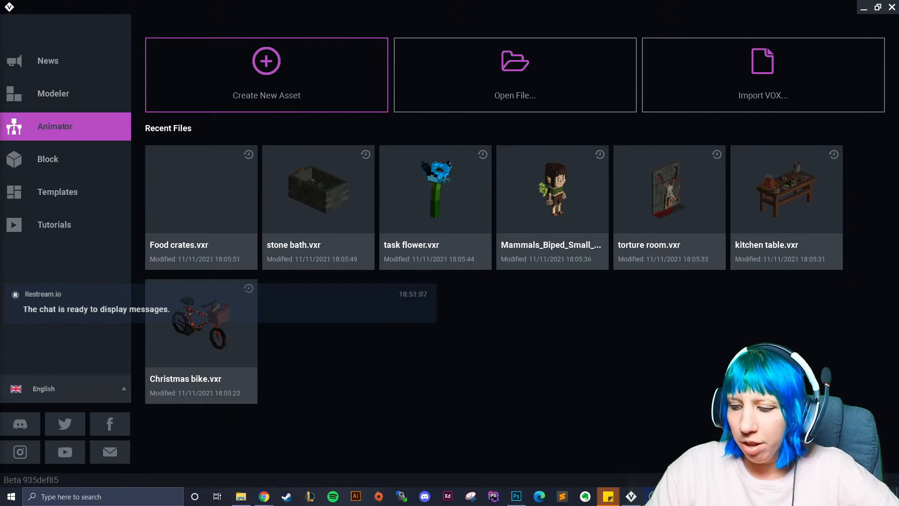
- Open kitchen cook pot.vxr from the goblin castle folder's basement subfolder
key("XF86AudioLowerVolume")
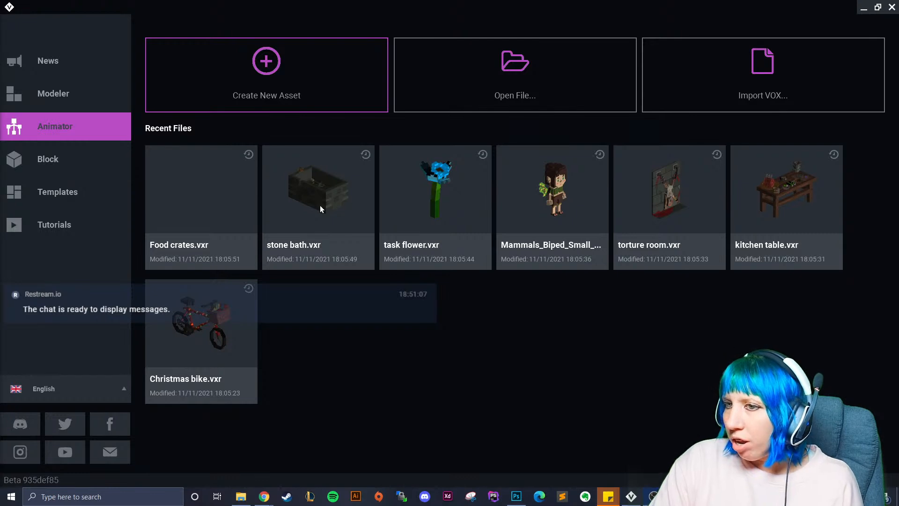
left_click(468, 84)
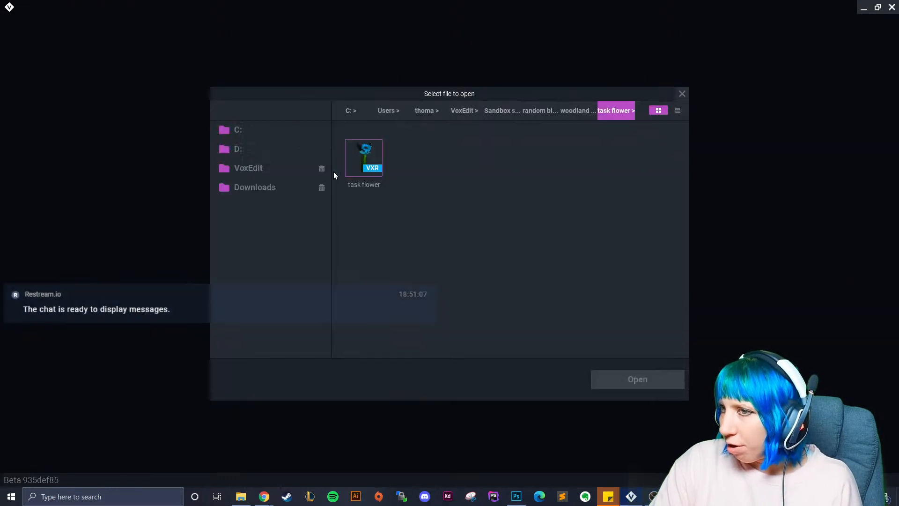
left_click(540, 110)
left_click(495, 110)
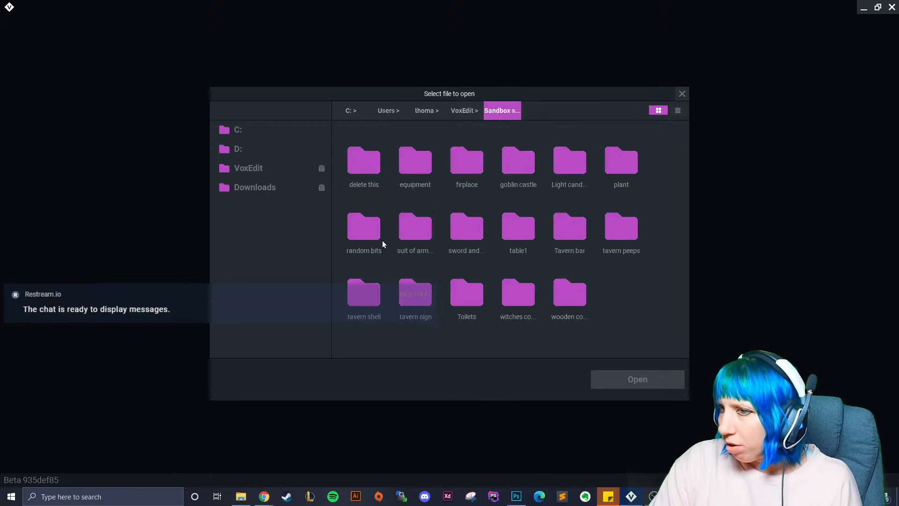
double_click(515, 161)
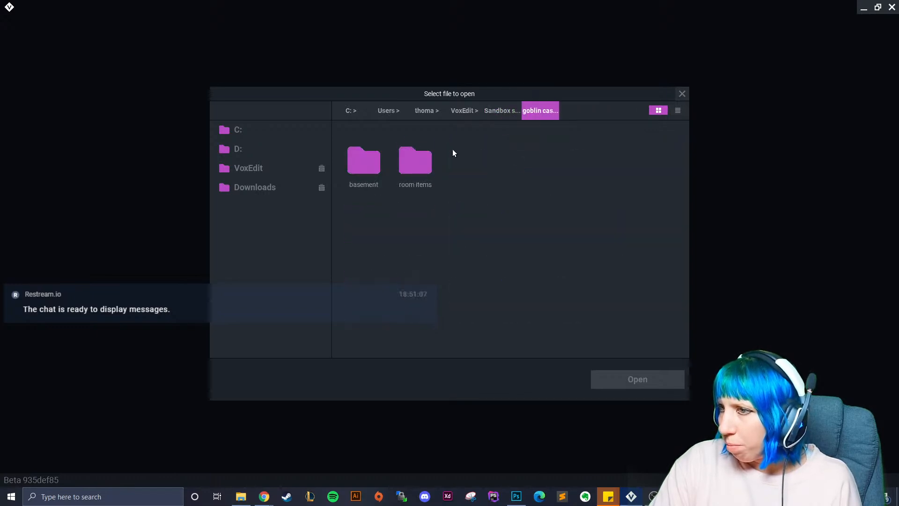
double_click(365, 163)
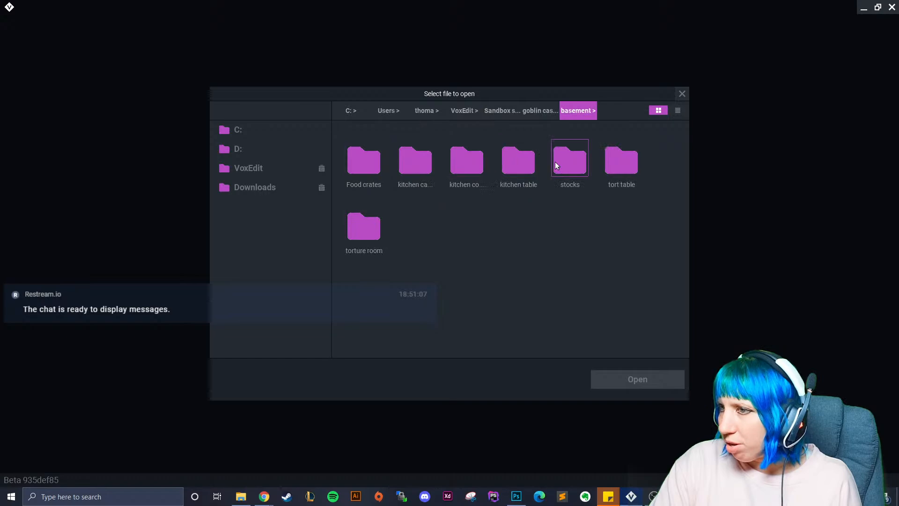
double_click(469, 167)
left_click(368, 180)
left_click(625, 380)
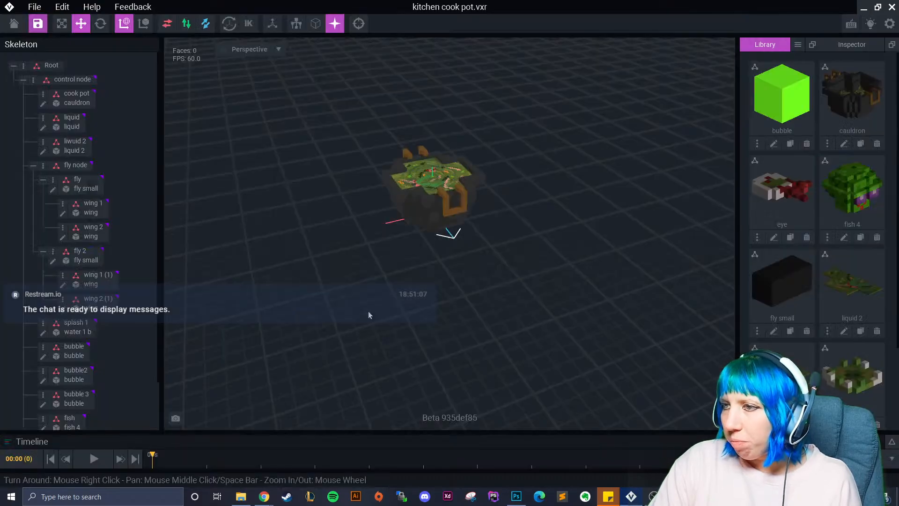
- Play the cook pot's On 01 animation and examine the flies, bubbles and fish in the cauldron from several angles
middle_click_drag(522, 197, 543, 243)
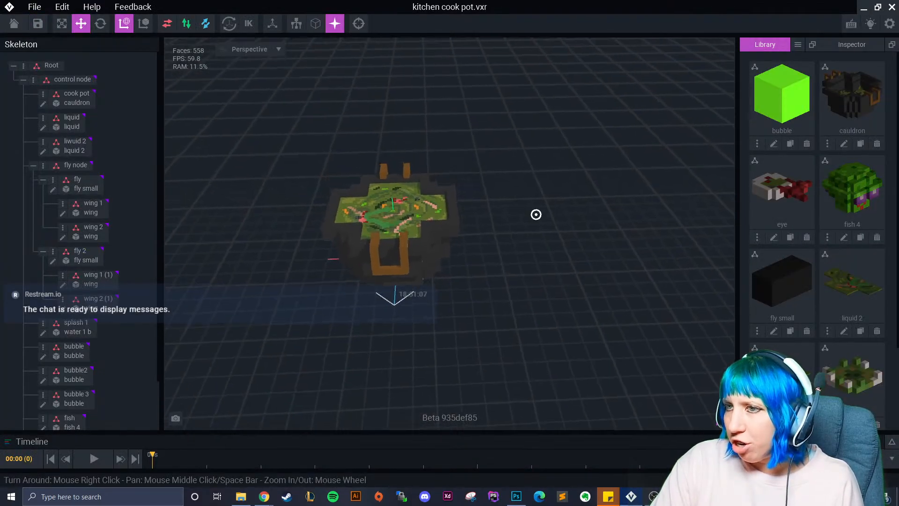
right_click_drag(487, 225, 535, 214)
scroll(487, 220, "up", 2)
scroll(496, 228, "down", 3)
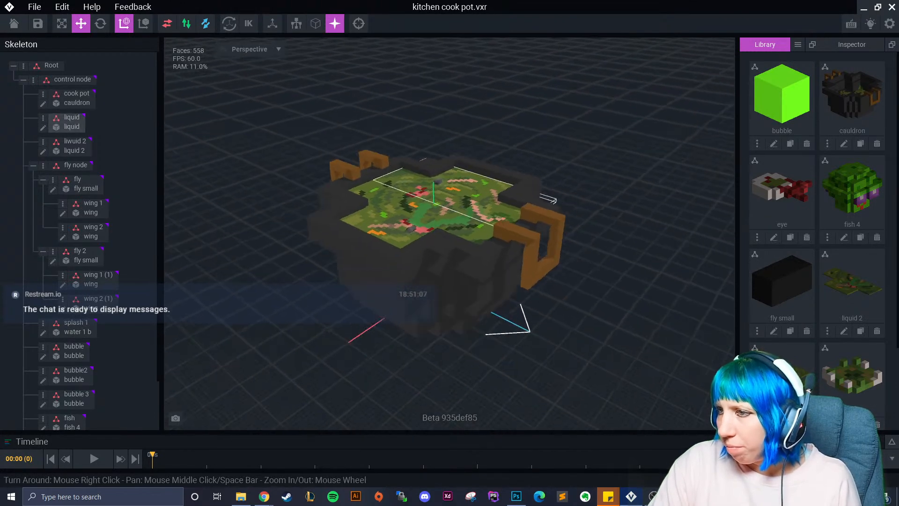
left_click(891, 441)
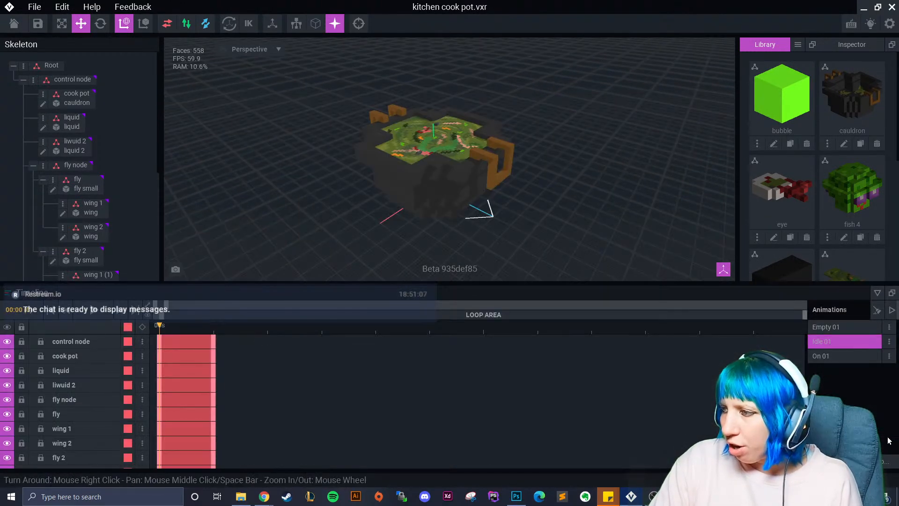
left_click(836, 356)
left_click(94, 309)
mouse_move(443, 206)
right_mouse_down()
mouse_move(435, 199)
mouse_move(376, 213)
mouse_move(438, 212)
right_mouse_up()
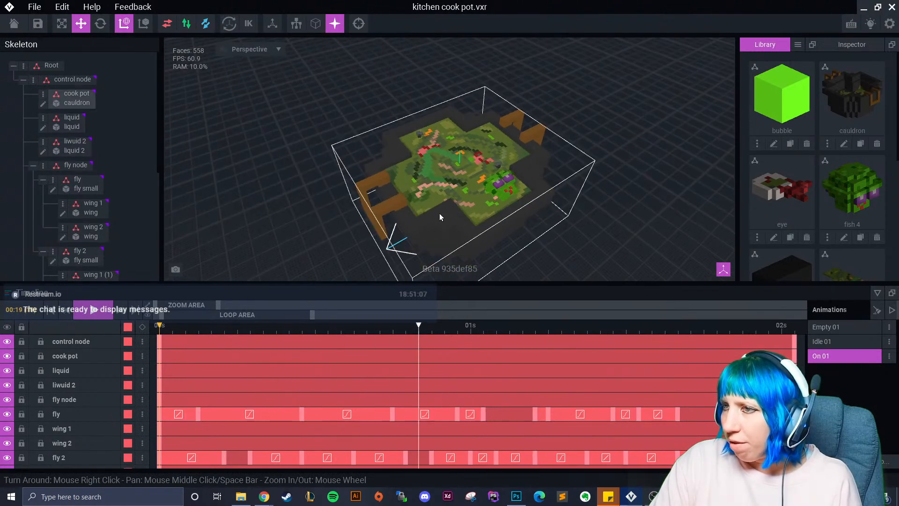
left_click(505, 206)
scroll(497, 155, "up", 3)
right_click_drag(498, 154, 490, 159)
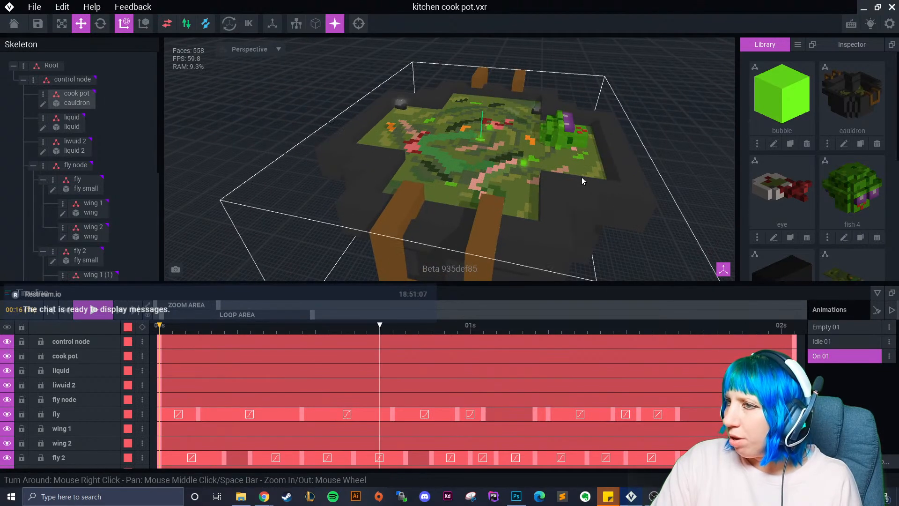
right_click_drag(490, 156, 406, 122)
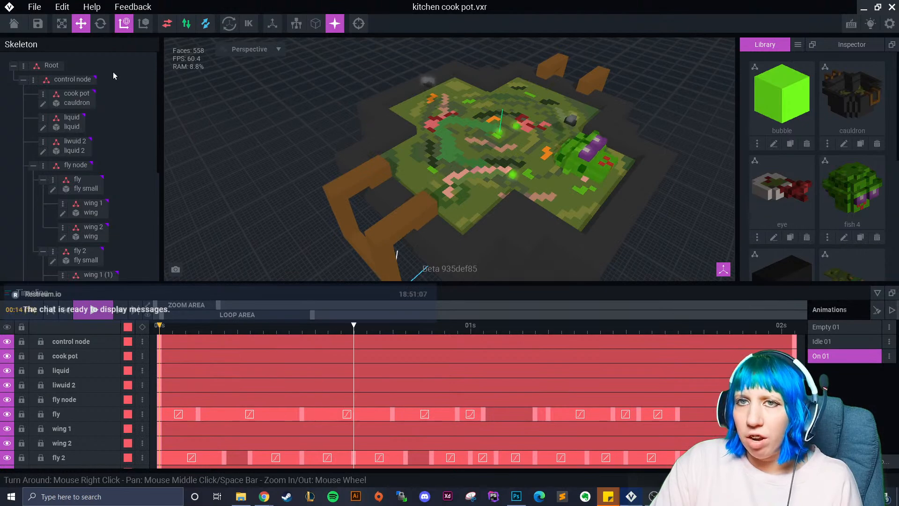
- Close the cook pot file with its changes saved and open the recent file stone bath.vxr
left_click(14, 24)
left_click(342, 187)
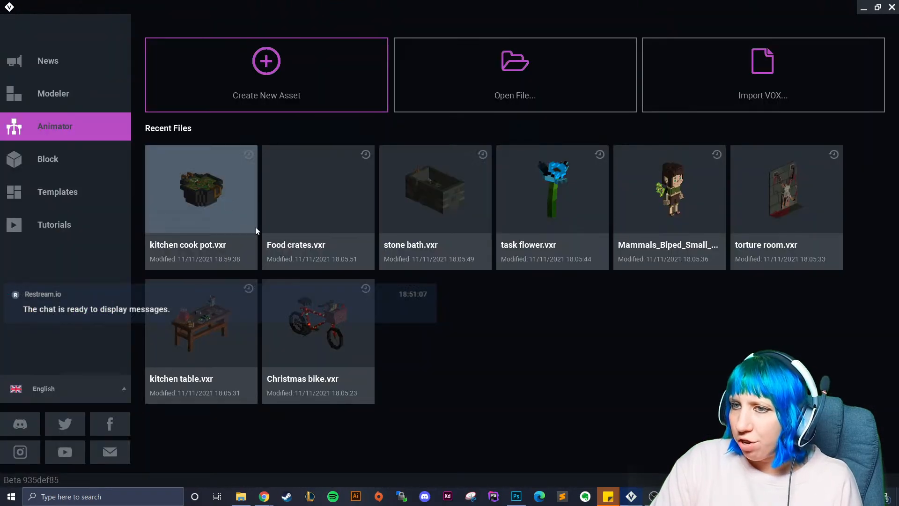
left_click(434, 200)
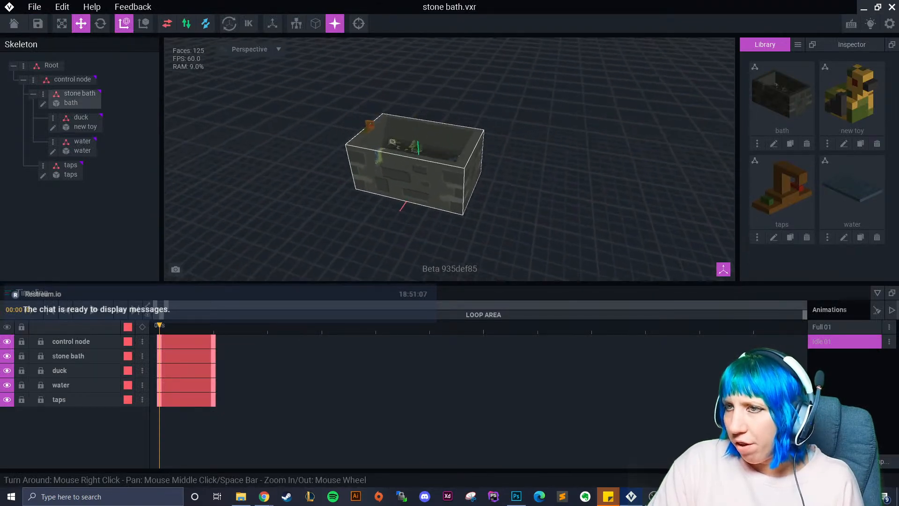
- Play the stone bath's Idle 01 and Full 01 animations, examine the water and duck, and close the file with changes saved
left_click(99, 312)
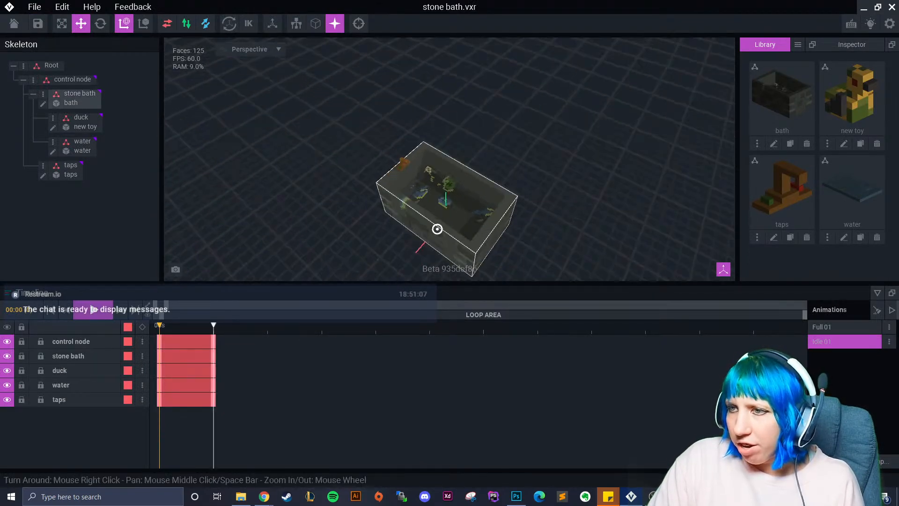
right_click_drag(447, 213, 423, 197)
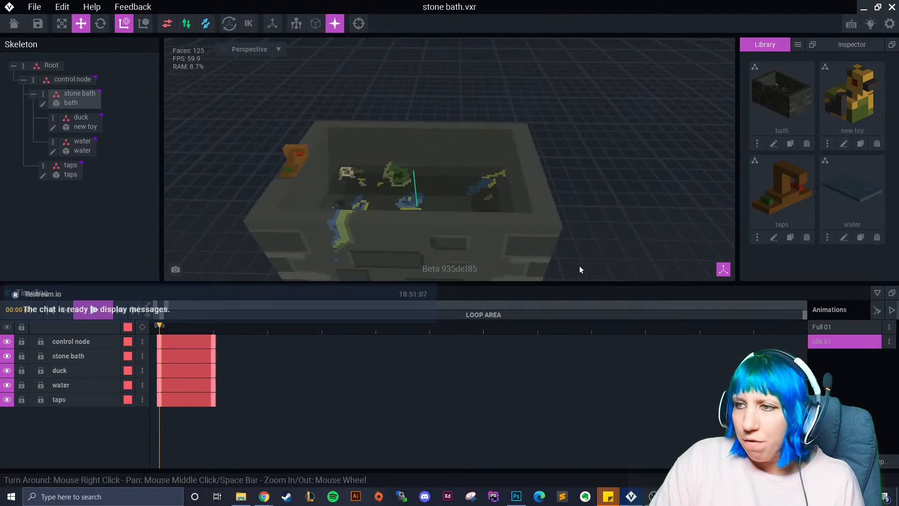
left_click(850, 328)
right_click_drag(497, 244, 431, 252)
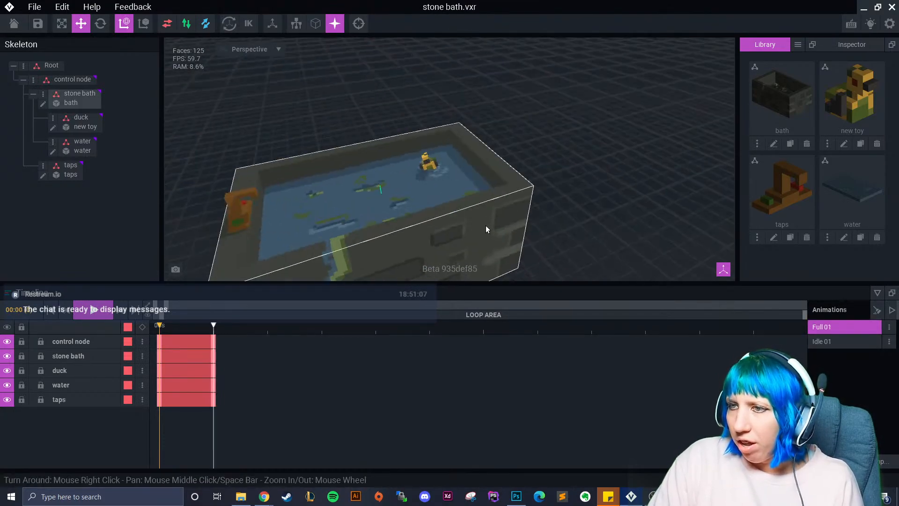
right_click_drag(400, 181, 414, 184)
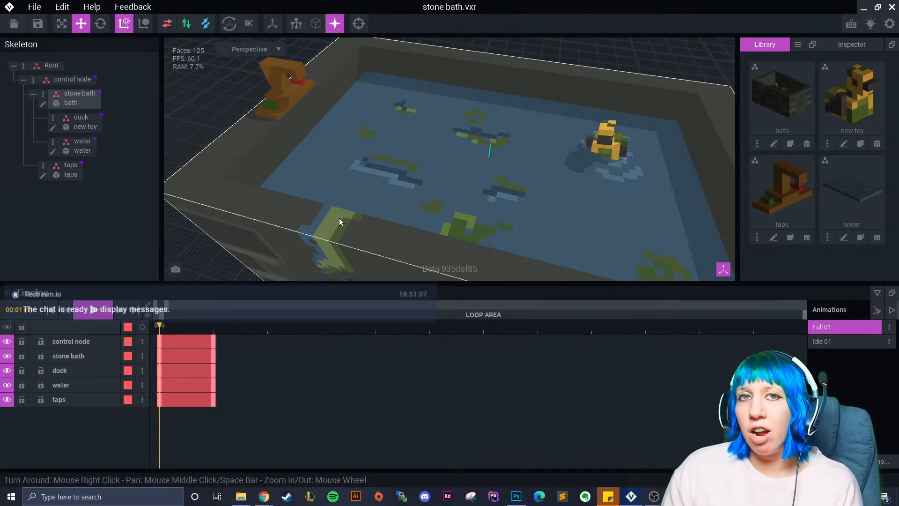
right_click_drag(340, 221, 375, 150)
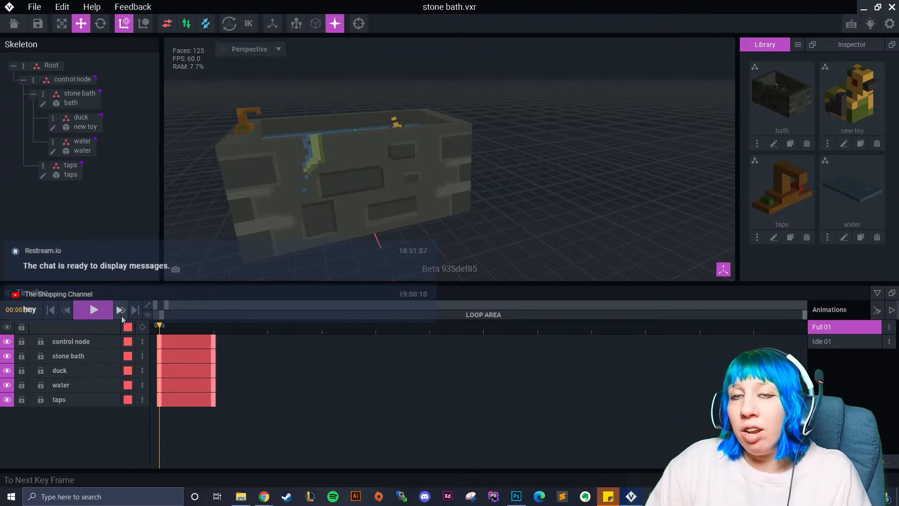
right_click_drag(344, 157, 334, 173)
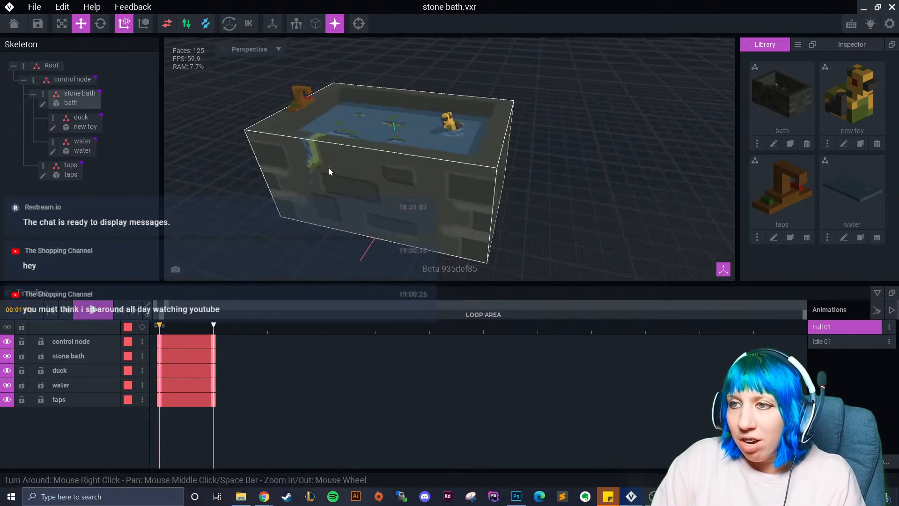
left_click(15, 24)
left_click(351, 181)
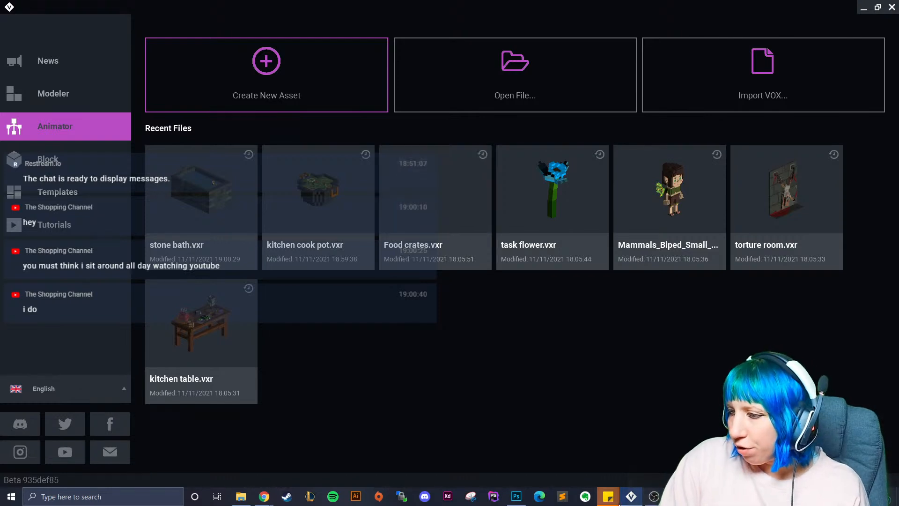
- Switch to Sticky Notes, open the note listing the tavern and goblin assets, and move it aside
mouse_move(609, 495)
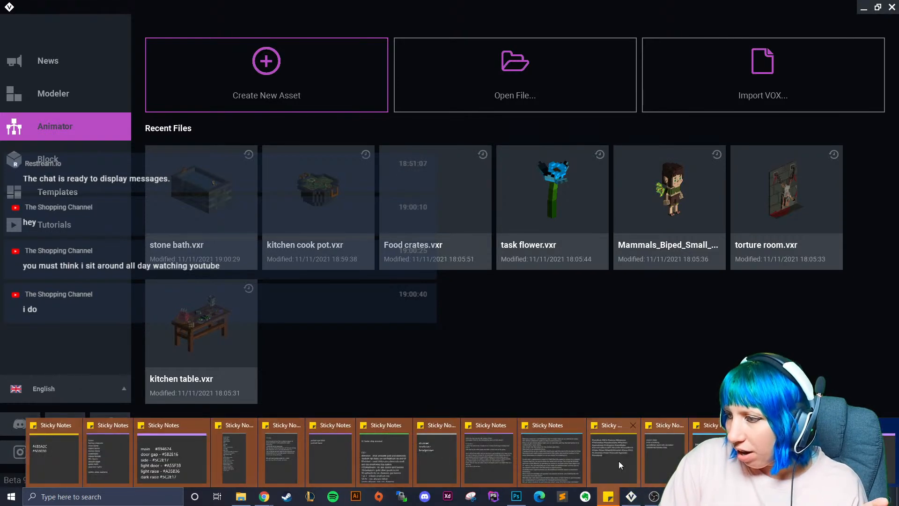
left_click(225, 433)
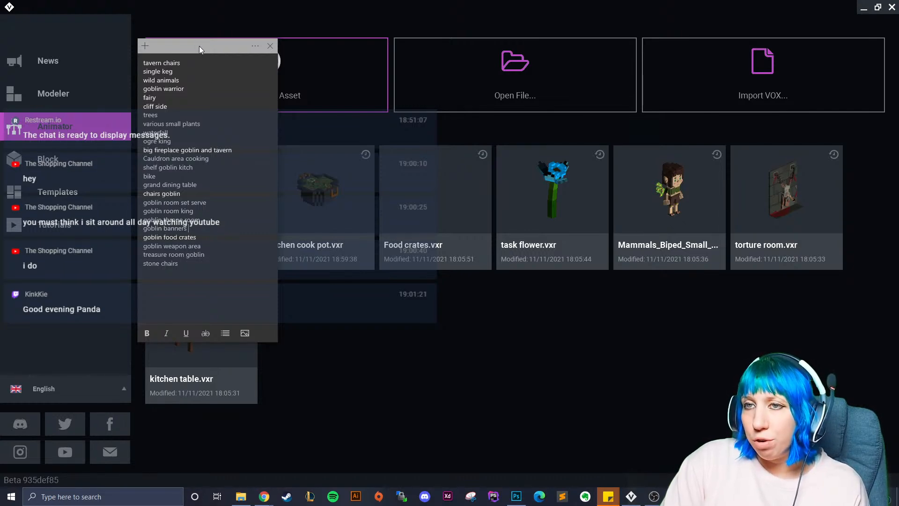
left_click_drag(199, 46, 0, 52)
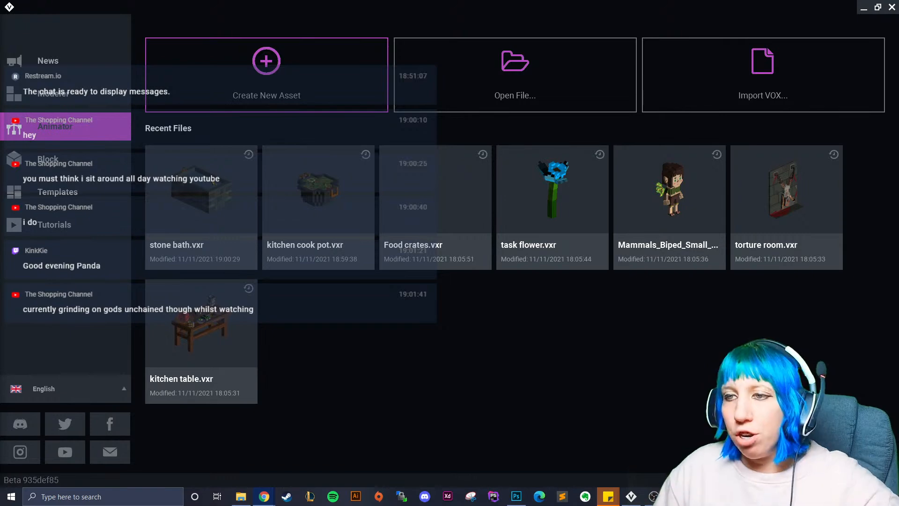
- Open Food crates.vxr, look over its empty scene, and close the file with changes saved
left_click(459, 194)
right_click_drag(447, 124, 477, 124)
scroll(477, 124, "up", 2)
middle_click_drag(477, 124, 507, 136)
left_click(15, 24)
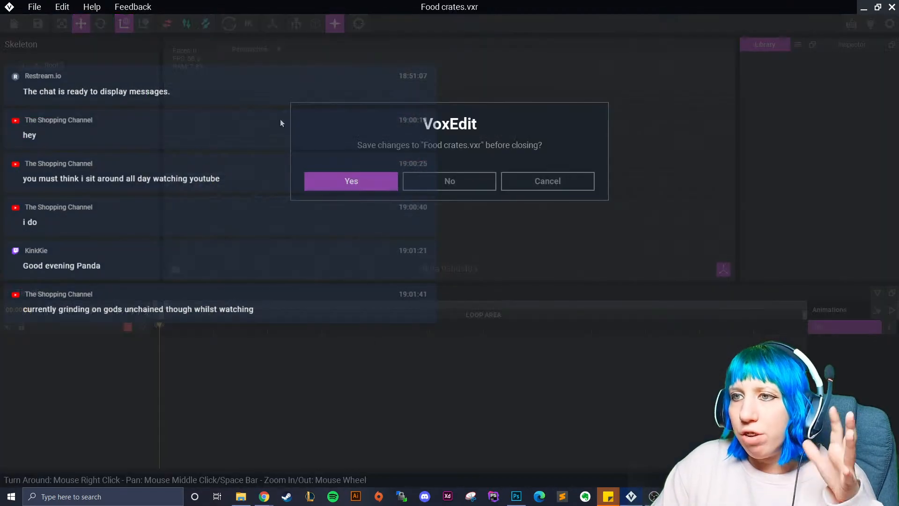
left_click(336, 180)
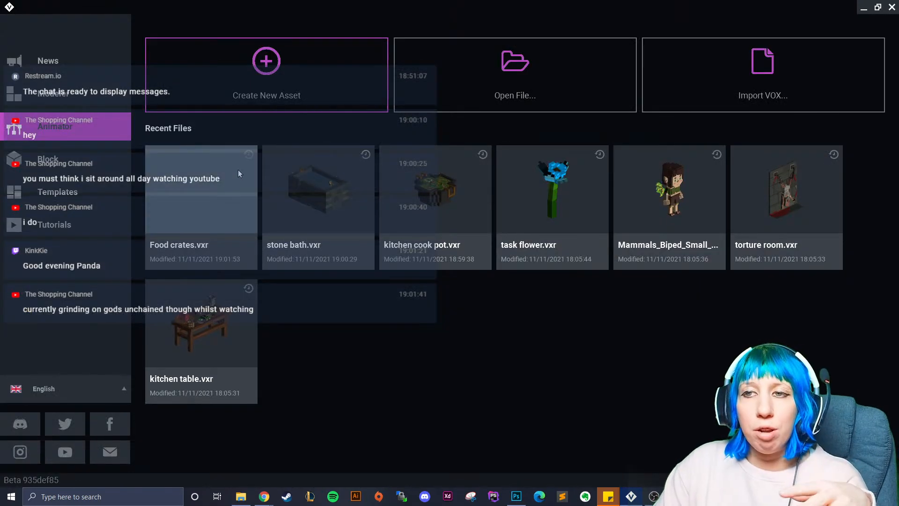
left_click(69, 93)
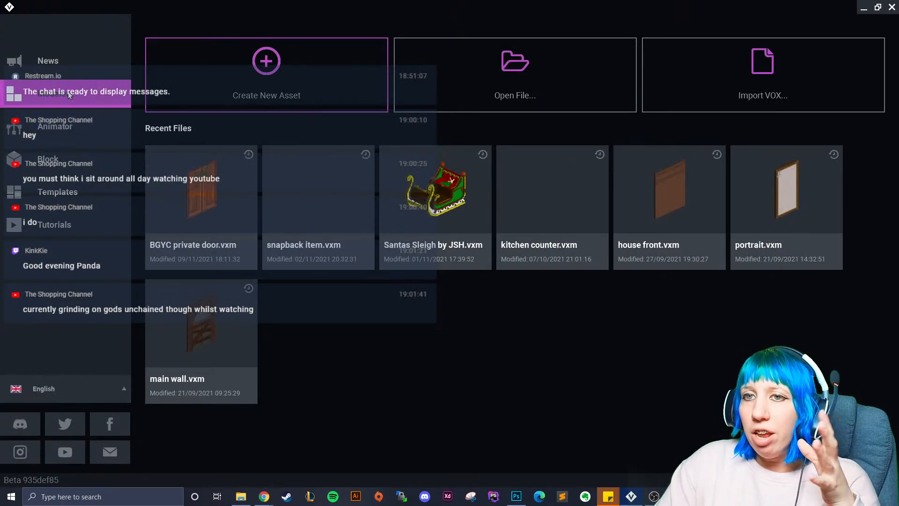
left_click(53, 128)
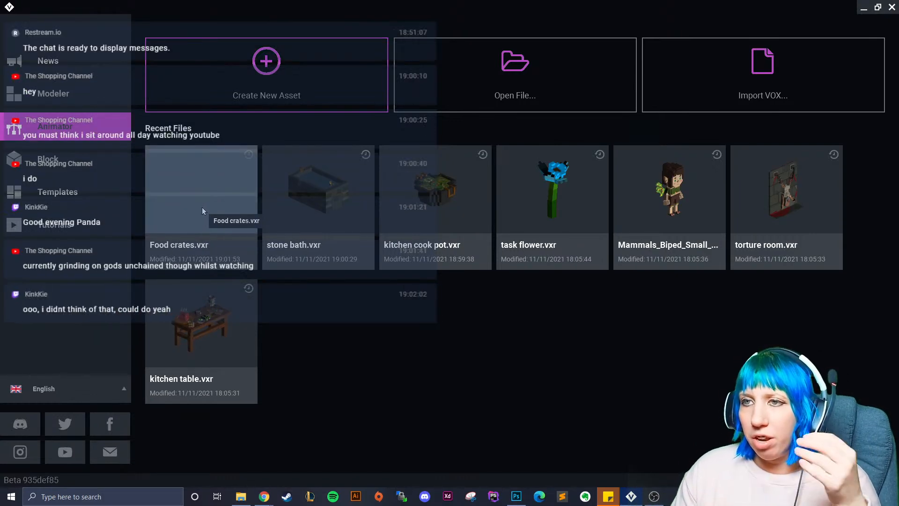
left_click(312, 87)
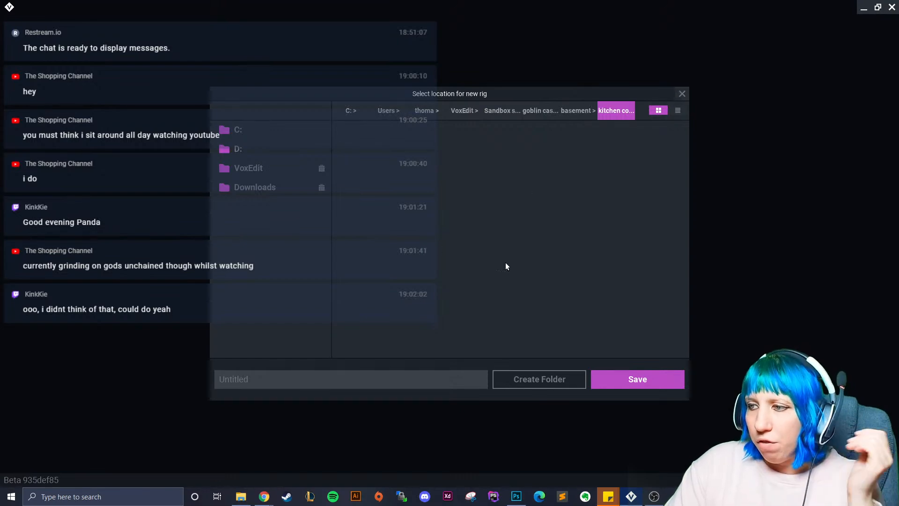
left_click(682, 94)
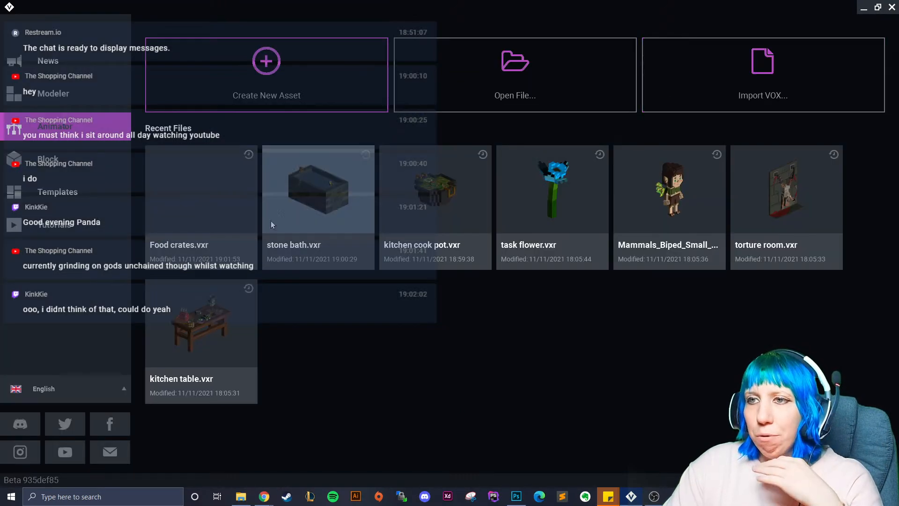
- Open Food crates.vxr again, add a node named "control node" under Root, and select that node
left_click(201, 197)
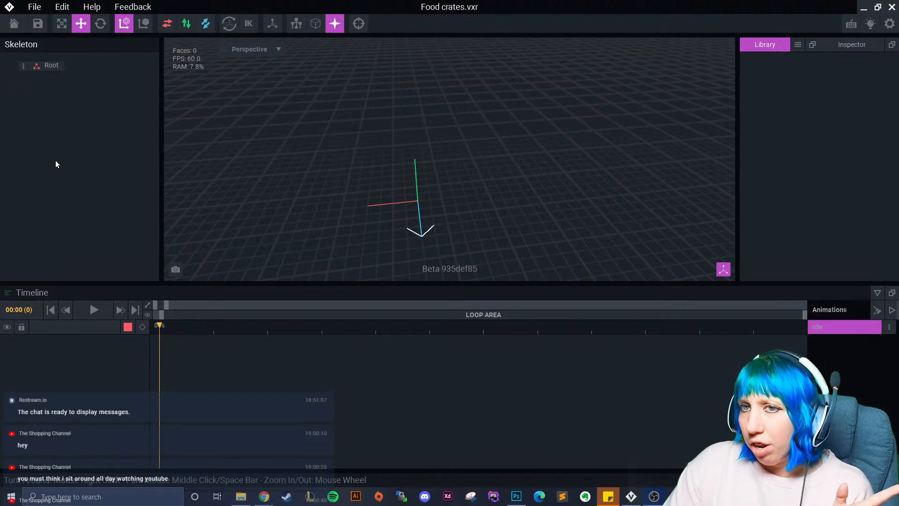
right_click_drag(381, 147, 308, 150)
left_click(23, 66)
left_click(58, 83)
type("co")
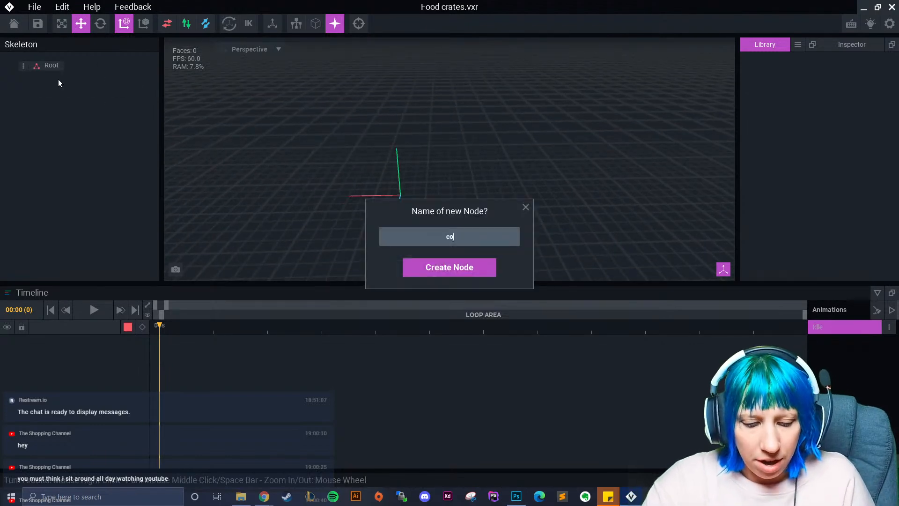
type("ntrol node")
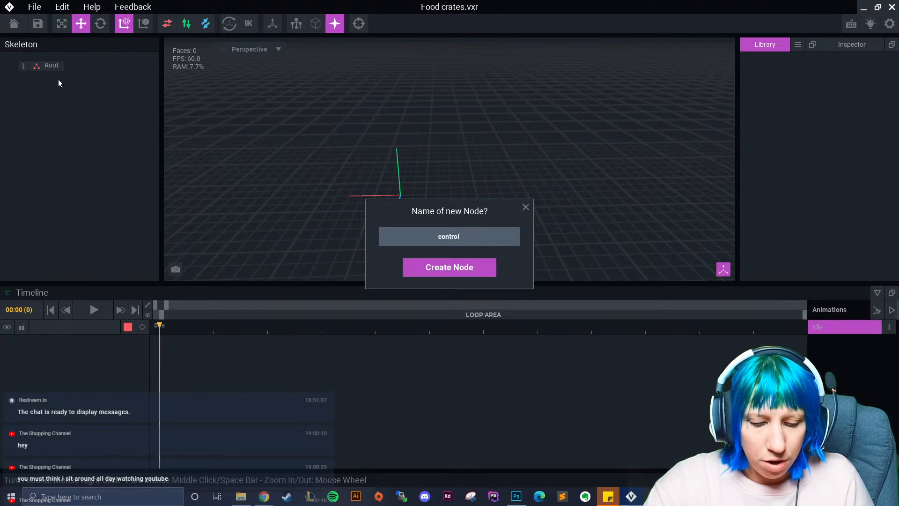
key("Return")
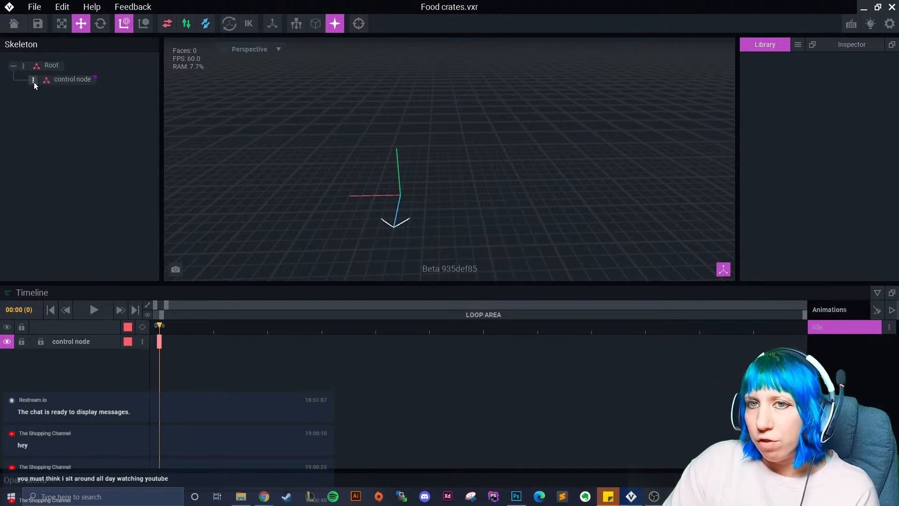
left_click(63, 81)
left_click(30, 83)
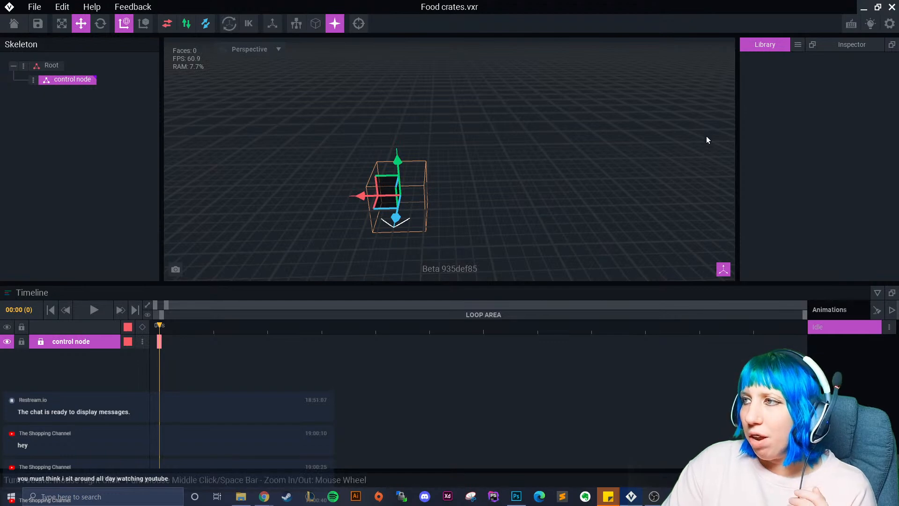
- Create a new VXM model named "Goblin crate" in the library
left_click(797, 45)
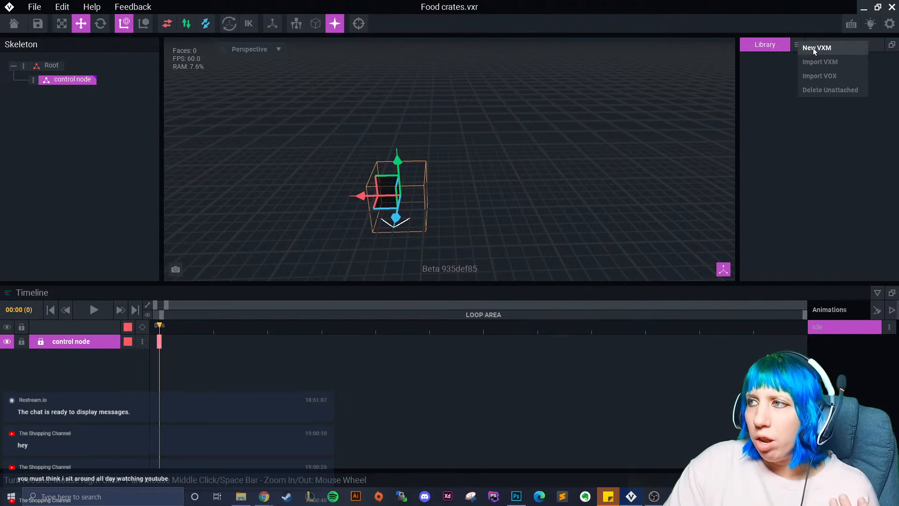
left_click(811, 49)
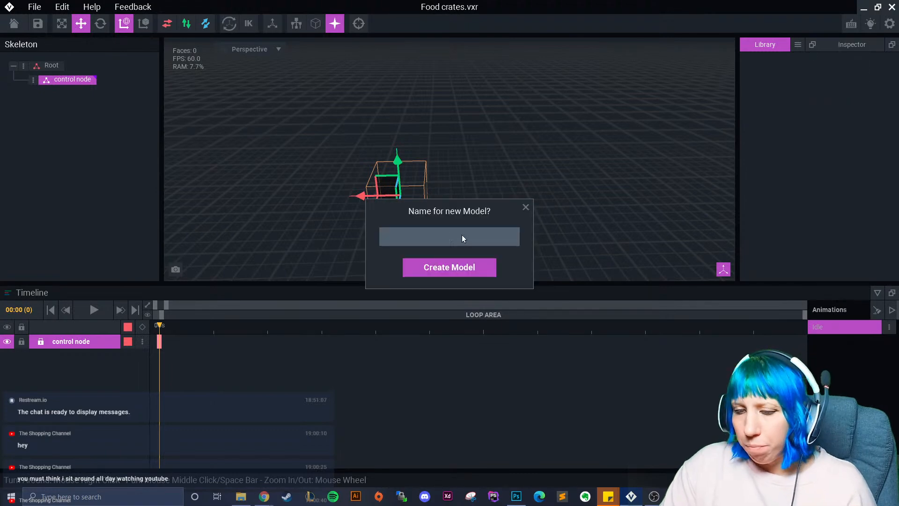
type("Goblin crate")
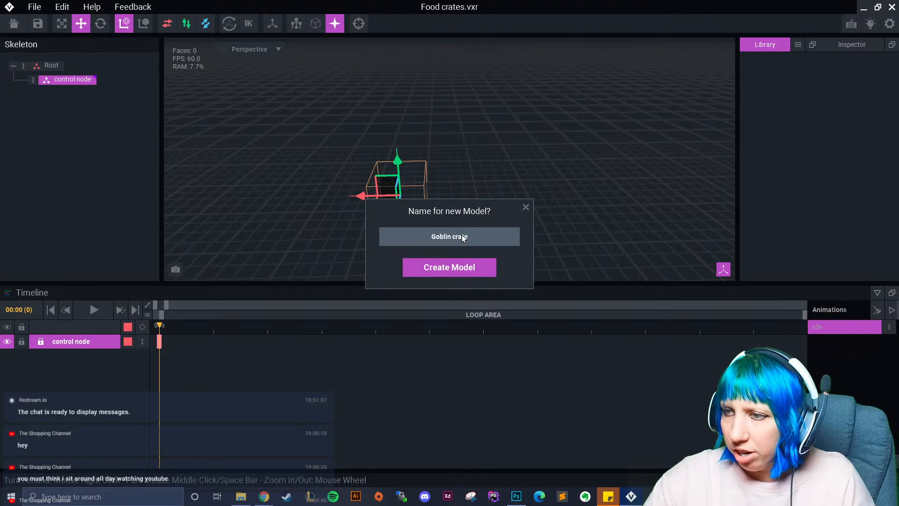
key("Return")
- Load the "USE THISSBExtendedVoxEditPalett…" PNG from the Downloads folder as the model's palette
left_click(878, 275)
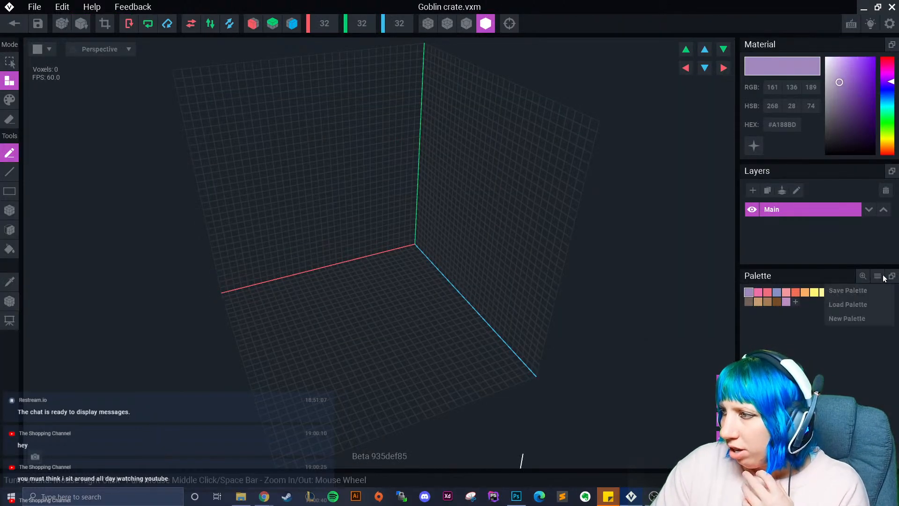
left_click(858, 304)
left_click(308, 184)
left_click_drag(689, 139, 667, 334)
left_click(415, 309)
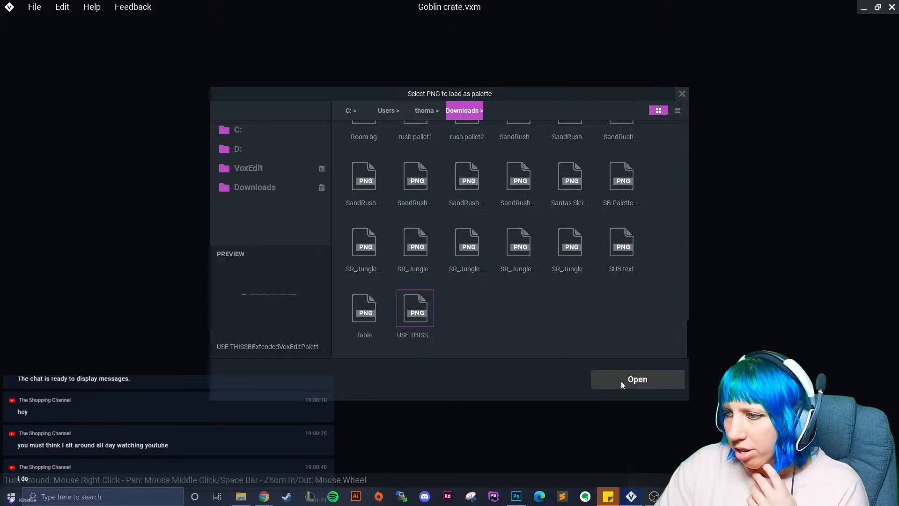
left_click(622, 383)
- Set the model volume's X width to 45 voxels
right_click_drag(468, 370, 339, 300)
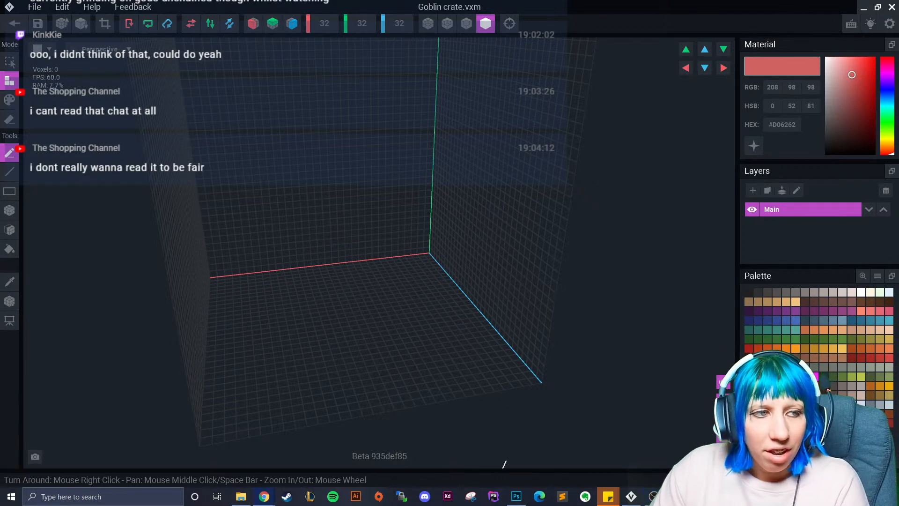
right_click_drag(265, 200, 265, 200)
right_click_drag(294, 62, 218, 191)
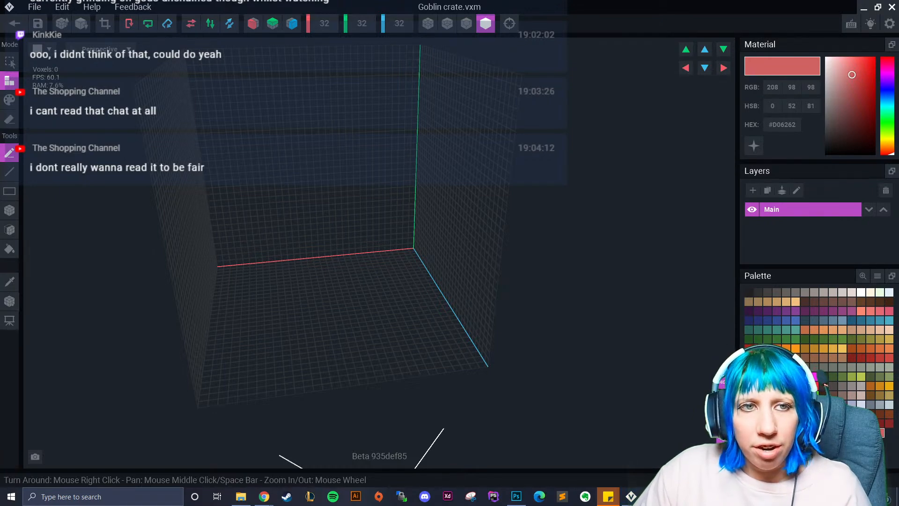
right_click_drag(318, 176, 320, 162)
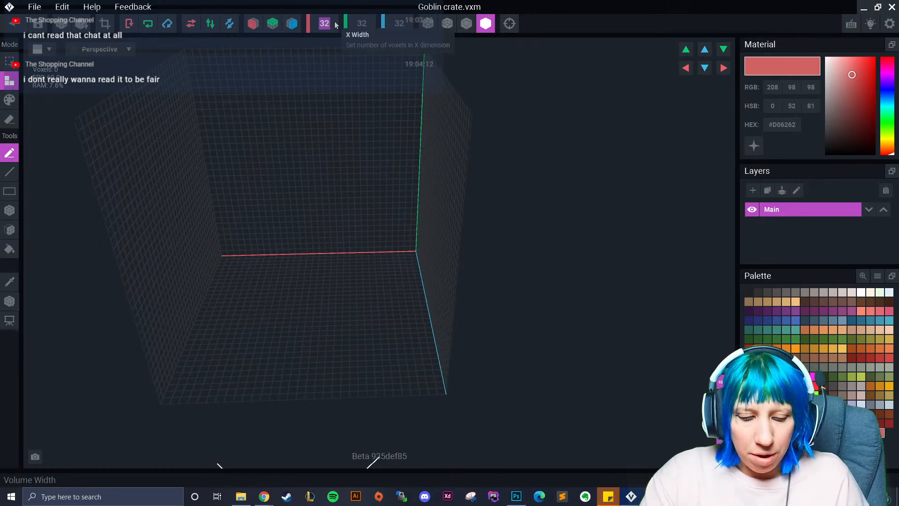
type("45")
key("Return")
- Fill the whole volume with dark brown #5E463E and switch the display mode to one that outlines the block's edges
right_click_drag(322, 175, 322, 176)
scroll(458, 252, "up", 4)
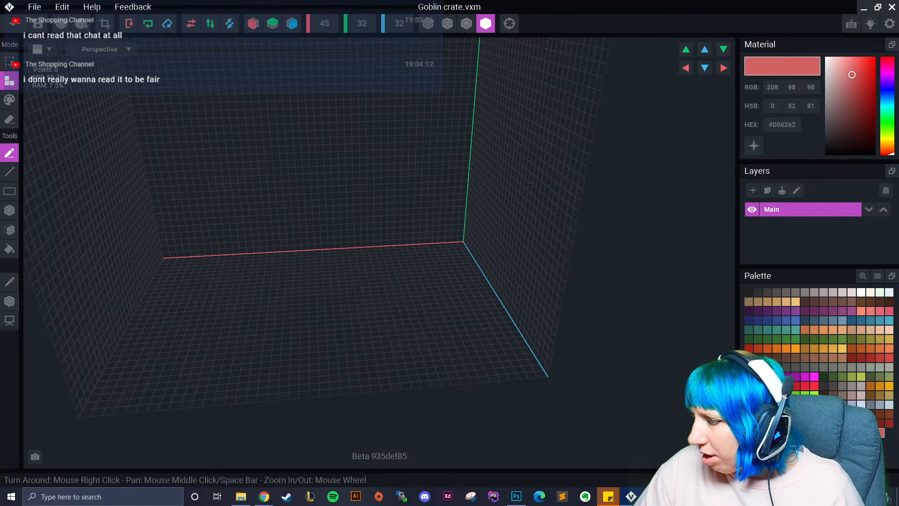
left_click(843, 395)
left_click(833, 395)
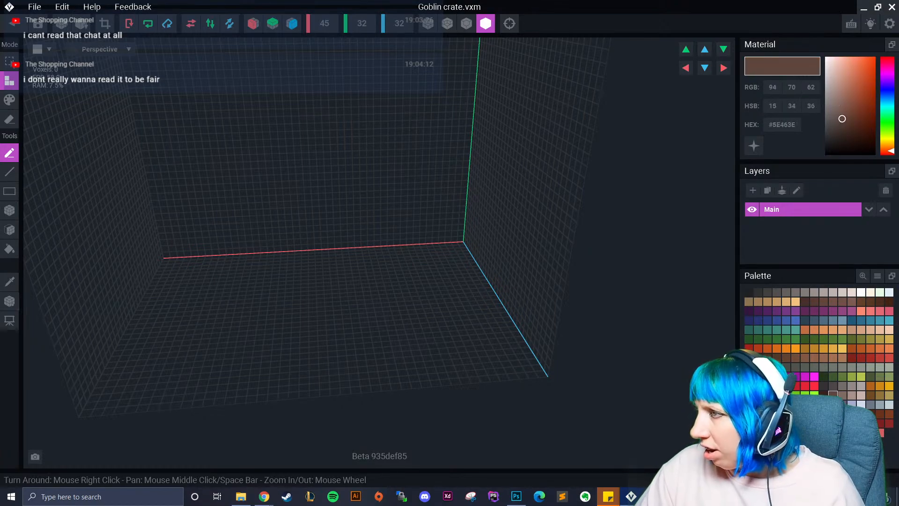
right_click_drag(330, 328, 74, 313)
left_click(9, 229)
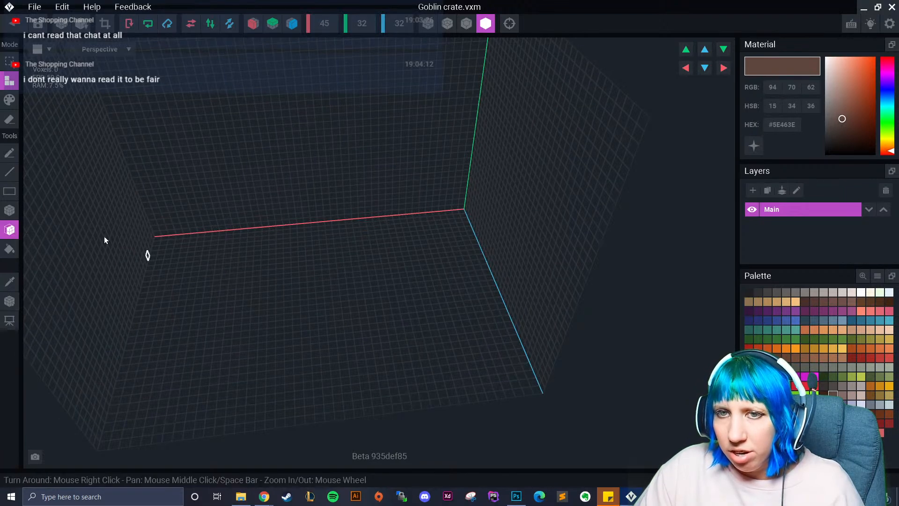
left_click(9, 249)
left_click(313, 287)
right_click_drag(366, 265, 235, 308)
left_click(467, 23)
mouse_move(363, 235)
right_mouse_down()
mouse_move(373, 259)
mouse_move(395, 273)
right_mouse_up()
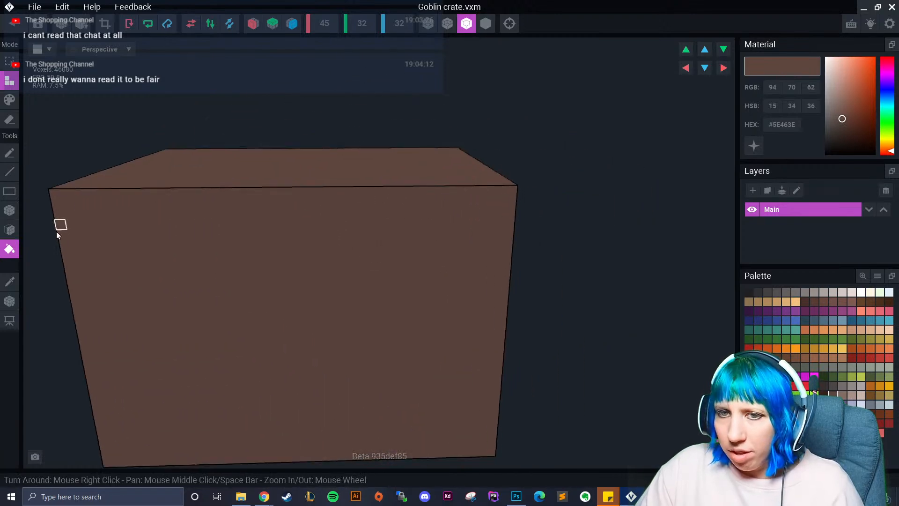
- Set the Face tool to erase mode, try it on the block, and undo the erasure
left_click(10, 229)
left_click(9, 119)
mouse_move(133, 284)
right_mouse_down()
mouse_move(225, 323)
mouse_move(254, 224)
right_mouse_up()
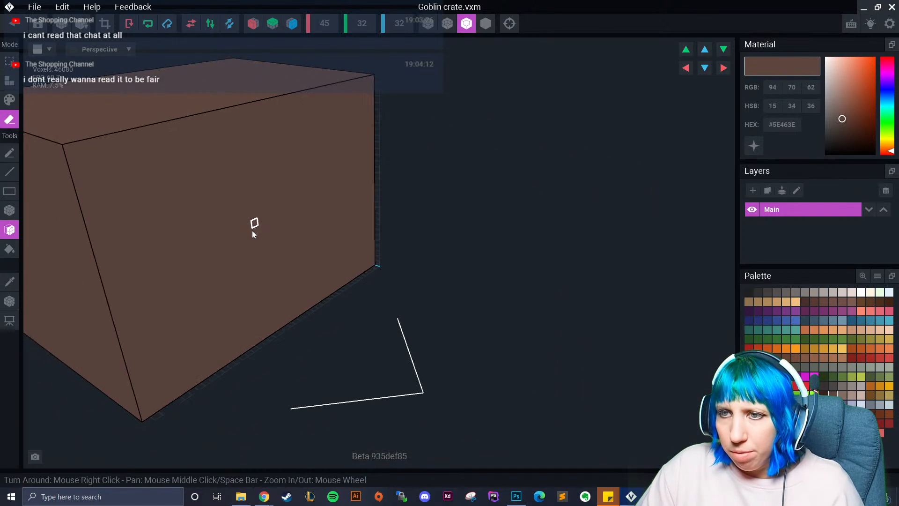
left_click_drag(254, 54, 254, 58)
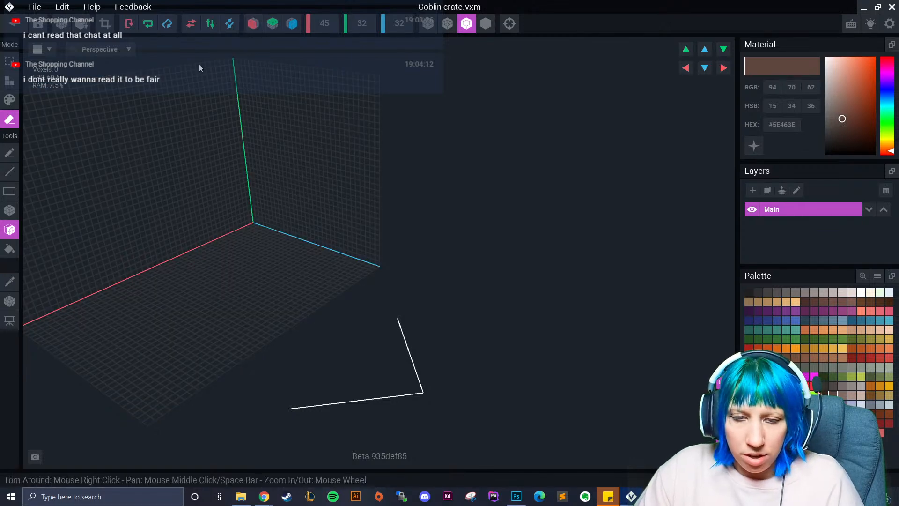
left_click(62, 7)
left_click(65, 20)
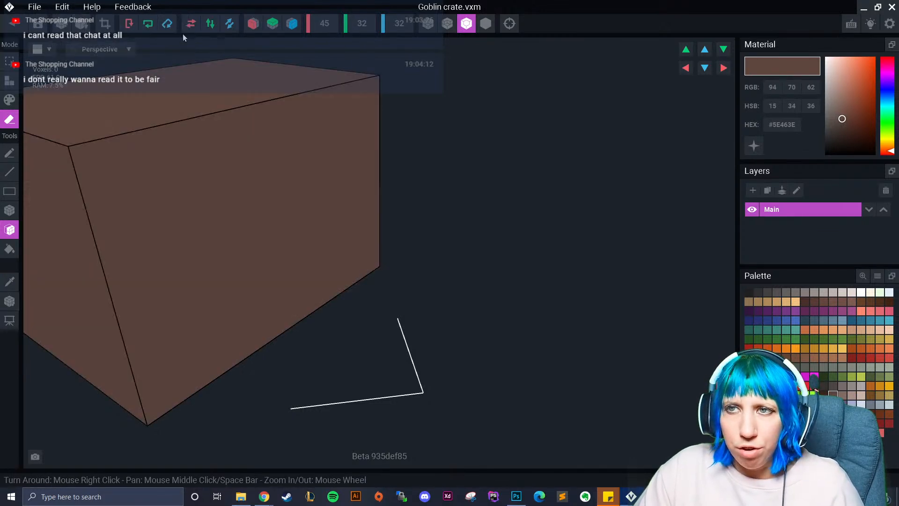
- Enable X and Z symmetry and erase two voxel layers from the block's short ends, long sides and top face
left_click(296, 27)
mouse_move(289, 267)
right_mouse_down()
mouse_move(249, 244)
mouse_move(370, 298)
right_mouse_up()
left_click(253, 240)
left_click(254, 240)
left_click(275, 273)
left_click(274, 272)
right_click_drag(335, 257, 300, 248)
left_click(389, 120)
left_click(390, 121)
- Attach vertical box planks in lighter brown #826B63 near the corners and at the centre of the crate's long sides
mouse_move(414, 264)
right_mouse_down()
mouse_move(402, 253)
mouse_move(385, 269)
mouse_move(420, 251)
right_mouse_up()
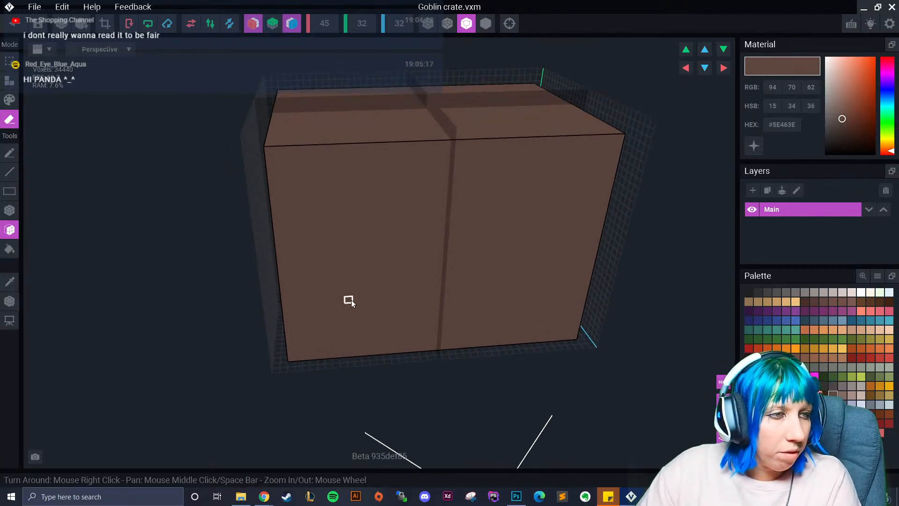
scroll(349, 297, "up", 5)
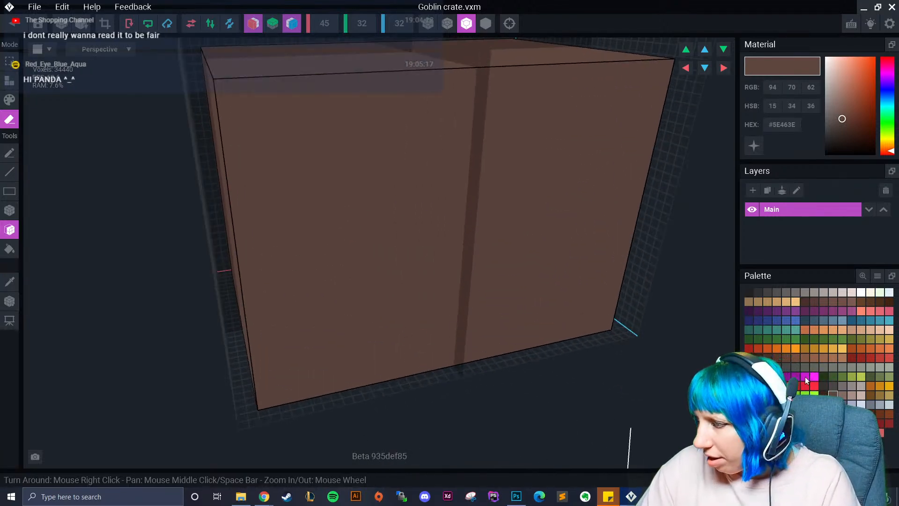
left_click(842, 396)
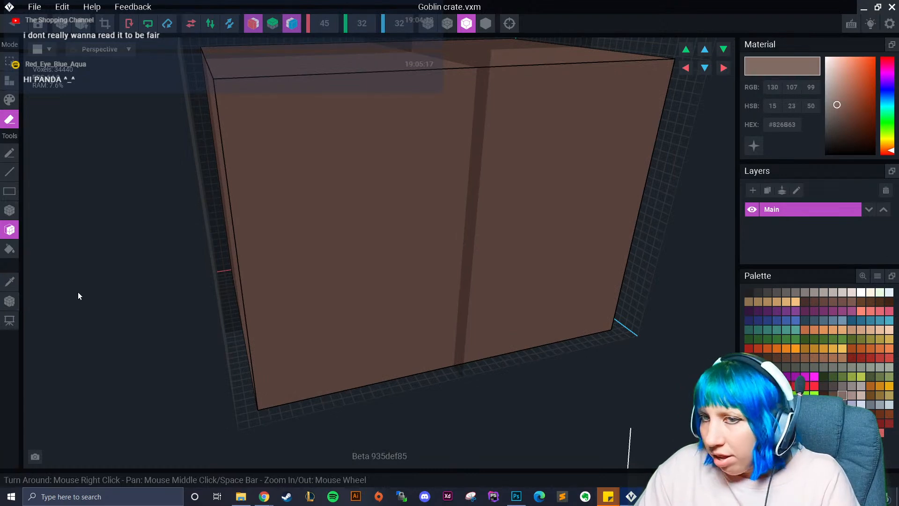
left_click(9, 100)
left_click(10, 82)
left_click(10, 210)
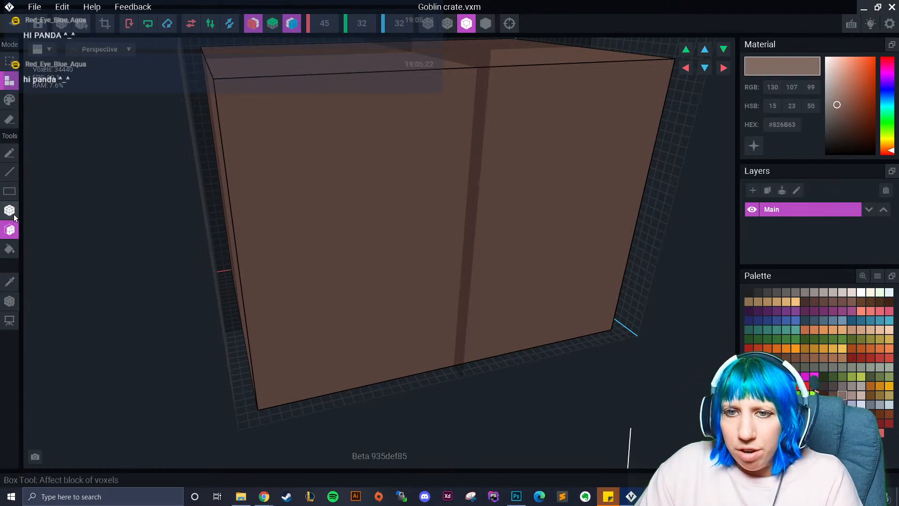
left_click_drag(265, 82, 309, 408)
right_click_drag(395, 386, 350, 132)
left_click_drag(351, 132, 342, 439)
right_click_drag(339, 404, 328, 357)
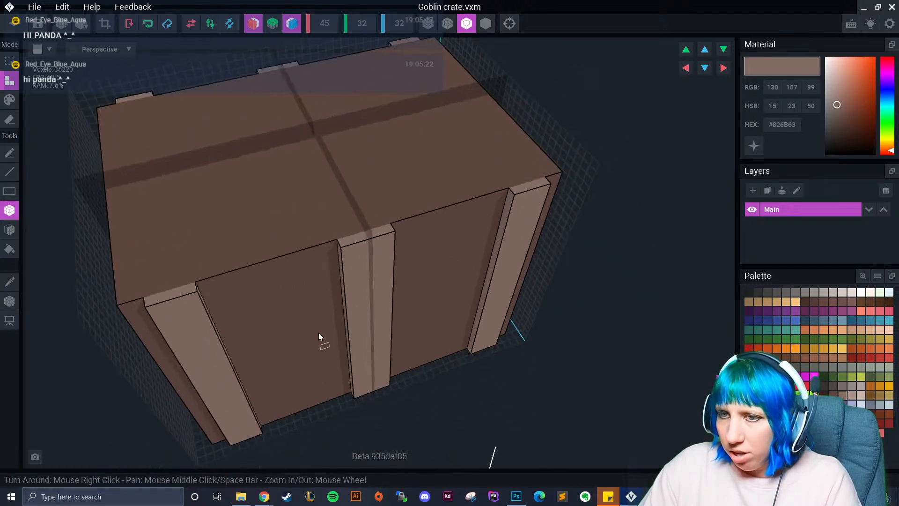
- Attach an upper and a lower horizontal plank across the crate's short ends with the Box tool
right_click_drag(121, 100, 189, 164)
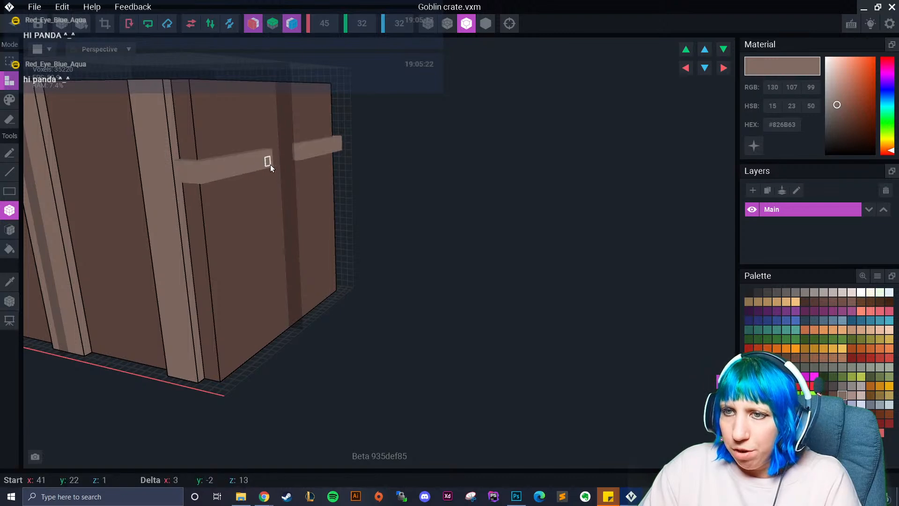
right_click_drag(215, 252, 215, 249)
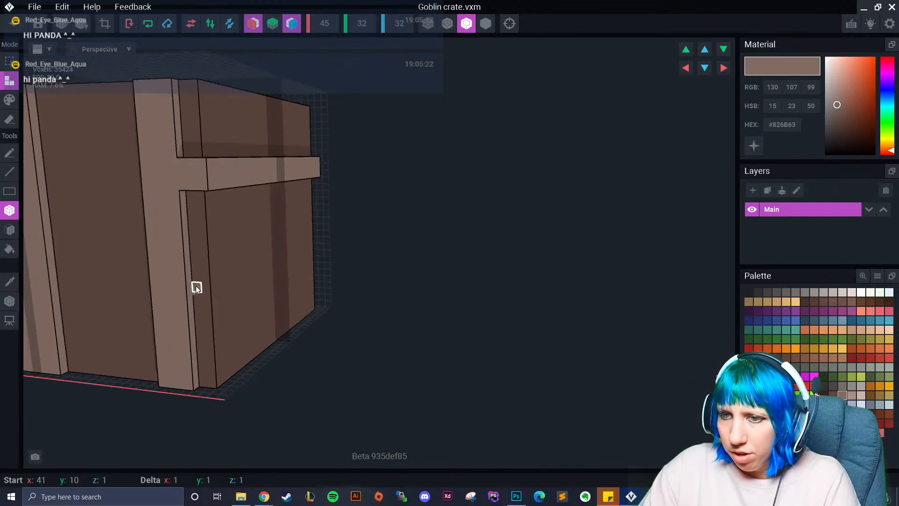
left_click_drag(195, 285, 277, 281)
- Extend both horizontal planks across the crate's long sides, bridging the gaps between the vertical planks
right_click_drag(201, 298, 253, 162)
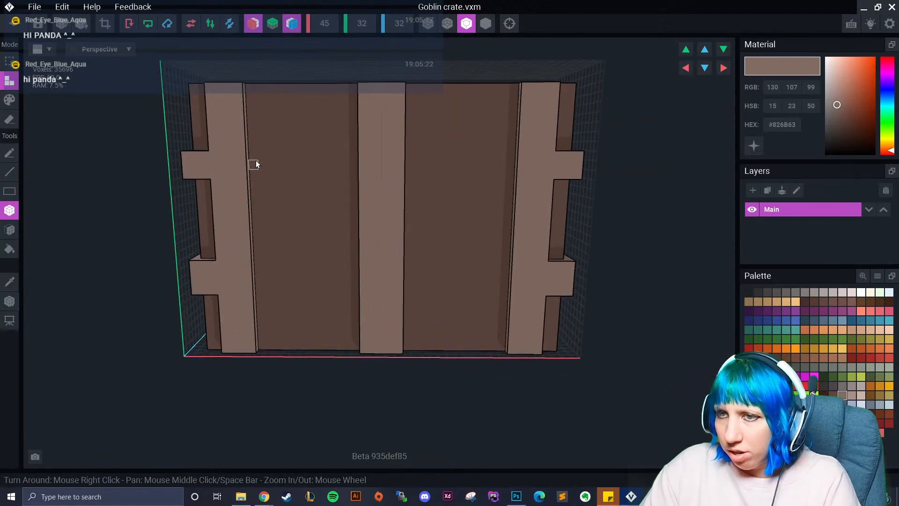
left_click_drag(256, 156, 354, 175)
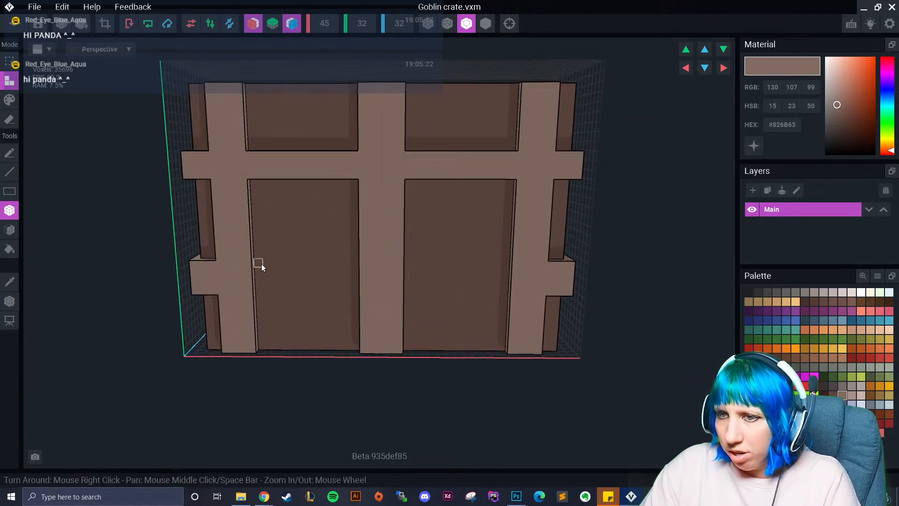
left_click_drag(256, 265, 358, 290)
right_click_drag(353, 291, 366, 291)
left_click_drag(260, 159, 356, 153)
right_click_drag(336, 176, 287, 180)
left_click_drag(257, 168, 350, 159)
right_click_drag(366, 167, 219, 198)
left_click_drag(349, 166, 133, 206)
right_click_drag(133, 206, 256, 298)
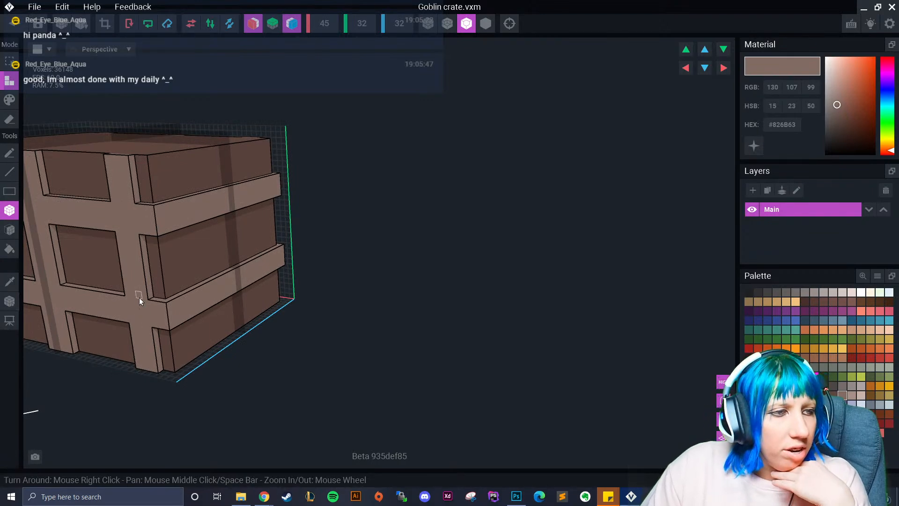
- Attach a full-height vertical plank at the centre of the crate's short ends
right_click_drag(120, 305, 283, 213)
right_click_drag(140, 246, 136, 243)
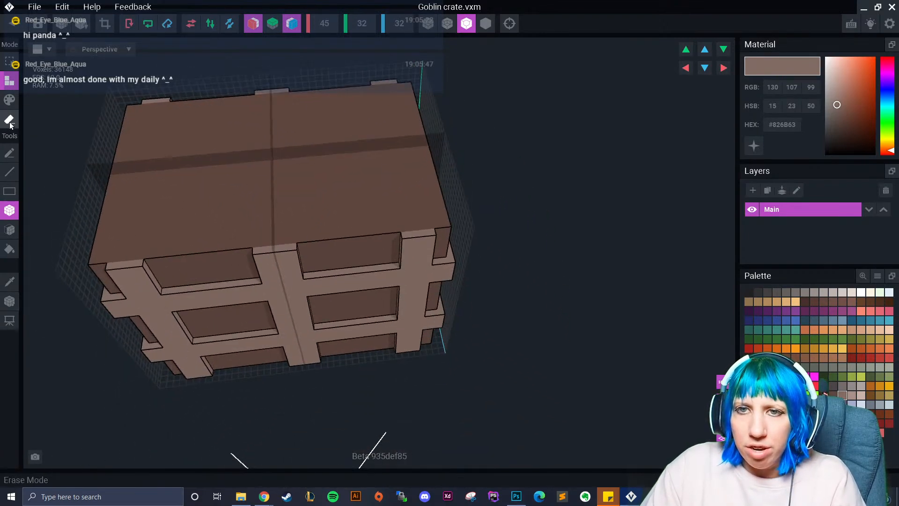
right_click_drag(226, 234, 285, 244)
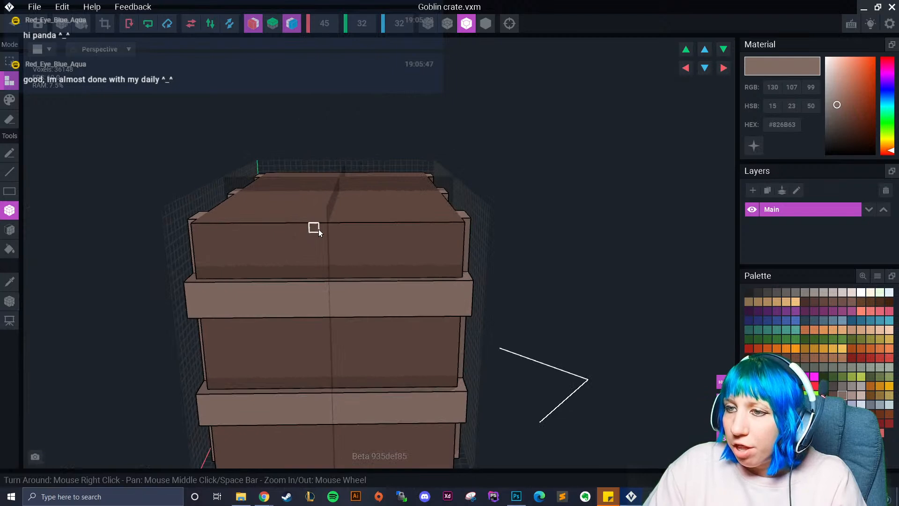
left_click_drag(321, 229, 320, 460)
middle_click_drag(320, 459, 315, 416)
scroll(314, 407, "down", 1)
left_click_drag(297, 350, 318, 350)
right_click_drag(275, 245, 275, 245)
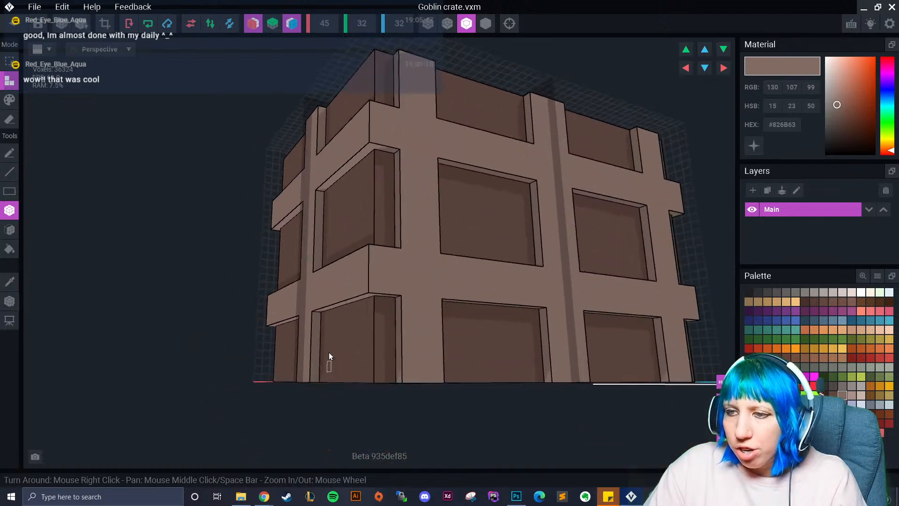
- Erase one voxel layer from the dark brown underside of the crate with the Face tool
right_click_drag(329, 372, 2, 261)
left_click(11, 118)
mouse_move(328, 305)
right_mouse_down()
mouse_move(402, 347)
mouse_move(406, 372)
mouse_move(287, 341)
right_mouse_up()
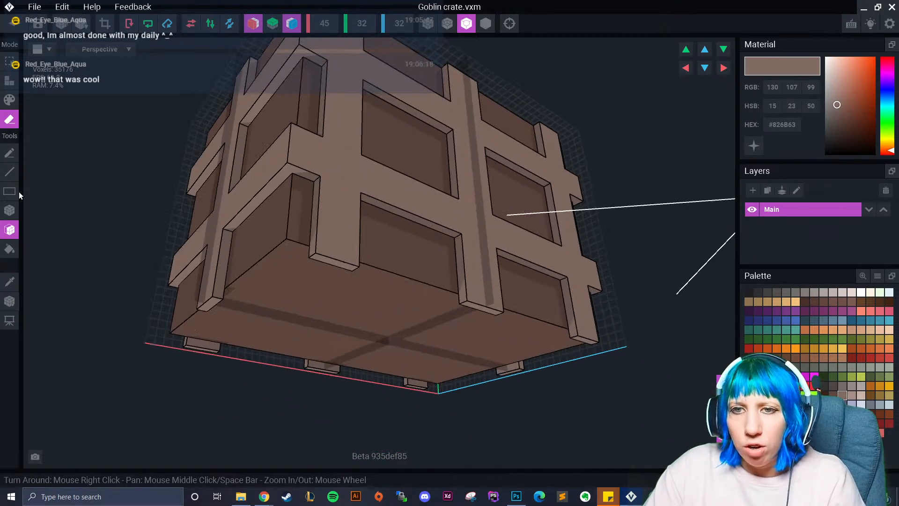
- Attach a lighter brown box plank lengthwise along the middle of the crate's underside
left_click(11, 83)
right_click_drag(283, 296, 78, 251)
left_click(9, 210)
left_click_drag(231, 308, 471, 323)
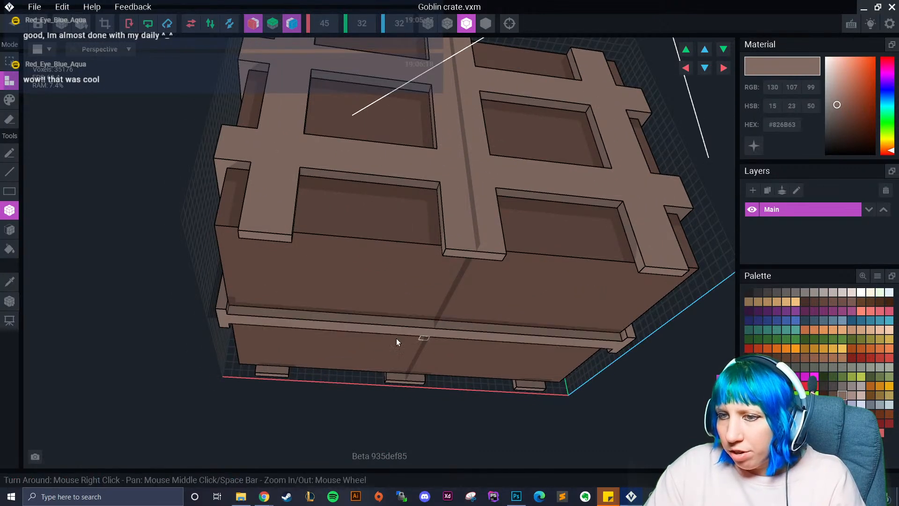
right_click_drag(426, 336, 382, 316)
left_click_drag(249, 265, 464, 335)
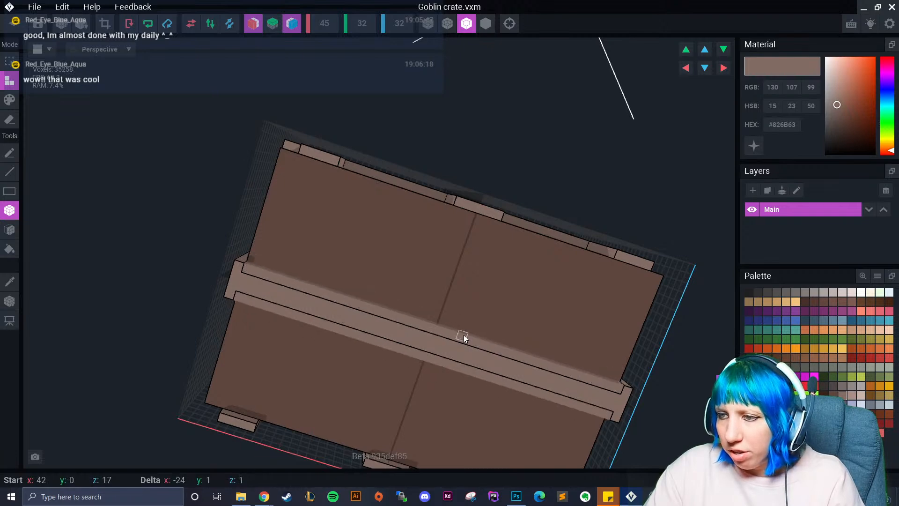
- Attach crosswise planks on the underside, joining the corner and centre uprights of the long sides
left_click_drag(300, 161, 295, 285)
left_click_drag(451, 213, 449, 327)
right_click_drag(449, 327, 465, 384)
scroll(410, 341, "down", 3)
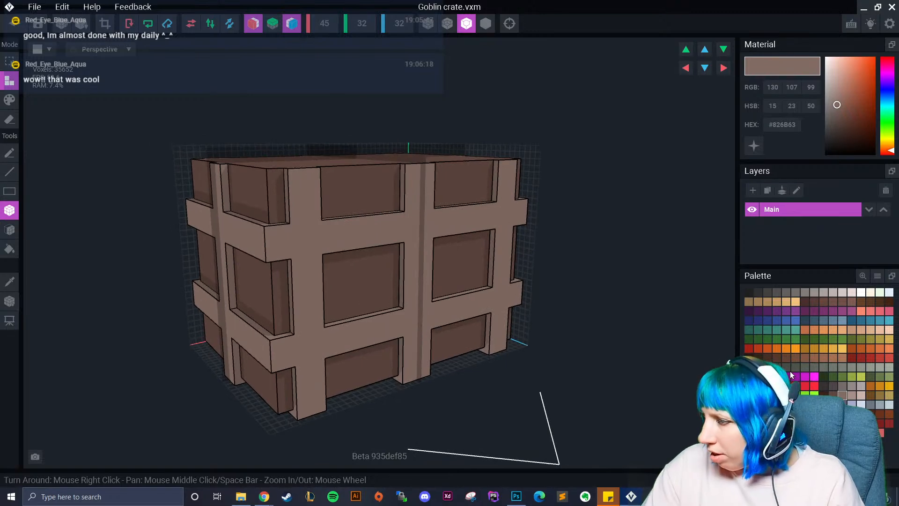
- Widen the crate's corner uprights and the matching crosswise underside planks inward by two voxels
right_click_drag(416, 287, 323, 186)
left_click_drag(310, 172, 318, 213)
left_click_drag(313, 253, 320, 317)
left_click_drag(314, 349, 328, 387)
right_click_drag(329, 388, 325, 316)
left_click_drag(289, 149, 290, 150)
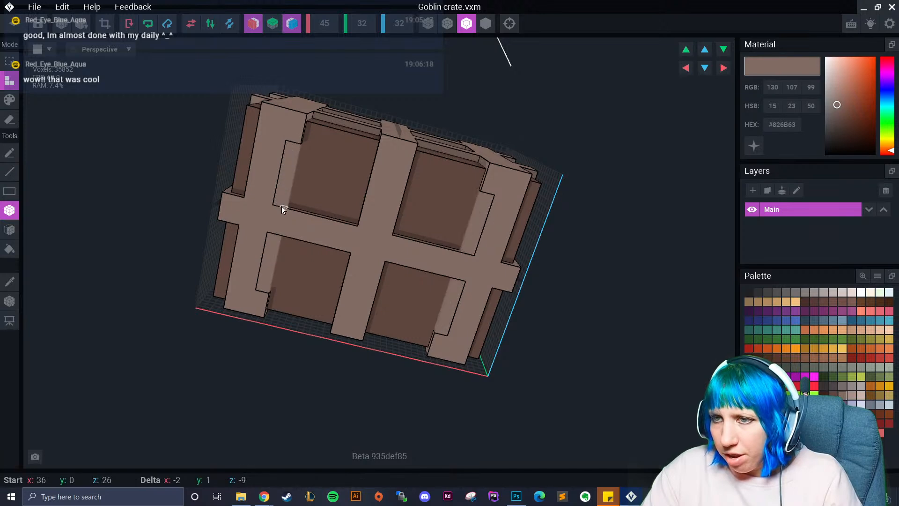
left_click_drag(282, 208, 282, 208)
right_click_drag(485, 191, 178, 197)
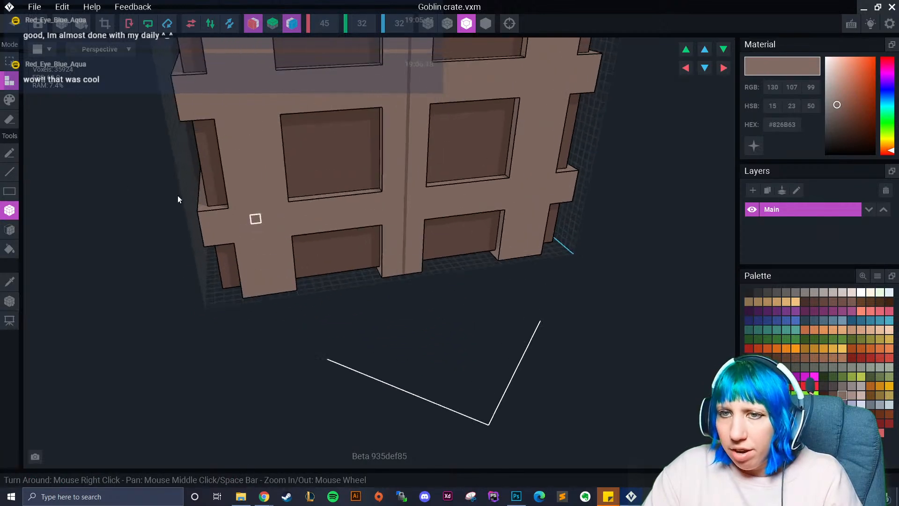
- Erase the strips that widen the corner uprights and underside planks, using the Face tool
left_click(9, 230)
left_click(9, 120)
mouse_move(110, 206)
right_mouse_down()
mouse_move(187, 195)
mouse_move(224, 142)
right_mouse_up()
left_click(234, 144)
middle_click_drag(229, 113, 232, 161)
mouse_move(242, 164)
right_mouse_down()
mouse_move(277, 286)
mouse_move(236, 345)
mouse_move(261, 325)
mouse_move(259, 315)
mouse_move(285, 307)
mouse_move(288, 330)
mouse_move(363, 305)
right_mouse_up()
left_click(262, 300)
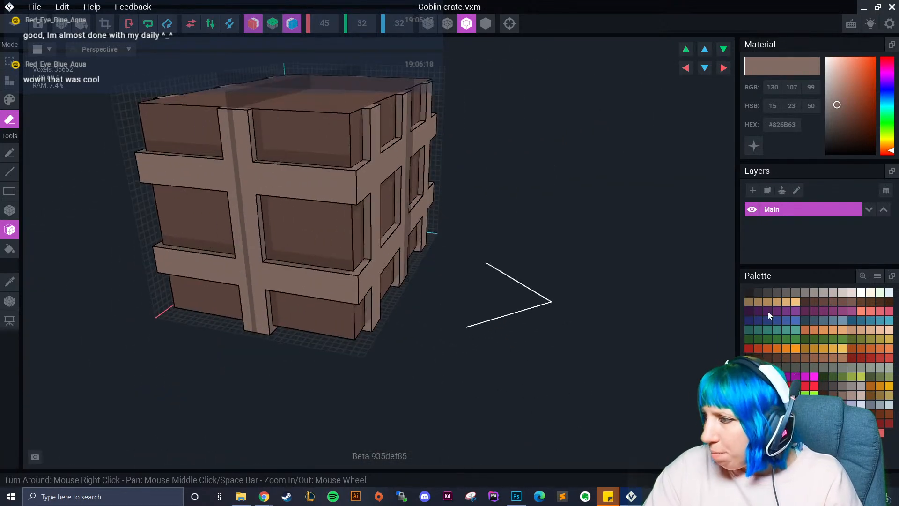
- Attach grey #746C6A box segments to the crate's vertical corners above the upper horizontal plank
left_click(843, 386)
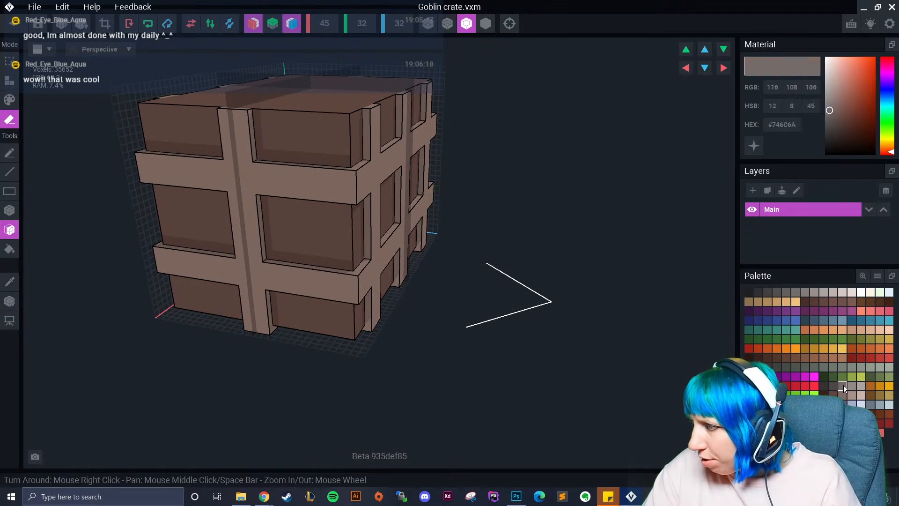
left_click(9, 80)
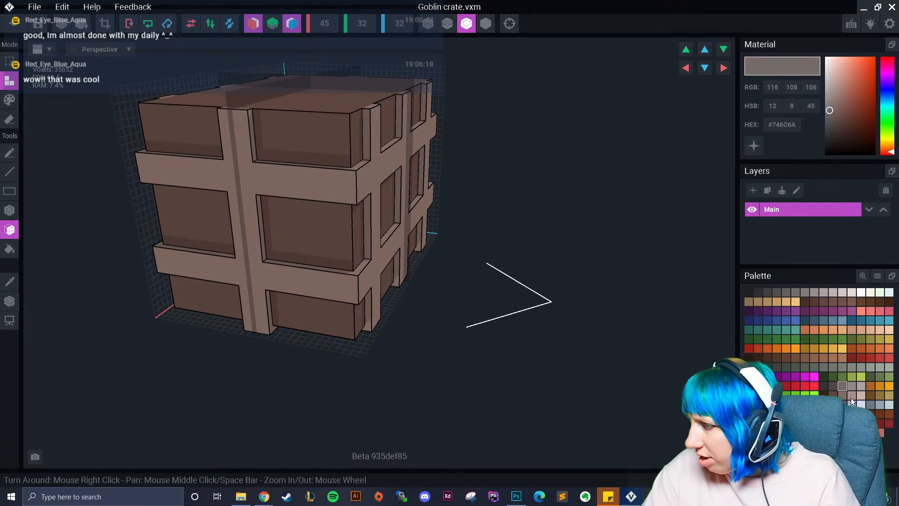
right_click_drag(398, 277, 323, 268)
scroll(320, 267, "up", 3)
left_click(9, 211)
right_click_drag(413, 255, 315, 151)
left_click_drag(319, 181, 345, 235)
scroll(327, 189, "up", 4)
scroll(349, 198, "down", 4)
right_click_drag(345, 235, 339, 244)
left_click_drag(375, 182, 373, 240)
right_click_drag(372, 241, 383, 216)
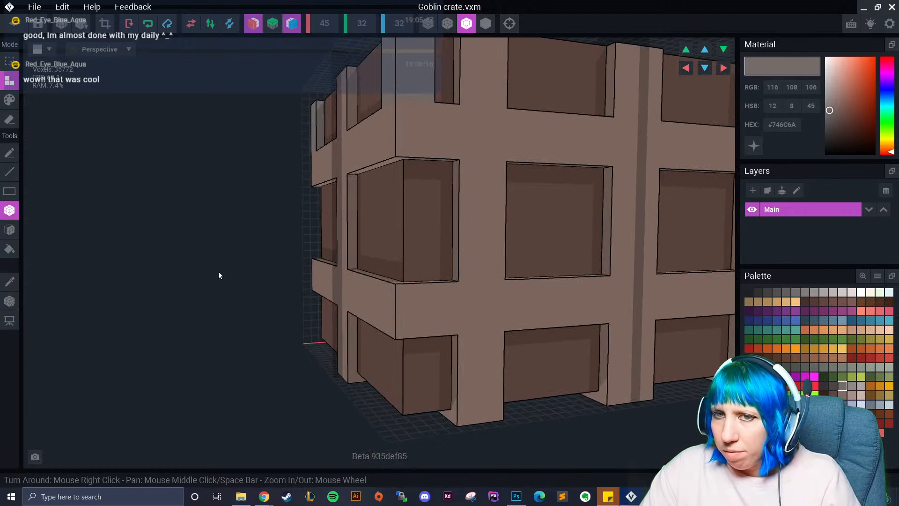
- Paint the upper plank's corners to match the grey brackets, then recolour the corner brackets dark grey #4C4646
left_click(10, 102)
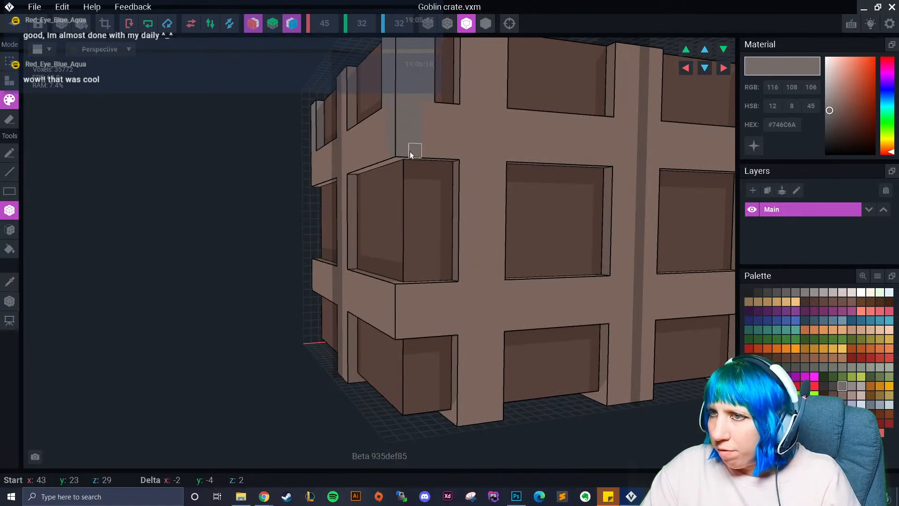
right_click_drag(423, 153, 283, 207)
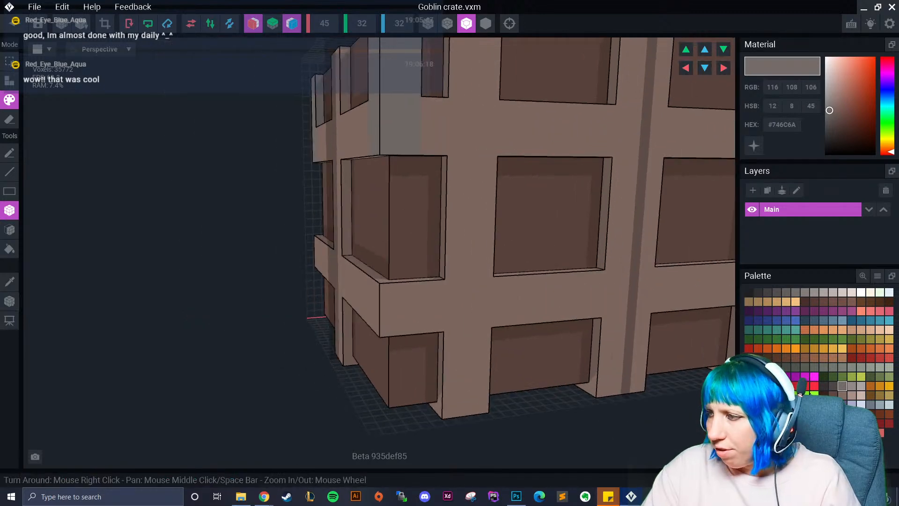
left_click(835, 387)
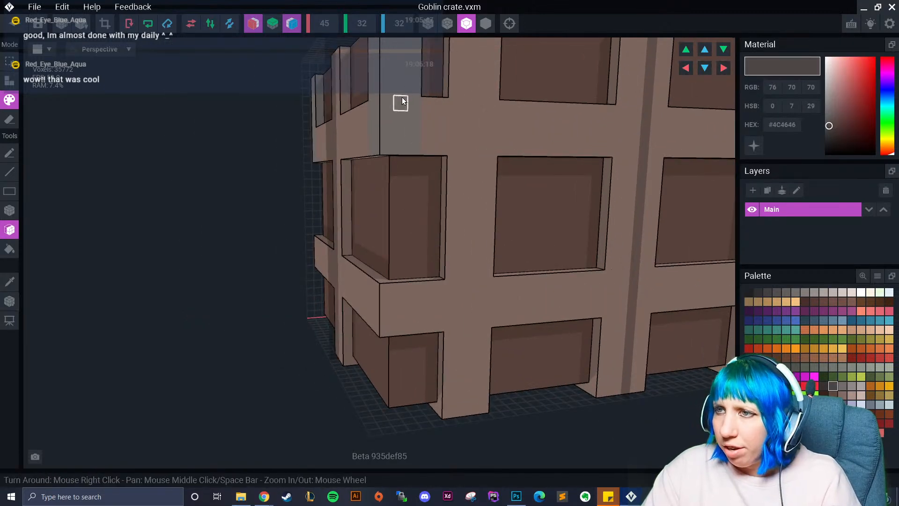
right_click_drag(402, 101, 389, 131)
mouse_move(357, 89)
right_mouse_down()
mouse_move(361, 184)
mouse_move(234, 167)
mouse_move(393, 162)
mouse_move(369, 151)
right_mouse_up()
- Extend the dark grey corner brackets down to the lower horizontal plank with attached boxes
left_click(10, 80)
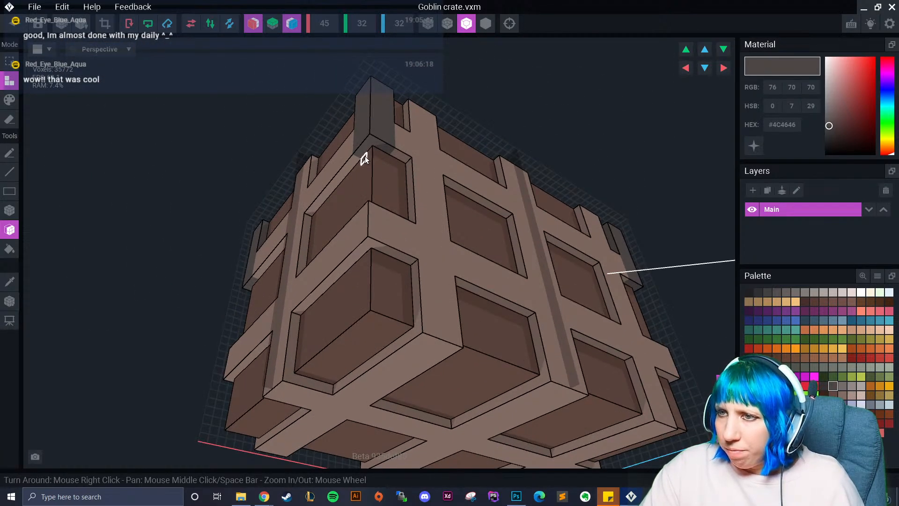
left_click(364, 155)
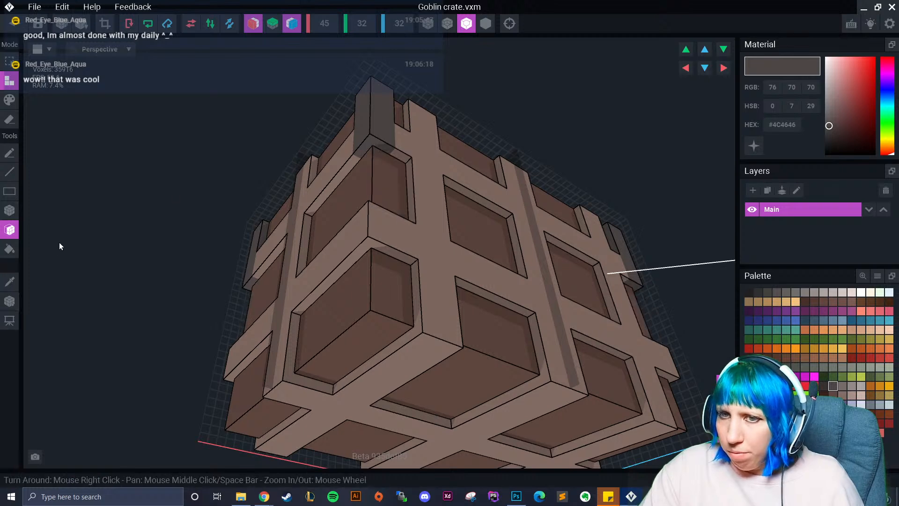
right_click_drag(324, 165, 369, 164)
left_click_drag(369, 201, 382, 213)
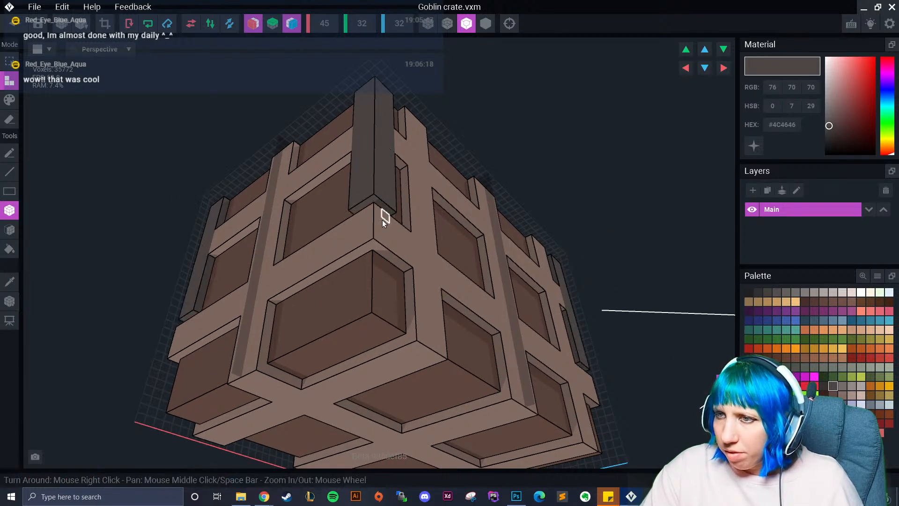
scroll(382, 213, "up", 5)
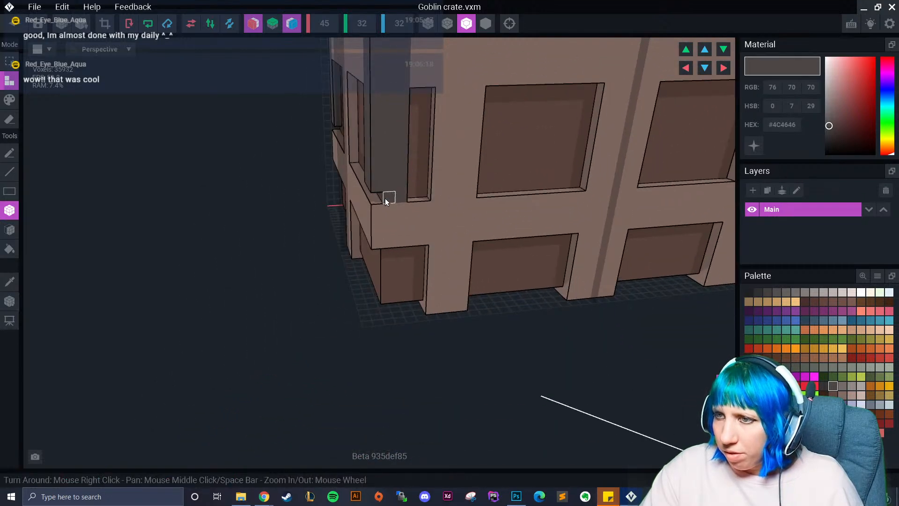
right_click_drag(385, 198, 390, 198)
left_click(362, 200)
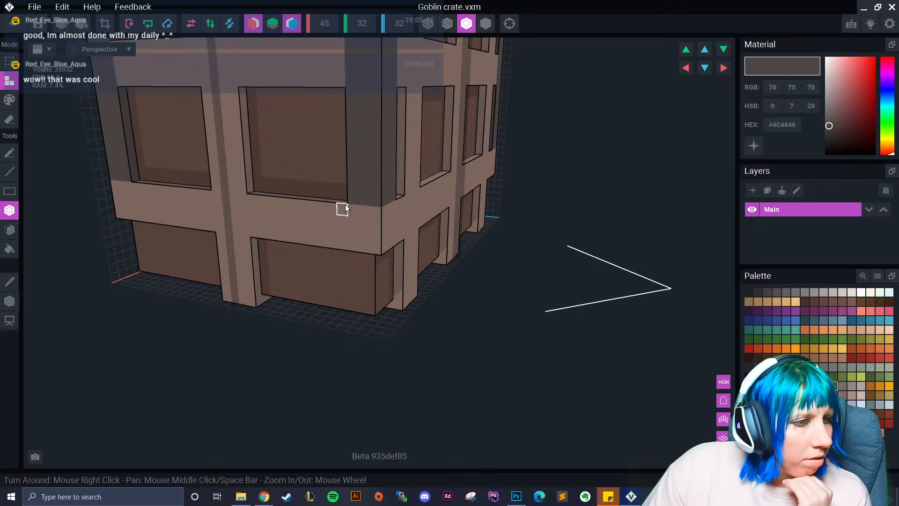
- Paint the lower plank's corners dark grey and extend the corner brackets down to the crate's base
mouse_move(353, 199)
right_mouse_down()
mouse_move(370, 201)
mouse_move(364, 232)
mouse_move(356, 185)
right_mouse_up()
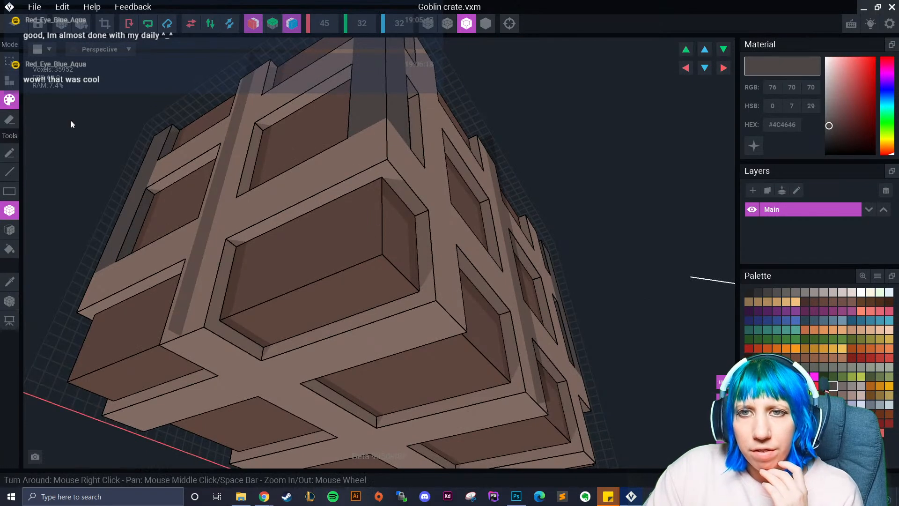
right_click_drag(396, 156, 407, 135)
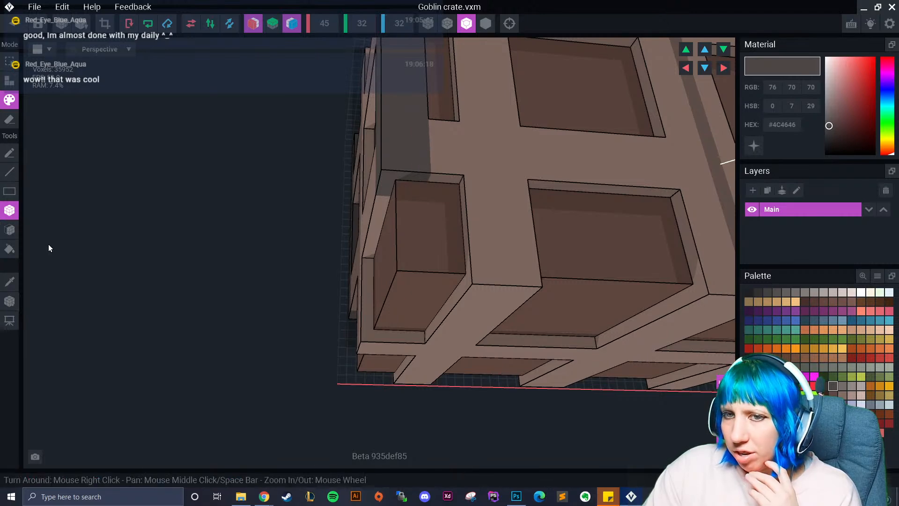
left_click(11, 88)
right_click_drag(412, 152, 385, 157)
left_click_drag(365, 194, 383, 253)
scroll(383, 253, "up", 5)
left_click_drag(434, 243, 434, 249)
right_click_drag(434, 270, 60, 221)
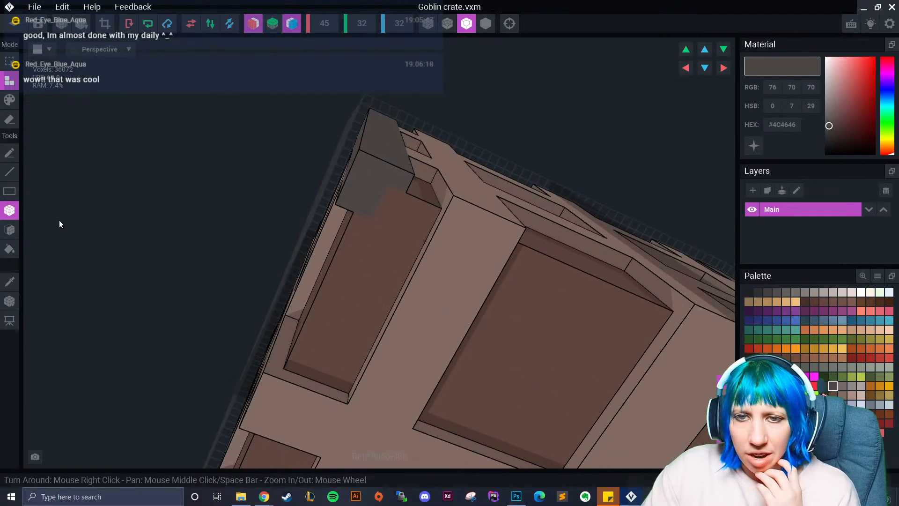
- Touch up the underside corners, using dark grey #4C4646 for the brackets and brown #5E463E for the box
left_click(8, 101)
left_click_drag(385, 209, 386, 209)
right_click_drag(376, 232, 376, 232)
right_click_drag(378, 223, 391, 331)
left_click(9, 281)
left_click(355, 375)
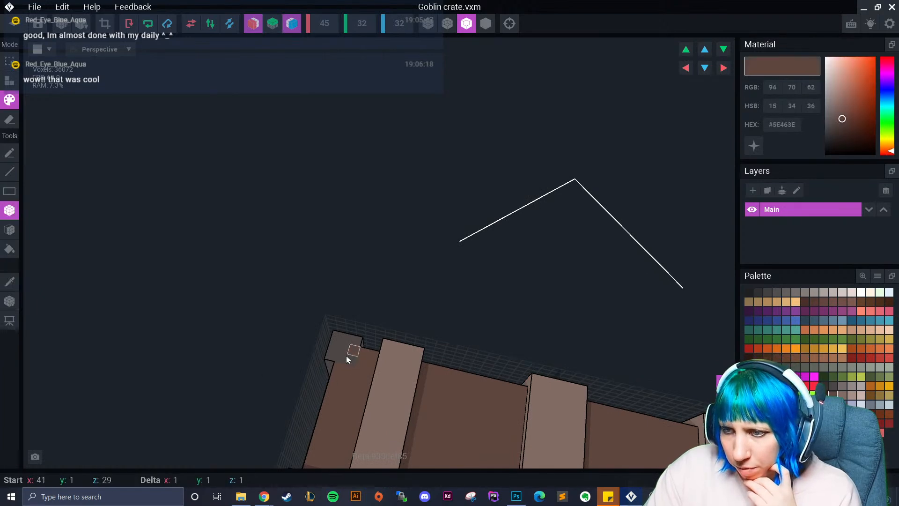
scroll(347, 370, "up", 5)
scroll(373, 365, "down", 3)
right_click_drag(373, 365, 447, 341)
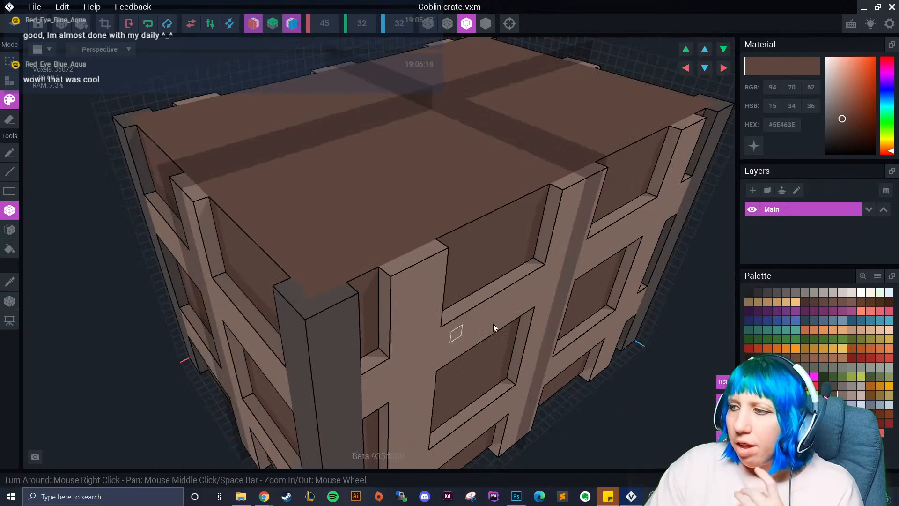
- Paint gold #91743C rivets at four heights along the dark grey corner brackets
left_click(880, 395)
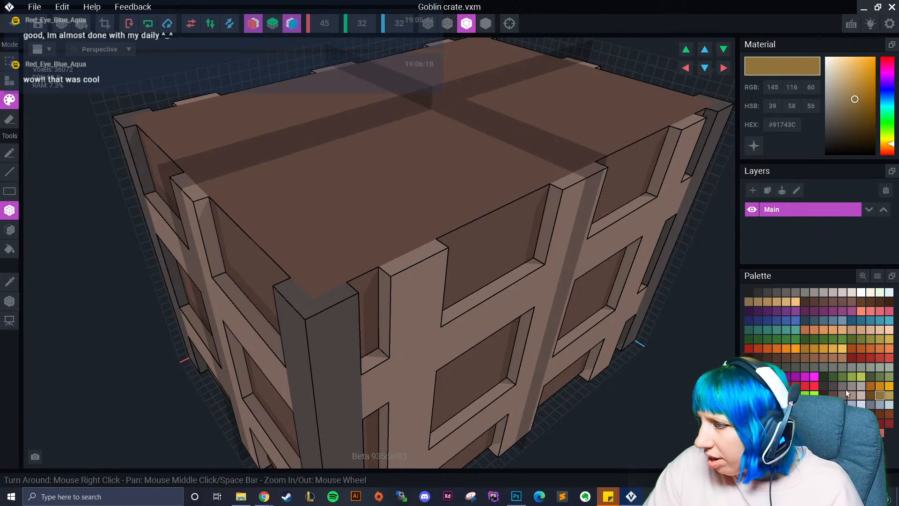
right_click_drag(473, 391, 516, 358)
middle_click_drag(516, 358, 488, 302)
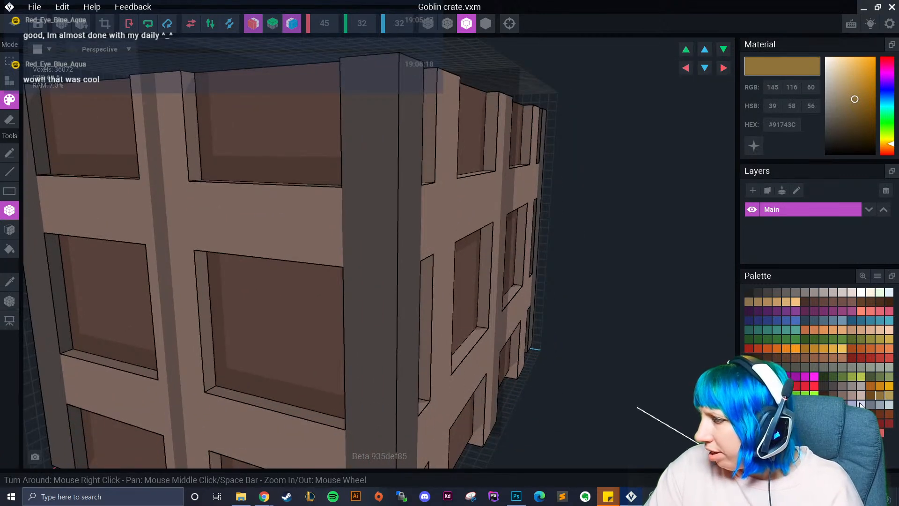
right_click_drag(623, 290, 515, 315)
mouse_move(112, 185)
right_mouse_down()
mouse_move(237, 160)
mouse_move(285, 437)
right_mouse_up()
left_click(271, 125)
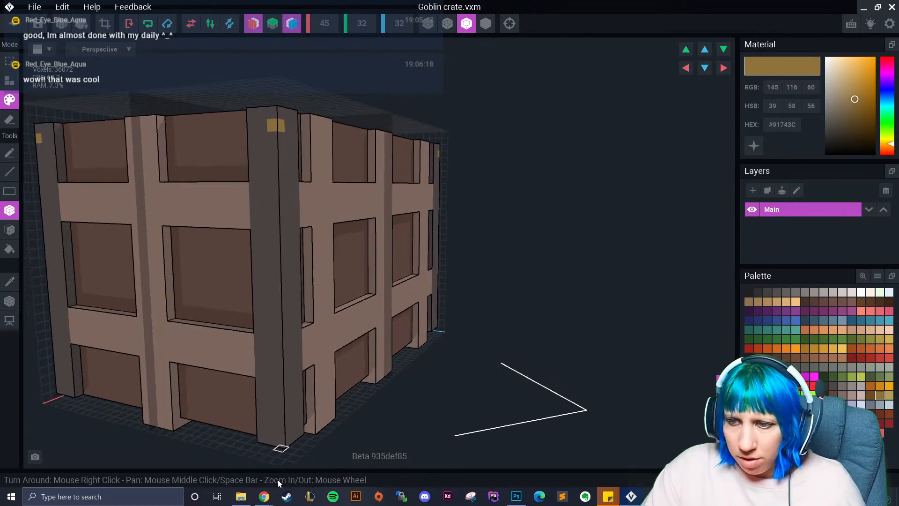
left_click(281, 421)
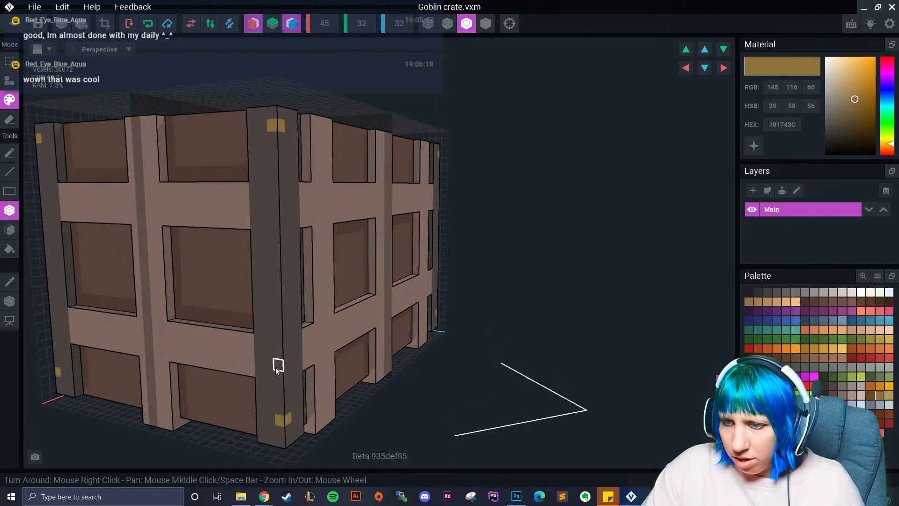
left_click(278, 213)
mouse_move(297, 387)
right_mouse_down()
mouse_move(292, 375)
mouse_move(347, 359)
mouse_move(305, 311)
mouse_move(294, 311)
right_mouse_up()
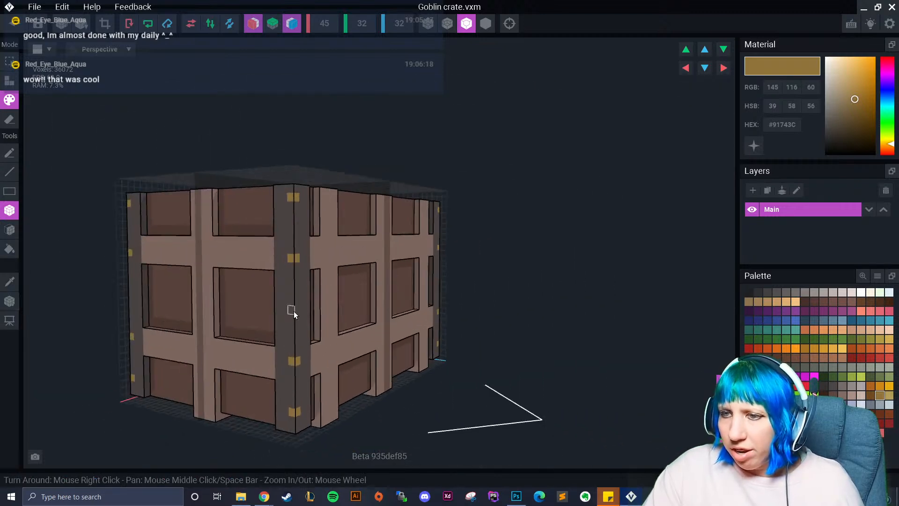
right_click_drag(400, 390, 440, 334)
- Undo all the gold rivets on the corner brackets
key("ctrl+z")
key("ctrl+z")
key("ctrl+z")
key("ctrl+z")
key("ctrl+z")
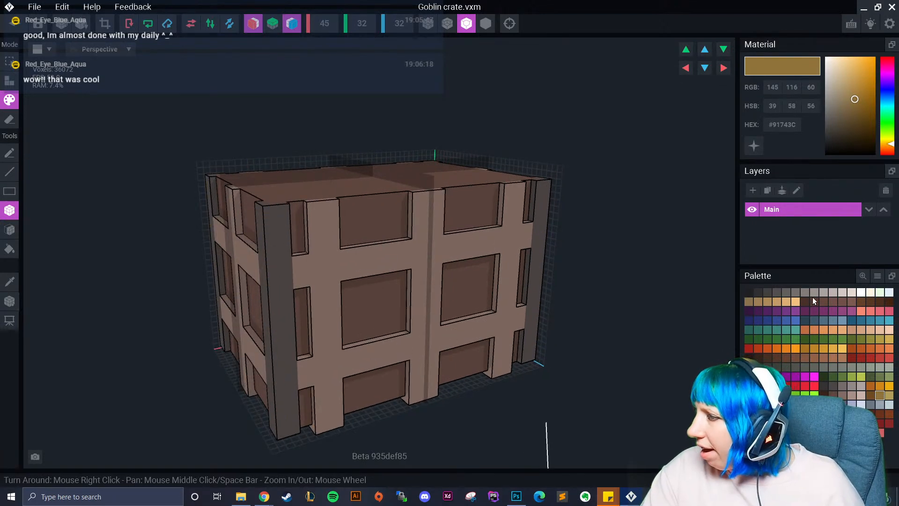
- Paint three blue-grey #6D7685 rivets, spaced vertically, on each dark grey corner bracket
left_click(776, 292)
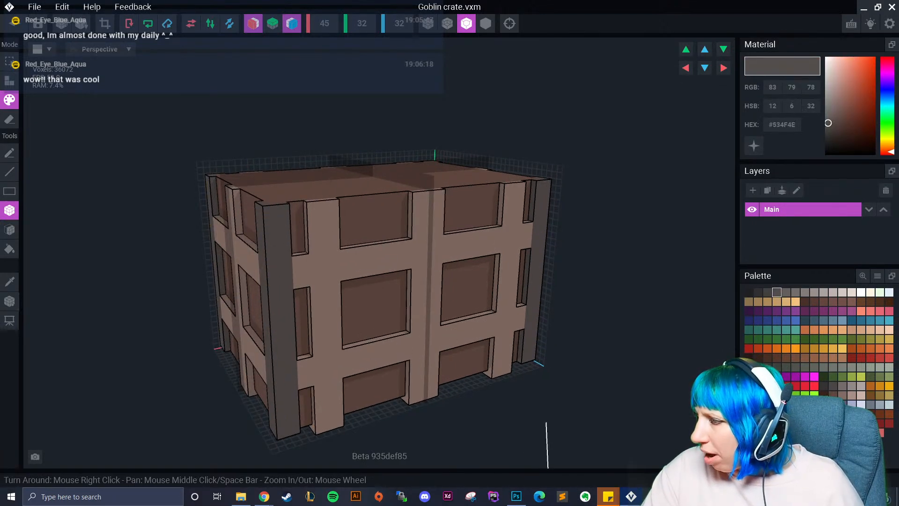
left_click(872, 405)
left_click(261, 227)
right_click_drag(265, 251, 268, 237)
left_click(267, 229)
right_click_drag(268, 292, 269, 294)
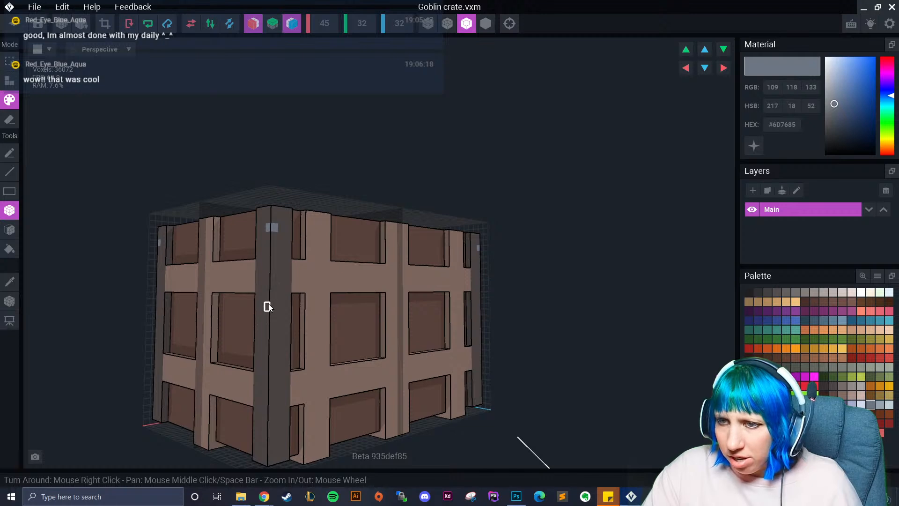
key("ctrl+z")
left_click(269, 272)
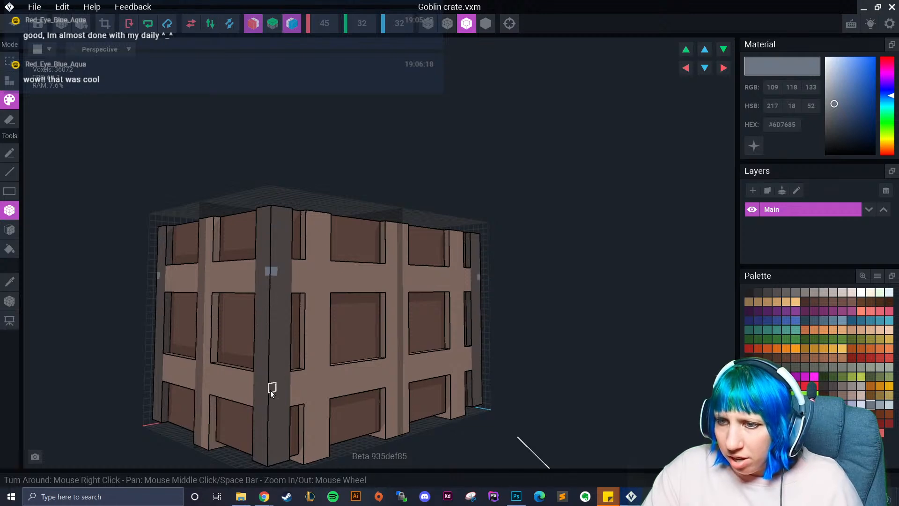
left_click(266, 396)
left_click(271, 333)
right_click_drag(267, 296, 274, 339)
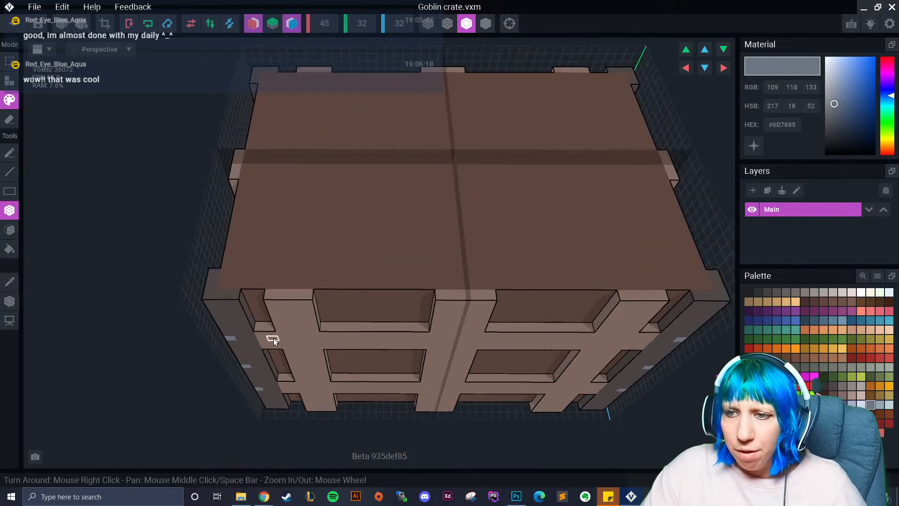
- Erase a shallow rectangular recess in the crate's top, leaving a thin rim around the edge
left_click(9, 282)
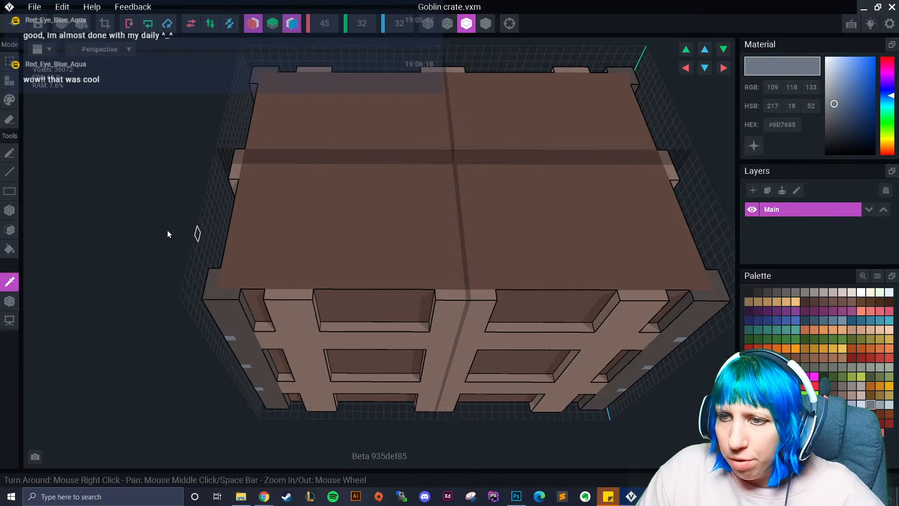
left_click(10, 210)
left_click(9, 119)
right_click_drag(255, 175, 251, 189)
left_click_drag(273, 168, 504, 253)
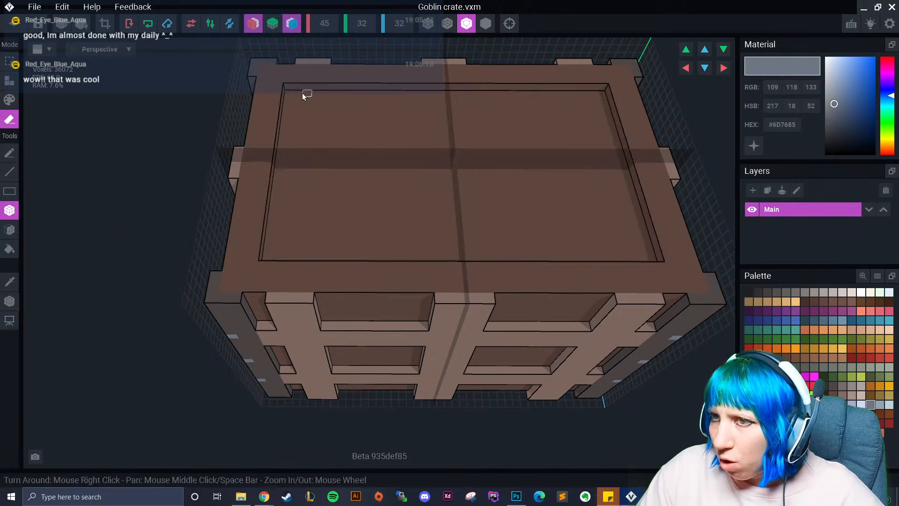
mouse_move(289, 75)
left_mouse_down()
mouse_move(428, 103)
mouse_move(538, 88)
left_mouse_up()
mouse_move(280, 74)
left_mouse_down()
mouse_move(255, 234)
mouse_move(246, 239)
mouse_move(271, 243)
left_mouse_up()
right_click_drag(328, 255, 329, 255)
- Paint the top rim where the side uprights meet it in the plank colour #826B63
left_click(14, 283)
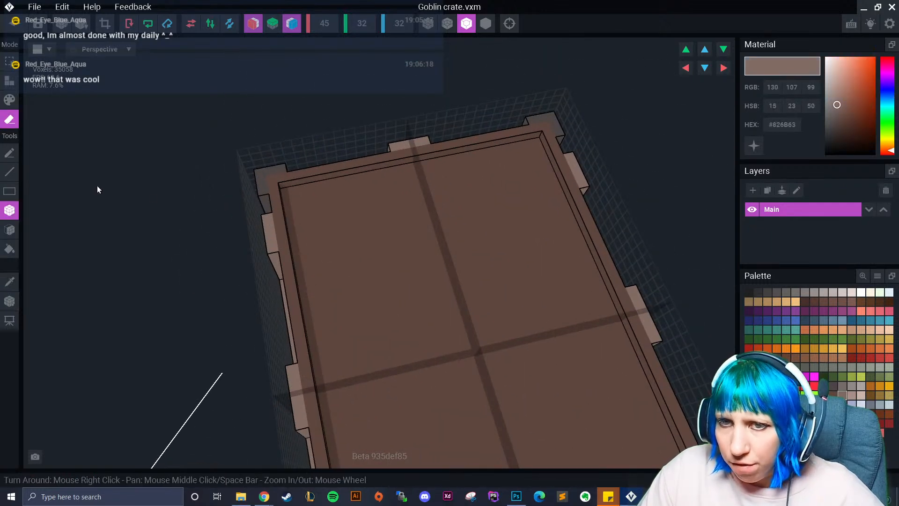
left_click(12, 97)
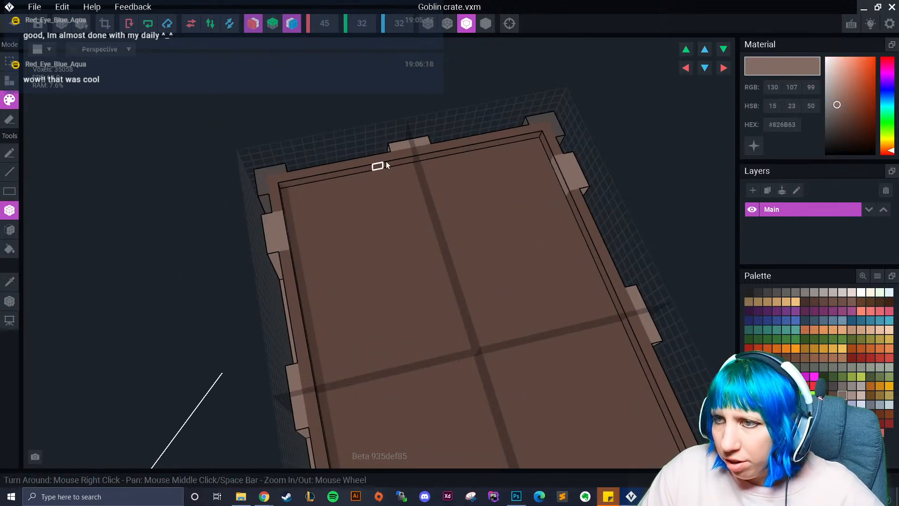
right_click_drag(407, 189, 357, 280)
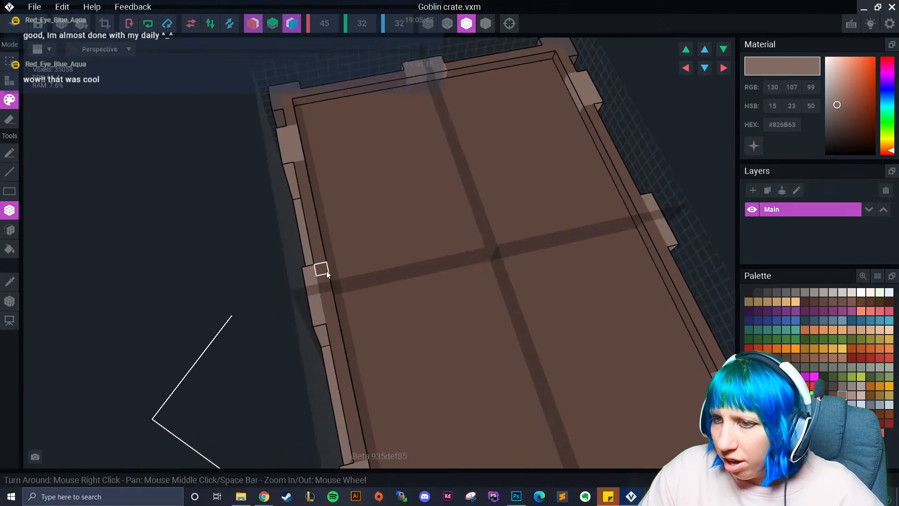
right_click_drag(334, 321, 417, 337)
- Paint dark brown #392119 strips on the recessed top beside each upright along the rim
right_click_drag(230, 301, 295, 275)
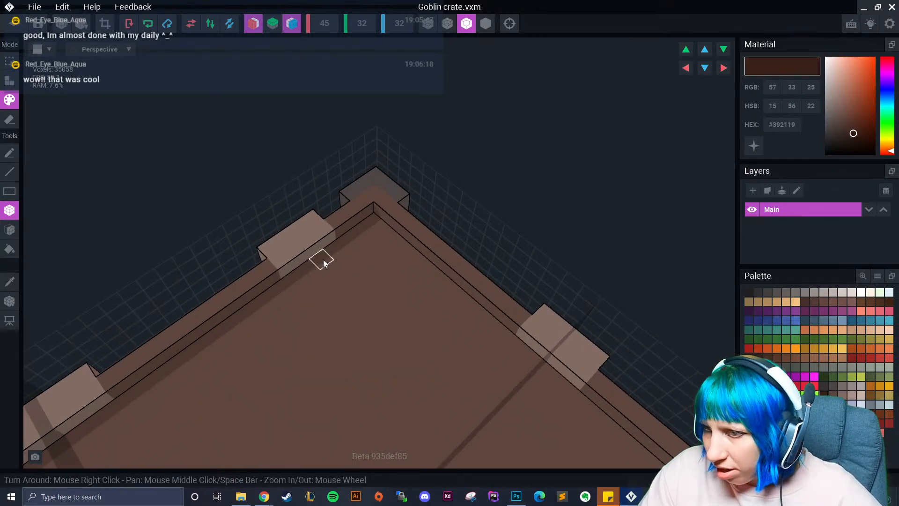
left_click_drag(327, 253, 291, 280)
left_click_drag(525, 349, 527, 350)
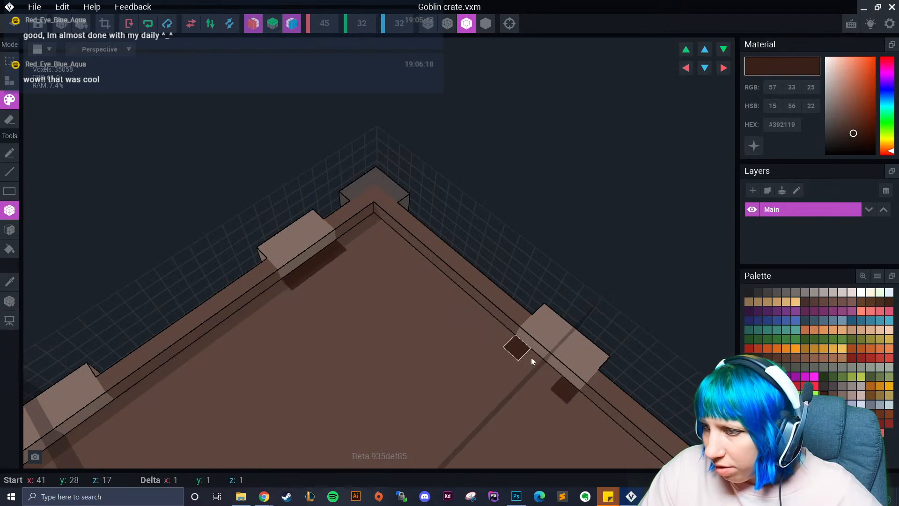
middle_click_drag(300, 348, 347, 248)
left_click_drag(303, 249, 301, 252)
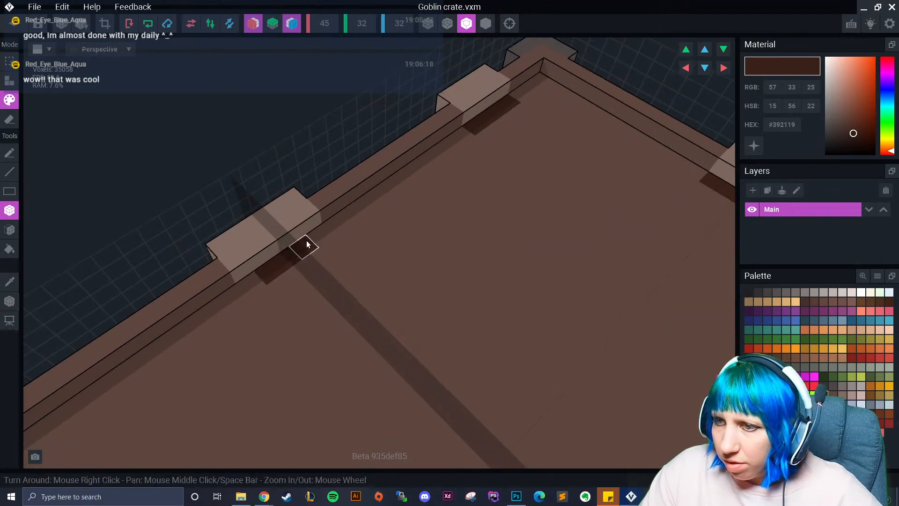
right_click_drag(313, 250, 77, 298)
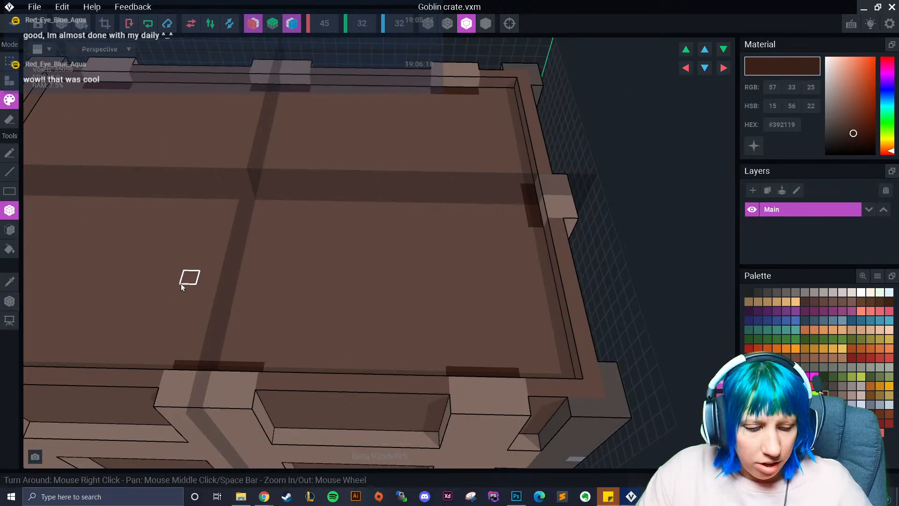
- Hollow out the crate from its recessed top by erasing whole faces down to a deep interior floor
right_click_drag(305, 309, 276, 300)
left_click(9, 230)
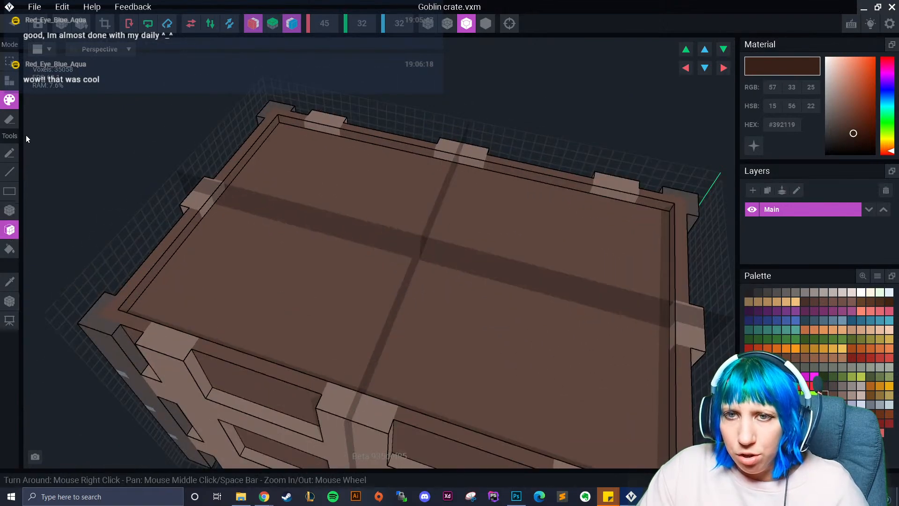
left_click(10, 119)
left_click(344, 289)
mouse_move(341, 291)
right_mouse_down()
mouse_move(351, 285)
mouse_move(329, 282)
right_mouse_up()
left_click(308, 297)
- Sample the dark wood colour #5E463E and paint the crate's inner wall faces with it
scroll(300, 302, "up", 3)
left_click(10, 281)
left_click(207, 220)
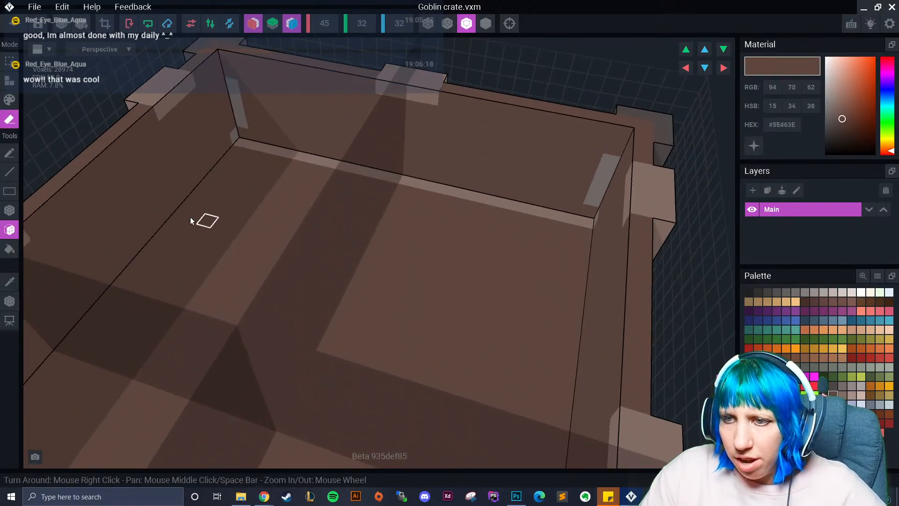
left_click(12, 101)
left_click(236, 89)
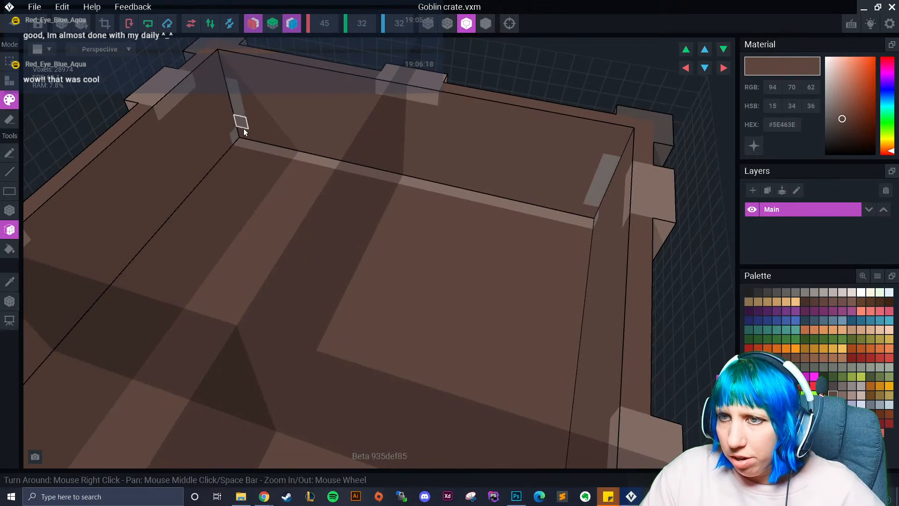
left_click(251, 145)
right_click_drag(291, 192, 293, 195)
- Paint the crate's interior floor dark brown #392119, and recolour it dark grey #302F2F
right_click_drag(332, 222, 533, 294)
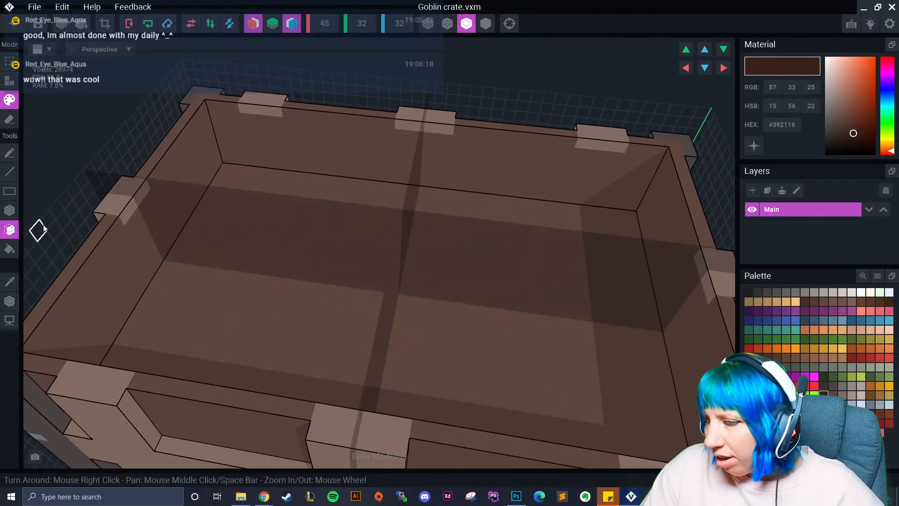
left_click(376, 320)
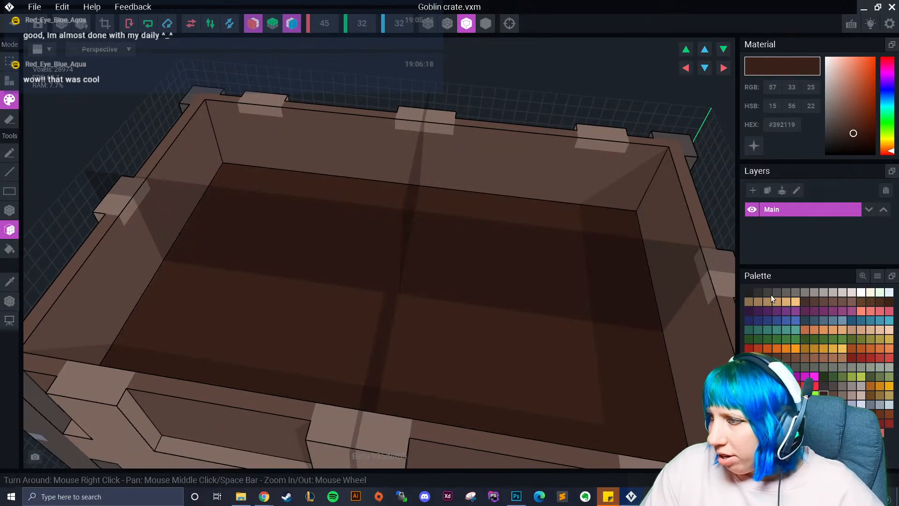
left_click(758, 292)
left_click(570, 345)
mouse_move(433, 317)
right_mouse_down()
mouse_move(423, 311)
mouse_move(442, 305)
right_mouse_up()
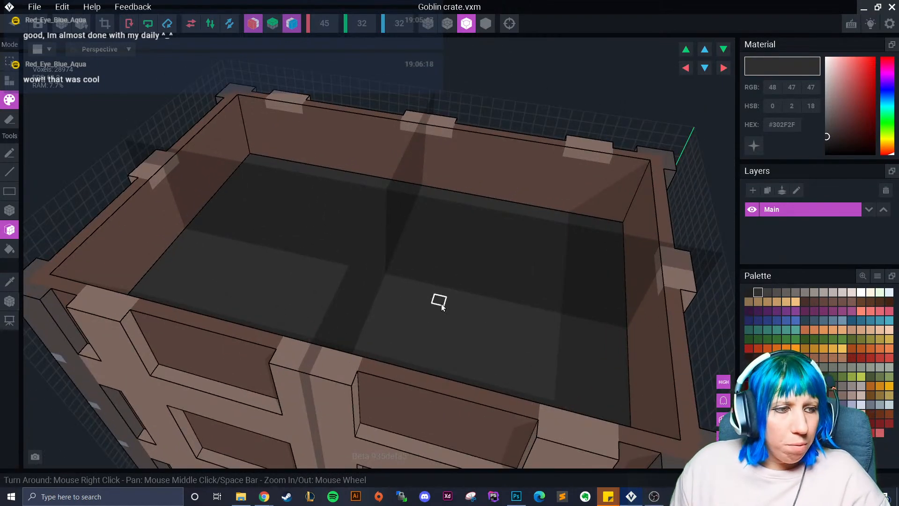
- Sample the plank colour #826B63 and paint vertical strips down the inner walls in line with each outer upright
right_click_drag(333, 210, 294, 254)
scroll(293, 254, "up", 2)
left_click(10, 281)
left_click(153, 142)
left_click(10, 210)
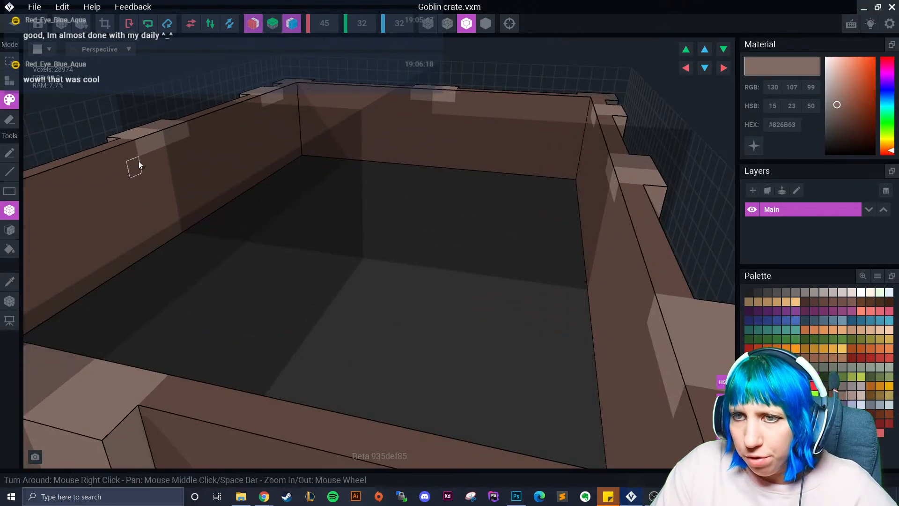
left_click_drag(136, 164, 170, 196)
left_click_drag(280, 112, 271, 170)
right_click_drag(277, 172, 369, 158)
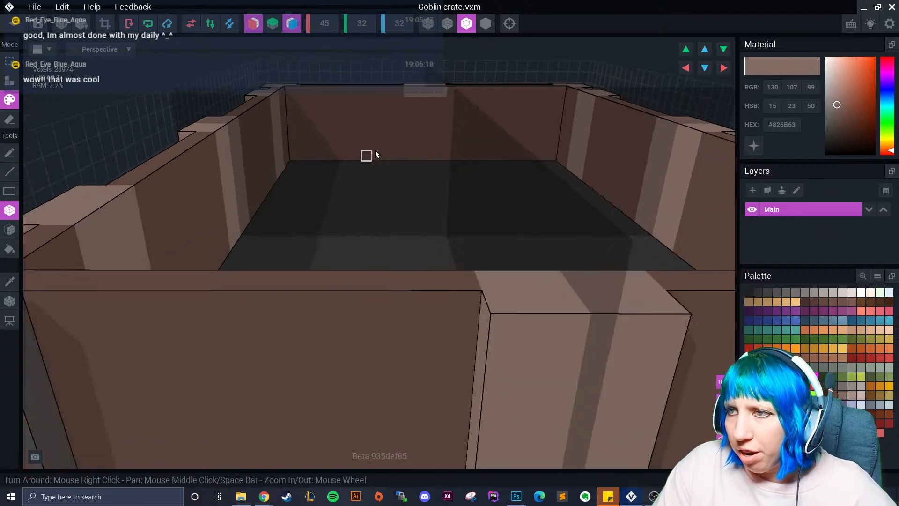
left_click_drag(418, 104, 432, 156)
mouse_move(432, 157)
right_mouse_down()
mouse_move(429, 178)
mouse_move(441, 152)
right_mouse_up()
- Turn off mirroring on the X and Z axes for painting one long side with #5E463E
scroll(427, 241, "down", 5)
right_click_drag(413, 255, 496, 267)
scroll(437, 261, "up", 4)
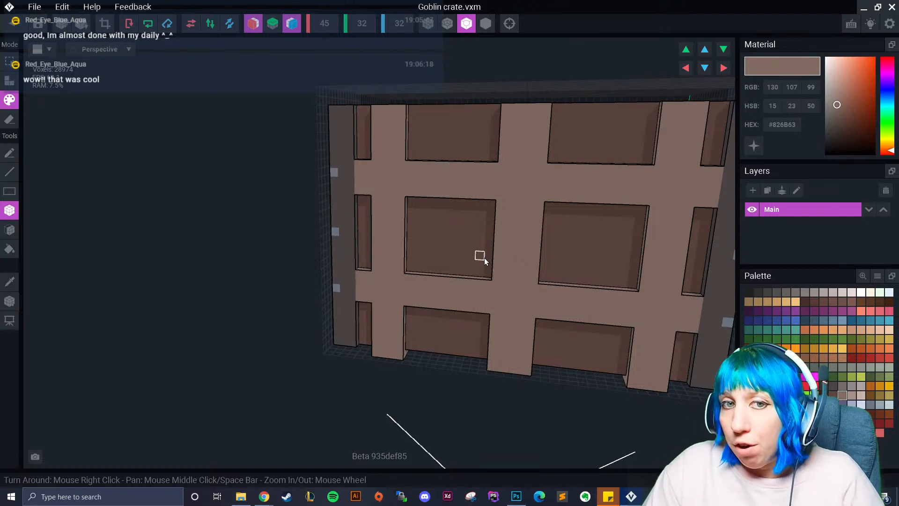
right_click_drag(482, 257, 417, 297)
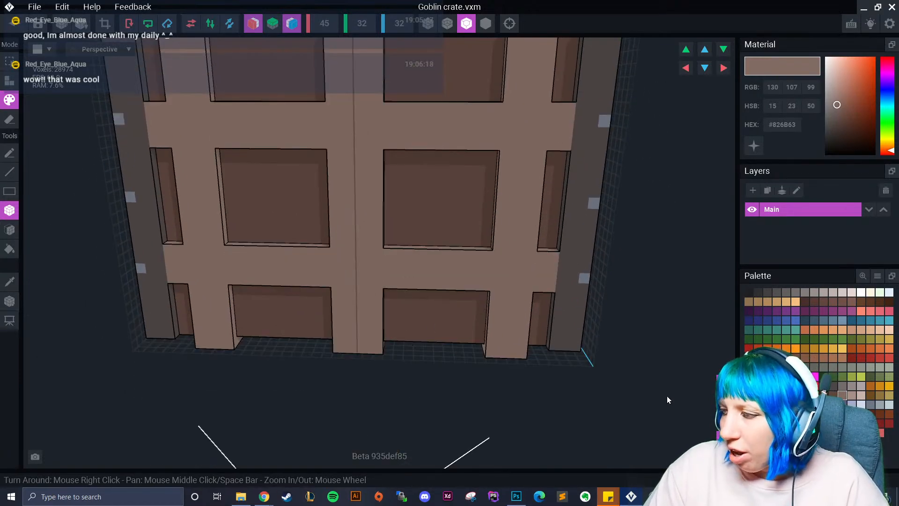
left_click(835, 396)
left_click(378, 283)
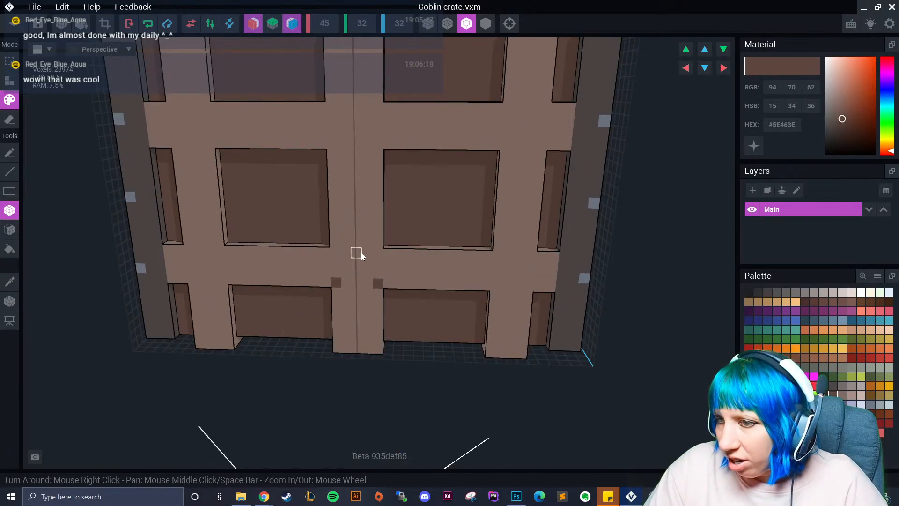
key("ctrl+z")
left_click(255, 24)
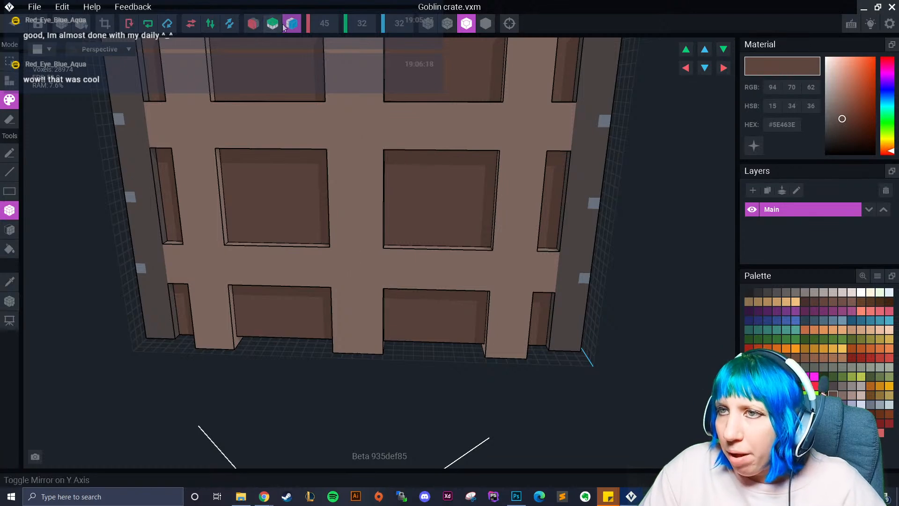
left_click(291, 23)
- Try scattering small dark brown #5E463E patches across the upper horizontal plank of the long side
left_click(196, 120)
left_click(198, 130)
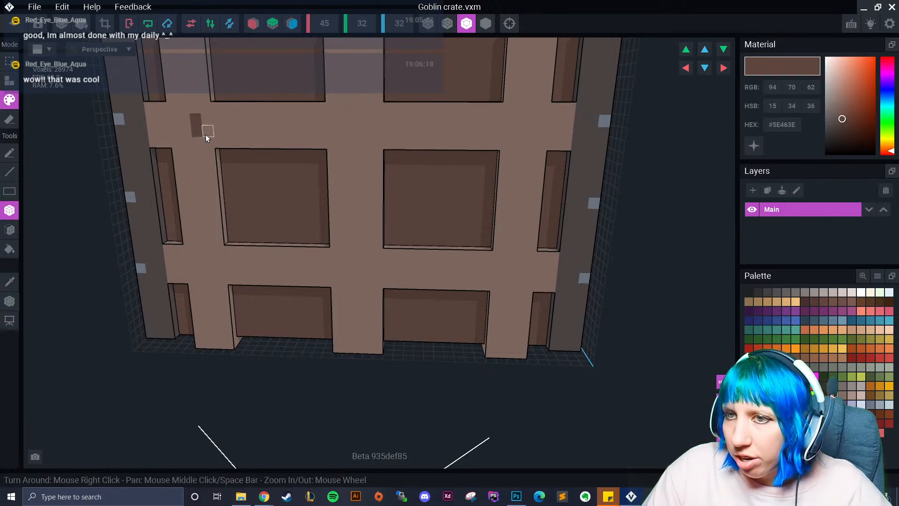
left_click(286, 119)
left_click(311, 135)
left_click_drag(412, 123, 440, 124)
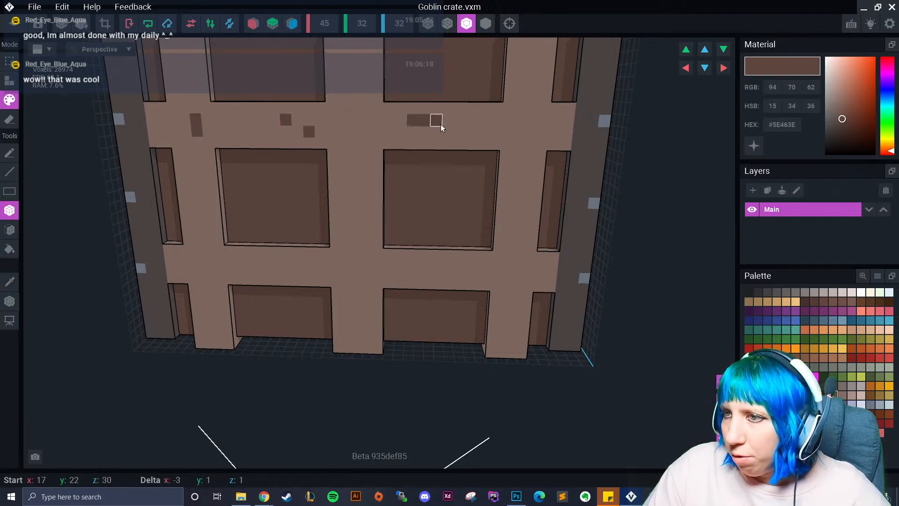
left_click(459, 132)
left_click_drag(518, 133, 524, 157)
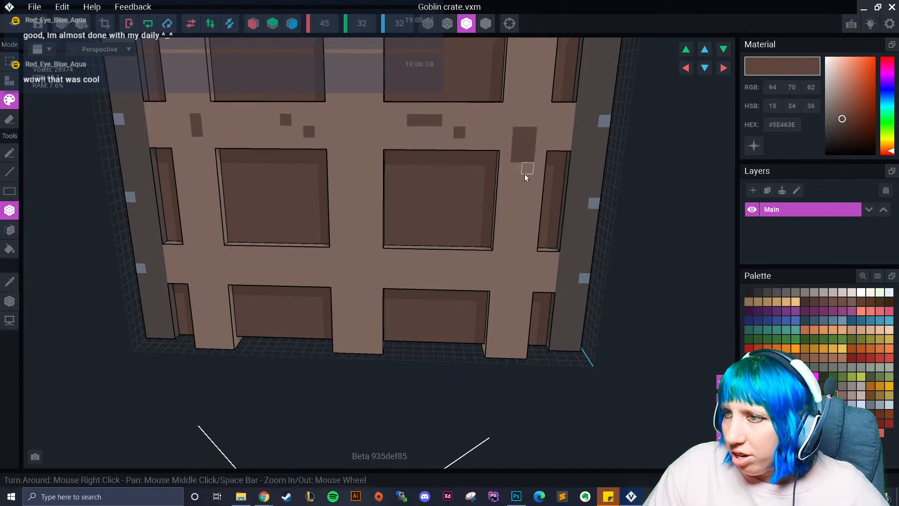
- Undo all the dark brown patches on the long side's upper plank
key("ctrl+z")
key("ctrl+z")
key("ctrl+z")
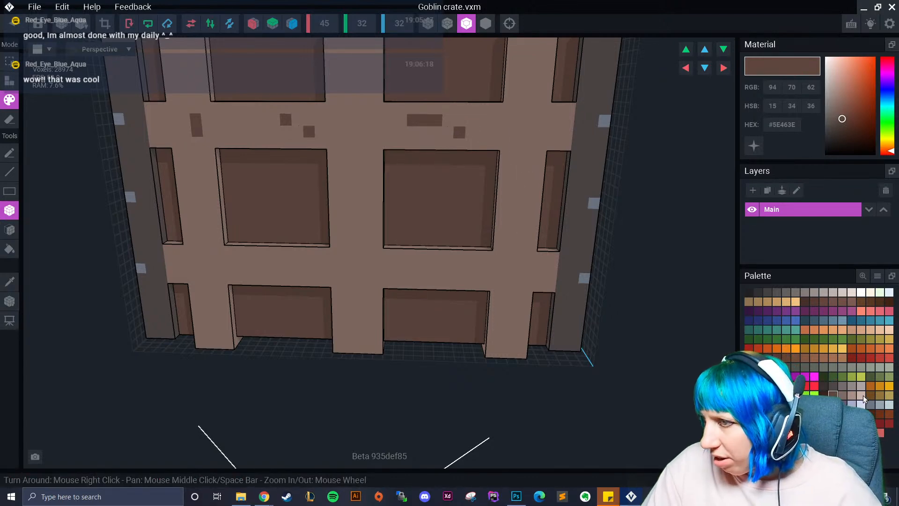
key("ctrl+z")
key("ctrl+z")
key("ctrl+z")
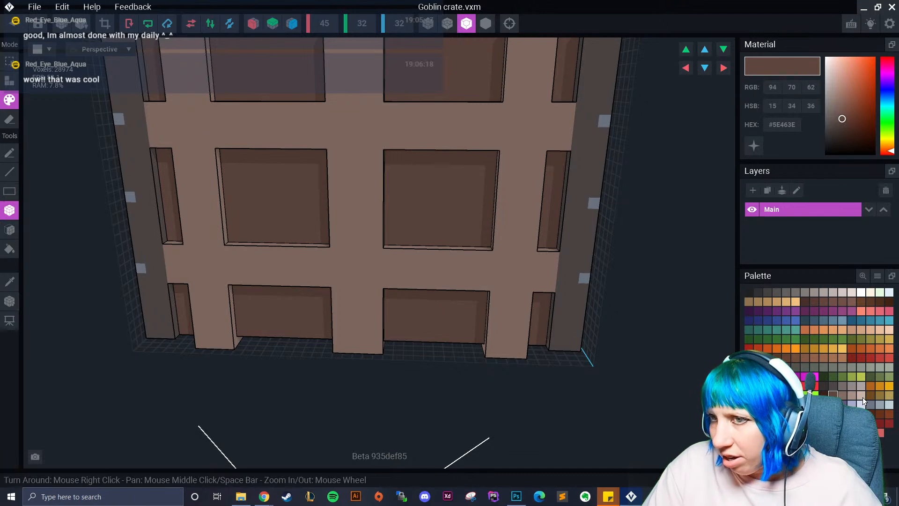
- Copy the light brown #A78F87 into another palette slot and adjust that colour to #9F7D72
left_click(862, 397)
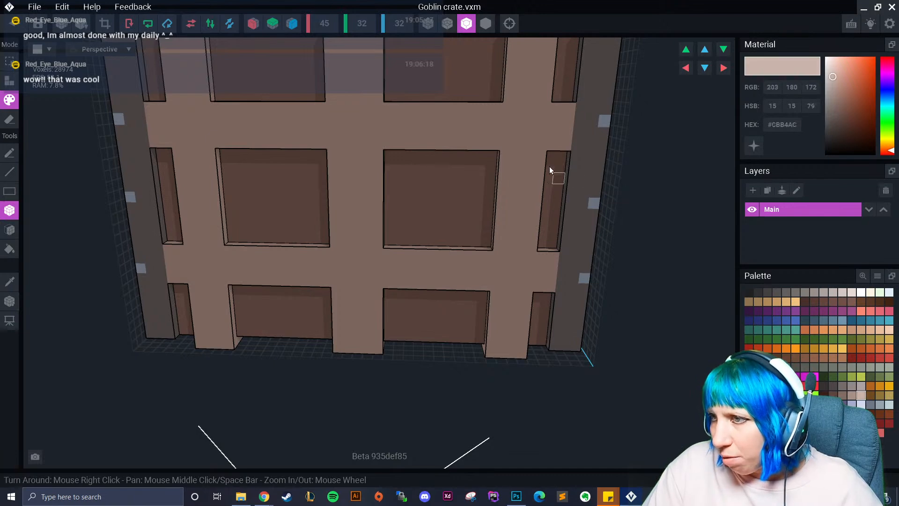
left_click(850, 394)
right_click(785, 124)
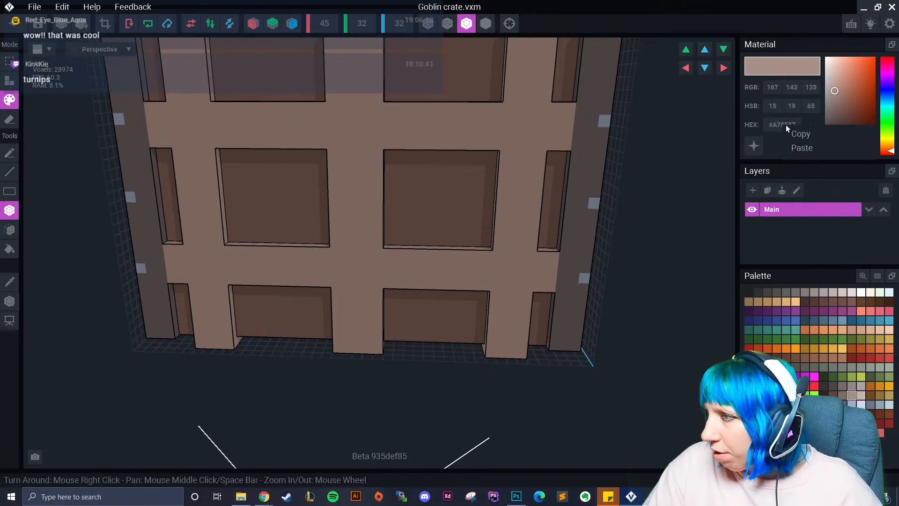
left_click(800, 134)
left_click(796, 414)
right_click(774, 128)
left_click(796, 152)
left_click(839, 94)
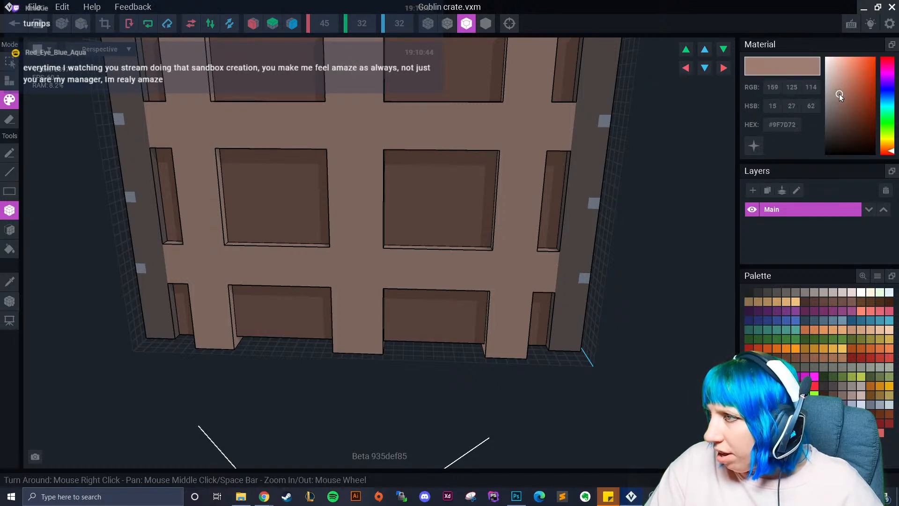
- Paint a five-voxel highlight strip on the long side's upper plank and adjust its colour to #9A8881
left_click_drag(469, 133, 520, 132)
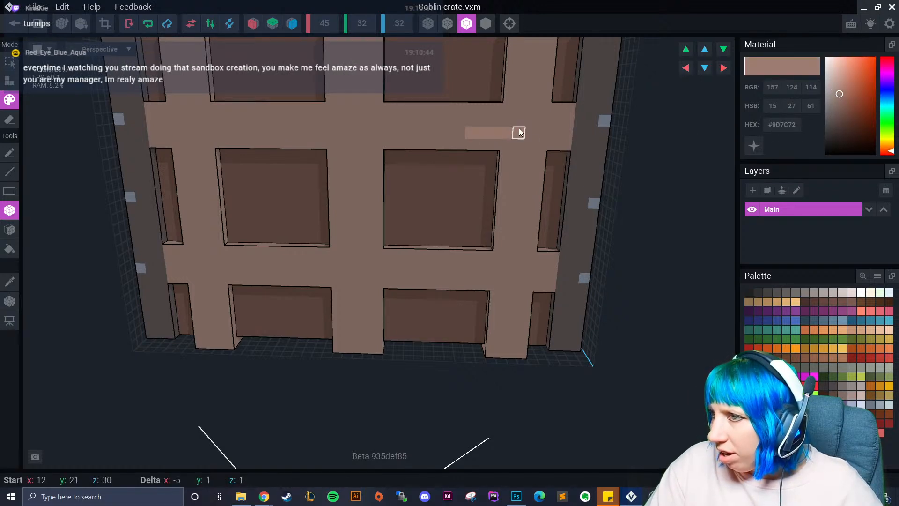
left_click(835, 95)
left_click(833, 95)
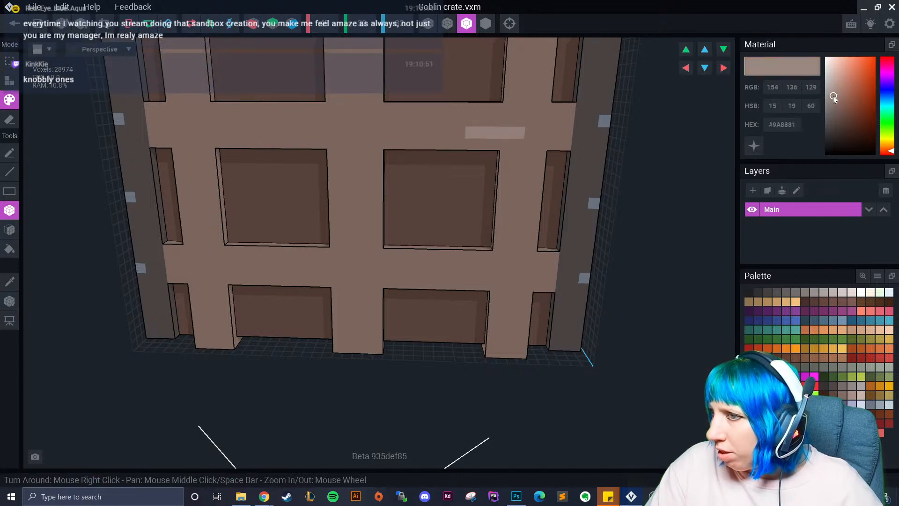
- Scatter small #9A8881 wood-grain patches over the horizontal planks and uprights of the same long side
mouse_move(320, 132)
left_mouse_down()
mouse_move(380, 132)
mouse_move(346, 133)
left_mouse_up()
key("ctrl+z")
left_click_drag(197, 132, 210, 132)
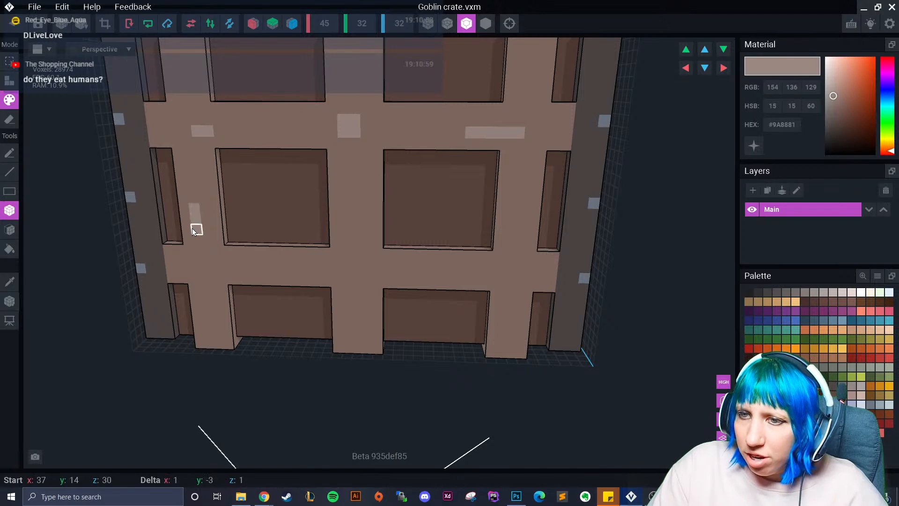
left_click(501, 278)
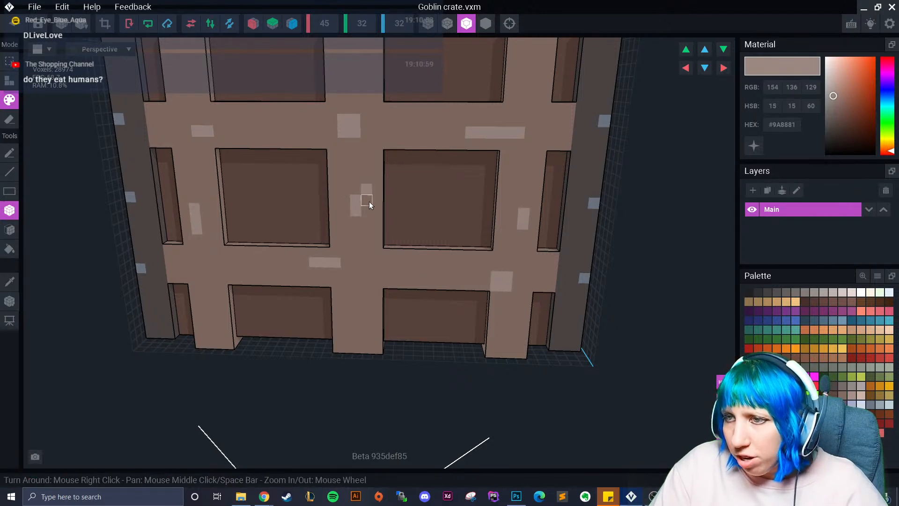
right_click_drag(370, 200, 328, 175)
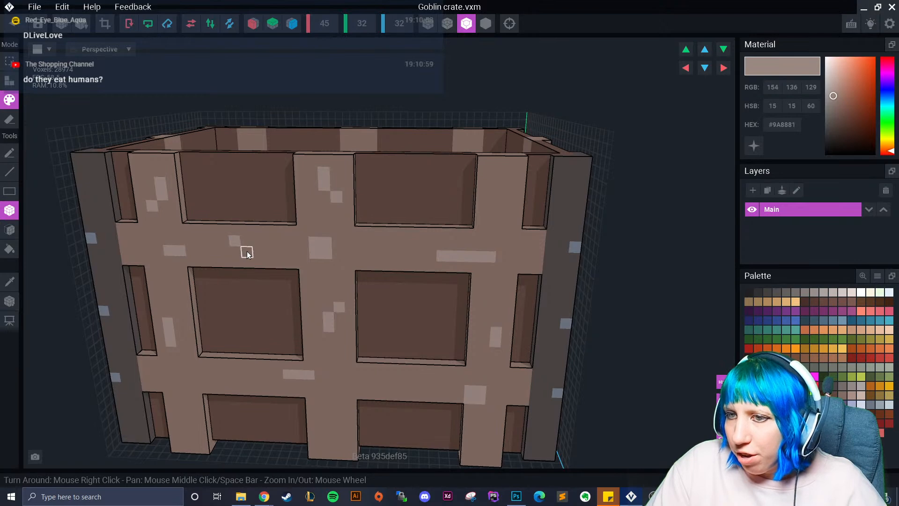
left_click(499, 210)
left_click(502, 245)
mouse_move(501, 248)
right_mouse_down()
mouse_move(492, 284)
mouse_move(418, 390)
right_mouse_up()
right_click_drag(358, 393, 372, 333)
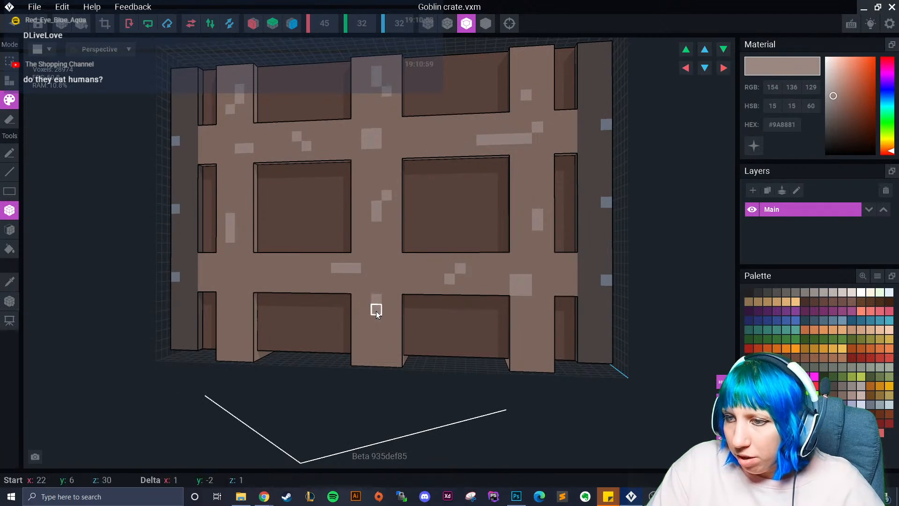
- Scatter #9A8881 wood-grain patches over the planks on the crate's underside
right_click_drag(241, 320, 270, 219)
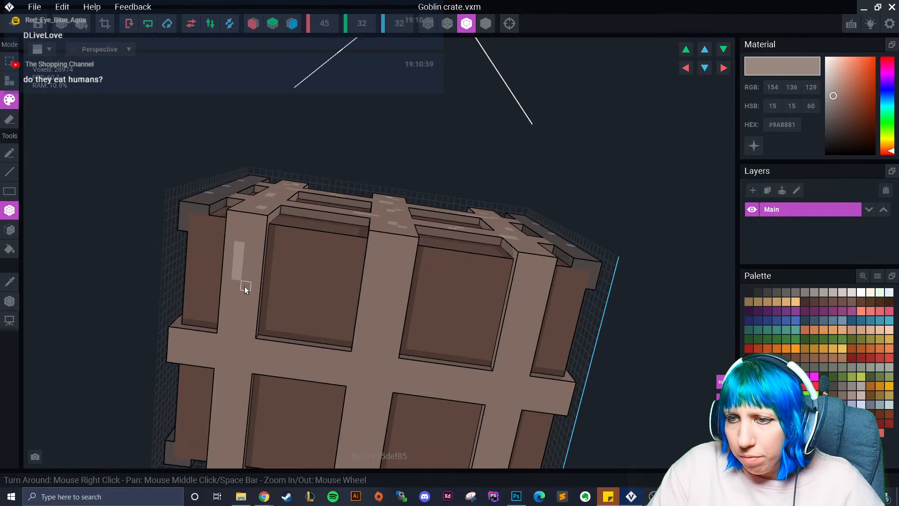
right_click_drag(393, 351, 354, 275)
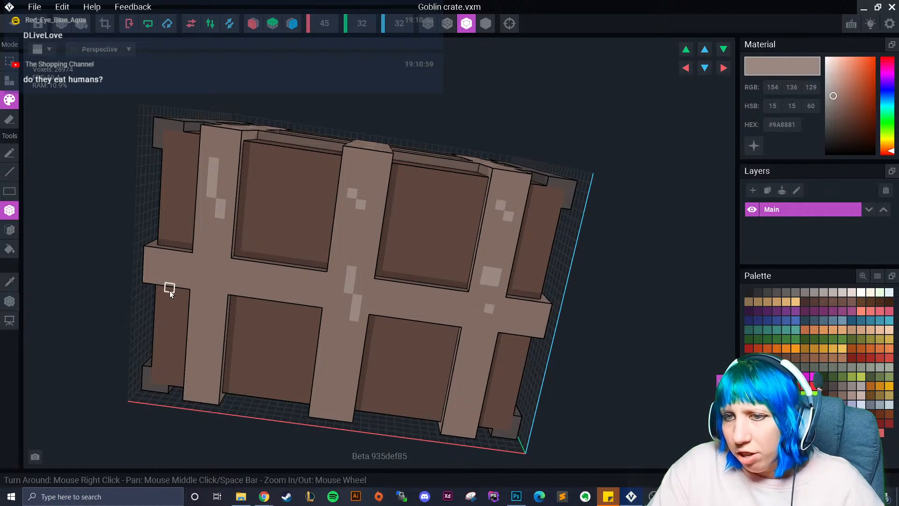
left_click_drag(194, 278, 214, 279)
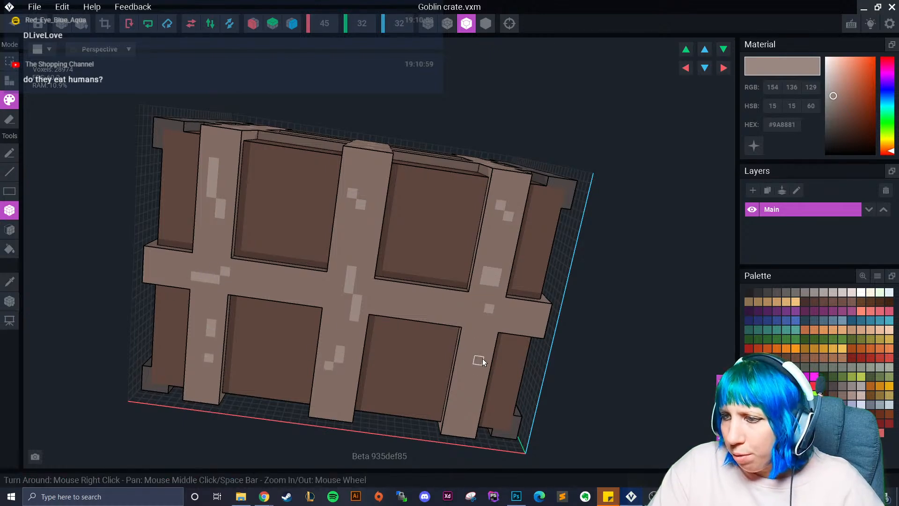
- Scatter #9A8881 wood-grain patches over the central upright and both horizontal planks of a short side
right_click_drag(469, 381, 454, 387)
left_click_drag(384, 322, 392, 354)
left_click_drag(453, 308, 471, 310)
mouse_move(391, 245)
left_mouse_down()
mouse_move(390, 270)
mouse_move(384, 223)
left_mouse_up()
left_click(291, 172)
left_click_drag(292, 180, 301, 181)
left_click_drag(380, 143, 378, 162)
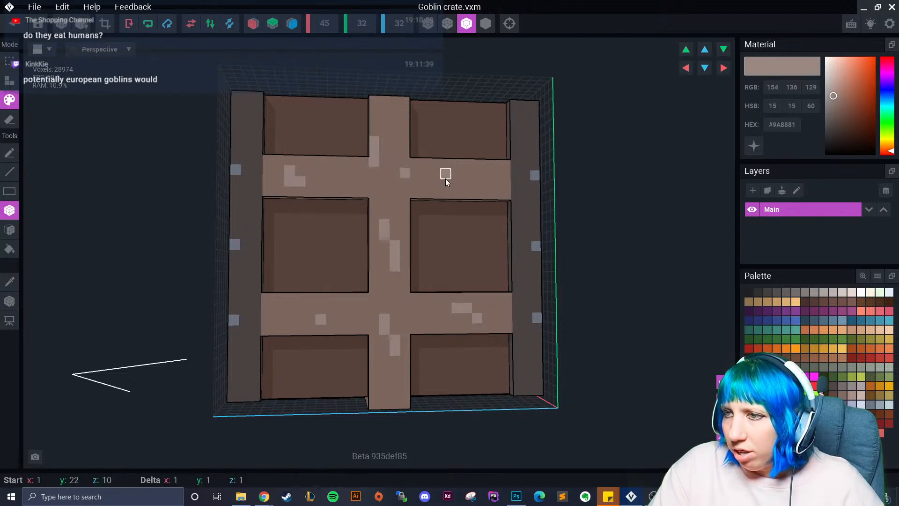
- Paint #9A8881 wood-grain patches along the upper plank and uprights of the opposite long side
right_click_drag(451, 209, 316, 170)
left_click_drag(321, 182, 321, 184)
left_click(330, 195)
left_click_drag(510, 169, 506, 204)
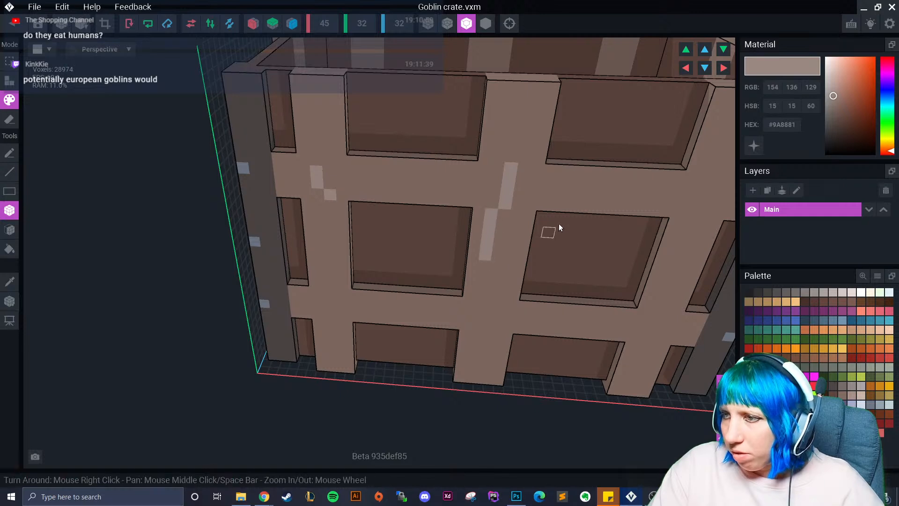
right_click_drag(533, 234, 379, 166)
left_click_drag(457, 159, 471, 175)
left_click(461, 249)
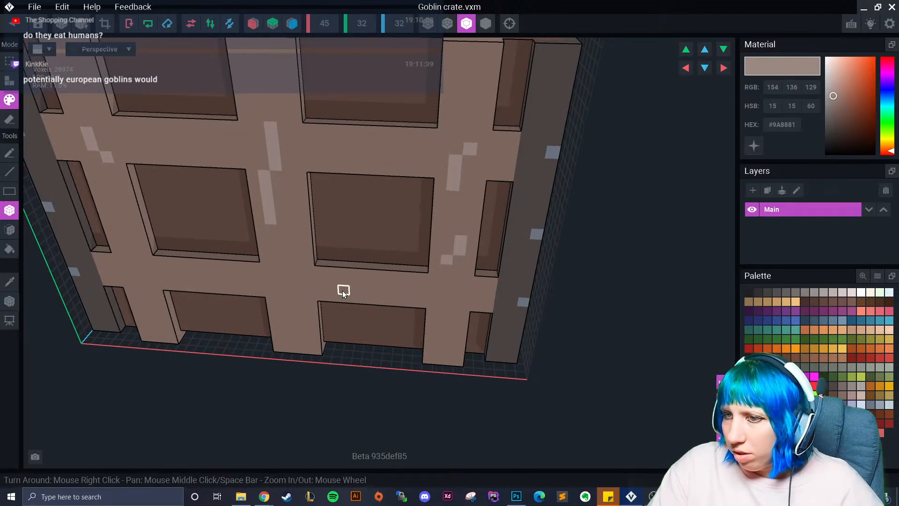
- Paint #9A8881 wood-grain patches on the lower plank and lower upright sections of that long side
left_click_drag(354, 285, 369, 282)
middle_click_drag(355, 297, 399, 216)
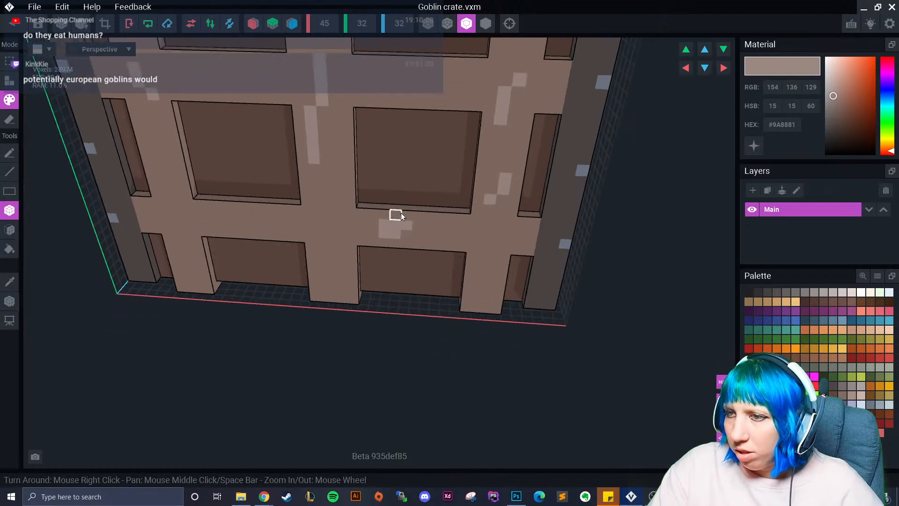
right_click_drag(304, 255, 313, 233)
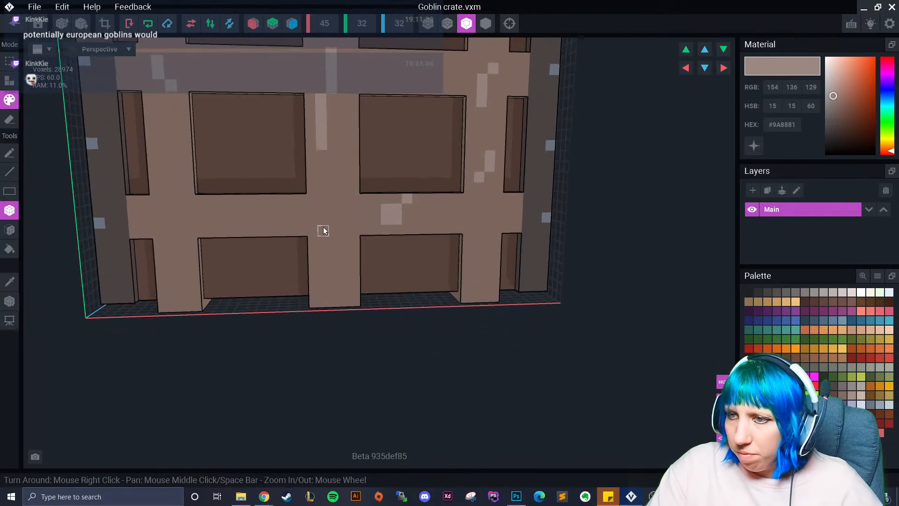
left_click(169, 223)
left_click(182, 245)
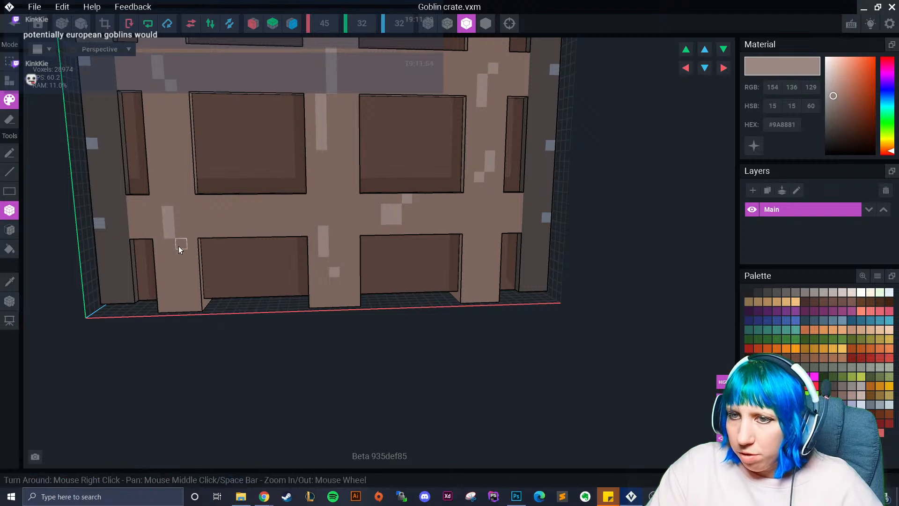
- Paint #9A8881 wood-grain patches on the lower plank and on the top ends of the uprights of the long side
left_click(239, 224)
left_click(477, 229)
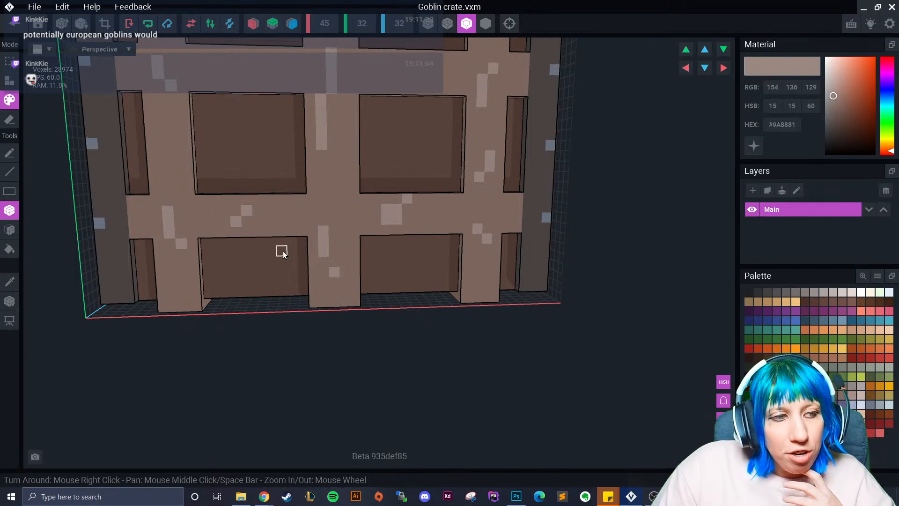
right_click_drag(287, 180, 364, 150)
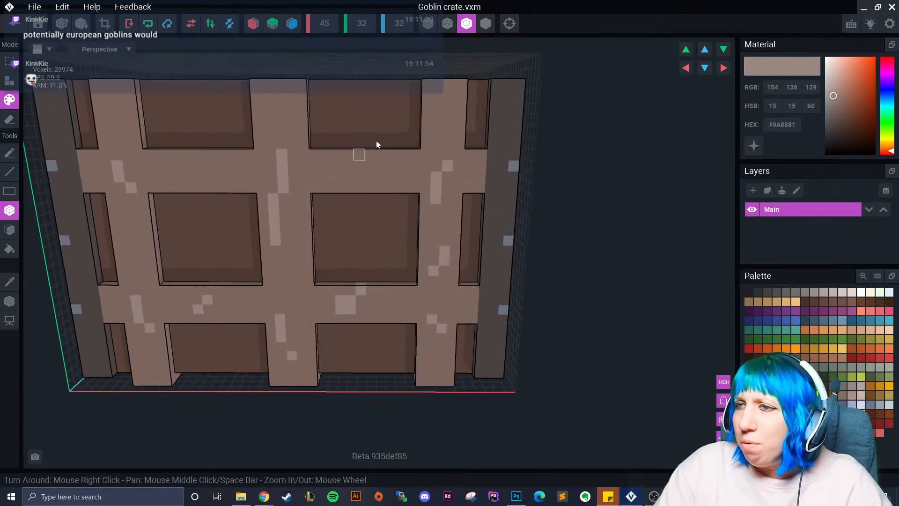
left_click(438, 109)
left_click(447, 108)
left_click(288, 88)
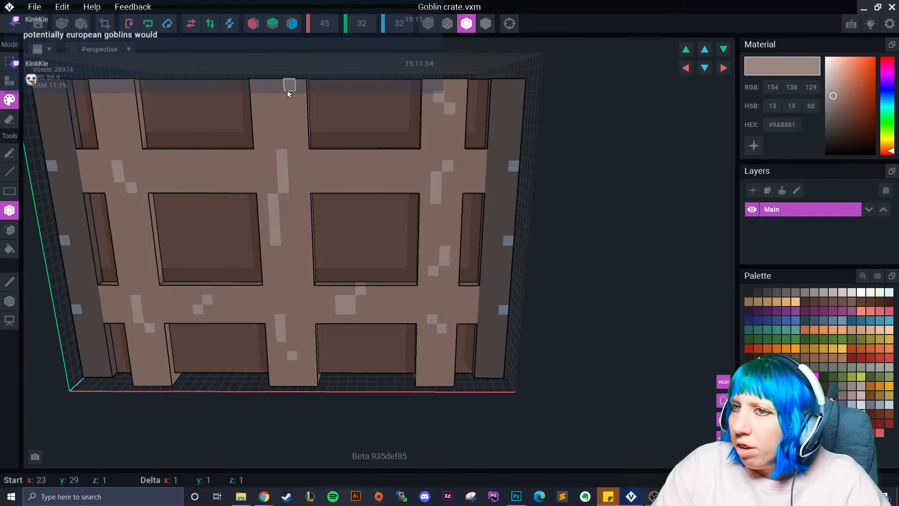
- Paint #9A8881 patches on the upper plank and fill in the bare stretches of the uprights on that long side
left_click(205, 165)
left_click(216, 177)
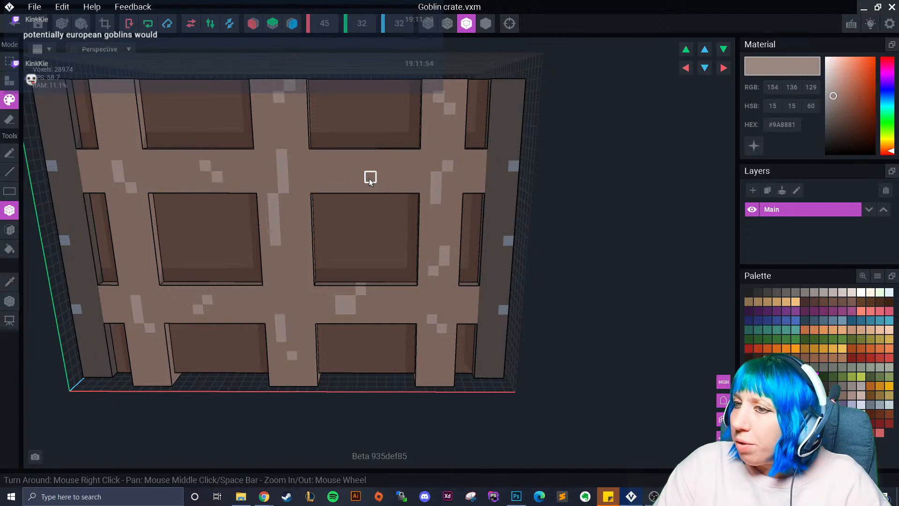
left_click(359, 166)
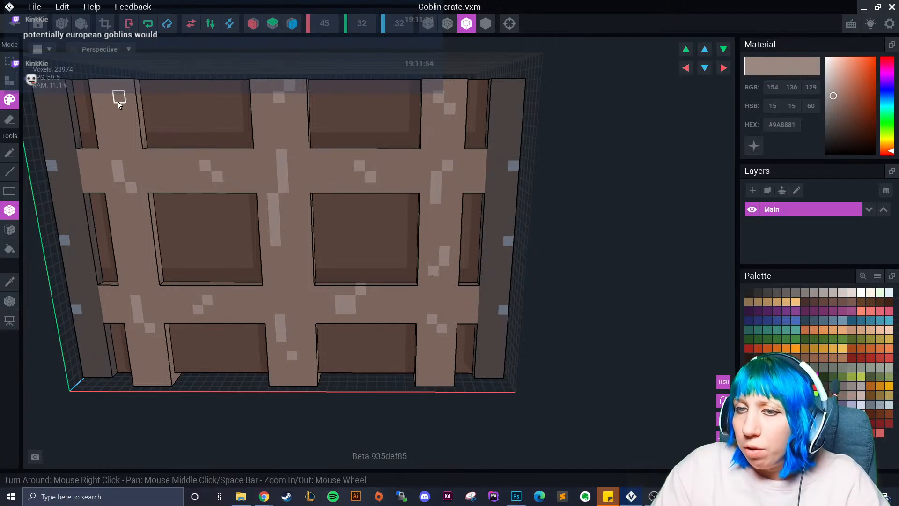
right_click_drag(304, 240, 303, 272)
right_click_drag(316, 303, 383, 314)
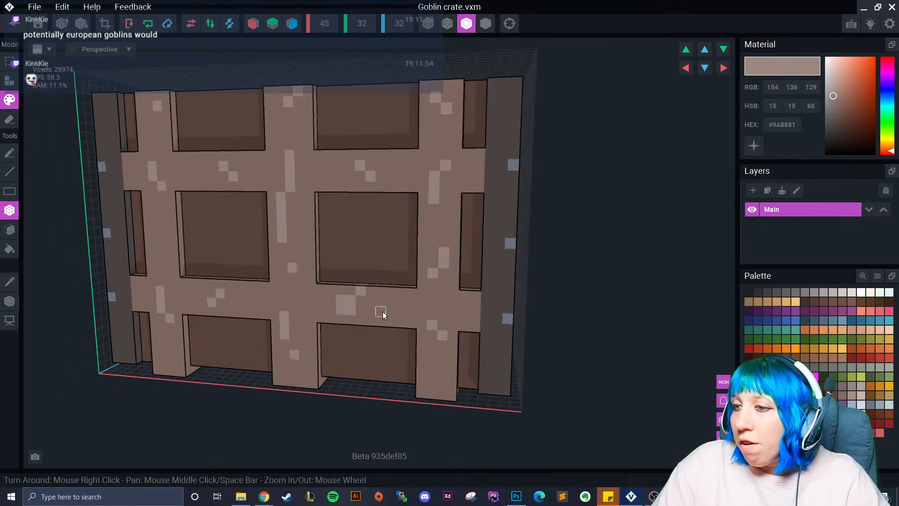
left_click(435, 367)
right_click_drag(401, 347, 192, 390)
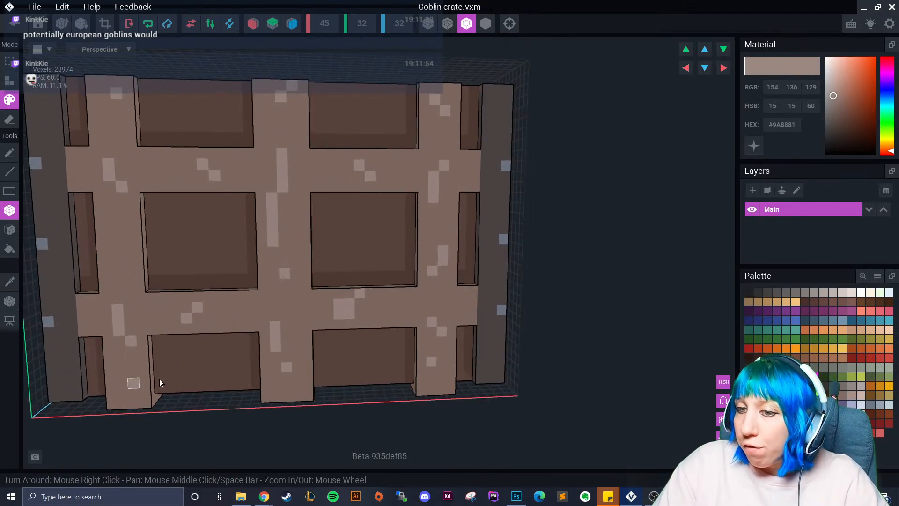
- Paint #9A8881 wood-grain patches on the upper plank and upper central upright of the remaining short side
middle_click_drag(382, 265, 355, 341)
right_click_drag(355, 342, 330, 327)
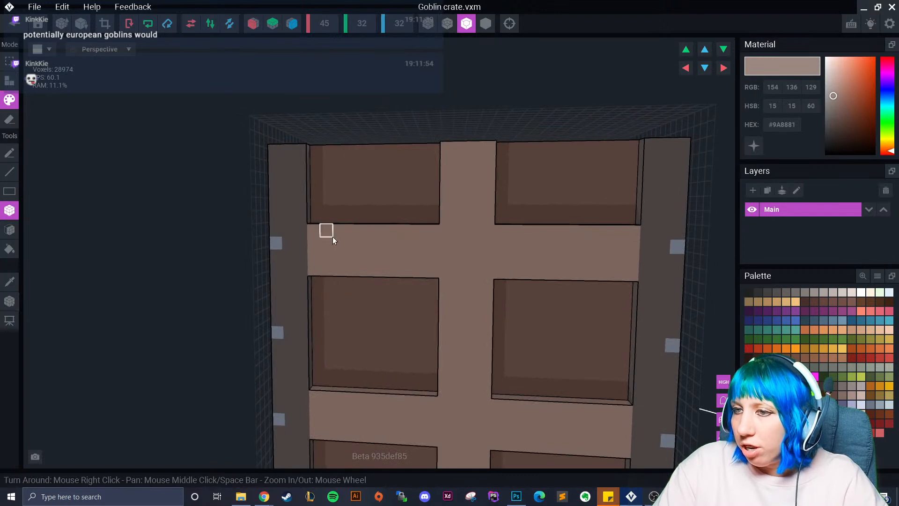
left_click(353, 245)
left_click_drag(473, 191, 465, 234)
middle_click_drag(488, 243, 481, 230)
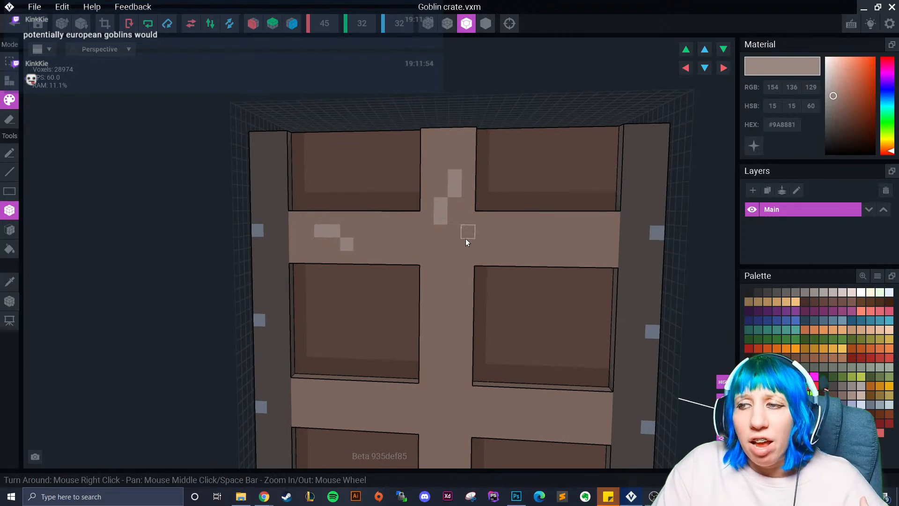
left_click(553, 233)
left_click(541, 242)
- Paint #9A8881 patches on the middle and lower central upright and the lower plank of that short side
middle_click_drag(515, 278, 525, 180)
left_click_drag(456, 212, 457, 235)
left_click(464, 250)
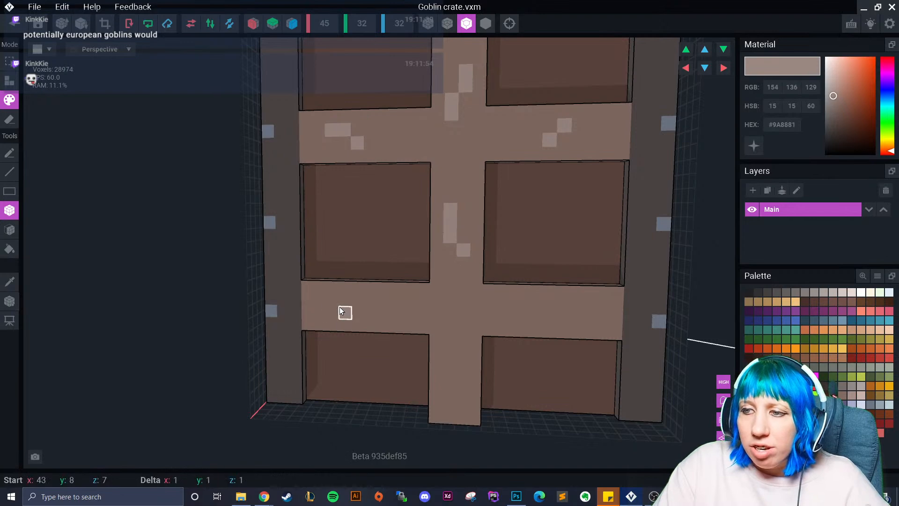
left_click_drag(462, 303, 463, 317)
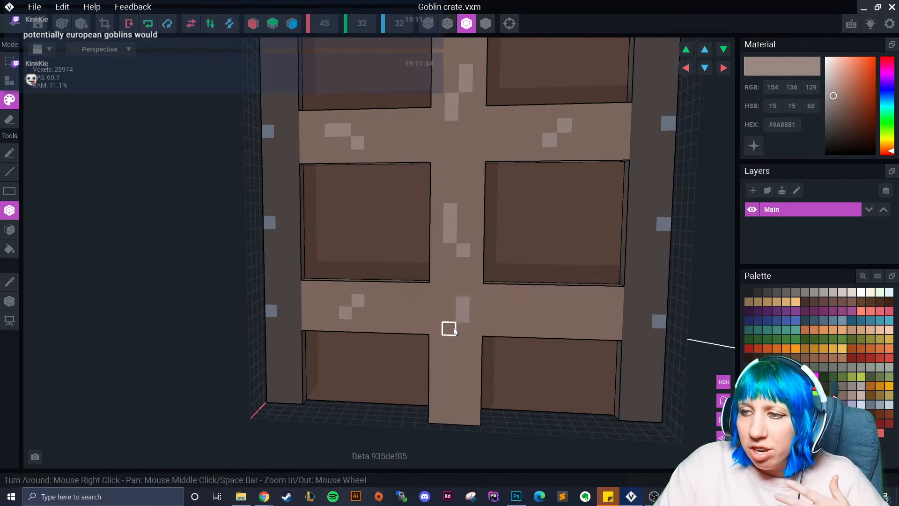
- Paint #9A8881 wood-grain patches on the inner faces of two uprights along a long wall inside the crate
right_click_drag(566, 315, 281, 286)
scroll(356, 262, "up", 3)
mouse_move(344, 258)
right_mouse_down()
mouse_move(307, 252)
mouse_move(318, 249)
right_mouse_up()
middle_click_drag(391, 227, 339, 211)
left_click(340, 177)
left_click(351, 189)
right_click_drag(352, 190, 530, 211)
left_click_drag(561, 189, 557, 225)
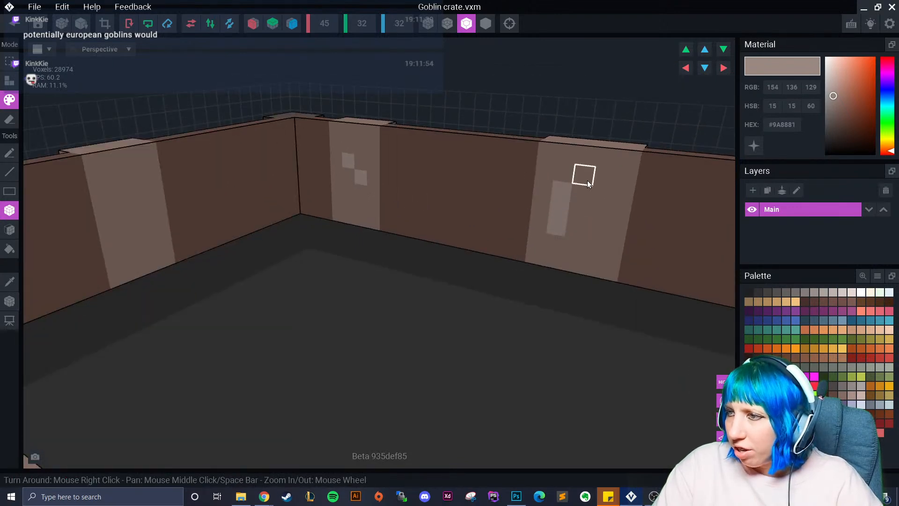
- Scatter #9A8881 patches over the remaining upright faces around the crate's interior
right_click_drag(125, 215, 482, 198)
mouse_move(499, 137)
right_mouse_down()
mouse_move(529, 149)
mouse_move(658, 146)
mouse_move(493, 138)
mouse_move(619, 147)
mouse_move(549, 147)
mouse_move(586, 178)
mouse_move(539, 178)
right_mouse_up()
left_click(484, 148)
left_click(548, 147)
left_click(556, 164)
left_click_drag(566, 190, 564, 203)
left_click(548, 215)
mouse_move(586, 243)
right_mouse_down()
mouse_move(588, 253)
mouse_move(536, 252)
right_mouse_up()
left_click_drag(514, 257, 516, 248)
left_click(525, 257)
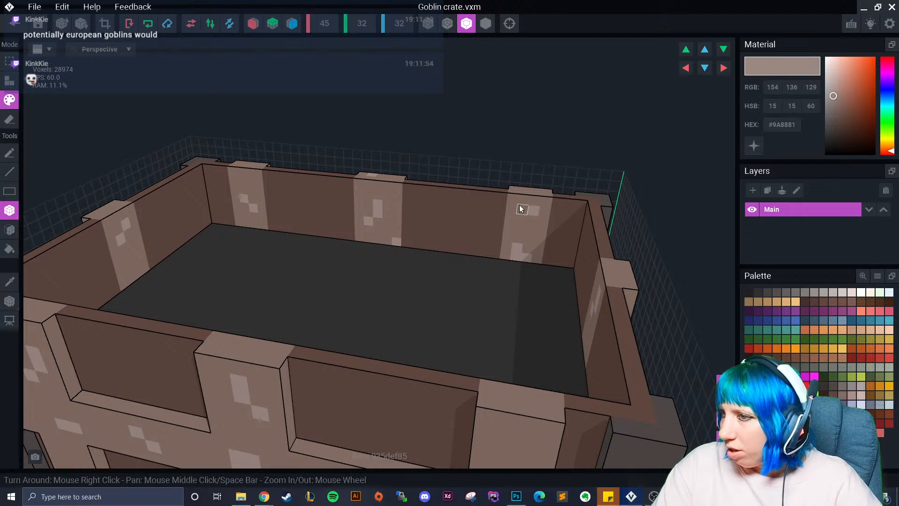
- Dab #9A8881 patches onto the top ends of the uprights around the crate's rim
right_click_drag(503, 237, 324, 241)
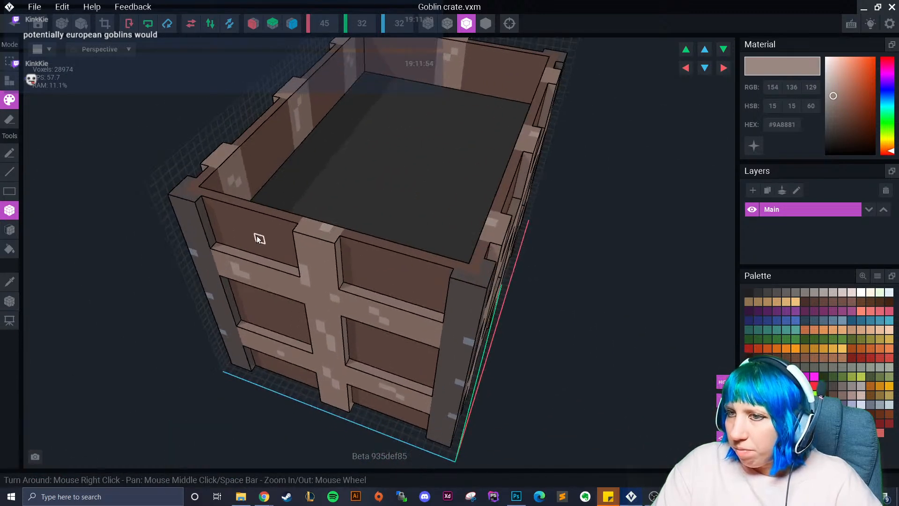
right_click_drag(257, 236, 191, 160)
right_click_drag(167, 77, 240, 105)
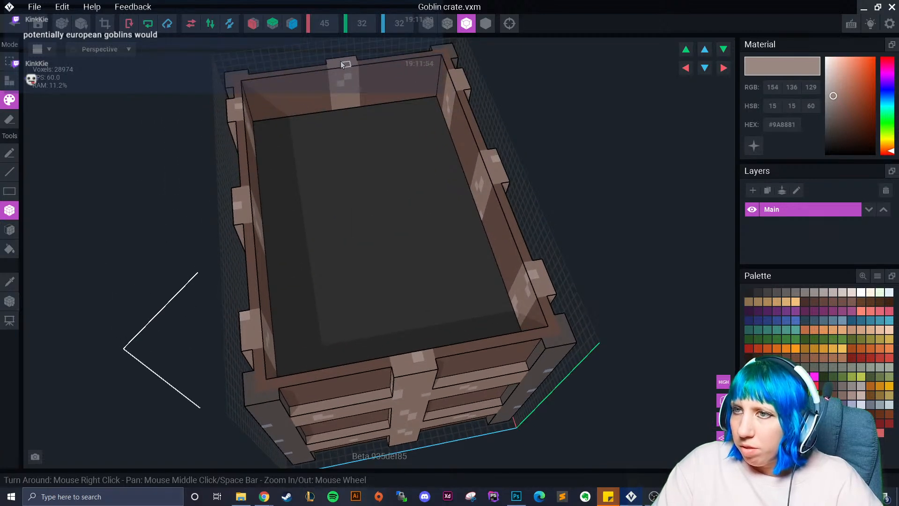
right_click_drag(420, 207, 407, 275)
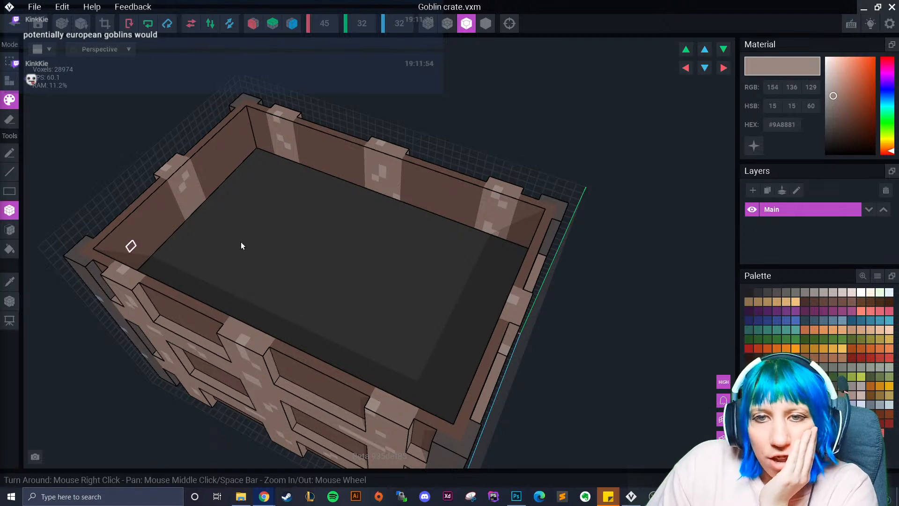
right_click_drag(138, 246, 367, 245)
scroll(367, 245, "up", 3)
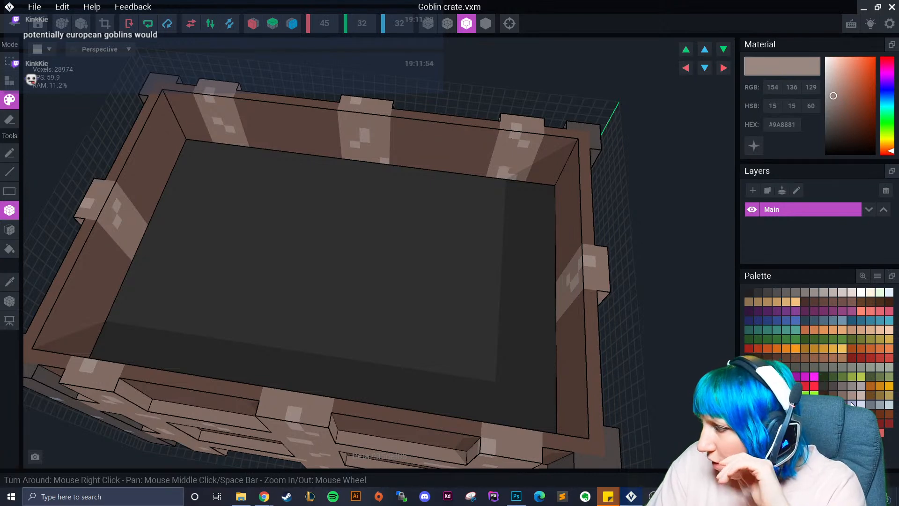
- Mix a pinkish purple, #A65A97, as the material colour
left_click(785, 312)
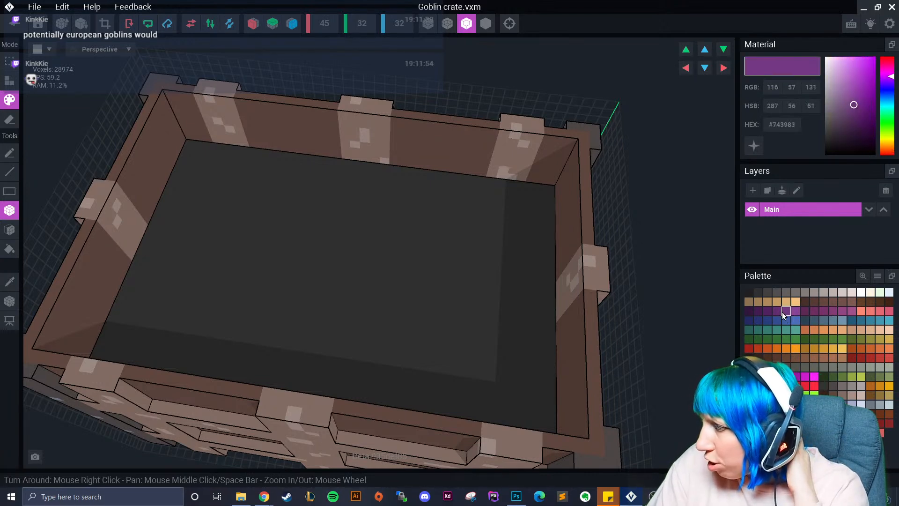
left_click(786, 125)
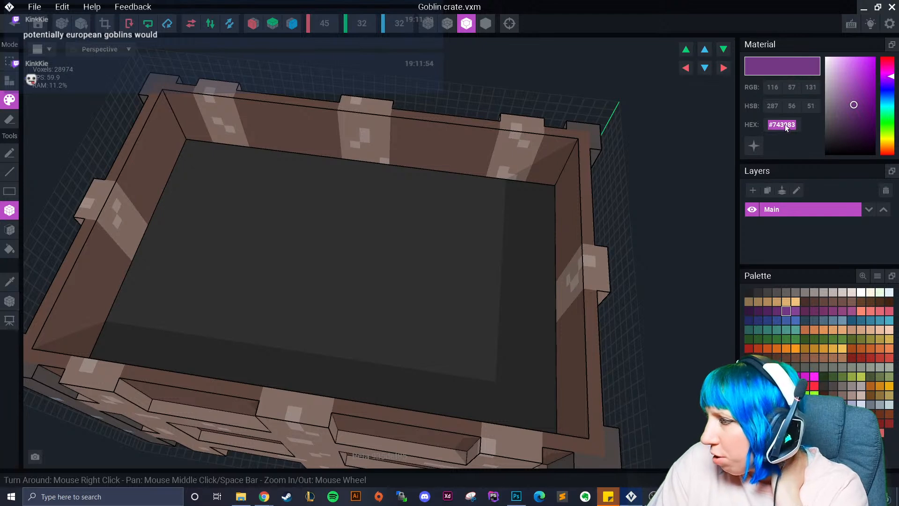
left_click(880, 312)
left_click(887, 313)
left_click(880, 311)
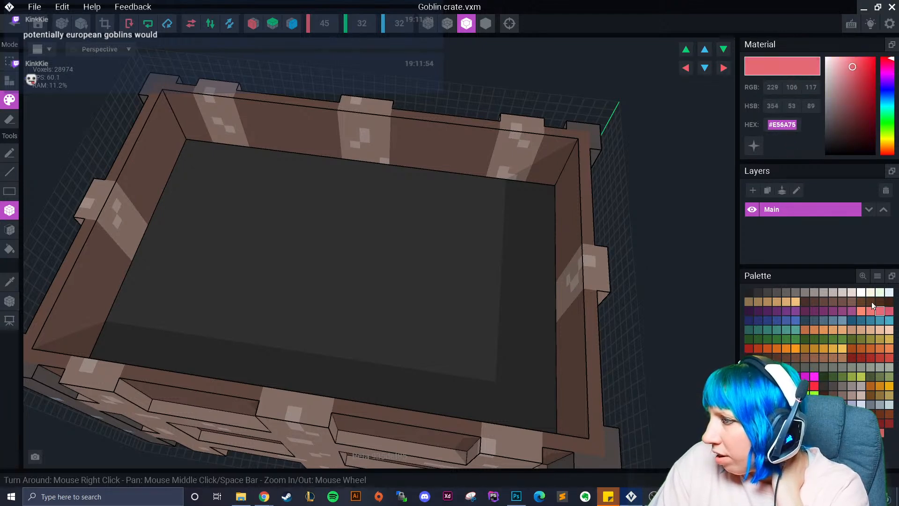
right_click(788, 127)
left_click(800, 135)
left_click(749, 292)
right_click(778, 124)
left_click(794, 141)
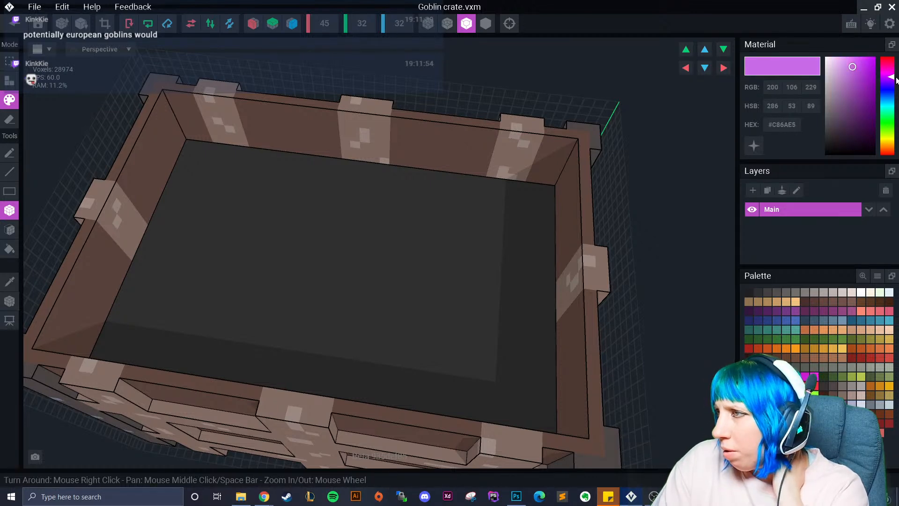
left_click_drag(856, 69, 848, 91)
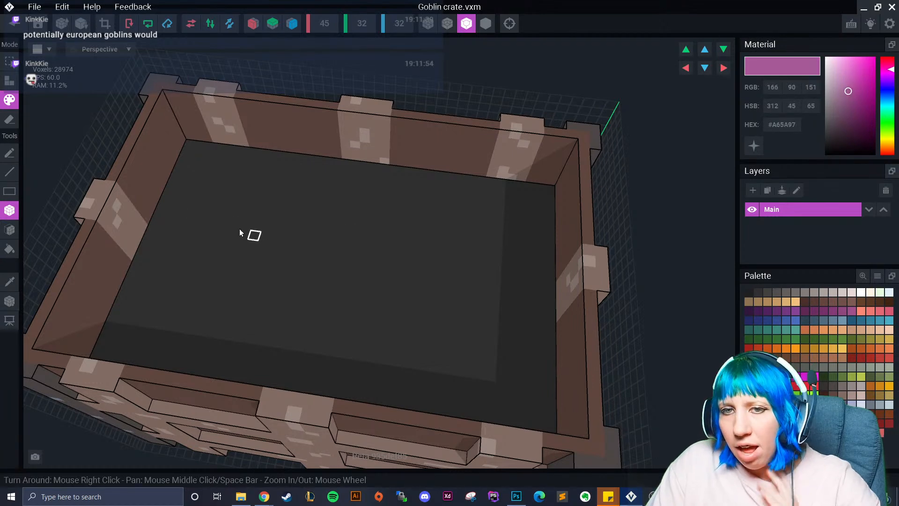
- Build a #A65A97 block of 5 × 5 voxels, two voxels high, in an inner corner of the crate floor
right_click_drag(253, 237, 242, 205)
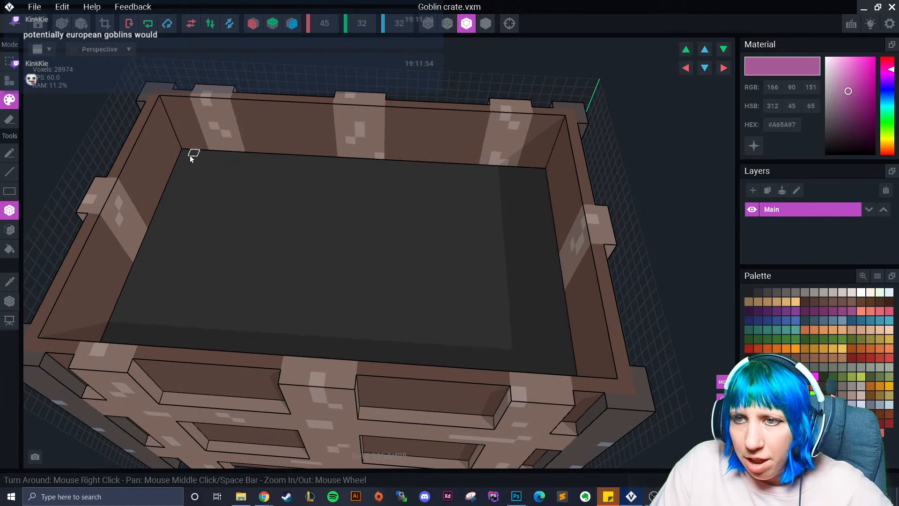
left_click_drag(186, 153, 205, 184)
left_click(9, 228)
left_click(10, 81)
left_click(211, 164)
mouse_move(207, 210)
right_mouse_down()
mouse_move(202, 185)
mouse_move(205, 192)
right_mouse_up()
scroll(204, 193, "up", 2)
middle_click_drag(202, 194, 202, 239)
left_click(200, 206)
right_click_drag(205, 238, 206, 240)
middle_click_drag(234, 262, 246, 248)
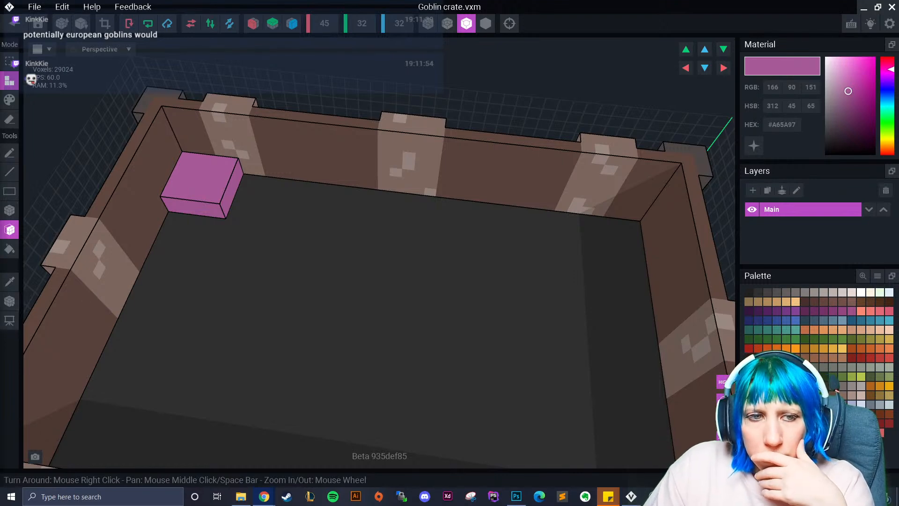
- Cap the purple block with a one-voxel #486E2C layer and add small green voxel bumps on top of it
right_click_drag(297, 289, 243, 239)
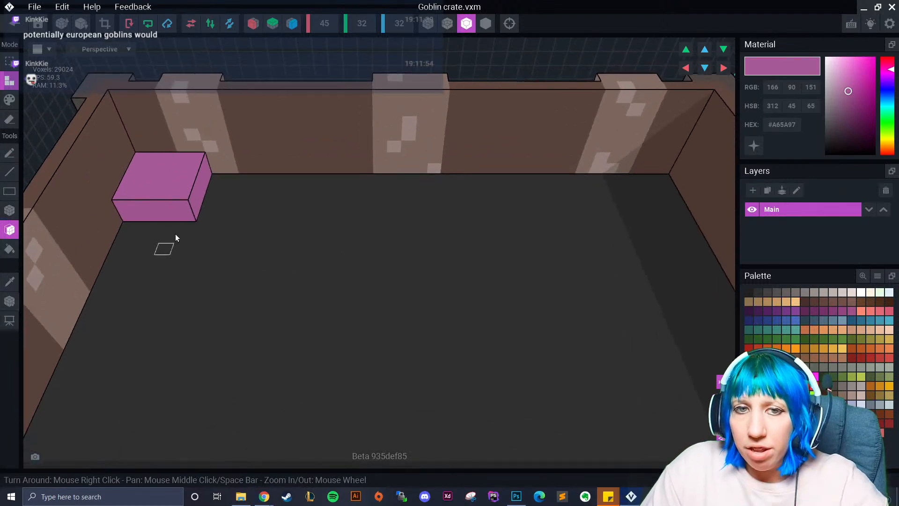
left_click(822, 338)
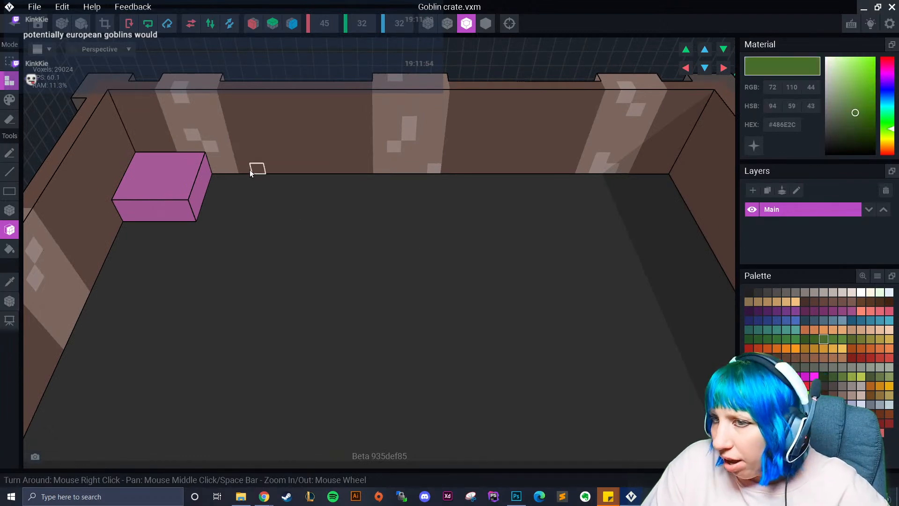
left_click(145, 162)
right_click_drag(180, 223, 181, 226)
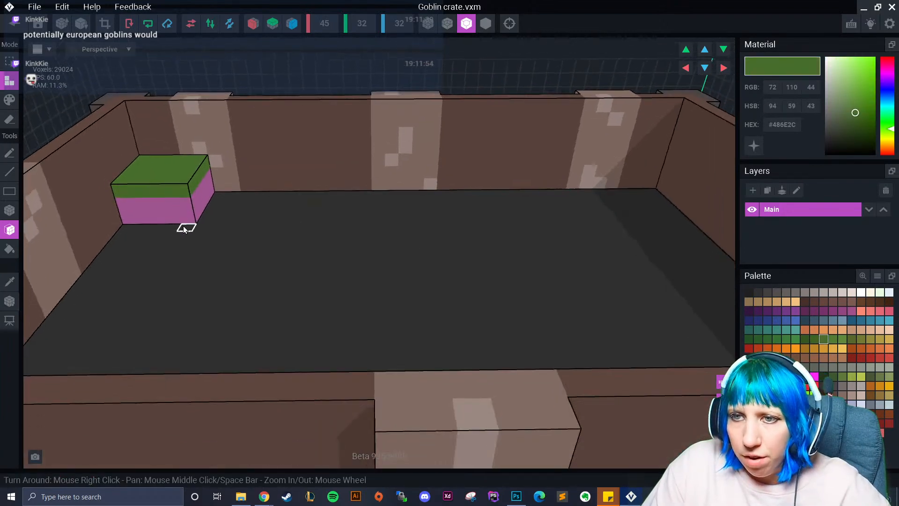
left_click(10, 210)
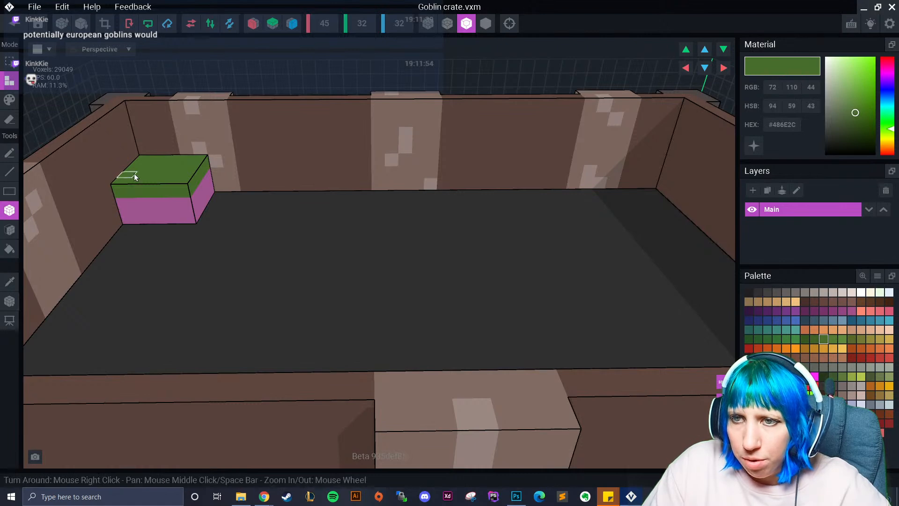
right_click_drag(133, 157, 230, 226)
left_click(157, 173)
scroll(217, 227, "down", 4)
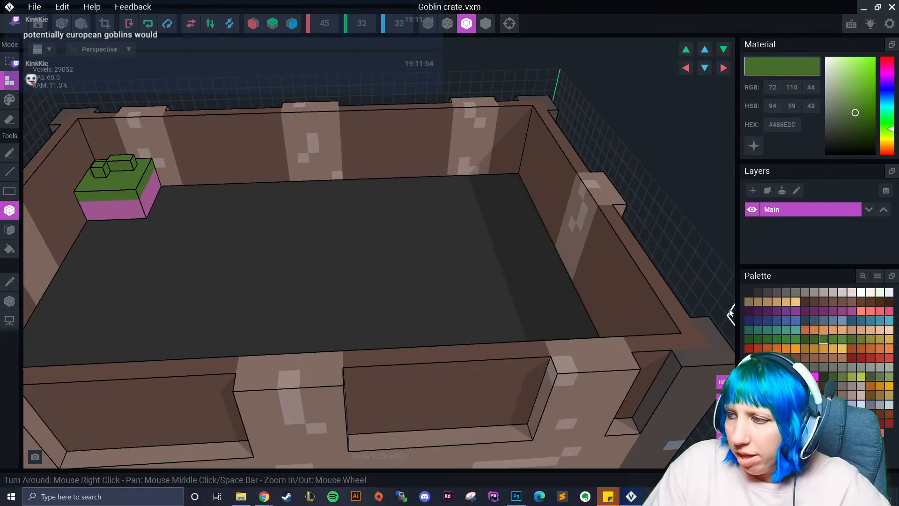
- Sample the purple #A65A97 from the side of the corner block
left_click(9, 280)
left_click(118, 213)
left_click(10, 230)
mouse_move(190, 242)
right_mouse_down()
mouse_move(198, 192)
mouse_move(138, 243)
right_mouse_up()
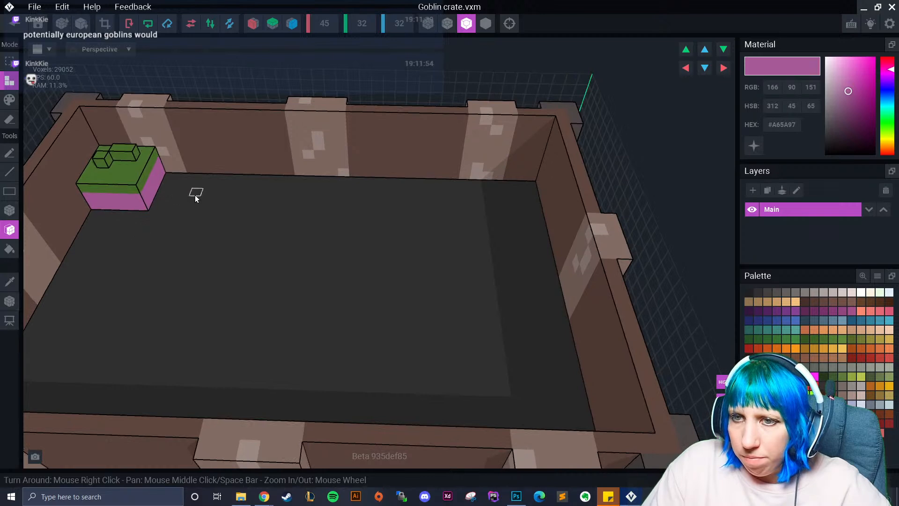
left_click(203, 212)
key("ctrl+z")
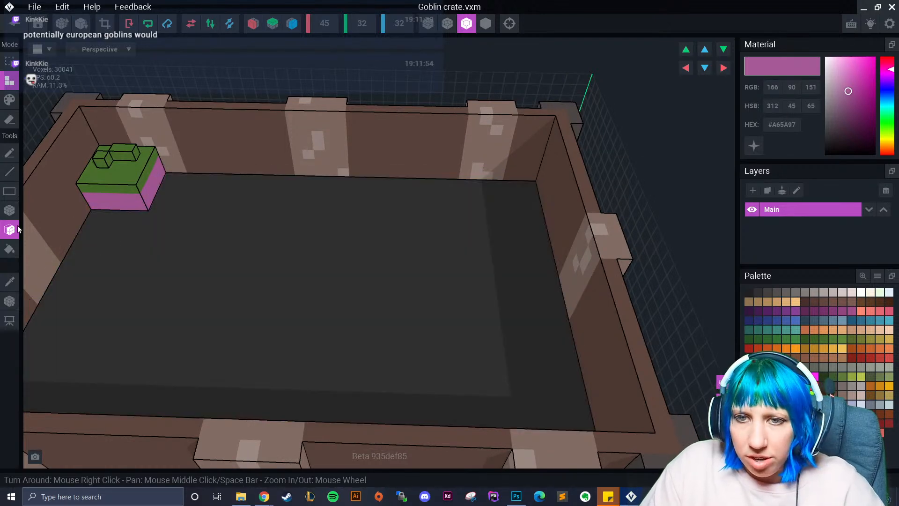
- Draw a one-voxel-high #A65A97 slab of about 5 × 6 voxels on the crate floor near the green-topped block
left_click(9, 210)
left_click_drag(199, 182, 227, 222)
middle_click_drag(335, 249, 461, 241)
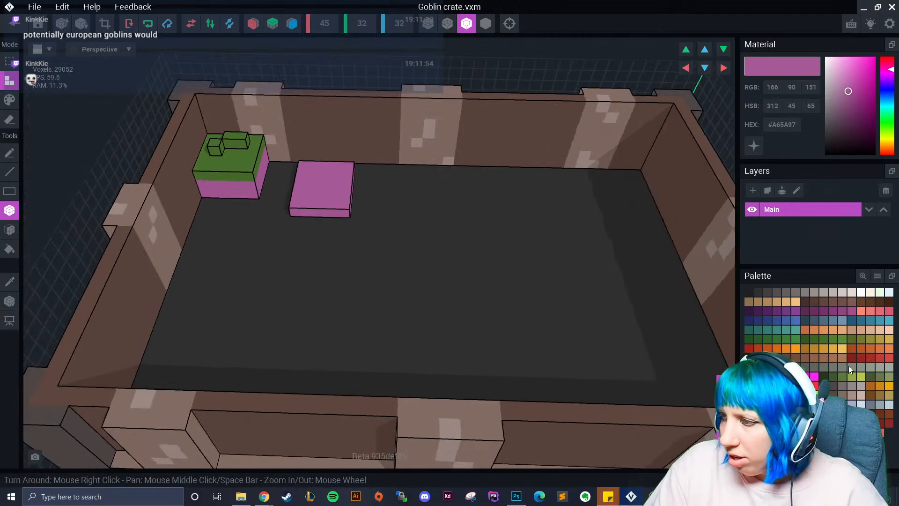
- Choose the light grey #BEB4AF as the material colour
scroll(345, 270, "up", 2)
right_click_drag(348, 270, 183, 186)
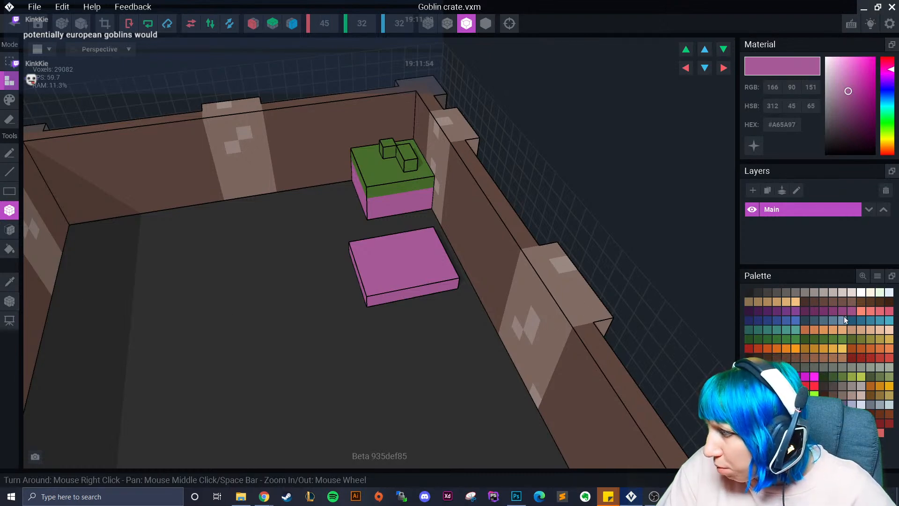
left_click(834, 291)
right_click_drag(285, 279, 321, 225)
mouse_move(220, 192)
left_mouse_down()
mouse_move(244, 234)
mouse_move(236, 280)
left_mouse_up()
right_click_drag(236, 281, 248, 271)
key("ctrl+z")
- Draw two one-voxel-high #BEB4AF slabs, one in front of the green-topped block and one between it and the purple slab
right_click_drag(237, 186, 266, 149)
mouse_move(277, 144)
left_mouse_down()
mouse_move(207, 200)
mouse_move(233, 200)
left_mouse_up()
right_click_drag(233, 200, 252, 116)
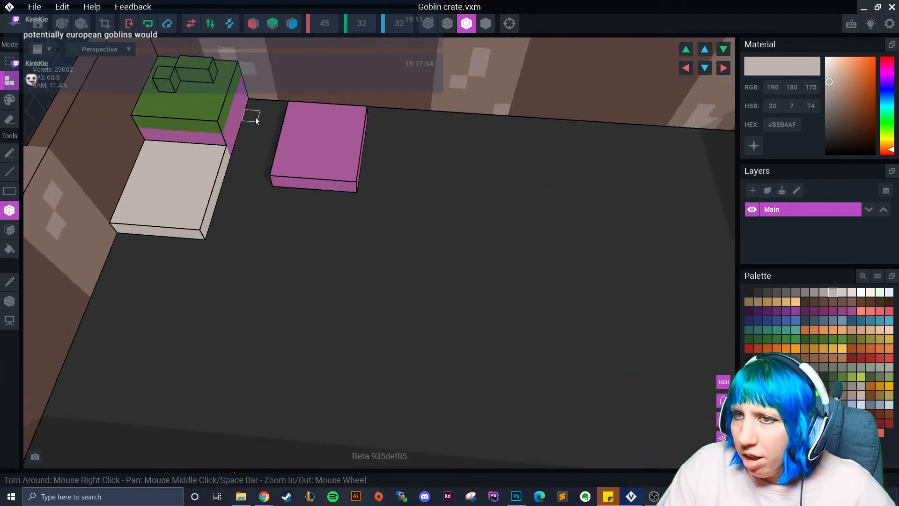
left_click_drag(259, 120, 273, 151)
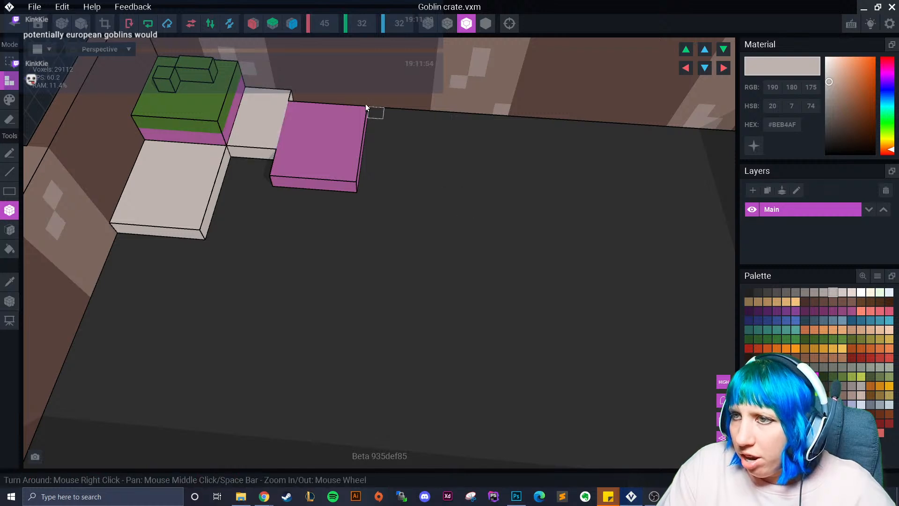
- Extend the #BEB4AF slab as a narrow strip between the purple slab and the crate wall
left_click_drag(305, 97, 366, 104)
right_click_drag(390, 136, 347, 149)
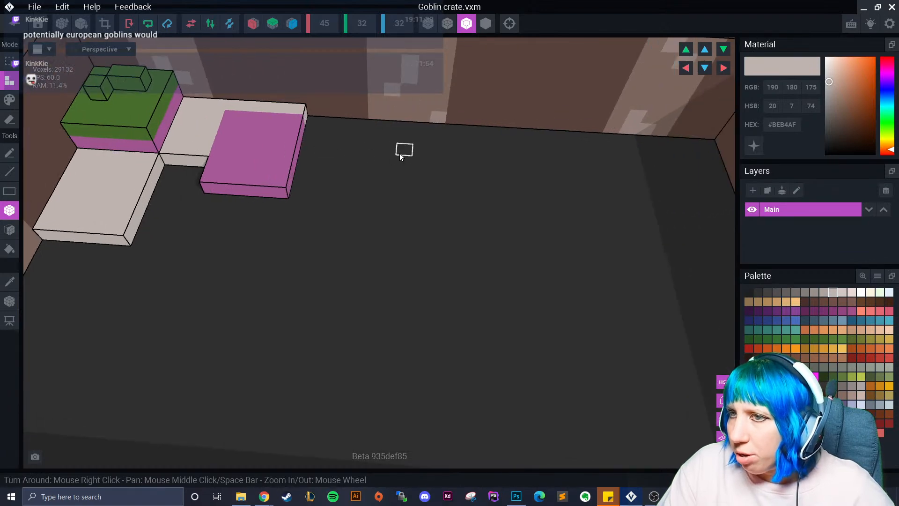
scroll(397, 153, "down", 5)
scroll(407, 194, "up", 4)
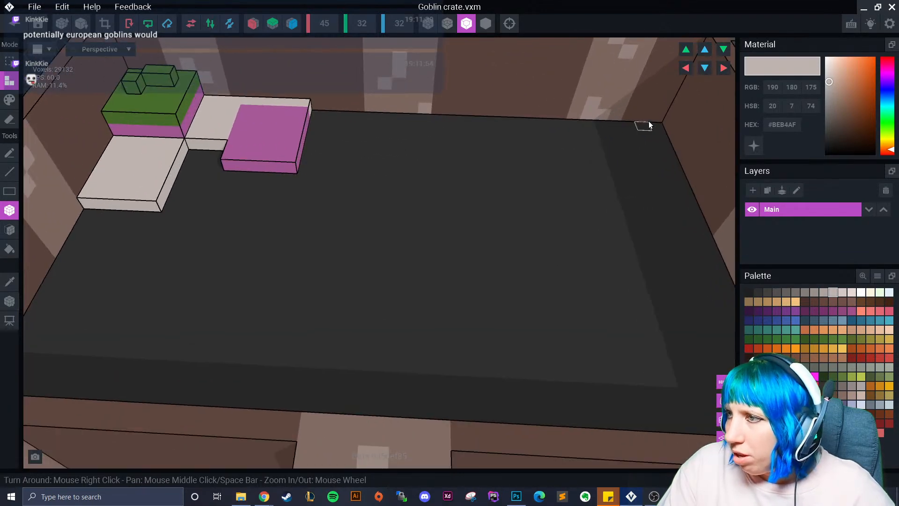
left_click_drag(653, 126, 565, 227)
scroll(497, 275, "down", 3)
right_click_drag(498, 274, 512, 267)
scroll(443, 262, "up", 4)
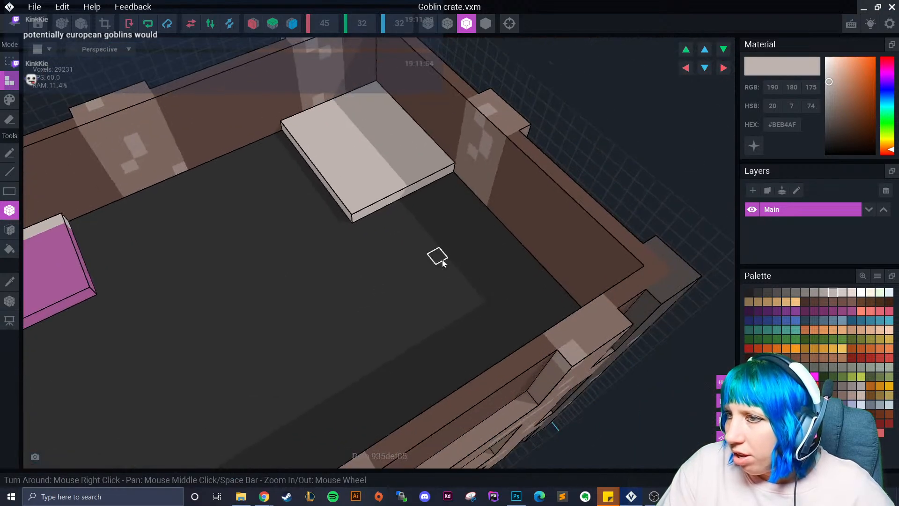
right_click_drag(443, 262, 399, 251)
key("ctrl+z")
- Draw a one-voxel-high #BEB4AF slab in the opposite corner of the crate end that holds the green-topped block
right_click_drag(375, 216, 369, 237)
scroll(251, 248, "up", 3)
right_click_drag(251, 248, 248, 257)
left_click_drag(194, 145, 251, 193)
right_click_drag(251, 193, 312, 154)
left_click_drag(312, 153, 333, 181)
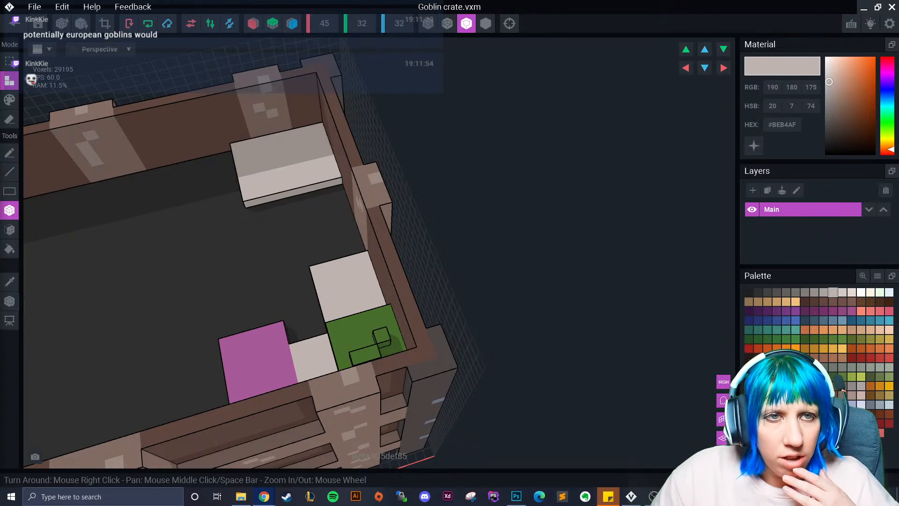
- Draw a large one-voxel-high #377235 slab on the crate floor in the corner at the opposite end from the green-topped block
right_click_drag(146, 287, 199, 291)
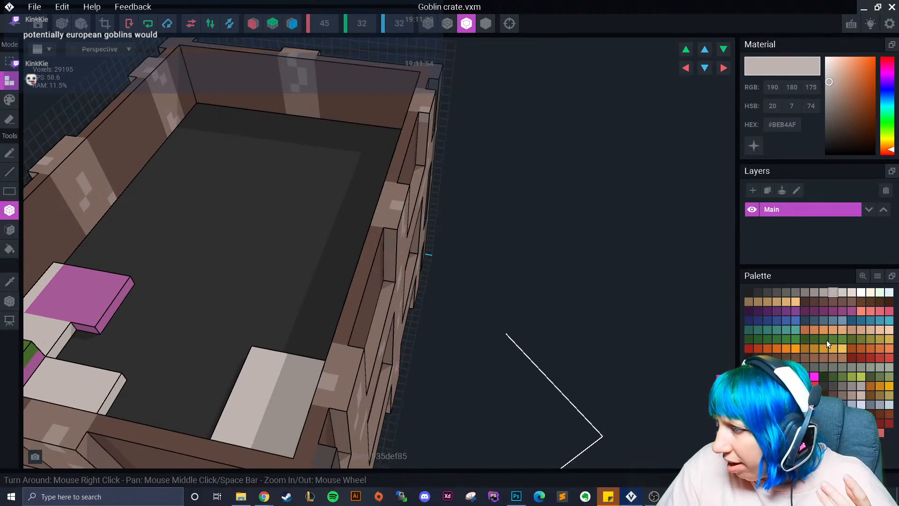
left_click(776, 341)
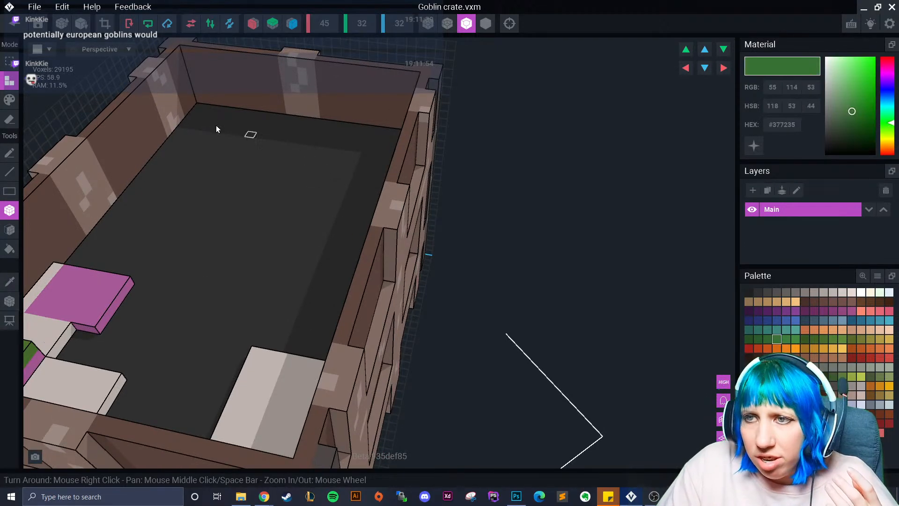
left_click_drag(202, 105, 299, 215)
scroll(295, 225, "up", 2)
right_click_drag(293, 230, 291, 245)
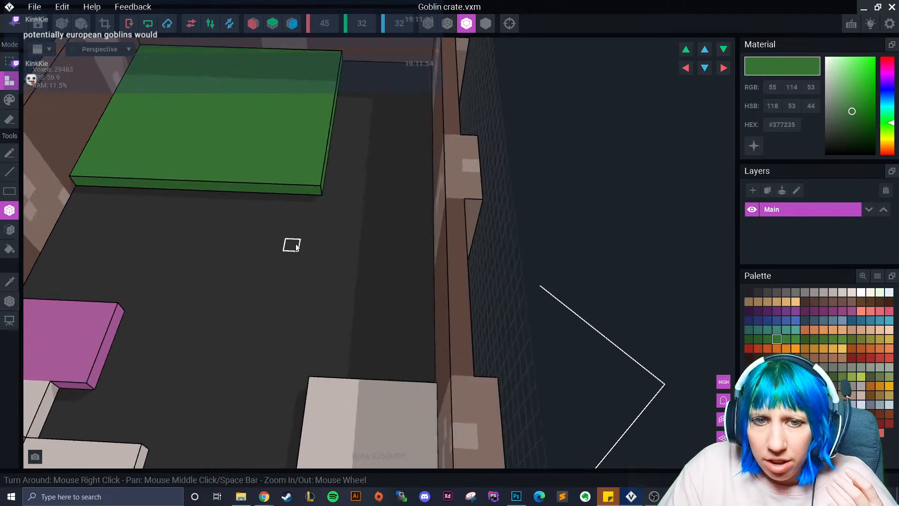
middle_click_drag(291, 245, 296, 264)
- Repaint the top face of the large green slab in #3E7E3C
left_click(786, 340)
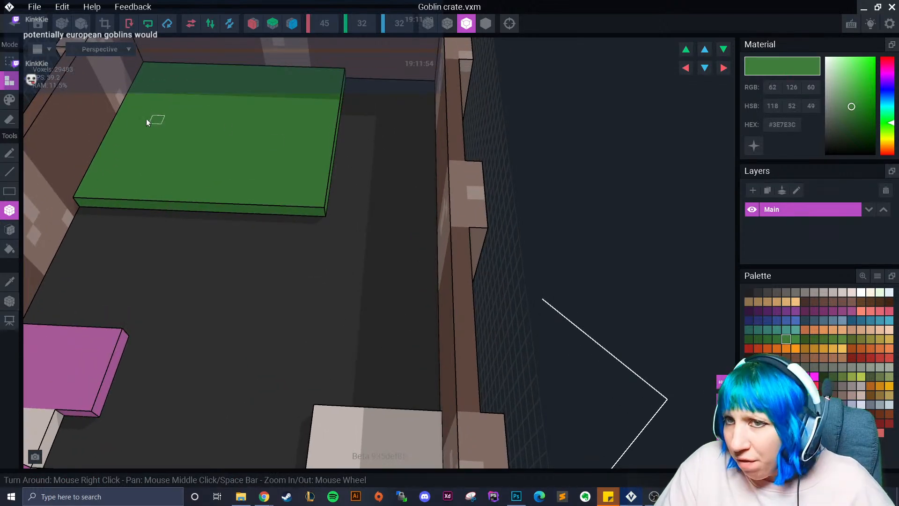
left_click(10, 100)
left_click(15, 229)
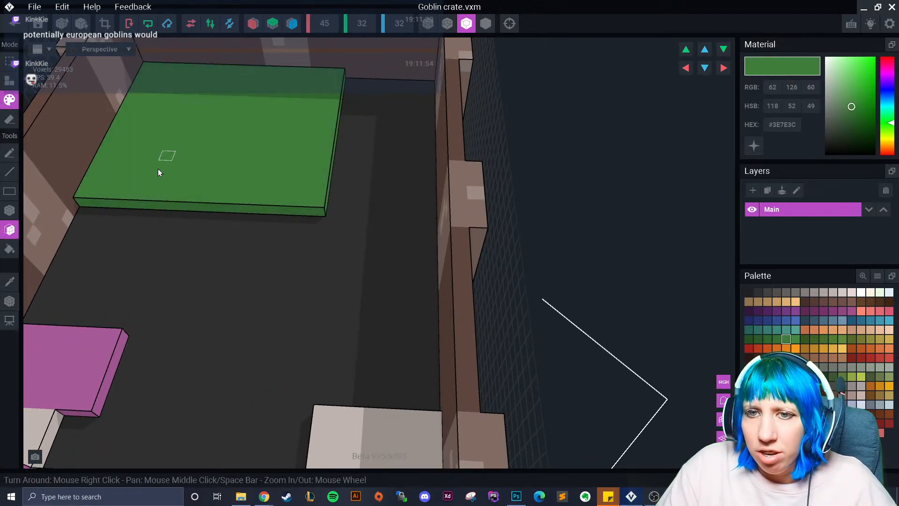
scroll(140, 184, "up", 2)
scroll(139, 184, "up", 1)
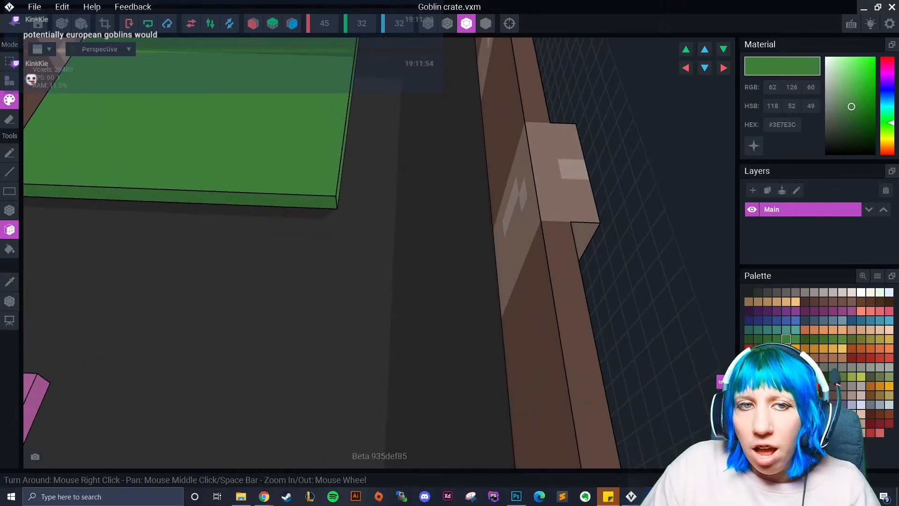
- Paint a rectangular #377235 test patch on the large green slab's top near its front edge
right_click_drag(253, 171, 262, 179)
middle_click_drag(262, 179, 341, 221)
scroll(344, 222, "up", 2)
left_click(778, 339)
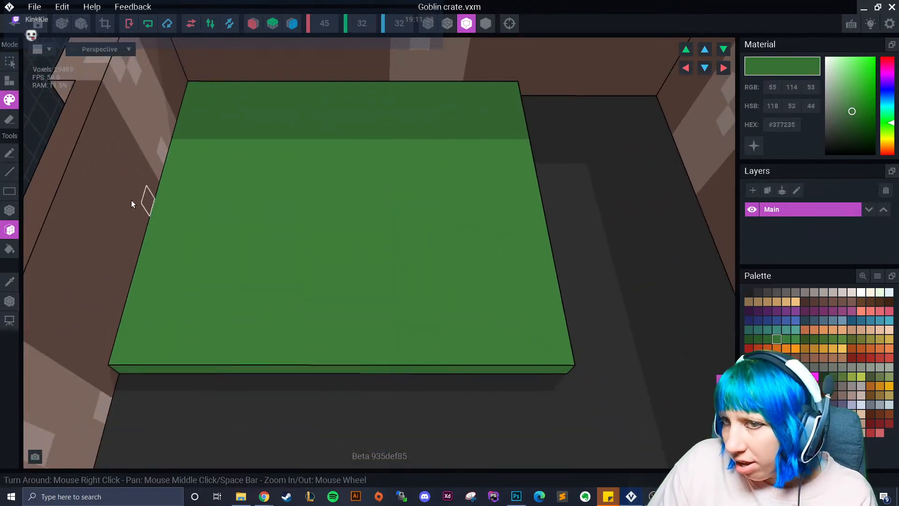
left_click(9, 210)
mouse_move(180, 226)
left_mouse_down()
mouse_move(191, 293)
mouse_move(215, 350)
mouse_move(203, 341)
left_mouse_up()
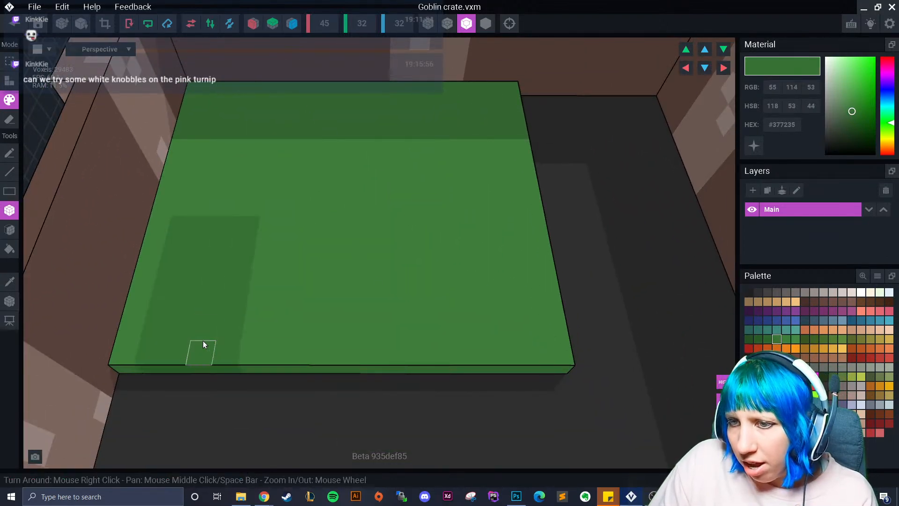
- Paint a #486E2C test patch and an adjoining #757A34 strip at the other front corner of the green slab
left_click(823, 339)
left_click_drag(395, 220, 515, 361)
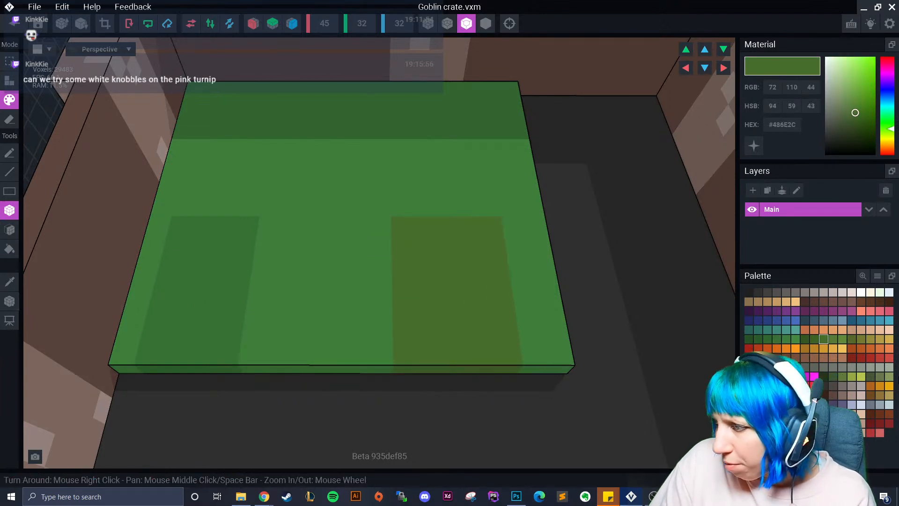
left_click(861, 339)
left_click_drag(533, 246, 551, 301)
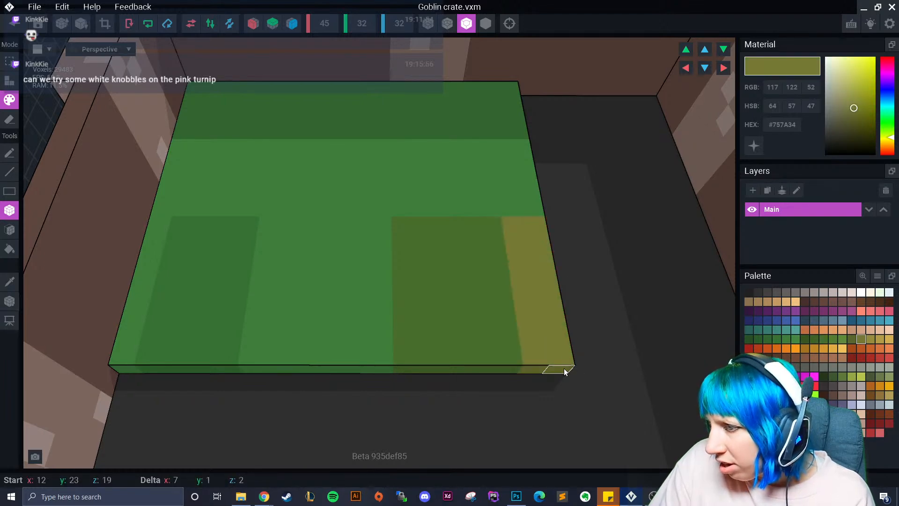
left_click_drag(564, 371, 564, 372)
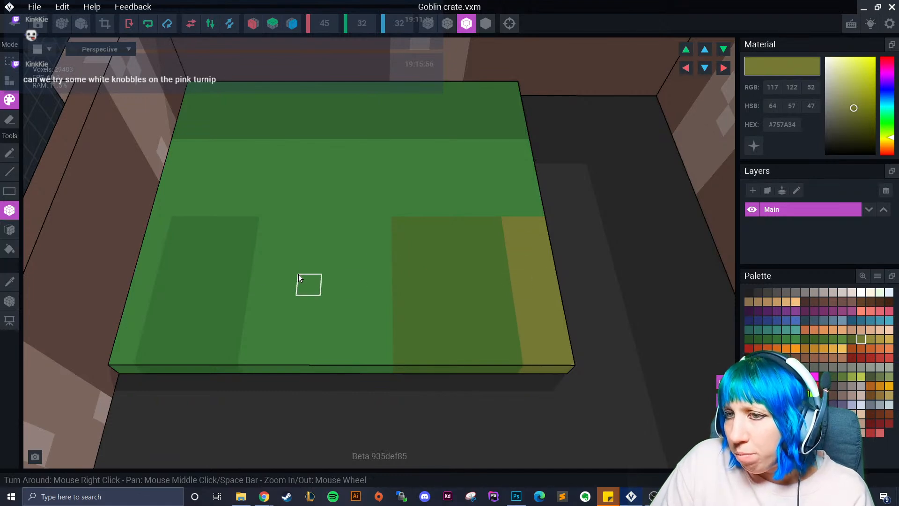
scroll(305, 336, "up", 3)
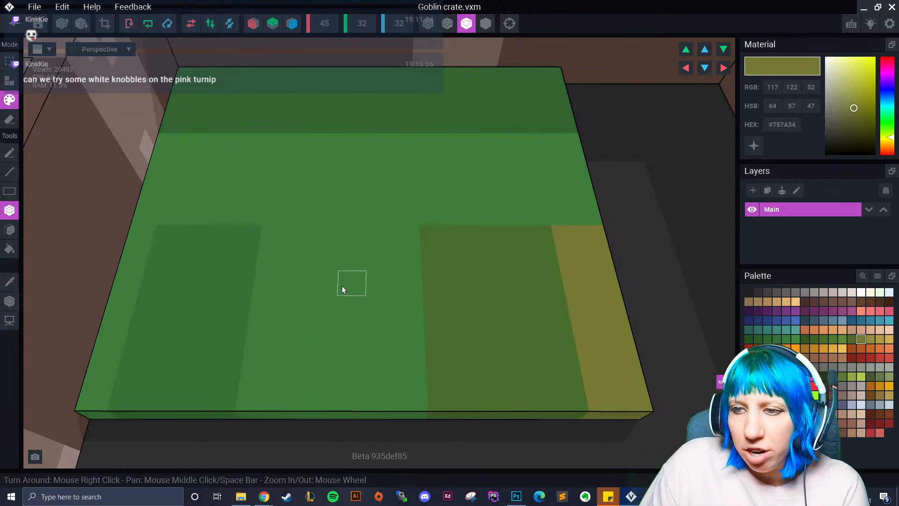
- Sample the purple #A65A97 from the side of the green-topped corner block
scroll(338, 290, "down", 2)
middle_click_drag(339, 290, 319, 178)
right_click_drag(319, 178, 262, 171)
middle_click_drag(319, 178, 670, 154)
right_click_drag(376, 208, 328, 201)
scroll(276, 239, "up", 2)
left_click(12, 281)
left_click(126, 220)
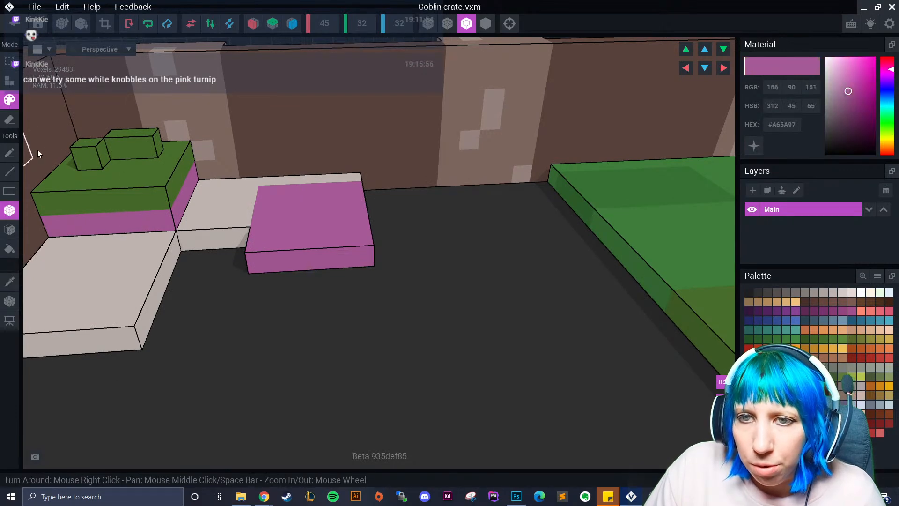
- Attach one #D4C8C3 voxel knob to each of the two exposed purple sides of the green-topped block
left_click(9, 81)
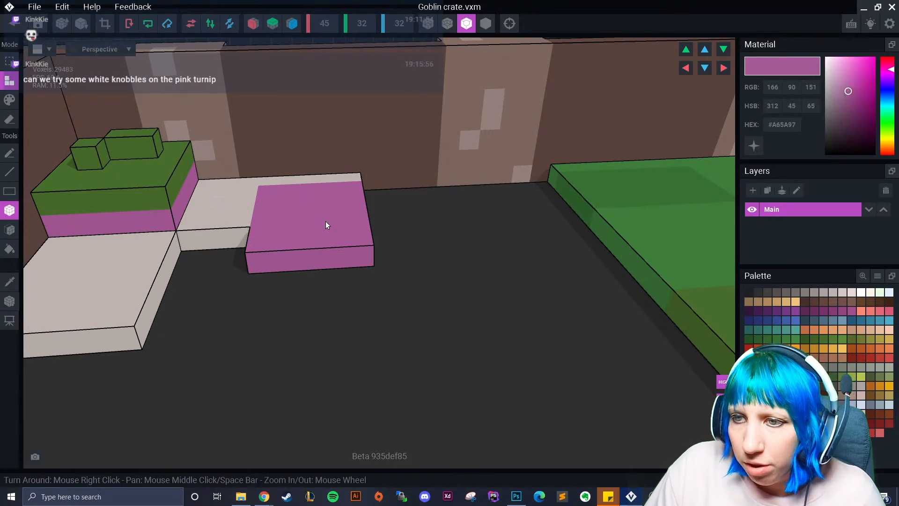
left_click(842, 292)
left_click(189, 186)
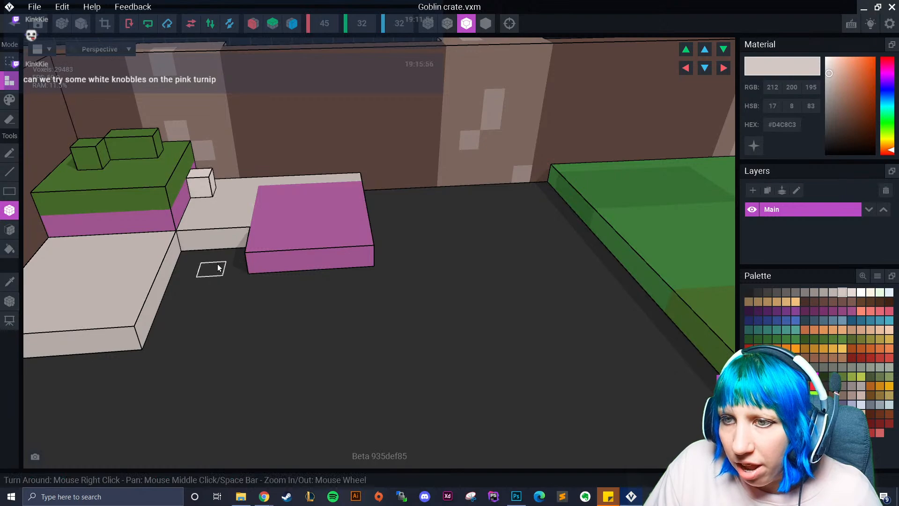
left_click(81, 217)
right_click_drag(145, 276, 232, 307)
scroll(233, 307, "down", 4)
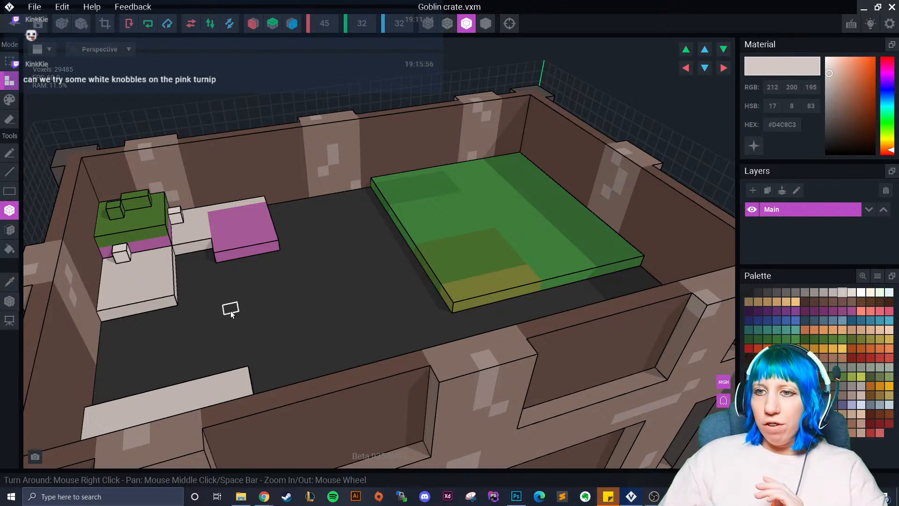
- Repaint the two single-voxel knobs in #ABA29E and set the material colour back to #BEB4AF
left_click(824, 292)
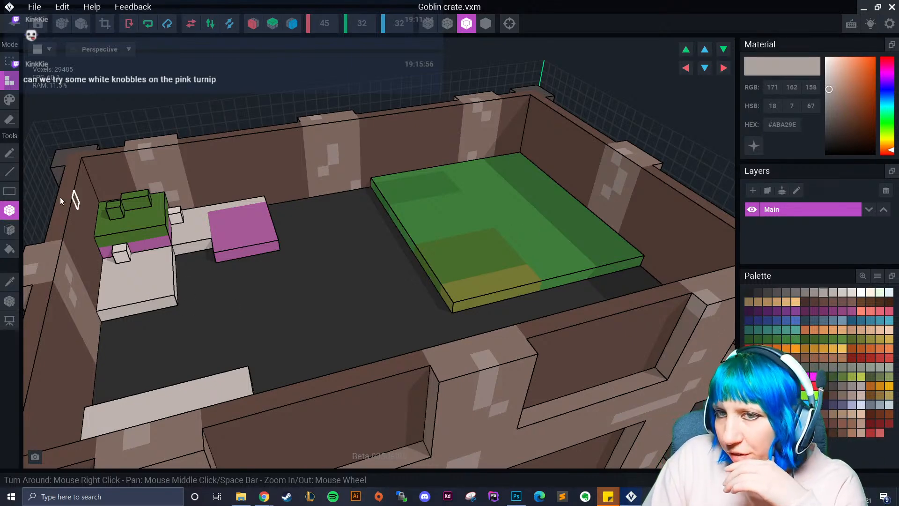
left_click(9, 100)
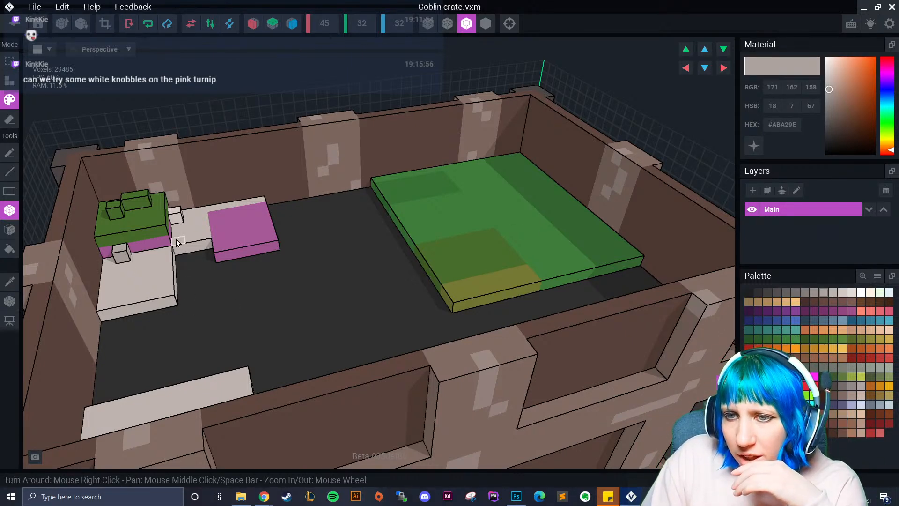
scroll(177, 243, "up", 2)
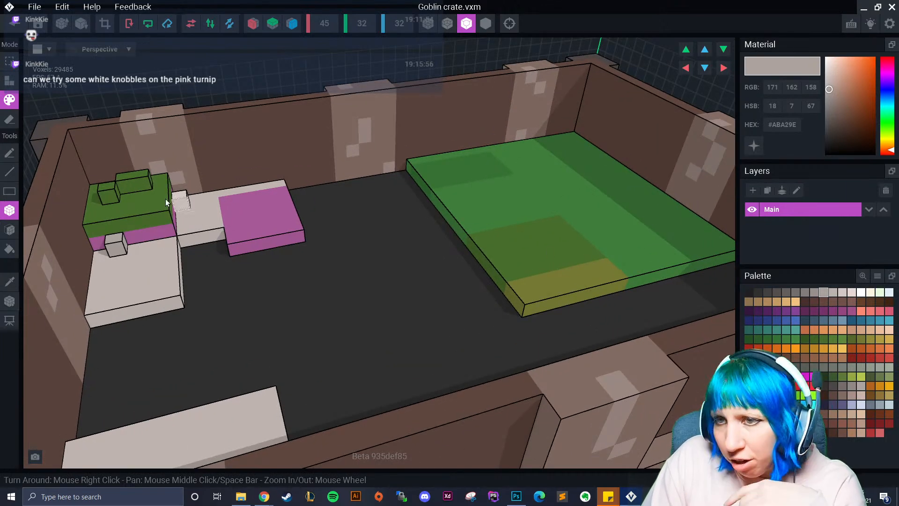
left_click(833, 292)
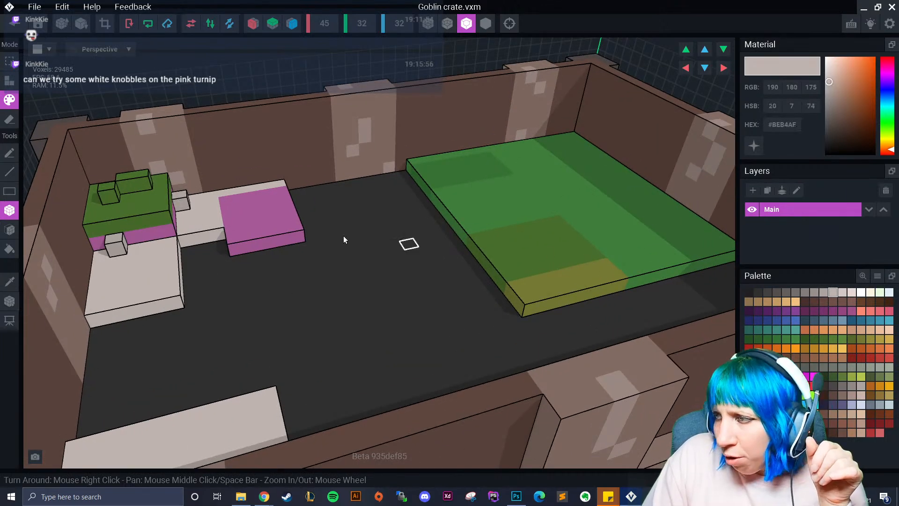
- Examine the colour test patches on the large green slab from above
right_click_drag(136, 249, 136, 248)
scroll(414, 285, "up", 2)
right_click_drag(356, 290, 368, 290)
scroll(358, 286, "up", 4)
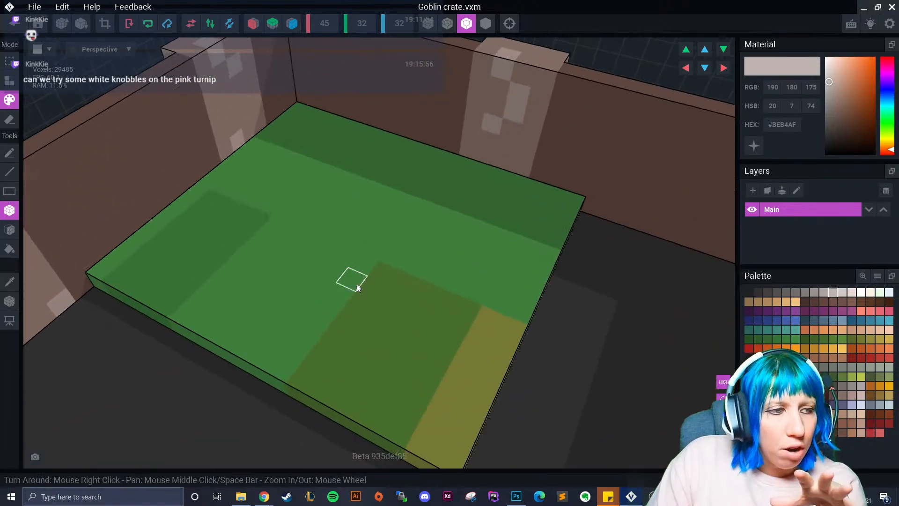
scroll(367, 281, "down", 1)
scroll(361, 332, "down", 1)
right_click_drag(360, 332, 371, 376)
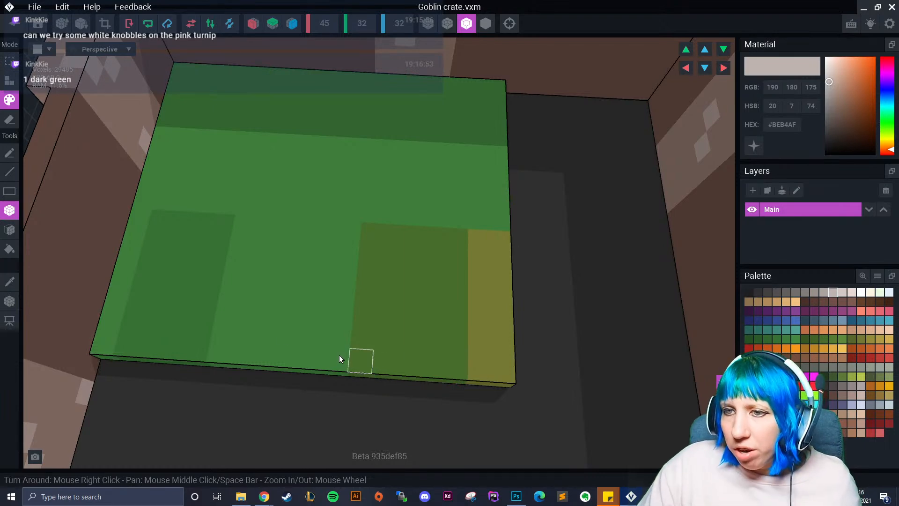
- Sample #377235 from the dark green patch and repaint the slab's whole top face, including all test patches, with it
left_click(11, 281)
left_click(170, 270)
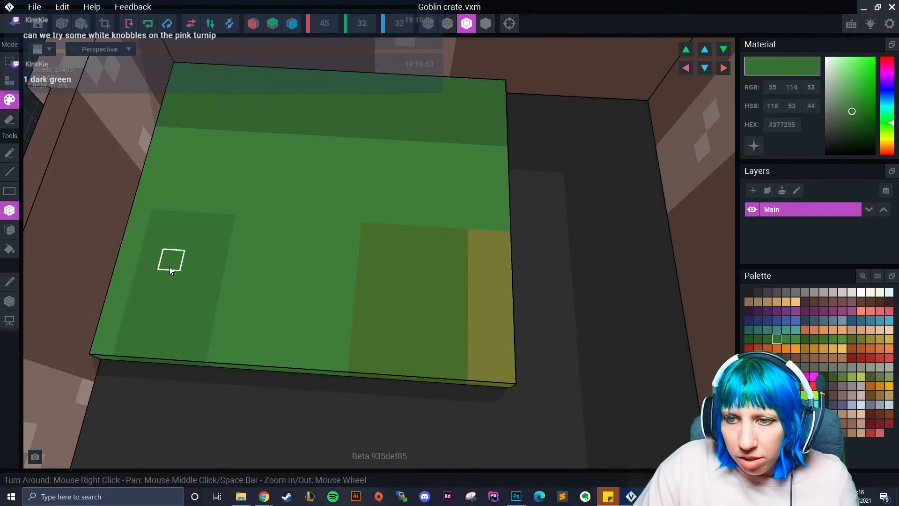
left_click(10, 230)
left_click(279, 176)
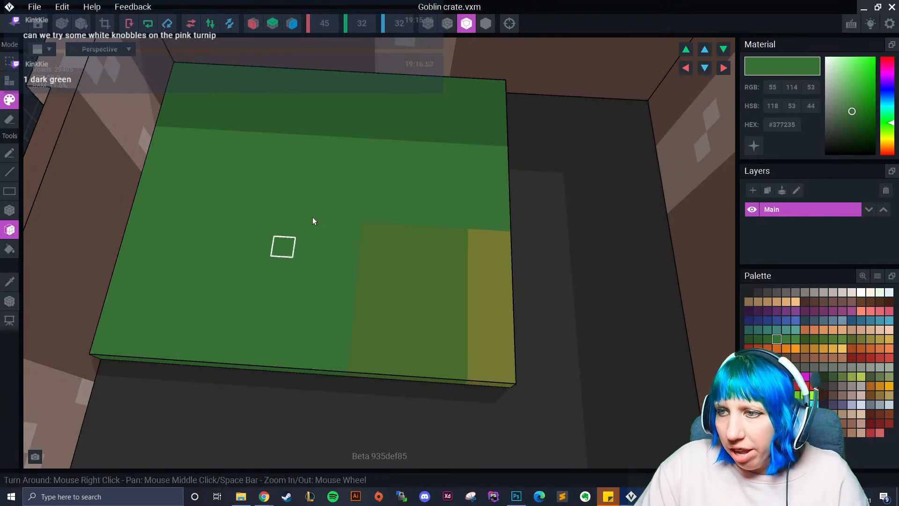
left_click(406, 267)
left_click(477, 288)
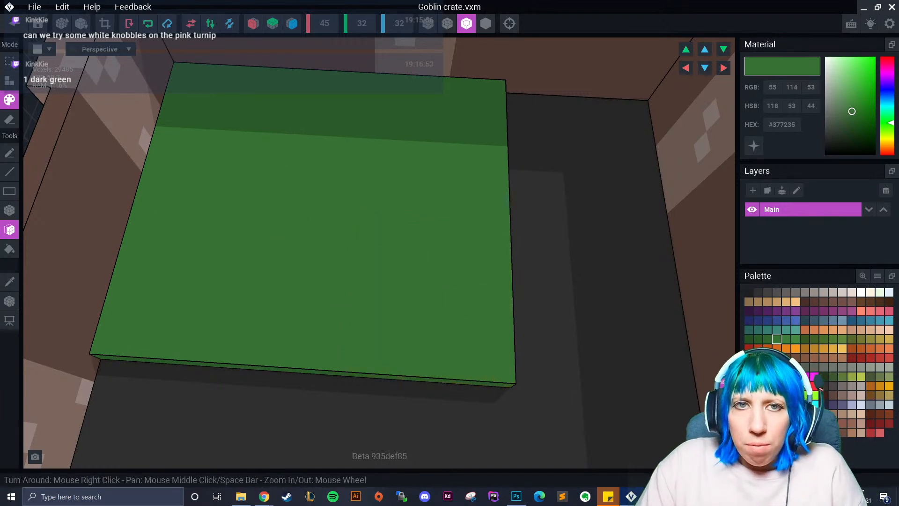
- Draw a #377235 slab in the empty crate corner between the large green slab and the long side wall
mouse_move(304, 219)
right_mouse_down()
mouse_move(350, 269)
mouse_move(225, 253)
mouse_move(76, 214)
right_mouse_up()
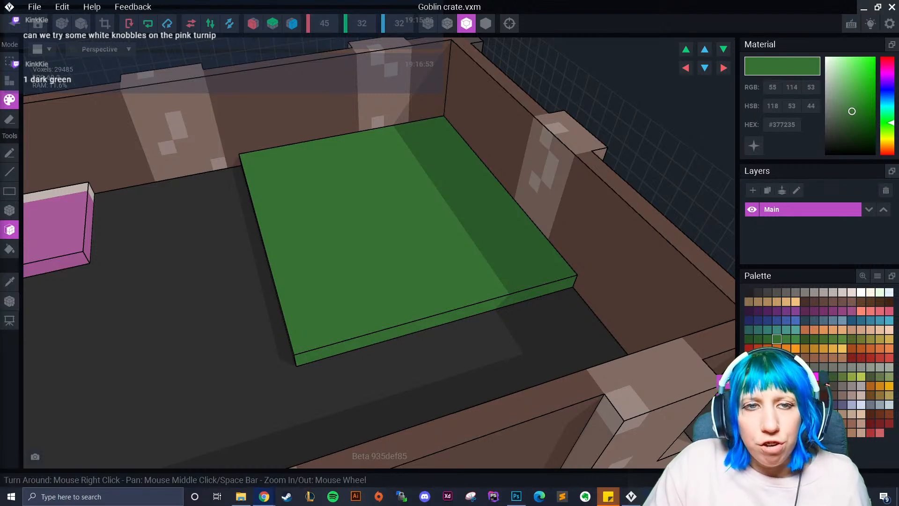
right_click_drag(290, 315, 377, 314)
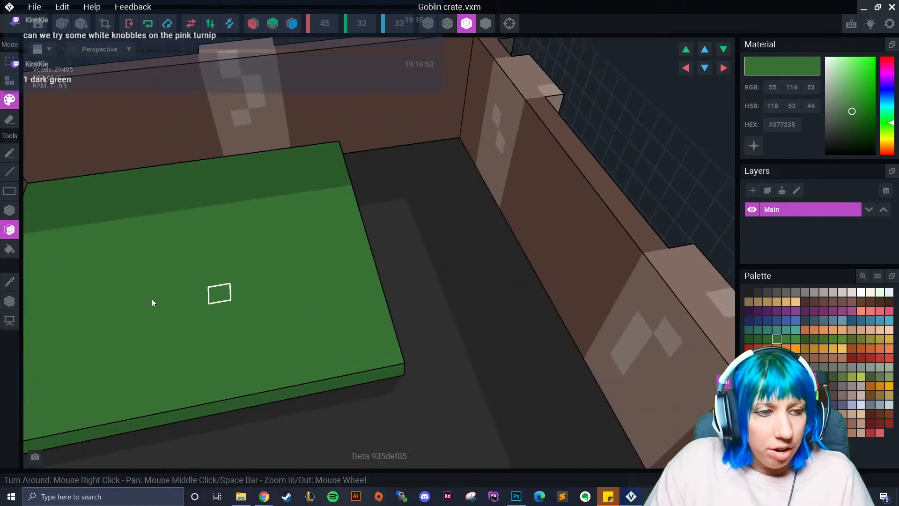
left_click(9, 210)
left_click(9, 81)
right_click_drag(407, 187, 390, 282)
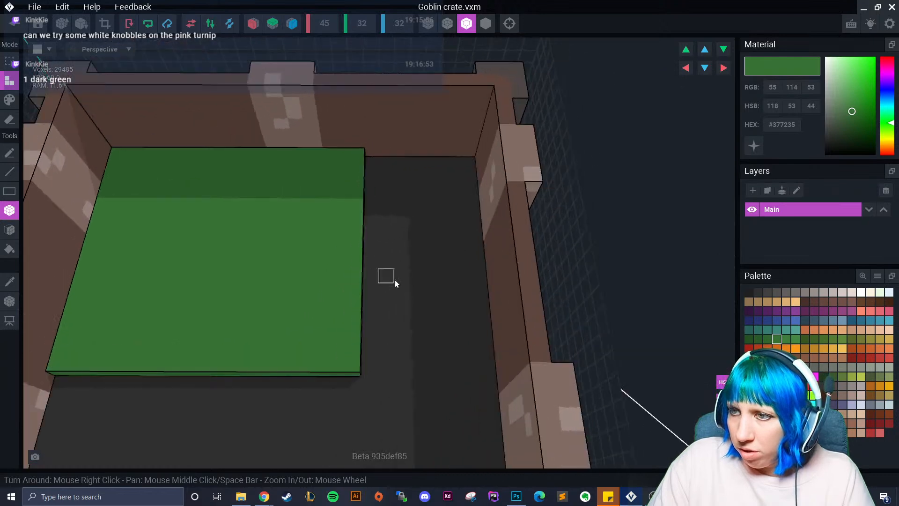
mouse_move(382, 163)
left_mouse_down()
mouse_move(442, 319)
mouse_move(481, 368)
mouse_move(414, 344)
mouse_move(473, 252)
left_mouse_up()
- Paint two rectangular #377235 areas on the crate floor, one beside the large green slab and one between it and the purple slab
key("p")
left_click_drag(384, 274, 485, 373)
right_click_drag(404, 368, 306, 222)
left_click_drag(313, 146, 265, 249)
right_click_drag(338, 284, 315, 291)
- Paint a one-voxel-wide zigzag #377235 line across the crate floor, linking the two green floor areas
middle_click_drag(313, 288, 452, 261)
right_click_drag(452, 261, 494, 262)
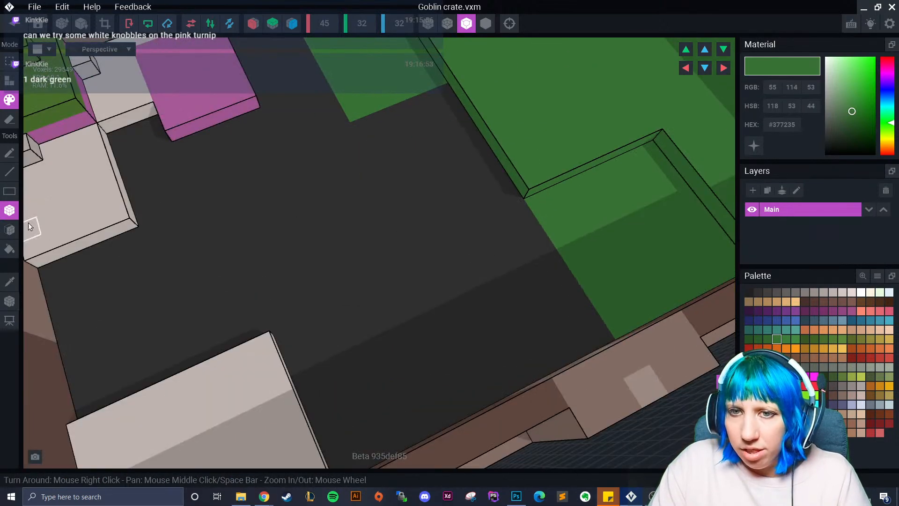
left_click(9, 153)
right_click_drag(286, 190, 358, 187)
left_click_drag(309, 132, 445, 142)
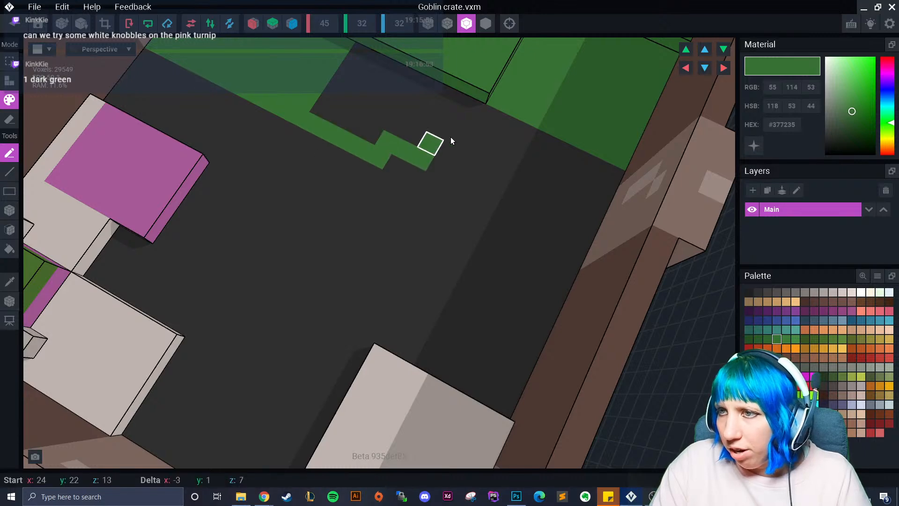
left_click_drag(585, 161, 585, 160)
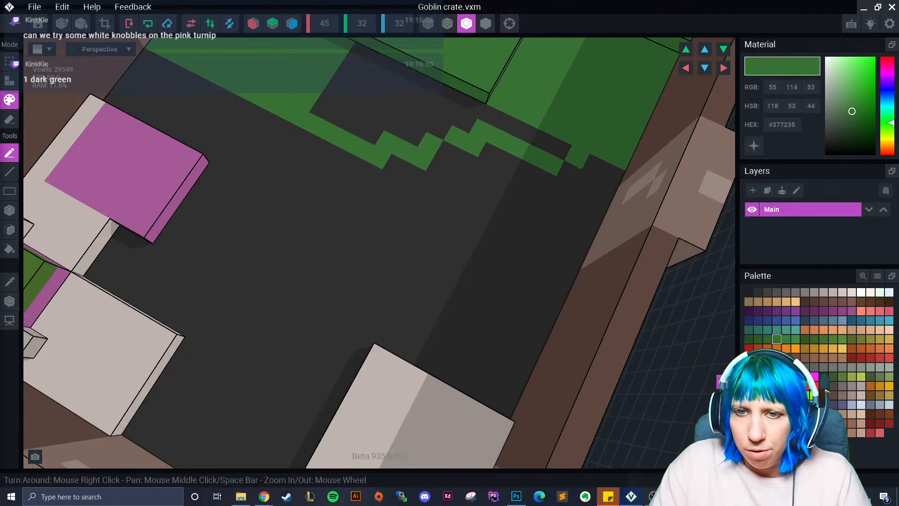
- Fill the crate floor enclosed between the zigzag line and the large green slab with #377235
left_click(10, 232)
right_click_drag(290, 195, 288, 265)
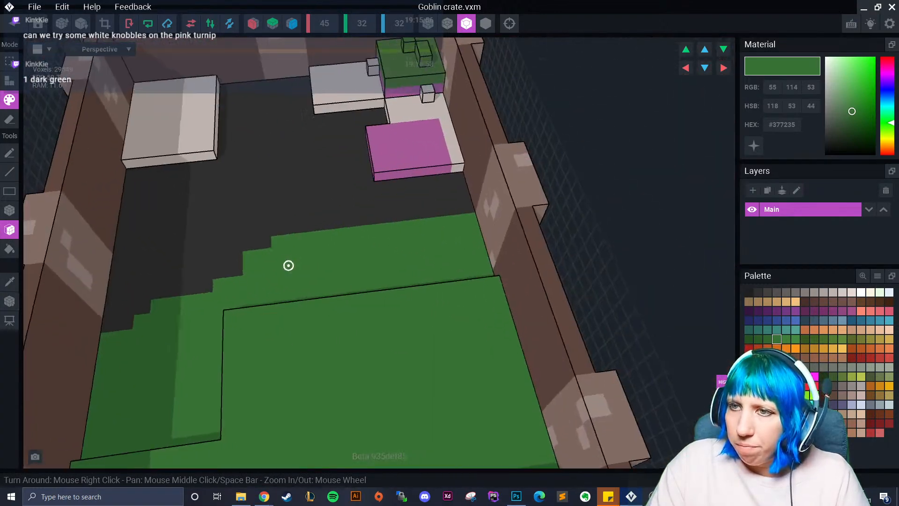
scroll(288, 265, "up", 3)
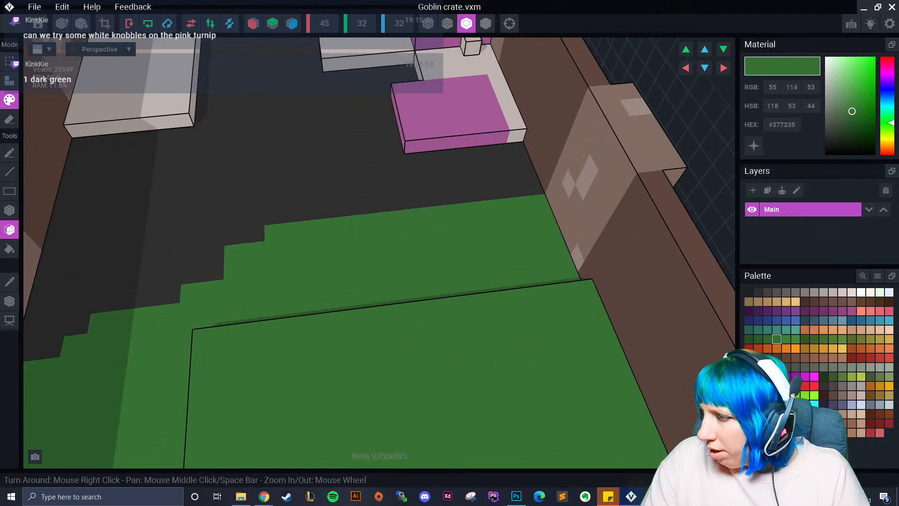
- Pick #A65A97 and paint a rectangular area on the dark floor between the two pale slabs along the end wall
left_click(778, 414)
left_click(11, 213)
right_click_drag(143, 225, 84, 202)
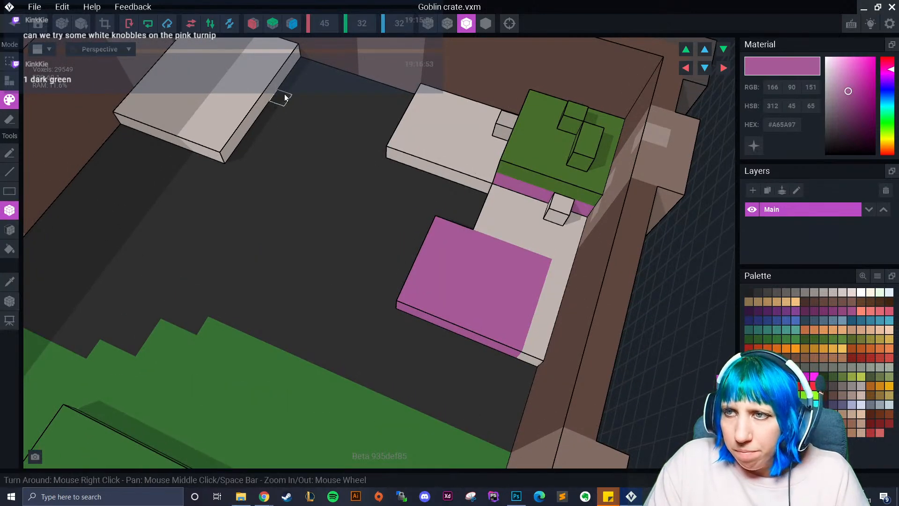
mouse_move(306, 65)
left_mouse_down()
mouse_move(313, 97)
mouse_move(340, 133)
mouse_move(354, 133)
left_mouse_up()
mouse_move(232, 197)
right_mouse_down()
mouse_move(279, 188)
mouse_move(183, 104)
right_mouse_up()
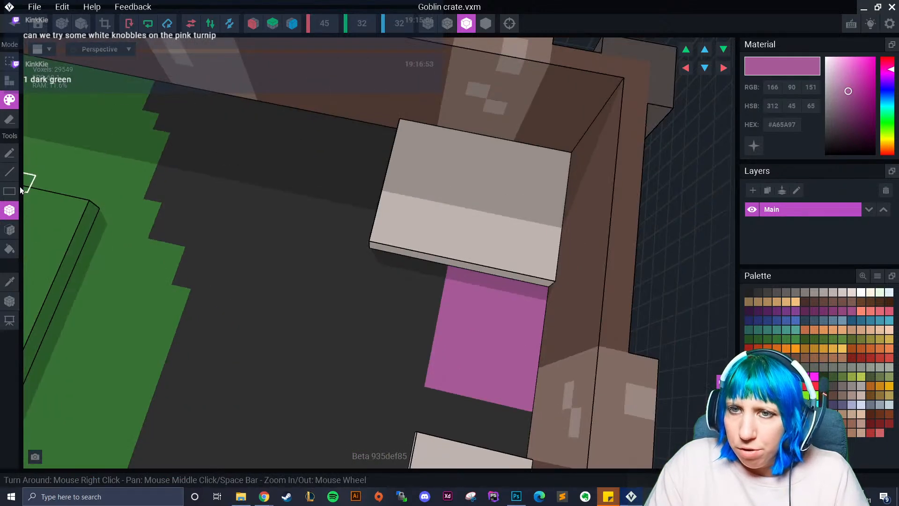
- Paint a #A65A97 zigzag from the green floor to the pale corner slab and fill the floor between it and the side wall
left_click(10, 153)
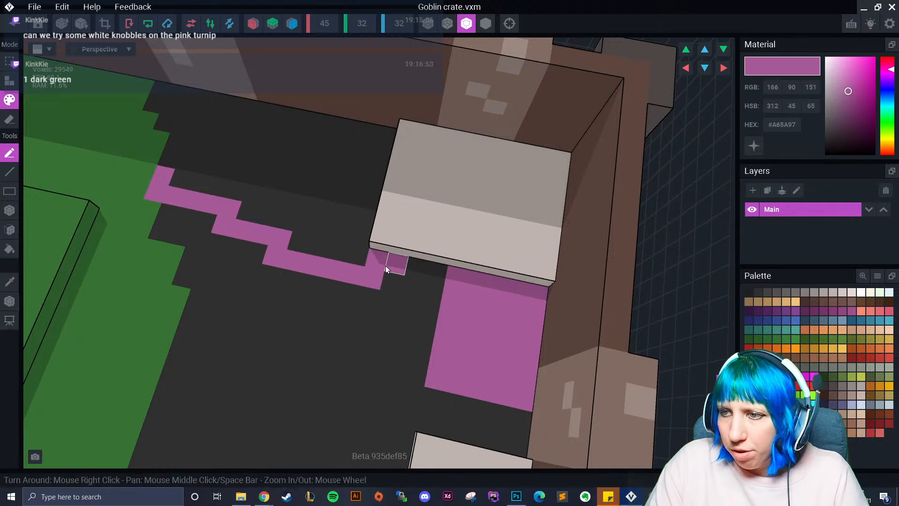
left_click(10, 229)
left_click(259, 217)
right_click_drag(260, 217, 391, 245)
left_click(254, 159)
- Fill the remaining dark crate floor between the purple and green areas with #BEB4AF
right_click_drag(82, 237, 263, 241)
left_click(442, 220)
right_click_drag(319, 248, 454, 250)
scroll(464, 250, "down", 3)
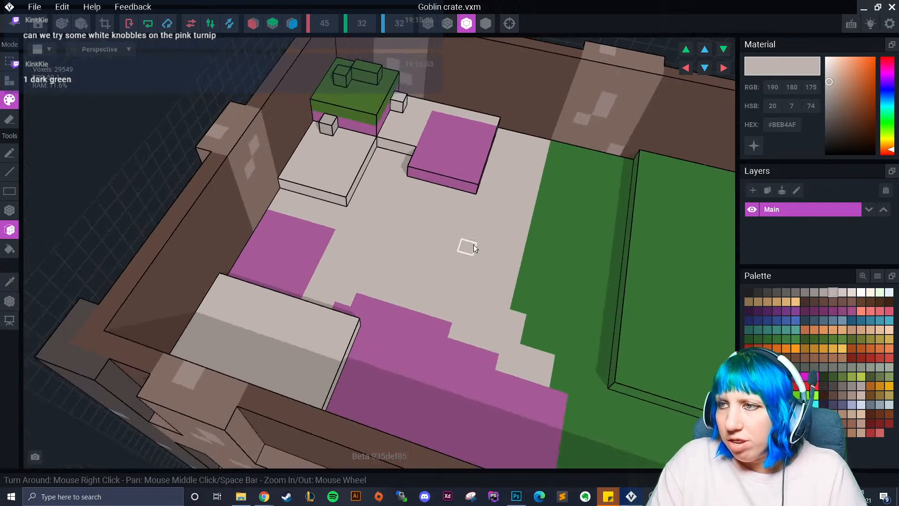
- Examine the coloured crate floor and the green slabs from several angles for unfilled areas
scroll(257, 268, "up", 3)
scroll(380, 290, "down", 3)
scroll(484, 308, "down", 2)
scroll(474, 301, "up", 2)
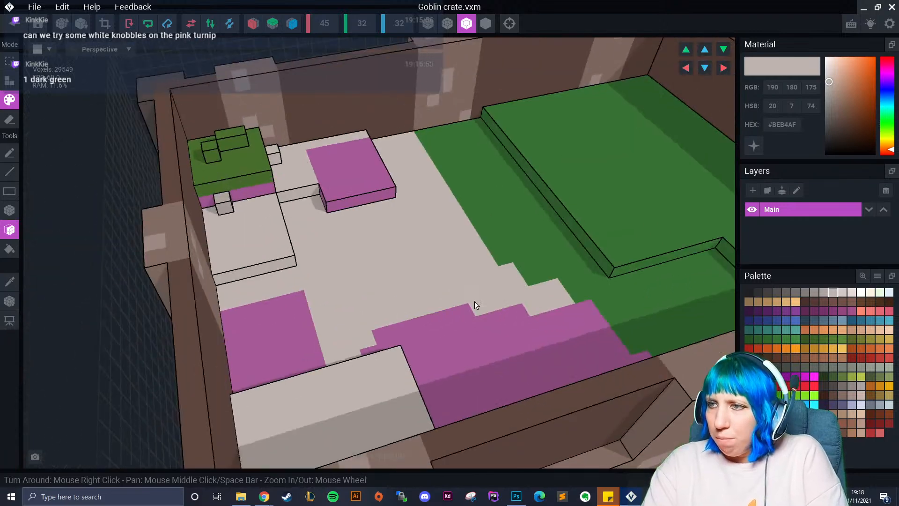
right_click_drag(474, 302, 449, 299)
middle_click_drag(656, 328, 423, 297)
scroll(423, 296, "down", 1)
right_click_drag(178, 234, 430, 223)
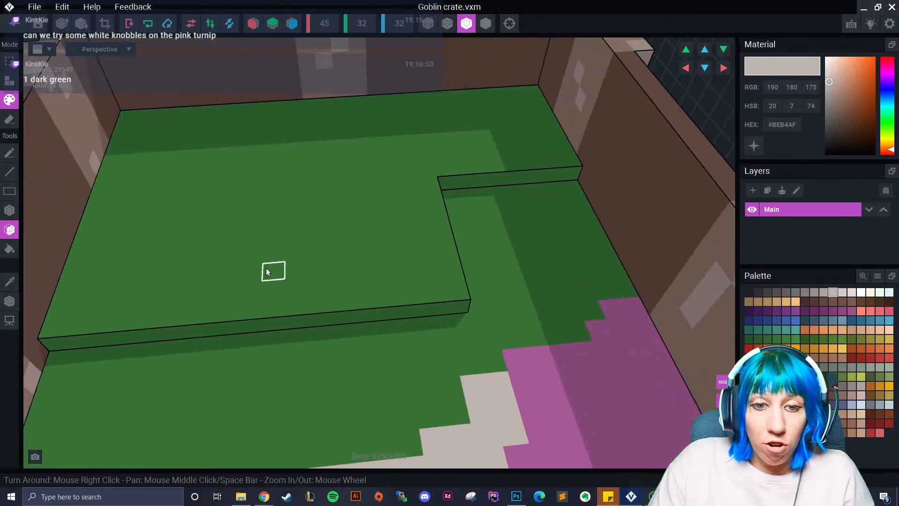
- Close the Goblin crate model, saving its changes, and return to the Food crates asset
left_click(14, 22)
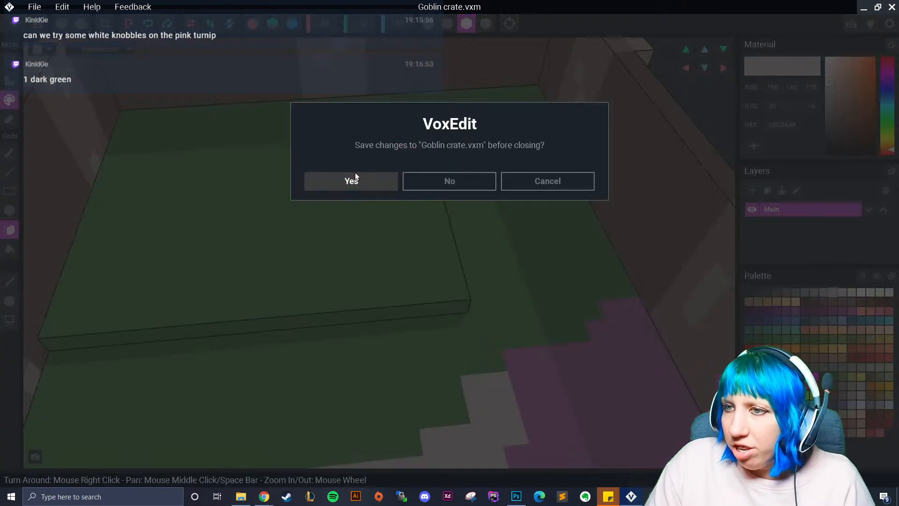
left_click(354, 175)
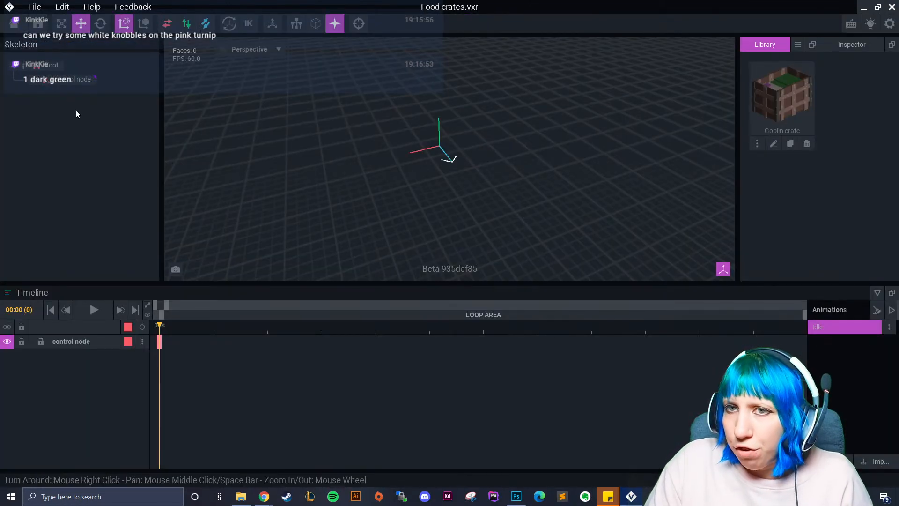
- Create a node named "crate 1" under the control node and attach the Goblin crate model from the library to it
right_click(57, 80)
left_click(77, 100)
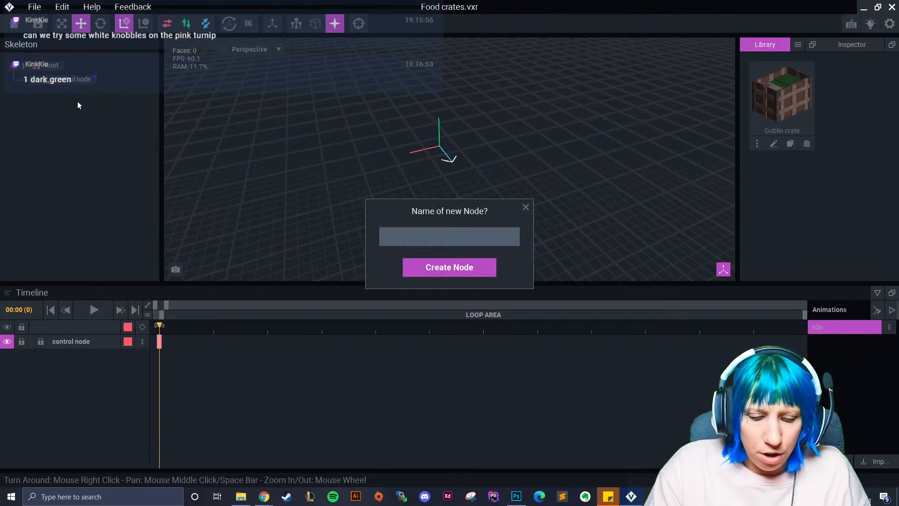
type("crate 1")
key("Return")
left_click_drag(782, 91, 74, 93)
scroll(440, 102, "up", 5)
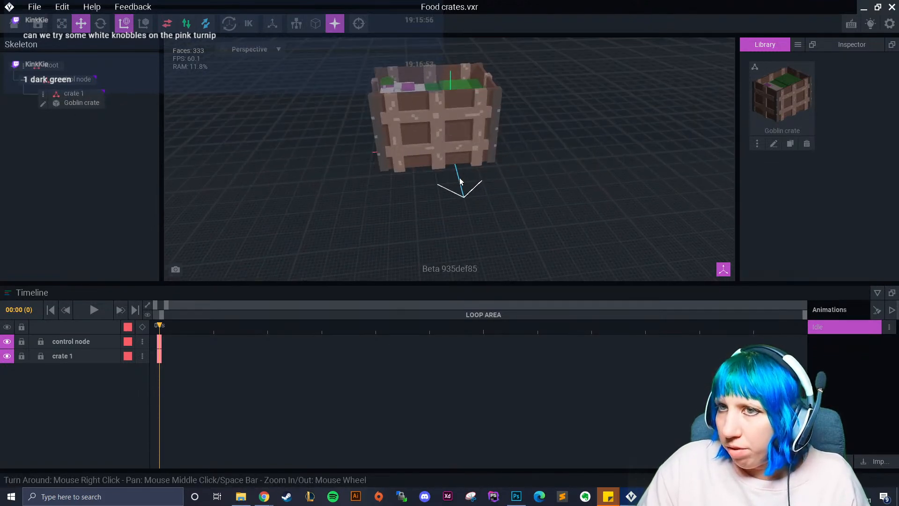
- Reopen the Goblin crate model for editing from the crate 1 node and display it with shape outlines
left_click(438, 143)
left_click(44, 104)
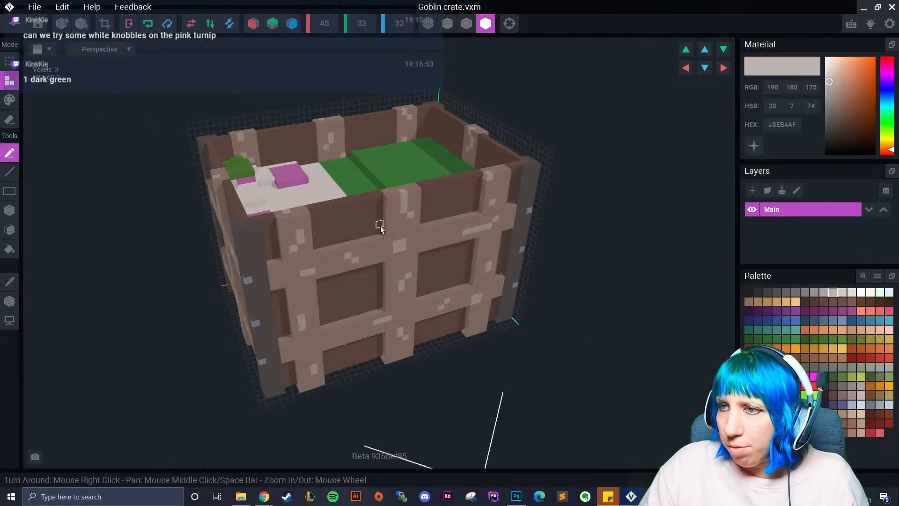
scroll(383, 225, "up", 6)
left_click(471, 25)
mouse_move(342, 183)
right_mouse_down()
mouse_move(391, 152)
mouse_move(297, 198)
right_mouse_up()
scroll(391, 152, "up", 3)
middle_click_drag(296, 198, 402, 234)
scroll(403, 234, "up", 2)
middle_click_drag(122, 241, 153, 243)
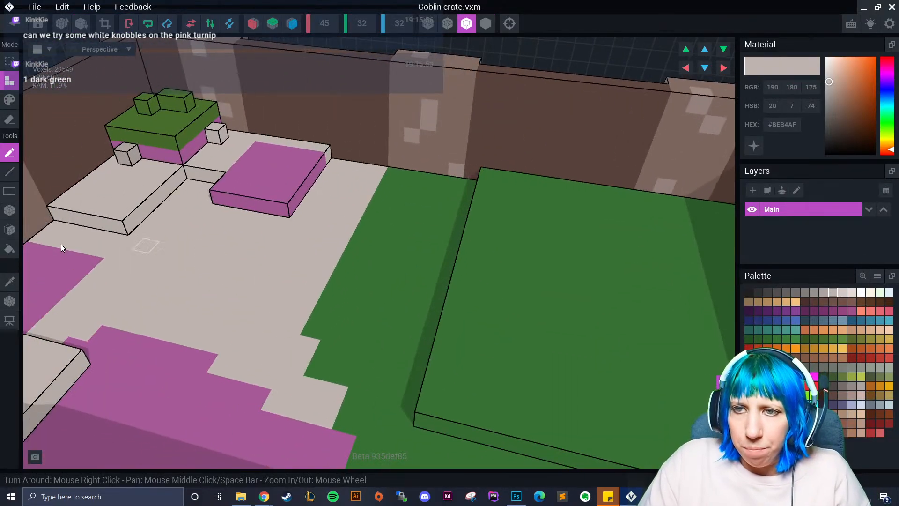
- Sample #A65A97 from the purple slab and stack a 5 × 5 voxel block and a smaller one on the pale corner slab
left_click(9, 281)
left_click(248, 186)
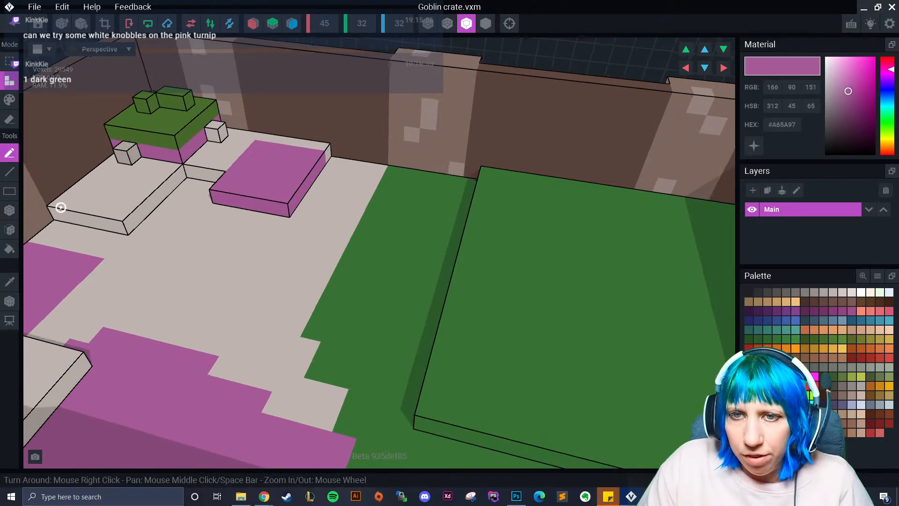
right_click_drag(159, 213, 78, 220)
middle_click_drag(78, 220, 180, 217)
left_click(9, 210)
right_click_drag(188, 206, 94, 228)
middle_click_drag(94, 228, 268, 227)
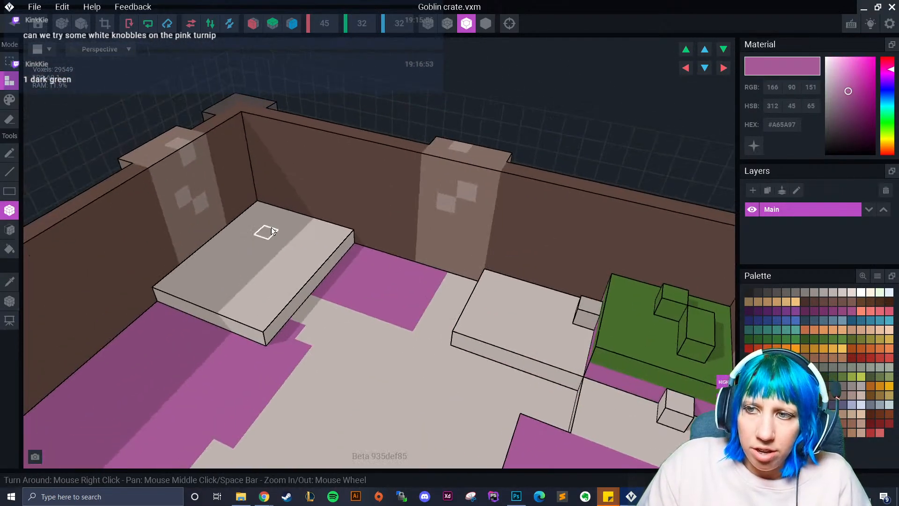
right_click_drag(269, 230, 213, 236)
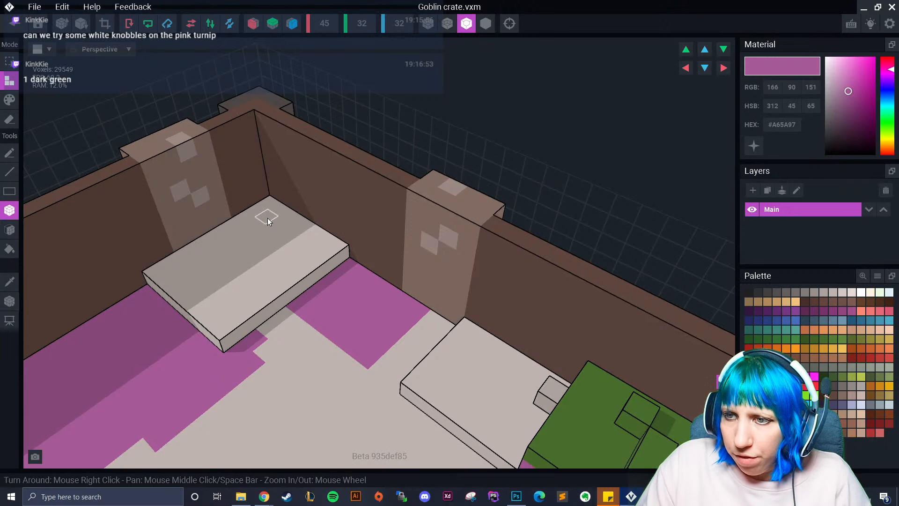
left_click_drag(270, 207, 257, 269)
left_click(254, 254)
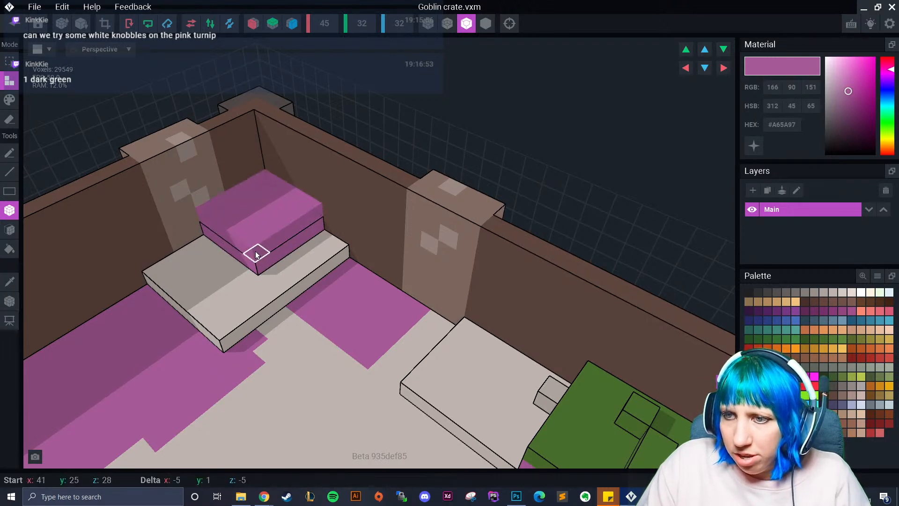
left_click_drag(261, 187, 257, 224)
left_click(256, 256)
- Sample #486E2C from the other turnip's top, cap the stacked purple block with it and add a protruding green leaf
right_click_drag(256, 256, 278, 303)
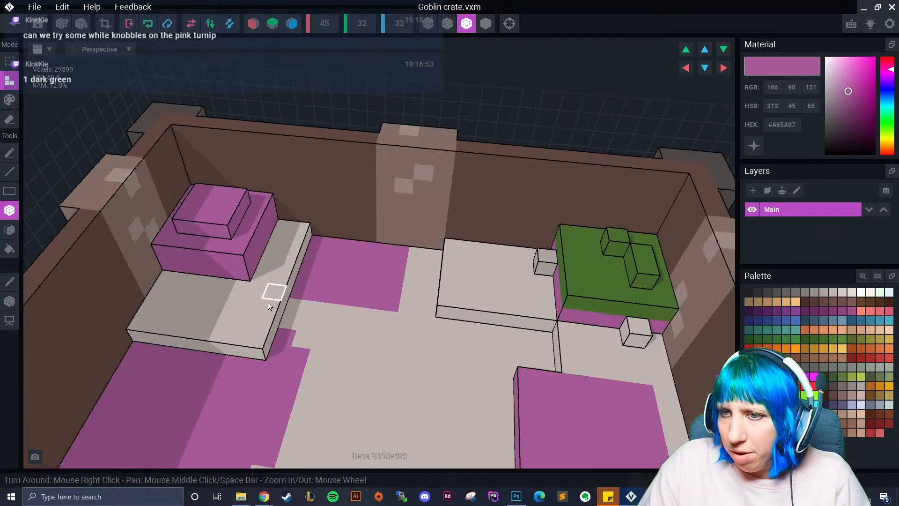
left_click(9, 281)
left_click(553, 272)
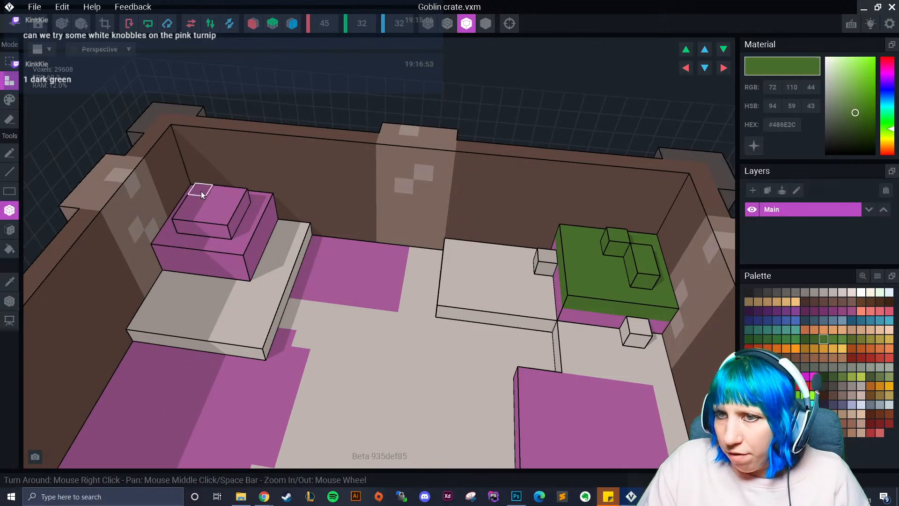
left_click_drag(201, 191, 231, 216)
left_click(231, 216)
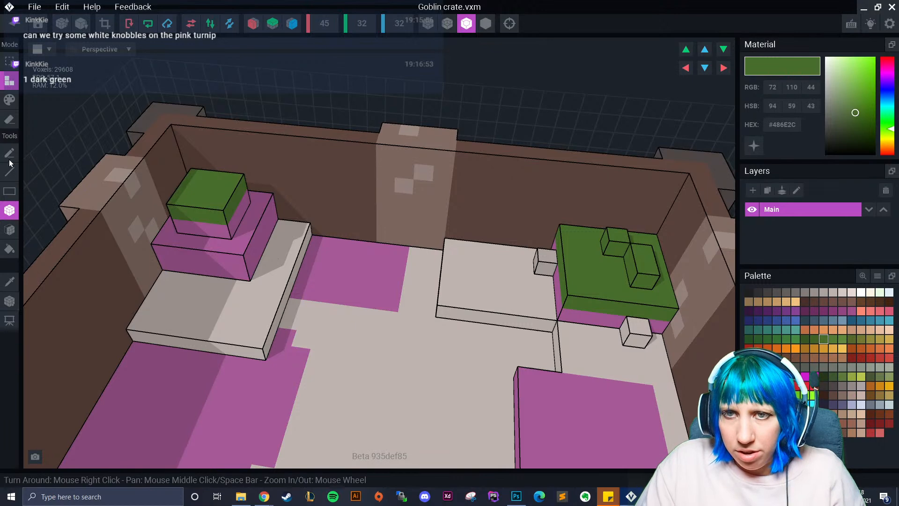
left_click(202, 203)
right_click_drag(195, 206, 229, 240)
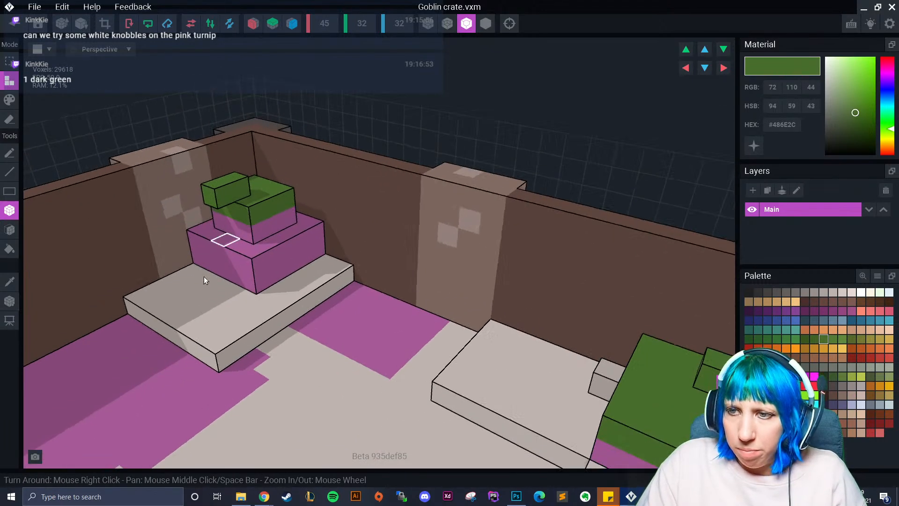
- Sample #ABA29E from the other turnip's knobble and add three single-voxel knobbles around the new purple turnip
left_click(9, 282)
right_click_drag(155, 297, 431, 286)
left_click(381, 205)
right_click_drag(380, 206, 176, 263)
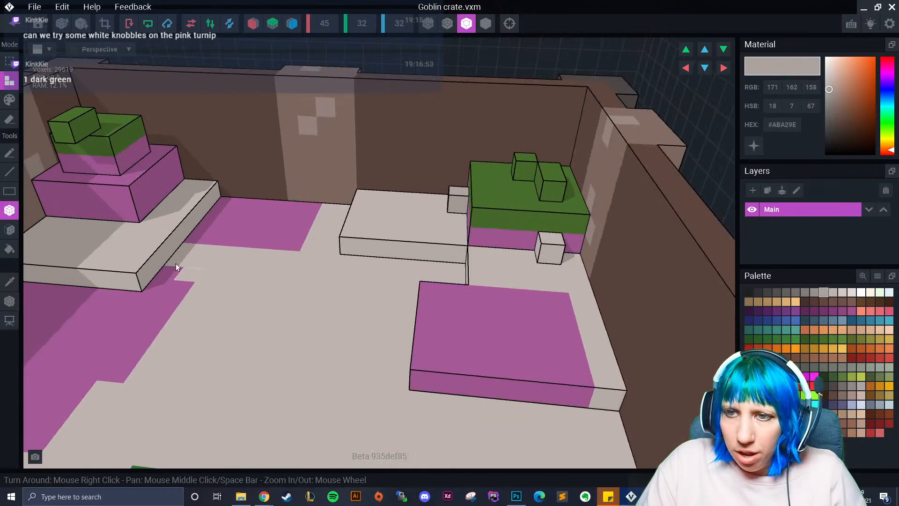
left_click(80, 199)
left_click(147, 159)
right_click_drag(155, 194, 179, 203)
left_click(97, 186)
right_click_drag(97, 187, 255, 243)
scroll(256, 245, "up", 3)
- Lighten the turnip purple #A65A97 to #AC629D and paint the lower layer of the new turnip with it
left_click(772, 395)
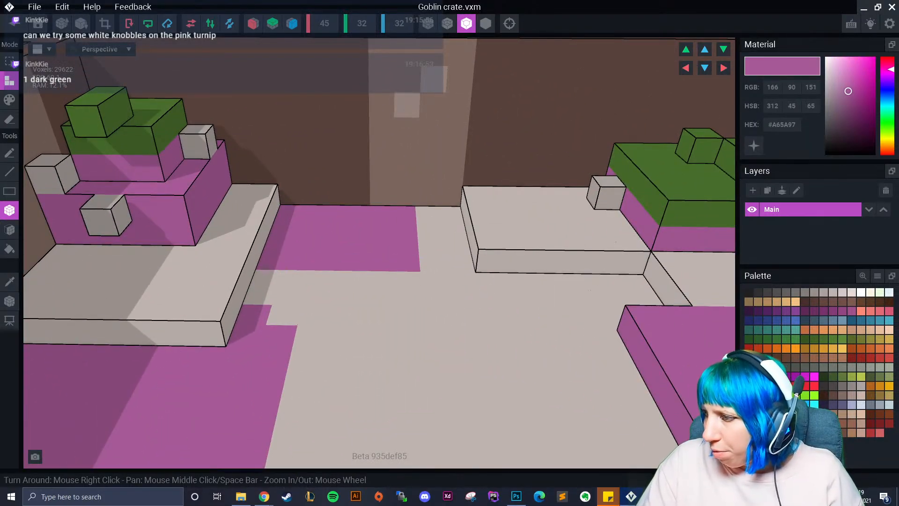
left_click(768, 396)
right_click(784, 126)
left_click(795, 144)
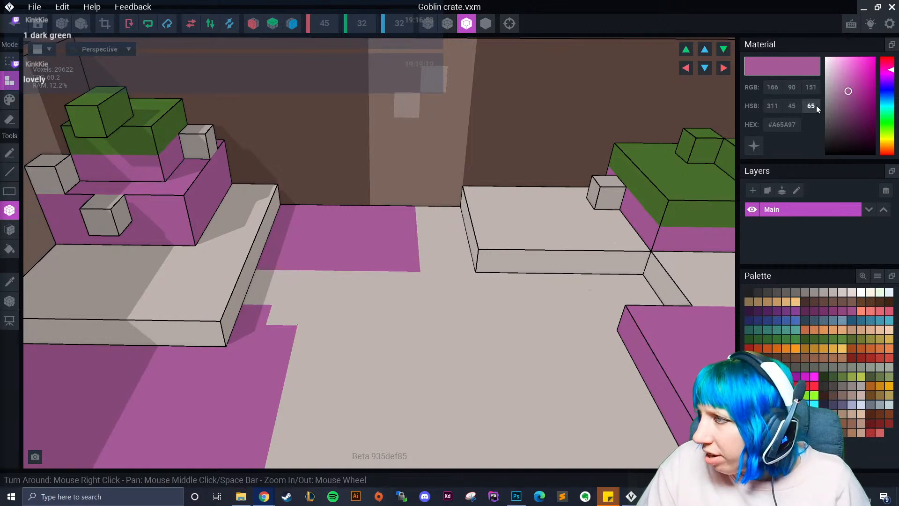
left_click_drag(849, 91, 847, 89)
left_click(10, 100)
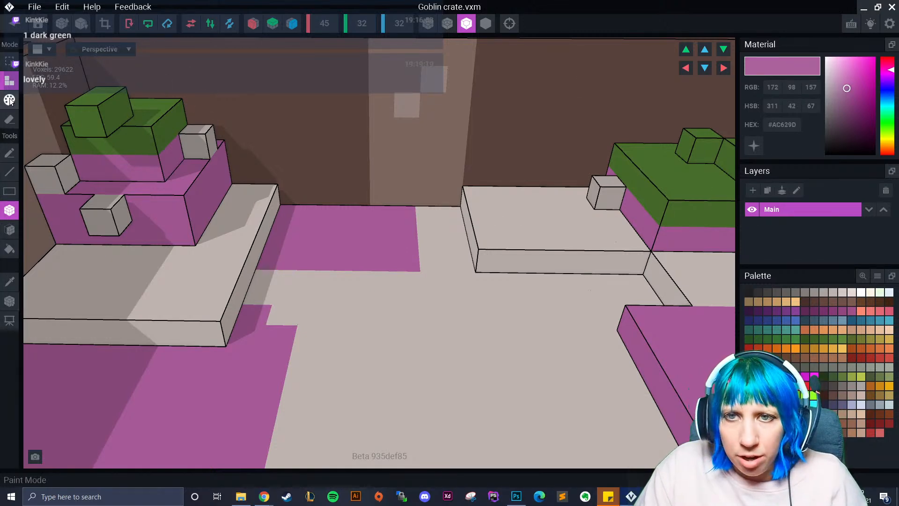
mouse_move(66, 235)
left_mouse_down()
mouse_move(181, 229)
mouse_move(234, 186)
mouse_move(230, 180)
left_mouse_up()
- Shift the purple to #A664AE and repaint the new turnip's lower layer with it
left_click_drag(850, 84, 847, 88)
left_click_drag(891, 70, 892, 73)
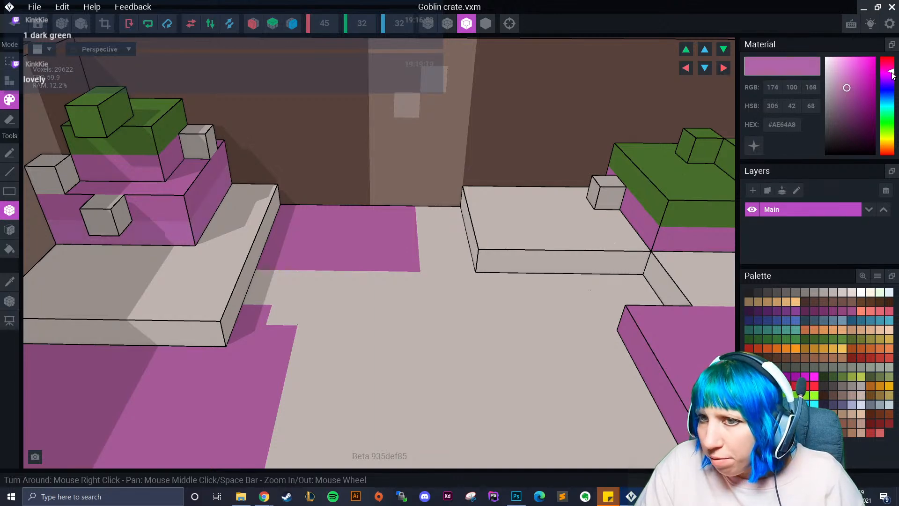
right_click_drag(442, 278, 442, 281)
right_click_drag(376, 307, 397, 159)
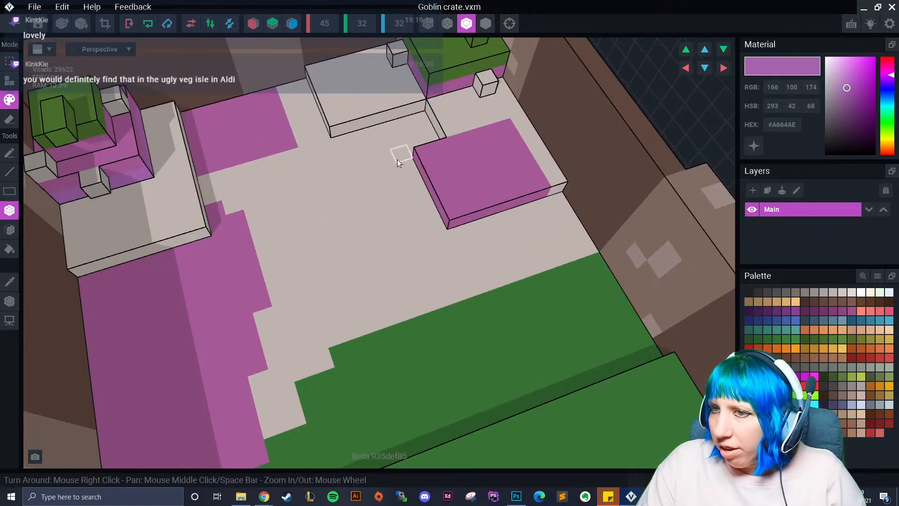
- Recolour the purple floor rectangle between the two pale slabs along the end wall with #A664AE
left_click(9, 230)
left_click(233, 132)
right_click_drag(233, 131, 260, 156)
scroll(260, 156, "up", 3)
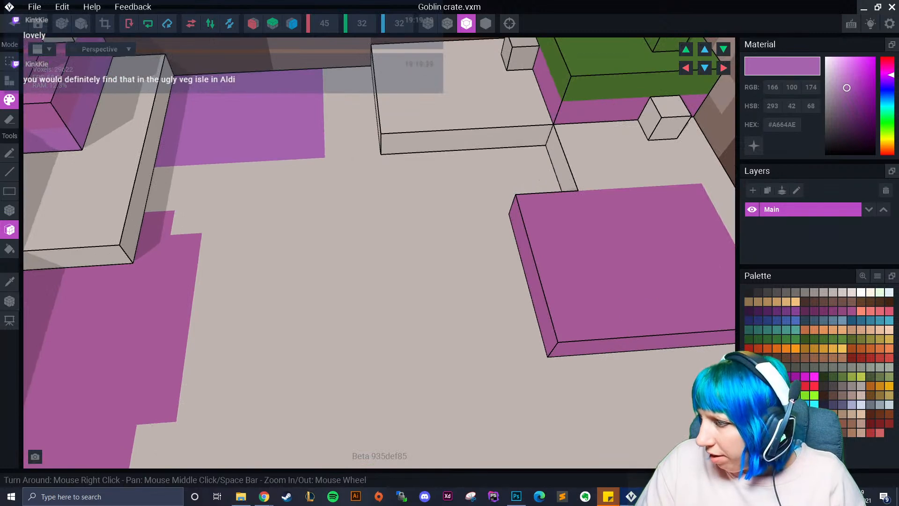
- Return to #A65A97 and build a one-voxel-high slab over the #A664AE floor rectangle, leaving its front row uncovered
left_click(9, 210)
left_click_drag(187, 84, 307, 146)
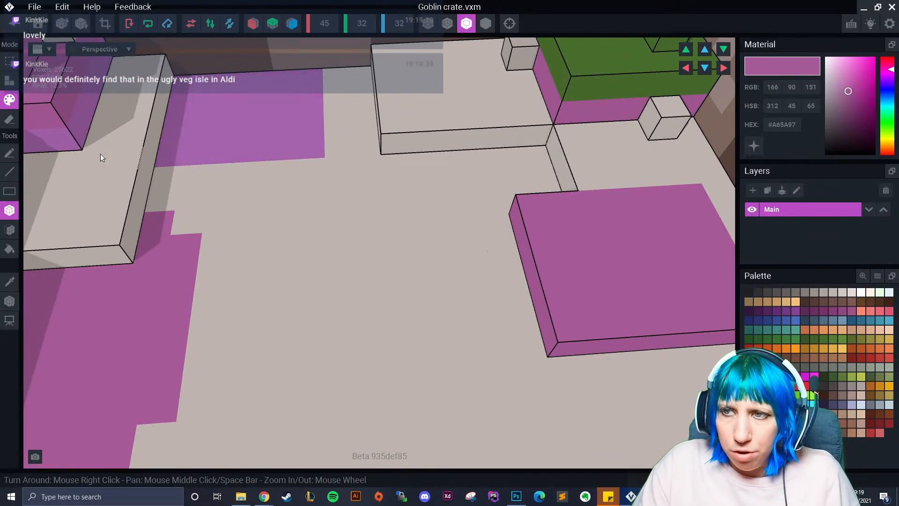
left_click(10, 229)
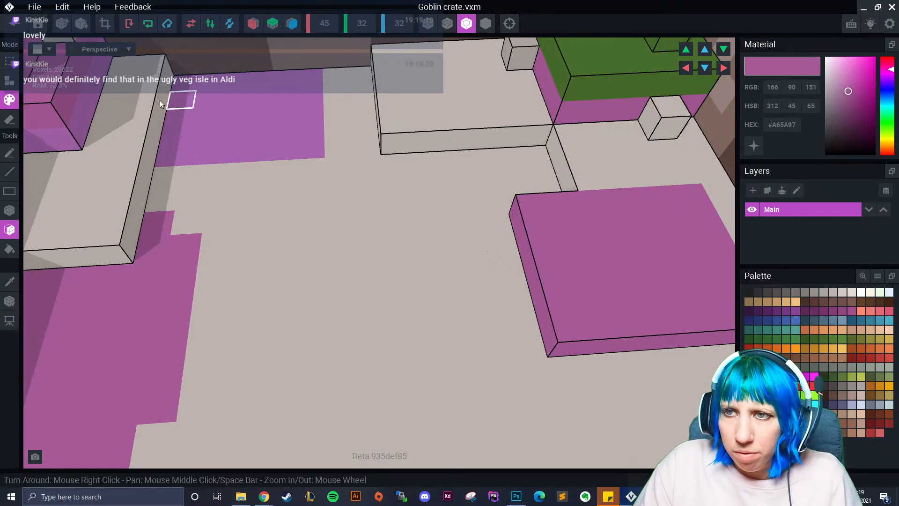
left_click(9, 210)
left_click(9, 81)
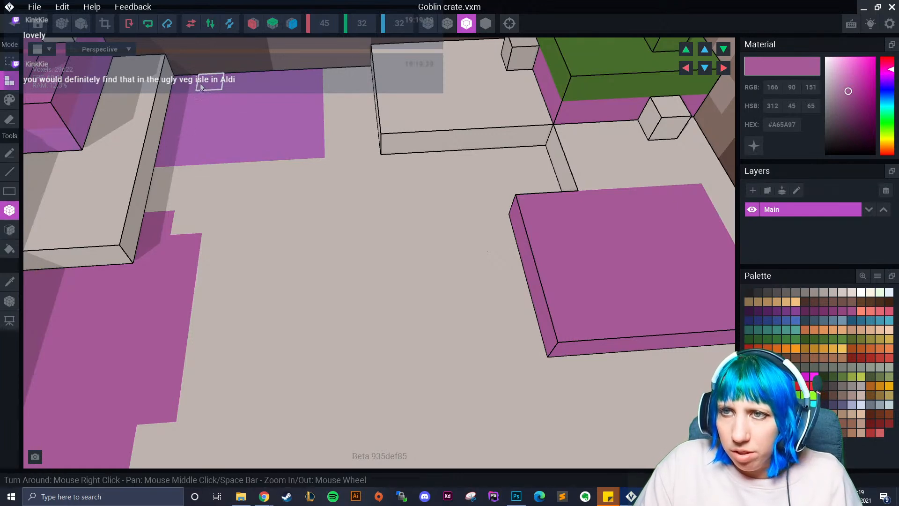
left_click_drag(198, 83, 305, 121)
- Pick green #5E793B and add two diagonally adjoining voxels as leaves on top of the new purple slab
scroll(307, 141, "up", 2)
right_click_drag(307, 142, 209, 82)
middle_click_drag(208, 82, 234, 148)
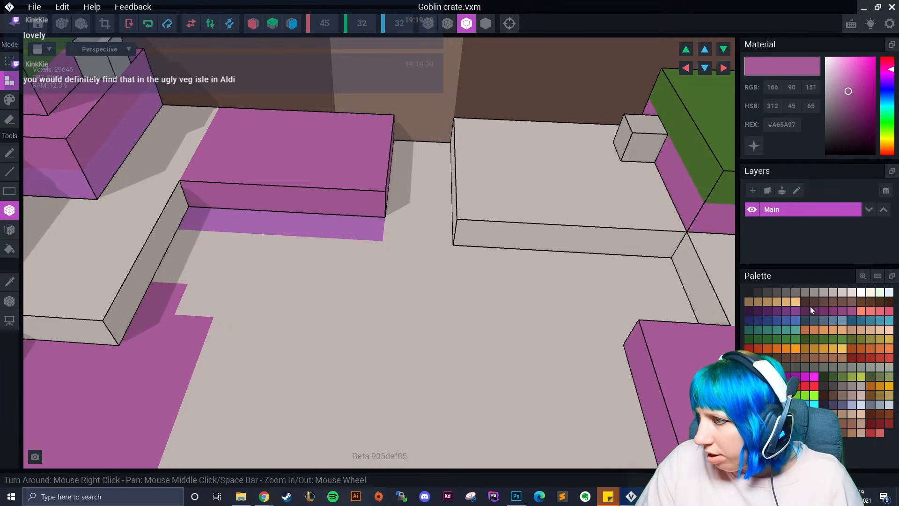
left_click(842, 377)
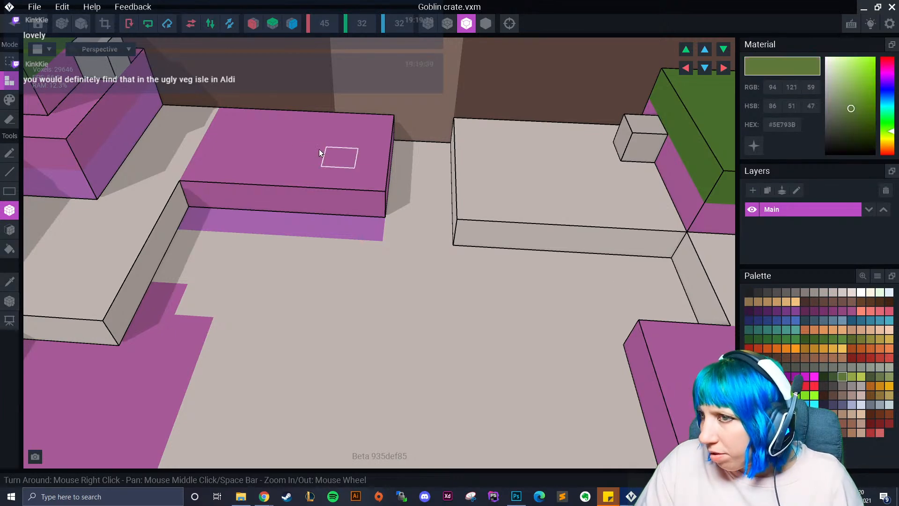
left_click(278, 146)
left_click(305, 152)
scroll(392, 231, "down", 6)
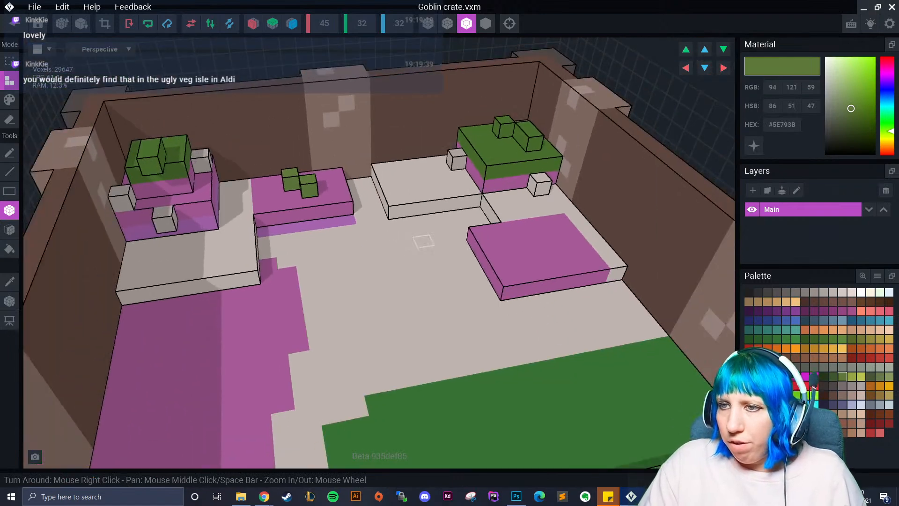
- Pick red #AE3535 and build a one-voxel-high slab on the rear part of the purple slab against the wall
right_click_drag(424, 242, 492, 264)
scroll(387, 253, "up", 4)
scroll(384, 269, "down", 2)
mouse_move(396, 265)
right_mouse_down()
mouse_move(369, 270)
mouse_move(396, 282)
right_mouse_up()
scroll(396, 283, "down", 3)
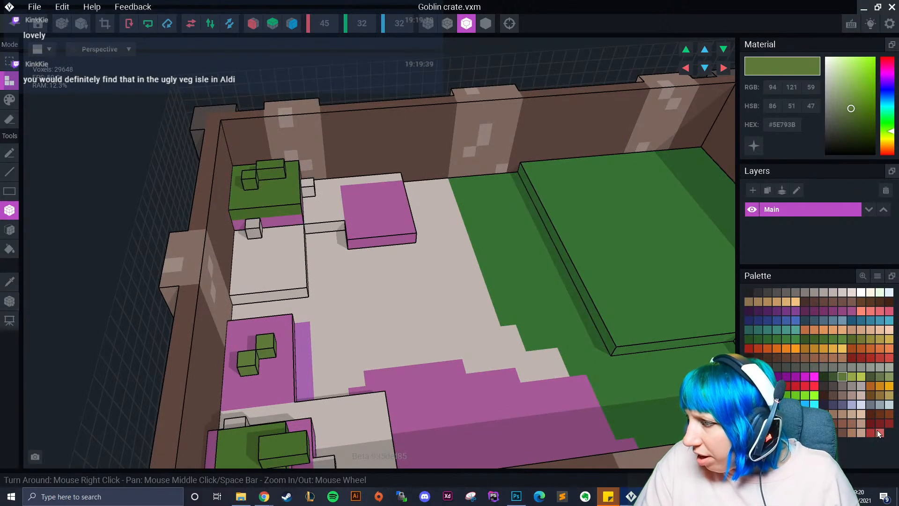
left_click(870, 432)
scroll(438, 290, "up", 3)
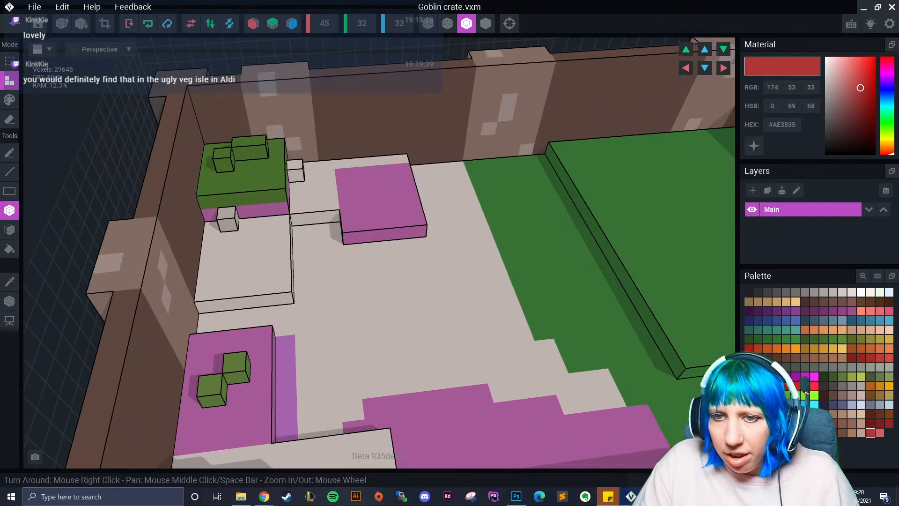
left_click_drag(345, 174, 404, 187)
right_click_drag(404, 187, 308, 241)
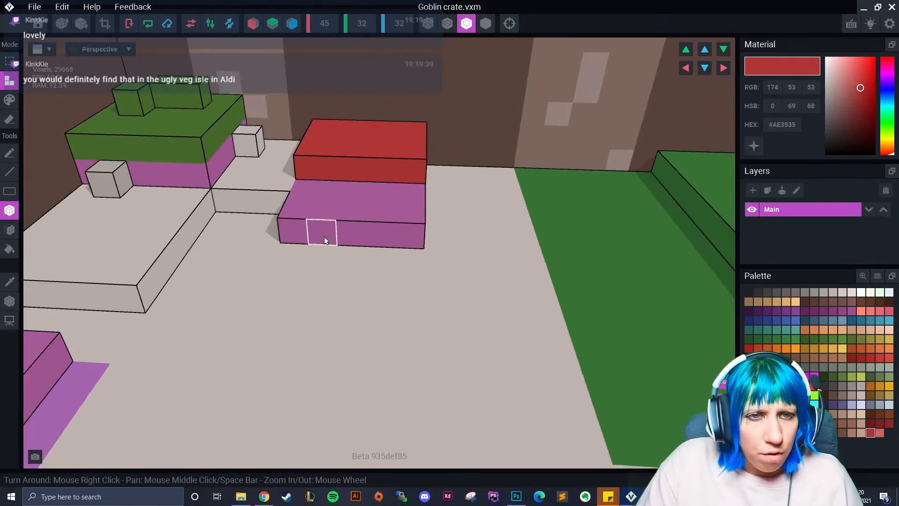
- Repaint the new red slab, trying #82221B first and settling on #95271F
left_click(853, 356)
key("p")
left_click(15, 100)
left_click_drag(321, 127, 418, 180)
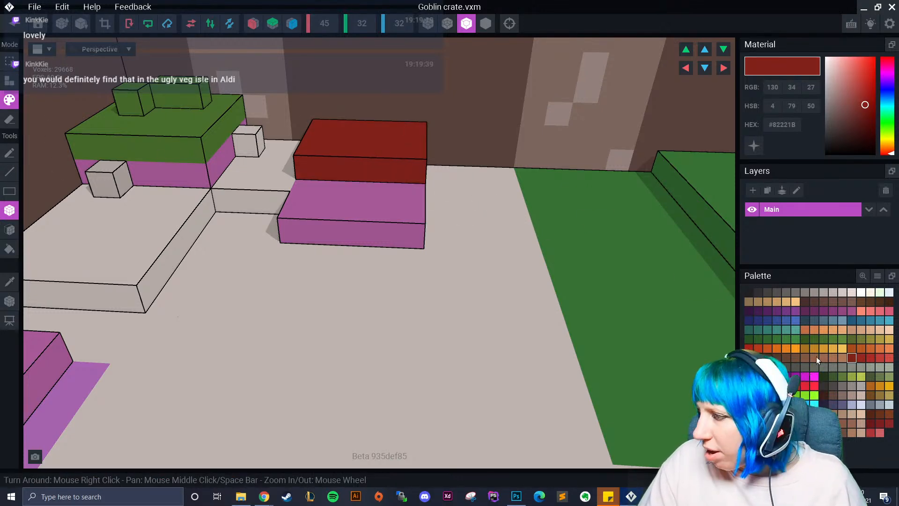
left_click(860, 358)
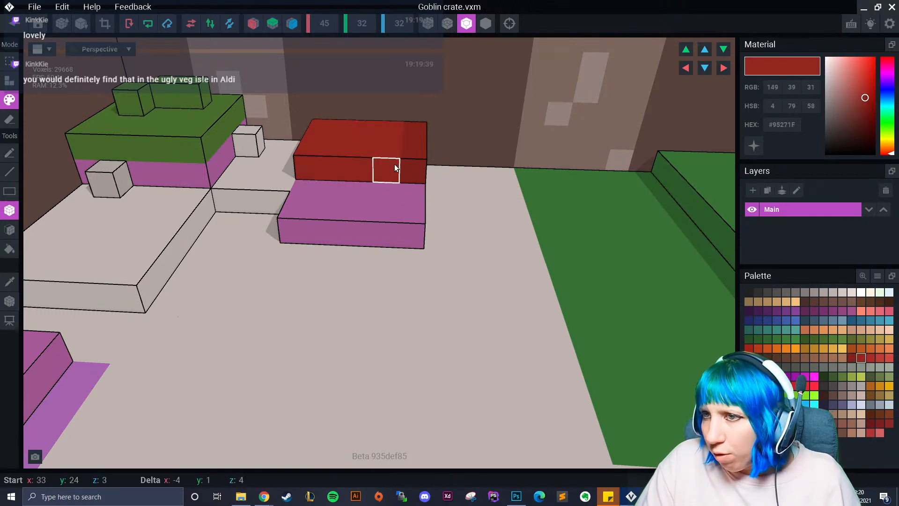
- Extend the dark red slab upward by one voxel layer with the Face tool
left_click(9, 229)
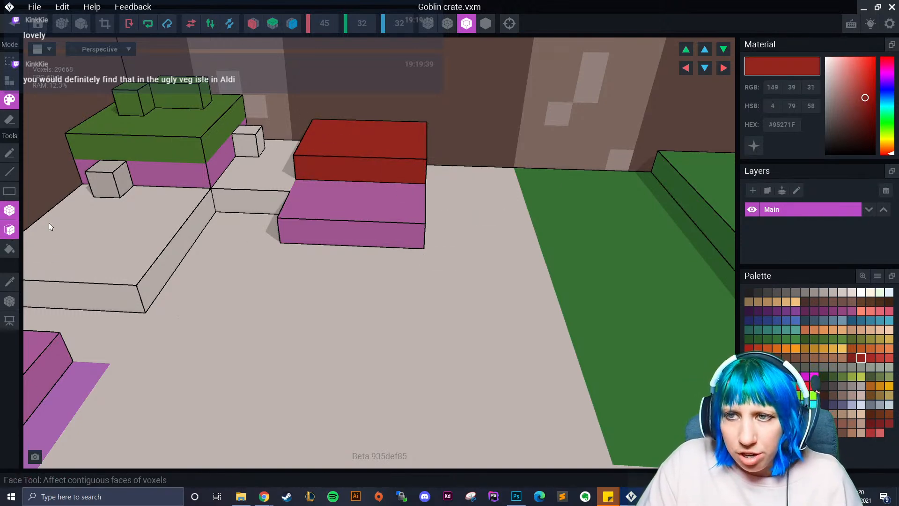
left_click(9, 80)
mouse_move(339, 142)
right_mouse_down()
mouse_move(391, 181)
mouse_move(368, 188)
right_mouse_up()
scroll(389, 184, "up", 3)
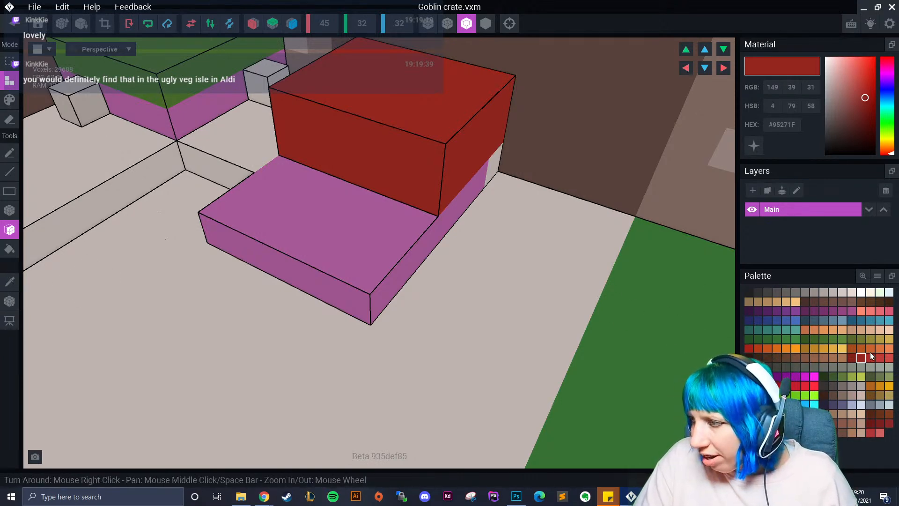
- Paint the exposed side of the base layer beneath the red block with #95271F
left_click(10, 100)
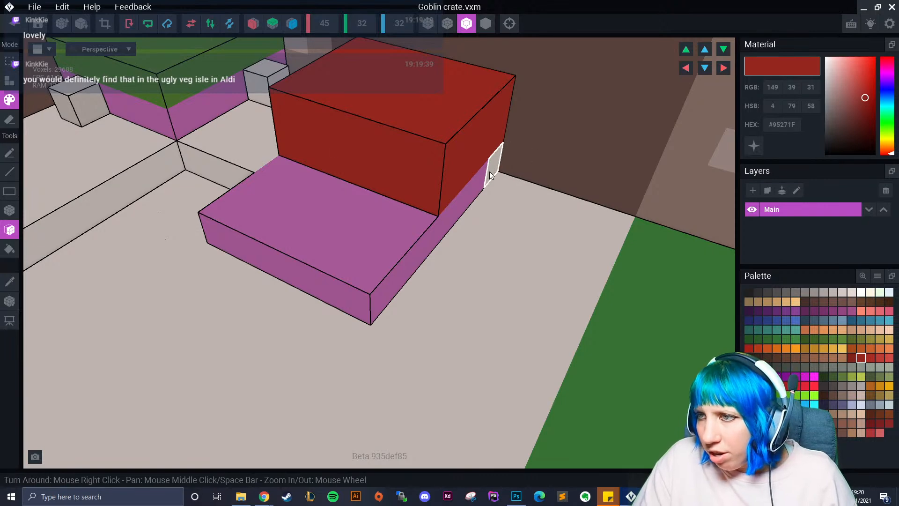
left_click(457, 207)
key("ctrl+z")
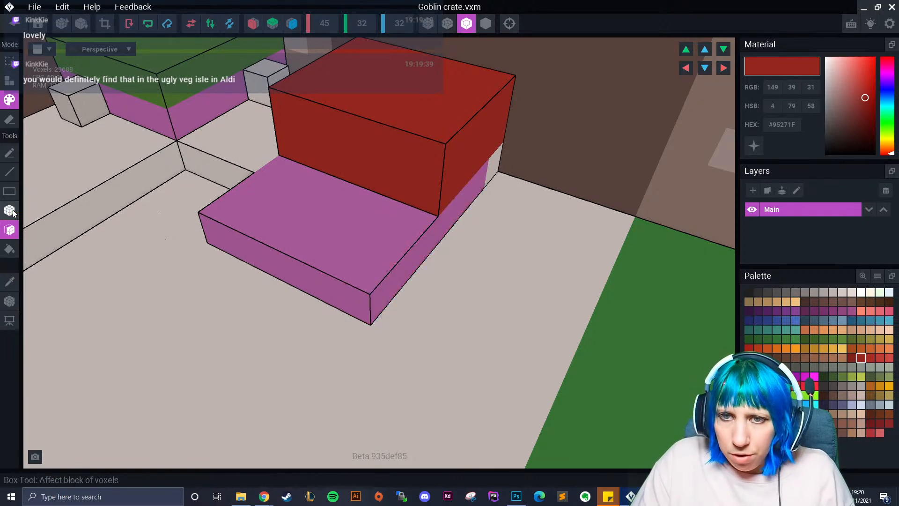
left_click(9, 210)
left_click_drag(509, 167, 449, 208)
key("ctrl+z")
right_click_drag(449, 208, 352, 251)
- Sample green #486E2C from the neighbouring vegetable and add a one-voxel green layer on top of the red block
left_click(9, 281)
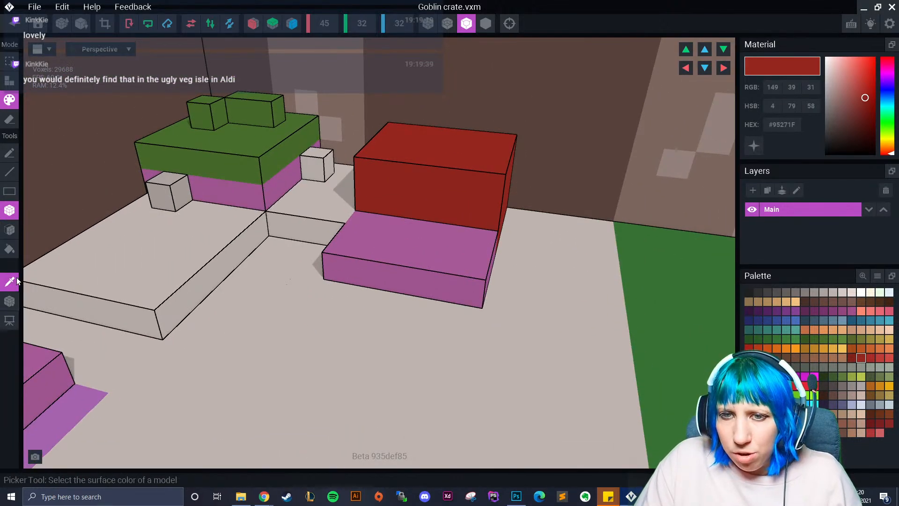
left_click(217, 139)
left_click(437, 137)
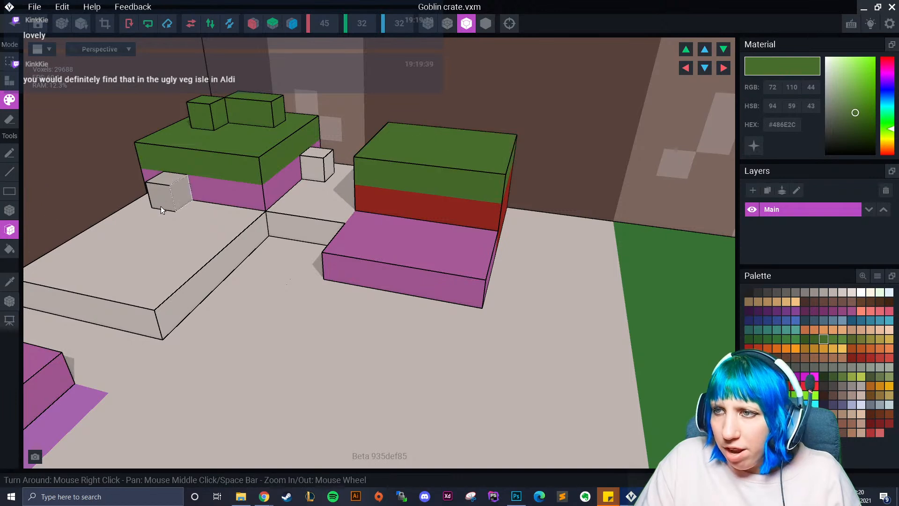
key("ctrl+z")
left_click(9, 210)
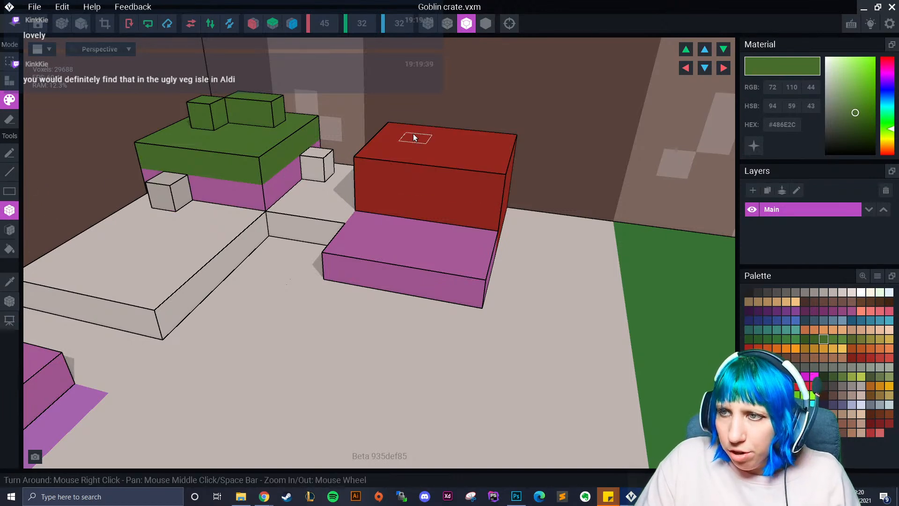
left_click(10, 80)
left_click(9, 229)
left_click(366, 162)
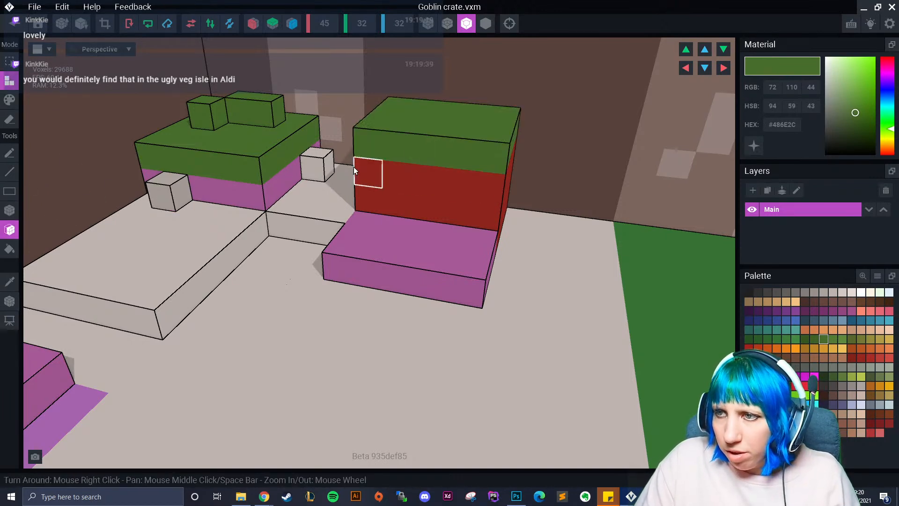
- Sample grey #ABA29E and attach a single voxel to the front and to each side of the red block
left_click(9, 281)
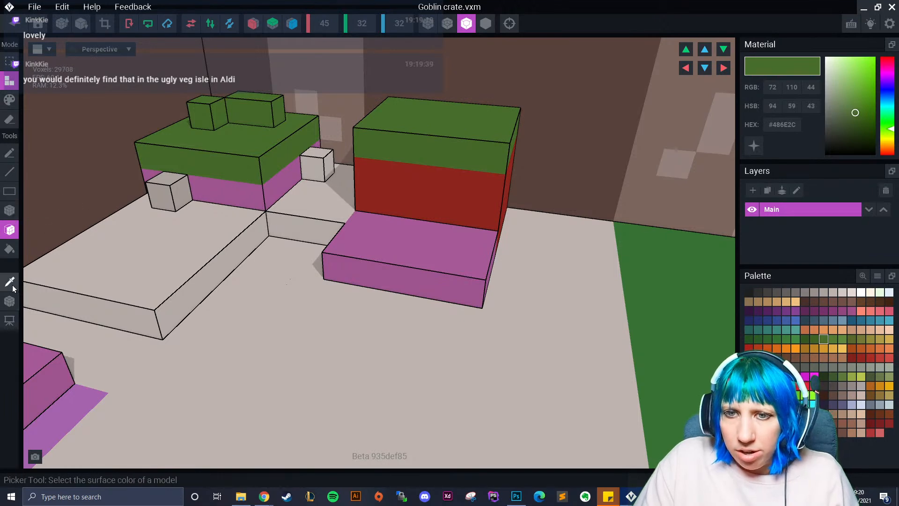
left_click(170, 194)
left_click(10, 211)
left_click(415, 168)
right_click_drag(477, 212, 400, 237)
left_click(527, 225)
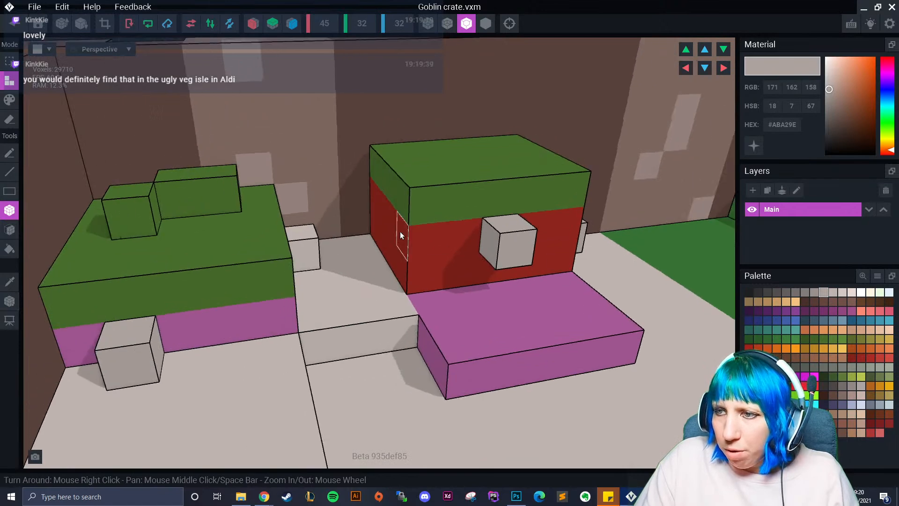
left_click(376, 212)
- Sample green #486E2C and try out two-voxel leaf arrangements on the red vegetable's green top, undoing the unwanted ones
left_click(10, 281)
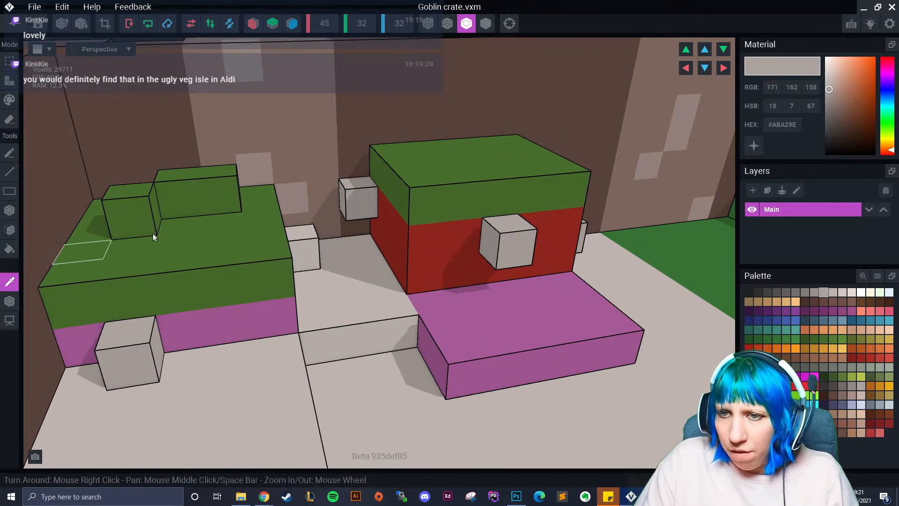
left_click(420, 186)
left_click(494, 162)
left_click(443, 147)
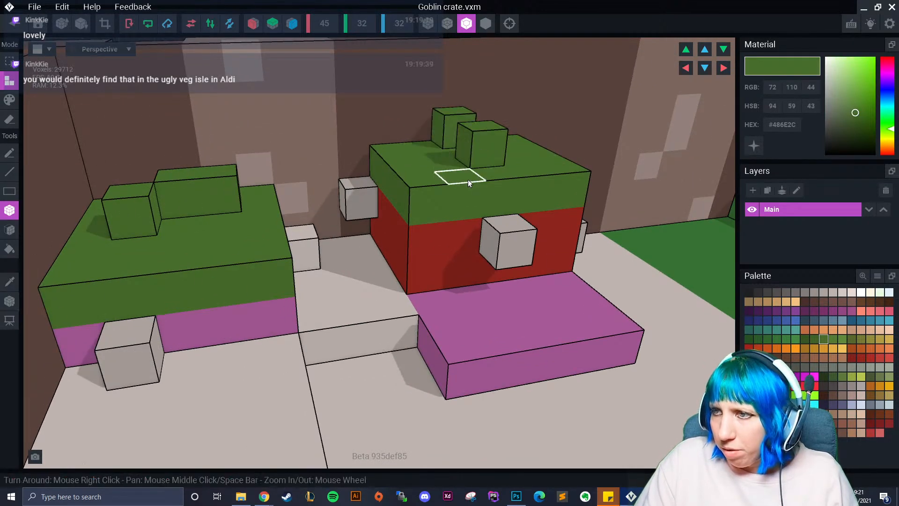
right_click_drag(468, 179, 454, 182)
left_click_drag(550, 161, 565, 167)
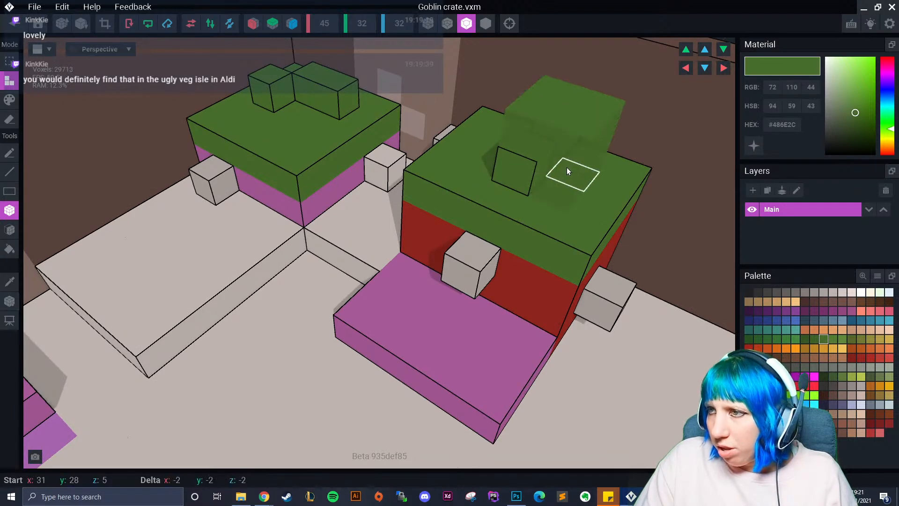
key("ctrl+z")
key("ctrl+z")
left_click(563, 177)
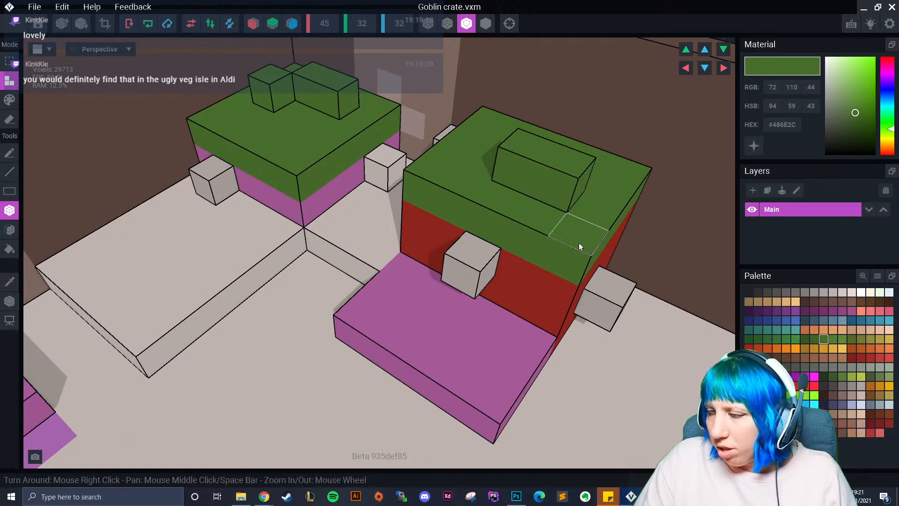
- Replace the trial leaves on the red vegetable with a two-voxel-long green bar nearer the wall
right_click_drag(580, 244, 582, 233)
scroll(582, 233, "down", 5)
mouse_move(540, 310)
right_mouse_down()
mouse_move(532, 303)
mouse_move(538, 307)
right_mouse_up()
left_click(539, 209)
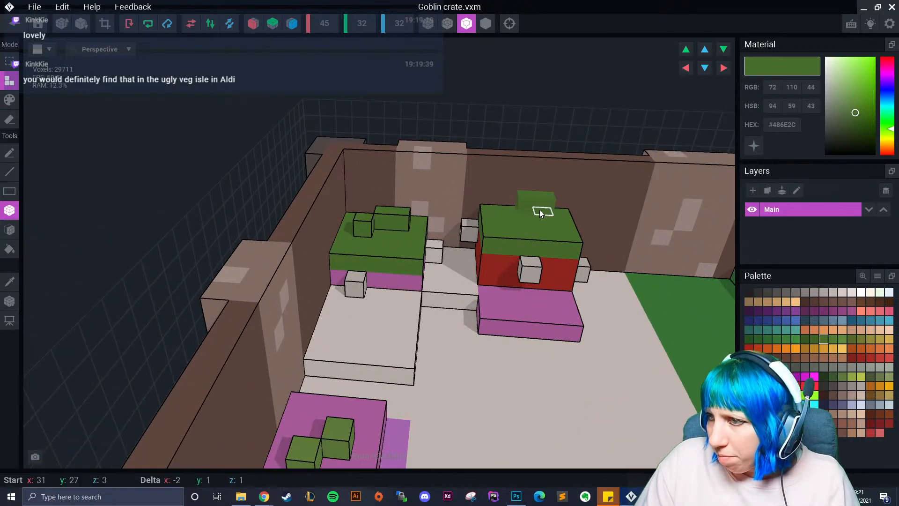
right_click_drag(546, 268, 529, 271)
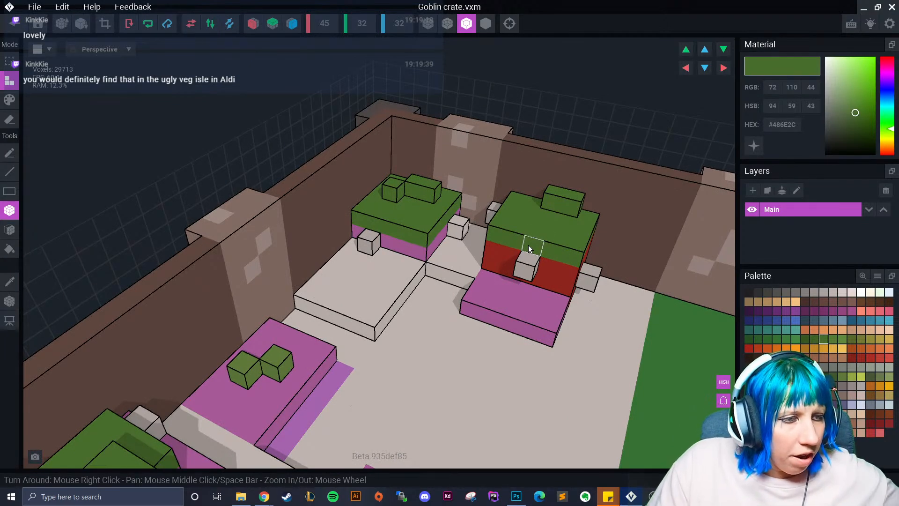
- Cover the exposed front of the purple base with a one-voxel-high #486E2C slab and add a green voxel beside the grey one
right_click_drag(528, 231, 546, 280)
scroll(546, 281, "up", 10)
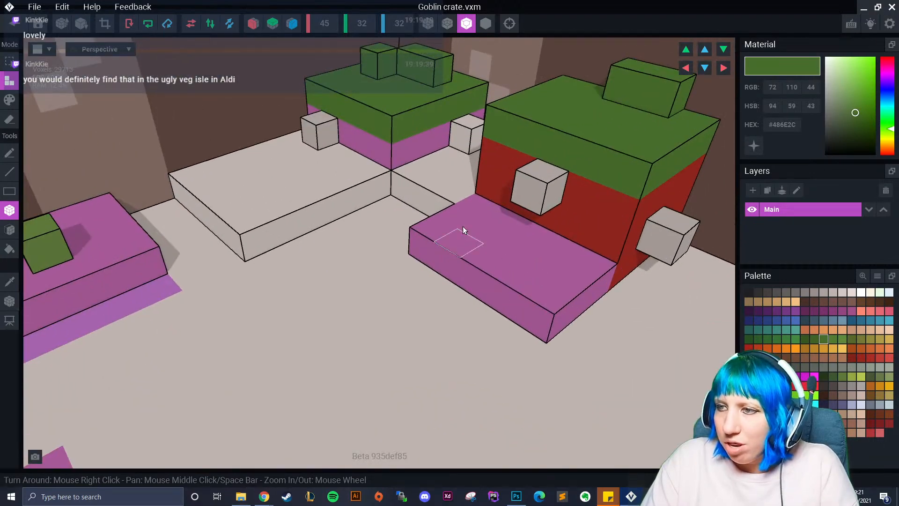
left_click_drag(482, 216, 538, 295)
right_click_drag(538, 295, 201, 295)
left_click(554, 237)
- Try adding single grey #ABA29E voxels on the empty pale slab and the floor beside it, and undo them
left_click(9, 282)
left_click(287, 156)
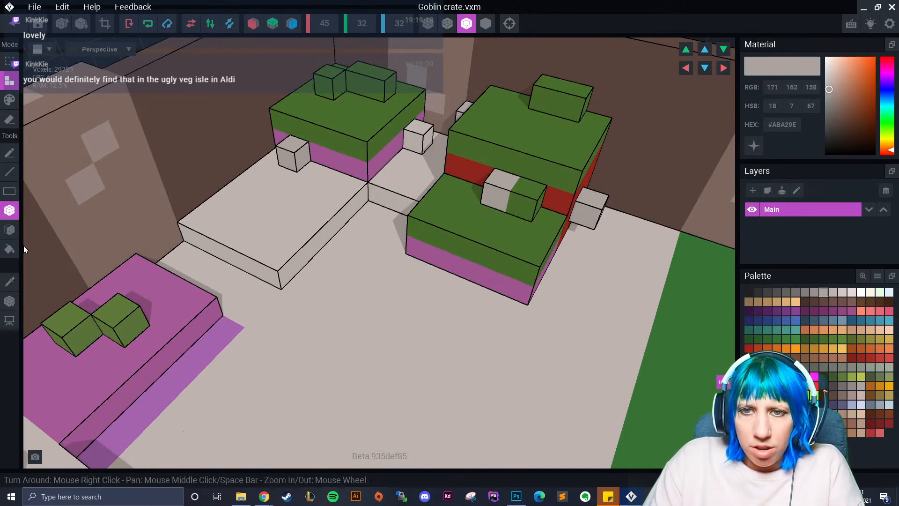
right_click_drag(157, 313, 351, 346)
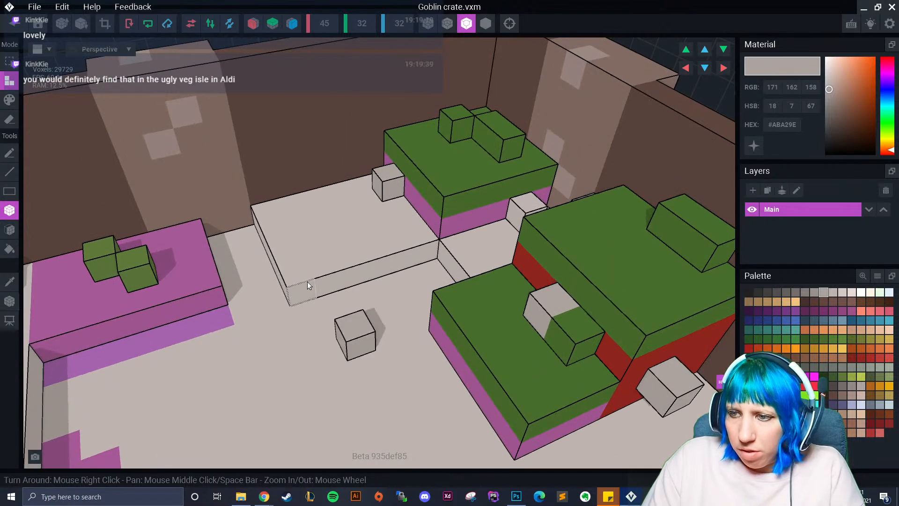
right_click_drag(334, 234, 366, 255)
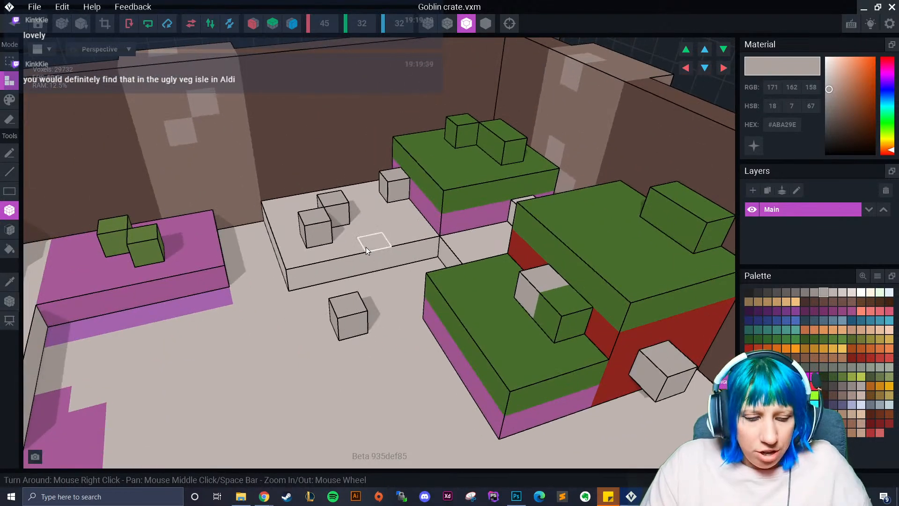
key("ctrl+z")
key("ctrl+z")
key("ctrl+z")
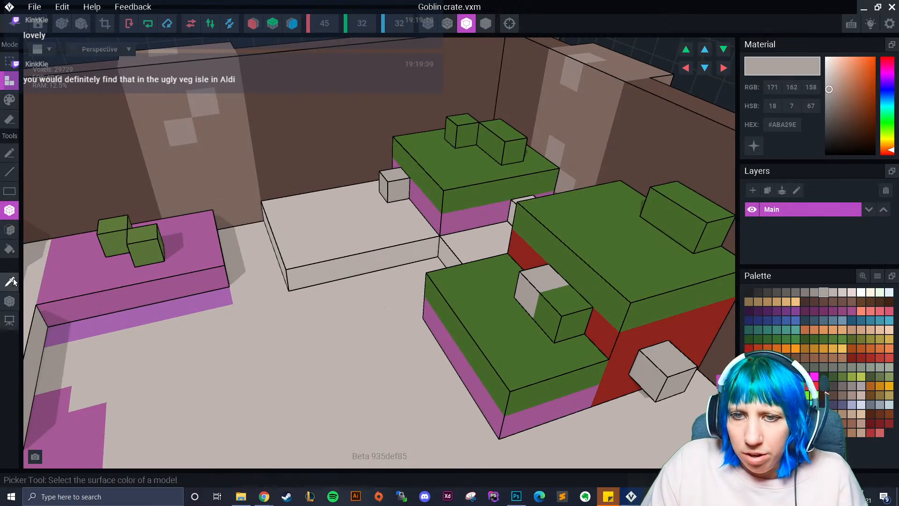
- Sample leaf green #5E793B and add two leaf voxels on the empty pale slab by the wall
left_click(9, 281)
left_click(144, 235)
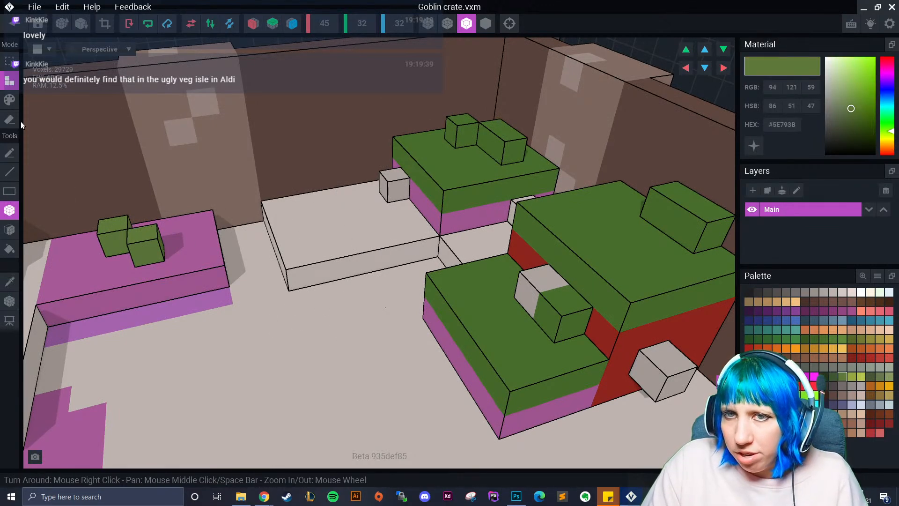
left_click(327, 221)
left_click(309, 248)
- Build a #5E793B slab with raised leaf voxels on the pale slab beside the tall turnip, and erase one surplus voxel
right_click_drag(311, 263, 393, 229)
left_click(287, 199)
left_click_drag(377, 177, 359, 136)
mouse_move(359, 136)
right_mouse_down()
mouse_move(405, 191)
mouse_move(20, 189)
right_mouse_up()
key("ctrl+z")
left_click(327, 177)
key("e")
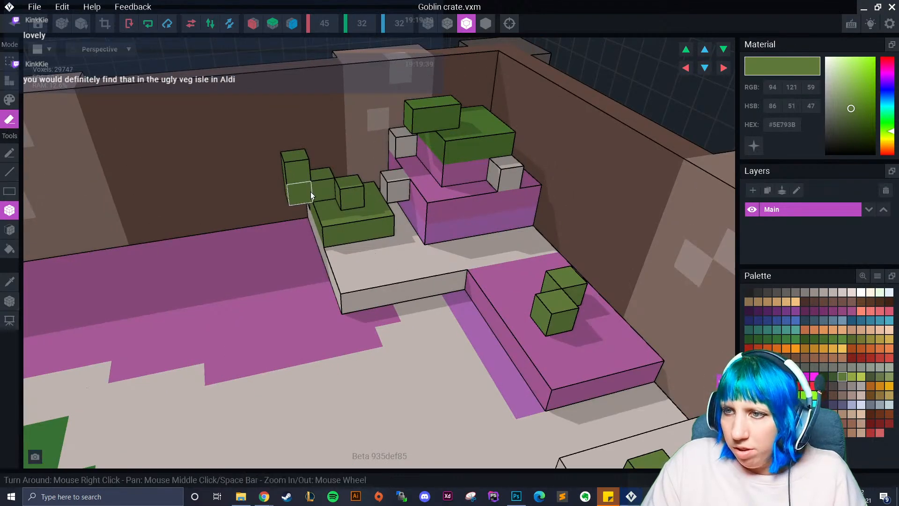
mouse_move(364, 271)
right_mouse_down()
mouse_move(359, 263)
mouse_move(397, 269)
mouse_move(411, 291)
mouse_move(391, 218)
right_mouse_up()
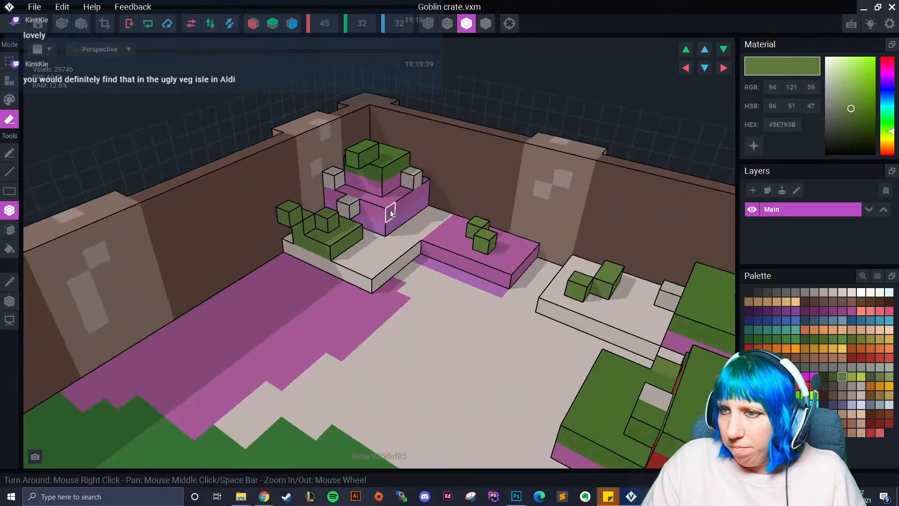
- Pick darker green #30662E and paint freehand leaf markings near the far corner of the large raised green slab
right_click_drag(382, 173, 379, 255)
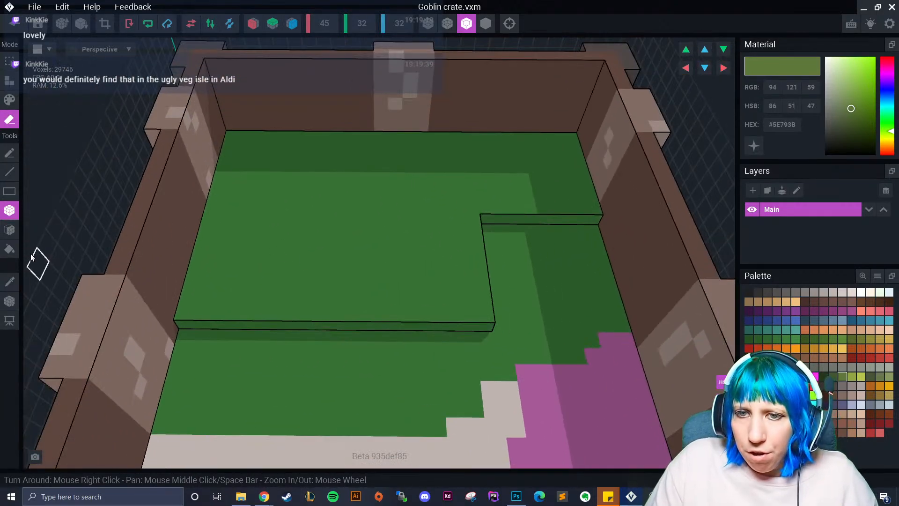
left_click(307, 260)
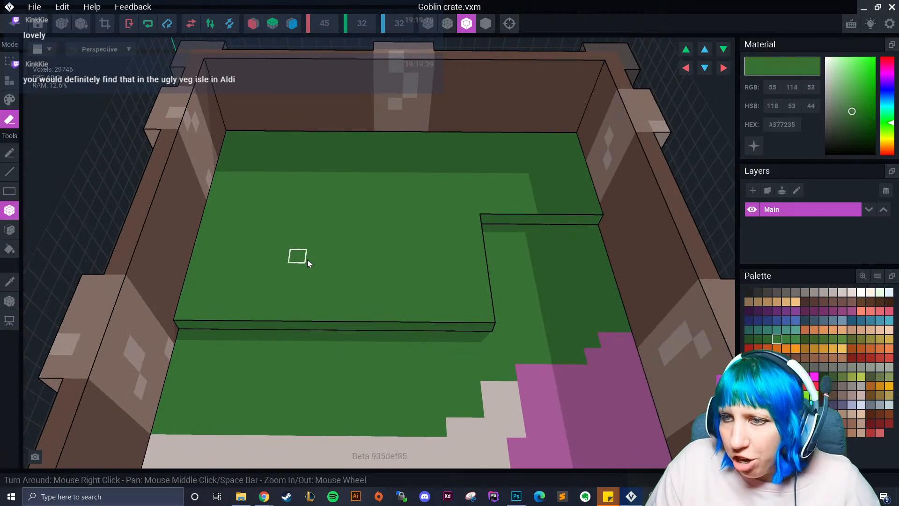
left_click(768, 338)
left_click(10, 152)
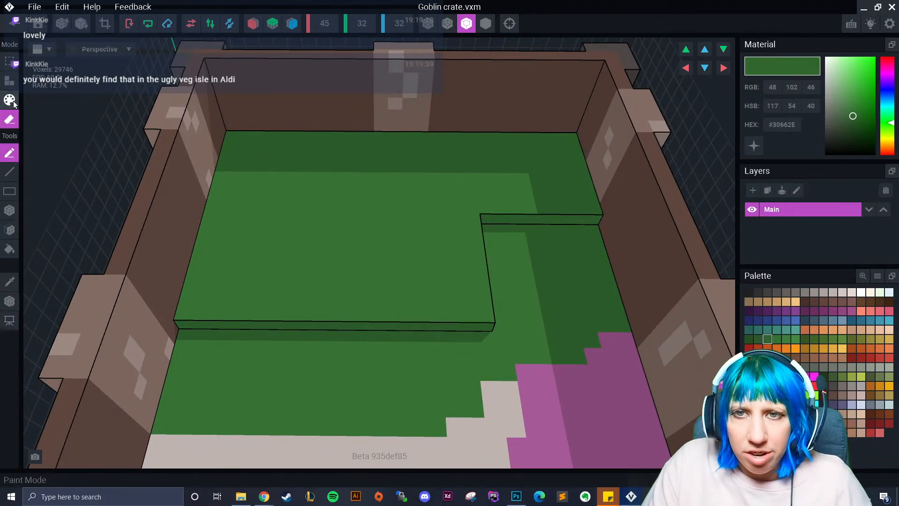
left_click(9, 99)
mouse_move(252, 204)
left_mouse_down()
mouse_move(254, 152)
mouse_move(261, 195)
mouse_move(289, 143)
mouse_move(313, 177)
mouse_move(237, 217)
left_mouse_up()
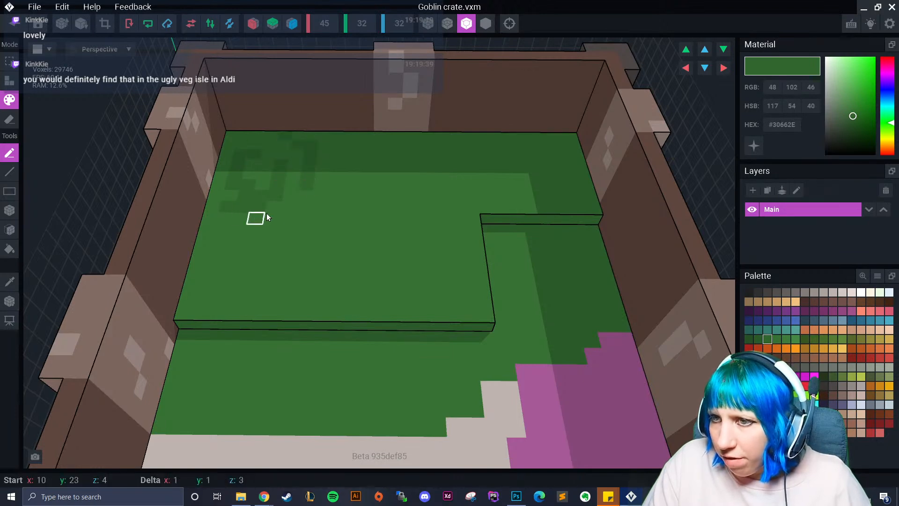
- Attach a freehand raised clump of #30662E leaf voxels in the empty corner of the large green slab, leaving gaps inside it
mouse_move(352, 210)
right_mouse_down()
mouse_move(335, 209)
mouse_move(355, 192)
right_mouse_up()
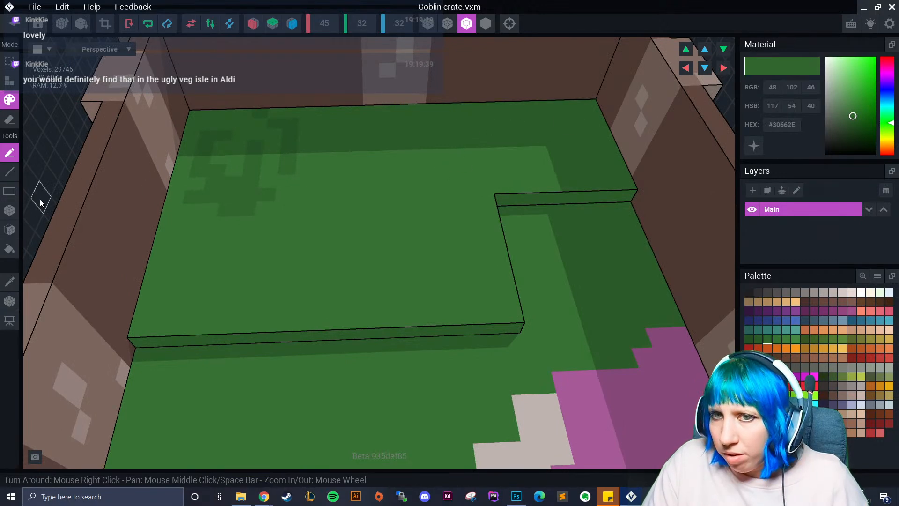
left_click(9, 80)
mouse_move(533, 107)
left_mouse_down()
mouse_move(591, 117)
mouse_move(576, 139)
left_mouse_up()
left_click_drag(532, 114, 578, 116)
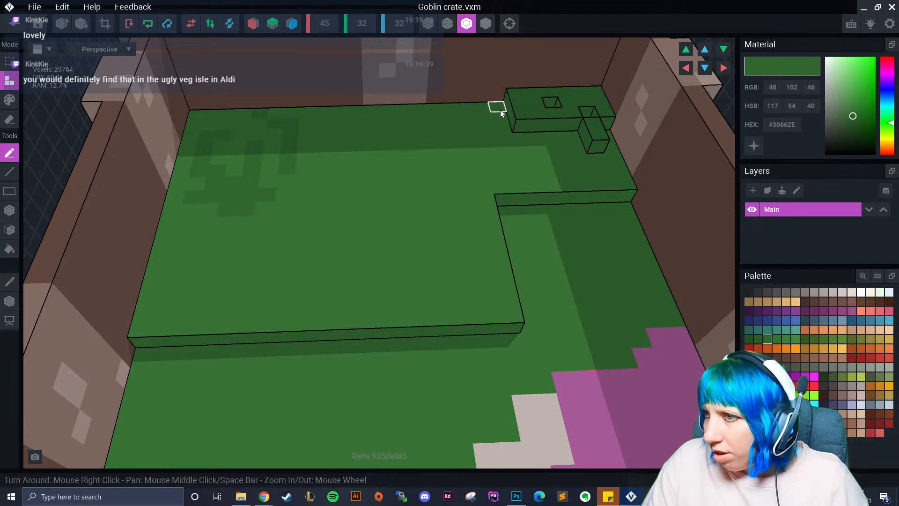
left_click_drag(500, 110, 504, 154)
mouse_move(592, 172)
left_mouse_down()
mouse_move(618, 143)
mouse_move(615, 131)
left_mouse_up()
middle_click_drag(581, 159, 355, 252)
scroll(456, 243, "up", 4)
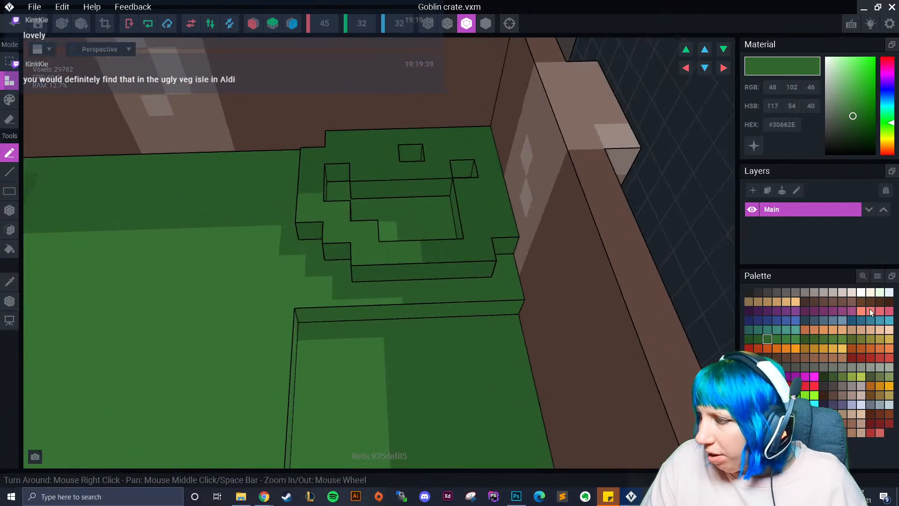
- Fill the gaps and central hollow of the new leaf clump with darker green #375621 voxels
left_click(807, 343)
left_click(348, 183)
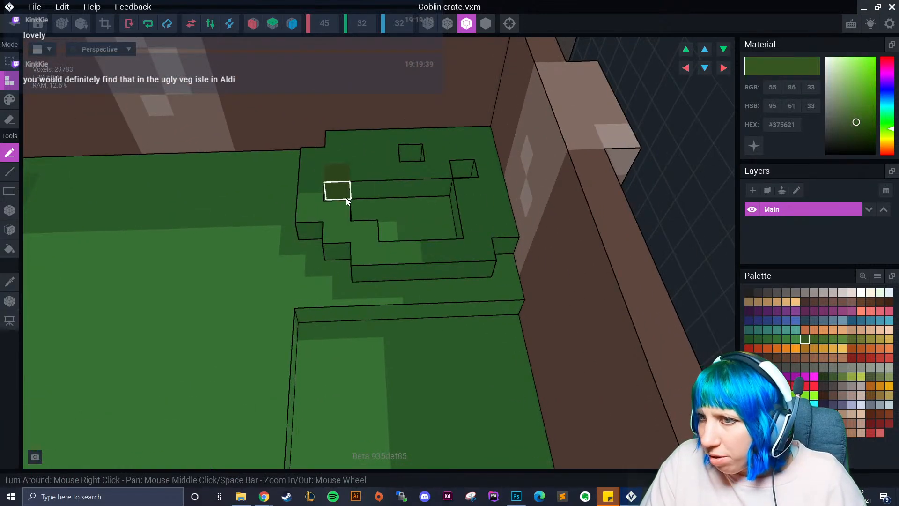
left_click(10, 230)
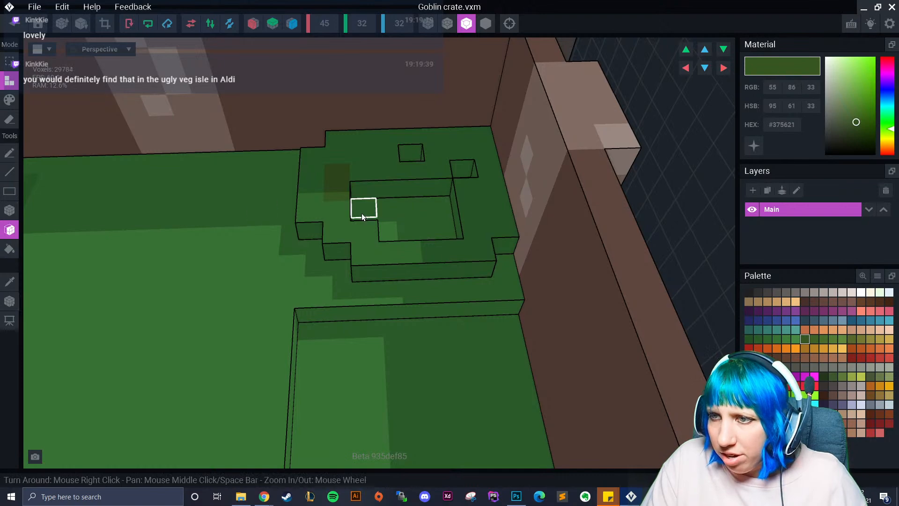
left_click(411, 213)
left_click(411, 152)
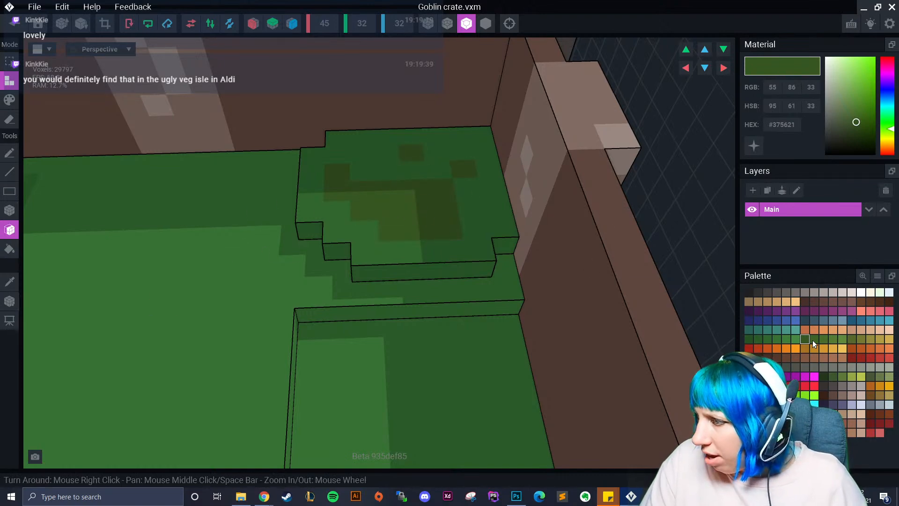
- Paint scattered yellow #948C3D spots on top of the dark-patched leaf clump
left_click(823, 376)
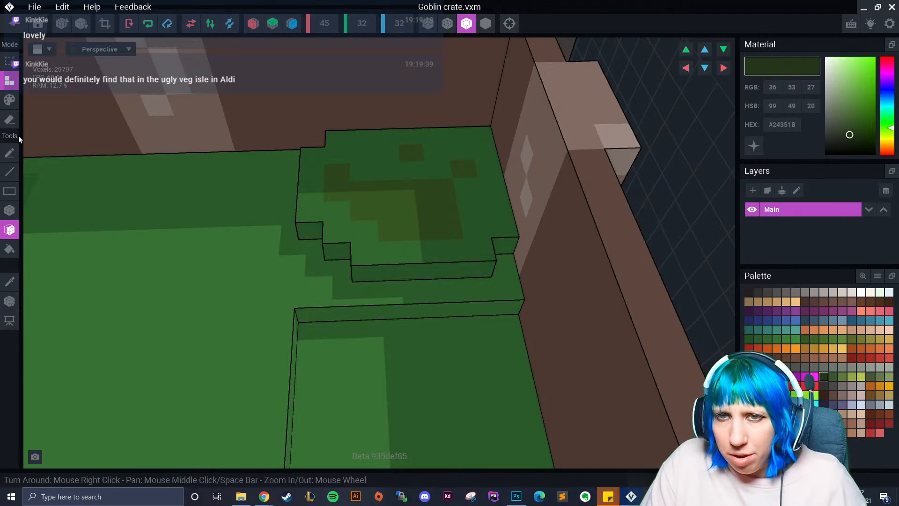
left_click(871, 339)
key("b")
mouse_move(412, 155)
left_mouse_down()
mouse_move(440, 180)
mouse_move(430, 188)
left_mouse_up()
key("ctrl+z")
left_click(9, 101)
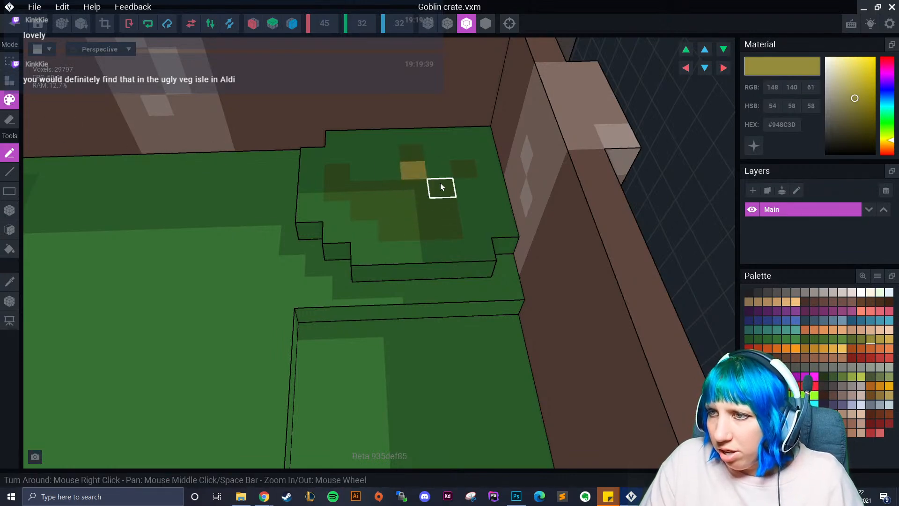
right_click_drag(468, 286, 403, 218)
left_click(386, 230)
scroll(375, 297, "down", 3)
right_click_drag(375, 275, 300, 314)
scroll(379, 298, "up", 2)
right_click_drag(246, 232, 339, 272)
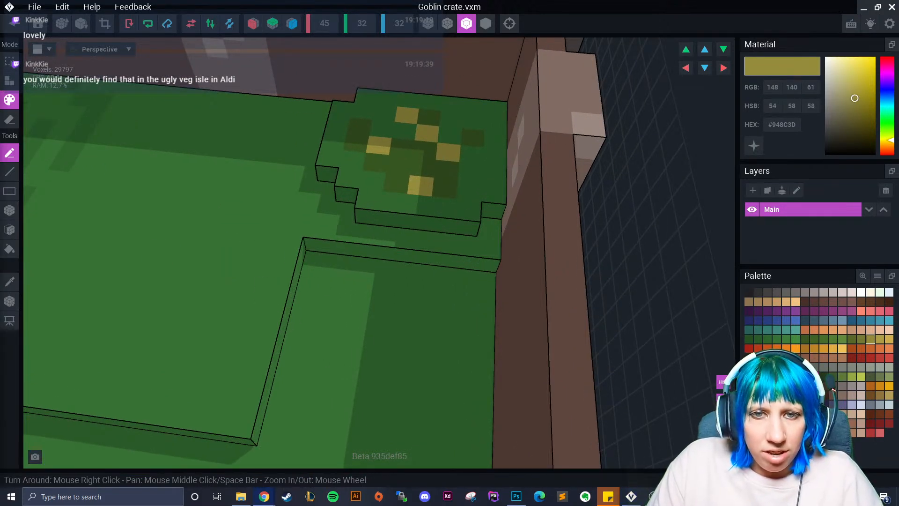
right_click_drag(203, 279, 264, 289)
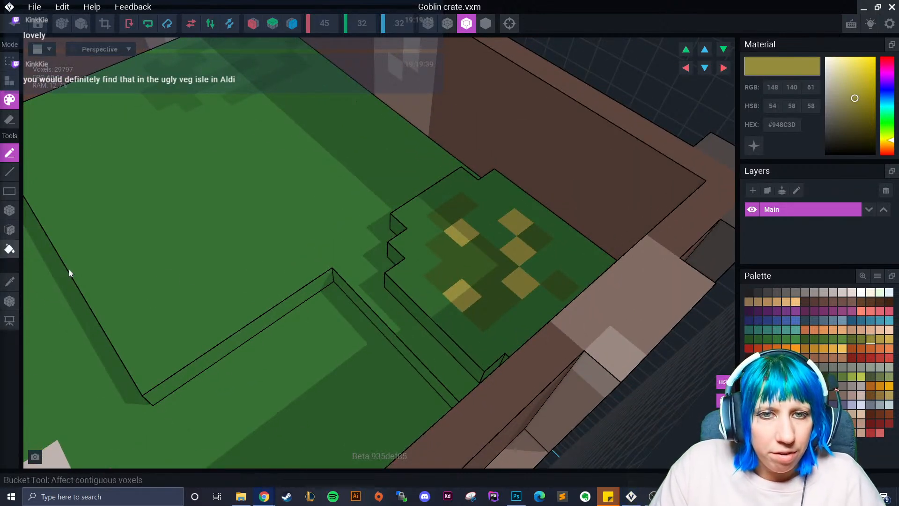
right_click_drag(255, 266, 271, 261)
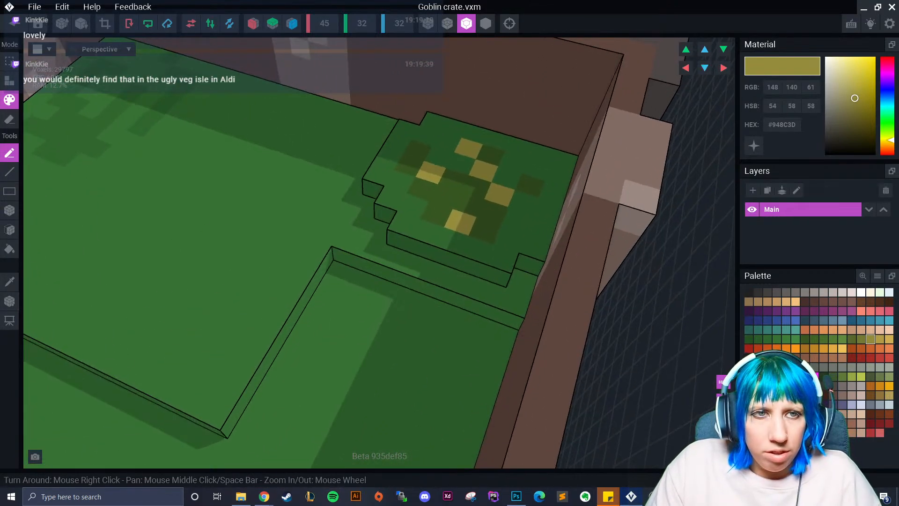
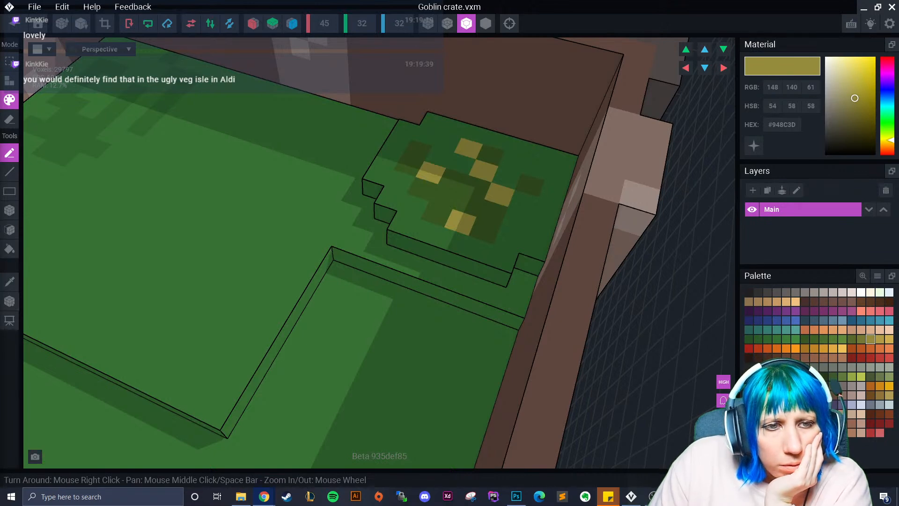
- Try painting pale #E6FBE2 voxels on the spotted leaf clump and the lower green slab's edge, and undo them
right_click_drag(391, 259, 418, 261)
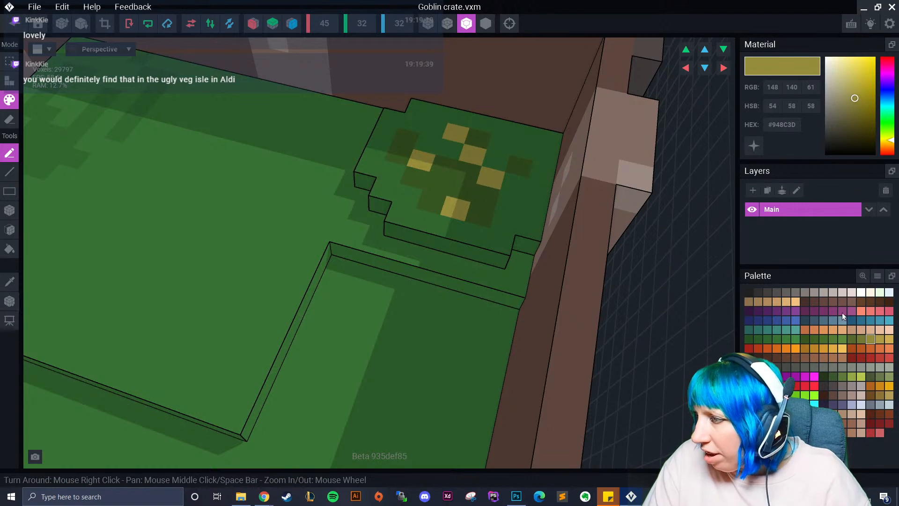
left_click(879, 293)
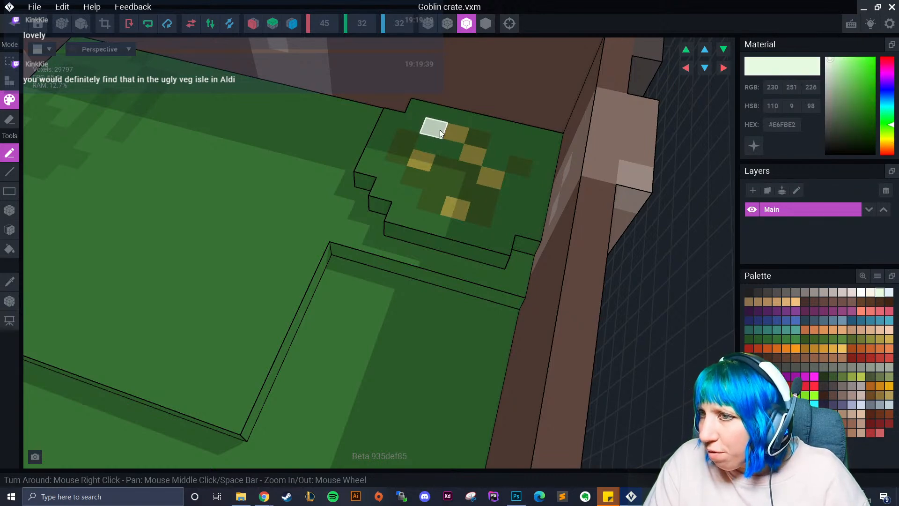
right_click_drag(500, 187, 503, 157)
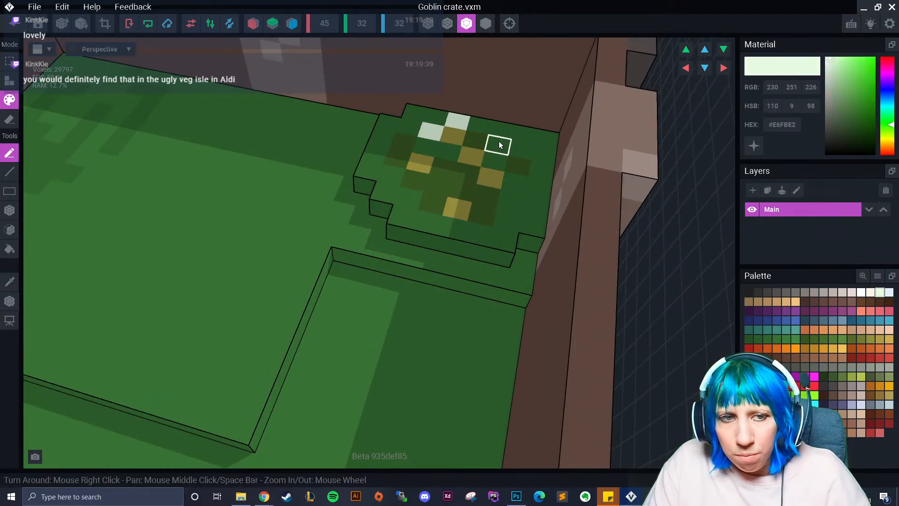
key("ctrl+z")
right_click_drag(453, 281, 237, 239)
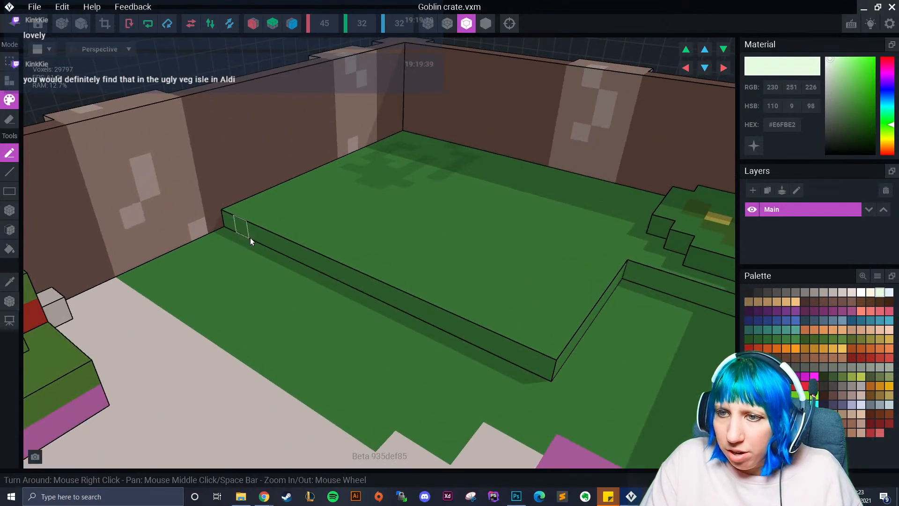
left_click_drag(136, 282, 159, 262)
right_click_drag(158, 262, 219, 292)
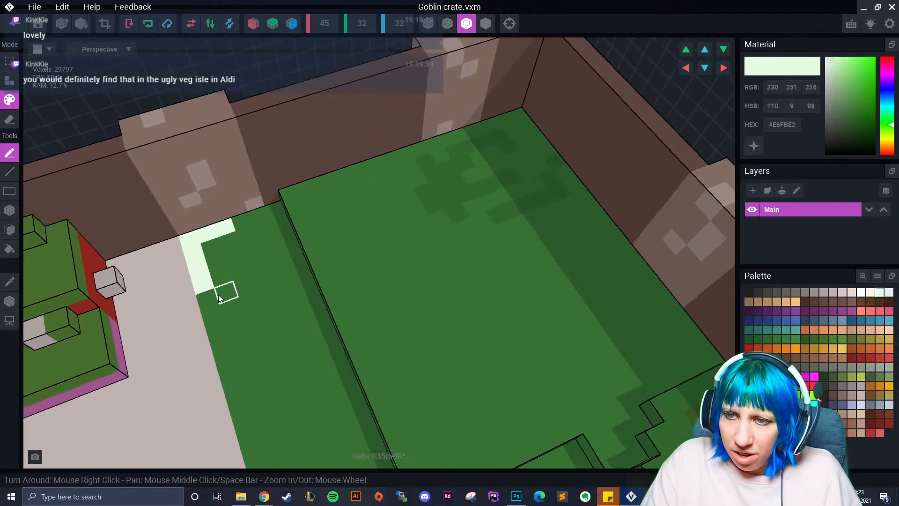
key("ctrl+z")
key("ctrl+z")
- Paint a yellow #948C3D corner strip behind the far leaf markings and add one more yellow spot to the leaf clump
mouse_move(525, 116)
left_mouse_down()
mouse_move(544, 146)
mouse_move(488, 128)
left_mouse_up()
middle_click_drag(633, 396, 450, 266)
right_click_drag(450, 265, 511, 280)
left_click(512, 296)
right_click_drag(378, 309, 372, 291)
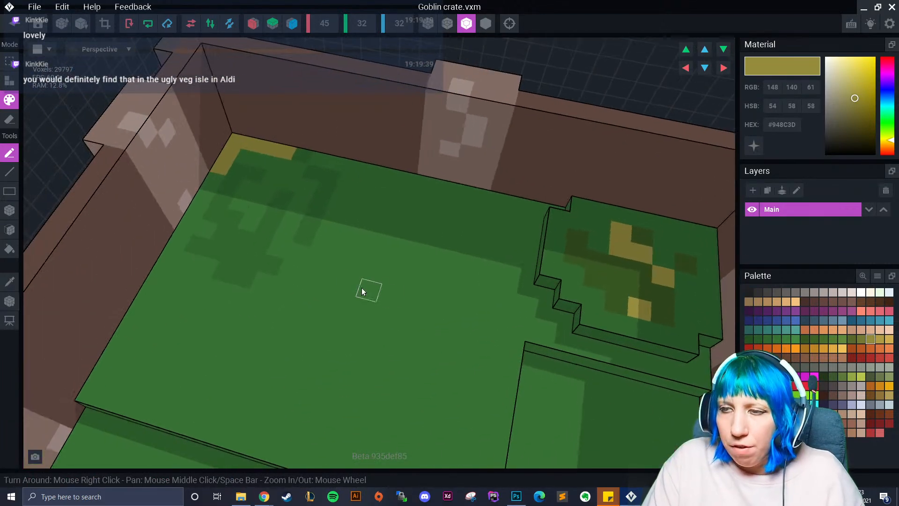
- Sample #30662E and extrude the far-corner leaf markings one voxel above the green slab
left_click(11, 282)
left_click(230, 253)
left_click(10, 230)
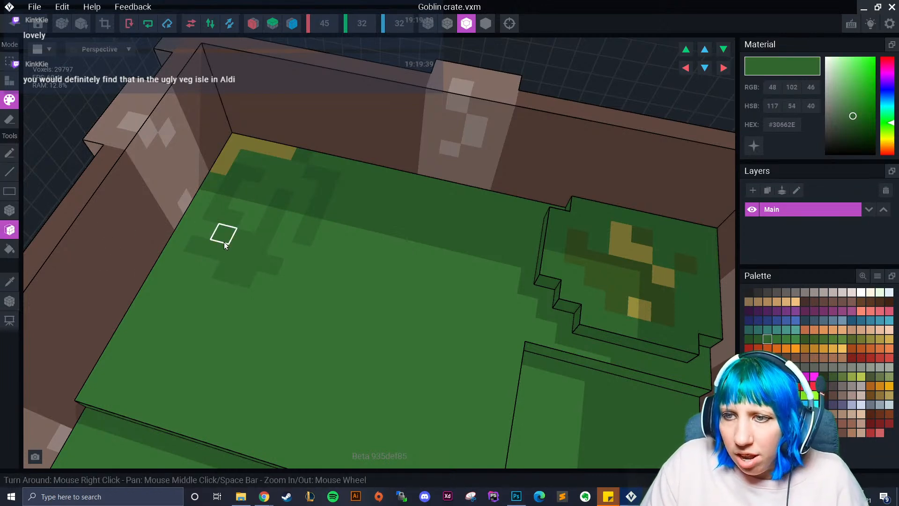
left_click(9, 80)
left_click(242, 252)
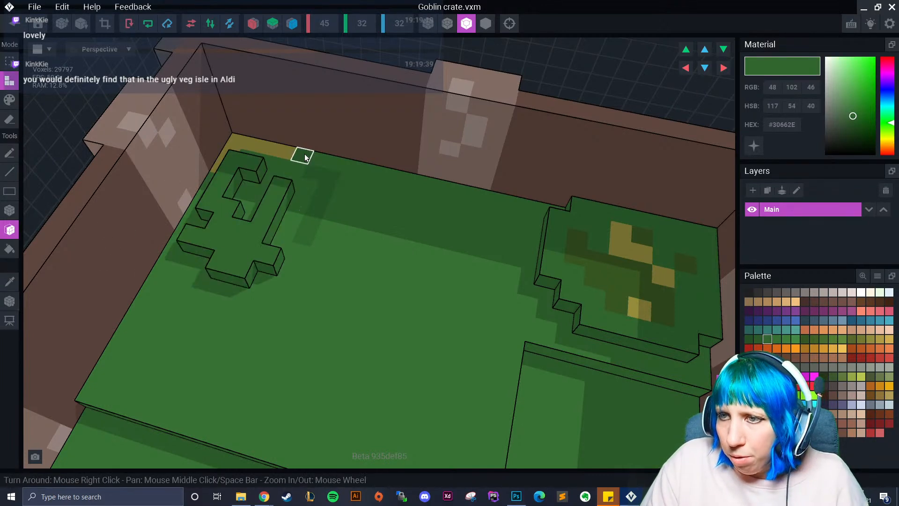
right_click_drag(275, 268, 271, 223)
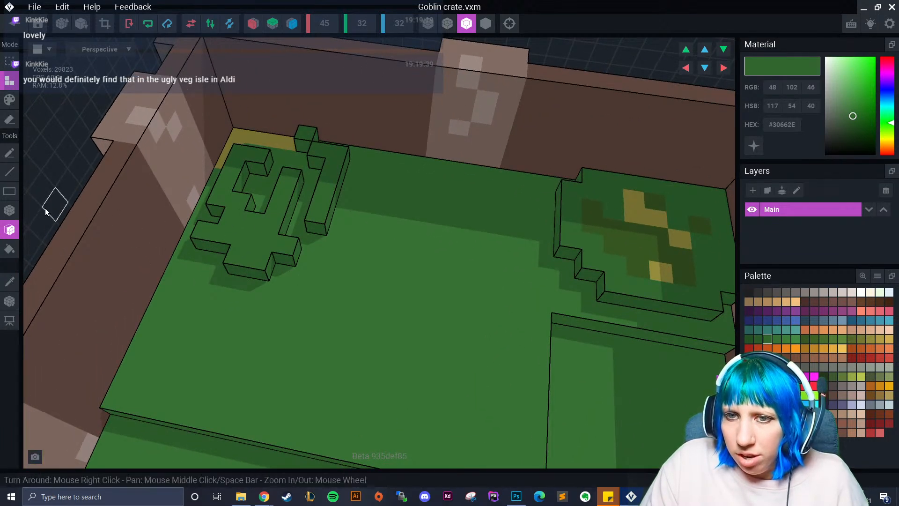
- Attach #30662E boxes along the wall side of the raised leaf markings to begin a higher leaf rim
left_click(10, 211)
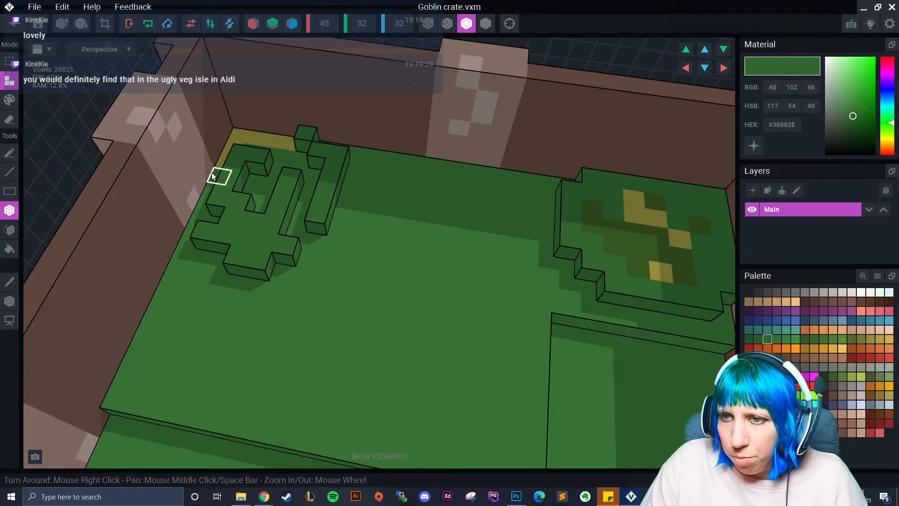
left_click_drag(213, 176, 201, 187)
mouse_move(183, 220)
left_mouse_down()
mouse_move(204, 178)
mouse_move(185, 226)
mouse_move(195, 233)
left_mouse_up()
left_click(208, 237)
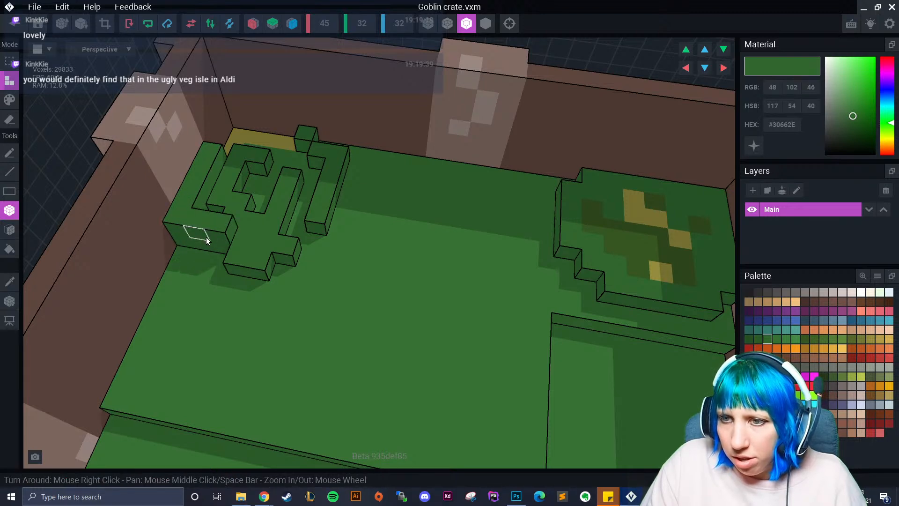
left_click(215, 242)
left_click(213, 256)
- Extend the higher #30662E rim around the side of the leaf markings facing the open green slab
right_click_drag(213, 257, 227, 313)
left_click(206, 273)
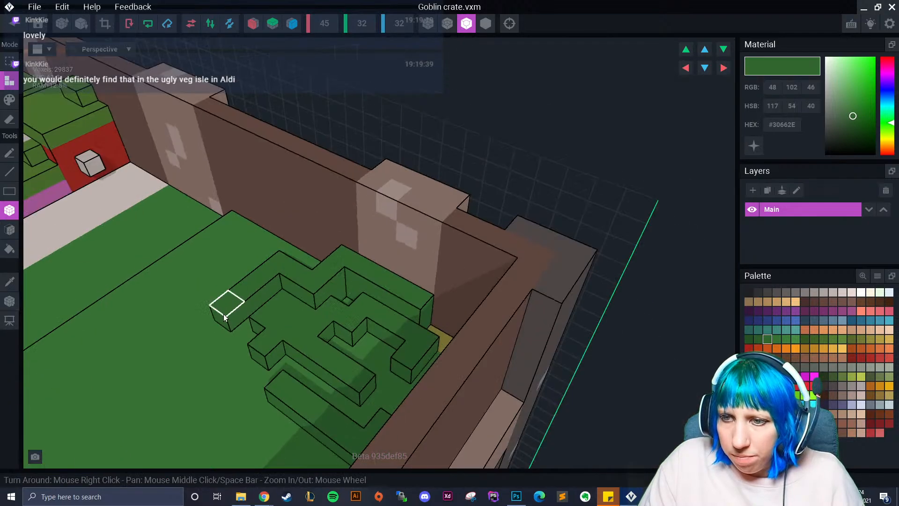
left_click(239, 331)
left_click(246, 349)
left_click(256, 358)
right_click_drag(257, 358, 339, 357)
left_click(260, 368)
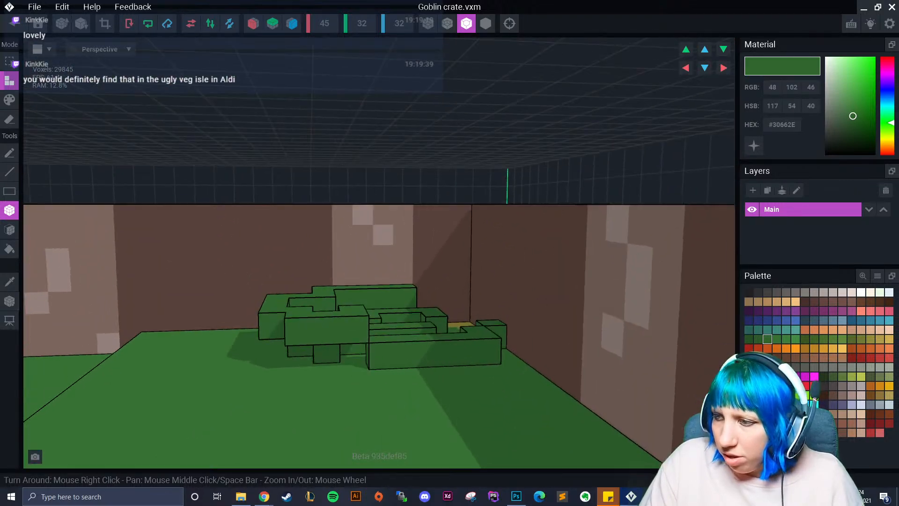
- Fill the recesses inside the far-corner leaf rim with dark green #255023 box voxels
left_click(752, 339)
right_click_drag(366, 383, 406, 392)
right_click_drag(539, 358, 488, 356)
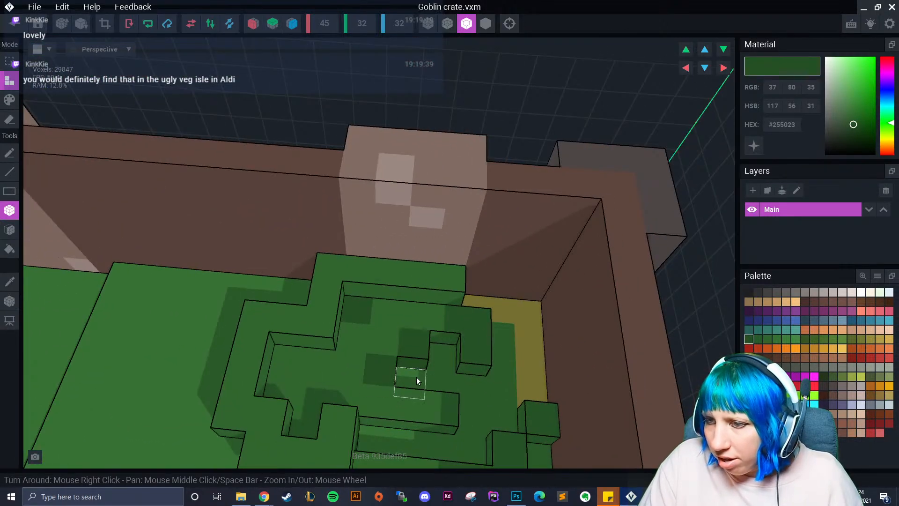
left_click_drag(439, 355, 453, 394)
right_click_drag(456, 398, 386, 353)
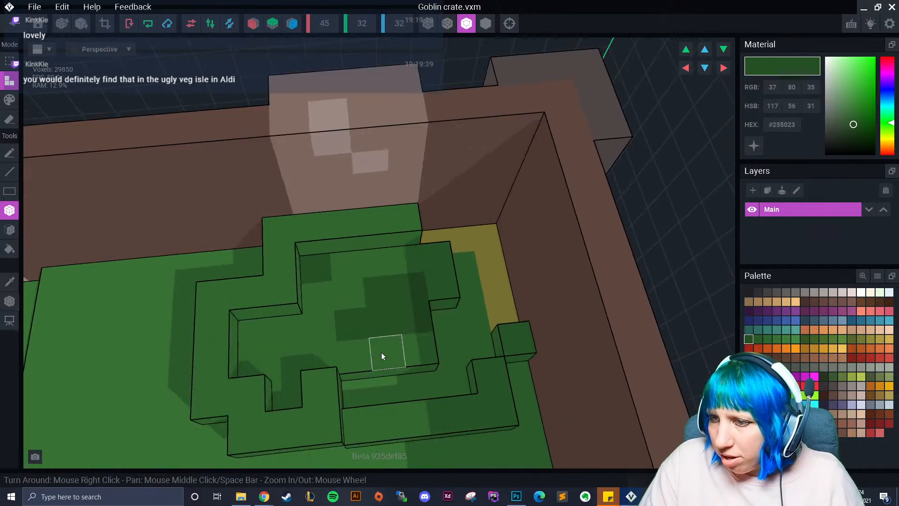
left_click(451, 356)
left_click(450, 339)
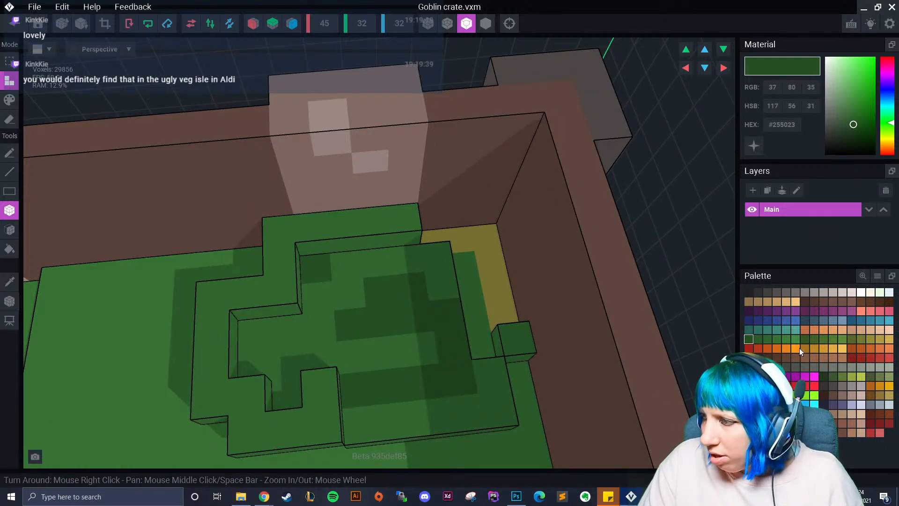
- Sample yellow #948C3D and extrude the yellow corner strip up by one voxel
left_click(10, 281)
left_click(473, 246)
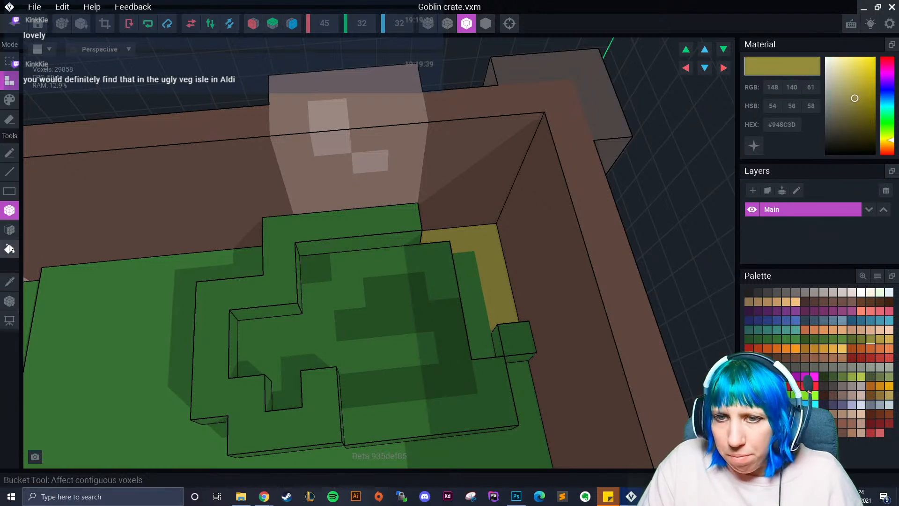
left_click(9, 172)
left_click(9, 229)
left_click(489, 291)
right_click_drag(477, 300, 502, 263)
- Sample #30662E and attach more raised voxels around the leaf rim beside the yellow strip and along its open edge
left_click(10, 281)
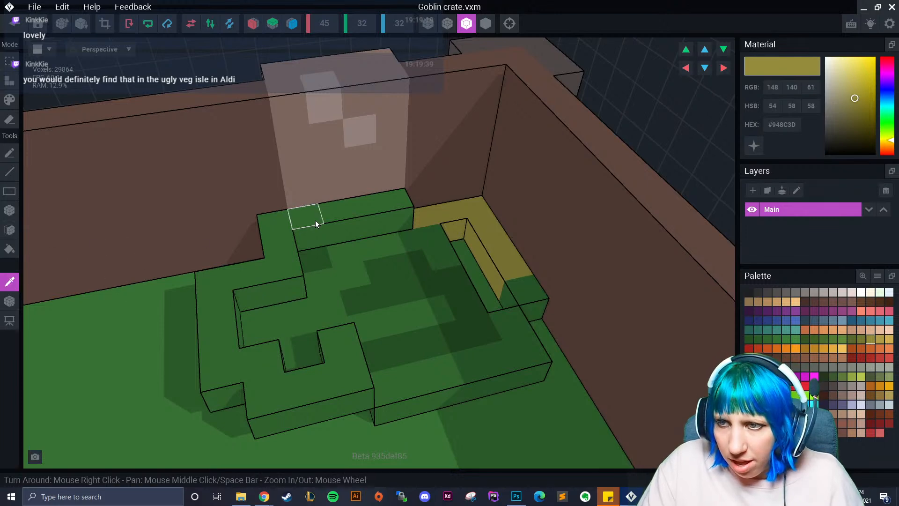
left_click(314, 221)
left_click(9, 152)
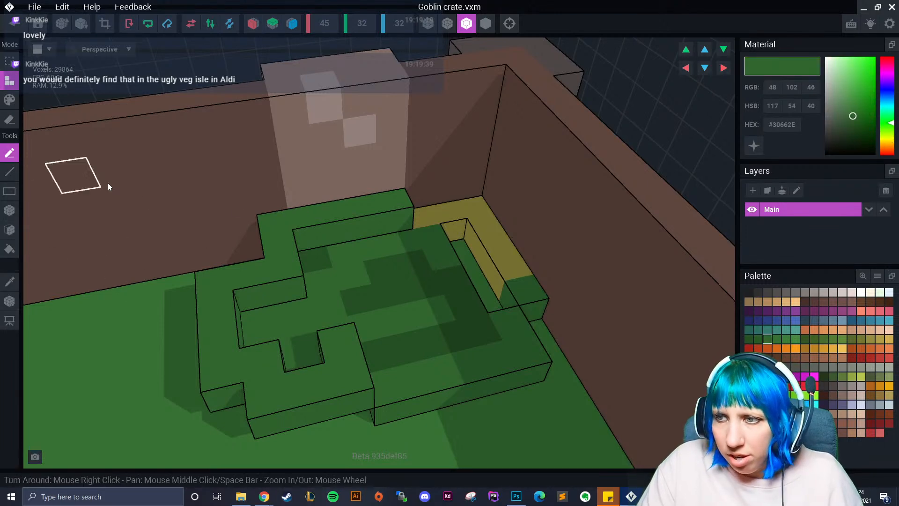
left_click(416, 251)
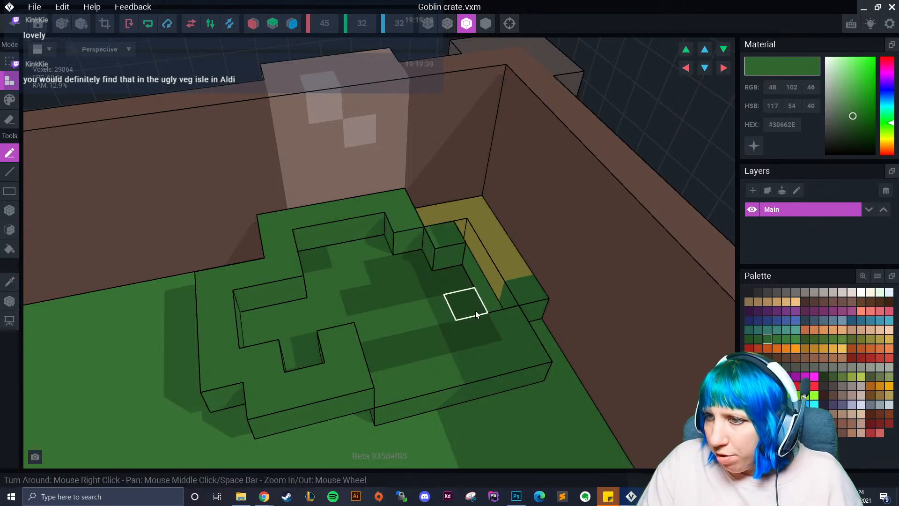
left_click(524, 349)
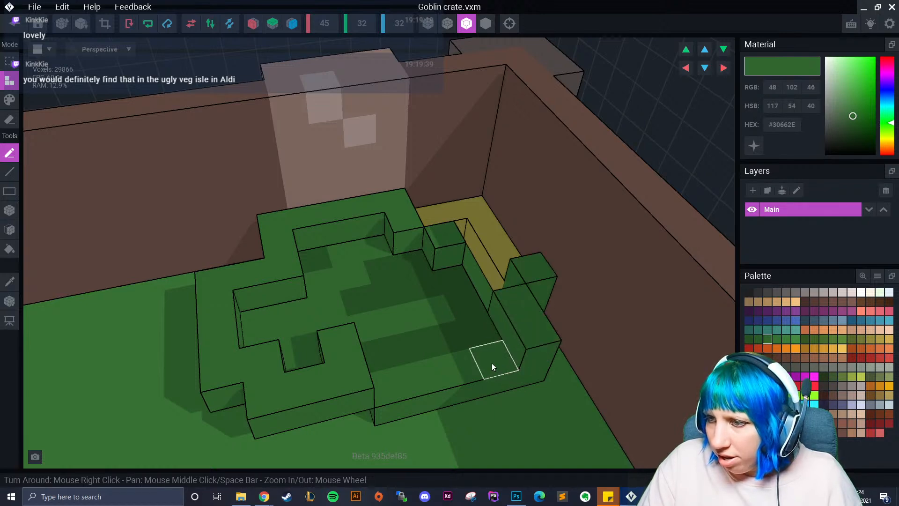
left_click_drag(471, 358, 392, 380)
right_click_drag(429, 372, 430, 372)
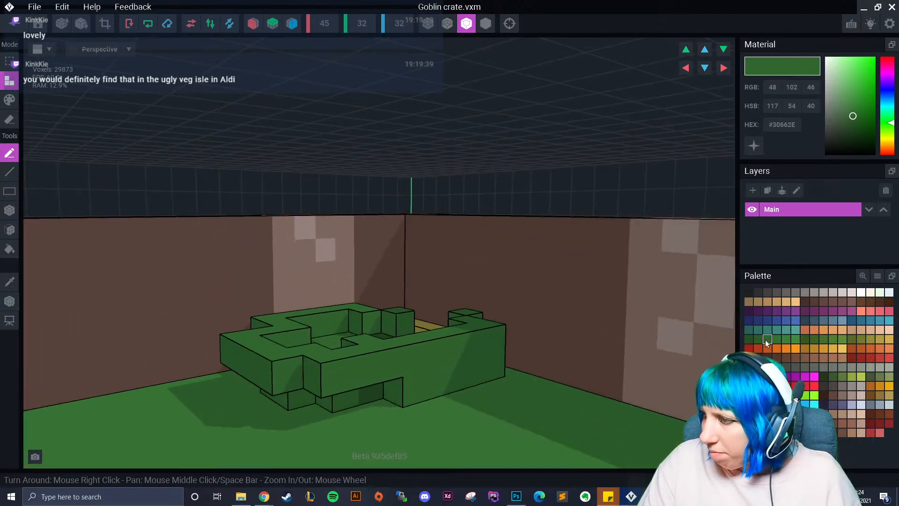
- Attach #375621 olive green voxels under the far-corner leaf rim along its open sides and at the end beside the crate wall
left_click(806, 341)
left_click_drag(396, 400, 351, 406)
left_click(325, 410)
left_click(335, 412)
right_click_drag(283, 416, 283, 417)
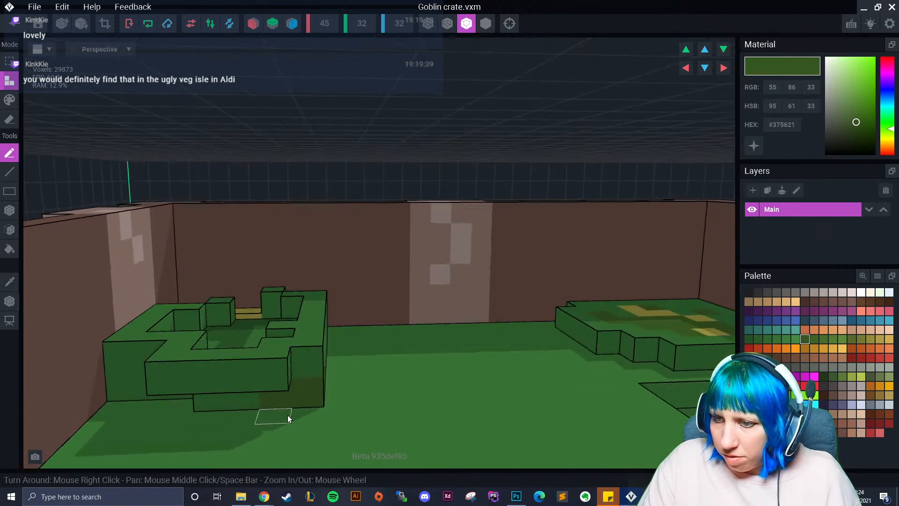
left_click_drag(184, 399, 135, 398)
right_click_drag(160, 406, 160, 405)
left_click_drag(136, 383, 99, 381)
right_click_drag(158, 404, 158, 403)
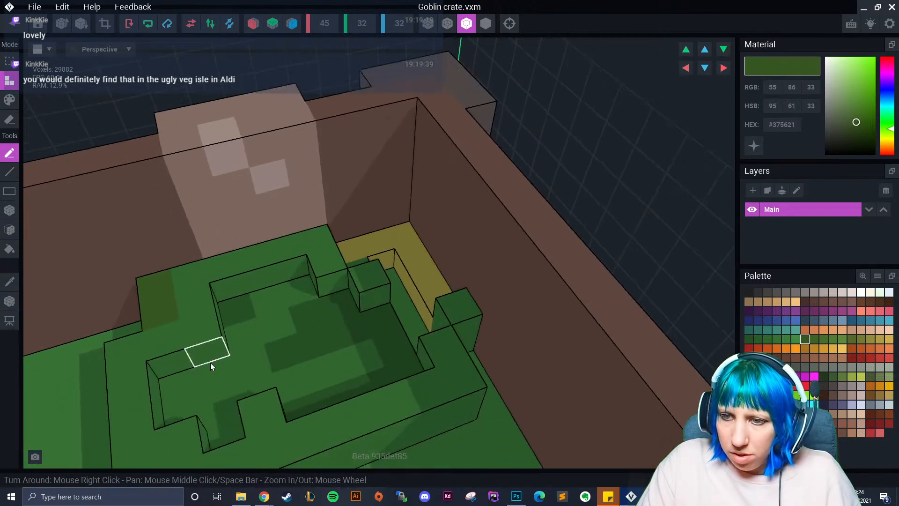
- Attach more #375621 voxels in the notches and inner recess of the far-corner leaf rim
left_click(214, 417)
left_click_drag(208, 424, 169, 376)
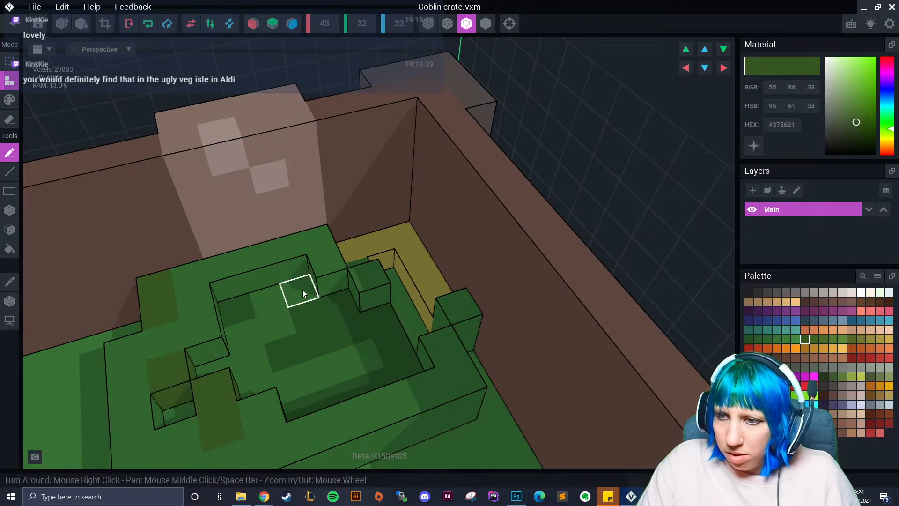
right_click_drag(375, 387, 353, 377)
right_click_drag(381, 341, 436, 308)
scroll(436, 309, "up", 2)
- Box-paint one-voxel #30662E shading strips on the green slab along the base of the far-corner leaf
left_click(10, 281)
left_click(351, 411)
left_click(767, 339)
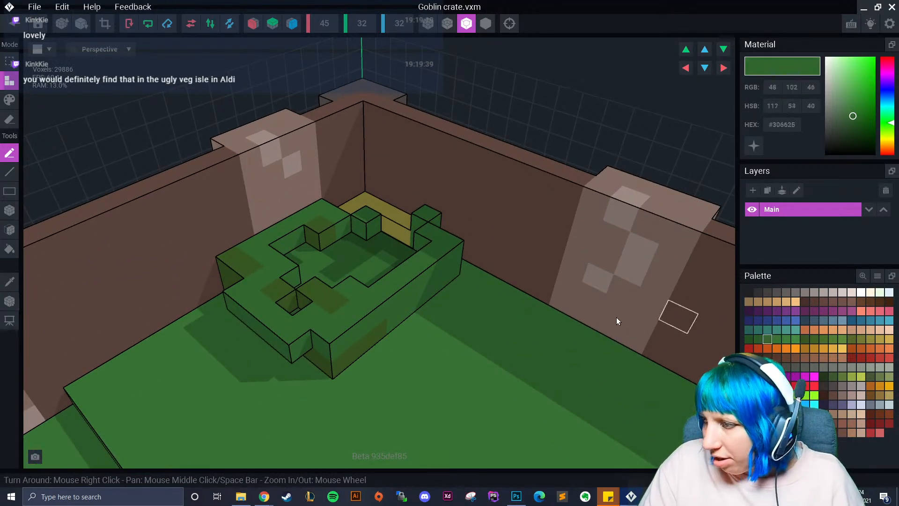
left_click(9, 100)
left_click(10, 211)
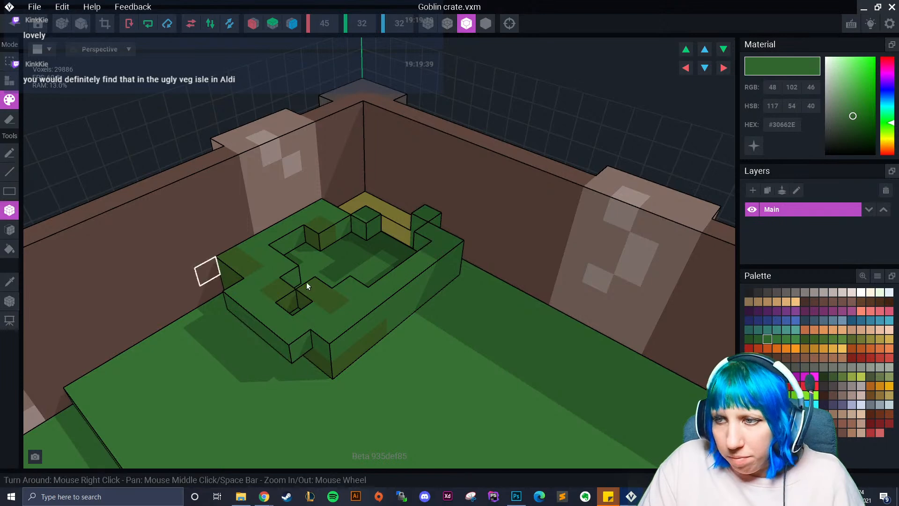
left_click_drag(462, 277, 436, 303)
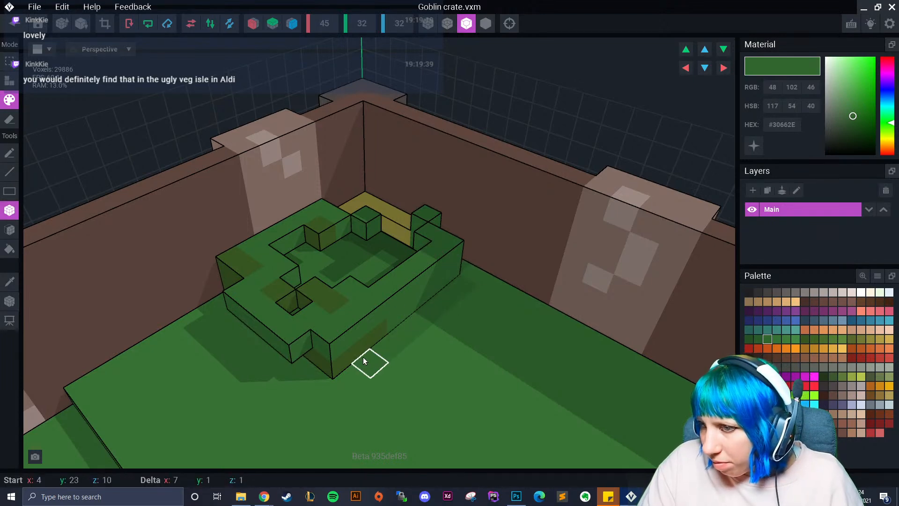
right_click_drag(351, 369, 346, 391)
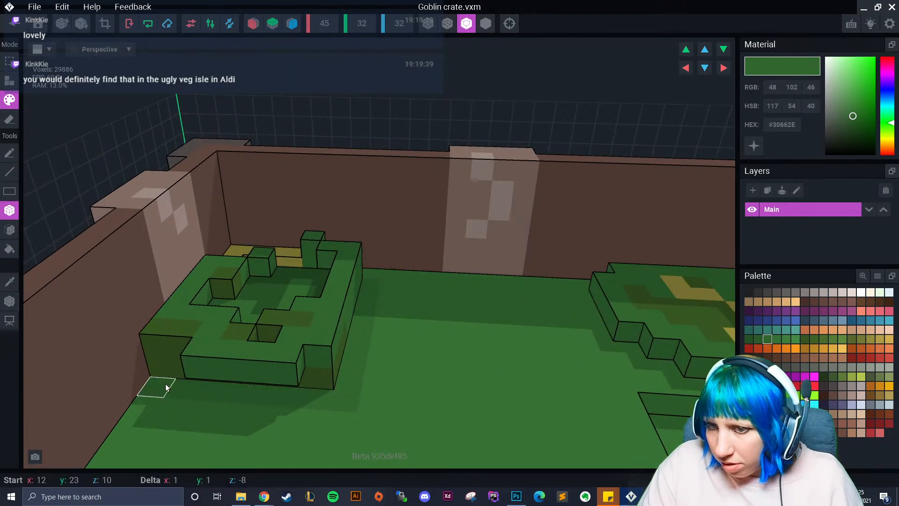
right_click_drag(269, 393, 315, 402)
right_click_drag(490, 278, 482, 261)
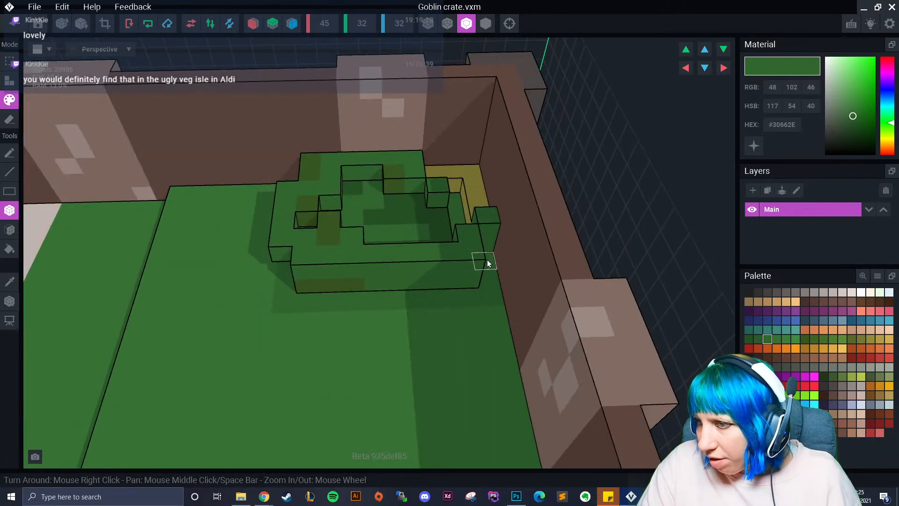
right_click_drag(353, 339, 375, 339)
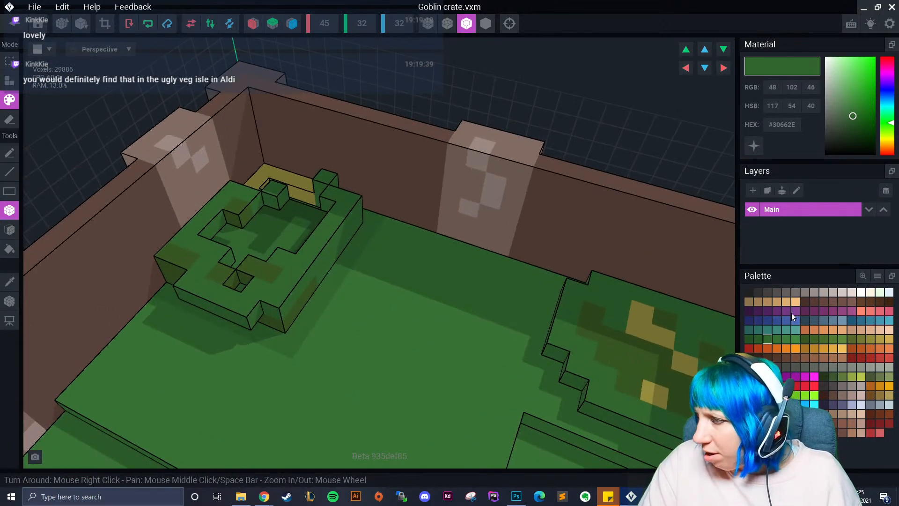
- Paint darker #2B5B29 shading strips around the base of the leaf with the yellow markings
left_click(758, 339)
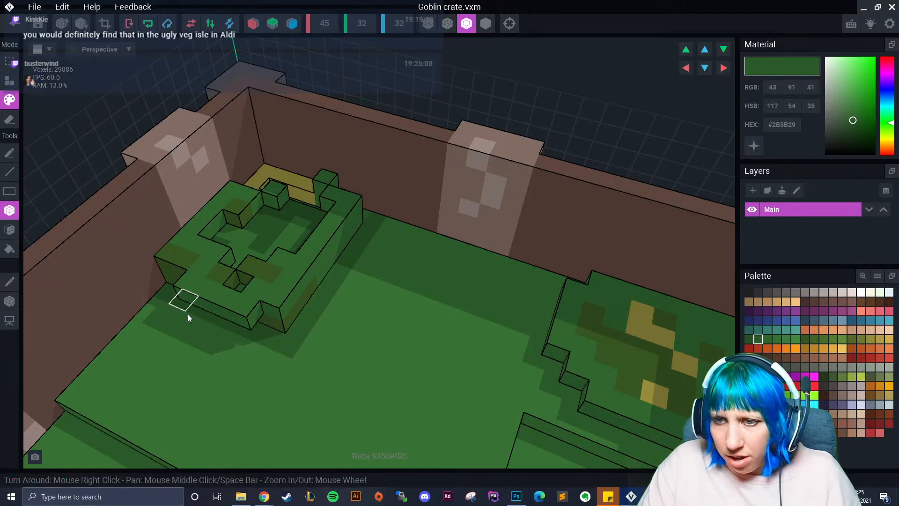
right_click_drag(336, 336, 370, 196)
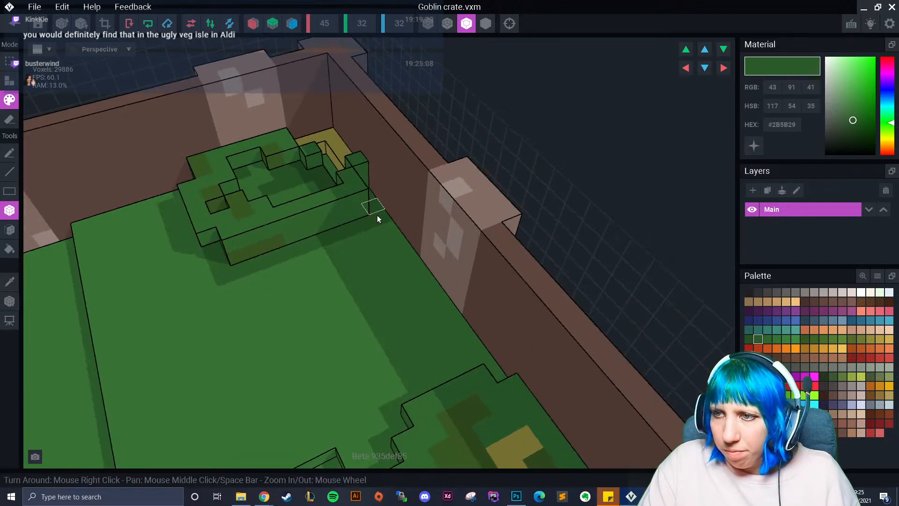
right_click_drag(281, 305, 342, 262)
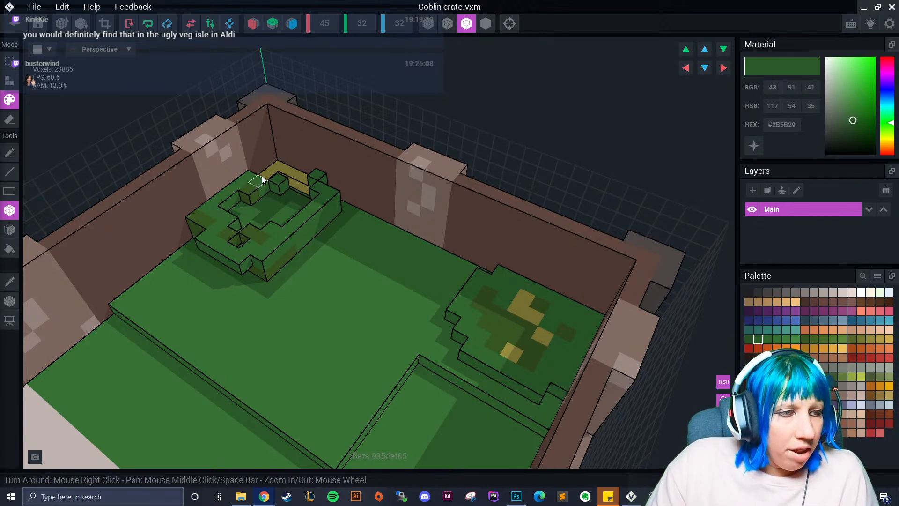
right_click_drag(355, 234, 459, 293)
scroll(468, 262, "up", 3)
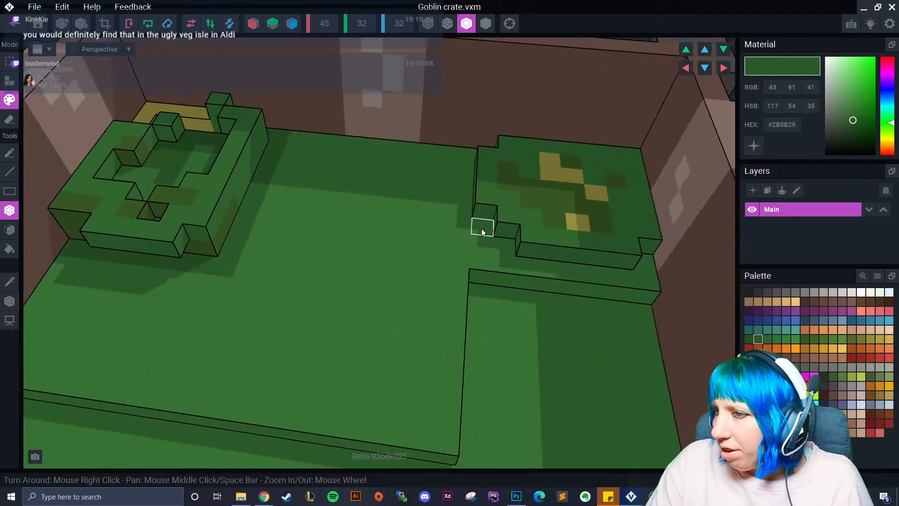
mouse_move(495, 244)
left_mouse_down()
mouse_move(487, 240)
mouse_move(522, 262)
mouse_move(633, 273)
left_mouse_up()
left_click(645, 270)
right_click_drag(502, 268, 412, 250)
mouse_move(403, 249)
left_mouse_down()
mouse_move(361, 230)
mouse_move(355, 215)
left_mouse_up()
left_click(354, 214)
- Paint a stepped #2B5B29 border along the lower green layer where it meets the purple and pale areas
mouse_move(373, 269)
right_mouse_down()
mouse_move(387, 272)
mouse_move(399, 306)
right_mouse_up()
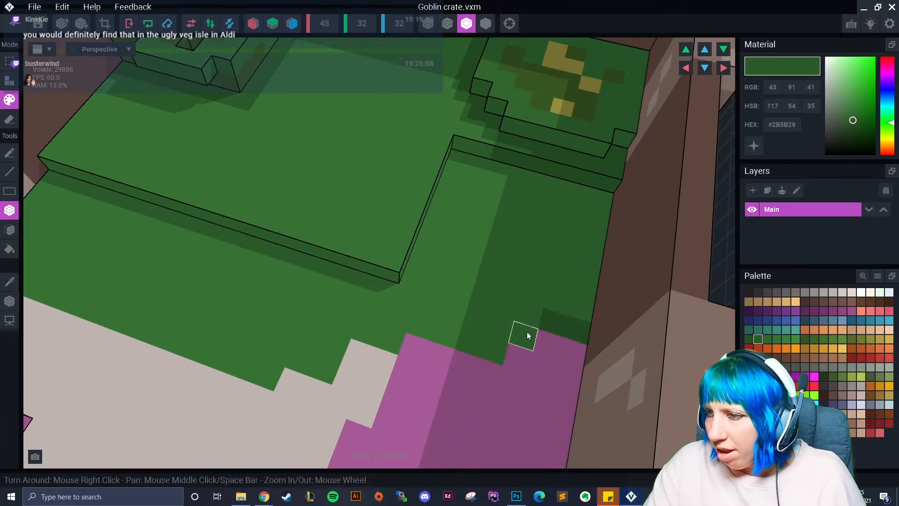
left_click(497, 347)
left_click_drag(477, 348, 414, 342)
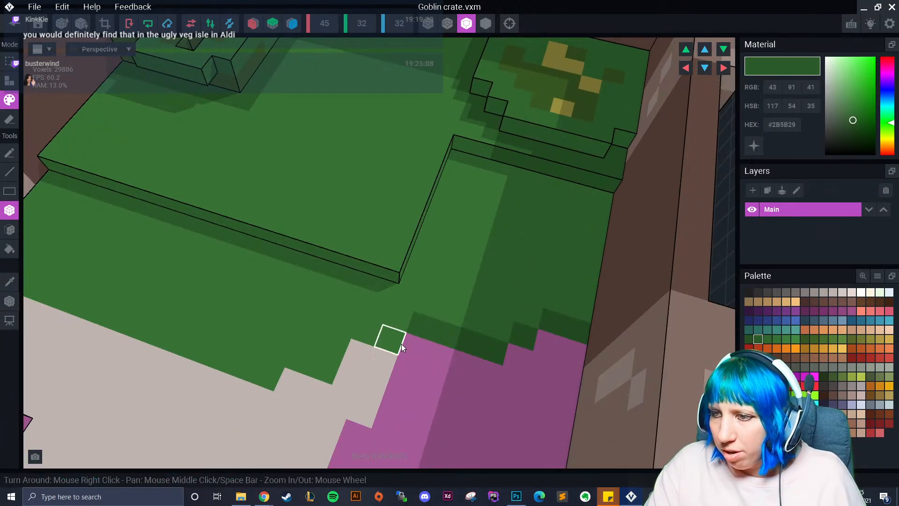
left_click(368, 334)
middle_click_drag(196, 342, 340, 304)
left_click_drag(111, 245, 473, 335)
- Paint a grey #ABA29E shading strip on the pale area alongside the dark green border
mouse_move(401, 369)
right_mouse_down()
mouse_move(421, 359)
mouse_move(427, 337)
right_mouse_up()
scroll(427, 337, "up", 3)
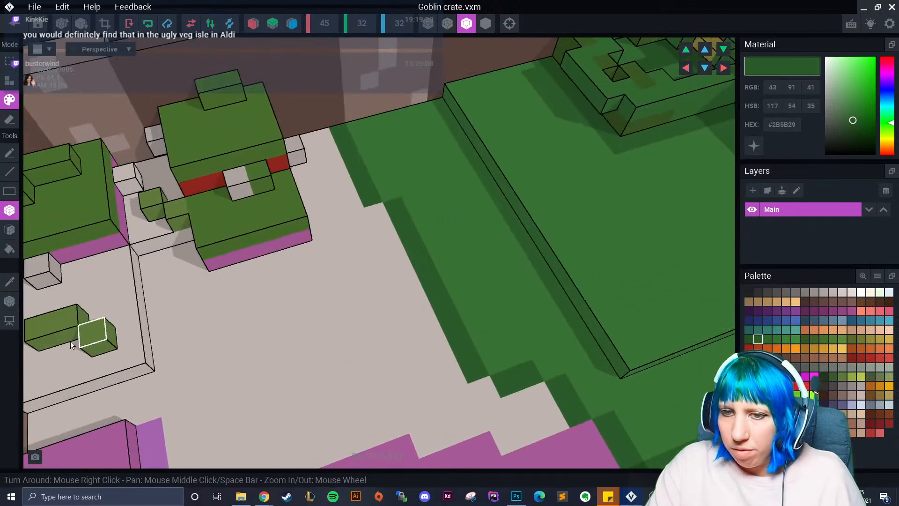
left_click(297, 291, "alt")
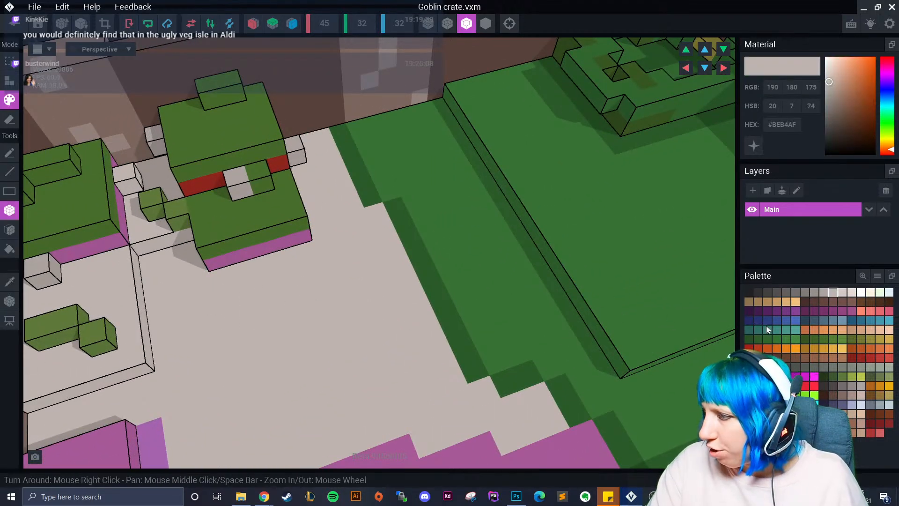
left_click(823, 293)
mouse_move(352, 198)
left_mouse_down()
mouse_move(378, 213)
mouse_move(444, 367)
mouse_move(474, 384)
left_mouse_up()
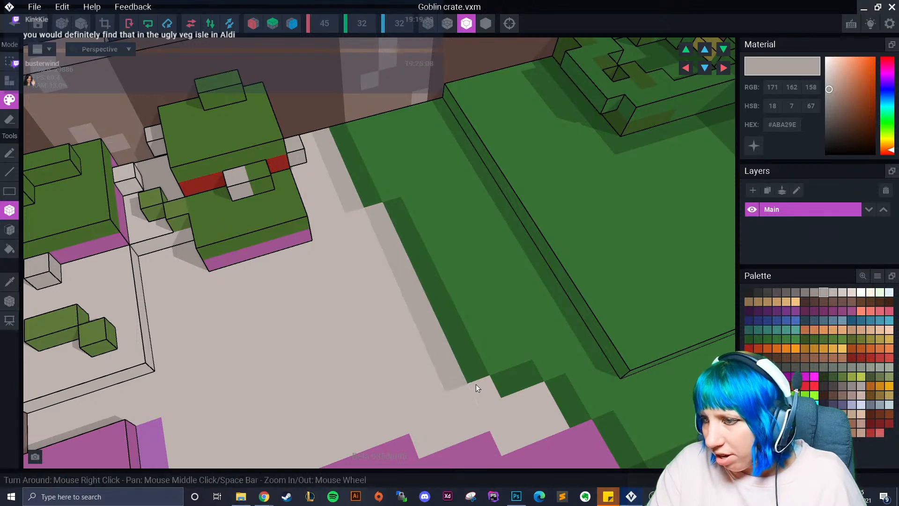
- Paint a rounded #864495 purple vegetable shape on the pink area between the crate wall and the green border
right_click_drag(527, 424, 328, 319)
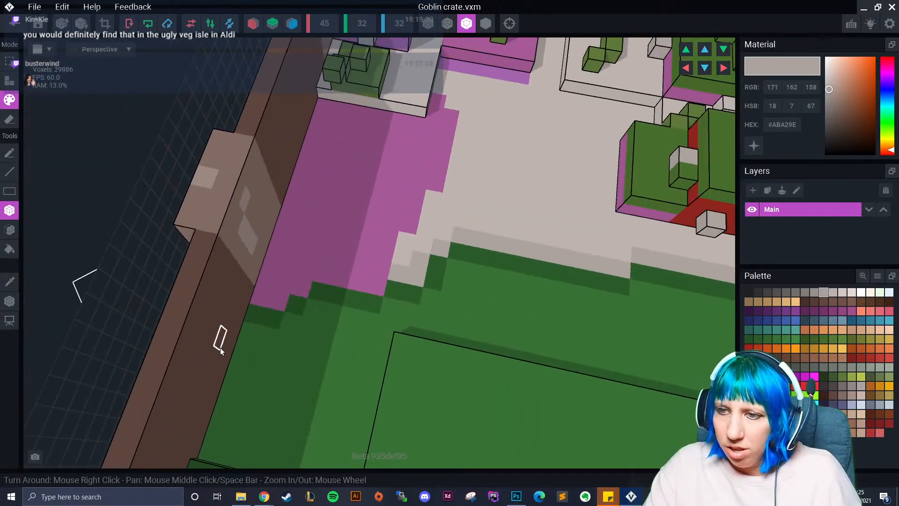
left_click(9, 281)
left_click(305, 254)
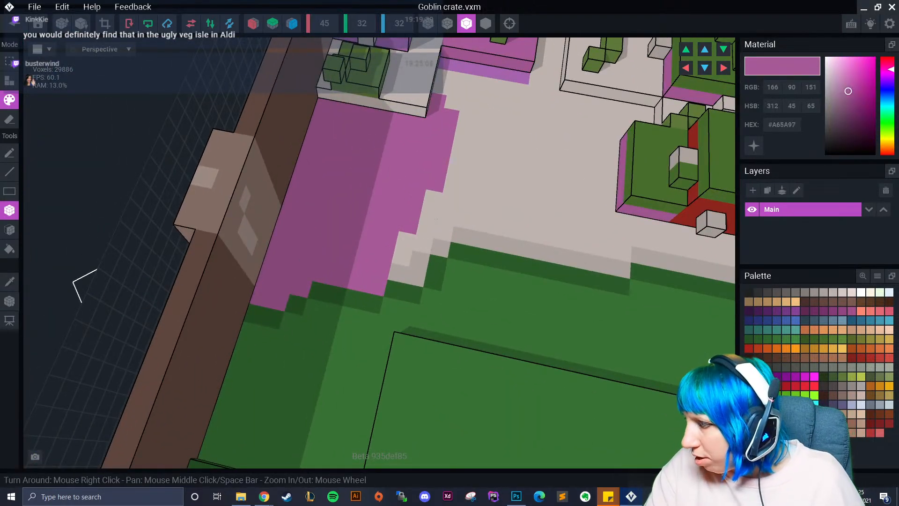
left_click(796, 312)
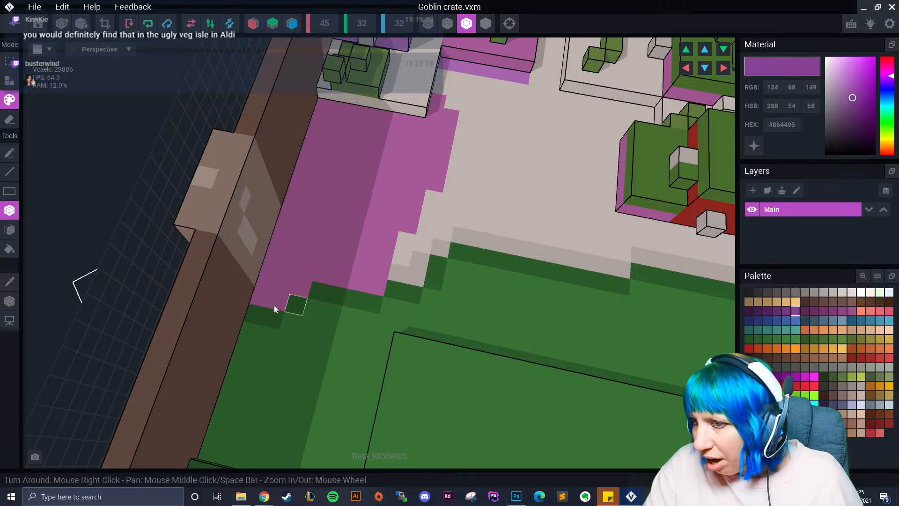
mouse_move(257, 302)
left_mouse_down()
mouse_move(277, 306)
mouse_move(276, 268)
mouse_move(296, 277)
mouse_move(277, 245)
mouse_move(311, 253)
mouse_move(294, 253)
mouse_move(298, 235)
mouse_move(315, 239)
mouse_move(321, 274)
mouse_move(330, 246)
mouse_move(296, 223)
mouse_move(334, 245)
left_mouse_up()
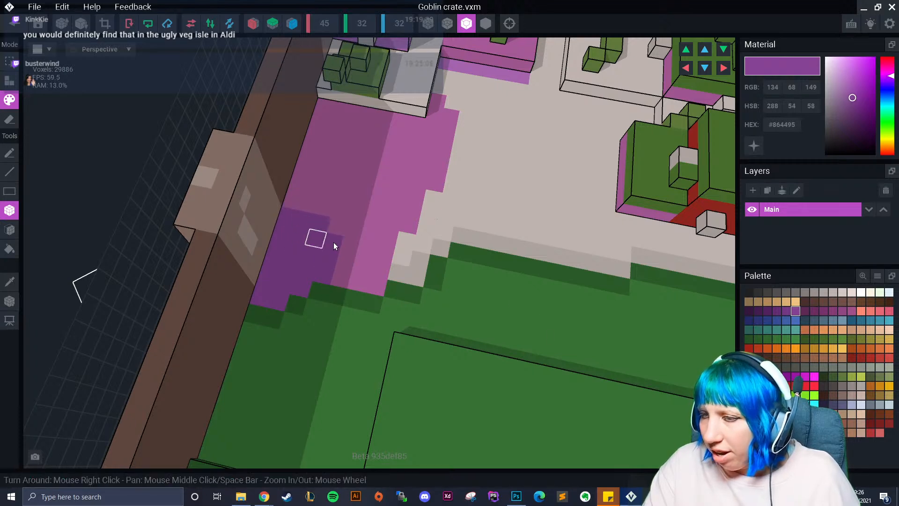
- Paint two diagonal #30662E stalk voxels at the tip of the purple vegetable shape
left_click(767, 339)
left_click(308, 204)
left_click(330, 192)
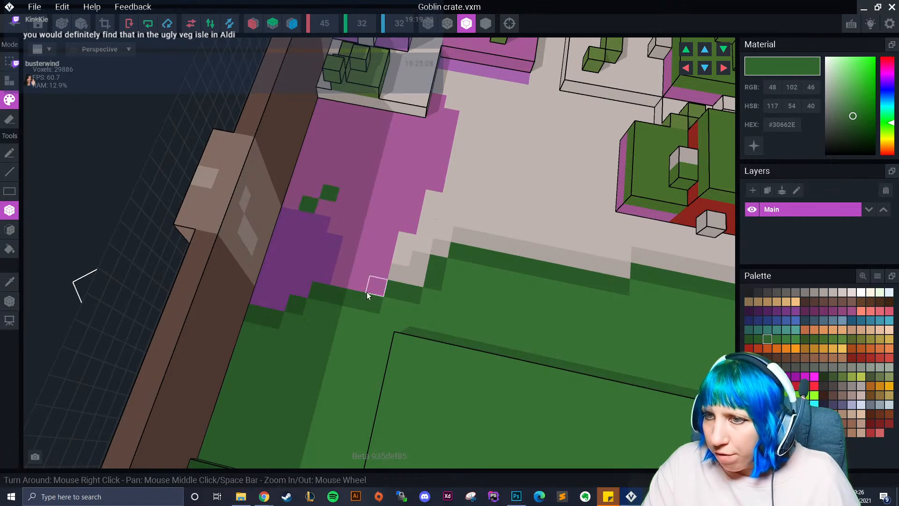
- Paint lighter #A664AE highlight voxels along the purple vegetable's edge beside the green border, undoing and redoing the last ones
left_click(336, 265, "alt")
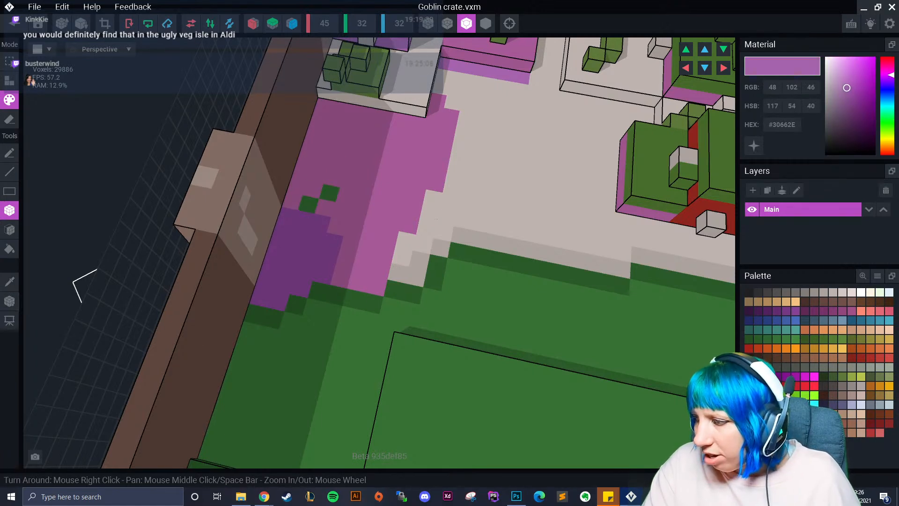
left_click_drag(268, 286, 276, 303)
left_click(300, 291)
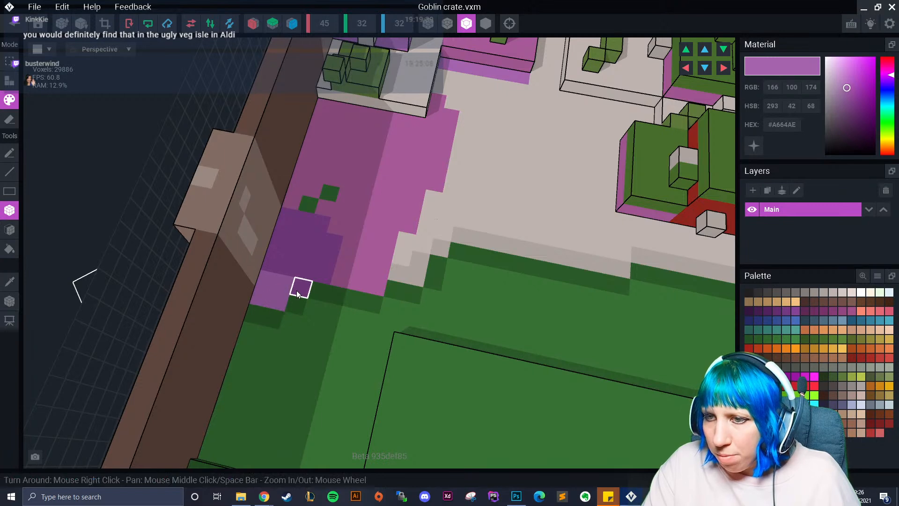
left_click(277, 268)
left_click(321, 275)
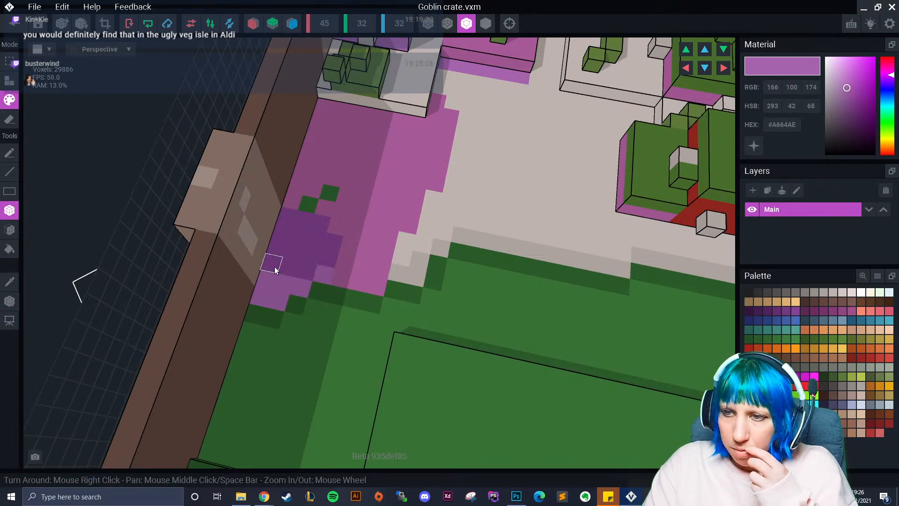
key("ctrl+z")
key("ctrl+z")
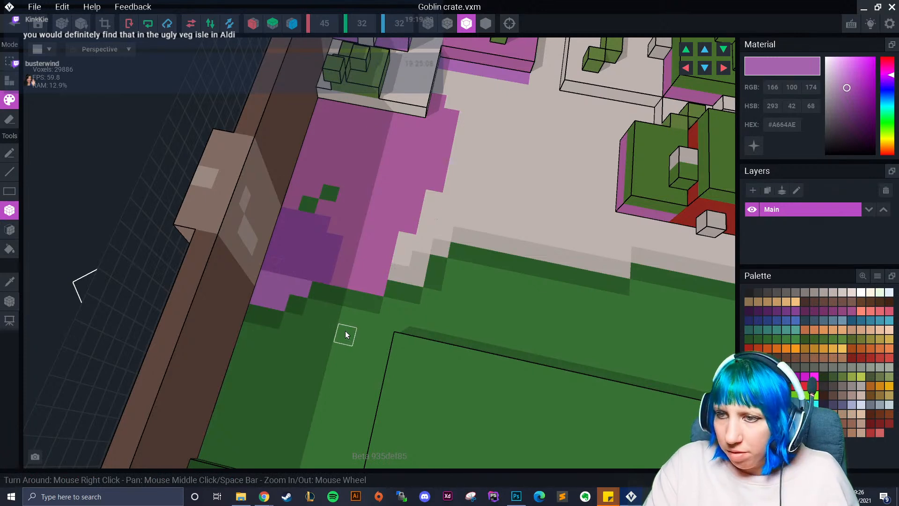
left_click(323, 275)
right_click_drag(420, 349, 666, 361)
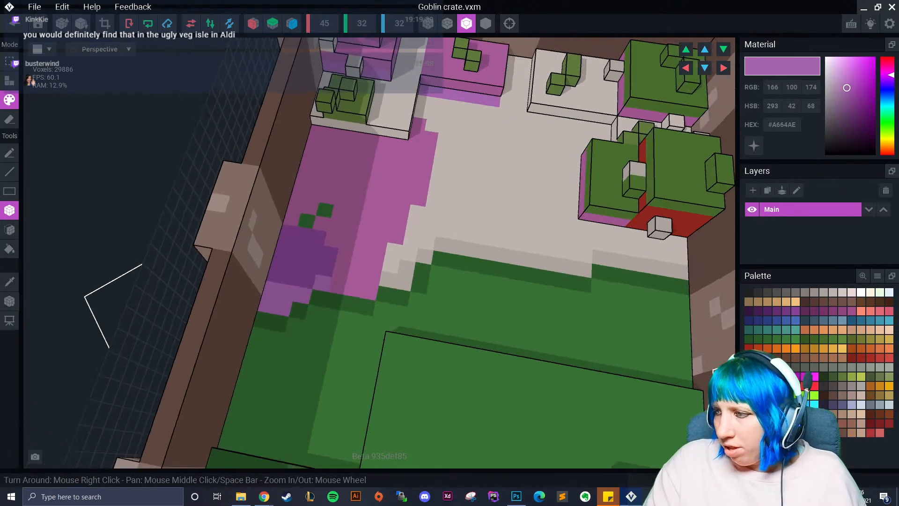
scroll(451, 296, "up", 1)
scroll(452, 296, "up", 1)
right_click_drag(398, 290, 300, 287)
right_click_drag(358, 302, 333, 311)
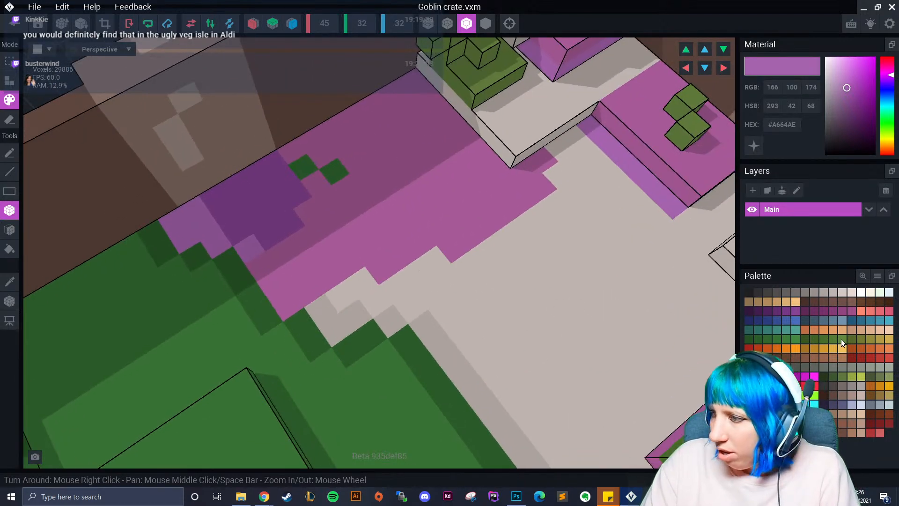
- Paint two pale beige (#D4C8C3) highlight voxels on the purple patch of the crate floor, undoing the misplaced one
left_click(843, 292)
right_click_drag(465, 345, 219, 245)
left_click(204, 215)
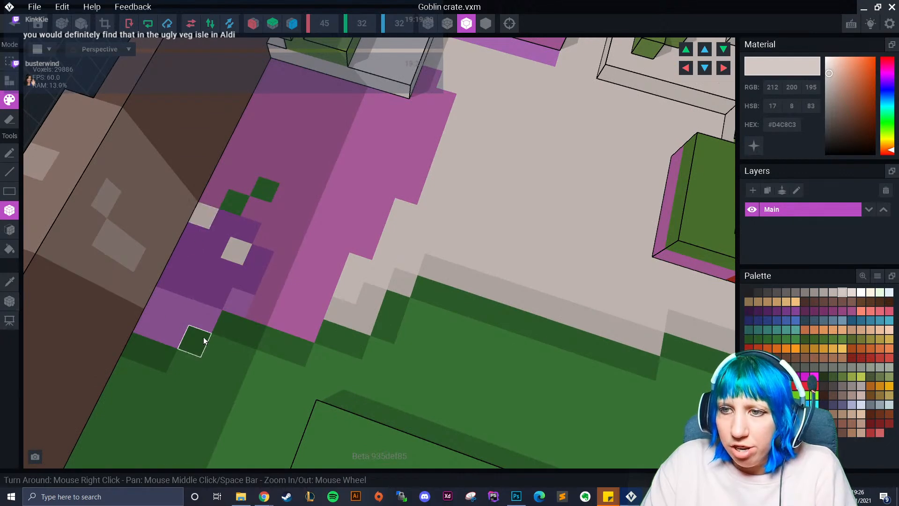
key("ctrl+z")
left_click(159, 302)
mouse_move(294, 340)
right_mouse_down()
mouse_move(297, 325)
mouse_move(676, 328)
right_mouse_up()
left_click(832, 292)
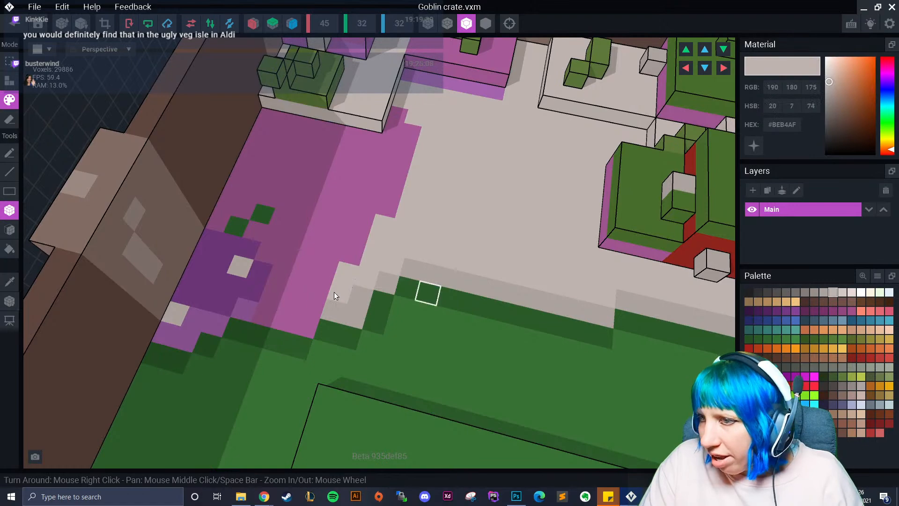
mouse_move(242, 270)
right_mouse_down()
mouse_move(301, 341)
mouse_move(315, 342)
right_mouse_up()
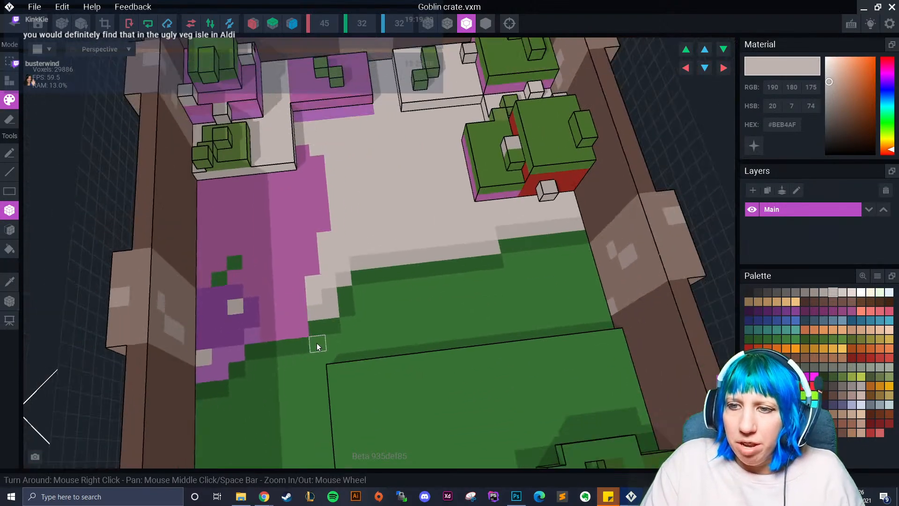
scroll(356, 351, "down", 5)
right_click_drag(371, 372, 373, 367)
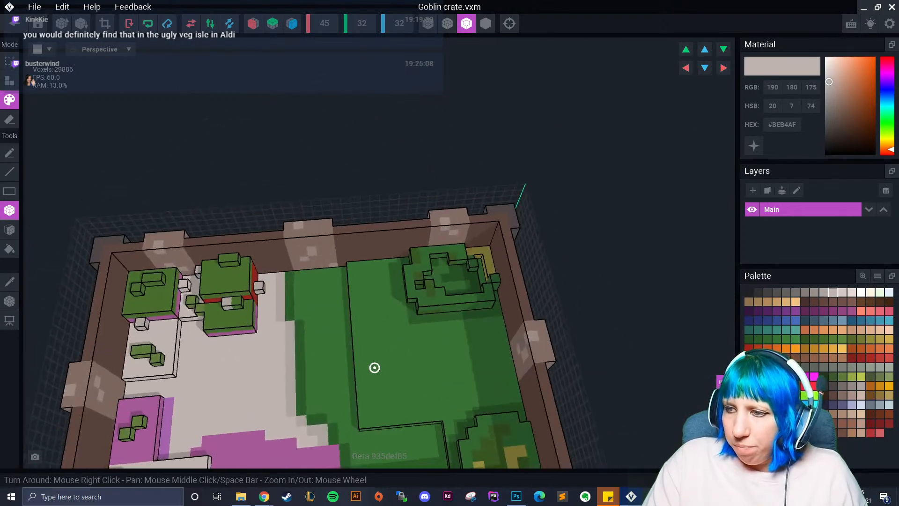
- Paint a rounded dark olive (#375621) patch on top of the large raised green block with the pen tool, undoing stray strokes
scroll(402, 374, "up", 5)
scroll(409, 381, "up", 1)
middle_click_drag(410, 381, 367, 343)
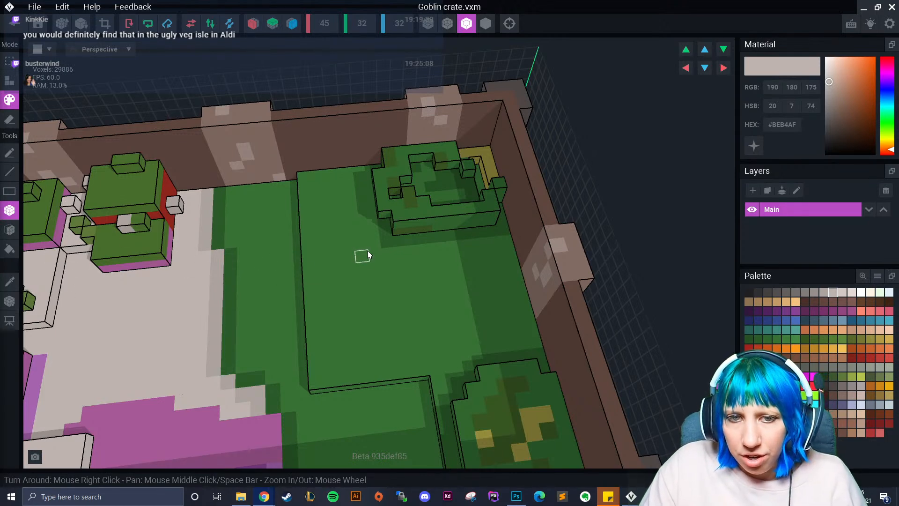
left_click(805, 339)
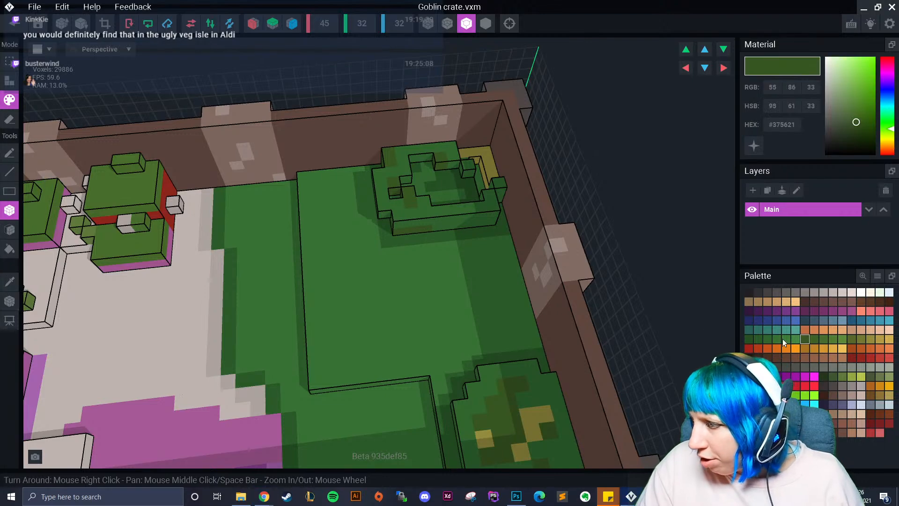
left_click(9, 153)
right_click_drag(282, 284, 352, 282)
scroll(353, 283, "up", 2)
right_click_drag(406, 248, 433, 262)
mouse_move(239, 305)
left_mouse_down()
mouse_move(314, 293)
mouse_move(222, 282)
left_mouse_up()
key("ctrl+z")
mouse_move(367, 188)
left_mouse_down()
mouse_move(347, 205)
mouse_move(407, 224)
mouse_move(355, 206)
mouse_move(368, 206)
mouse_move(380, 237)
left_mouse_up()
scroll(382, 239, "up", 1)
scroll(380, 237, "up", 1)
middle_click_drag(380, 236, 363, 225)
mouse_move(309, 162)
left_mouse_down()
mouse_move(353, 171)
mouse_move(381, 196)
mouse_move(367, 240)
left_mouse_up()
key("ctrl+z")
left_click_drag(374, 209, 369, 237)
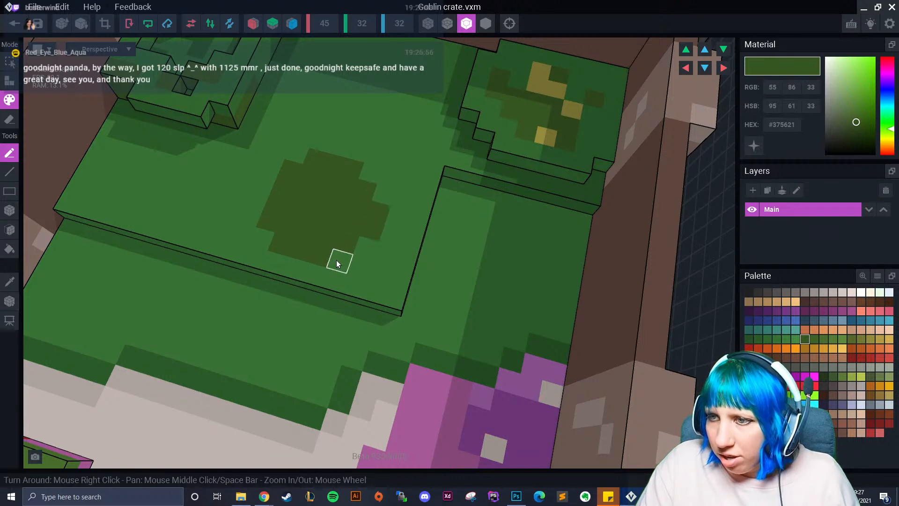
- Extend the dark olive patch to the block's nearest edge and fill out its outline with additional voxels
left_click(364, 255)
left_click_drag(287, 265, 313, 271)
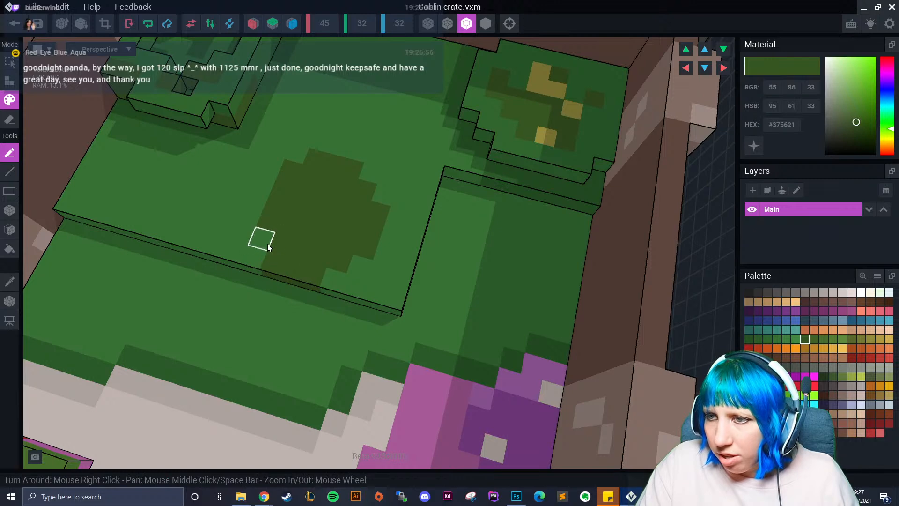
left_click(266, 243)
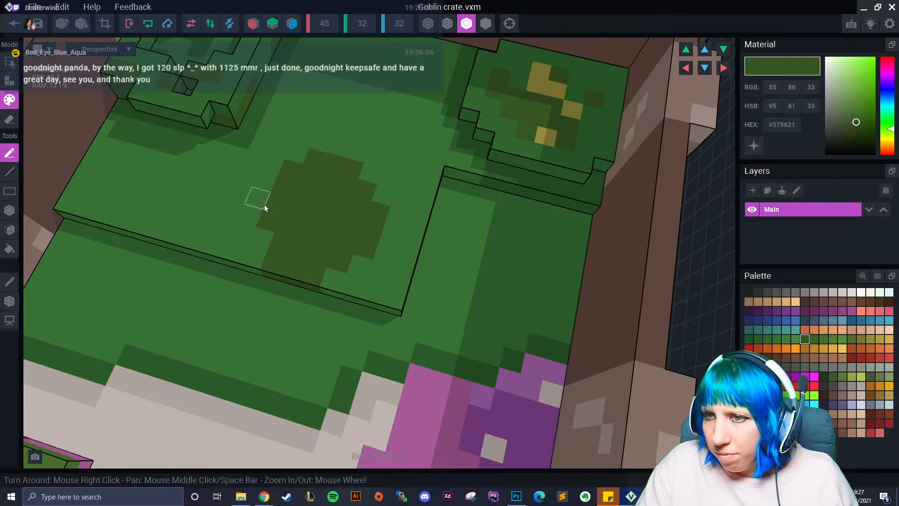
left_click(293, 171)
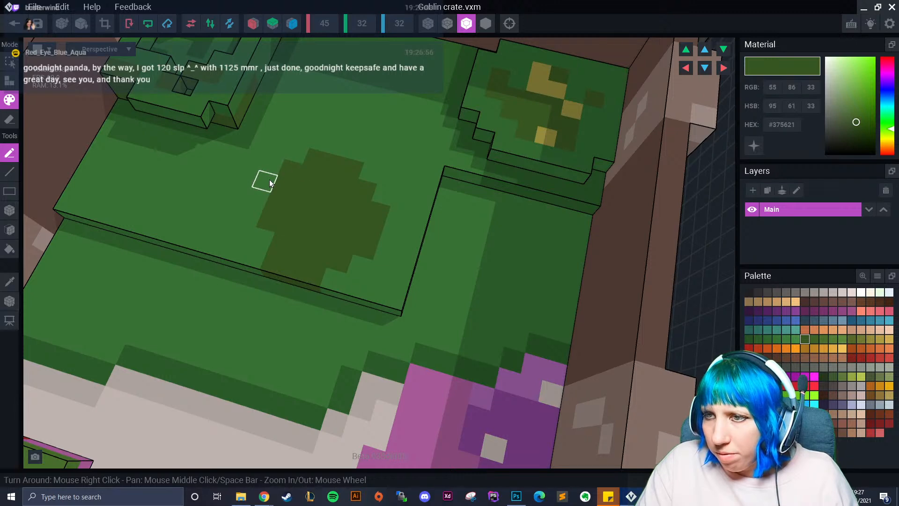
left_click(271, 173)
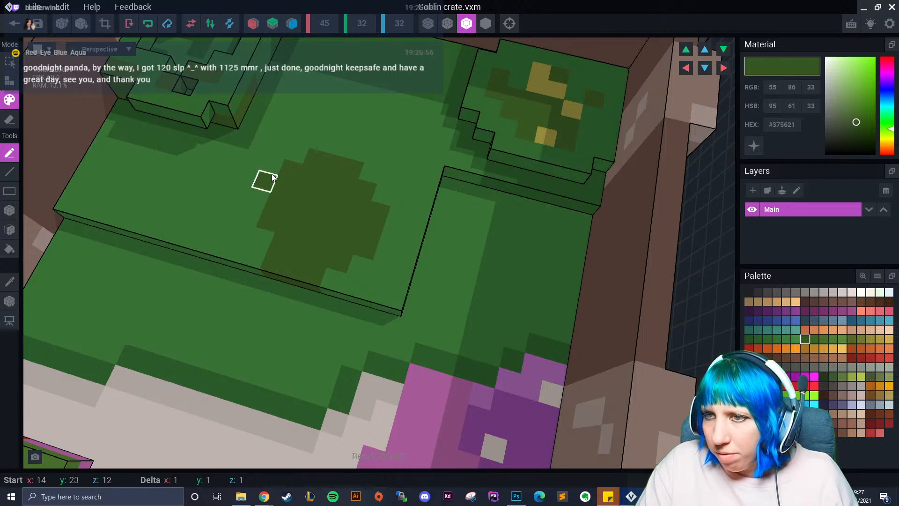
left_click(258, 199)
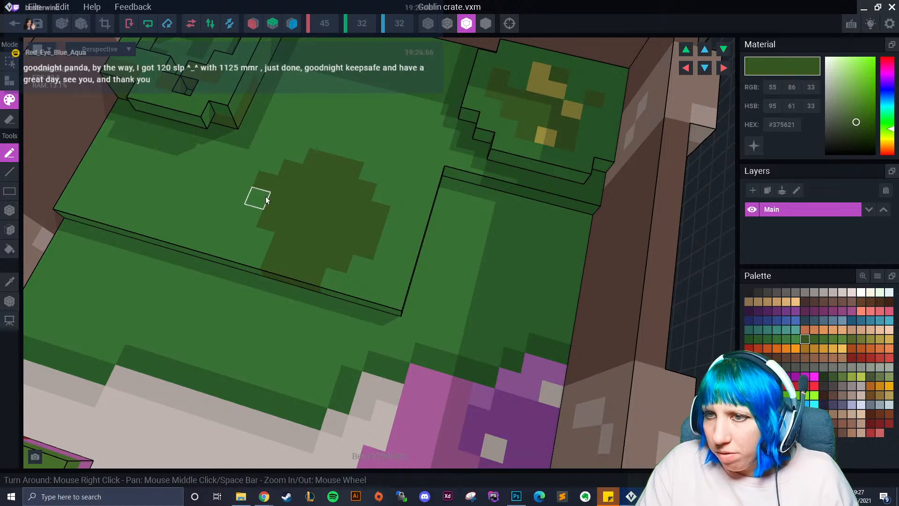
left_click(258, 214)
left_click(267, 238)
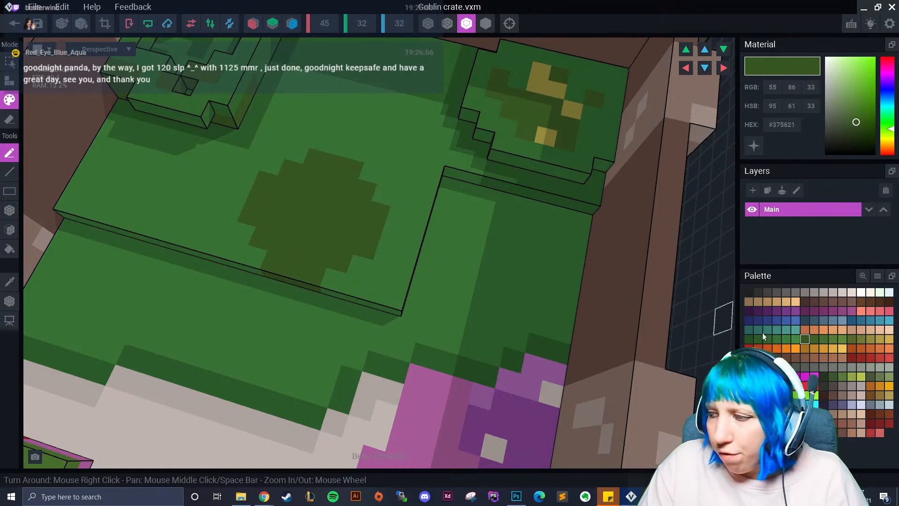
- Outline the dark olive patch with a border of slightly lighter olive (#406227), continuing below the block's edge
left_click(813, 338)
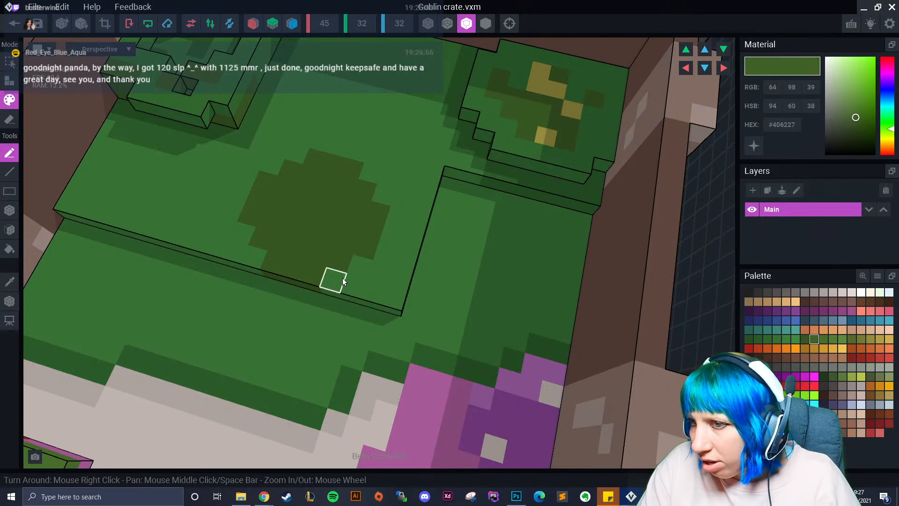
left_click(362, 270)
left_click_drag(386, 259, 398, 218)
left_click(386, 195)
mouse_move(376, 174)
left_mouse_down()
mouse_move(322, 145)
mouse_move(266, 165)
mouse_move(232, 206)
left_mouse_up()
left_click(298, 154)
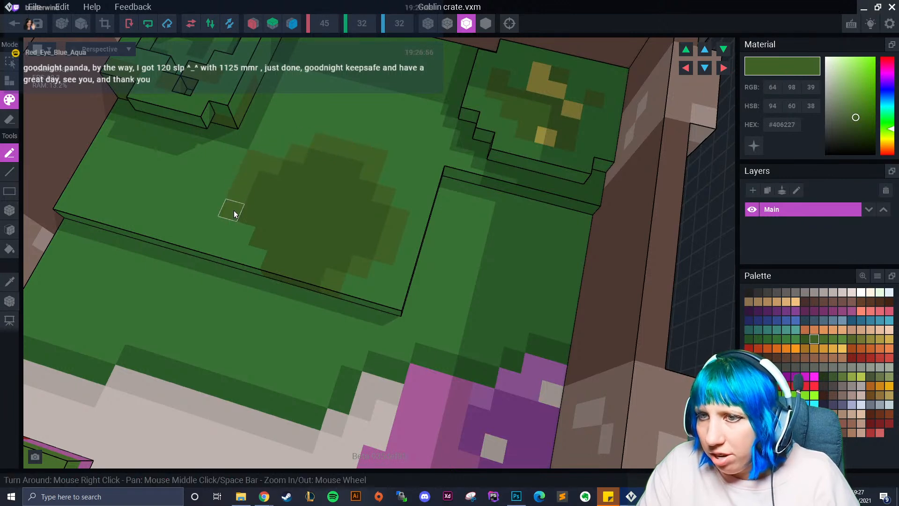
mouse_move(248, 243)
left_mouse_down()
mouse_move(267, 285)
mouse_move(307, 299)
left_mouse_up()
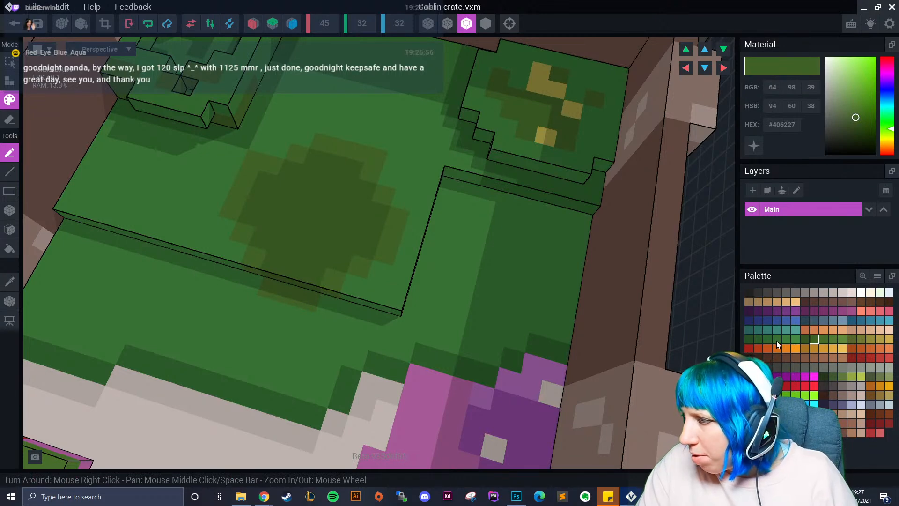
- Paint several light green (#458A43) leafy patches cutting into the border and interior of the olive shape
left_click(796, 339)
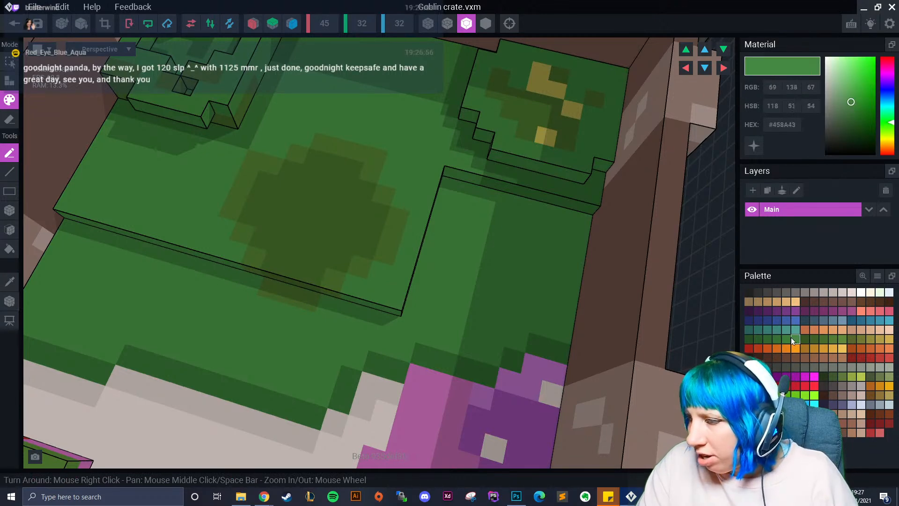
mouse_move(338, 302)
left_mouse_down()
mouse_move(327, 259)
mouse_move(342, 261)
mouse_move(346, 304)
left_mouse_up()
mouse_move(223, 260)
left_mouse_down()
mouse_move(267, 244)
mouse_move(229, 274)
mouse_move(276, 239)
left_mouse_up()
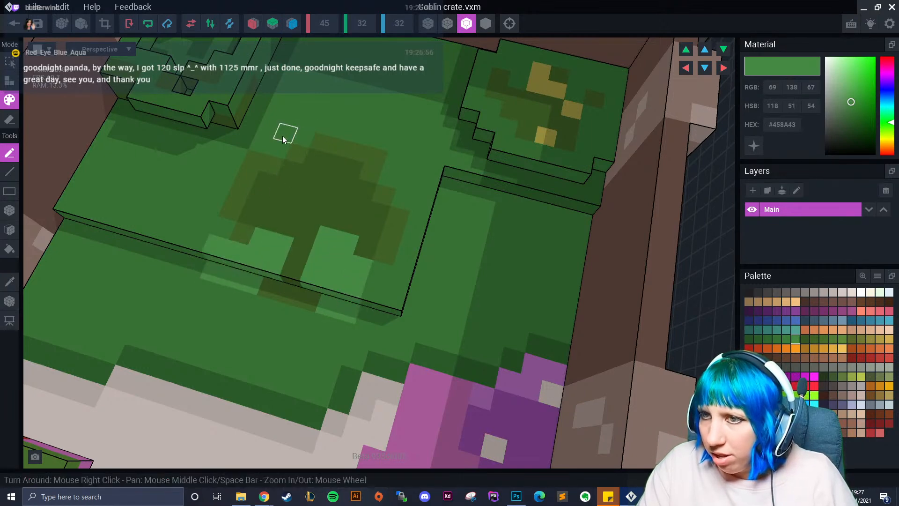
mouse_move(278, 154)
left_mouse_down()
mouse_move(302, 111)
mouse_move(325, 140)
left_mouse_up()
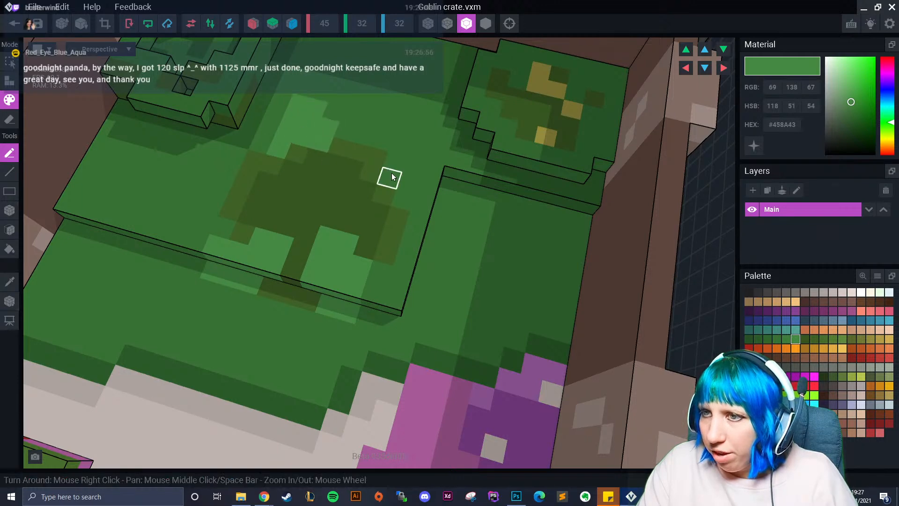
mouse_move(391, 161)
left_mouse_down()
mouse_move(387, 209)
mouse_move(363, 187)
mouse_move(339, 188)
left_mouse_up()
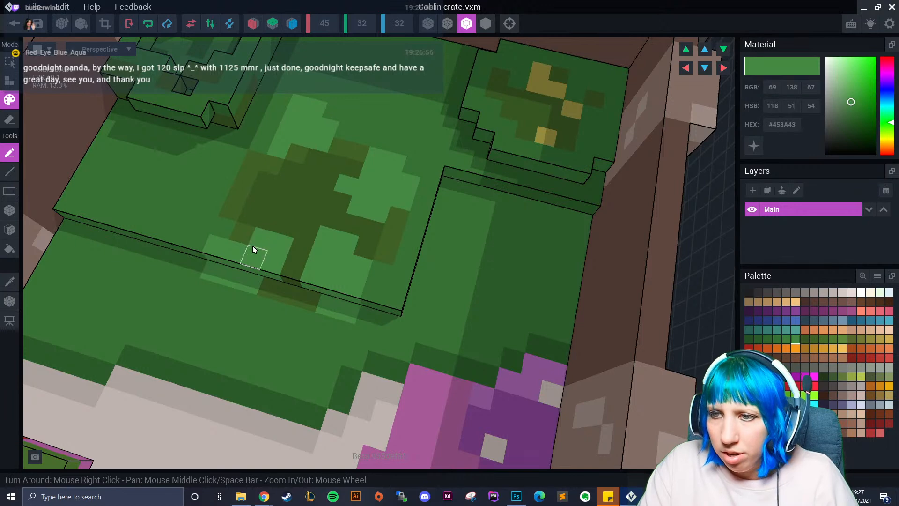
left_click(268, 227)
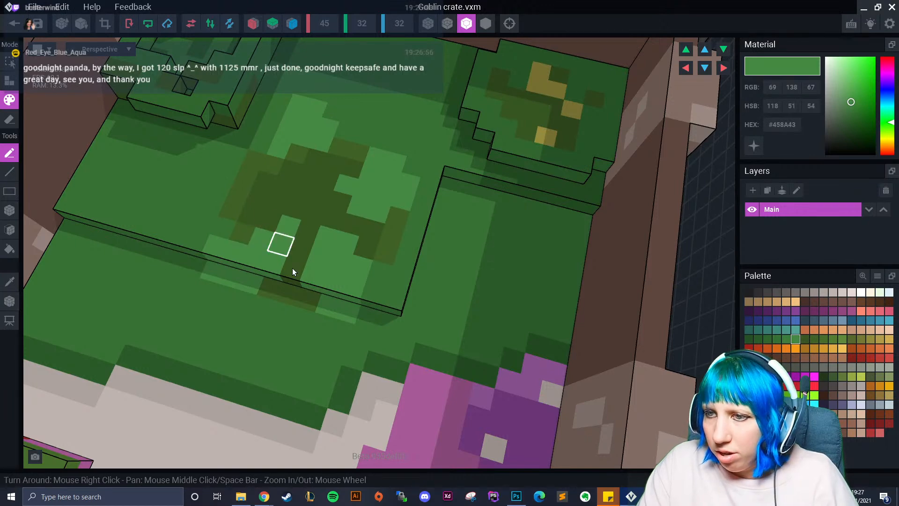
- Recolor the light green patches on the block's top to #3E7E3C and paint #458A43 strokes across the dark olive center
left_click(784, 339)
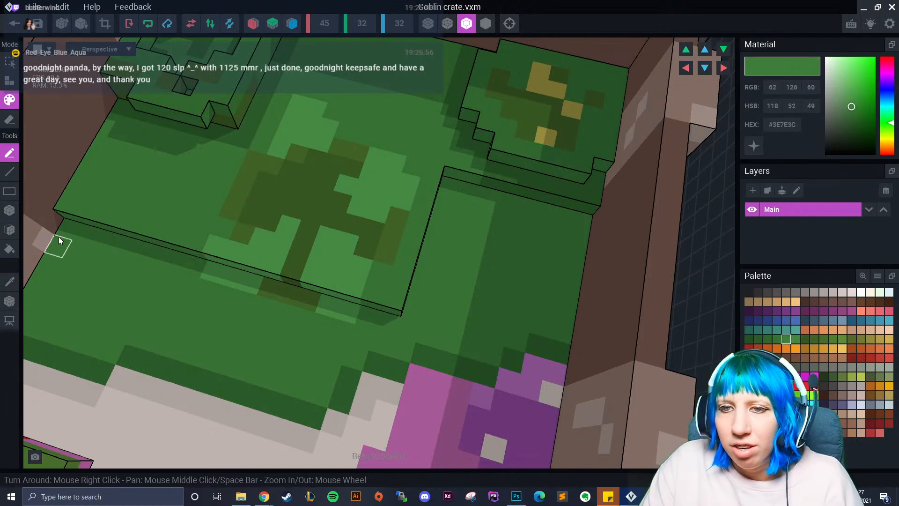
left_click(15, 233)
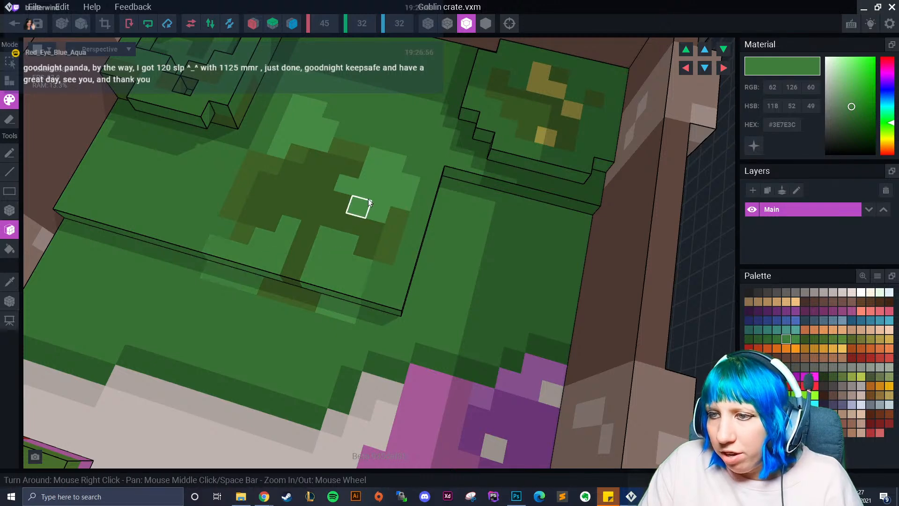
left_click(795, 339)
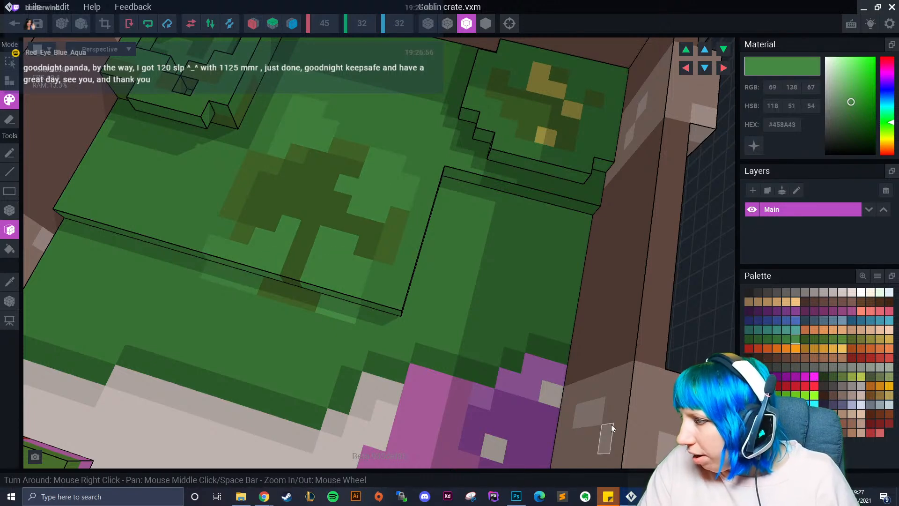
left_click(9, 153)
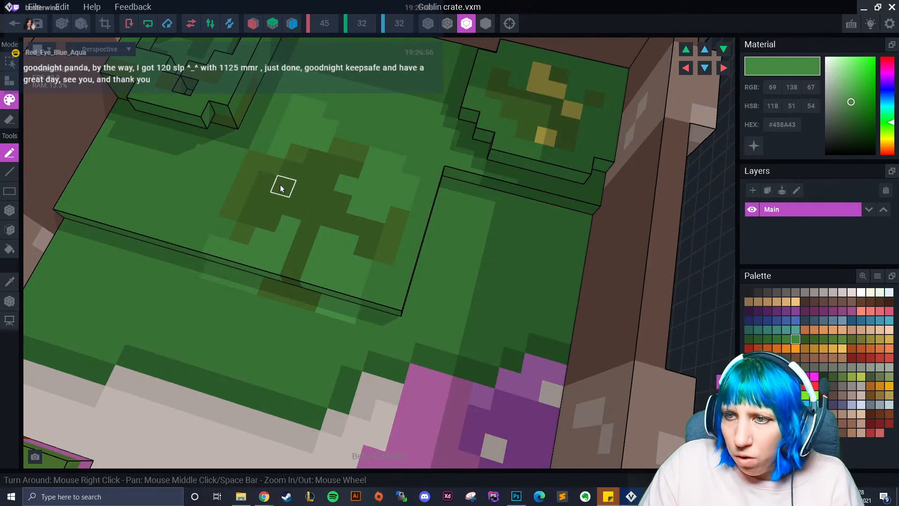
left_click_drag(353, 169, 283, 201)
mouse_move(304, 232)
left_mouse_down()
mouse_move(279, 210)
mouse_move(287, 224)
mouse_move(374, 230)
left_mouse_up()
- Sample the darker grey (#ABA29E) from the floor's edge and paint a bulb-shaped patch with a tapered end on the light grey area
scroll(385, 253, "down", 5)
right_click_drag(375, 271, 383, 302)
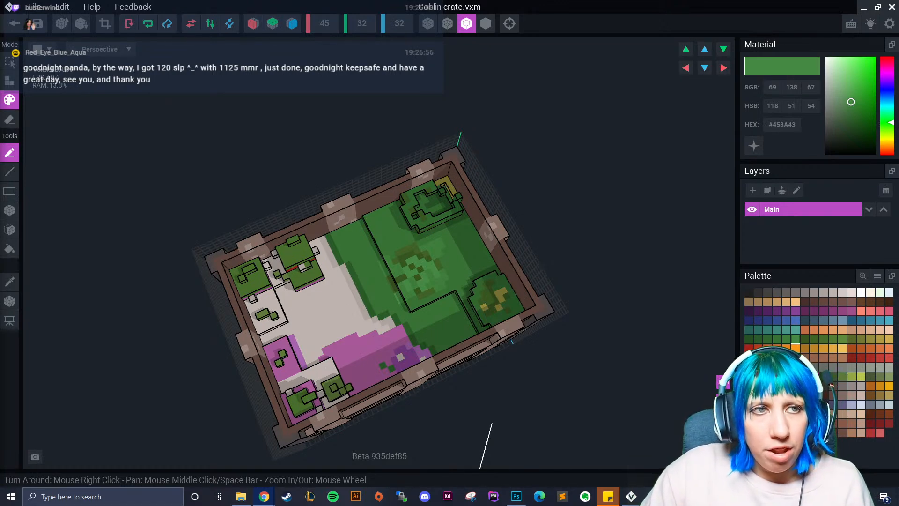
scroll(412, 282, "up", 10)
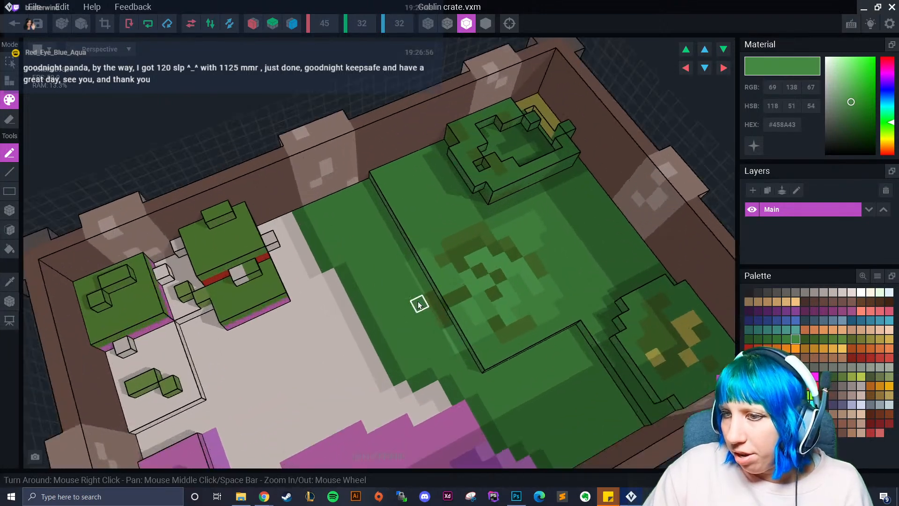
scroll(417, 283, "down", 10)
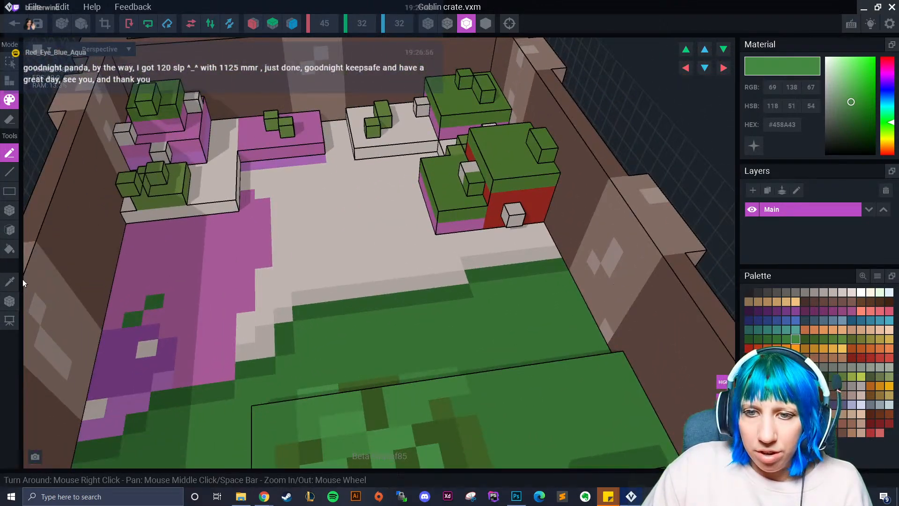
left_click(337, 241, "alt")
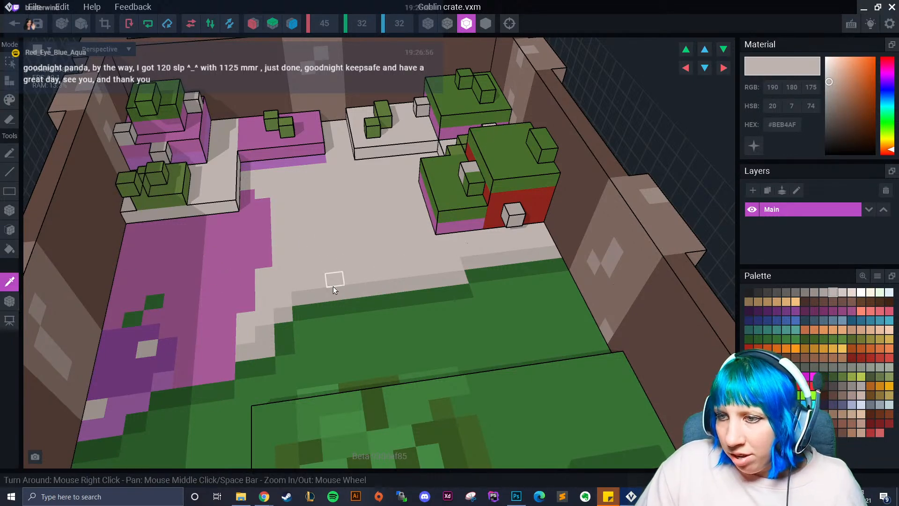
left_click(344, 292, "alt")
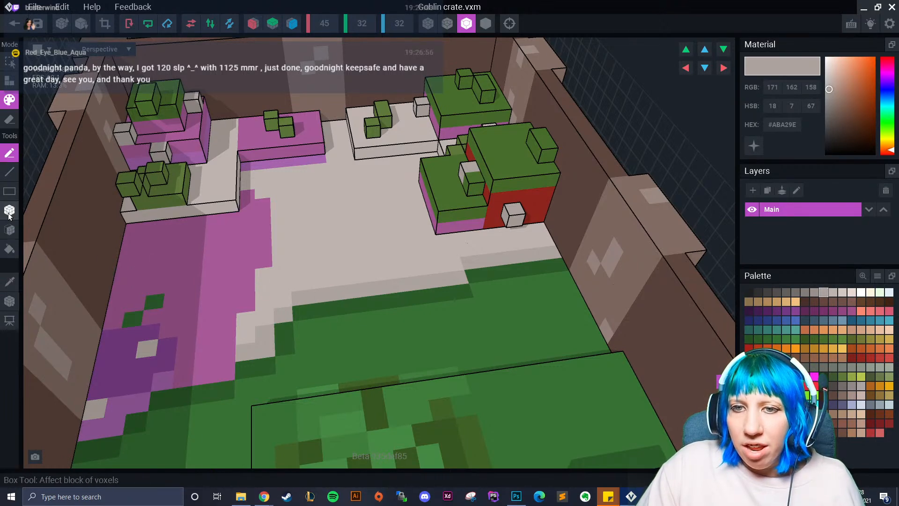
scroll(374, 258, "up", 5)
mouse_move(310, 205)
left_mouse_down()
mouse_move(347, 247)
mouse_move(359, 182)
mouse_move(330, 206)
mouse_move(341, 169)
mouse_move(374, 214)
left_mouse_up()
left_click(335, 269)
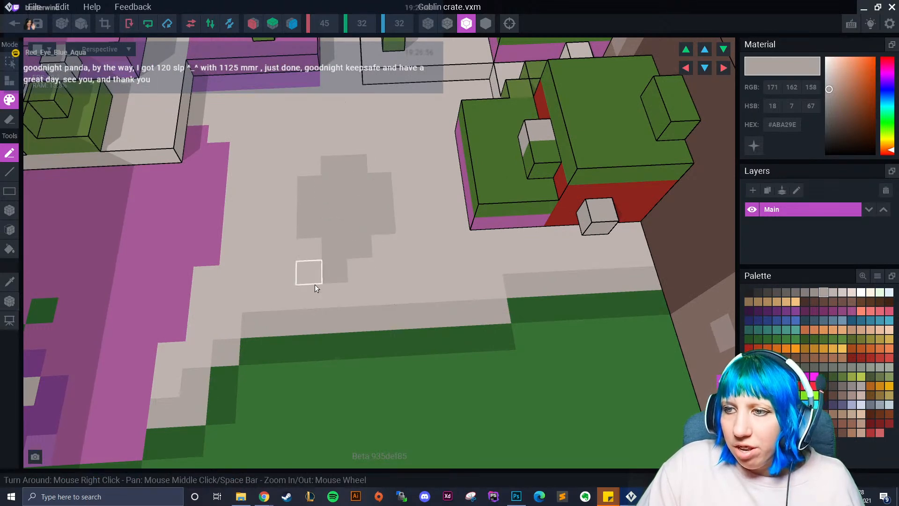
left_click(318, 254)
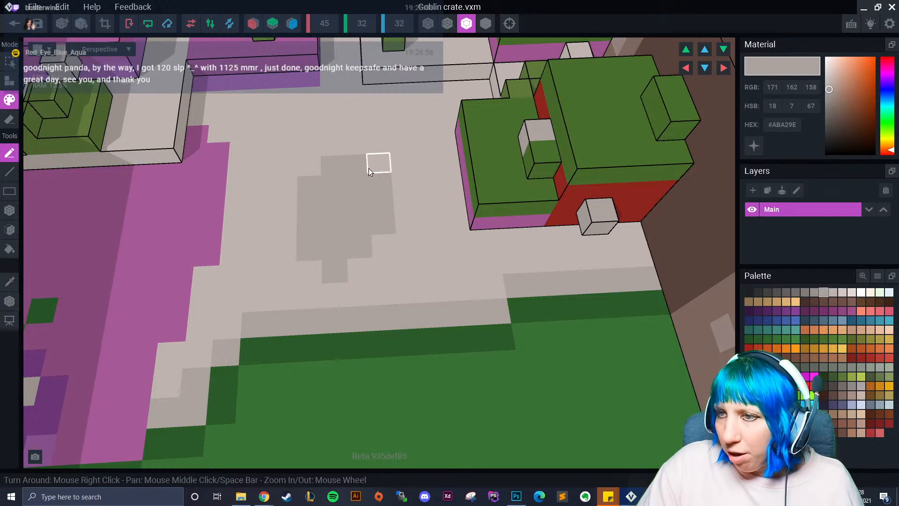
mouse_move(331, 153)
left_mouse_down()
mouse_move(338, 148)
mouse_move(344, 178)
left_mouse_up()
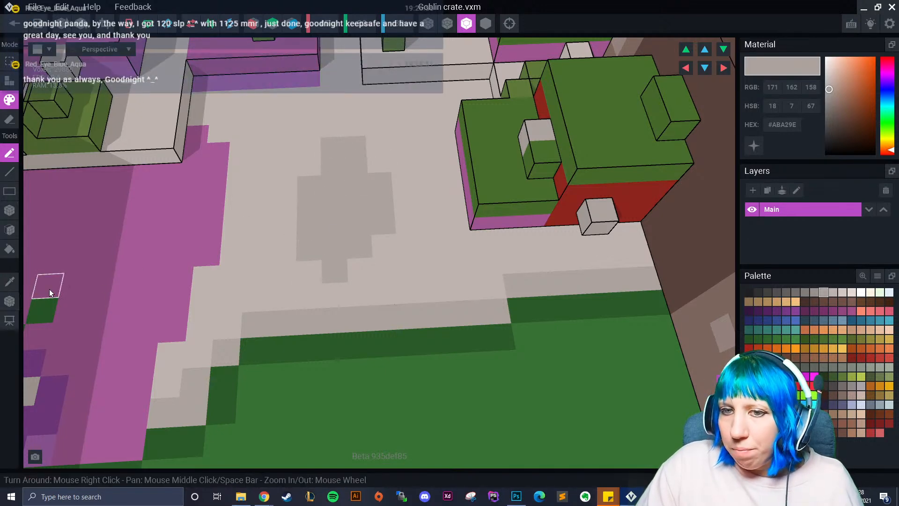
- Paint a small forked leaf top in green (#547C34) at the upper end of the grey bulb shape
left_click(8, 282)
scroll(450, 186, "down", 2)
left_click(484, 167)
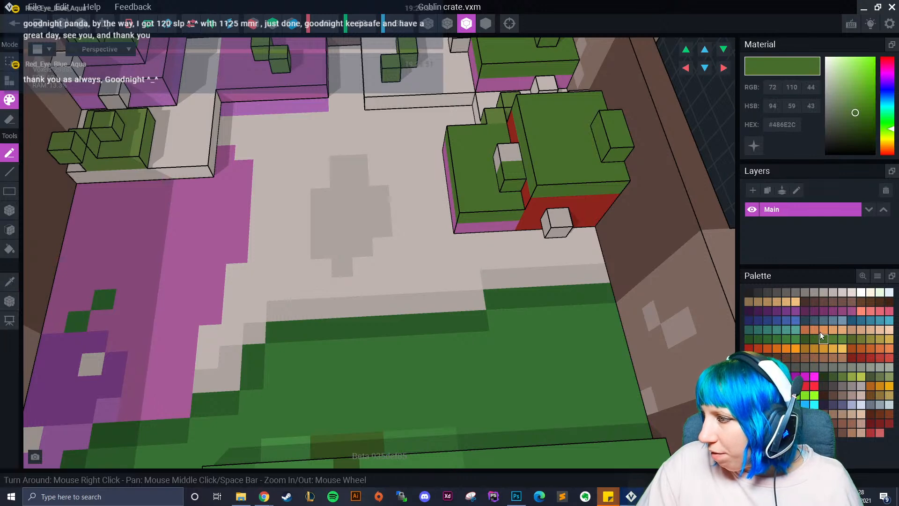
left_click(834, 341)
left_click(338, 162)
left_click(320, 148)
left_click(356, 160)
left_click_drag(375, 146, 357, 148)
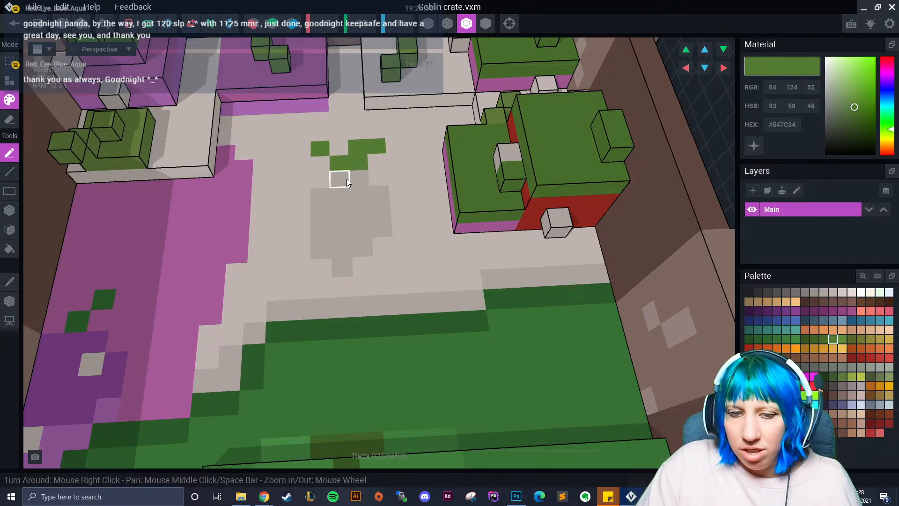
- Sample green #3E7E3C from the leafy patch and build a small raised hook-shaped block on the green floor against the crate wall
scroll(350, 170, "down", 2)
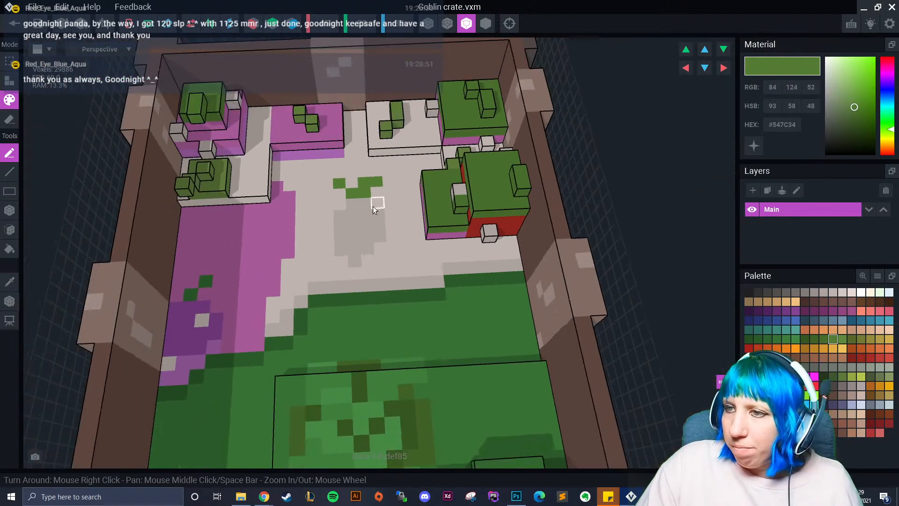
scroll(373, 252, "up", 2)
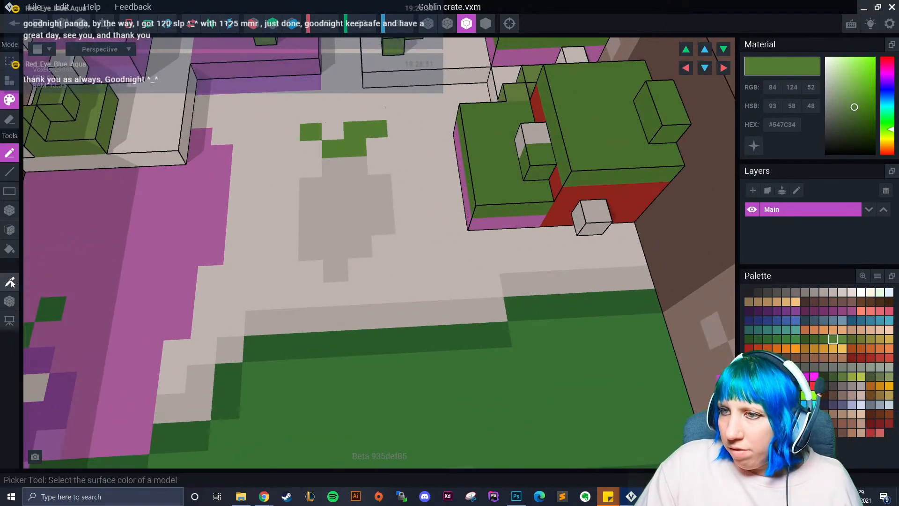
scroll(411, 289, "down", 3)
right_click_drag(385, 303, 404, 321)
scroll(408, 295, "up", 3)
scroll(408, 295, "down", 3)
scroll(395, 316, "up", 2)
scroll(386, 294, "down", 1)
scroll(396, 318, "down", 2)
scroll(404, 321, "up", 3)
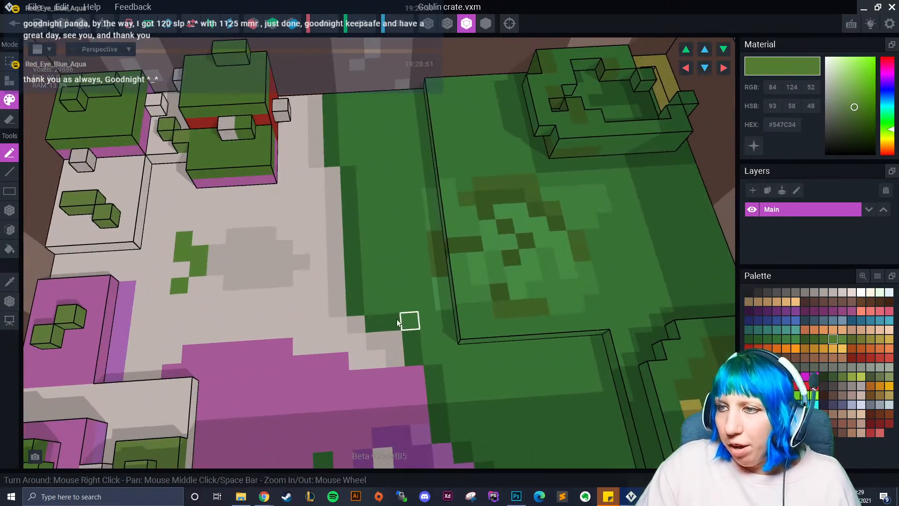
left_click(11, 281)
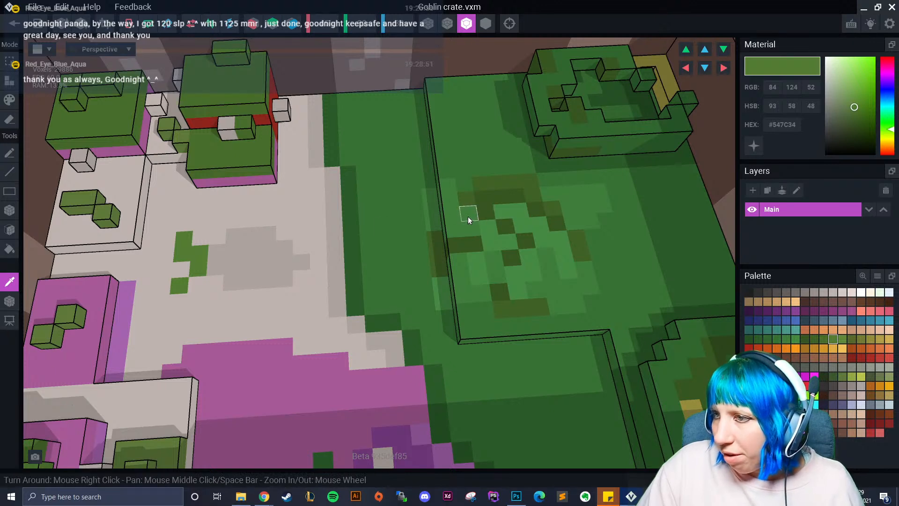
left_click(467, 216)
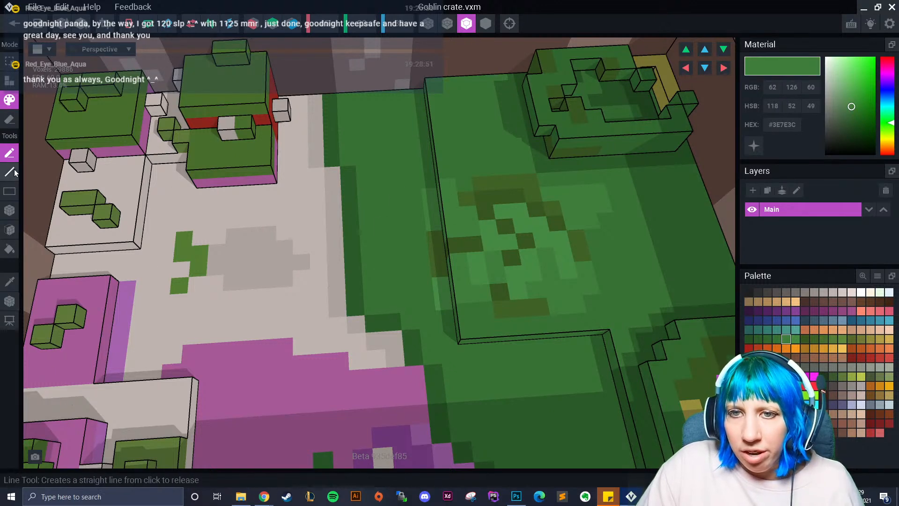
mouse_move(405, 97)
left_mouse_down()
mouse_move(375, 134)
mouse_move(405, 131)
left_mouse_up()
left_click(10, 80)
mouse_move(405, 92)
left_mouse_down()
mouse_move(386, 97)
mouse_move(396, 143)
mouse_move(423, 132)
left_mouse_up()
scroll(454, 182, "up", 3)
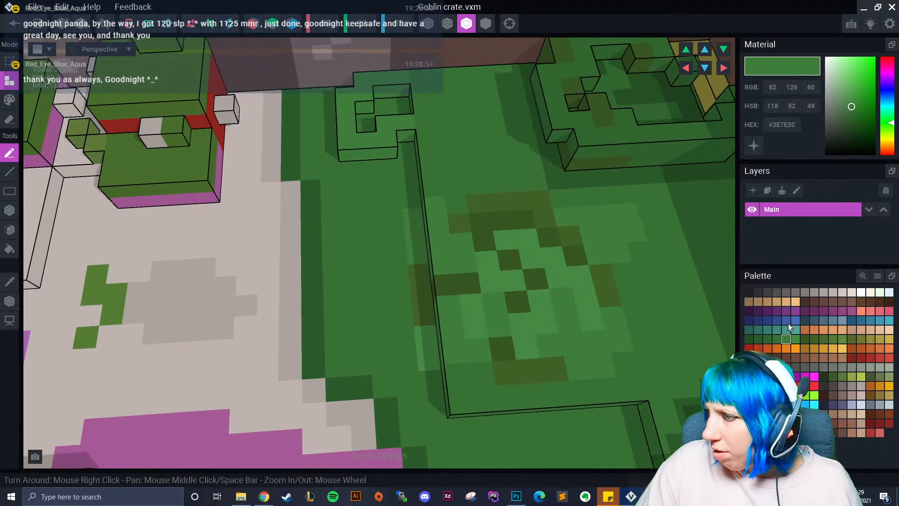
- Recolor the new raised block by the wall with #547C34 and paint its sunken center #406227
left_click(9, 99)
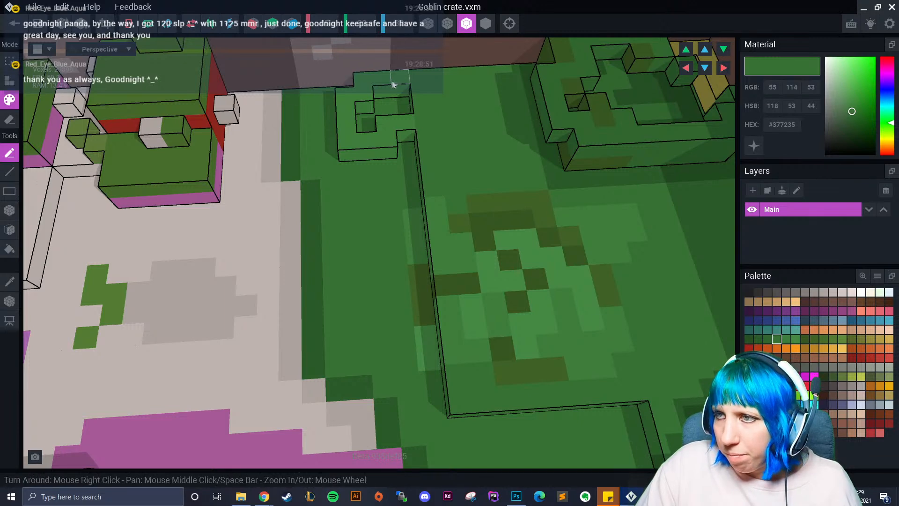
scroll(392, 155, "up", 3)
middle_click_drag(387, 158, 389, 173)
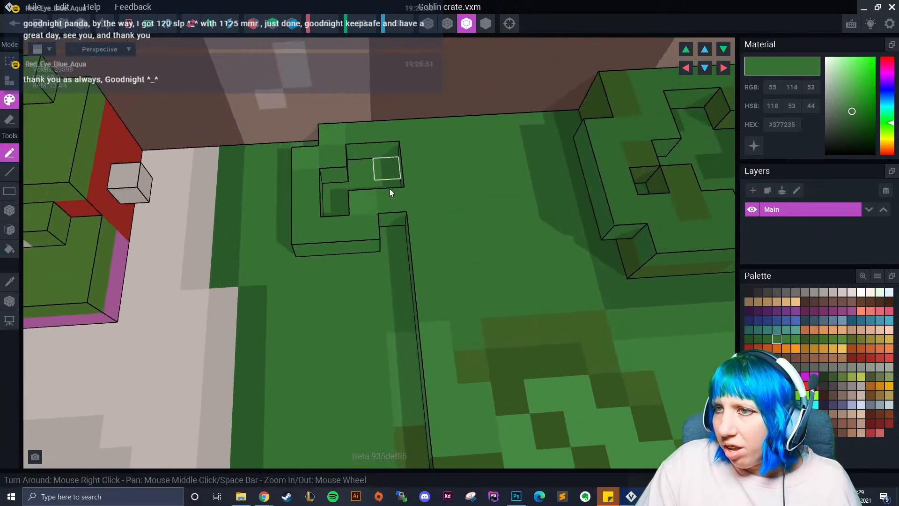
left_click(813, 339)
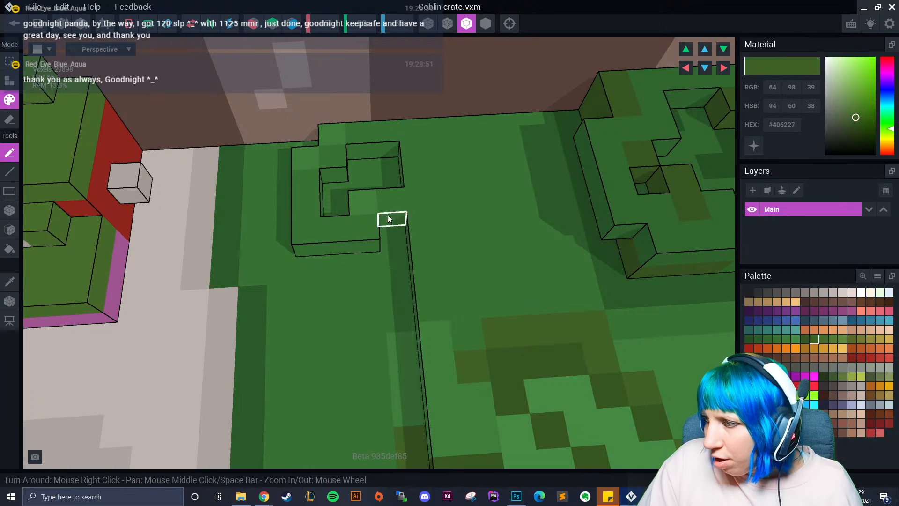
left_click(832, 339)
mouse_move(350, 156)
left_mouse_down()
mouse_move(327, 148)
mouse_move(373, 223)
mouse_move(401, 144)
mouse_move(324, 212)
mouse_move(350, 173)
mouse_move(386, 195)
mouse_move(377, 209)
mouse_move(347, 191)
mouse_move(381, 186)
mouse_move(333, 211)
left_mouse_up()
left_click(814, 337)
mouse_move(333, 211)
right_mouse_down()
mouse_move(363, 269)
mouse_move(365, 302)
mouse_move(312, 274)
right_mouse_up()
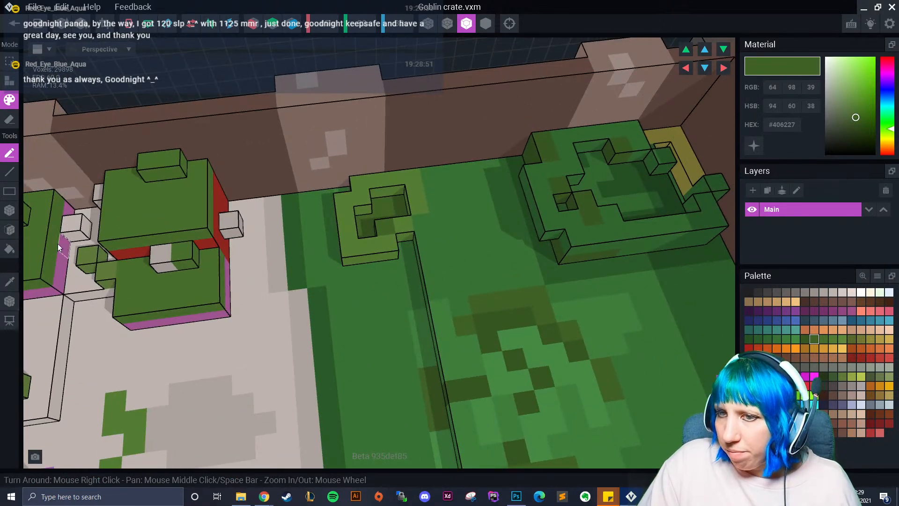
- Raise the dark center level with the block's top using the Face tool, and sample #547C34 from the block
left_click(10, 226)
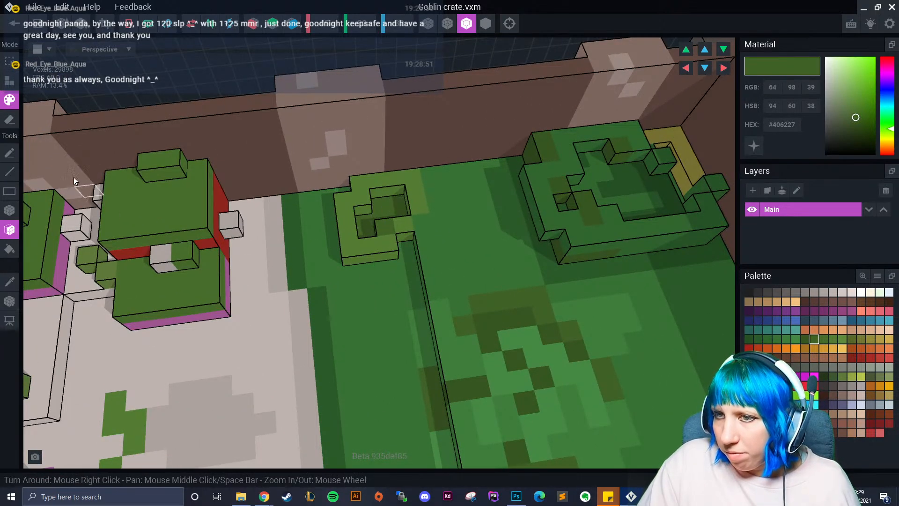
scroll(376, 267, "down", 3)
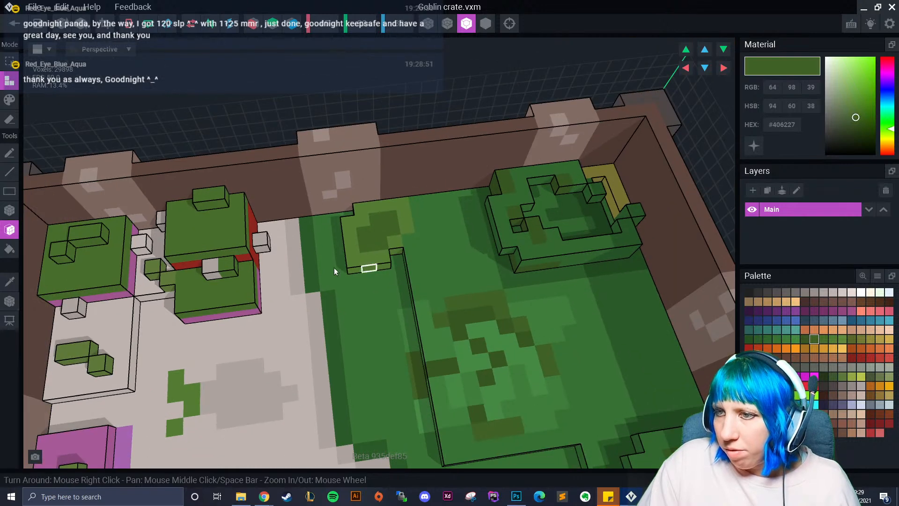
left_click(9, 281)
left_click(353, 238)
scroll(324, 206, "up", 3)
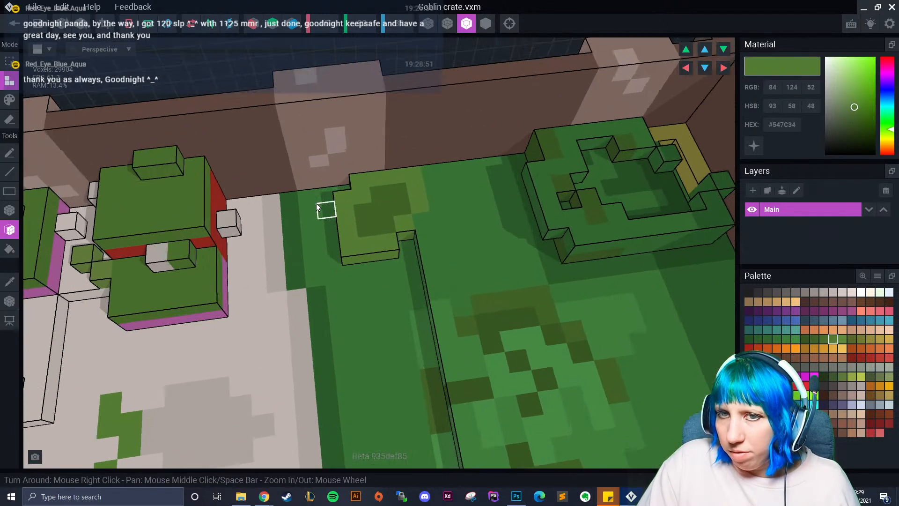
- Build a raised, broken rim of #547C34 voxels around the top edges of the small green block
left_click(10, 210)
left_click(358, 176)
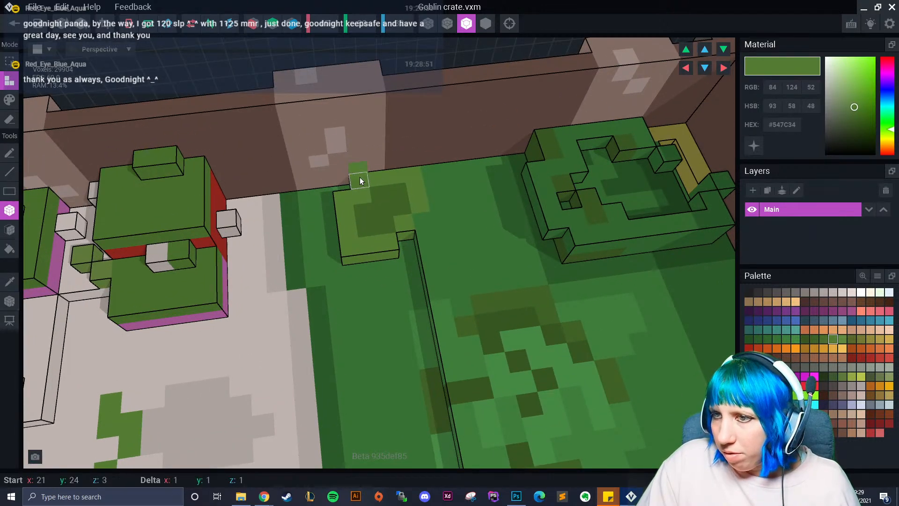
left_click_drag(383, 175, 413, 174)
left_click(416, 193)
left_click(423, 219)
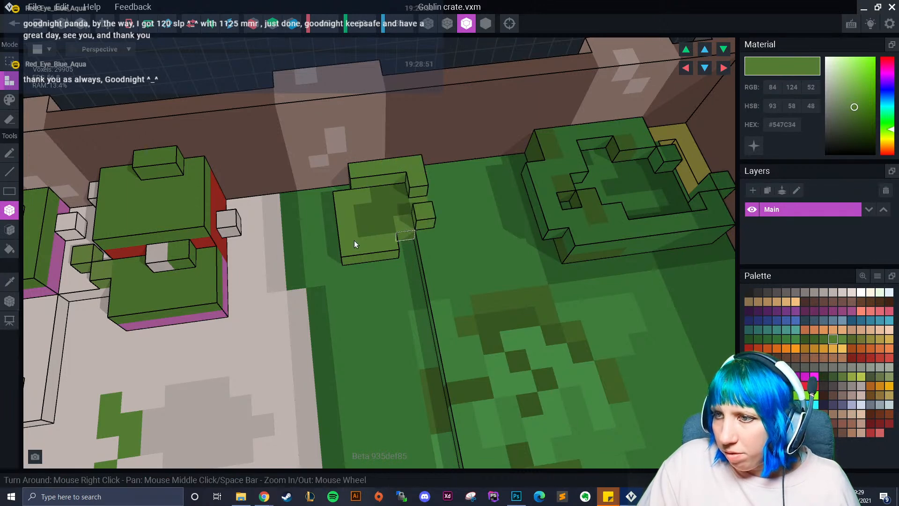
left_click(409, 249)
left_click(401, 246)
right_click_drag(400, 247, 385, 249)
left_click(385, 246)
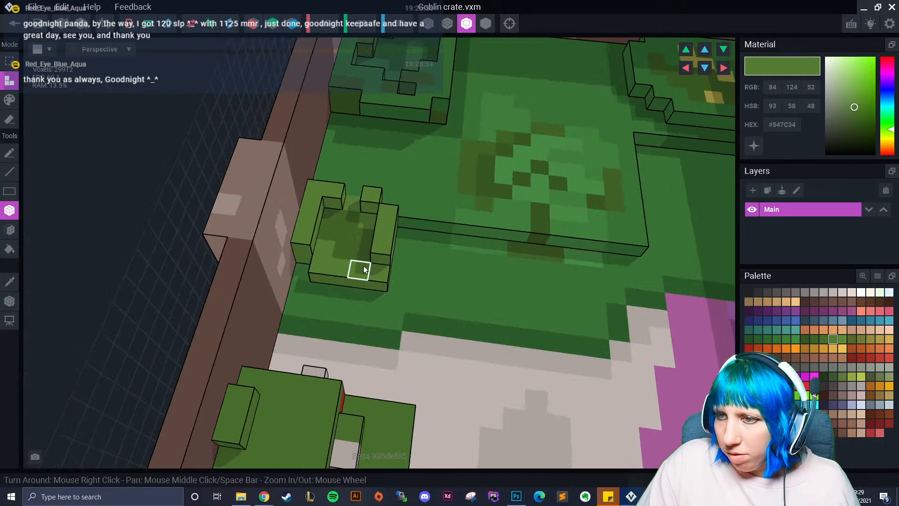
left_click_drag(370, 271, 327, 258)
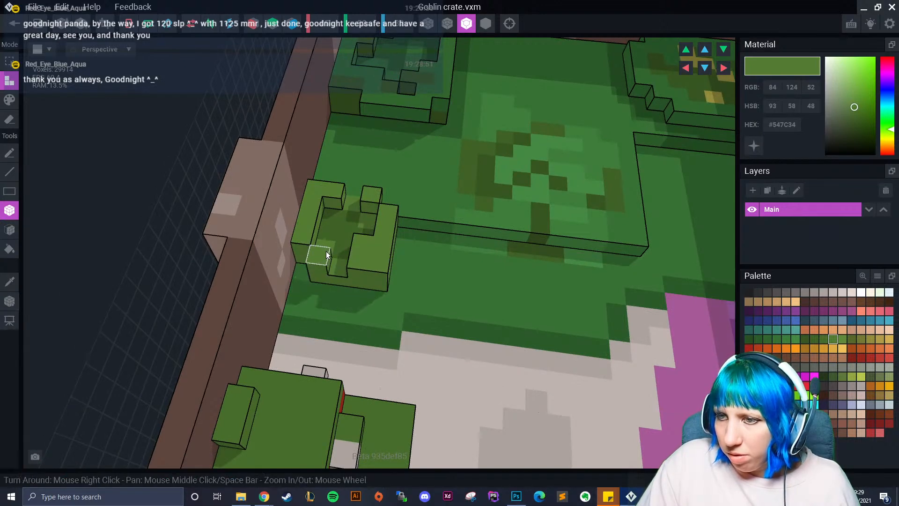
right_click_drag(328, 251, 383, 296)
- Paint #486E2C patches on the rimmed green block and on the green floor beside it
left_click(839, 339)
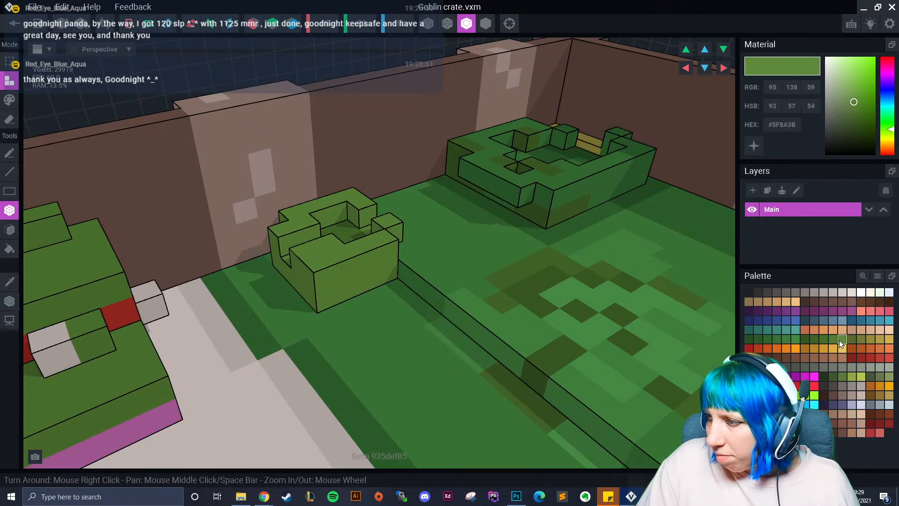
left_click(824, 339)
key("3")
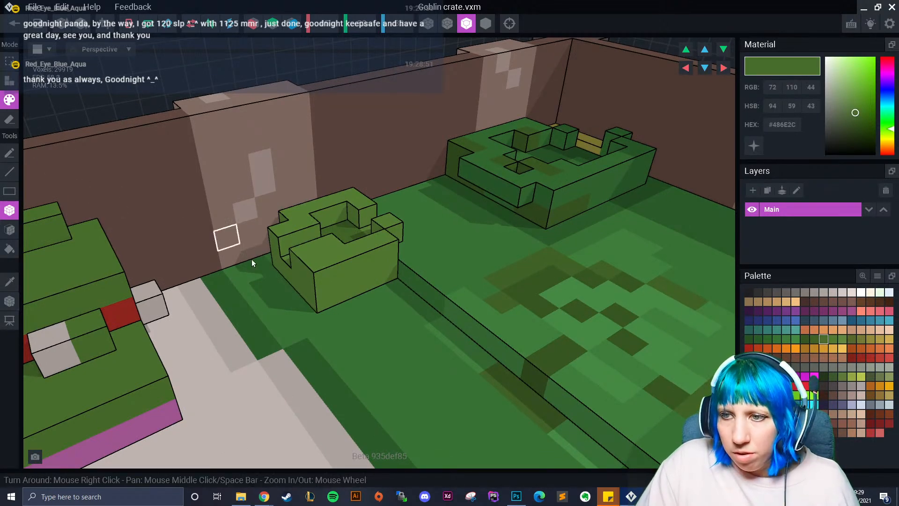
right_click_drag(382, 281, 277, 313)
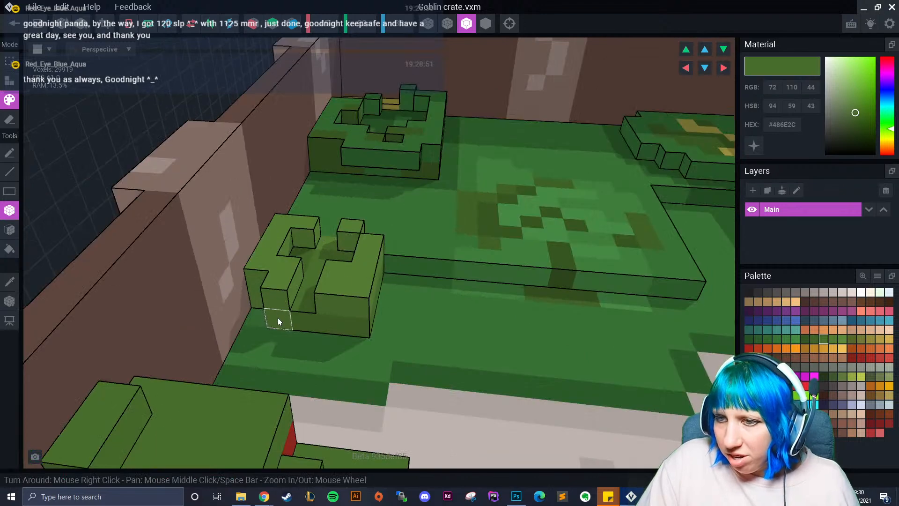
right_click_drag(371, 321, 471, 256)
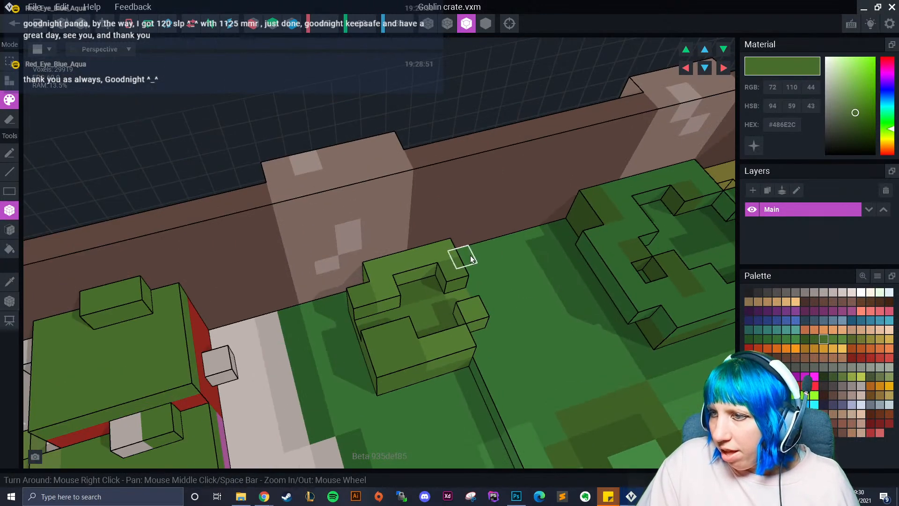
left_click_drag(511, 324, 495, 349)
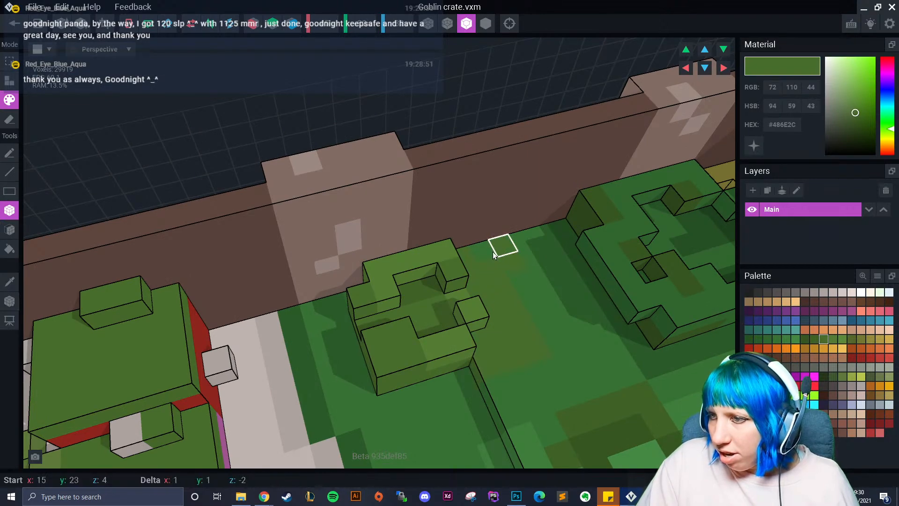
left_click_drag(496, 252, 506, 265)
middle_click_drag(492, 370, 507, 251)
left_click_drag(347, 200, 464, 282)
- Sample light purple #A664AE from the floor by the wall and build a flat rectangular block on the purple floor area
scroll(448, 310, "down", 5)
middle_click_drag(389, 345, 457, 347)
right_click_drag(538, 342, 454, 349)
scroll(405, 341, "up", 3)
middle_click_drag(375, 421, 351, 329)
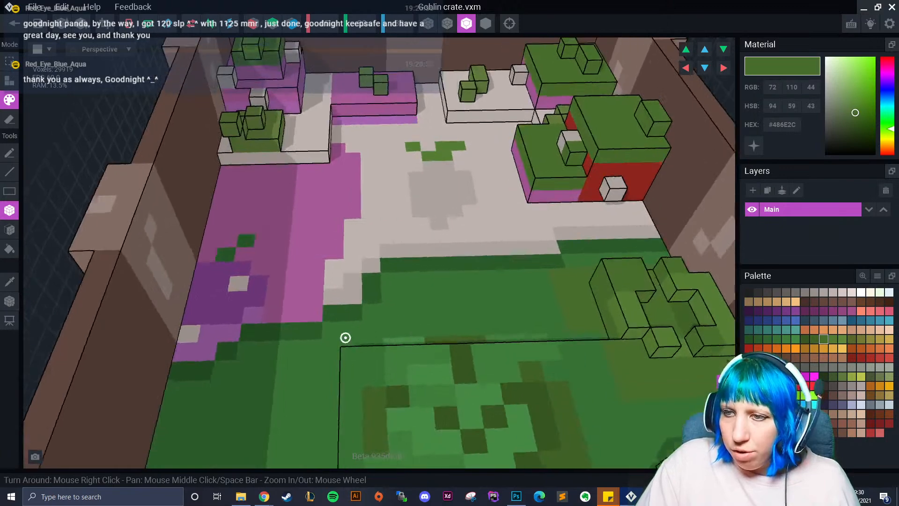
scroll(351, 329, "up", 4)
right_click_drag(412, 309, 367, 292)
scroll(367, 291, "up", 3)
middle_click_drag(330, 230, 262, 325)
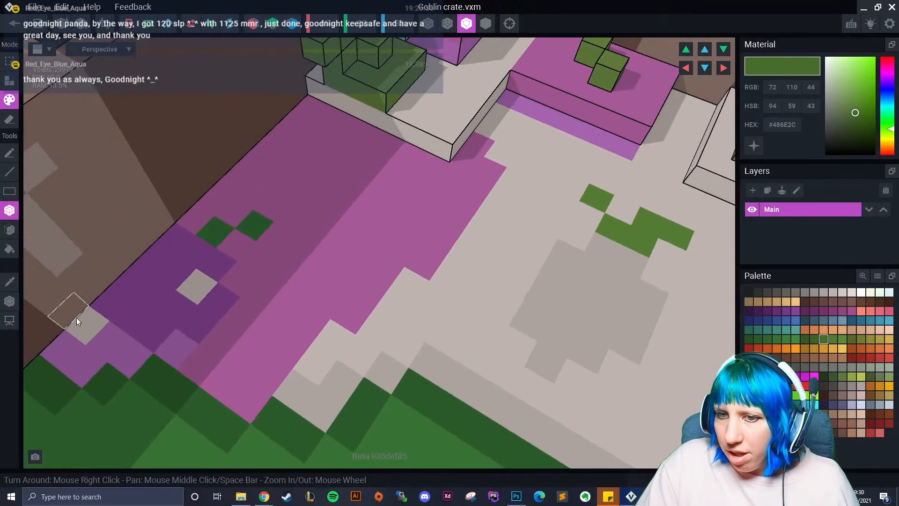
left_click(123, 349, "alt")
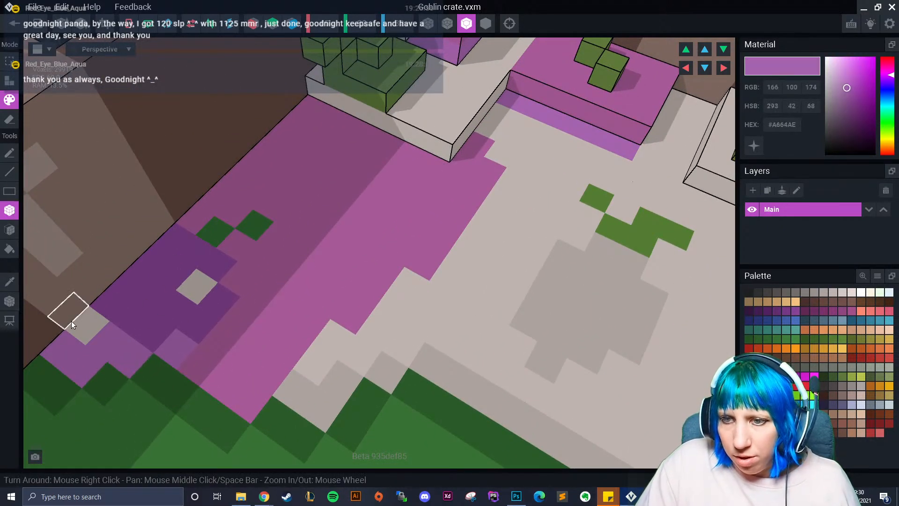
right_click_drag(340, 208, 296, 215)
mouse_move(346, 257)
left_mouse_down()
mouse_move(362, 257)
mouse_move(376, 238)
left_mouse_up()
left_click(10, 81)
mouse_move(389, 251)
right_mouse_down()
mouse_move(391, 262)
mouse_move(347, 203)
mouse_move(360, 177)
right_mouse_up()
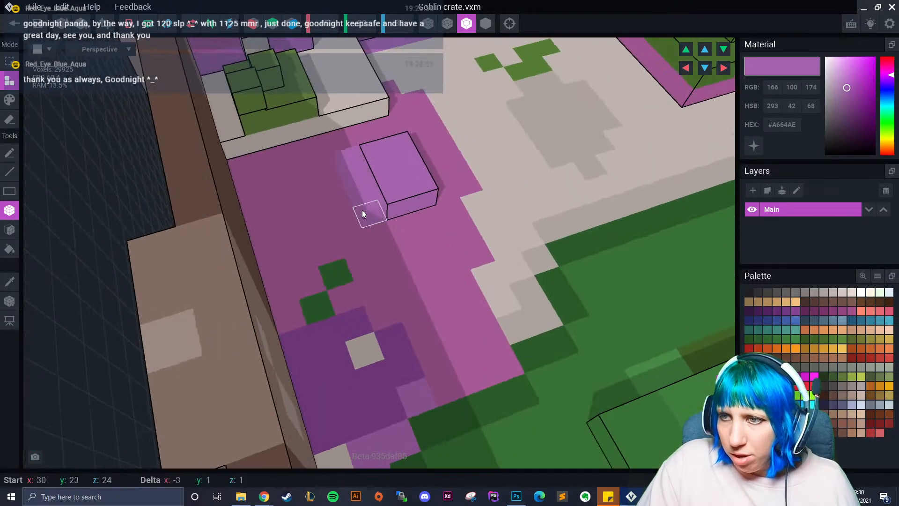
left_click_drag(352, 218, 352, 218)
right_click_drag(352, 218, 350, 224)
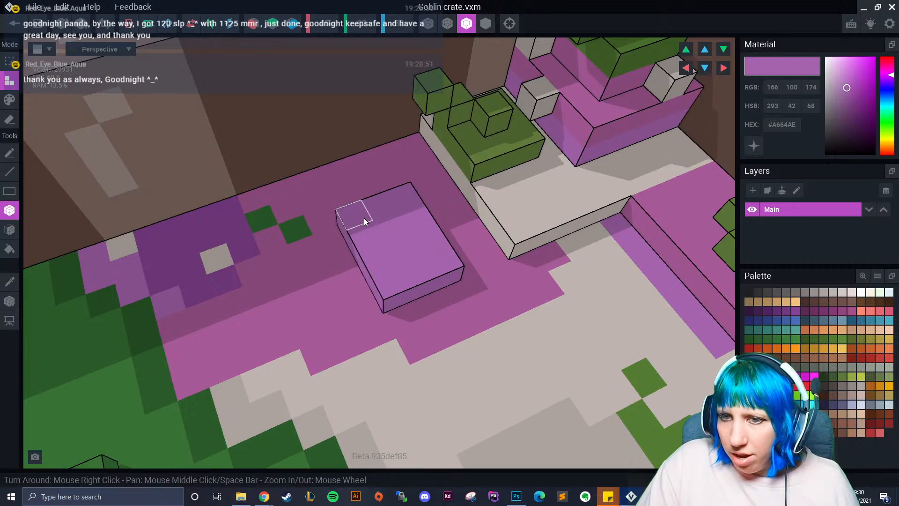
- Stack a second, overhanging layer of #A664AE voxels on the flat purple block
left_click_drag(364, 218, 429, 237)
right_click_drag(429, 238, 431, 242)
left_click_drag(343, 245, 373, 268)
right_click_drag(373, 268, 374, 269)
left_click_drag(498, 311, 456, 341)
right_click_drag(456, 340, 423, 345)
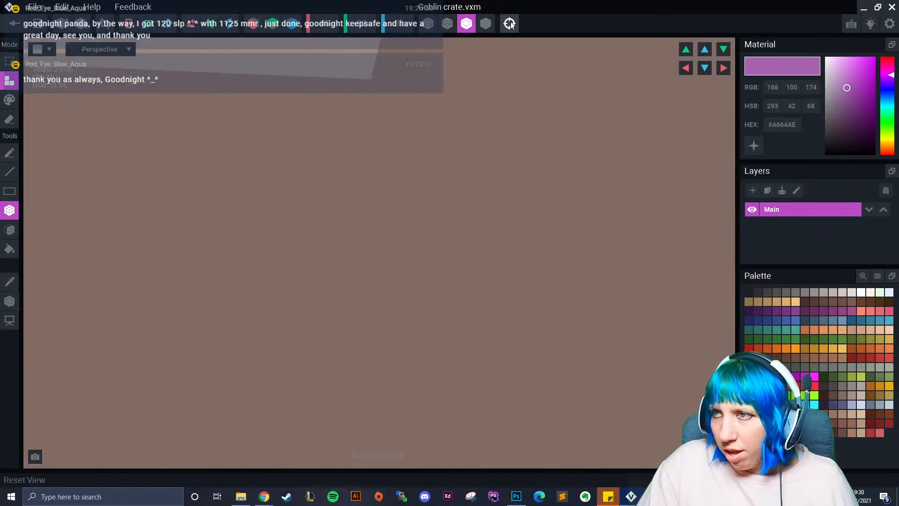
- Extend the light purple block with a strip of voxels on the side facing the crate wall
left_click(510, 23)
scroll(399, 261, "up", 4)
right_click_drag(366, 265, 365, 265)
scroll(474, 279, "up", 4)
right_click_drag(461, 298, 417, 277)
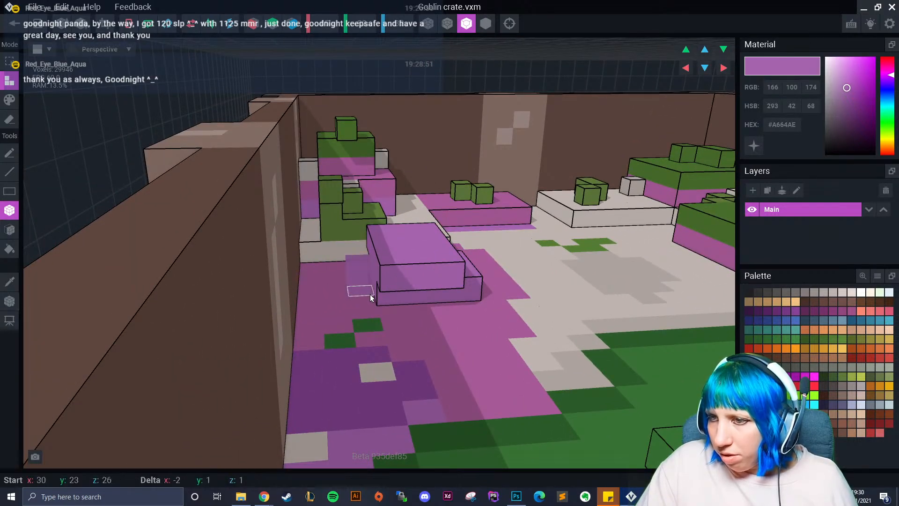
right_click_drag(368, 293, 387, 325)
scroll(435, 338, "down", 2)
right_click_drag(454, 347, 453, 347)
left_click_drag(421, 289, 517, 321)
right_click_drag(516, 317, 516, 316)
key("ctrl+z")
- Add wider layers of #A664AE voxels on the purple block so its sides flare outward in steps toward the top
right_click_drag(455, 380, 455, 379)
left_click_drag(389, 334, 485, 325)
right_click_drag(423, 349, 424, 349)
left_click_drag(393, 274, 505, 313)
right_click_drag(505, 314, 490, 320)
left_click_drag(350, 344, 441, 370)
right_click_drag(441, 360, 441, 360)
left_click_drag(492, 310, 417, 362)
right_click_drag(418, 361, 302, 375)
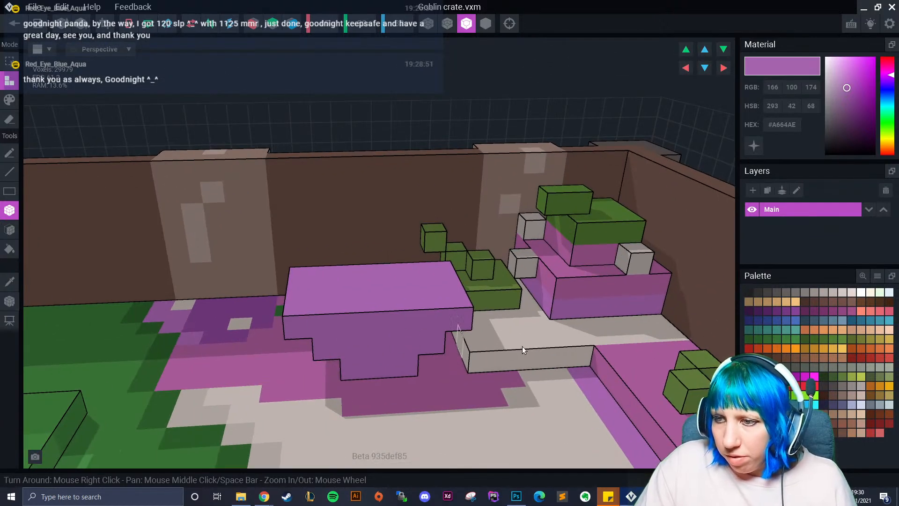
- Sample dark purple #864495 from the floor patch and repaint the purple block's upper part and one lower corner area
left_click(768, 414)
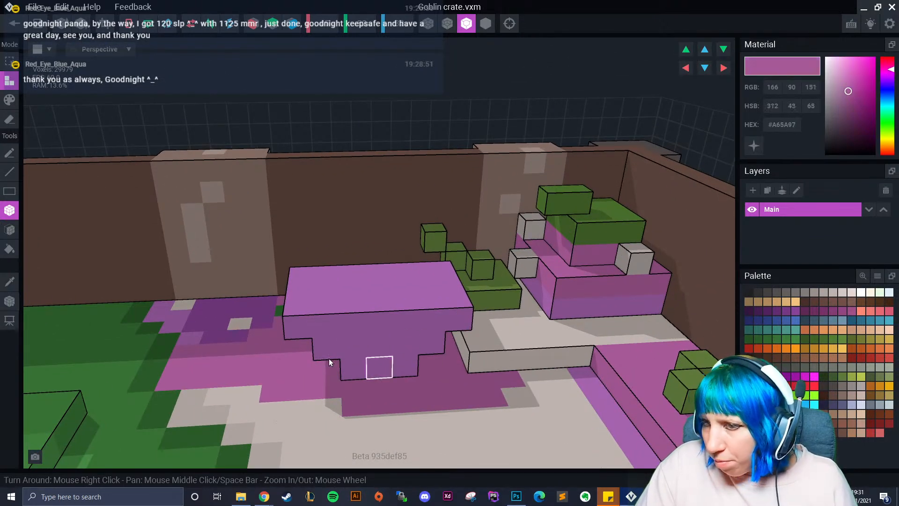
left_click(17, 285)
left_click(202, 317)
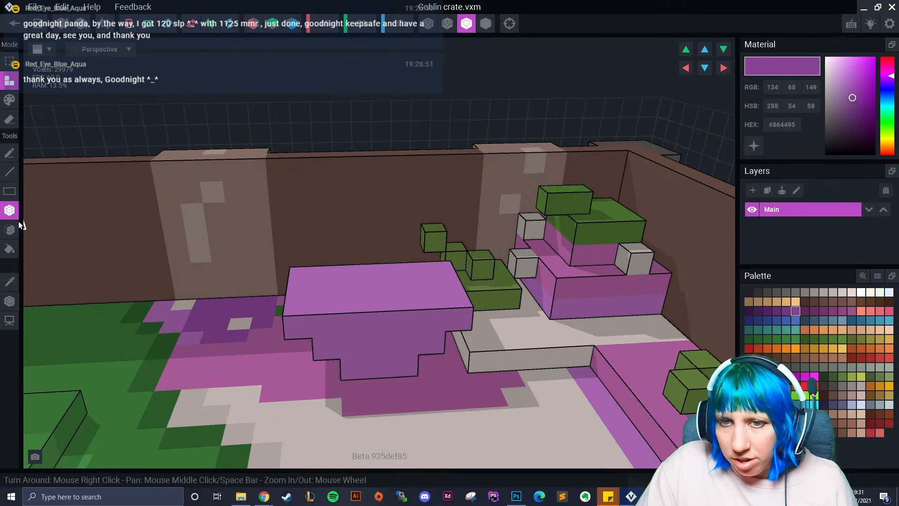
left_click(9, 102)
left_click(435, 300)
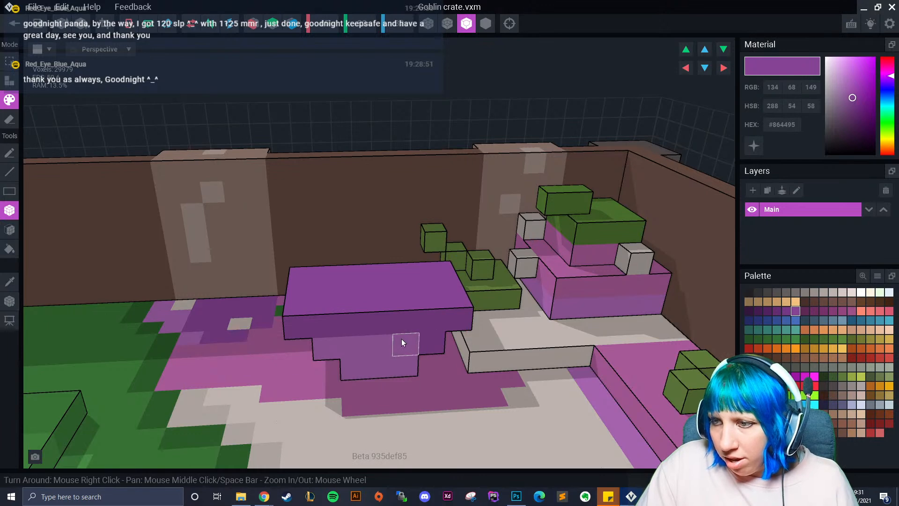
scroll(403, 338, "up", 2)
left_click(389, 370)
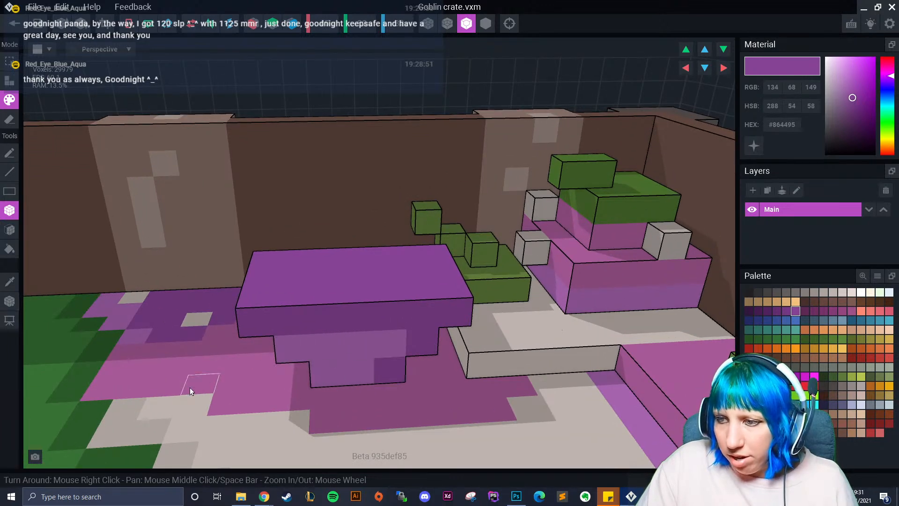
- Raise the top of the purple block by a layer and add a narrower #864495 layer on it
left_click(10, 229)
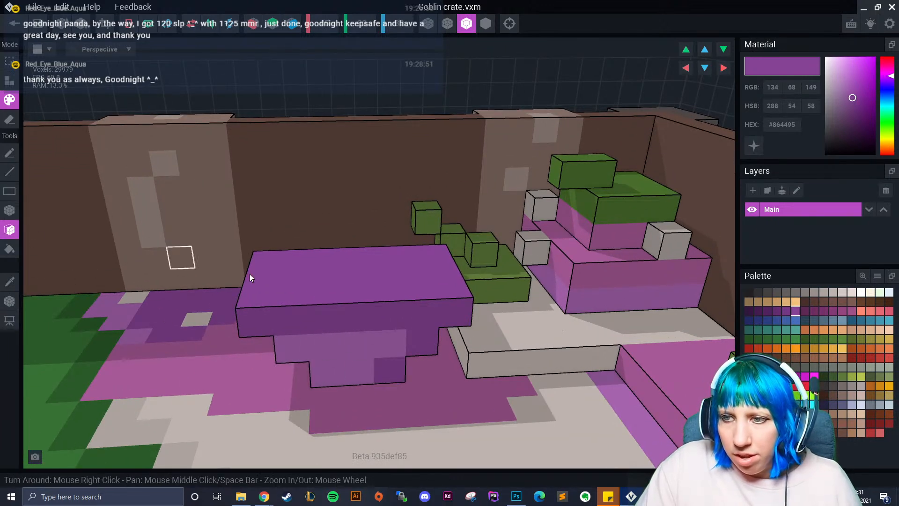
mouse_move(310, 282)
right_mouse_down()
mouse_move(366, 280)
mouse_move(358, 301)
right_mouse_up()
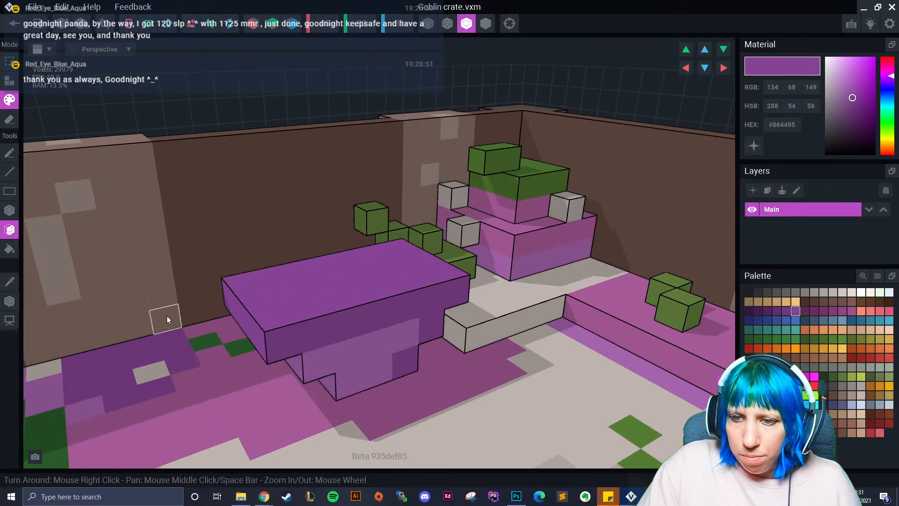
left_click(12, 82)
left_click(283, 268)
right_click_drag(295, 294, 193, 280)
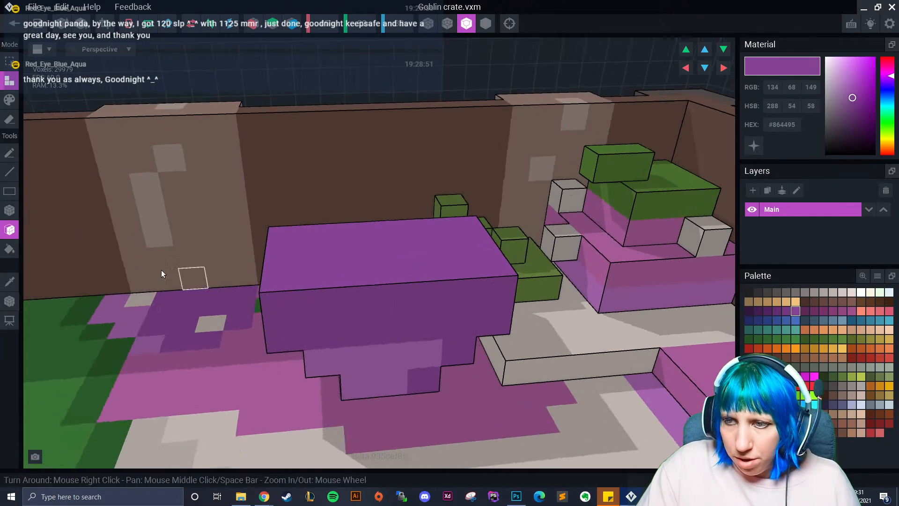
left_click(9, 211)
left_click_drag(305, 237, 499, 275)
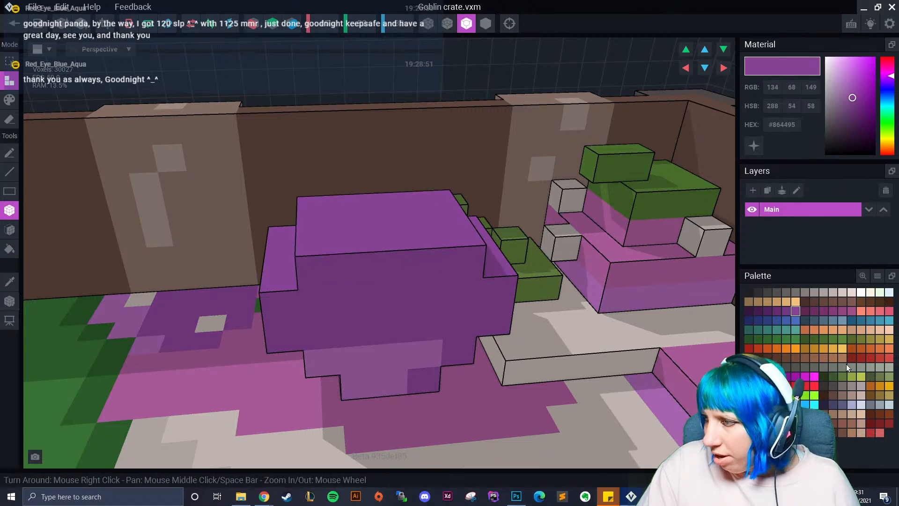
- Build a dark green #375621 leaf slab with raised voxels at its ends on top of the purple vegetable
left_click(805, 338)
left_click_drag(359, 208, 356, 229)
mouse_move(357, 225)
right_mouse_down()
mouse_move(348, 196)
mouse_move(343, 220)
right_mouse_up()
left_click(347, 196)
left_click(326, 189)
left_click(454, 194)
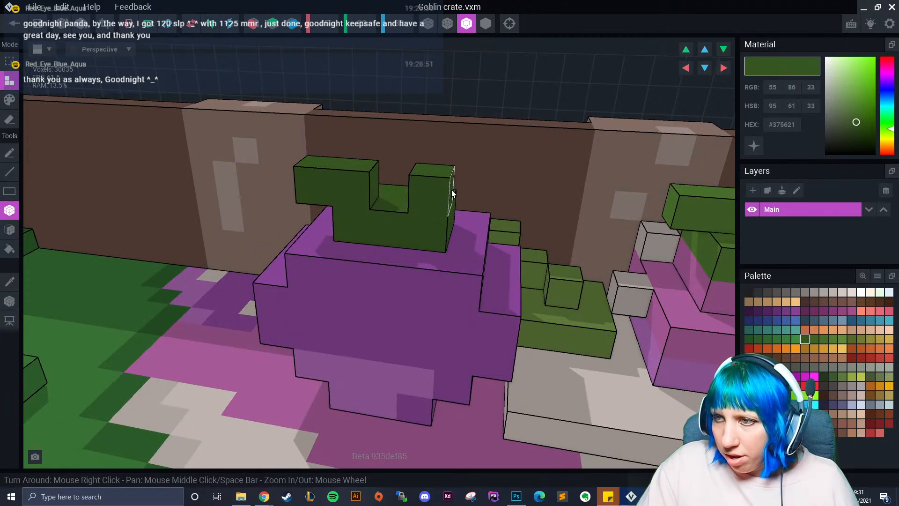
left_click(457, 195)
- Erase an excess voxel from the green leaf crown and finish it with raised cubes at opposite corners
left_click(9, 153)
left_click(11, 121)
left_click(422, 196)
mouse_move(376, 270)
right_mouse_down()
mouse_move(484, 226)
mouse_move(496, 234)
right_mouse_up()
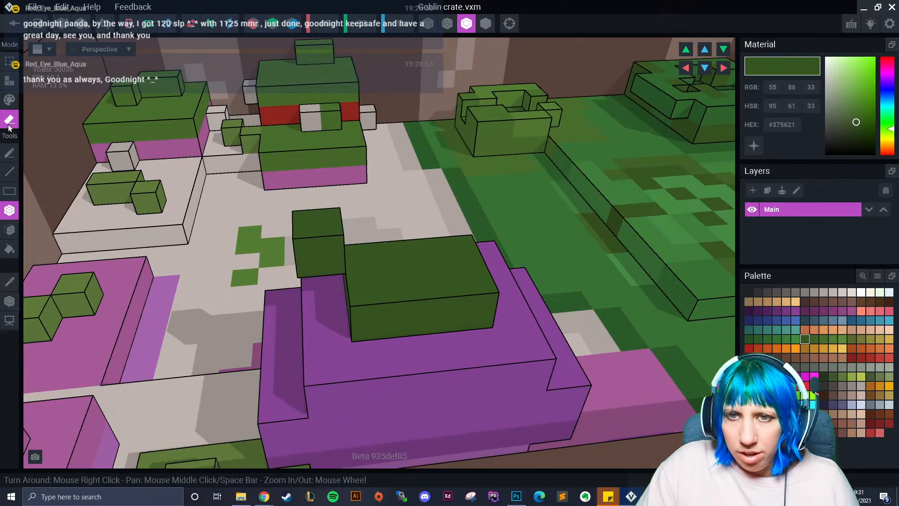
left_click(9, 81)
left_click(474, 283)
mouse_move(433, 318)
right_mouse_down()
mouse_move(454, 329)
mouse_move(456, 387)
mouse_move(473, 310)
mouse_move(425, 300)
right_mouse_up()
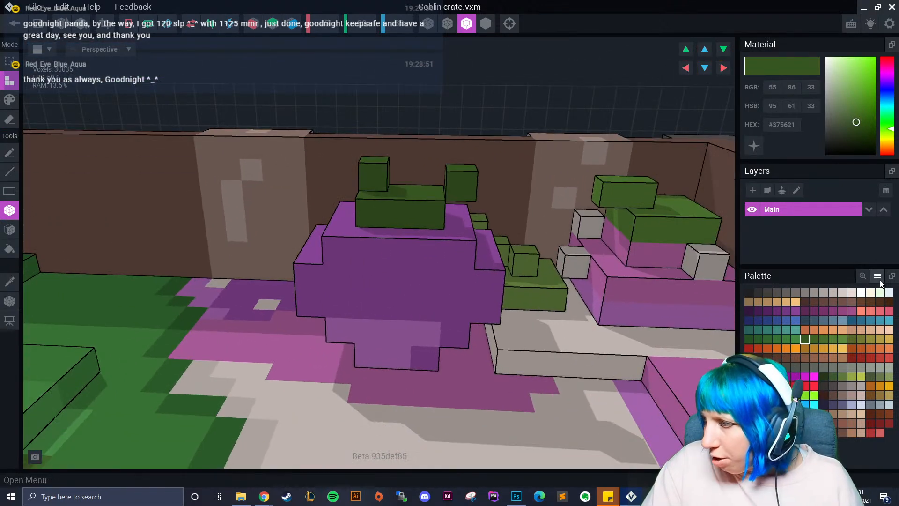
- Add single light grey #BEB4AF cubes around the sides and base of the purple vegetable
left_click(832, 293)
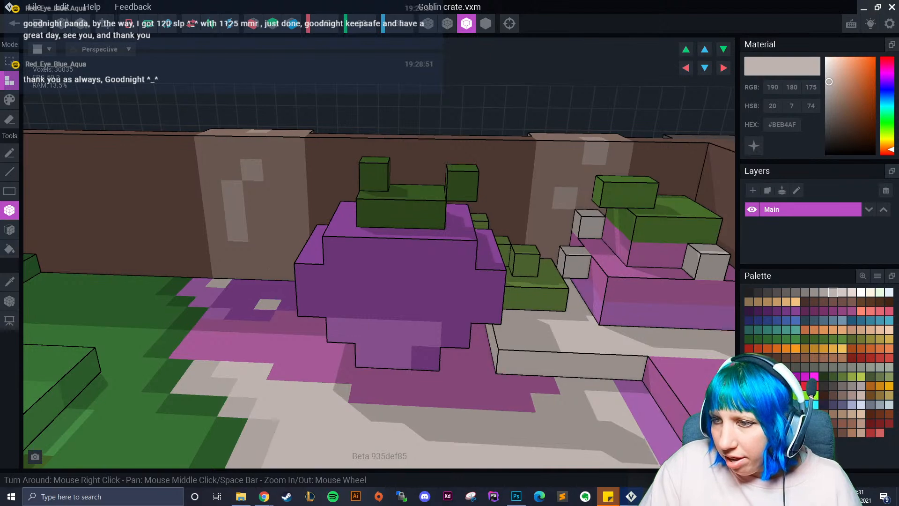
left_click(375, 245)
right_click_drag(451, 307, 266, 348)
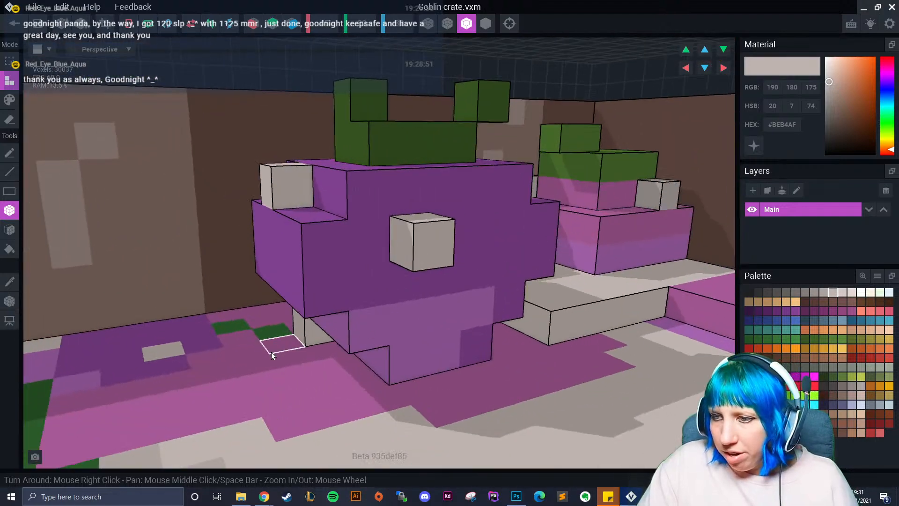
mouse_move(361, 365)
right_mouse_down()
mouse_move(386, 389)
mouse_move(347, 363)
right_mouse_up()
left_click(377, 387)
left_click(352, 400)
right_click_drag(352, 399, 470, 365)
scroll(463, 343, "up", 3)
left_click(452, 352)
- Examine the arrangement of the vegetables in the crate from several angles
scroll(453, 352, "down", 3)
scroll(433, 350, "up", 3)
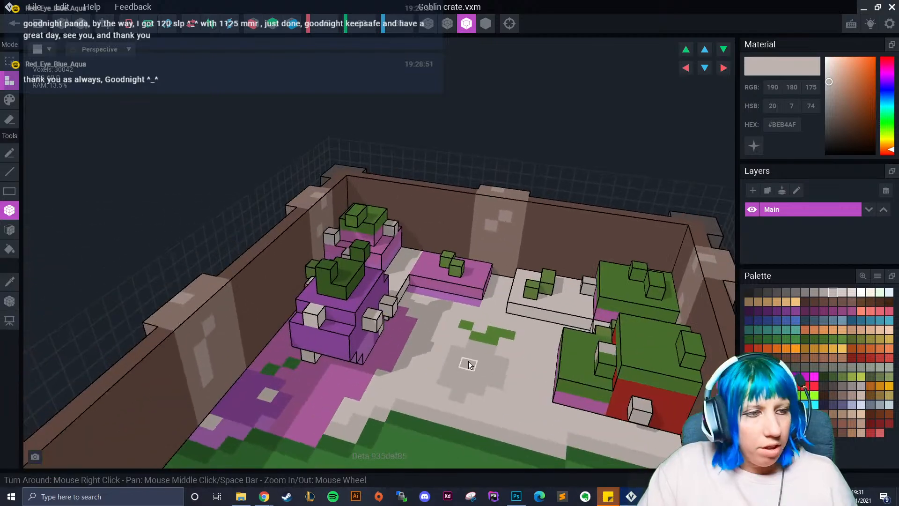
scroll(455, 319, "down", 3)
right_click_drag(455, 319, 522, 377)
scroll(458, 321, "up", 3)
scroll(457, 320, "down", 3)
scroll(457, 320, "up", 3)
scroll(515, 370, "up", 5)
middle_click_drag(482, 343, 400, 356)
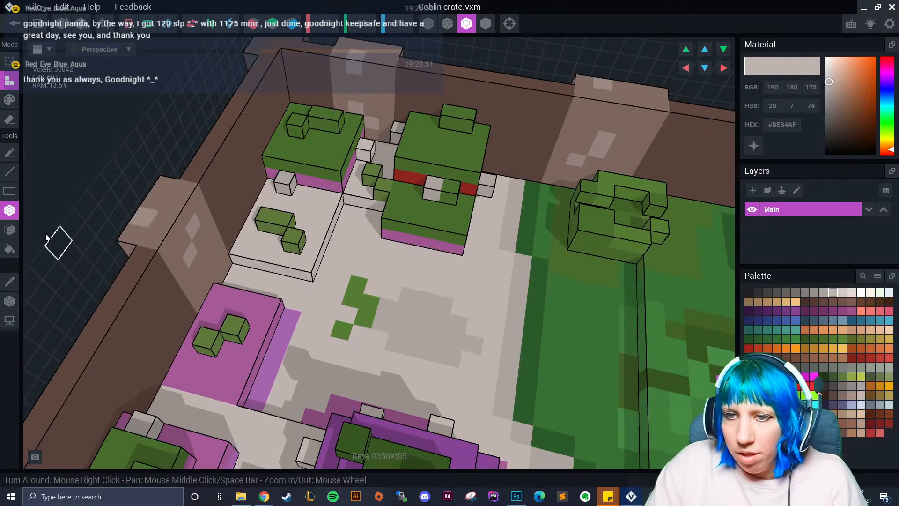
right_click_drag(386, 318, 293, 261)
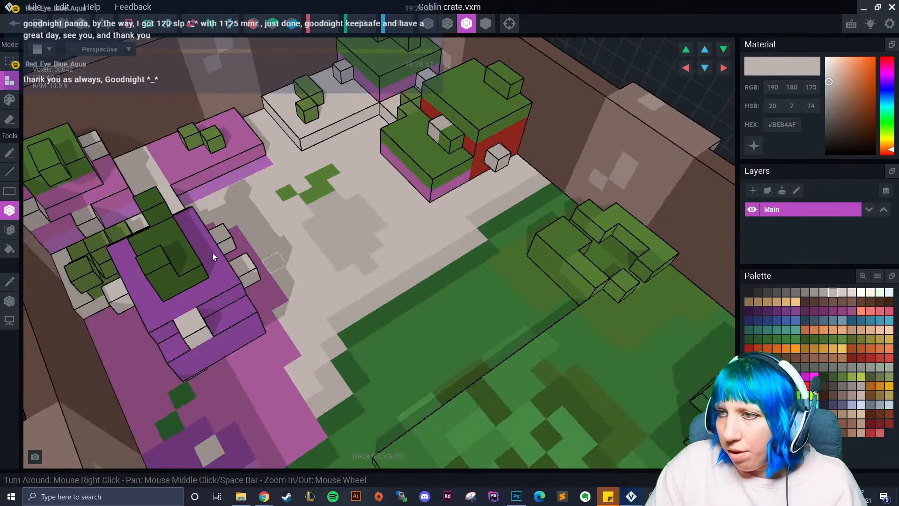
- Sample red #95271F from the red block by the wall and paint a patch on the floor beside the purple vegetable
left_click(10, 281)
left_click(475, 150)
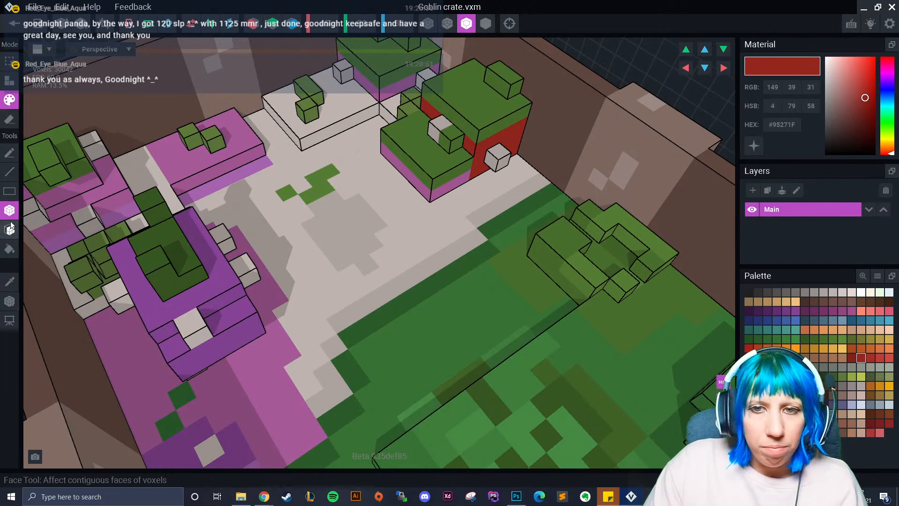
left_click(10, 154)
right_click_drag(262, 262, 331, 273)
scroll(274, 293, "up", 3)
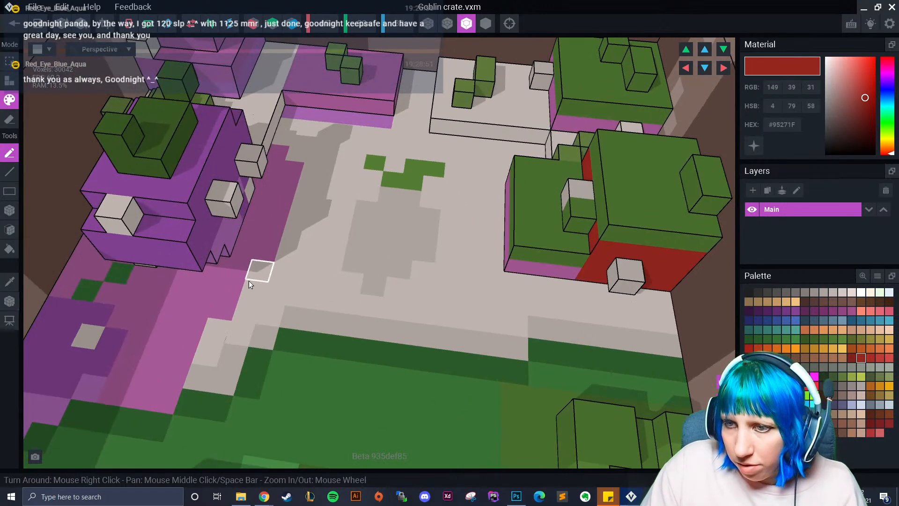
left_click_drag(200, 296, 246, 319)
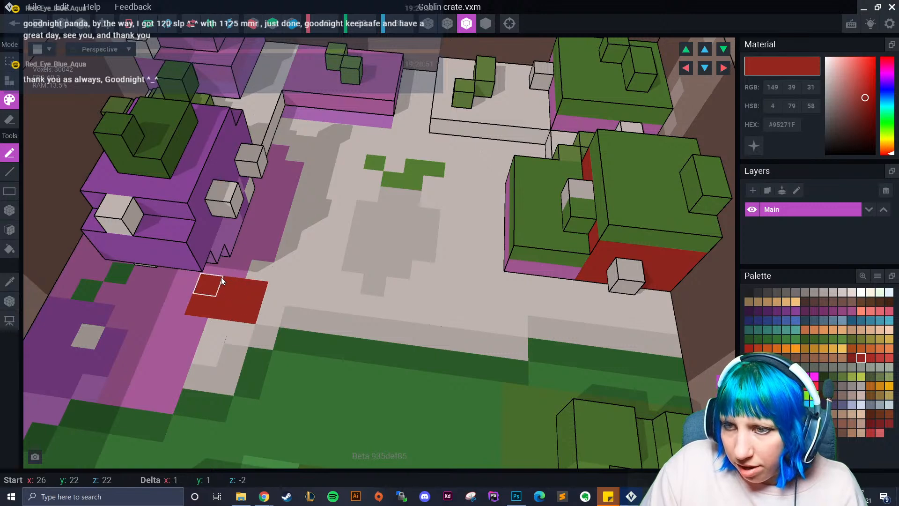
left_click(209, 286)
mouse_move(206, 324)
left_mouse_down()
mouse_move(234, 329)
mouse_move(211, 327)
left_mouse_up()
right_click_drag(211, 327, 209, 323)
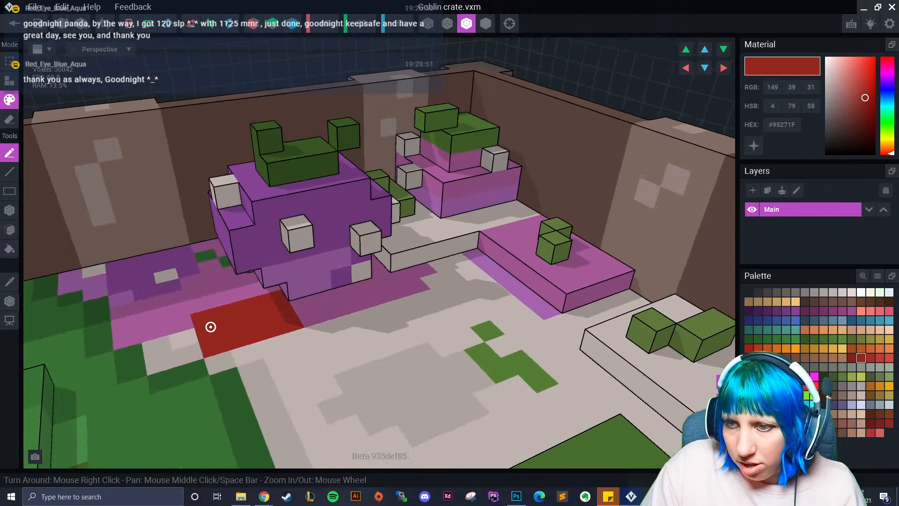
- Raise the red floor patch into a slab and build a smaller second red layer on it
left_click(9, 229)
left_click(17, 83)
left_click_drag(226, 317, 257, 311)
left_click(10, 211)
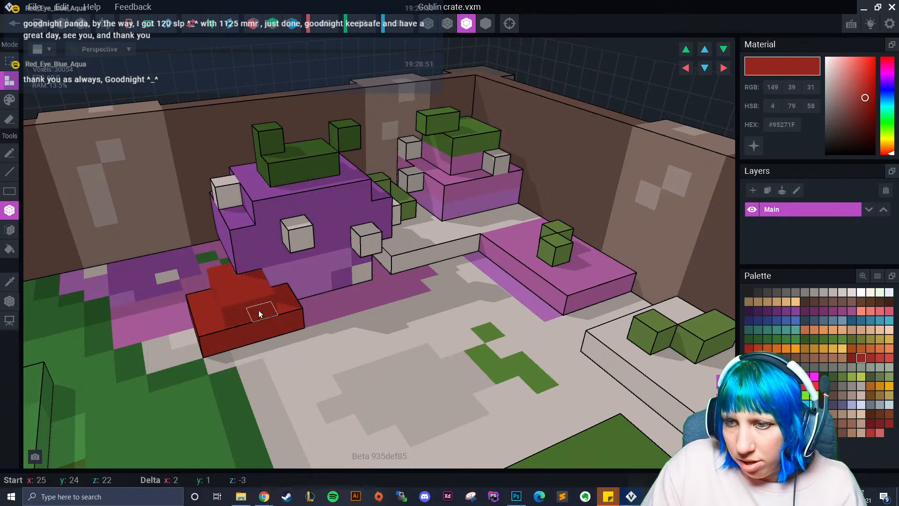
- Add a green #406227 leaf cube at the back of the red block, undoing a misplaced green box
left_click(813, 339)
left_click_drag(235, 291, 206, 299)
right_click_drag(201, 302, 402, 327)
key("ctrl+z")
left_click(183, 269)
- Repaint the raised middle of the red block with the brighter red #A82C23
left_click(861, 357)
left_click(10, 172)
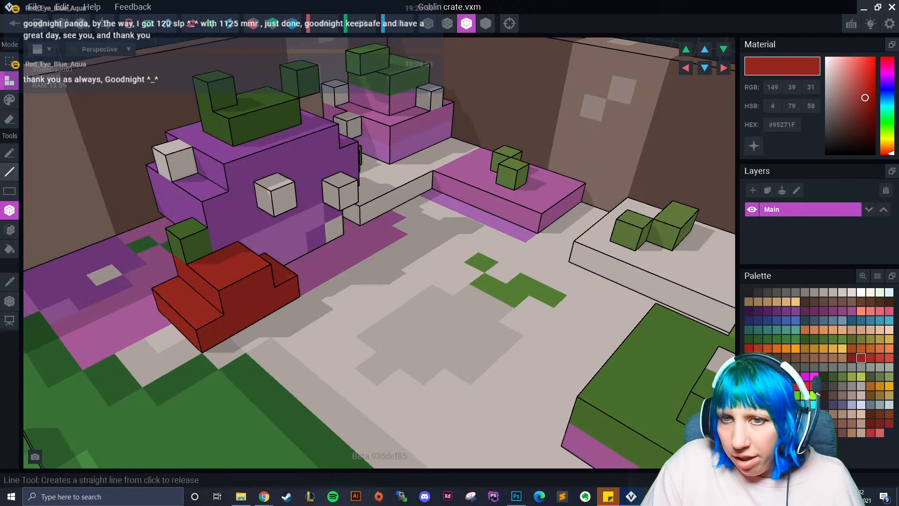
left_click(10, 100)
mouse_move(188, 307)
left_mouse_down()
mouse_move(173, 314)
mouse_move(269, 297)
left_mouse_up()
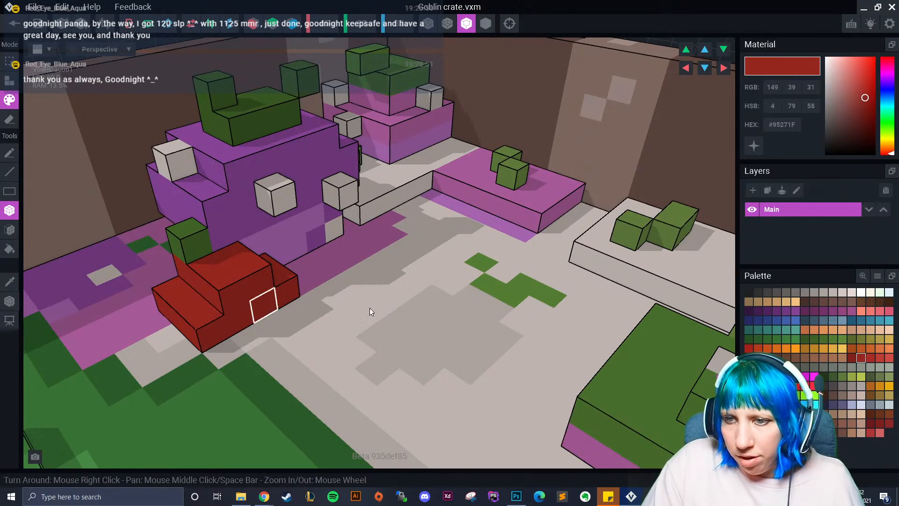
left_click(851, 357)
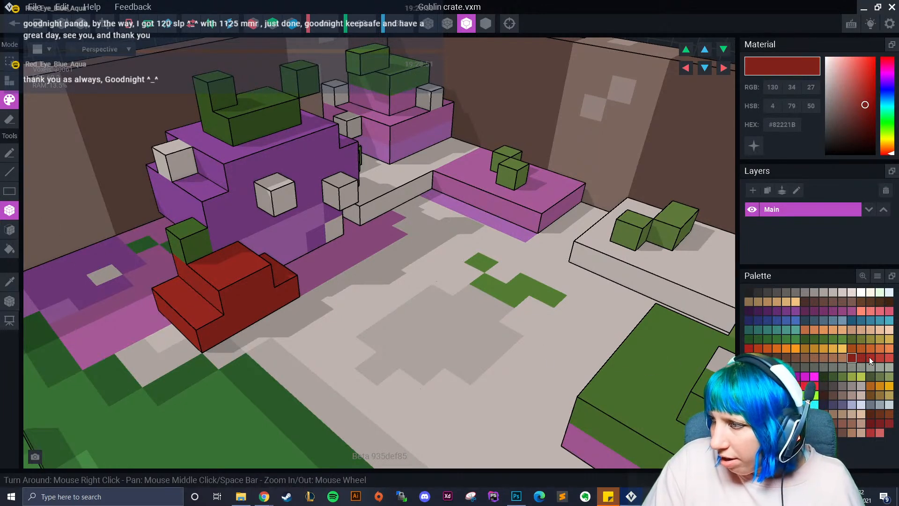
left_click(870, 357)
right_click_drag(248, 265, 308, 300)
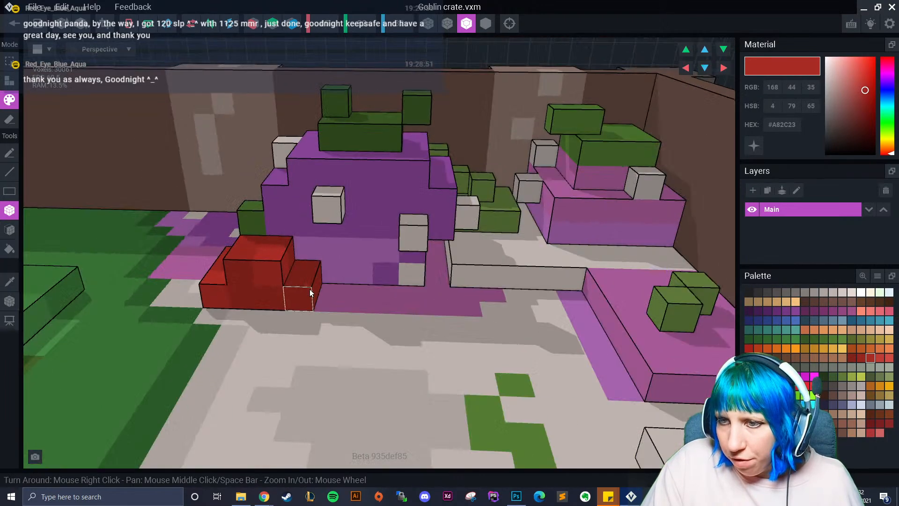
mouse_move(327, 334)
right_mouse_down()
mouse_move(378, 364)
mouse_move(288, 349)
mouse_move(308, 307)
right_mouse_up()
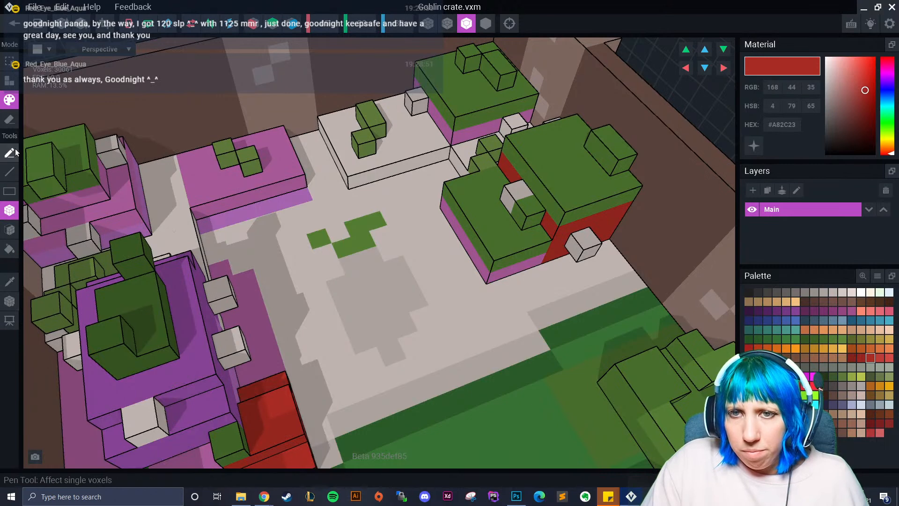
- Paint two #A82C23 patches on the grey floor, beside the light purple bed and beside the green-topped block
key("b")
right_click_drag(338, 265, 285, 235)
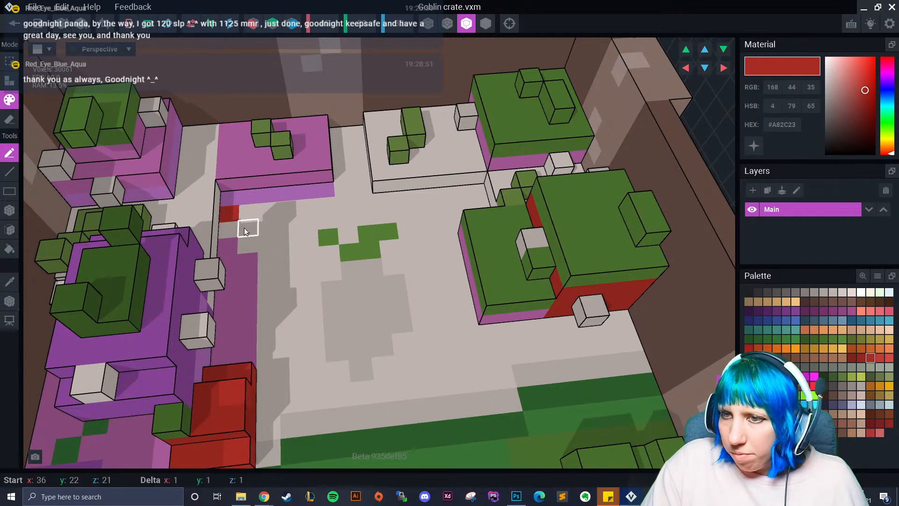
right_click_drag(267, 225, 434, 205)
mouse_move(459, 167)
left_mouse_down()
mouse_move(413, 193)
mouse_move(437, 197)
left_mouse_up()
right_click_drag(437, 198, 423, 184)
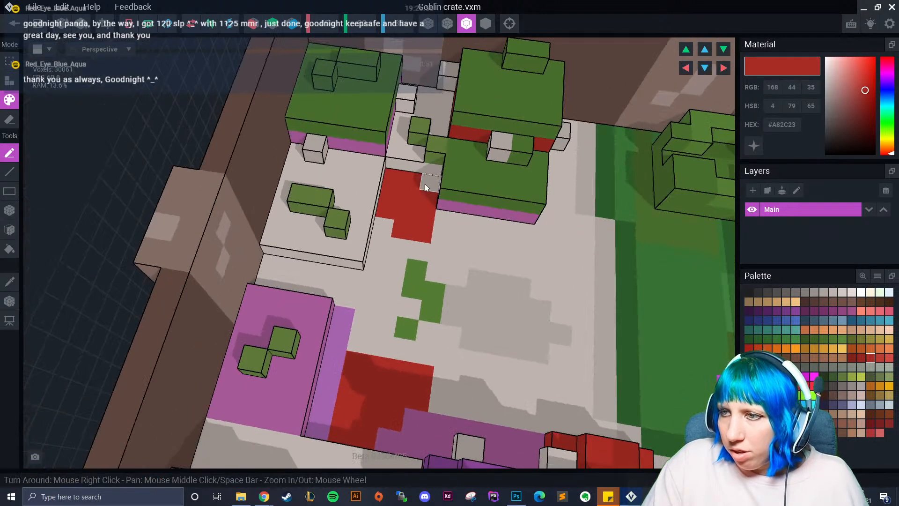
- Sample grey #ABA29E from the floor shadow patch and paint a rectangular area beside the green-topped block
scroll(431, 263, "down", 5)
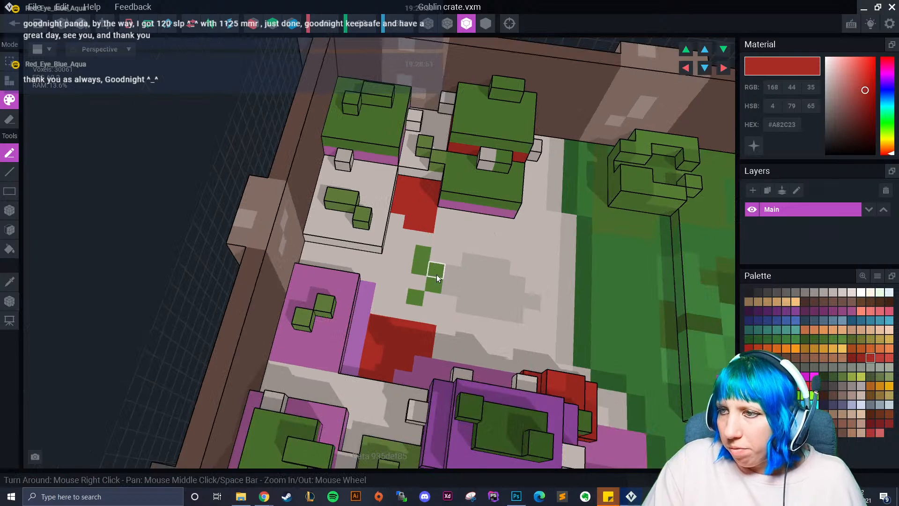
scroll(451, 284, "up", 5)
scroll(420, 294, "down", 5)
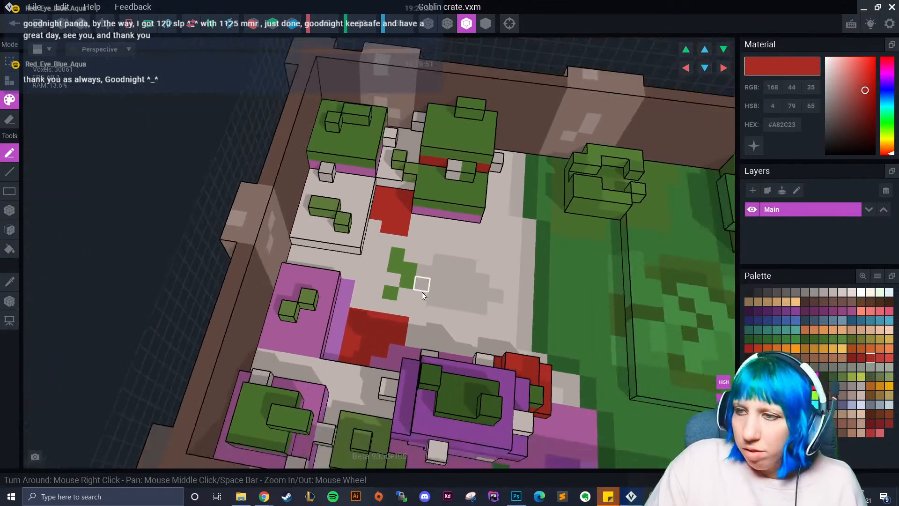
scroll(323, 260, "up", 5)
left_click(9, 282)
left_click(348, 273)
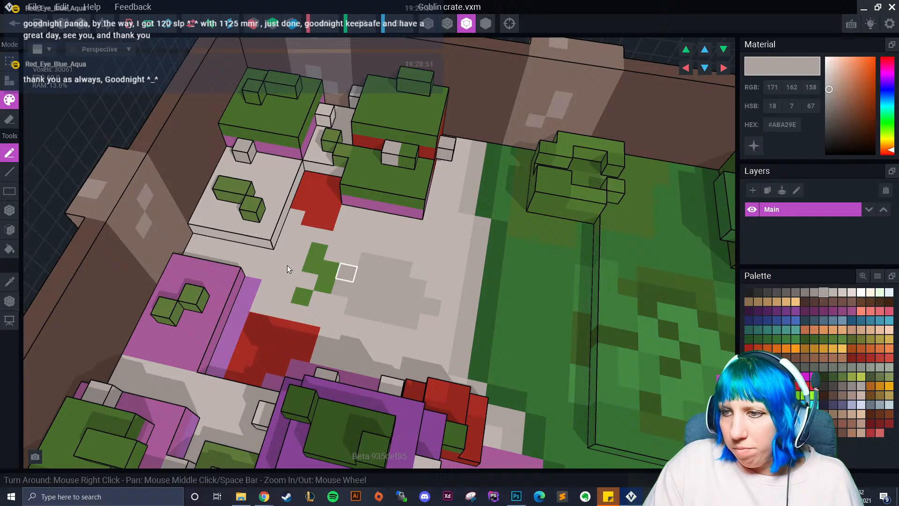
left_click(13, 210)
scroll(401, 211, "up", 2)
middle_click_drag(497, 224, 395, 215)
left_click_drag(290, 210, 338, 249)
- Build a stepped two-layer #ABA29E block on the floor beside the green-topped block
left_click(10, 81)
left_click_drag(289, 209, 354, 252)
right_click_drag(353, 253, 302, 211)
left_click_drag(289, 205, 341, 236)
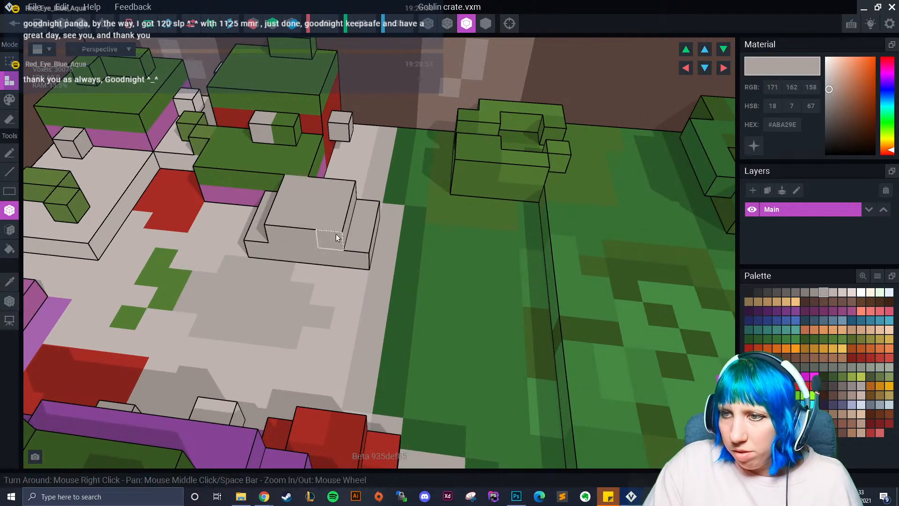
right_click_drag(341, 236, 331, 211)
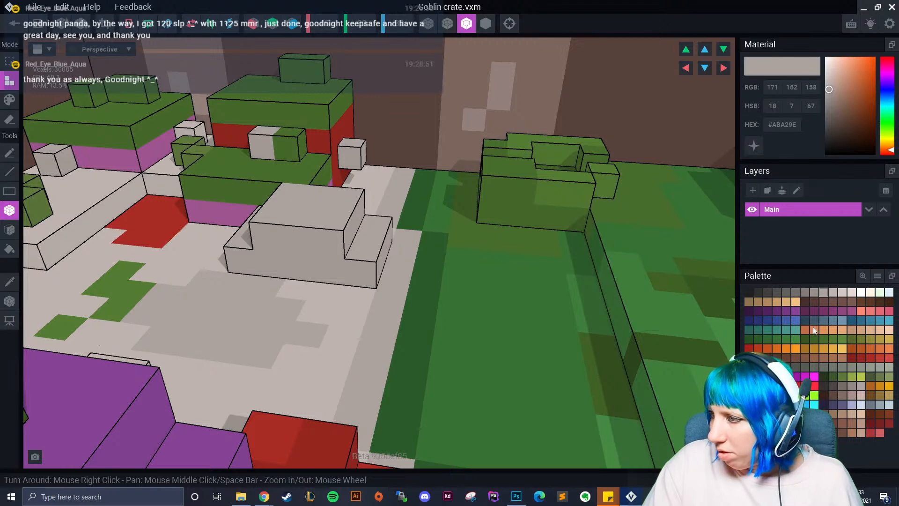
- Cover the top of the stepped grey block with green #406227 leaf layers
left_click(814, 339)
left_click(319, 207)
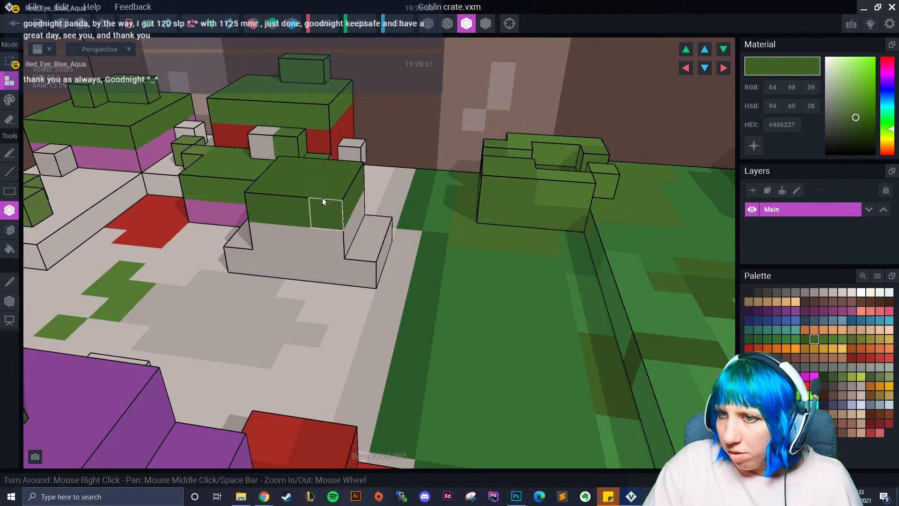
right_click_drag(343, 189, 352, 282)
left_click(366, 185)
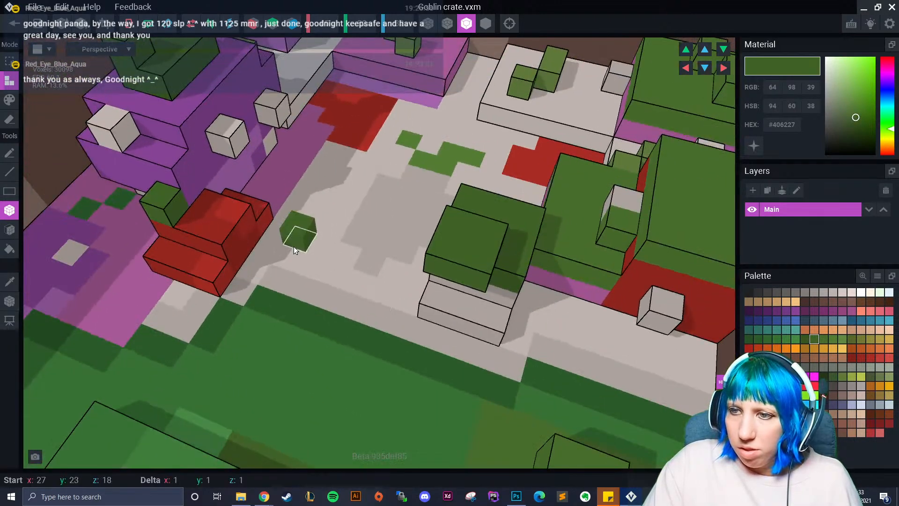
- Place two diagonal pairs of #406227 leaf voxels, beside the stepped red block and between the light purple and grey beds
left_click(294, 249)
left_click(328, 235)
right_click_drag(328, 235, 330, 126)
middle_click_drag(330, 126, 305, 230)
left_click_drag(310, 207, 324, 193)
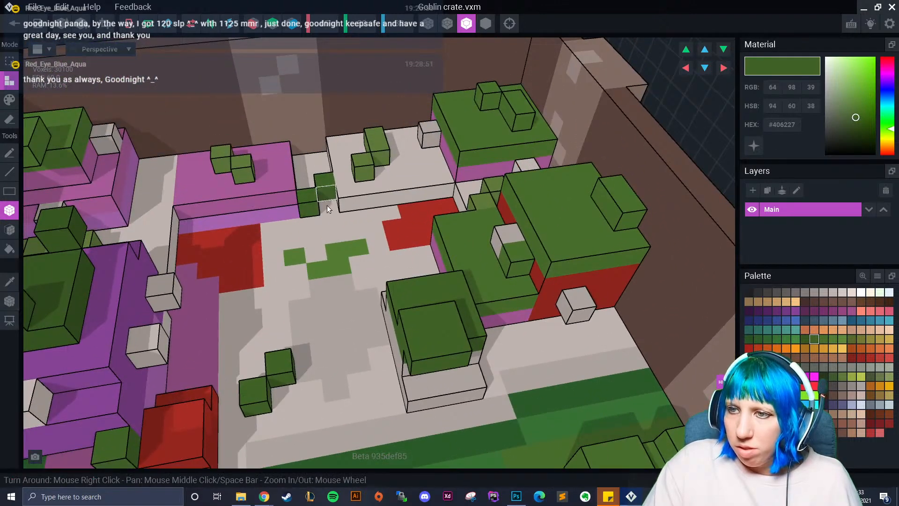
scroll(324, 193, "down", 3)
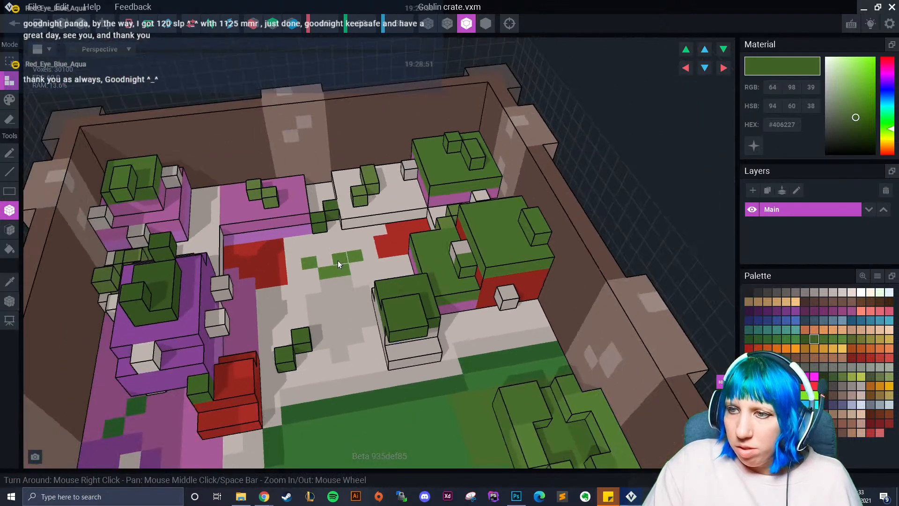
- Sample pinkish purple #A65A97 from the floor and paint a small patch on the grey floor near the red patch
left_click(239, 319)
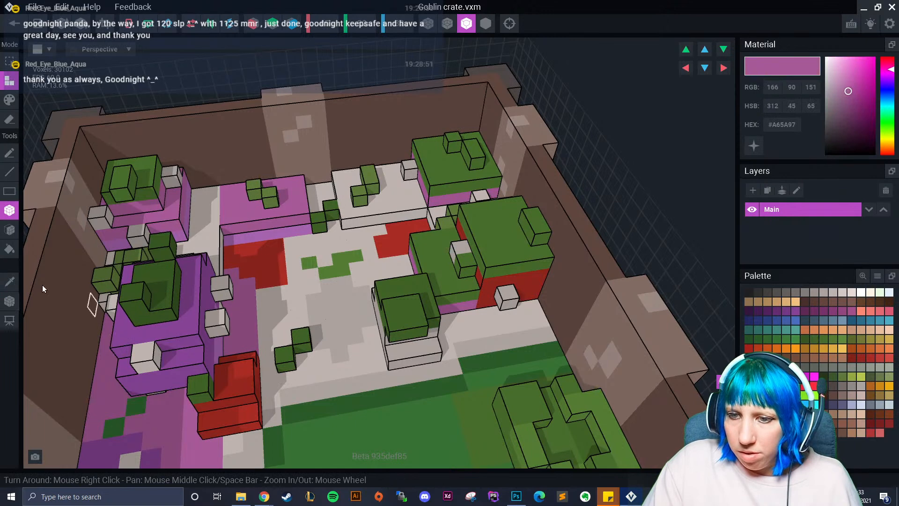
left_click(8, 101)
left_click_drag(280, 305, 279, 301)
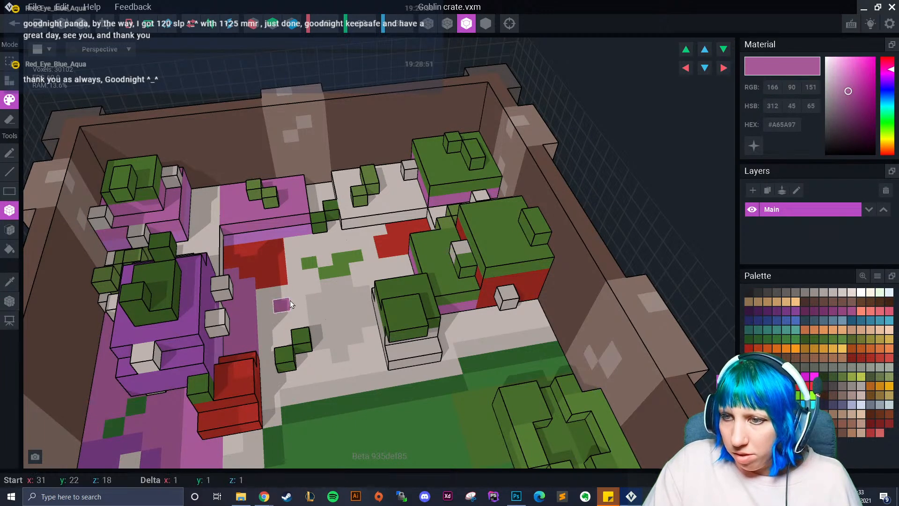
- Sample purple #864495 and paint freehand patches on the grey floor around the green marks
right_click_drag(303, 286, 142, 299)
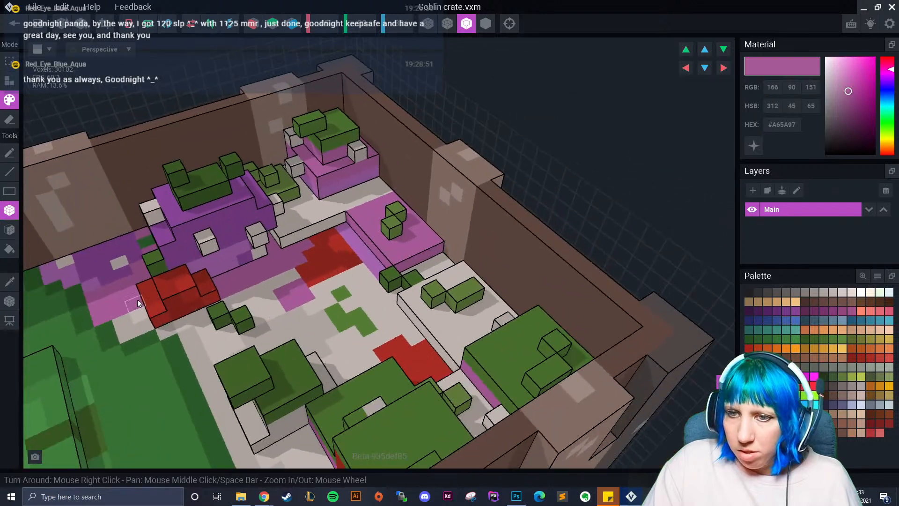
left_click(9, 282)
left_click(133, 248)
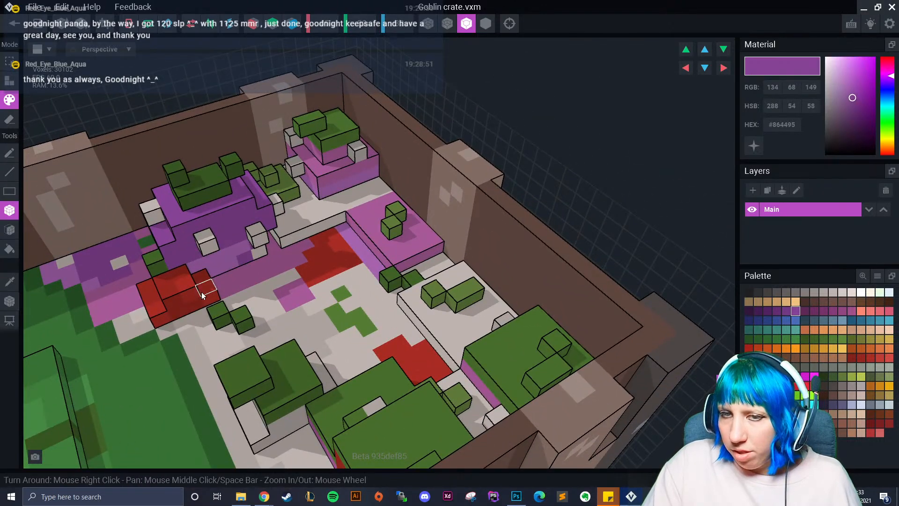
left_click(9, 153)
right_click_drag(234, 281, 350, 296)
right_click_drag(448, 348, 308, 283)
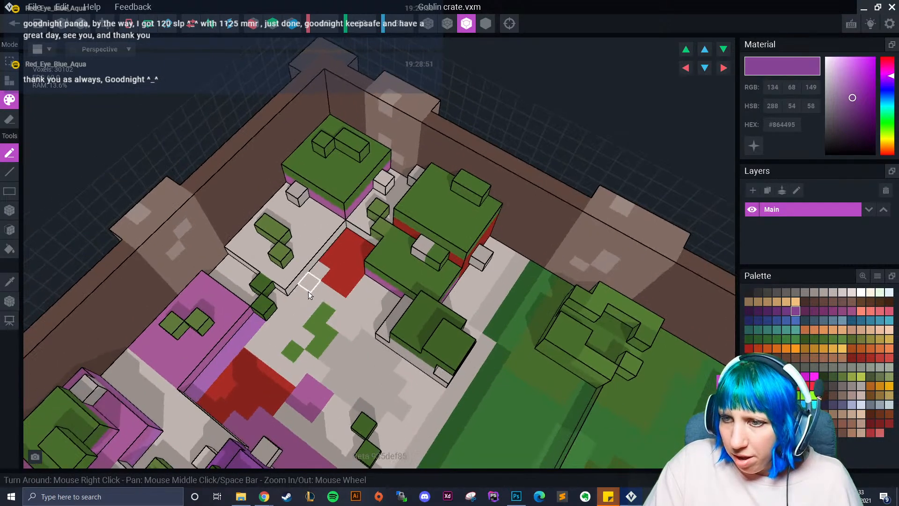
mouse_move(295, 329)
left_mouse_down()
mouse_move(295, 318)
mouse_move(330, 295)
mouse_move(360, 291)
mouse_move(381, 305)
mouse_move(361, 317)
mouse_move(374, 325)
left_mouse_up()
- Attach single beige #AA8A71 voxels on the floor patches and against the stepped grey block
right_click_drag(452, 331, 271, 325)
scroll(271, 325, "down", 5)
scroll(299, 324, "up", 5)
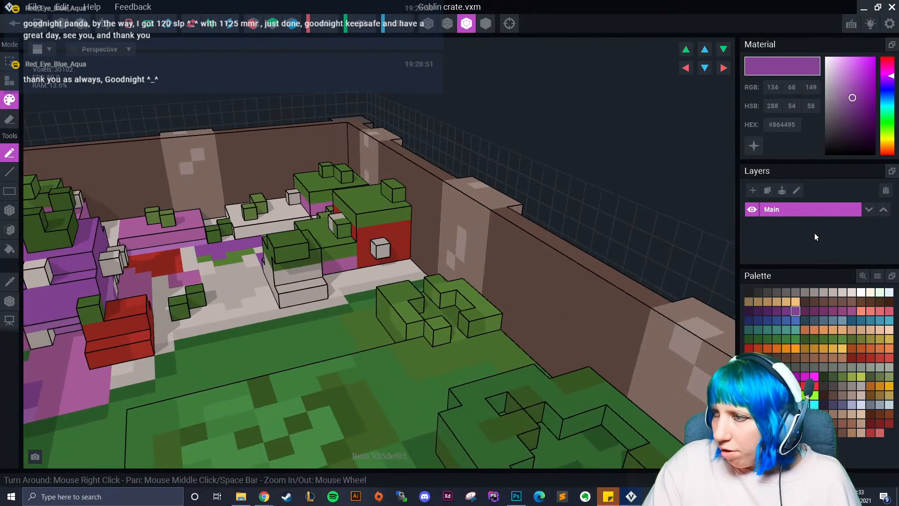
left_click(842, 414)
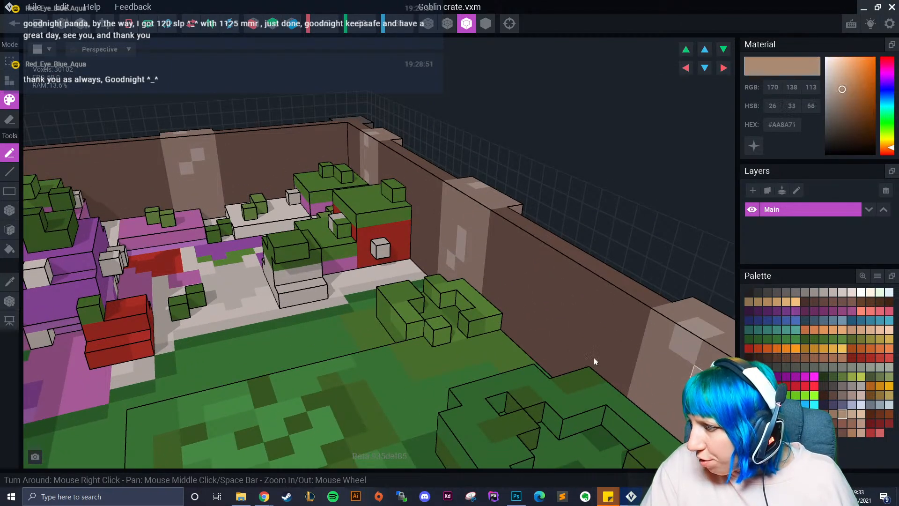
left_click(10, 81)
mouse_move(248, 236)
right_mouse_down()
mouse_move(351, 258)
mouse_move(277, 236)
mouse_move(278, 117)
mouse_move(296, 186)
mouse_move(348, 194)
right_mouse_up()
left_click(265, 144)
left_click(296, 187)
left_click(394, 110)
right_click_drag(395, 110, 497, 201)
left_click(400, 154)
- Sample dark green #375621 and paint irregular marks on the green bed beside the raised dark green block
scroll(362, 245, "down", 3)
right_click_drag(362, 244, 407, 263)
scroll(407, 263, "up", 3)
middle_click_drag(408, 263, 517, 263)
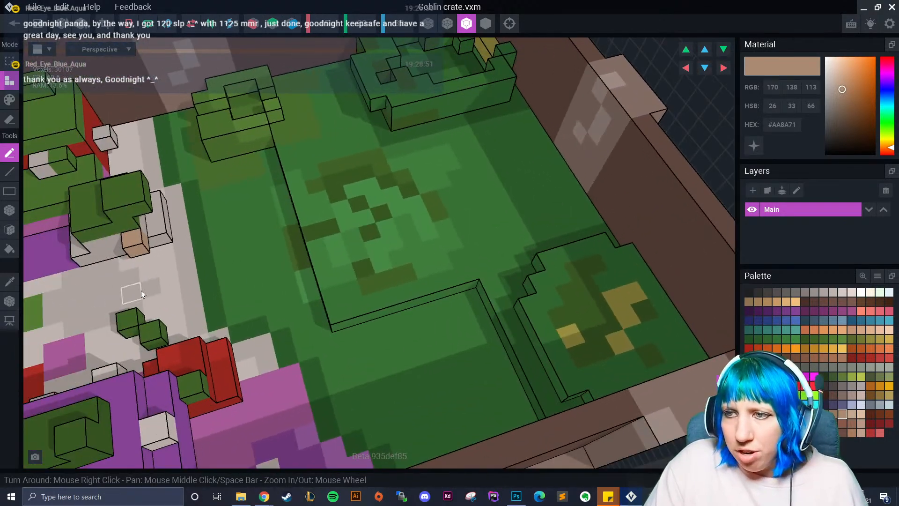
left_click(9, 282)
left_click(369, 203)
left_click(9, 152)
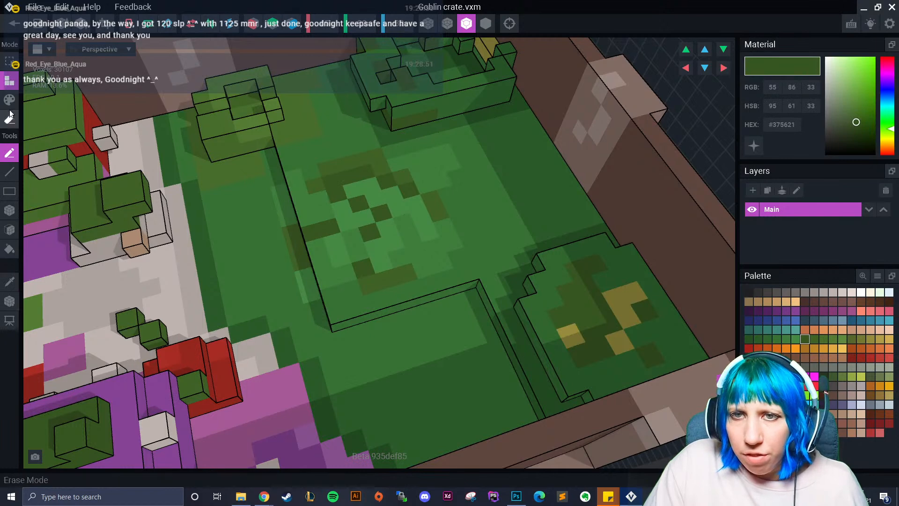
right_click_drag(111, 241, 286, 234)
mouse_move(475, 105)
left_mouse_down()
mouse_move(447, 162)
mouse_move(472, 158)
left_mouse_up()
- Paint a large irregular #375621 patch across the recessed green corner next to the purple floor
left_click_drag(464, 261, 437, 322)
left_click_drag(497, 271, 454, 345)
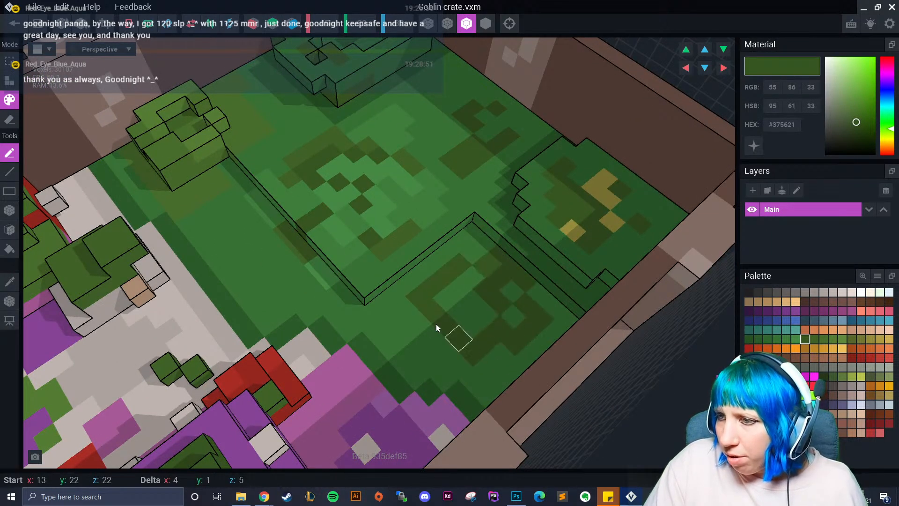
left_click_drag(432, 311, 432, 285)
mouse_move(430, 324)
left_mouse_down()
mouse_move(488, 321)
mouse_move(492, 262)
mouse_move(401, 323)
left_mouse_up()
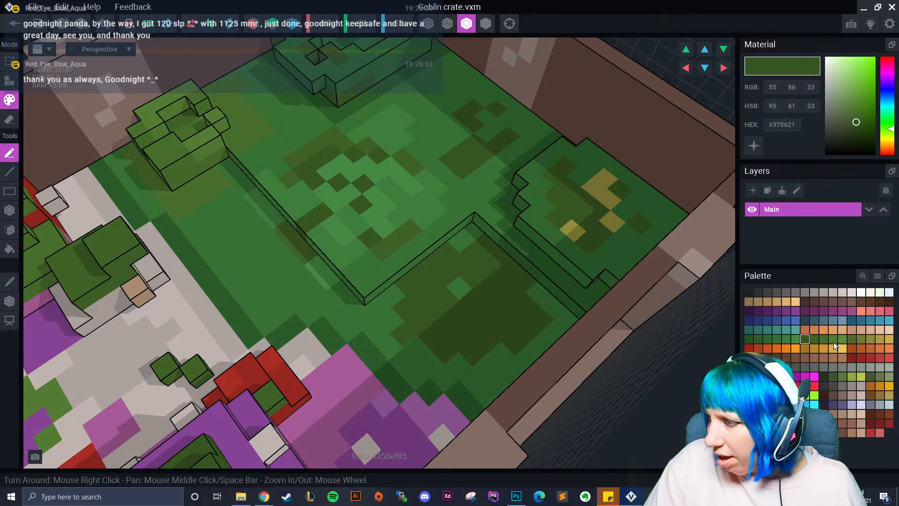
- Break up the dark patch in the recessed corner with a lighter green area and a #94A844 zigzag
left_click(786, 339)
mouse_move(490, 278)
left_mouse_down()
mouse_move(462, 300)
mouse_move(490, 303)
left_mouse_up()
left_click(852, 376)
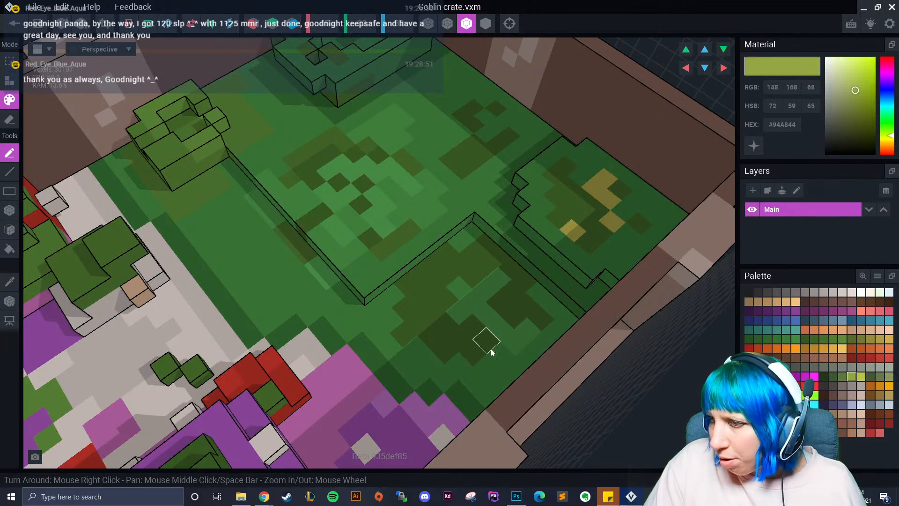
left_click_drag(525, 349, 484, 317)
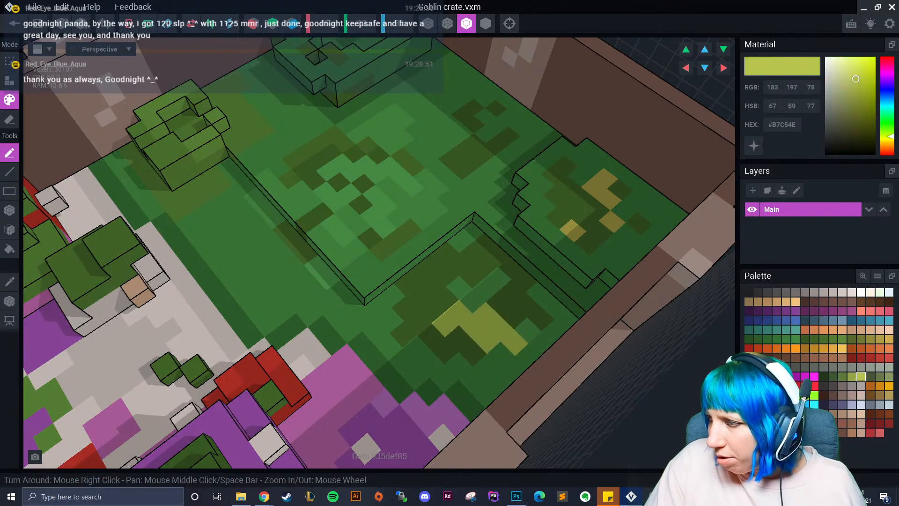
key("ctrl+z")
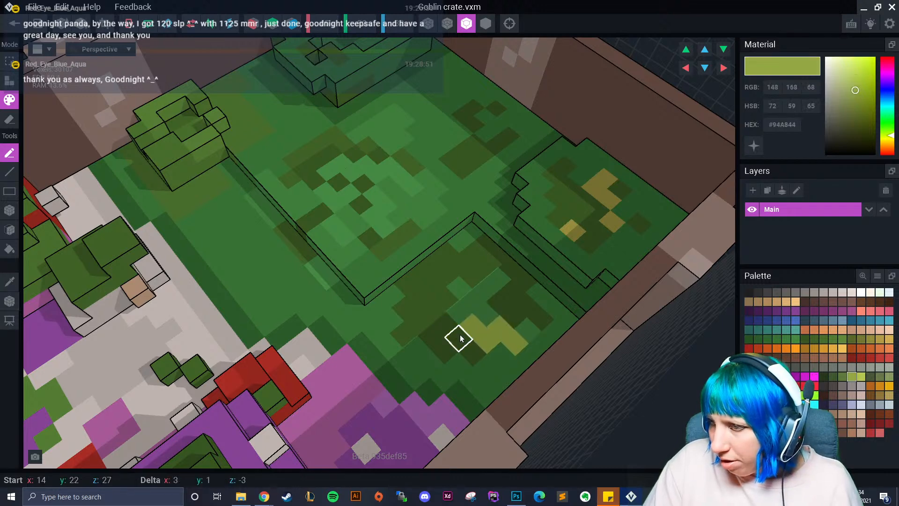
- Paint a bright #B7C54E zigzag highlight beside the yellow-green one in the recessed corner
left_click(860, 376)
left_click_drag(505, 344, 482, 302)
scroll(370, 348, "down", 3)
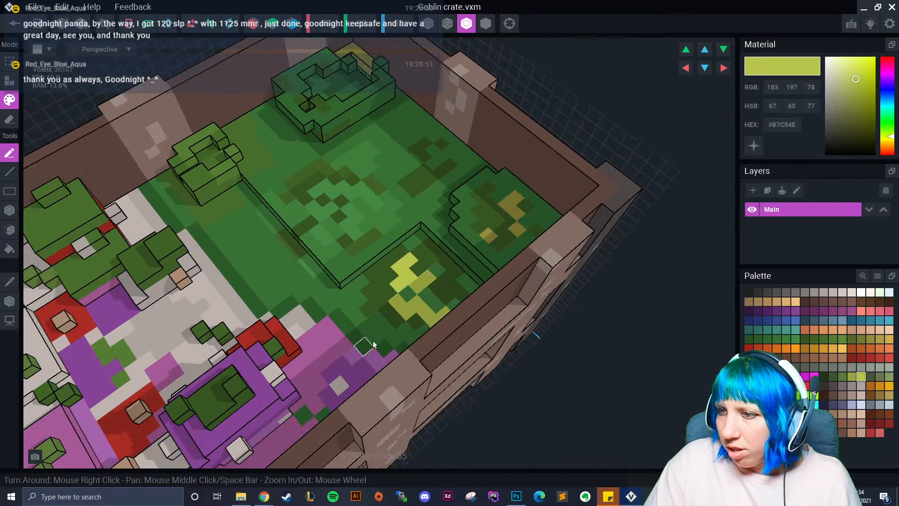
- Paint #375621 and #30662E patches on the green strip between the raised green bed and the grey floor
mouse_move(346, 294)
right_mouse_down()
mouse_move(365, 296)
mouse_move(330, 298)
right_mouse_up()
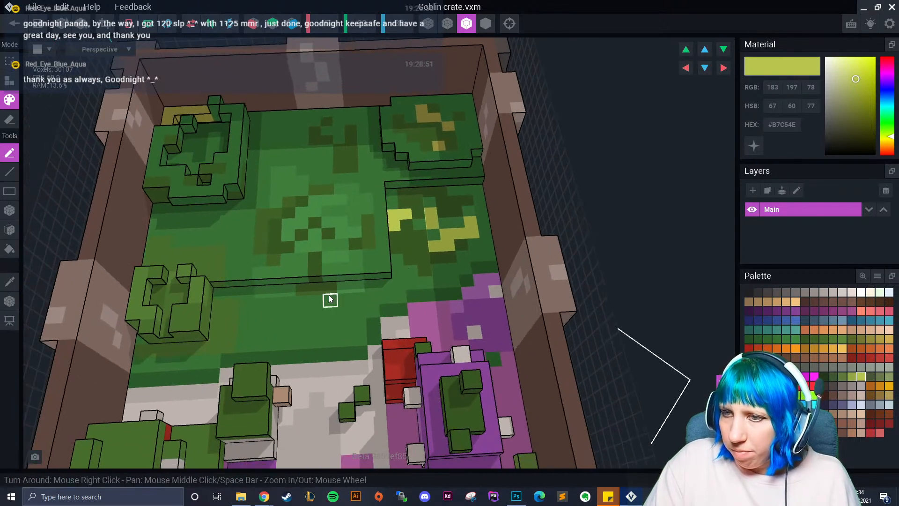
left_click(758, 338)
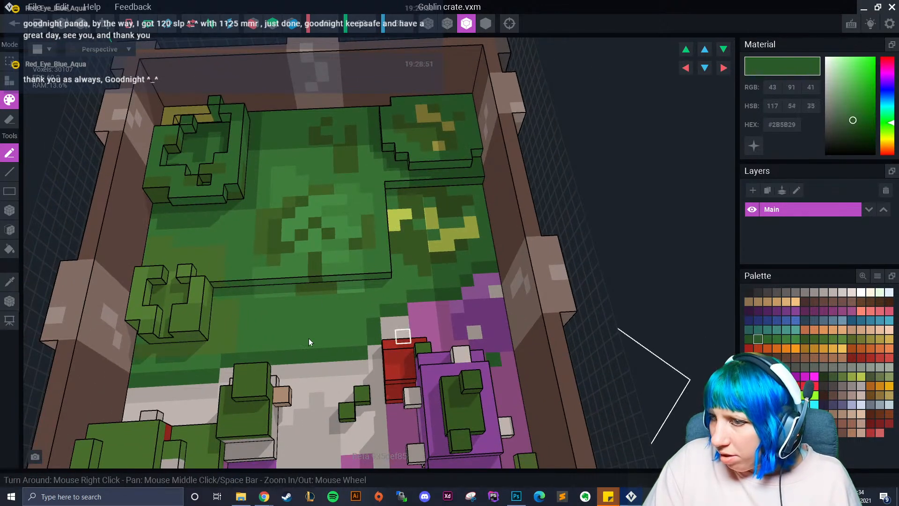
left_click(805, 339)
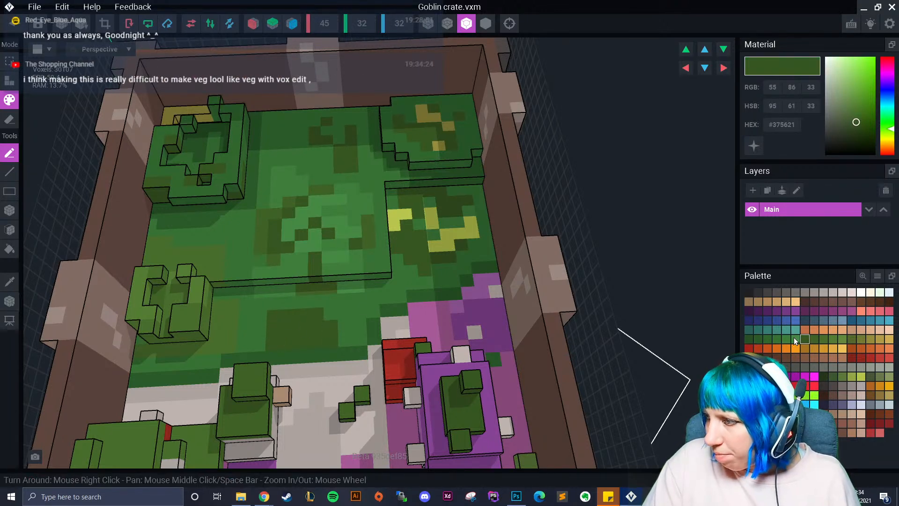
left_click(766, 337)
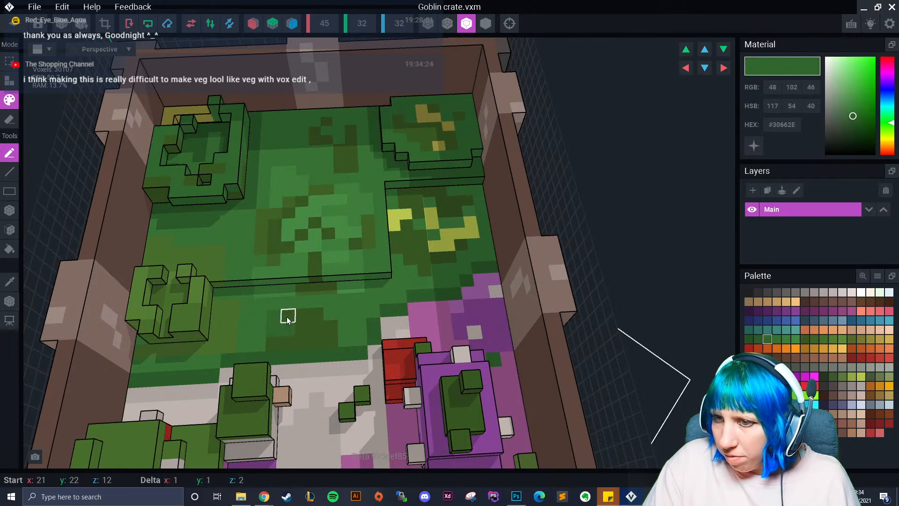
- Add olive #56682A accents to the dark patch on the green strip and to the raised green bed
left_click(851, 338)
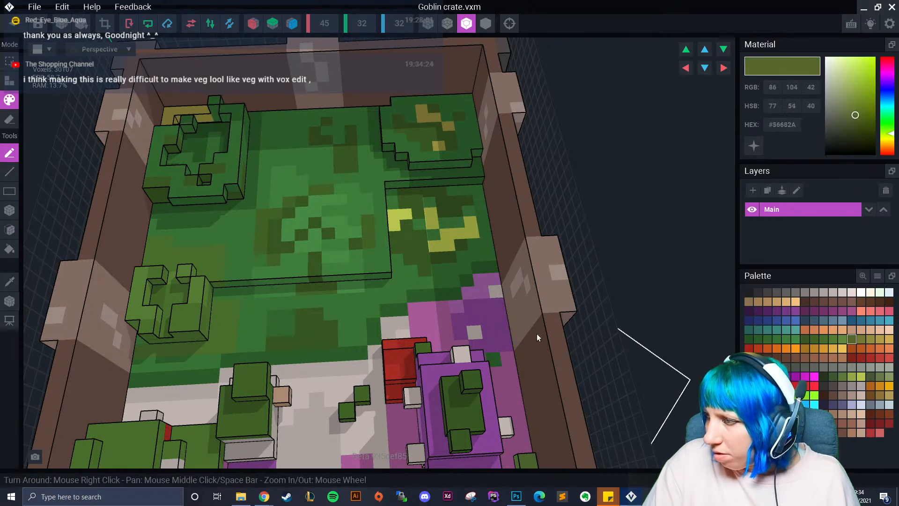
left_click_drag(323, 329, 339, 316)
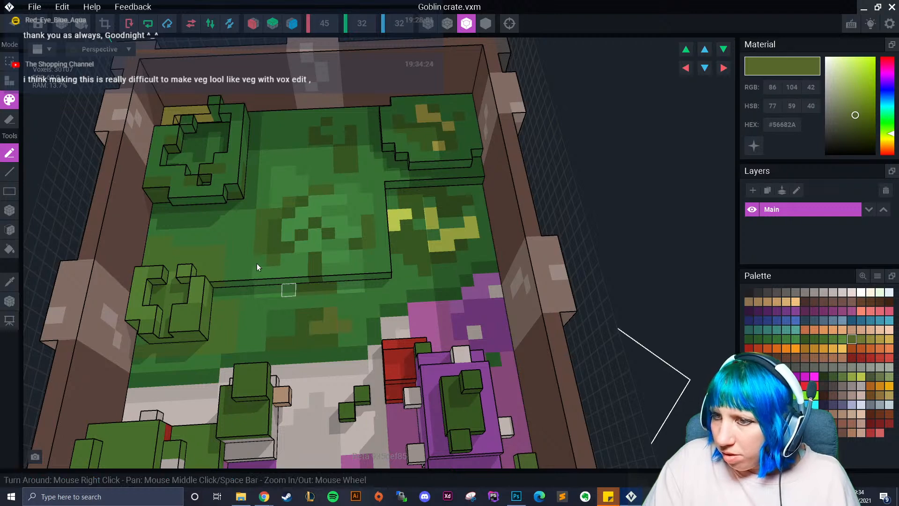
mouse_move(252, 215)
left_mouse_down()
mouse_move(285, 150)
mouse_move(279, 136)
left_mouse_up()
- Save the changes to the Goblin crate model, return to the Food crates rig and inspect the crate
scroll(290, 187, "down", 5)
right_click_drag(314, 252, 333, 294)
scroll(317, 261, "down", 4)
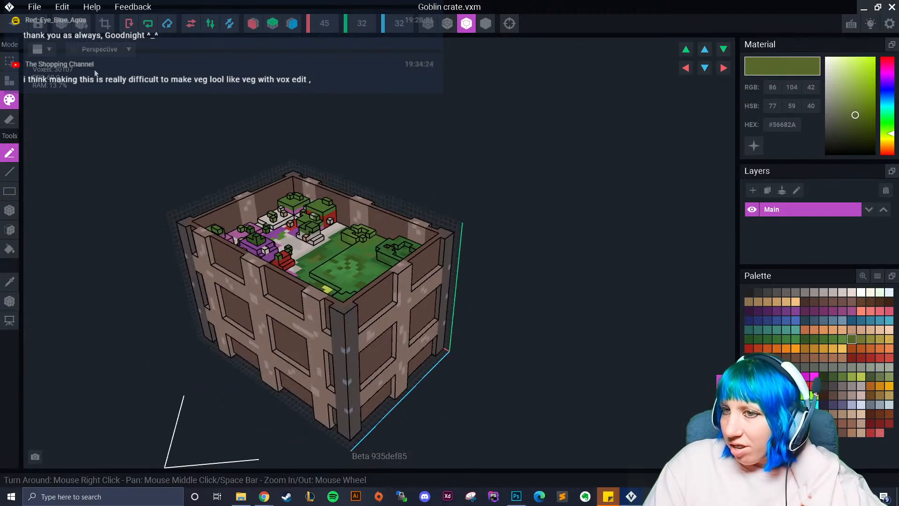
left_click(15, 21)
left_click(351, 181)
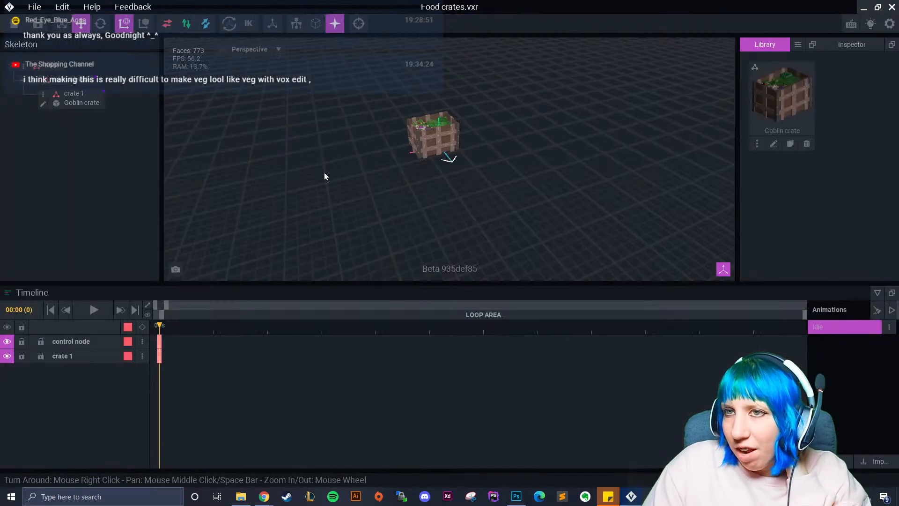
scroll(443, 160, "up", 4)
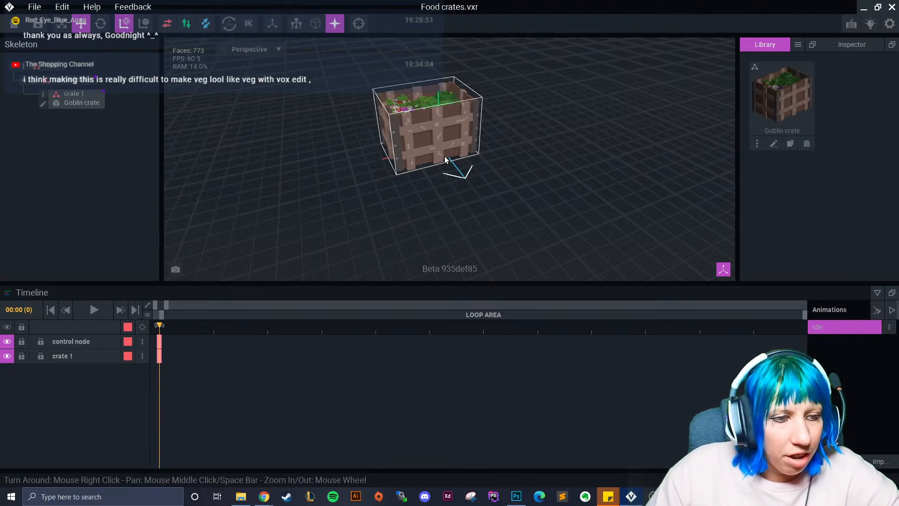
right_click_drag(476, 194, 470, 189)
scroll(413, 229, "up", 5)
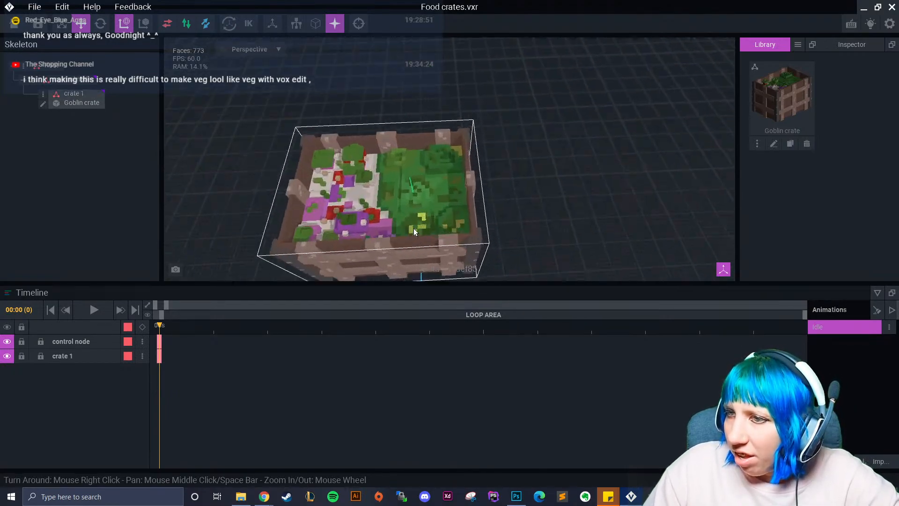
right_click_drag(407, 220, 418, 211)
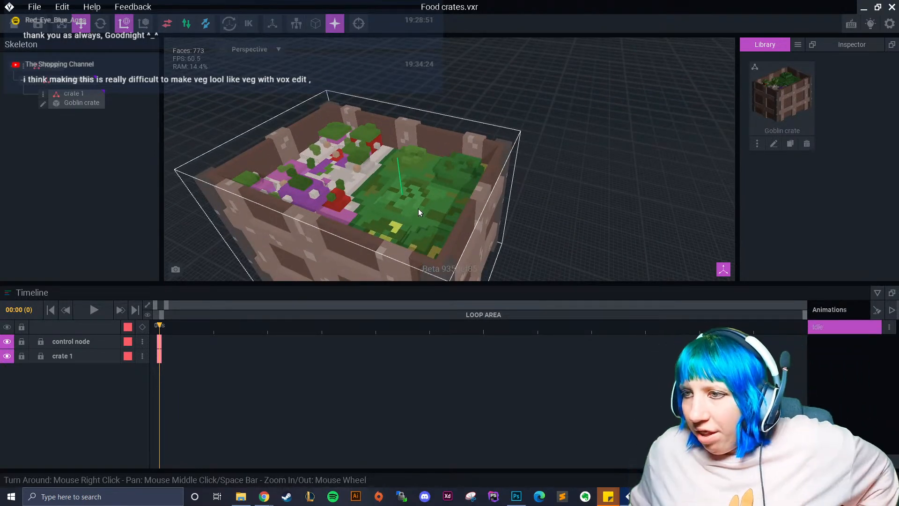
mouse_move(419, 212)
right_mouse_down()
mouse_move(522, 193)
mouse_move(511, 211)
mouse_move(499, 199)
mouse_move(485, 220)
right_mouse_up()
- Reopen the Goblin crate model from the library for review, then save it and return to the Food crates rig
left_click(774, 144)
right_click_drag(450, 195, 402, 170)
left_click(38, 24)
left_click(324, 184)
scroll(416, 138, "up", 5)
right_click_drag(417, 137, 403, 145)
middle_click_drag(431, 151, 428, 174)
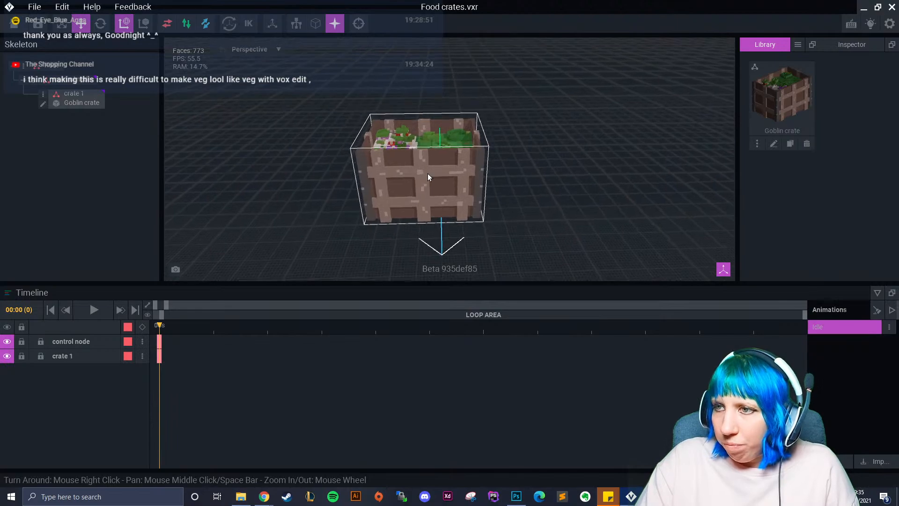
scroll(428, 173, "up", 3)
right_click_drag(448, 181, 458, 181)
scroll(482, 224, "down", 3)
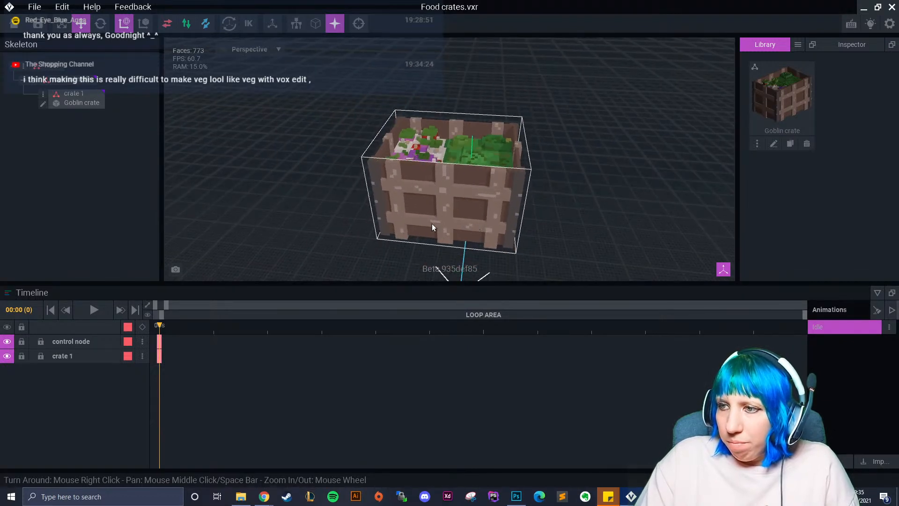
- Open the Goblin crate model once more, close it with its changes saved, and view the crate in the rig
left_click(774, 144)
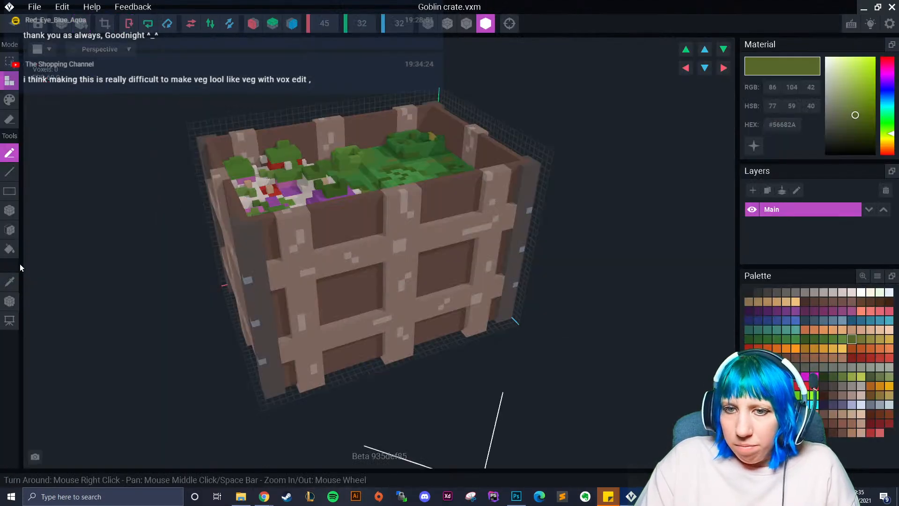
left_click(12, 24)
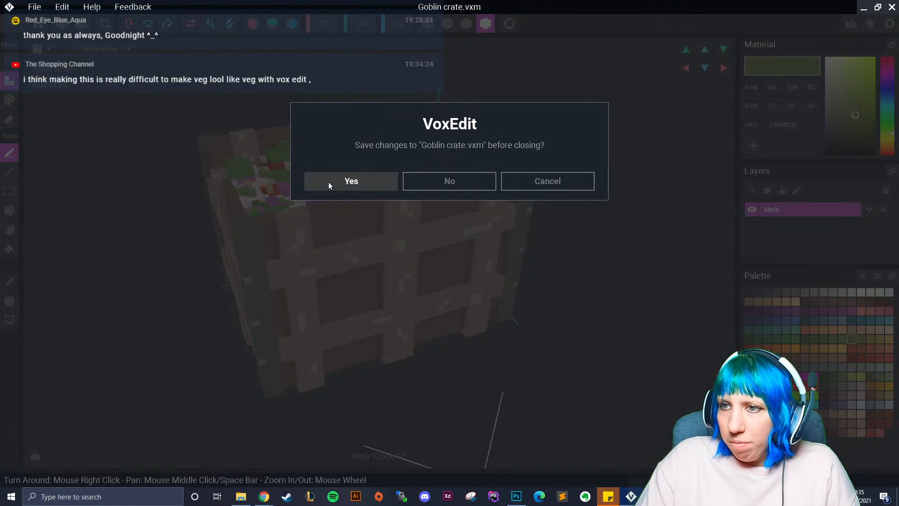
left_click(350, 181)
scroll(486, 135, "up", 5)
mouse_move(414, 192)
right_mouse_down()
mouse_move(403, 191)
mouse_move(409, 181)
right_mouse_up()
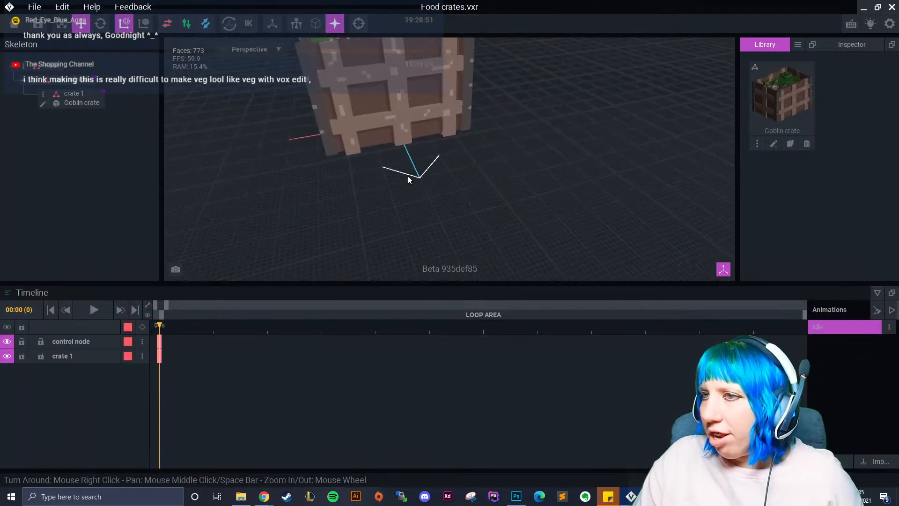
scroll(410, 181, "up", 3)
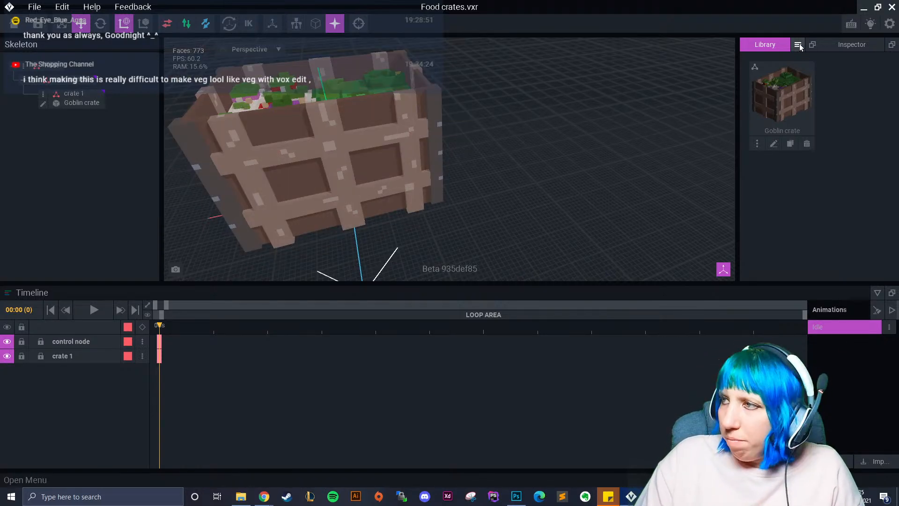
- Create a new VXM voxel model named worm crate in the Food crates library
left_click(798, 45)
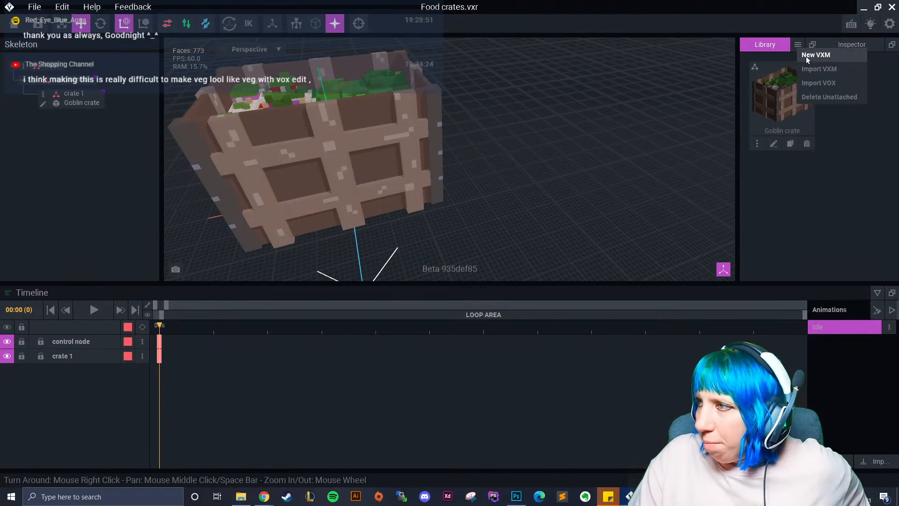
left_click(807, 58)
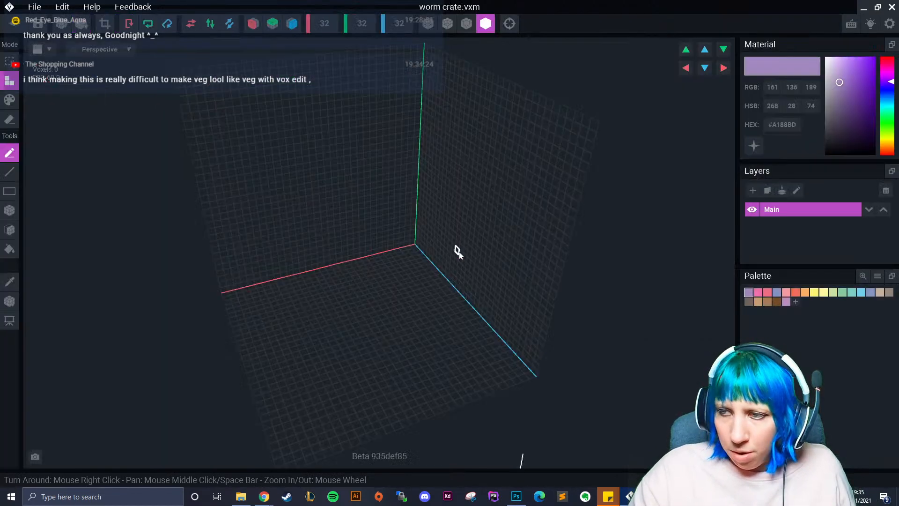
key("Return")
- Load the saved colour palette for the model from a PNG file in the Downloads folder
left_click(877, 276)
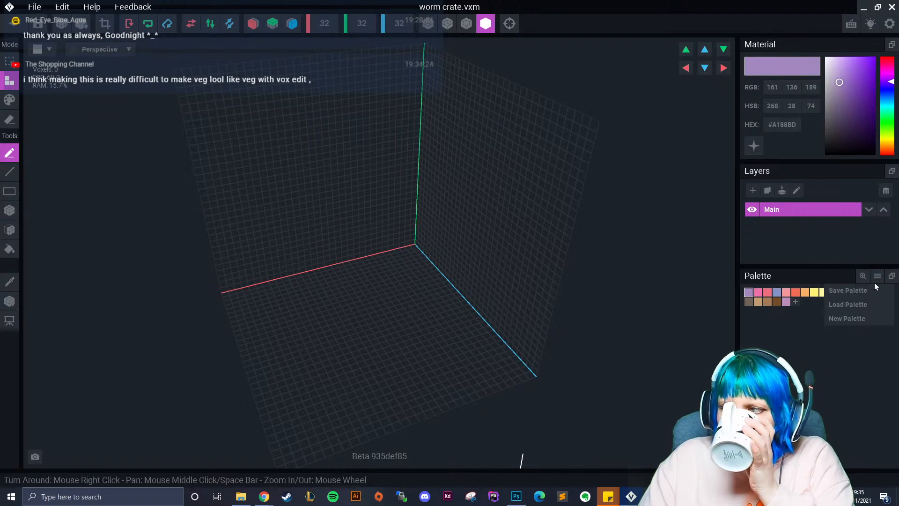
left_click(869, 303)
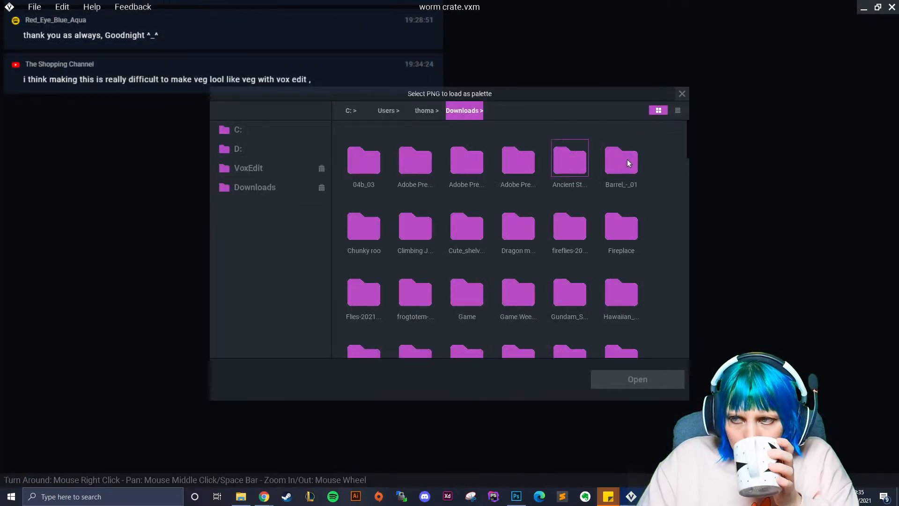
left_click_drag(688, 148, 672, 363)
left_click(424, 314)
left_click(625, 383)
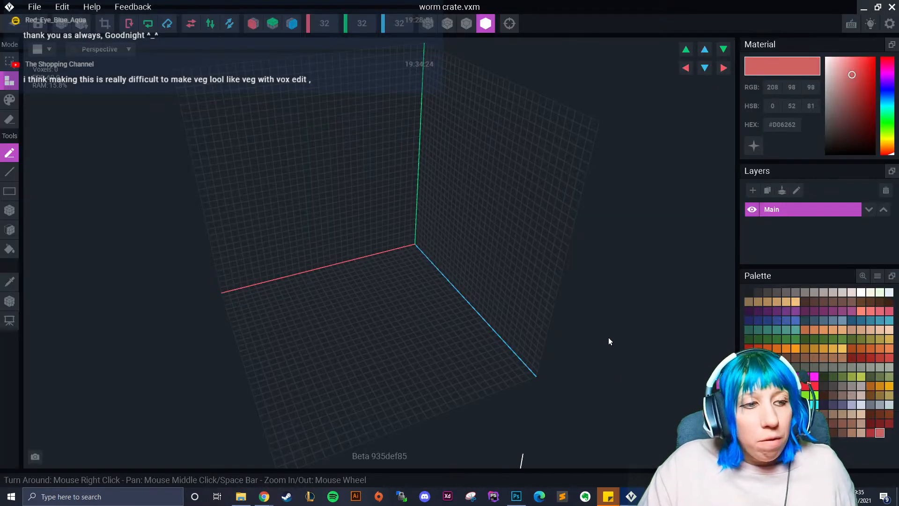
- Resize the model volume to 20 voxels wide, 15 deep and 15 high
right_click_drag(374, 266, 348, 256)
scroll(352, 256, "up", 2)
left_click(327, 29)
type("20")
key("Return")
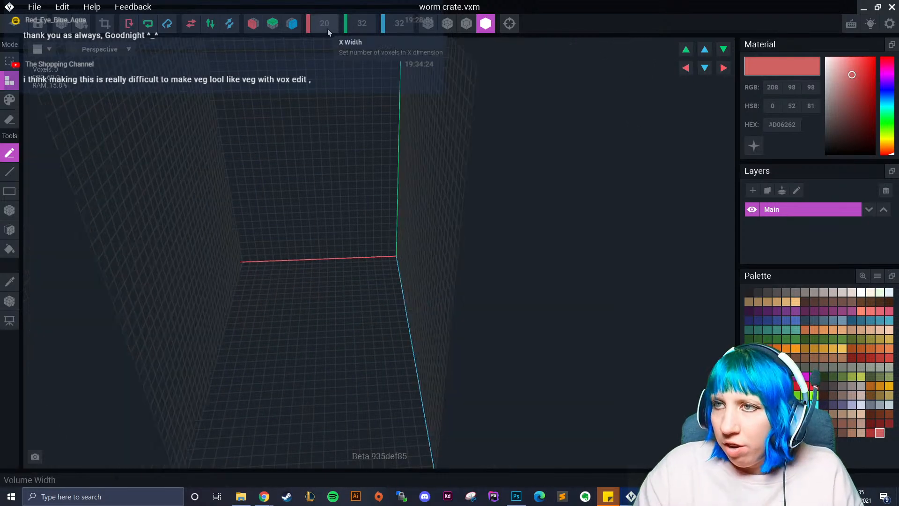
left_click(398, 24)
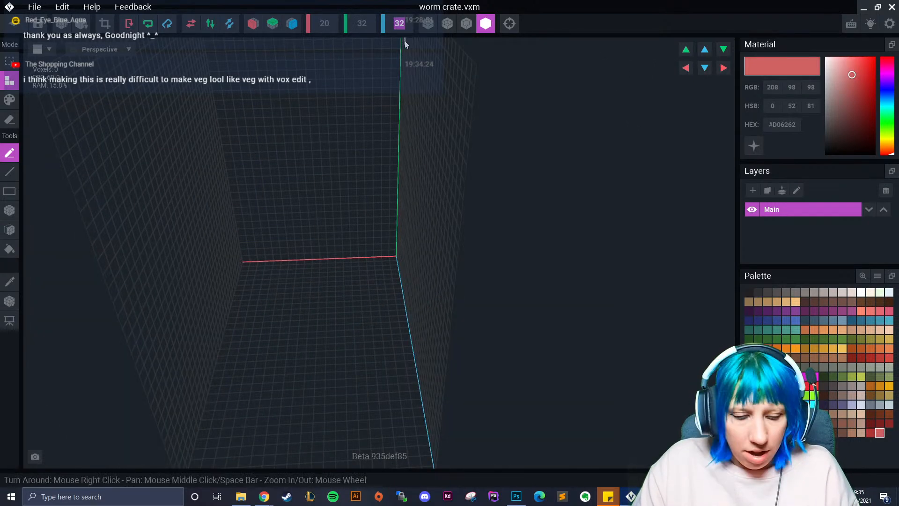
type("15")
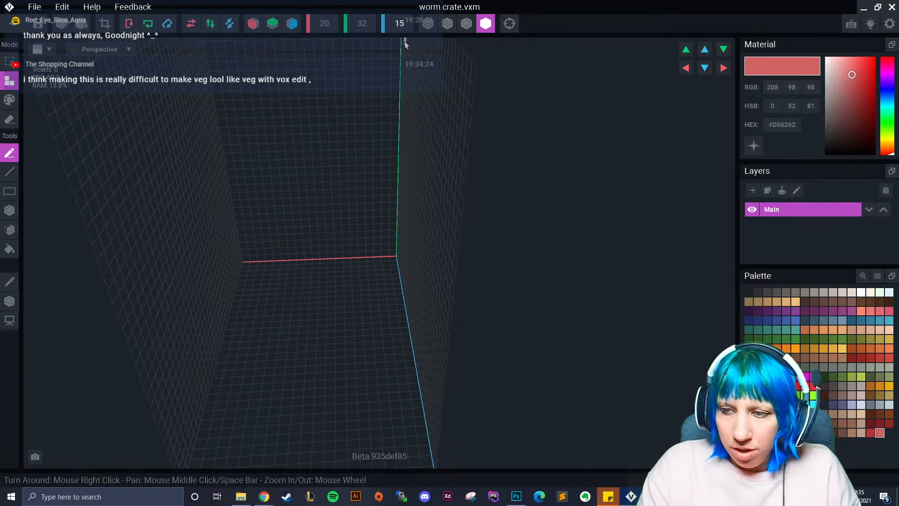
key("Return")
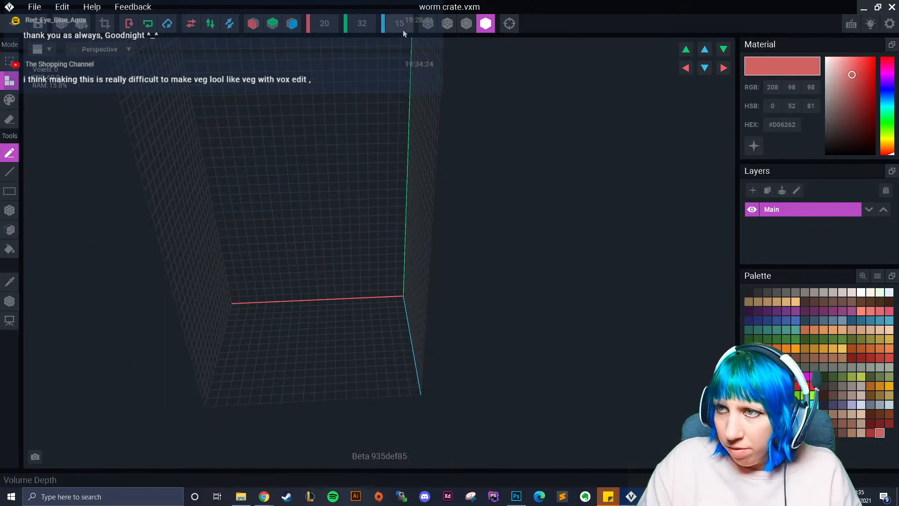
left_click(360, 24)
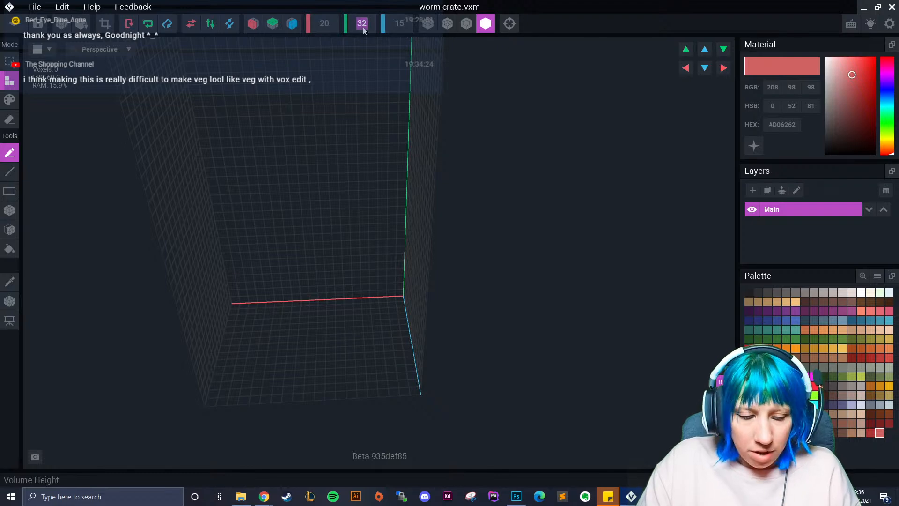
type("15")
key("Return")
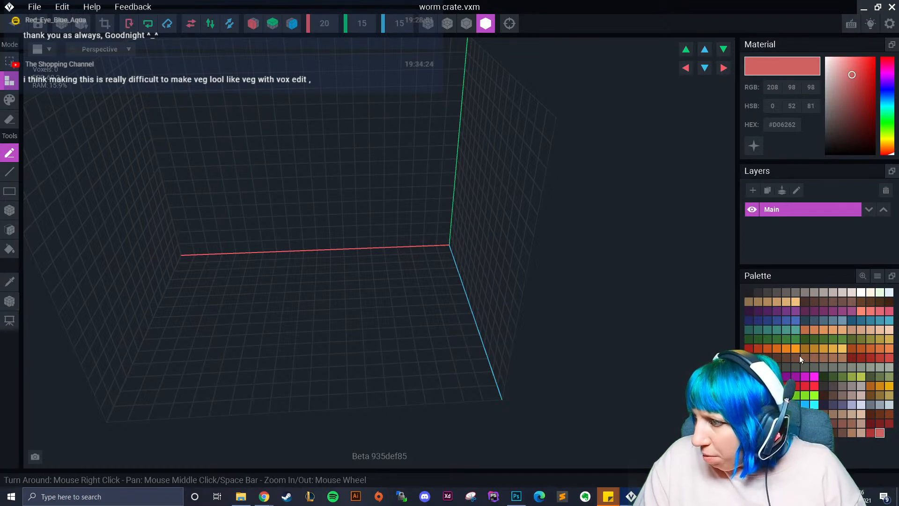
- Build a dark brown #54382A block 11 voxels tall across the whole floor, with X and Z symmetry enabled
left_click(778, 355)
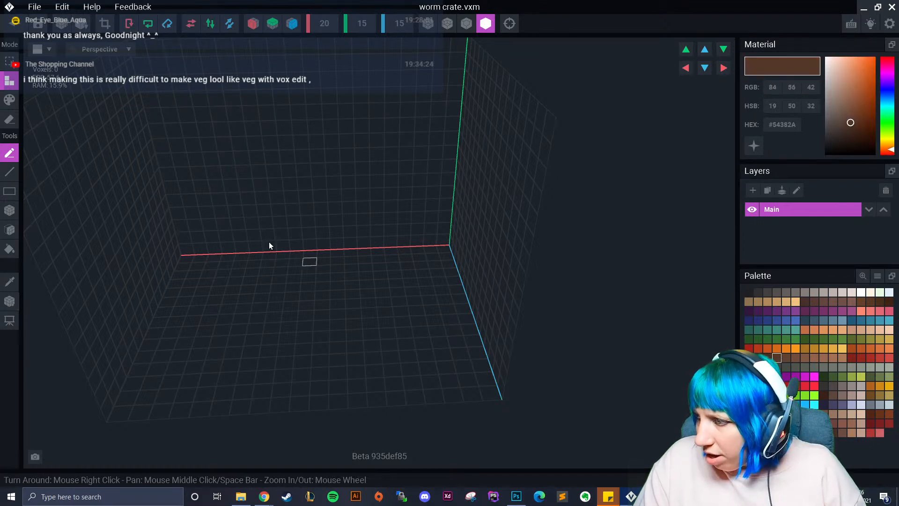
left_click(11, 229)
left_click(252, 25)
left_click(292, 23)
left_click(227, 294)
left_click_drag(228, 295, 280, 187)
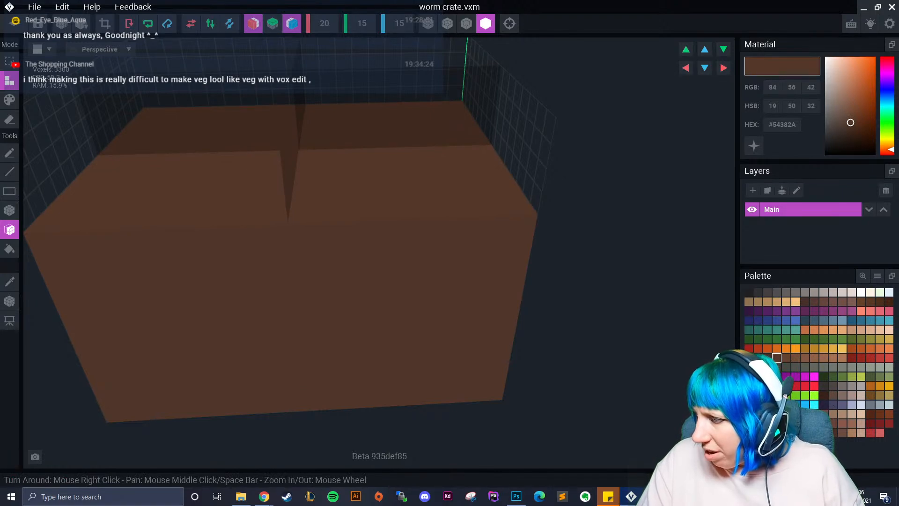
- Fill the whole block with tan #917867, then recolour it in muted green #68784C
left_click(823, 414)
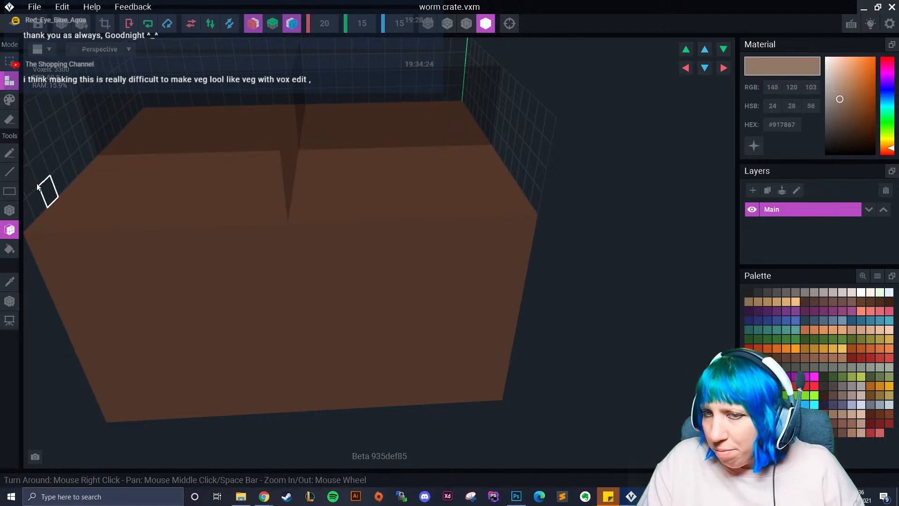
left_click(10, 104)
left_click(11, 247)
left_click(309, 292)
scroll(585, 334, "down", 3)
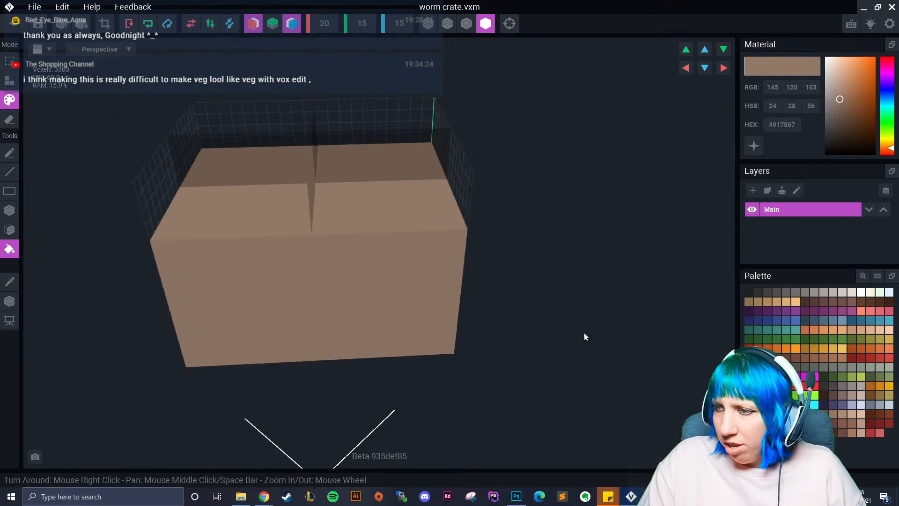
left_click(879, 377)
left_click(412, 207)
right_click_drag(361, 234, 419, 273)
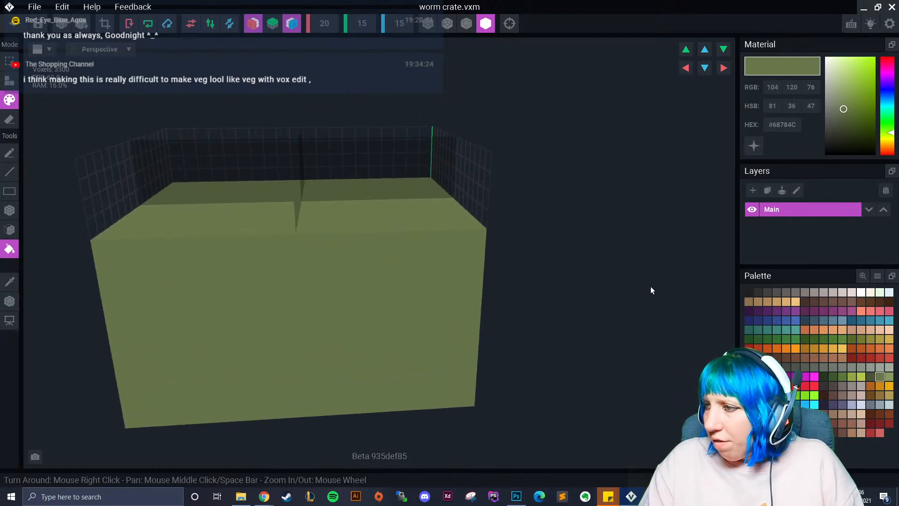
- Paint two-voxel-wide corner posts in grey-brown #4C4646 down the full height of the block's long sides
left_click(832, 386)
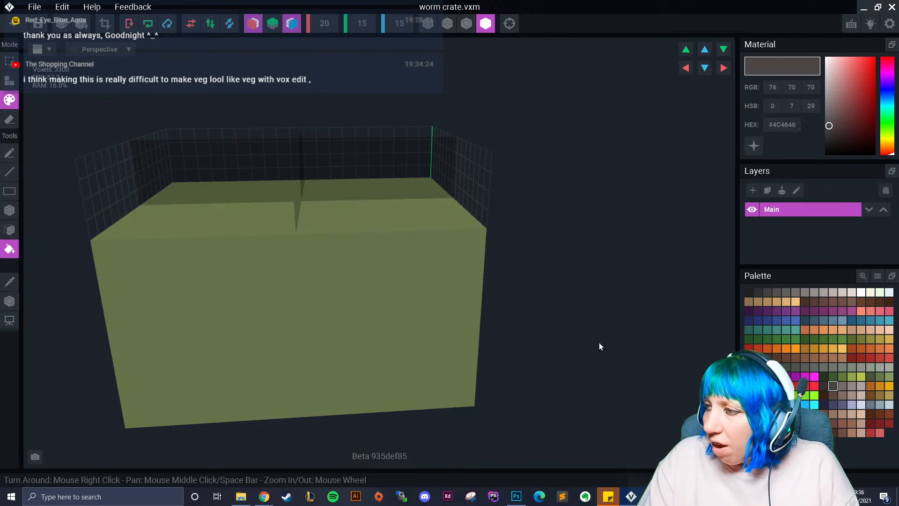
right_click_drag(223, 313, 227, 305)
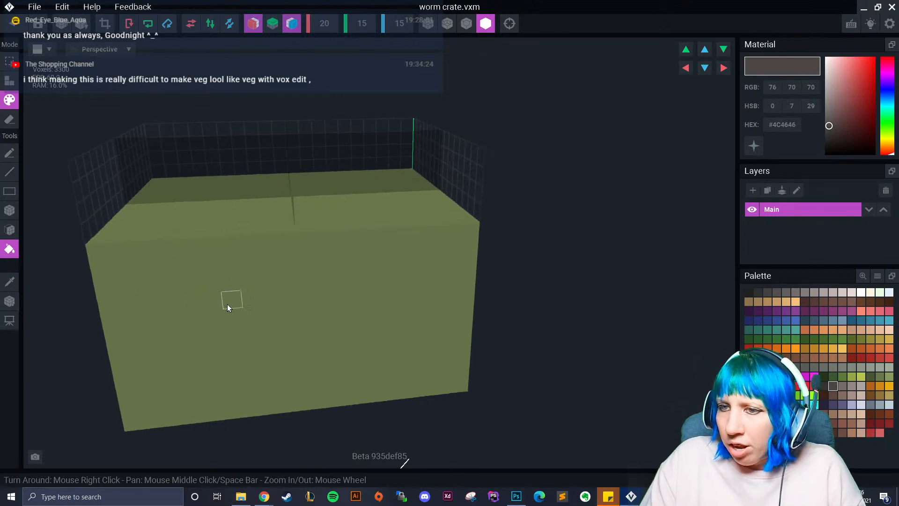
left_click(10, 211)
middle_click_drag(154, 285, 231, 289)
right_click_drag(164, 298, 204, 299)
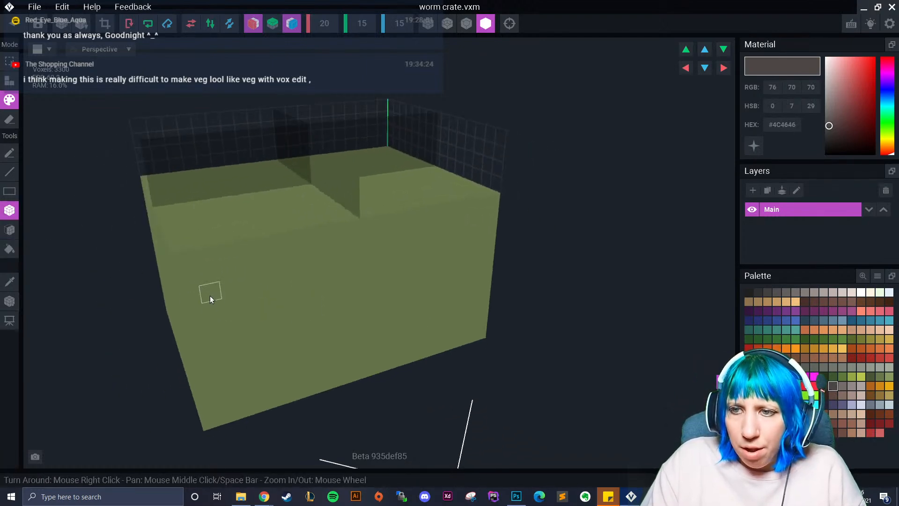
right_click_drag(94, 216, 225, 254)
left_click_drag(225, 254, 251, 402)
right_click_drag(276, 344, 233, 291)
left_click_drag(210, 255, 234, 427)
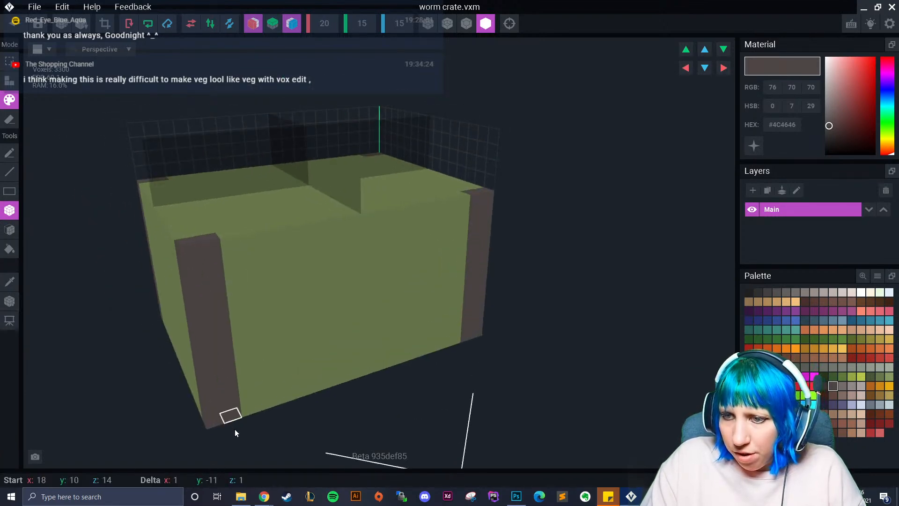
- Extend the grey-brown corner posts around onto the block's short end faces
right_click_drag(187, 311, 237, 276)
left_click_drag(242, 218, 257, 377)
right_click_drag(302, 342, 246, 381)
- Paint grey-brown border strips along the upper and lower edges of the block's short end faces
right_click_drag(251, 282, 288, 271)
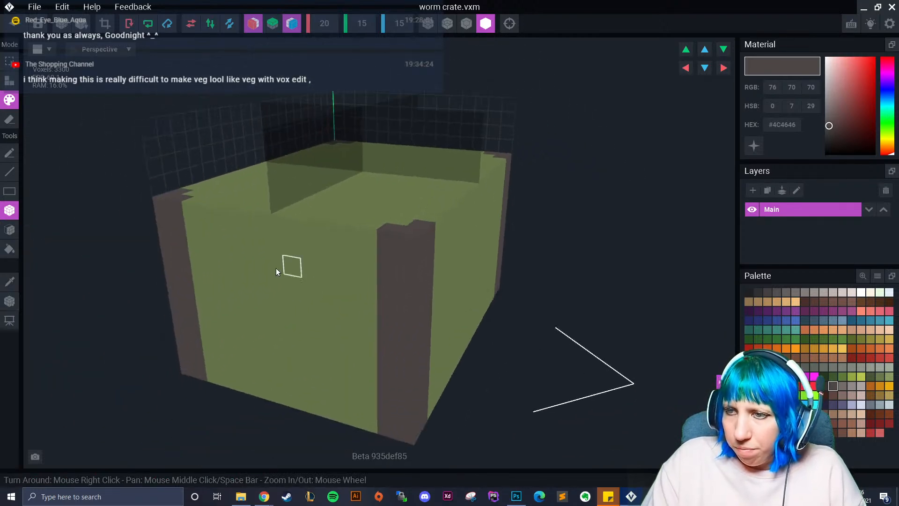
left_click_drag(195, 217, 316, 241)
right_click_drag(316, 243, 325, 266)
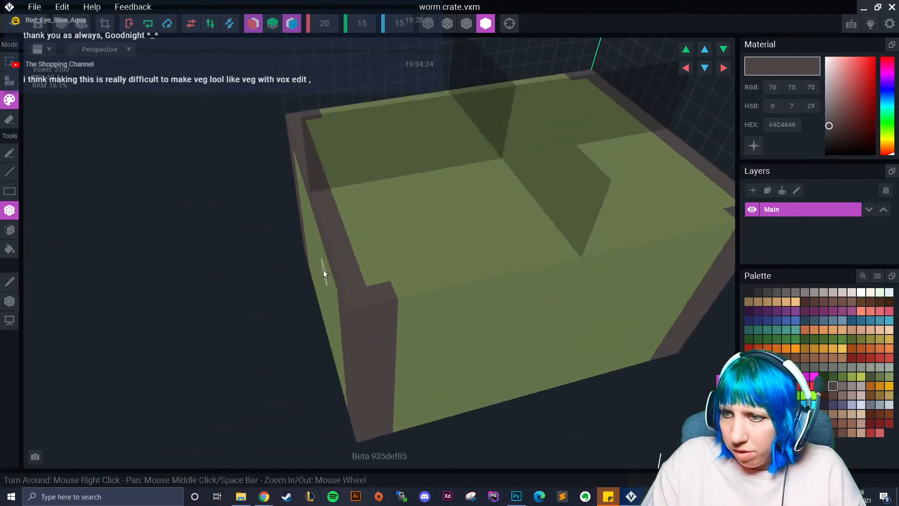
mouse_move(377, 278)
right_mouse_down()
mouse_move(412, 301)
mouse_move(396, 313)
right_mouse_up()
scroll(396, 309, "down", 2)
mouse_move(202, 415)
left_mouse_down()
mouse_move(330, 443)
mouse_move(314, 457)
left_mouse_up()
right_click_drag(314, 457, 259, 333)
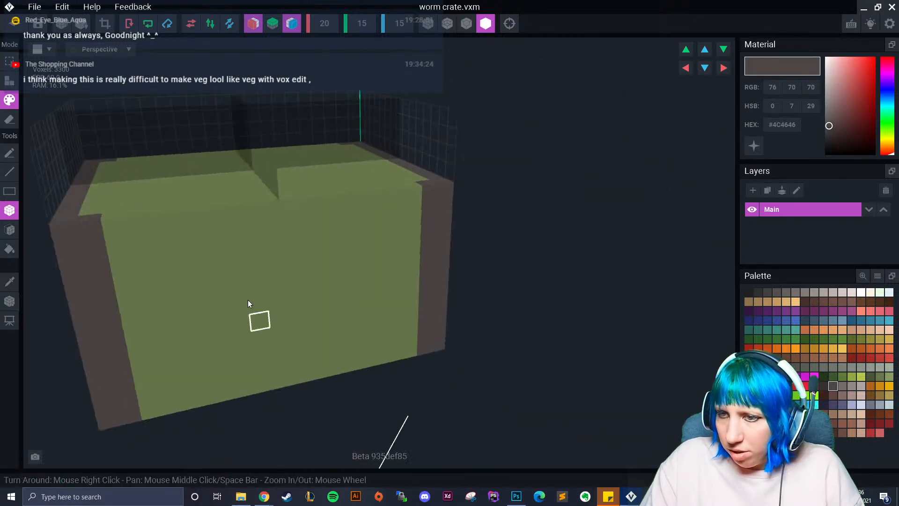
- Complete the grey-brown frame along the upper and lower edges of the block's long sides
mouse_move(159, 415)
right_mouse_down()
mouse_move(301, 429)
mouse_move(367, 419)
mouse_move(275, 374)
right_mouse_up()
left_click(192, 339)
mouse_move(193, 341)
right_mouse_down()
mouse_move(267, 395)
mouse_move(297, 393)
right_mouse_up()
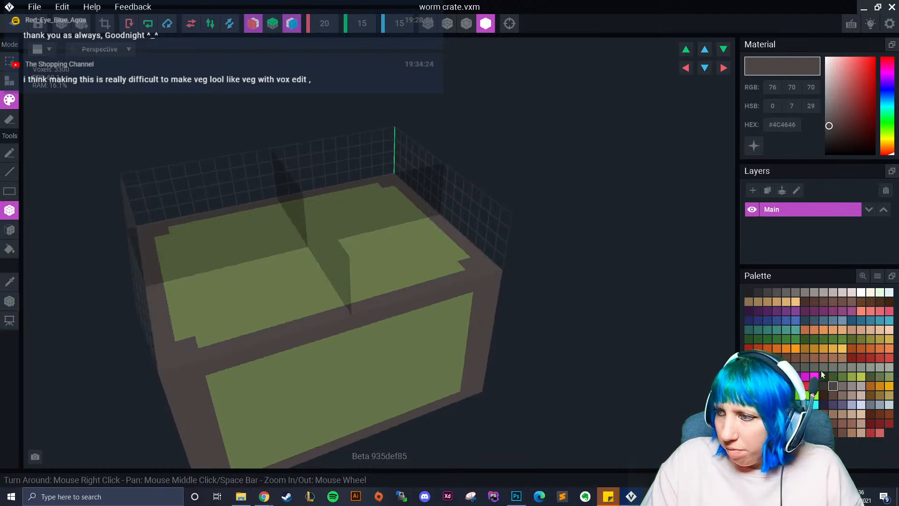
- Choose dark brown #48302B for lettering the front panel and disable X symmetry while keeping Z symmetry enabled
right_click_drag(470, 354, 426, 344)
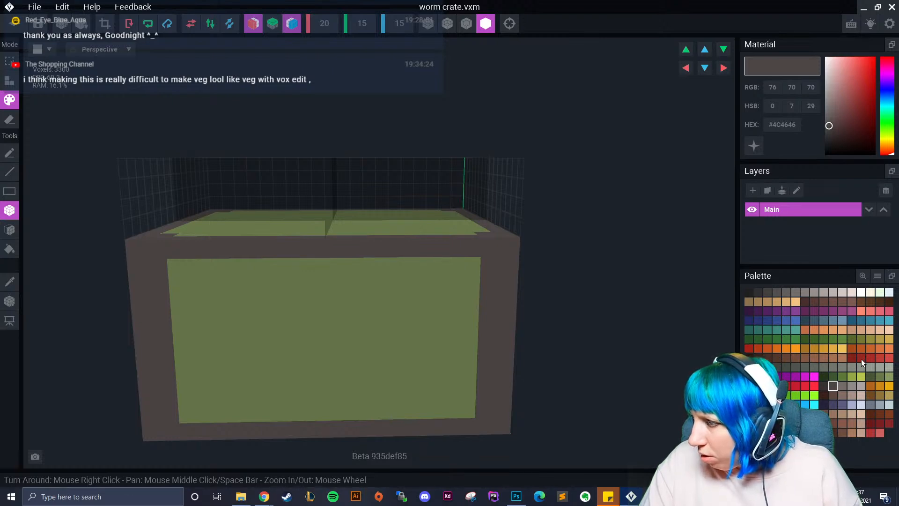
left_click(804, 301)
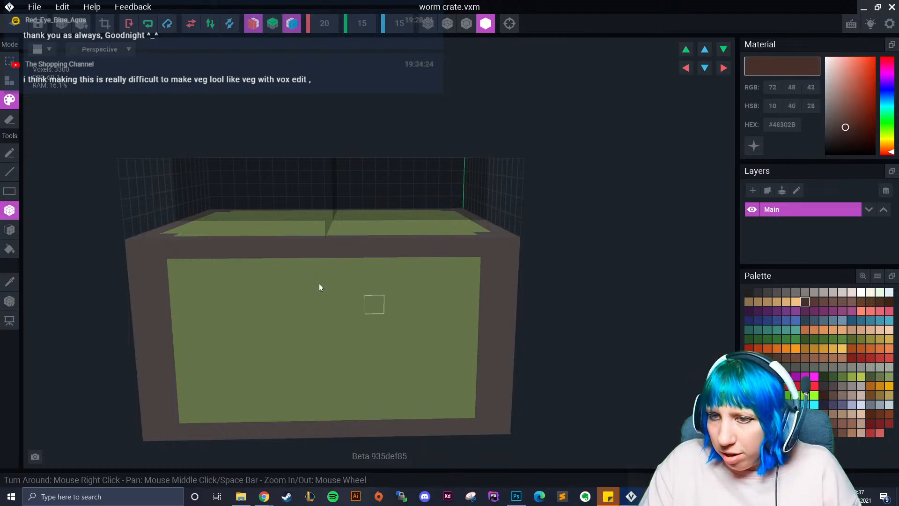
scroll(216, 276, "up", 2)
scroll(215, 275, "down", 1)
left_click(255, 25)
left_click(289, 26)
left_click(254, 25)
left_click(254, 26)
left_click(292, 26)
middle_click_drag(294, 391, 302, 353)
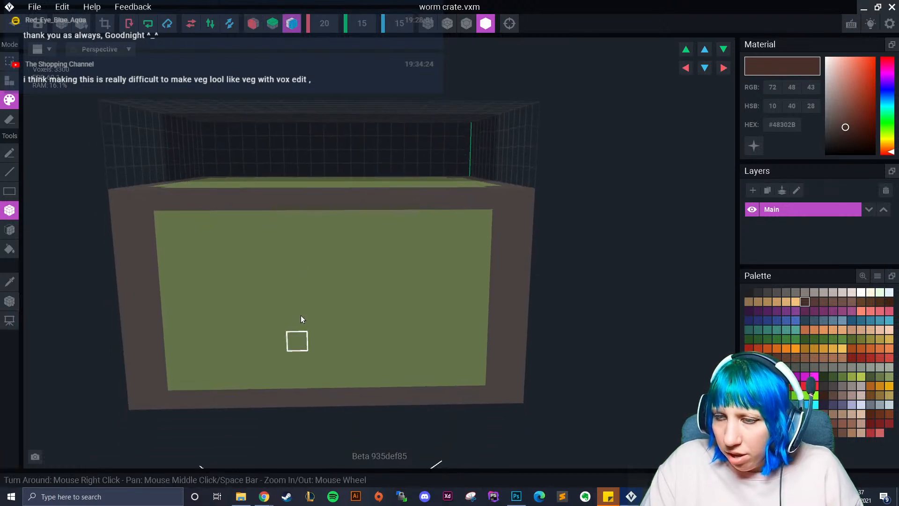
- Try to paint the word WORM in dark brown letters three voxels tall across the green front panel
left_click(192, 244)
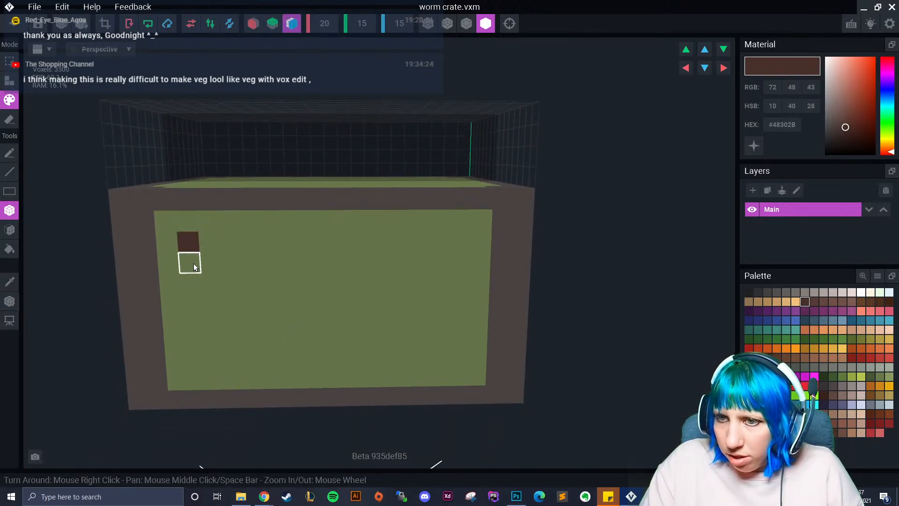
left_click(226, 269)
left_click(257, 280)
left_click(273, 261)
left_click(273, 242)
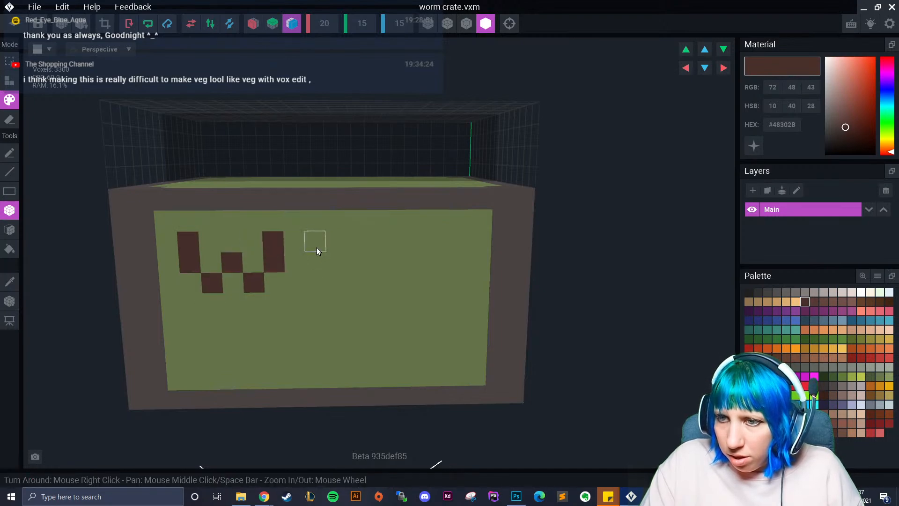
left_click_drag(316, 254, 316, 262)
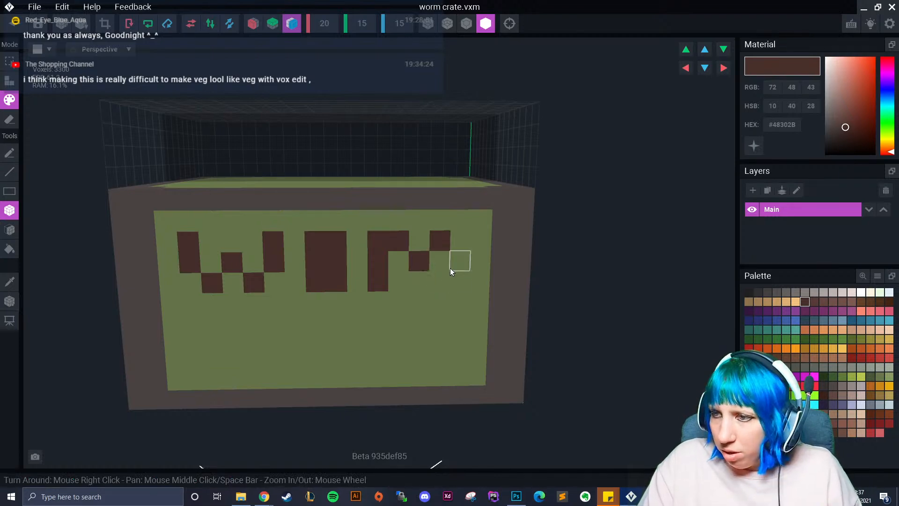
- Undo the three-voxel-tall WORM lettering on the front panel
right_click_drag(400, 337, 398, 343)
key("ctrl+z")
key("ctrl+z")
key("ctrl+z")
key("ctrl+z")
key("ctrl+z")
key("ctrl+z")
key("ctrl+z")
key("ctrl+z")
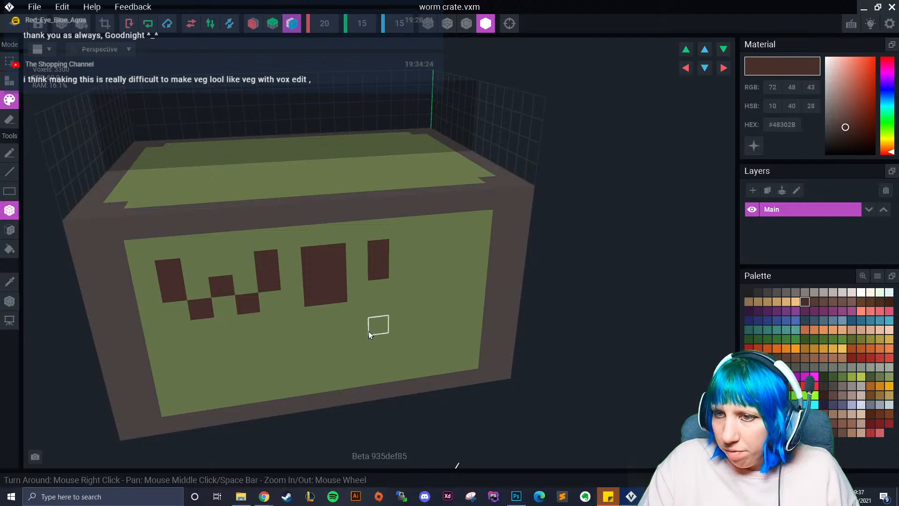
key("ctrl+z")
key("ctrl+z")
key("ctrl+z")
key("ctrl+z")
key("ctrl+z")
key("ctrl+z")
key("ctrl+z")
key("ctrl+z")
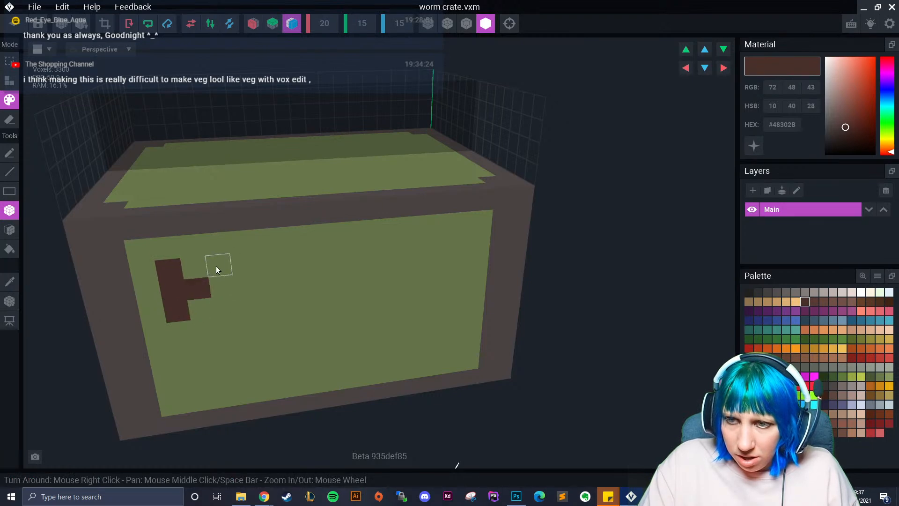
- Try a blockier three-voxel-tall W in dark brown on the front panel and undo it
key("ctrl+z")
left_click(208, 310)
key("ctrl+z")
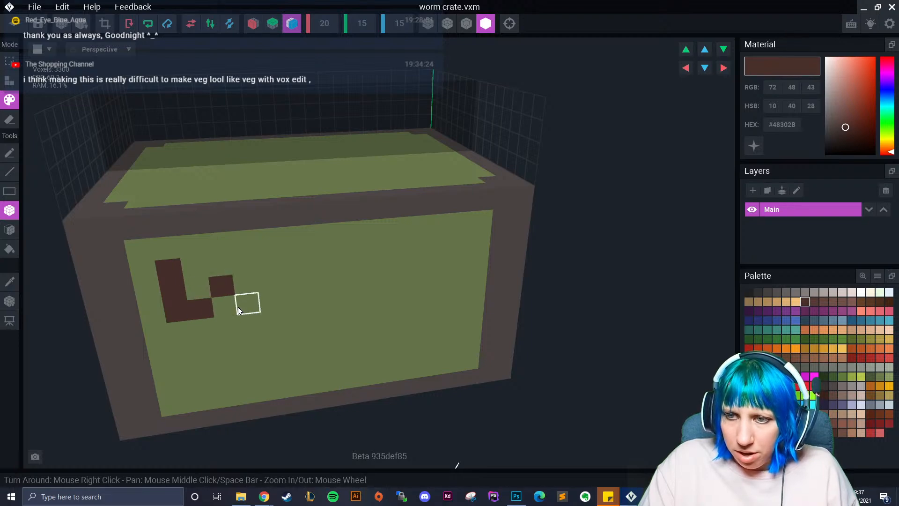
key("ctrl+z")
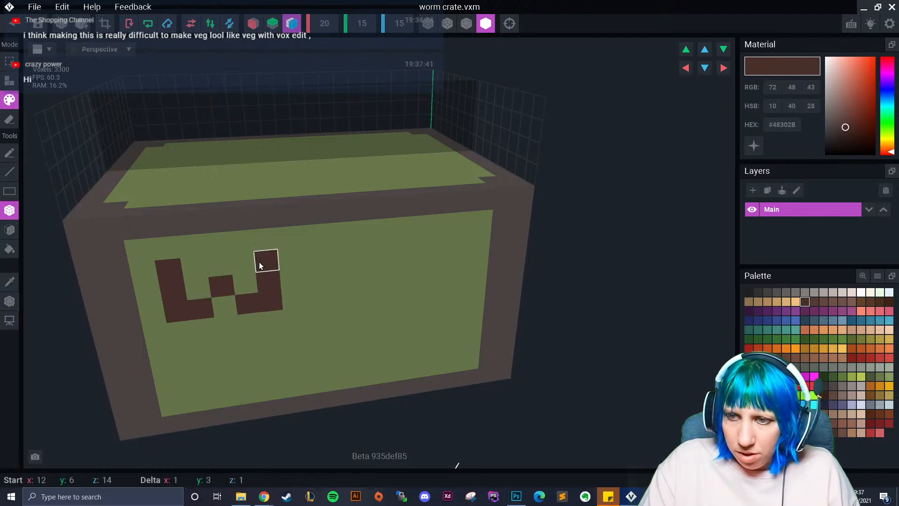
scroll(230, 336, "down", 3)
right_click_drag(271, 343, 251, 312)
key("ctrl+z")
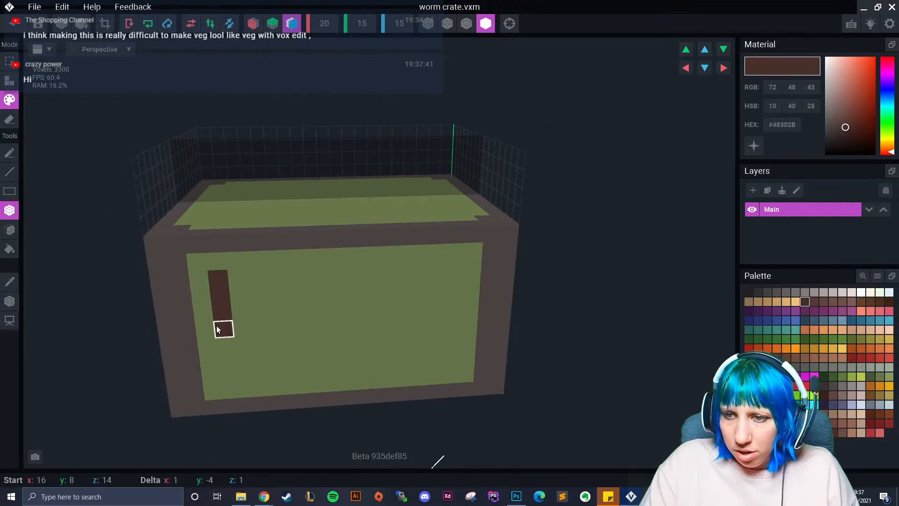
- Try four-voxel-tall dark brown #48302B lettering on the front panel: a W, a solid two-voxel-wide block and an M
left_click(253, 310)
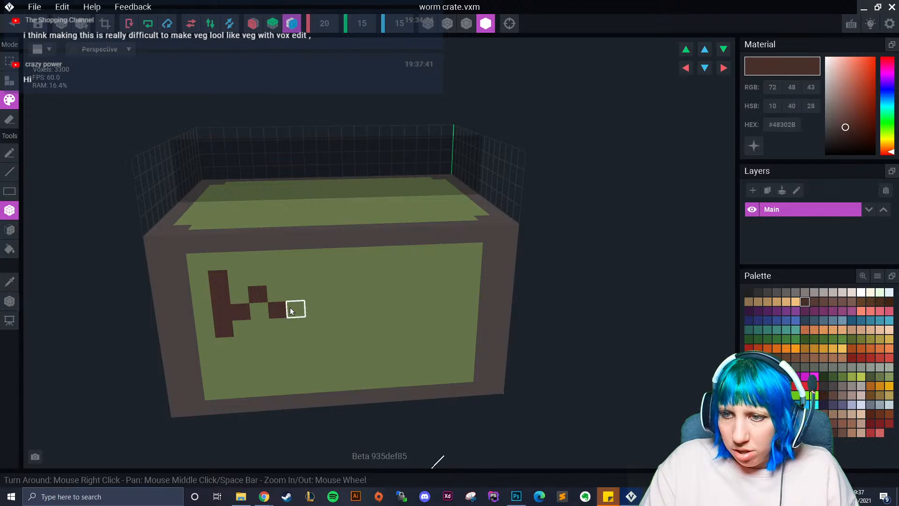
left_click(242, 327)
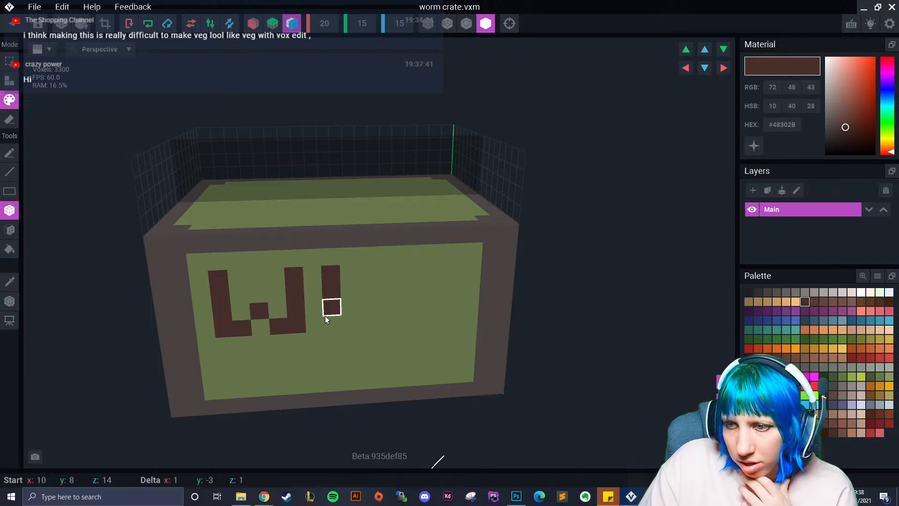
left_click_drag(383, 289, 384, 278)
mouse_move(431, 284)
left_mouse_down()
mouse_move(449, 275)
mouse_move(453, 315)
left_mouse_up()
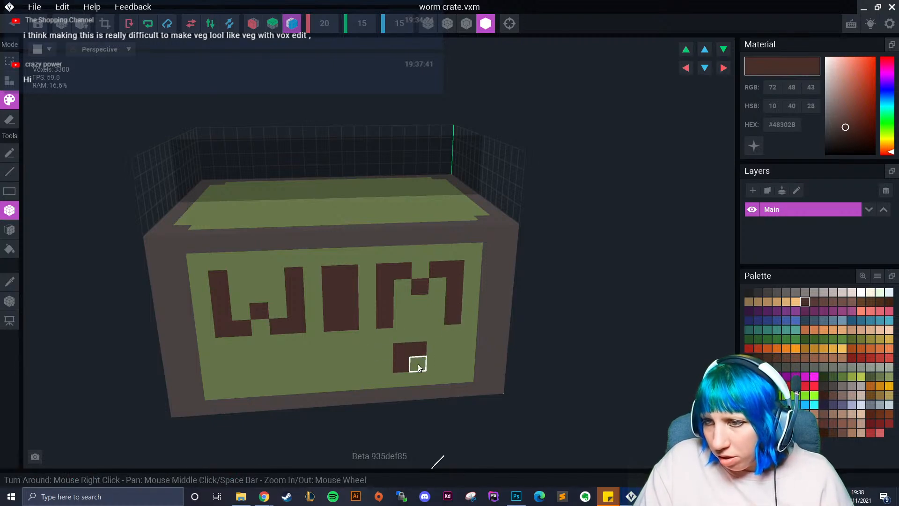
right_click_drag(358, 345, 365, 341)
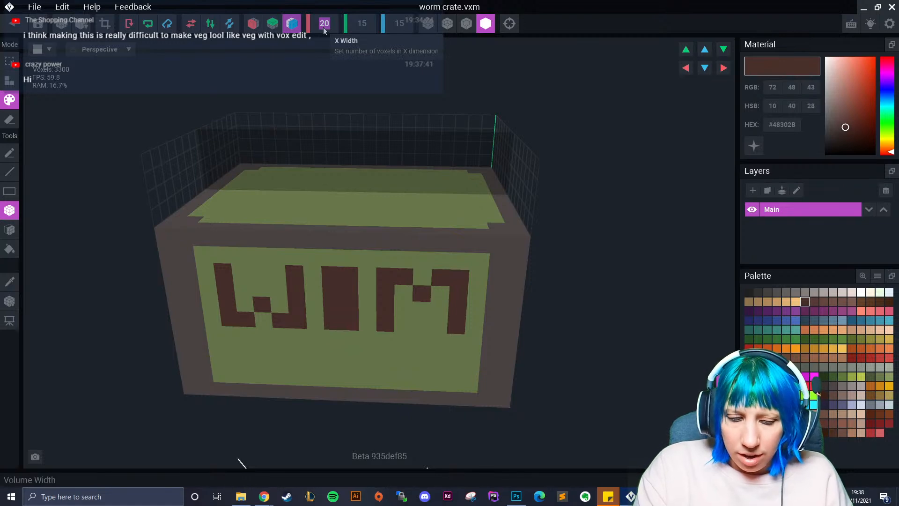
- Widen the volume to 25 voxels, shift the crate along X toward its middle and enable X symmetry
type("5")
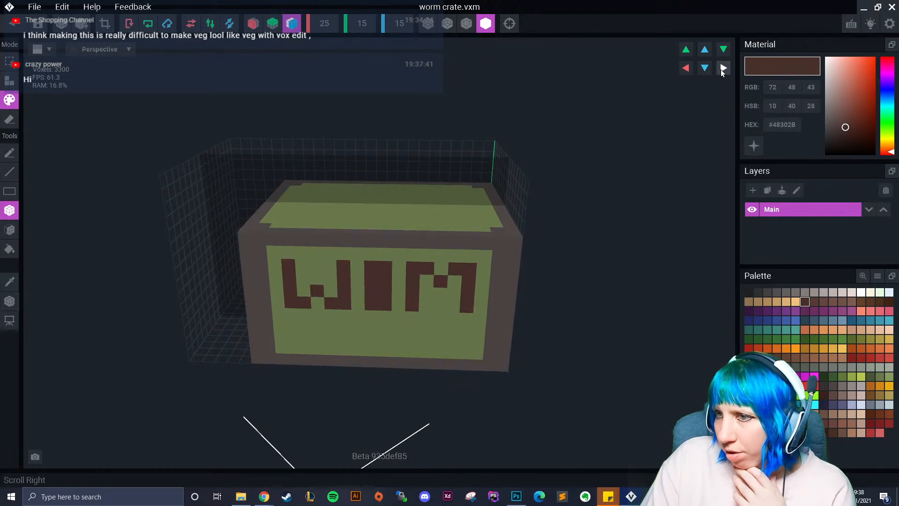
left_click(723, 69)
left_click(722, 69)
left_click(723, 68)
left_click(253, 24)
right_click_drag(281, 155, 312, 154)
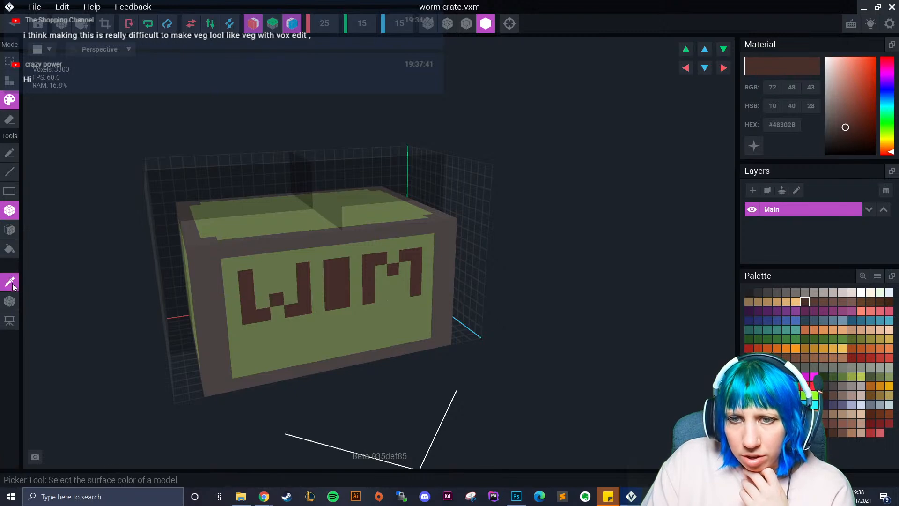
- Pick the frame colour #4C4646 and extrude the crate's end faces outward, filling the gap left at one end
left_click(199, 280, "alt")
right_click_drag(199, 281, 75, 260)
left_click(10, 229)
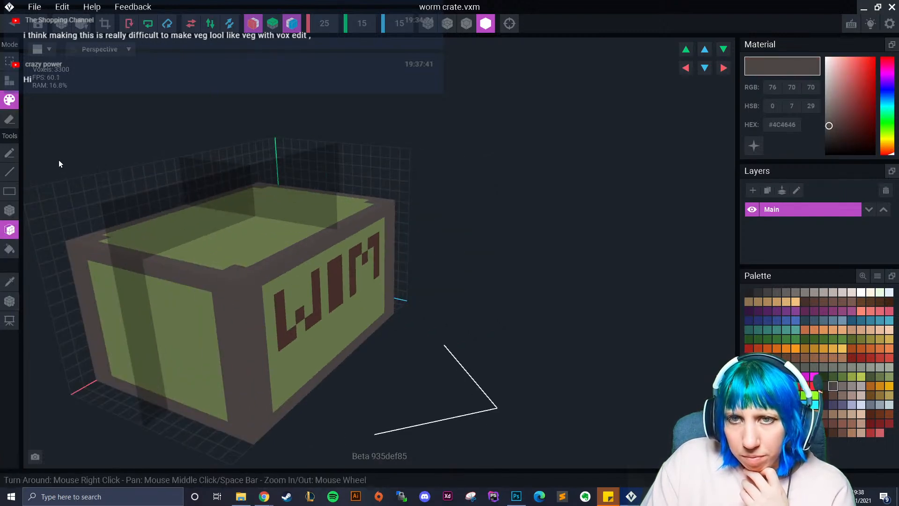
left_click(9, 80)
left_click(222, 335)
right_click_drag(206, 379, 154, 402)
middle_click_drag(567, 409, 330, 347)
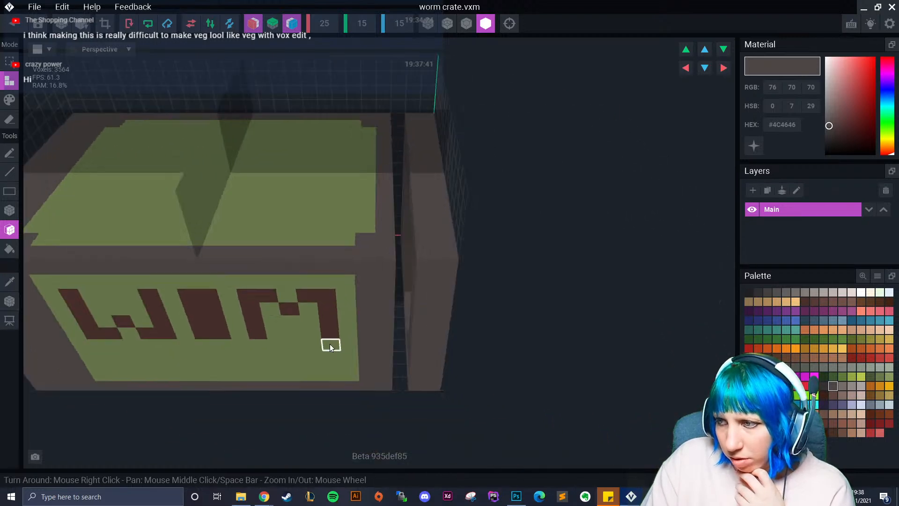
left_click(415, 271)
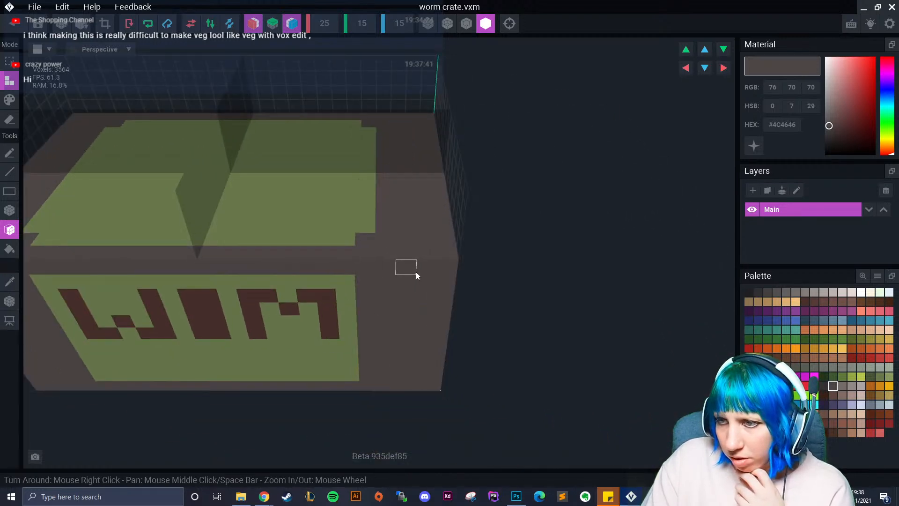
- Set the volume's X width to 26 voxels and extend both crate ends outward in the frame colour to fill it
left_click(705, 68)
left_click(704, 49)
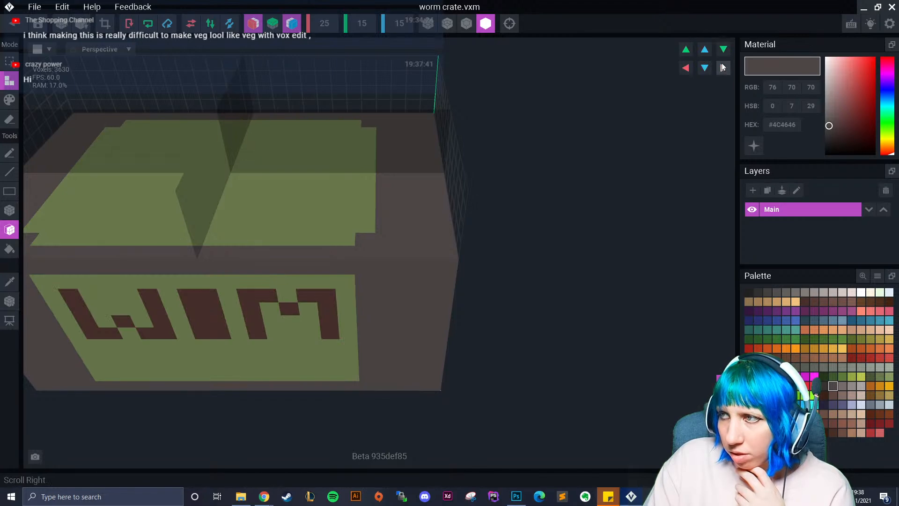
left_click(704, 69)
left_click(690, 70)
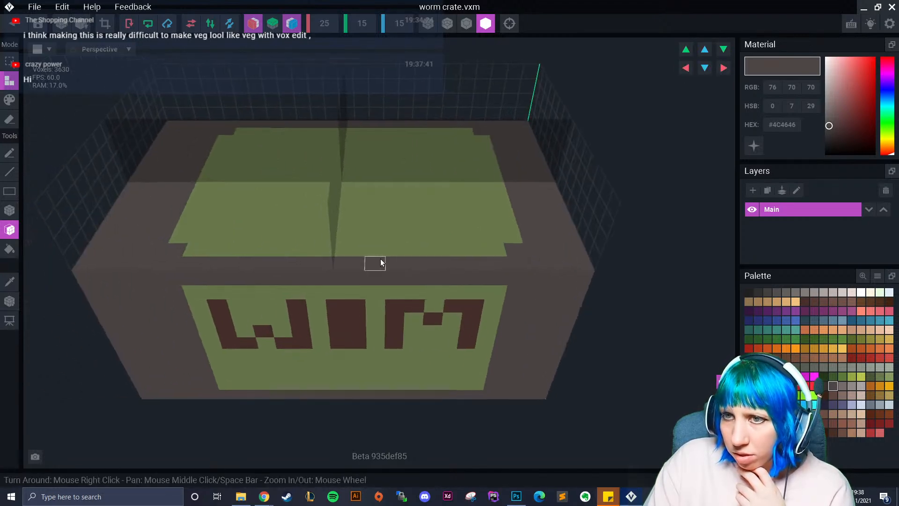
right_click_drag(608, 144, 252, 96)
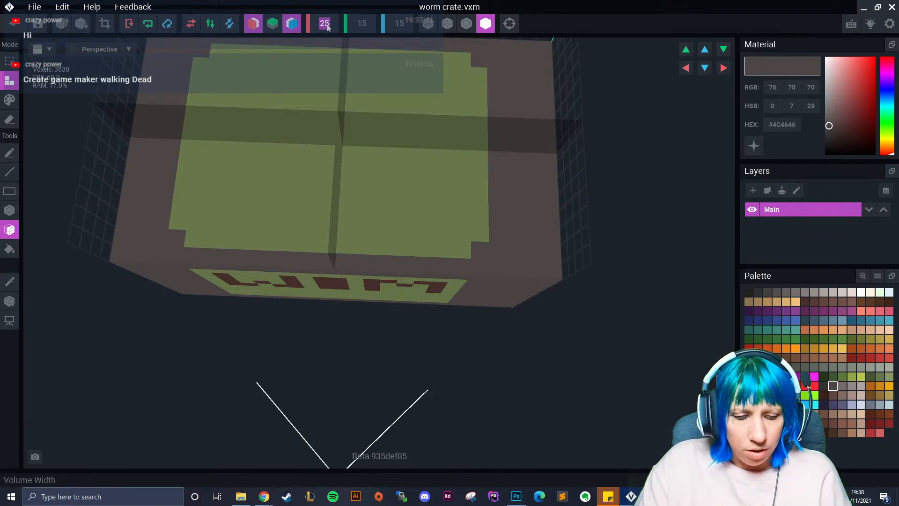
type("26")
key("Return")
right_click_drag(323, 141, 260, 265)
left_click(265, 256)
left_click(9, 281)
left_click(211, 317)
left_click(213, 325)
right_click_drag(210, 332, 104, 280)
- Pick the panel green #68784C and paint the top and front panels wider toward both ends of the crate
left_click(10, 282)
left_click(111, 206)
left_click(12, 100)
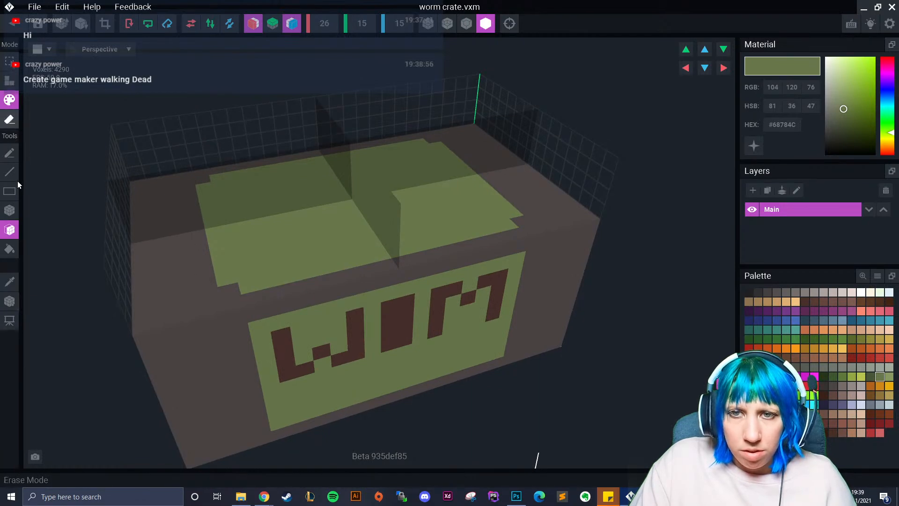
left_click(9, 211)
right_click_drag(161, 219, 215, 172)
left_click_drag(153, 260, 154, 259)
right_click_drag(243, 322, 218, 230)
mouse_move(217, 229)
left_mouse_down()
mouse_move(186, 376)
mouse_move(169, 377)
left_mouse_up()
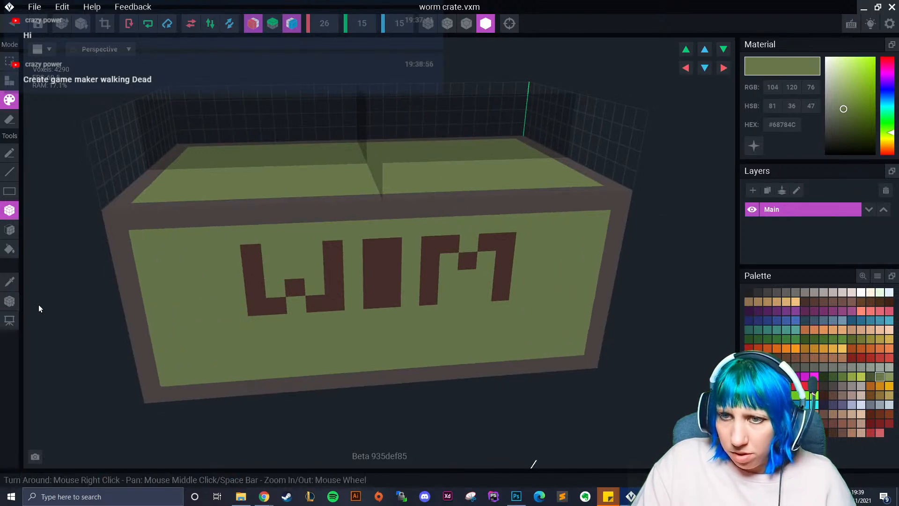
- Sample the frame colour #4C4646 and thicken the end borders of the front and top panels, keeping the top's notched corners
left_click(10, 282)
left_click(116, 226)
right_click_drag(117, 226, 131, 272)
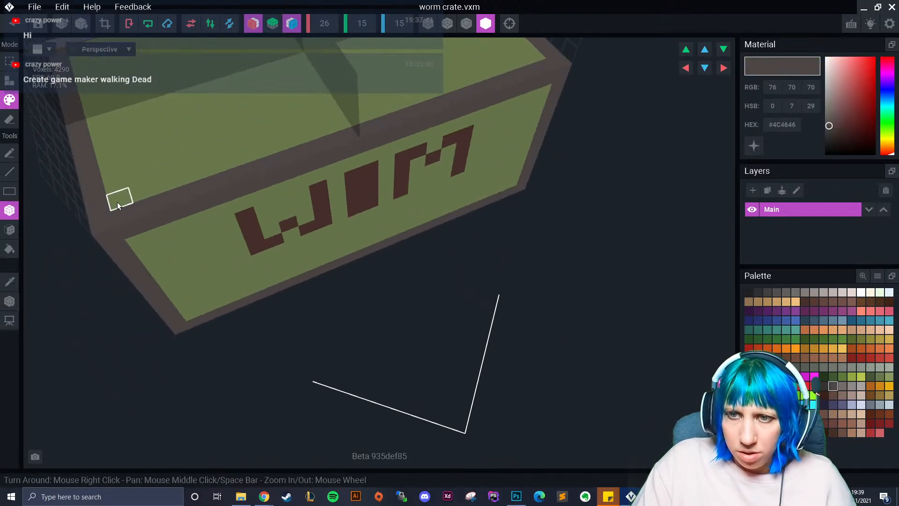
right_click_drag(112, 228, 133, 238)
left_click_drag(135, 240, 147, 405)
mouse_move(147, 405)
right_mouse_down()
mouse_move(158, 380)
mouse_move(221, 334)
mouse_move(231, 346)
mouse_move(148, 332)
right_mouse_up()
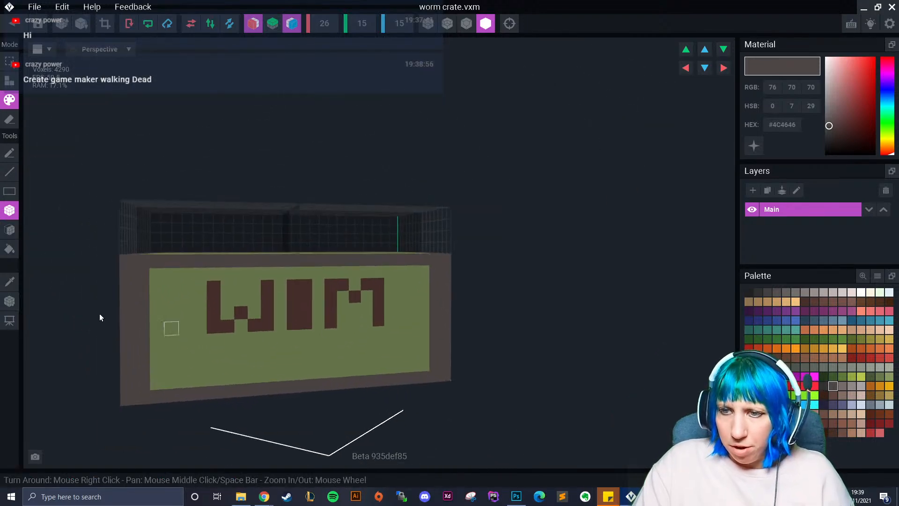
- Pick the lettering brown #48302B and cover the front lettering with a solid rectangle
left_click(13, 284)
left_click(213, 294)
mouse_move(195, 291)
left_mouse_down()
mouse_move(363, 309)
mouse_move(365, 320)
left_mouse_up()
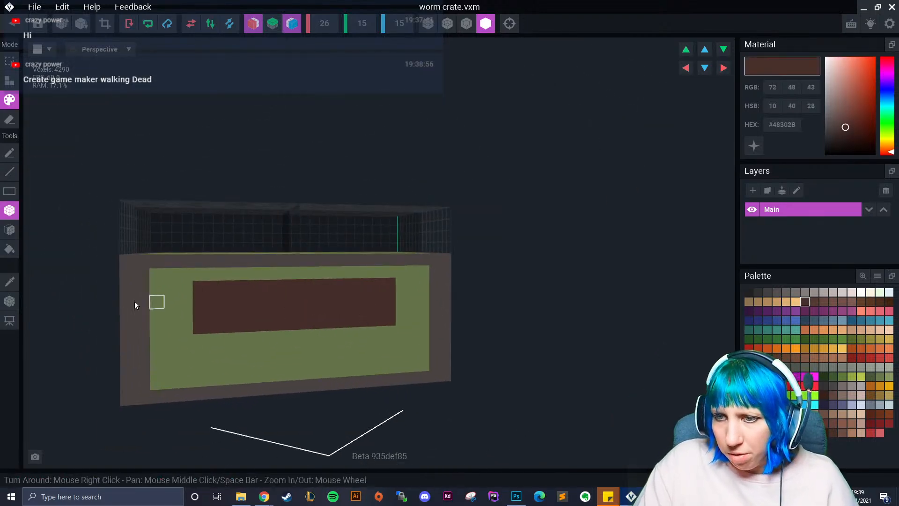
- Paint the front panel's lettering area over with the panel green #68784C and disable X symmetry
left_click(10, 282)
left_click(153, 313)
left_click_drag(199, 287, 362, 322)
left_click(260, 24)
- Paint a four-voxel-tall W in light brown #9A674E near the start of the front panel
right_click_drag(287, 201, 277, 281)
middle_click_drag(225, 344, 295, 300)
scroll(296, 303, "up", 5)
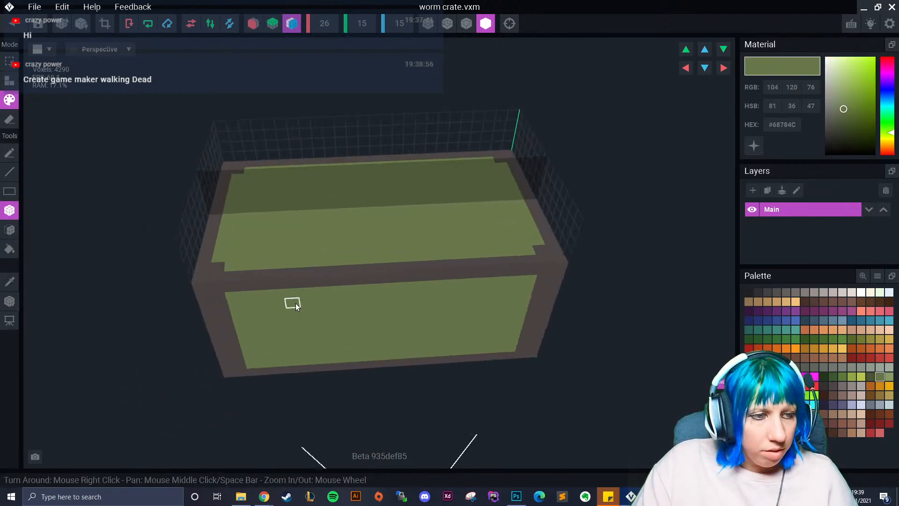
right_click_drag(314, 311, 311, 335)
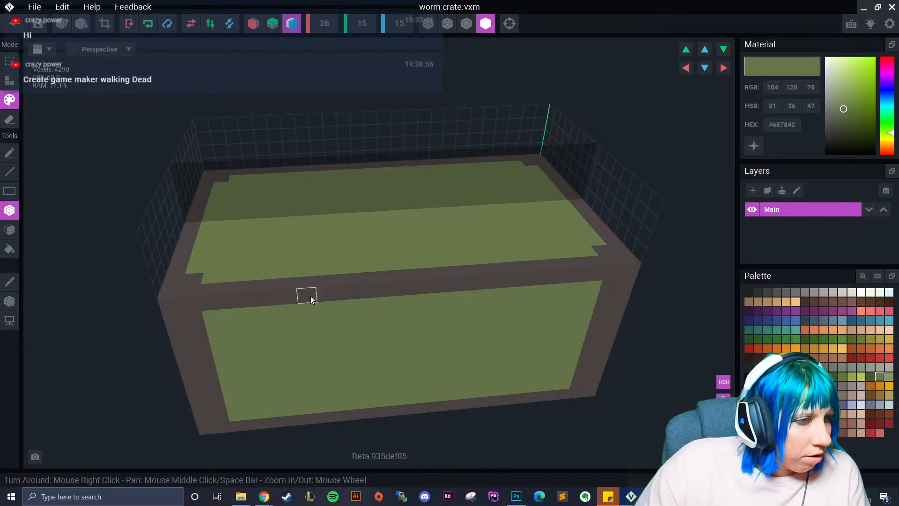
scroll(351, 309, "up", 6)
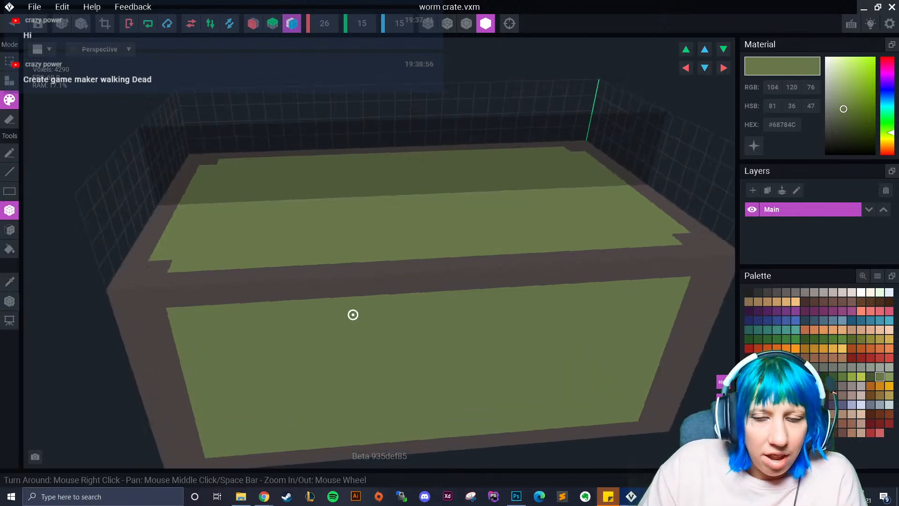
right_click_drag(349, 316, 345, 294)
scroll(344, 294, "down", 2)
scroll(344, 294, "up", 2)
scroll(309, 318, "down", 1)
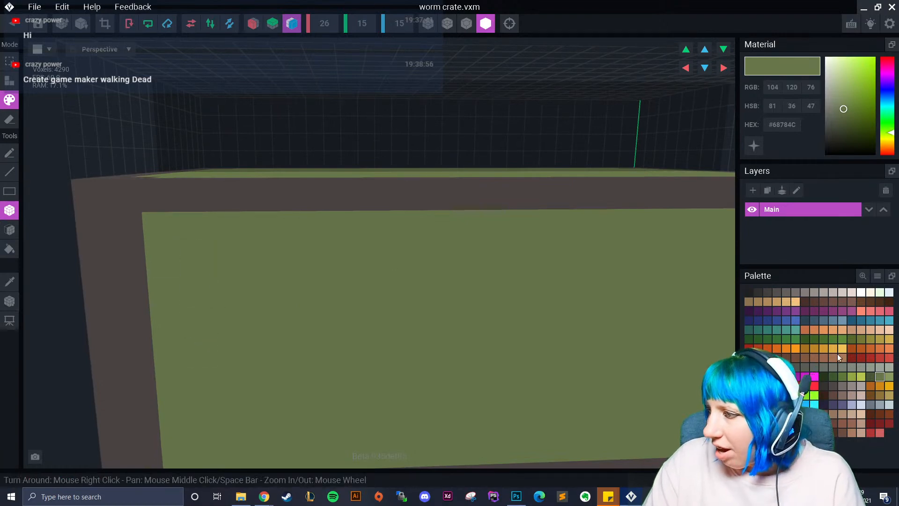
left_click(823, 357)
mouse_move(193, 266)
left_mouse_down()
mouse_move(204, 324)
mouse_move(223, 352)
left_mouse_up()
left_click(229, 350)
left_click(254, 318)
left_click(292, 349)
left_click_drag(322, 343, 324, 263)
scroll(324, 266, "down", 3)
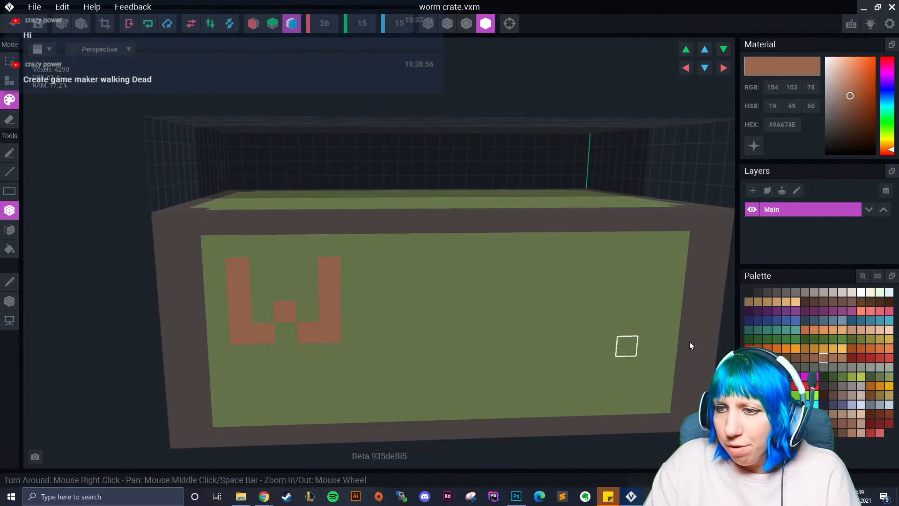
- Test a very dark brown, #826B63, #594747 and #776254 as alternative colours on the W
left_click(823, 395)
mouse_move(237, 265)
left_mouse_down()
mouse_move(243, 326)
mouse_move(262, 335)
left_mouse_up()
left_click(842, 395)
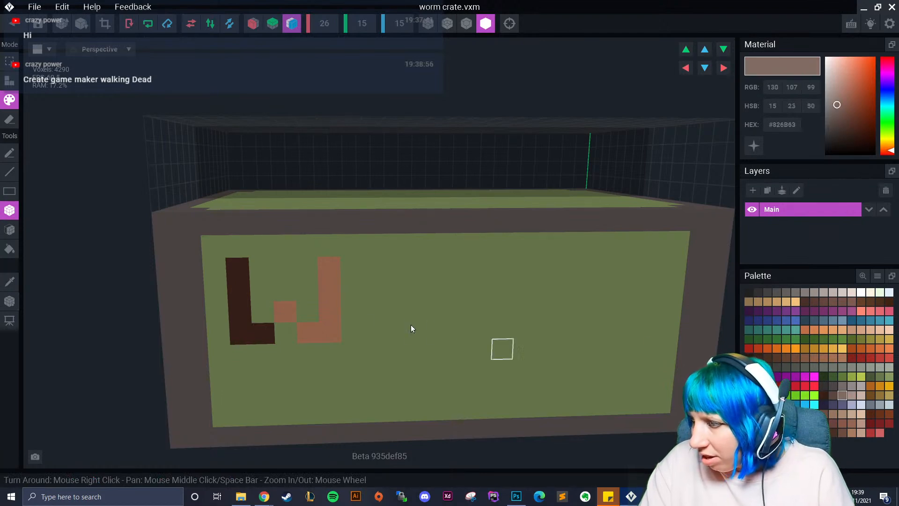
left_click_drag(237, 270, 262, 337)
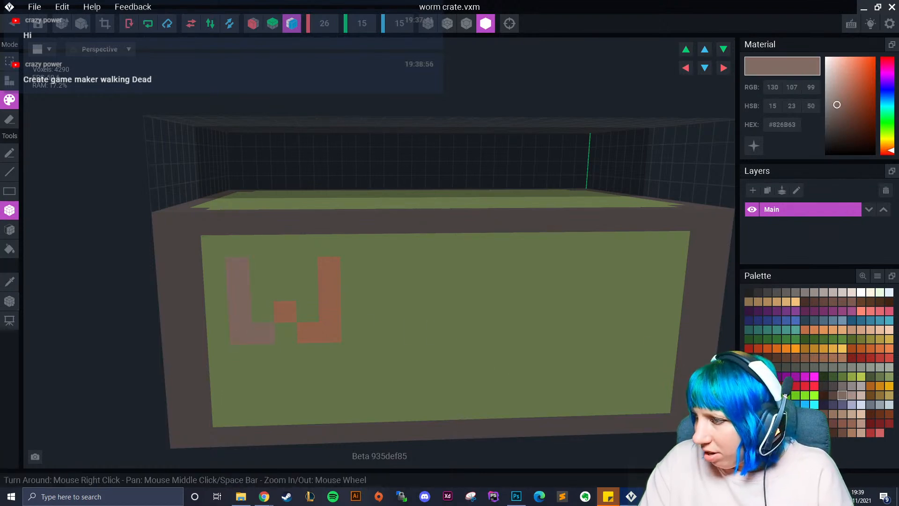
left_click(805, 413)
mouse_move(237, 271)
left_mouse_down()
mouse_move(242, 339)
mouse_move(284, 315)
mouse_move(323, 334)
mouse_move(329, 270)
left_mouse_up()
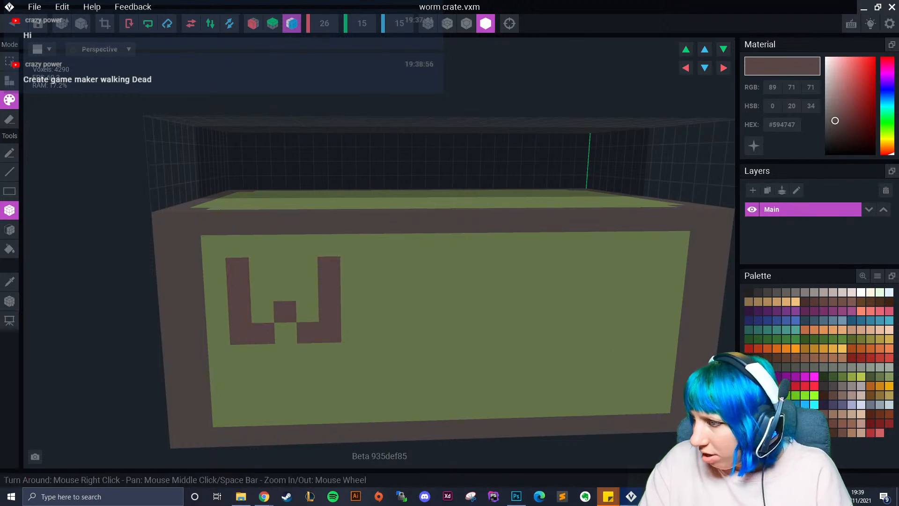
left_click(814, 414)
left_click_drag(238, 269, 251, 332)
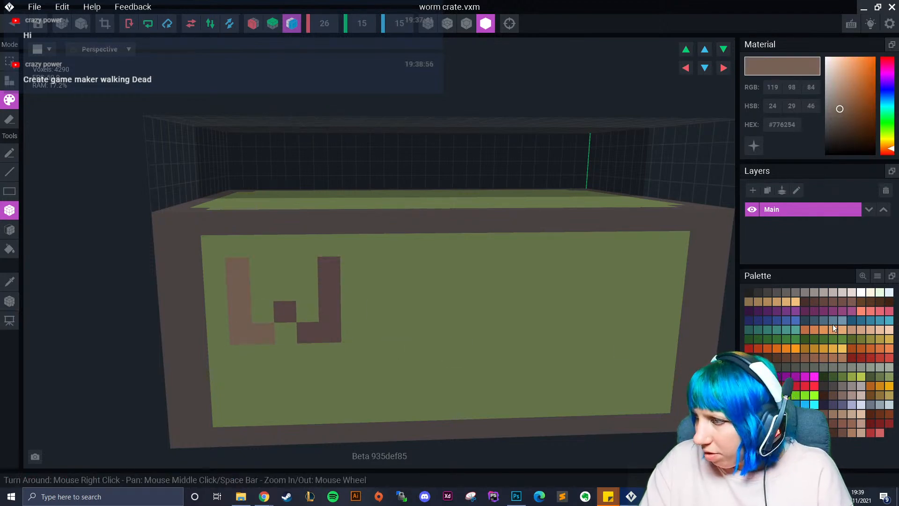
- Repaint the W in red #AE3535 and add a solid red block two voxels wide and four tall beside it
left_click(871, 433)
mouse_move(237, 289)
left_mouse_down()
mouse_move(248, 330)
mouse_move(279, 311)
mouse_move(327, 326)
mouse_move(333, 271)
mouse_move(397, 331)
left_mouse_up()
middle_click_drag(398, 331, 249, 308)
- Paint a red M after the block, with its last leg one voxel longer and ending in a diagonal tail voxel
left_click_drag(300, 247, 301, 303)
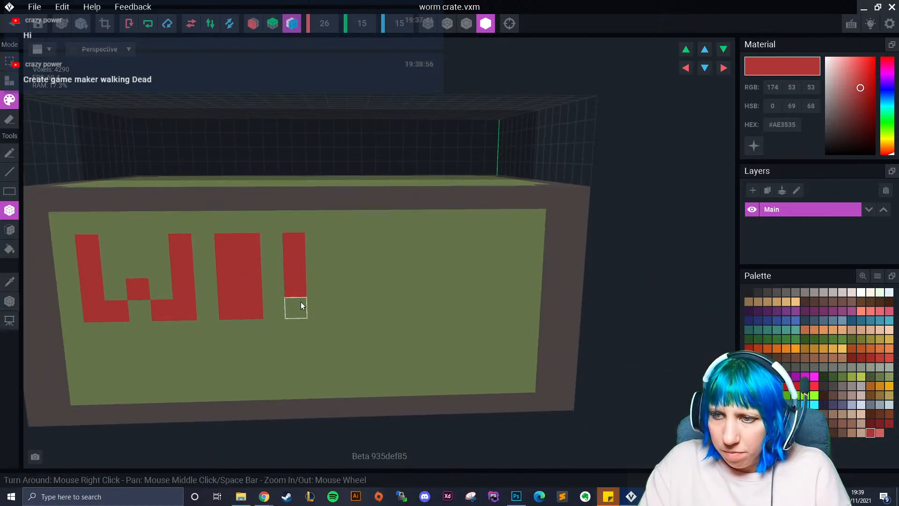
left_click(319, 251)
left_click(339, 265)
mouse_move(362, 244)
left_mouse_down()
mouse_move(362, 296)
mouse_move(367, 246)
mouse_move(390, 328)
left_mouse_up()
left_click(402, 346)
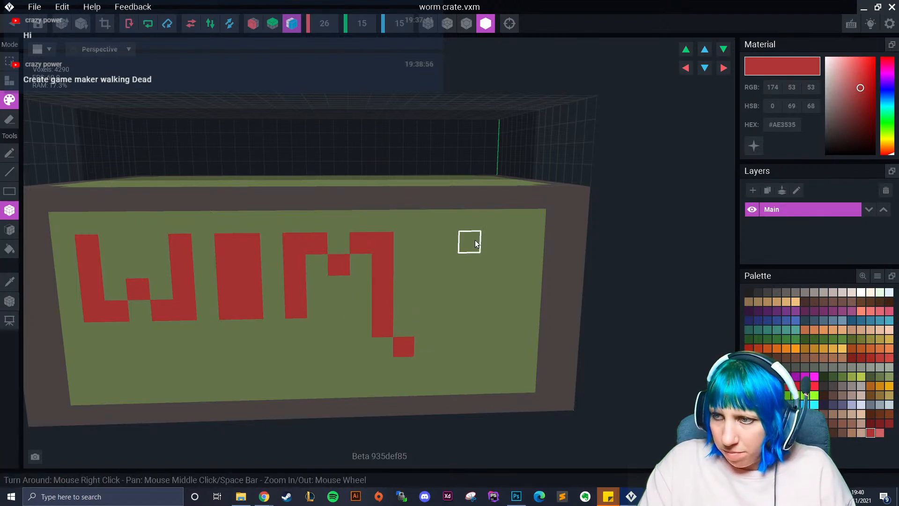
- Try a square-cornered red S five voxels tall after the M and undo it
mouse_move(490, 240)
left_mouse_down()
mouse_move(446, 243)
mouse_move(442, 283)
left_mouse_up()
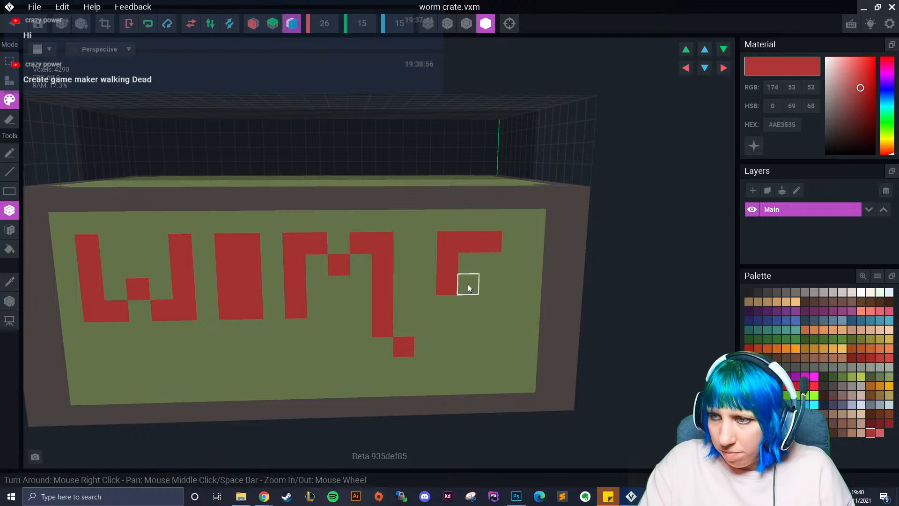
left_click(485, 288)
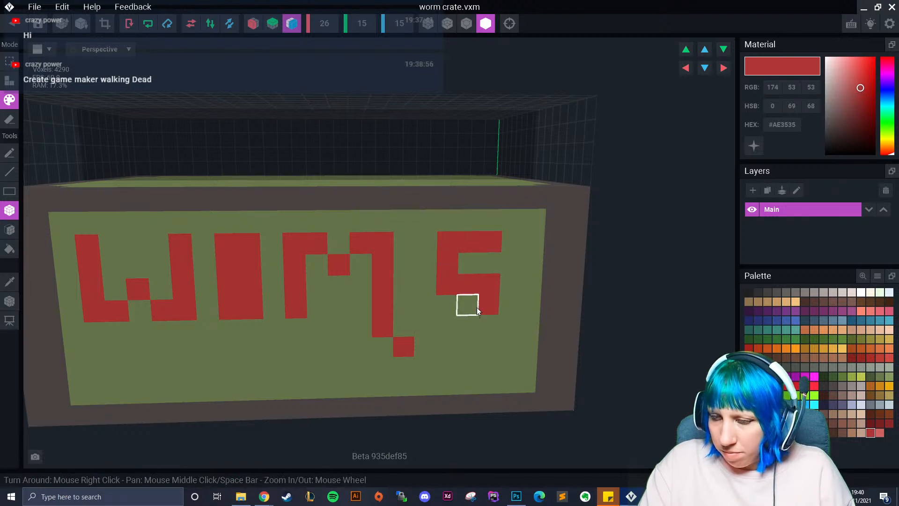
key("ctrl+z")
left_click_drag(479, 319, 447, 321)
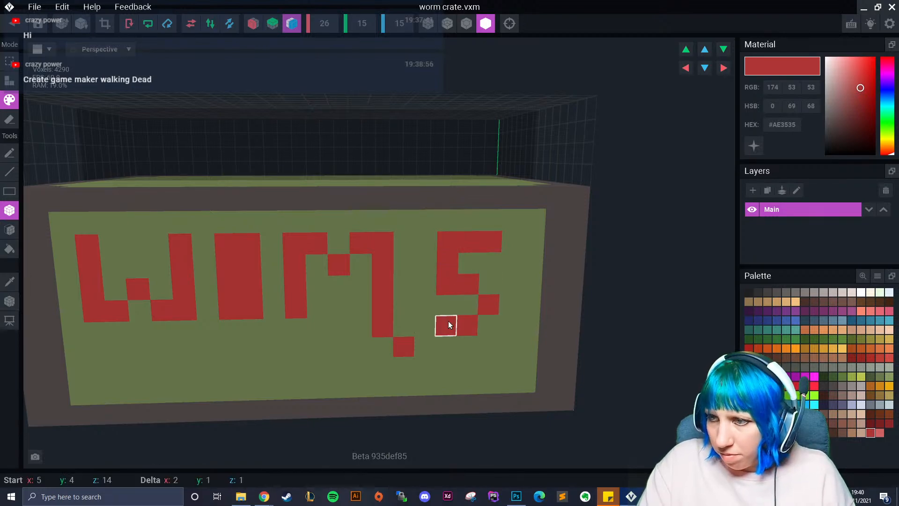
scroll(448, 347, "down", 3)
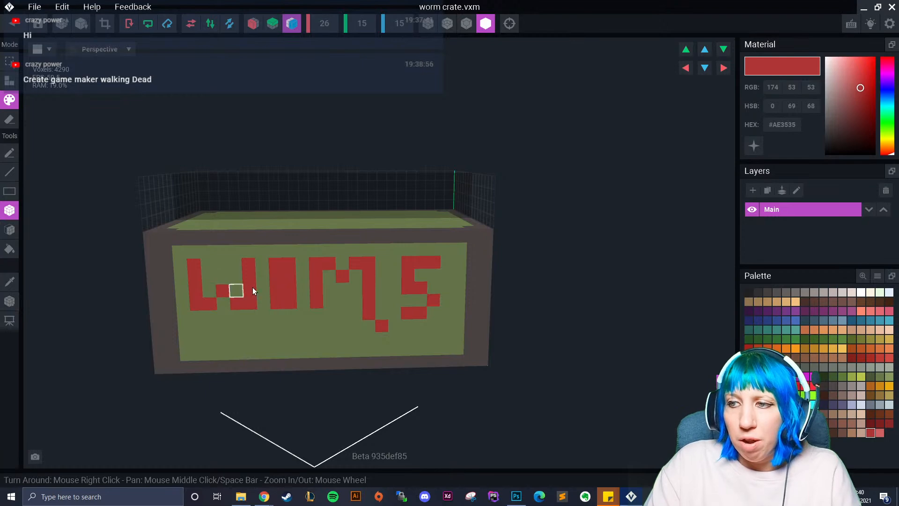
scroll(232, 292, "up", 5)
key("ctrl+z")
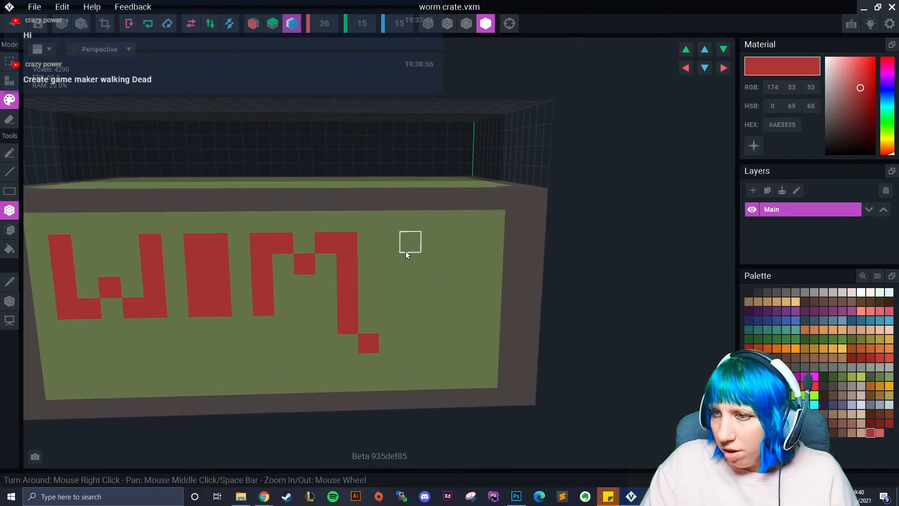
- Paint a rounded red S, three voxels wide and five tall, after the M on the front panel
left_click(404, 261)
left_click_drag(433, 241, 452, 241)
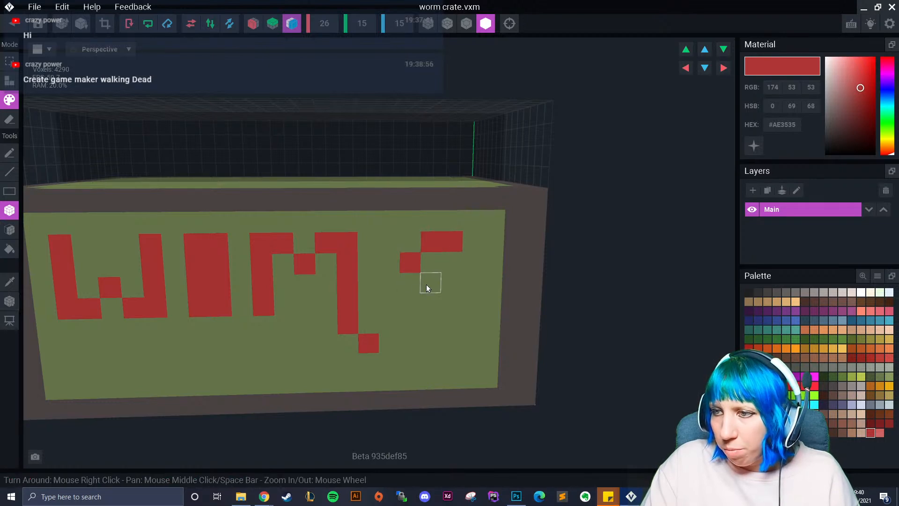
left_click(445, 287)
left_click_drag(442, 299, 408, 323)
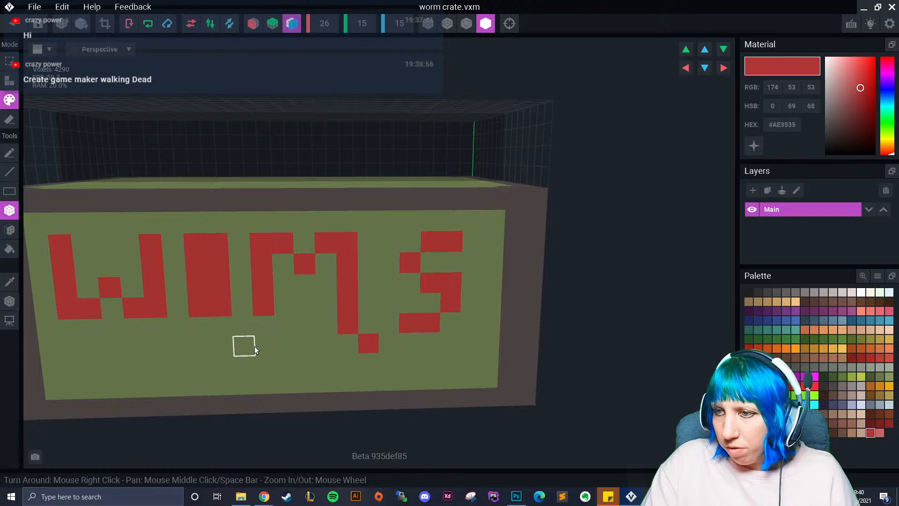
- Paint a pink #C57C7C worm body, twelve voxels long and two tall, beneath the lettering on the front panel
scroll(313, 328, "down", 3)
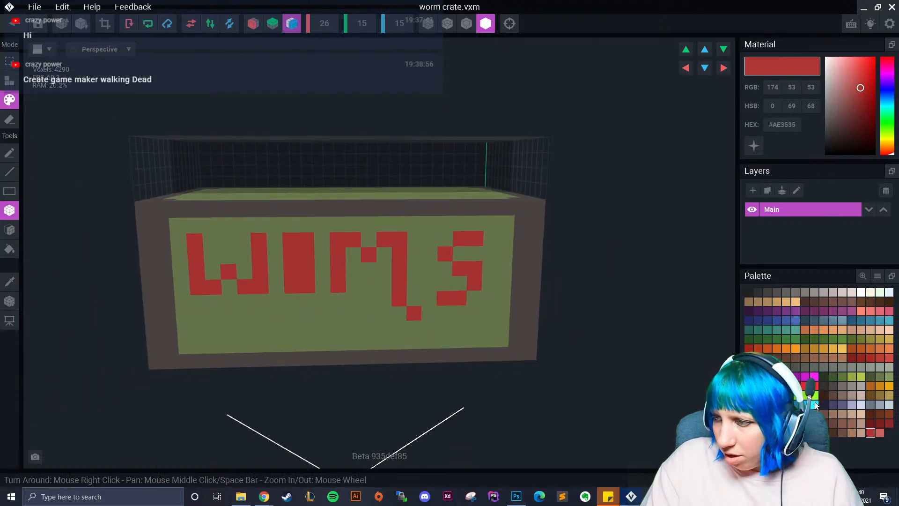
left_click(844, 79)
scroll(299, 350, "up", 2)
left_click(244, 339)
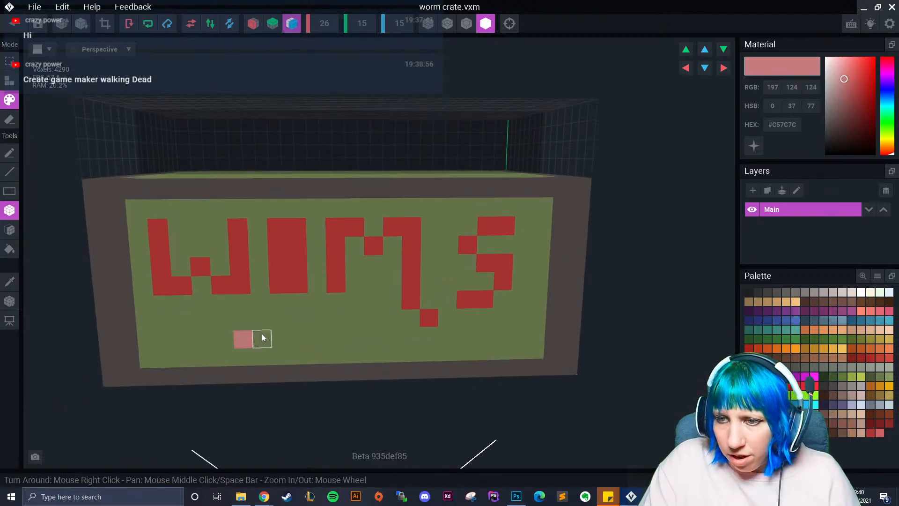
left_click(261, 334)
left_click(273, 327)
mouse_move(245, 323)
left_mouse_down()
mouse_move(332, 338)
mouse_move(377, 323)
mouse_move(389, 336)
left_mouse_up()
left_click(286, 335)
mouse_move(228, 323)
left_mouse_down()
mouse_move(232, 337)
mouse_move(193, 338)
left_mouse_up()
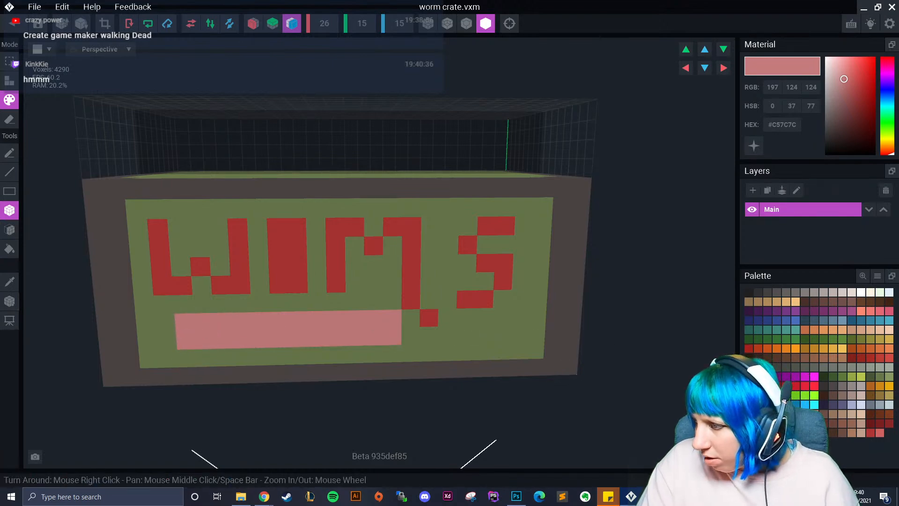
- Paint a single dark #34282B eye voxel on the upper corner of the worm's head end
left_click(823, 386)
left_click(191, 322)
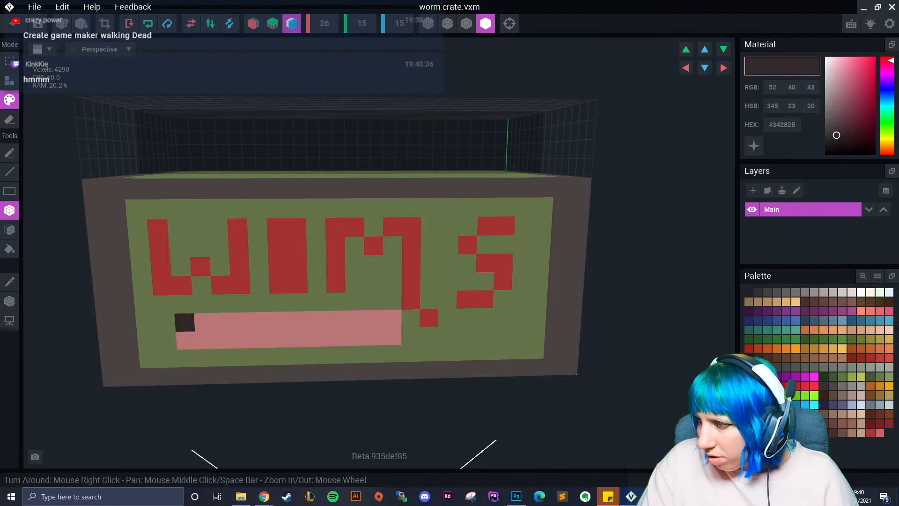
left_click(786, 413)
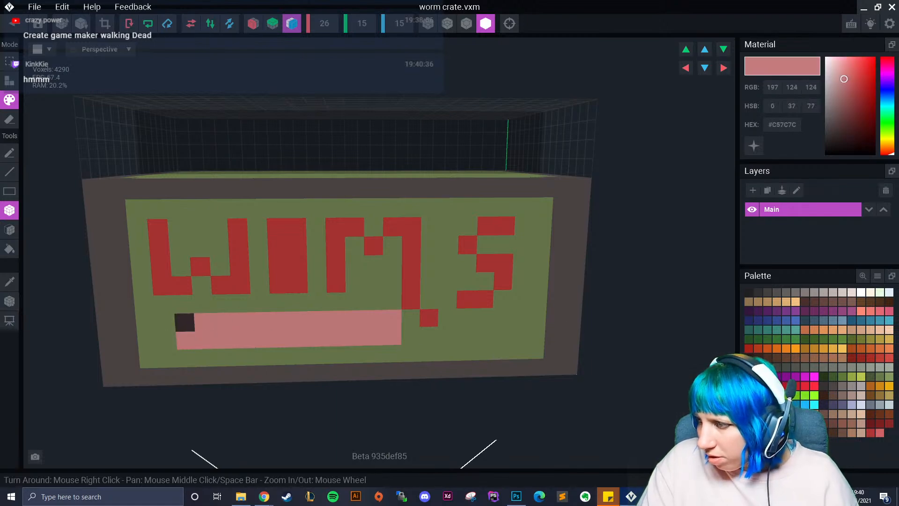
- Try tan #BA9685 and #C3A78F as vertical bands across the worm's body
left_click(860, 422)
left_click_drag(261, 323, 280, 323)
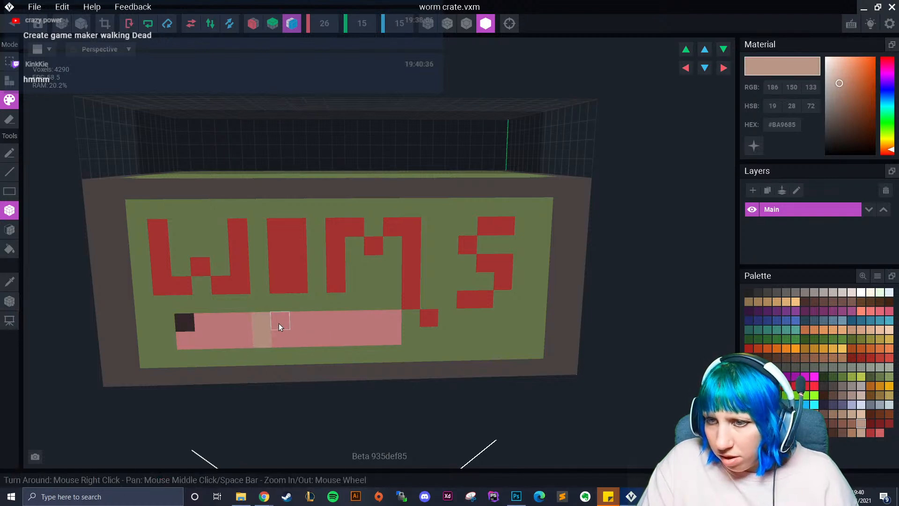
scroll(352, 378, "down", 3)
scroll(347, 370, "down", 2)
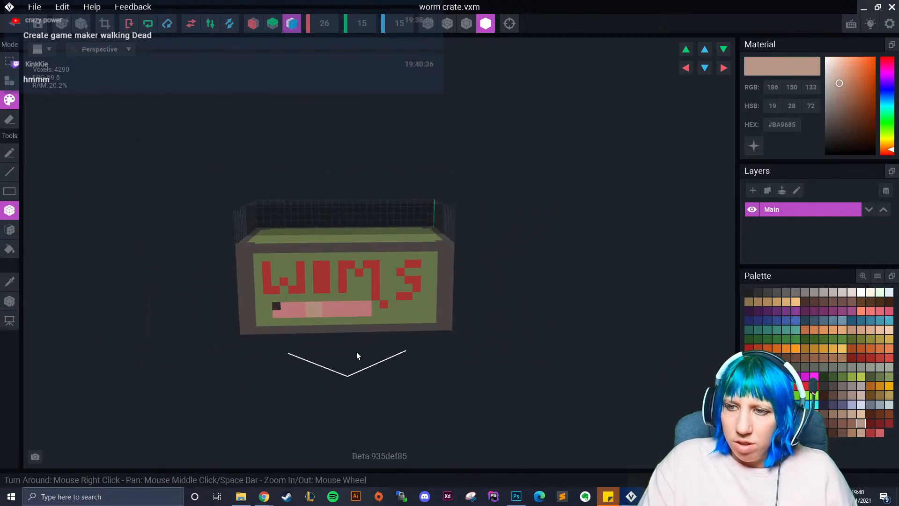
left_click(851, 415)
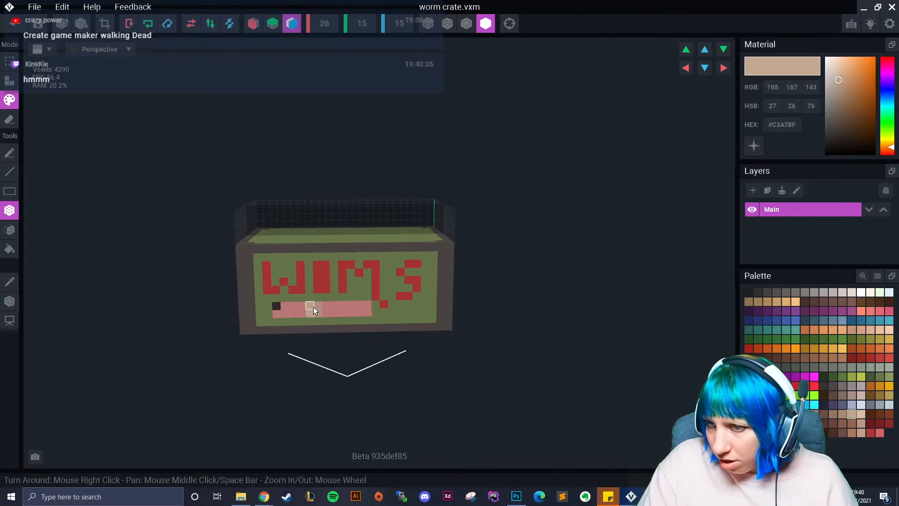
scroll(359, 351, "up", 2)
scroll(358, 351, "up", 3)
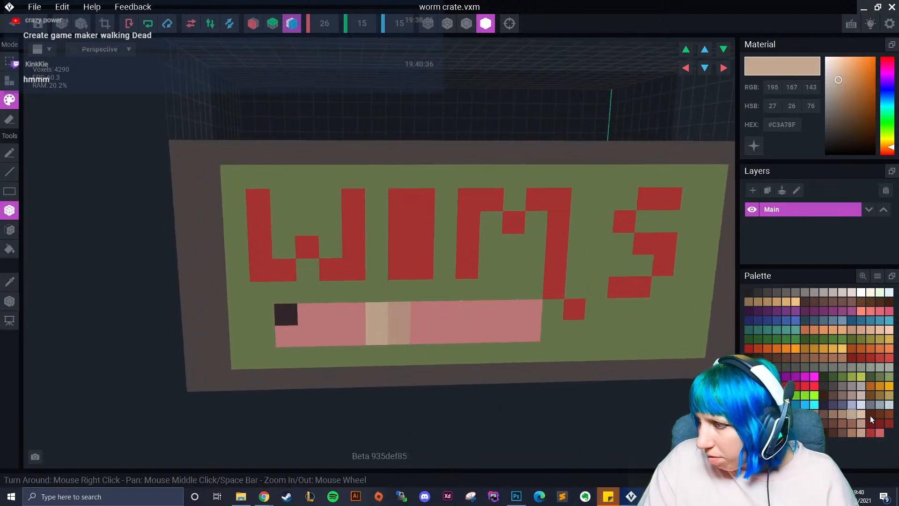
- Recolour the worm's two adjacent bands, the one nearer the head in brown #917867 and the other in salmon #D49080
left_click(805, 415)
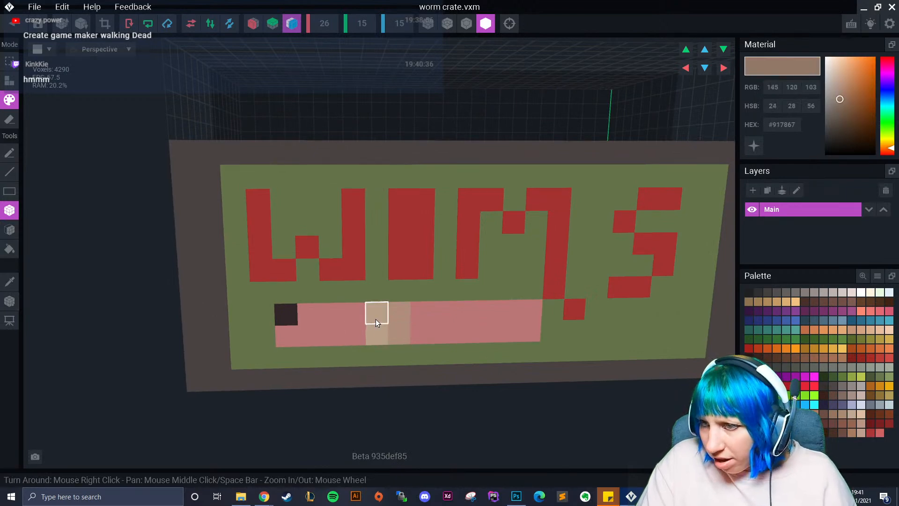
scroll(432, 357, "down", 3)
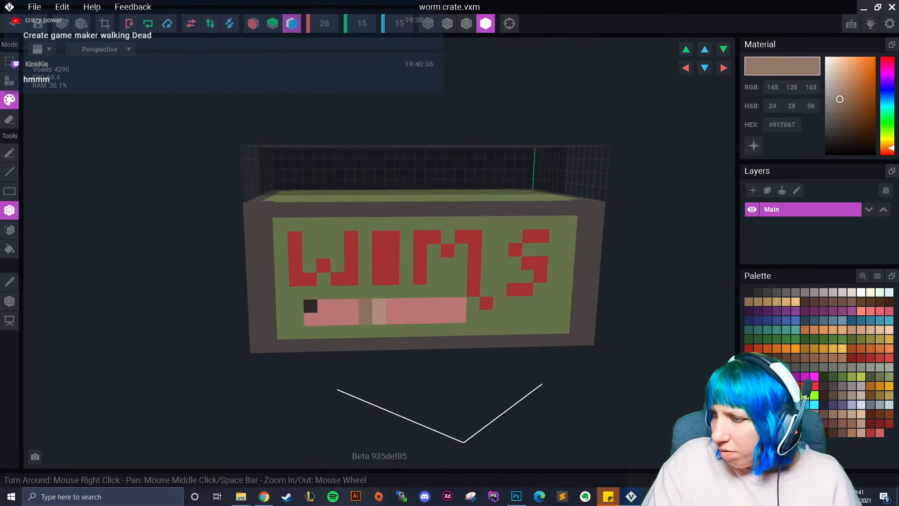
left_click(815, 423)
left_click_drag(379, 305, 378, 318)
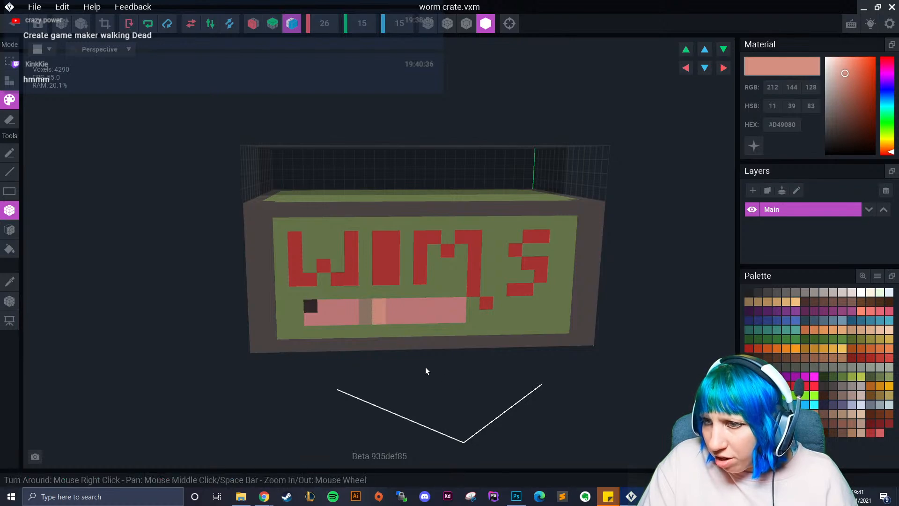
- Turn off Z-axis mirroring and paint over the reversed lettering on the back panel with green #68784C
scroll(402, 379, "down", 3)
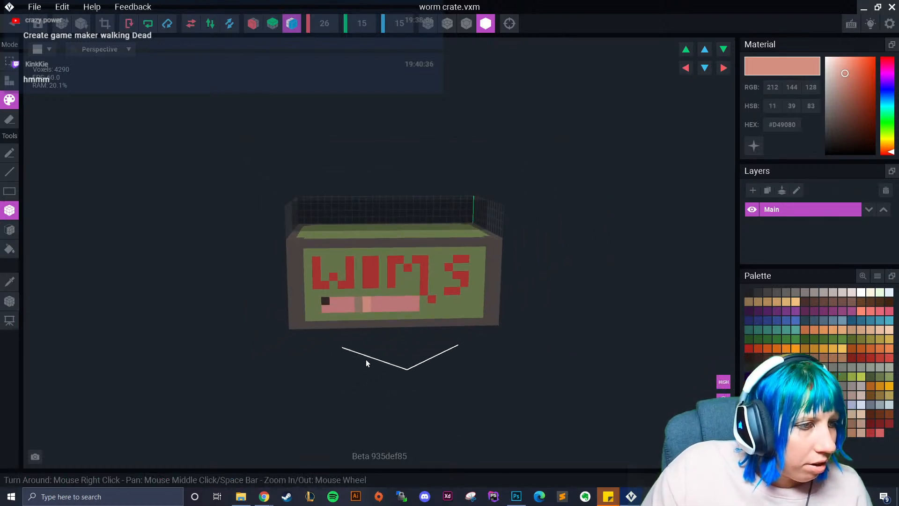
scroll(381, 344, "down", 3)
right_click_drag(347, 293, 347, 293)
scroll(357, 340, "up", 5)
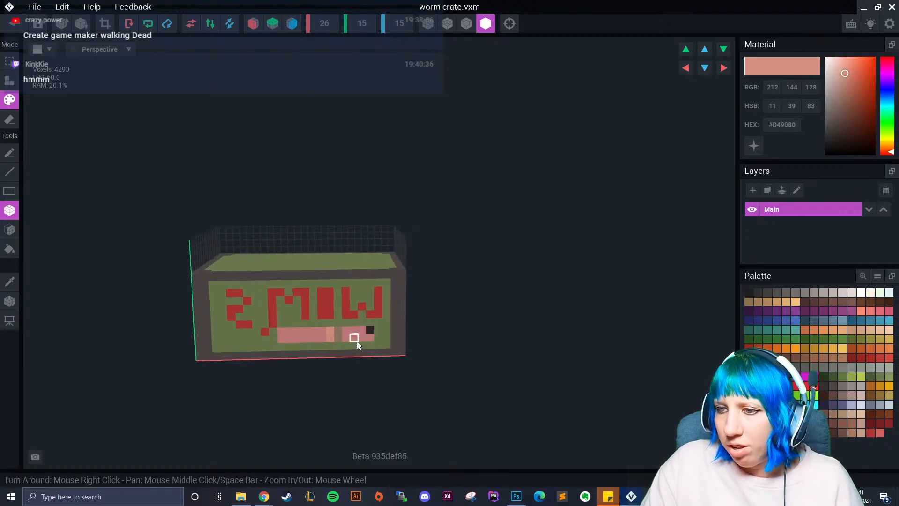
scroll(325, 346, "down", 4)
right_click_drag(325, 346, 325, 345)
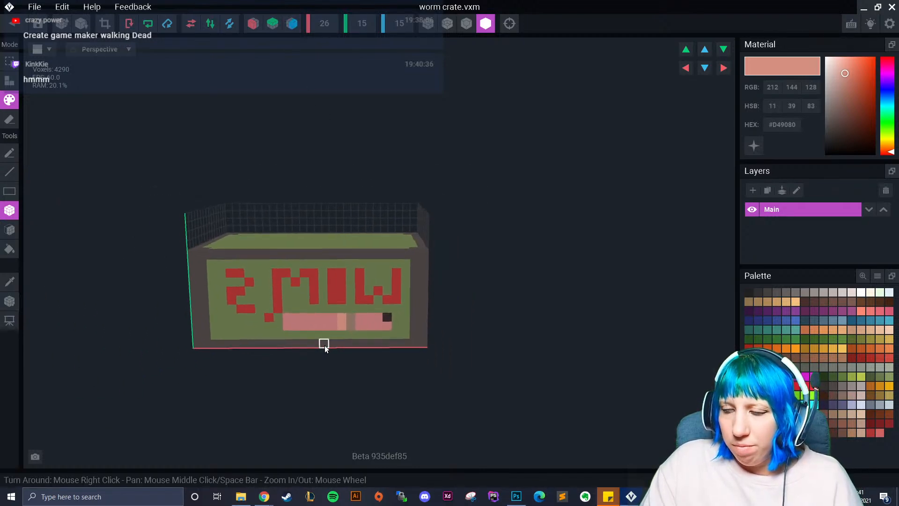
scroll(325, 345, "up", 3)
left_click(16, 285)
left_click(176, 273)
mouse_move(196, 248)
left_mouse_down()
mouse_move(407, 283)
mouse_move(249, 286)
mouse_move(241, 308)
mouse_move(262, 297)
left_mouse_up()
- Sample red #AE3535 from the front W and paint a four-voxel-tall W and a two-voxel-wide solid block on the back panel
right_click_drag(597, 299, 27, 305)
left_click(9, 281)
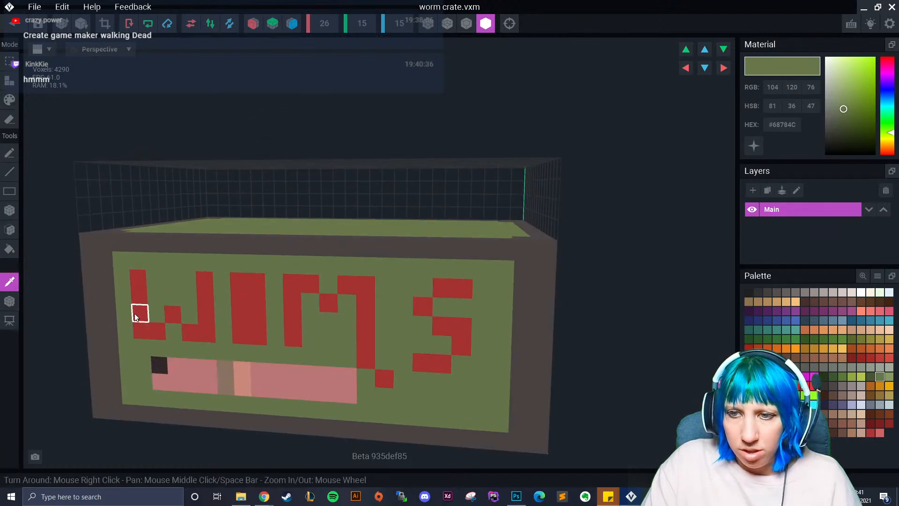
left_click(134, 314)
mouse_move(248, 310)
right_mouse_down()
mouse_move(234, 311)
mouse_move(232, 372)
mouse_move(250, 267)
mouse_move(269, 248)
right_mouse_up()
mouse_move(269, 249)
left_mouse_down()
mouse_move(274, 305)
mouse_move(343, 307)
mouse_move(343, 249)
mouse_move(379, 305)
mouse_move(399, 308)
left_mouse_up()
left_click(287, 307)
left_click(306, 290)
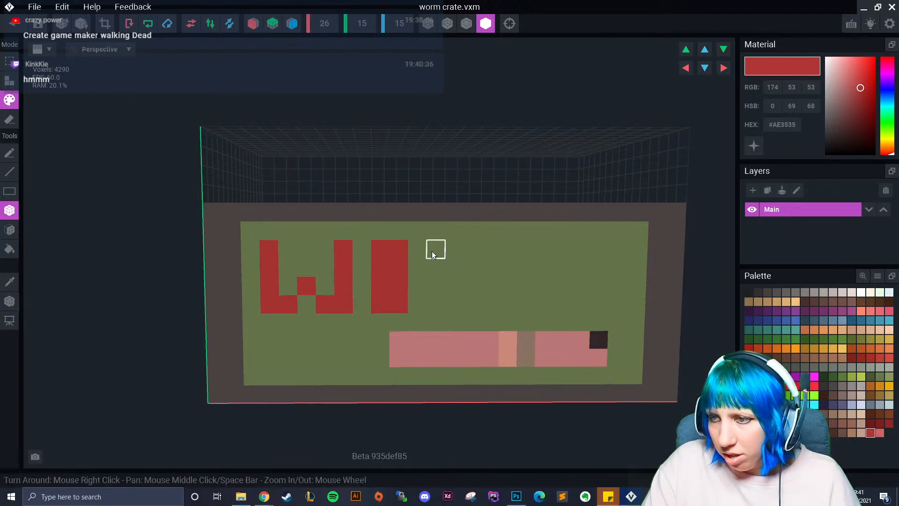
- Paint a rounded red R, three voxels wide and four tall, after the block on the back panel
left_click_drag(435, 248, 434, 306)
left_click(472, 267)
left_click(454, 286)
left_click(471, 305)
- Paint a red M, five voxels wide and four tall, after the R on the back panel
left_click_drag(509, 248, 510, 304)
left_click(528, 249)
left_click(547, 267)
mouse_move(565, 249)
left_mouse_down()
mouse_move(580, 249)
mouse_move(581, 304)
left_mouse_up()
- Try a two-voxel-wide red S after the back panel's M, cover it with green #68784C and resample the lettering red
mouse_move(637, 251)
left_mouse_down()
mouse_move(622, 255)
mouse_move(623, 269)
left_mouse_up()
left_click_drag(634, 305, 622, 309)
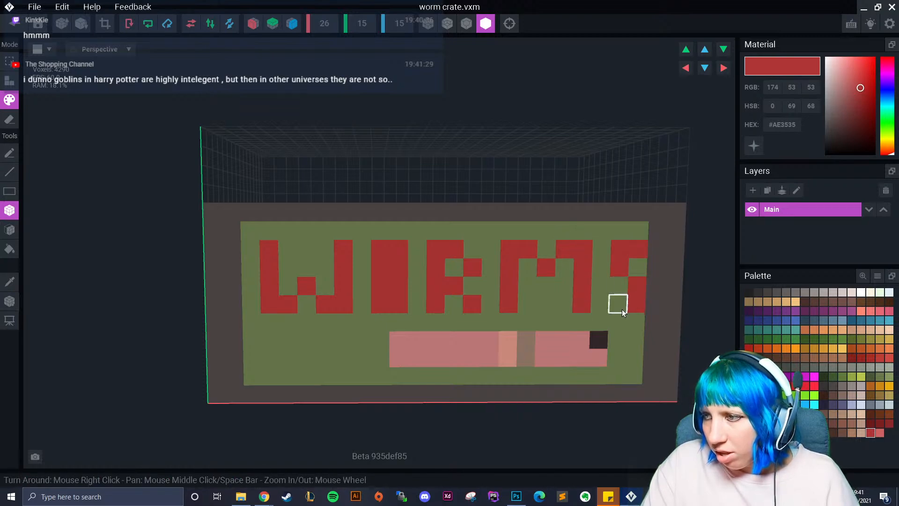
scroll(502, 381, "down", 2)
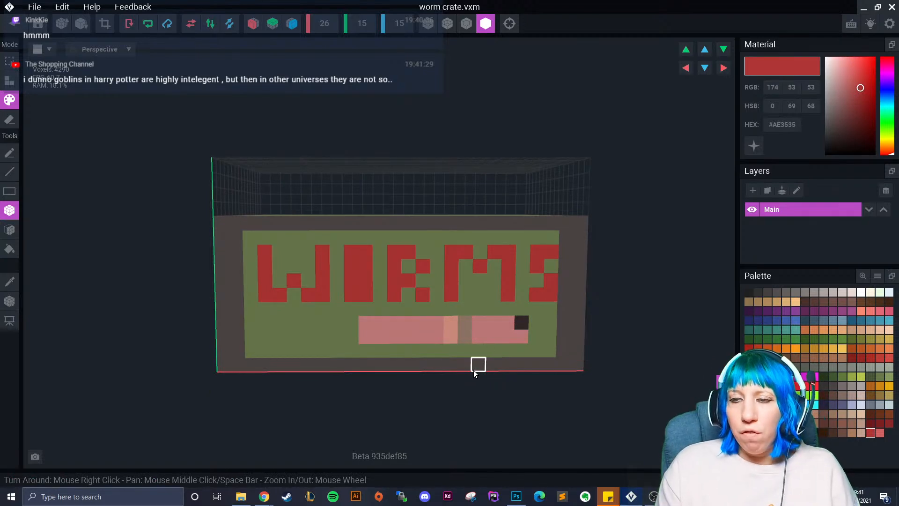
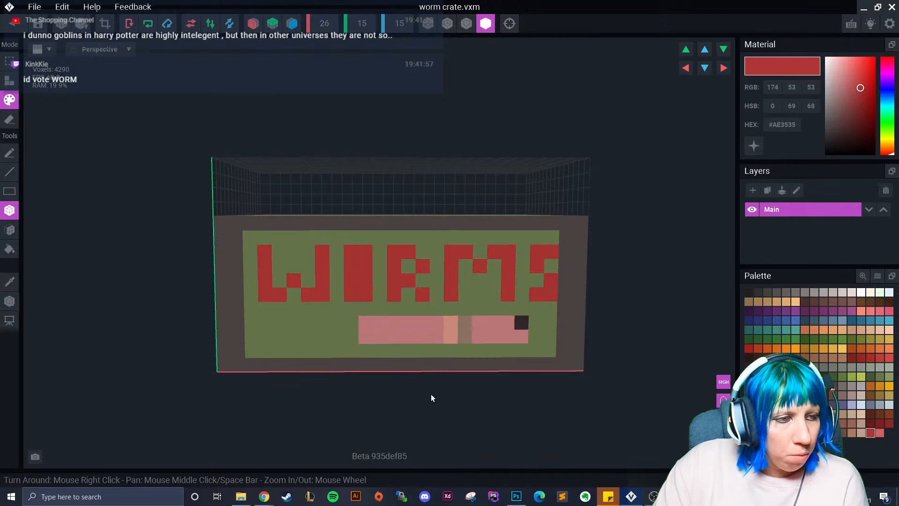
scroll(394, 346, "up", 4)
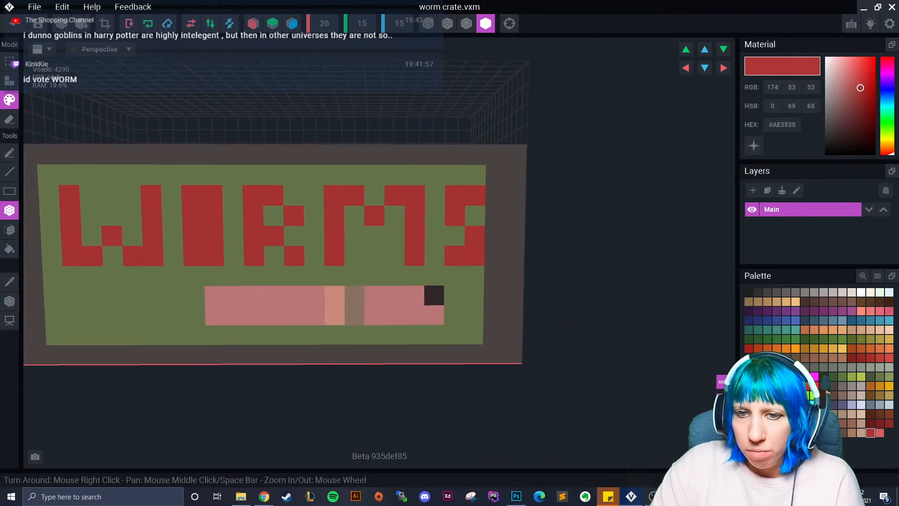
left_click(12, 282)
left_click(436, 182)
left_click_drag(437, 190, 475, 256)
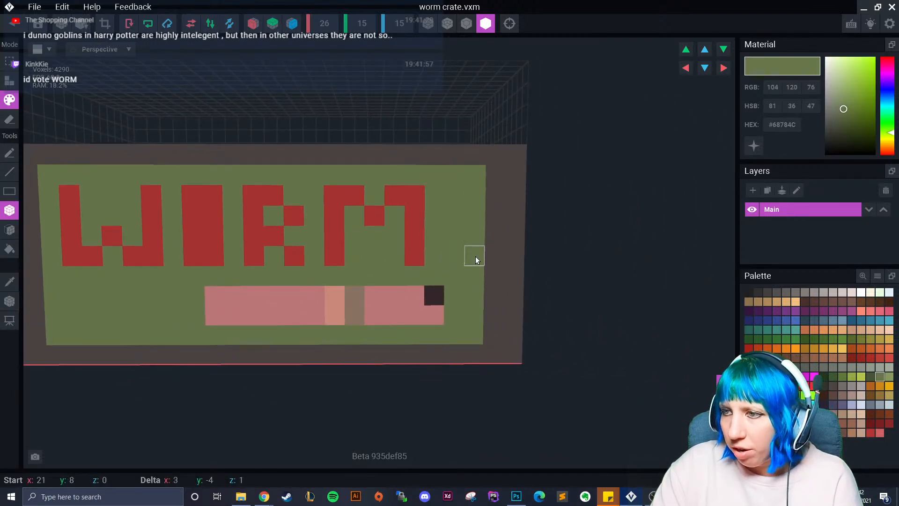
left_click(10, 281)
left_click(414, 237)
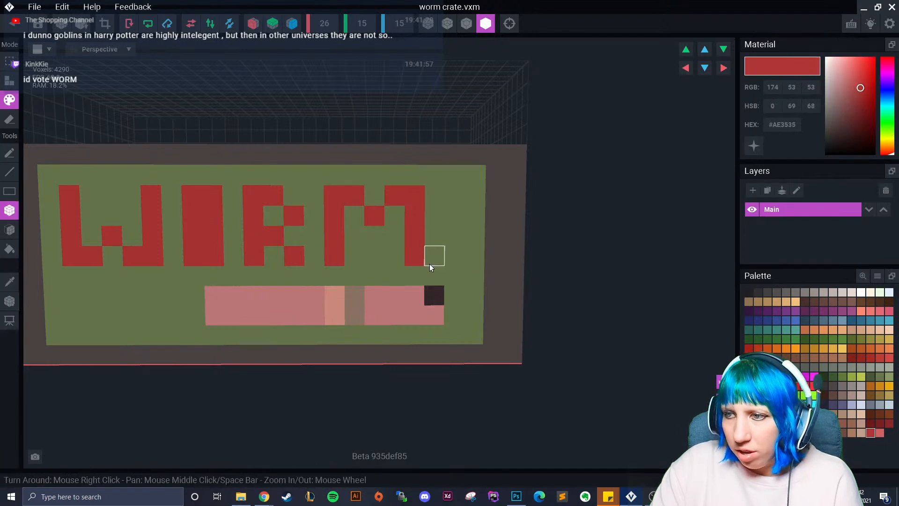
- Cover the M and S on the front panel with green #68784C, including the M's diagonal tail
right_click_drag(446, 274, 282, 311)
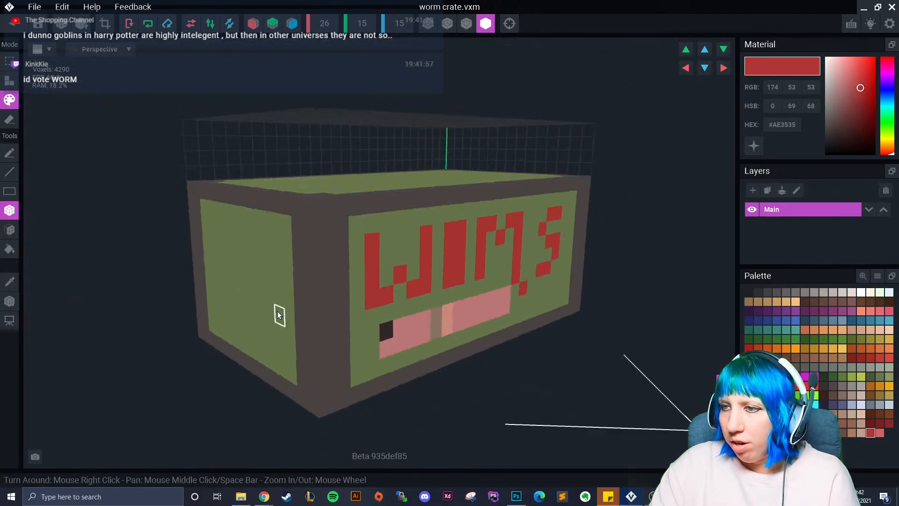
middle_click_drag(288, 277, 148, 251)
left_click(10, 281)
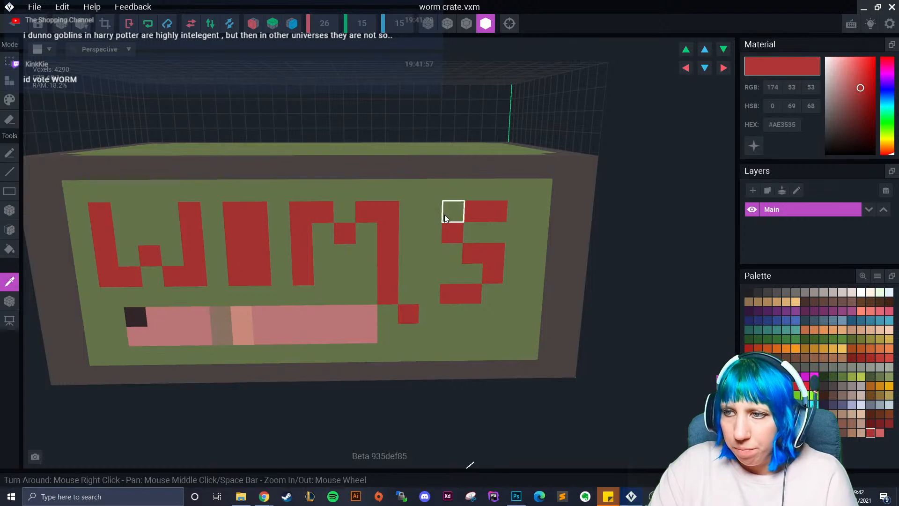
left_click(468, 245)
left_click_drag(507, 202, 442, 302)
left_click_drag(293, 202, 378, 285)
left_click_drag(398, 202, 416, 322)
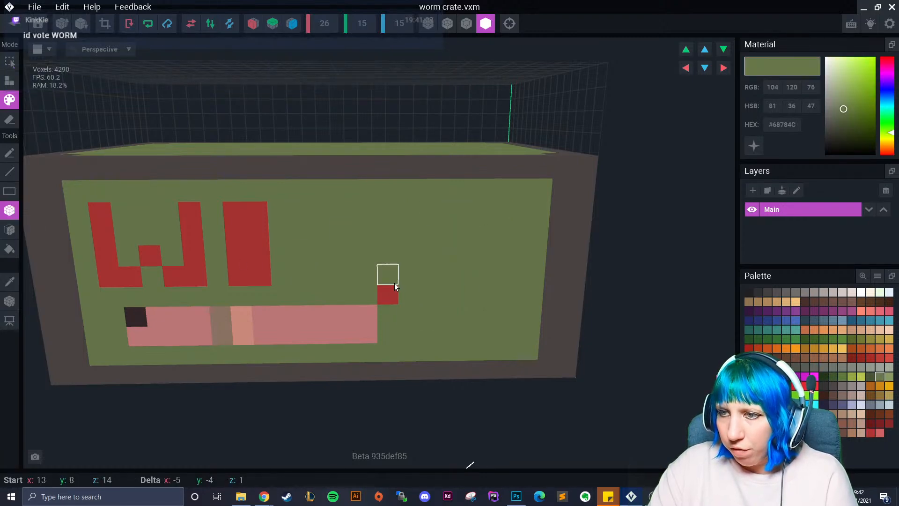
- Paint a red #AE3535 R with a square upper corner, three voxels wide and four tall, after the front panel's block
left_click(9, 282)
left_click(201, 238)
mouse_move(300, 212)
left_mouse_down()
mouse_move(313, 243)
mouse_move(309, 265)
left_mouse_up()
mouse_move(347, 219)
left_mouse_down()
mouse_move(327, 251)
mouse_move(346, 273)
left_mouse_up()
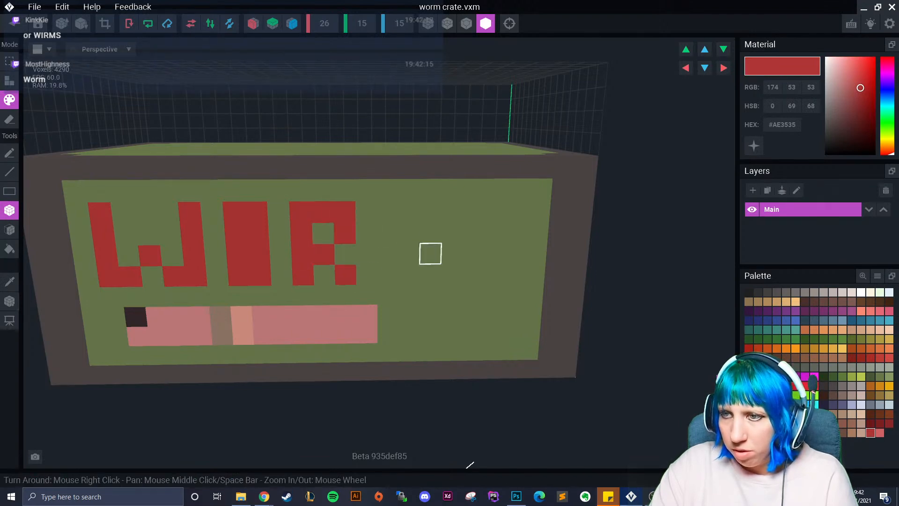
- Paint a red M two voxels after the front R, its last leg five voxels tall and ending in two diagonal tail voxels
right_click_drag(433, 258, 434, 265)
scroll(473, 307, "down", 5)
right_click_drag(479, 314, 479, 314)
scroll(480, 314, "up", 5)
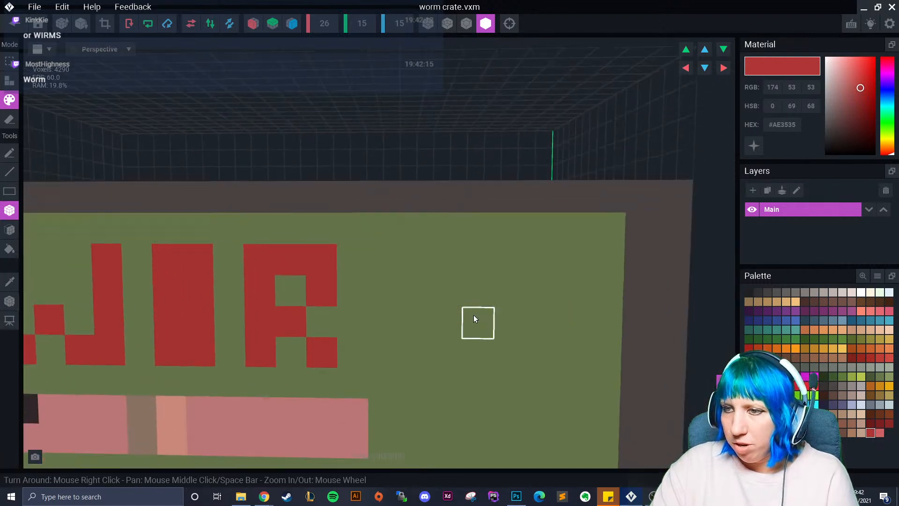
scroll(480, 318, "down", 3)
left_click_drag(506, 196, 496, 283)
left_click(533, 196)
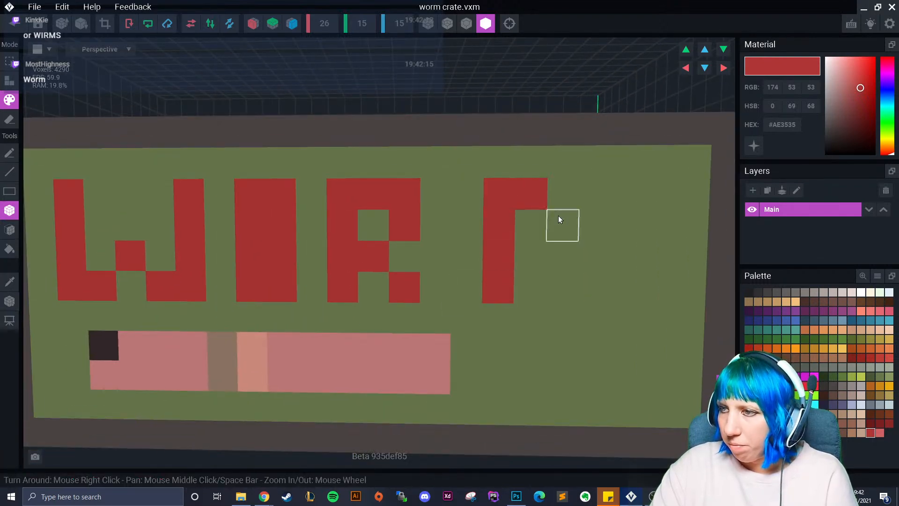
mouse_move(585, 196)
left_mouse_down()
mouse_move(609, 196)
mouse_move(617, 220)
mouse_move(611, 290)
mouse_move(682, 380)
left_mouse_up()
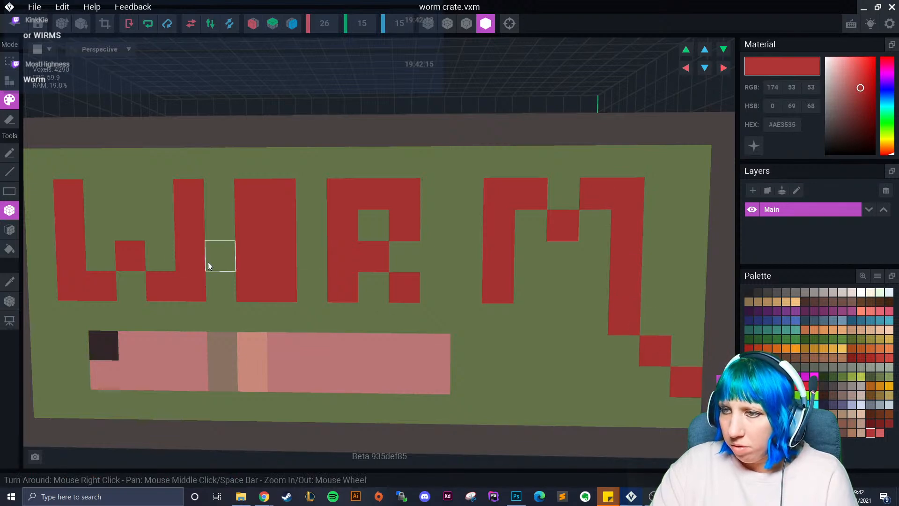
- Round the front R by painting its upper outer corner voxel green #68784C
left_click(10, 281)
left_click(394, 166)
left_click(406, 191)
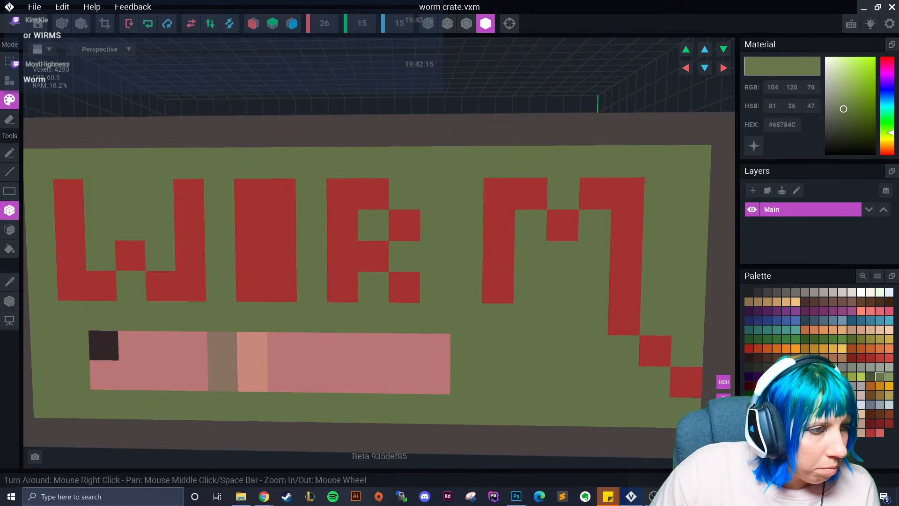
- Examine the front panel's lettering and worm from several distances and angles
scroll(224, 263, "down", 3)
right_click_drag(282, 278, 268, 251)
scroll(268, 251, "down", 3)
scroll(268, 251, "up", 3)
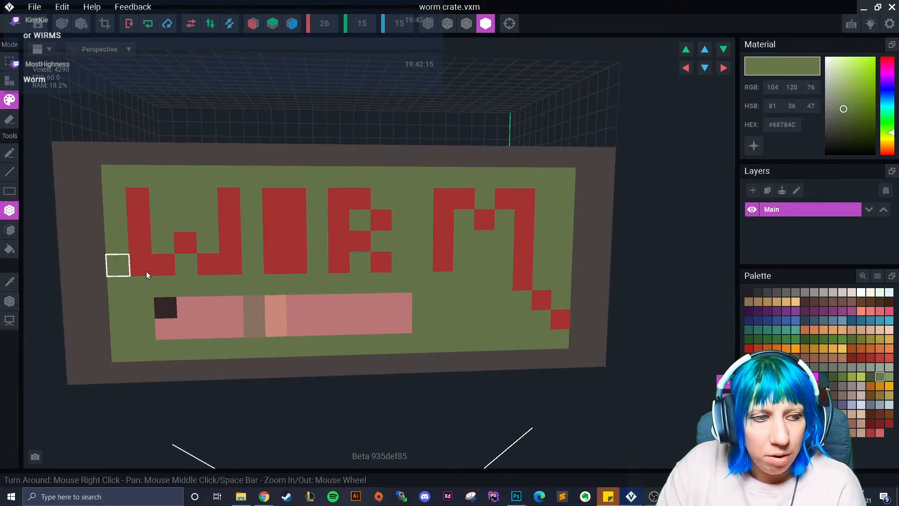
scroll(119, 269, "down", 2)
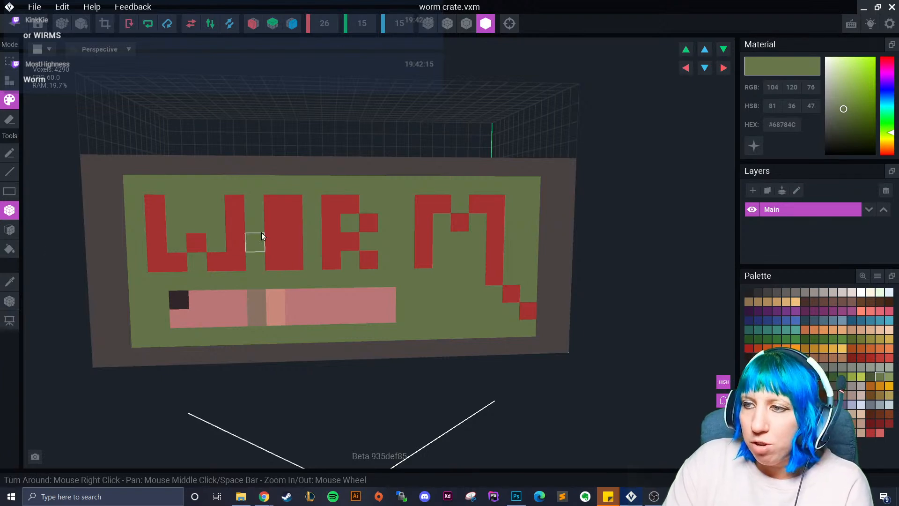
scroll(305, 241, "down", 2)
scroll(345, 295, "up", 4)
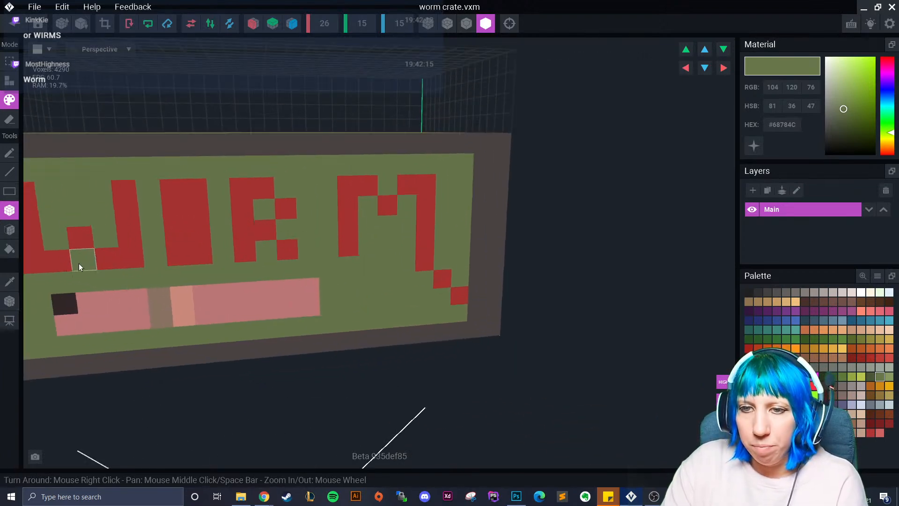
scroll(271, 255, "down", 4)
right_click_drag(293, 251, 361, 287)
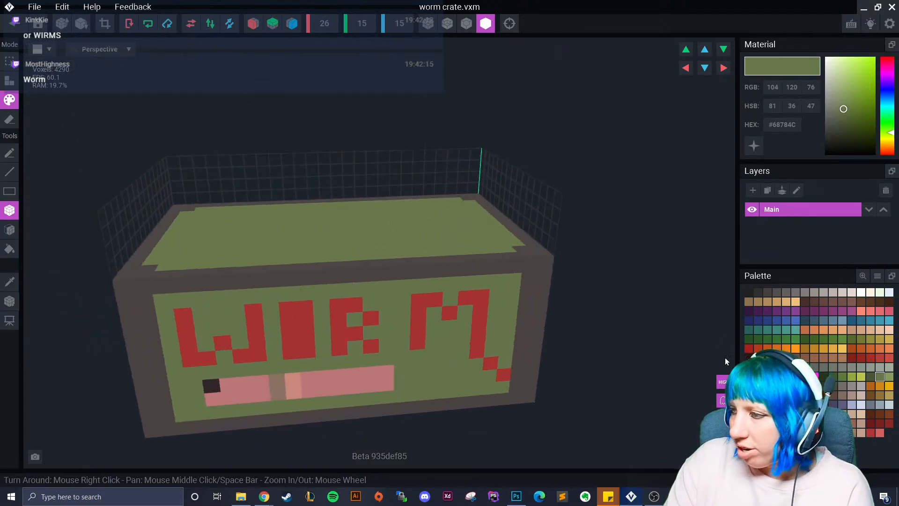
- Paint dark grey #363131 on the crate's corner voxels and down one of its vertical corner edges
left_click(9, 281)
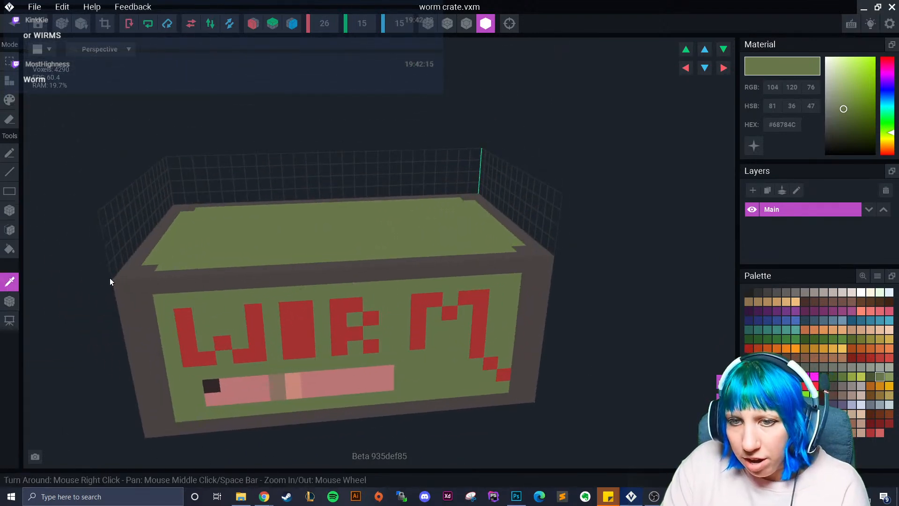
left_click(141, 291)
right_click_drag(452, 372, 486, 356)
right_click_drag(235, 287, 246, 323)
left_click(212, 293)
right_click_drag(211, 296, 190, 367)
left_click(153, 184)
mouse_move(182, 372)
right_mouse_down()
mouse_move(269, 329)
mouse_move(305, 268)
right_mouse_up()
left_click(300, 229)
mouse_move(303, 251)
left_mouse_down()
mouse_move(296, 341)
mouse_move(303, 422)
left_mouse_up()
- Turn on X and Z mirroring and paint the remaining vertical edges and the bottom frame's inner corner voxels #363131
right_click_drag(225, 269, 323, 279)
left_click(254, 23)
left_click(291, 23)
right_click_drag(282, 60, 166, 255)
mouse_move(165, 243)
left_mouse_down()
mouse_move(177, 392)
mouse_move(197, 424)
left_mouse_up()
mouse_move(295, 348)
right_mouse_down()
mouse_move(243, 169)
mouse_move(313, 93)
right_mouse_up()
middle_click_drag(220, 427, 421, 389)
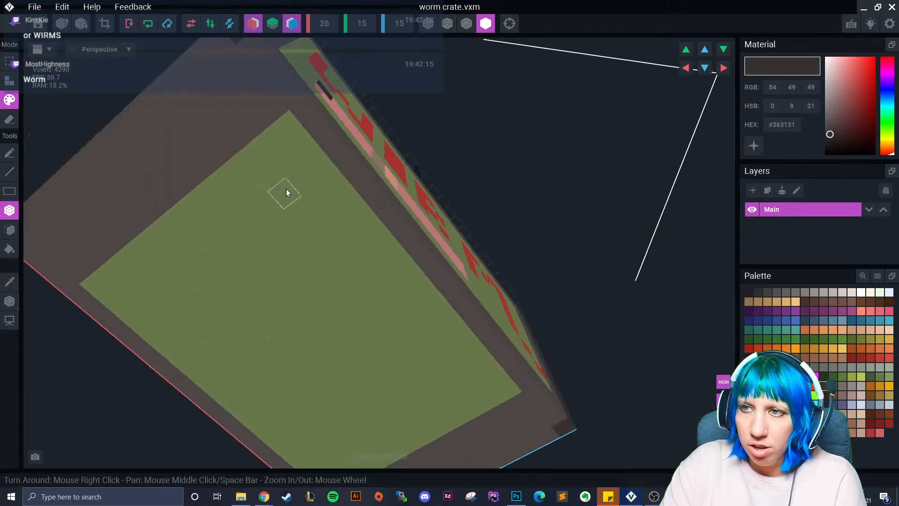
middle_click_drag(296, 193, 320, 268)
left_click(263, 149)
- Widen the bottom's green panel with sampled #68784C out to the dark inner corner voxels
left_click(8, 278)
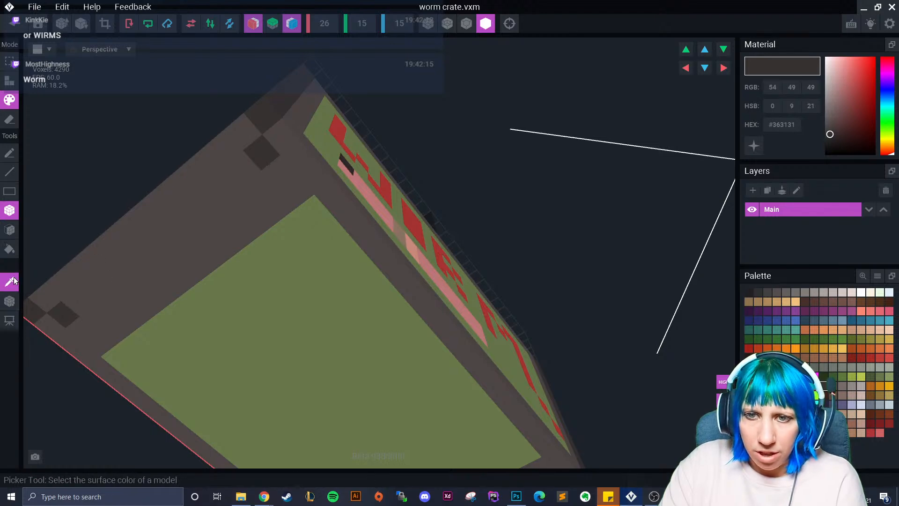
left_click(244, 260)
mouse_move(296, 190)
left_mouse_down()
mouse_move(226, 238)
mouse_move(145, 272)
left_mouse_up()
right_click_drag(290, 338, 216, 313)
- Sample the frame grey #4C4646 and cover the bottom's entire green panel with it
left_click(10, 281)
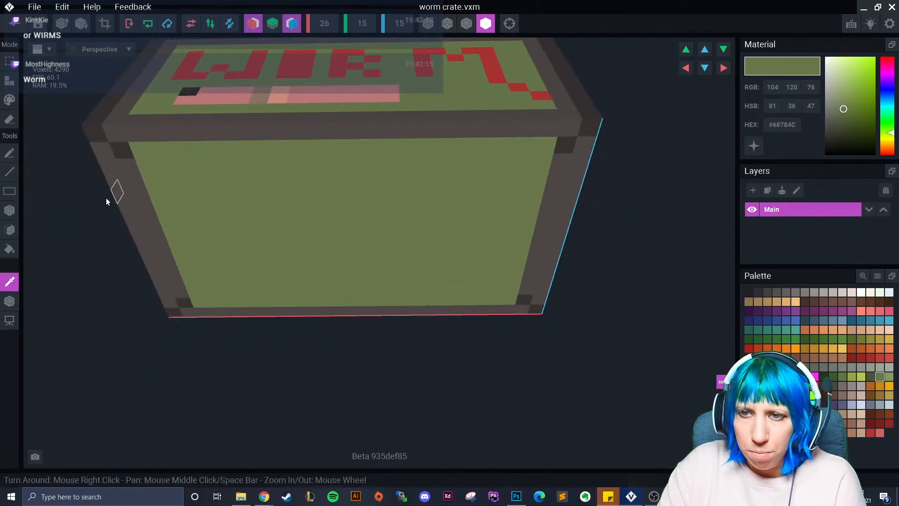
left_click(122, 191)
mouse_move(142, 152)
left_mouse_down()
mouse_move(264, 222)
mouse_move(435, 254)
left_mouse_up()
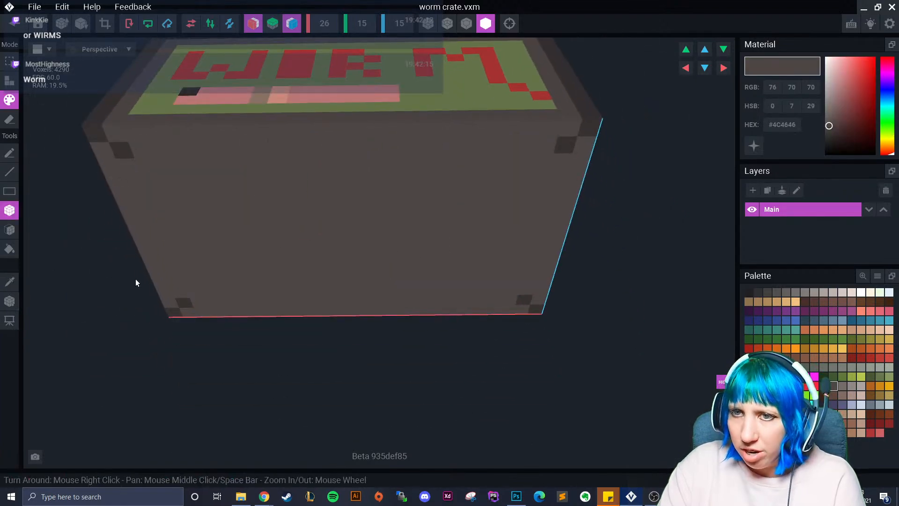
- Paint a mirrored #363131 border and slats on the bottom, leaving grey stripes one, two and one voxels wide in each half
left_click(10, 281)
left_click(122, 155)
right_click_drag(164, 172, 167, 182)
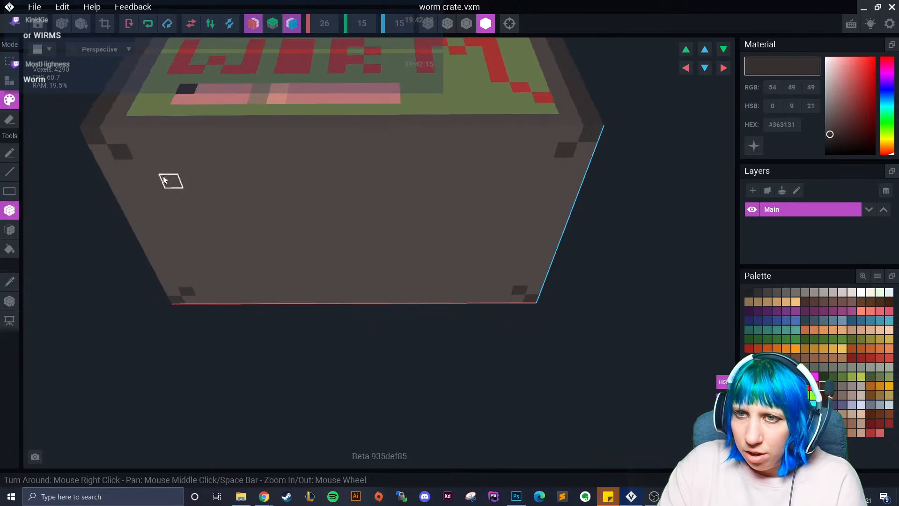
left_click_drag(145, 159, 361, 152)
mouse_move(124, 166)
left_mouse_down()
mouse_move(146, 240)
mouse_move(165, 243)
left_mouse_up()
mouse_move(164, 243)
right_mouse_down()
mouse_move(331, 222)
mouse_move(261, 200)
right_mouse_up()
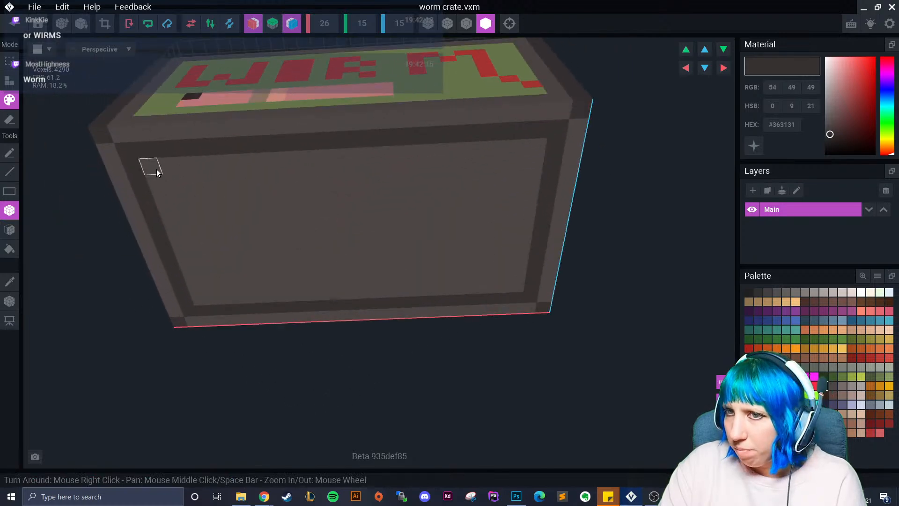
left_click_drag(192, 168, 281, 242)
left_click_drag(338, 161, 340, 245)
left_click_drag(304, 156, 317, 265)
mouse_move(345, 273)
right_mouse_down()
mouse_move(286, 273)
mouse_move(340, 273)
right_mouse_up()
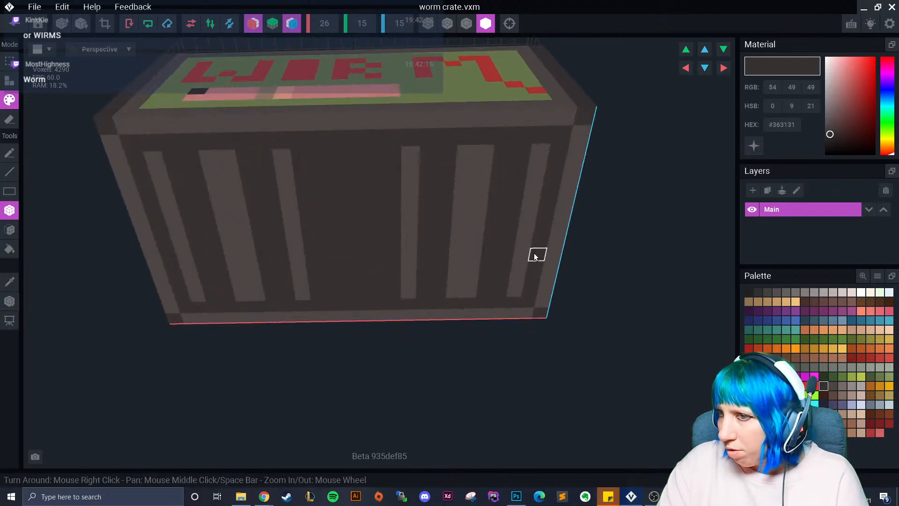
- Try to fill the crate's top panel with dark grey #363131, leaving a one-voxel green ring inside the frame
right_click_drag(669, 322, 437, 275)
mouse_move(240, 145)
left_mouse_down()
mouse_move(313, 168)
mouse_move(395, 176)
mouse_move(401, 184)
left_mouse_up()
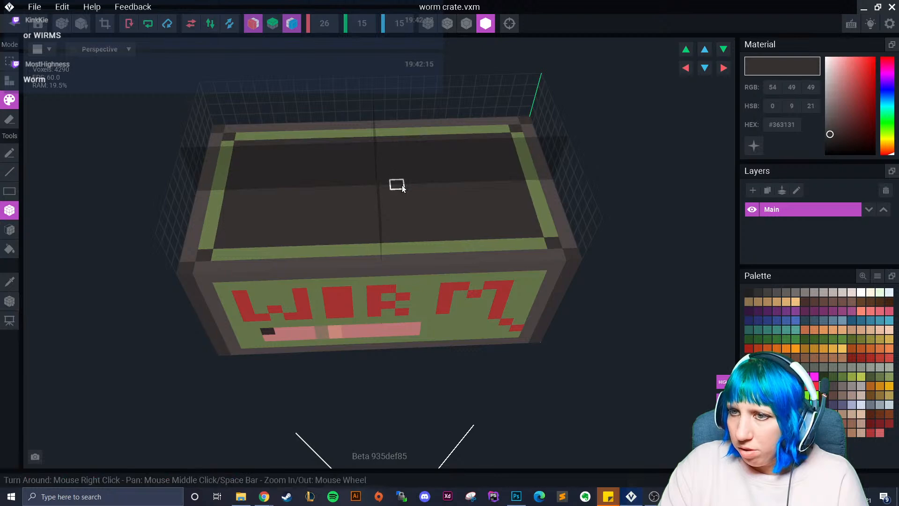
scroll(334, 202, "up", 2)
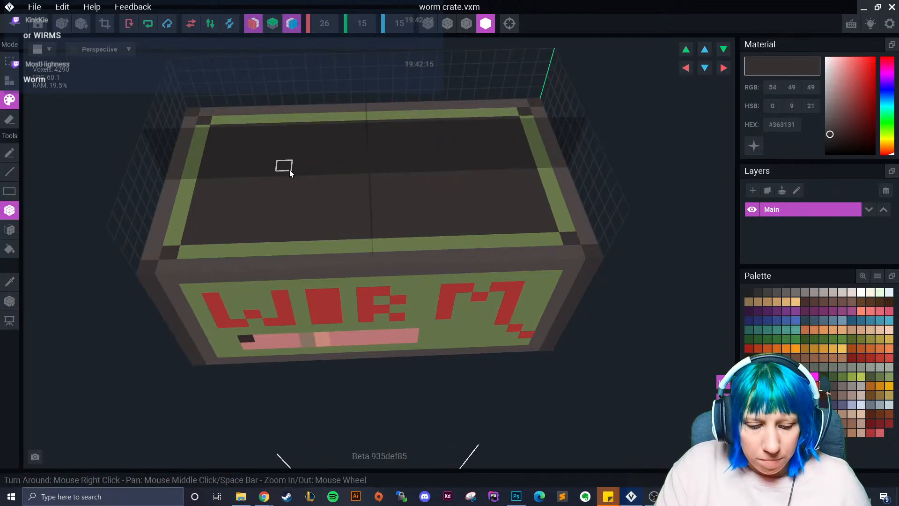
key("ctrl+z")
- Paint a mirrored #363131 border and slats on the top, leaving green slots one, two and one voxels wide in each half
left_click_drag(220, 123, 395, 116)
mouse_move(202, 136)
left_mouse_down()
mouse_move(195, 206)
mouse_move(185, 204)
left_mouse_up()
mouse_move(330, 128)
left_mouse_down()
mouse_move(353, 139)
mouse_move(340, 187)
left_mouse_up()
mouse_move(308, 147)
left_mouse_down()
mouse_move(288, 157)
mouse_move(280, 206)
mouse_move(294, 206)
left_mouse_up()
left_click_drag(241, 128, 231, 198)
left_click_drag(331, 126, 334, 211)
- Examine the slatted top and the lettered front panel from several distances and angles
scroll(348, 221, "down", 2)
right_click_drag(347, 220, 347, 220)
scroll(350, 226, "up", 2)
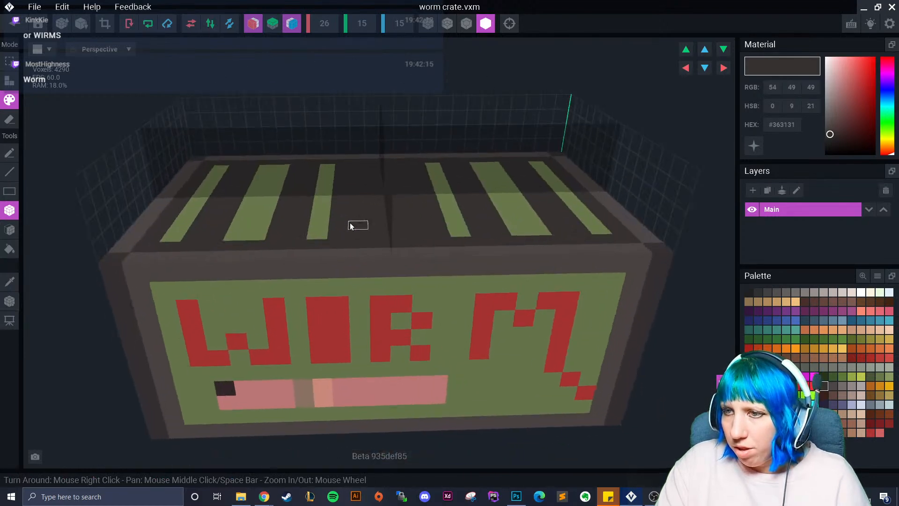
middle_click_drag(350, 225, 373, 241)
scroll(396, 298, "up", 2)
middle_click_drag(398, 299, 383, 290)
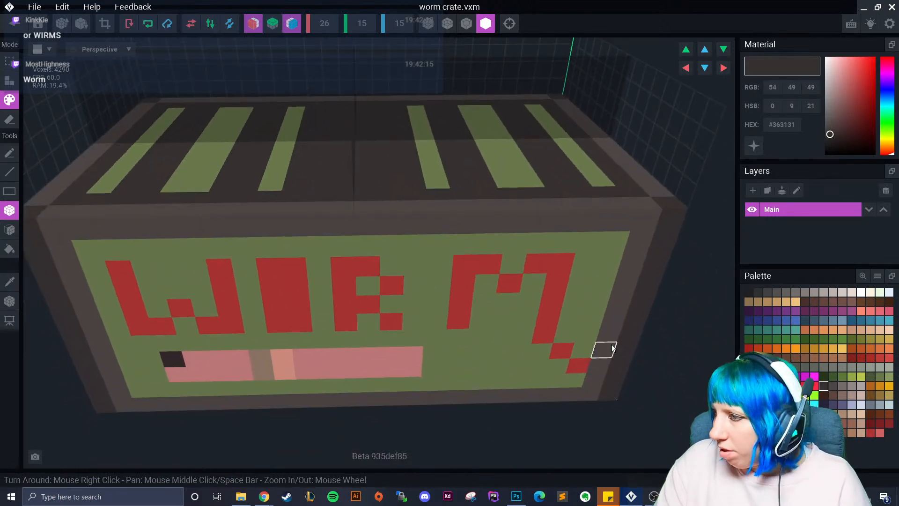
middle_click_drag(492, 281, 482, 311)
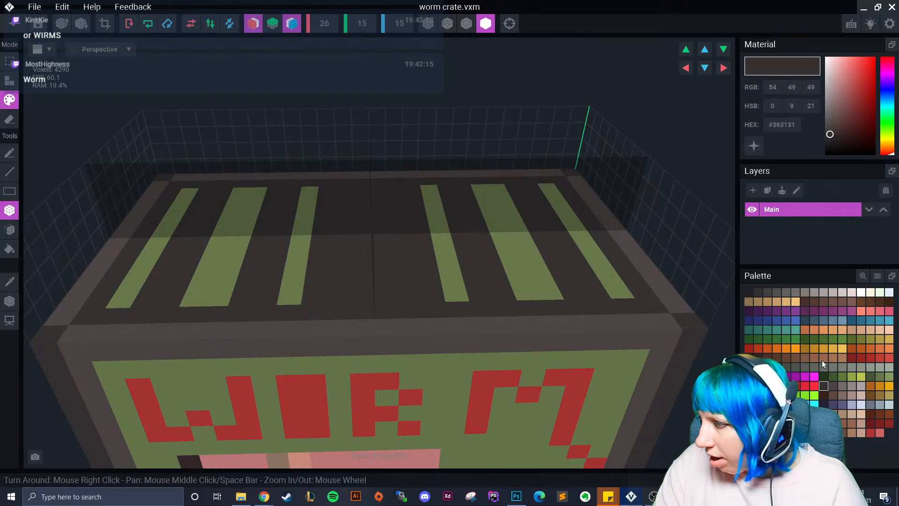
middle_click_drag(399, 369, 305, 315)
middle_click_drag(287, 264, 348, 313)
middle_click_drag(369, 263, 369, 337)
right_click_drag(370, 336, 366, 333)
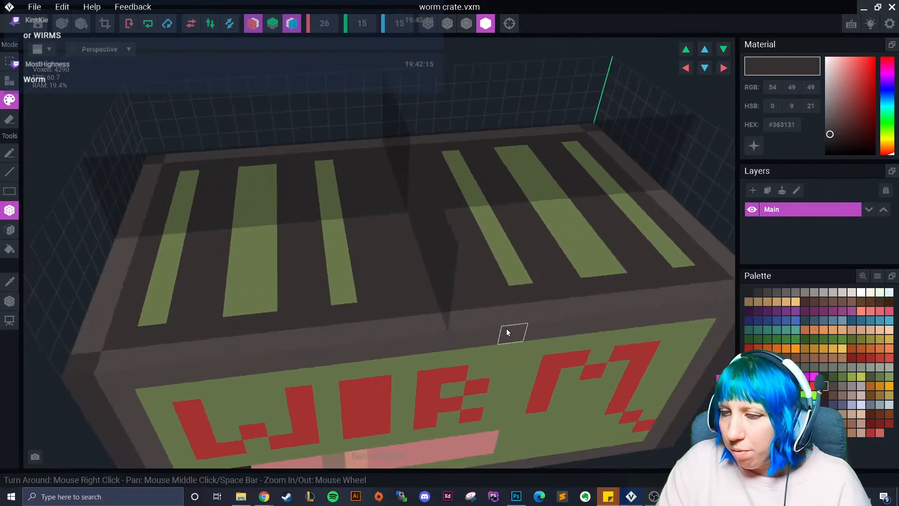
right_click_drag(537, 358, 540, 378)
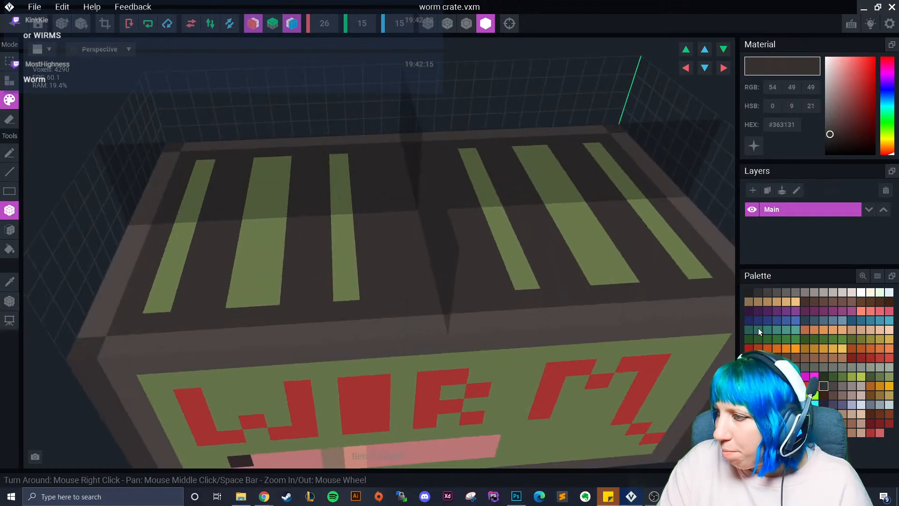
- Paint mirrored pink #C57C7C blocks near both ends of the top's two wide green slots, and turn off the X and Z mirroring
left_click(786, 414)
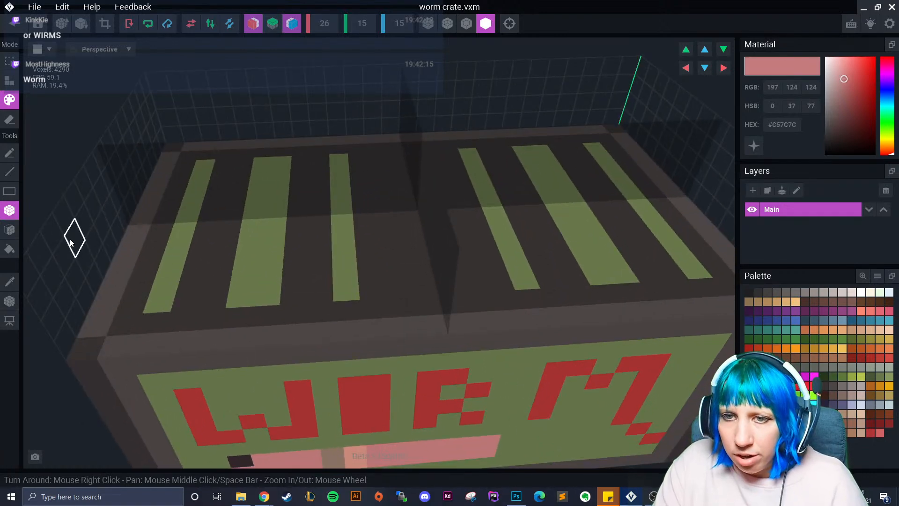
left_click(256, 271)
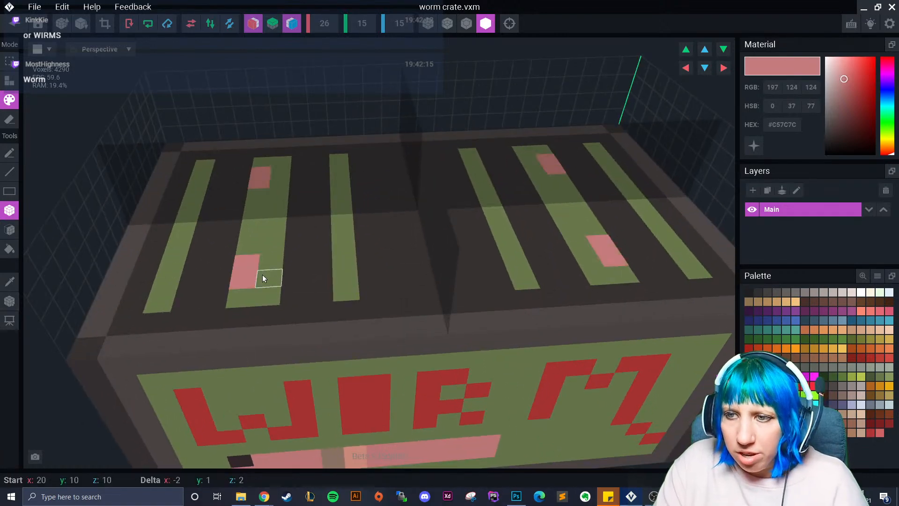
left_click(271, 24)
left_click(292, 23)
- Scatter more pink #C57C7C patches irregularly through the middle of all six slots and enlarge the right wide slot's front block
left_click_drag(341, 199, 348, 226)
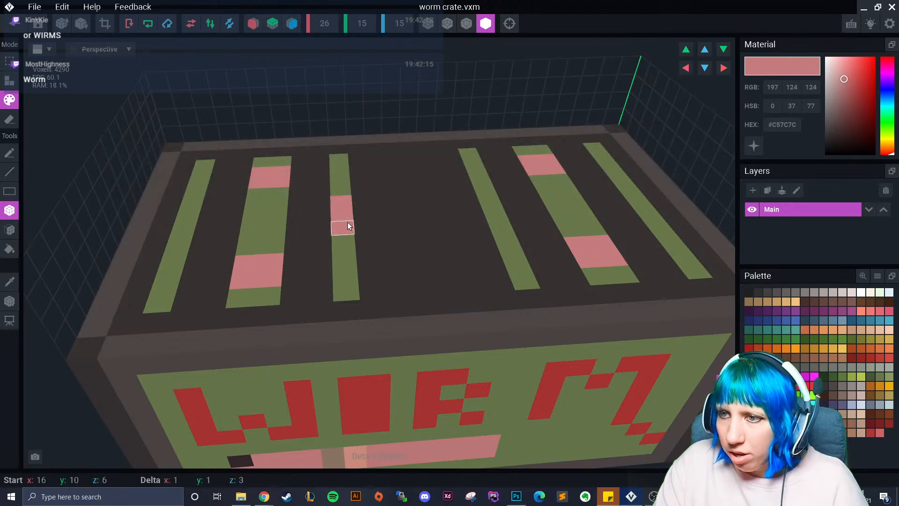
left_click(274, 218)
left_click(257, 207)
left_click(500, 220)
left_click(589, 228)
left_click(619, 273)
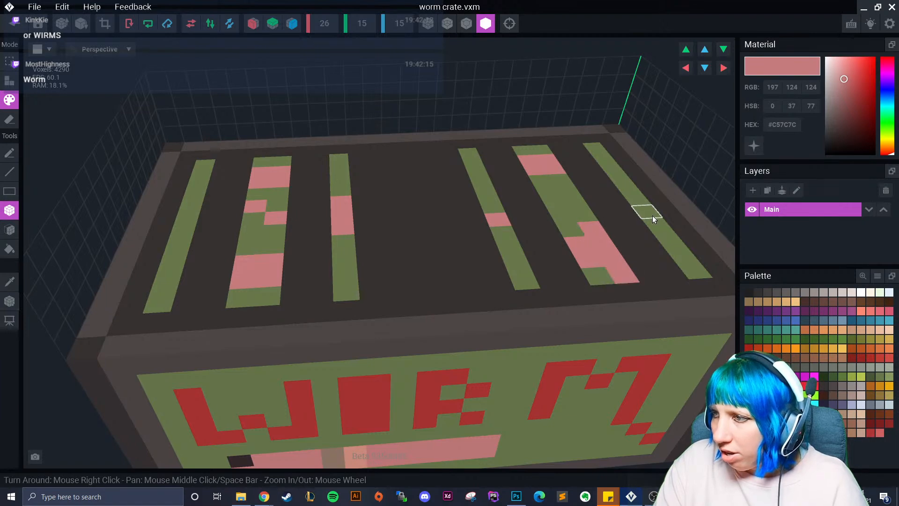
left_click_drag(655, 212, 644, 203)
left_click(183, 255)
left_click(189, 226)
- Add scattered peach #D49080 voxels beside and over the pink patches in the top's six slots
left_click(814, 423)
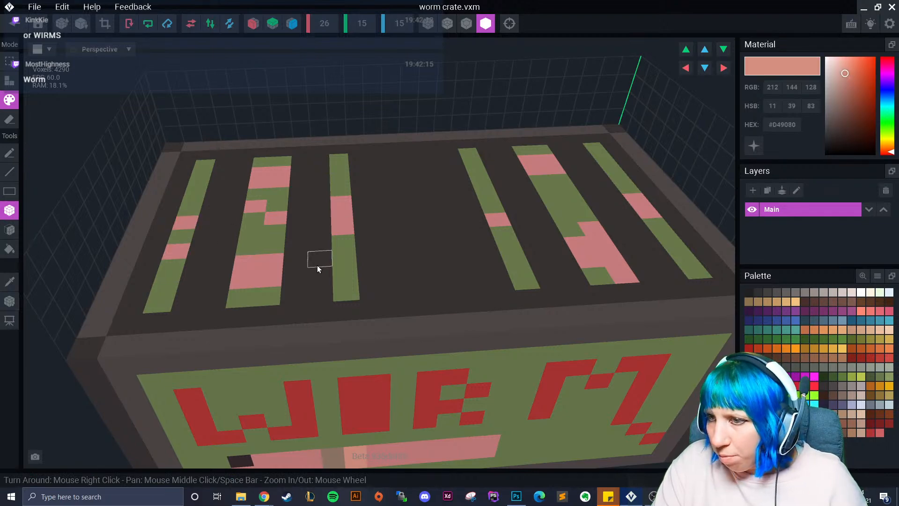
left_click(341, 242)
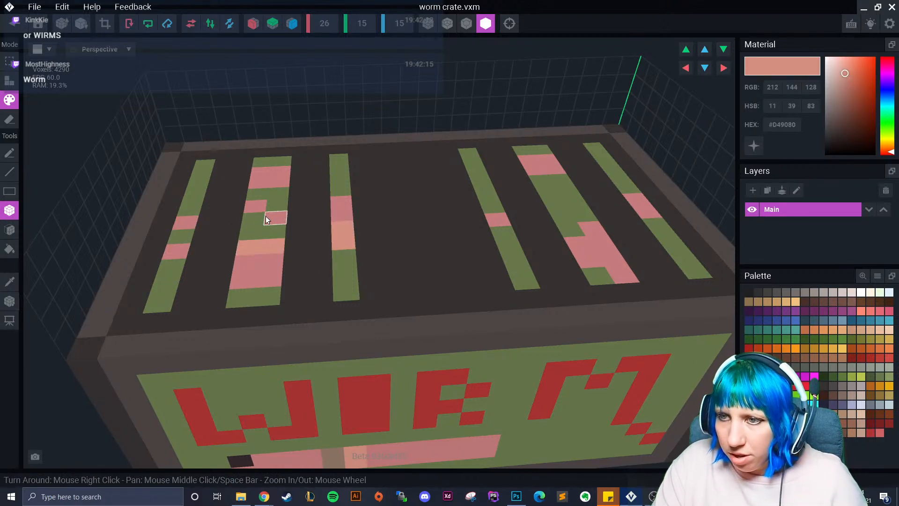
left_click(273, 218)
left_click(263, 205)
left_click(264, 172)
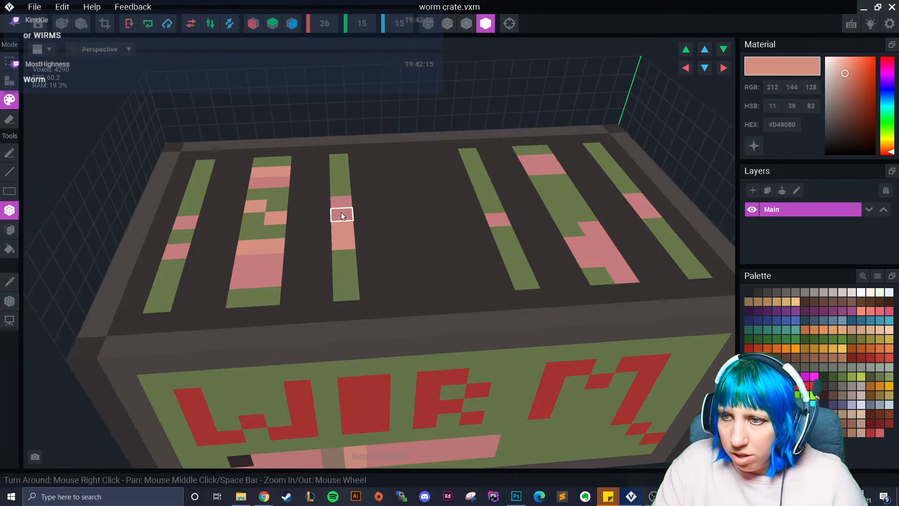
left_click(560, 179)
left_click(546, 160)
left_click(598, 244)
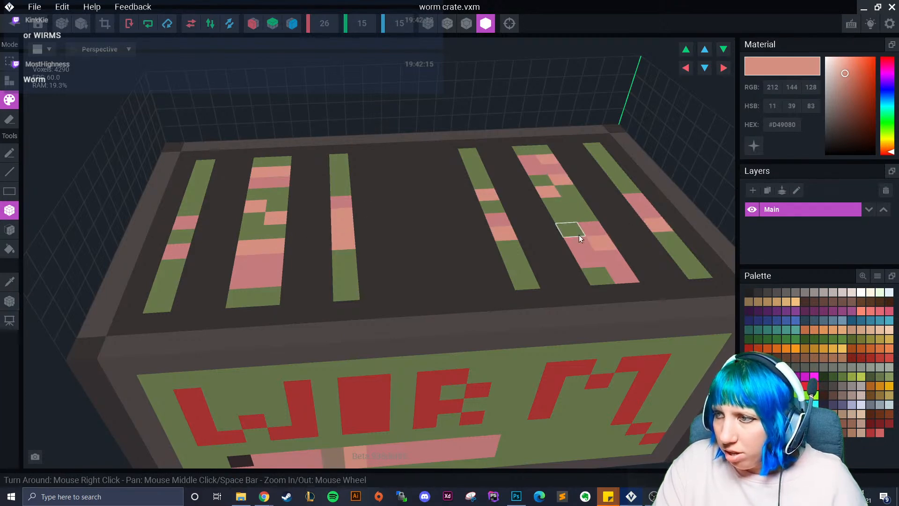
scroll(520, 280, "down", 3)
middle_click_drag(493, 297, 492, 318)
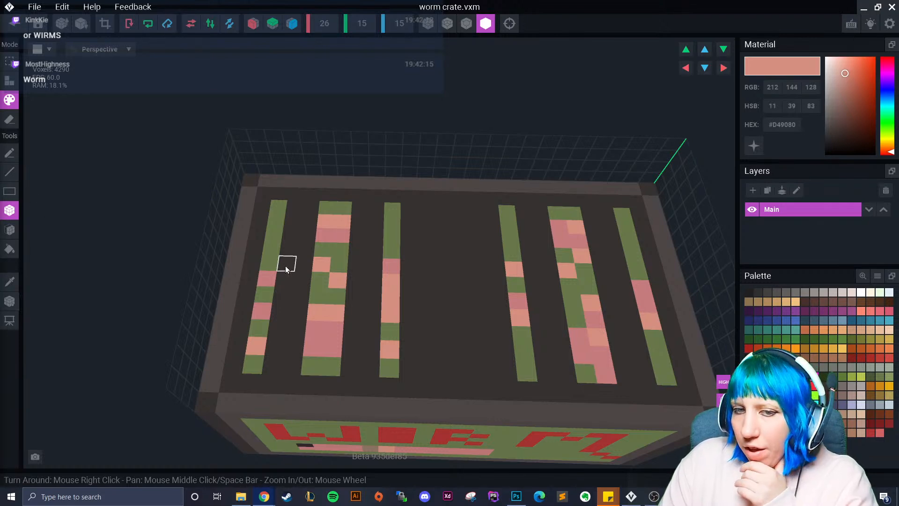
- Add scattered brown #917867 voxels between the pink and peach patches in the top's six slots
mouse_move(515, 331)
right_mouse_down()
mouse_move(503, 329)
mouse_move(512, 330)
right_mouse_up()
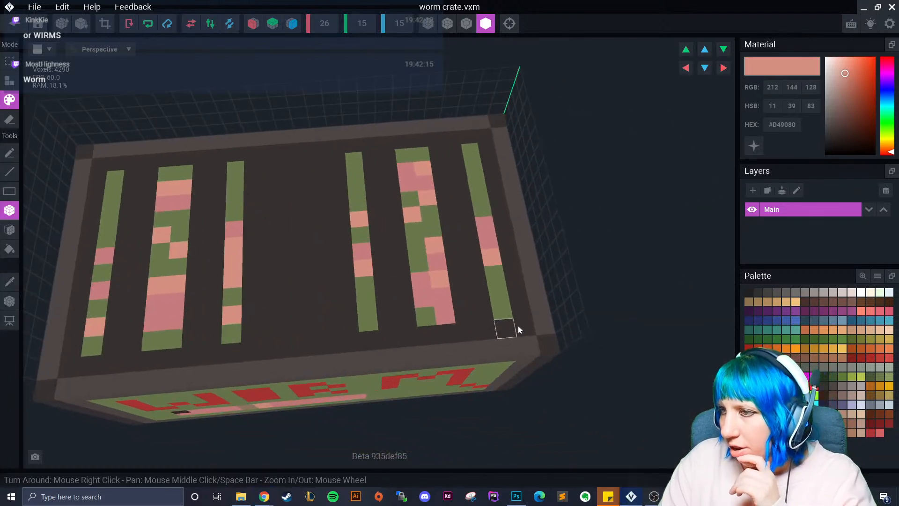
left_click(814, 414)
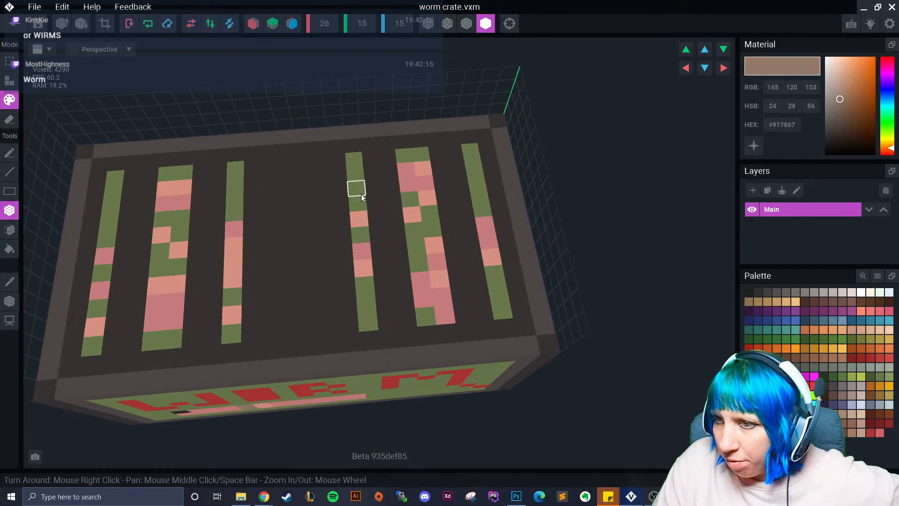
left_click(175, 265)
left_click_drag(111, 204, 116, 228)
left_click(164, 202)
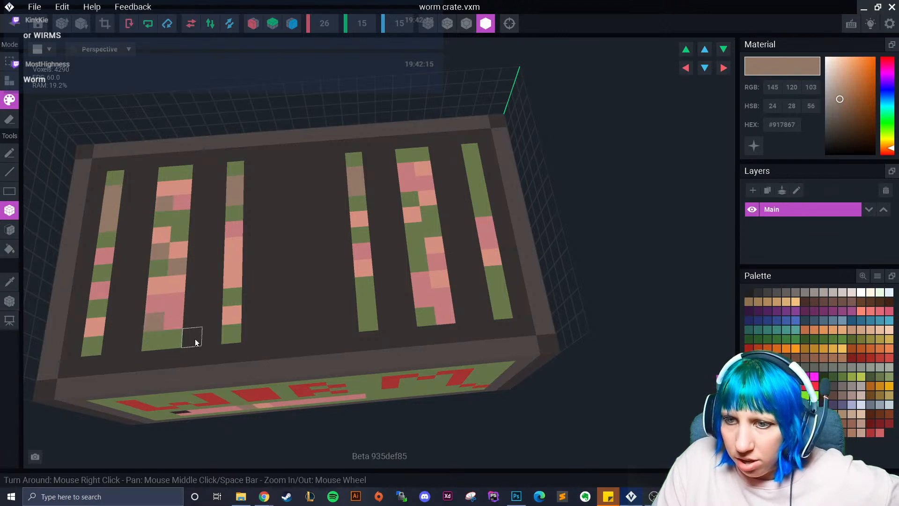
left_click(441, 296)
left_click(502, 309)
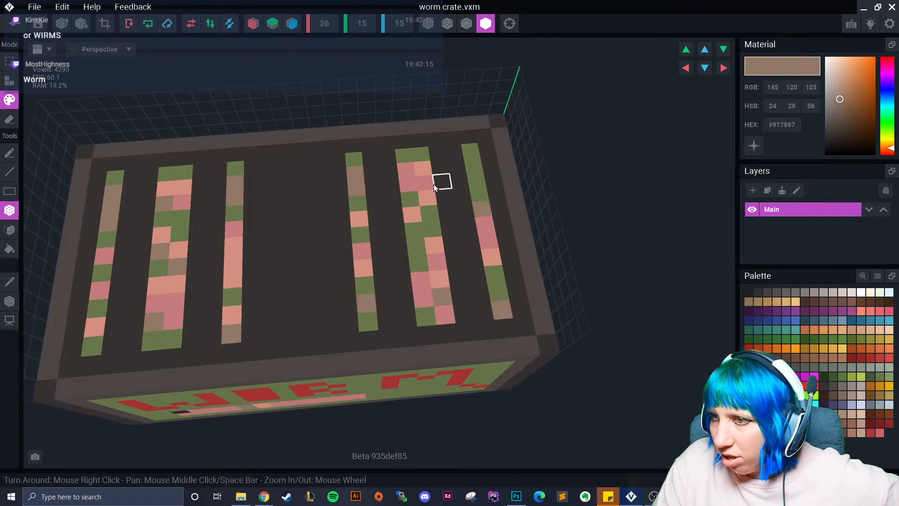
- Recolour green areas of the top's slots dark grey #534F4E, covering the back portions of both halves
left_click(15, 282)
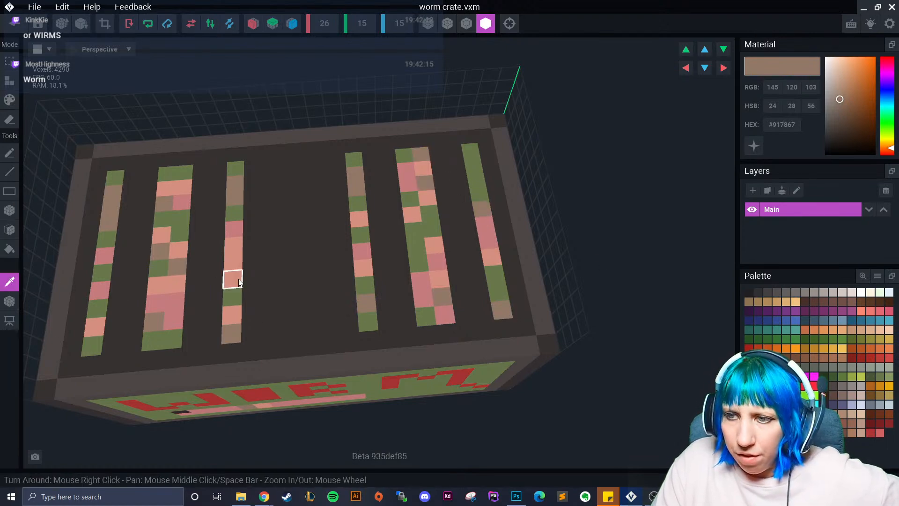
left_click(760, 293)
left_click(10, 231)
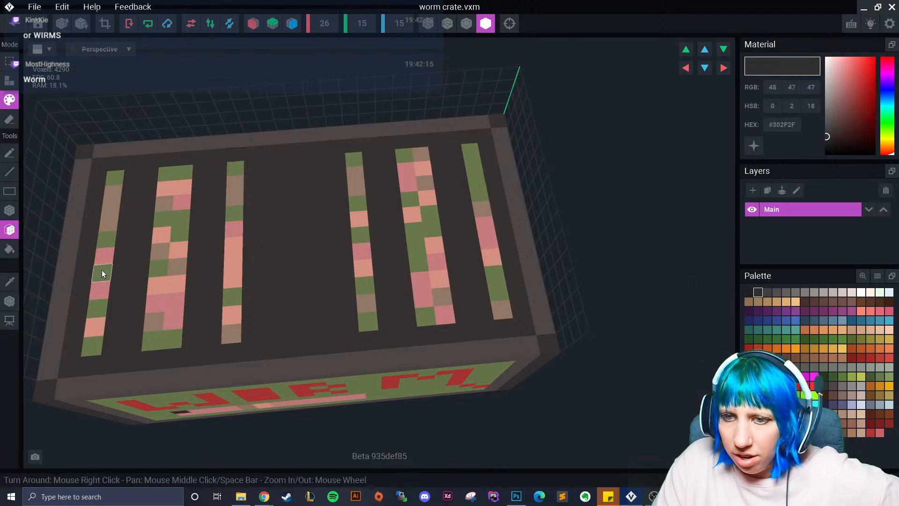
left_click(777, 293)
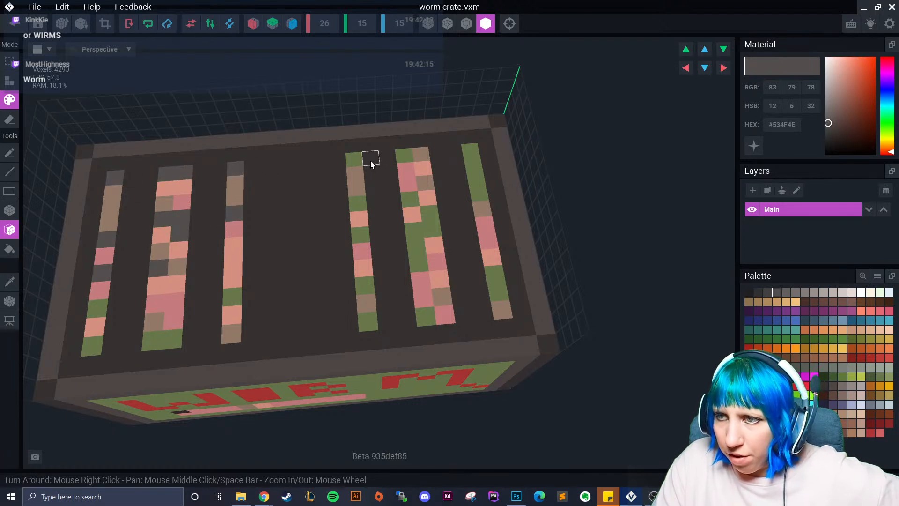
left_click(361, 202)
left_click(401, 156)
left_click(429, 226)
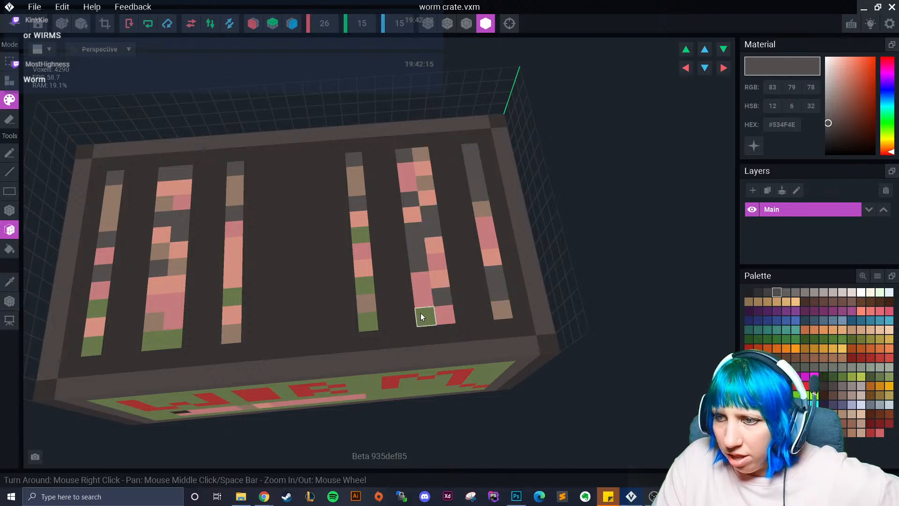
- Recolour the last green voxels toward the front of the top's slots #534F4E and check the whole crate
left_click(373, 283)
left_click(360, 234)
left_click(231, 297)
left_click(168, 338)
left_click(89, 321)
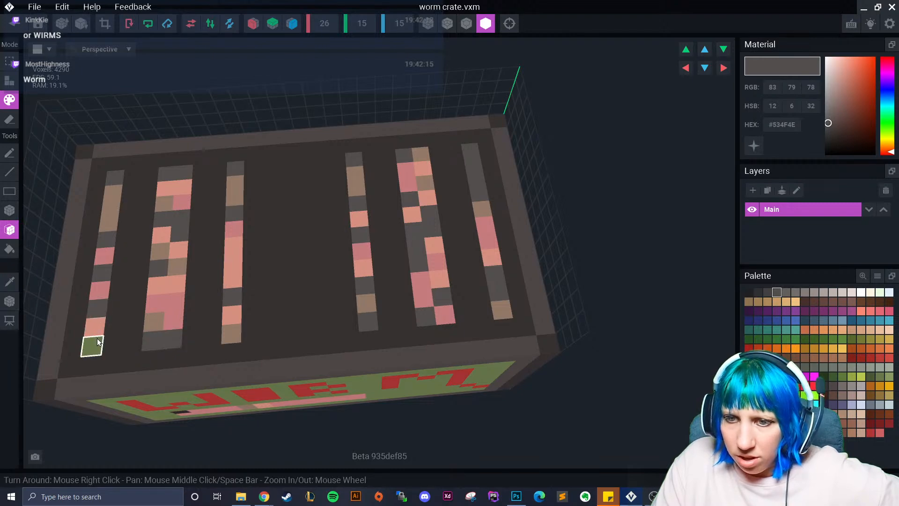
left_click(97, 338)
scroll(97, 339, "down", 5)
scroll(412, 341, "down", 3)
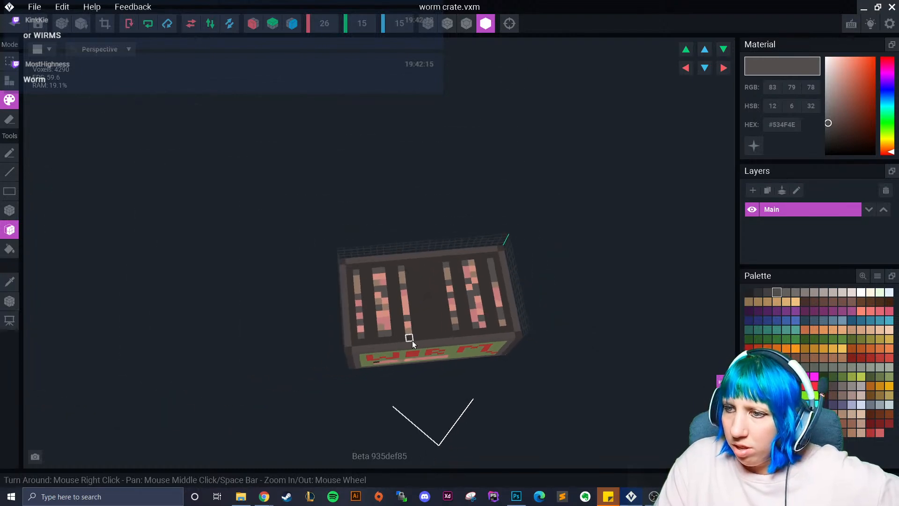
right_click_drag(412, 340, 470, 354)
scroll(470, 354, "up", 2)
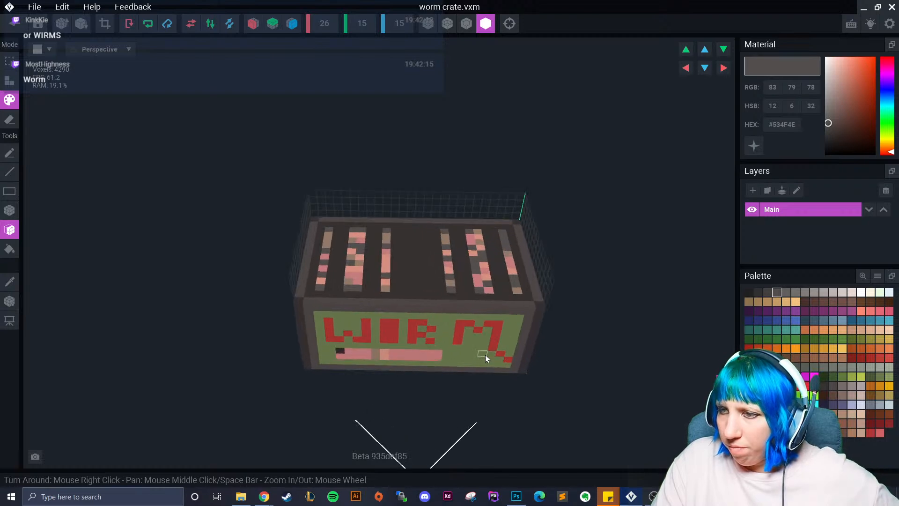
- Try recolouring the crate's dark top and slats grey #4C4646, and undo it
scroll(392, 355, "up", 4)
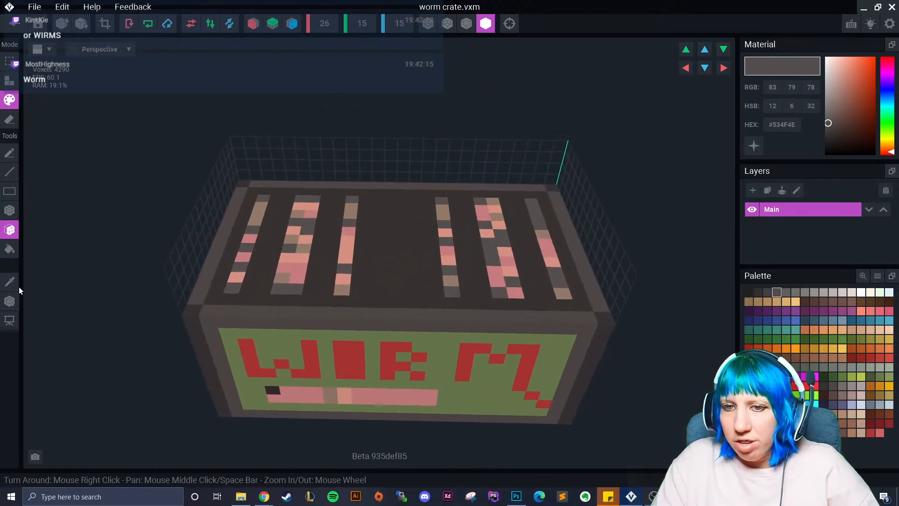
left_click(825, 387)
left_click(833, 387)
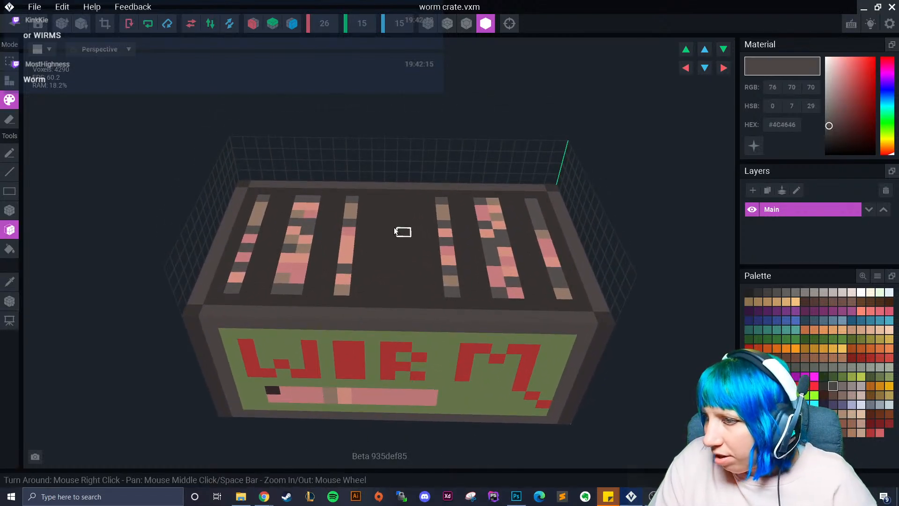
left_click(365, 201)
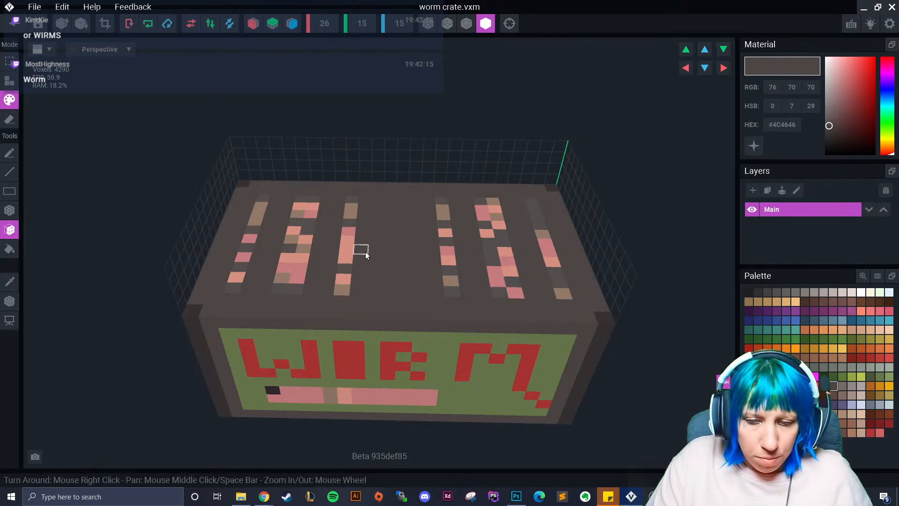
key("ctrl+z")
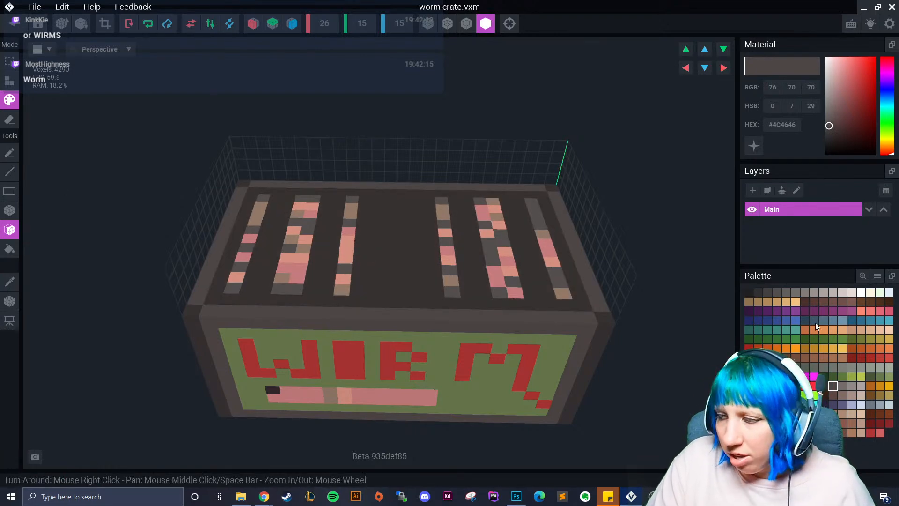
- Paint dark #34282B strips along the inner sides of the two innermost slots on the crate's top
left_click(825, 384)
left_click(824, 413)
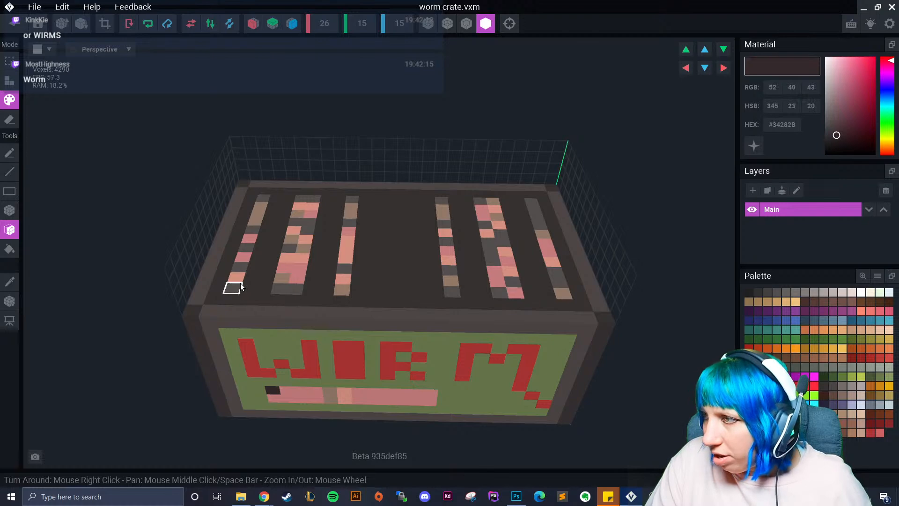
left_click(9, 210)
right_click_drag(305, 224, 329, 263)
left_click_drag(353, 176, 367, 302)
left_click_drag(431, 177, 427, 240)
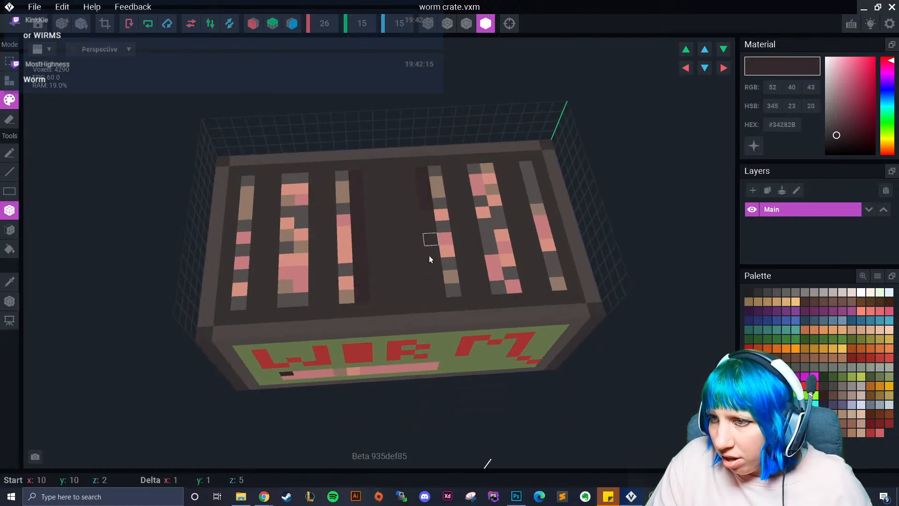
left_click_drag(440, 292, 439, 294)
- Try the near-black #231B1D on the strip beside the innermost slot in the top's left half
left_click(400, 203, "alt")
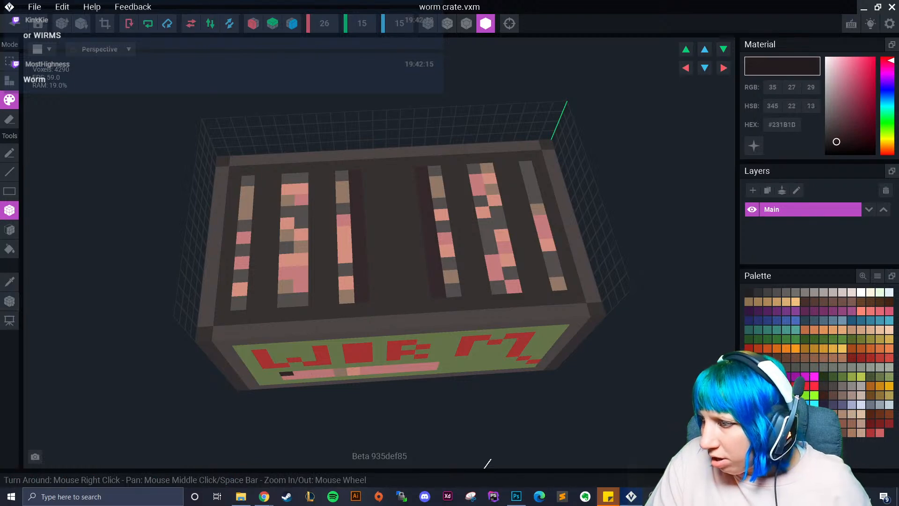
left_click_drag(357, 186, 358, 188)
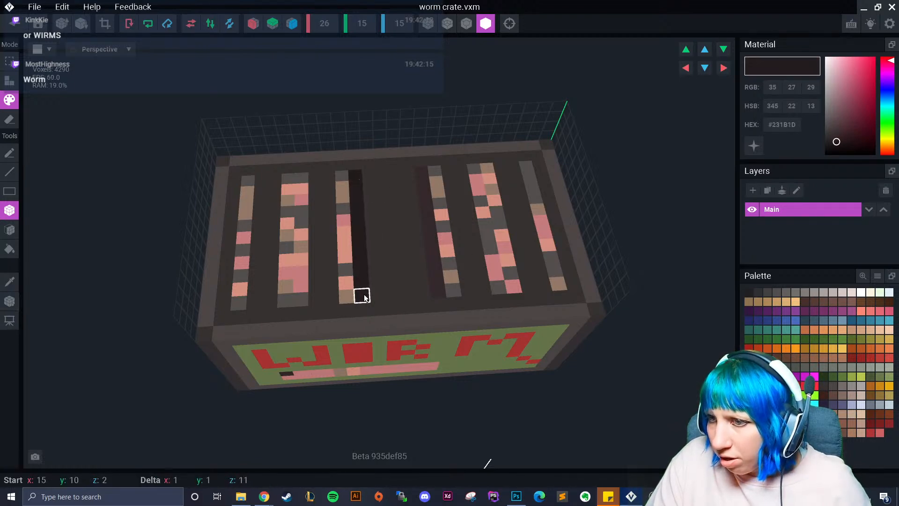
left_click_drag(365, 298, 365, 299)
- Recolour the shading strips and end voxels of the two innermost top slots #413539
left_click(372, 235, "alt")
left_click_drag(356, 177, 367, 287)
left_click_drag(425, 174, 438, 294)
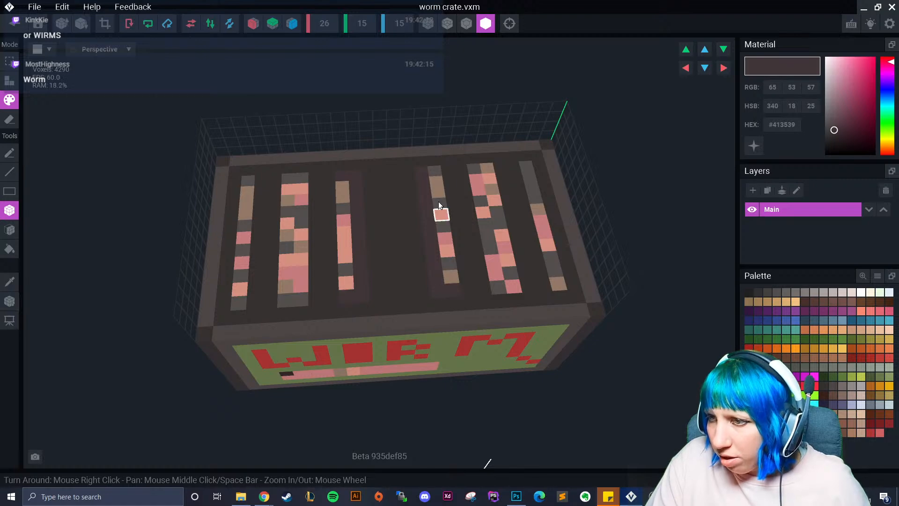
scroll(448, 314, "down", 3)
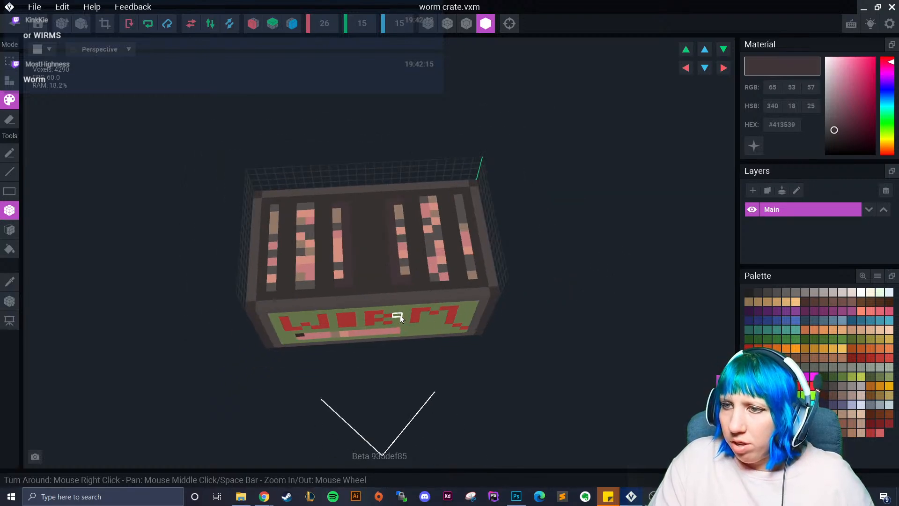
scroll(384, 311, "up", 3)
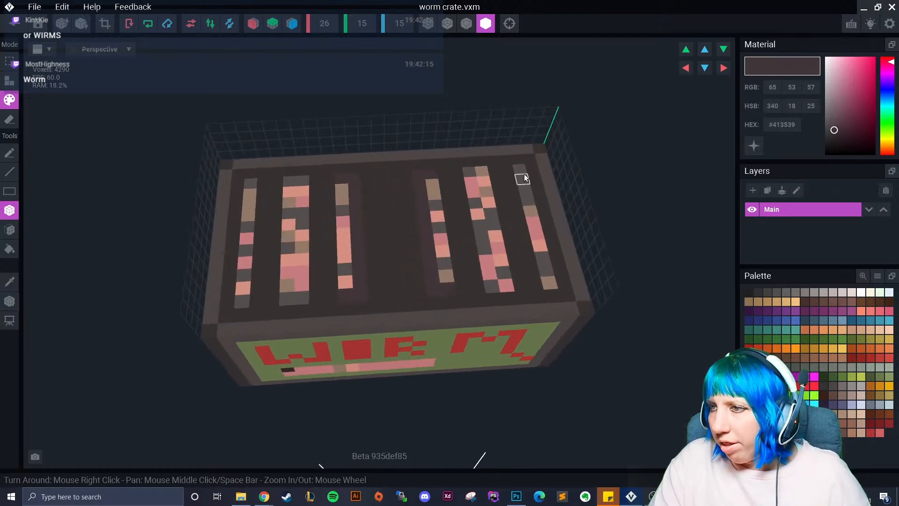
- Shade the two outermost slots and the two wide slots on the top with #413539 strips, and view the whole crate
left_click_drag(500, 171, 522, 210)
left_click_drag(540, 282, 539, 282)
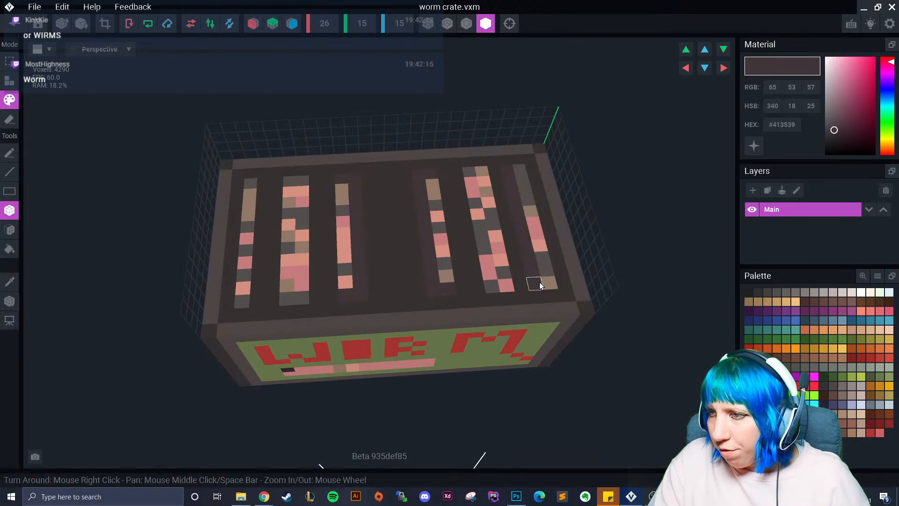
left_click_drag(261, 182, 244, 303)
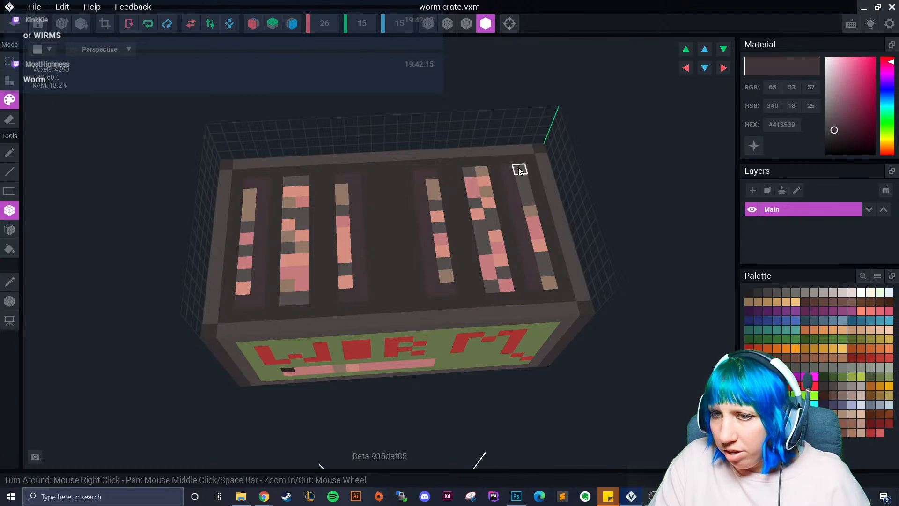
scroll(449, 354, "down", 5)
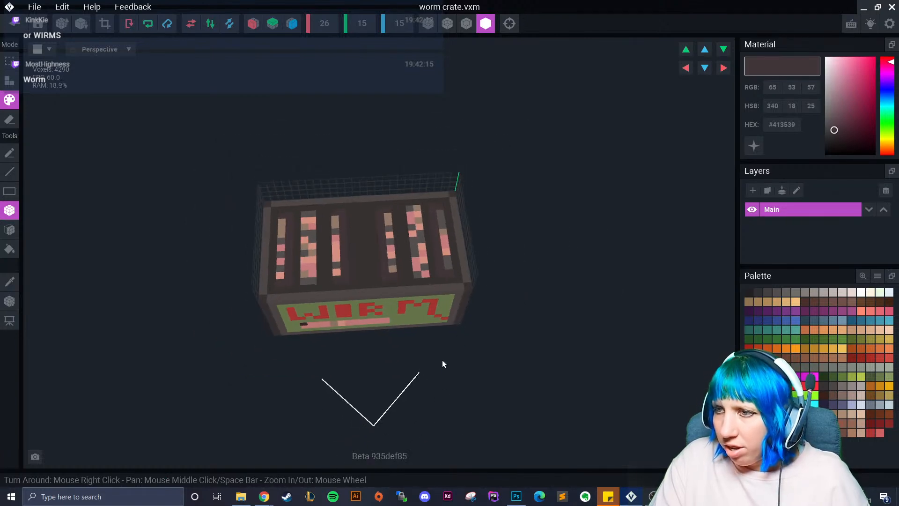
scroll(434, 310, "up", 4)
left_click_drag(435, 187, 445, 285)
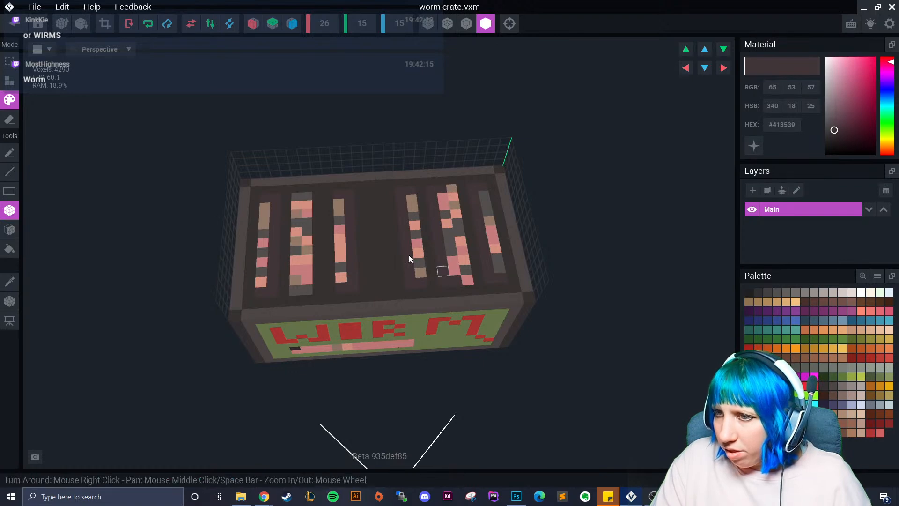
left_click_drag(311, 199, 316, 290)
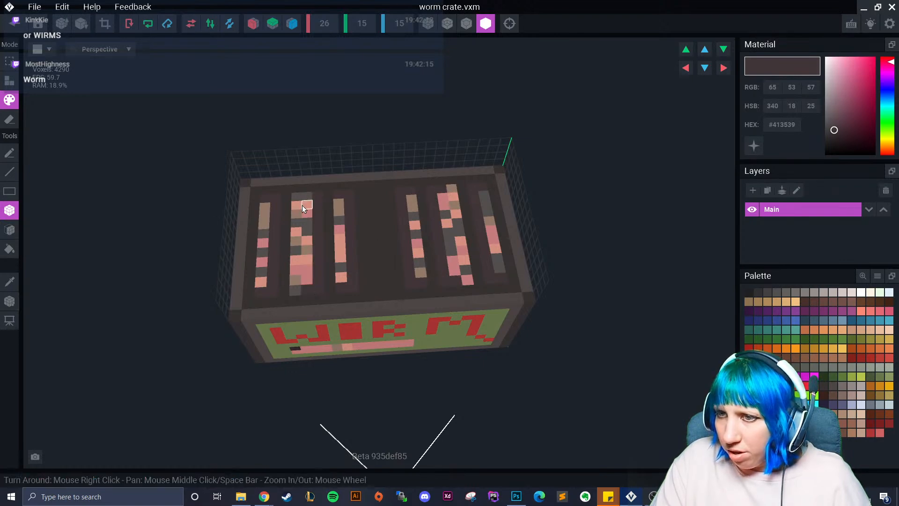
scroll(378, 338, "down", 4)
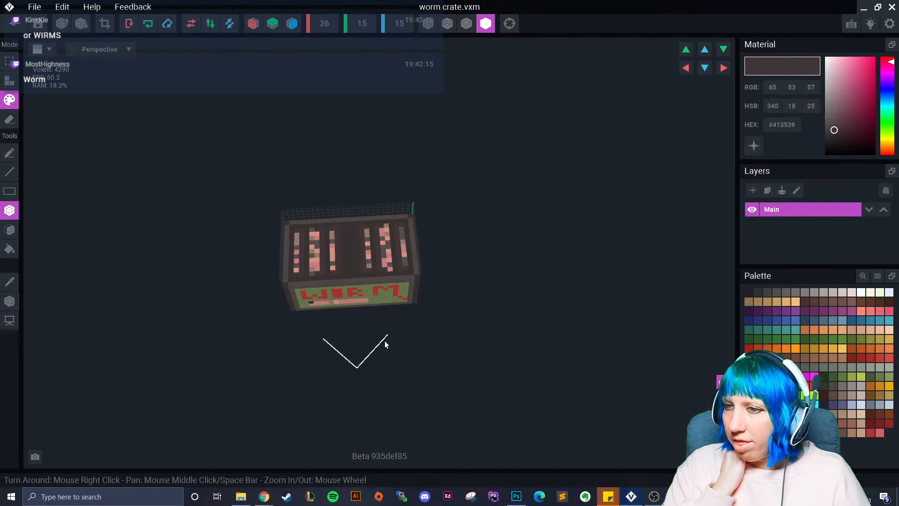
- Trim the empty space from the crate's volume and inspect the crate from several angles
right_click_drag(374, 338, 355, 308)
scroll(350, 324, "up", 5)
scroll(356, 295, "up", 5)
scroll(355, 309, "down", 5)
scroll(355, 326, "down", 1)
left_click(105, 23)
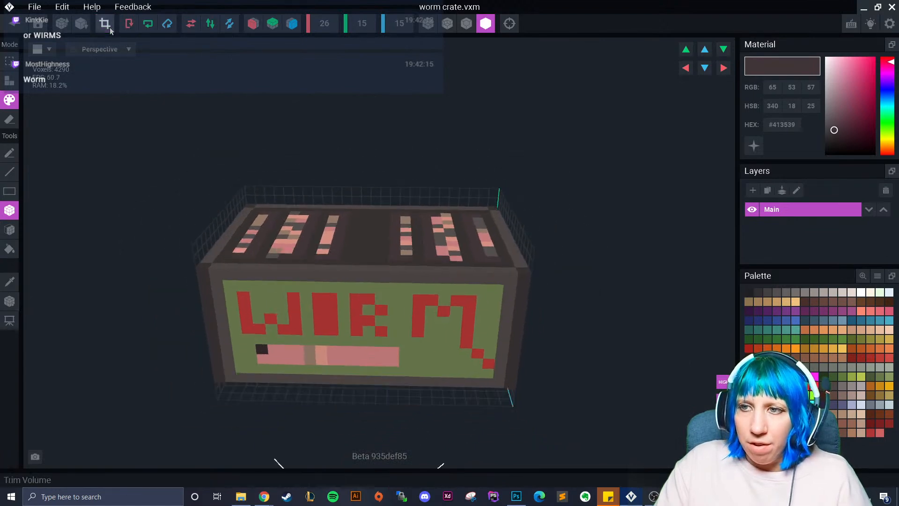
right_click_drag(368, 234, 191, 258)
right_click_drag(285, 245, 226, 288)
right_click_drag(444, 327, 504, 306)
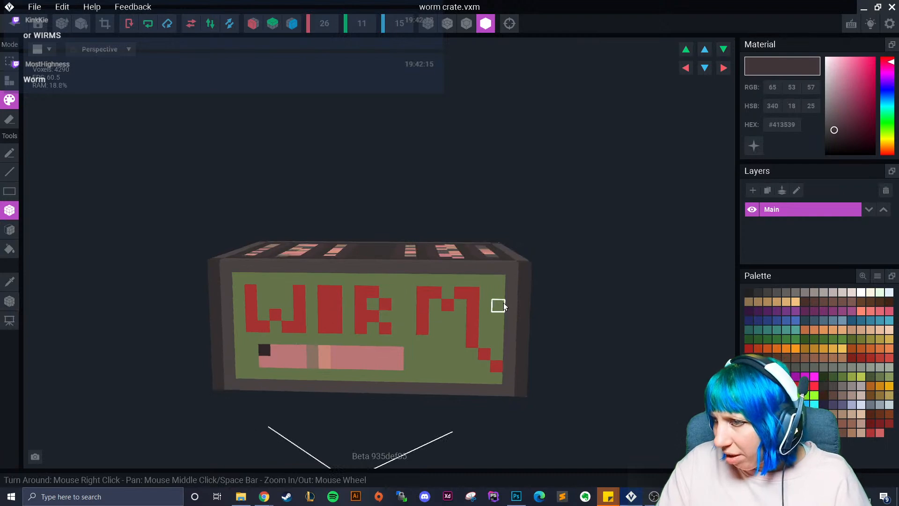
- Return to the Food crates rig and create a child node named "work crate" under the control node
left_click(16, 23)
left_click(329, 181)
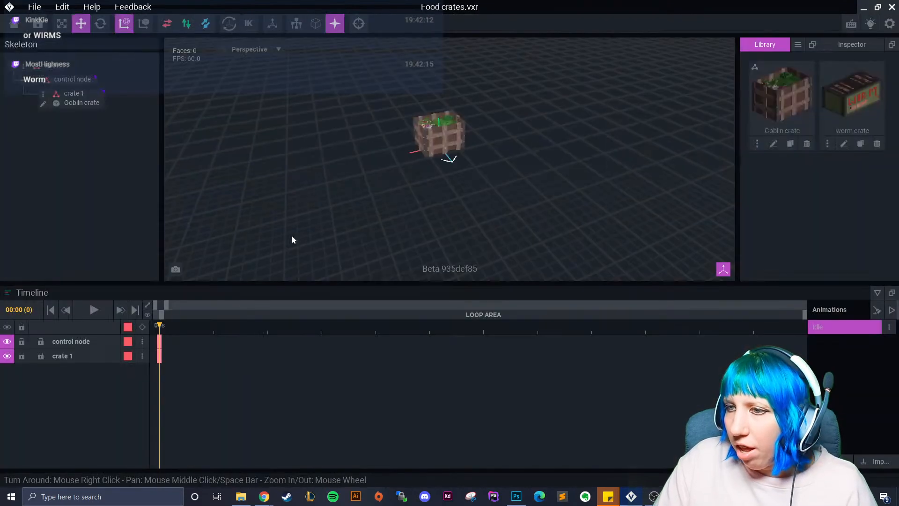
right_click(41, 79)
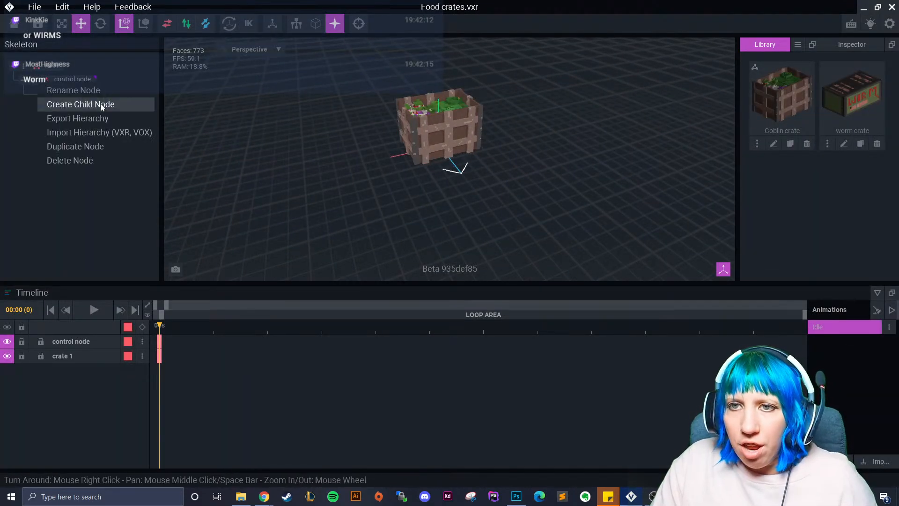
left_click(101, 103)
type("work crate")
key("Return")
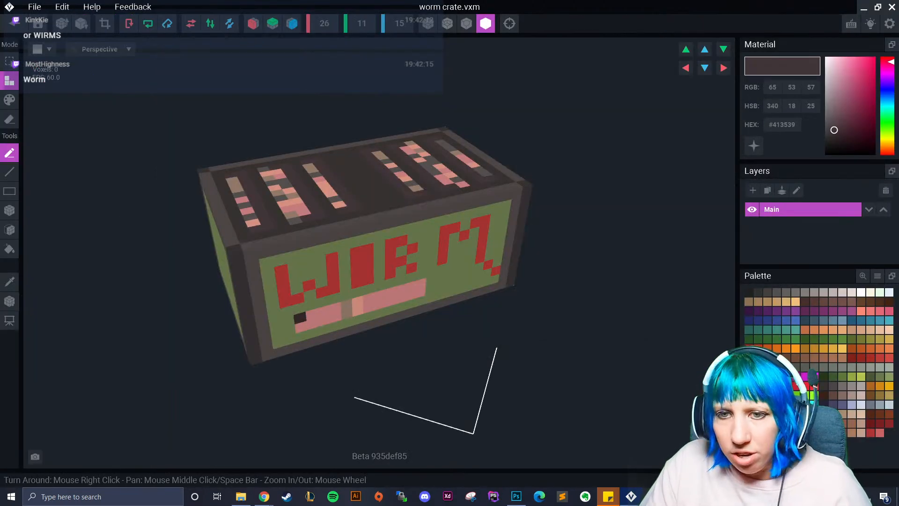
- Set the worm crate model's pivot to the floor and go back to the Food crates rig
left_click(12, 303)
right_click(13, 303)
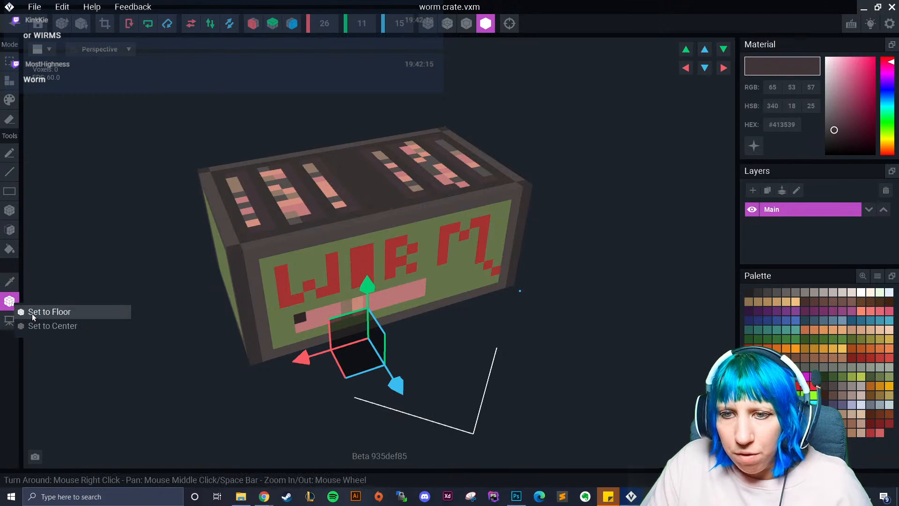
left_click(28, 311)
left_click(13, 24)
left_click(348, 182)
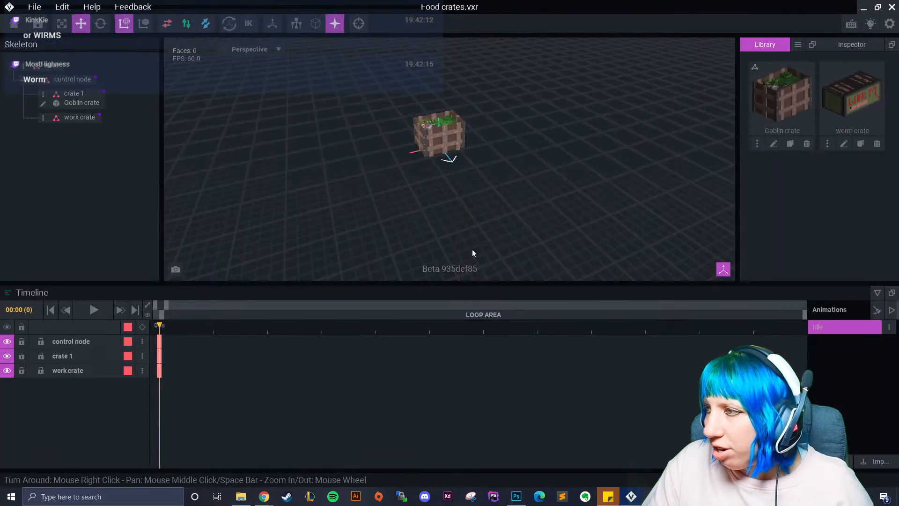
- Attach the worm crate model to the new node and rename the node "worm crate"
left_click_drag(853, 94, 47, 119)
left_click(45, 119)
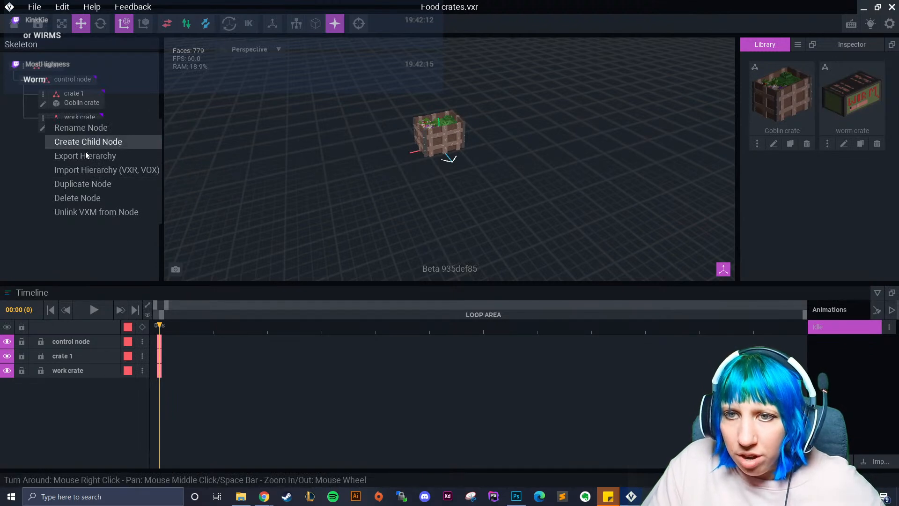
left_click(84, 128)
type("worm crate")
key("Return")
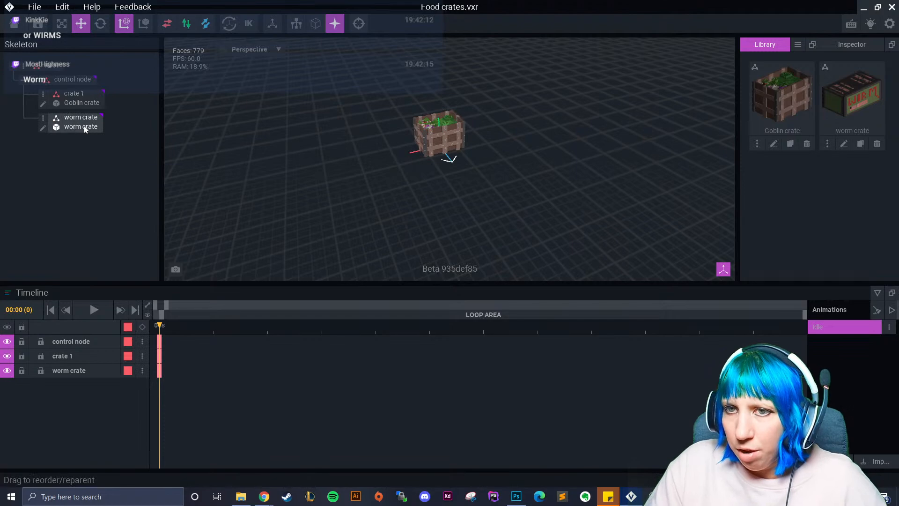
- Move the worm crate out of the Goblin crate to the open floor beside it
left_click(65, 122)
left_click_drag(402, 156, 337, 169)
scroll(395, 186, "up", 4)
mouse_move(396, 186)
right_mouse_down()
mouse_move(427, 196)
mouse_move(389, 174)
right_mouse_up()
scroll(426, 196, "up", 2)
- Rotate the worm crate and shift it further along the side of the Goblin crate
left_click(100, 24)
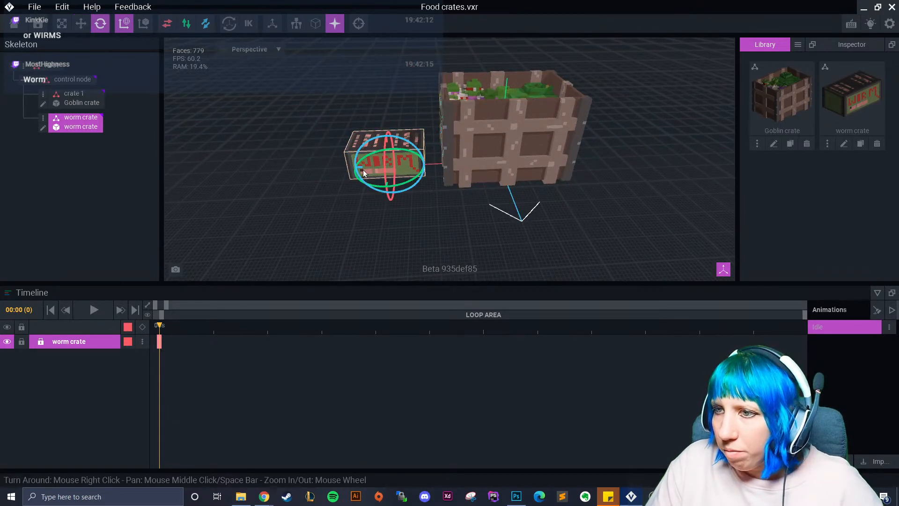
left_click_drag(383, 189, 426, 189)
left_click(81, 24)
right_click_drag(430, 192, 430, 193)
left_click_drag(413, 172, 374, 183)
left_click_drag(332, 224, 342, 199)
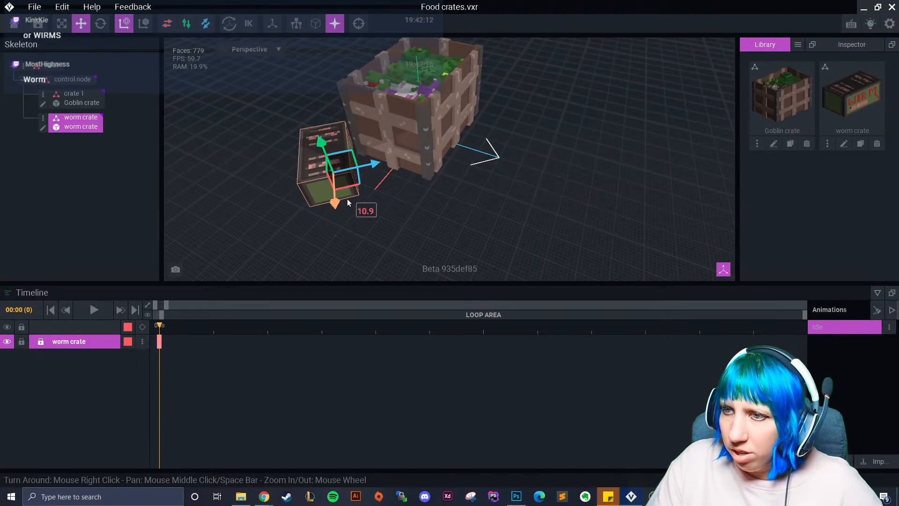
- Straighten the worm crate's tilt and turn it about the vertical axis beside the Goblin crate
left_click(101, 24)
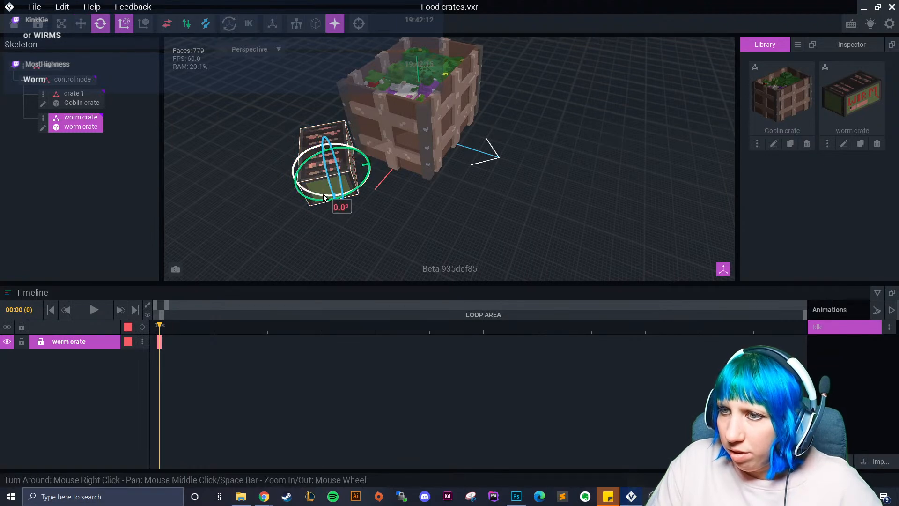
left_click_drag(325, 198, 326, 195)
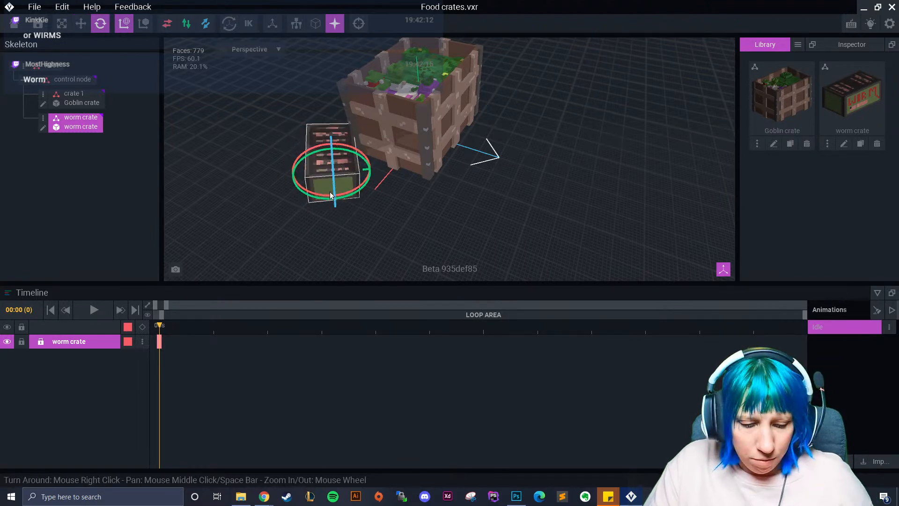
right_click_drag(348, 194, 352, 182)
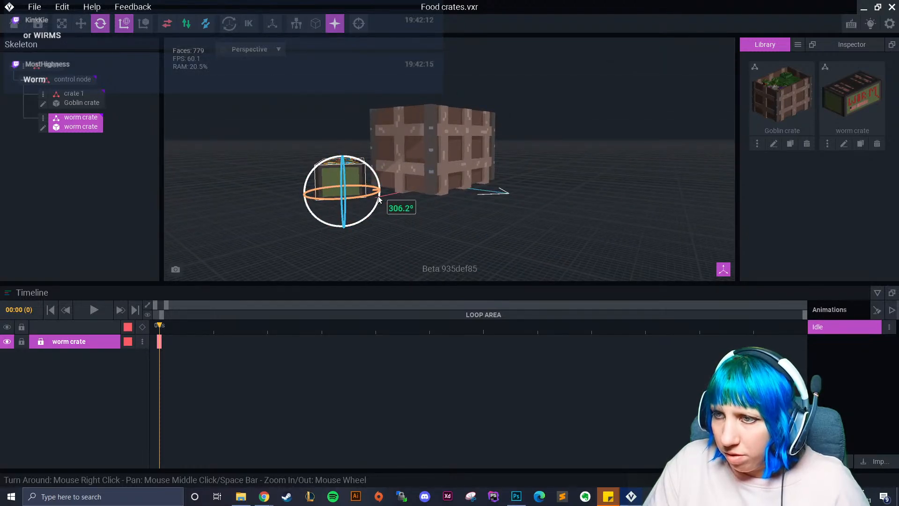
left_click_drag(377, 200, 307, 194)
- Slide the worm crate about 5.3 units in the negative direction along its red axis, next to the Goblin crate
right_click_drag(330, 197, 393, 205)
left_click_drag(366, 174, 421, 186)
key("w")
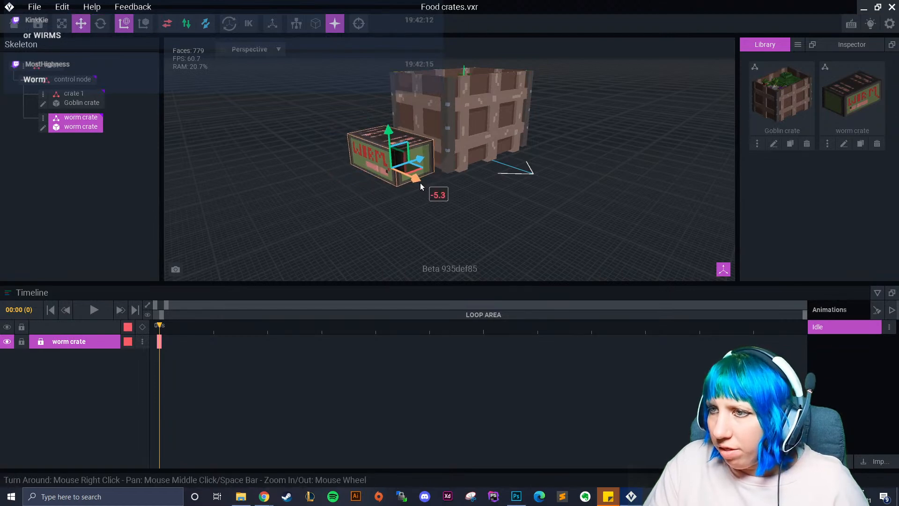
left_click(139, 150)
- Duplicate the worm crate node as "worm crate 2"
left_click(44, 118)
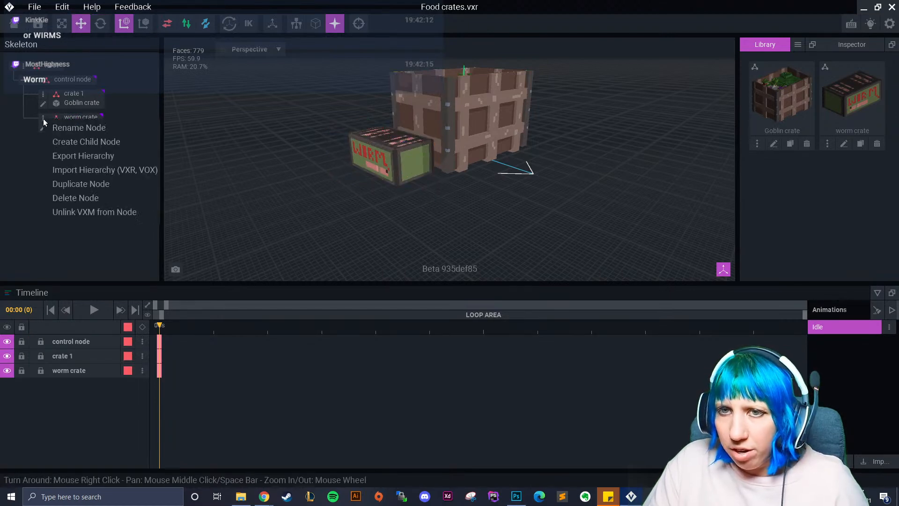
left_click(100, 187)
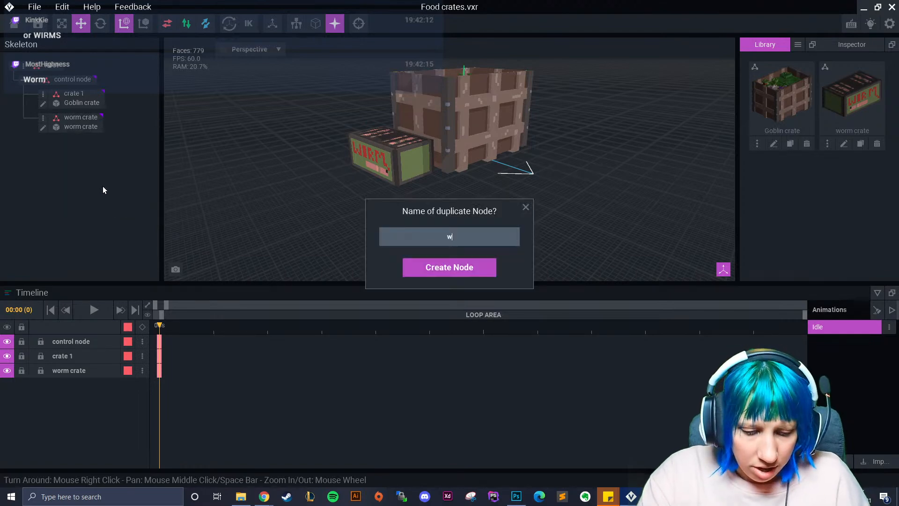
type("worm crate 2")
key("Return")
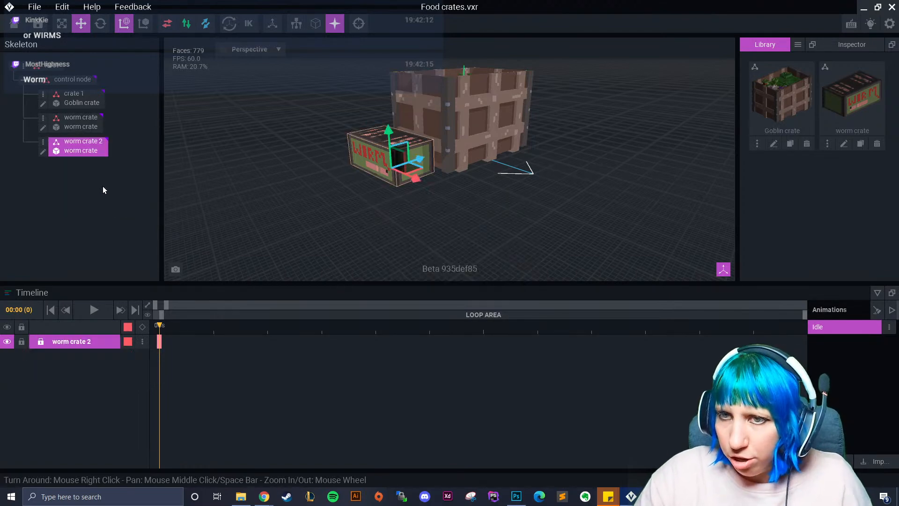
- Raise worm crate 2 vertically so that it is stacked on top of the first worm crate
left_click(42, 141)
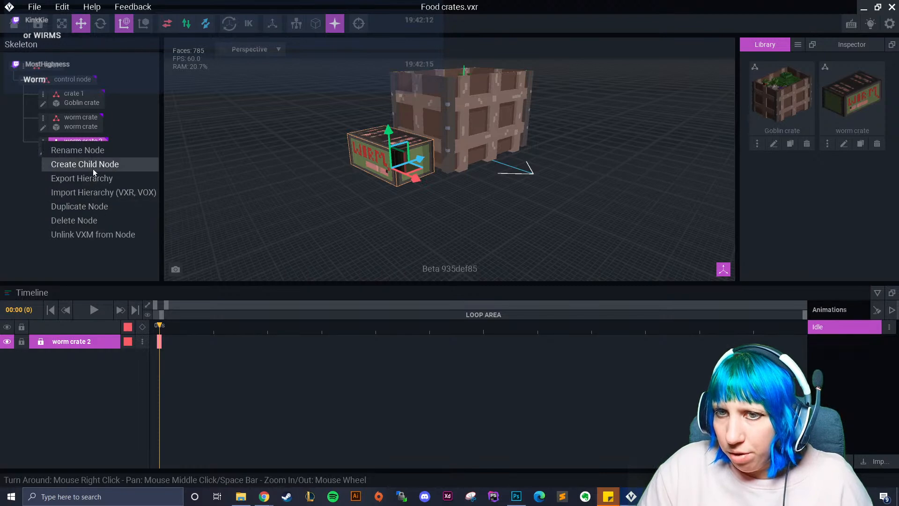
left_click_drag(387, 134, 388, 99)
scroll(392, 167, "up", 3)
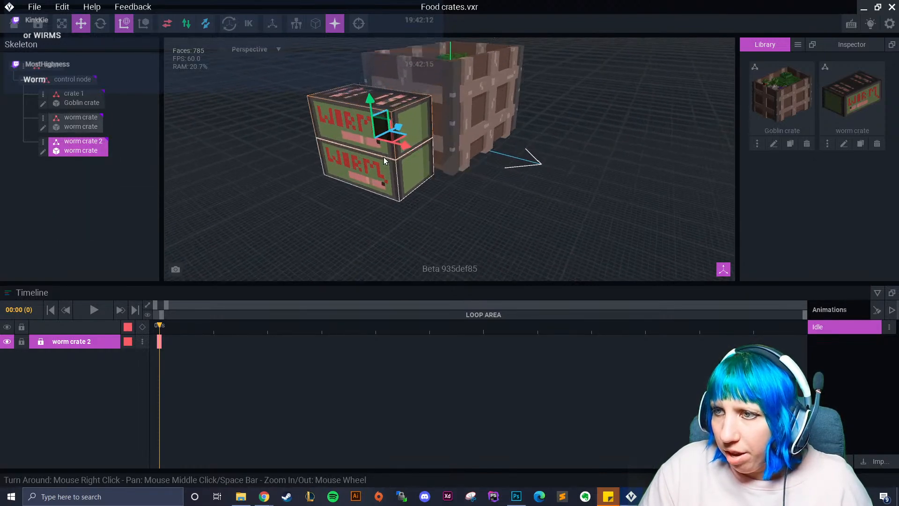
- Rotate worm crate 2 about its blue axis to about 357.8°
right_click_drag(401, 145, 445, 176)
scroll(468, 197, "up", 2)
right_click_drag(485, 218, 482, 206)
right_click_drag(453, 170, 482, 195)
left_click(100, 23)
right_click_drag(403, 170, 468, 149)
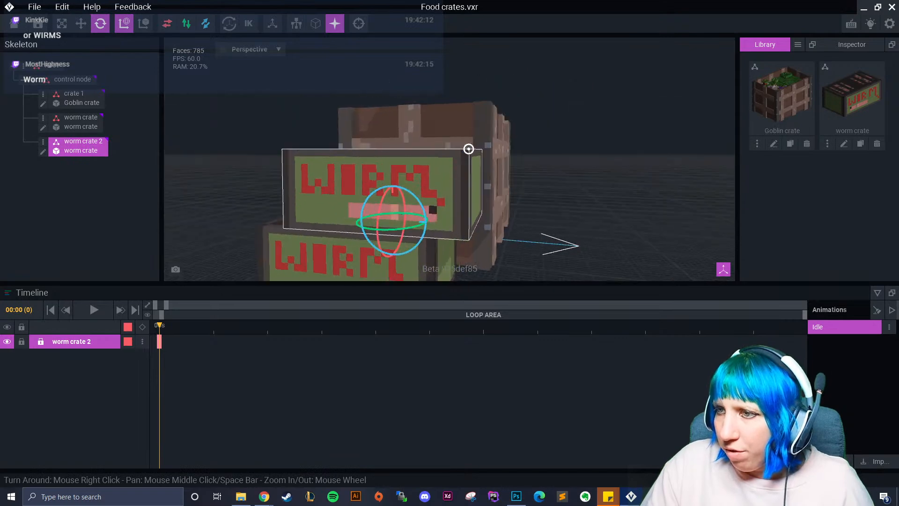
left_click_drag(411, 194, 413, 195)
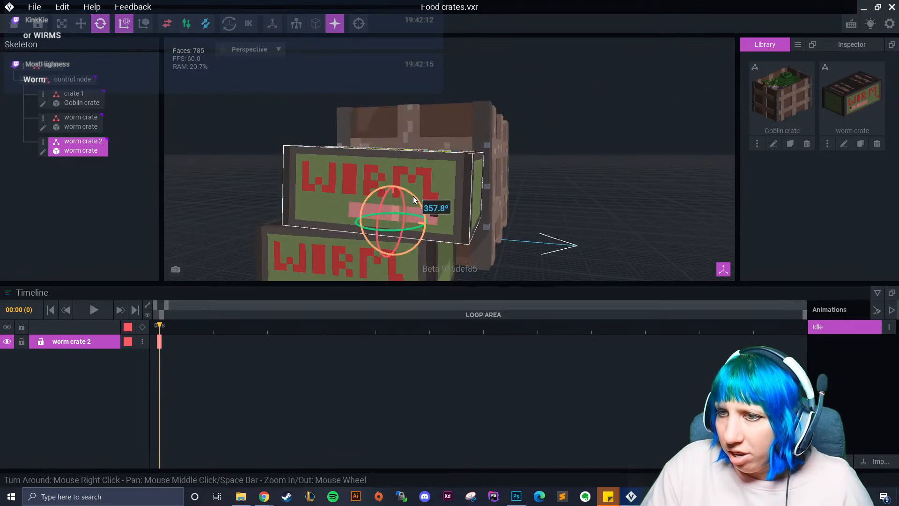
- Turn worm crate 2 about its vertical axis so that it lies crosswise on the lower worm crate
left_click(564, 251)
right_click_drag(552, 248, 558, 243)
middle_click_drag(559, 250, 564, 213)
scroll(561, 210, "down", 2)
right_click_drag(529, 195, 532, 205)
left_click(435, 205)
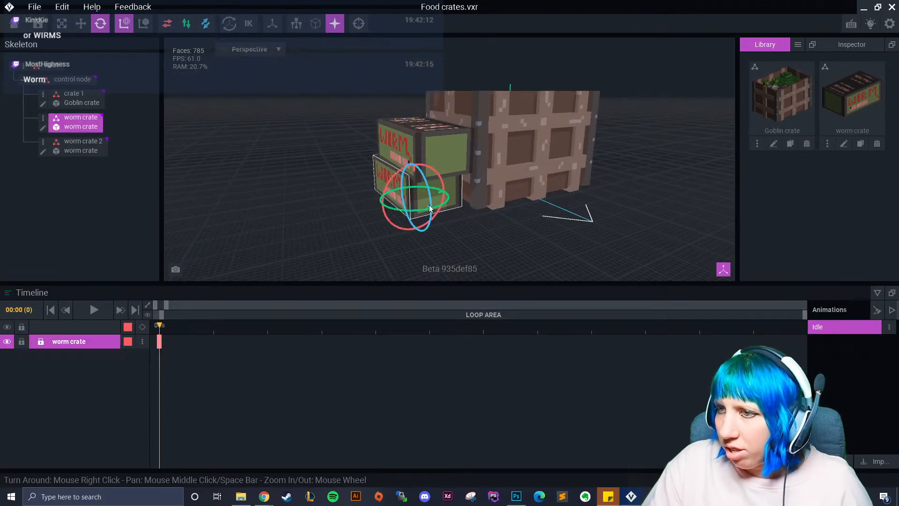
key("w")
left_click_drag(447, 195, 443, 165)
left_click(424, 159)
left_click(100, 23)
left_click(84, 27)
- Slide worm crate 2 over the lower worm crate and raise it slightly
right_click_drag(455, 147, 439, 186)
left_click_drag(433, 198, 428, 200)
right_click_drag(434, 235, 383, 138)
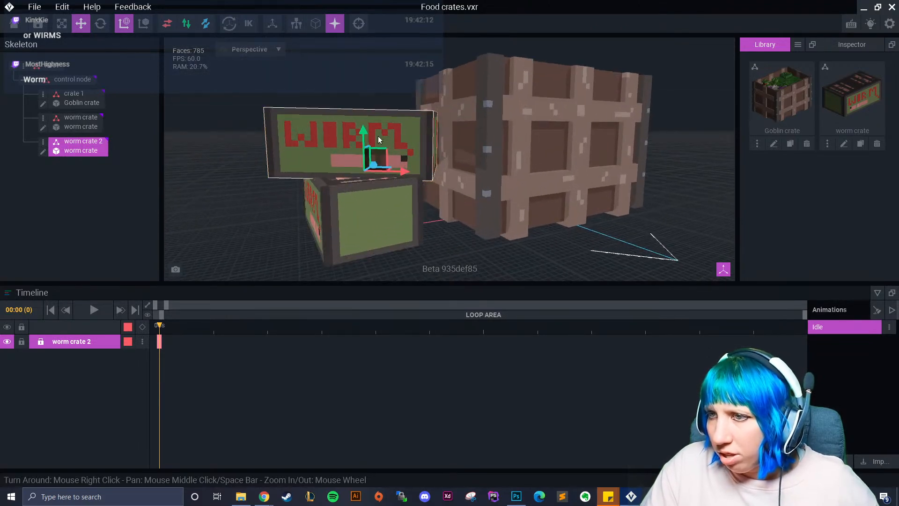
left_click_drag(361, 131, 362, 127)
- Slide the lower worm crate slightly along its blue axis towards the Goblin crate
left_click(375, 194)
right_click_drag(371, 214, 375, 224)
left_click_drag(396, 222, 404, 225)
left_click(466, 267)
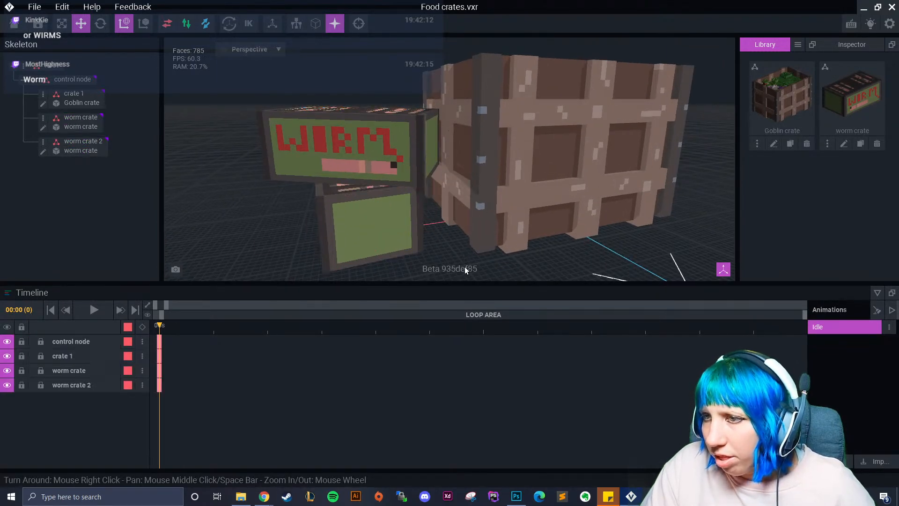
- Turn the lower worm crate about its vertical axis beneath worm crate 2
scroll(460, 251, "down", 5)
right_click_drag(460, 249, 431, 248)
left_click(375, 227)
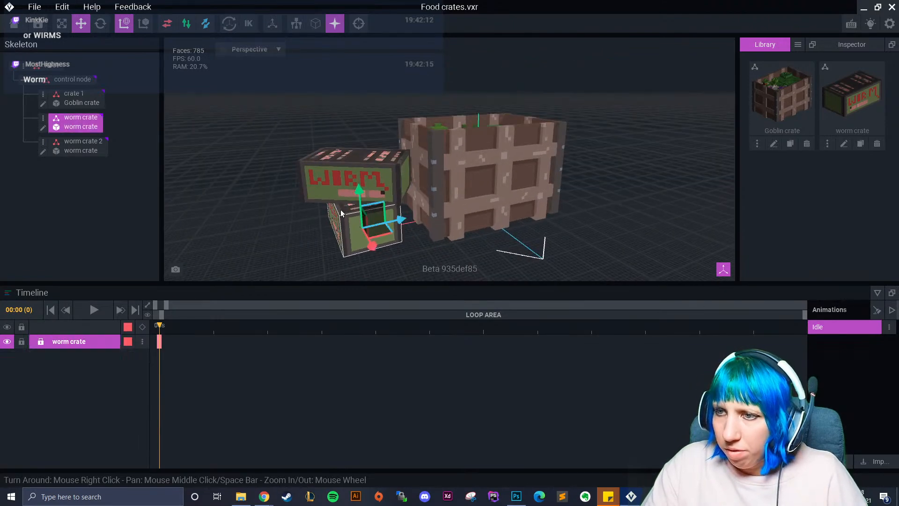
left_click(100, 24)
left_click_drag(351, 250, 328, 249)
left_click(423, 261)
right_click_drag(423, 261, 428, 265)
- Open the worm crate model for editing and paint two pink #C57C7C worms on its green end panel
left_click(101, 147)
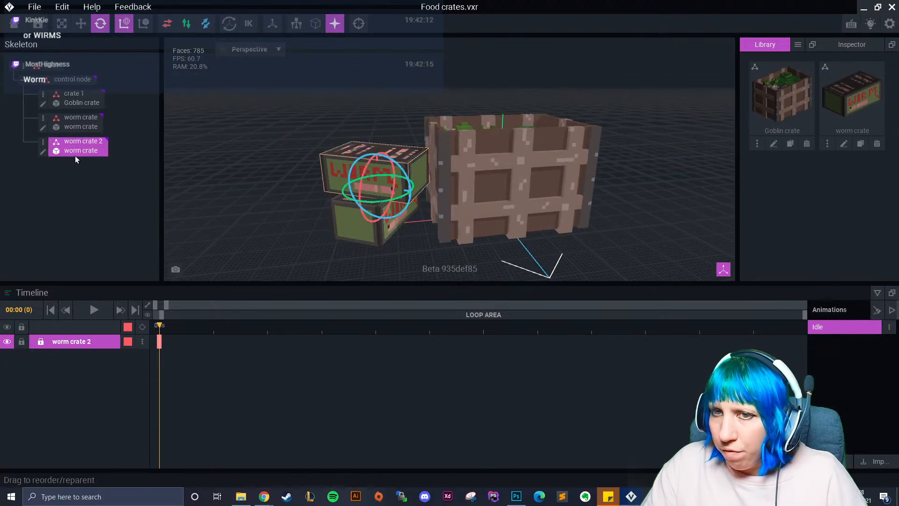
left_click(43, 151)
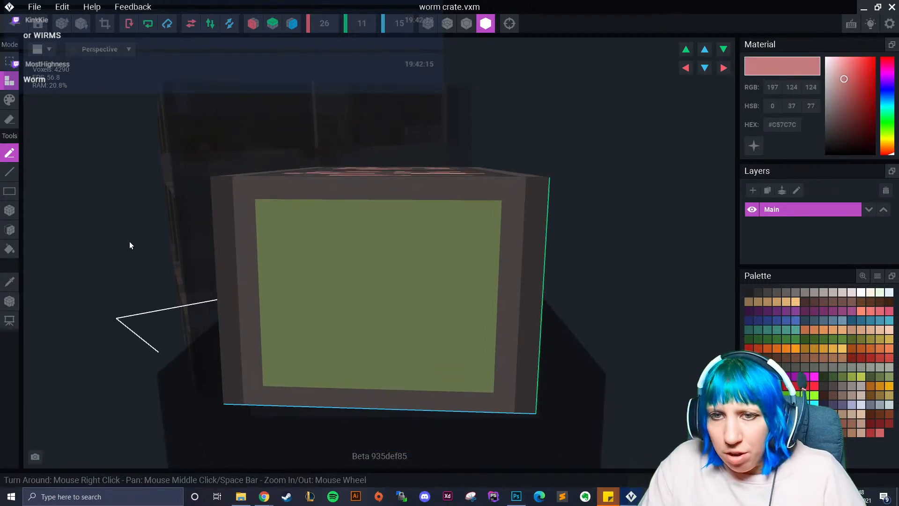
left_click(10, 100)
left_click_drag(298, 229, 334, 284)
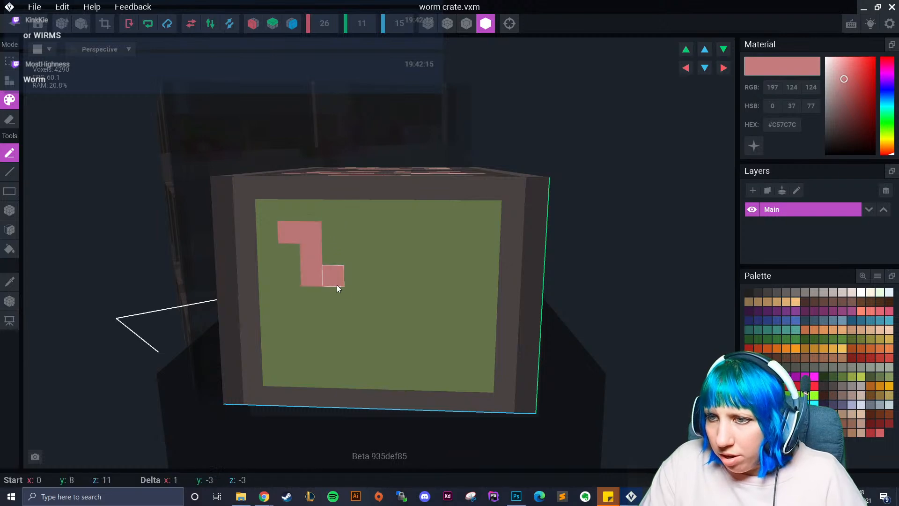
left_click_drag(398, 343, 397, 359)
left_click_drag(419, 232, 463, 320)
- Paint a lighter #D49080 band in the middle of both worms and add a brown #917867 voxel to each
left_click_drag(442, 277, 441, 305)
left_click(364, 307)
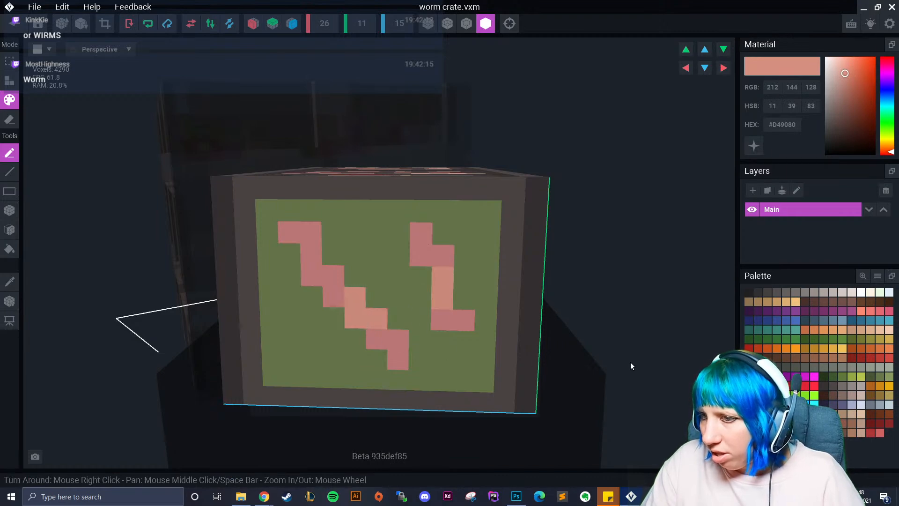
left_click(860, 420)
left_click(442, 278)
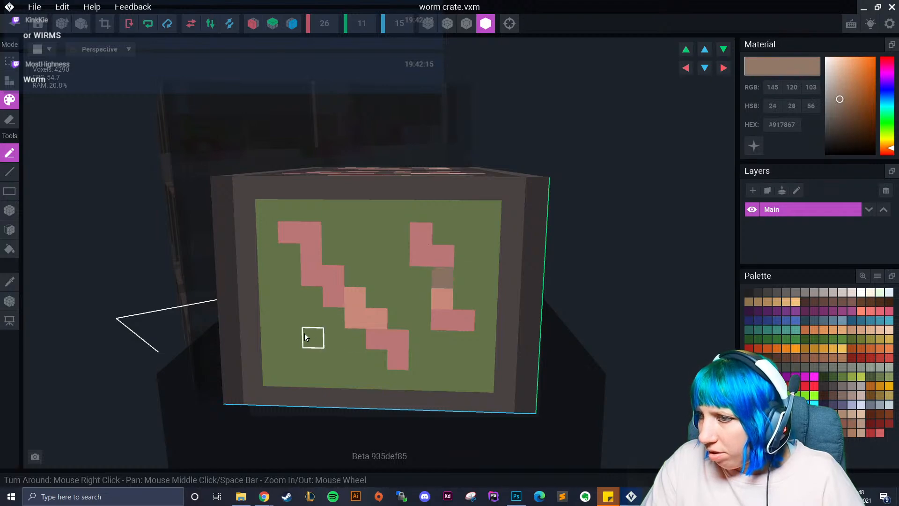
scroll(304, 337, "down", 5)
left_click(348, 245)
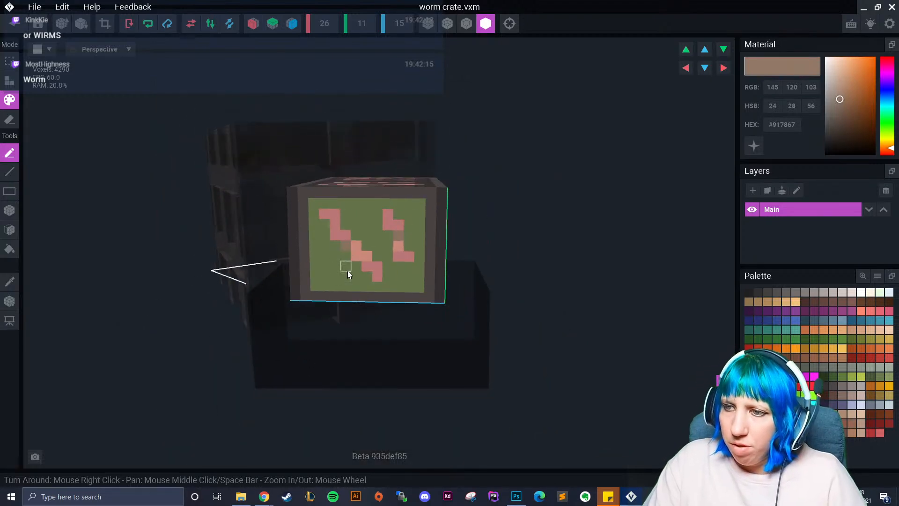
- Save the worm crate model and return to the Food crates rig
scroll(349, 274, "down", 2)
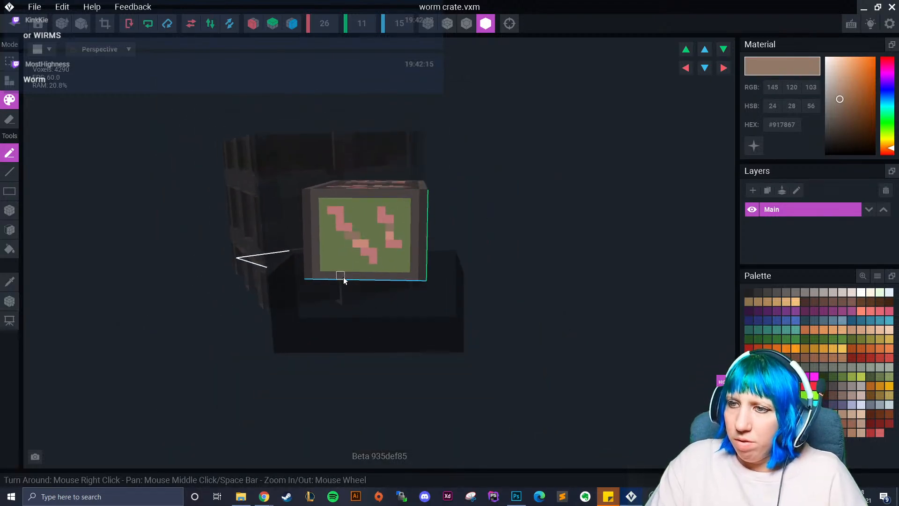
scroll(344, 274, "down", 2)
right_click_drag(352, 281, 301, 210)
left_click(37, 24)
left_click(351, 180)
- Turn the lower worm crate about its vertical axis until its worm-painted end faces the front of the arrangement
scroll(383, 140, "up", 5)
left_click(432, 193)
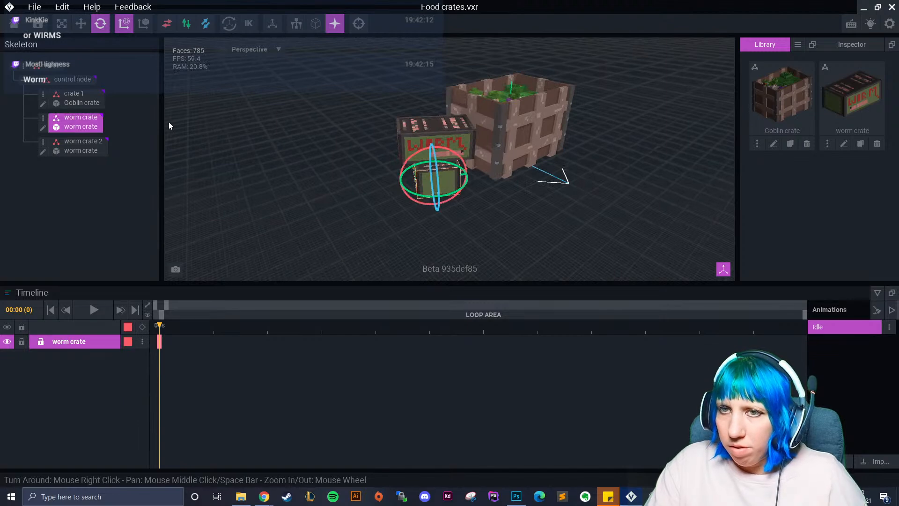
left_click_drag(433, 196, 454, 136)
left_click(522, 212)
right_click_drag(519, 230, 487, 228)
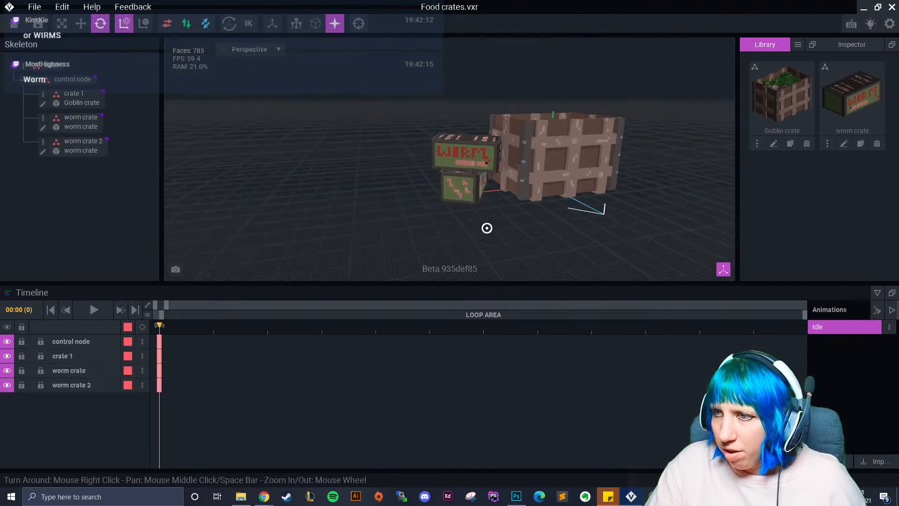
- Move the lower worm crate along its blue axis to about 31.7 and check the stack beside the Goblin crate
left_click(475, 190)
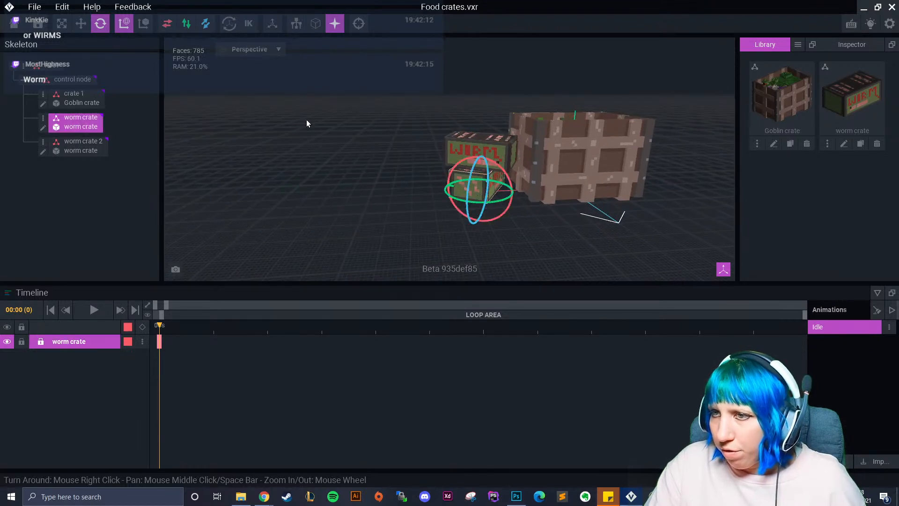
left_click(81, 24)
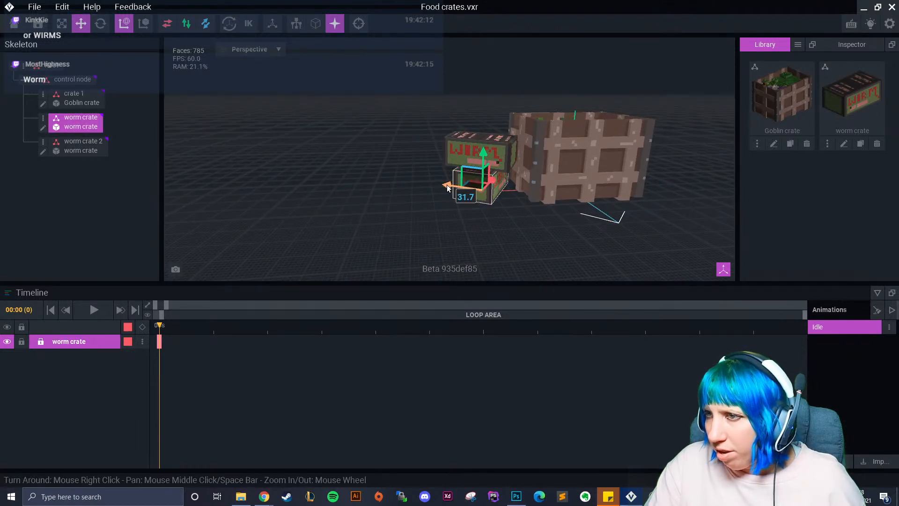
left_click(568, 248)
scroll(568, 244, "up", 5)
right_click_drag(523, 234, 490, 252)
scroll(494, 213, "down", 3)
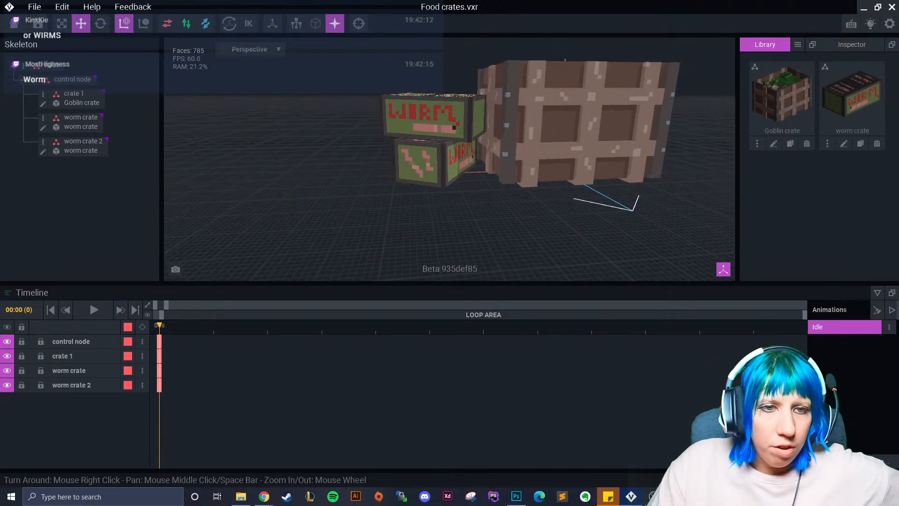
right_click_drag(513, 195, 546, 170)
scroll(588, 186, "down", 3)
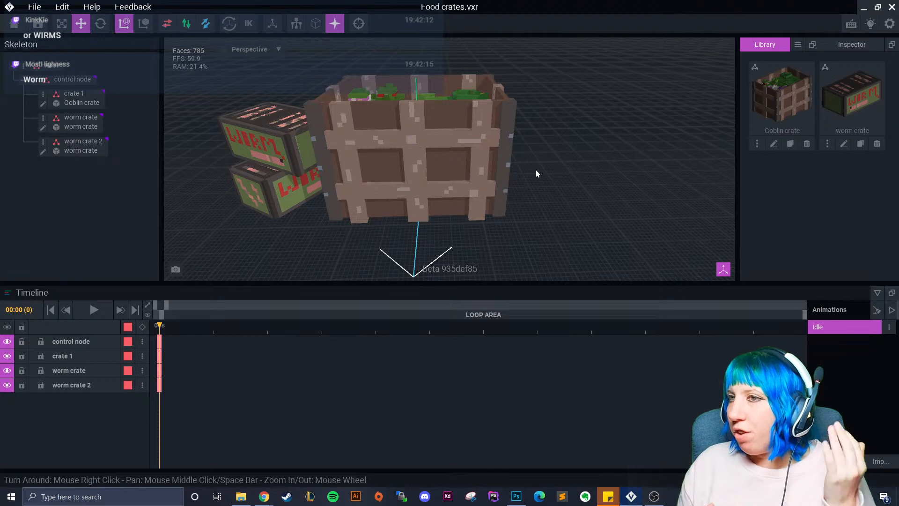
right_click_drag(491, 183, 490, 180)
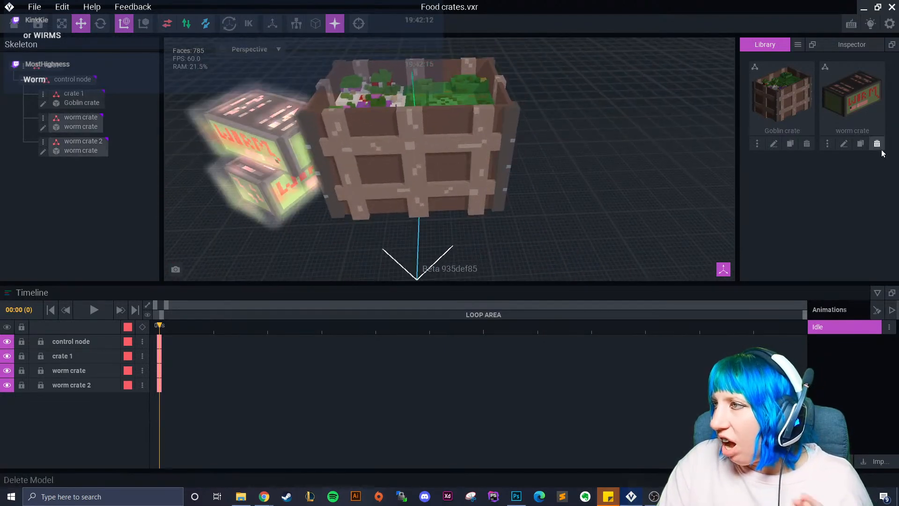
left_click(798, 46)
left_click(817, 65)
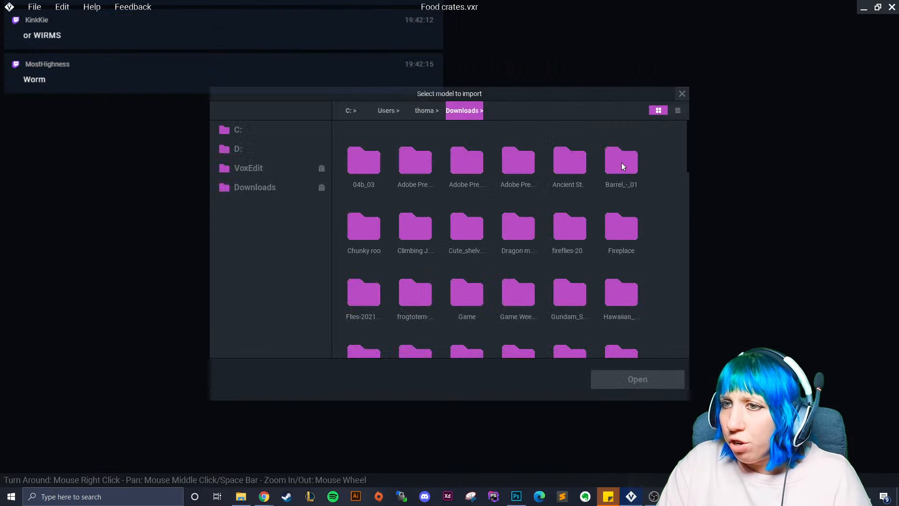
left_click(682, 93)
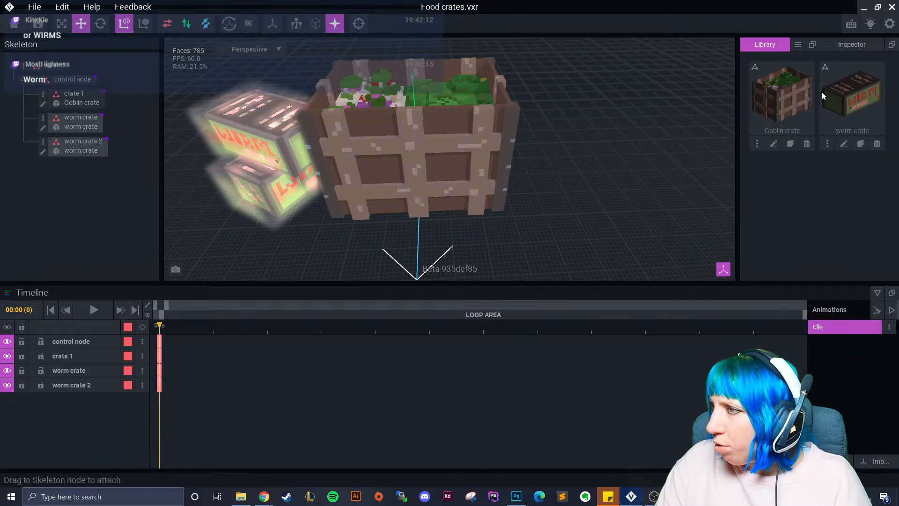
- Shift the control node with all its crates along the red axis to about -11.0
right_click_drag(450, 189, 460, 206)
left_click(75, 82)
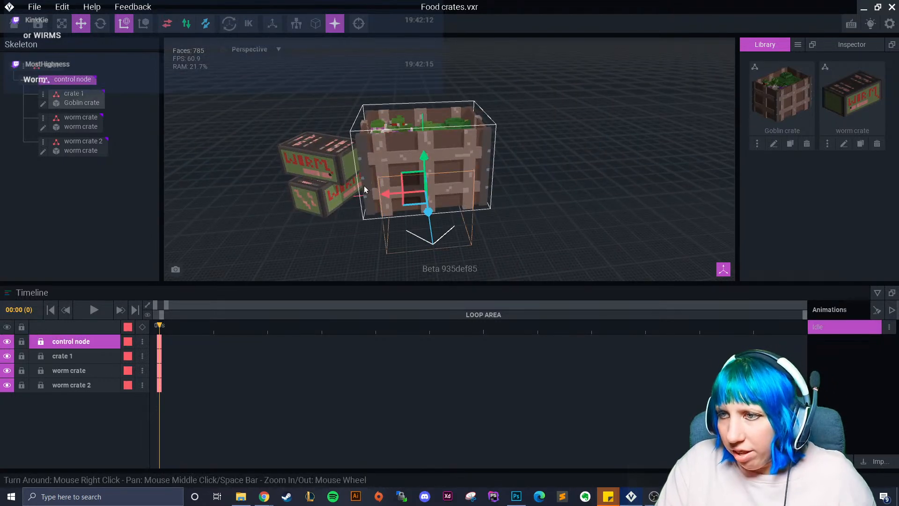
left_click_drag(386, 193, 410, 194)
right_click_drag(429, 226, 429, 224)
middle_click_drag(429, 224, 454, 184)
scroll(454, 183, "up", 2)
mouse_move(453, 186)
right_mouse_down()
mouse_move(454, 214)
mouse_move(451, 203)
right_mouse_up()
scroll(450, 218, "up", 4)
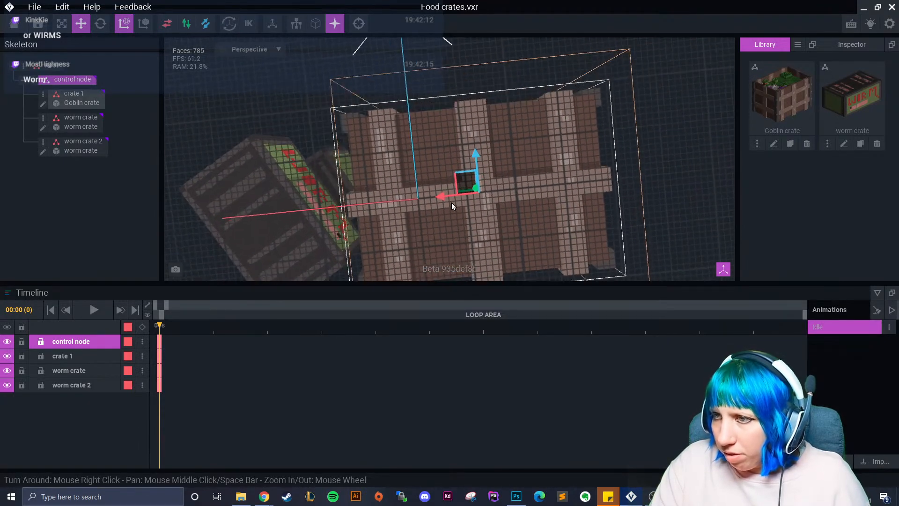
left_click_drag(441, 197, 445, 196)
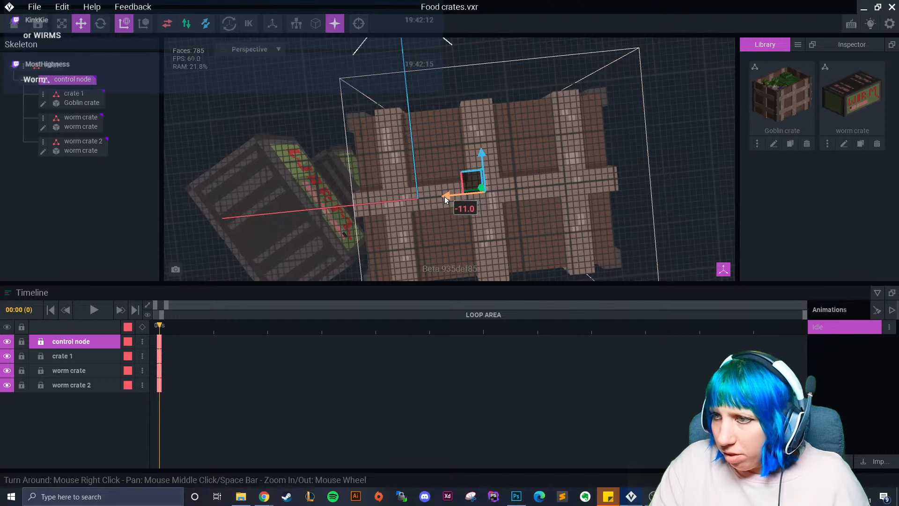
- Readjust the control node along the red axis, first to -8.0 and then further in the negative direction
right_click_drag(485, 200, 474, 200)
left_click_drag(448, 195, 426, 193)
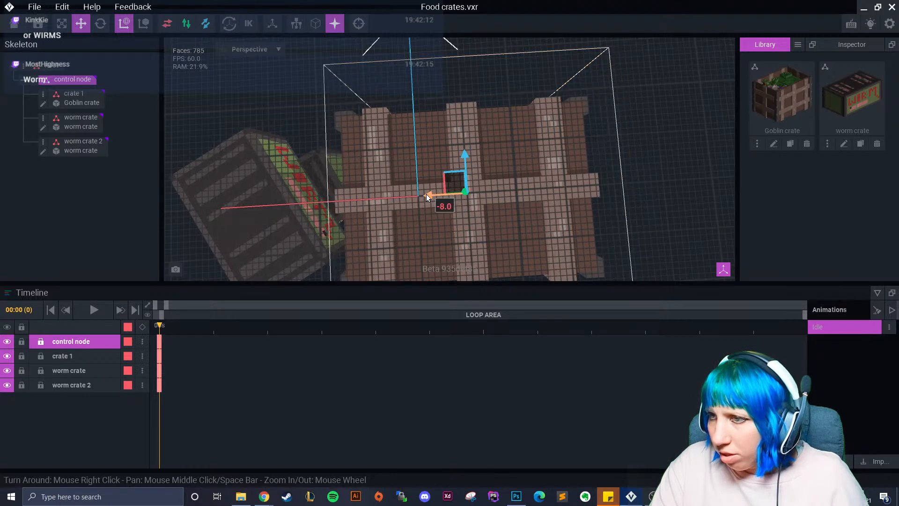
middle_click_drag(573, 200, 580, 172)
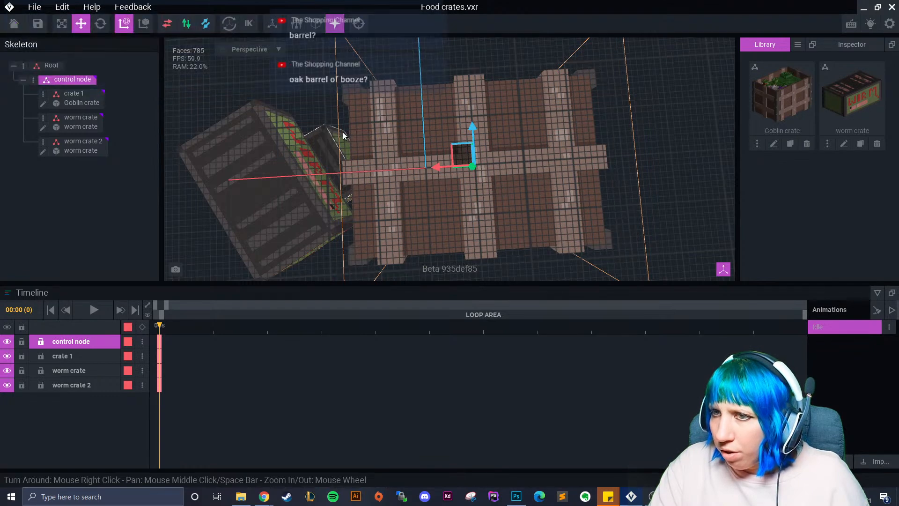
left_click_drag(440, 169, 489, 174)
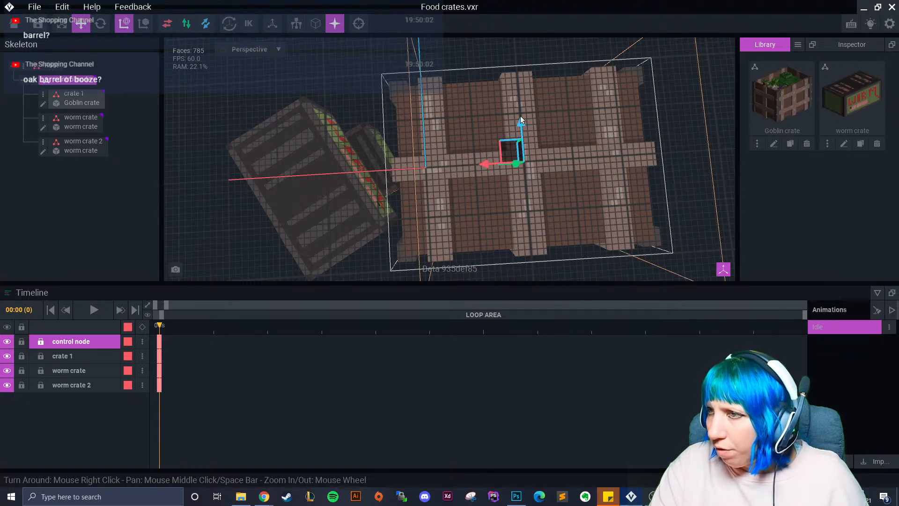
- Try to slide crate 1, the Goblin crate, along its red axis towards the worm crates
left_click(466, 184)
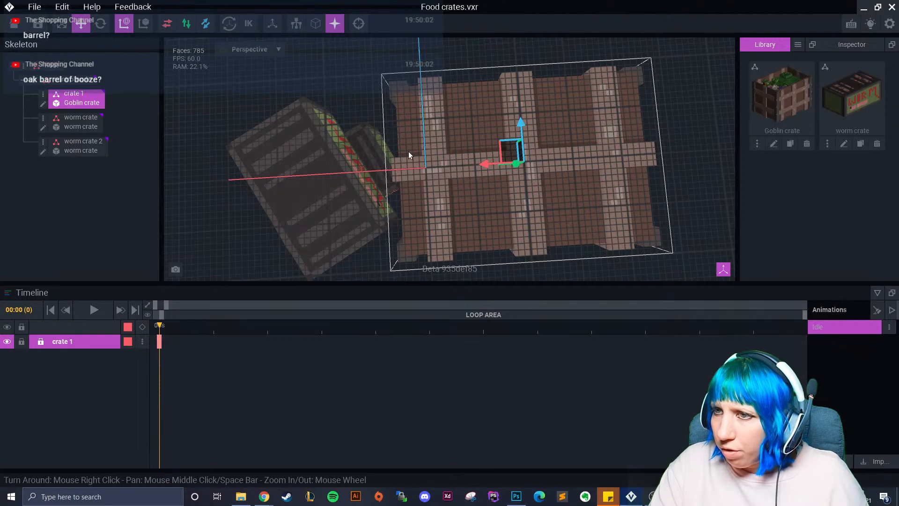
left_click_drag(485, 166, 403, 164)
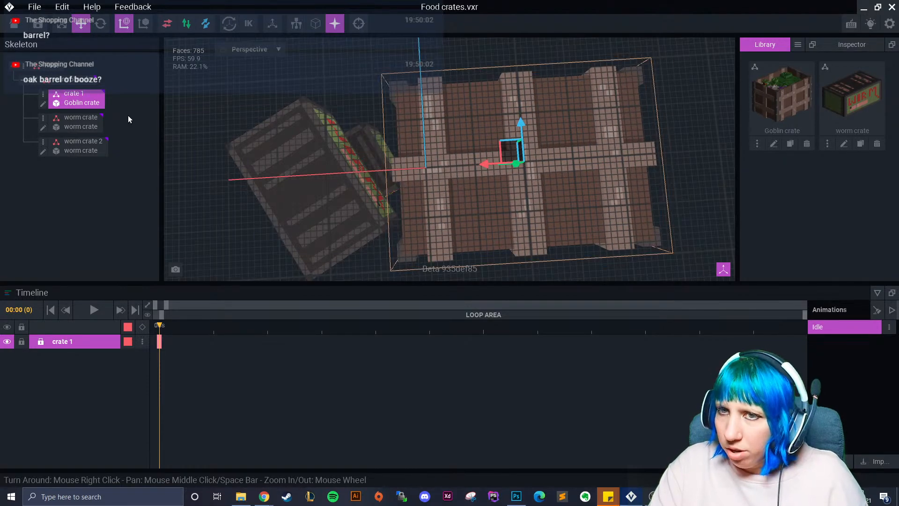
- Move the control node along the X axis so the group of crates sits centred on the scene origin
left_click(82, 79)
left_click_drag(489, 164, 457, 167)
middle_click_drag(449, 163, 465, 161)
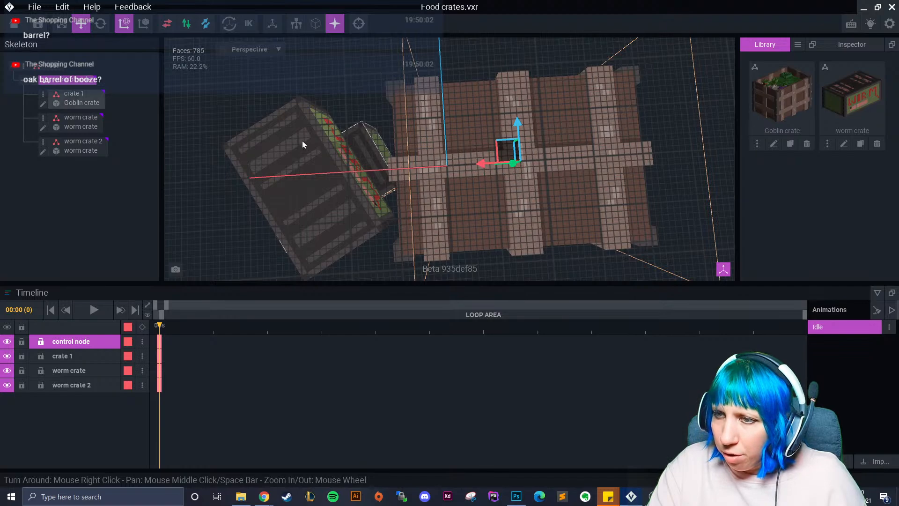
right_click_drag(402, 166, 405, 167)
scroll(448, 199, "down", 5)
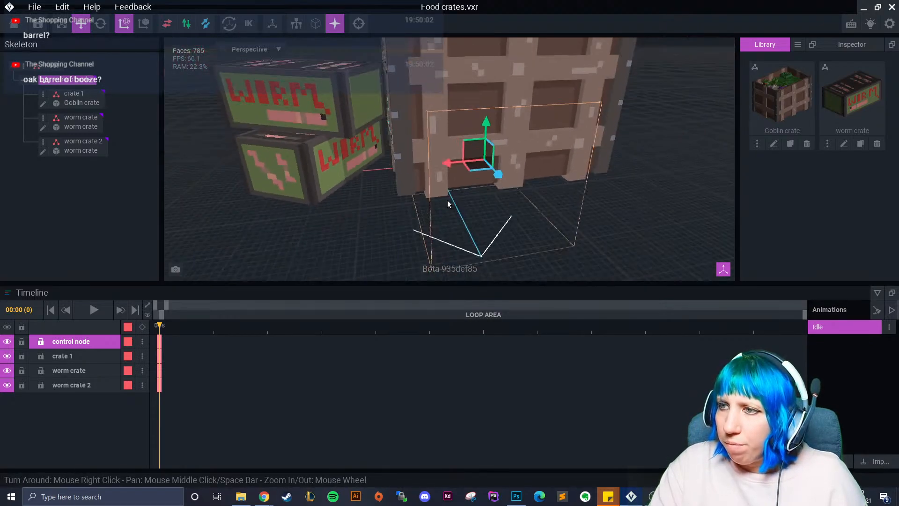
right_click_drag(386, 166, 455, 178)
scroll(454, 178, "down", 1)
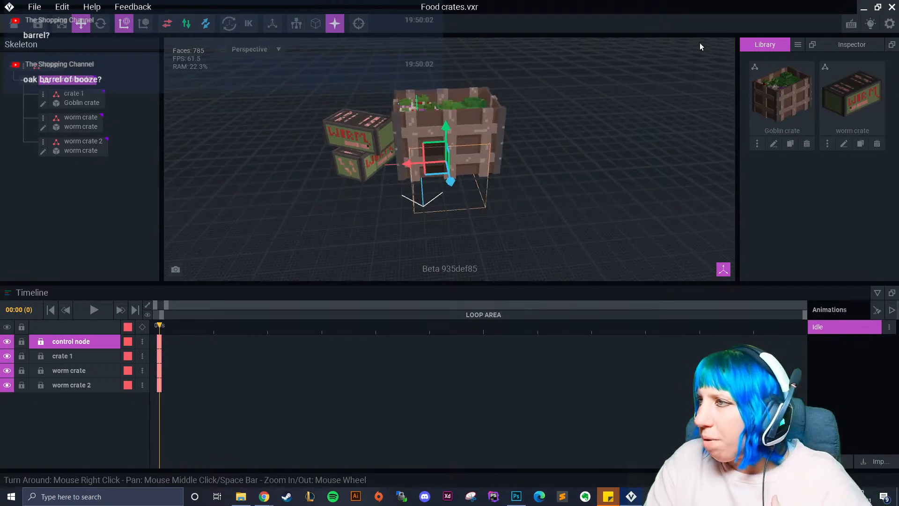
- Import the keg.vxm model into the library from the final subfolder of the VoxEdit Tavern bar folder
left_click(802, 46)
left_click(778, 68)
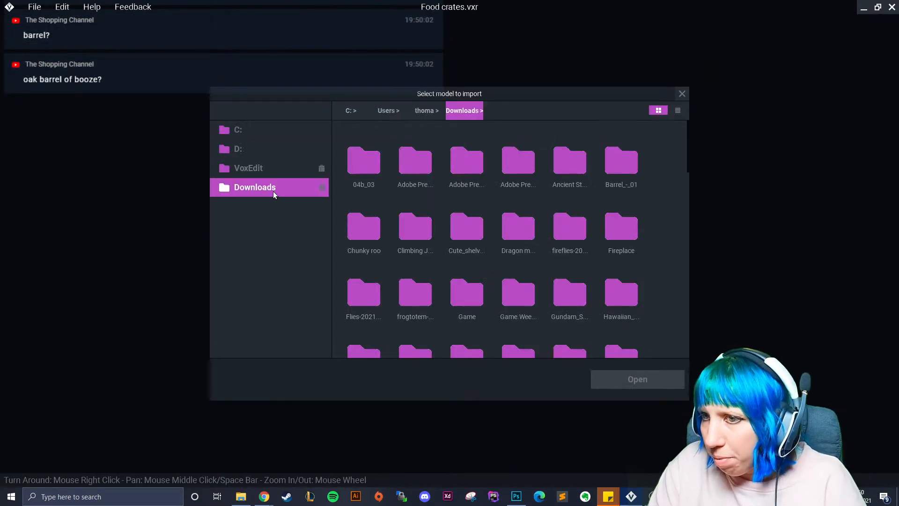
left_click(248, 167)
double_click(364, 293)
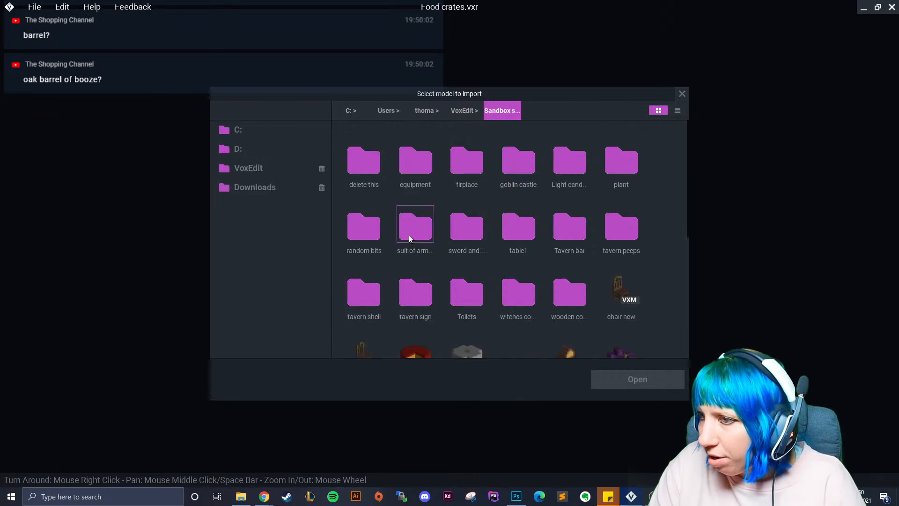
double_click(557, 238)
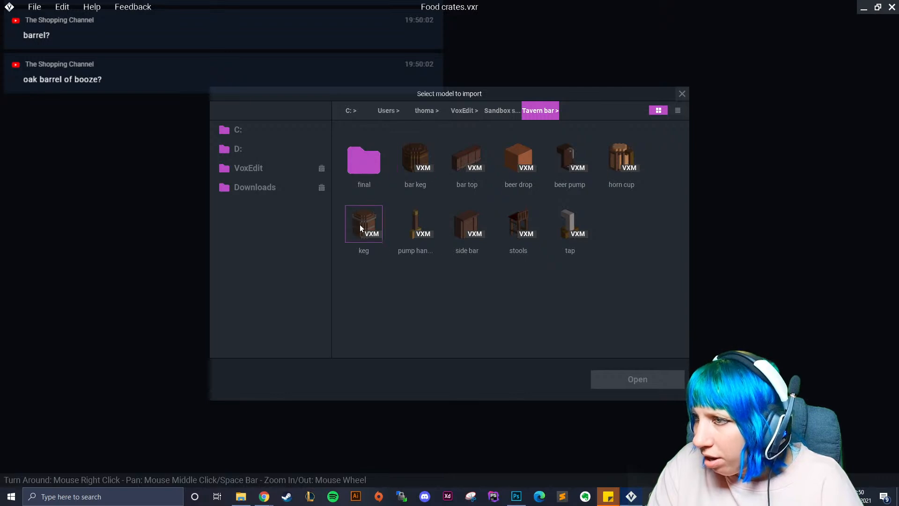
double_click(364, 162)
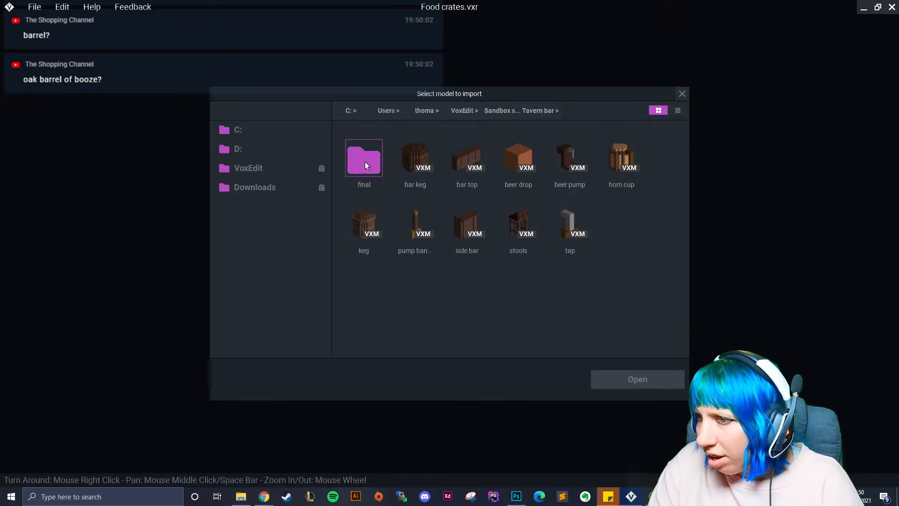
left_click(364, 225)
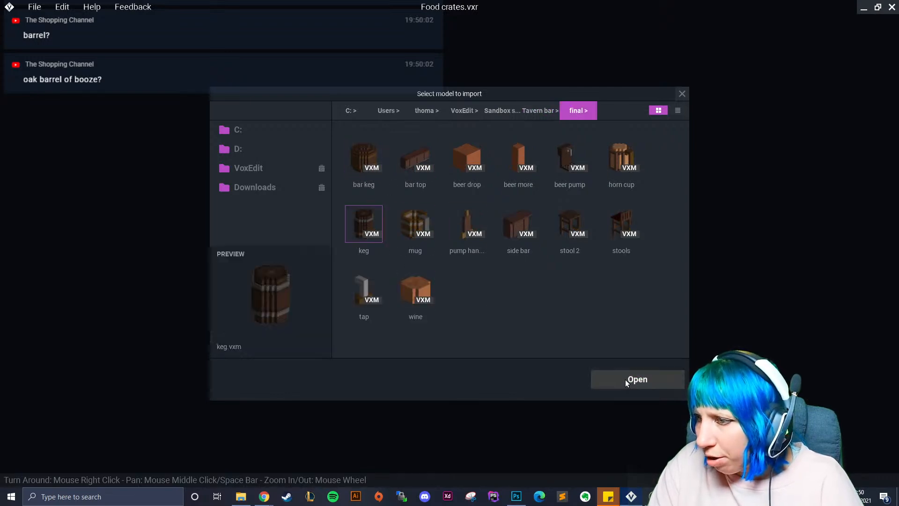
left_click(630, 379)
- Create a node named KEG under the control node and assign the keg model to it
right_click(34, 81)
left_click(68, 100)
type("KEG")
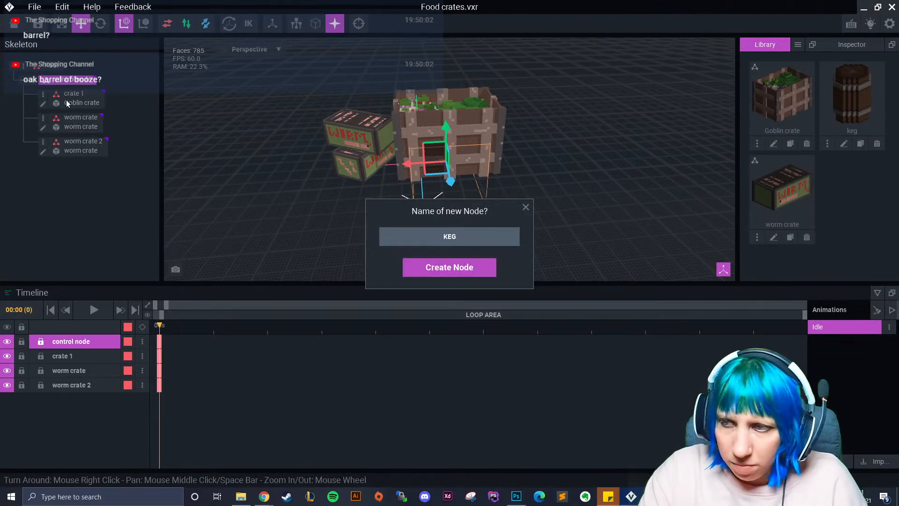
key("Return")
left_click_drag(852, 96, 71, 166)
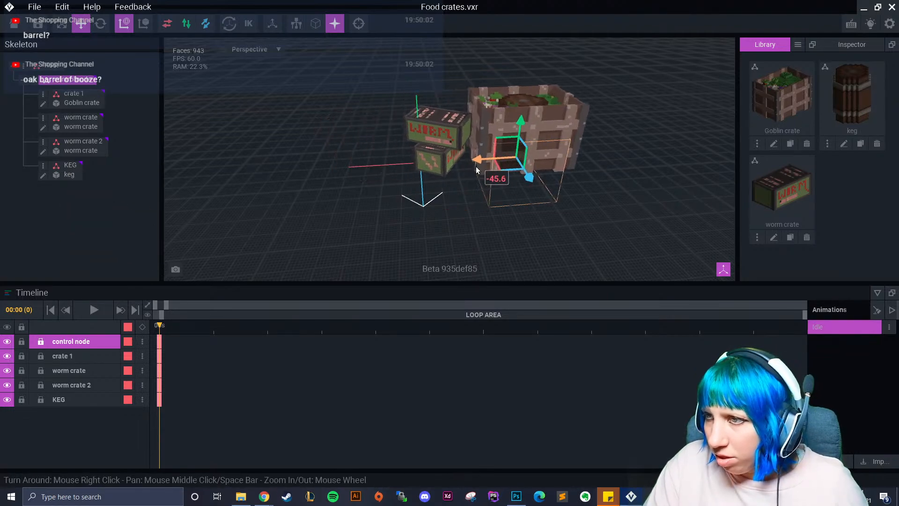
- Move the KEG node along the X axis to stand beside the Goblin crate, and activate the Rotate tool
left_click(65, 168)
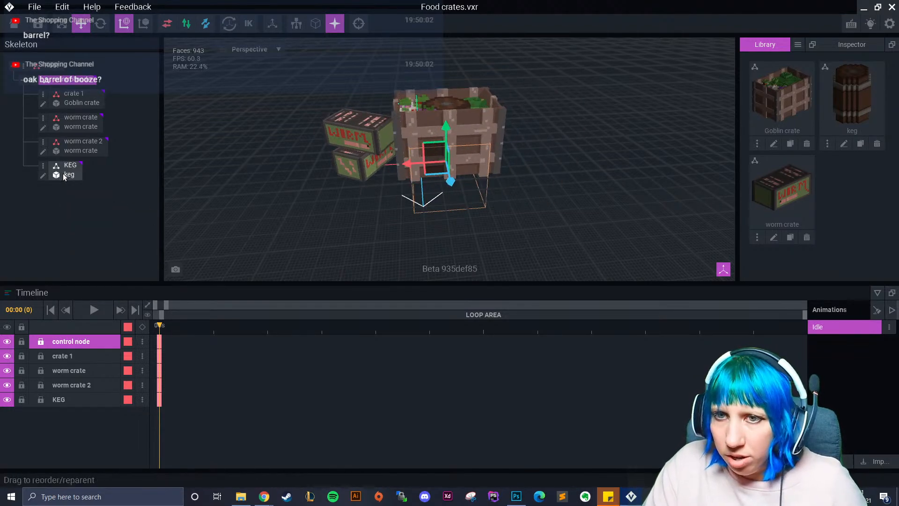
left_click_drag(407, 163, 489, 166)
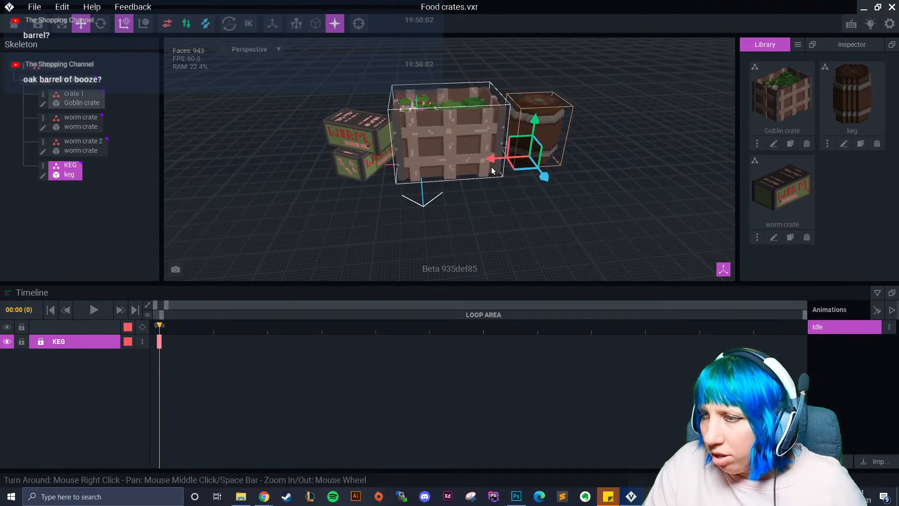
scroll(487, 168, "up", 5)
mouse_move(440, 179)
left_mouse_down()
mouse_move(414, 178)
mouse_move(487, 189)
mouse_move(476, 188)
left_mouse_up()
left_click(101, 24)
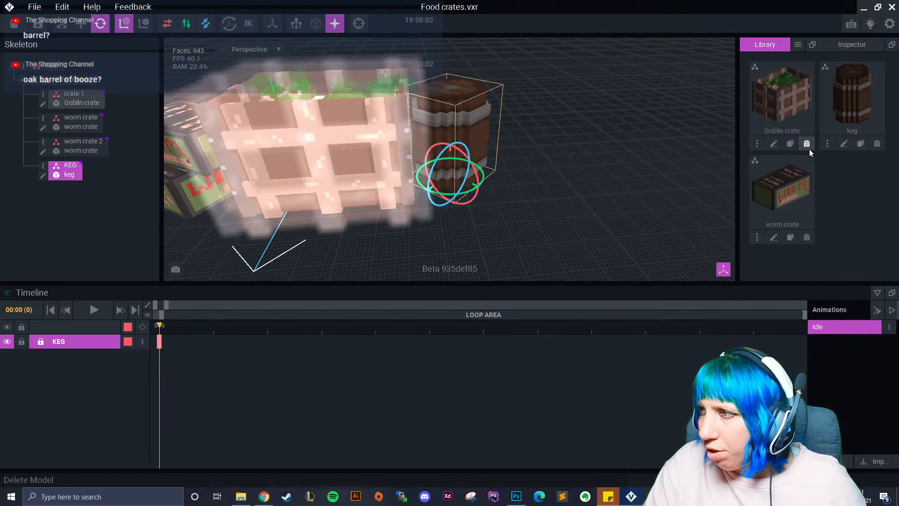
left_click(842, 148)
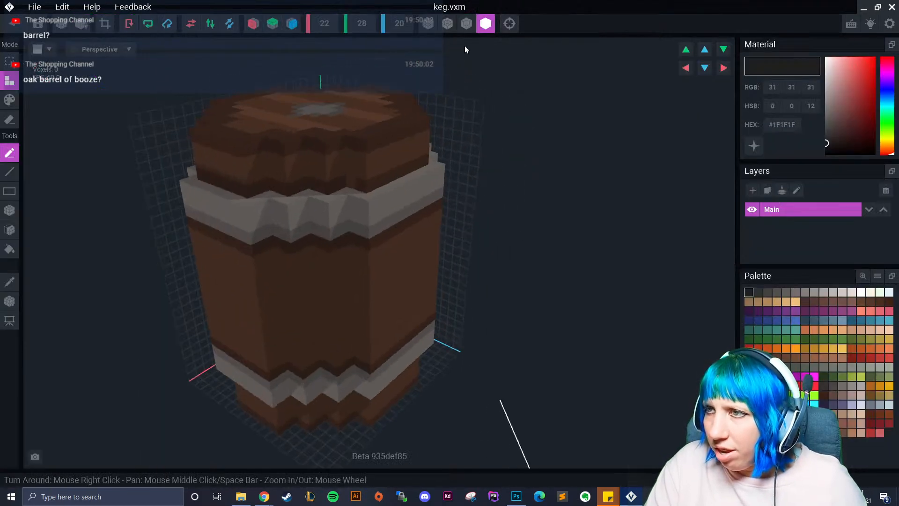
scroll(412, 218, "down", 2)
right_click_drag(412, 218, 411, 218)
left_click(9, 280)
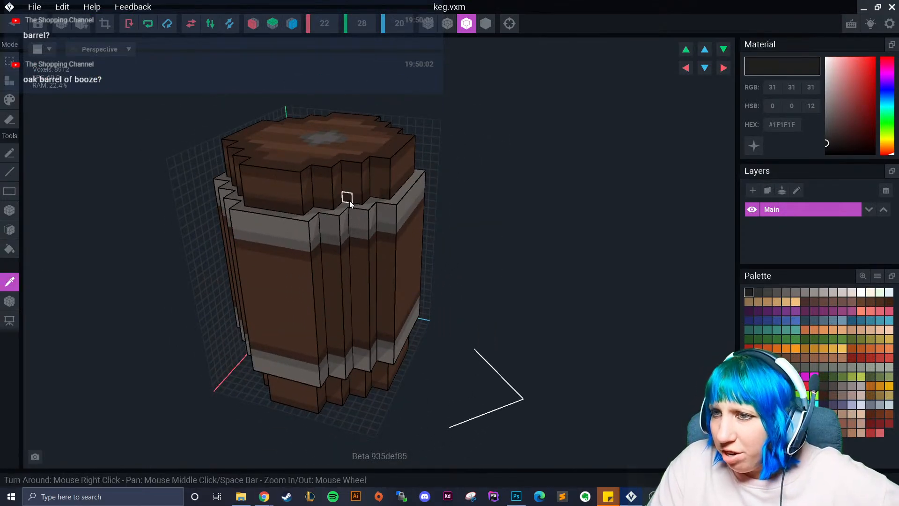
left_click(349, 203)
left_click(10, 99)
left_click(11, 210)
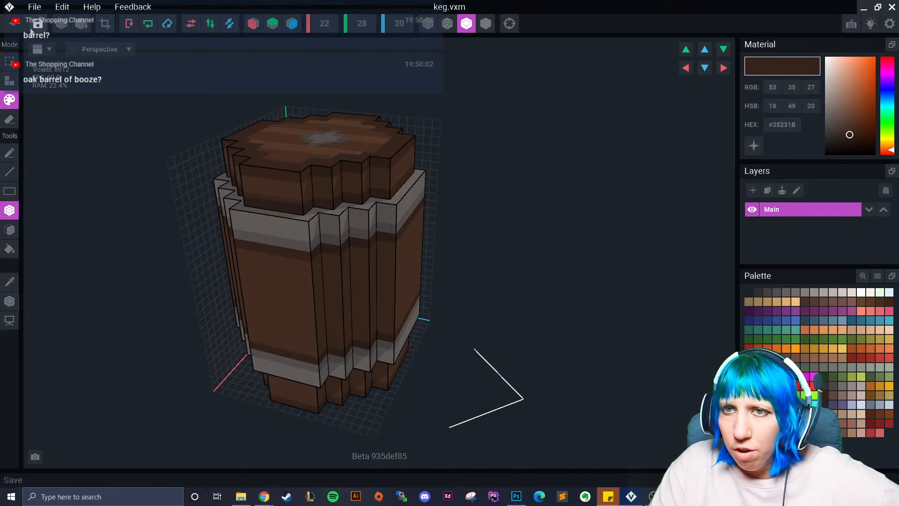
left_click(61, 24)
left_click(369, 183)
- Rotate the KEG node about its vertical axis beside the Goblin crate
scroll(492, 140, "up", 5)
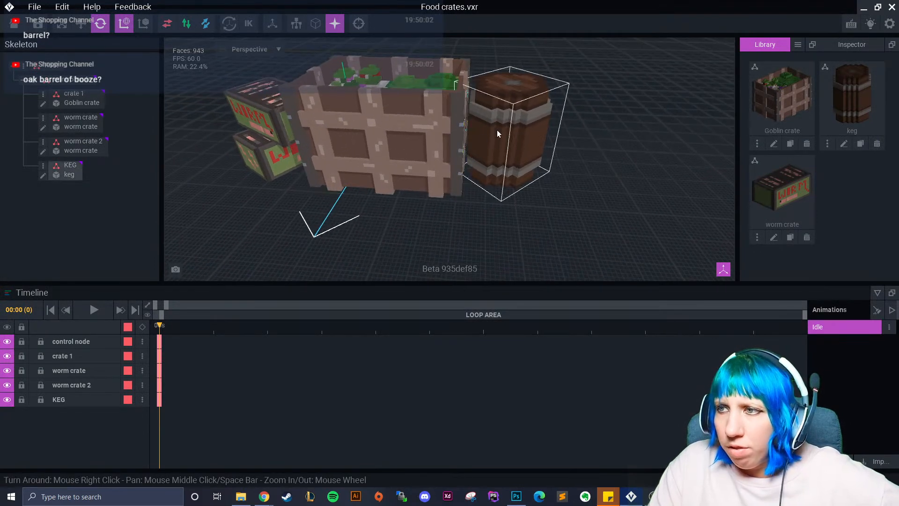
left_click(491, 130)
scroll(501, 141, "up", 3)
left_click_drag(495, 187, 431, 204)
- Shift the control node along the X axis to recentre the crates and keg on the scene origin
left_click(72, 80)
right_click_drag(390, 143, 388, 176)
key("w")
left_click_drag(387, 175, 342, 181)
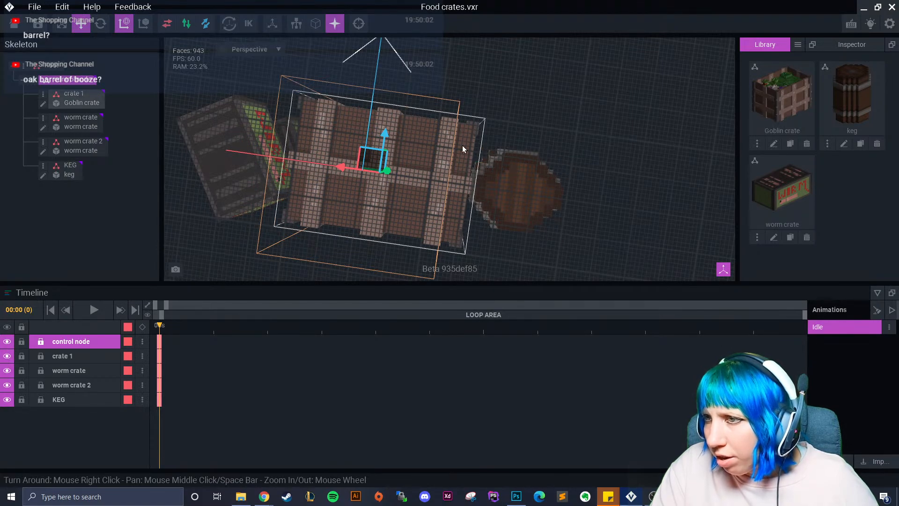
scroll(478, 205, "up", 2)
right_click_drag(478, 205, 583, 212)
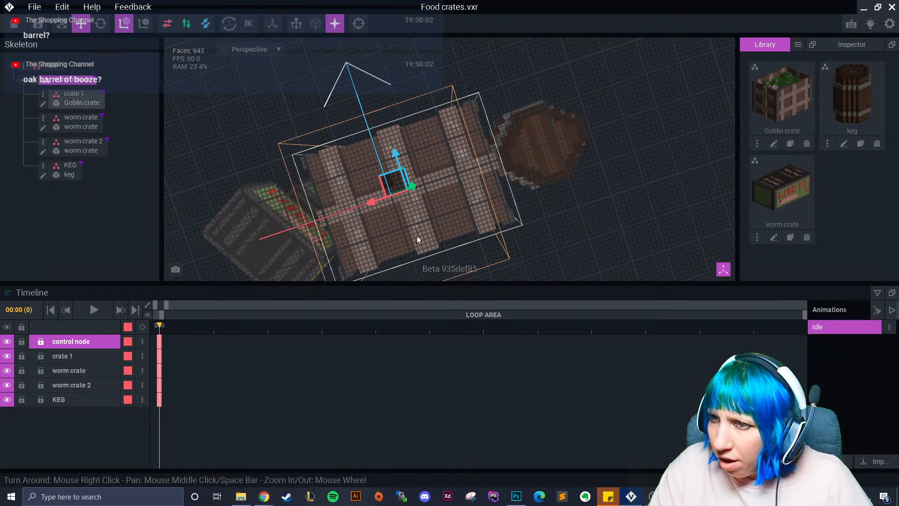
right_click_drag(398, 249, 403, 235)
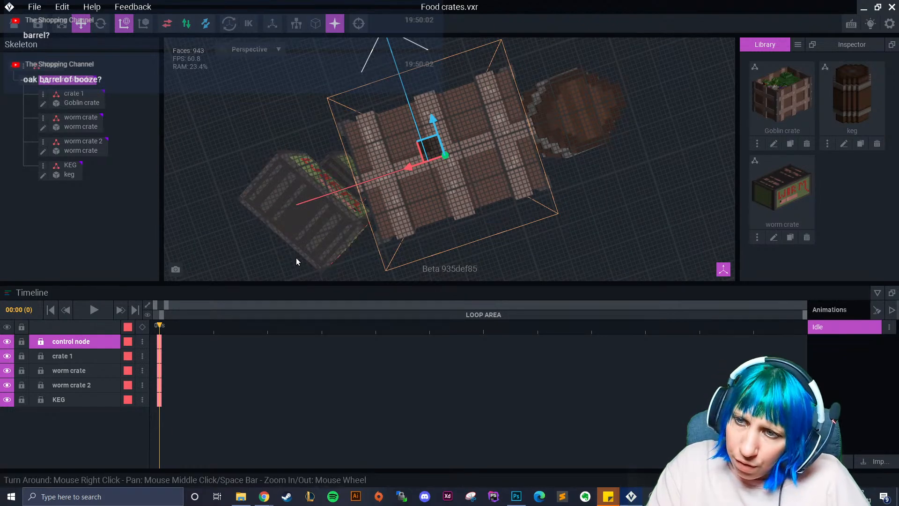
left_click_drag(411, 171, 401, 168)
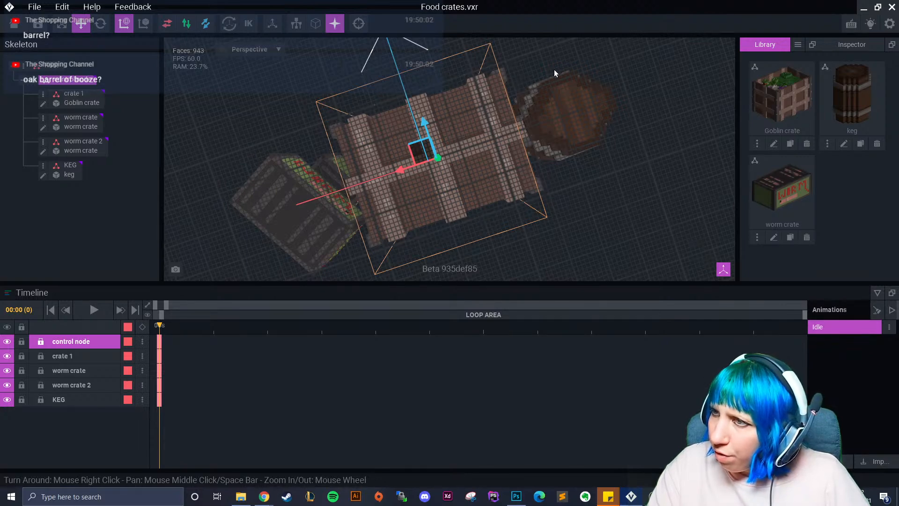
- Deselect the control node and examine the arrangement of crates and keg from several angles
right_click_drag(429, 61, 400, 112)
scroll(401, 113, "down", 5)
middle_click_drag(412, 139, 398, 213)
right_click_drag(416, 157, 437, 133)
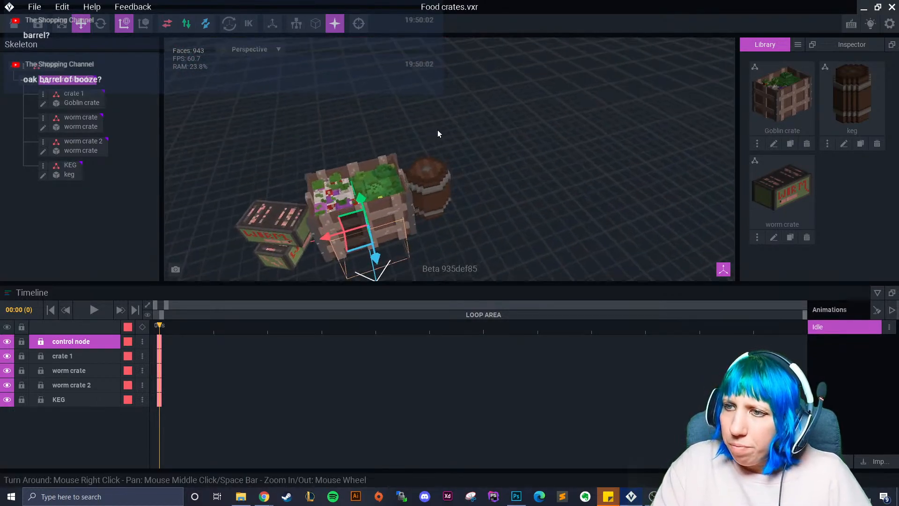
middle_click_drag(407, 173, 417, 105)
right_click_drag(417, 105, 449, 190)
scroll(453, 164, "up", 5)
left_click(561, 180)
right_click_drag(510, 165, 519, 157)
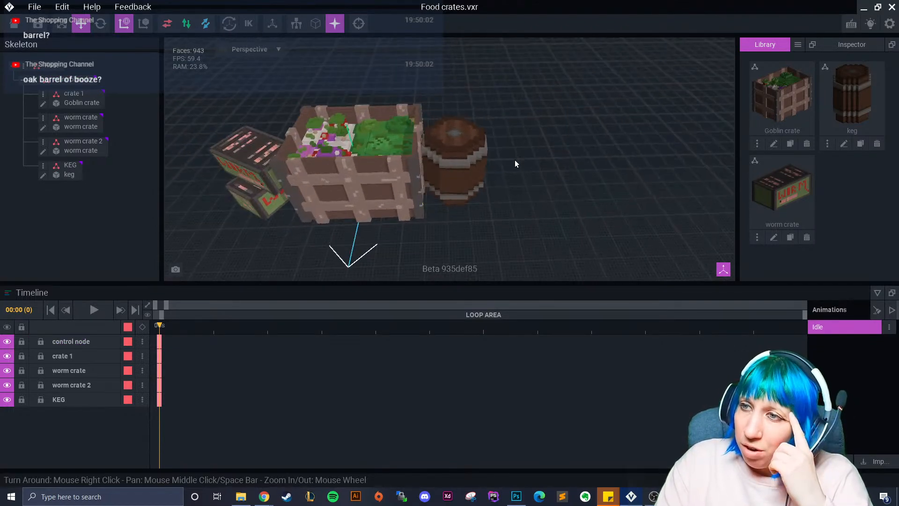
- Open the keg model for voxel editing and fill its main wooden areas with the lighter brown #724D3A
left_click(468, 183)
left_click(43, 176)
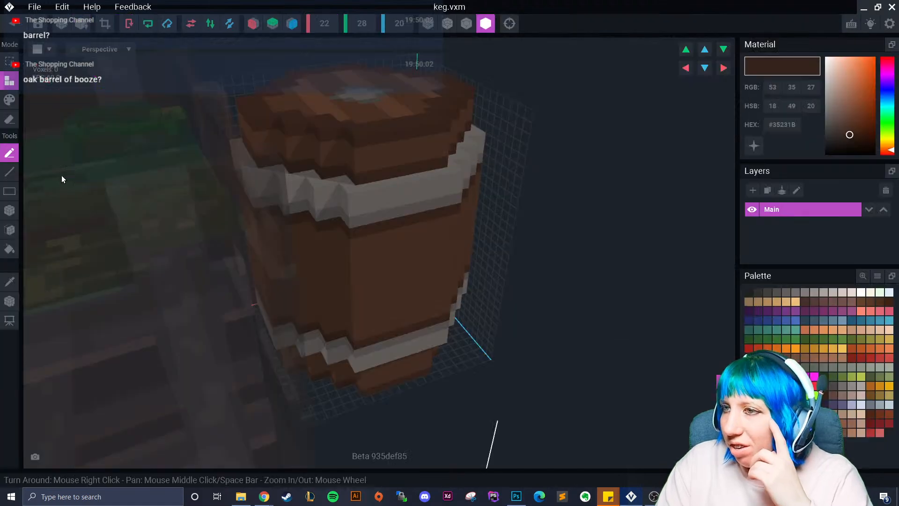
right_click_drag(407, 205, 543, 235)
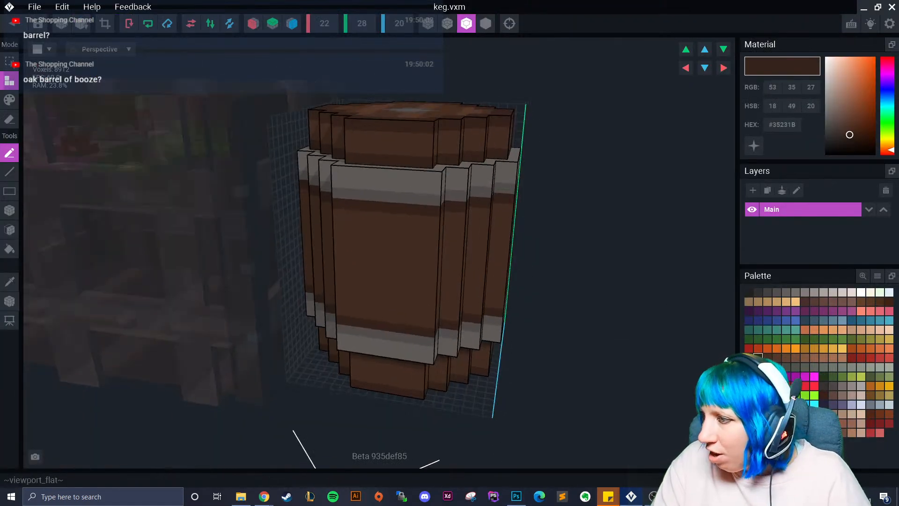
left_click(795, 359)
left_click(10, 230)
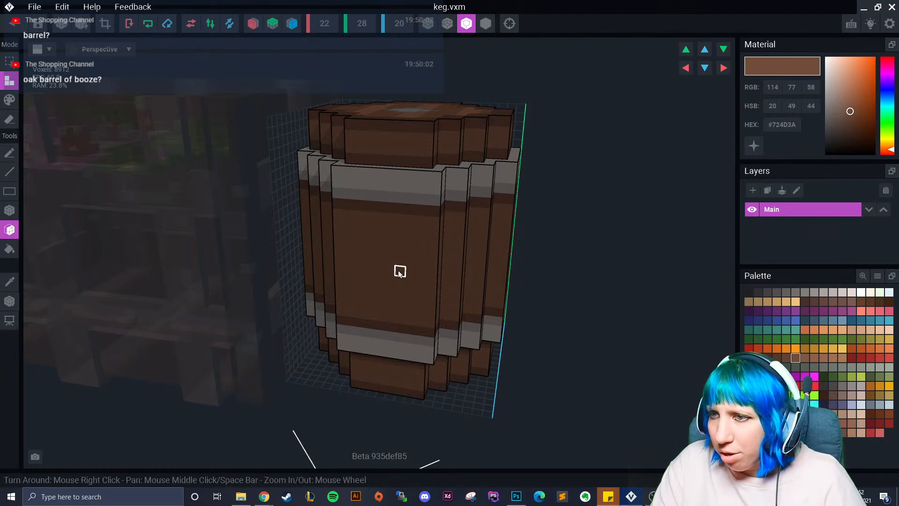
left_click(10, 101)
left_click(10, 249)
left_click(396, 278)
key("ctrl+z")
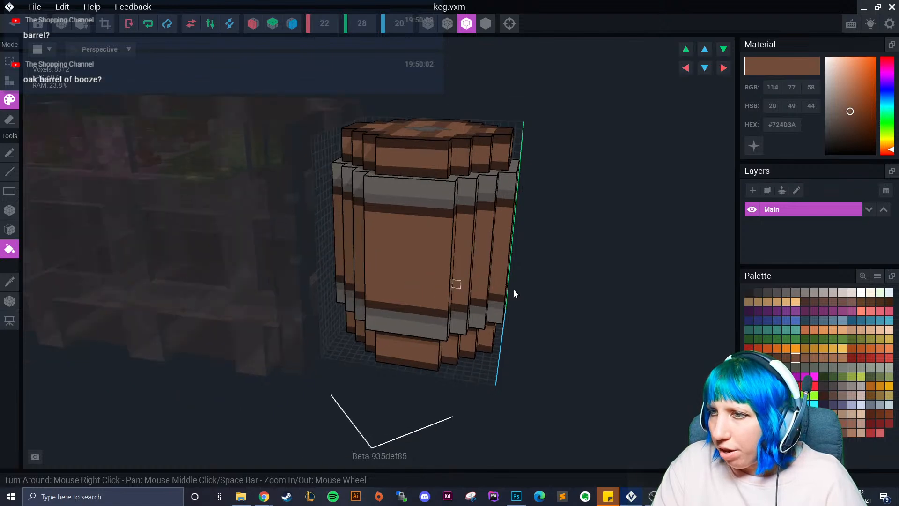
- Fill the dark bands just below the keg's upper hoop and above its lower hoop with brown #634332
left_click(786, 358)
right_click_drag(536, 349, 431, 327)
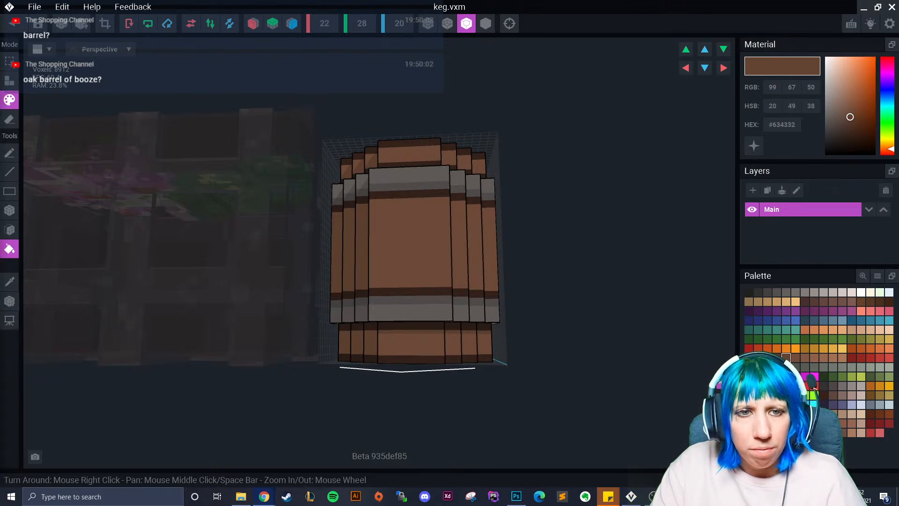
right_click_drag(439, 241, 415, 195)
left_click(415, 192)
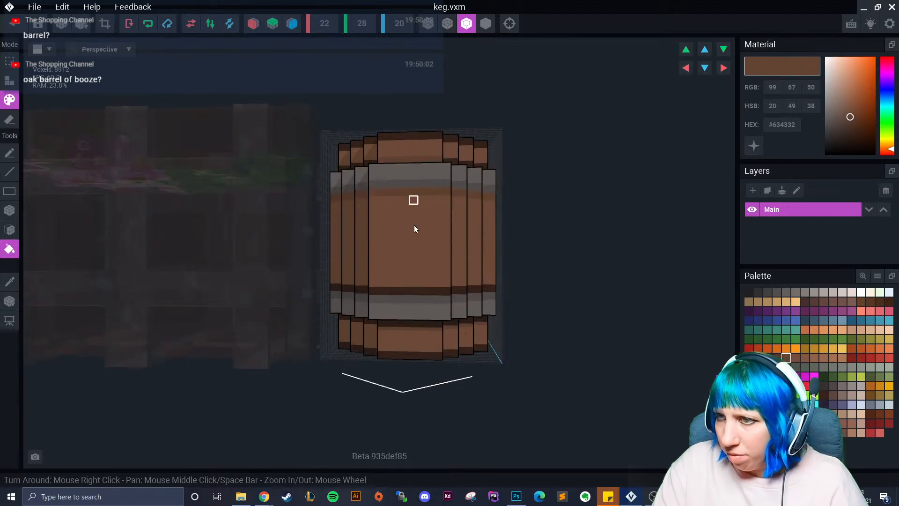
right_click_drag(415, 287, 416, 282)
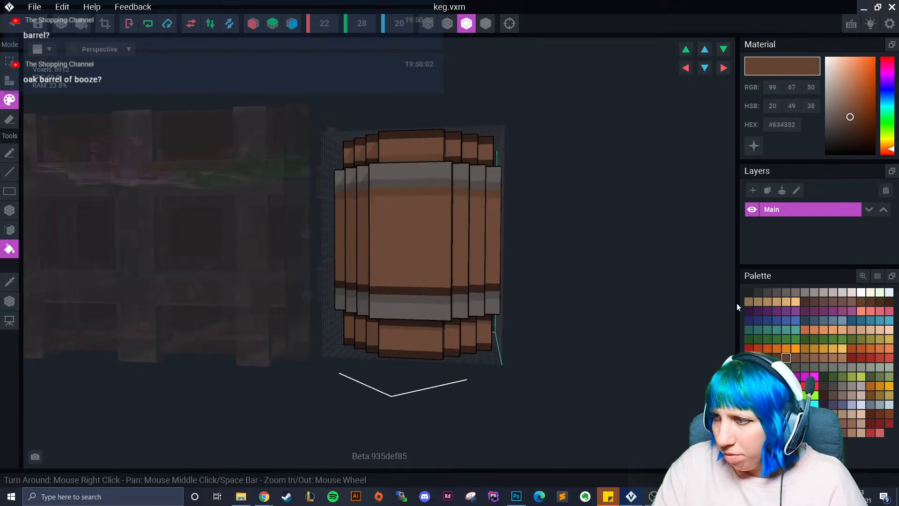
left_click(400, 289)
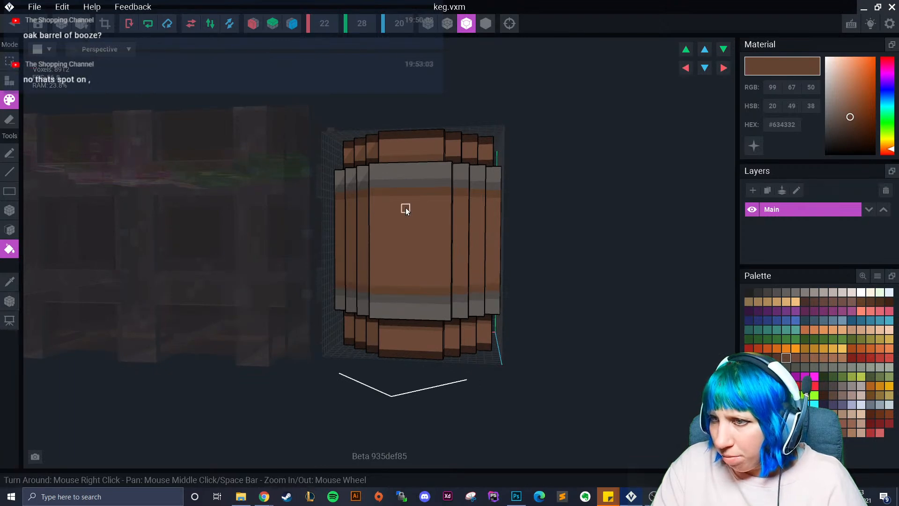
- Refill the bands just below the keg's upper hoop and above its lower hoop with darker brown #54382A
left_click(777, 358)
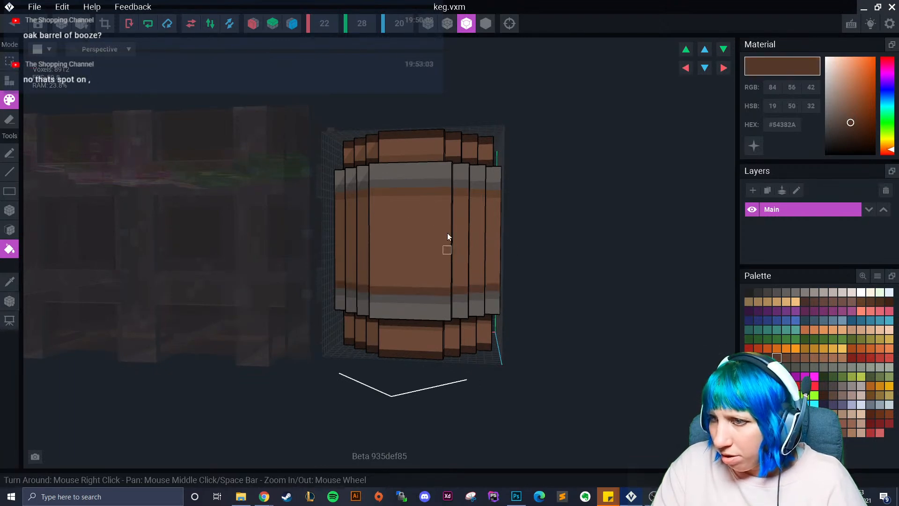
right_click_drag(420, 193, 465, 158)
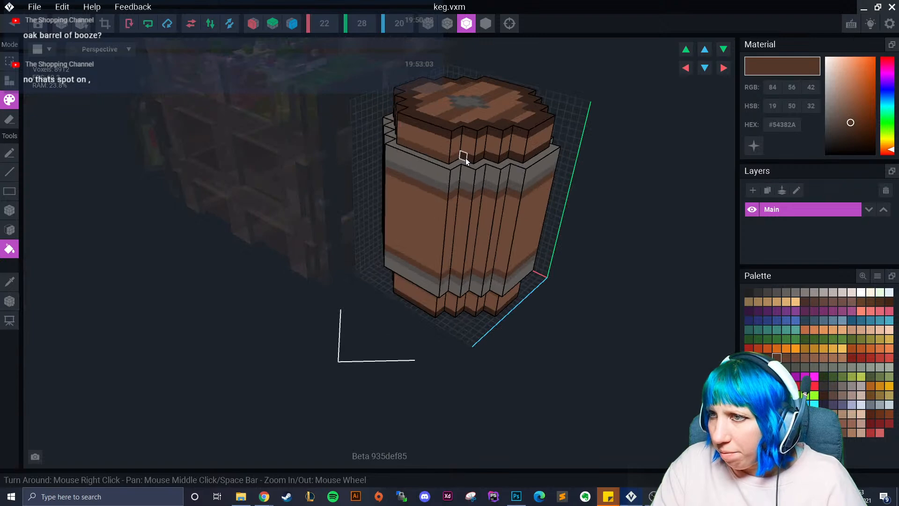
right_click_drag(440, 130, 442, 128)
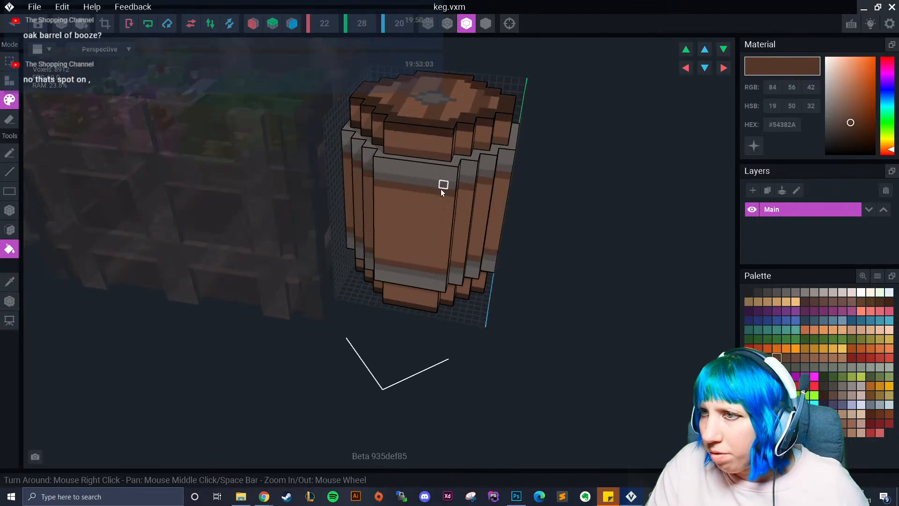
right_click_drag(405, 184, 393, 164)
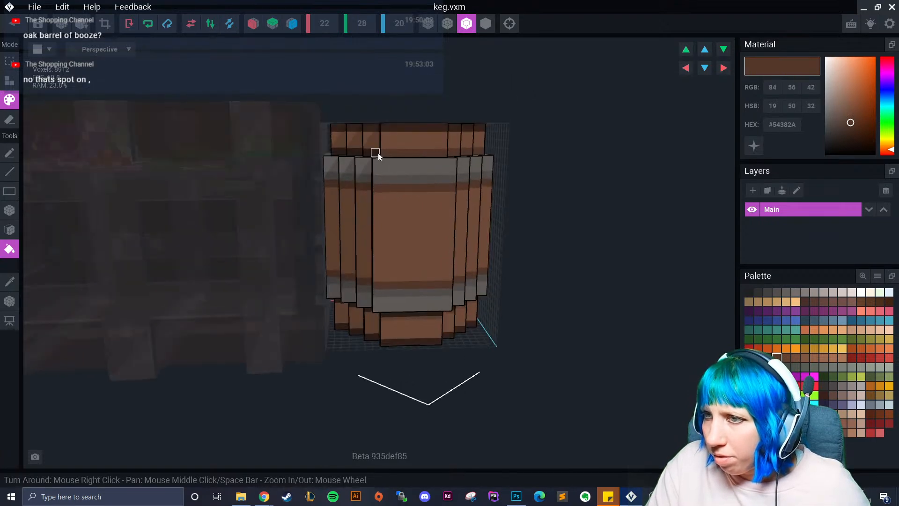
right_click_drag(371, 243, 404, 313)
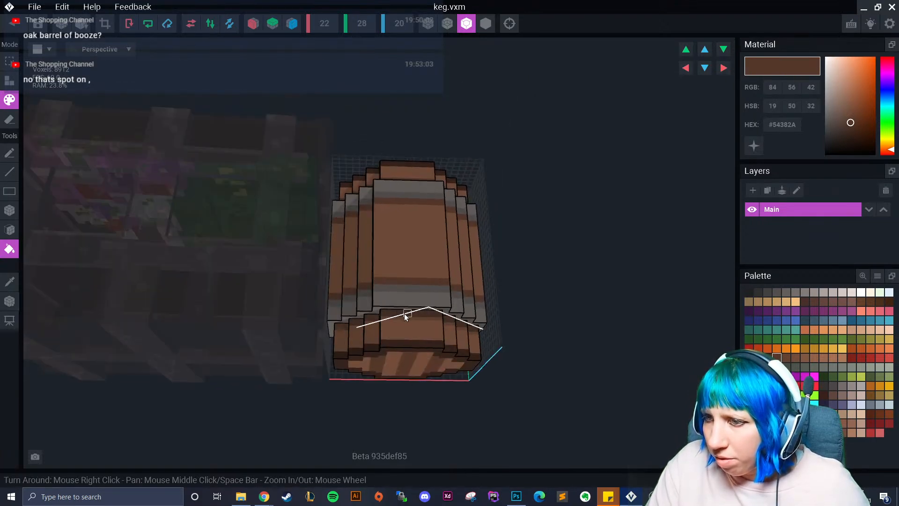
right_click_drag(516, 368, 445, 320)
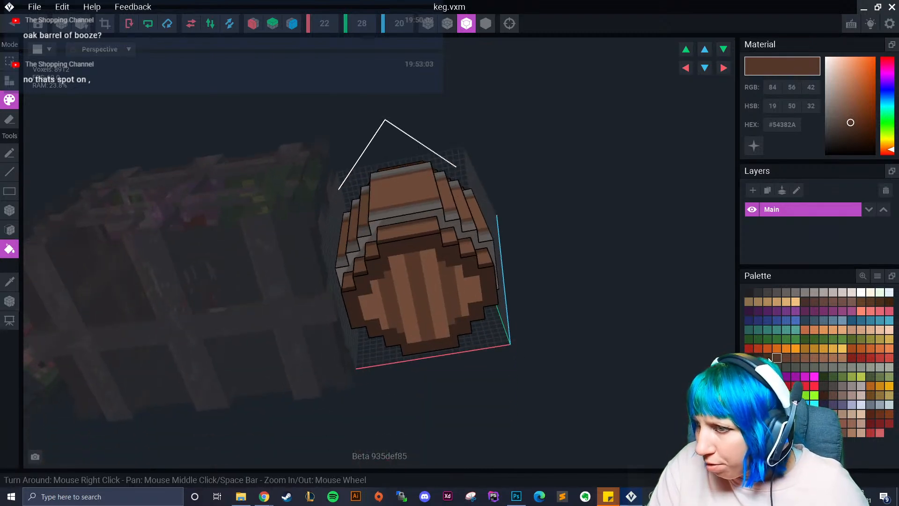
- Fill the dark planks and rim on the keg's underside with #634332, and make #452E22 the active colour
left_click(786, 358)
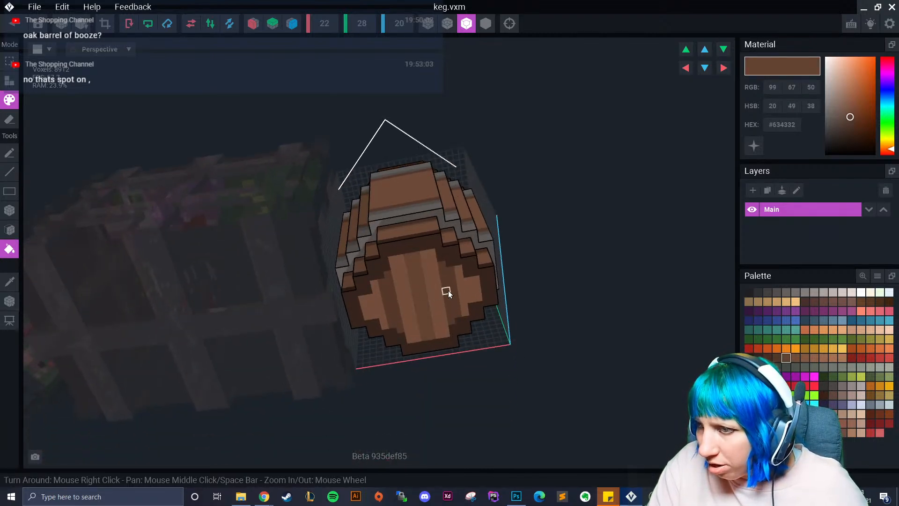
left_click(777, 358)
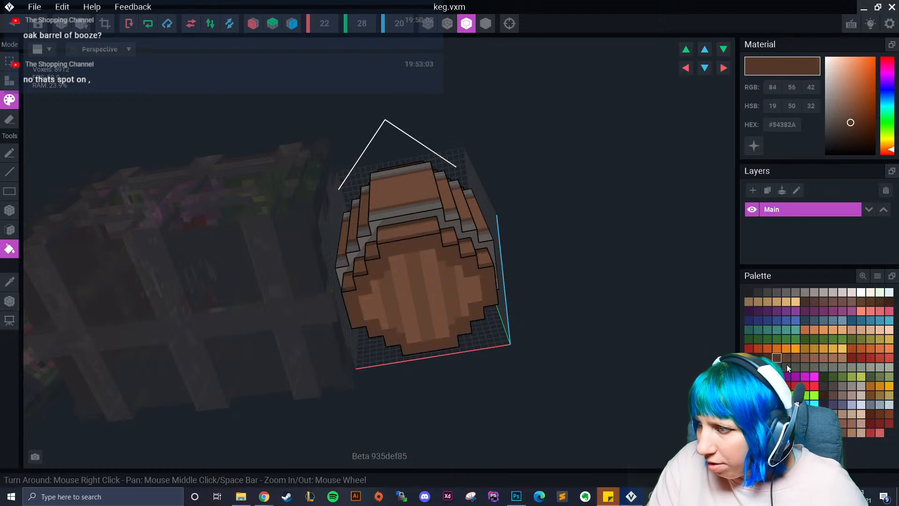
left_click(768, 358)
right_click_drag(517, 291, 472, 277)
scroll(442, 266, "up", 4)
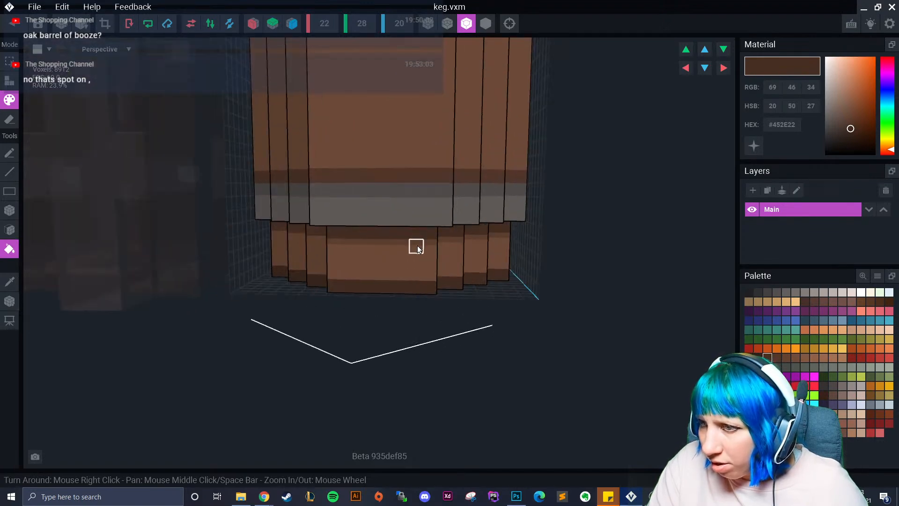
right_click_drag(398, 206, 376, 232)
scroll(437, 386, "down", 2)
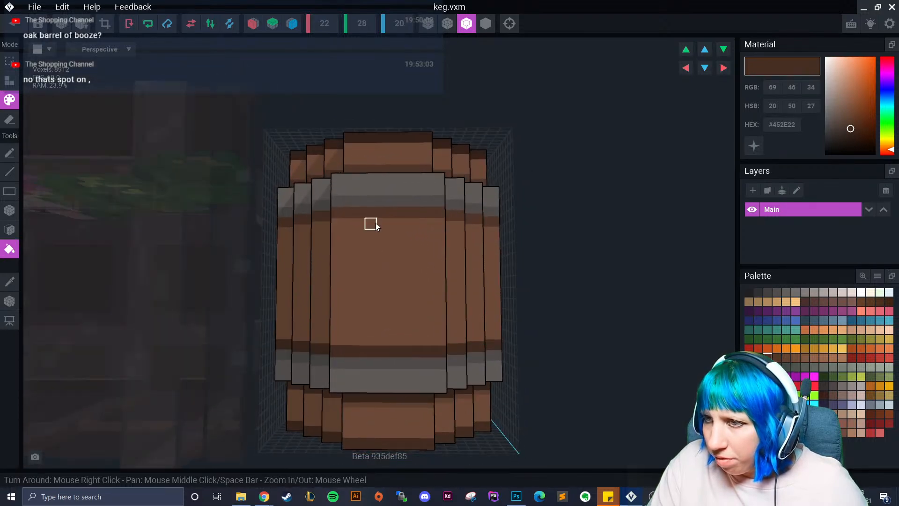
- Fill the dark planks and rim on the keg's top face with brown #634332
right_click_drag(415, 279, 435, 220)
left_click(777, 357)
left_click(786, 358)
left_click(462, 131)
left_click(398, 92)
left_click(340, 120)
left_click(776, 358)
right_click_drag(425, 236, 398, 256)
left_click(402, 246, "alt")
left_click(401, 206)
- Pencil short vertical wood-grain marks in brown #634332 around the keg's main body and end sections
left_click(15, 284)
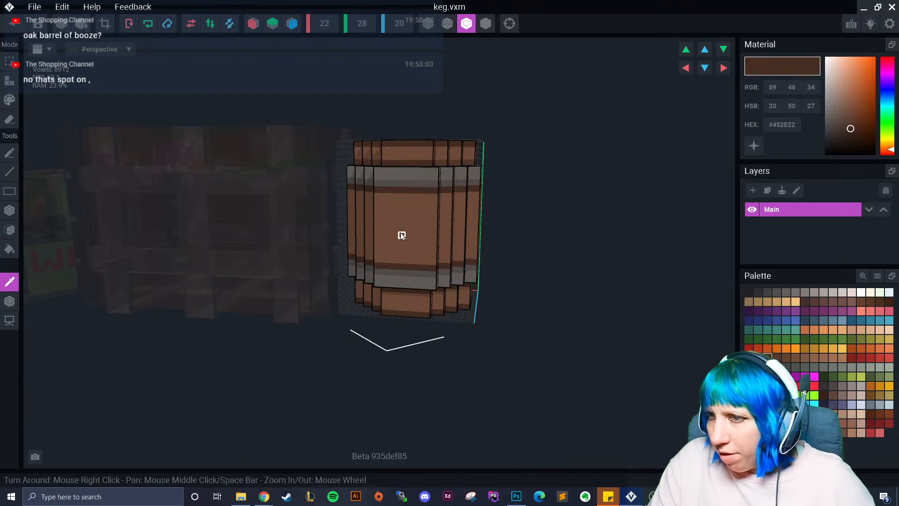
left_click(400, 233)
left_click(786, 357)
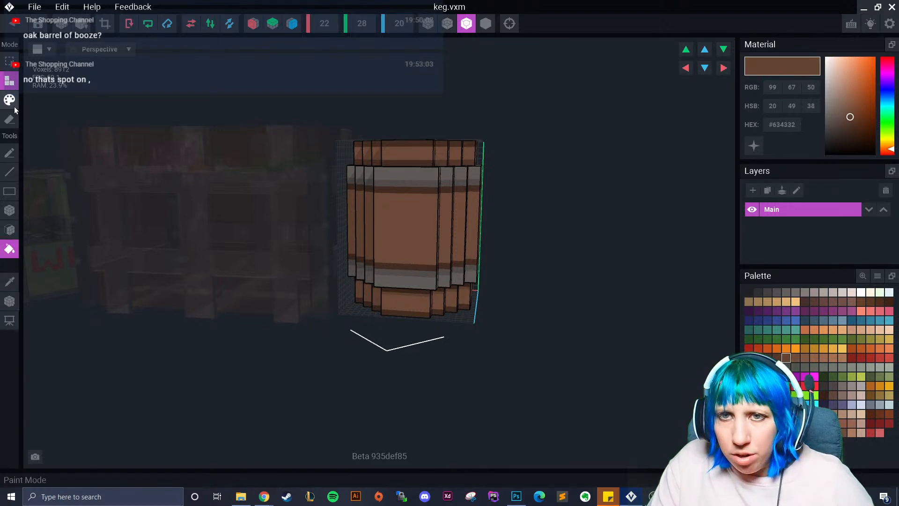
left_click(9, 150)
right_click_drag(401, 235, 476, 239)
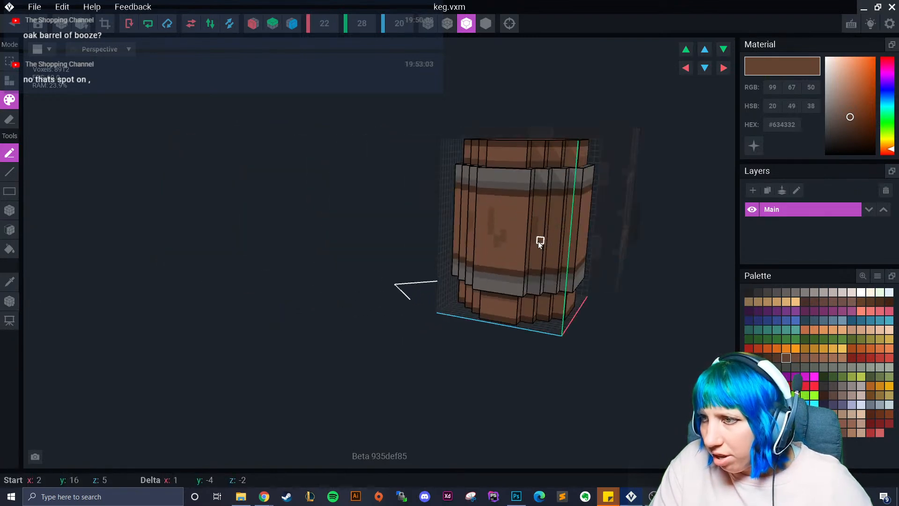
right_click_drag(542, 253, 606, 236)
mouse_move(606, 238)
left_mouse_down()
mouse_move(568, 210)
mouse_move(589, 221)
left_mouse_up()
left_click_drag(548, 244, 547, 263)
left_click_drag(532, 299, 527, 304)
mouse_move(528, 304)
right_mouse_down()
mouse_move(492, 301)
mouse_move(504, 242)
right_mouse_up()
right_click_drag(517, 311, 544, 231)
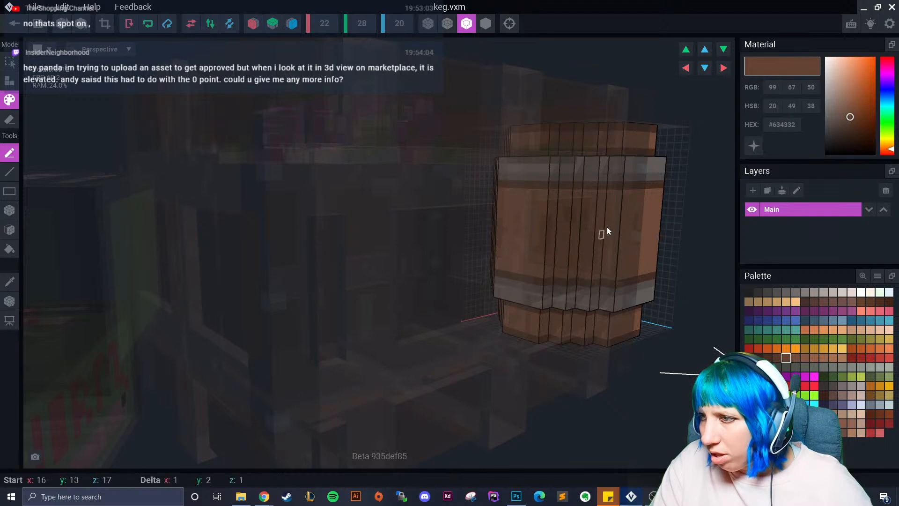
right_click_drag(588, 323, 626, 334)
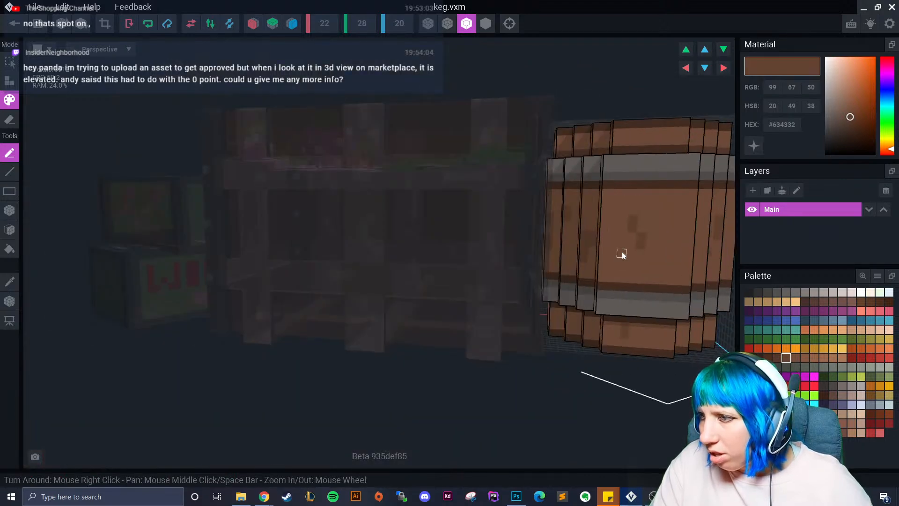
right_click_drag(679, 255, 579, 247)
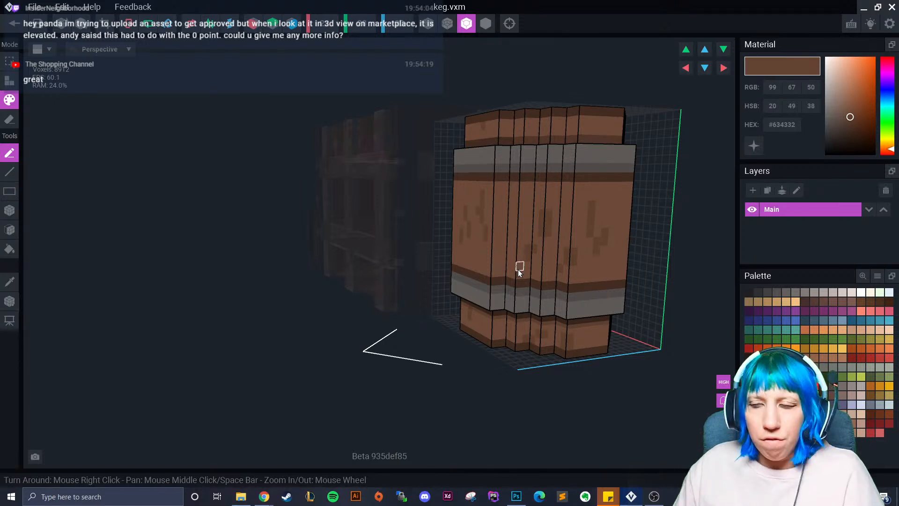
- Set the keg's pivot point to the floor and check its placement from below
left_click(9, 302)
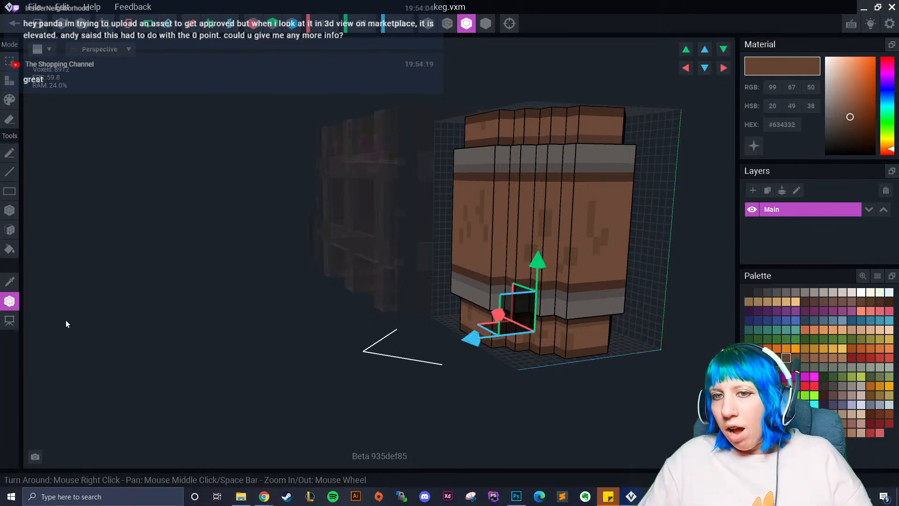
left_click(9, 307)
left_click(10, 305)
right_click(10, 303)
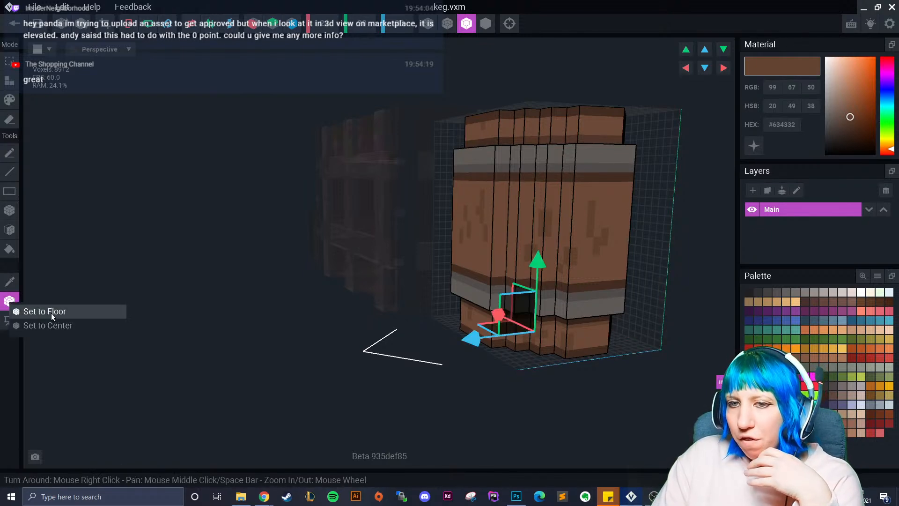
left_click(73, 313)
right_click_drag(505, 261, 507, 261)
scroll(497, 379, "up", 3)
right_click_drag(497, 379, 501, 377)
- Save the changes to keg.vxm, return to the Food crates scene and select the control node
left_click(14, 24)
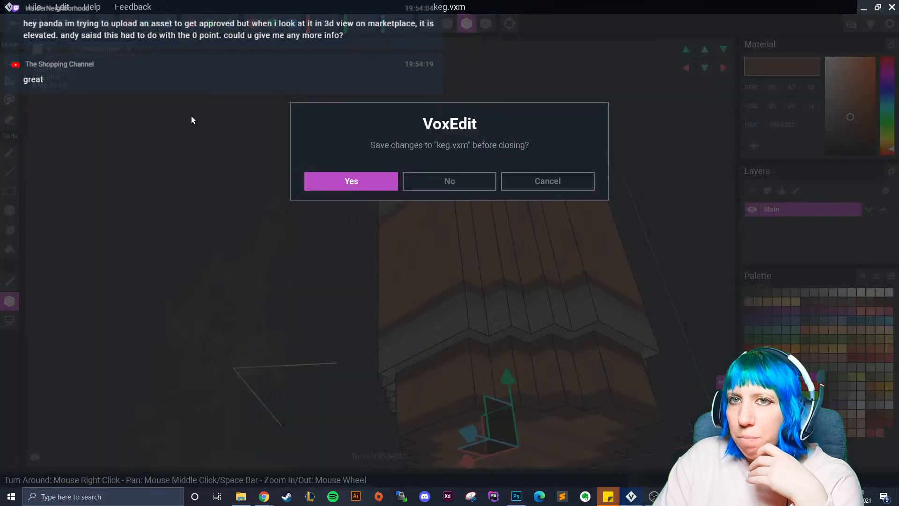
left_click(380, 185)
left_click(96, 79)
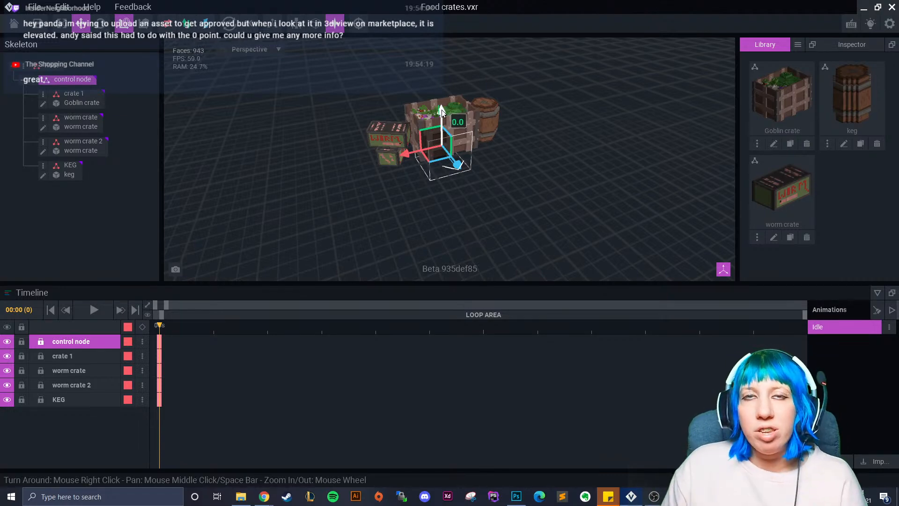
- Examine from below how the goblin crate's underside sits against the ground grid around the scene origin
right_click_drag(434, 95, 450, 159)
scroll(475, 133, "up", 5)
right_click_drag(511, 135, 505, 171)
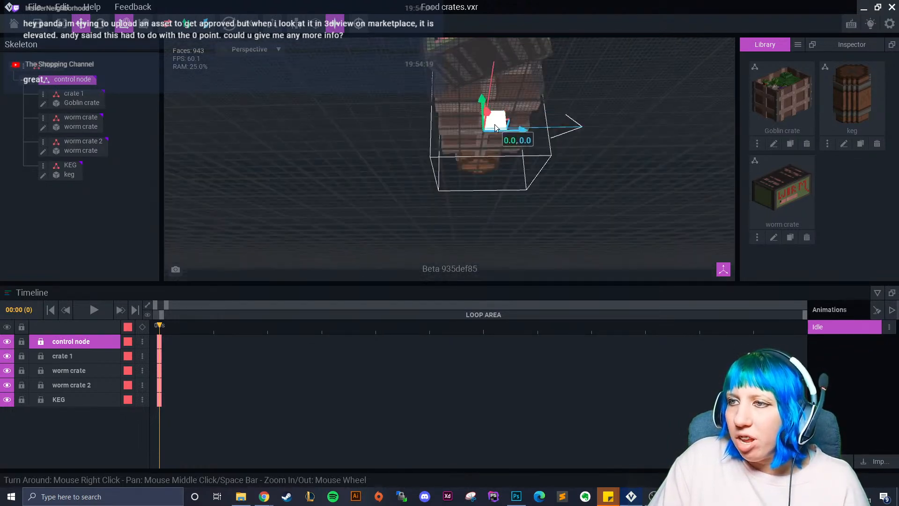
scroll(505, 173, "up", 5)
left_click(222, 167)
scroll(437, 150, "up", 5)
right_click_drag(437, 149, 471, 103)
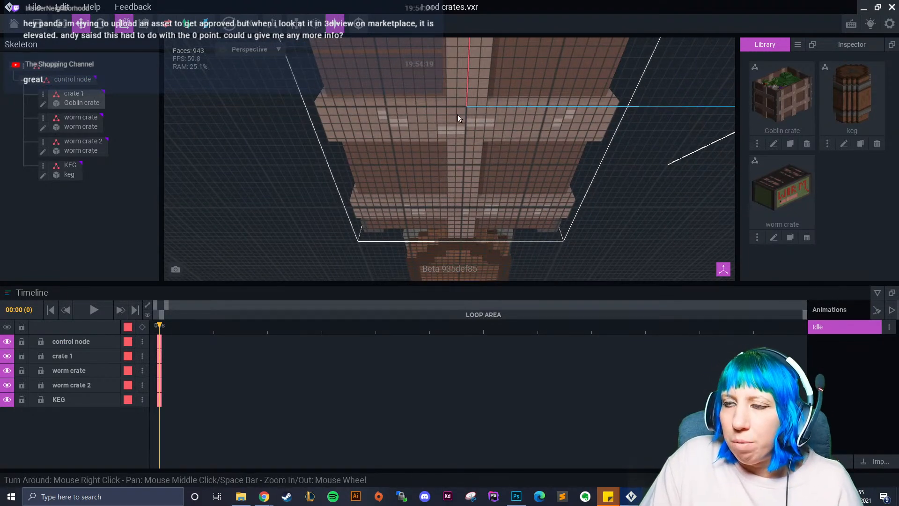
right_click_drag(435, 153, 467, 115)
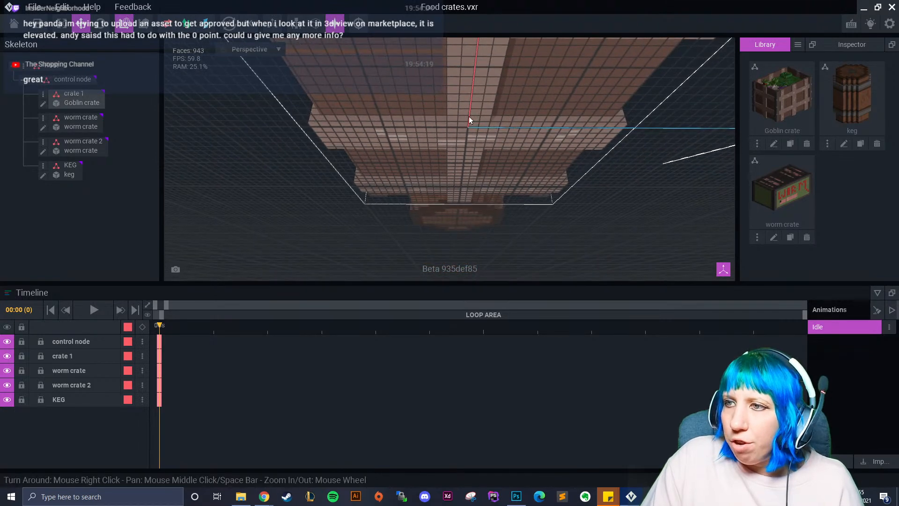
- Raise the control node to a height of 9.0 so the crates and keg float above the grid
left_click(72, 80)
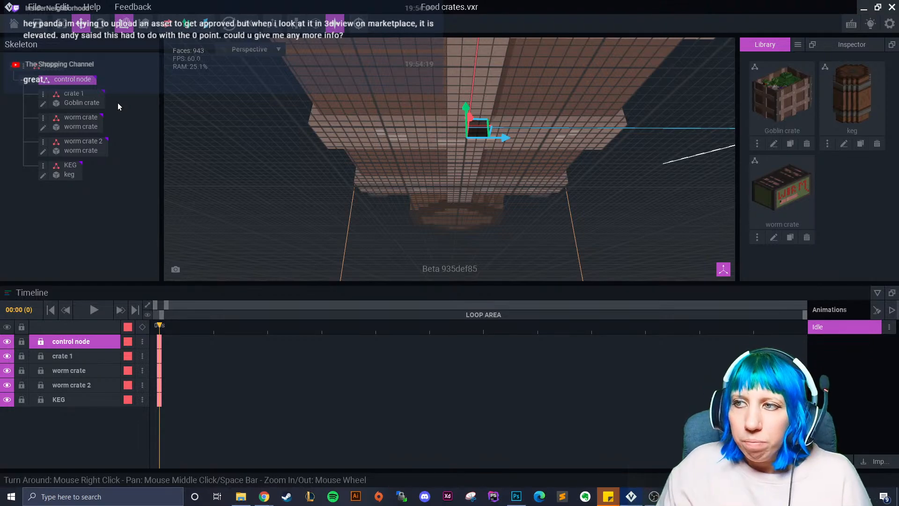
left_click_drag(470, 110, 463, 42)
mouse_move(494, 94)
right_mouse_down()
mouse_move(475, 104)
mouse_move(483, 89)
right_mouse_up()
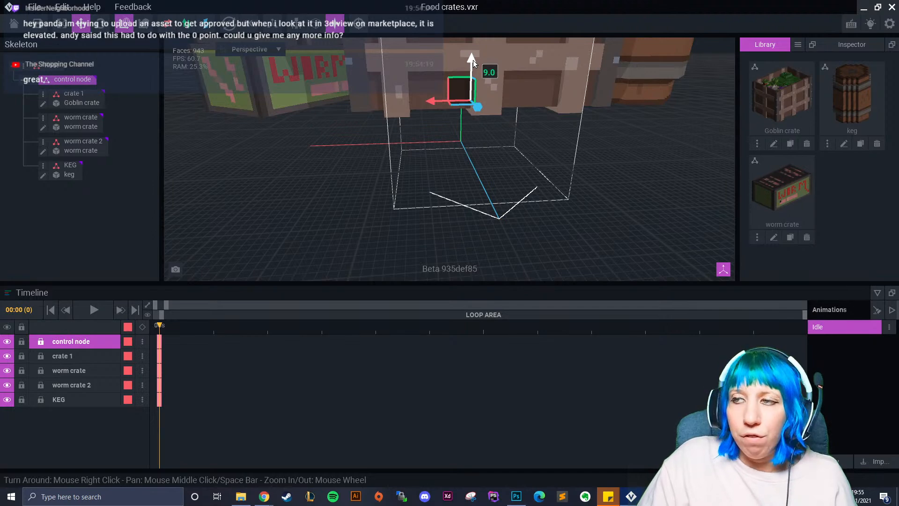
- Lower the control node again and fine-tune its height so the crates rest on the ground grid
left_click_drag(472, 60, 469, 105)
right_click_drag(431, 193, 379, 197)
left_click_drag(616, 120, 617, 127)
right_click_drag(409, 187, 371, 197)
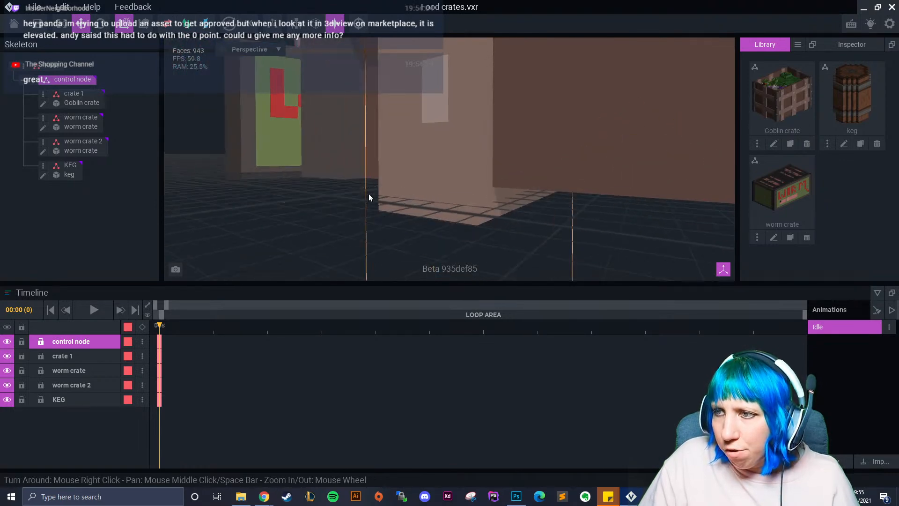
right_click_drag(436, 201, 458, 204)
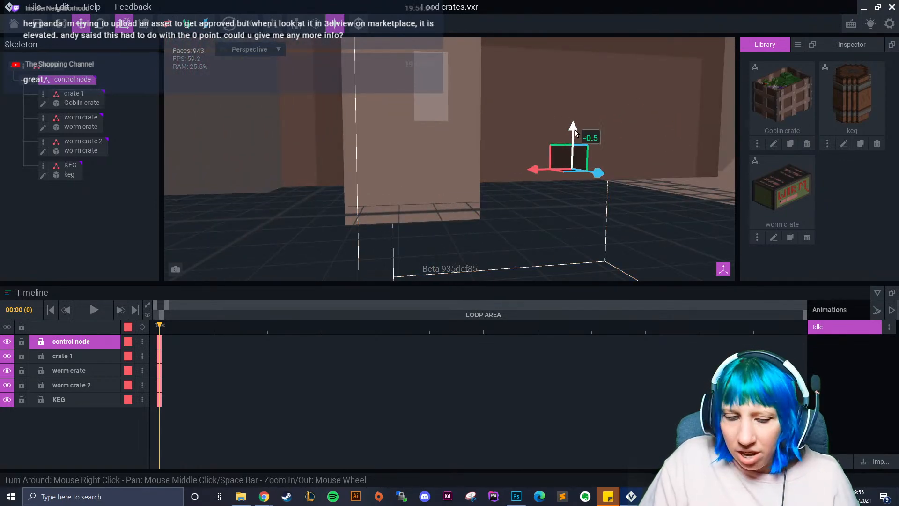
right_click_drag(572, 134, 484, 161)
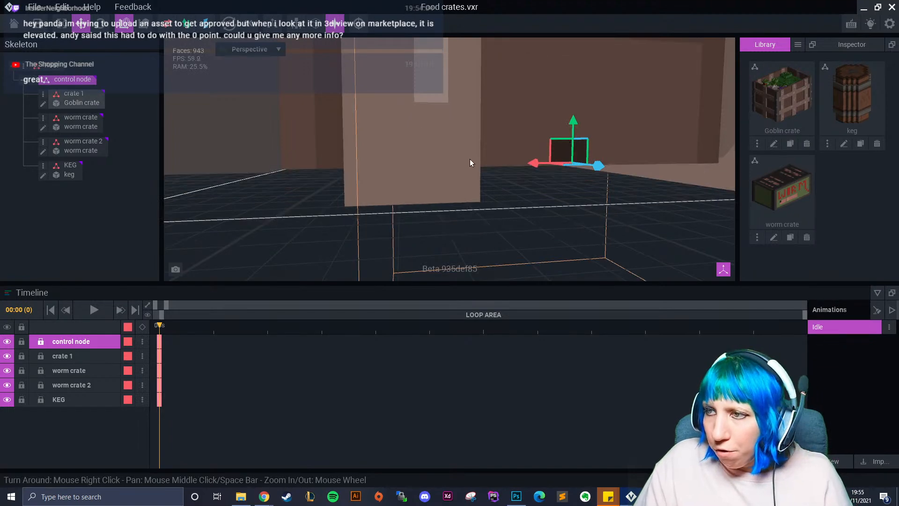
- Deselect the control node, save the Food crates scene and close it to the start screen
scroll(359, 184, "down", 4)
right_click_drag(408, 156, 340, 212)
left_click(321, 228)
scroll(392, 199, "down", 8)
right_click_drag(423, 198, 383, 166)
scroll(383, 183, "down", 3)
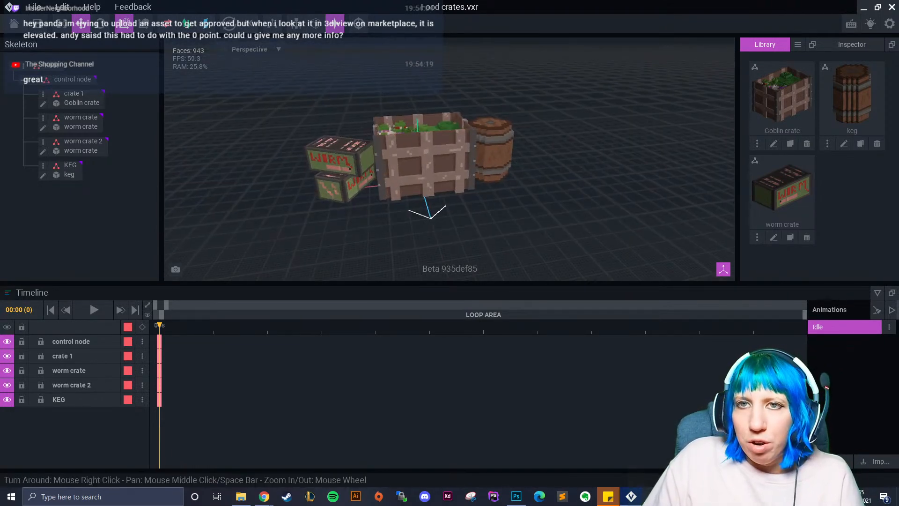
left_click(14, 23)
left_click(373, 181)
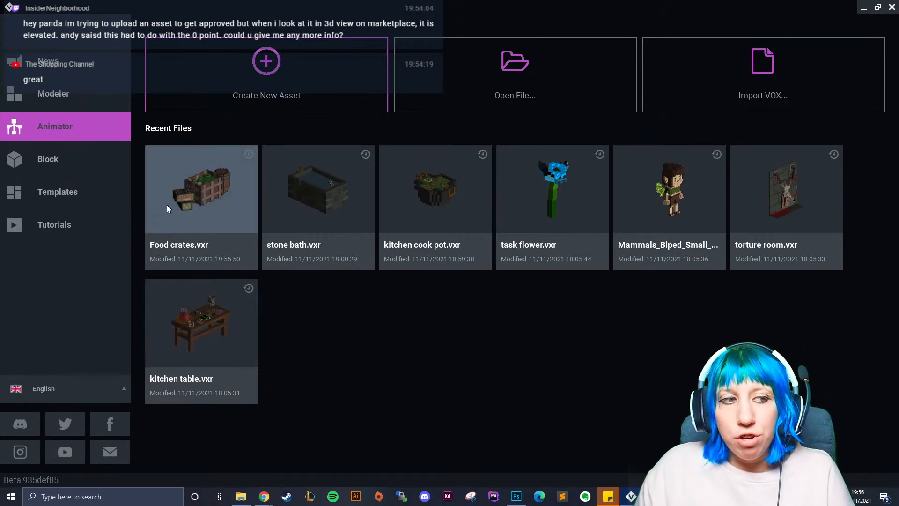
- Reopen Food crates.vxr and check the positions of the control node, the goblin crate and the upper worm crate
left_click(203, 181)
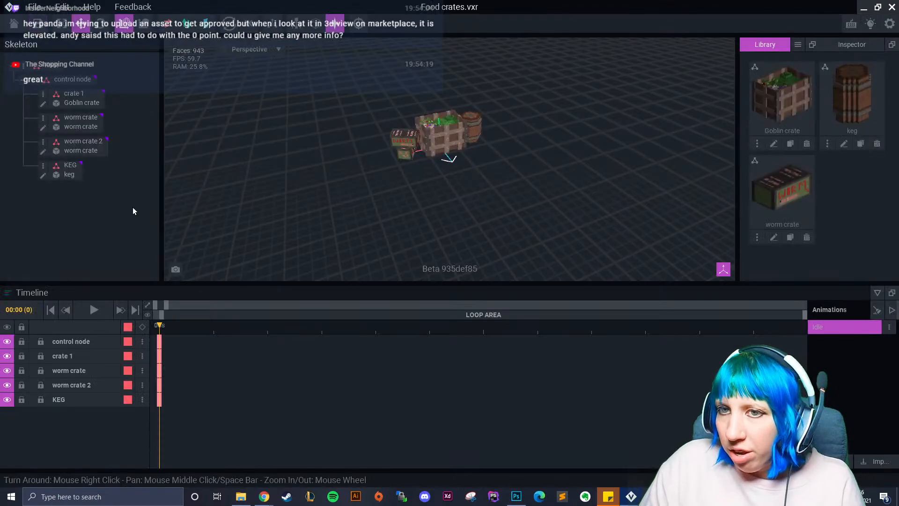
left_click(73, 79)
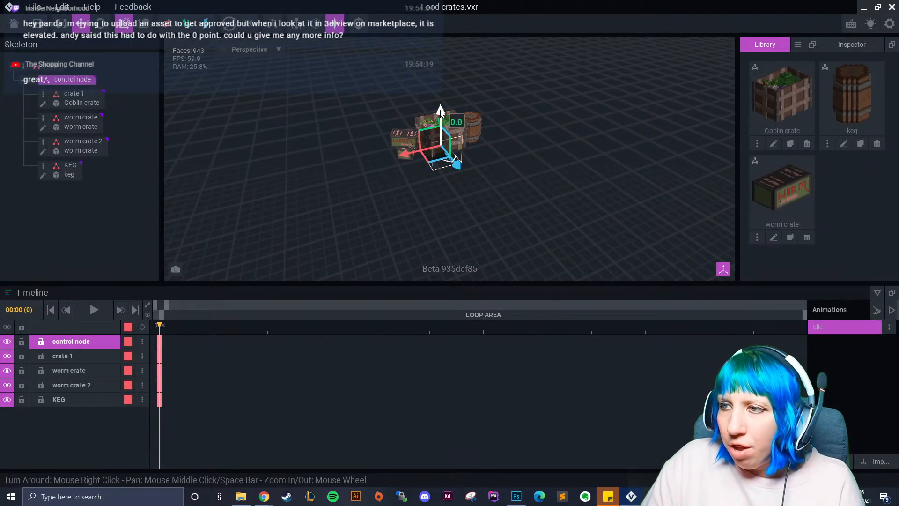
scroll(436, 124, "up", 5)
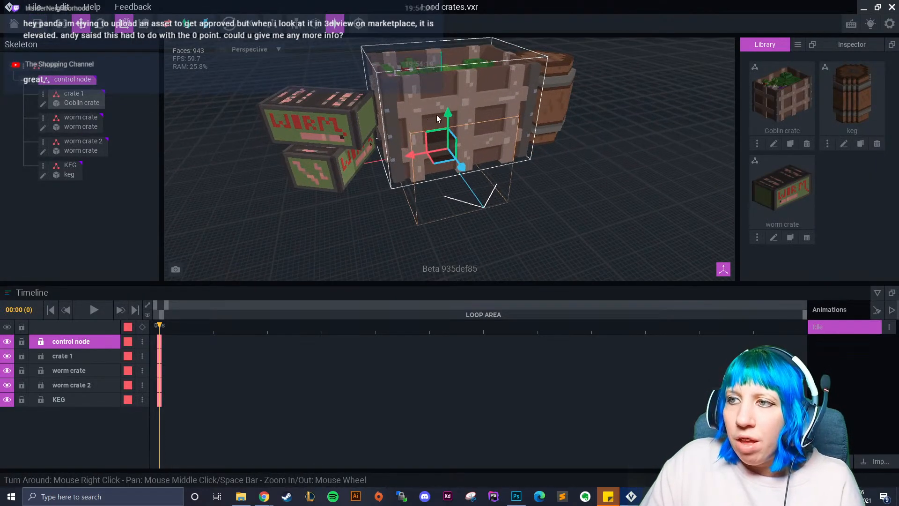
left_click(70, 94)
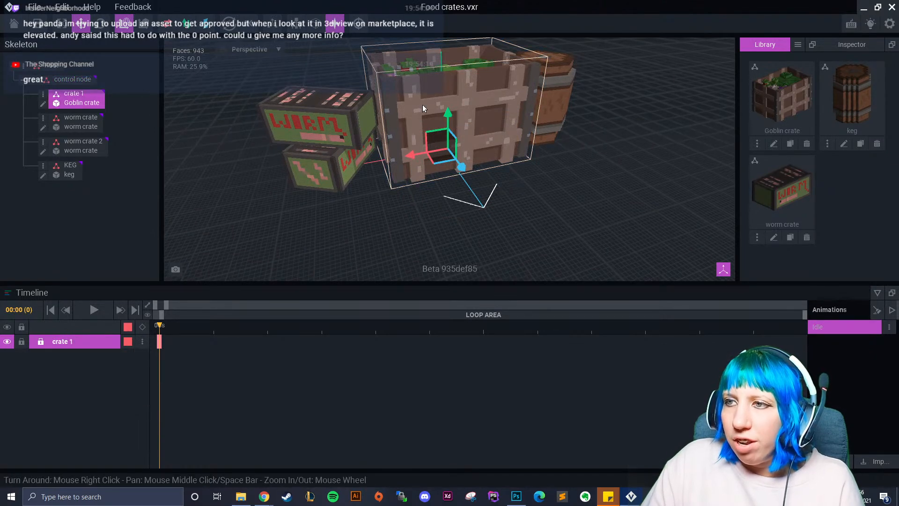
left_click(317, 97)
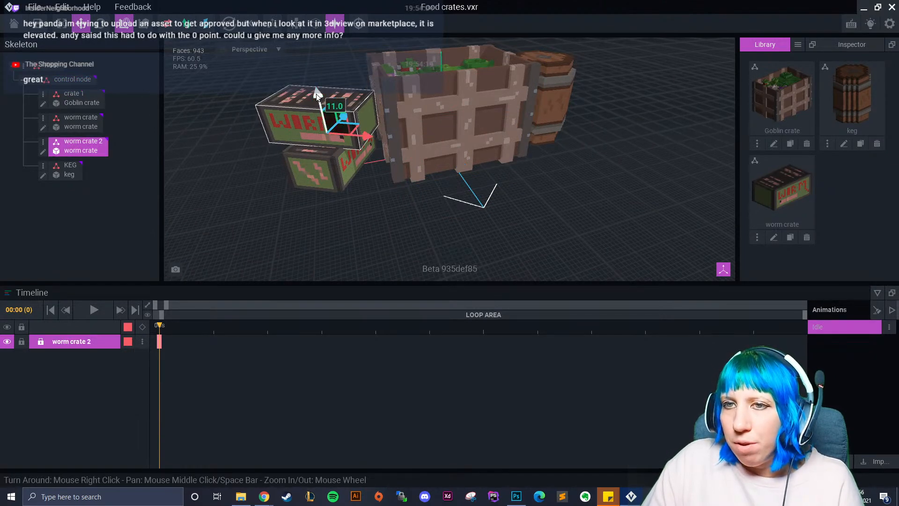
- Examine the worm crates and goblin crate from low angles to see how they sit on the ground grid
scroll(316, 96, "up", 3)
right_click_drag(307, 108, 331, 147)
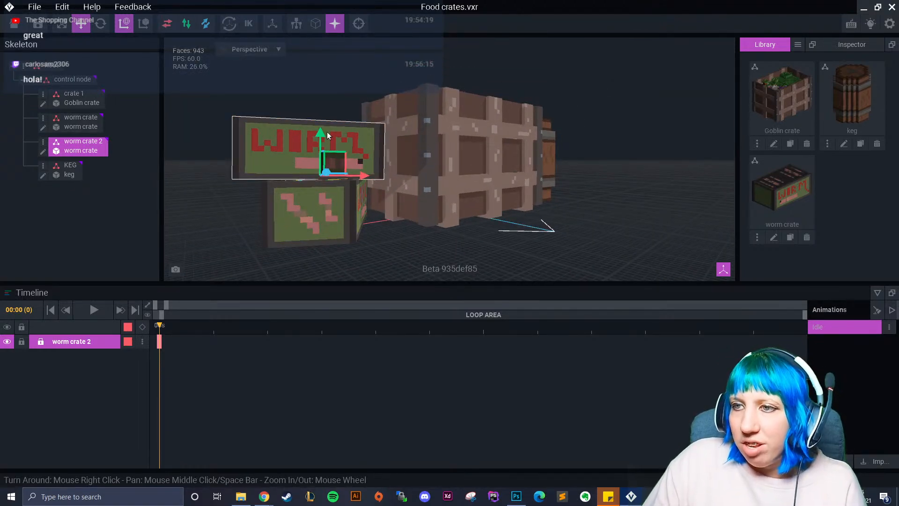
right_click_drag(260, 173, 349, 161)
right_click_drag(327, 134, 385, 191)
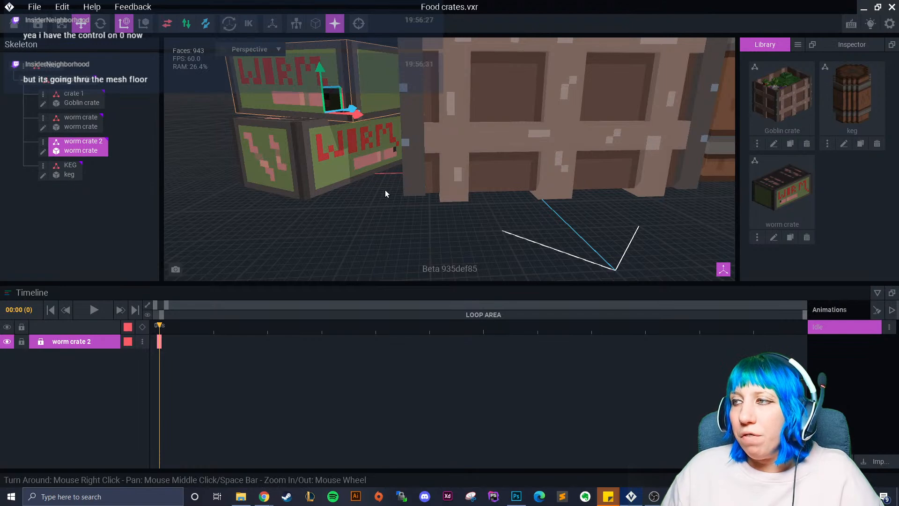
- Open the goblin crate model to check where its pivot point sits, saving it on return to the Food crates scene
left_click(772, 145)
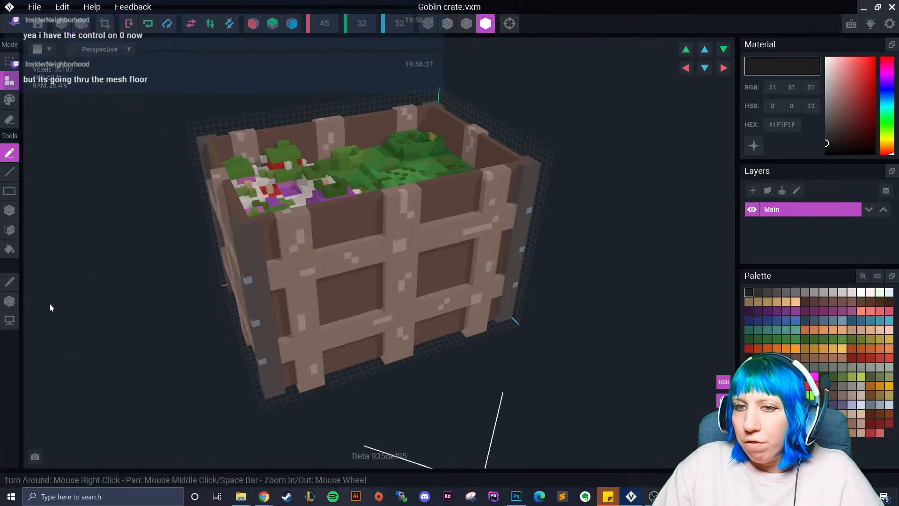
left_click(13, 305)
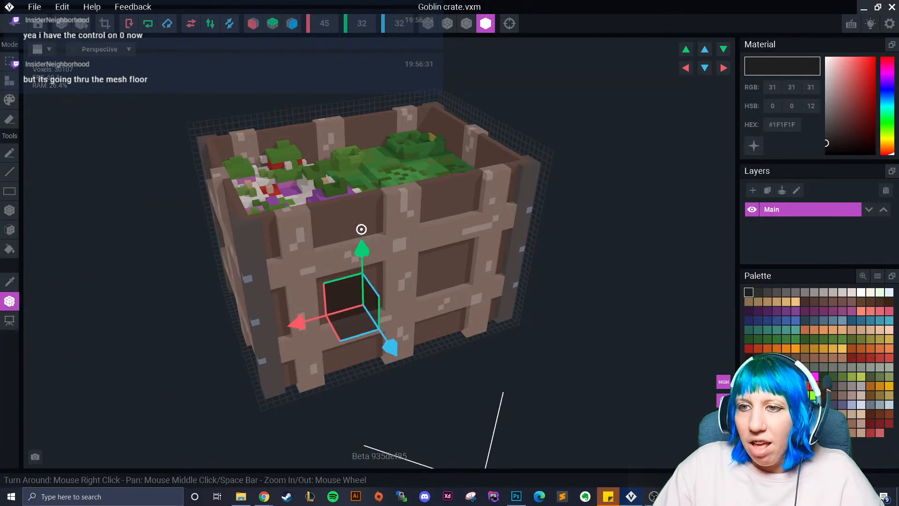
right_click_drag(361, 249, 351, 204)
left_click_drag(360, 262, 361, 252)
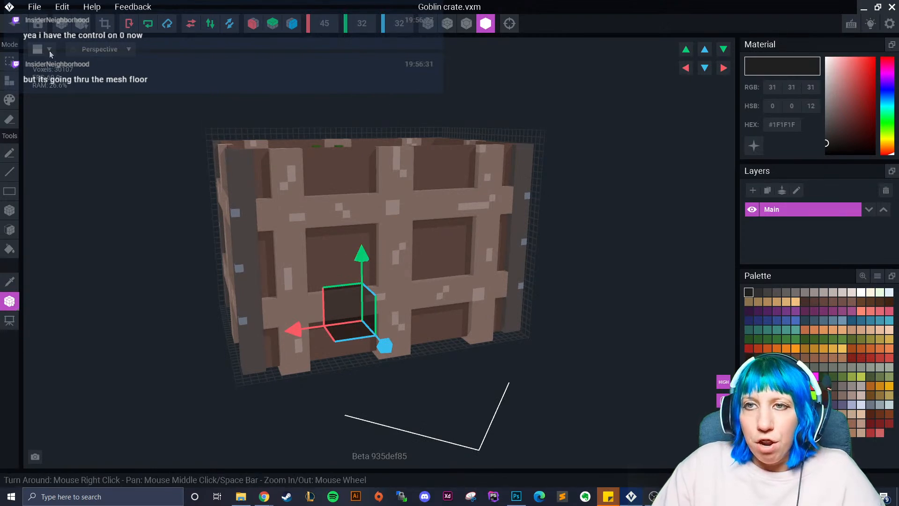
left_click(14, 24)
left_click(372, 187)
scroll(412, 158, "up", 5)
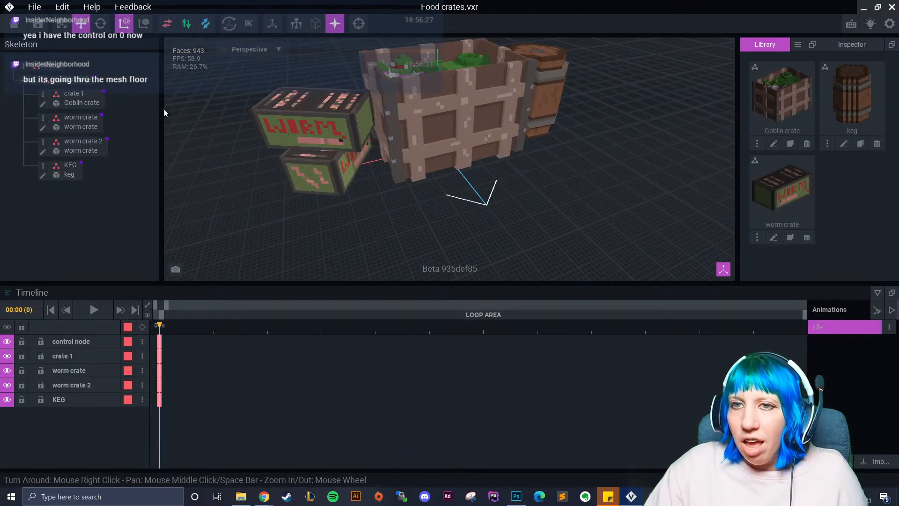
- Lower the control node to a height of -2.0 so the crates sink into the grid, and return it to 0.0
left_click(82, 81)
scroll(414, 167, "up", 3)
mouse_move(443, 114)
scroll(442, 123, "up", 5)
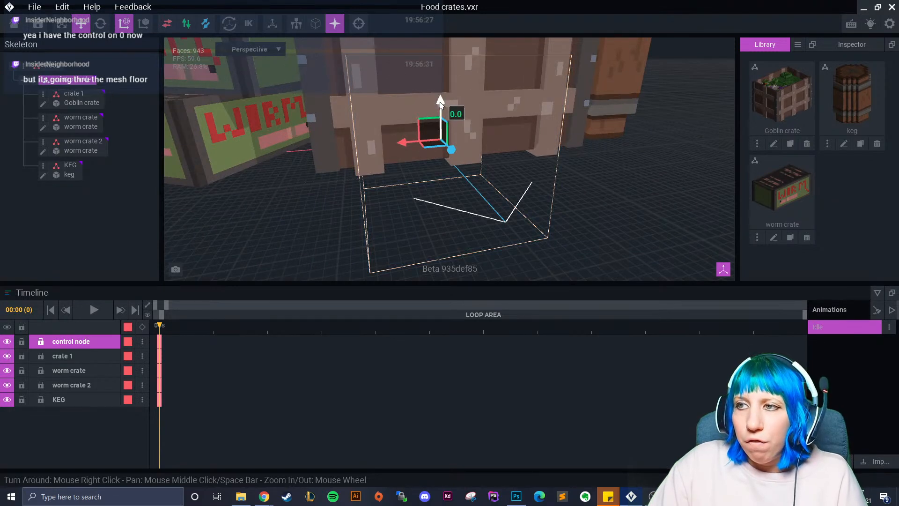
scroll(446, 183, "up", 5)
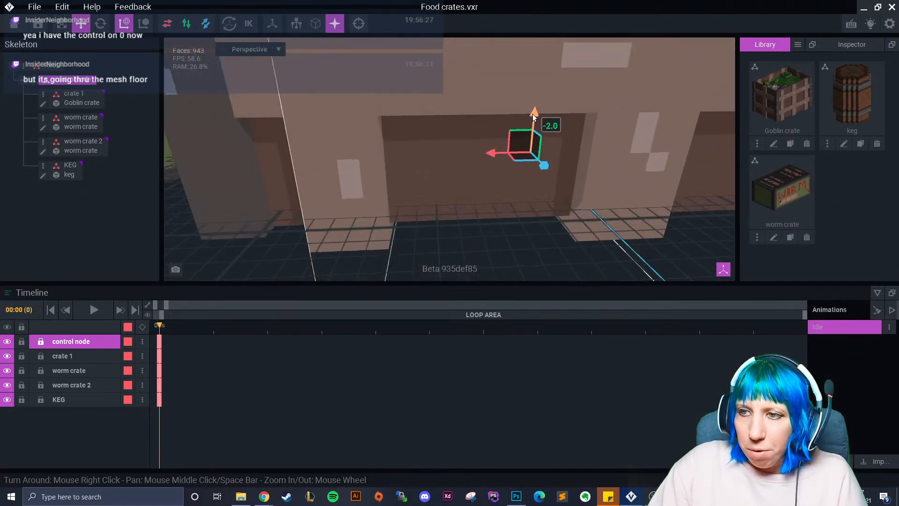
right_click_drag(398, 216, 401, 201)
mouse_move(517, 110)
left_click_drag(516, 110, 518, 90)
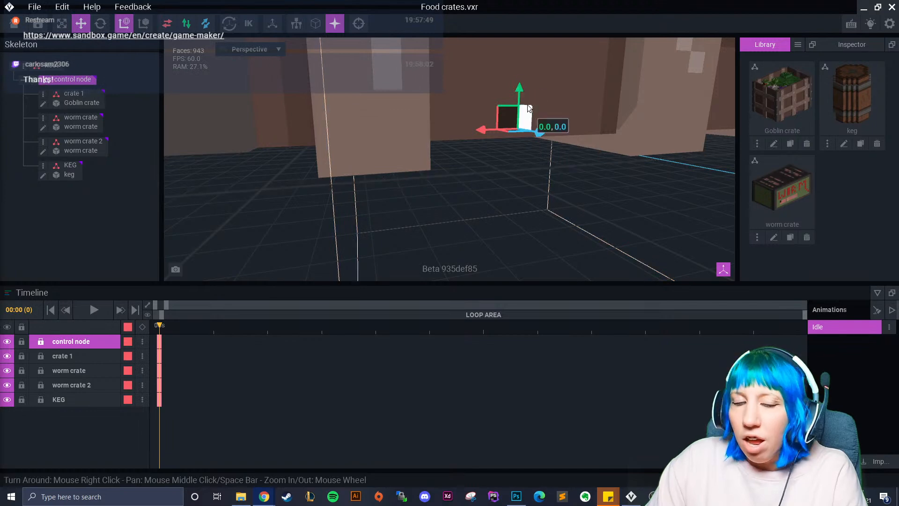
- Examine the underside of the goblin crate and the control node against the ground grid
scroll(485, 150, "down", 1)
right_click_drag(484, 150, 480, 104)
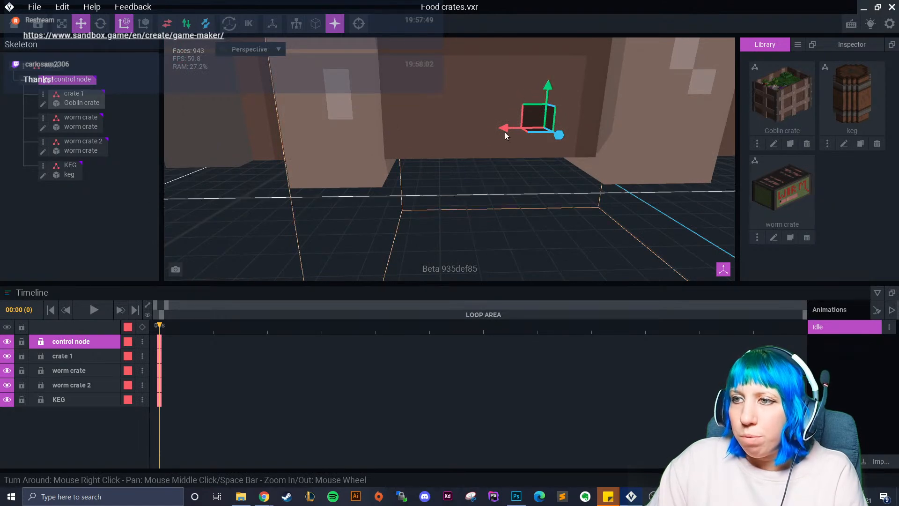
right_click_drag(469, 184, 408, 179)
right_click_drag(392, 168, 409, 179)
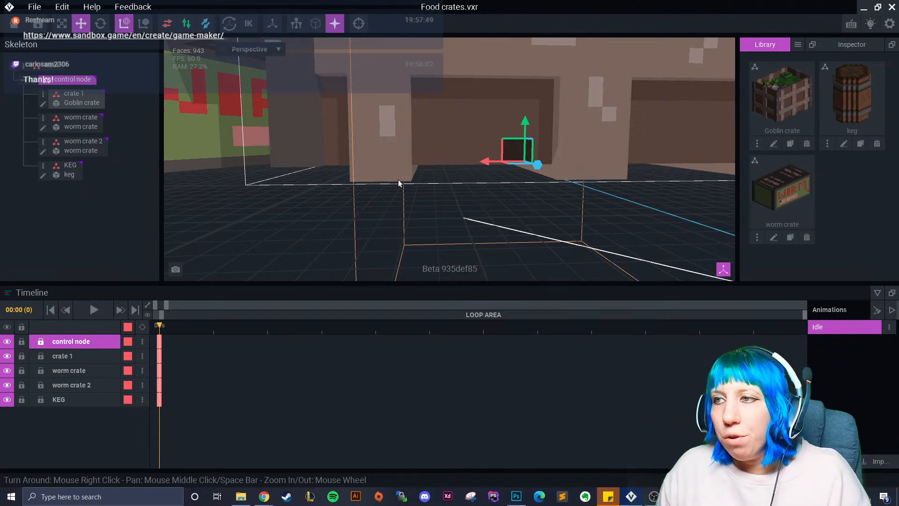
- Check the goblin crate, worm crate and worm crate 2 nodes one by one, ending with the goblin crate's height
left_click(77, 99)
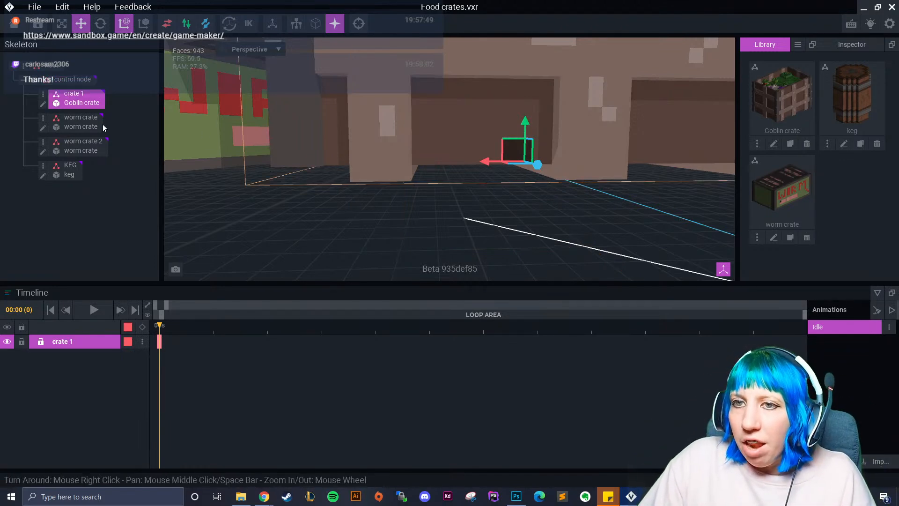
left_click(95, 124)
left_click(93, 149)
scroll(271, 196, "down", 3)
right_click_drag(271, 196, 345, 226)
scroll(345, 227, "down", 5)
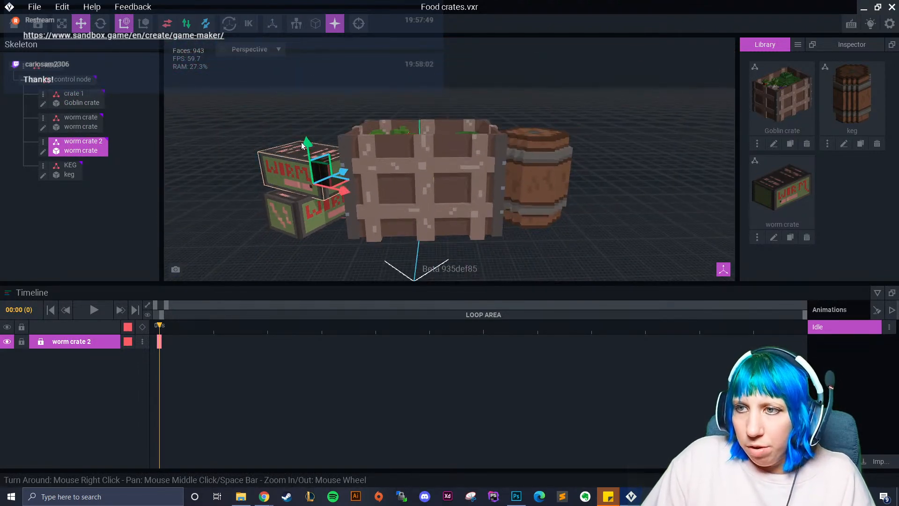
left_click(425, 186)
right_click_drag(404, 206, 425, 221)
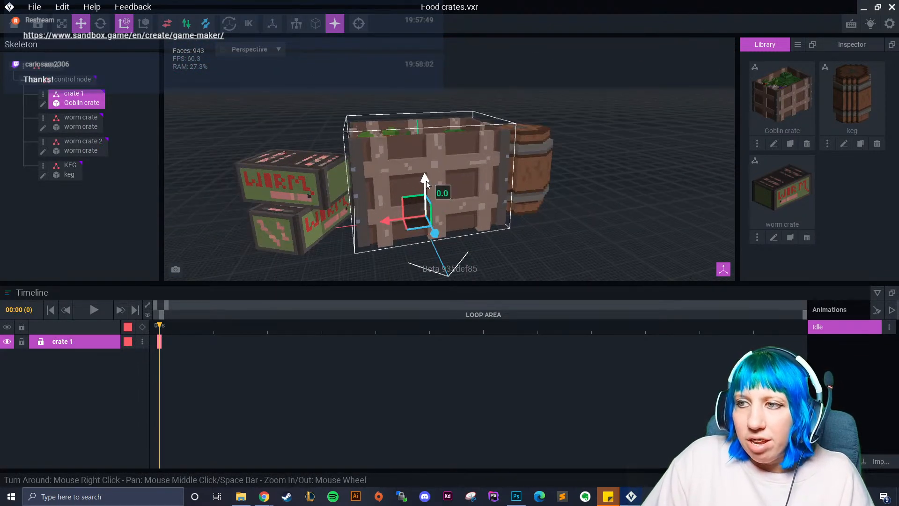
- Check the pivot height in the goblin crate model, and save the model on returning to the scene
left_click(42, 104)
left_click(9, 301)
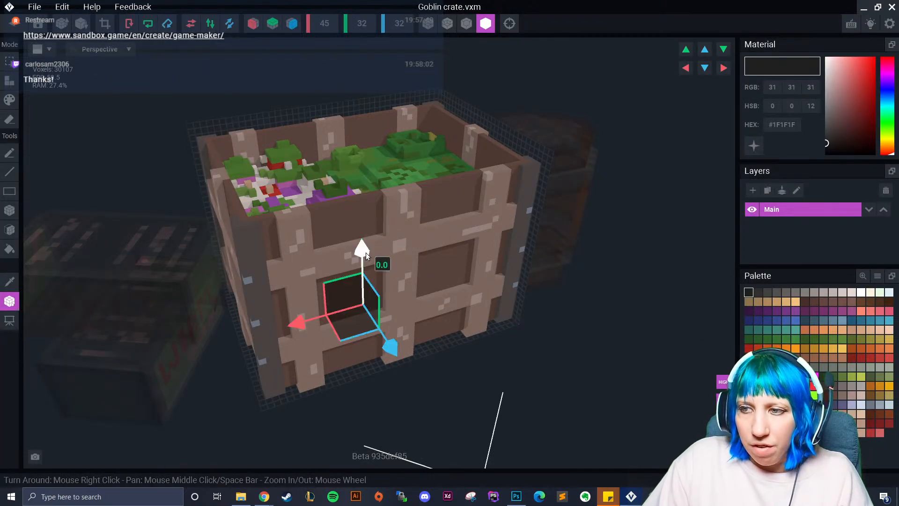
left_click(13, 24)
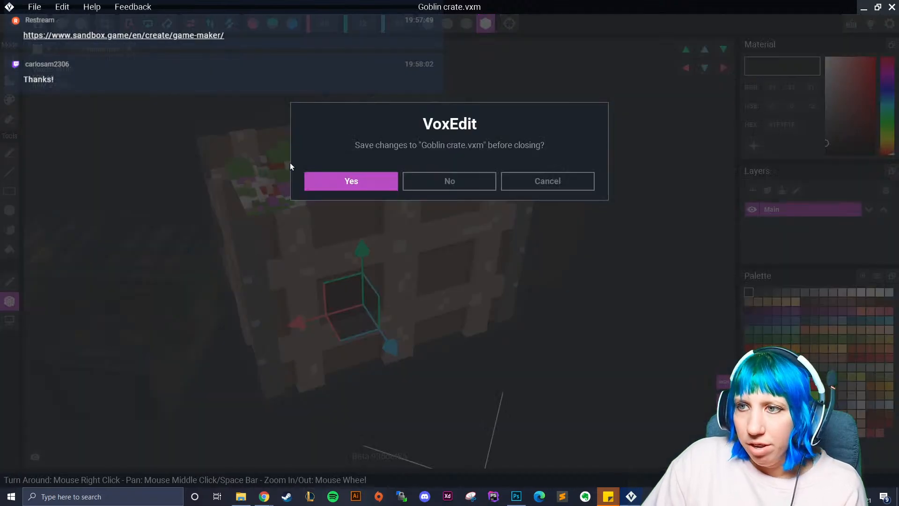
left_click(327, 180)
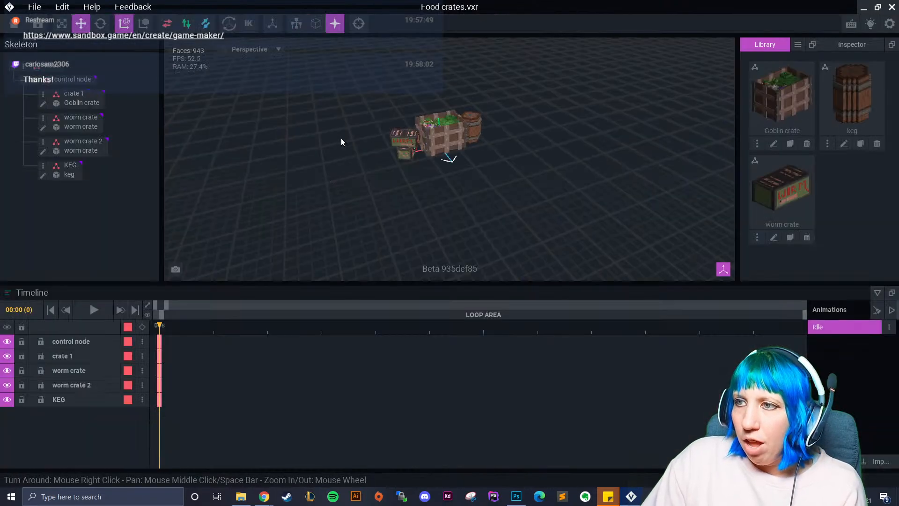
- Raise the goblin crate model's pivot point from its base to about mid-height, and save it back to the scene
left_click(68, 96)
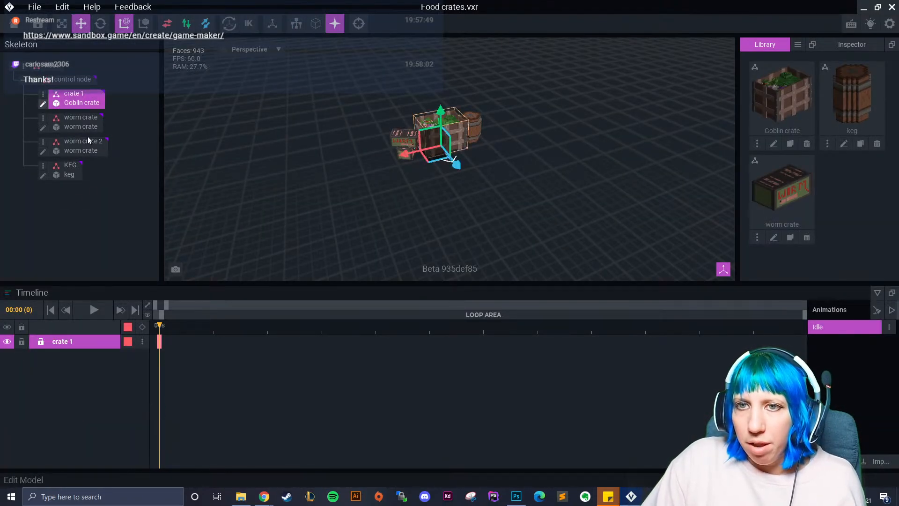
left_click(43, 103)
left_click_drag(381, 312, 384, 222)
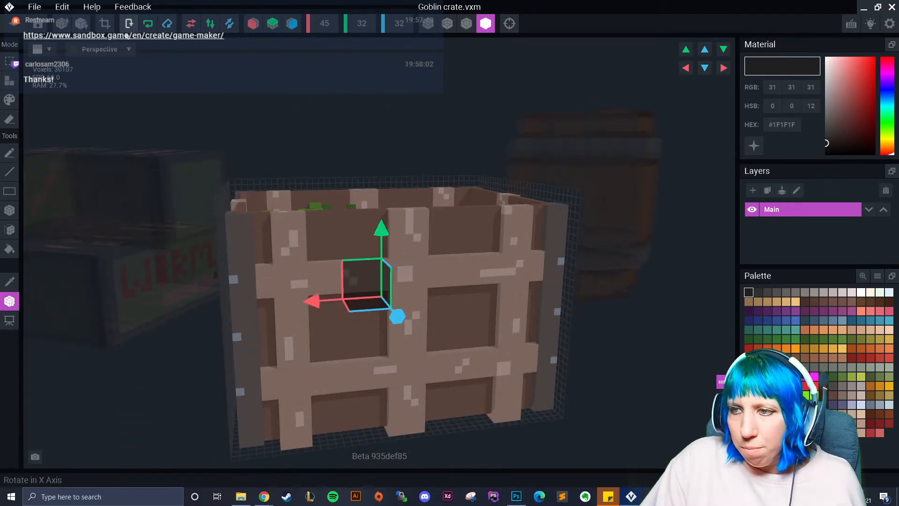
left_click(14, 24)
left_click(328, 181)
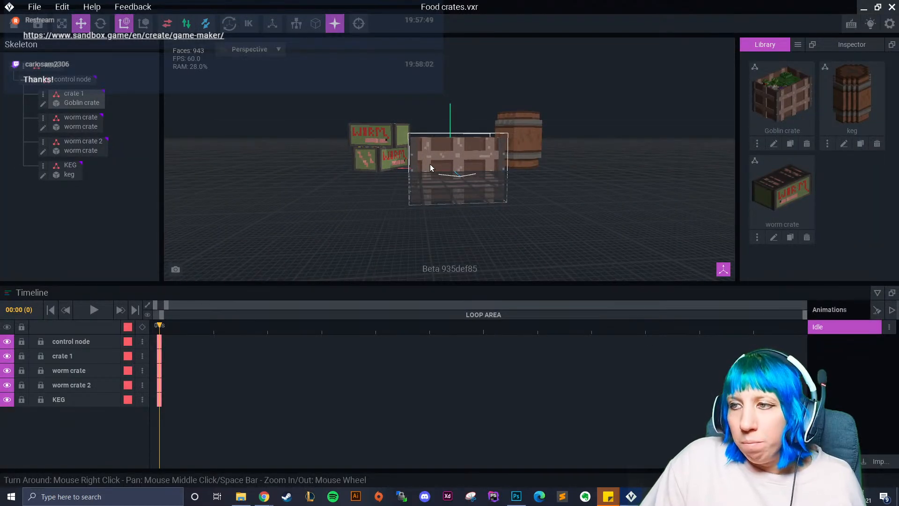
- Set the goblin crate model's pivot point to the floor and save it back to the Food crates scene
left_click(43, 104)
left_click(9, 301)
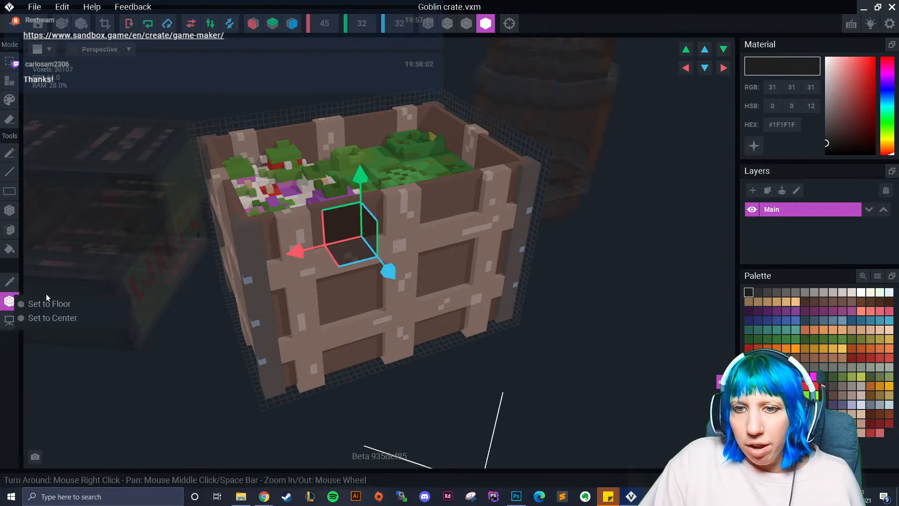
left_click(14, 23)
left_click(309, 179)
- Check that all crates and the keg rest on the grid, then save Food crates and close it to the start screen
scroll(399, 149, "up", 5)
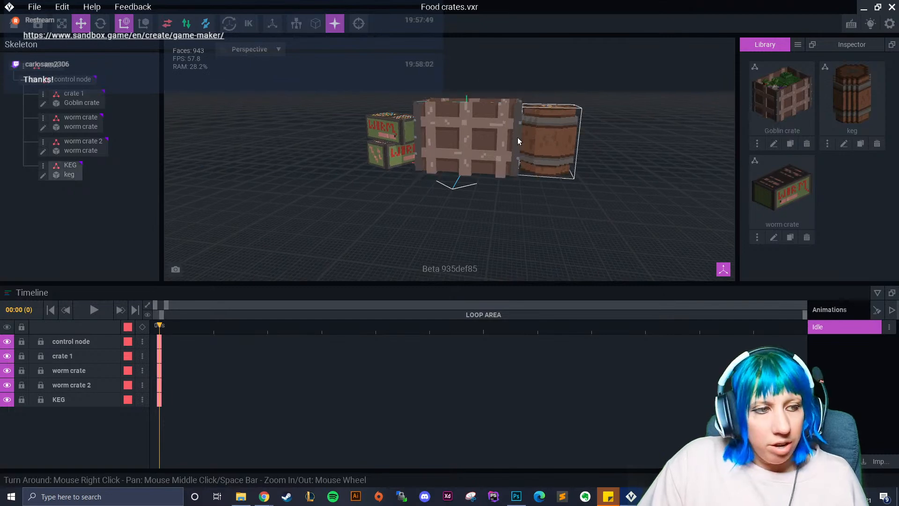
scroll(484, 172, "up", 5)
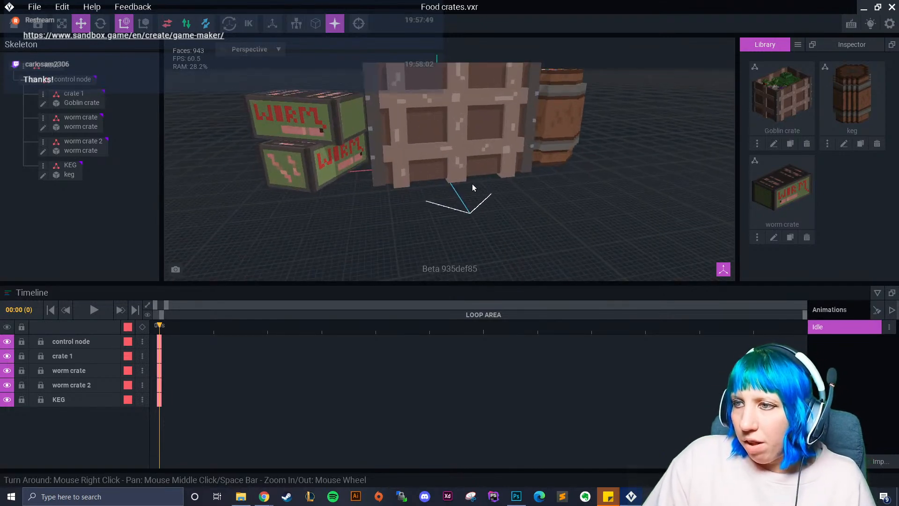
scroll(452, 170, "up", 4)
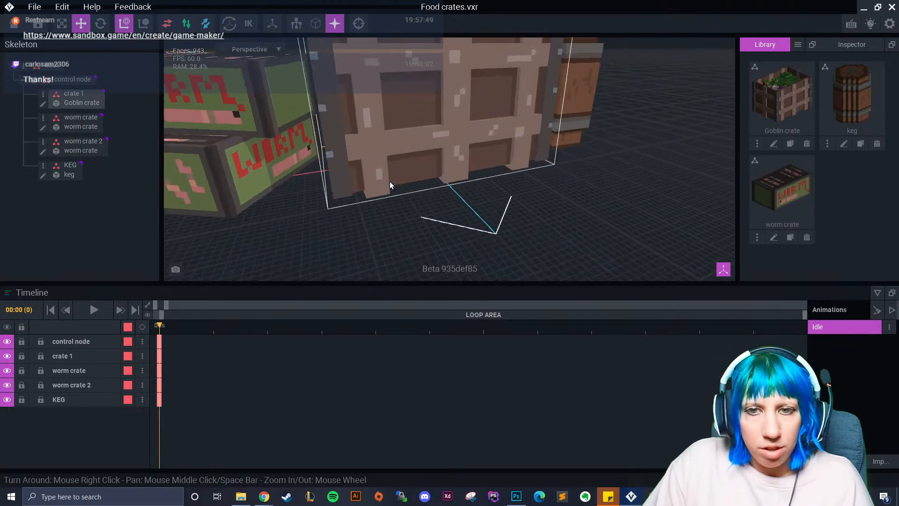
right_click_drag(392, 185, 390, 181)
scroll(346, 174, "down", 4)
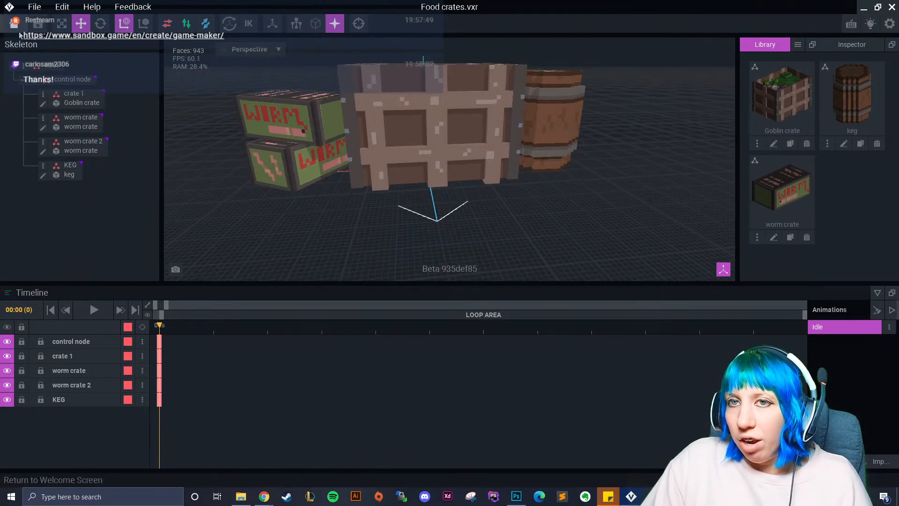
key("alt+F4")
left_click(341, 186)
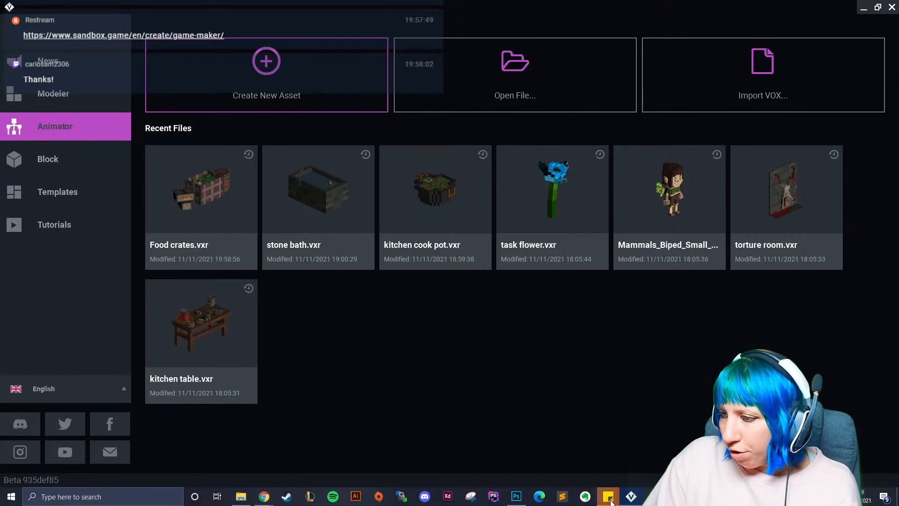
- Remove the "goblin food crates" line from the to-do sticky note and put the note away
mouse_move(608, 497)
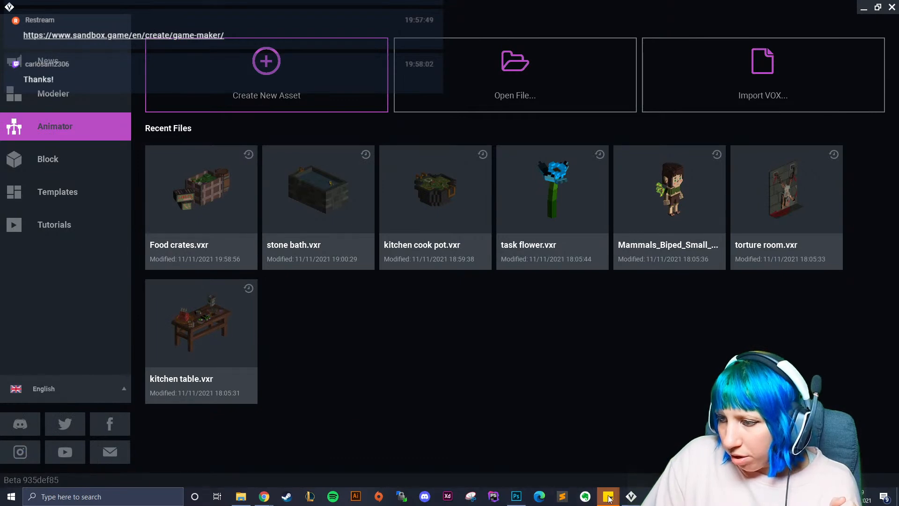
left_click(240, 461)
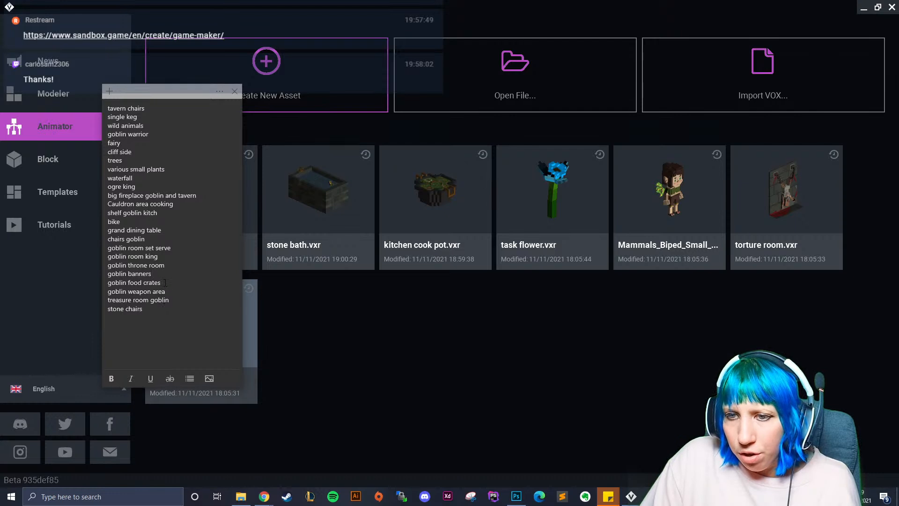
left_click_drag(165, 282, 108, 282)
key("BackSpace")
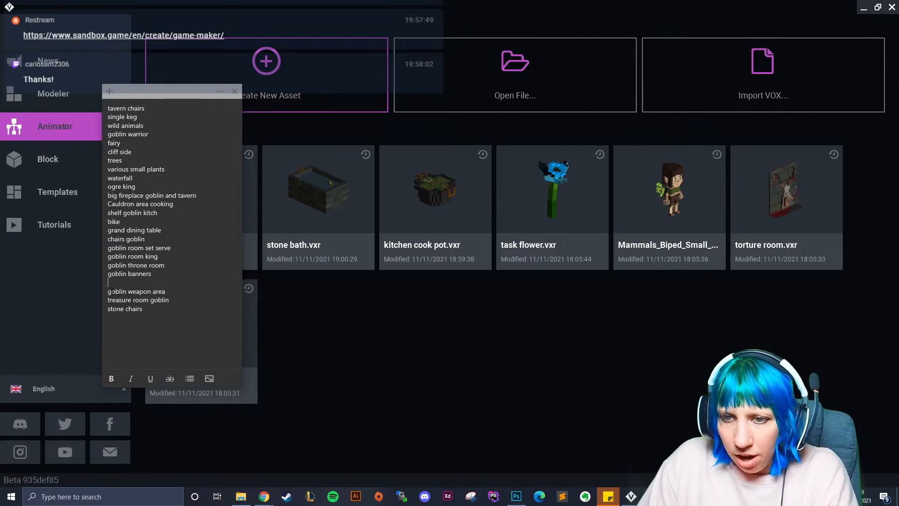
key("BackSpace")
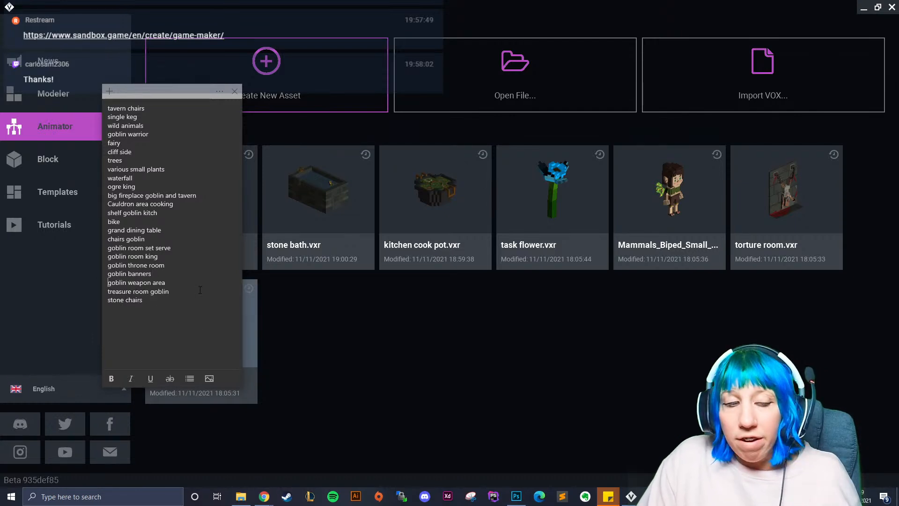
left_click_drag(169, 94, 0, 111)
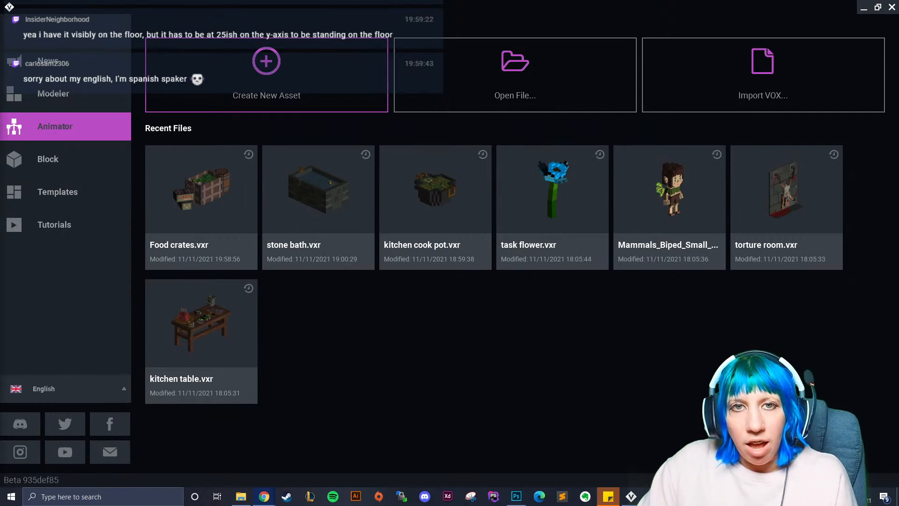
- Switch to The Sandbox website in Chrome and browse The Pirate Collection in the NFT marketplace
left_click_drag(0, 28, 342, 1)
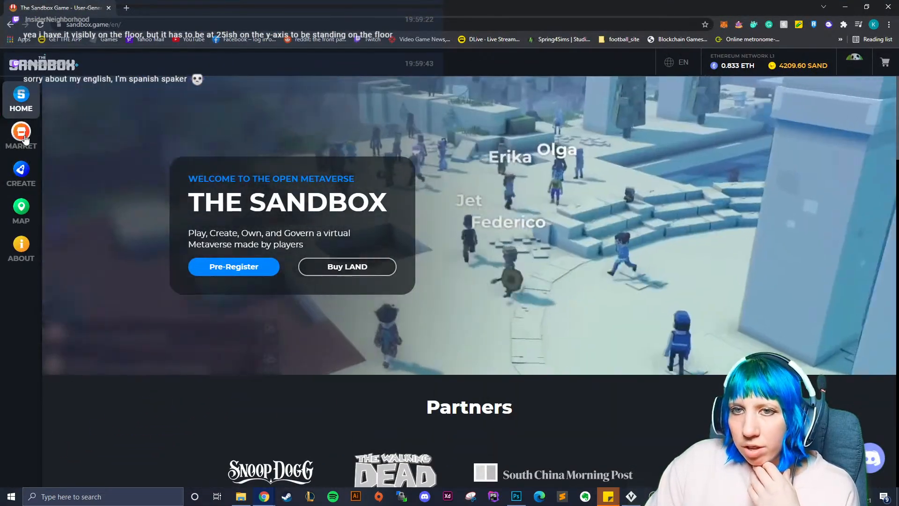
left_click(22, 136)
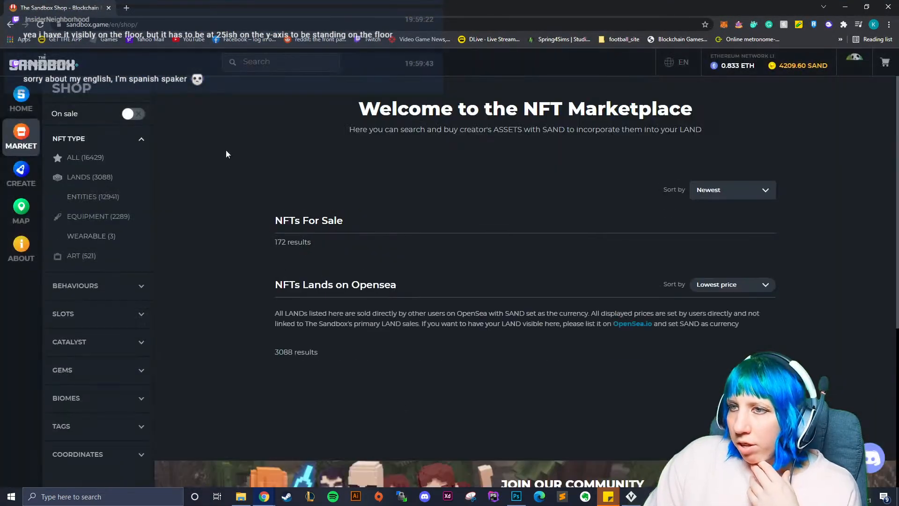
scroll(91, 321, "down", 3)
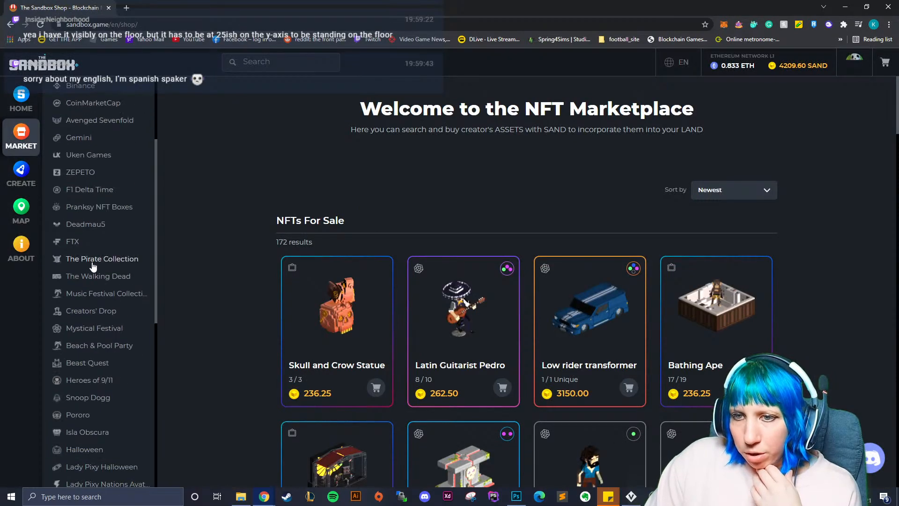
left_click(90, 260)
scroll(627, 279, "down", 6)
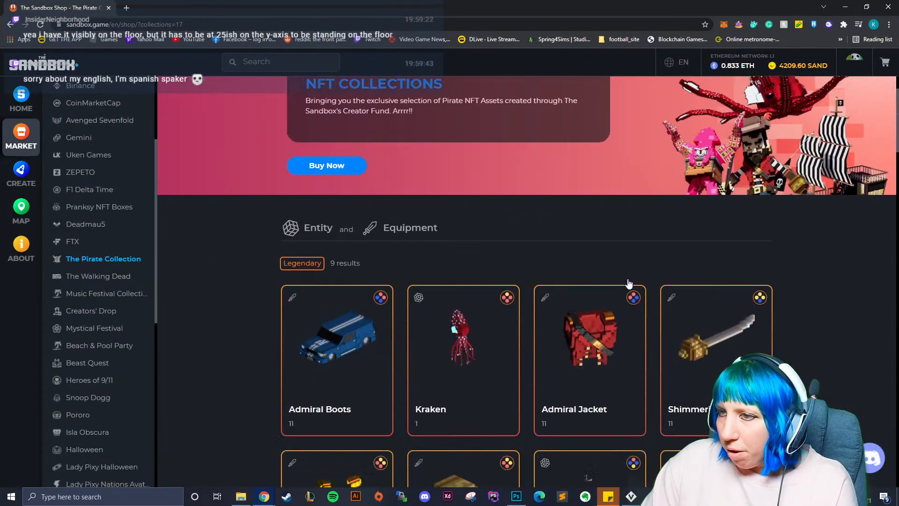
- Look through the rare, common and art assets of The Pirate Collection
scroll(756, 291, "down", 15)
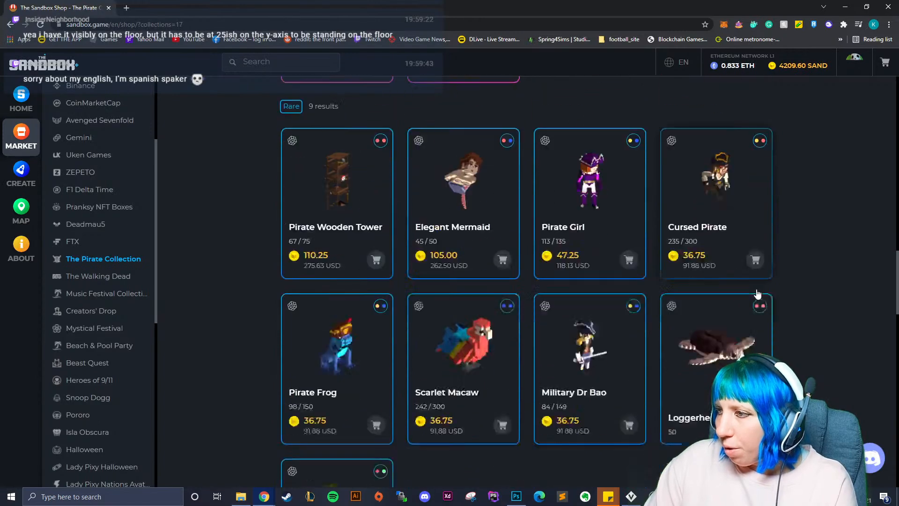
scroll(749, 285, "up", 5)
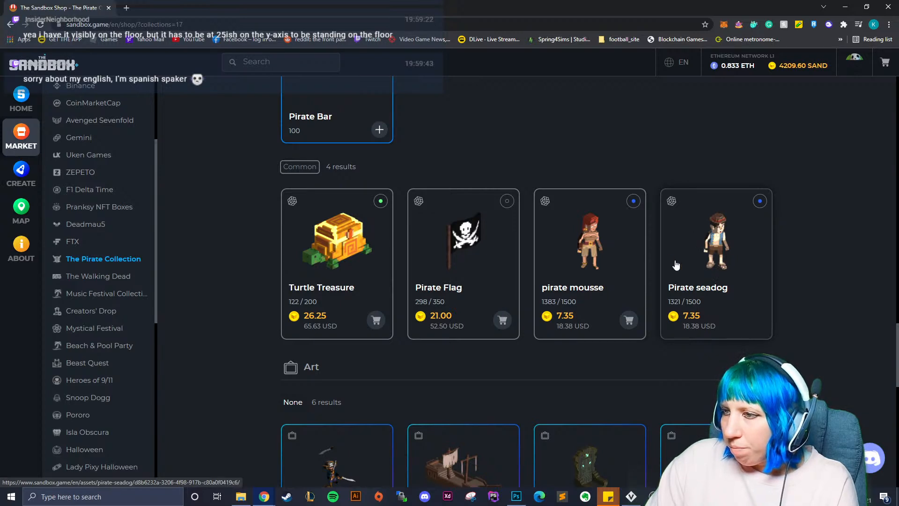
scroll(119, 283, "down", 4)
scroll(108, 281, "up", 7)
scroll(122, 295, "down", 10)
- Filter The Pirate Collection to the Art NFT type and examine the pirate art pieces
left_click(82, 265)
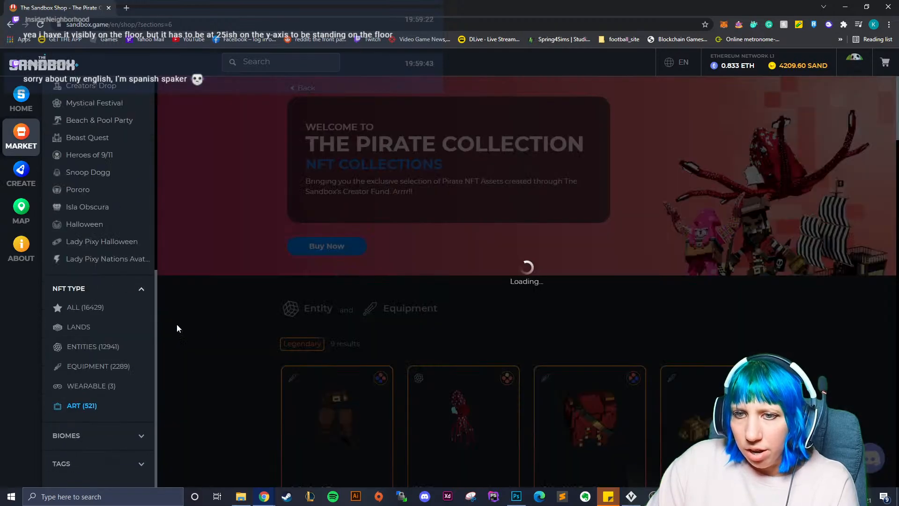
scroll(431, 332, "down", 10)
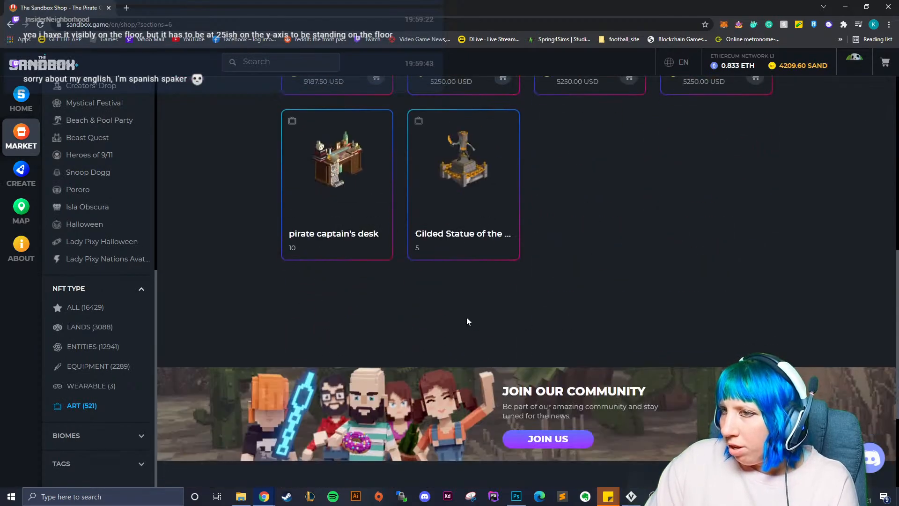
scroll(474, 321, "up", 4)
scroll(403, 257, "up", 4)
scroll(459, 287, "down", 9)
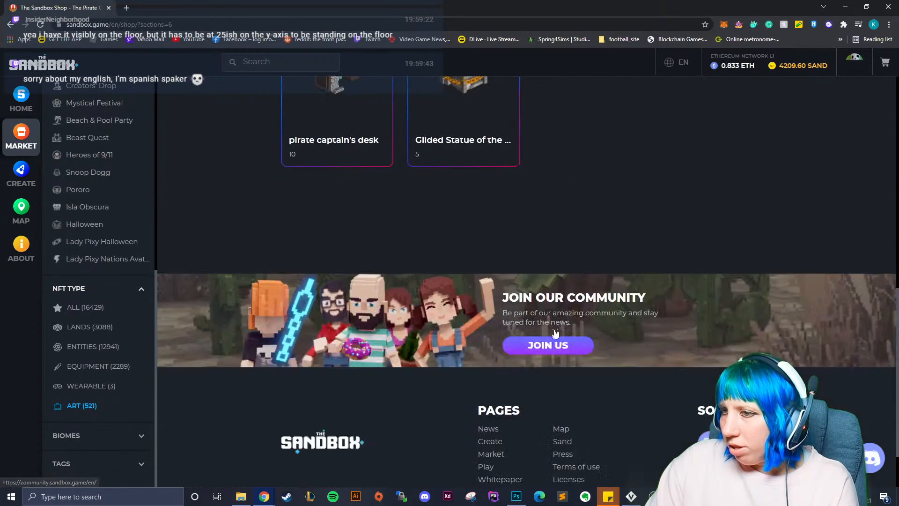
scroll(504, 322, "up", 5)
scroll(255, 229, "up", 4)
scroll(112, 281, "up", 7)
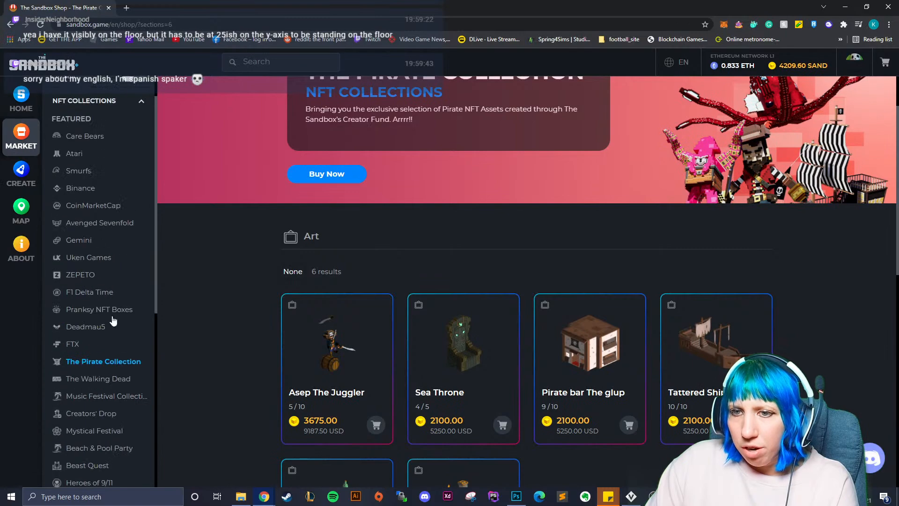
- Reopen the unfiltered Pirate Collection and look through it down to its art section
left_click(107, 365)
scroll(504, 305, "down", 12)
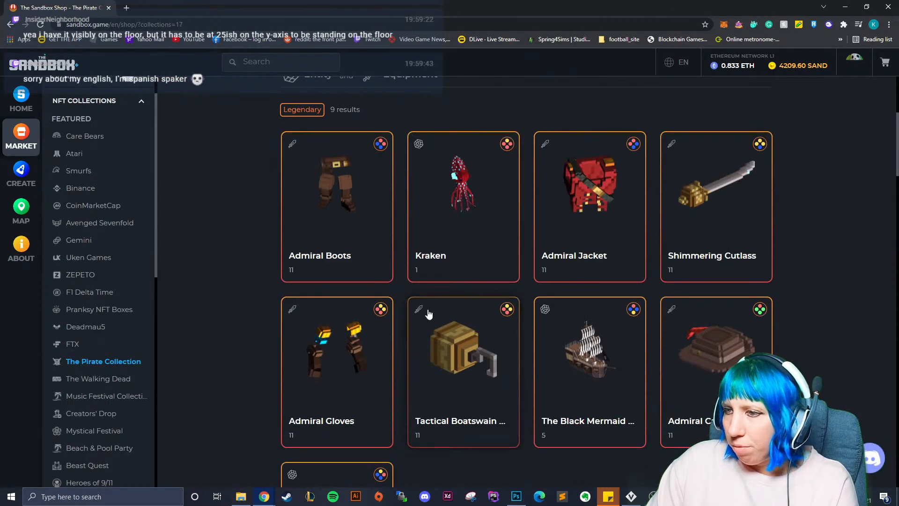
scroll(428, 326, "down", 20)
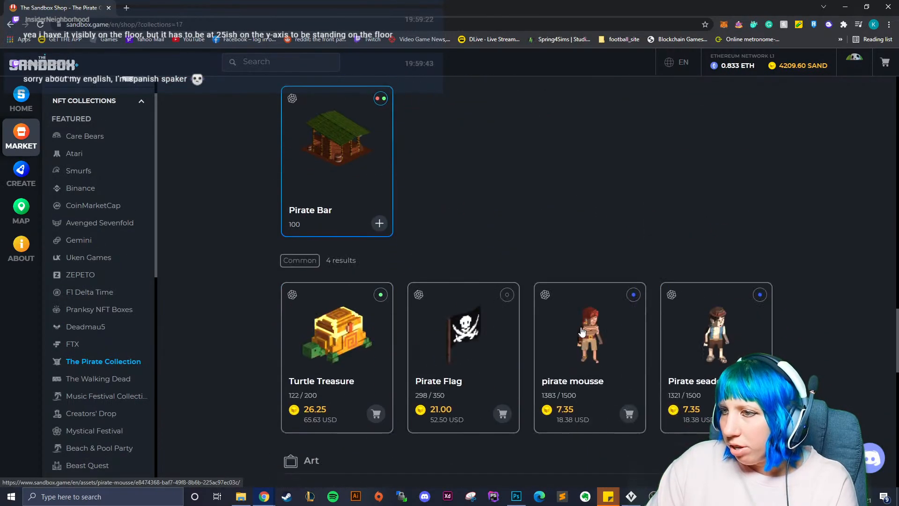
scroll(612, 310, "down", 8)
scroll(114, 352, "down", 7)
scroll(113, 341, "up", 3)
scroll(103, 309, "up", 5)
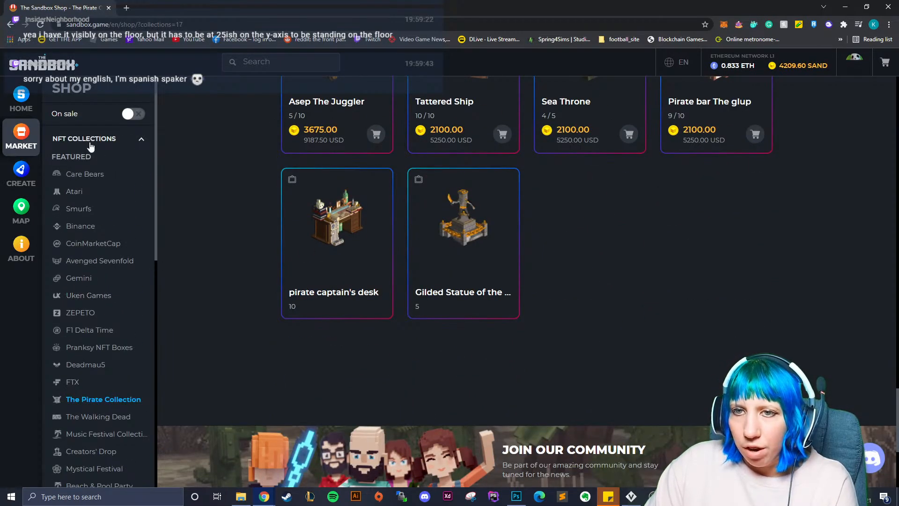
scroll(82, 238, "down", 7)
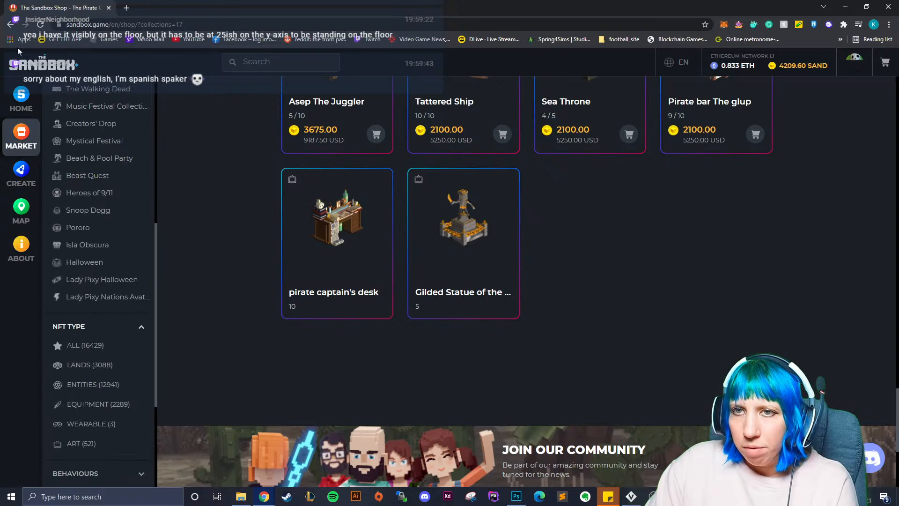
- Reload the page, open the Avenged Sevenfold collection and reload it as well
left_click(40, 24)
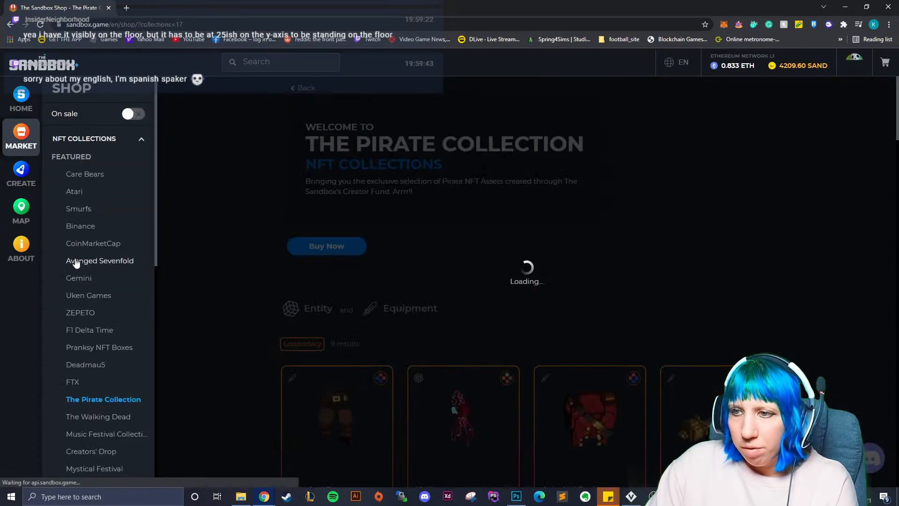
left_click(76, 262)
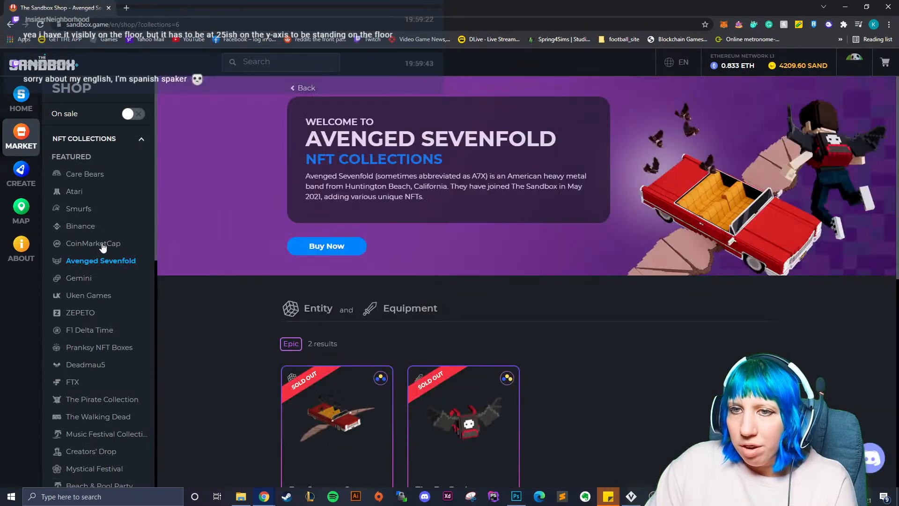
left_click(39, 25)
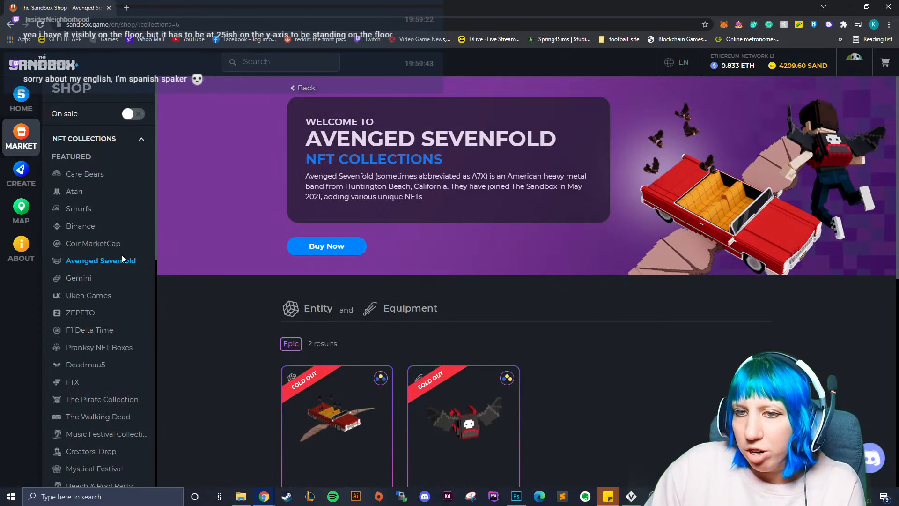
scroll(117, 262, "down", 5)
scroll(107, 174, "up", 3)
- Return to the main marketplace and look over the newest NFTs for sale and the available filters
left_click(23, 133)
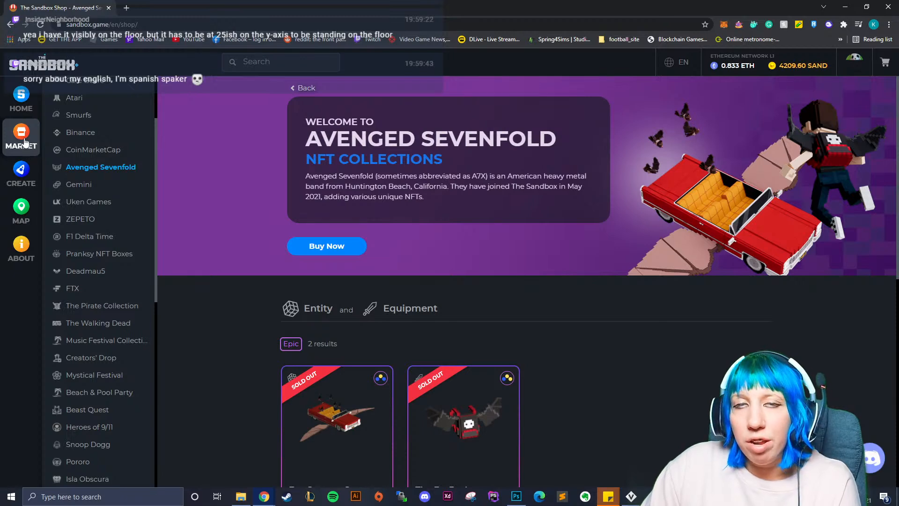
left_click(21, 174)
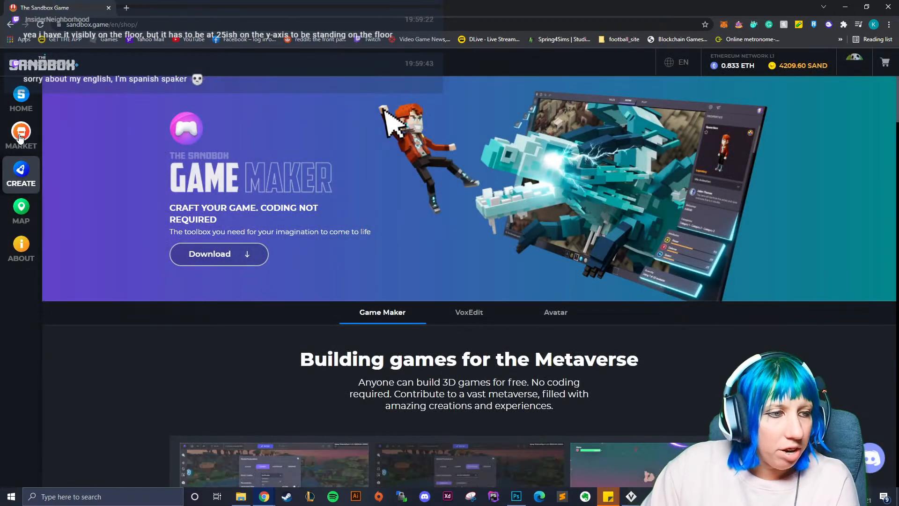
scroll(200, 246, "down", 8)
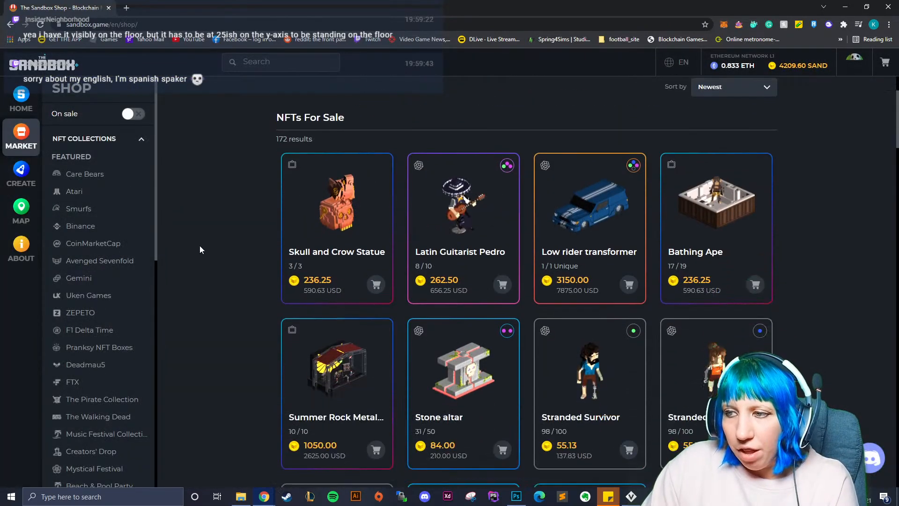
scroll(152, 281, "down", 2)
scroll(141, 295, "down", 6)
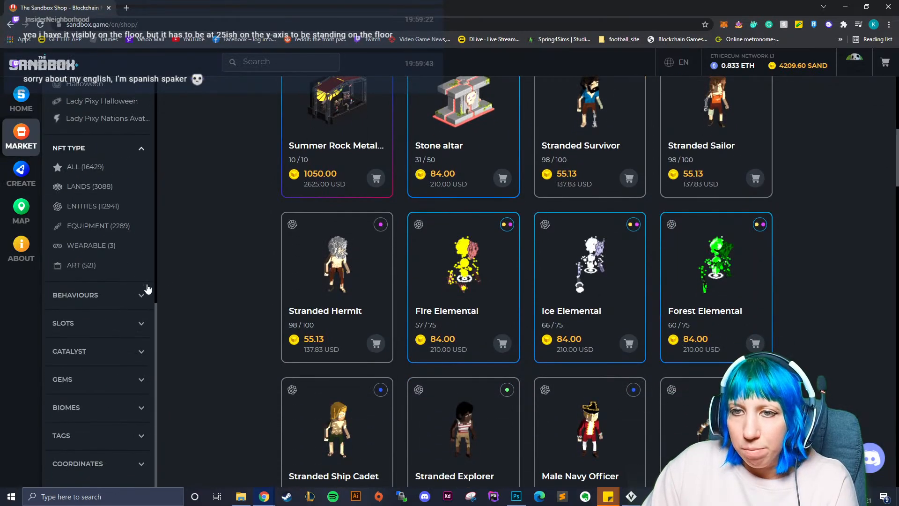
- Filter the marketplace to the Art NFT type and browse the second page of art for sale
left_click(82, 361)
scroll(557, 338, "down", 10)
scroll(487, 323, "down", 18)
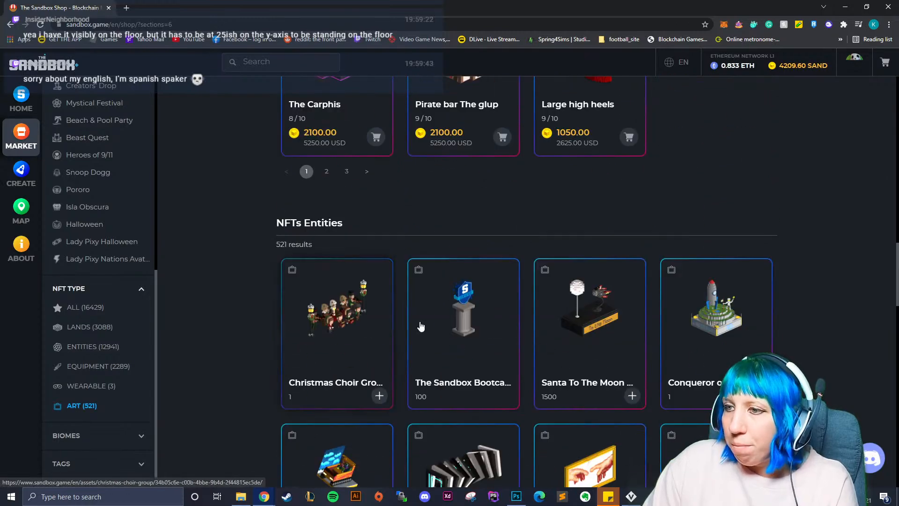
scroll(349, 279, "up", 6)
scroll(337, 305, "up", 2)
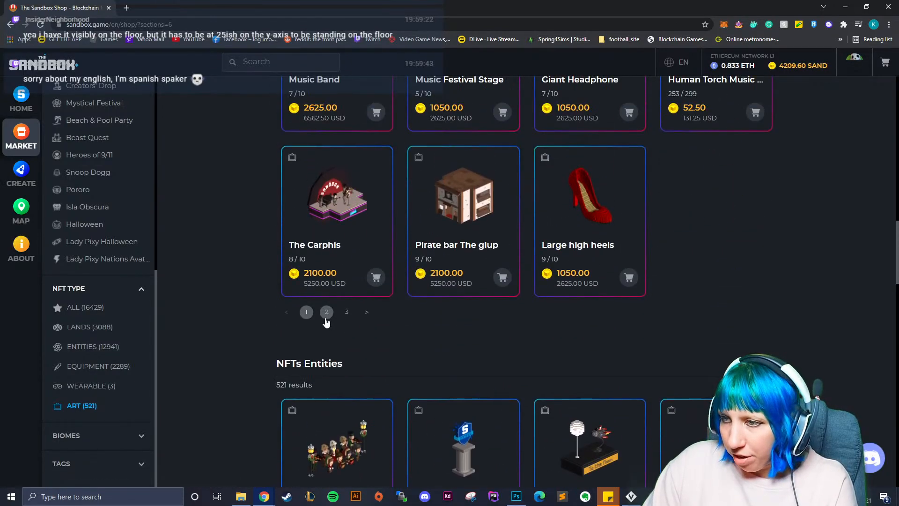
left_click(327, 312)
scroll(342, 255, "down", 11)
scroll(487, 220, "up", 4)
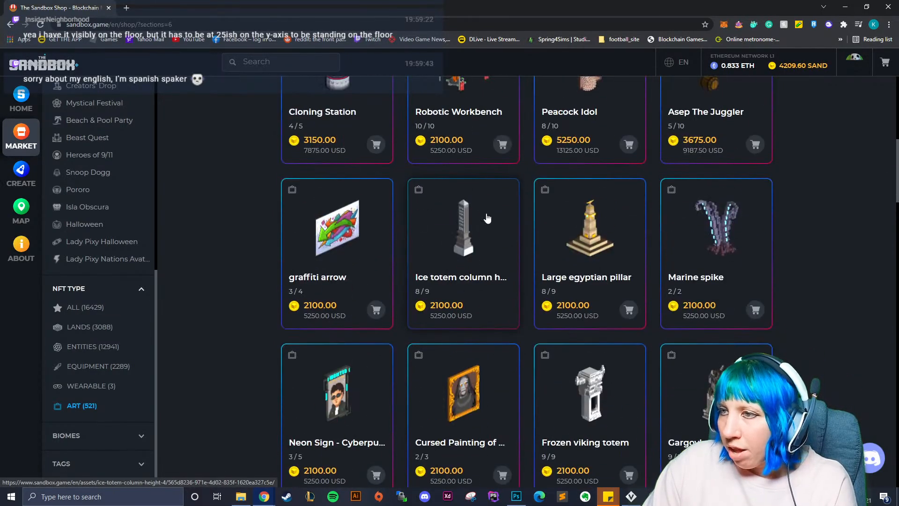
- Open the Ice totem column height 4 asset, rotate its 3D view and return to the marketplace
left_click(491, 242)
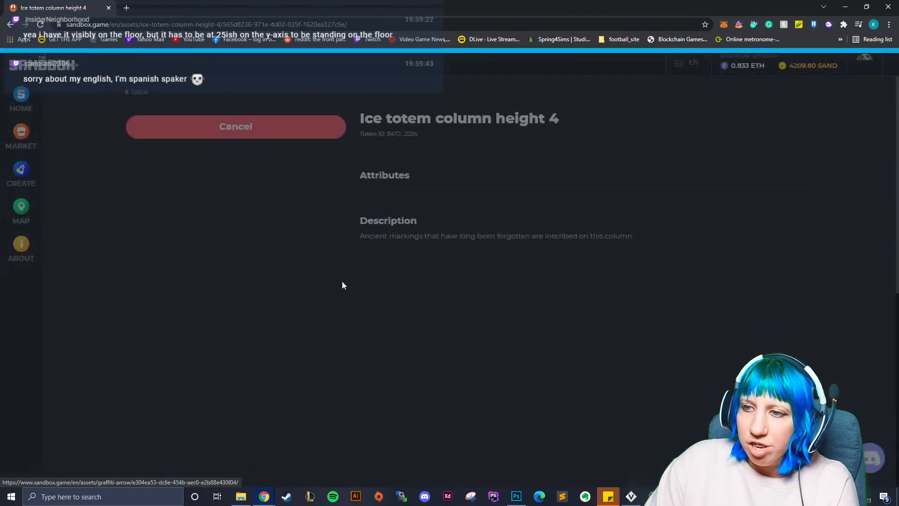
left_click_drag(264, 236, 30, 116)
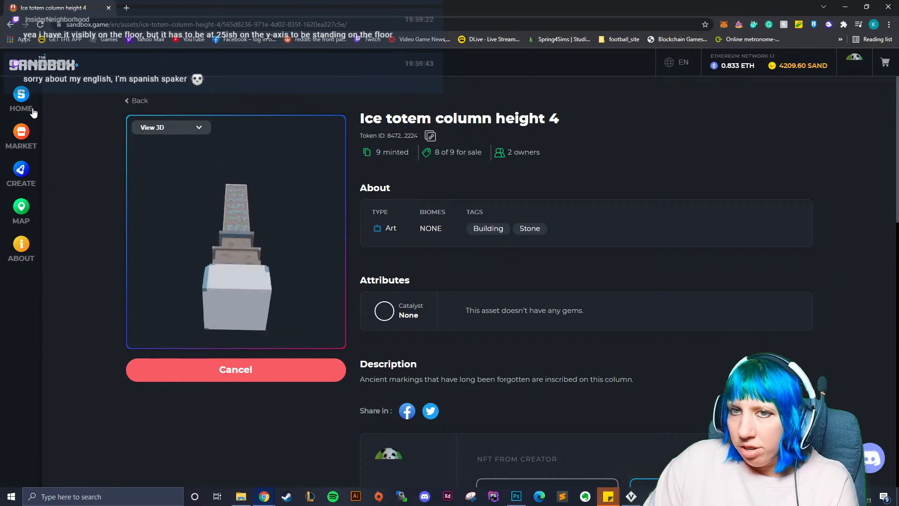
left_click(137, 101)
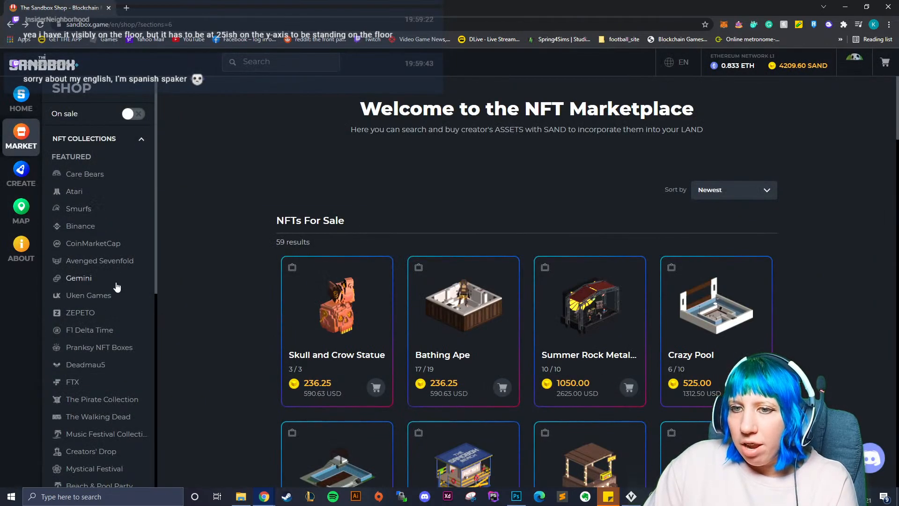
- Open the Halloween collection and browse its assets down to the art section
scroll(117, 283, "down", 8)
left_click(85, 223)
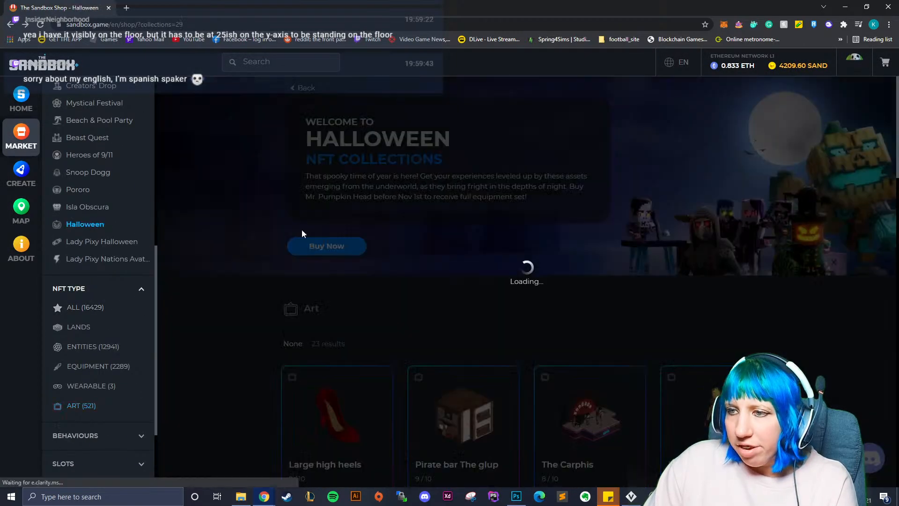
scroll(618, 291, "down", 12)
scroll(593, 294, "down", 20)
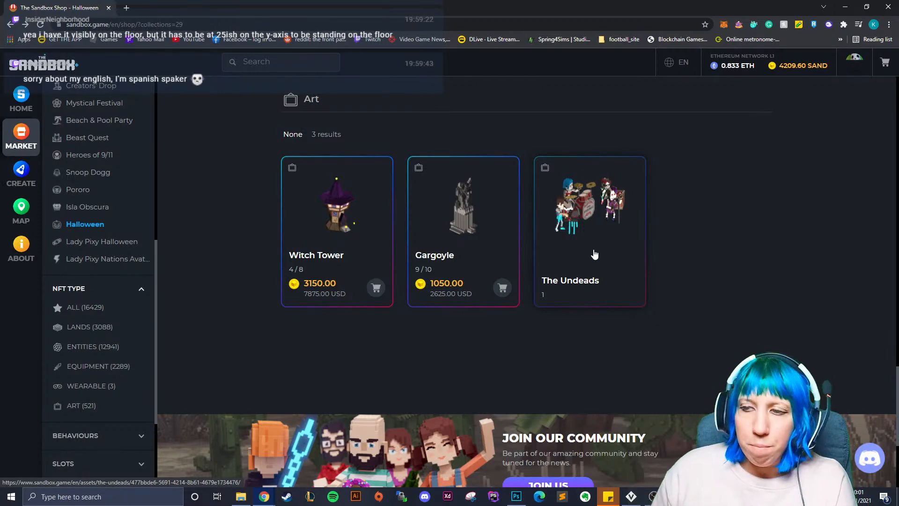
- Open The Undeads art asset from the Halloween collection and examine its details
right_click(47, 283)
left_click(28, 302)
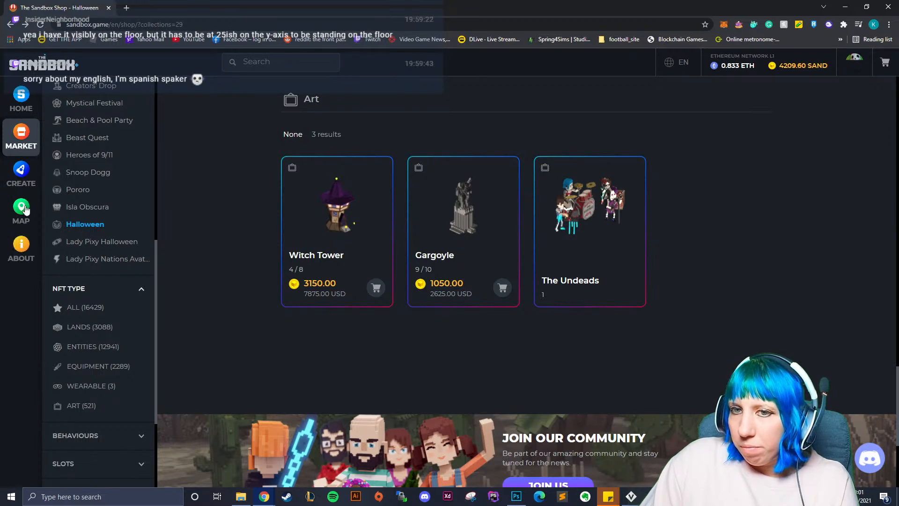
left_click(600, 246)
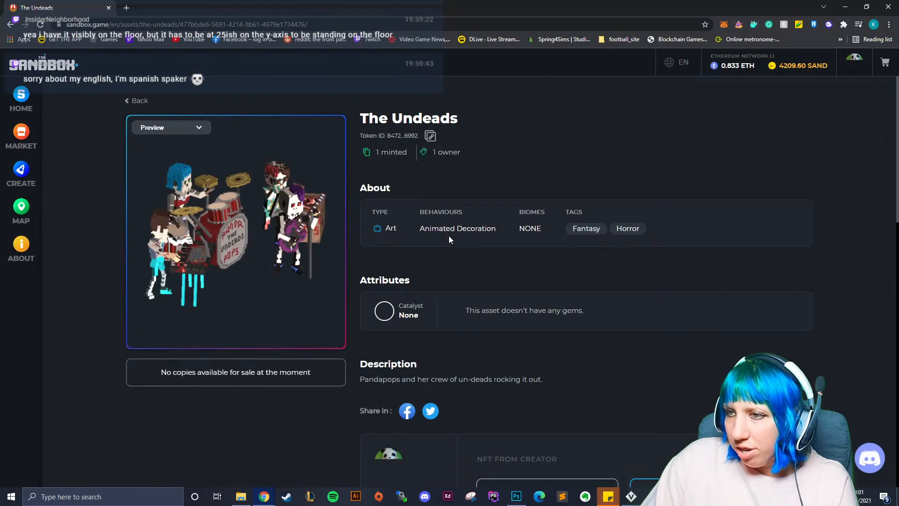
scroll(421, 297, "down", 3)
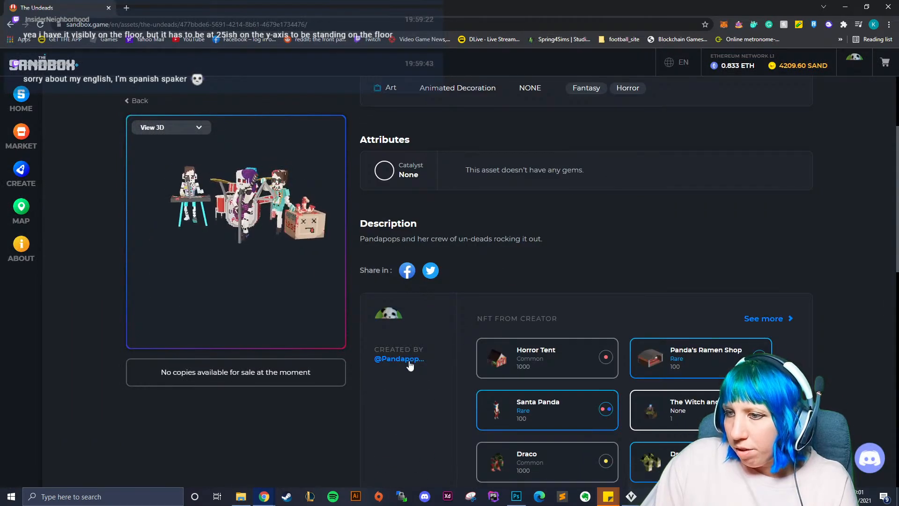
- Open the profile of The Undeads' creator and look over the on-sale and added assets
left_click(410, 360)
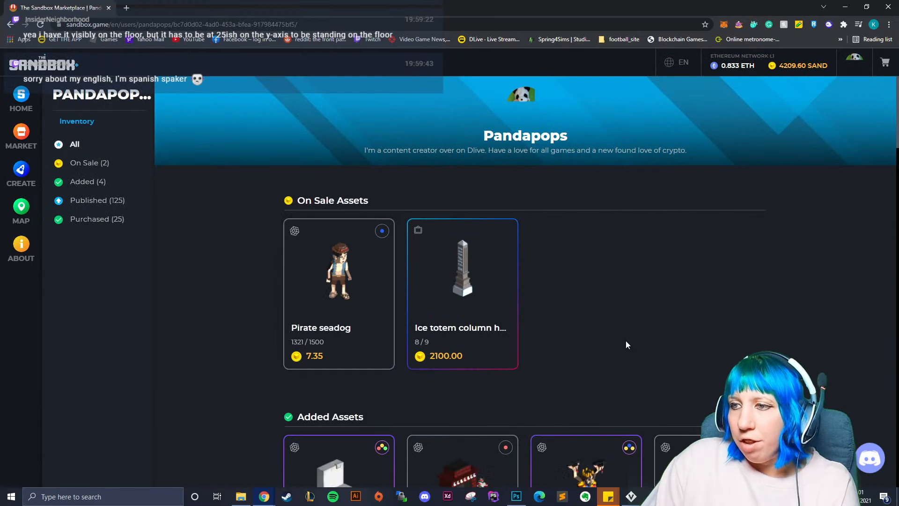
scroll(435, 341, "down", 5)
scroll(357, 236, "up", 5)
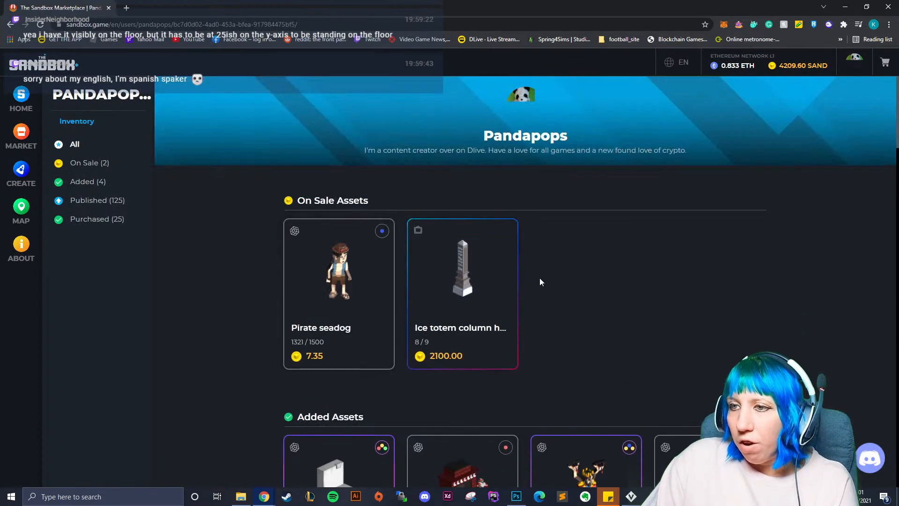
scroll(487, 246, "down", 4)
scroll(408, 182, "down", 4)
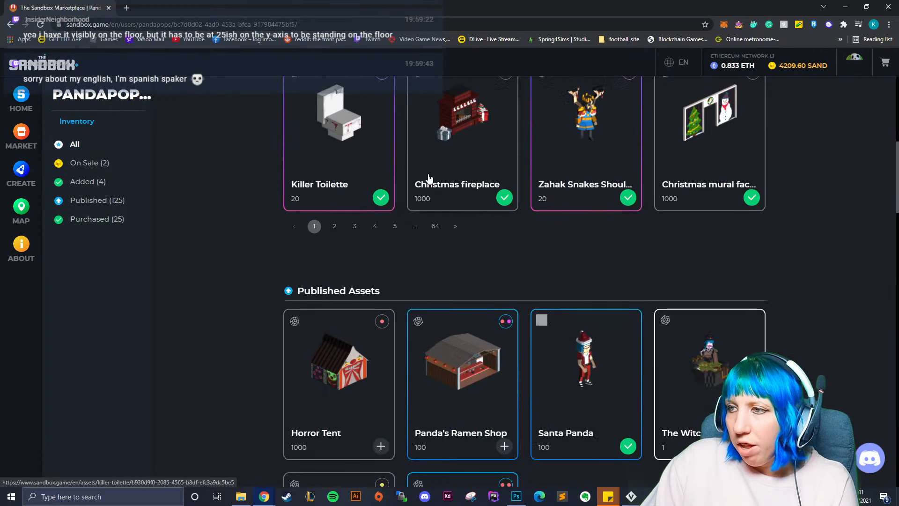
scroll(249, 253, "up", 2)
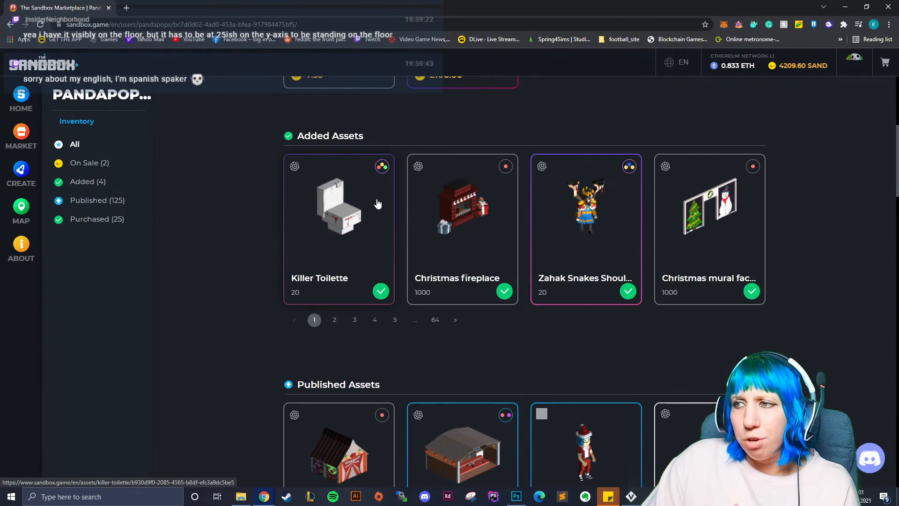
- Add Panda's Ramen Shop from the creator's published assets to the inventory
scroll(356, 217, "down", 7)
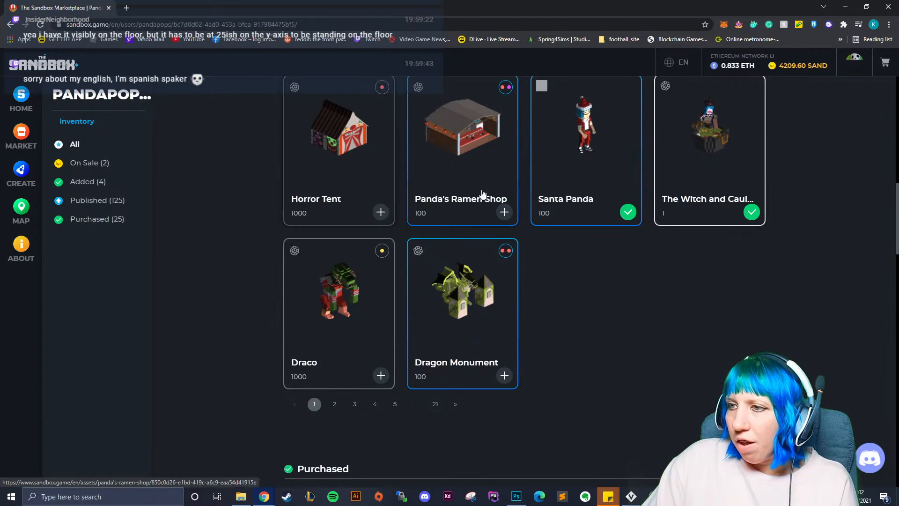
left_click(504, 212)
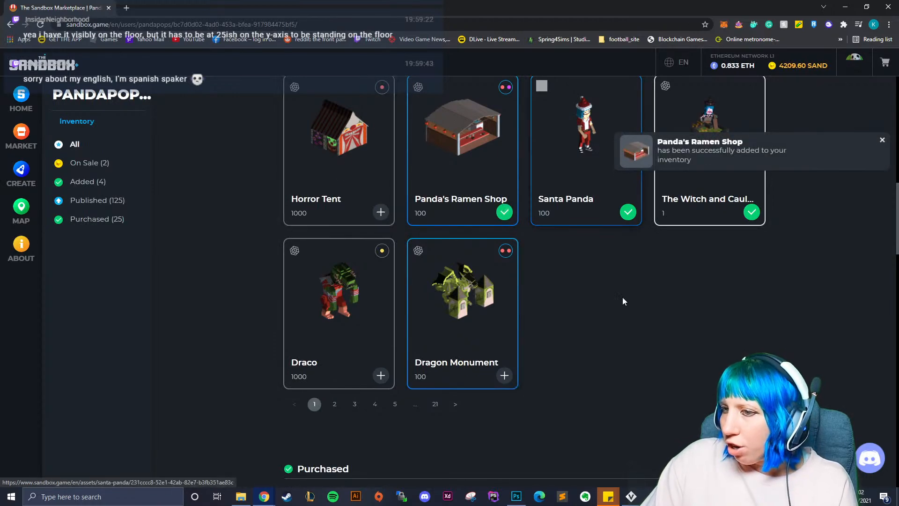
left_click(504, 378)
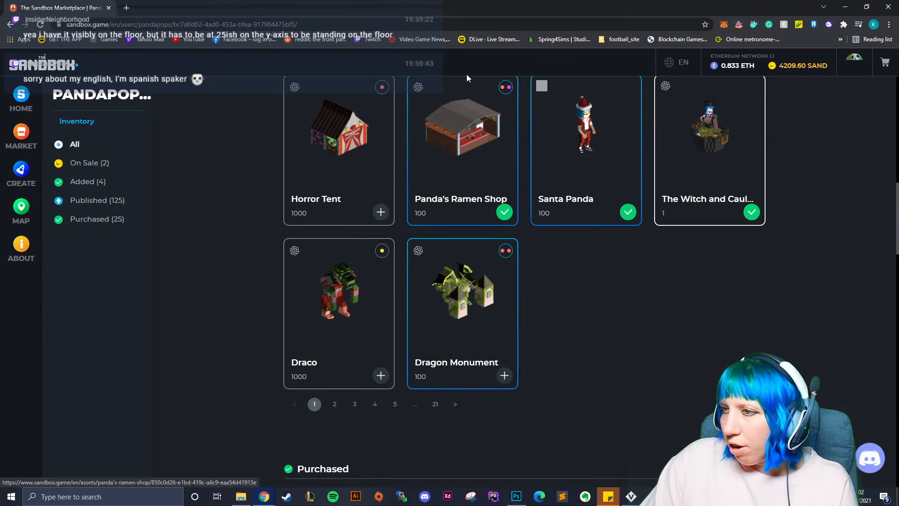
- View page 2 of the published assets and close the marketplace to return to VoxEdit
left_click(334, 406)
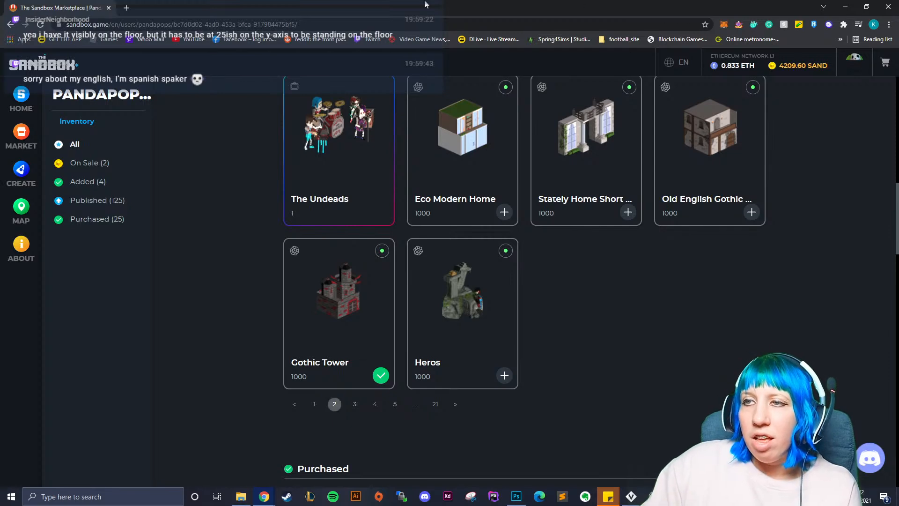
left_click(888, 6)
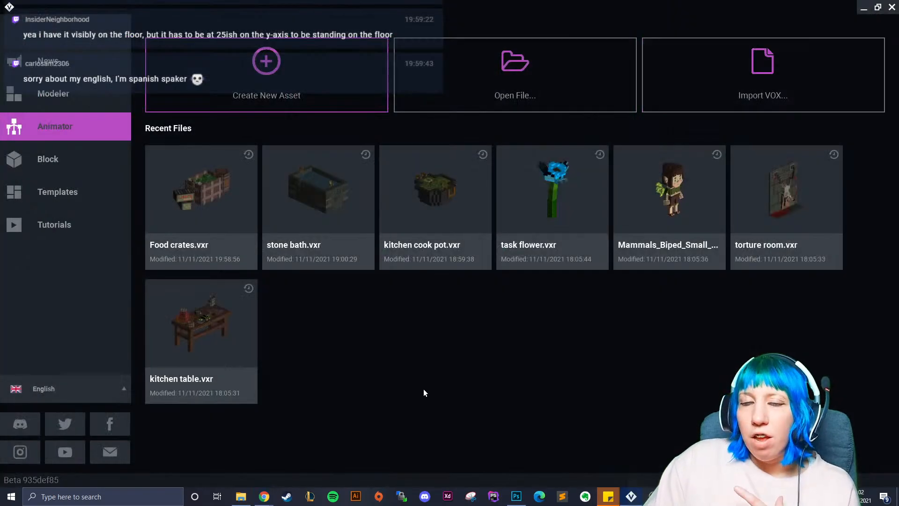
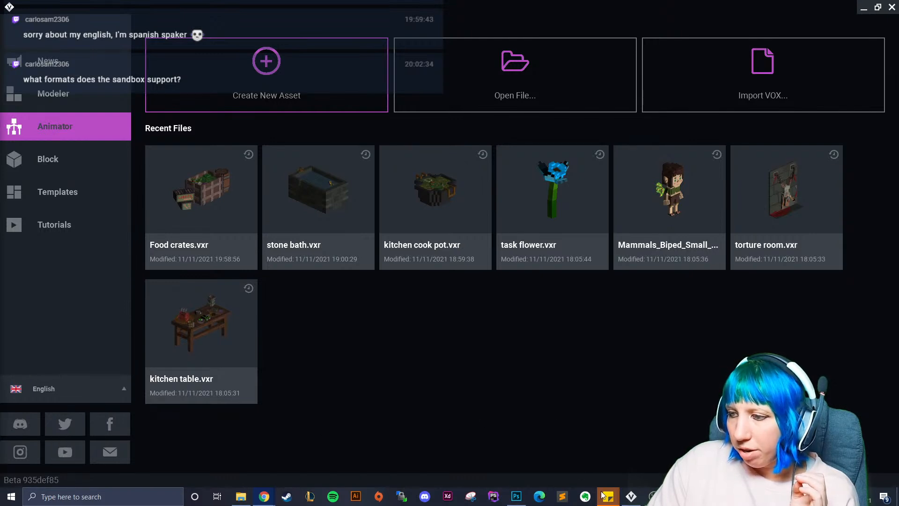
mouse_move(600, 497)
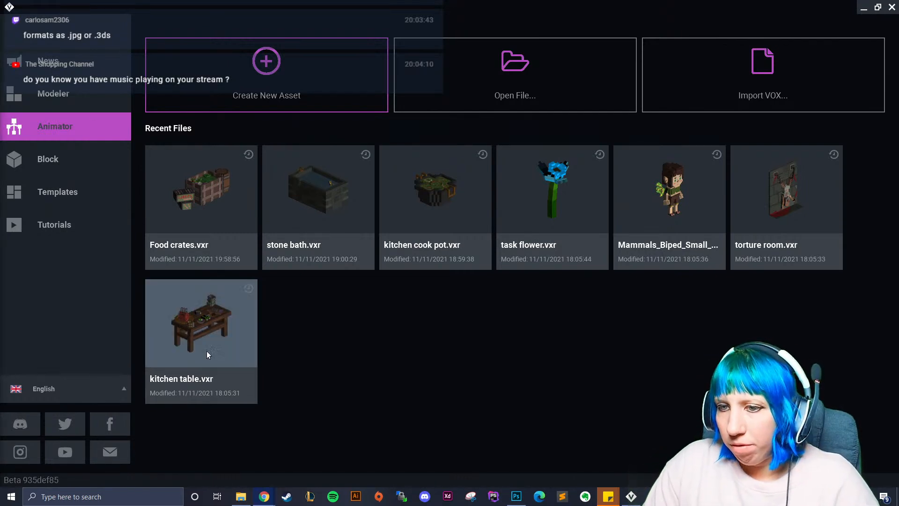
- Create a new rig named Banner in the goblin castle's room items folder, and close it with its changes saved
left_click(303, 101)
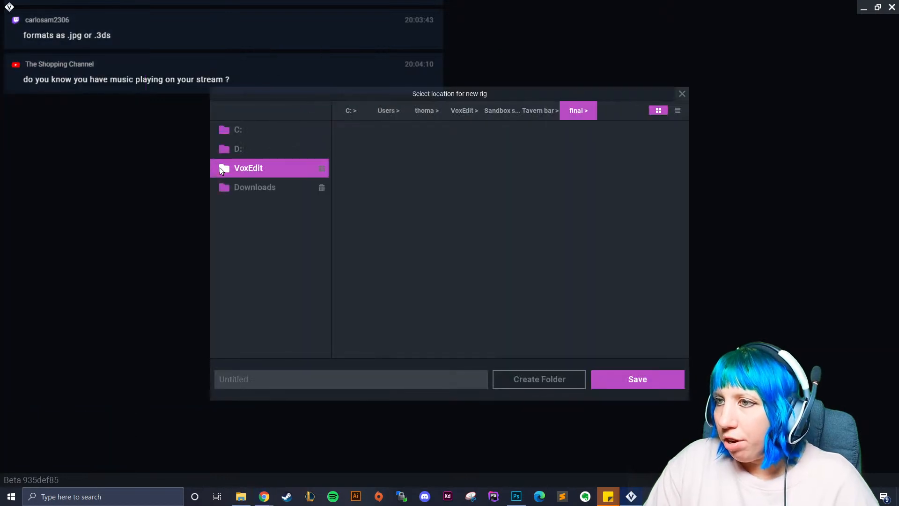
left_click(499, 110)
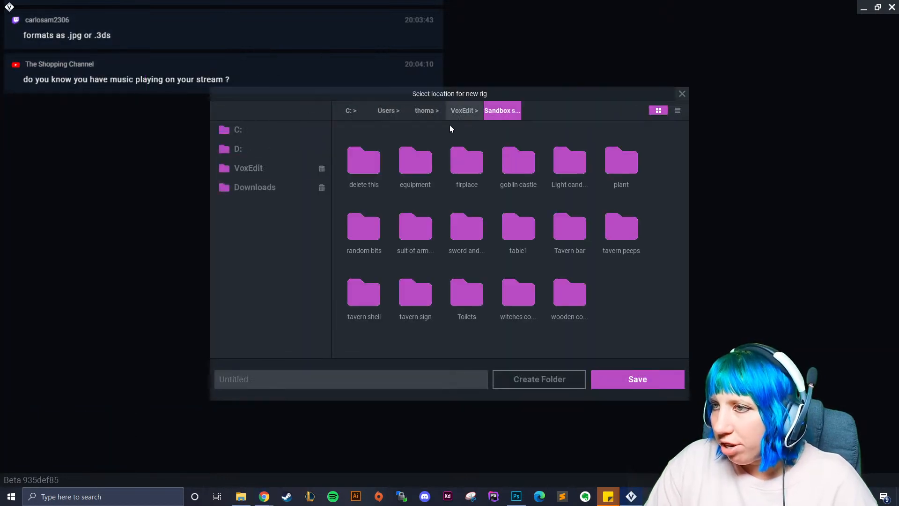
double_click(515, 174)
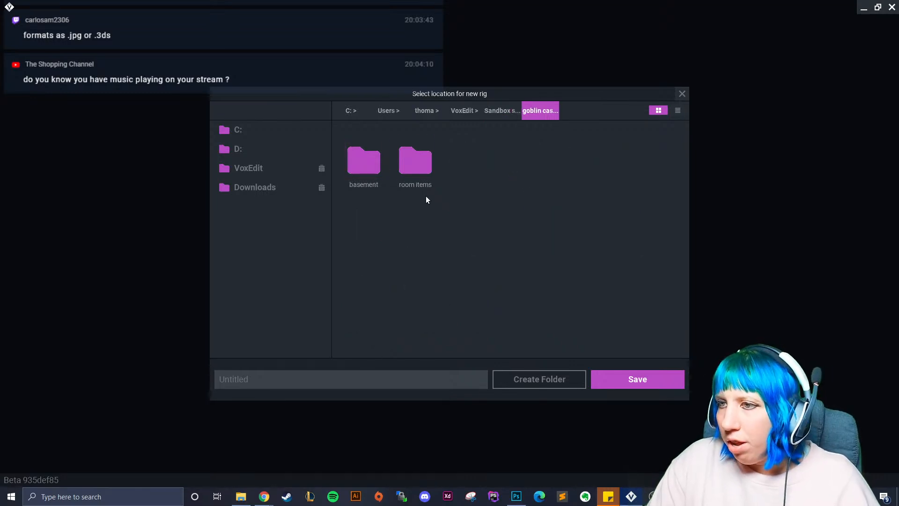
double_click(420, 176)
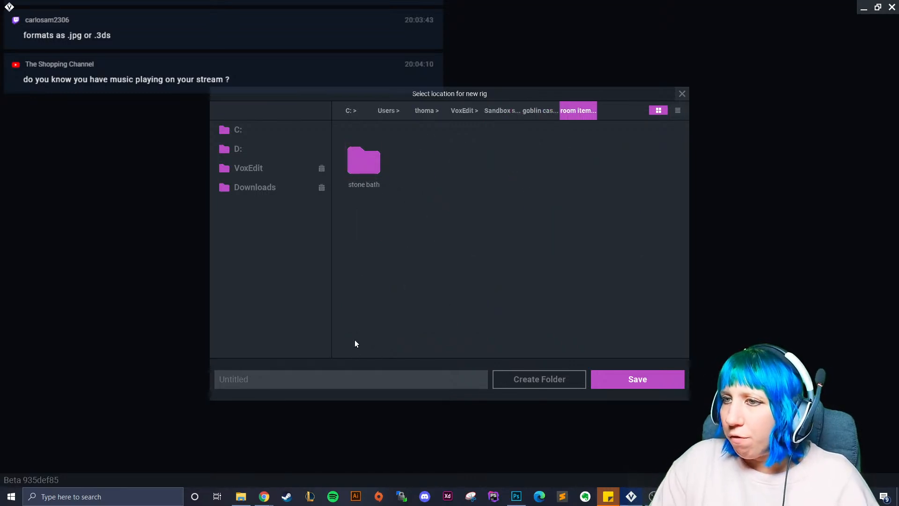
left_click(365, 383)
type("Banner")
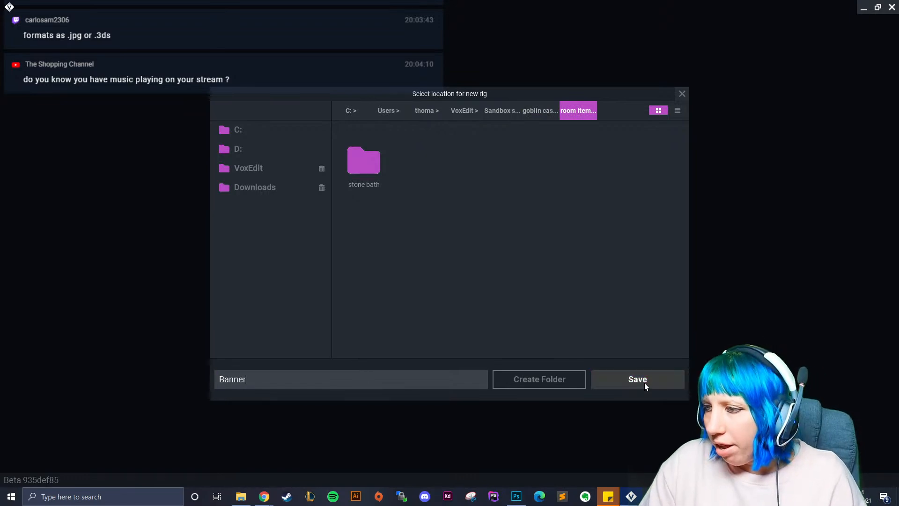
left_click(644, 383)
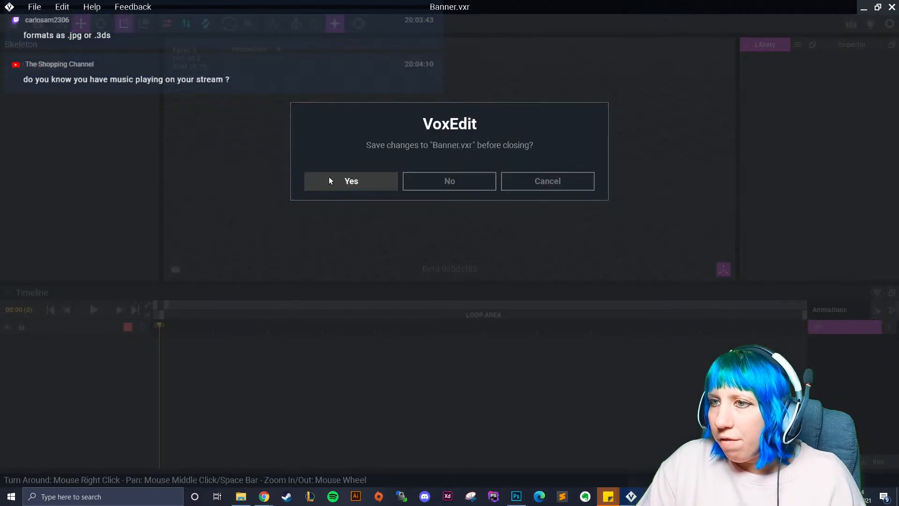
left_click(320, 177)
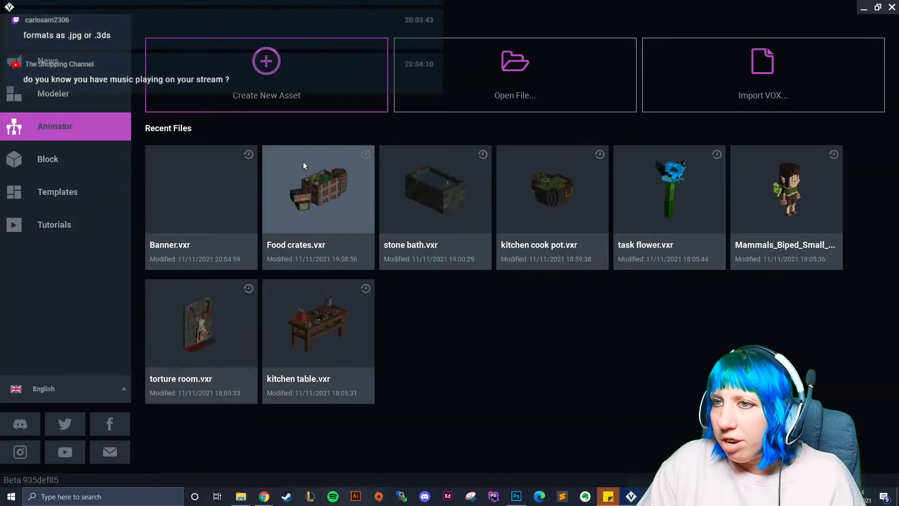
- Open the photo model from the random bits folder in the Modeler
left_click(78, 105)
left_click(469, 87)
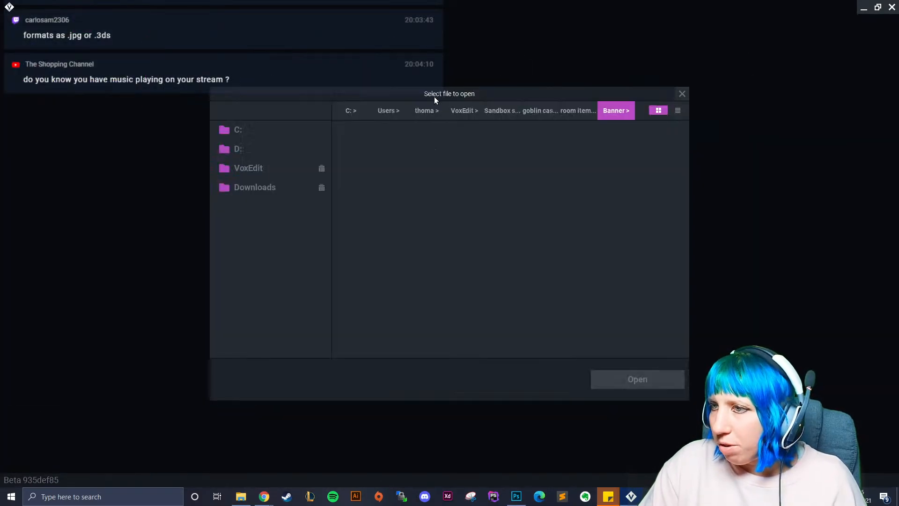
left_click(505, 111)
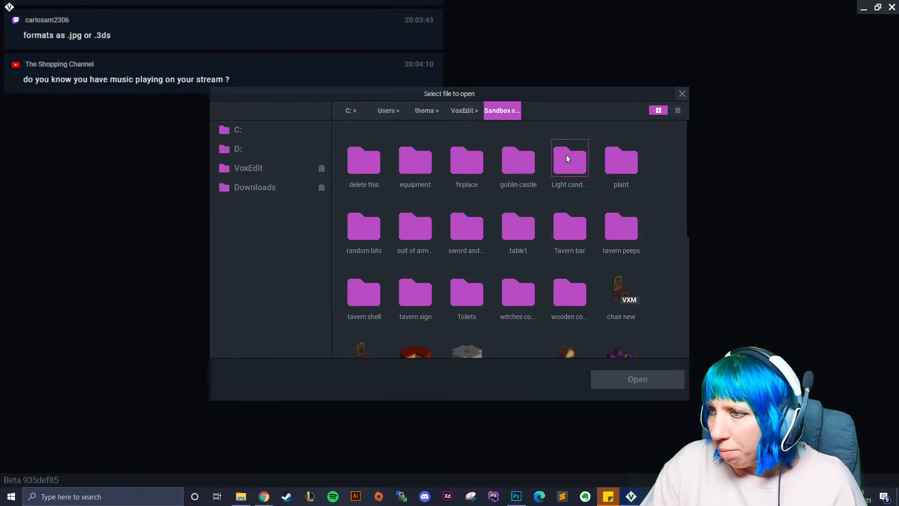
double_click(366, 228)
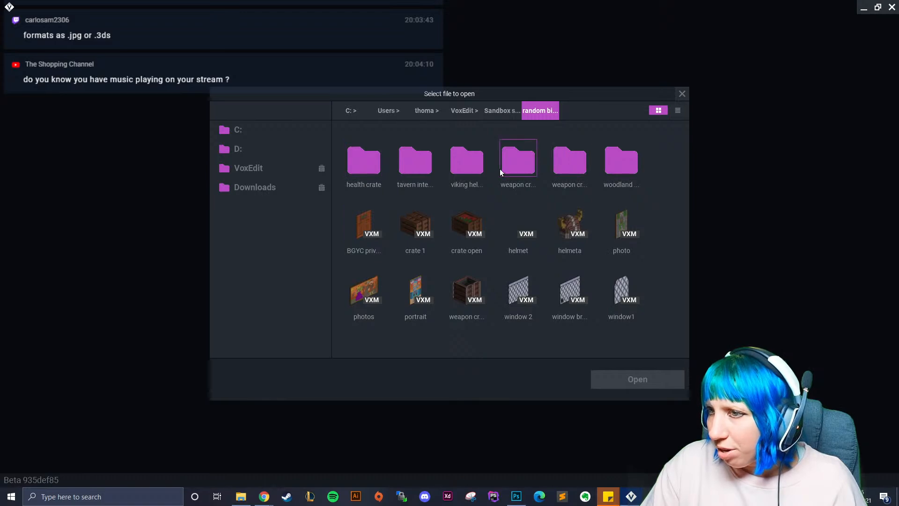
left_click(621, 225)
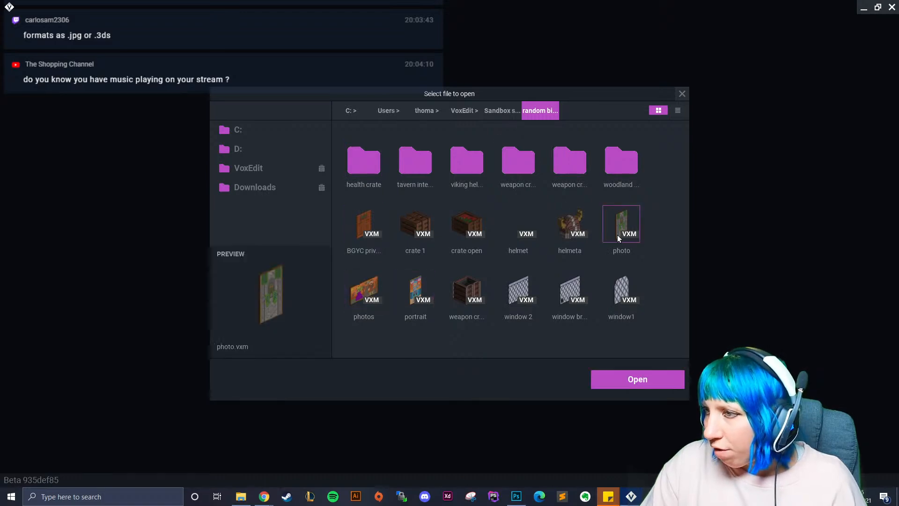
left_click(628, 378)
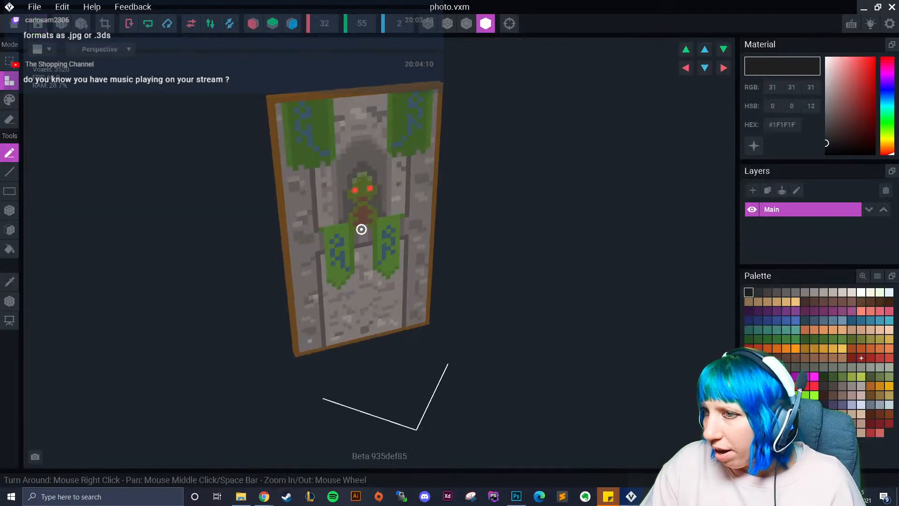
- Sample the light green, dark green and blue of the small lower banner to locate them in the palette
scroll(430, 289, "up", 5)
scroll(355, 259, "up", 3)
scroll(353, 257, "down", 5)
scroll(341, 259, "up", 2)
left_click(9, 281)
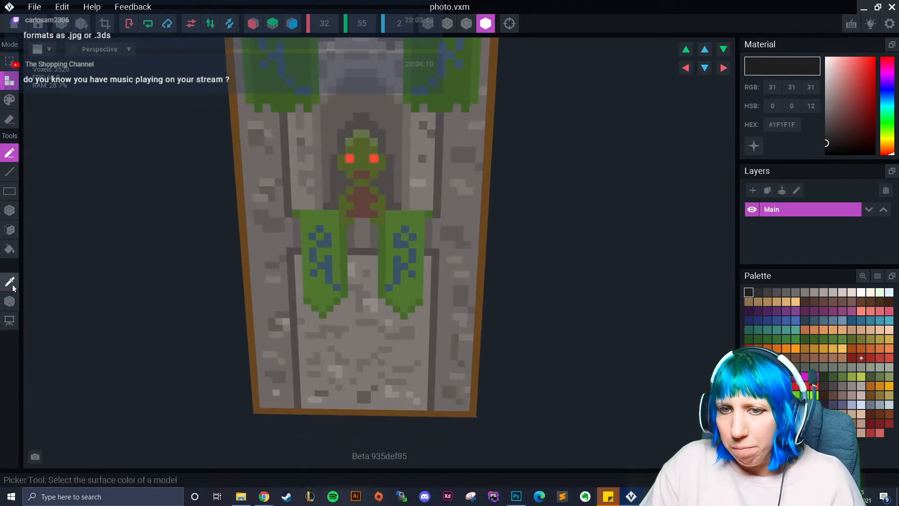
left_click(313, 289)
left_click(9, 281)
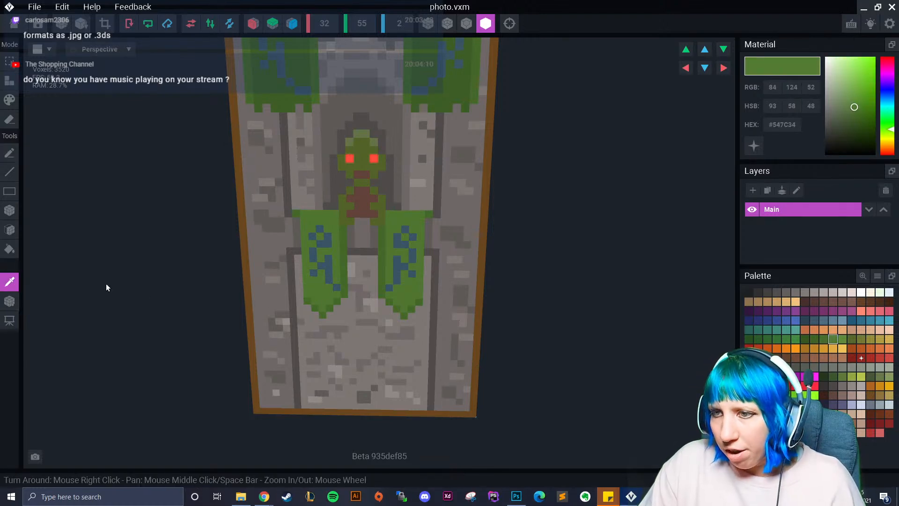
left_click(344, 264)
left_click(10, 281)
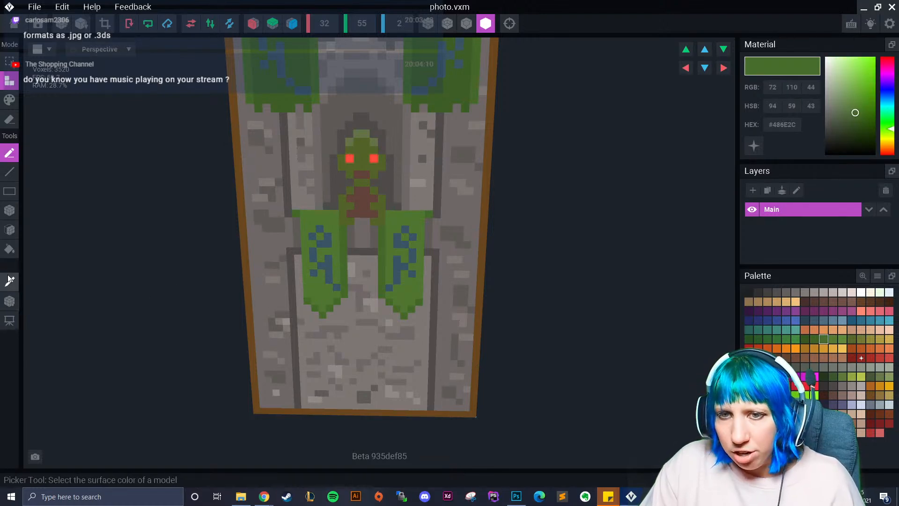
left_click(327, 265)
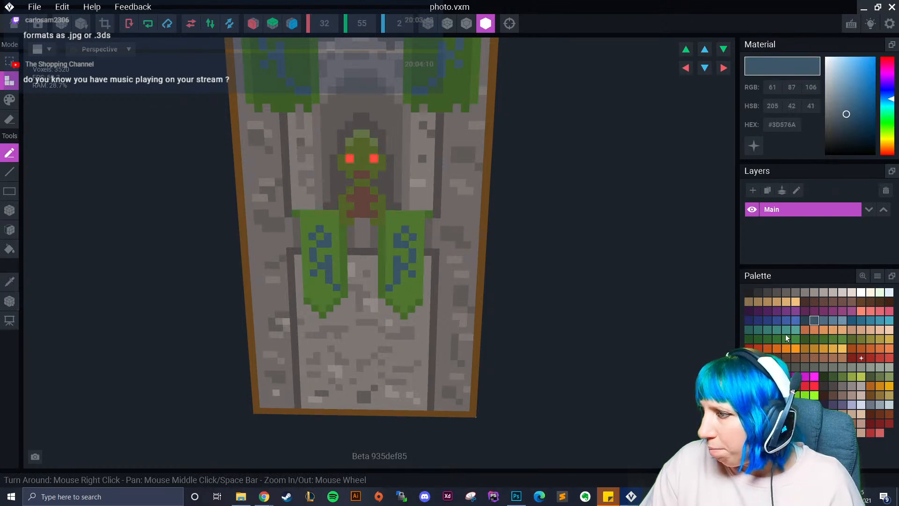
left_click(9, 281)
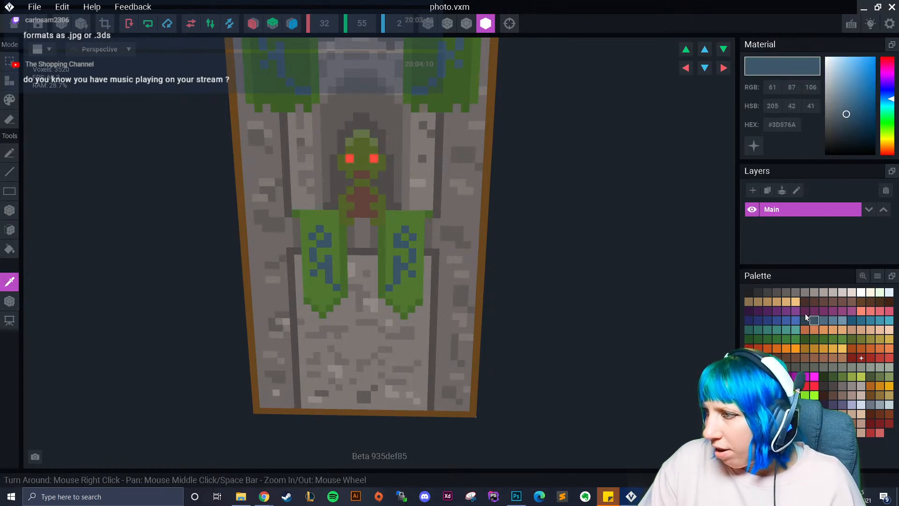
left_click(321, 292)
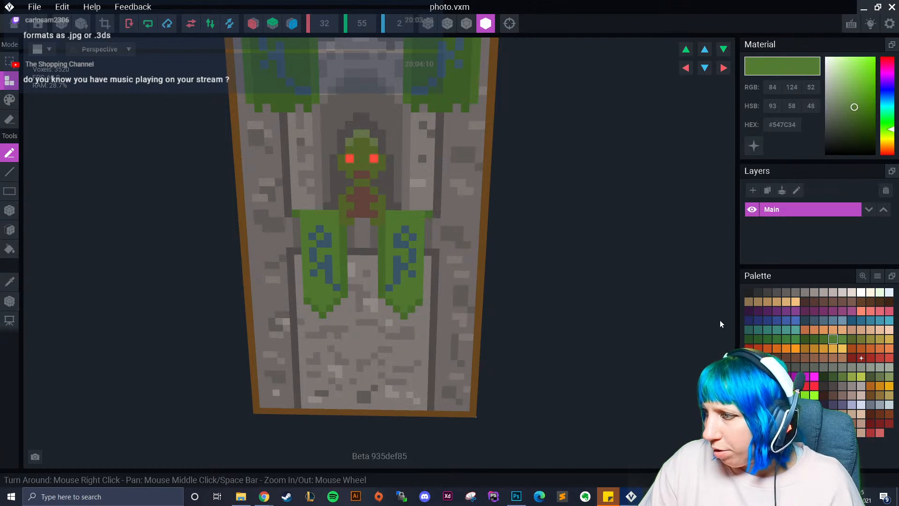
- Sample the green shades of the large upper banner to locate them in the palette
scroll(275, 160, "down", 3)
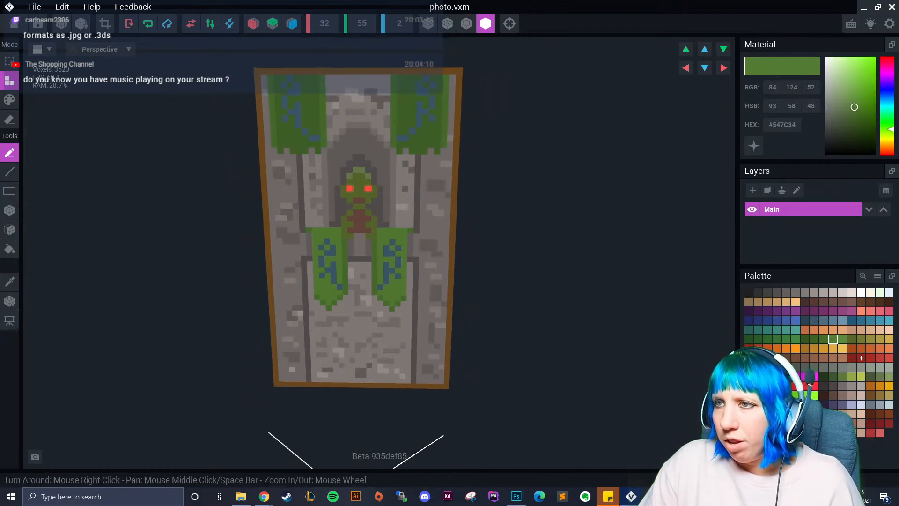
scroll(275, 186, "up", 3)
left_click(9, 281)
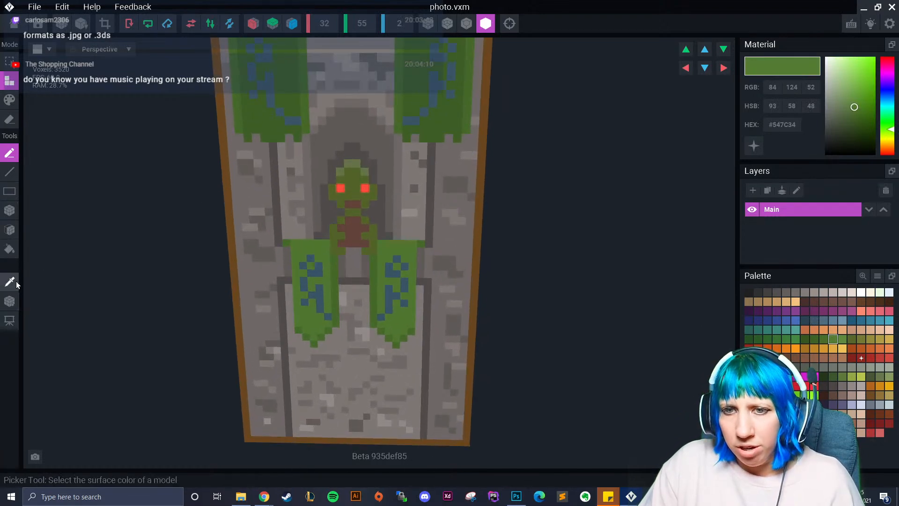
left_click(260, 124)
left_click(10, 281)
left_click(234, 105)
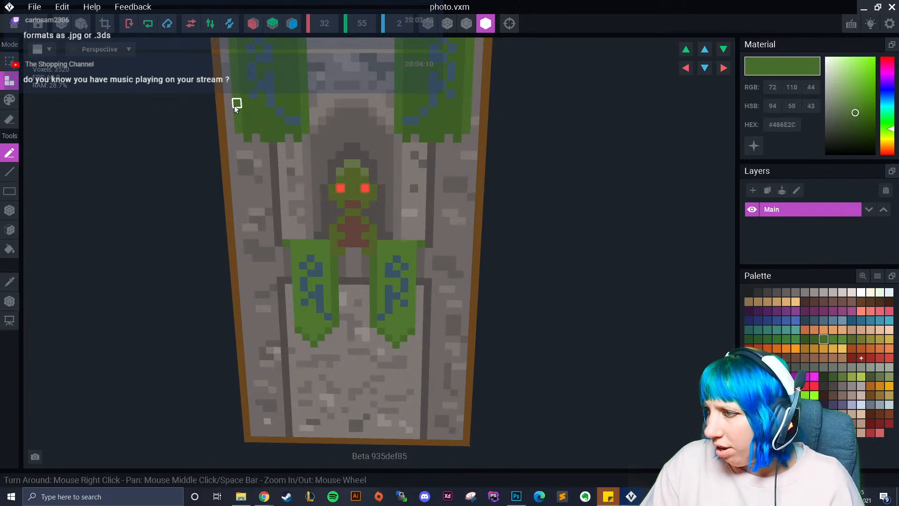
- Close the photo model with its changes saved and reopen the Banner rig in the Animator
left_click(12, 29)
left_click(335, 179)
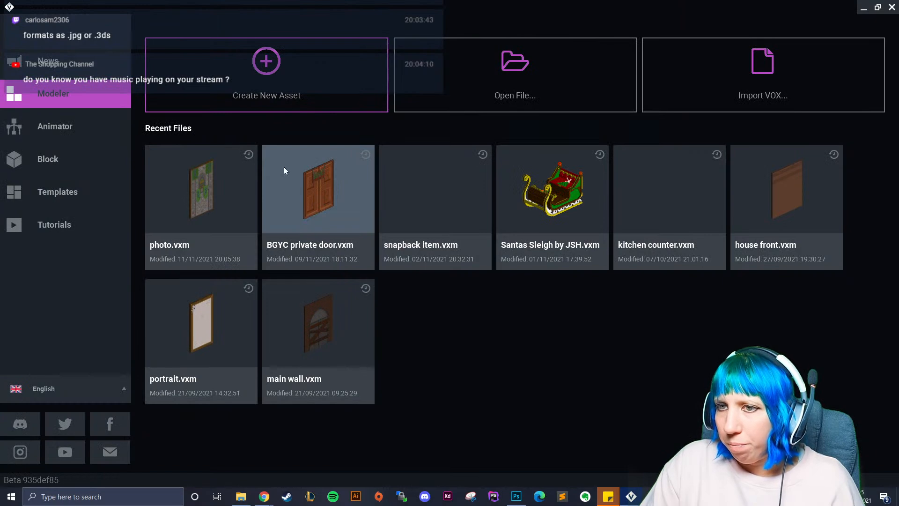
left_click(56, 128)
left_click(145, 156)
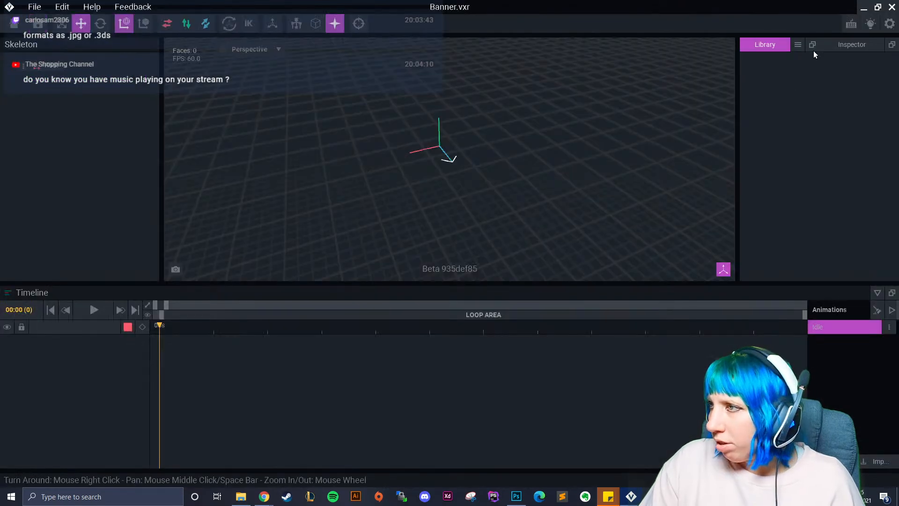
- Create a new VXM model named "Banner flag" in the Banner rig's library
left_click(798, 44)
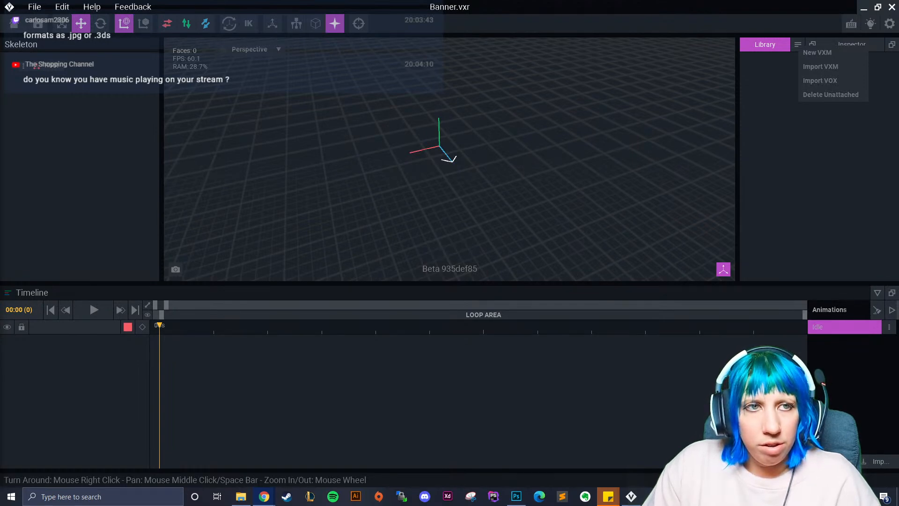
left_click(795, 46)
left_click(803, 57)
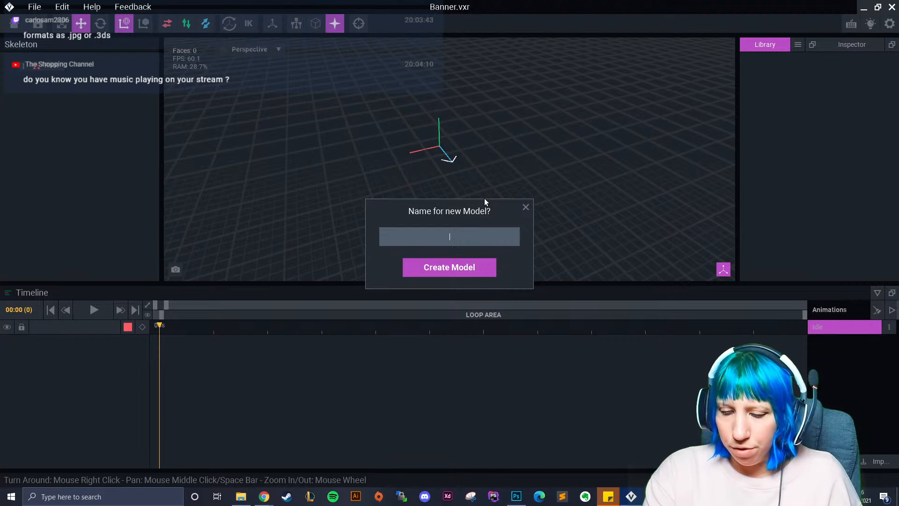
type("Banner")
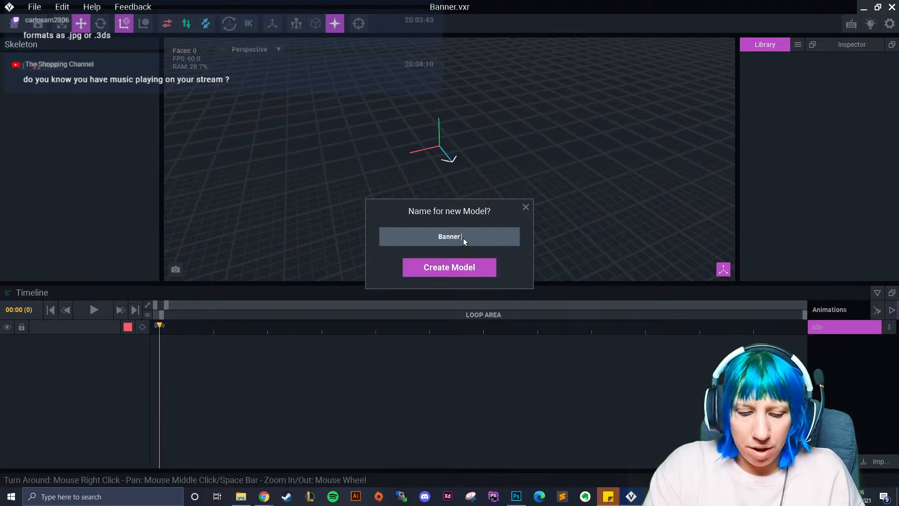
type(" flag")
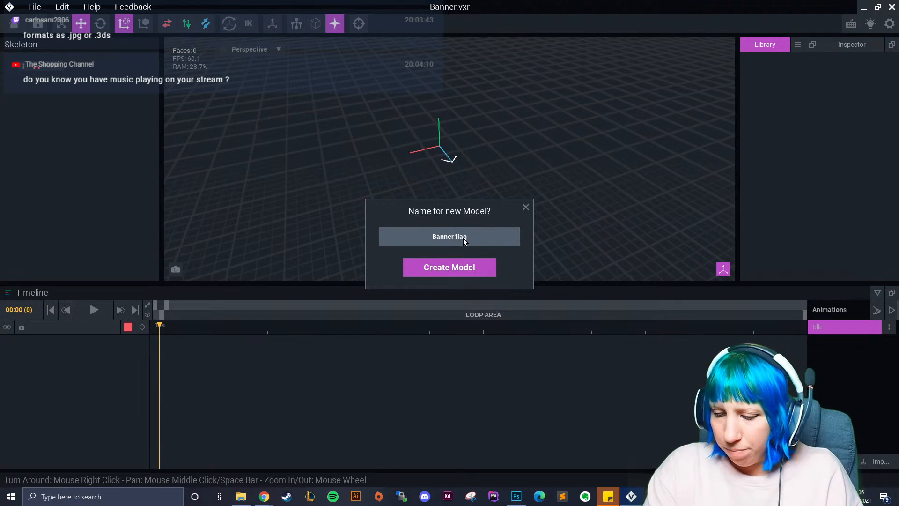
left_click(449, 267)
- Load the "USE THIS" extended VoxEdit palette PNG from Downloads as the Banner flag model's palette
left_click(877, 275)
left_click(843, 304)
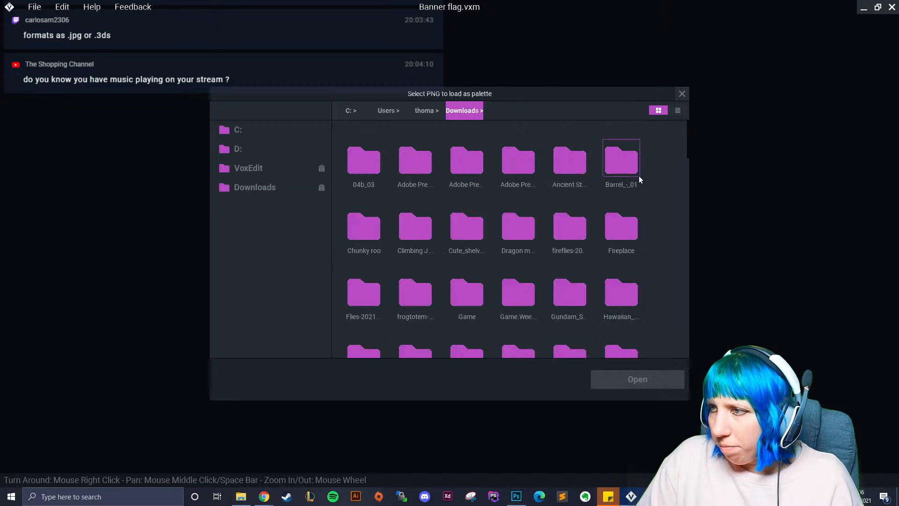
left_click_drag(685, 160, 652, 358)
left_click(415, 309)
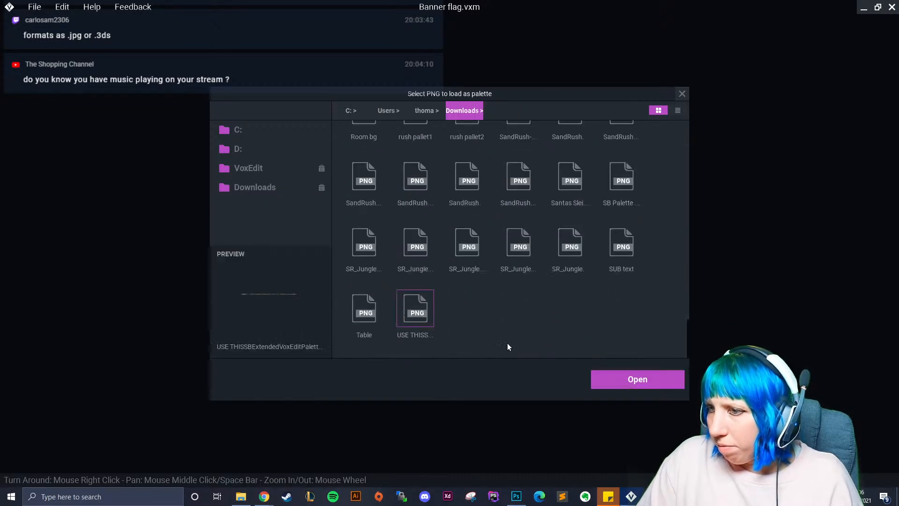
left_click(606, 380)
- Set the Banner flag model's volume height (Y) to 50 voxels
right_click_drag(449, 323, 428, 294)
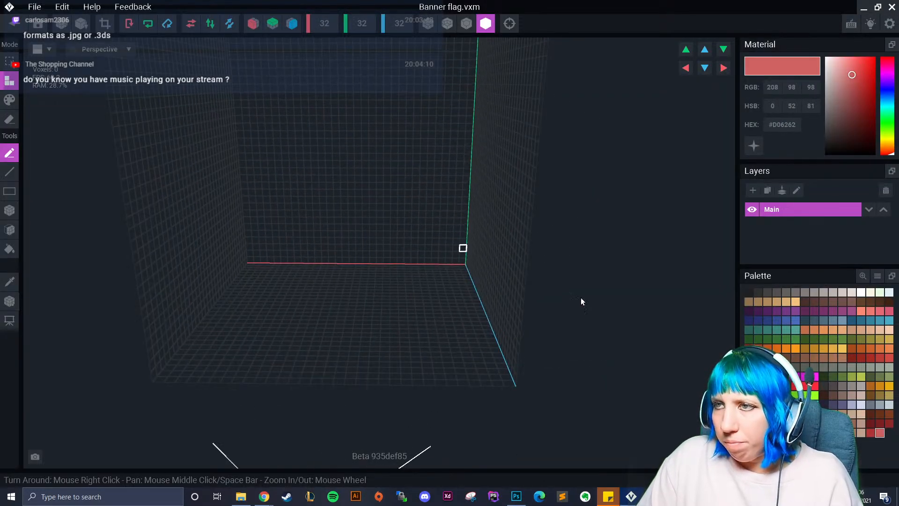
right_click_drag(438, 250, 454, 285)
scroll(385, 239, "up", 3)
middle_click_drag(385, 236, 367, 299)
right_click_drag(367, 299, 344, 167)
middle_click_drag(340, 173, 383, 209)
left_click(367, 24)
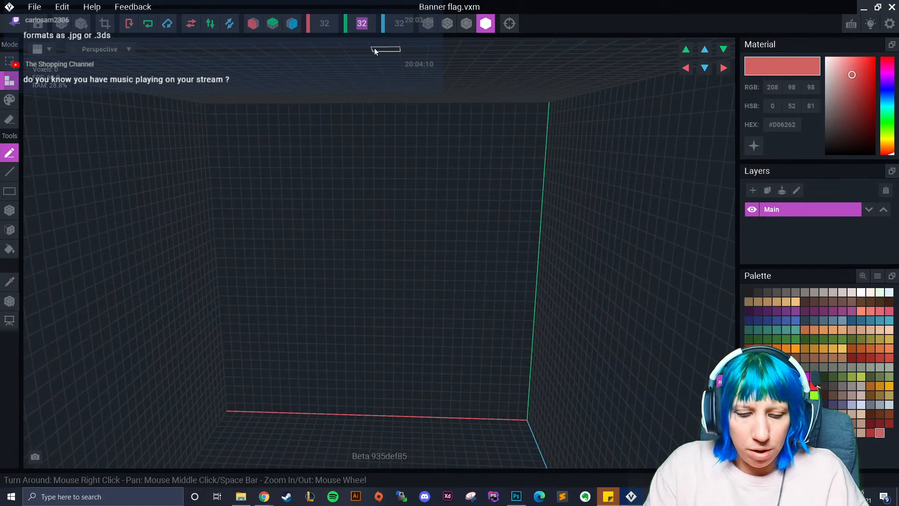
type("50")
key("Return")
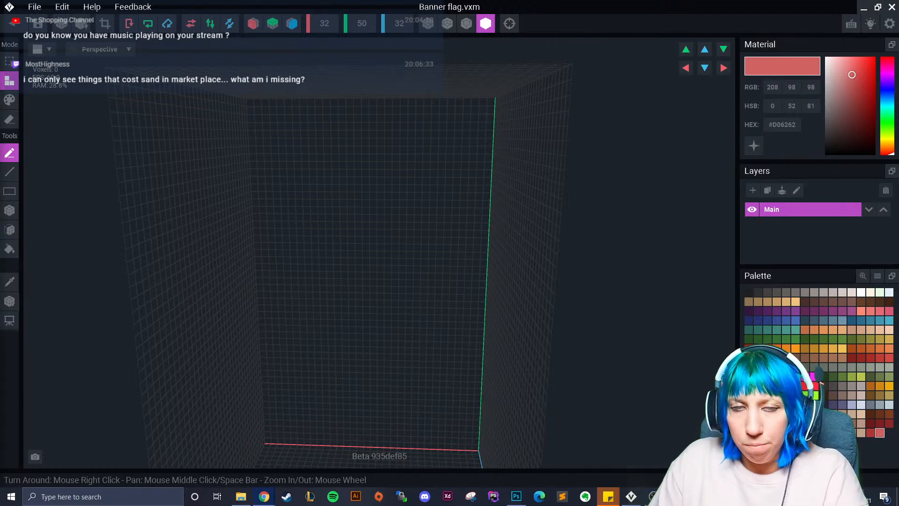
- Switch to The Sandbox website in Chrome and add the free HUB CK Banana Box from the marketplace's NFTs Entities to the inventory
left_click_drag(0, 4, 362, 1)
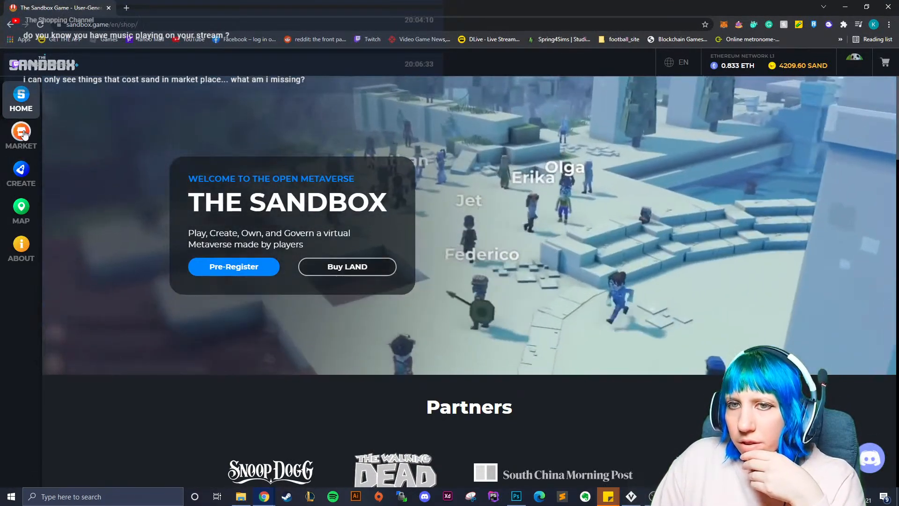
left_click(21, 136)
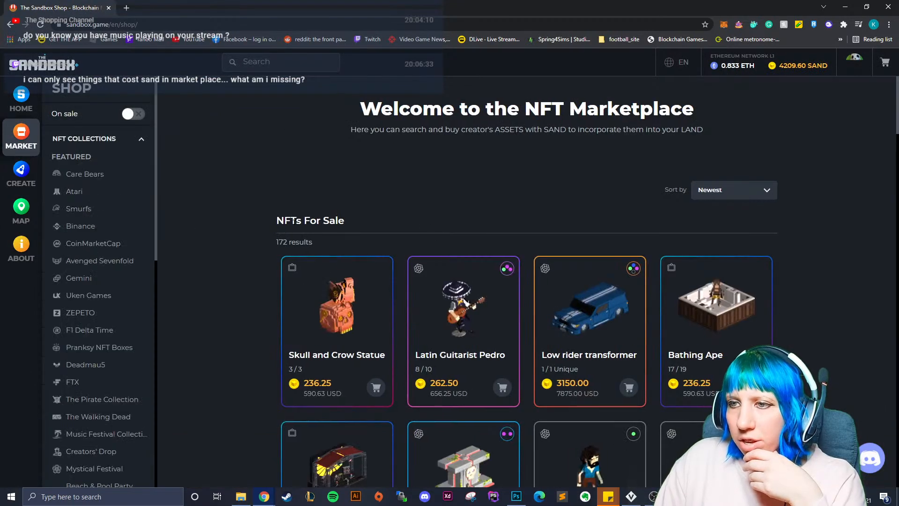
scroll(571, 341, "down", 15)
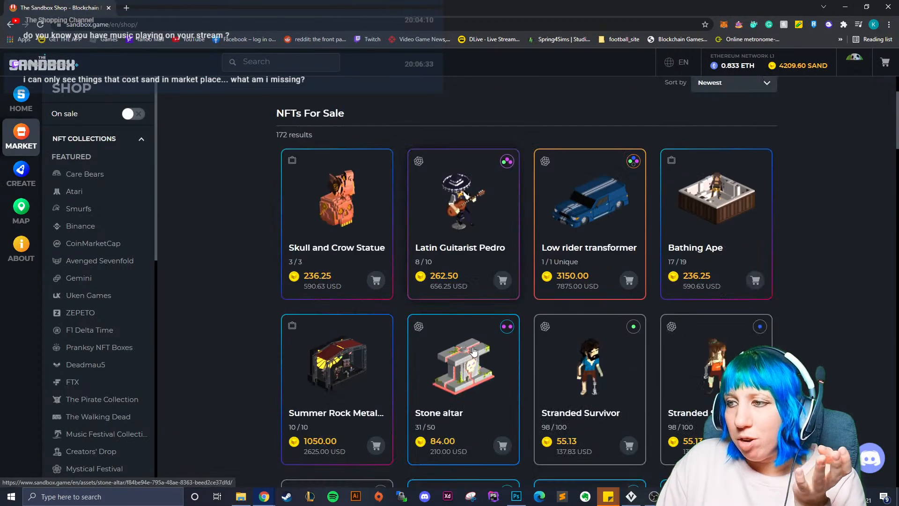
scroll(571, 340, "down", 8)
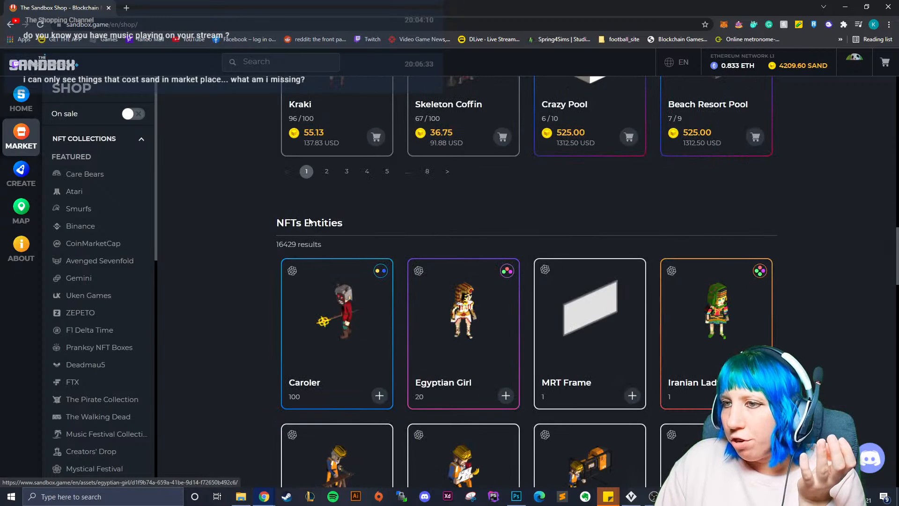
scroll(306, 145, "down", 2)
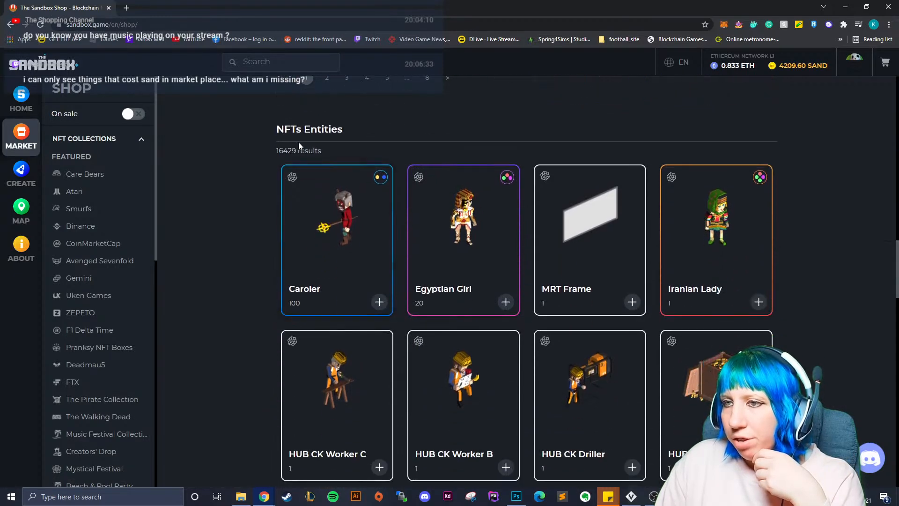
scroll(518, 315, "down", 3)
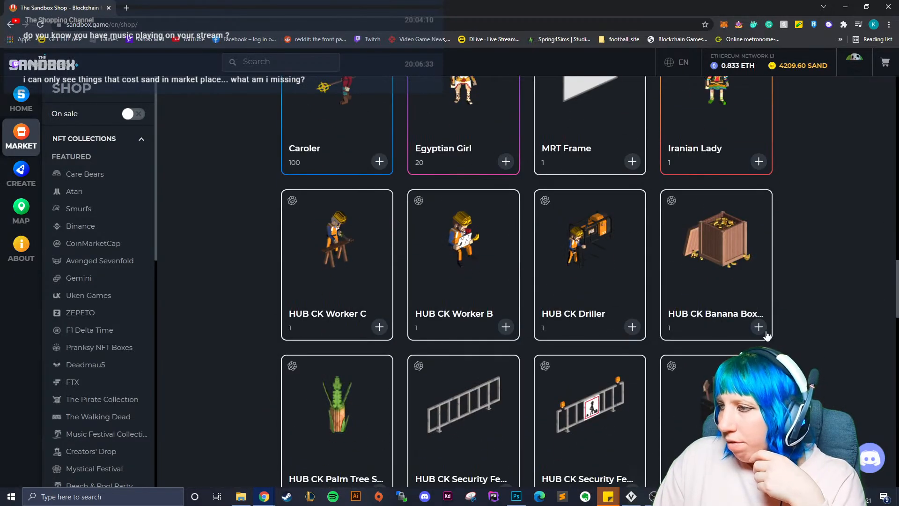
scroll(468, 426, "down", 4)
scroll(627, 333, "up", 4)
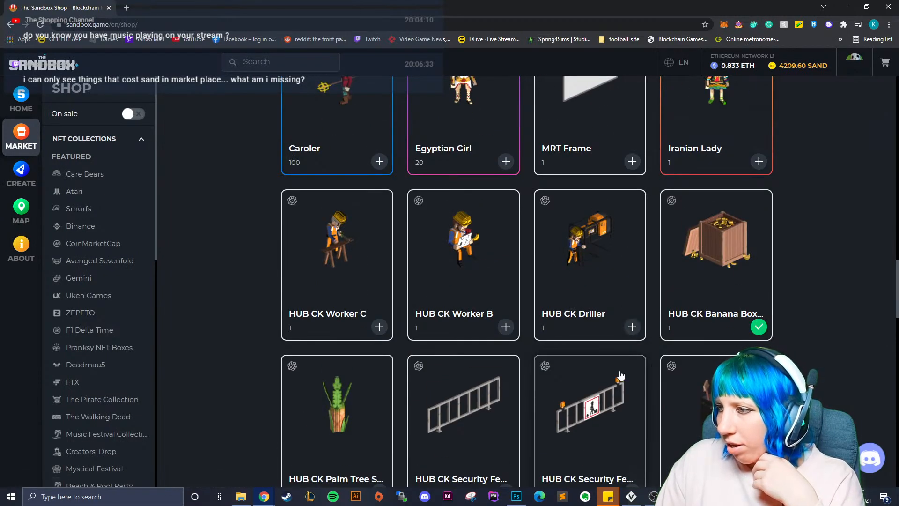
- Open the HUB CK Banana Box A asset page and examine its 3D preview, attributes and creator details
left_click(701, 283)
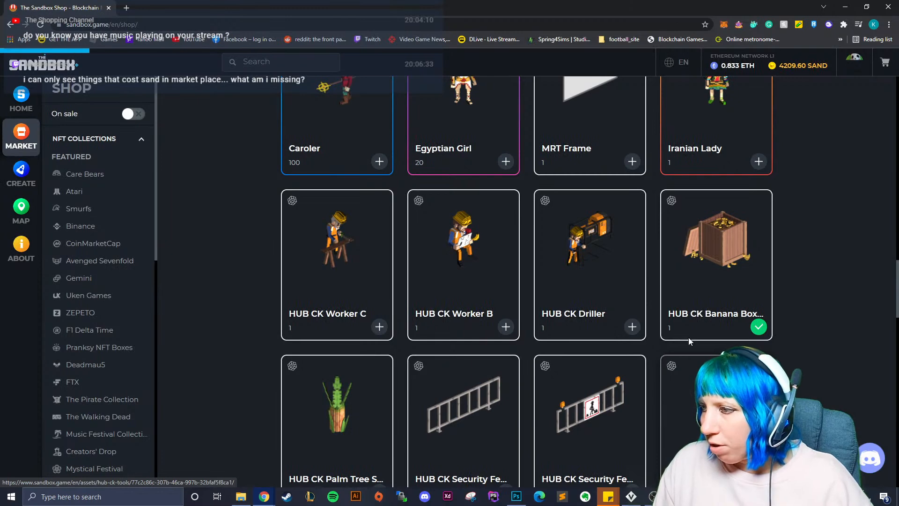
scroll(419, 358, "down", 3)
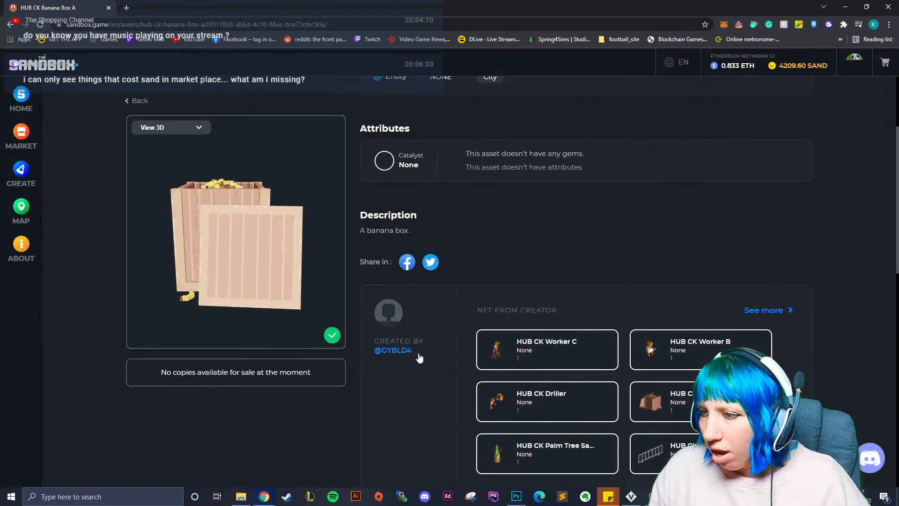
left_click_drag(273, 324, 299, 307)
scroll(398, 219, "down", 3)
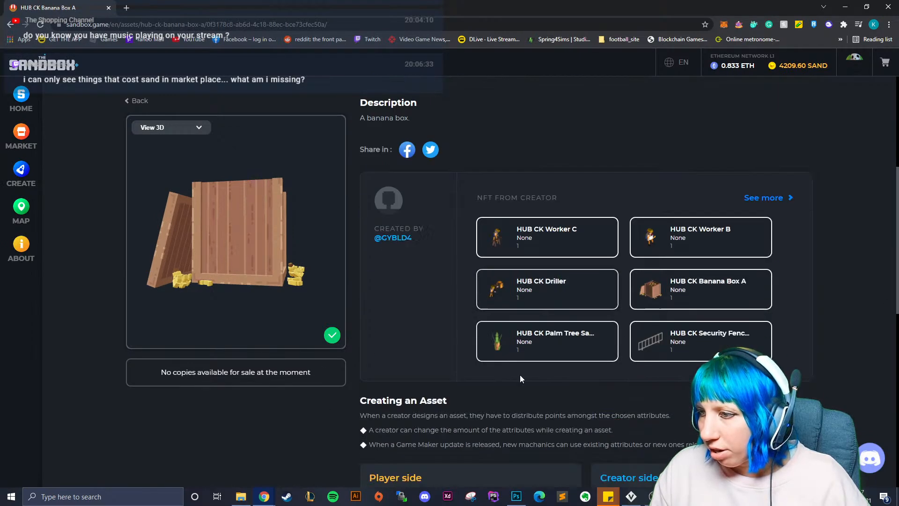
- Open the banana box creator's profile, browse the published assets and add the Tree Trunk Block to the inventory
left_click(393, 210)
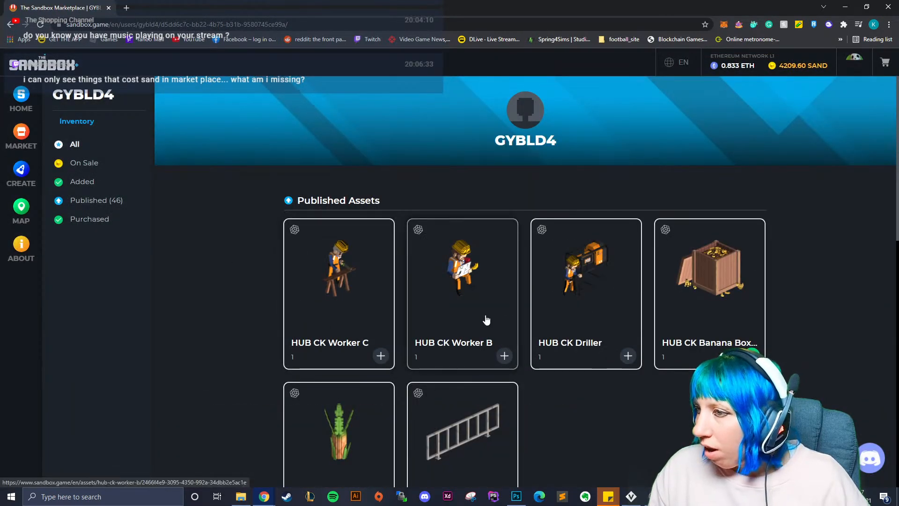
scroll(486, 320, "down", 2)
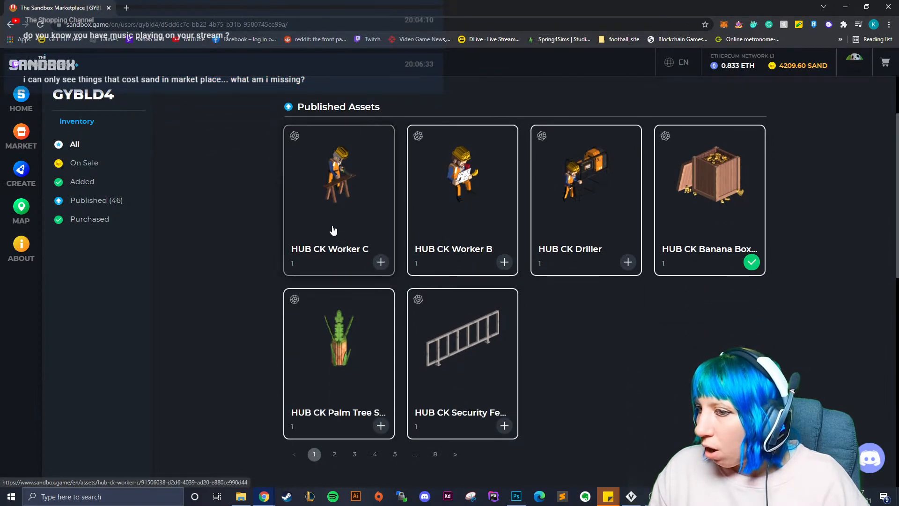
left_click(333, 455)
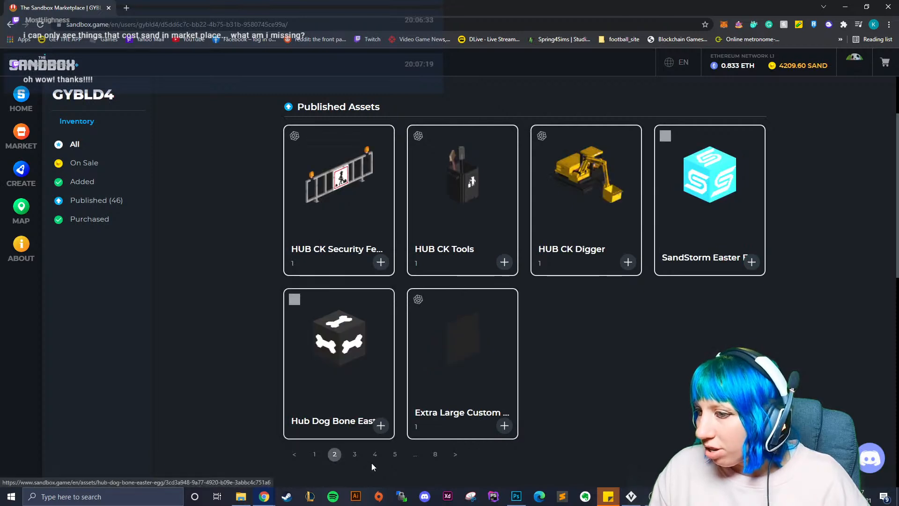
left_click(354, 454)
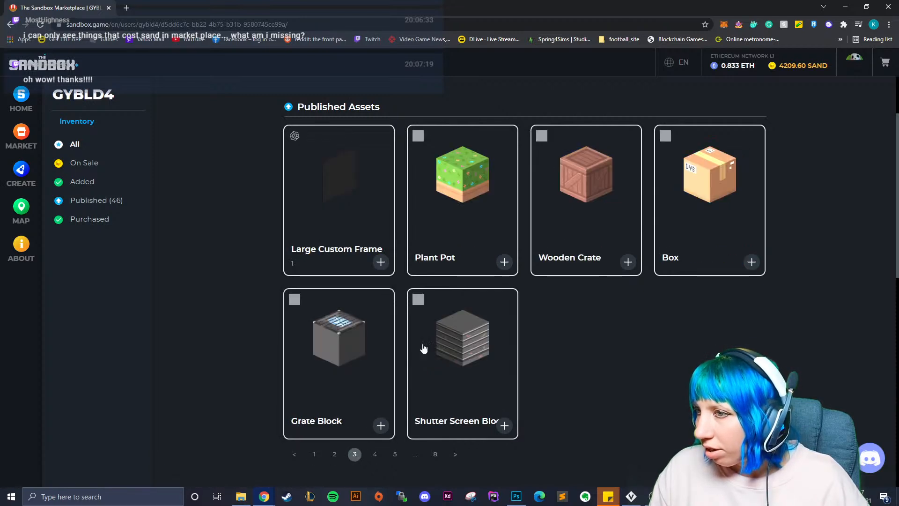
left_click(373, 456)
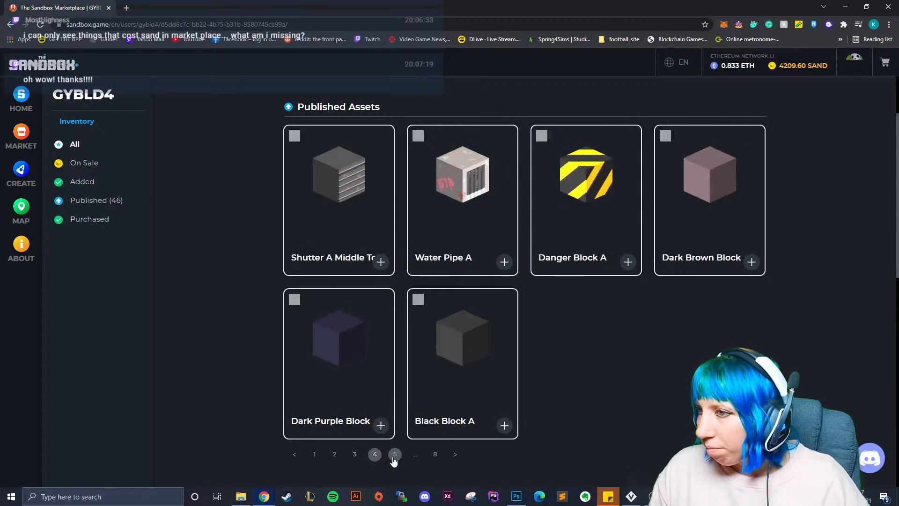
left_click(395, 456)
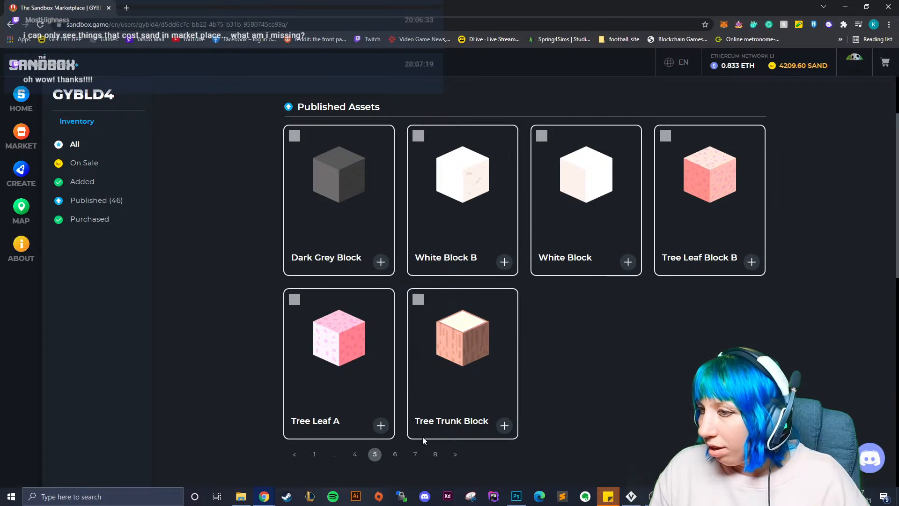
left_click(395, 455)
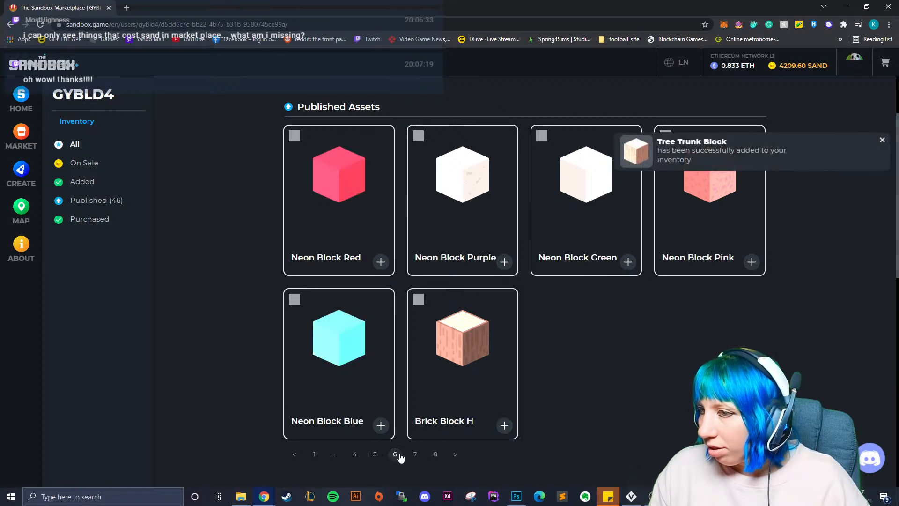
- Browse the creator's remaining published assets, add the HUB CK Palm Tree to the inventory and return to VoxEdit by closing the browser
left_click(415, 455)
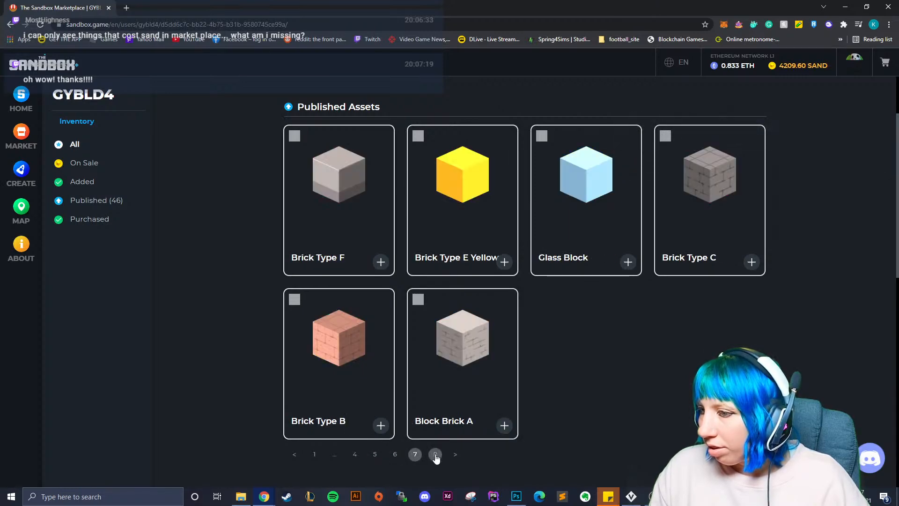
left_click(435, 454)
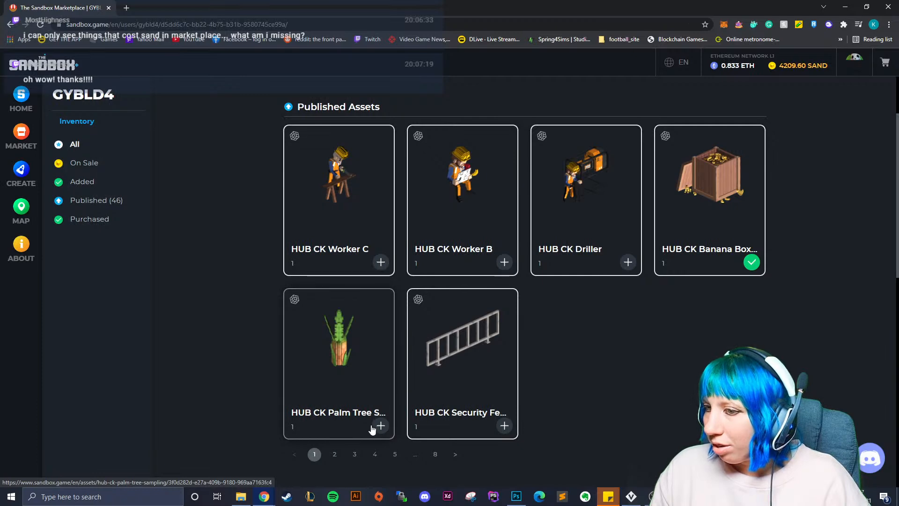
left_click(381, 425)
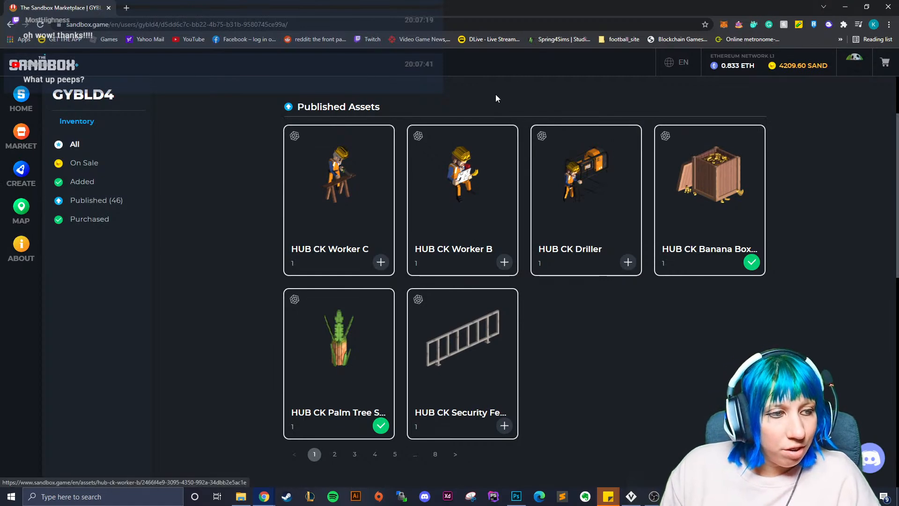
left_click(888, 6)
- Draw a full-height, one-voxel-thick box in dark green #406227 on the back plane as the flag's body
right_click_drag(225, 240, 308, 213)
scroll(308, 214, "up", 3)
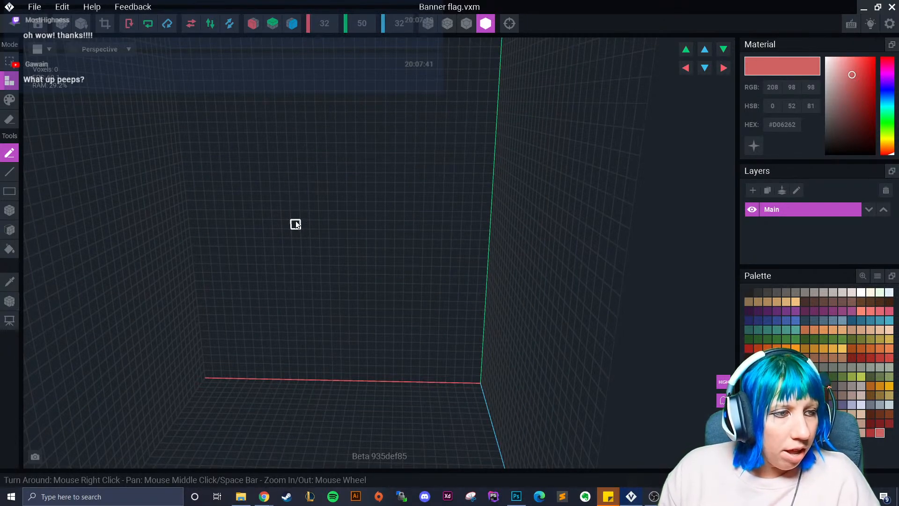
right_click_drag(409, 248, 448, 283)
left_click(820, 339)
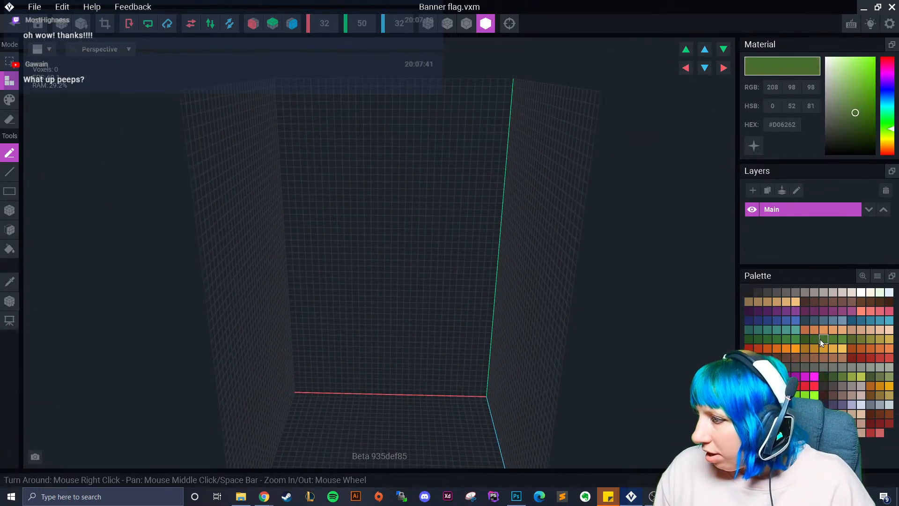
left_click(813, 339)
left_click(10, 210)
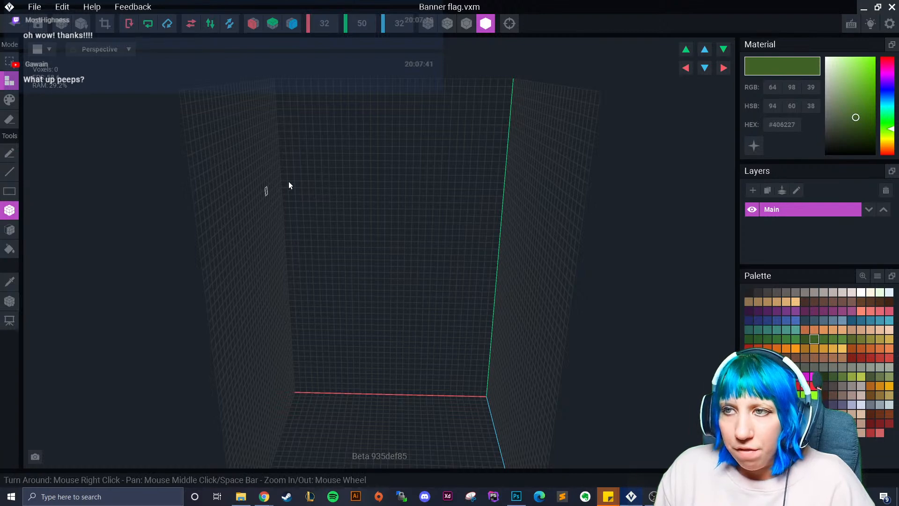
scroll(322, 176, "down", 2)
left_click_drag(335, 131, 458, 376)
scroll(404, 263, "up", 2)
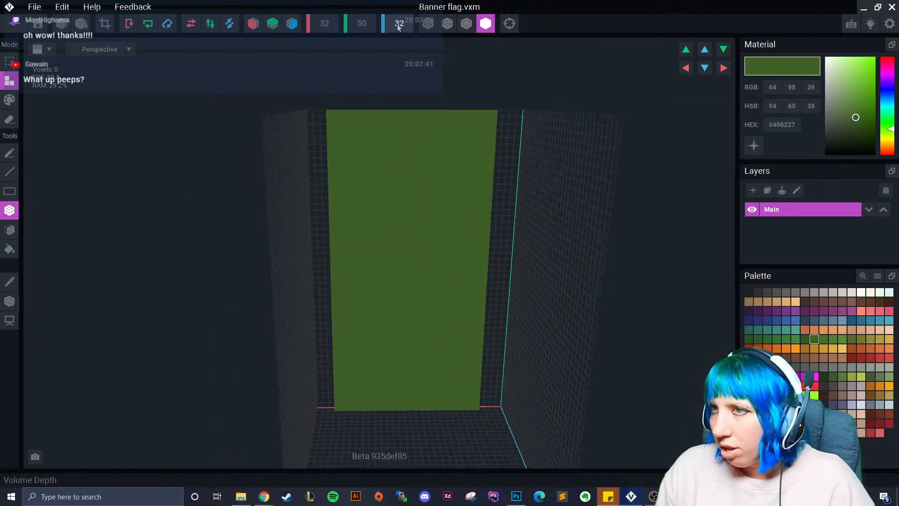
- Turn on the outlined display and X-axis symmetry, with the lighter green #486E2C as the drawing colour
left_click(465, 26)
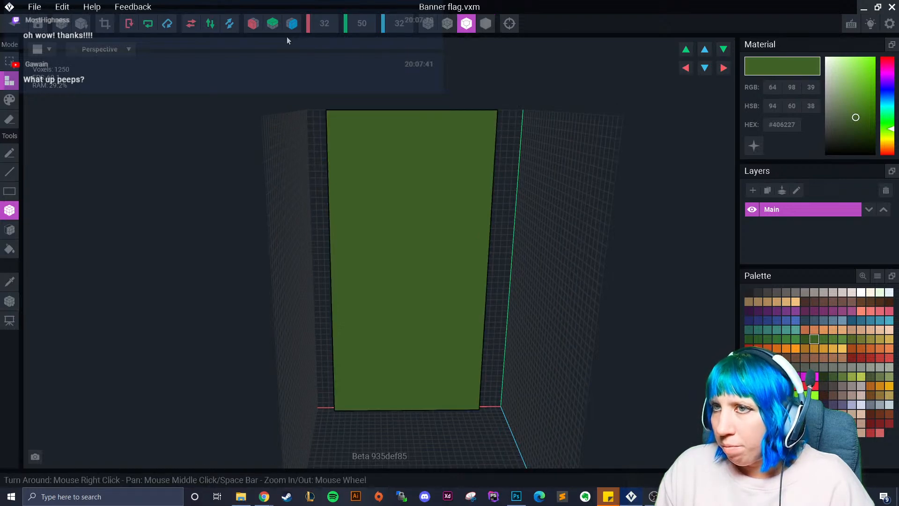
left_click(290, 26)
left_click(252, 25)
scroll(399, 215, "up", 2)
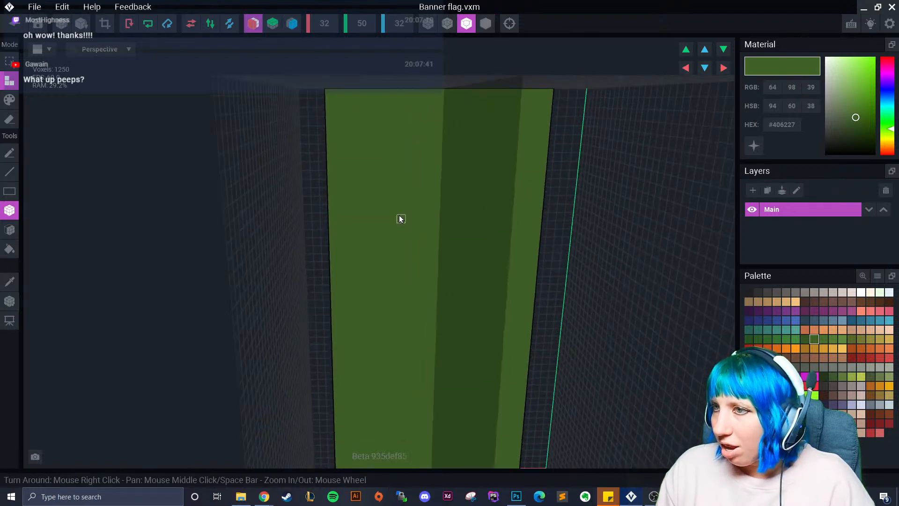
left_click(824, 339)
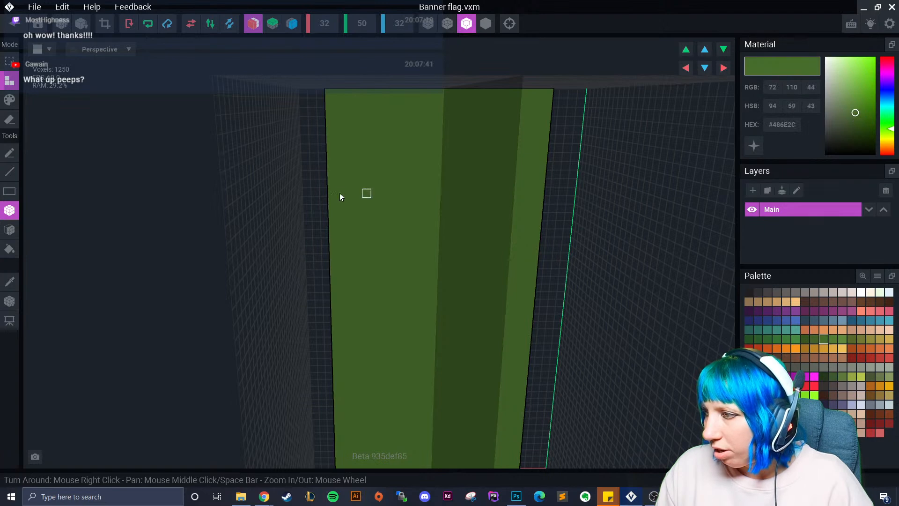
middle_click_drag(385, 203, 388, 171)
left_click_drag(324, 61, 329, 443)
scroll(388, 422, "down", 2)
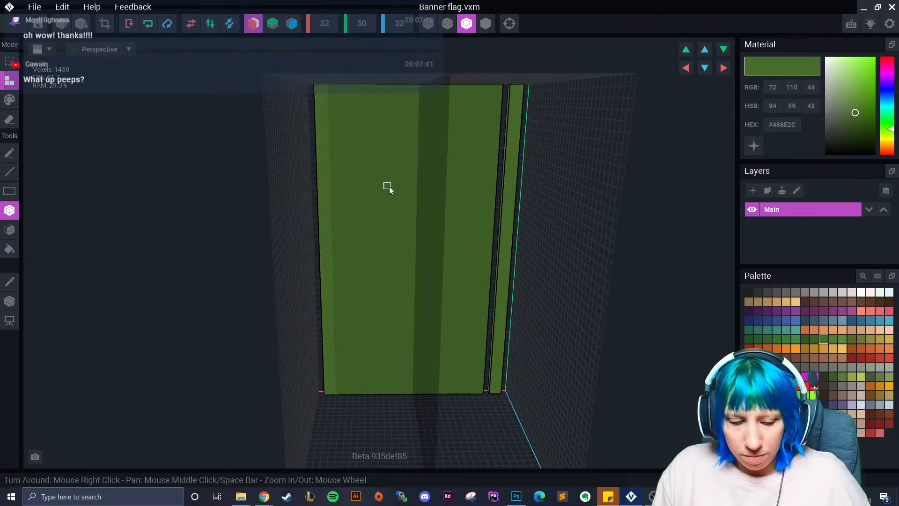
key("ctrl+z")
- Draw full-height #486E2C box strips flush against both vertical edges of the flag, mirrored with X-axis symmetry
scroll(330, 88, "up", 2)
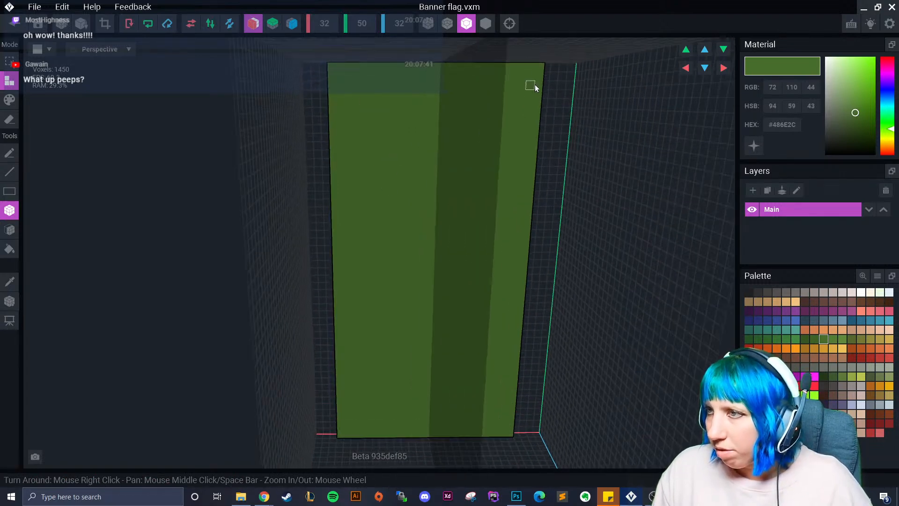
left_click_drag(548, 66, 519, 432)
scroll(412, 296, "up", 3)
- Increase the volume's Y height to 70 voxels and shift the flag upward to make room beneath it
scroll(502, 107, "down", 3)
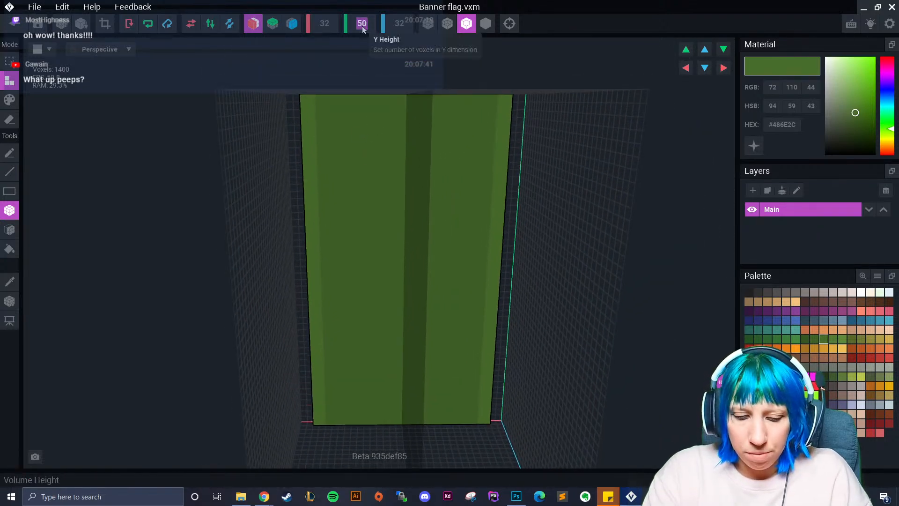
key("Return")
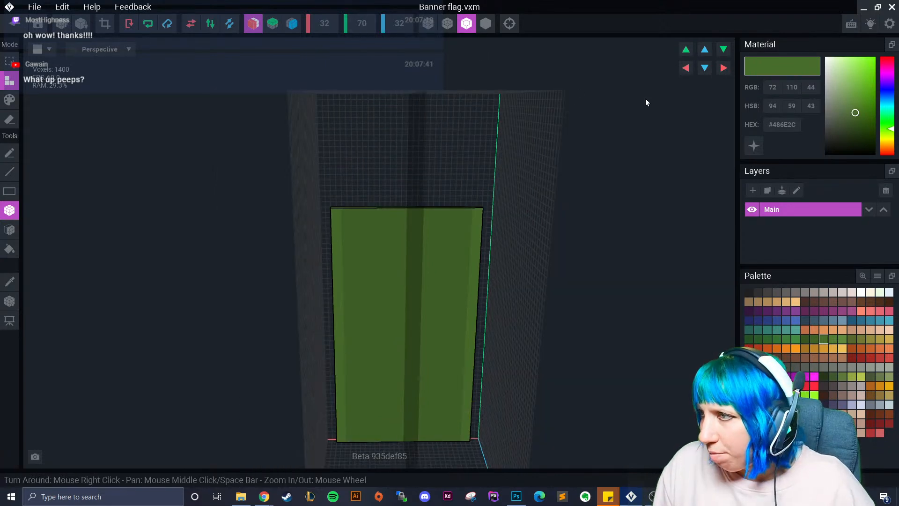
left_click(683, 51)
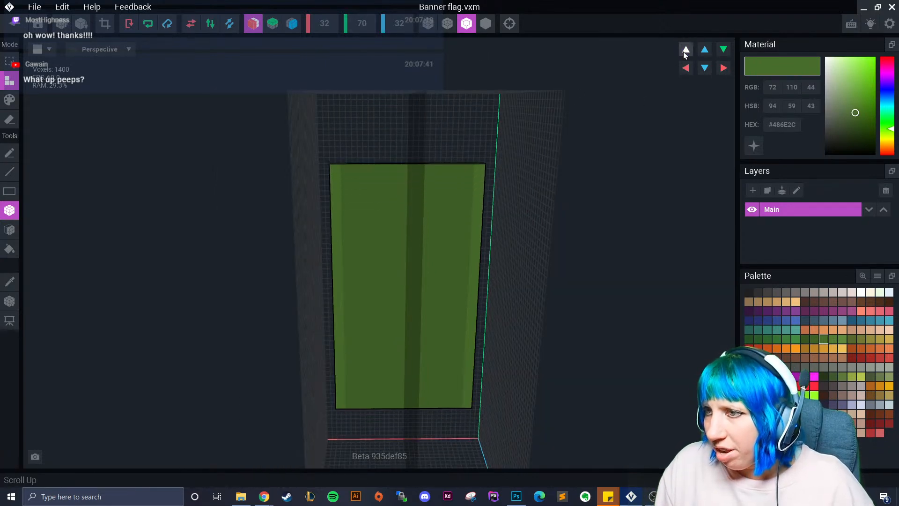
- Draw #486E2C boxes below the flag that step inward on both sides and end in a narrow bottom strip
scroll(391, 287, "up", 3)
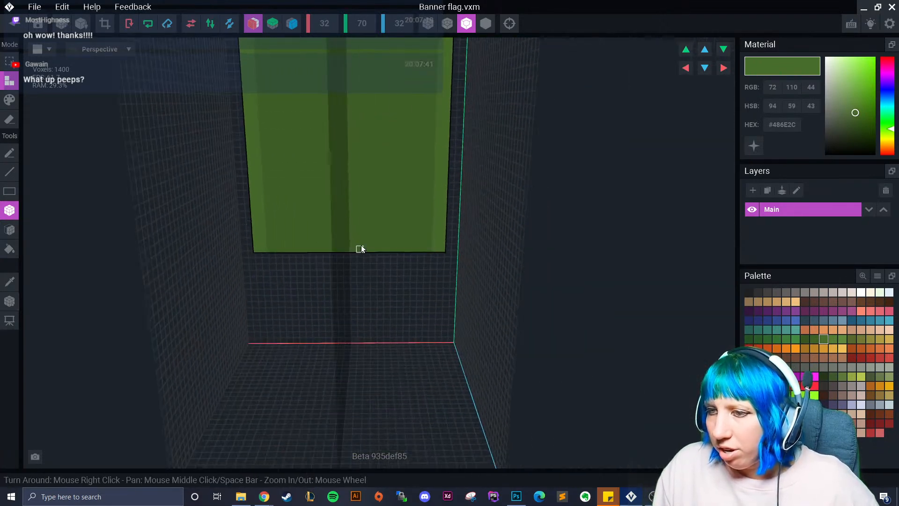
scroll(267, 259, "up", 2)
left_click_drag(255, 254, 303, 357)
left_click_drag(383, 398, 320, 389)
- Sample the body's dark green #406227 and fill the interior of the stepped lower end with boxes
left_click(10, 283)
left_click(300, 234)
left_click_drag(276, 252, 434, 276)
left_click_drag(299, 285, 436, 313)
left_click_drag(327, 329, 326, 393)
scroll(293, 381, "down", 2)
scroll(294, 381, "up", 2)
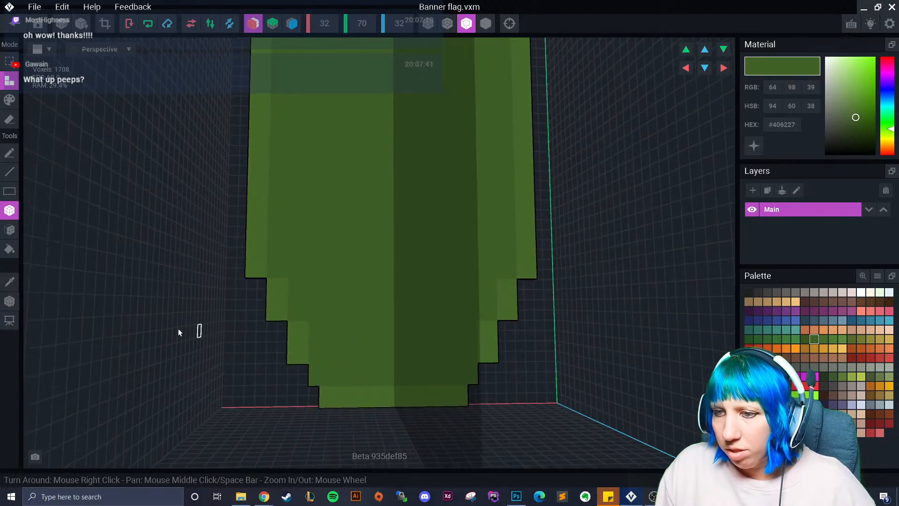
- Sample #486E2C from the edge and complete the light border at the lowest steps of the flag
left_click(293, 359, "alt")
left_click(301, 377)
left_click(309, 396)
scroll(327, 400, "down", 2)
scroll(344, 366, "down", 4)
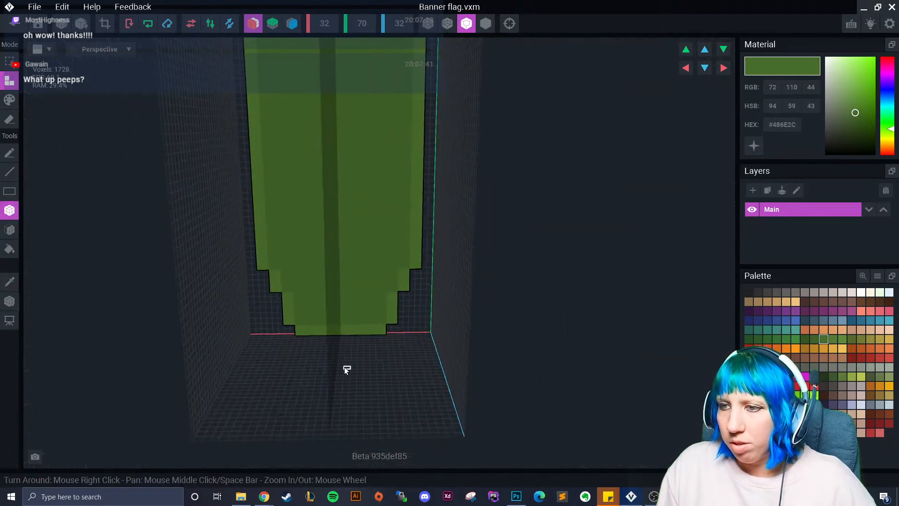
- Extrude the #486E2C side edges, steps and bottom strip one voxel forward with the Face tool
scroll(375, 350, "up", 2)
right_click_drag(356, 369, 379, 350)
left_click(9, 281)
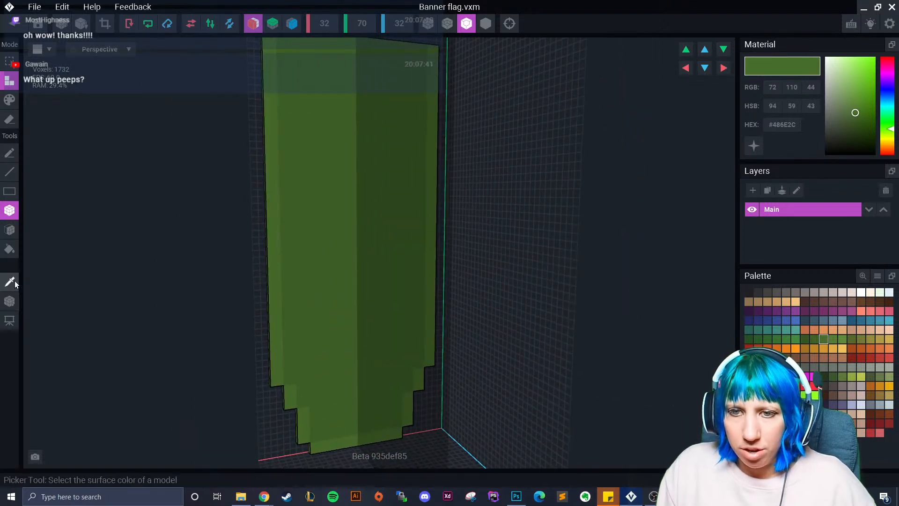
left_click(269, 221)
left_click(9, 229)
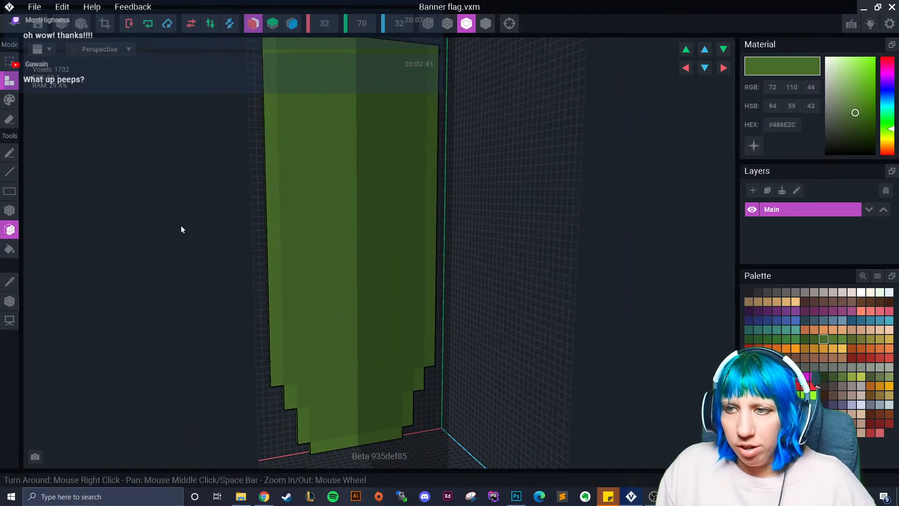
left_click(277, 219)
left_click(289, 402)
left_click(302, 423)
left_click(324, 446)
- Sample #406227 and extrude the flag's dark green body one voxel forward, flush with the raised border
left_click(9, 282)
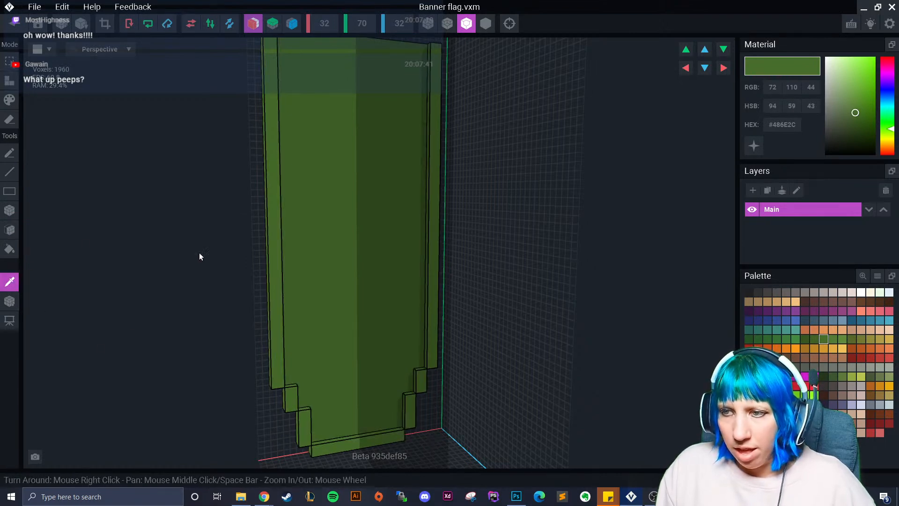
left_click(335, 218)
left_click(333, 219)
right_click_drag(299, 243, 291, 255)
scroll(293, 262, "up", 3)
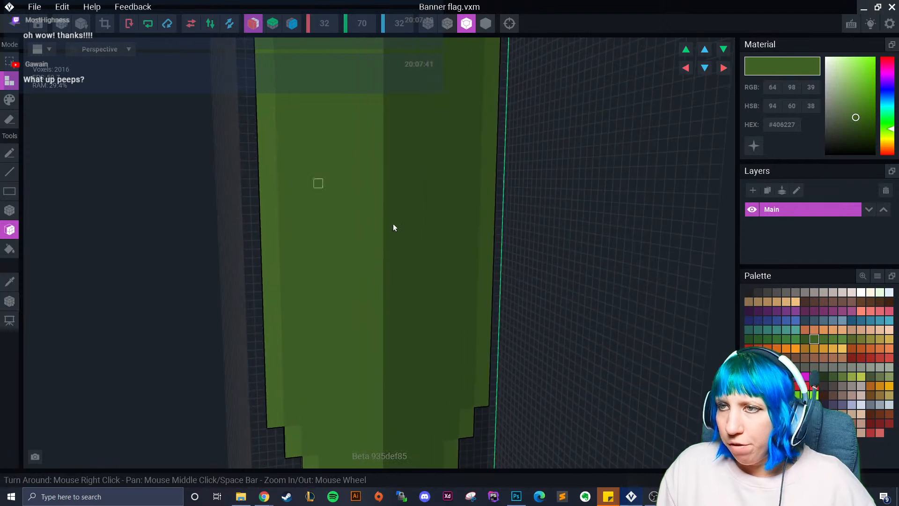
left_click(308, 90)
right_click_drag(307, 90, 149, 263)
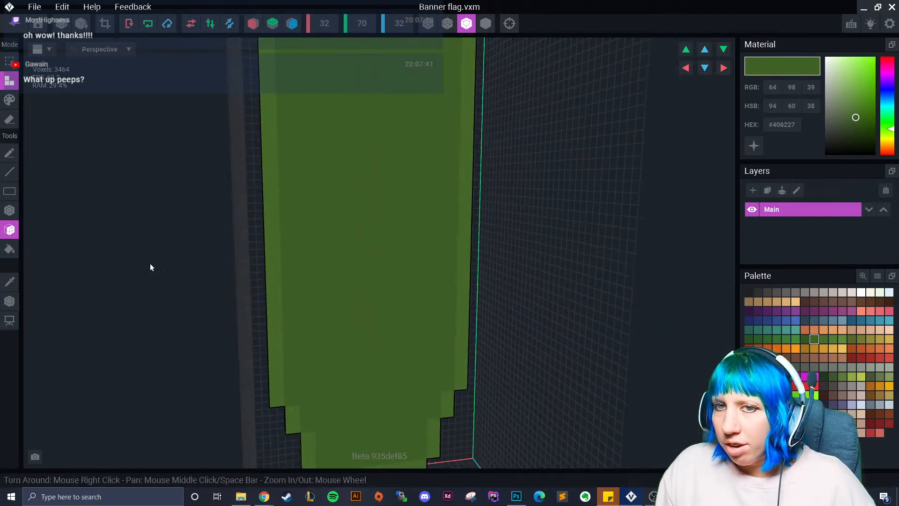
- Crop the volume to the flag's size and close the Banner flag model with its changes saved
left_click(105, 23)
left_click(15, 24)
left_click(323, 188)
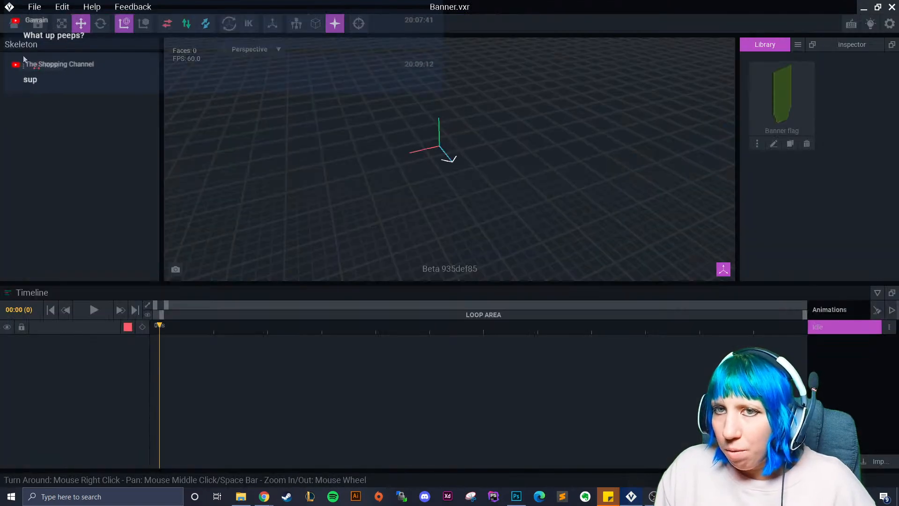
- Save and close the Banner asset, then open photo.vxm and snip one of its upper green banners as reference
left_click(19, 27)
left_click(360, 181)
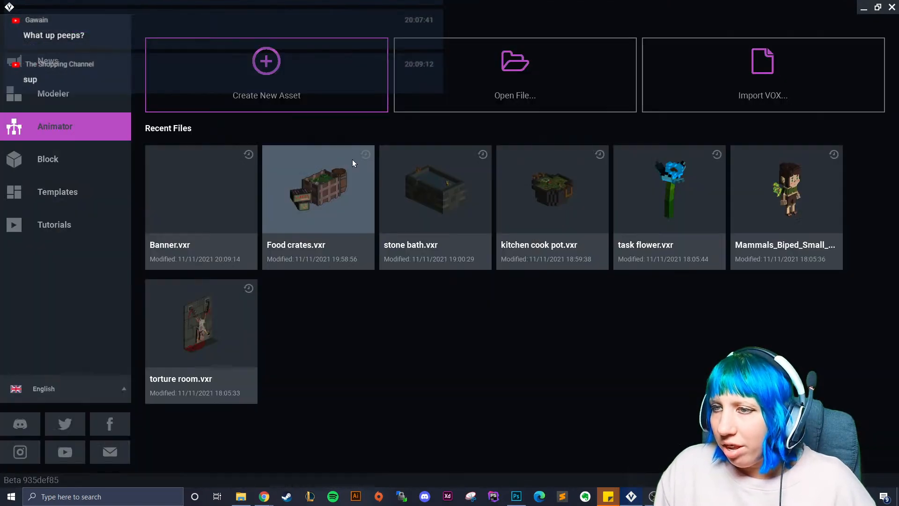
left_click(42, 92)
left_click(217, 188)
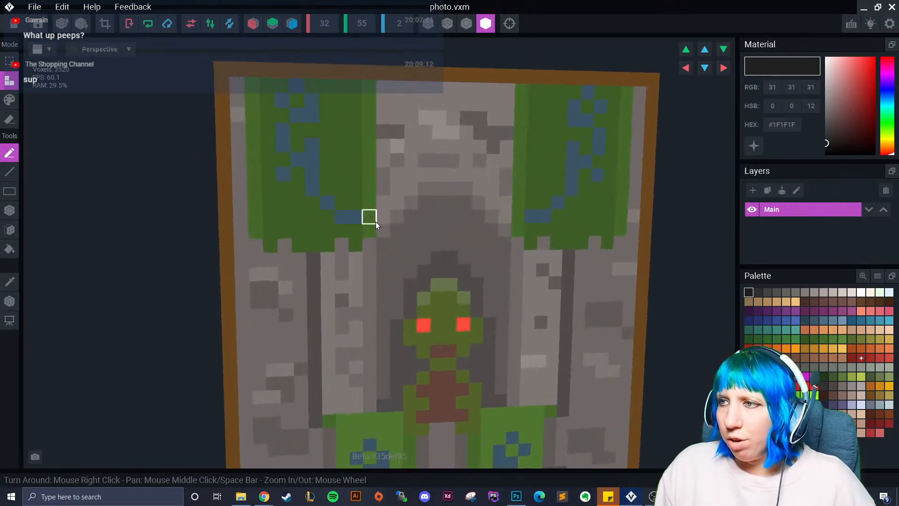
key("super+shift+s")
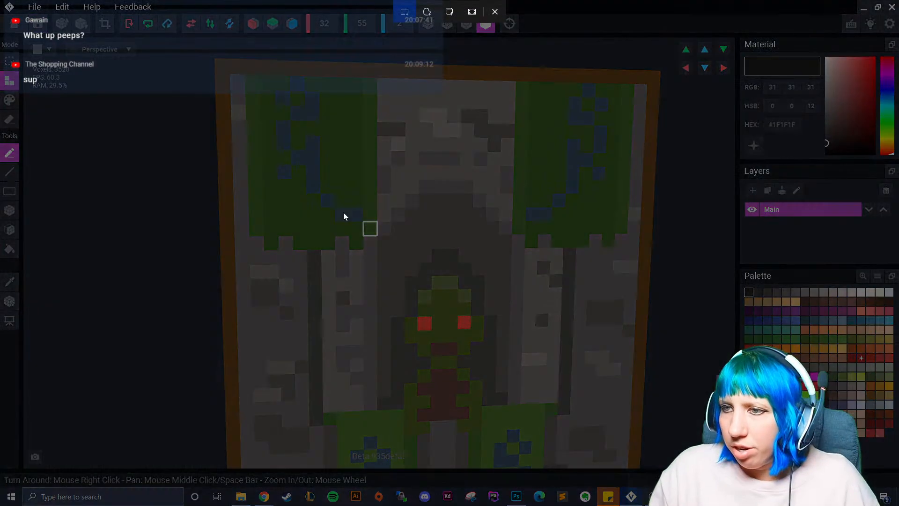
left_click_drag(243, 69, 395, 258)
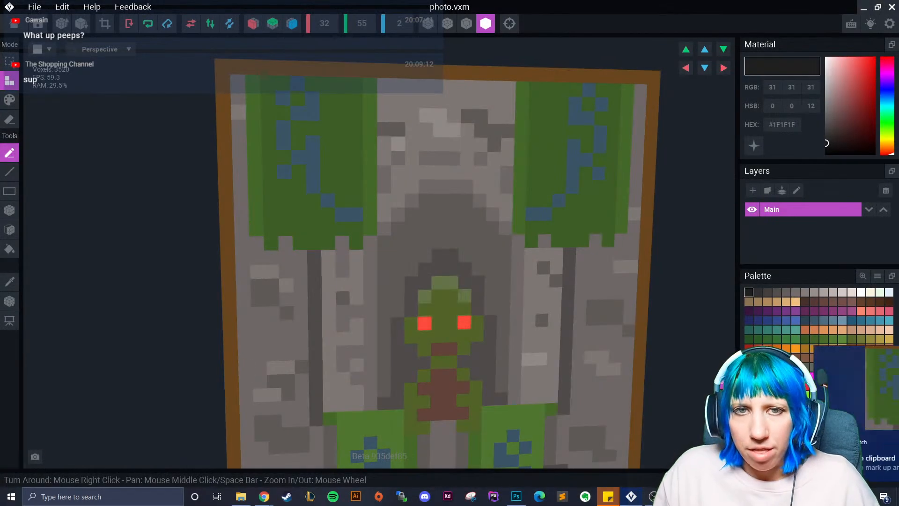
- Save and close photo.vxm, then reopen Banner.vxr and open its Banner flag model for editing
left_click(18, 26)
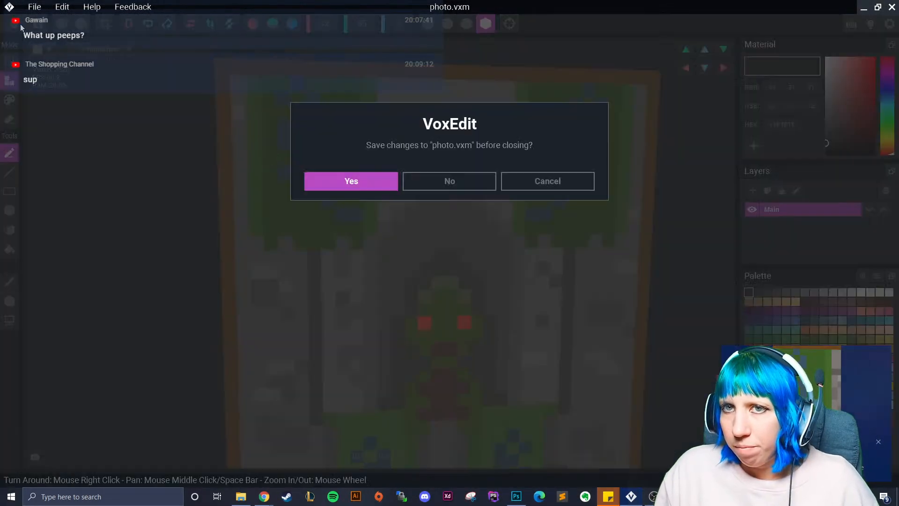
left_click(378, 180)
left_click(55, 126)
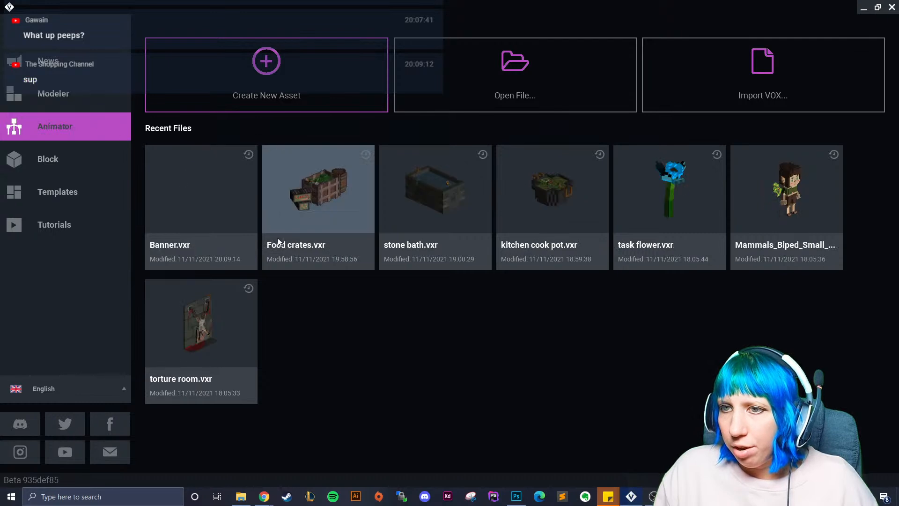
left_click(210, 204)
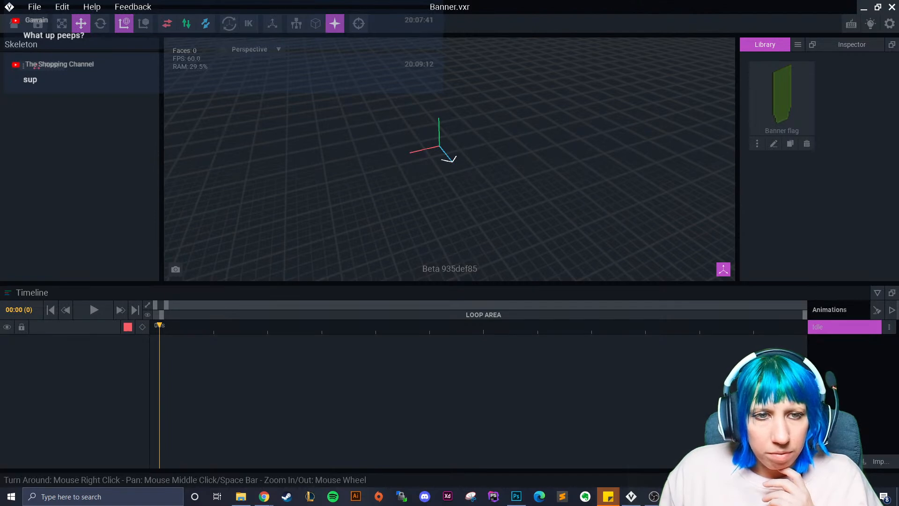
left_click(773, 144)
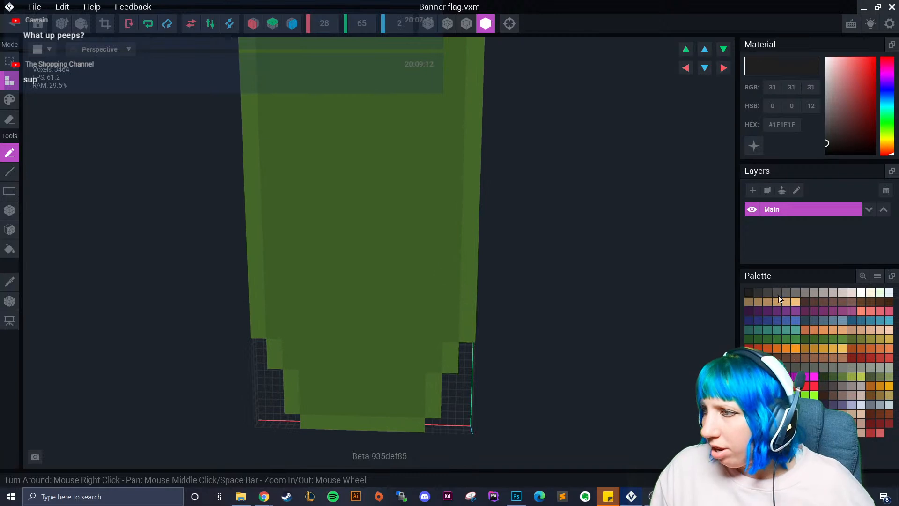
- Switch to paint mode with the Box tool and the blue-grey #3D576A
left_click(814, 320)
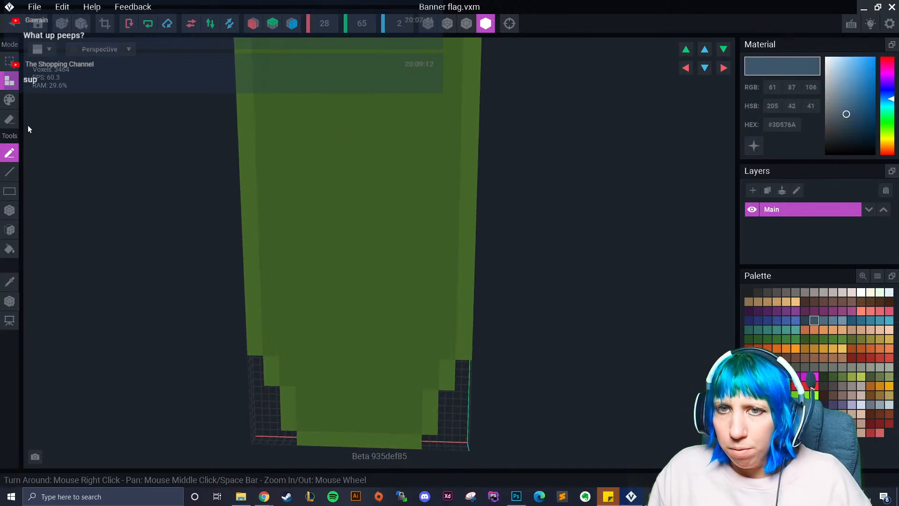
left_click(9, 100)
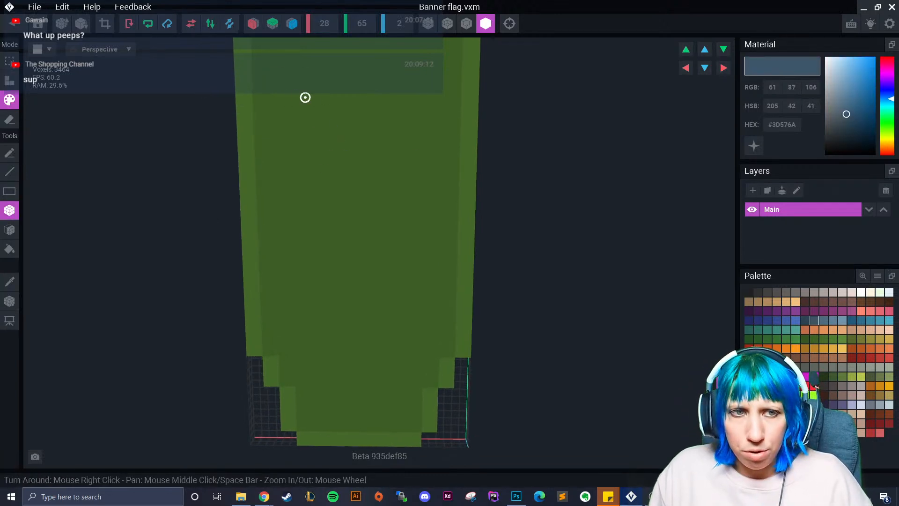
left_click_drag(326, 89, 344, 105)
middle_click_drag(344, 105, 325, 257)
scroll(348, 201, "down", 3)
key("ctrl+z")
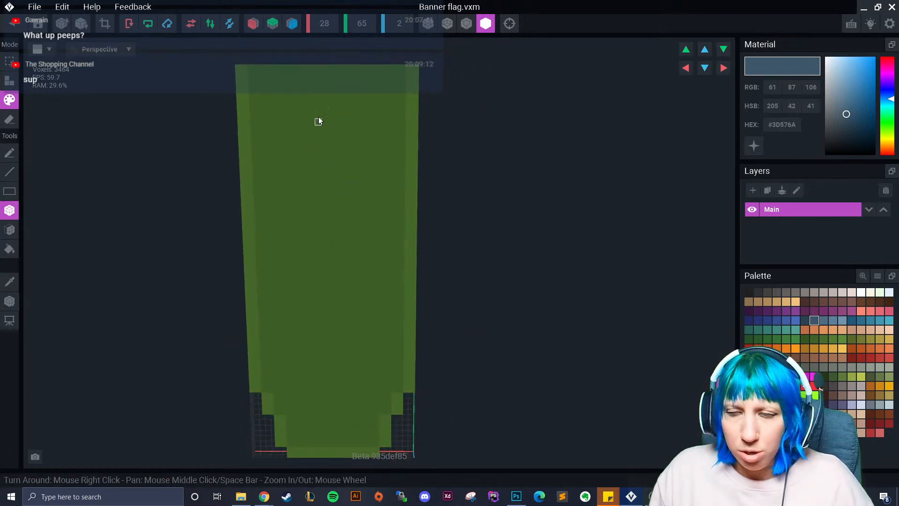
- Paint five 3×3-voxel #3D576A squares around a green centre near the flag's top as the emblem's upper part
left_click_drag(297, 100, 311, 111)
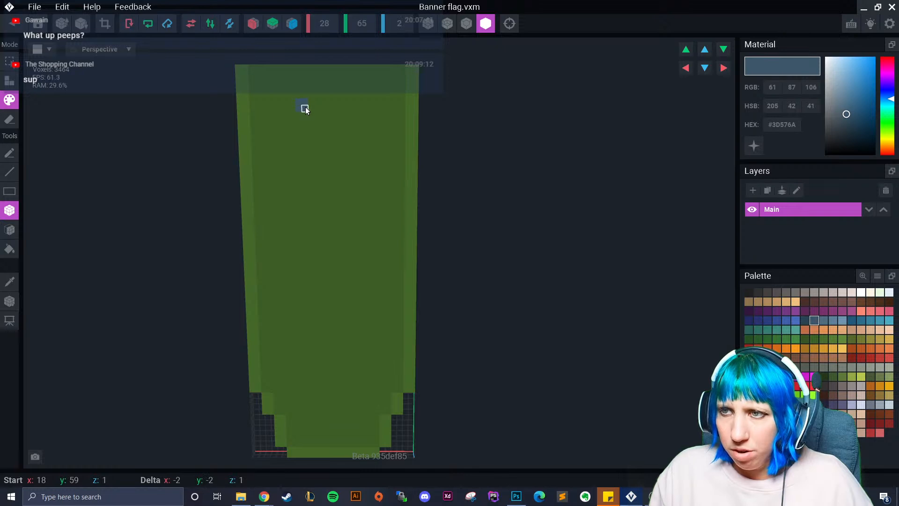
left_click_drag(309, 114, 330, 155)
left_click_drag(321, 122, 331, 138)
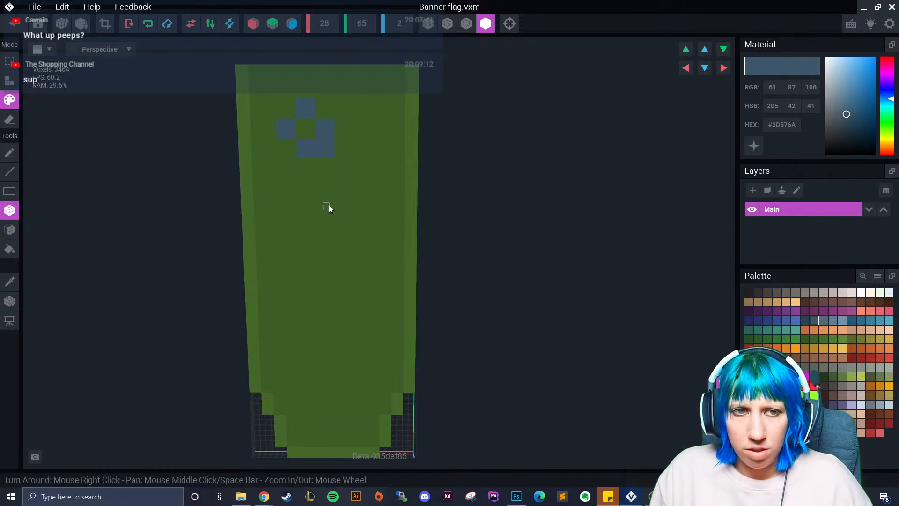
- Paint a three-voxel-wide #3D576A column going down from the emblem's lower-left corner
scroll(326, 201, "up", 1)
left_click_drag(292, 171, 291, 172)
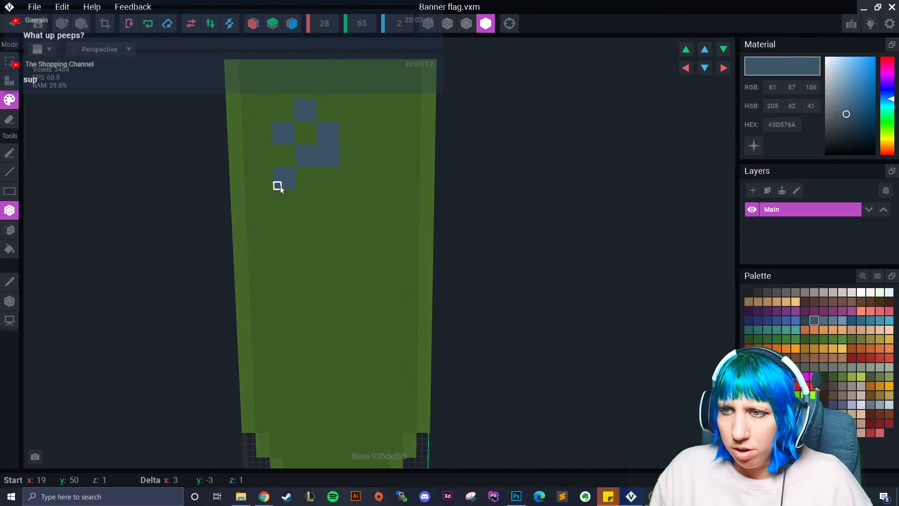
left_click_drag(280, 186, 292, 215)
scroll(295, 234, "up", 3)
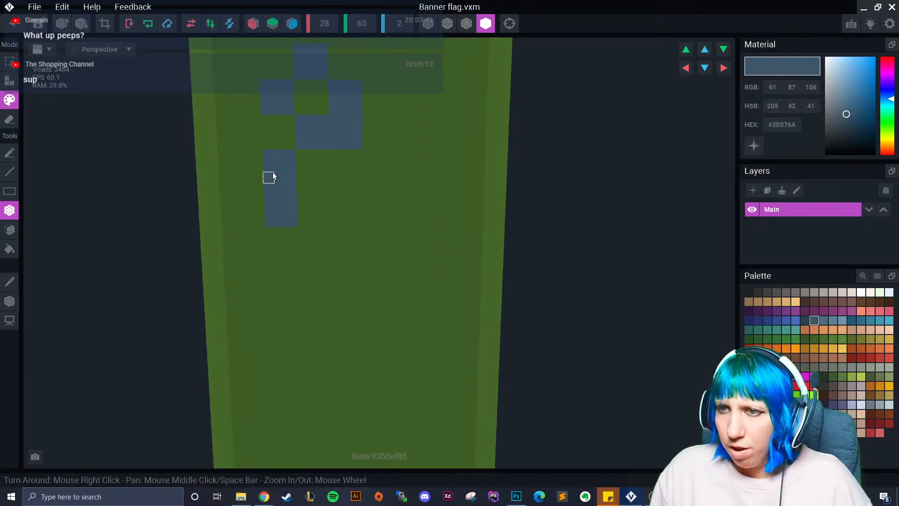
left_click_drag(267, 162, 269, 178)
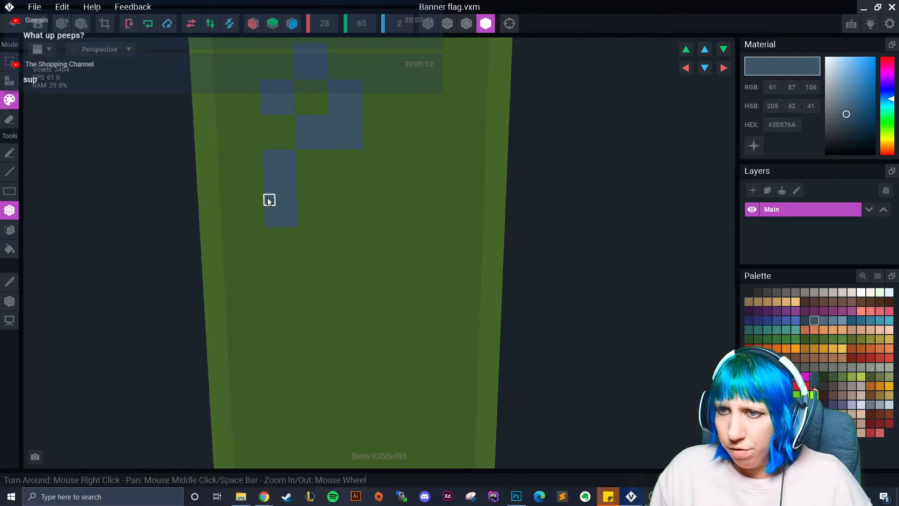
left_click(267, 167)
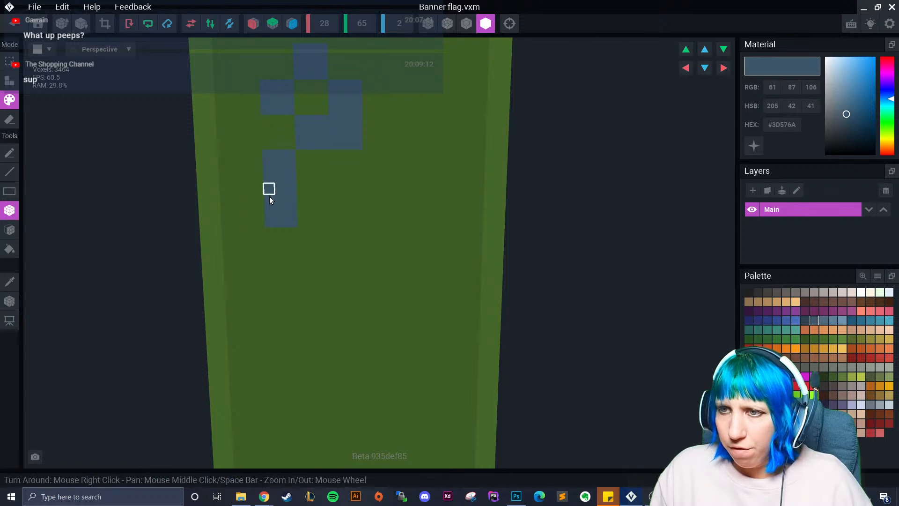
left_click_drag(271, 231, 281, 231)
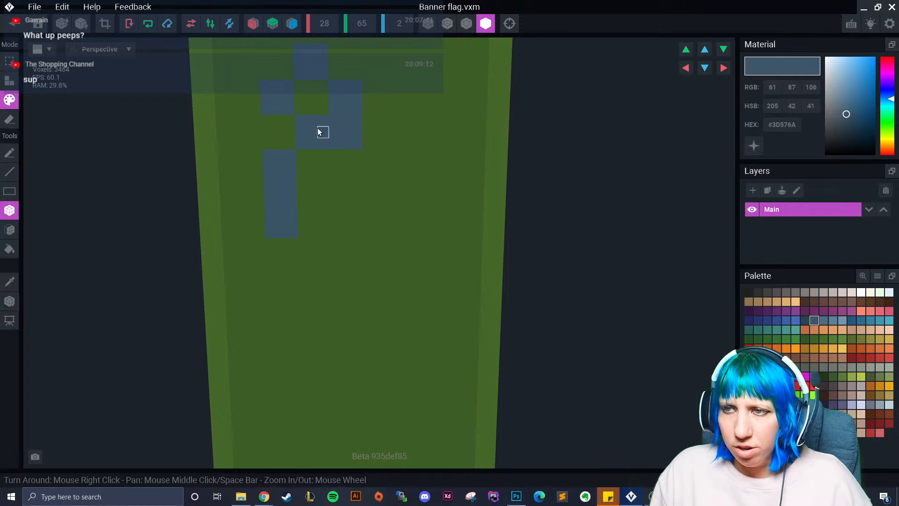
left_click_drag(305, 122, 324, 142)
key("ctrl+z")
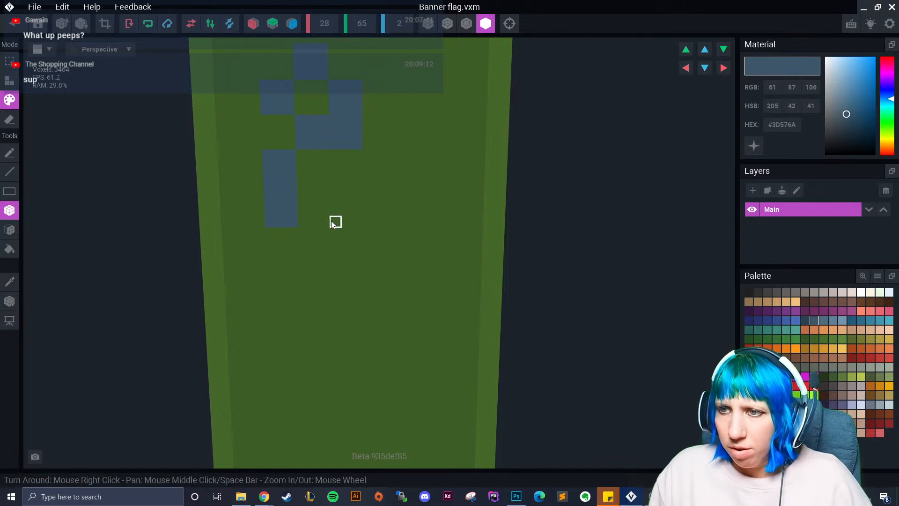
- Sample #406227 and paint over the column's lower part, leaving a 3×3-voxel blue square
right_click_drag(312, 206, 304, 212)
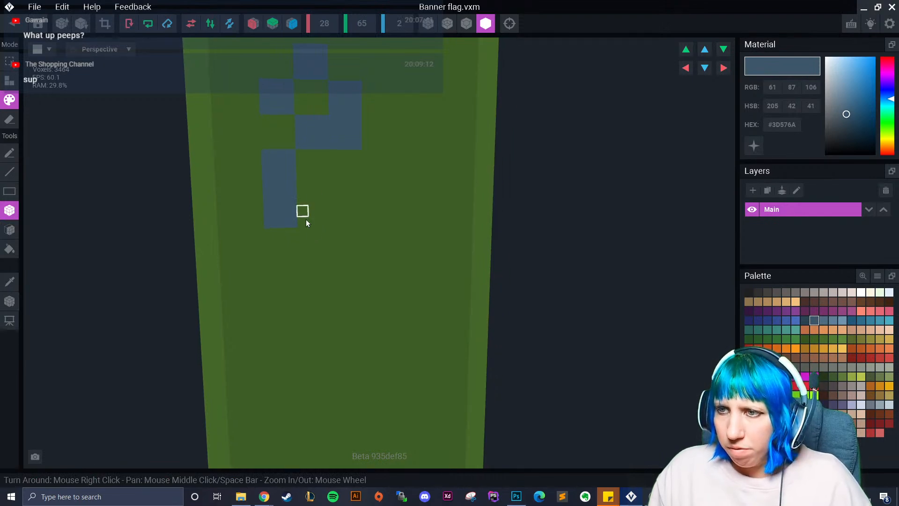
scroll(305, 225, "down", 4)
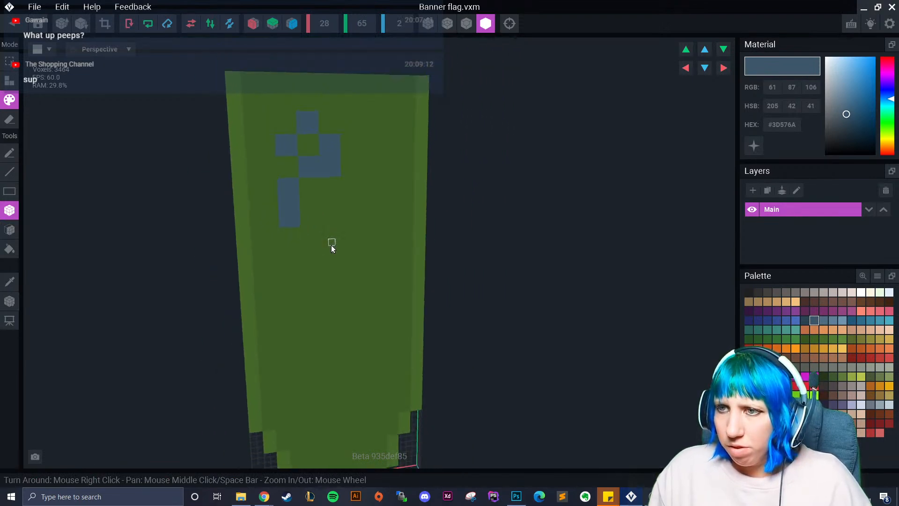
right_click_drag(322, 250, 323, 251)
left_click(9, 281)
left_click(285, 225)
left_click_drag(285, 219, 302, 223)
left_click_drag(282, 205, 295, 212)
- Sample #3D576A from the emblem and extend its lower-left 3×3-voxel square down by three voxels
left_click(9, 281)
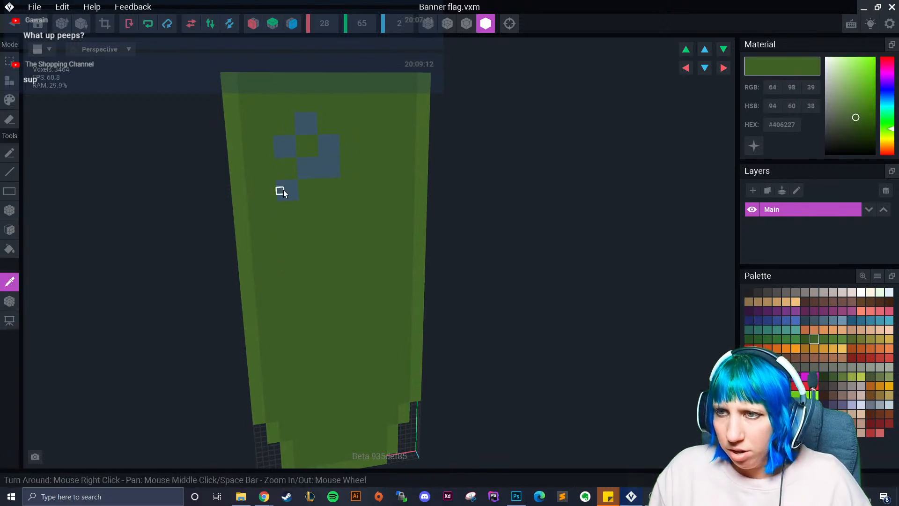
left_click(283, 190)
scroll(276, 215, "up", 2)
right_click_drag(270, 243, 275, 192)
left_click_drag(269, 161, 288, 176)
scroll(279, 187, "up", 2)
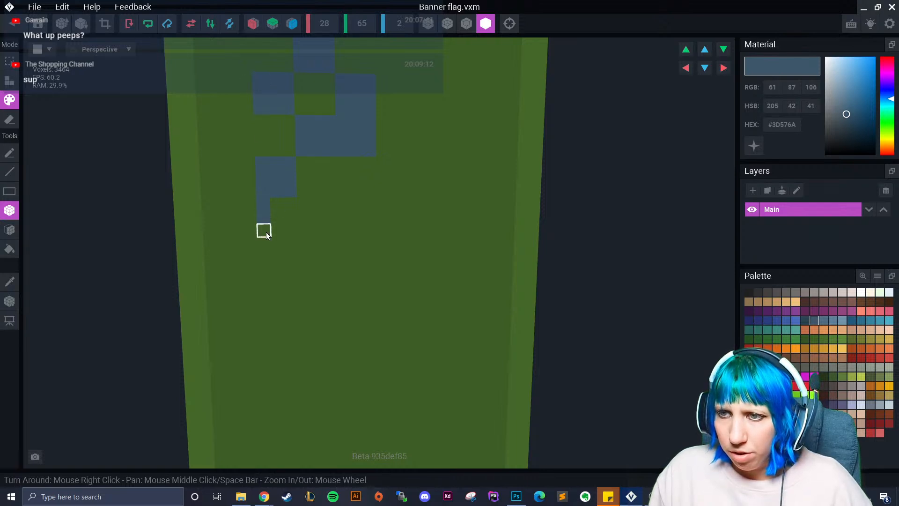
left_click_drag(282, 207, 292, 232)
right_click_drag(309, 257, 306, 254)
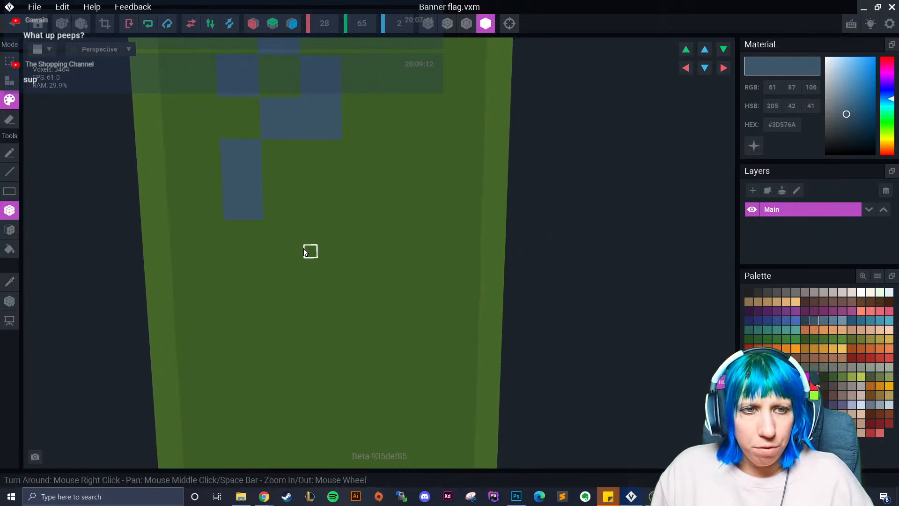
- Below the lower-left column, paint a 6×3-voxel #3D576A bar diagonally to its right and a 3×3-voxel square diagonally left beneath the bar
mouse_move(270, 227)
left_mouse_down()
mouse_move(271, 241)
mouse_move(294, 254)
mouse_move(238, 290)
left_mouse_up()
middle_click_drag(294, 284, 255, 238)
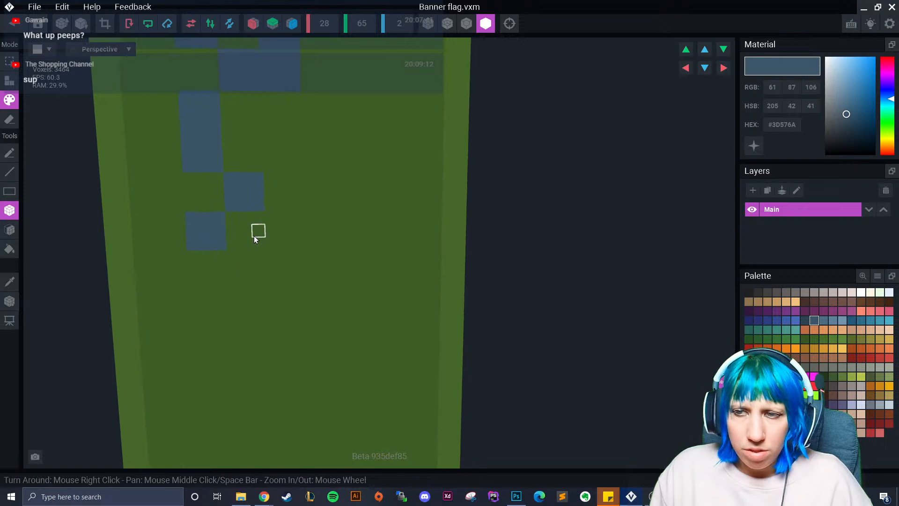
left_click_drag(272, 181, 295, 207)
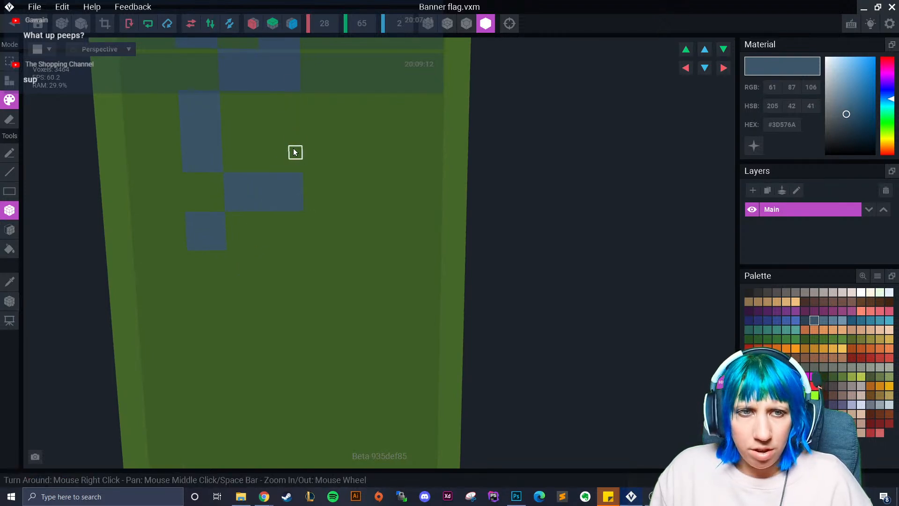
- Extend the bar's right end three voxels up and six voxels down, forming a three-voxel-wide #3D576A column
left_click_drag(285, 163, 273, 147)
left_click(273, 165)
middle_click_drag(285, 248, 286, 189)
mouse_move(278, 157)
left_mouse_down()
mouse_move(285, 183)
mouse_move(295, 182)
mouse_move(297, 145)
mouse_move(299, 170)
mouse_move(286, 193)
mouse_move(271, 195)
mouse_move(296, 210)
mouse_move(295, 221)
left_mouse_up()
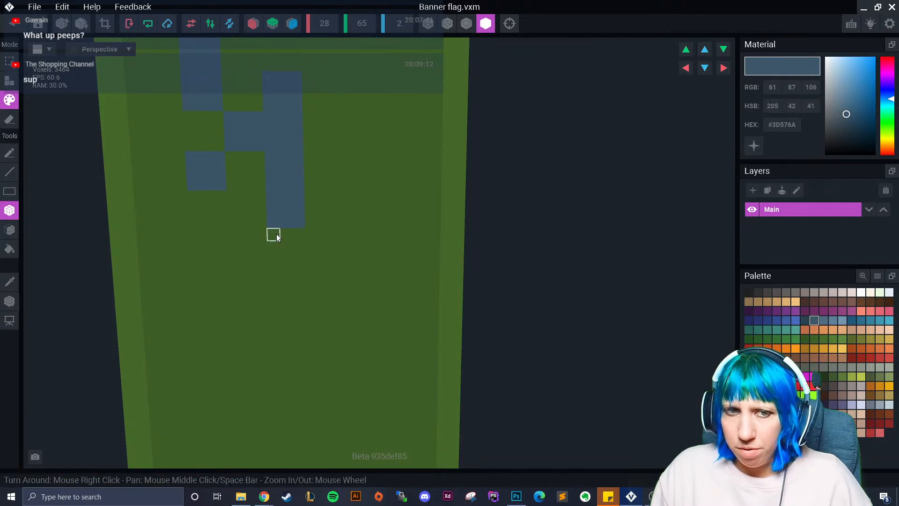
- Continue the emblem diagonally to the lower right with a 3×6-voxel #3D576A column and a 6×3-voxel bar
scroll(276, 234, "down", 6)
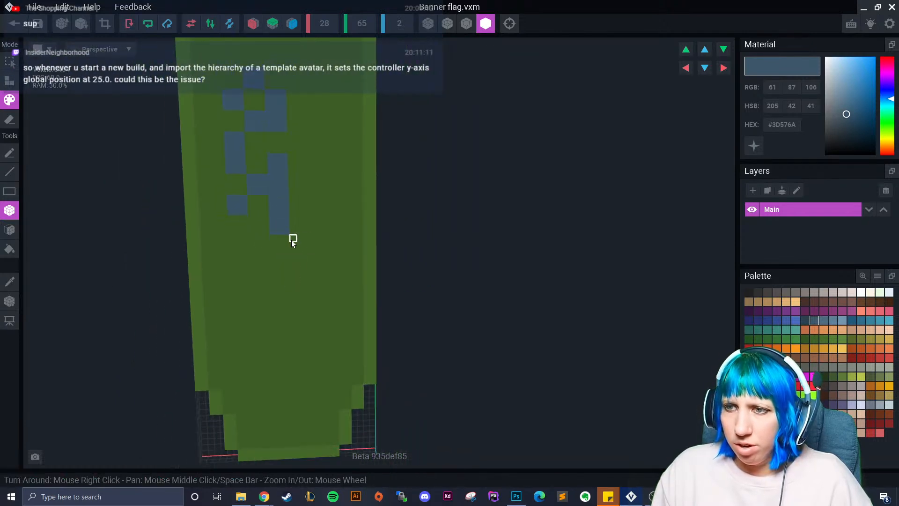
left_click_drag(292, 241, 338, 307)
scroll(312, 260, "up", 2)
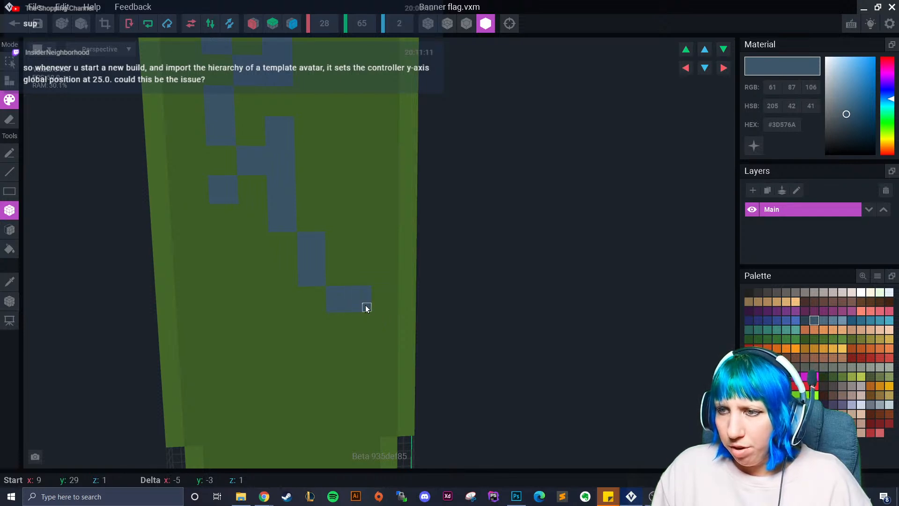
left_click_drag(373, 307, 374, 308)
- Sample the flag's green #406227 and paint over the entire blue-grey emblem
scroll(347, 335, "down", 6)
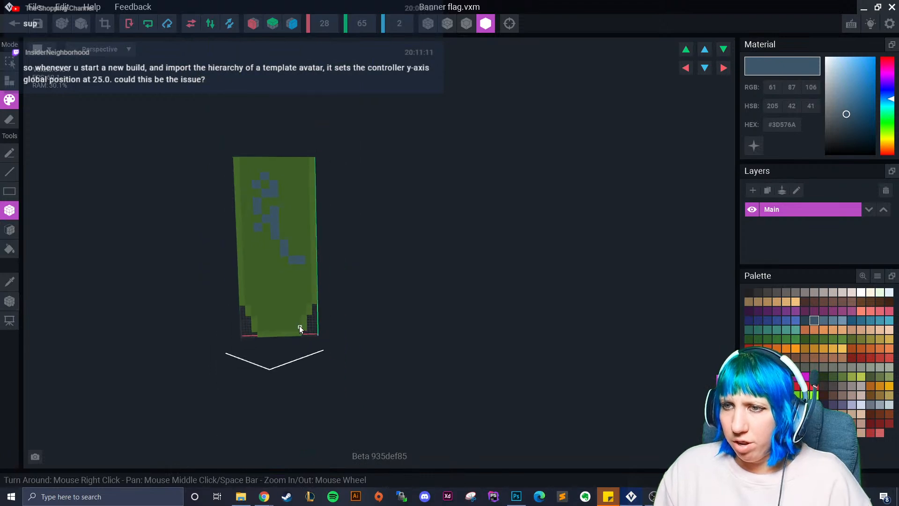
scroll(296, 321, "up", 2)
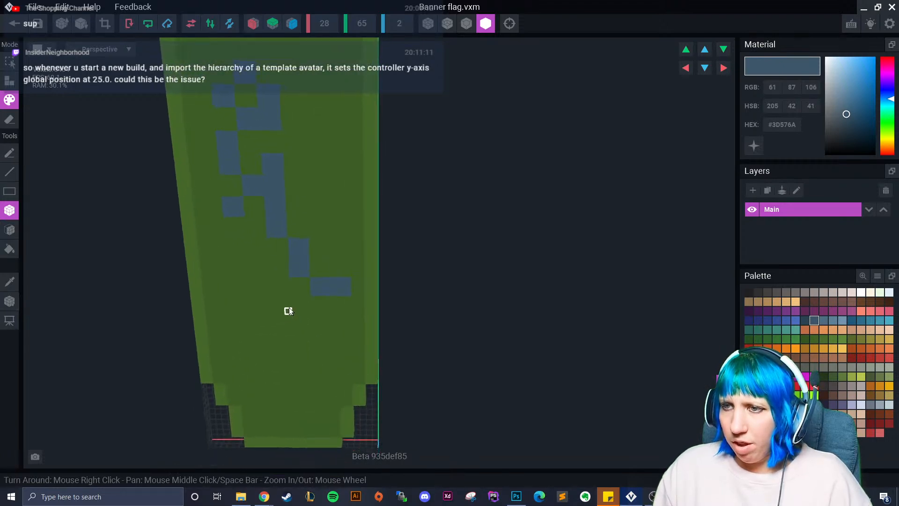
scroll(283, 311, "down", 2)
scroll(291, 315, "up", 5)
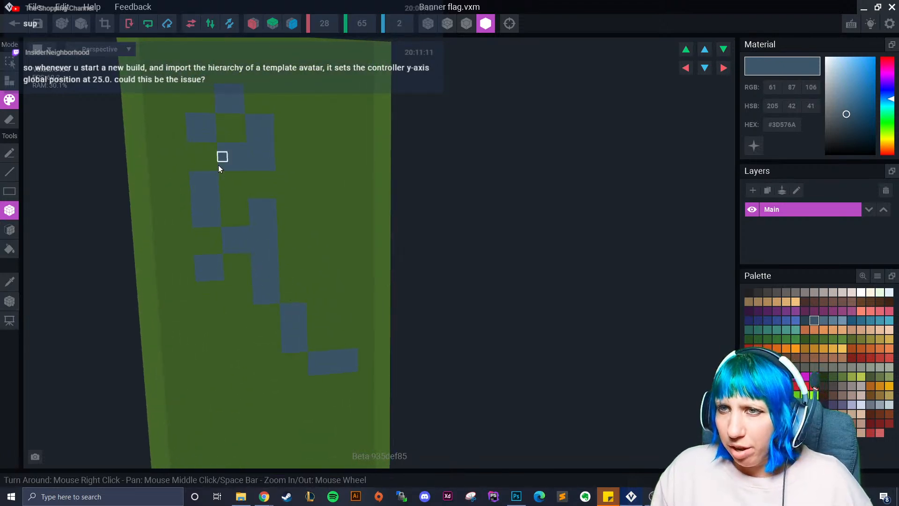
scroll(218, 155, "up", 3)
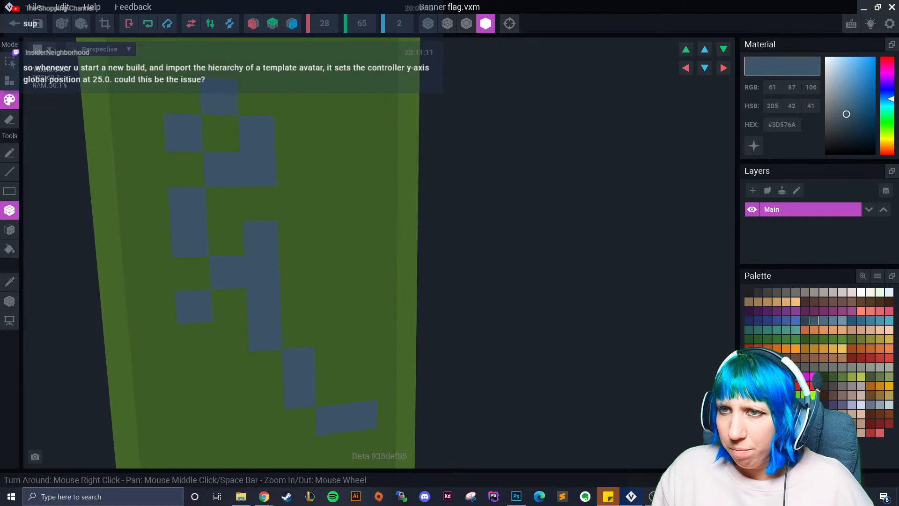
left_click(332, 195, "alt")
left_click_drag(165, 111, 290, 376)
left_click_drag(336, 434, 348, 445)
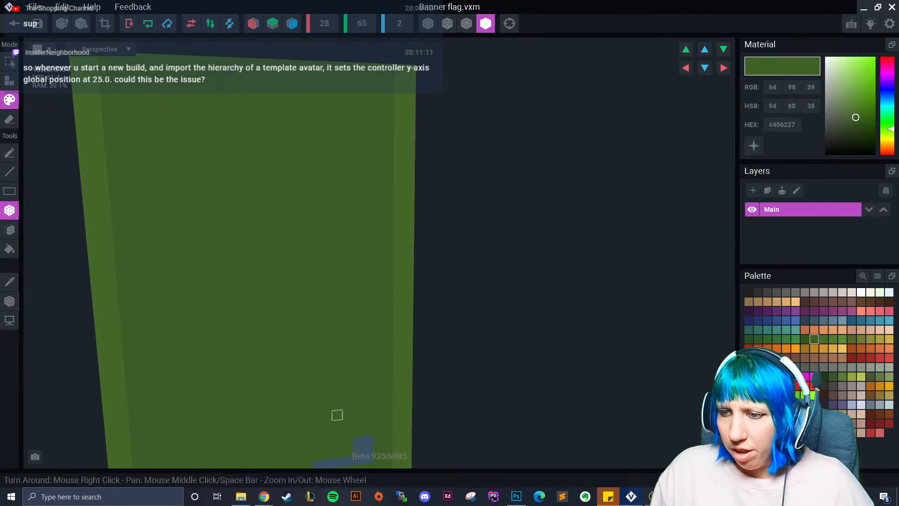
middle_click_drag(338, 418, 311, 316)
left_click_drag(338, 322, 268, 373)
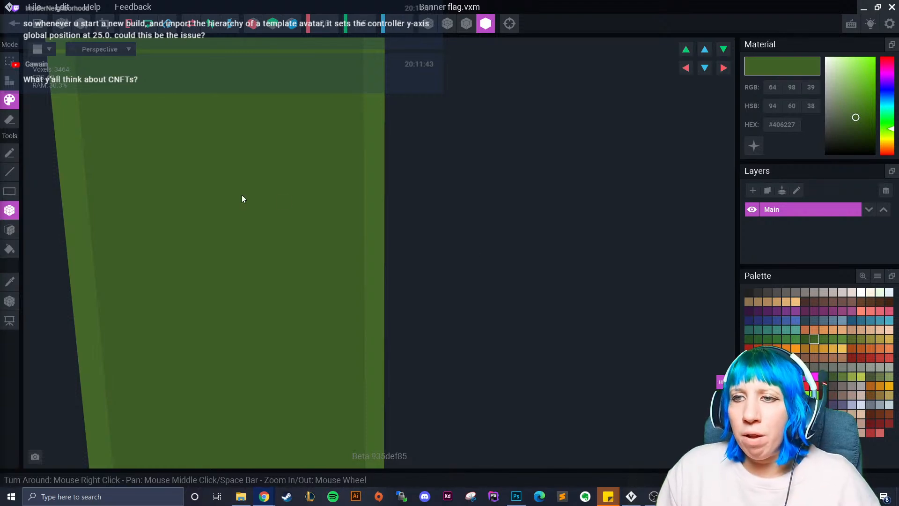
- Close the flag model and the Banner asset, saving the changes, and return to the start screen
left_click(14, 23)
left_click(347, 183)
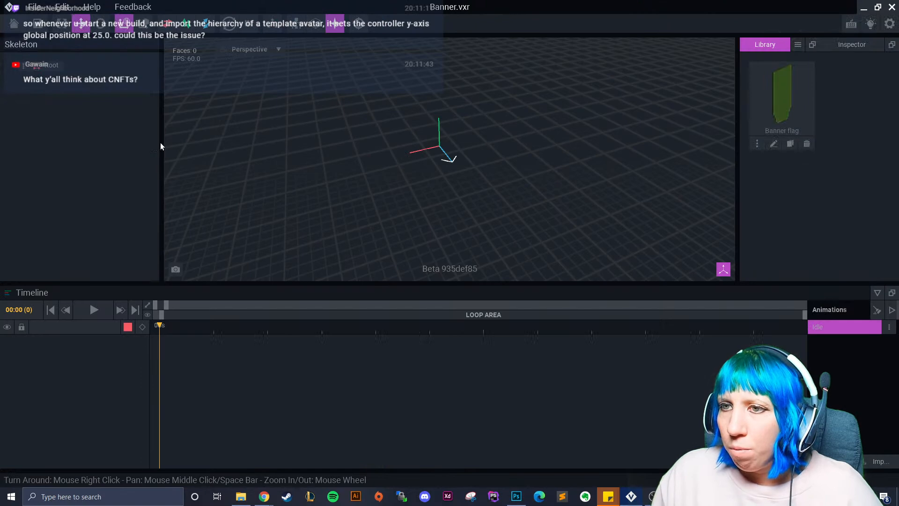
left_click(14, 23)
left_click(342, 183)
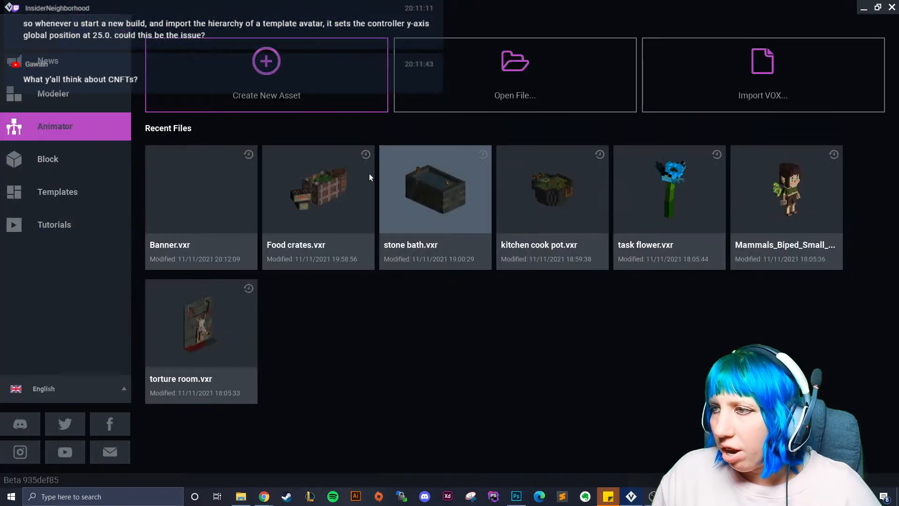
- Browse the VoxEdit sandbox projects to the witches folder and check its evil-witch and good-witch subfolders
left_click(487, 85)
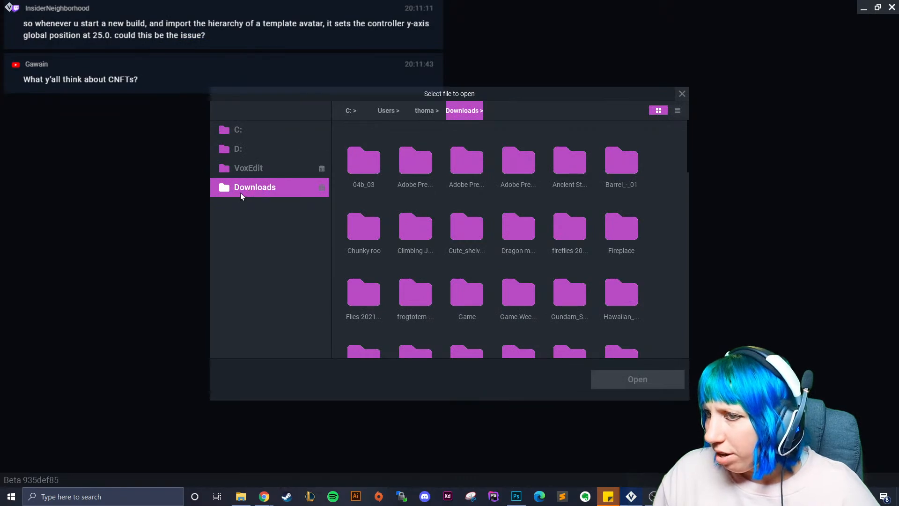
scroll(429, 282, "down", 3)
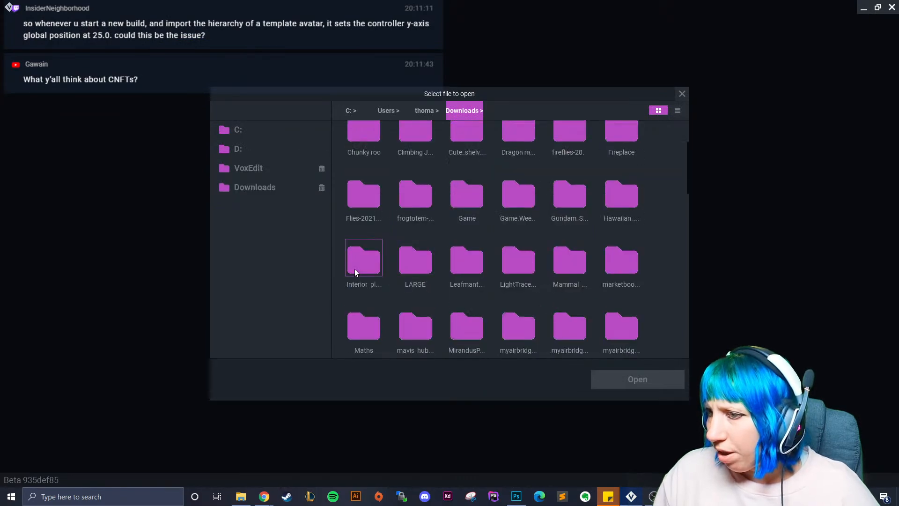
left_click(251, 168)
double_click(362, 292)
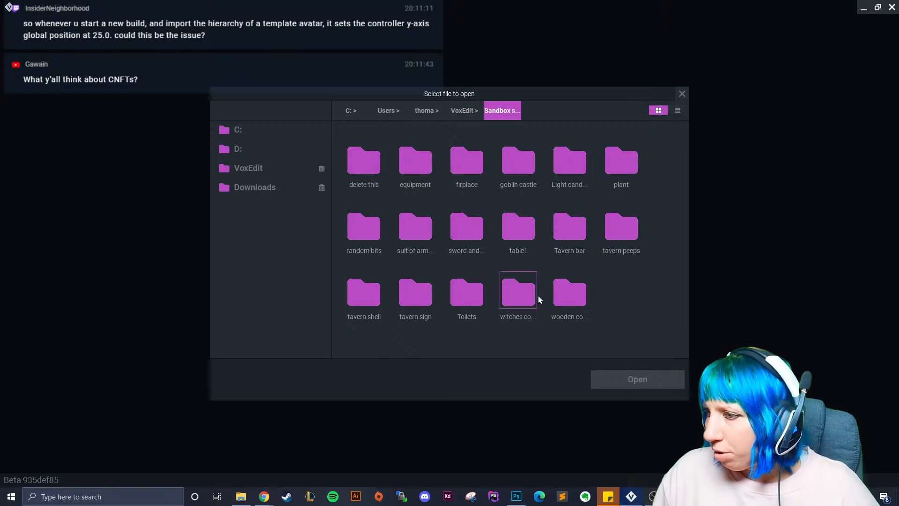
double_click(519, 294)
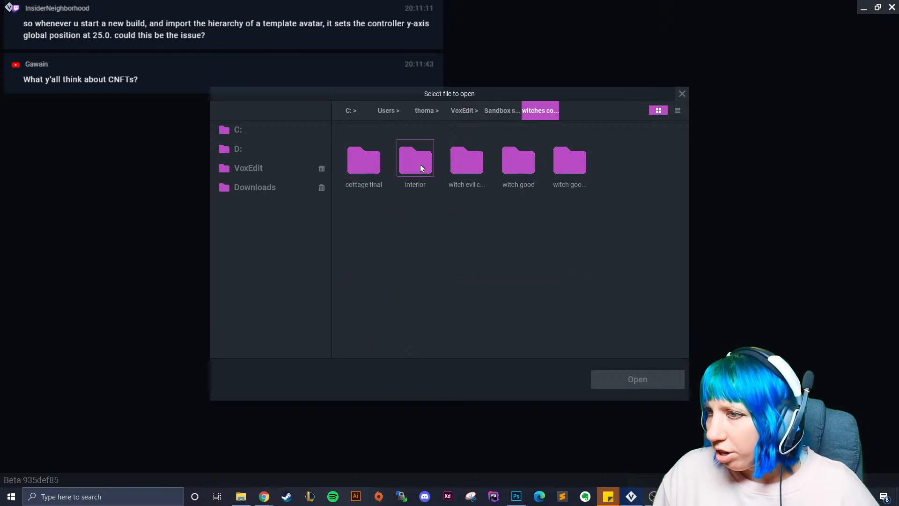
double_click(517, 161)
left_click(365, 159)
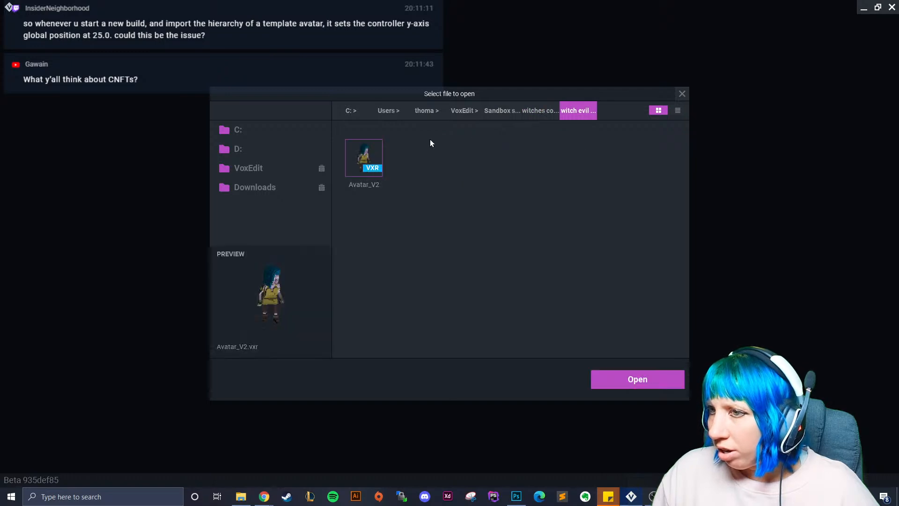
left_click(540, 110)
double_click(570, 162)
left_click(539, 110)
double_click(533, 155)
- Open large cauldron.vxr from the witches project's interior folder
left_click(543, 112)
double_click(417, 161)
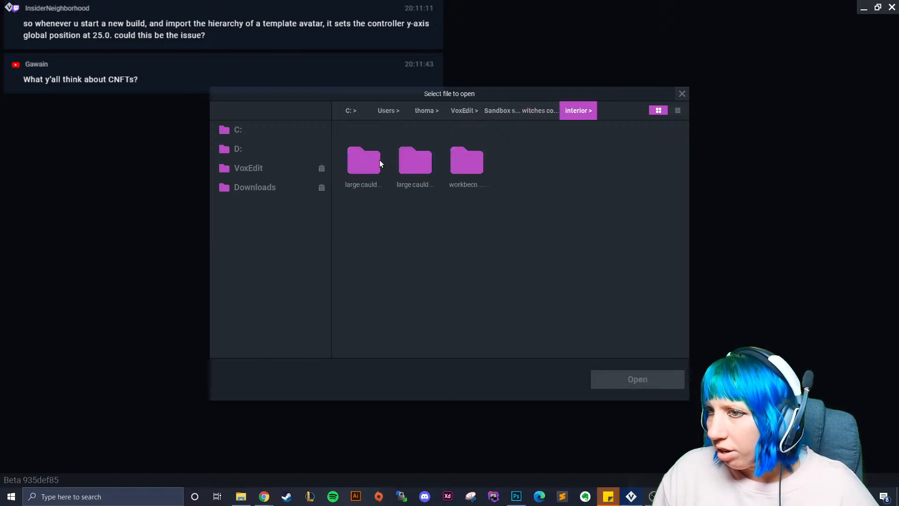
double_click(424, 168)
left_click(356, 158)
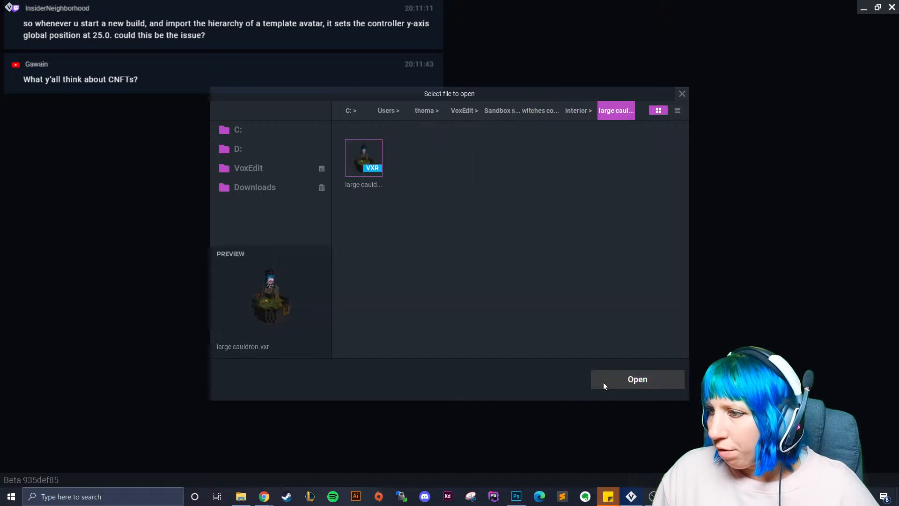
left_click(604, 382)
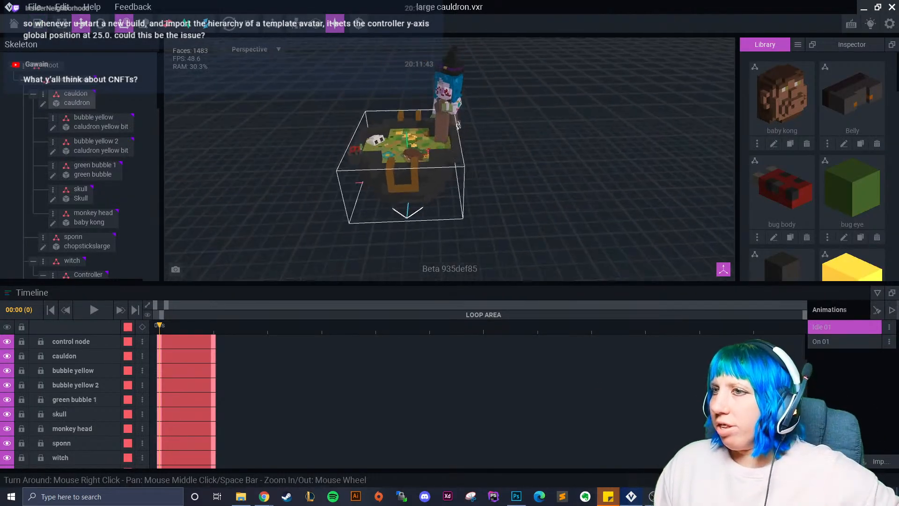
- Examine the witch standing at the cauldron, collapse the cauldon node in the skeleton and view the witch node's options
right_click_drag(385, 177, 388, 178)
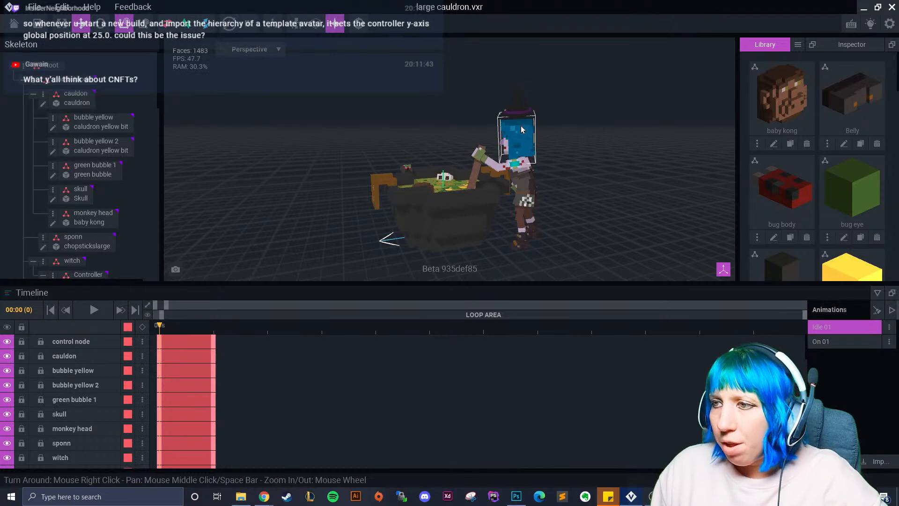
right_click_drag(523, 127, 567, 190)
middle_click_drag(567, 191, 504, 106)
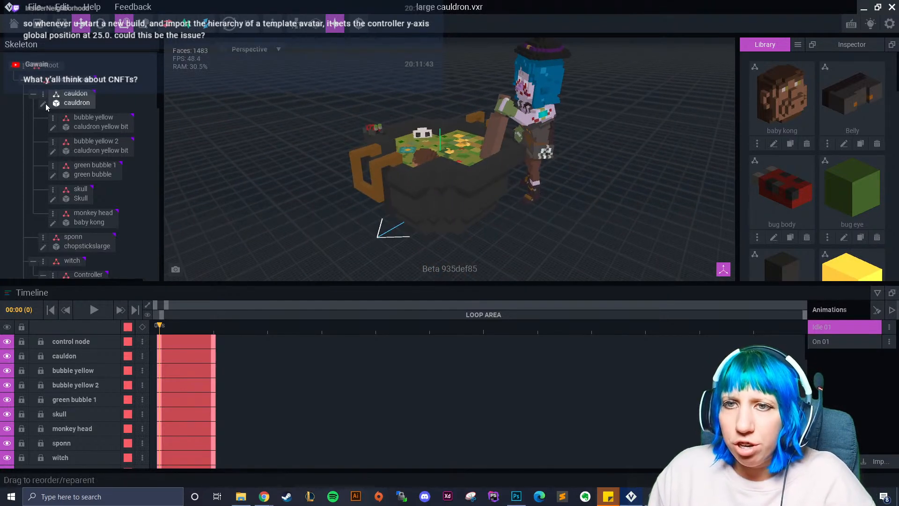
left_click(34, 95)
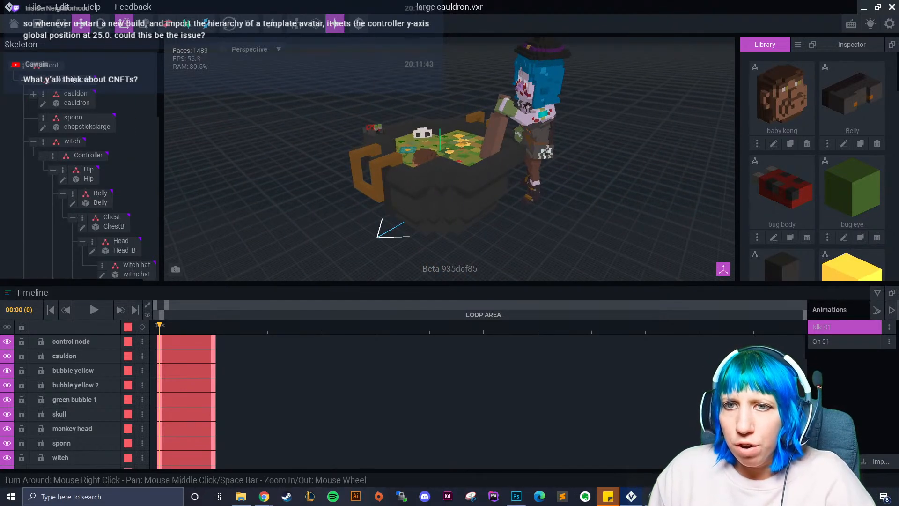
left_click(43, 142)
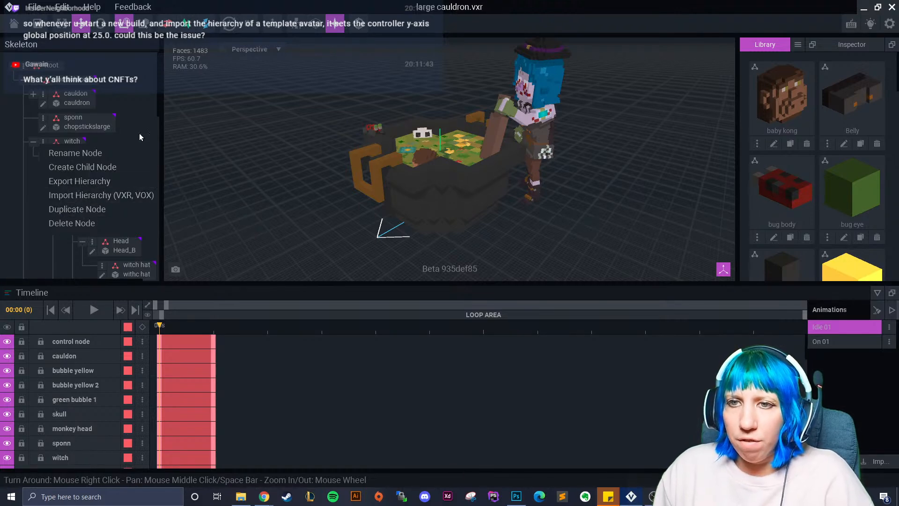
left_click(183, 148)
right_click_drag(558, 165, 585, 133)
scroll(526, 148, "up", 4)
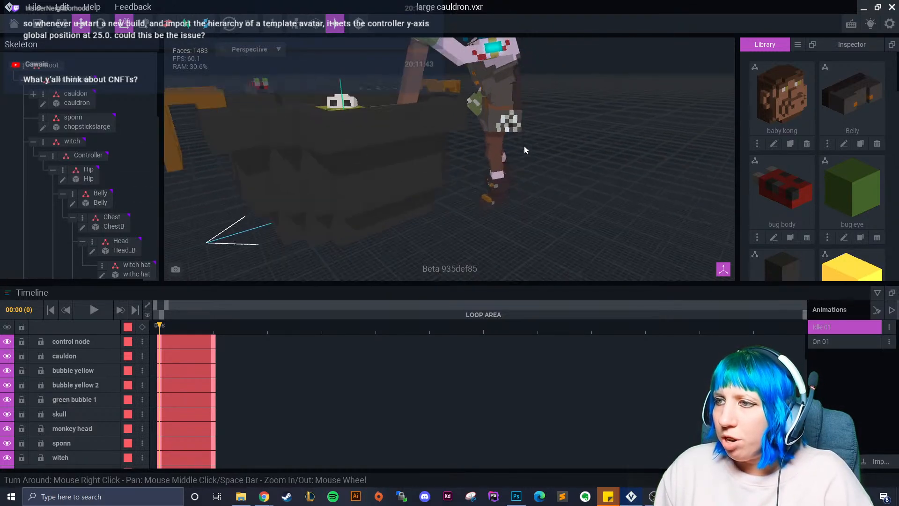
- Select the witch's Controller node and examine its placement and vertical position relative to the ground
left_click(89, 155)
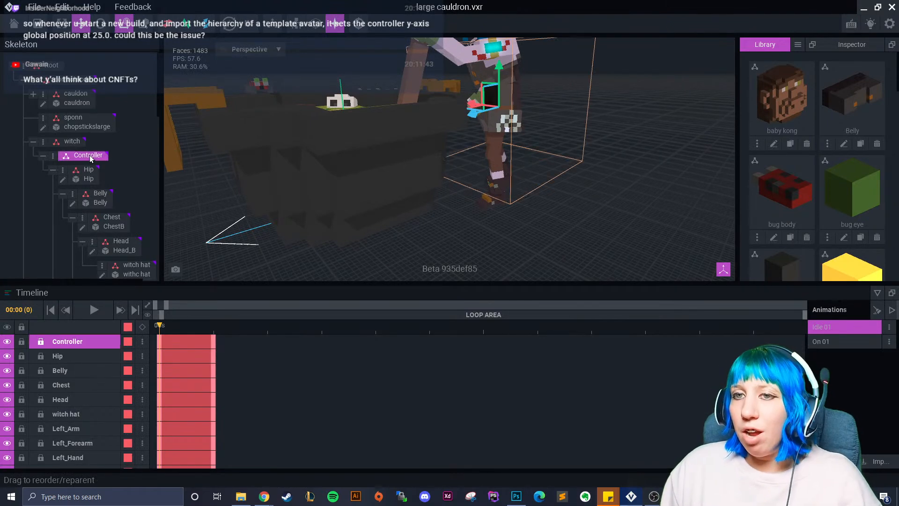
scroll(318, 195, "down", 5)
right_click_drag(520, 181, 460, 169)
scroll(460, 169, "up", 4)
middle_click_drag(461, 169, 363, 169)
mouse_move(522, 93)
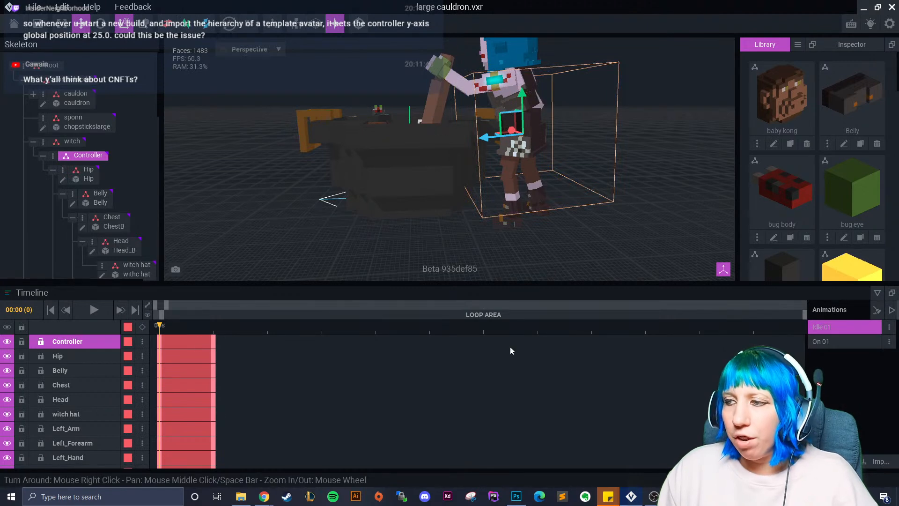
- Switch to the On 01 animation, widen the timeline's visible range to about 10 seconds, and check the Controller's height and the witch's feet
left_click(836, 342)
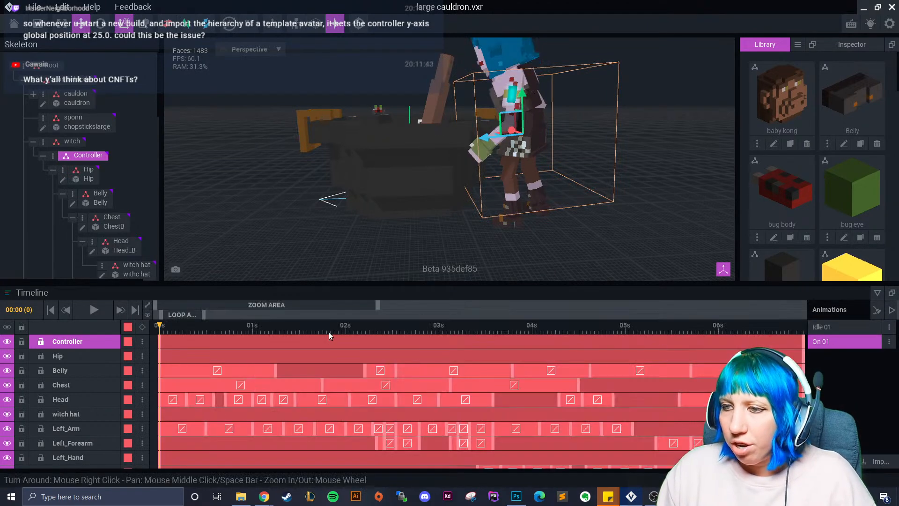
left_click_drag(376, 304, 398, 304)
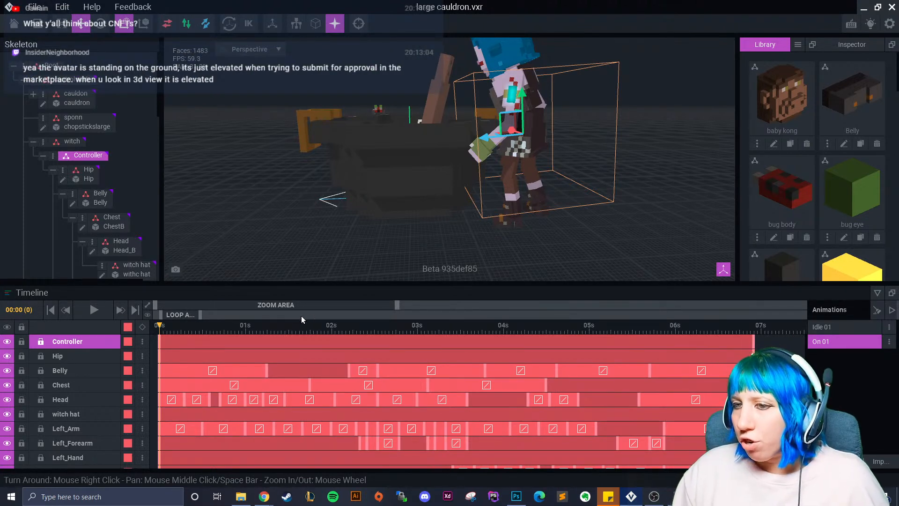
left_click_drag(397, 305, 495, 305)
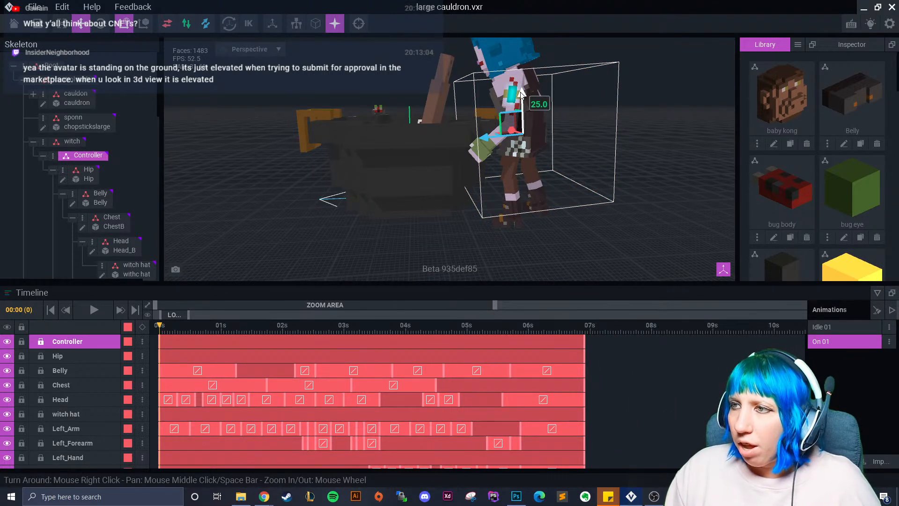
scroll(553, 184, "up", 5)
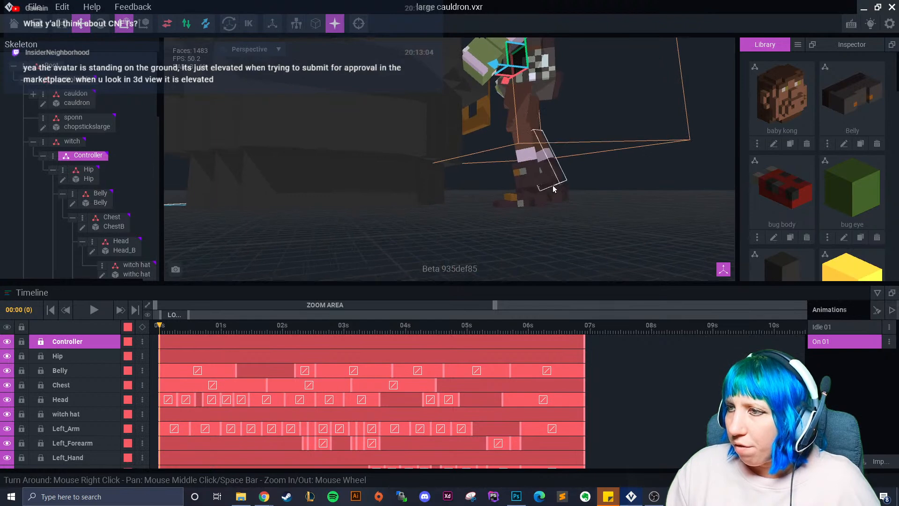
- Examine the witch's feet and the cauldron's base from several angles to compare their height above the ground
scroll(552, 187, "up", 5)
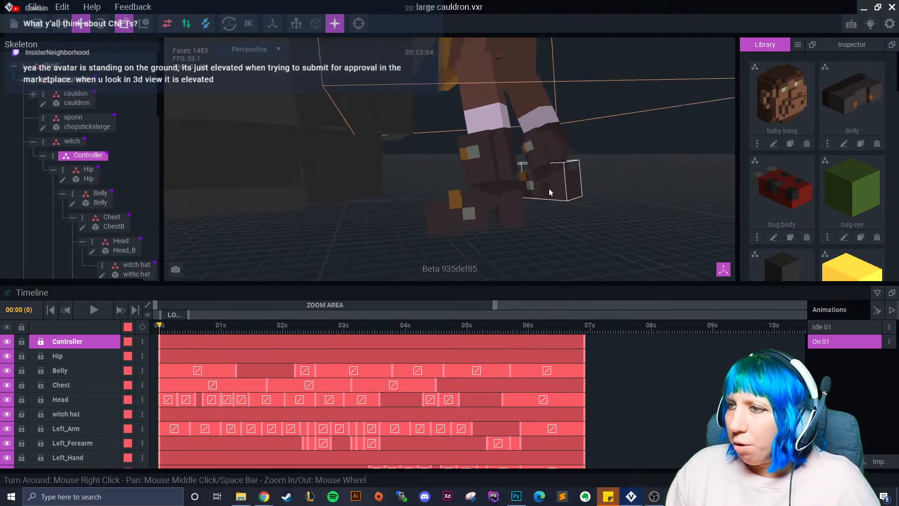
scroll(548, 194, "down", 5)
right_click_drag(544, 196, 521, 196)
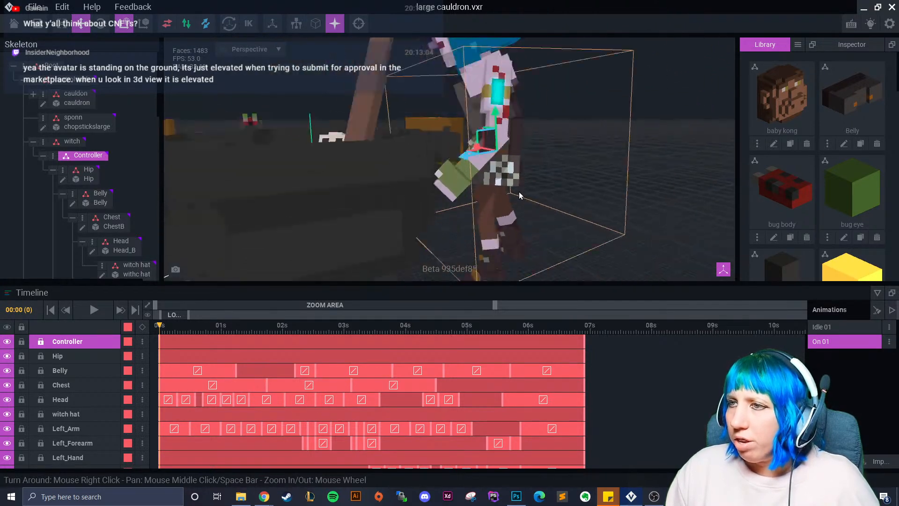
scroll(521, 197, "down", 5)
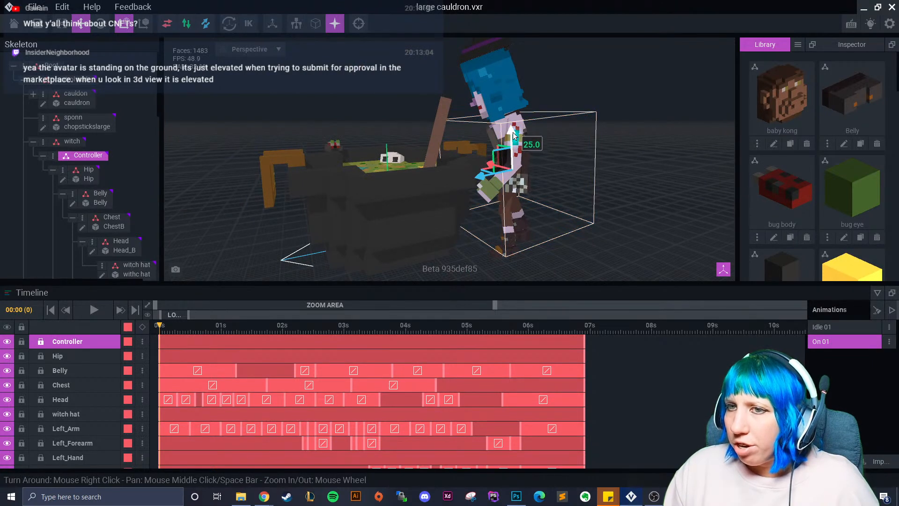
right_click_drag(530, 184, 496, 167)
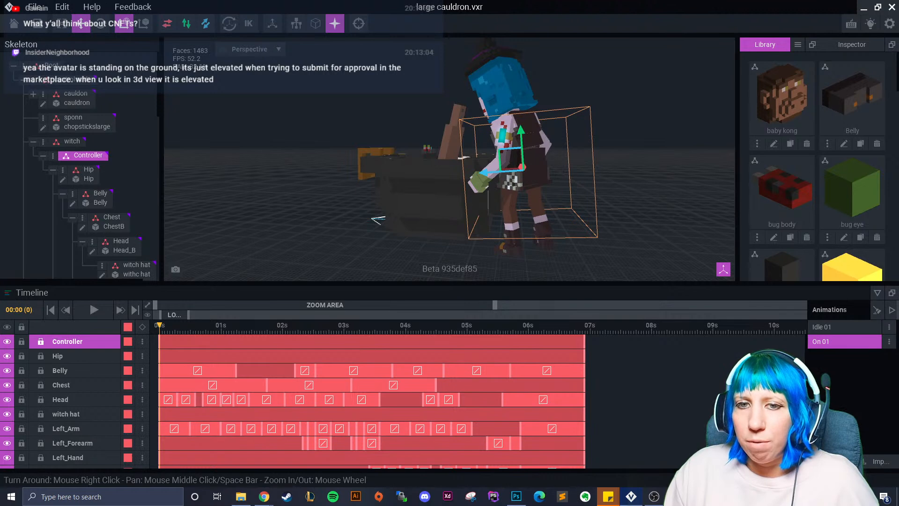
right_click_drag(421, 205, 505, 194)
scroll(505, 194, "up", 3)
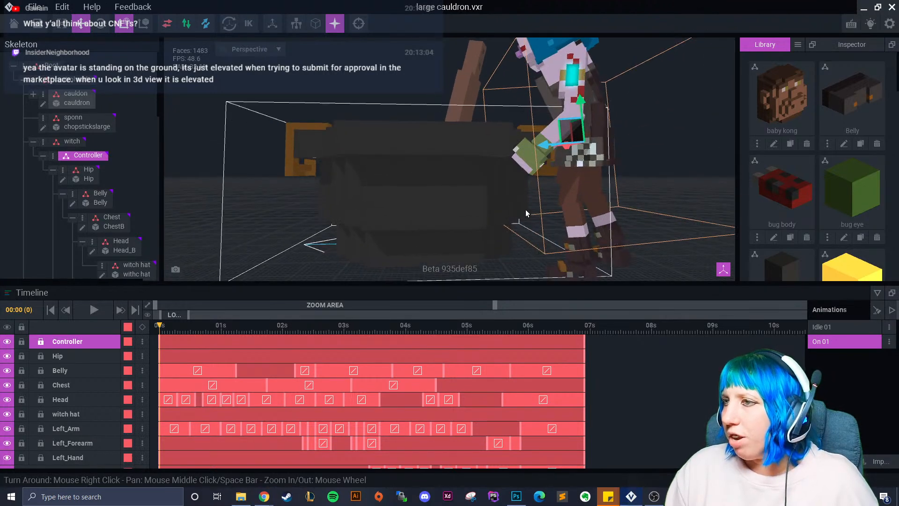
scroll(525, 209, "up", 3)
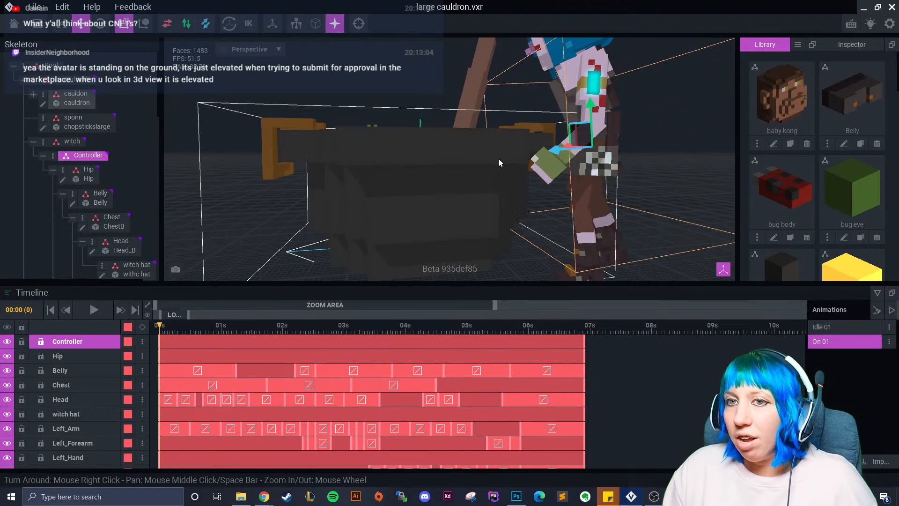
- Compare the placement of the witch and Controller nodes, scrubbing the On 01 animation to its end at 06:22
left_click(72, 141)
middle_click_drag(509, 260, 456, 224)
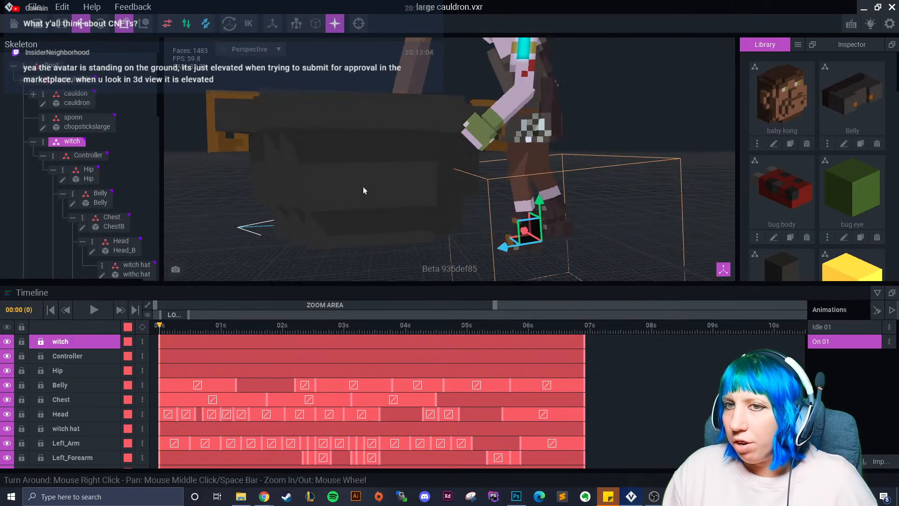
left_click(88, 155)
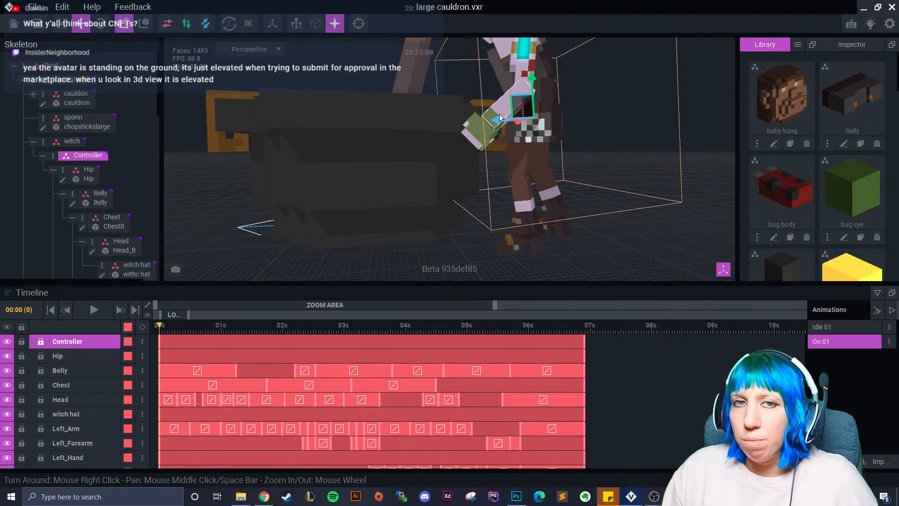
left_click_drag(160, 326, 395, 326)
left_click_drag(451, 356, 584, 359)
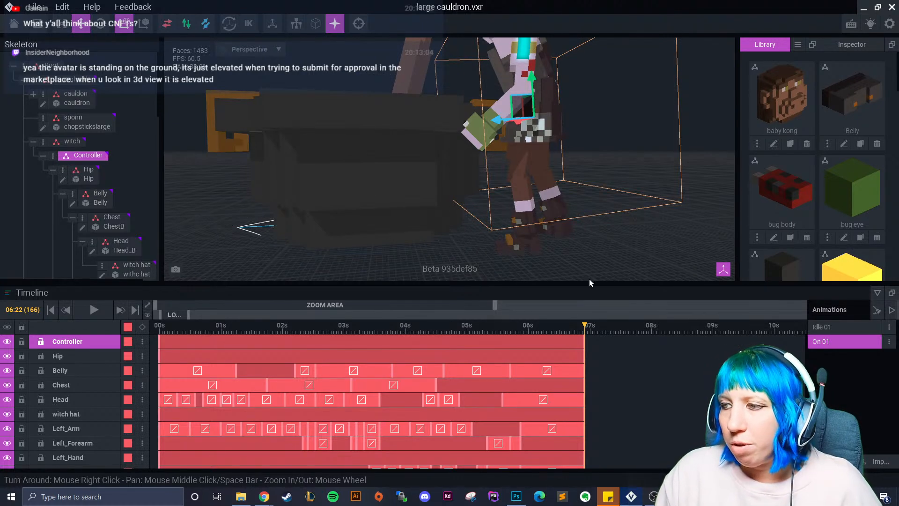
- Save and close large cauldron.vxr, and open Banner.vxr from the recent files
right_click_drag(330, 137, 336, 140)
left_click(14, 24)
left_click(351, 181)
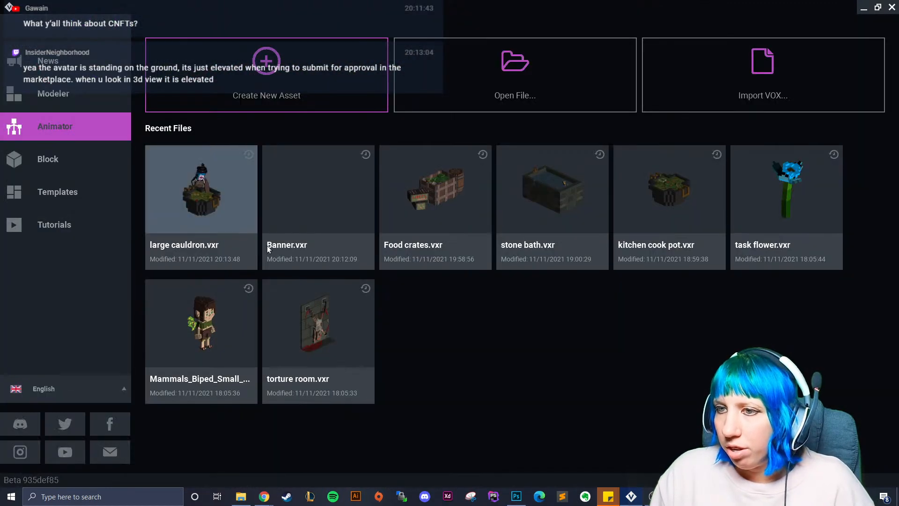
left_click(318, 225)
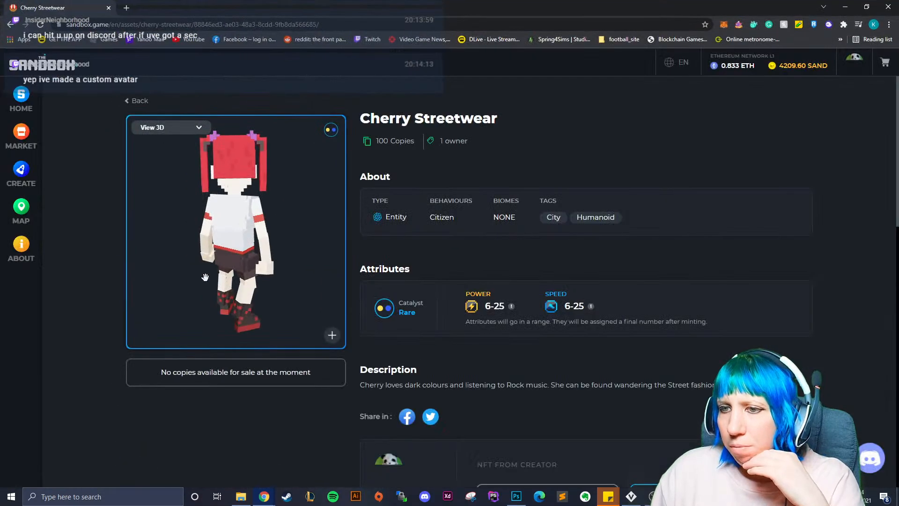
- On the Cherry Streetwear marketplace page in the browser, rotate the avatar in View 3D to examine its stance and view options
left_click_drag(215, 287, 230, 254)
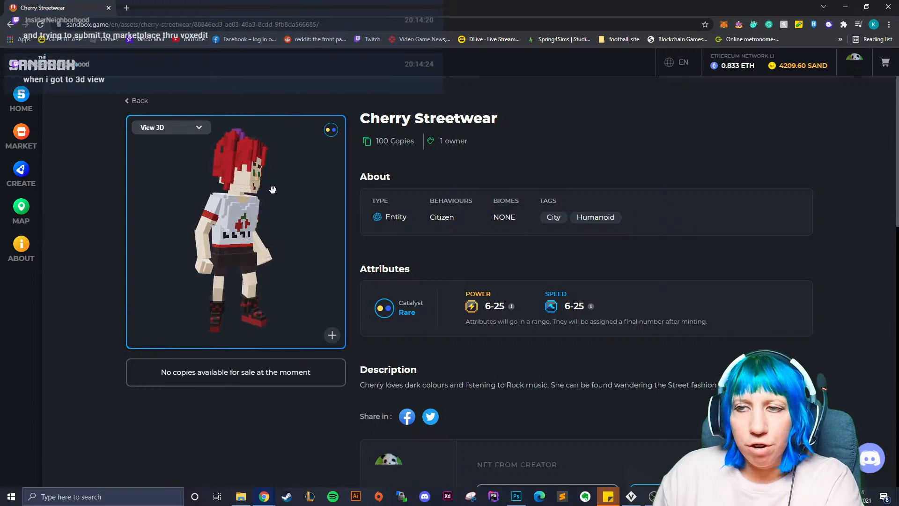
left_click_drag(266, 230, 241, 233)
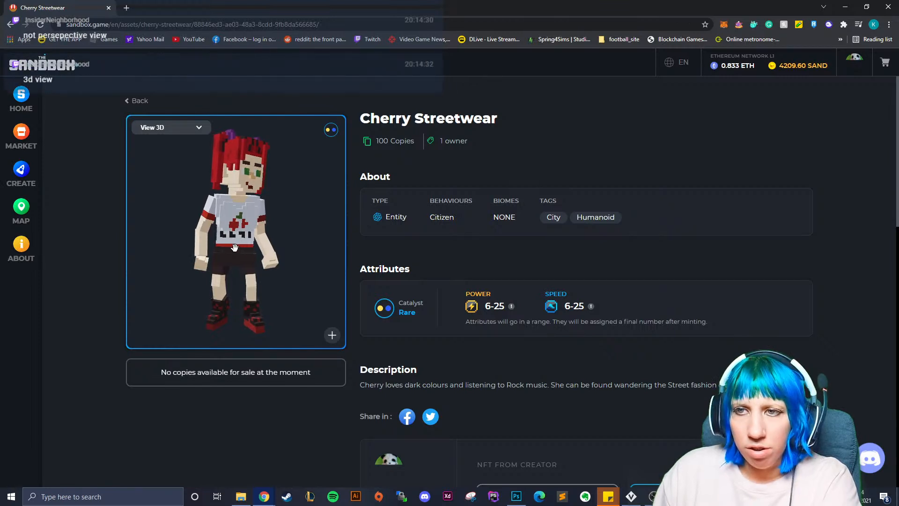
left_click(187, 136)
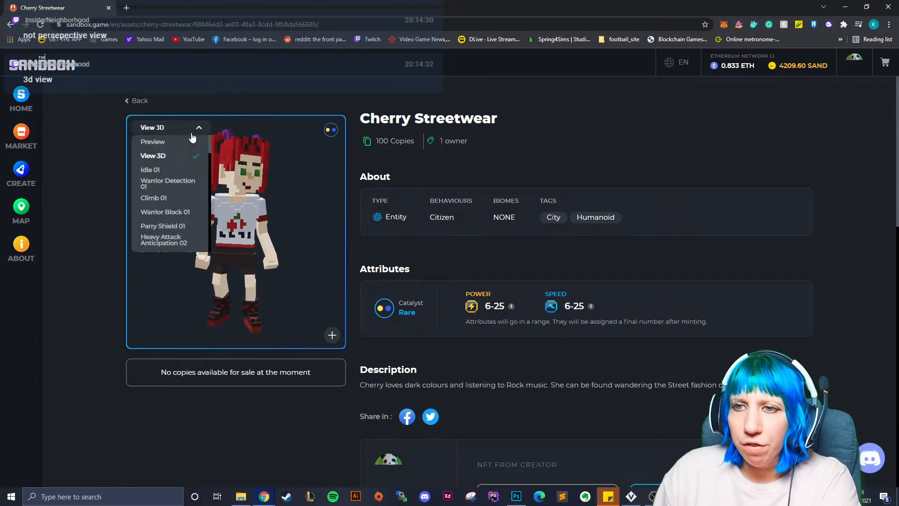
left_click(155, 157)
mouse_move(244, 245)
left_mouse_down()
mouse_move(261, 189)
mouse_move(201, 255)
mouse_move(290, 240)
mouse_move(289, 203)
mouse_move(206, 279)
mouse_move(144, 245)
mouse_move(248, 280)
mouse_move(263, 209)
mouse_move(231, 243)
mouse_move(254, 245)
mouse_move(218, 280)
mouse_move(171, 255)
mouse_move(244, 246)
mouse_move(234, 248)
mouse_move(269, 255)
mouse_move(253, 248)
mouse_move(266, 239)
mouse_move(239, 240)
left_mouse_up()
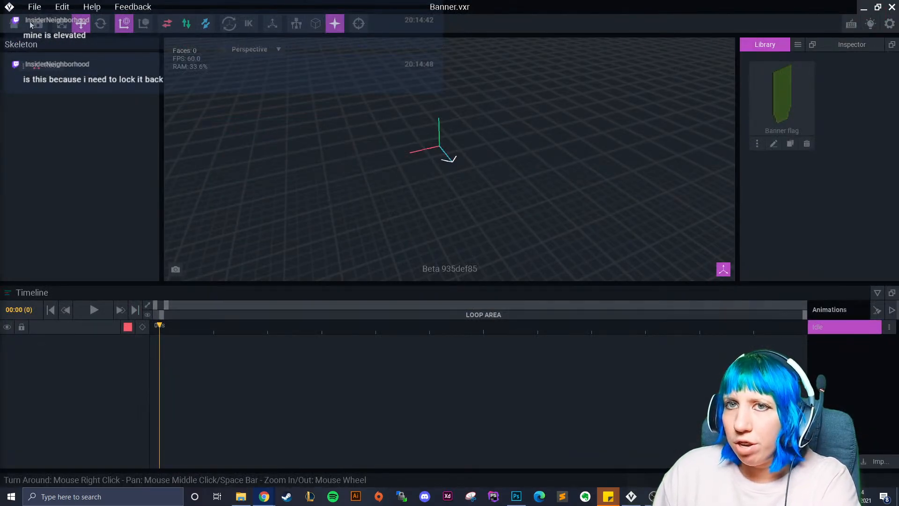
- Return to VoxEdit, close Banner.vxr without saving, and open large cauldron.vxr
left_click(14, 24)
left_click(429, 182)
left_click(156, 223)
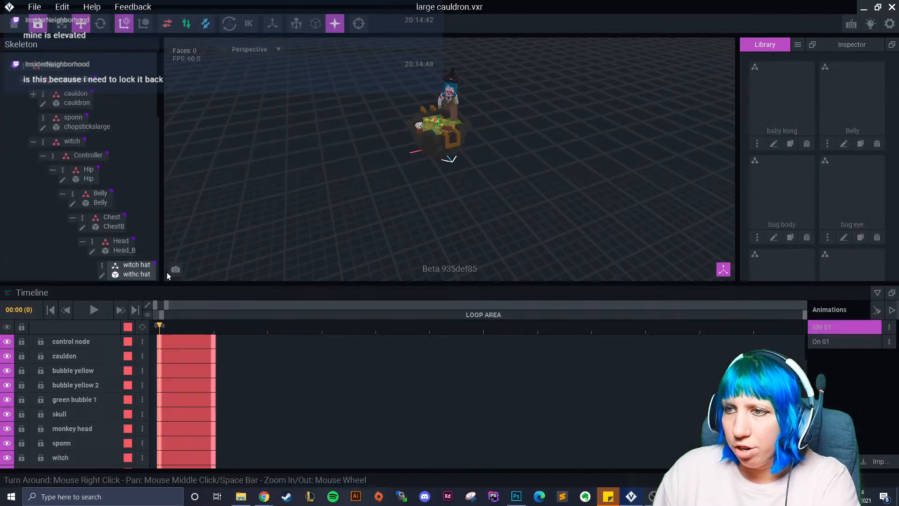
- Start a marketplace export of the large cauldron, examine its thumbnail and default animation choices, and cancel the export
left_click(34, 7)
mouse_move(106, 70)
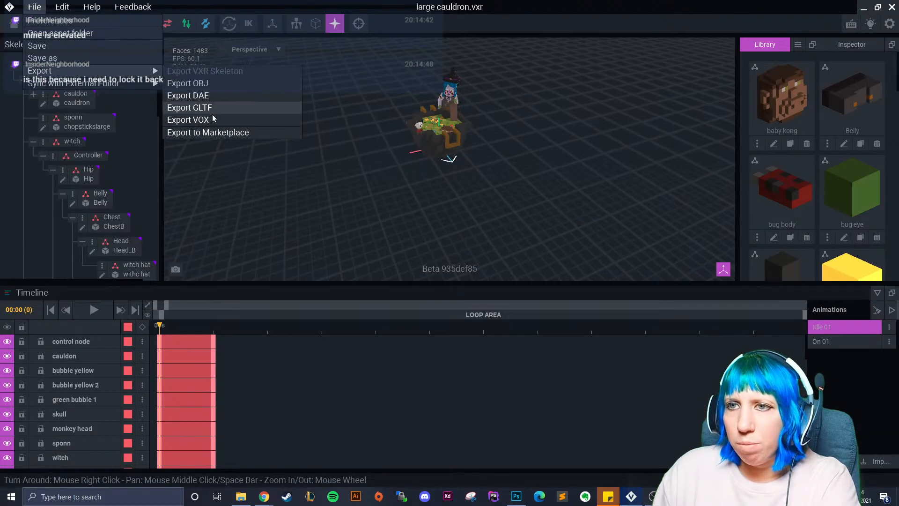
left_click(210, 132)
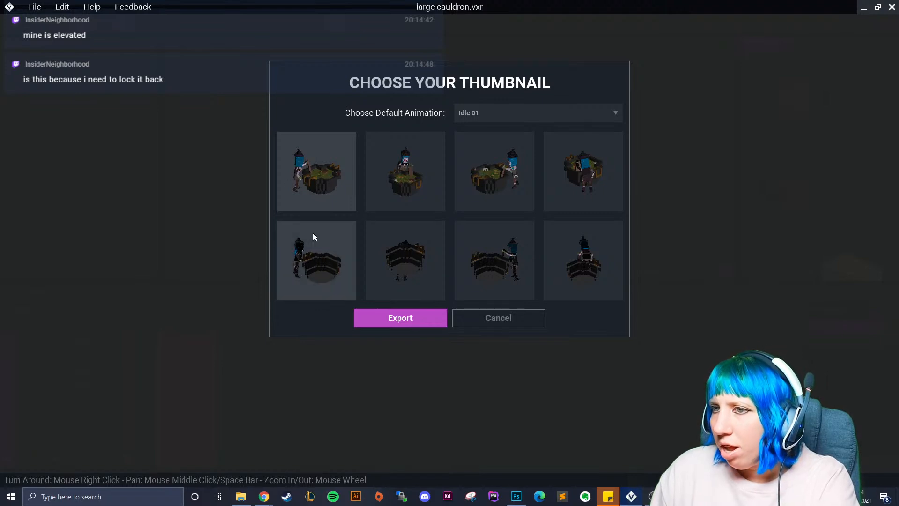
left_click(490, 114)
left_click(490, 113)
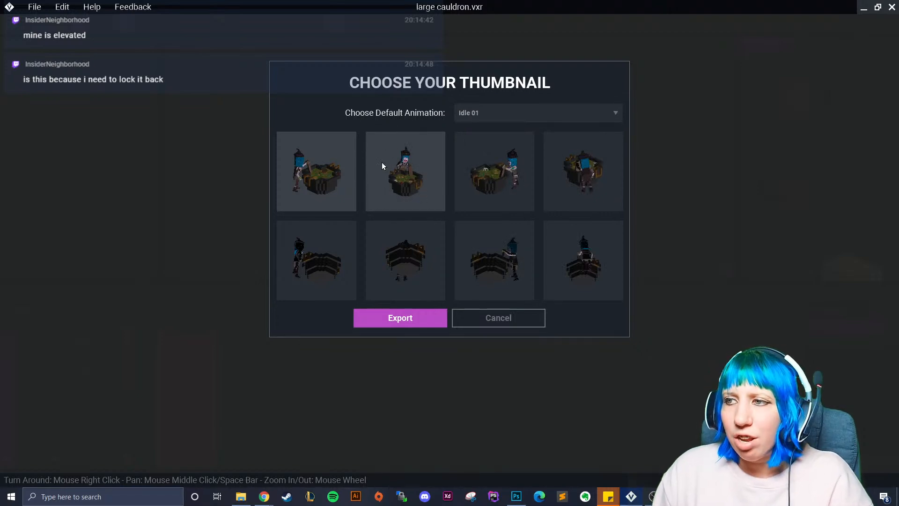
left_click(524, 327)
- Close large cauldron.vxr without saving and open Banner.vxr
left_click(14, 24)
left_click(415, 182)
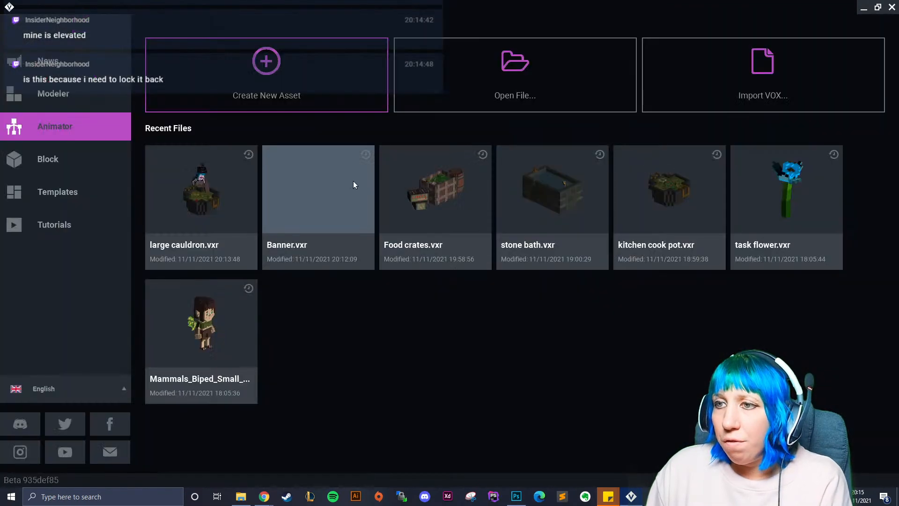
left_click(337, 182)
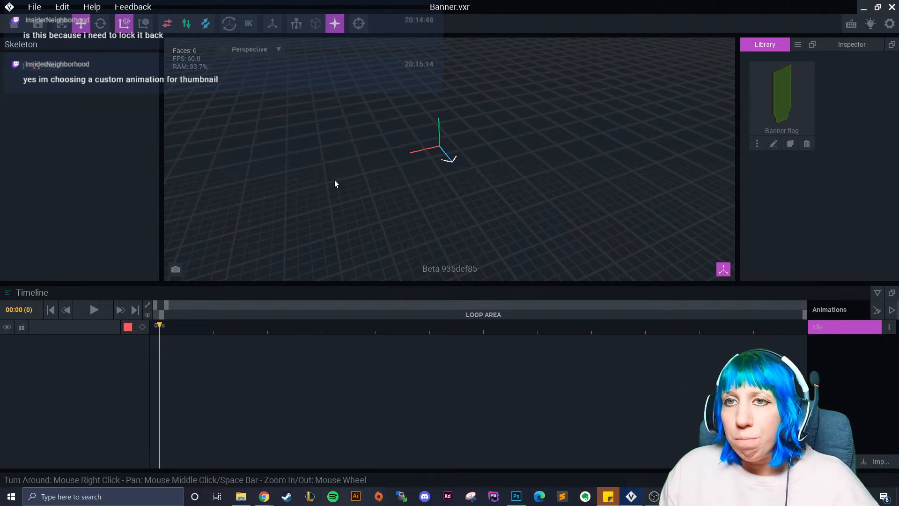
- Save and close Banner.vxr, and reopen large cauldron.vxr
left_click(23, 26)
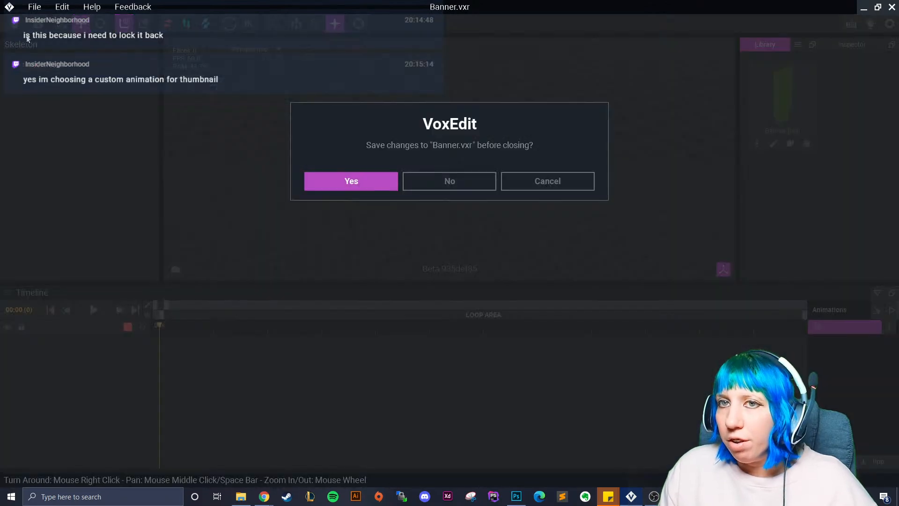
left_click(381, 189)
left_click(300, 223)
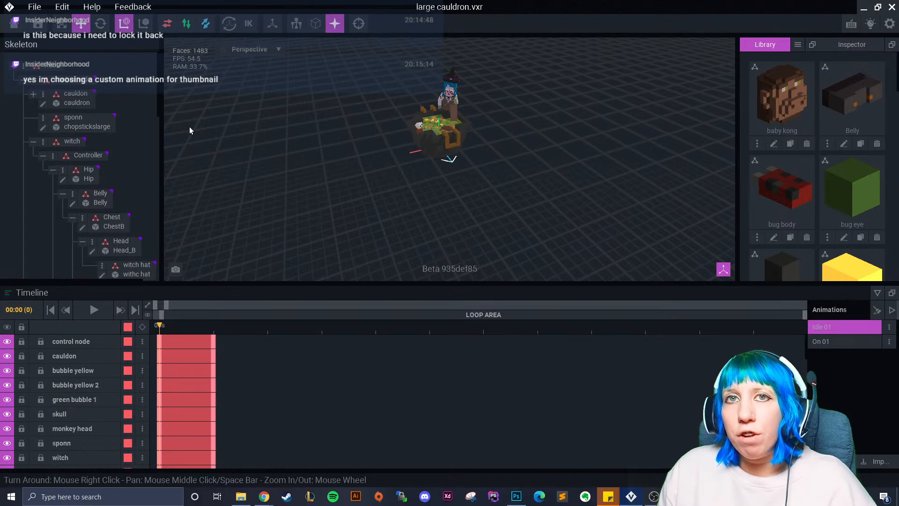
- Examine the witch beside the cauldron, comparing her in the On 01 and Idle 01 animations
left_click(431, 150)
scroll(431, 150, "up", 5)
left_click(424, 161)
right_click_drag(424, 161, 401, 140)
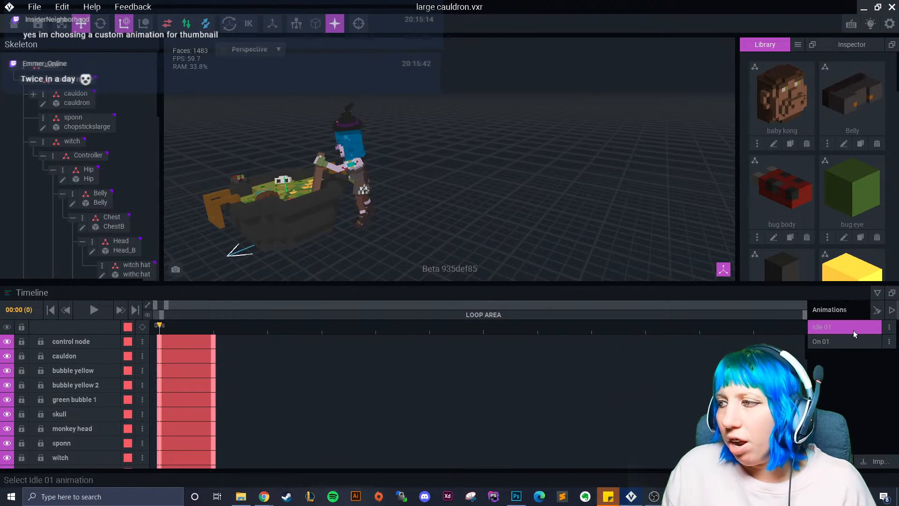
left_click(825, 341)
left_click(820, 329)
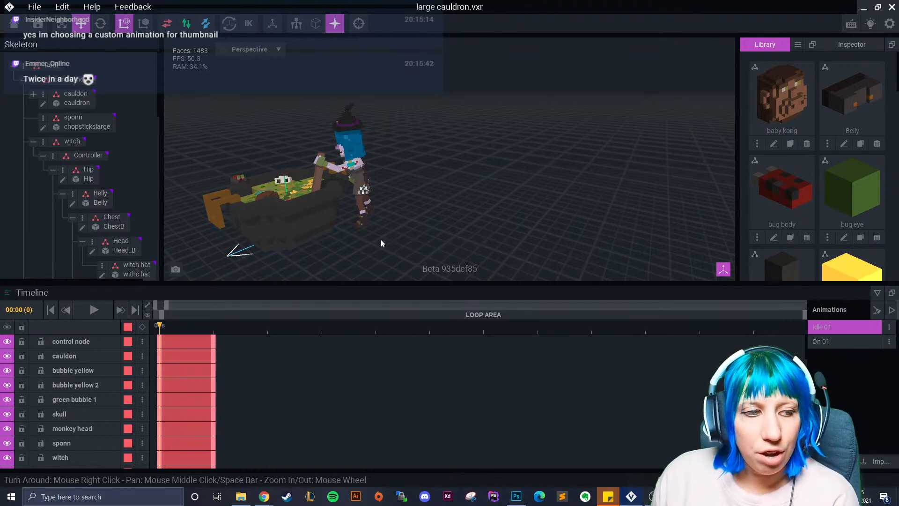
- Examine the cauldron's contents and the witch's Idle 01 pose from the front, above and the side
right_click_drag(394, 173, 415, 184)
scroll(415, 184, "up", 5)
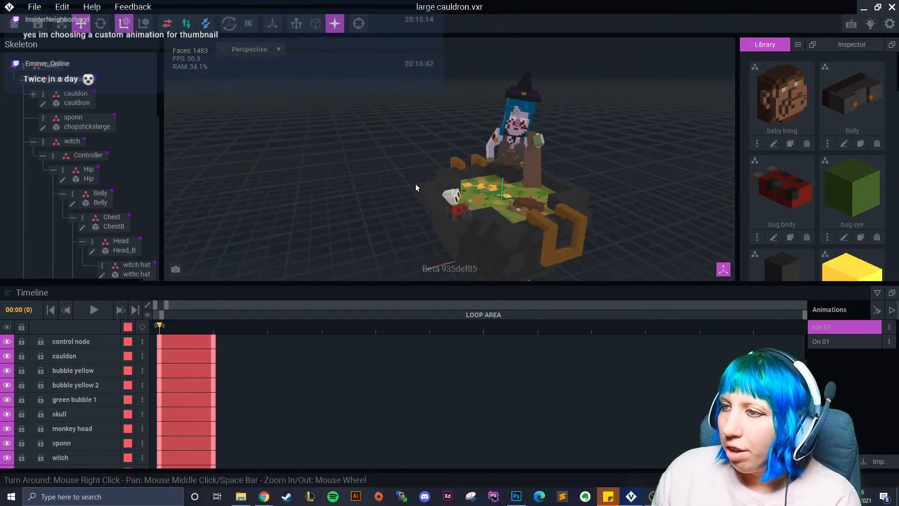
middle_click_drag(415, 184, 413, 184)
right_click_drag(413, 187, 366, 220)
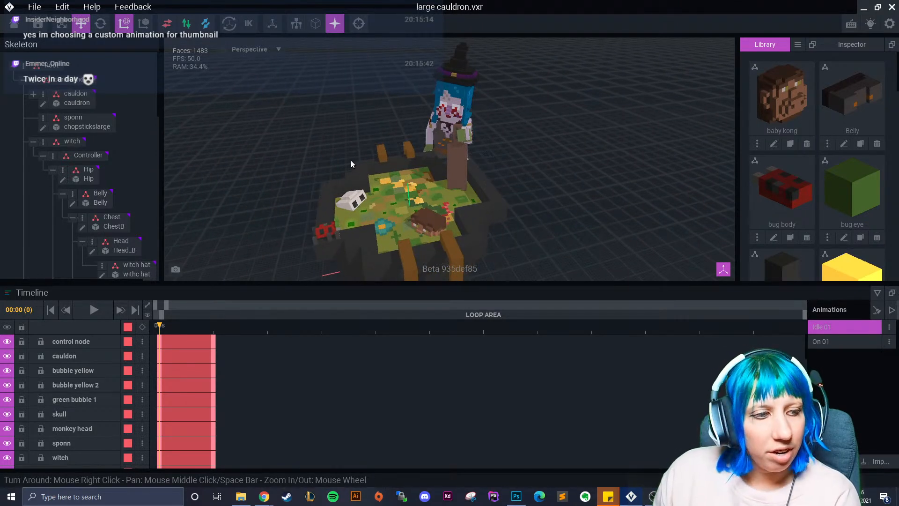
mouse_move(403, 147)
right_mouse_down()
mouse_move(337, 141)
mouse_move(403, 146)
mouse_move(362, 156)
mouse_move(398, 149)
right_mouse_up()
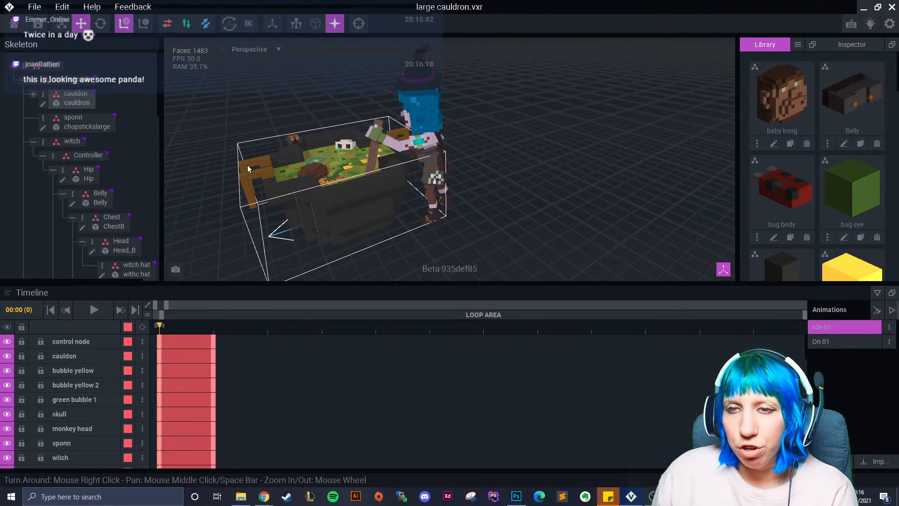
- Save large cauldron.vxr while closing it, and open Banner.vxr from the recent files
left_click(15, 24)
left_click(460, 190)
right_click_drag(461, 191, 482, 199)
left_click(13, 28)
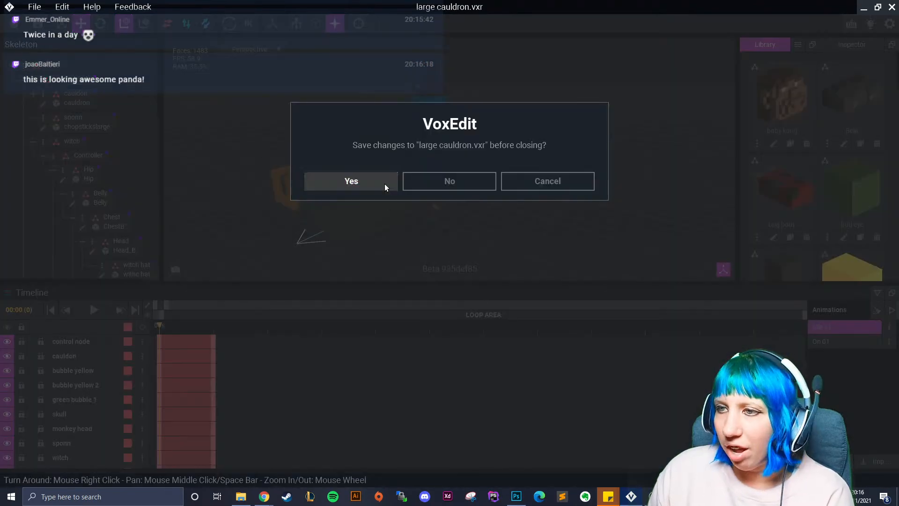
left_click(387, 189)
left_click(313, 196)
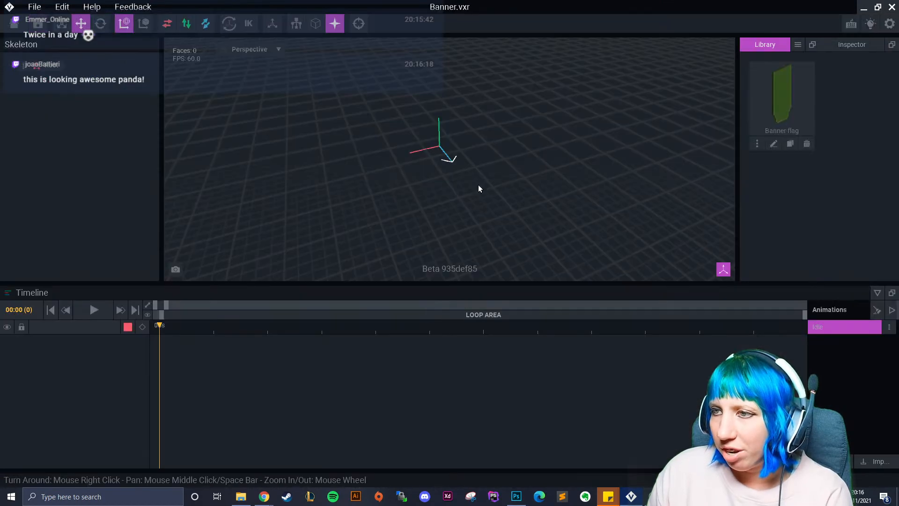
- Open the Banner flag model and box-paint two diagonally adjoining squares in blue #2C6E8D near the top of the green flag
left_click(774, 144)
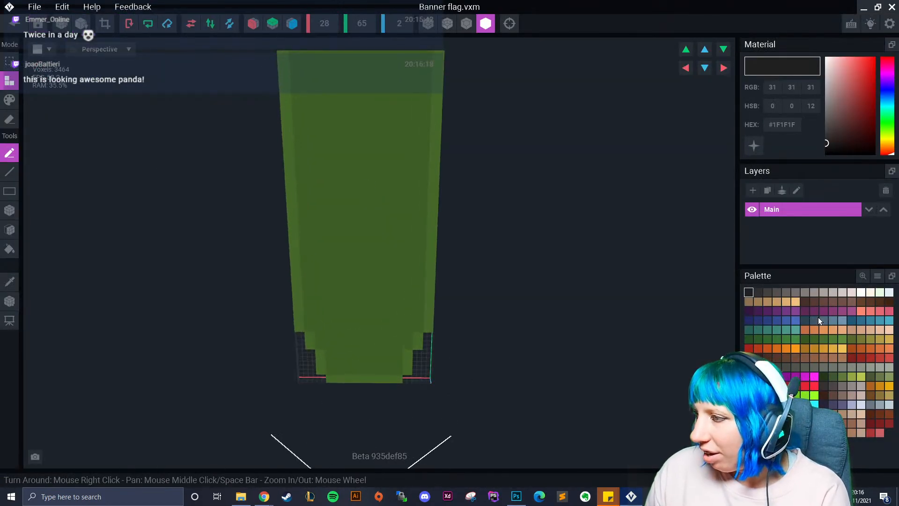
left_click(860, 320)
scroll(429, 213, "up", 2)
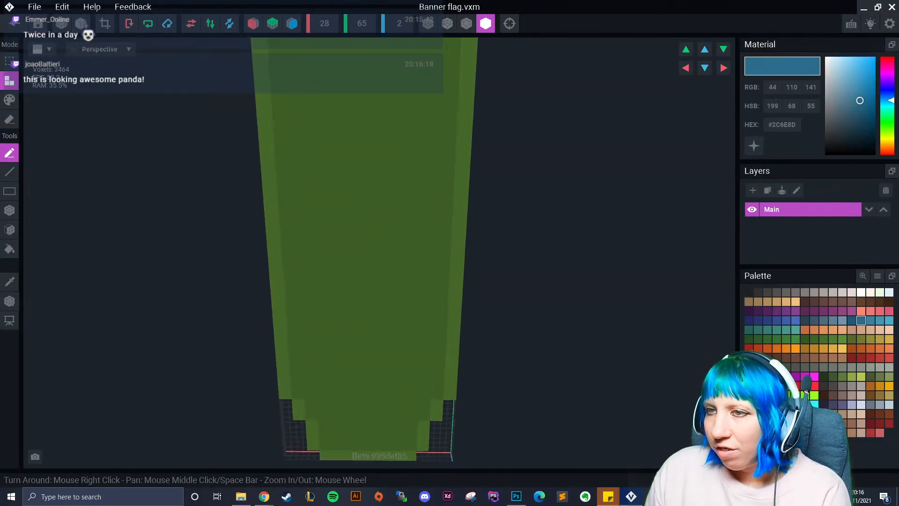
left_click(9, 99)
left_click(10, 210)
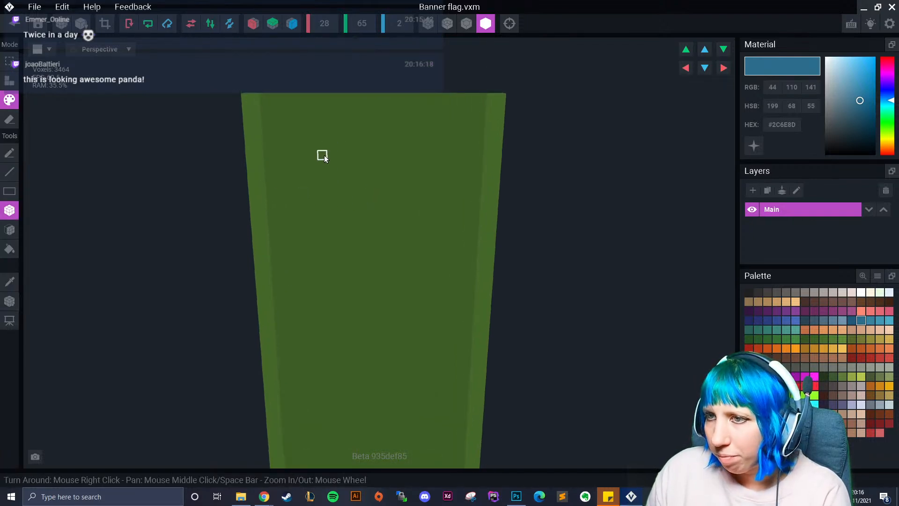
left_click_drag(338, 153, 367, 183)
middle_click_drag(367, 183, 378, 136)
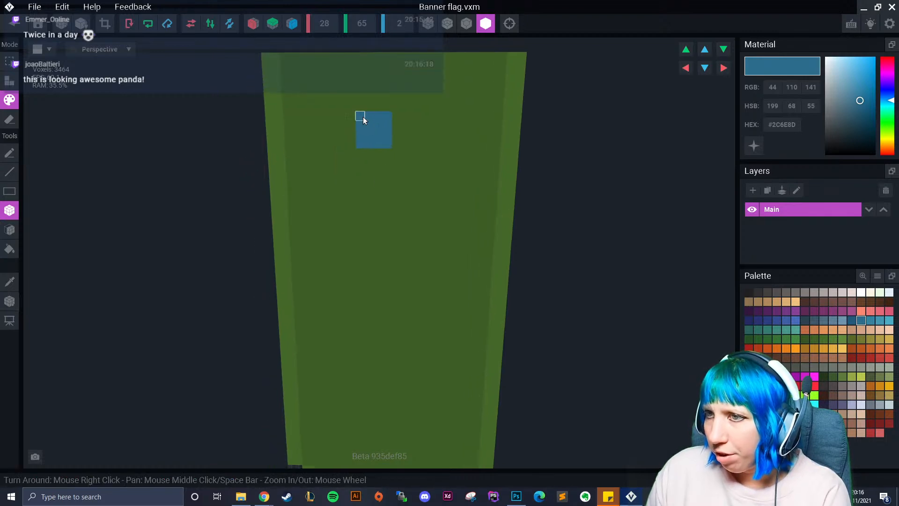
left_click_drag(352, 161, 322, 177)
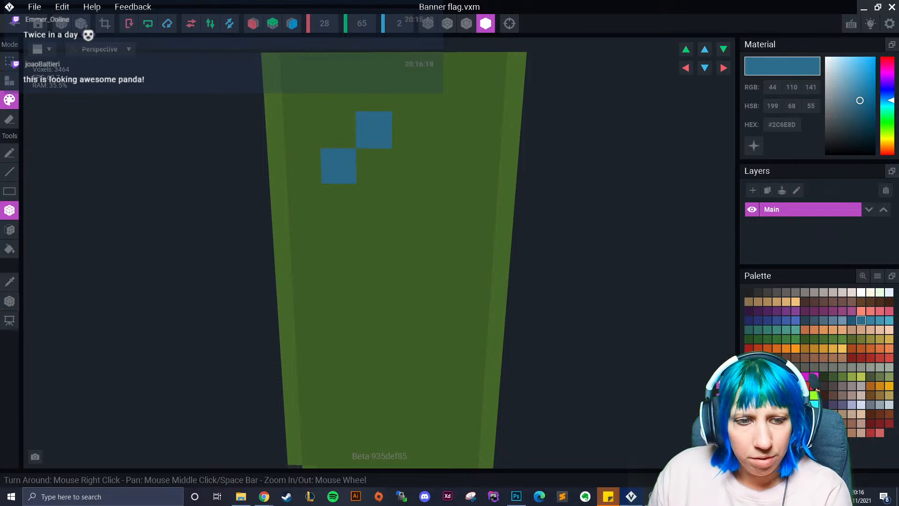
- Paint a two-square-tall blue block on the emblem's right side and a blue square against its lower left
left_click_drag(397, 157, 420, 204)
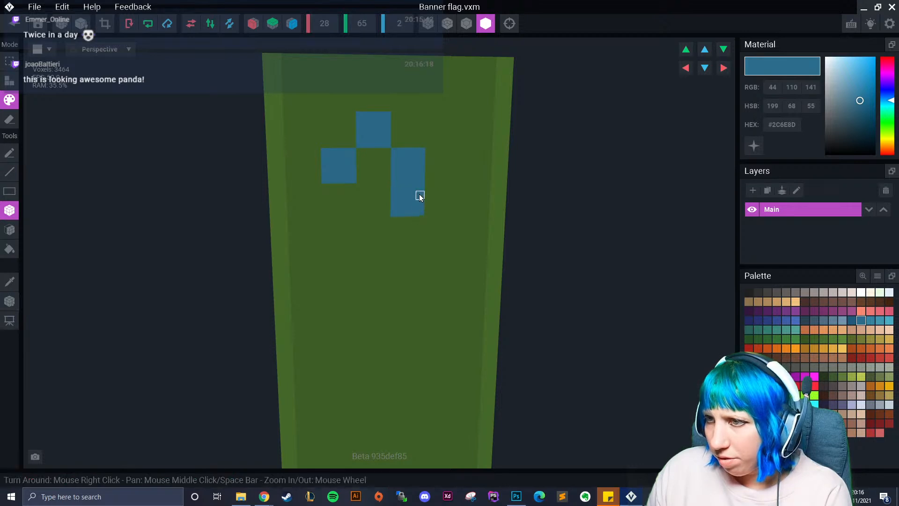
left_click_drag(419, 161, 421, 176)
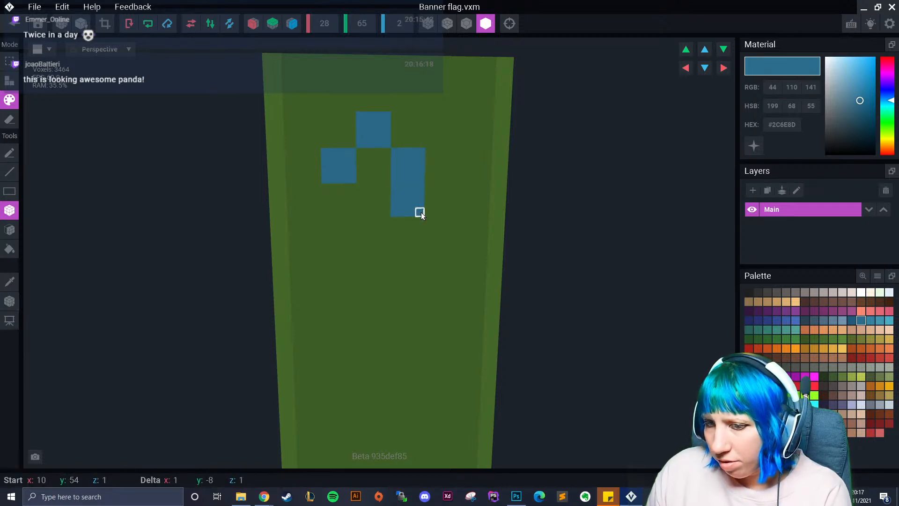
left_click_drag(421, 213, 419, 214)
scroll(389, 323, "up", 3)
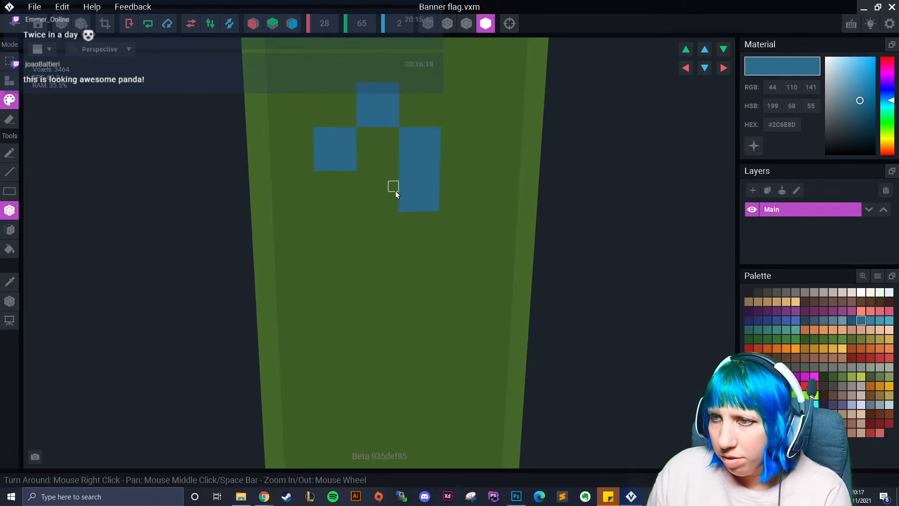
left_click_drag(364, 179, 397, 207)
middle_click_drag(397, 207, 377, 193)
- Paint the emblem's middle section in blue: a tall left block, a wide bar diagonally below it and a square above the bar's right end
mouse_move(330, 187)
left_mouse_down()
mouse_move(305, 223)
mouse_move(307, 254)
left_mouse_up()
middle_click_drag(346, 271, 270, 242)
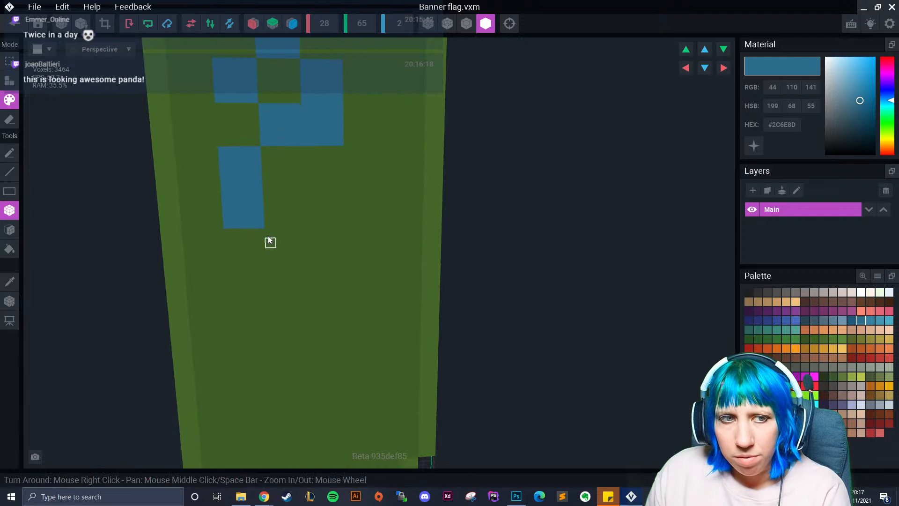
mouse_move(269, 235)
left_mouse_down()
mouse_move(301, 261)
mouse_move(341, 259)
left_mouse_up()
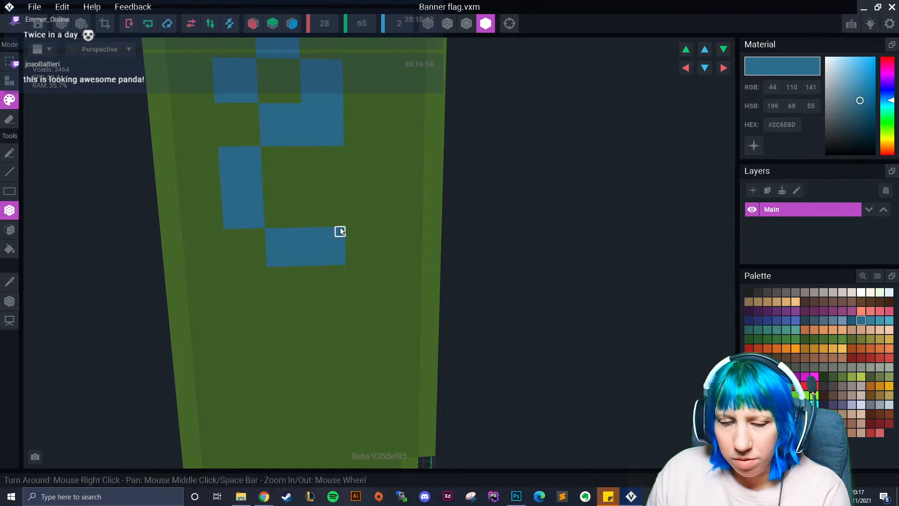
left_click_drag(338, 222, 314, 193)
middle_click_drag(332, 307, 331, 275)
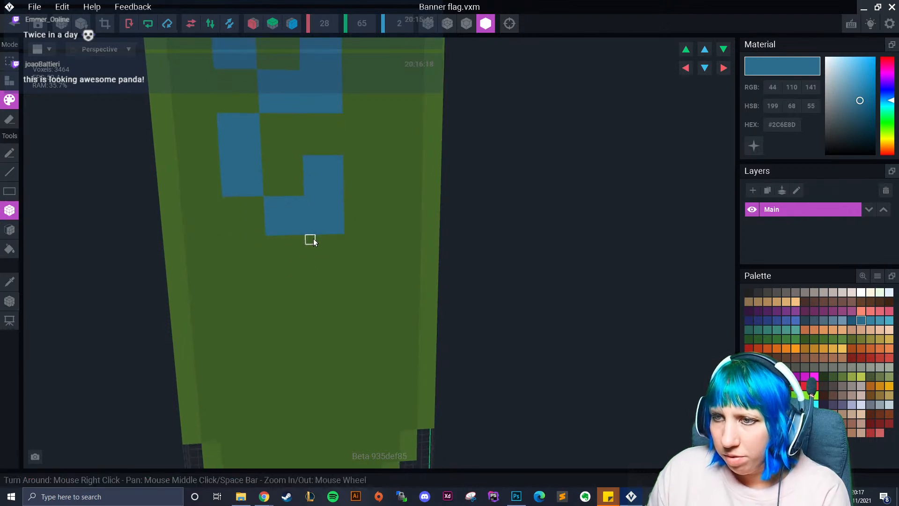
- Complete the emblem's lower section in blue with a longer right column, a square at lower left and a diagonal two-square tail
left_click_drag(315, 240, 340, 267)
middle_click_drag(293, 324, 310, 297)
left_click_drag(282, 211, 253, 242)
middle_click_drag(347, 261, 313, 228)
left_click_drag(292, 224, 398, 313)
- Undo the last blue square painted at the end of the emblem's tail
scroll(361, 334, "down", 5)
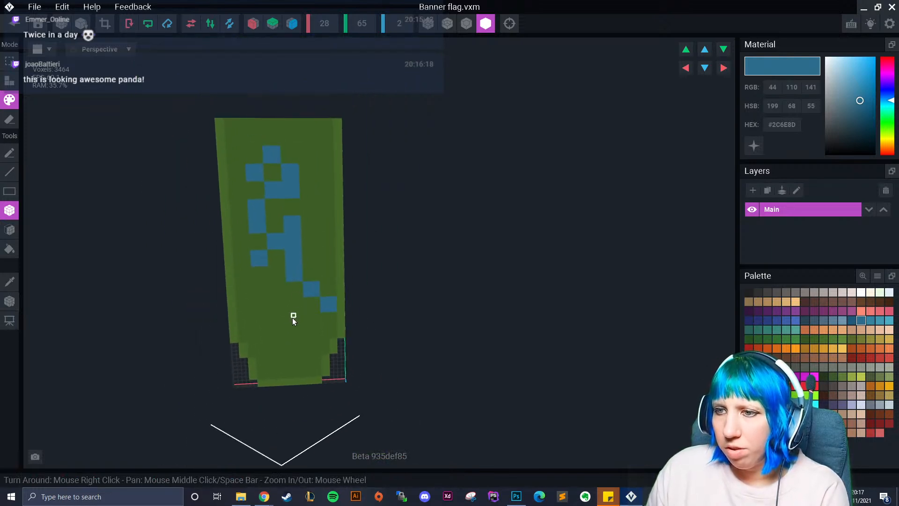
scroll(294, 317, "up", 3)
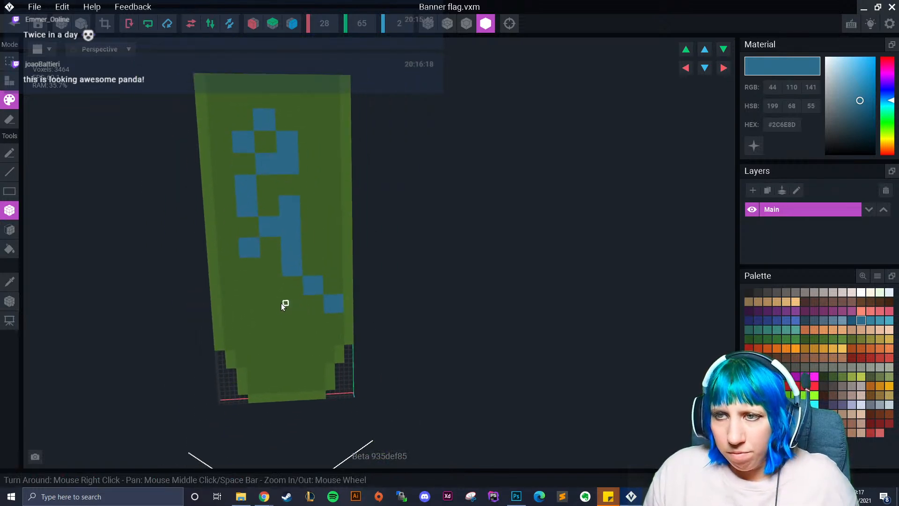
scroll(281, 307, "up", 3)
key("ctrl+z")
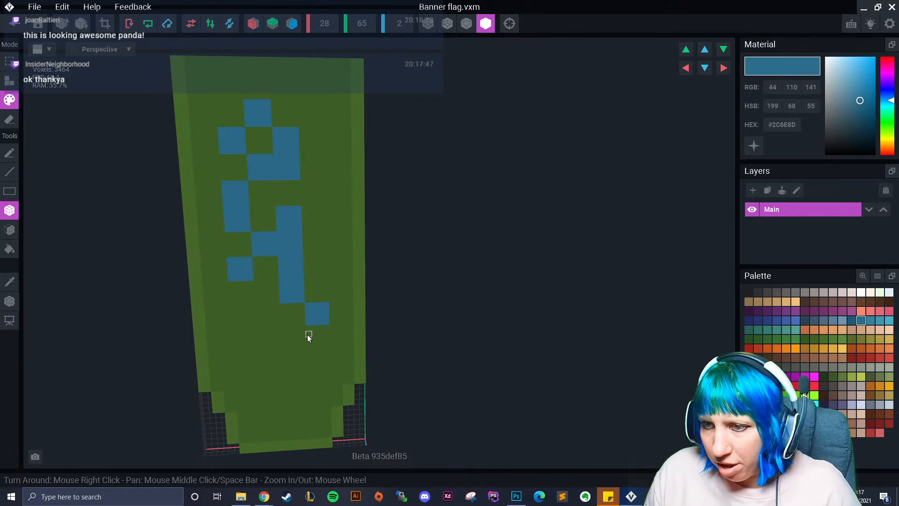
scroll(307, 334, "up", 2)
scroll(283, 319, "up", 2)
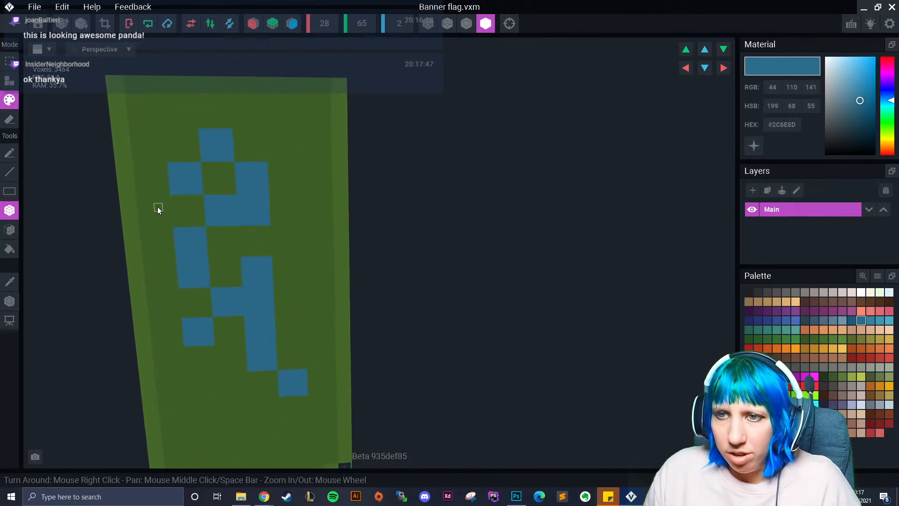
scroll(195, 185, "up", 2)
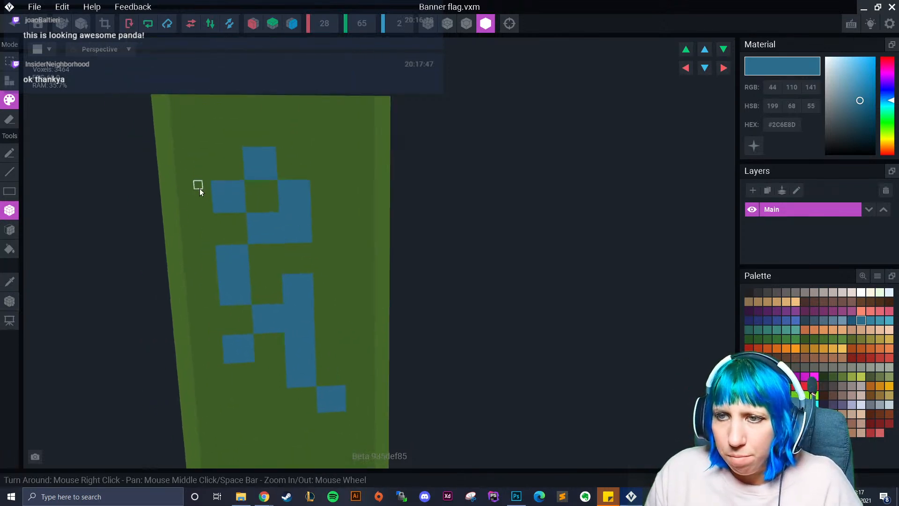
- Try to thicken the whole emblem by widening its blue blocks toward the left
left_click(189, 204)
left_click(223, 164)
left_click(271, 198)
left_click(265, 212)
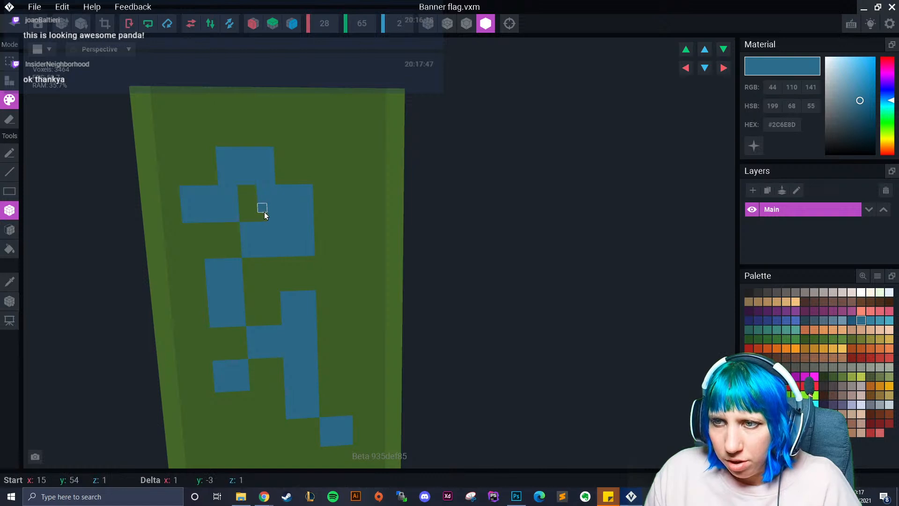
left_click_drag(231, 228, 194, 323)
middle_click_drag(199, 375, 193, 313)
left_click_drag(202, 305, 198, 329)
left_click_drag(242, 274, 230, 292)
left_click_drag(272, 232, 272, 357)
left_click_drag(316, 366, 305, 387)
- Sample the flag's green #406227 and paint over the extra blue width along the emblem
left_click(12, 280)
left_click(224, 374)
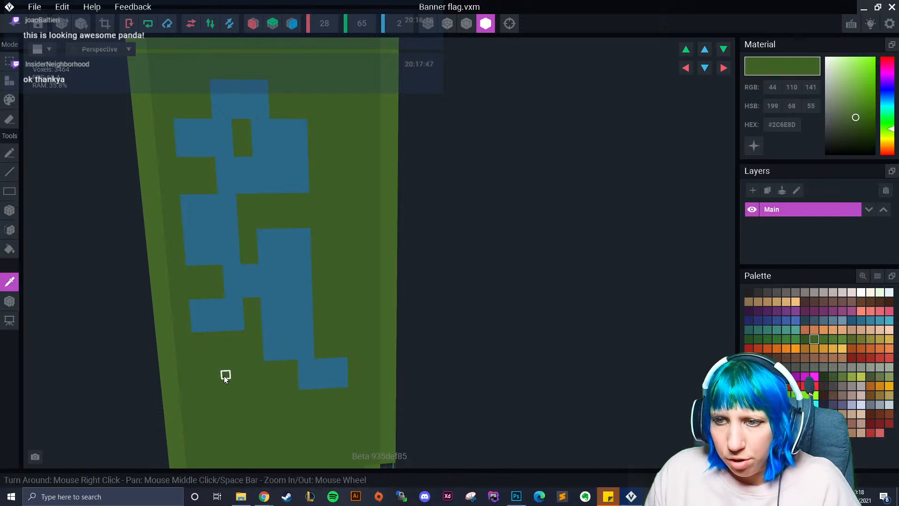
left_click_drag(231, 198, 229, 262)
left_click_drag(229, 128, 222, 153)
mouse_move(261, 84)
left_mouse_down()
mouse_move(255, 112)
mouse_move(289, 118)
mouse_move(295, 190)
left_mouse_up()
left_click_drag(242, 304, 233, 325)
mouse_move(308, 233)
left_mouse_down()
mouse_move(310, 353)
mouse_move(299, 354)
mouse_move(330, 384)
mouse_move(343, 361)
mouse_move(333, 362)
left_mouse_up()
- Sample the emblem's blue #2C6E8D and paint a wider rectangle diagonally below the last tail square, reaching the flag's right border
middle_click_drag(333, 362, 306, 315)
scroll(307, 315, "down", 2)
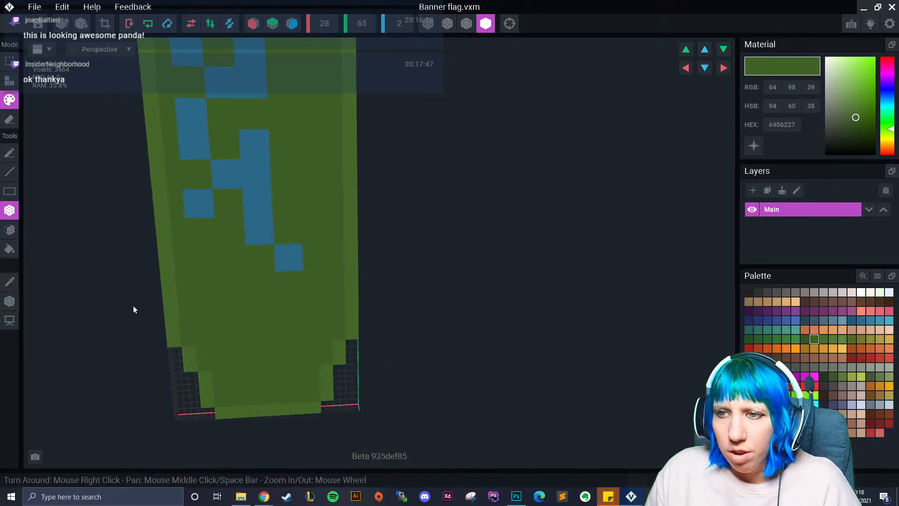
left_click(10, 281)
left_click(302, 261)
mouse_move(309, 277)
left_mouse_down()
mouse_move(328, 295)
mouse_move(340, 293)
left_mouse_up()
scroll(253, 347, "down", 4)
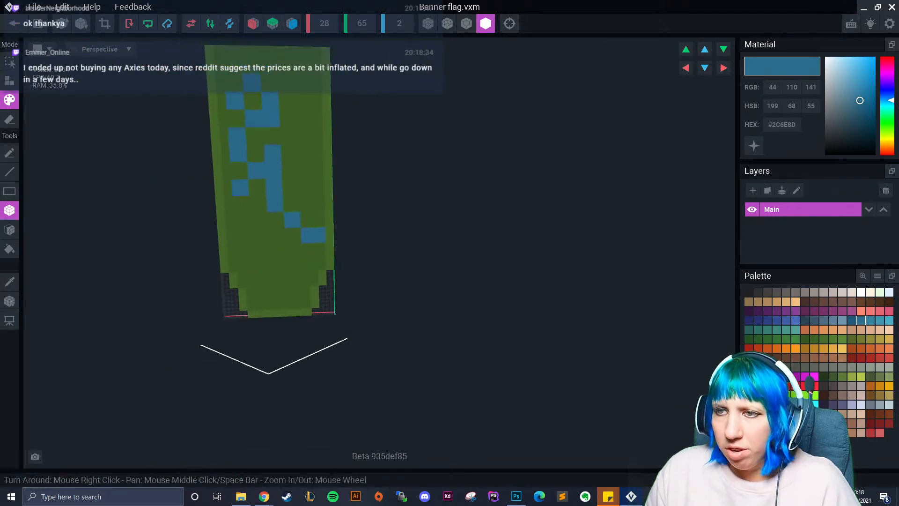
middle_click_drag(258, 258, 267, 279)
scroll(281, 293, "down", 2)
scroll(281, 293, "up", 1)
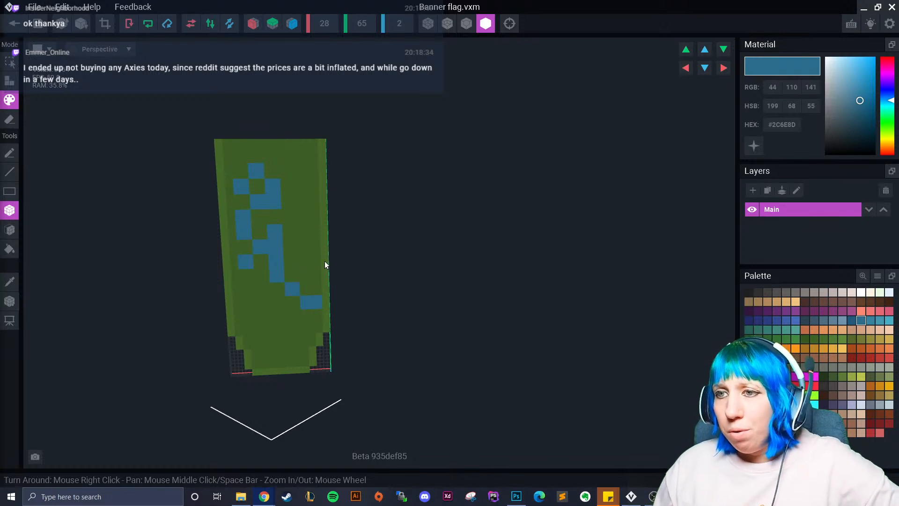
scroll(303, 279, "up", 4)
right_click_drag(296, 279, 279, 311)
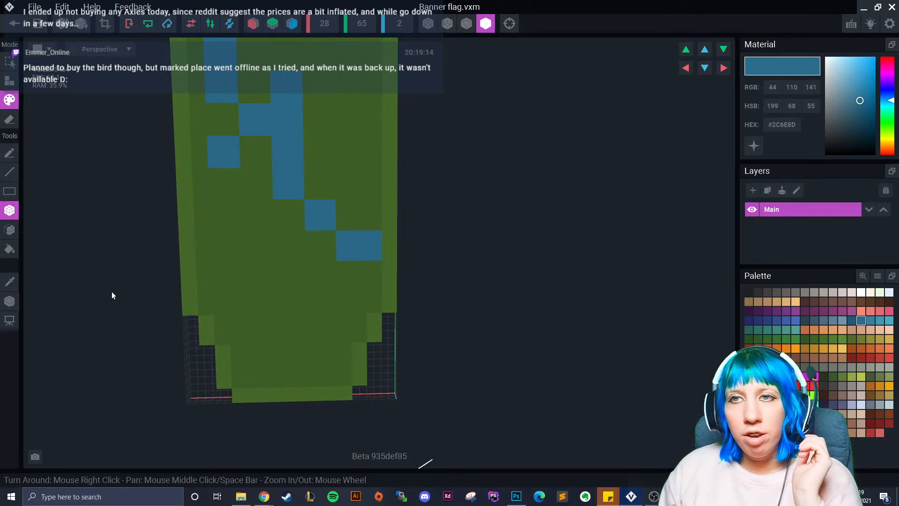
right_click_drag(136, 195, 257, 274)
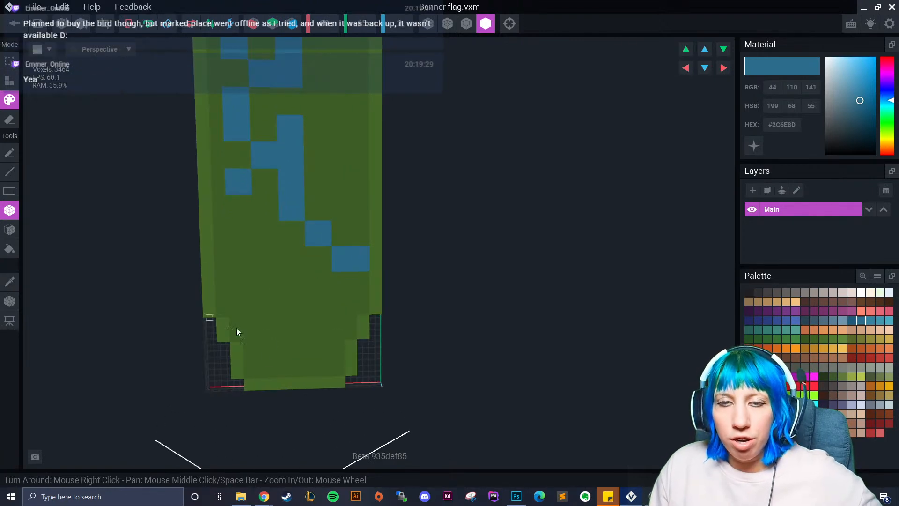
right_click_drag(292, 350, 268, 202)
- Turn on Z-axis symmetry and repaint the emblem in its sampled blue to mirror it onto the flag's back
left_click(291, 23)
scroll(278, 231, "up", 1)
scroll(266, 201, "up", 2)
middle_click_drag(255, 258, 242, 208)
left_click(9, 281)
left_click(204, 211)
left_click(10, 229)
mouse_move(222, 200)
right_mouse_down()
mouse_move(237, 202)
mouse_move(249, 162)
right_mouse_up()
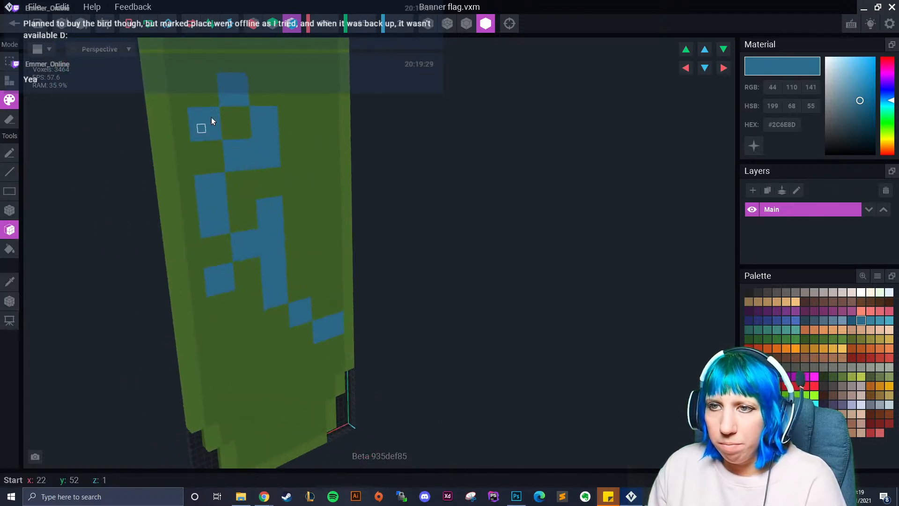
right_click_drag(338, 330, 281, 323)
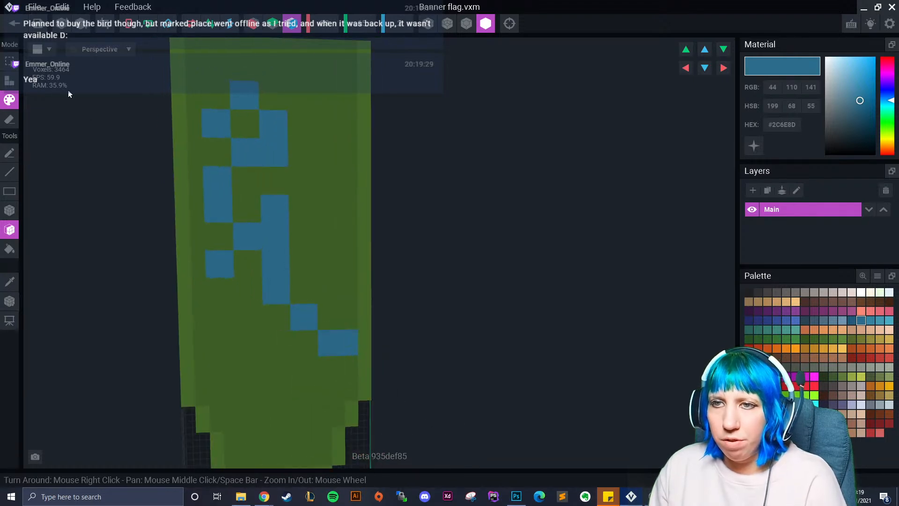
- Sample the flag's green and switch the paint colour to the darker green #375621
scroll(344, 330, "down", 5)
right_click_drag(347, 337, 326, 346)
scroll(326, 347, "up", 3)
scroll(327, 345, "up", 2)
middle_click_drag(327, 345, 307, 262)
right_click_drag(199, 295, 187, 291)
left_click(10, 282)
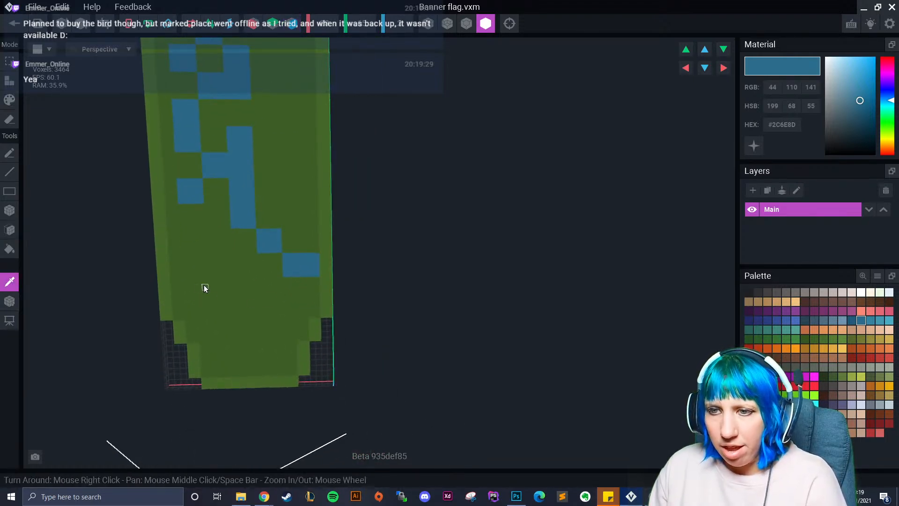
left_click(203, 285)
left_click(803, 337)
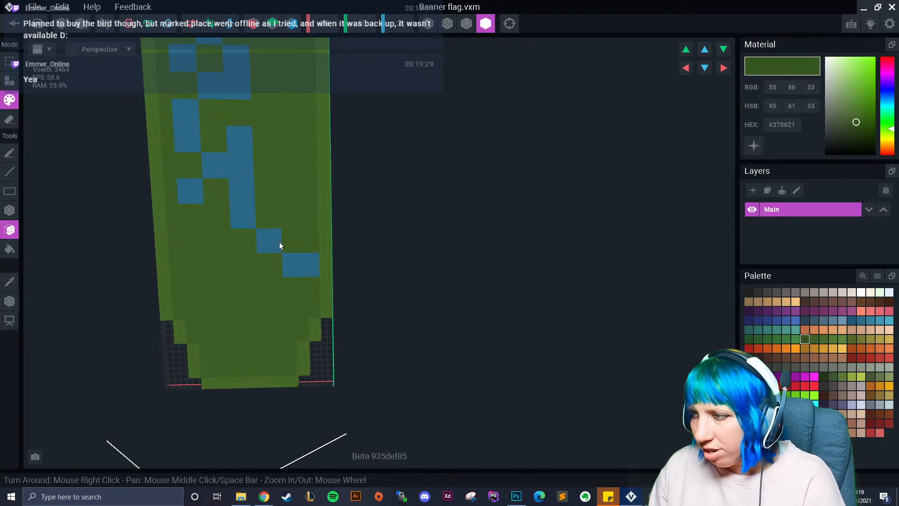
- Try painting thin, wavy vertical streaks in dark green freehand around the emblem and down the flag
left_click(9, 152)
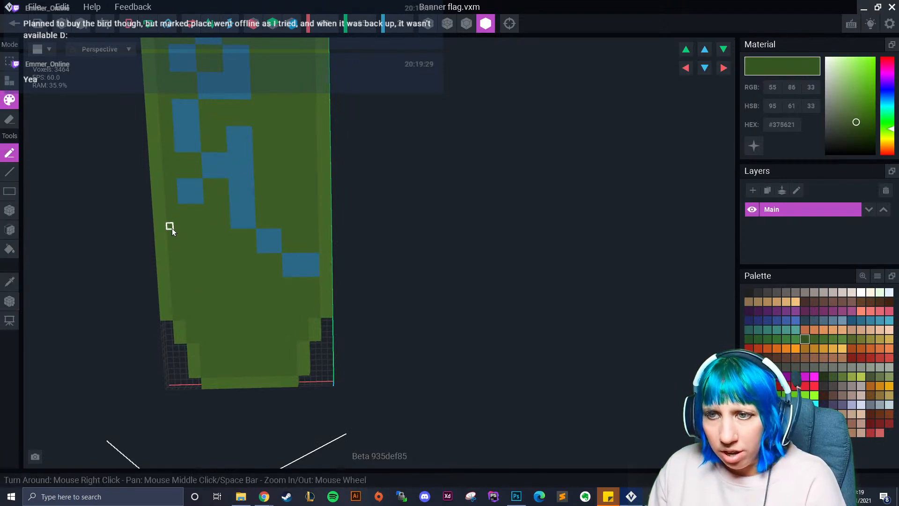
left_click_drag(209, 248, 215, 351)
left_click_drag(249, 261, 240, 352)
left_click_drag(296, 327, 283, 288)
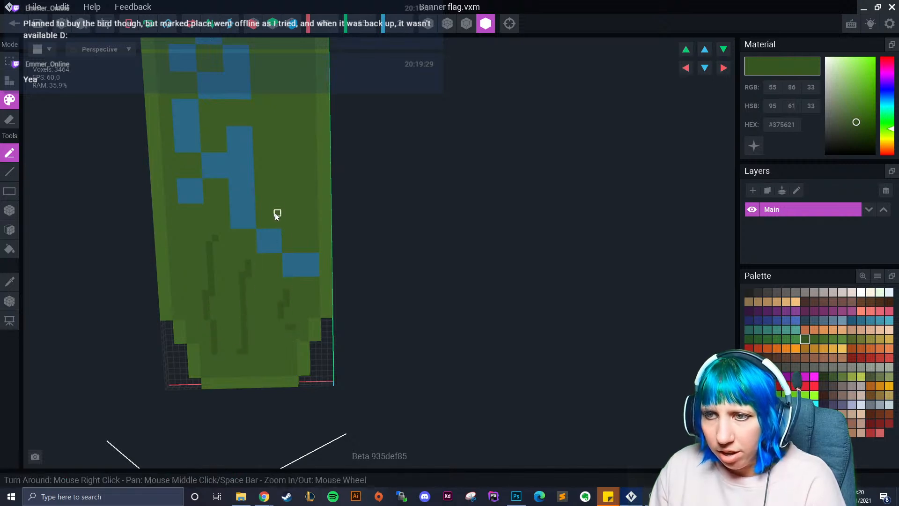
left_click_drag(214, 194, 208, 214)
left_click_drag(182, 241, 186, 277)
left_click_drag(309, 211, 296, 123)
middle_click_drag(279, 61, 274, 189)
left_click_drag(260, 163, 262, 243)
left_click_drag(164, 171, 174, 143)
- Undo all of the freehand dark green streaks on the flag
scroll(249, 223, "down", 5)
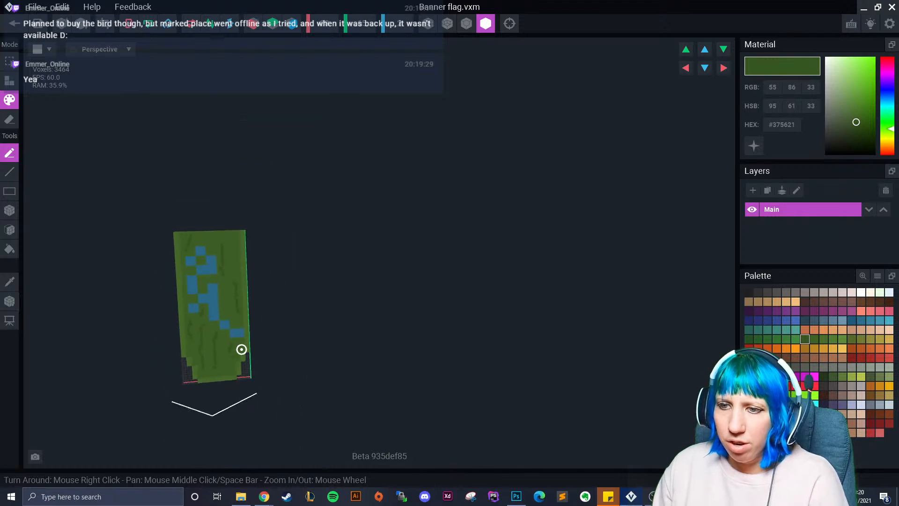
middle_click_drag(243, 349, 263, 328)
key("ctrl+z")
key("ctrl+z")
key("ctrl+z")
key("ctrl+z")
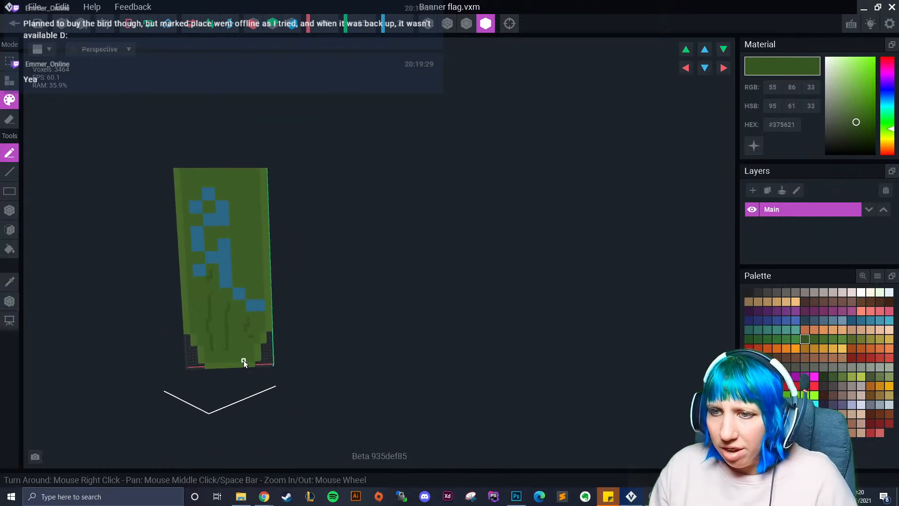
key("ctrl+z")
key("ctrl+z")
- Box-paint three narrow vertical stripes in dark green #375621 on the lower part of the flag beneath the emblem
left_click(10, 210)
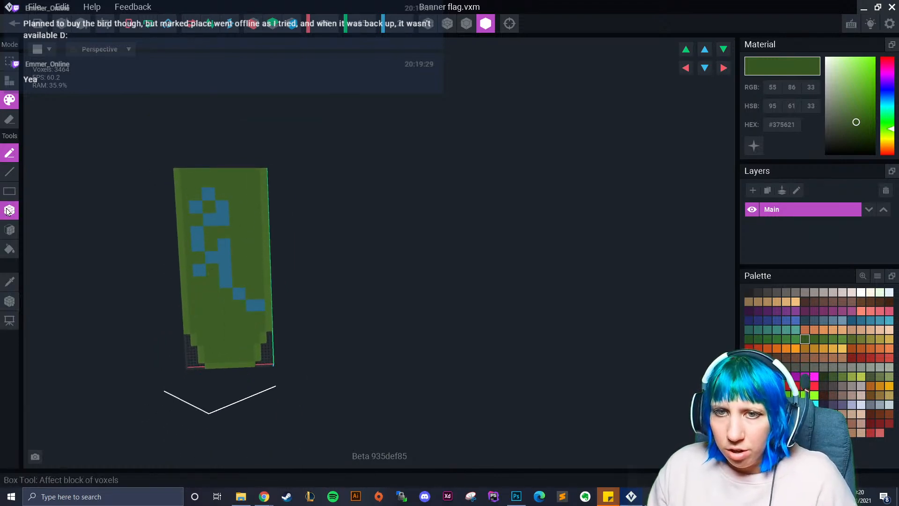
scroll(227, 223, "up", 2)
middle_click_drag(210, 262, 214, 228)
left_click_drag(215, 228, 217, 286)
scroll(213, 272, "up", 2)
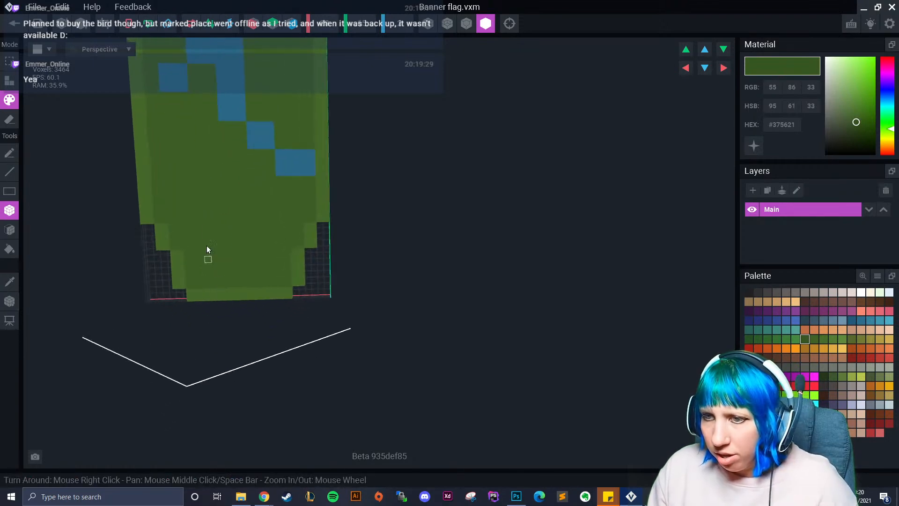
left_click_drag(194, 245, 192, 121)
left_click_drag(281, 237, 271, 178)
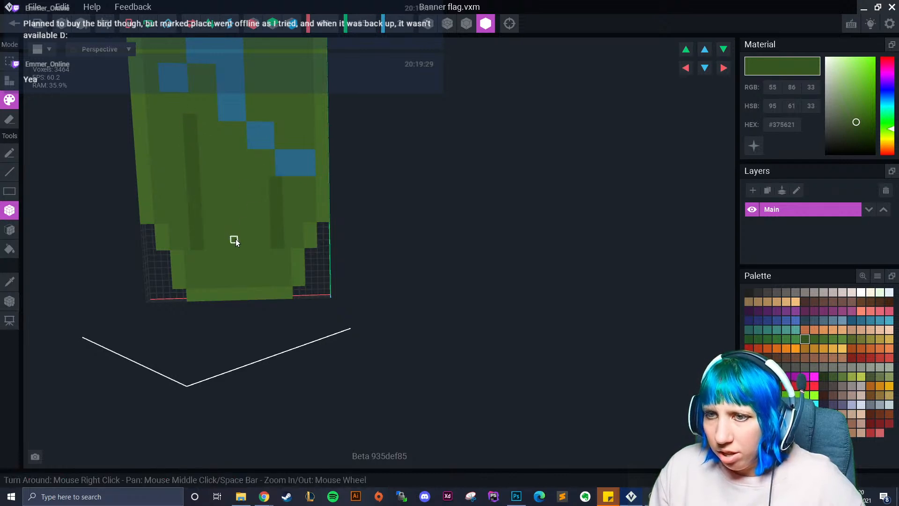
left_click_drag(234, 255, 231, 135)
middle_click_drag(232, 136, 224, 208)
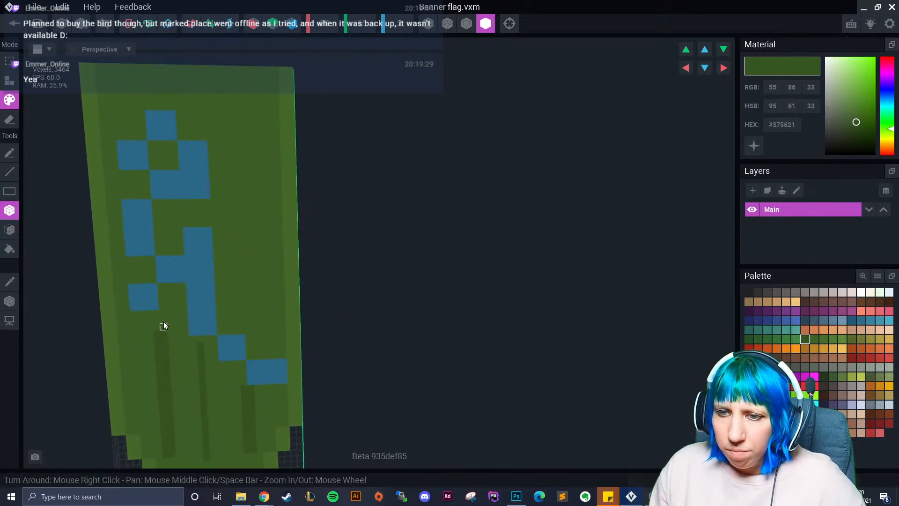
- Box-paint a dark green #375621 vertical stripe down the upper left of the flag, running between the blue emblem's blocks
left_click_drag(162, 249, 149, 88)
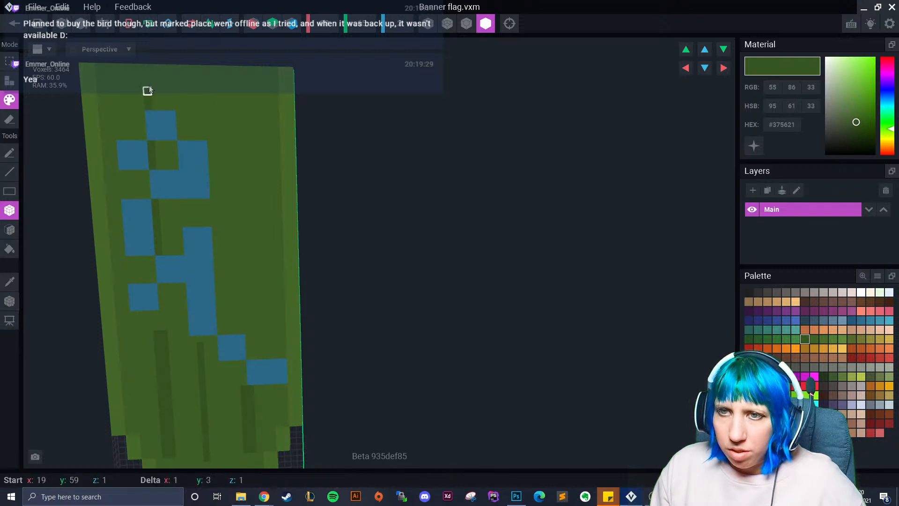
left_click_drag(143, 135, 140, 93)
left_click_drag(144, 156, 146, 194)
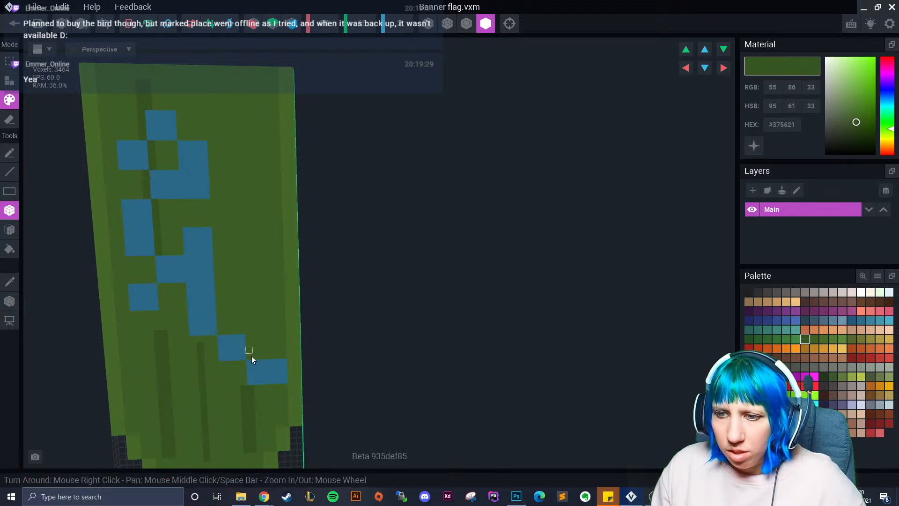
- Continue the dark green stripes upward through the emblem's middle and tail, including a long vertical stripe on the flag's upper right
left_click_drag(247, 383, 251, 340)
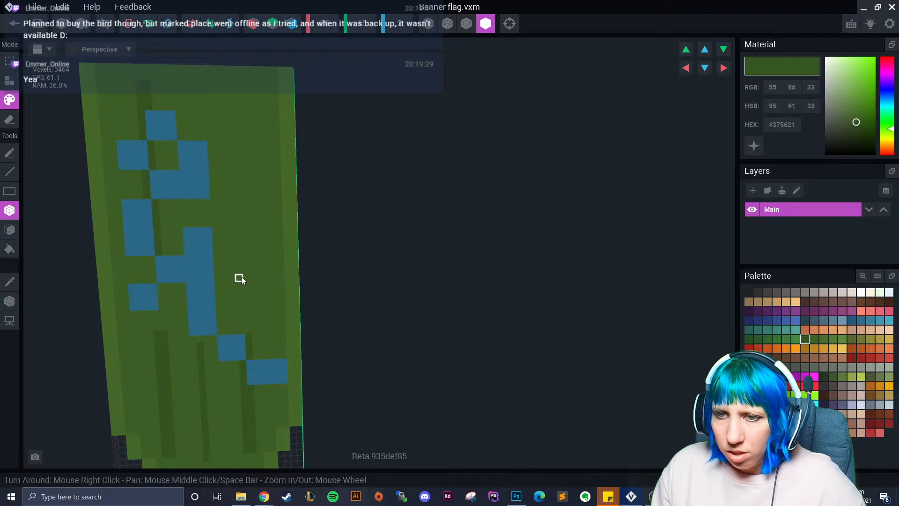
left_click_drag(242, 267, 238, 93)
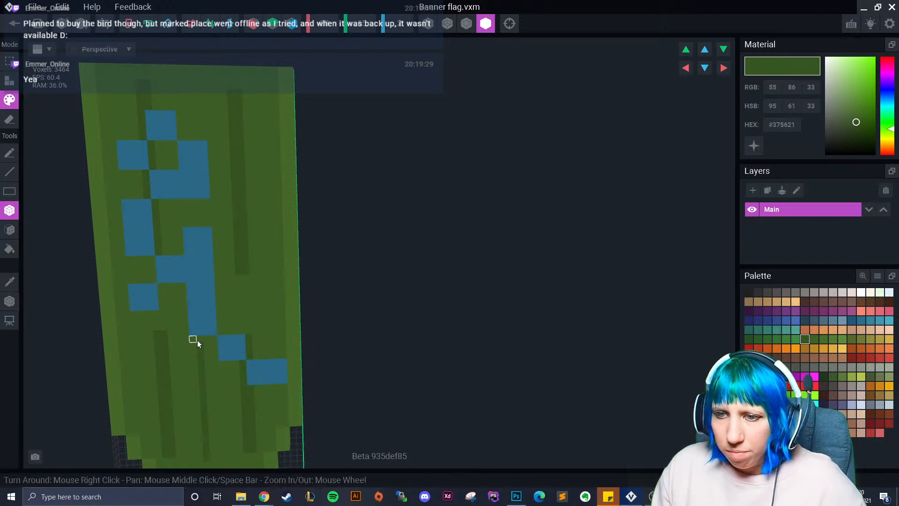
left_click_drag(190, 221, 194, 195)
left_click_drag(190, 139, 188, 109)
- Switch to the lighter green #486E2C and box-paint a thin highlight stripe along the left edge of the lower left dark stripe
scroll(201, 367, "down", 8)
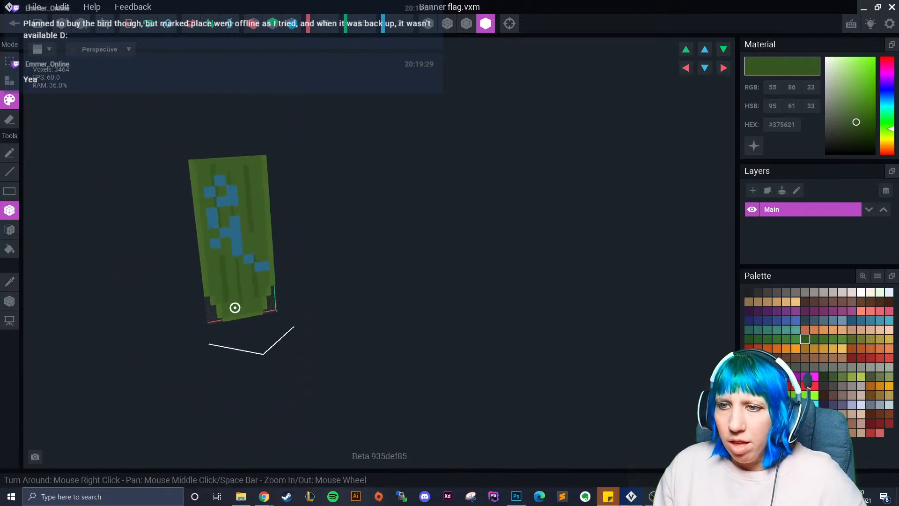
scroll(234, 307, "up", 6)
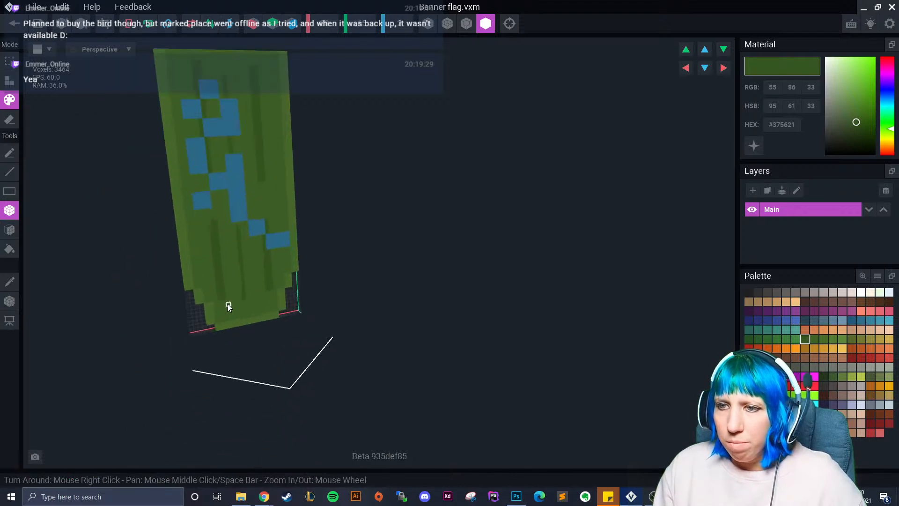
left_click(822, 339)
left_click_drag(200, 200, 207, 283)
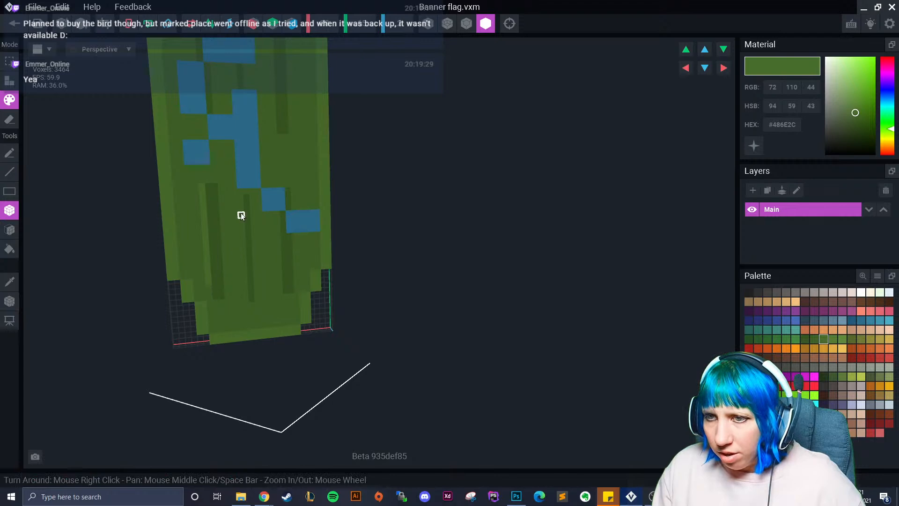
- Paint light green #486E2C vertical streaks down the banner flag, around and beneath the blue emblem
left_click_drag(241, 195, 243, 280)
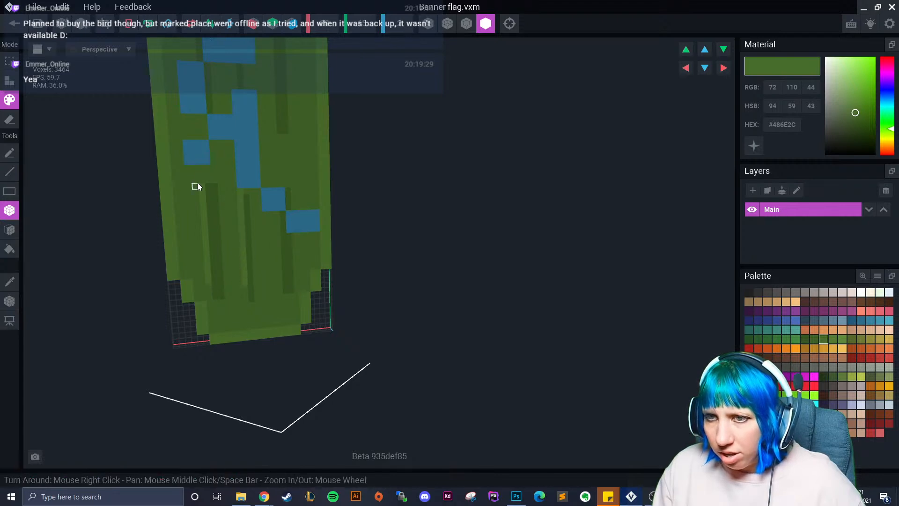
mouse_move(201, 181)
left_mouse_down()
mouse_move(208, 178)
mouse_move(281, 269)
mouse_move(276, 214)
left_mouse_up()
middle_click_drag(275, 205, 249, 269)
mouse_move(253, 260)
left_mouse_down()
mouse_move(250, 218)
mouse_move(241, 231)
left_mouse_up()
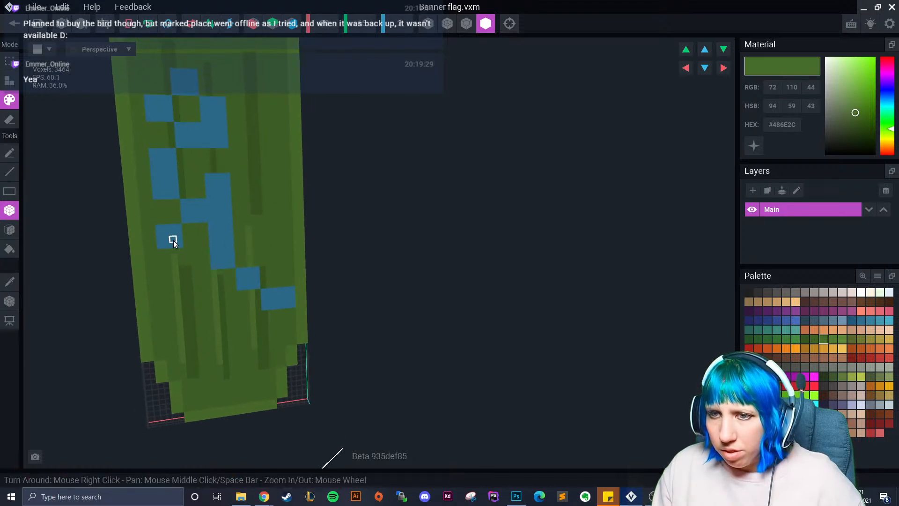
left_click_drag(173, 206, 170, 223)
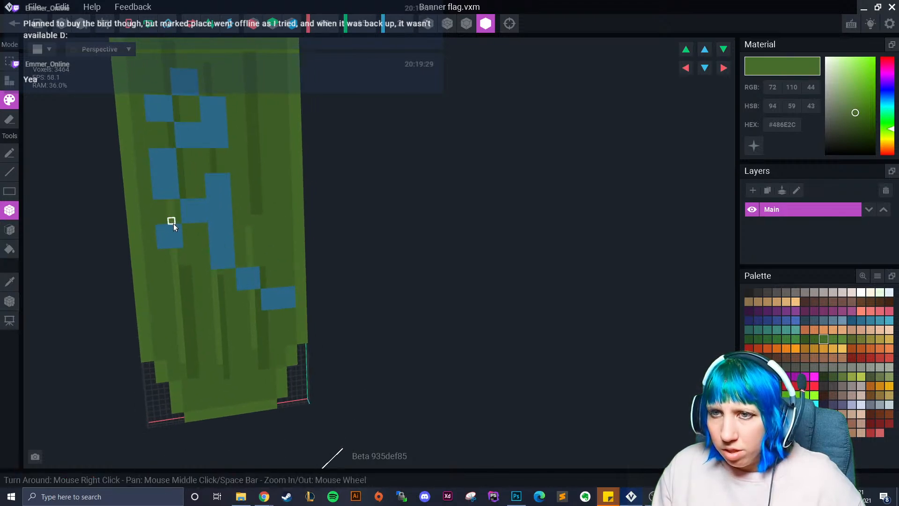
middle_click_drag(171, 223, 164, 300)
mouse_move(154, 173)
left_mouse_down()
mouse_move(153, 130)
mouse_move(192, 141)
left_mouse_up()
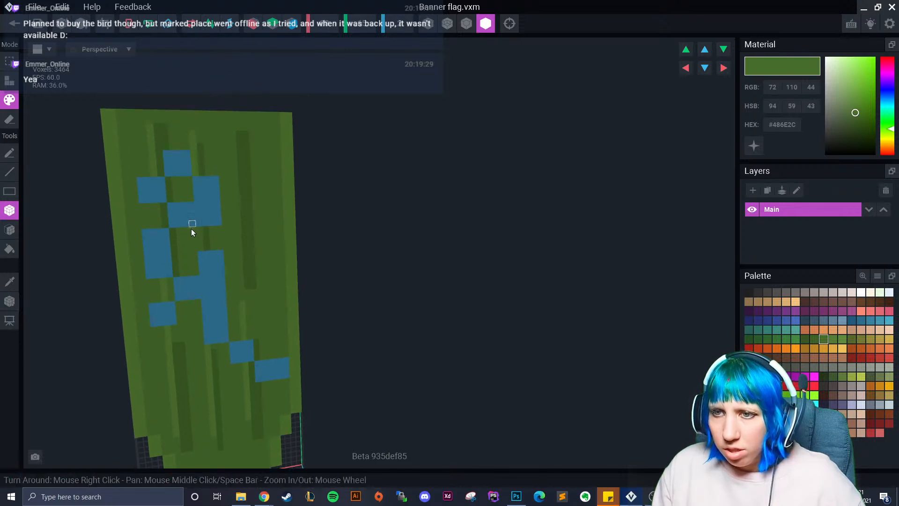
left_click_drag(237, 247, 233, 123)
- Turn on Z-axis symmetry and sample the flag's dark green #375621 as the paint colour
scroll(234, 324, "down", 10)
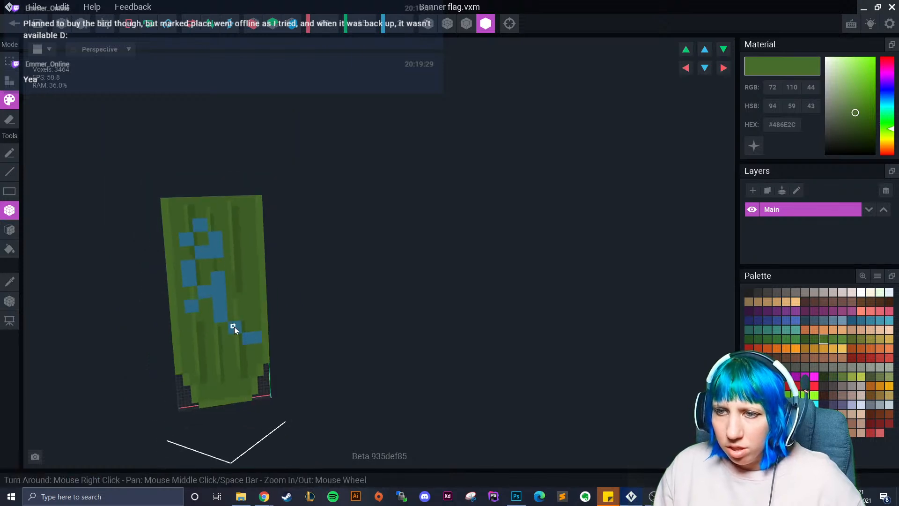
right_click_drag(238, 364, 237, 364)
scroll(249, 352, "up", 5)
left_click(290, 24)
scroll(225, 261, "up", 5)
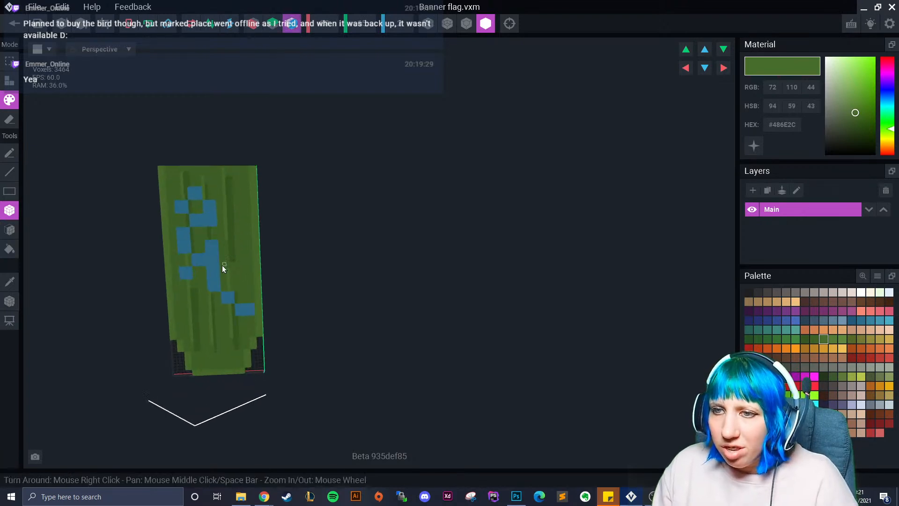
left_click(9, 281)
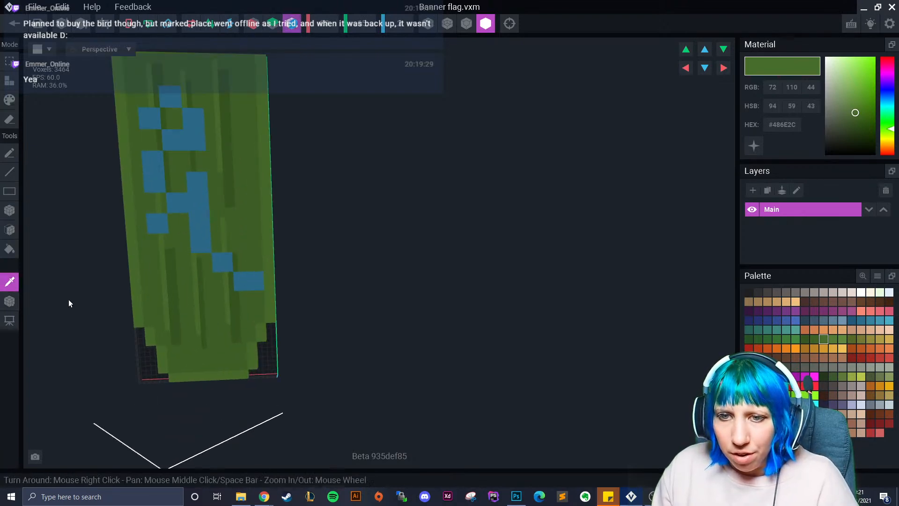
left_click(235, 297)
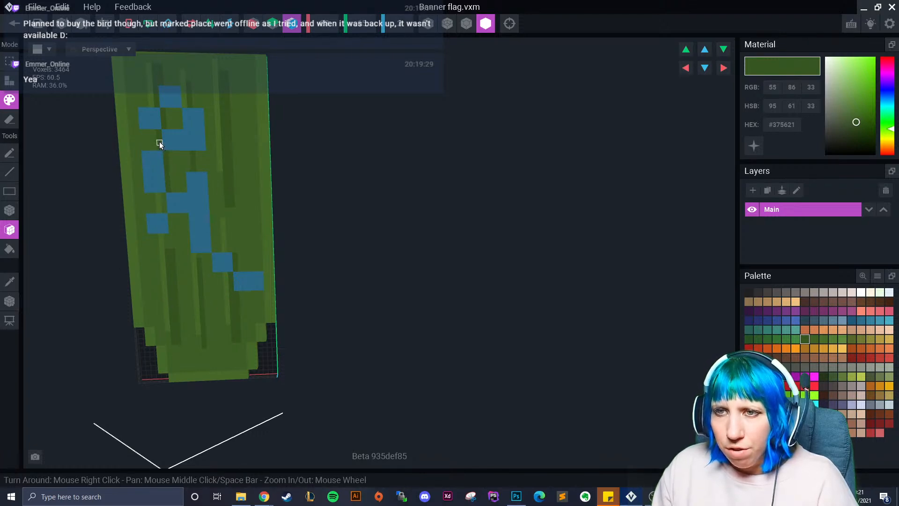
- Sample the flag's lighter green #486E2C as the paint colour
right_click_drag(216, 201, 146, 247)
key("i")
left_click(167, 258)
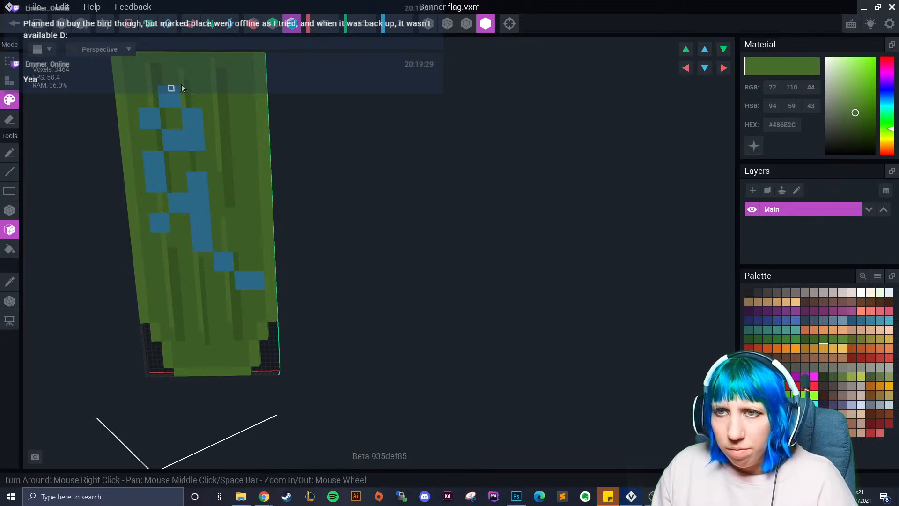
right_click_drag(179, 143, 178, 143)
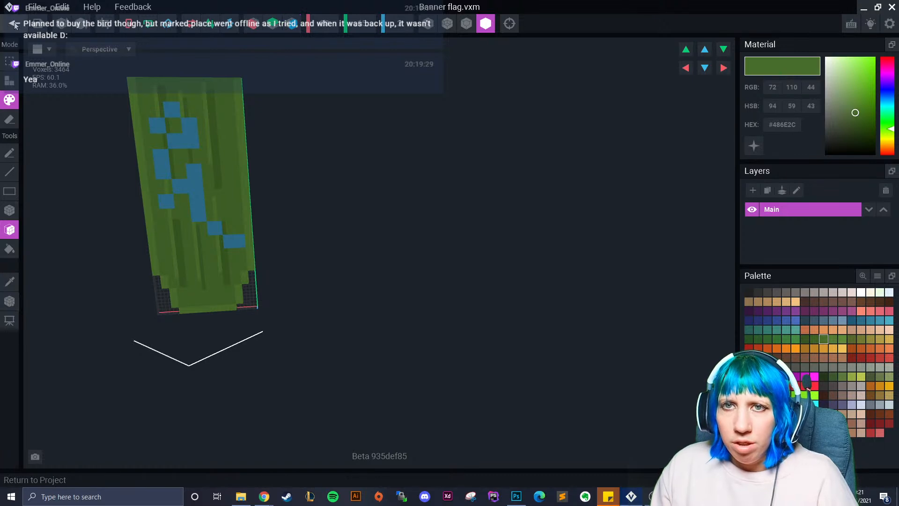
- Move the flag model's pivot up to its top edge, save the model and return to the Banner project
left_click(10, 301)
left_click(33, 309)
right_click_drag(179, 144, 189, 222)
left_click_drag(188, 241, 187, 4)
middle_click_drag(182, 183, 197, 220)
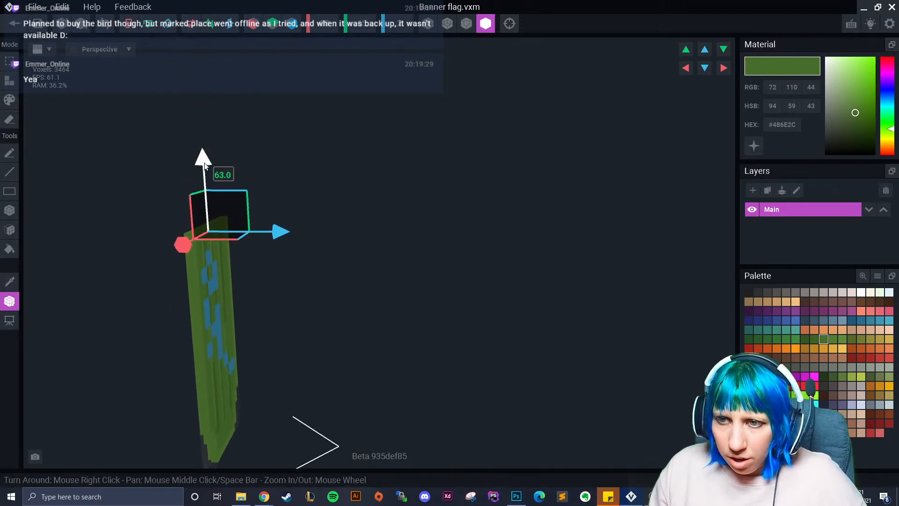
left_click_drag(204, 162, 205, 154)
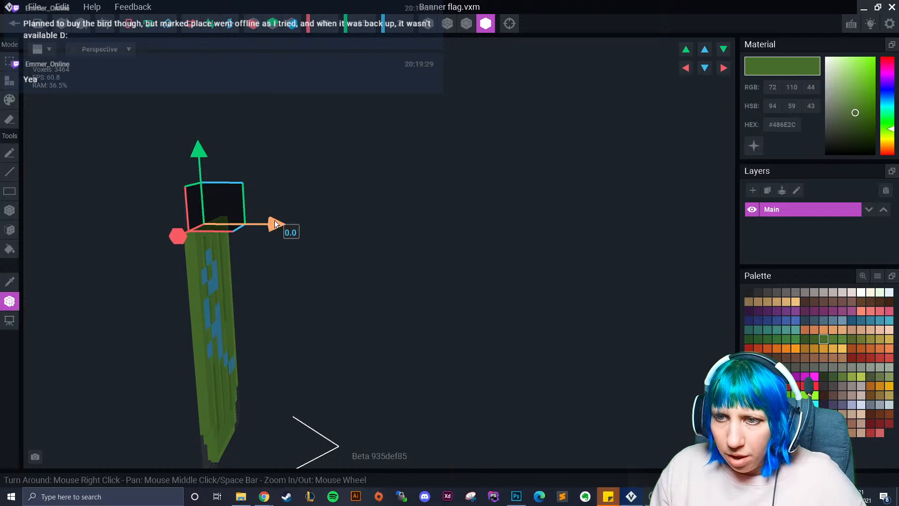
mouse_move(280, 228)
right_mouse_down()
mouse_move(285, 248)
mouse_move(411, 298)
right_mouse_up()
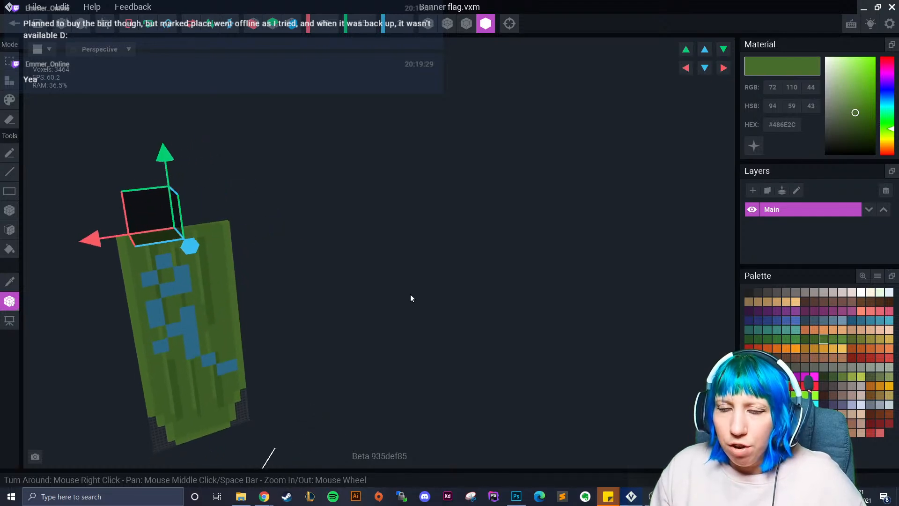
left_click(14, 23)
left_click(351, 184)
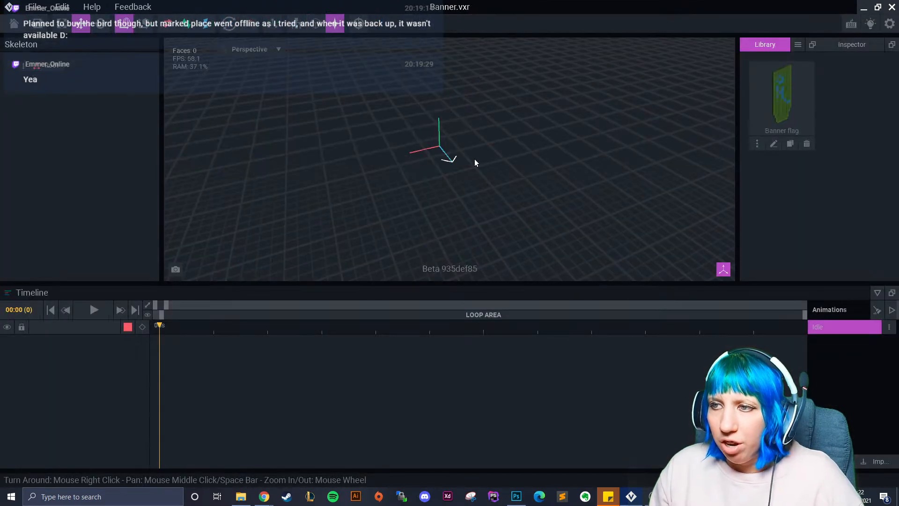
- Create a child node named "control node" under the skeleton's root node
right_click(31, 71)
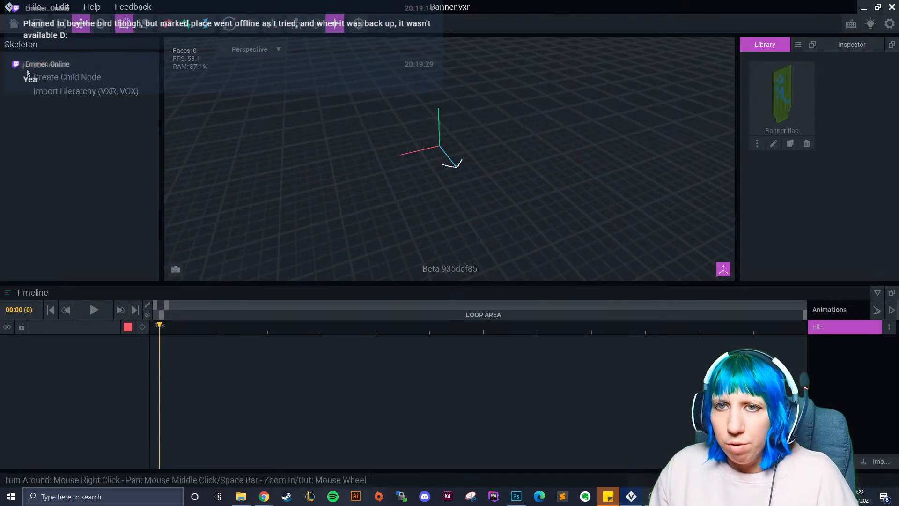
left_click(56, 82)
type("control no")
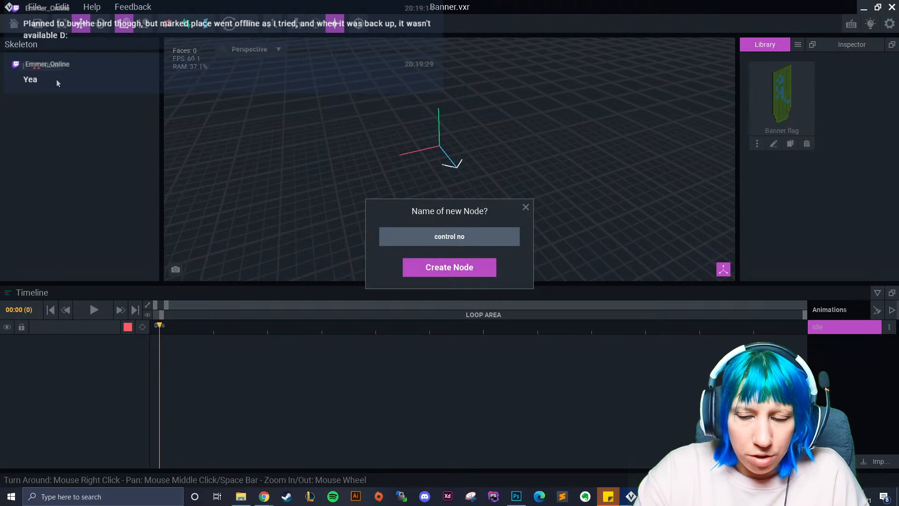
type("de")
key("Return")
- Create a child node "polltop" under the control node and a child node "banner" under polltop
right_click(30, 79)
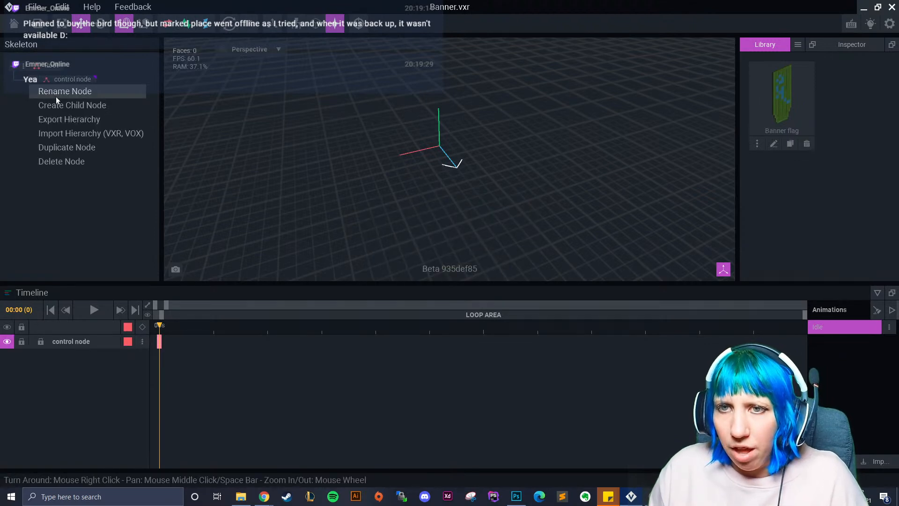
left_click(58, 105)
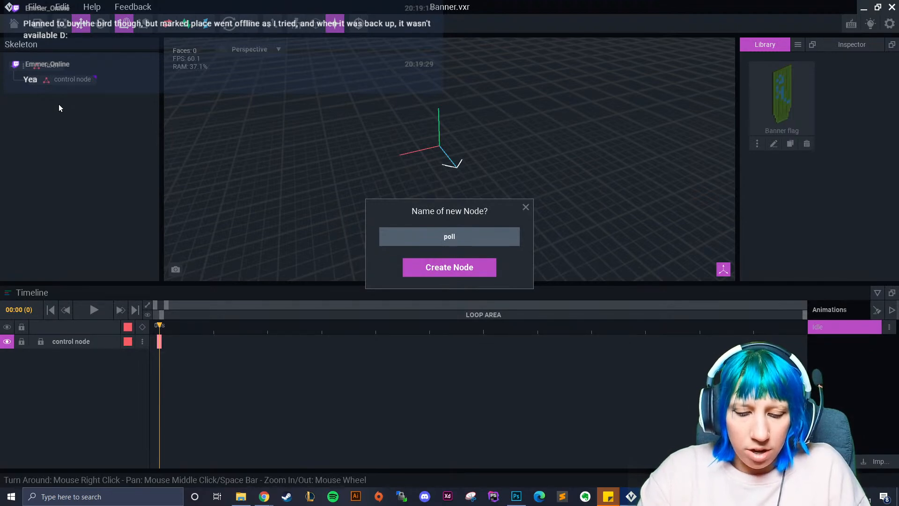
key("Return")
right_click(42, 94)
left_click(54, 115)
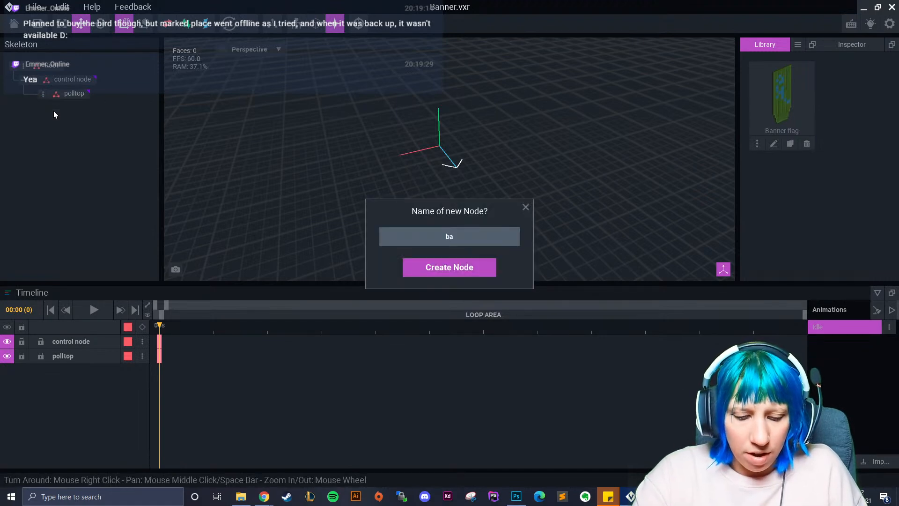
key("Return")
- Attach the Banner flag model to the banner node and raise that node to a height of 65
left_click_drag(769, 97, 84, 107)
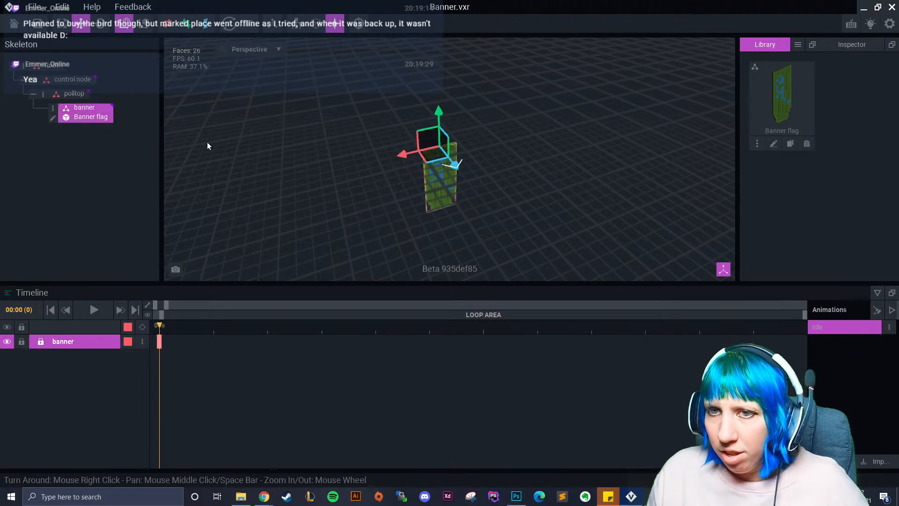
scroll(466, 155, "up", 3)
left_click_drag(434, 137, 444, 4)
middle_click_drag(453, 180, 446, 220)
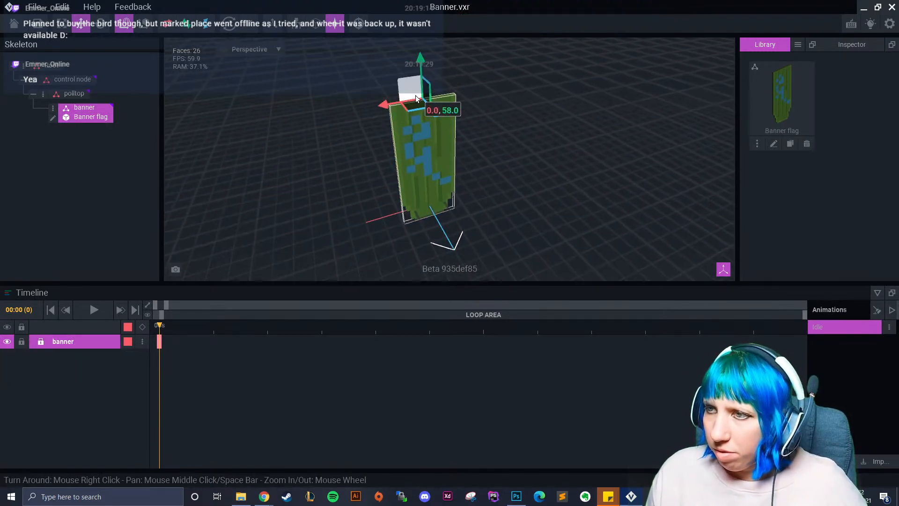
left_click_drag(418, 66, 419, 42)
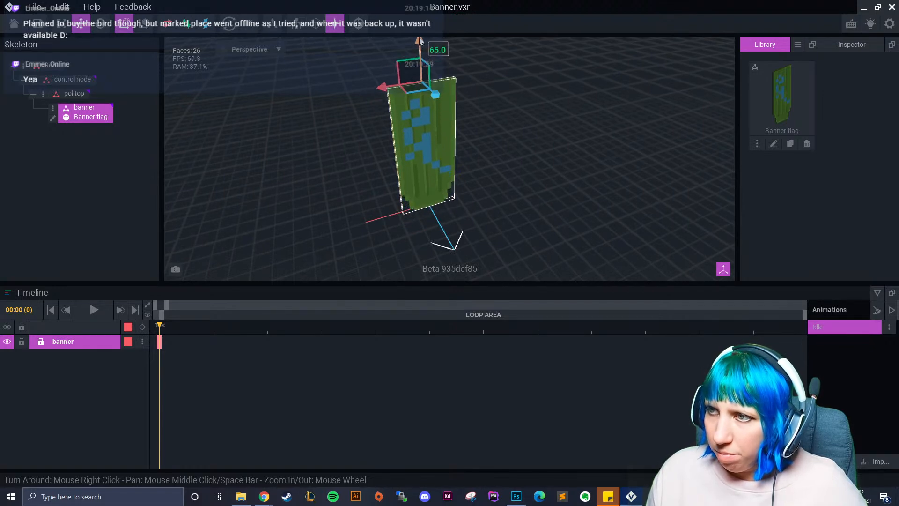
right_click_drag(415, 54, 430, 194)
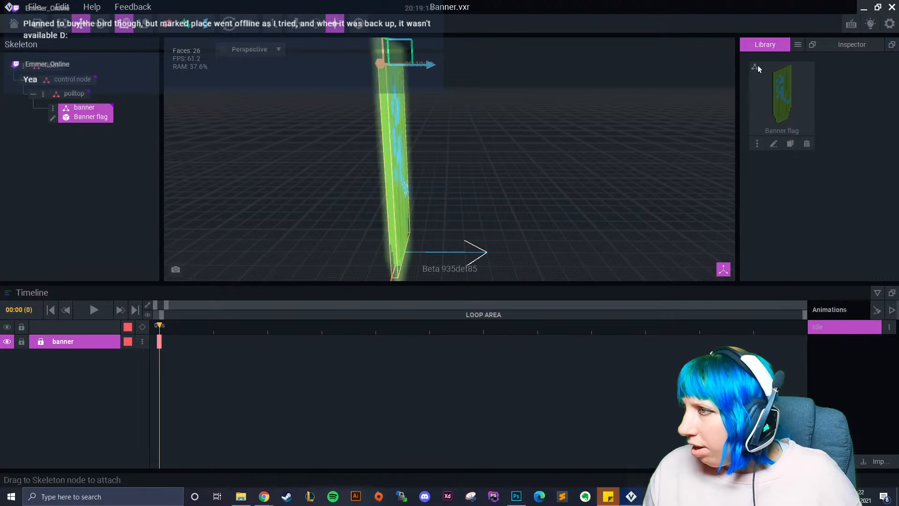
left_click(797, 46)
left_click(777, 159)
left_click(773, 143)
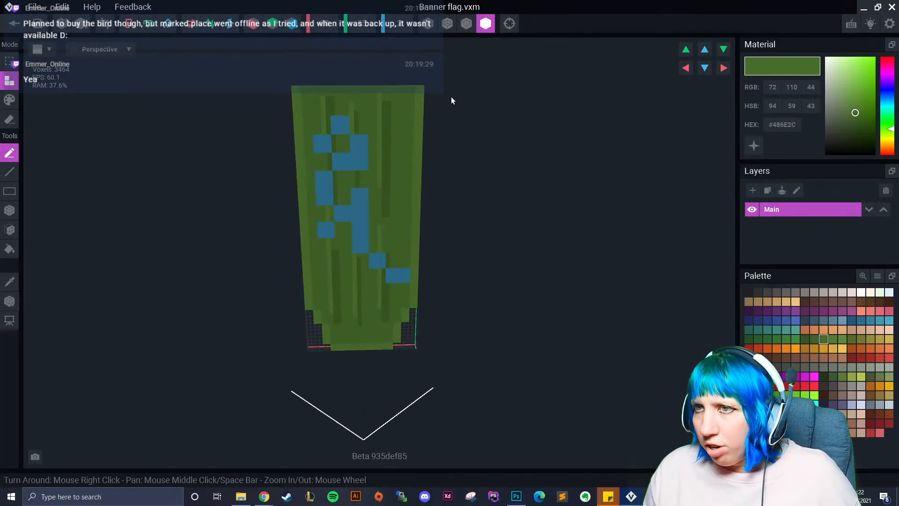
left_click(18, 25)
left_click(342, 187)
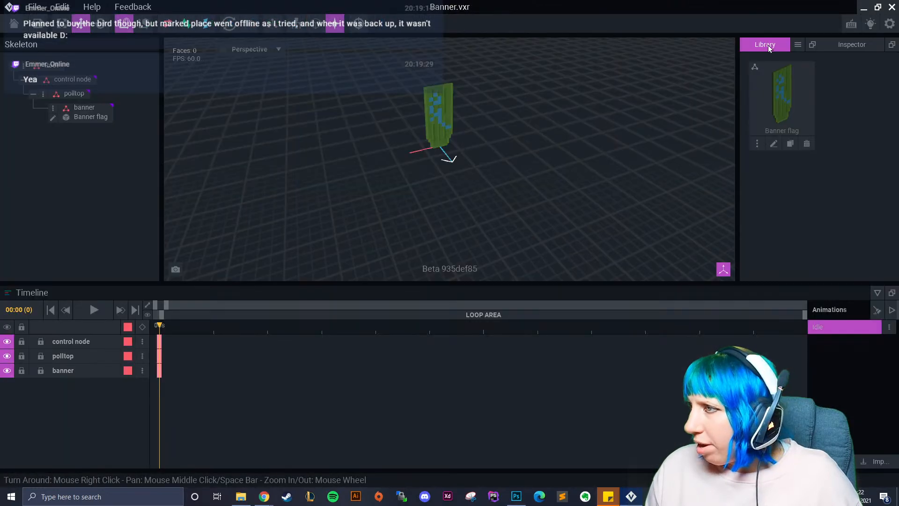
- Create a new library model named "poll"
left_click(798, 44)
left_click(814, 56)
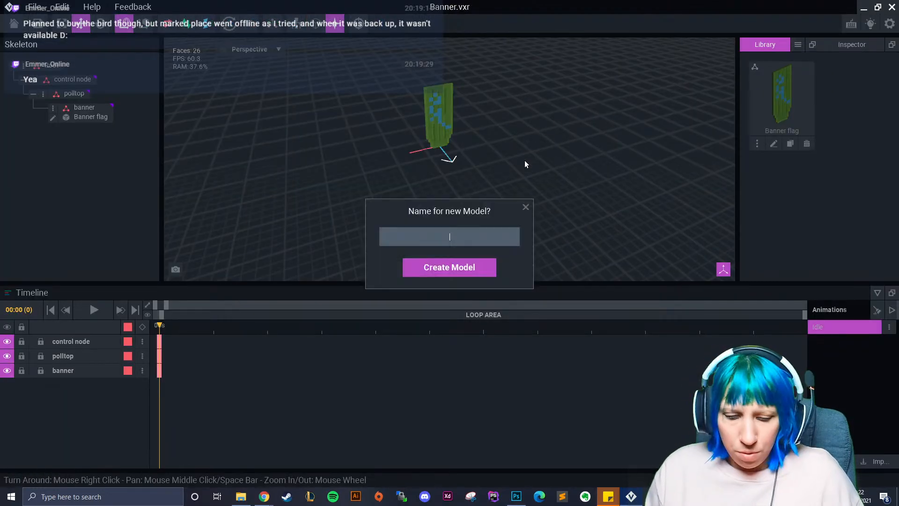
type("poll")
key("Return")
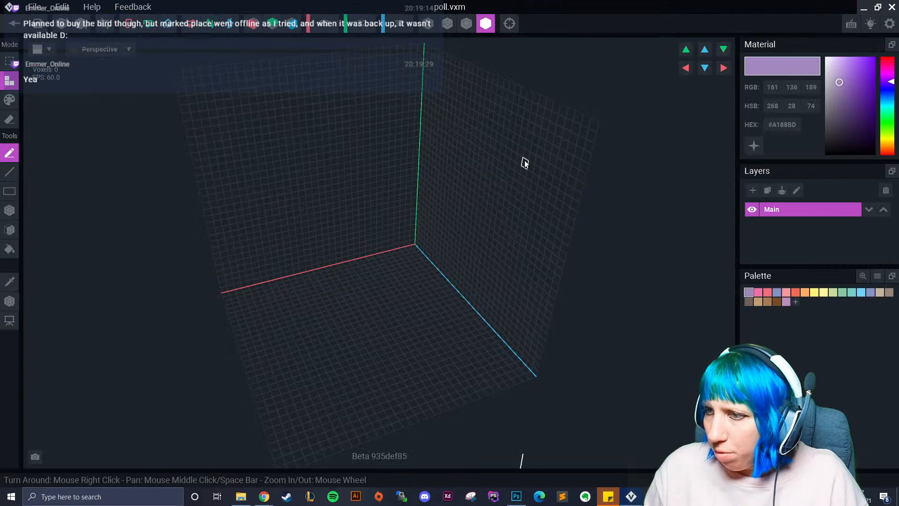
- Load the "USE THISSBExtendedVoxEditPalett…" PNG from Downloads as the poll model's palette
left_click(876, 276)
left_click(866, 304)
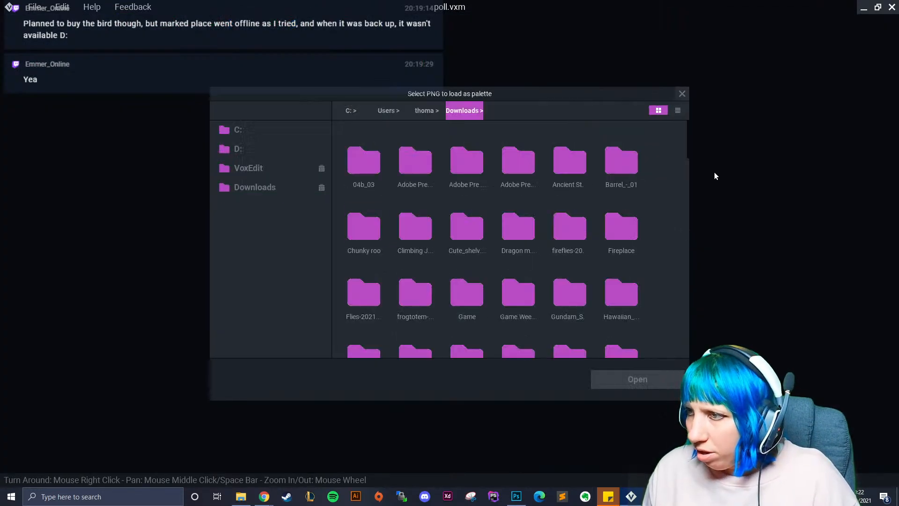
left_click_drag(688, 147, 691, 347)
left_click(415, 309)
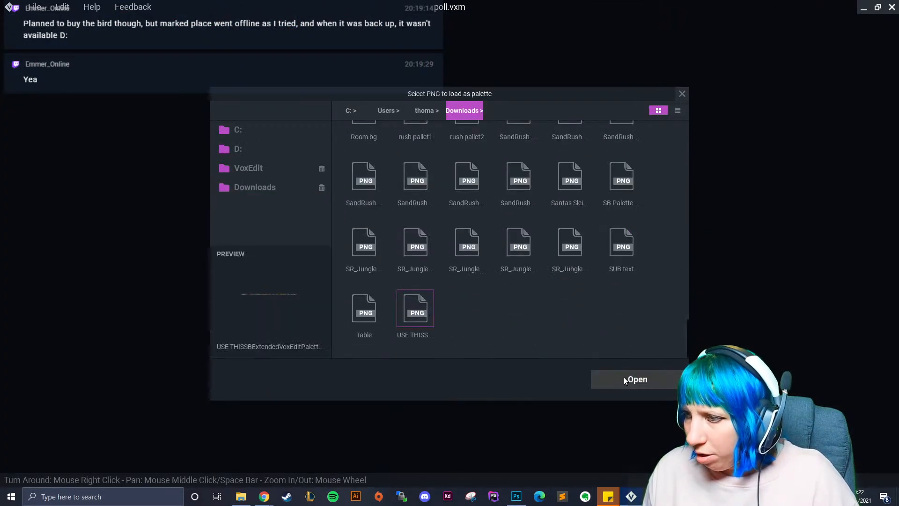
left_click(628, 379)
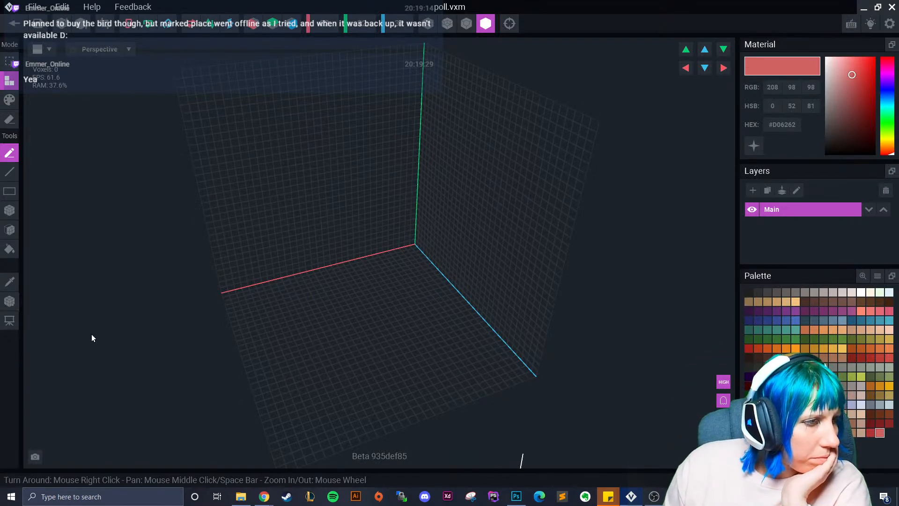
- Build a horizontal bar in grey #60655D with the box tool across the full width of the volume's back edge
right_click_drag(491, 292, 342, 54)
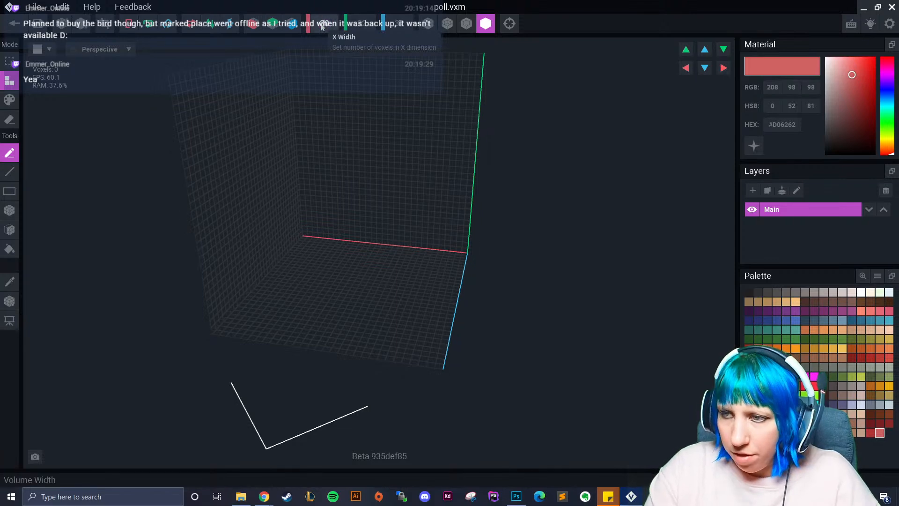
scroll(402, 301, "up", 3)
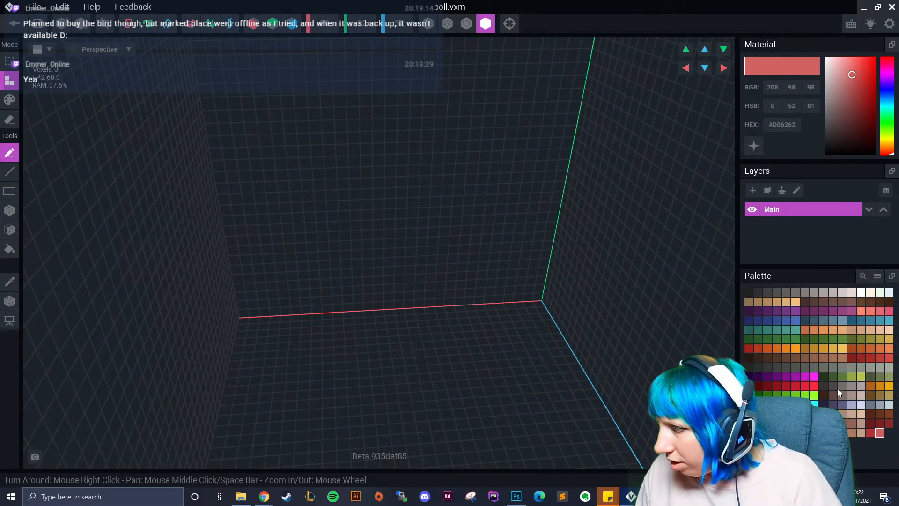
left_click(811, 367)
left_click(9, 210)
left_click_drag(242, 315, 542, 309)
left_click_drag(245, 301, 547, 303)
right_click_drag(263, 340, 254, 318)
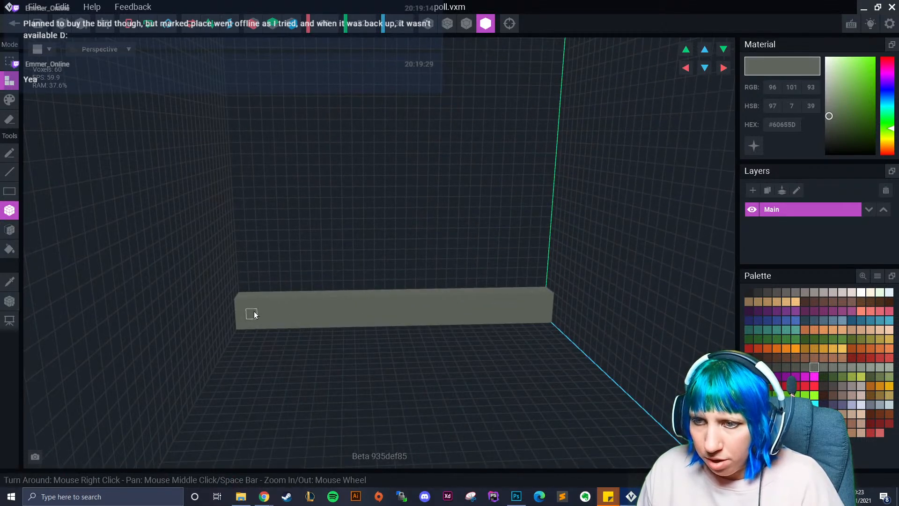
- Switch the display to Nice Edges and add a small grey block on the bar's front face near each end
left_click(470, 25)
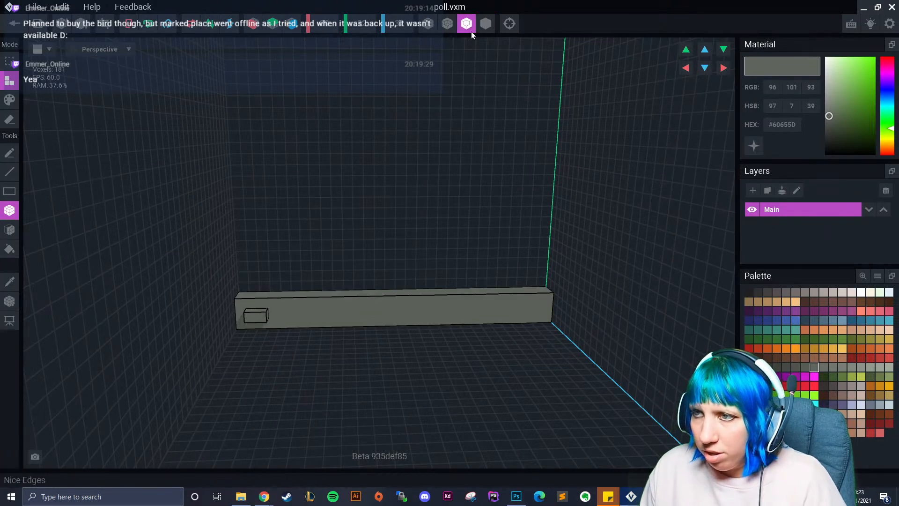
left_click_drag(537, 309, 524, 309)
mouse_move(387, 344)
right_mouse_down()
mouse_move(410, 338)
mouse_move(385, 330)
right_mouse_up()
left_click_drag(248, 326, 254, 326)
right_click_drag(383, 348, 398, 345)
left_click_drag(578, 314, 592, 313)
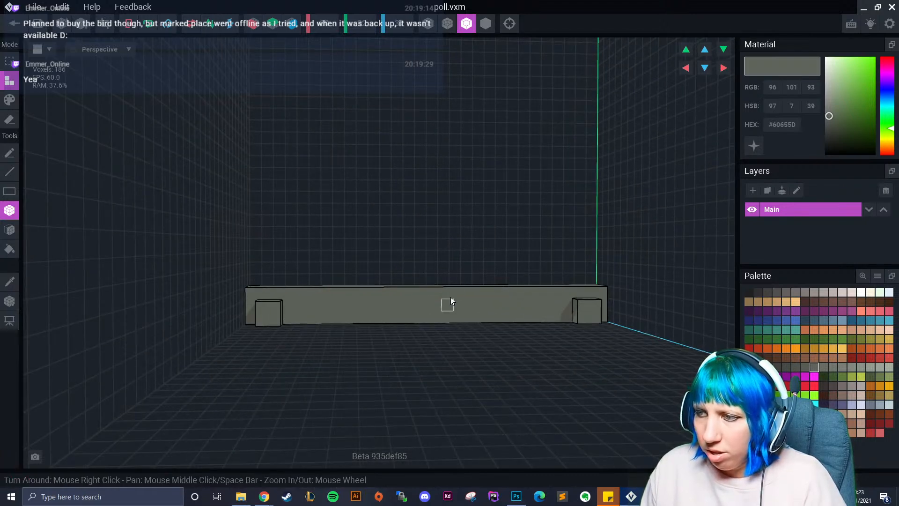
- Shift the pole model up one voxel and extend both small front blocks one voxel downward in grey
left_click(706, 50)
left_click(704, 69)
left_click(687, 52)
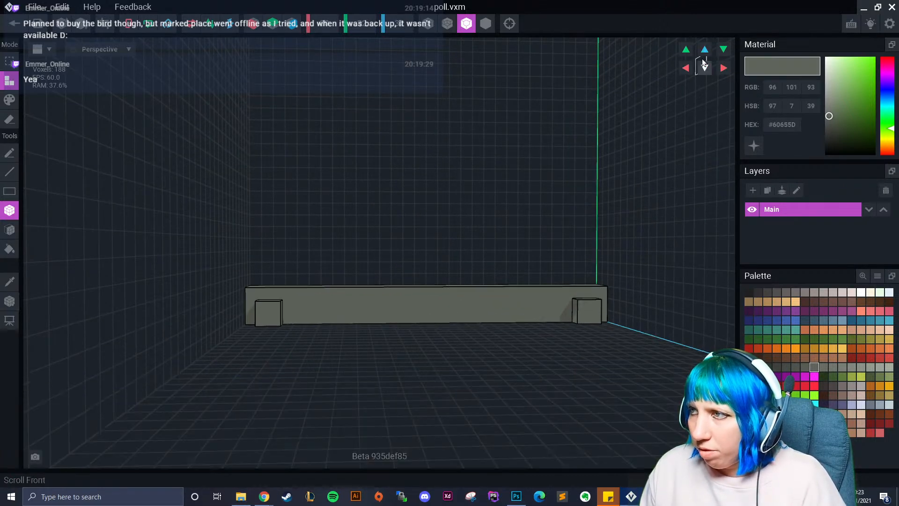
right_click_drag(391, 382, 373, 308)
left_click(266, 287)
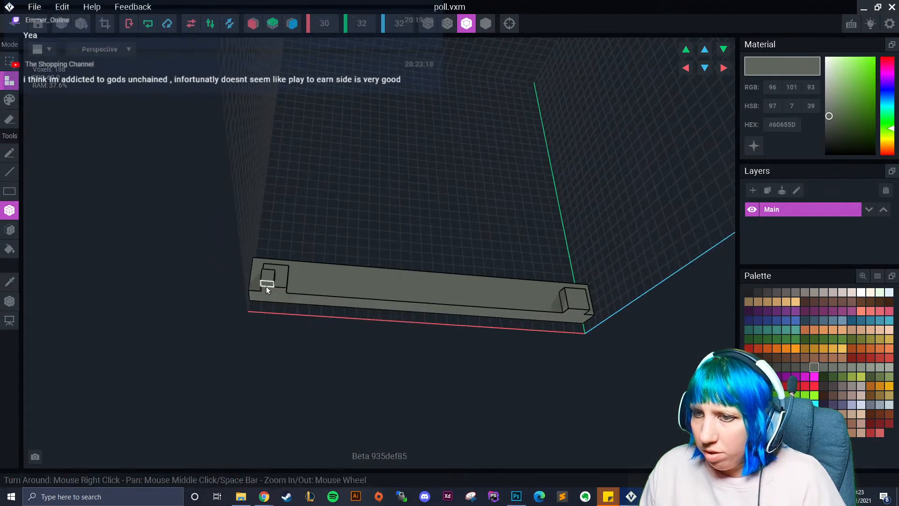
key("ctrl+z")
left_click(279, 293)
left_click_drag(572, 310, 580, 311)
right_click_drag(395, 293, 375, 317)
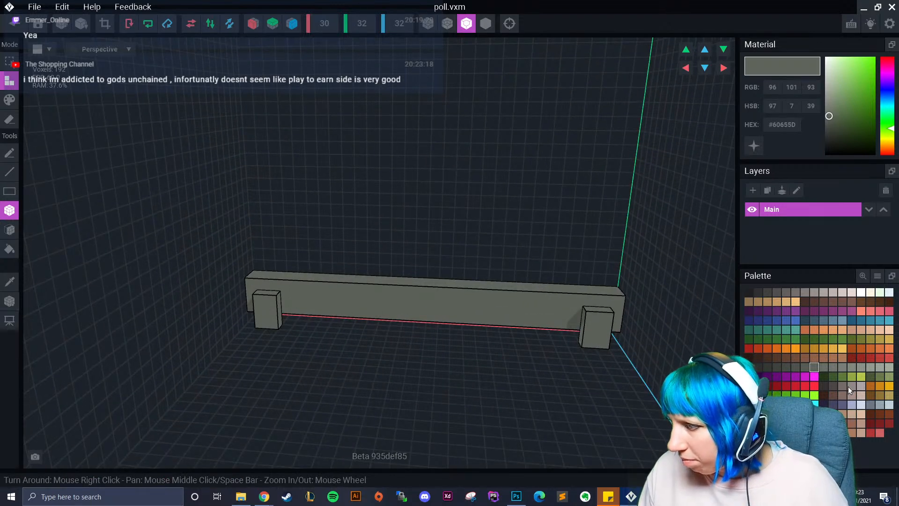
- Paint the upper part of both small front blocks dark brown #6F4A20
left_click(869, 404)
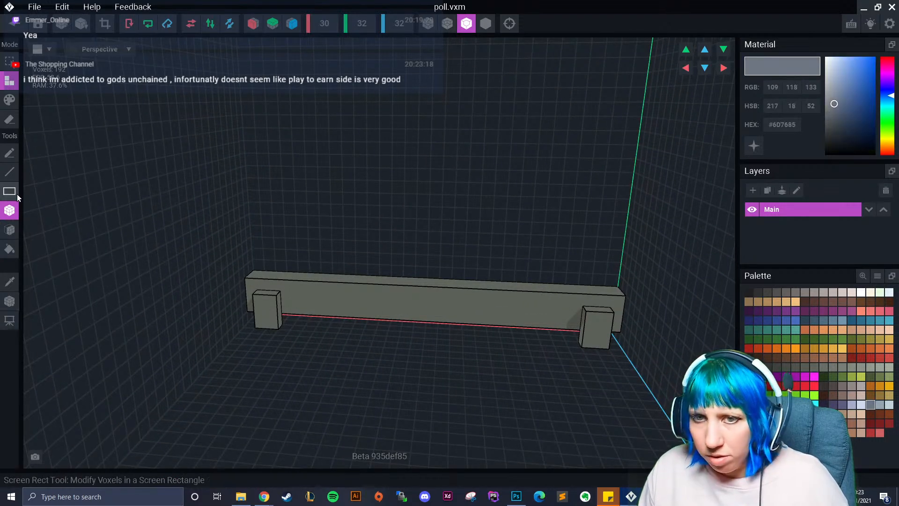
left_click(9, 102)
left_click(261, 302)
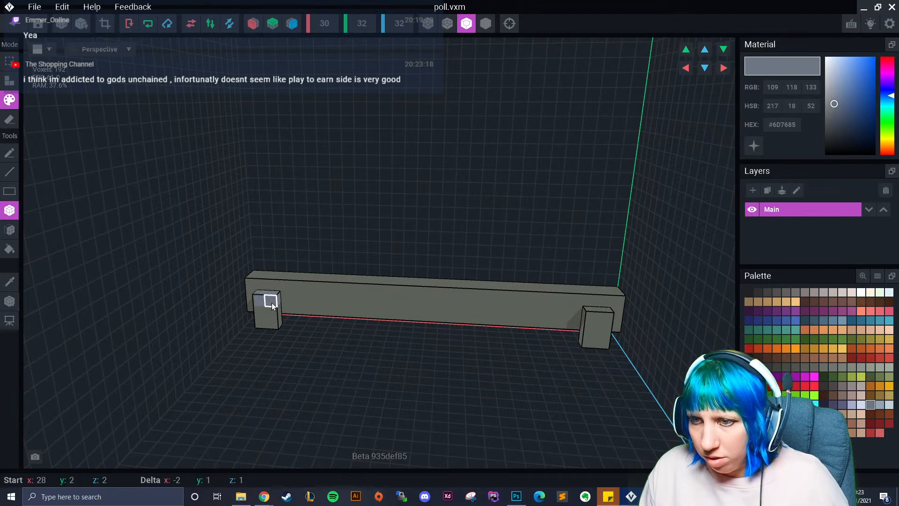
left_click(870, 394)
left_click(261, 299)
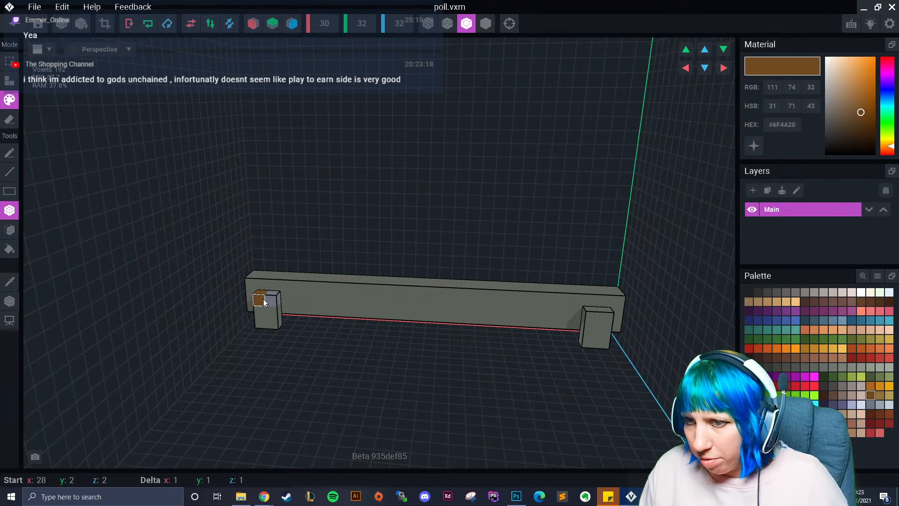
left_click(591, 321)
right_click_drag(591, 321, 237, 305)
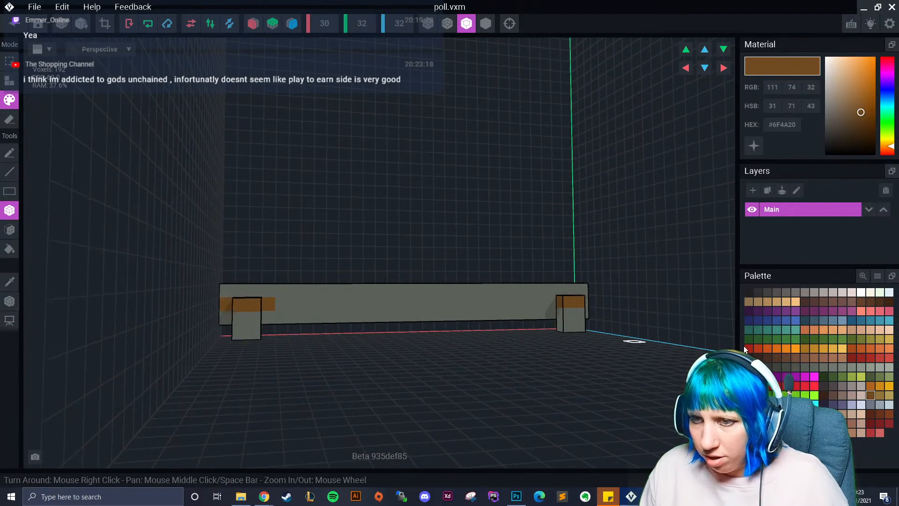
- Paint the bar's front-face voxels on either side of both blocks in lighter brown #91743C
left_click(880, 395)
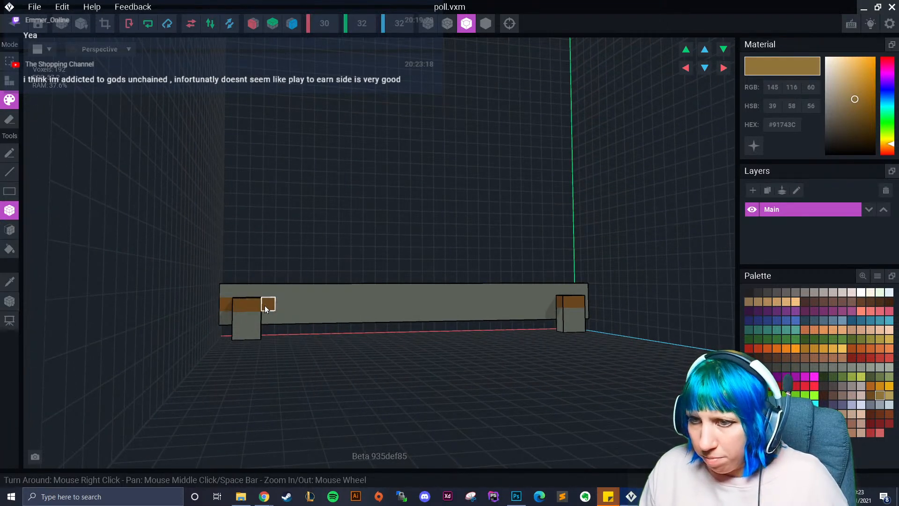
left_click(227, 305)
left_click(550, 302)
mouse_move(550, 302)
right_mouse_down()
mouse_move(577, 309)
mouse_move(500, 339)
mouse_move(445, 338)
mouse_move(435, 328)
right_mouse_up()
left_click(599, 304)
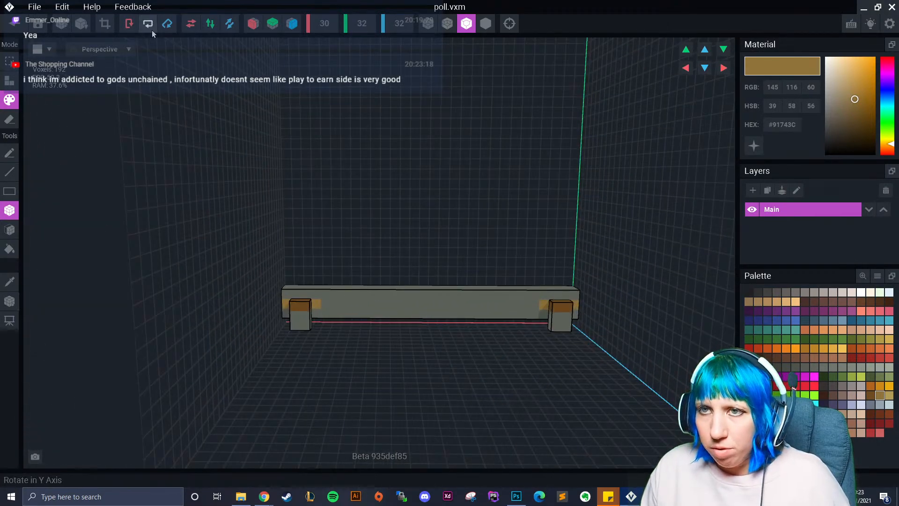
- Crop the volume to the pole model and reset its pivot point, adjusting it along the depth axis
left_click(105, 24)
right_click_drag(302, 199, 387, 234)
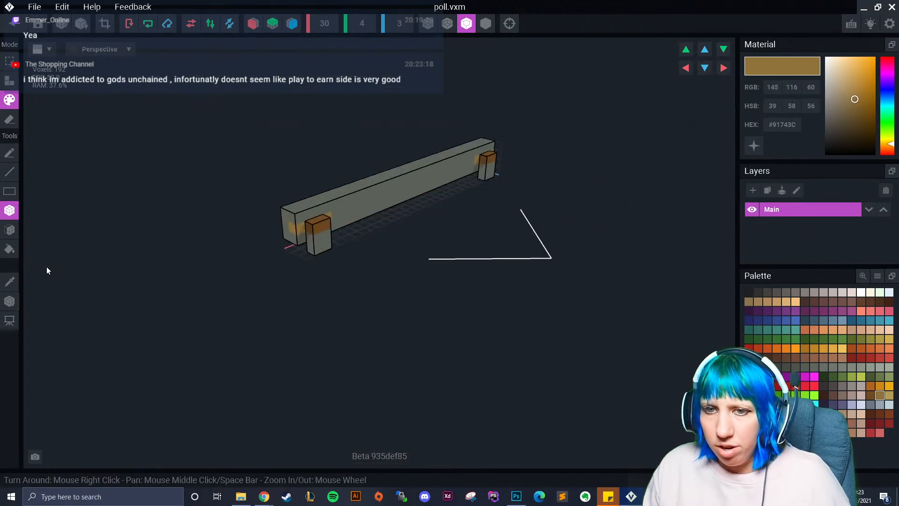
left_click(15, 303)
right_click(16, 304)
left_click(102, 313)
right_click_drag(328, 259, 345, 221)
left_click_drag(404, 209, 396, 209)
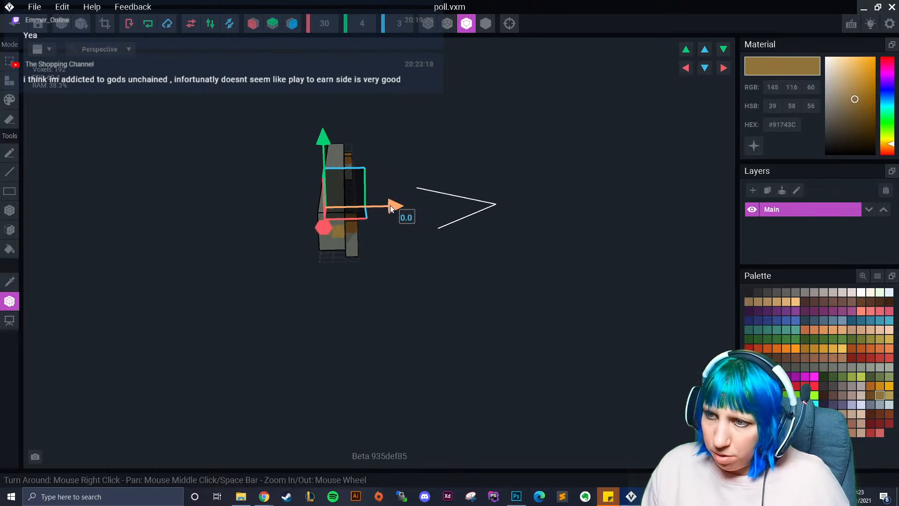
- Return to the Banner rig and attach the poll model to the polltop node
left_click(14, 24)
left_click(351, 182)
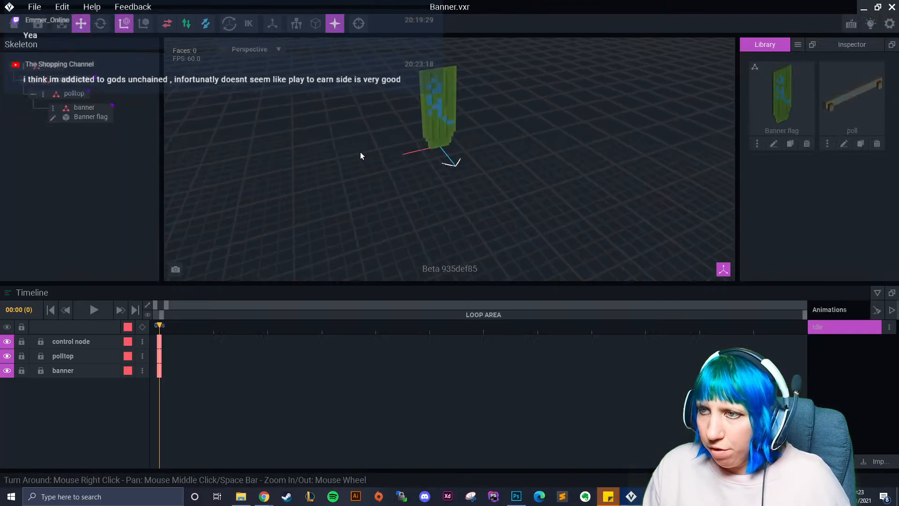
left_click_drag(842, 117, 74, 93)
right_click_drag(427, 186, 400, 187)
- Raise the polltop node to a height of about 66
left_click(398, 151)
left_click(400, 218)
left_click_drag(398, 166, 385, 25)
middle_click_drag(393, 120, 394, 126)
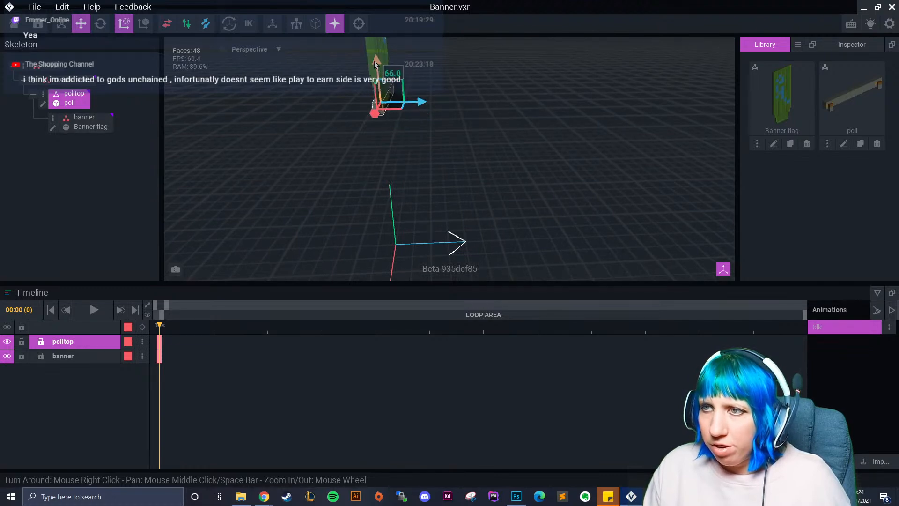
- Lower the banner node to a vertical offset of about -6 so the flag sits below the pole
left_click(99, 122)
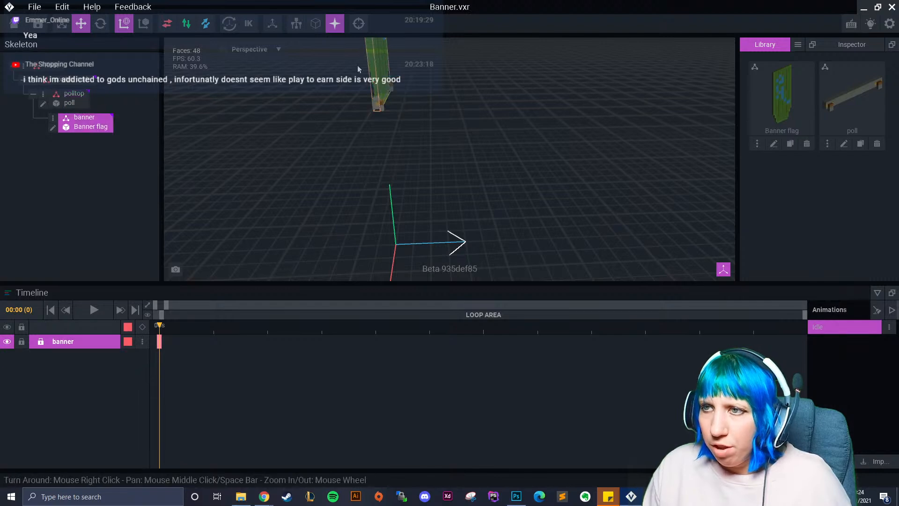
scroll(390, 103, "down", 5)
middle_click_drag(381, 46, 379, 65)
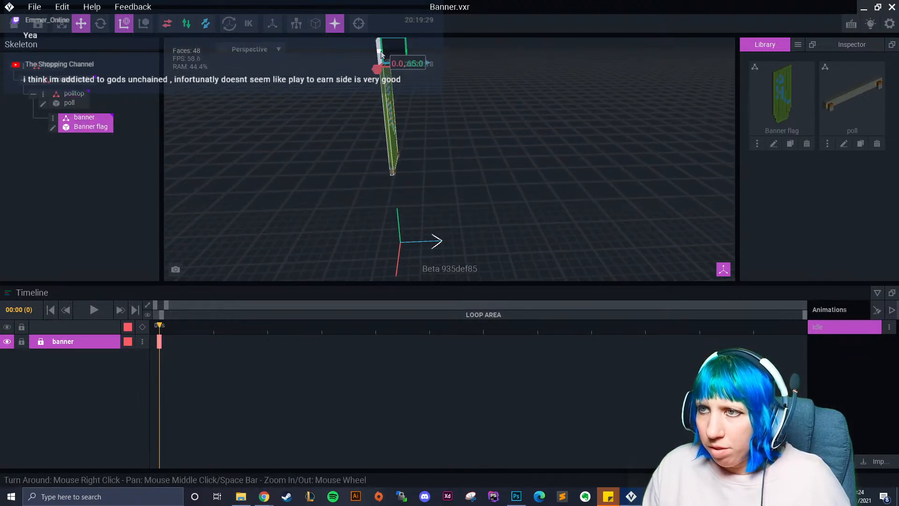
left_click_drag(384, 87, 401, 167)
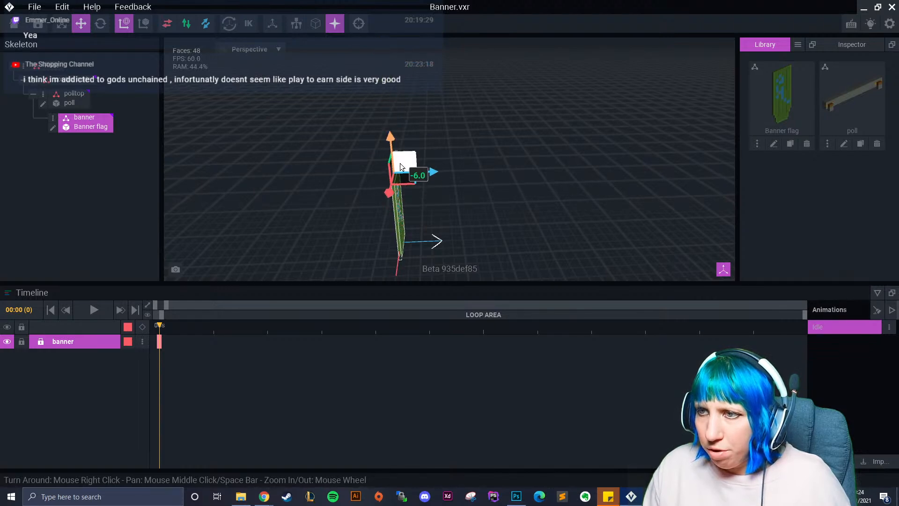
right_click_drag(403, 167, 369, 168)
scroll(244, 157, "up", 4)
middle_click_drag(241, 157, 347, 159)
scroll(346, 160, "up", 5)
right_click_drag(347, 161, 395, 163)
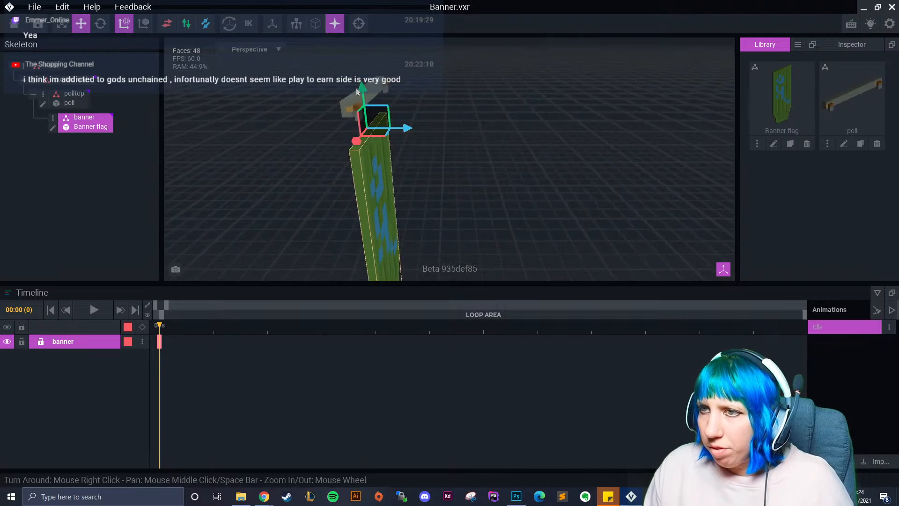
- Nudge the banner node vertically and in depth so the flag's top edge hangs directly from the pole's blocks
left_click_drag(362, 90, 362, 69)
left_click_drag(403, 110, 413, 109)
right_click_drag(421, 123, 320, 152)
scroll(313, 154, "up", 4)
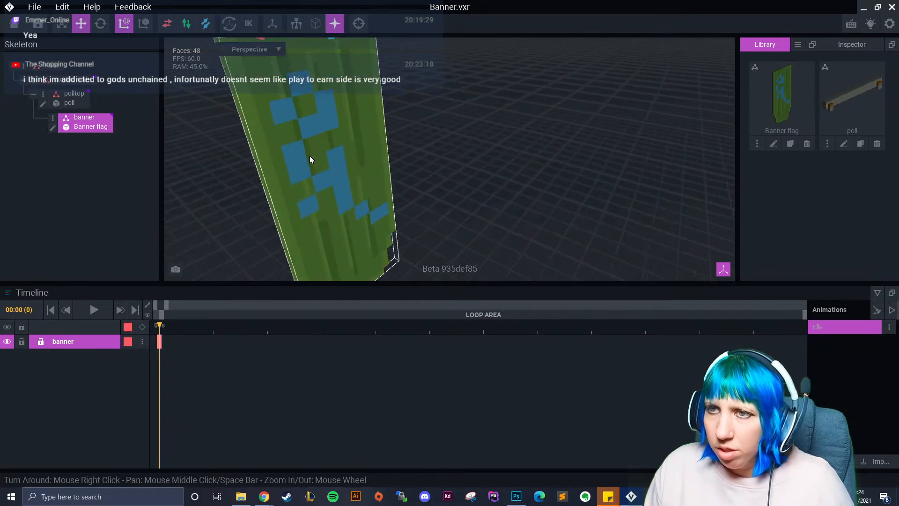
scroll(310, 159, "down", 5)
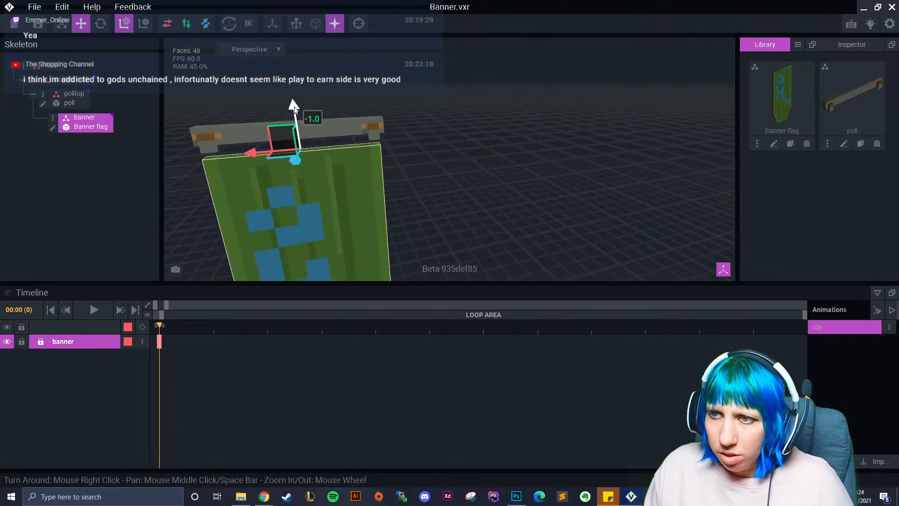
left_click_drag(294, 104, 294, 100)
right_click_drag(345, 145, 349, 145)
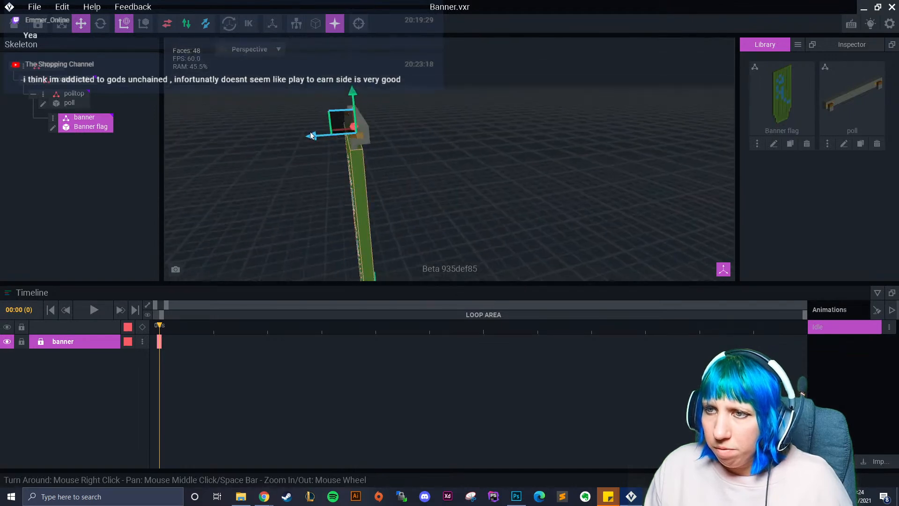
left_click_drag(329, 146, 329, 145)
- Deselect the banner and examine how the flag and pole fit together from the front and side
left_click(387, 193)
right_click_drag(387, 193, 387, 192)
scroll(453, 195, "up", 2)
middle_click_drag(453, 194, 405, 175)
right_click_drag(482, 192, 509, 213)
left_click(482, 194)
left_click(489, 207)
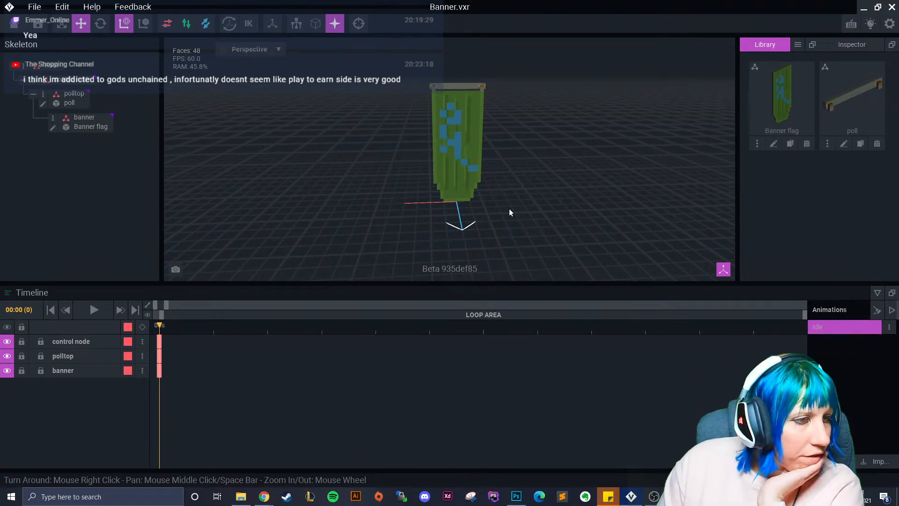
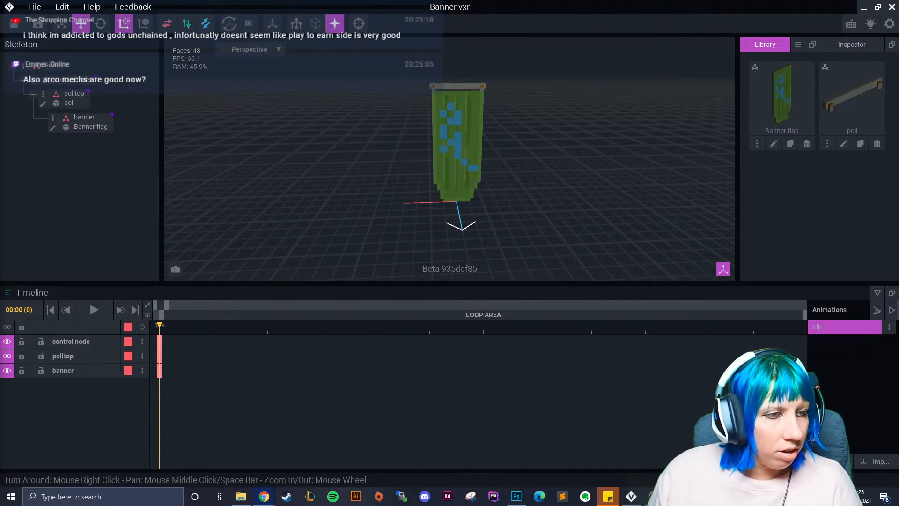
right_click_drag(323, 163, 373, 176)
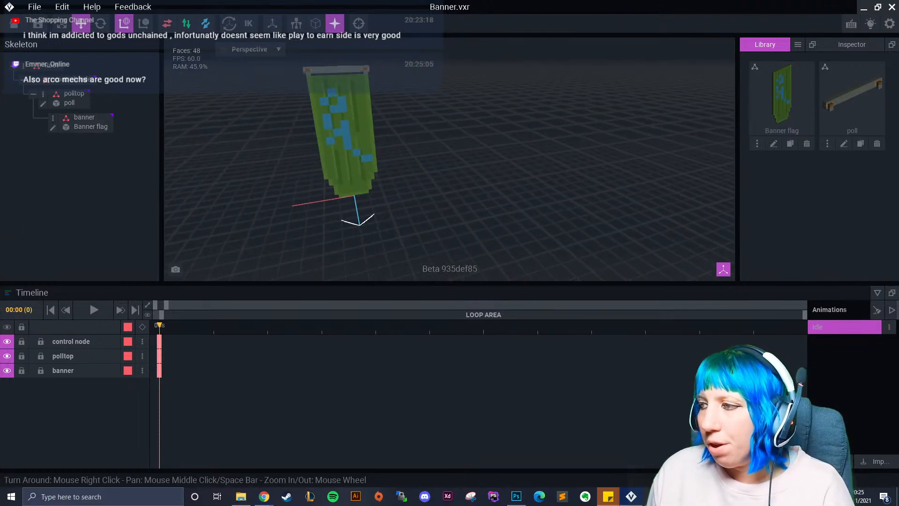
- Rename the Idle animation as "Idle 01"
left_click(889, 327)
left_click(814, 354)
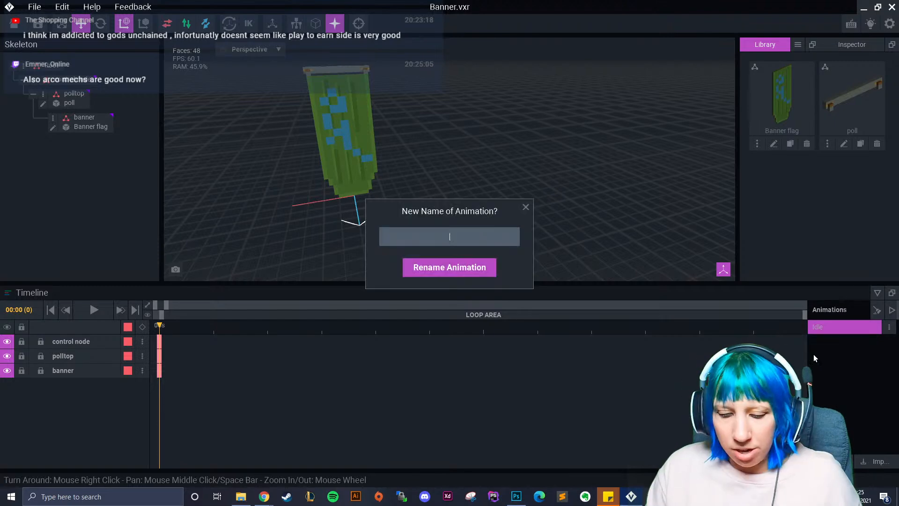
type("Idle 01")
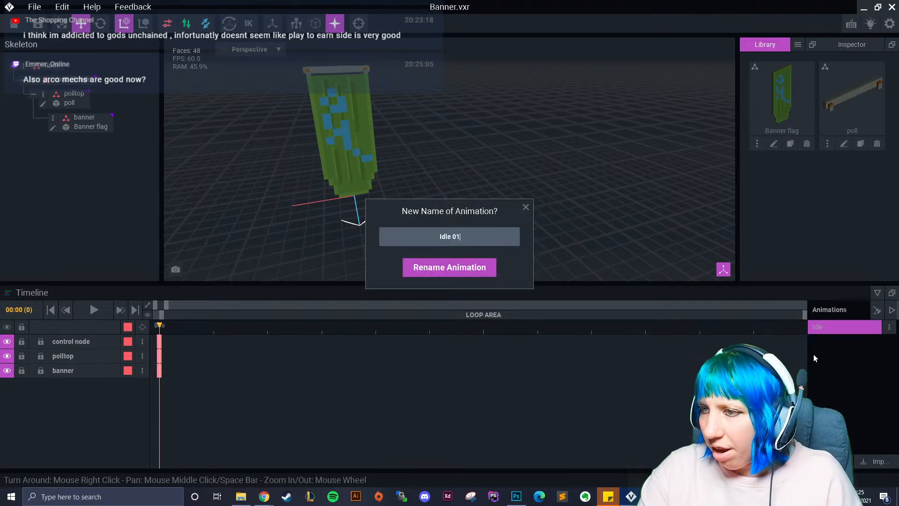
key("Return")
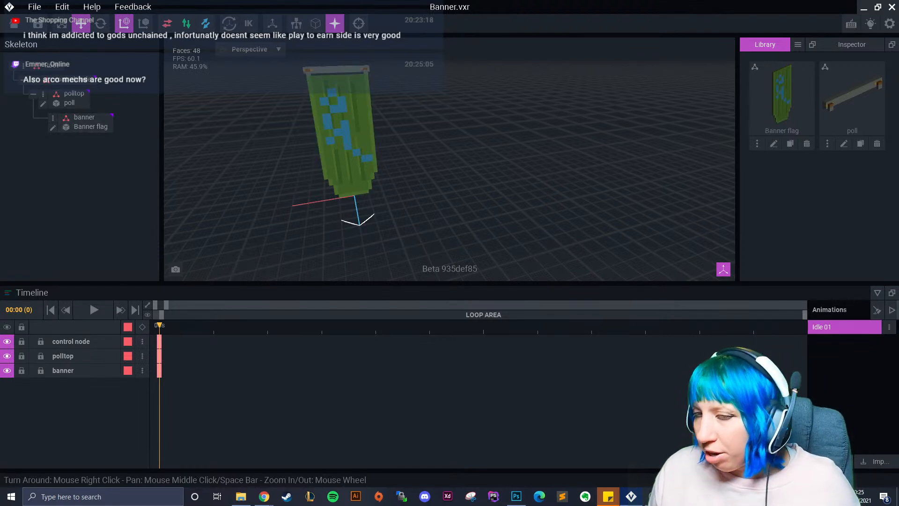
- Create a new animation named "Swing 01"
left_click(831, 461)
type("Swing 01")
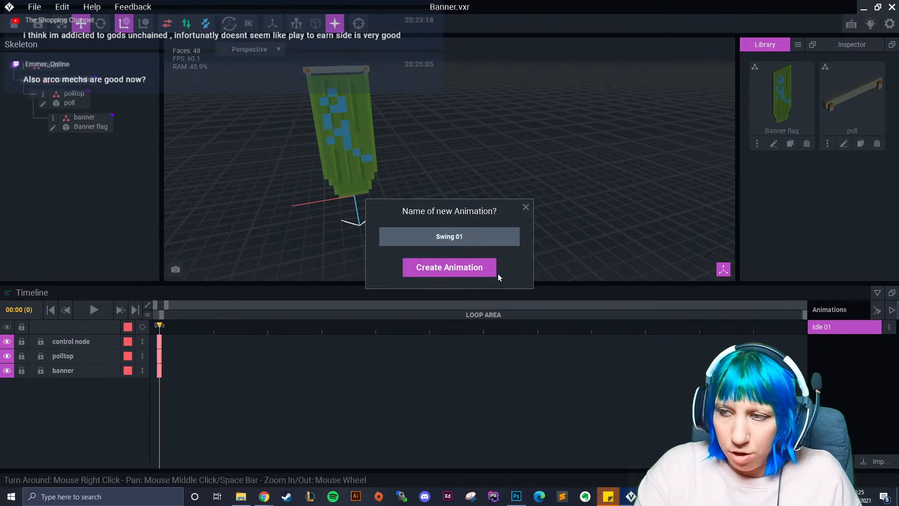
left_click(498, 274)
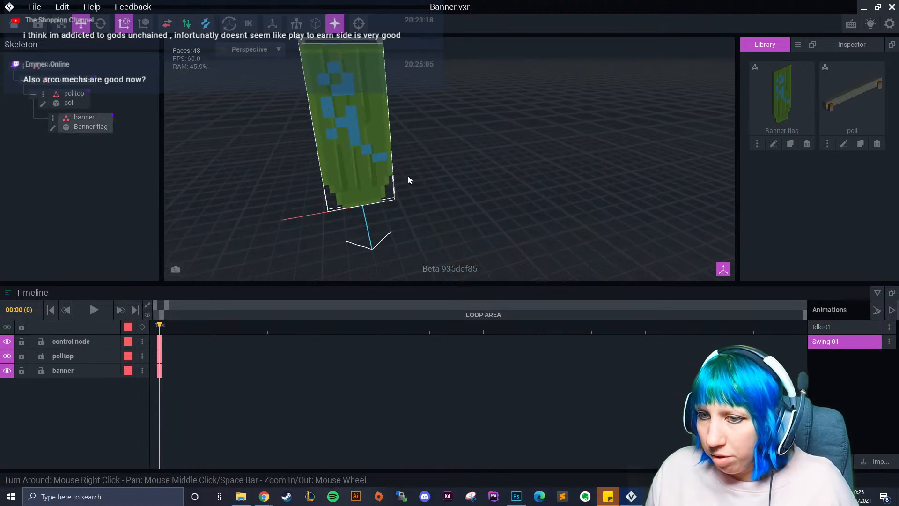
- In the Idle 01 animation, copy the starting keyframes of all three nodes to frame 1
left_click(843, 326)
left_click(204, 342)
right_click(159, 346)
left_click(195, 304)
right_click(216, 342)
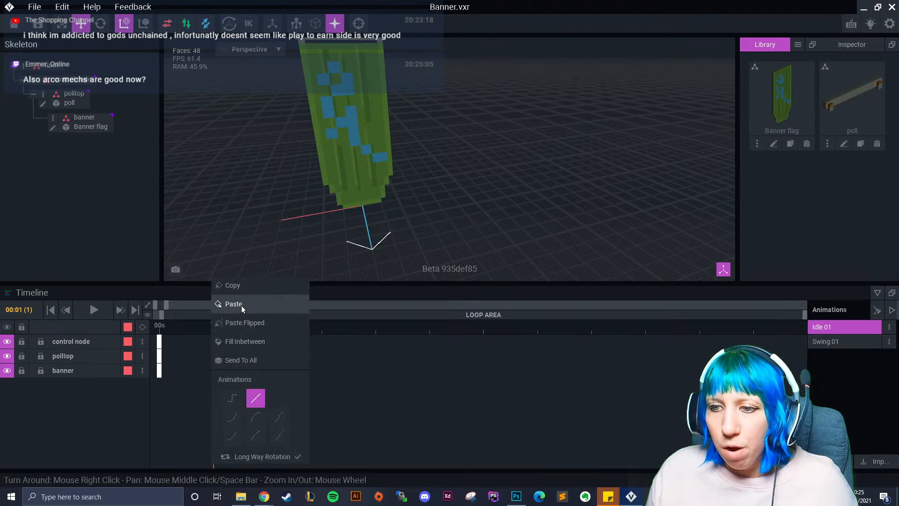
left_click(229, 341)
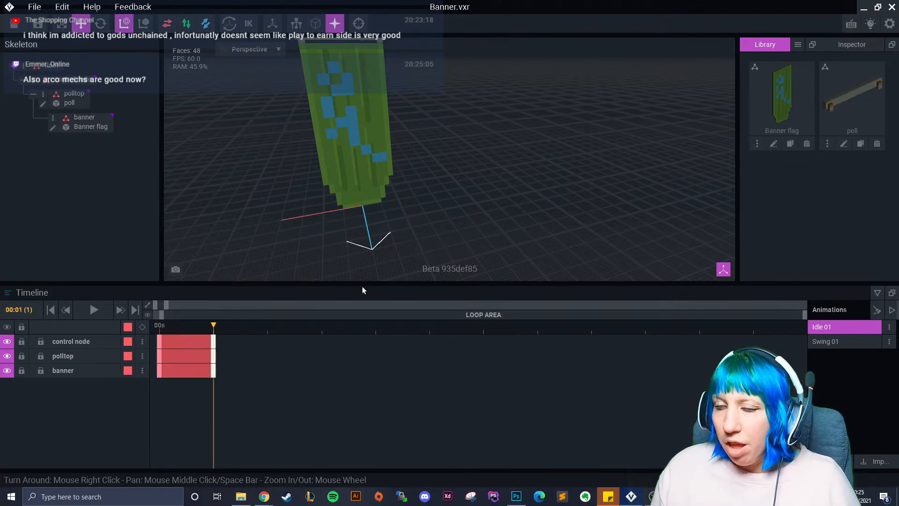
- In the Swing 01 animation, rotate the banner node about 3.5° around its X axis at frame 3
left_click(827, 341)
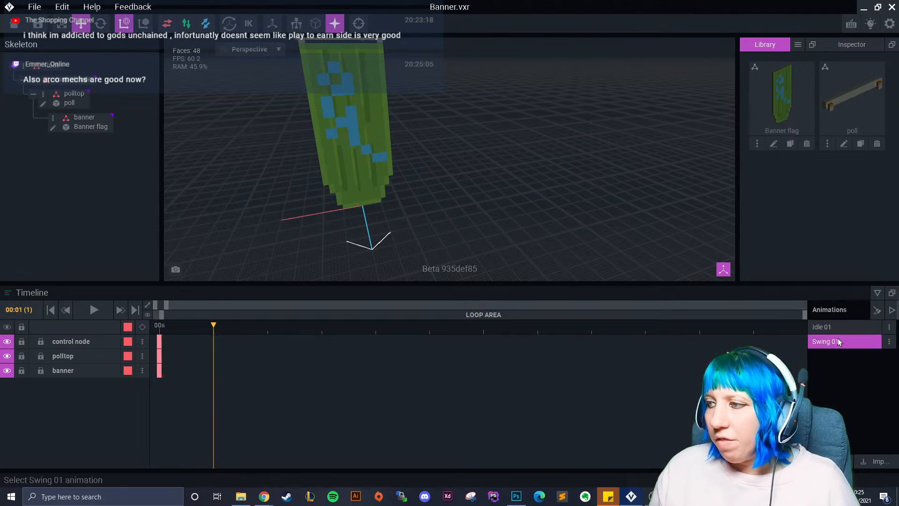
right_click_drag(281, 232, 322, 218)
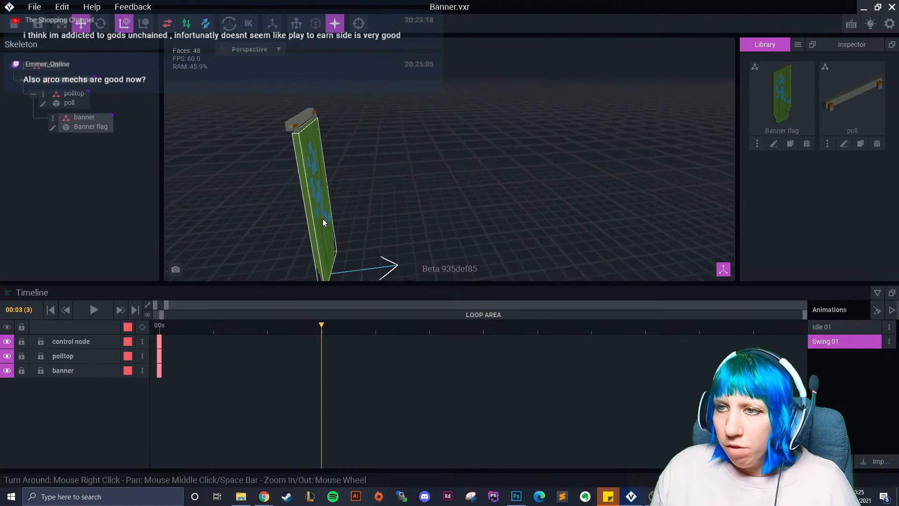
left_click(313, 178)
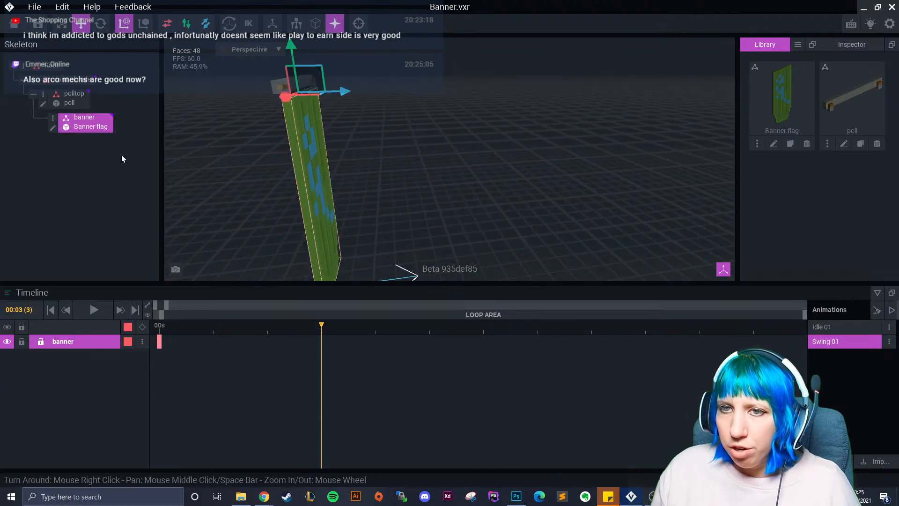
left_click(101, 24)
right_click_drag(331, 167, 339, 66)
mouse_move(341, 57)
left_mouse_down()
mouse_move(340, 70)
mouse_move(341, 62)
left_mouse_up()
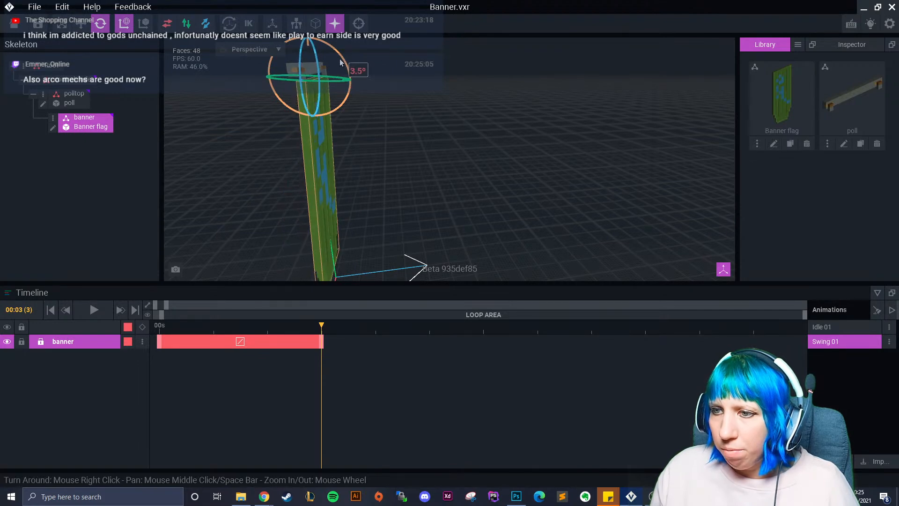
left_click_drag(318, 332, 352, 358)
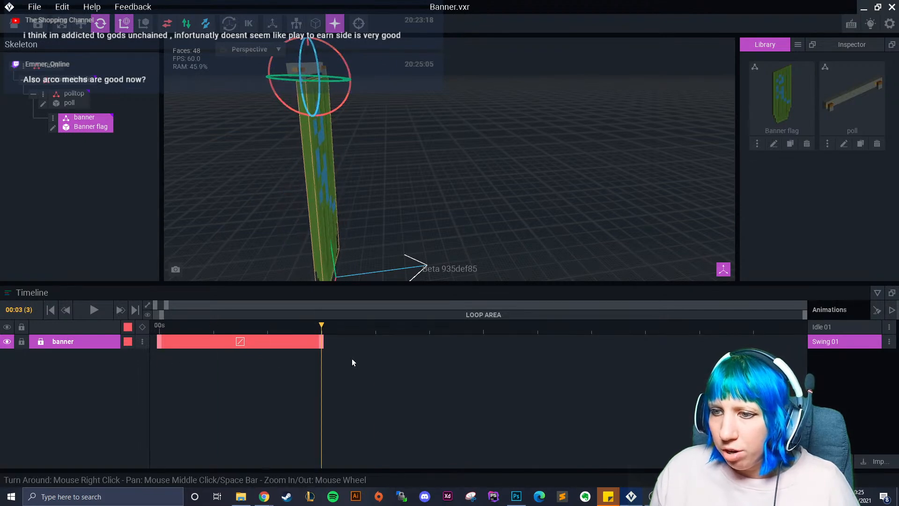
- Copy the banner's frame 3 keyframe in the Swing 01 animation to frame 5
right_click(321, 347)
left_click(345, 289)
right_click(433, 342)
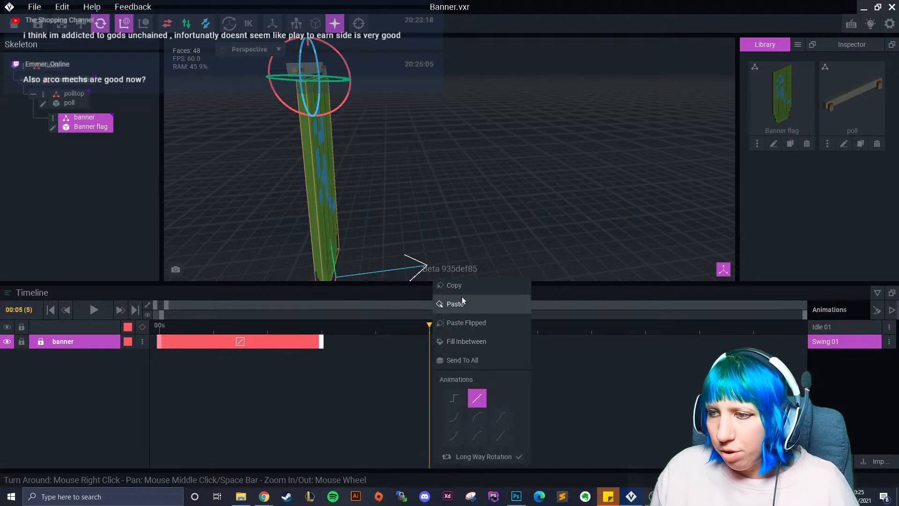
left_click(462, 303)
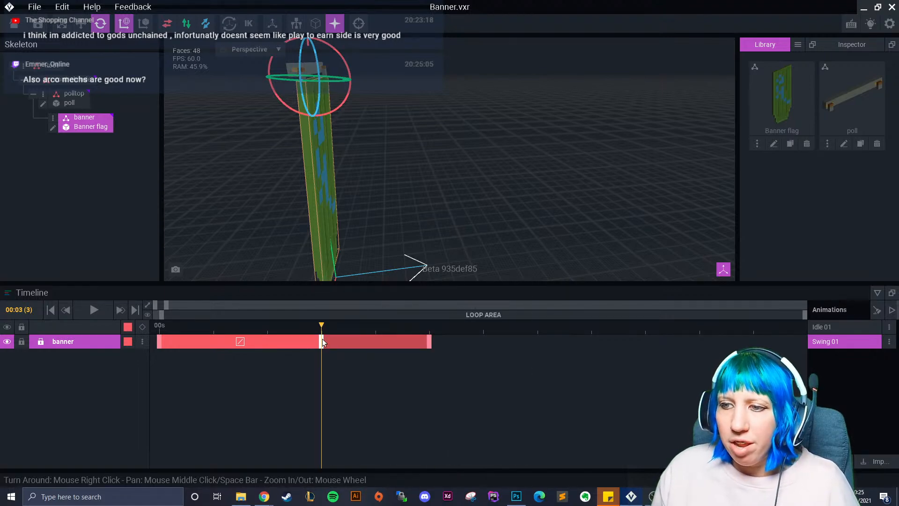
left_click_drag(295, 335, 320, 347)
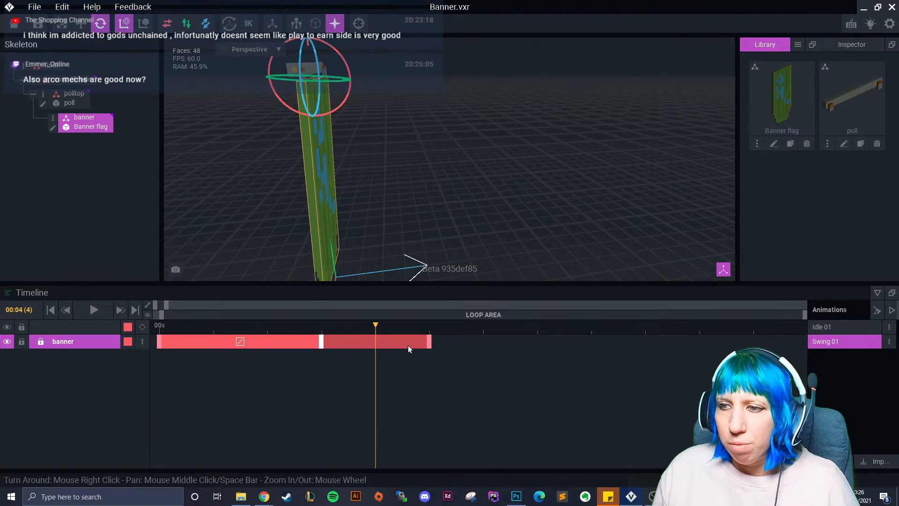
left_click(427, 346)
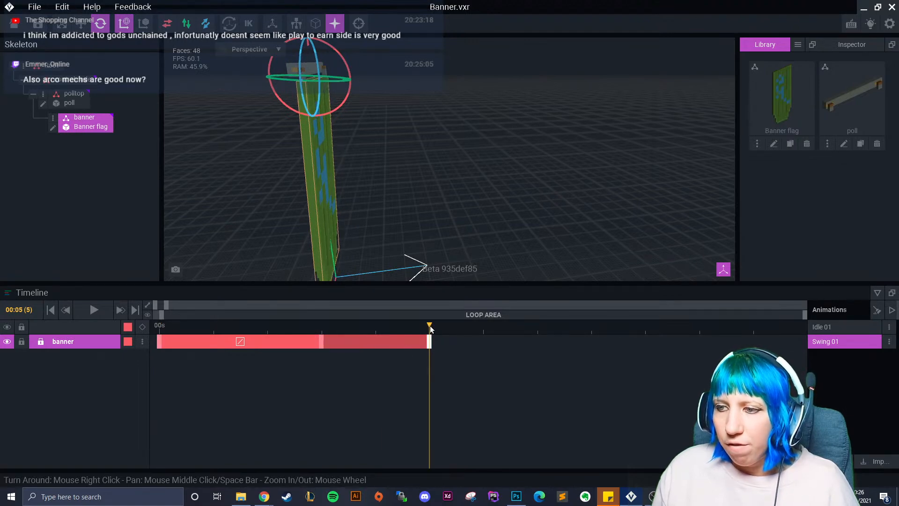
- Rotate the banner the opposite way around its X axis at frame 8 and copy that keyframe to frame 10
left_click_drag(430, 331, 551, 333)
left_click_drag(333, 112, 339, 109)
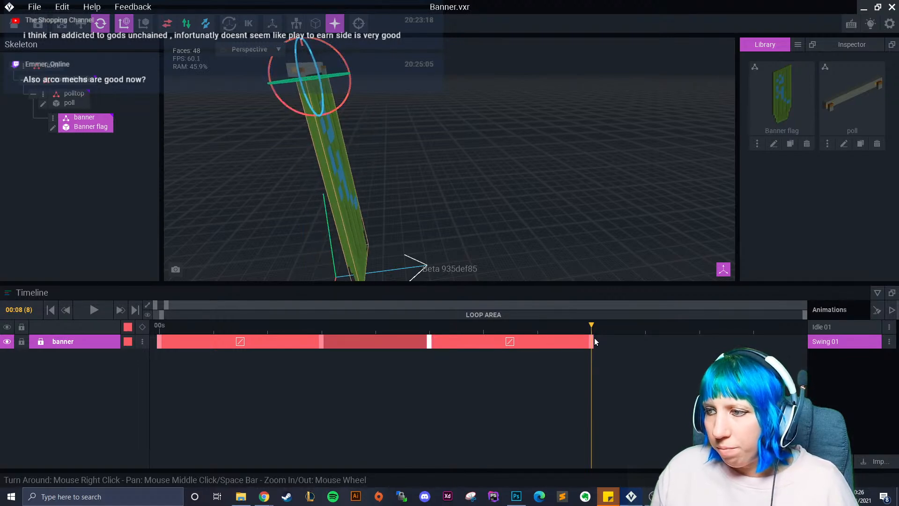
right_click(592, 341)
scroll(198, 305, "up", 5)
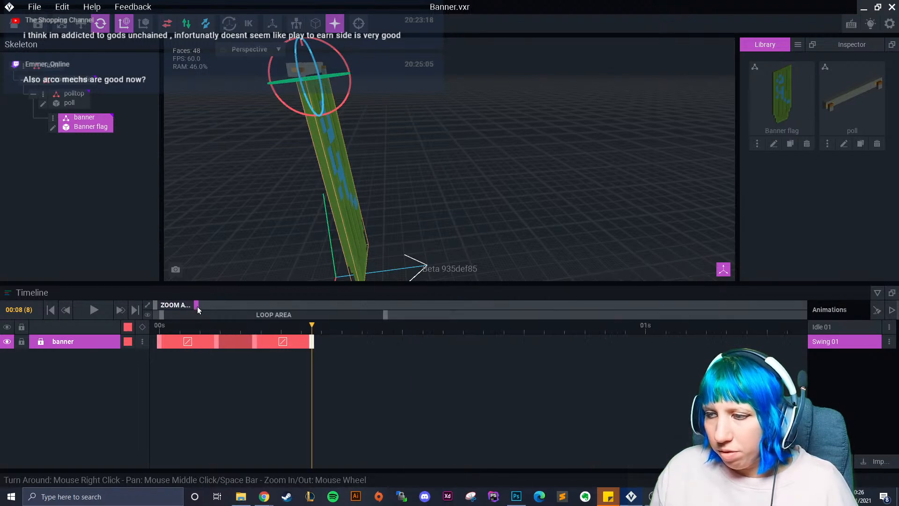
right_click(325, 336)
left_click(350, 305)
- Apply ease-in-out interpolation to the two segments of the banner track where the banner swings
left_click(309, 340)
left_click_drag(308, 337, 161, 334)
right_click(190, 341)
left_click(259, 419)
left_click(268, 342)
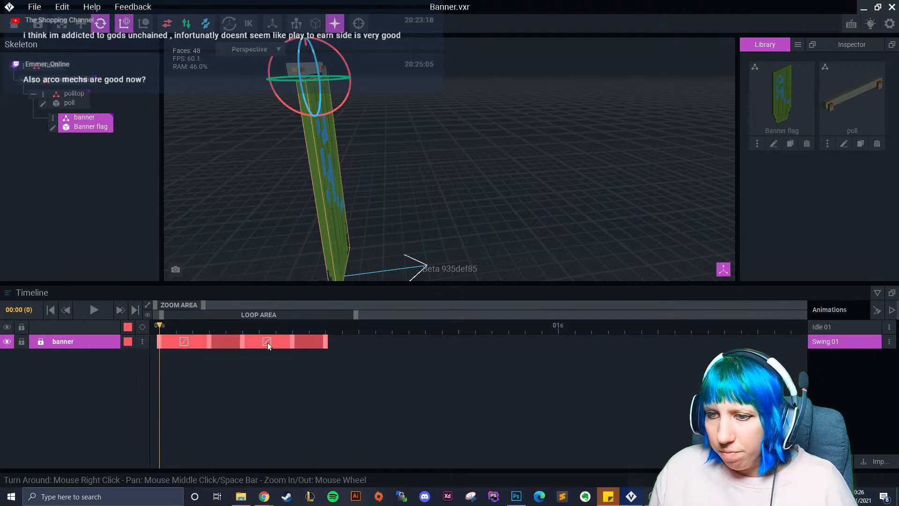
right_click(268, 342)
left_click(459, 431)
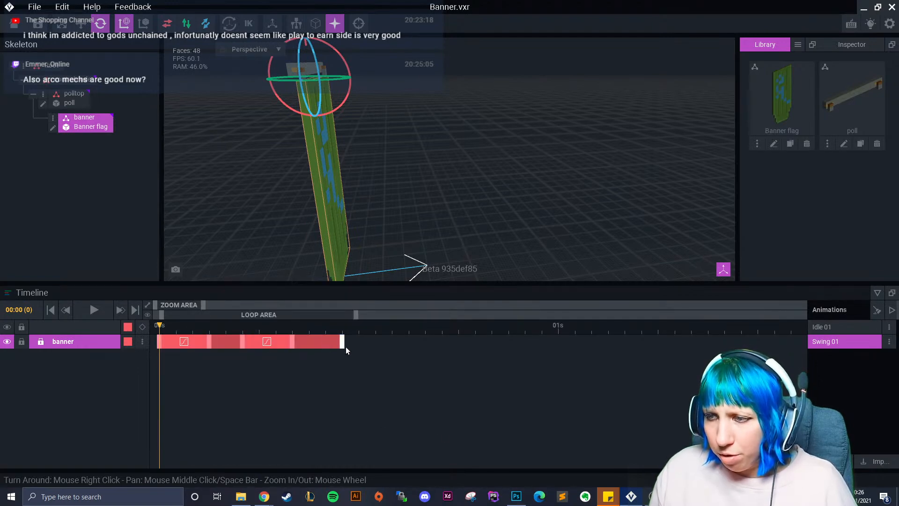
- Slow the swing by spreading the banner keyframes after the first to frames 9, 12, 21 and 24, and play it back
left_click_drag(376, 342, 557, 349)
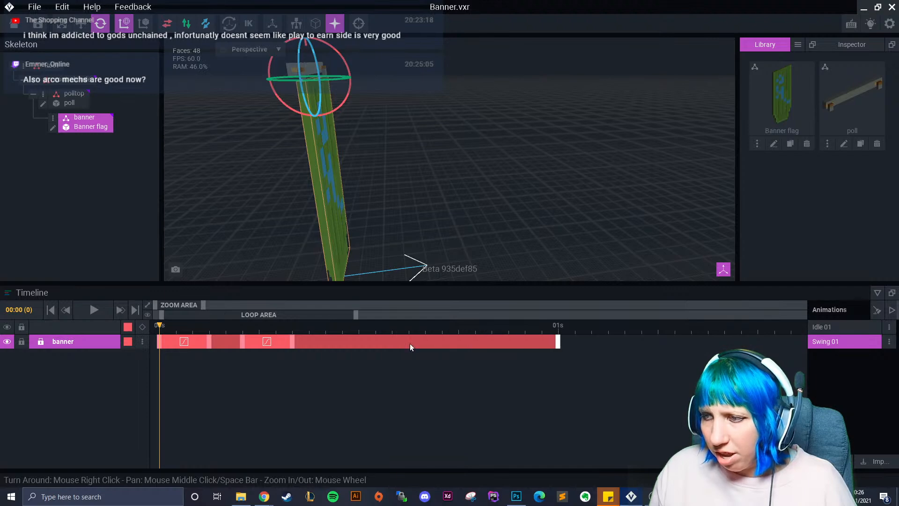
left_click_drag(294, 342, 506, 346)
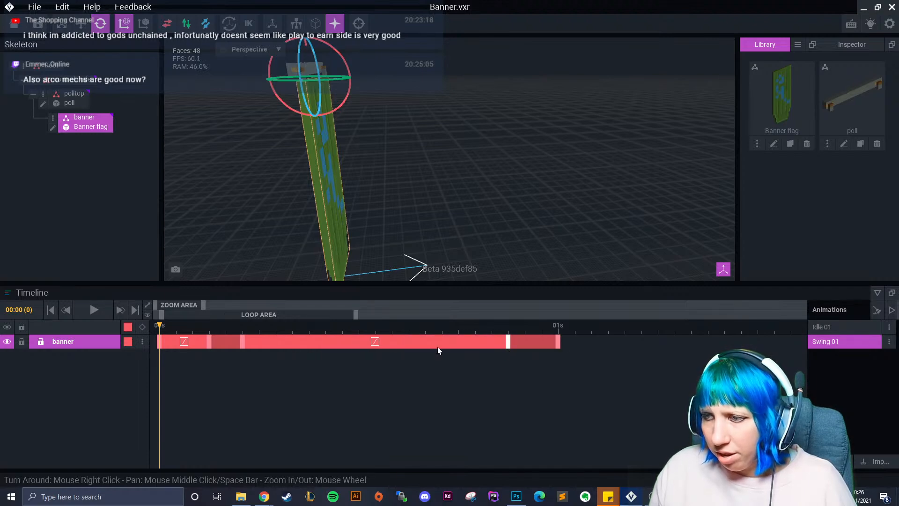
left_click_drag(243, 342, 315, 340)
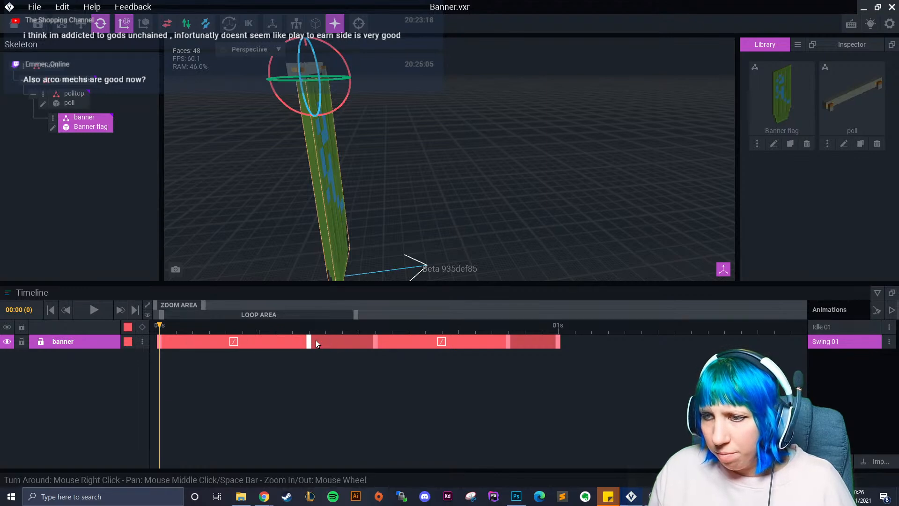
left_click_drag(369, 343, 366, 345)
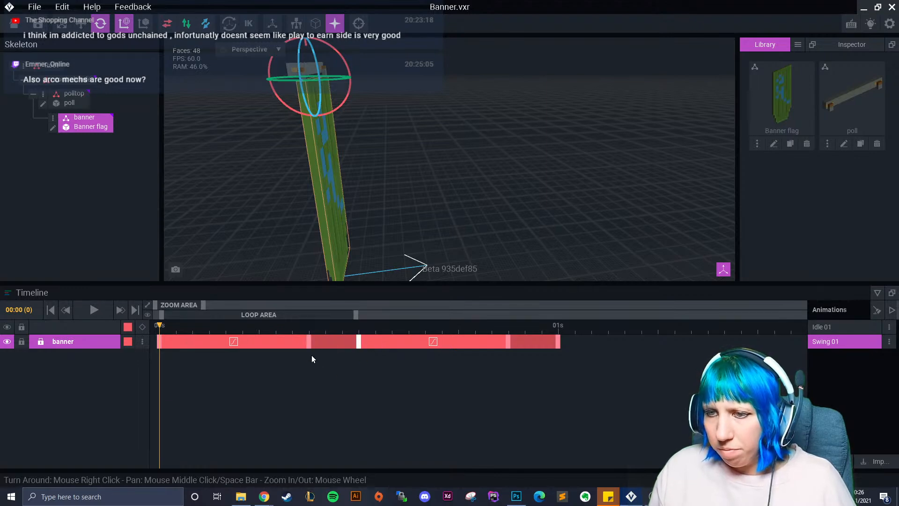
left_click(88, 307)
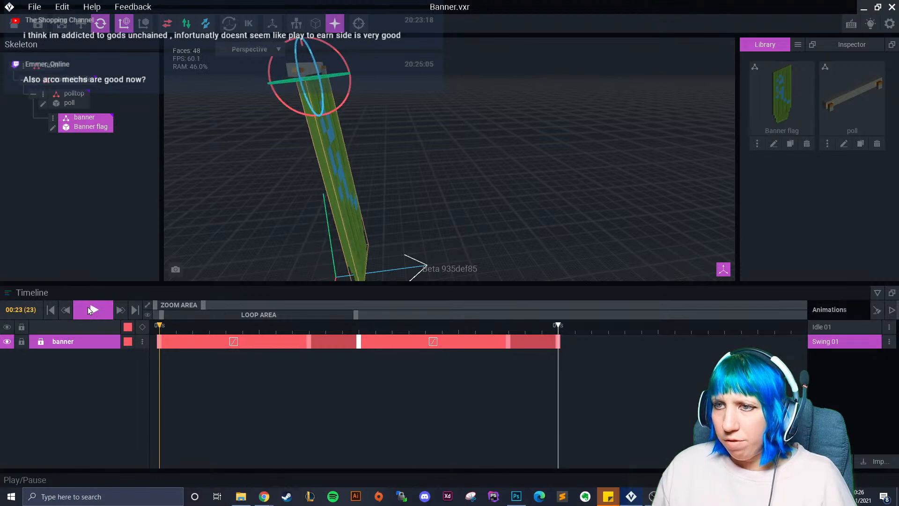
- Move the banner's frame 12 keyframe to frame 13, set the easing curve of the segment after it and preview the swing
left_click_drag(409, 328, 344, 335)
left_click_drag(360, 342, 405, 342)
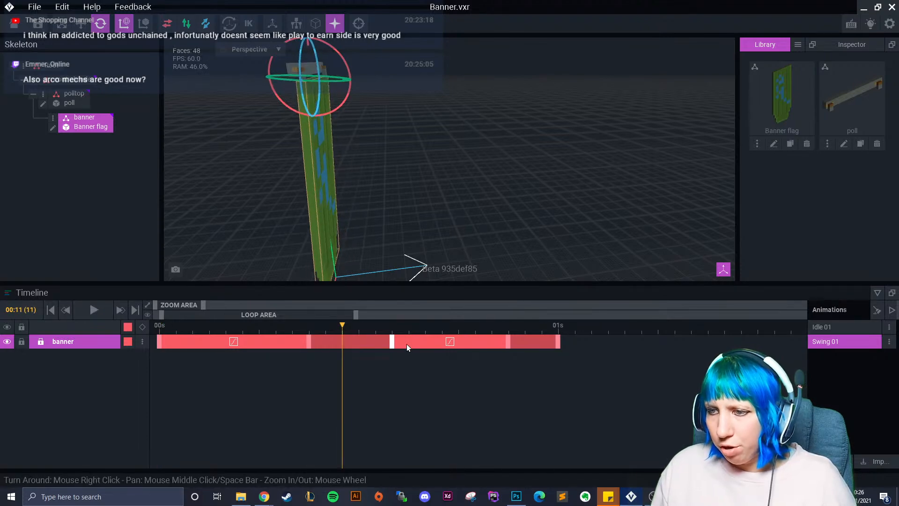
right_click(422, 344)
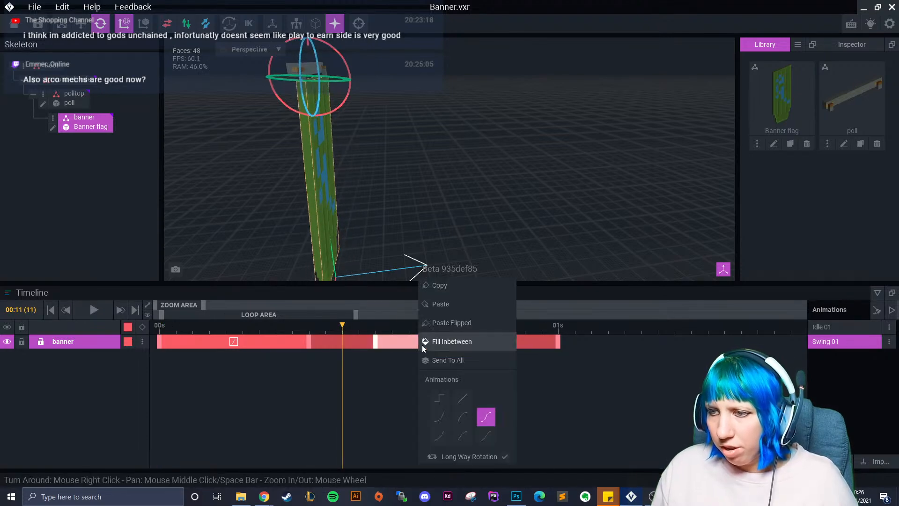
left_click(440, 417)
left_click(179, 330)
left_click(102, 310)
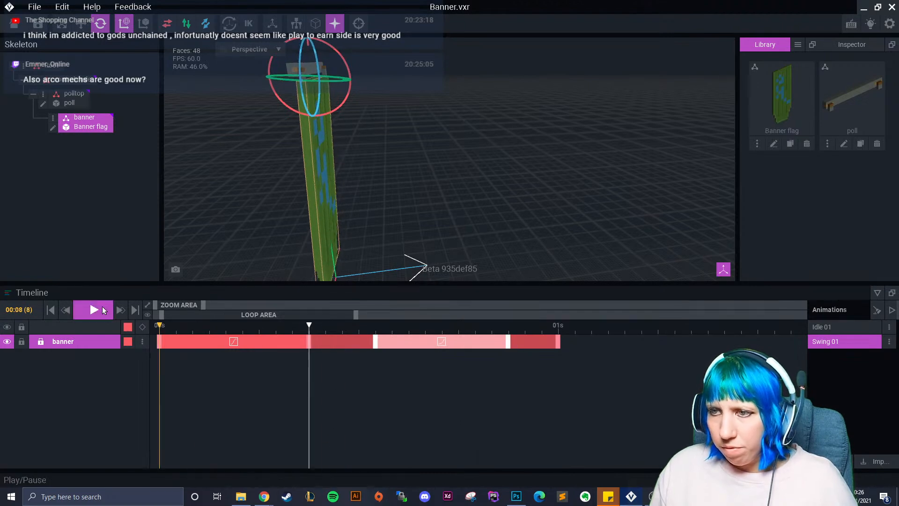
left_click(102, 309)
left_click(257, 346)
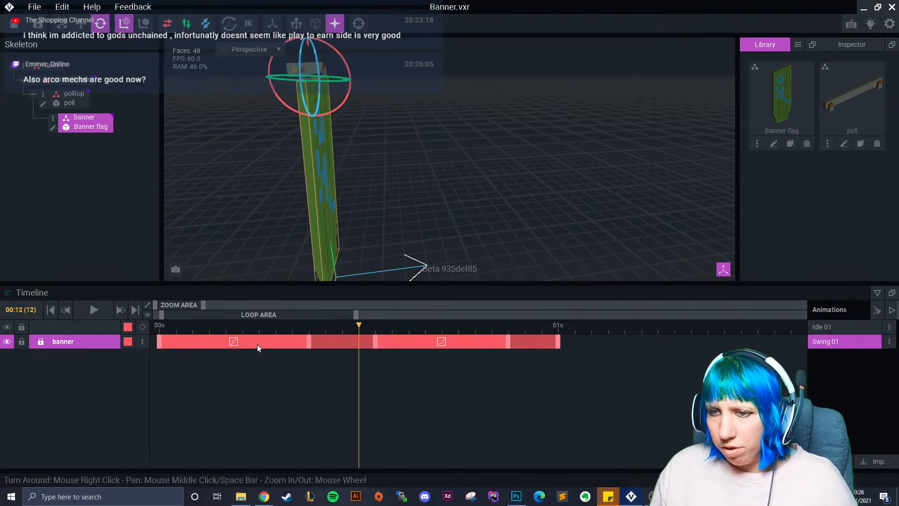
left_click_drag(402, 325, 560, 338)
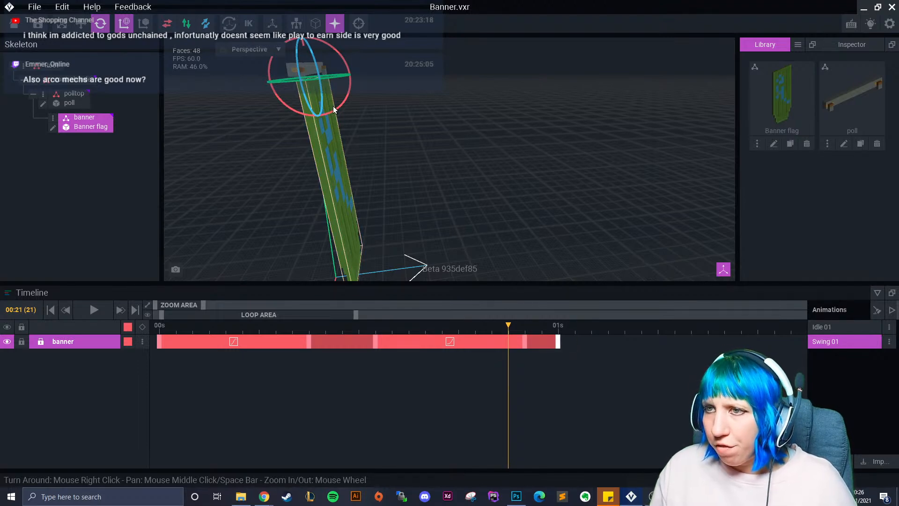
left_click_drag(334, 111, 333, 116)
left_click(526, 345)
left_click(509, 341)
key("Delete")
- Reduce the banner's tilt around its X axis at frame 22 and copy that keyframe to frame 24
left_click_drag(512, 325, 520, 327)
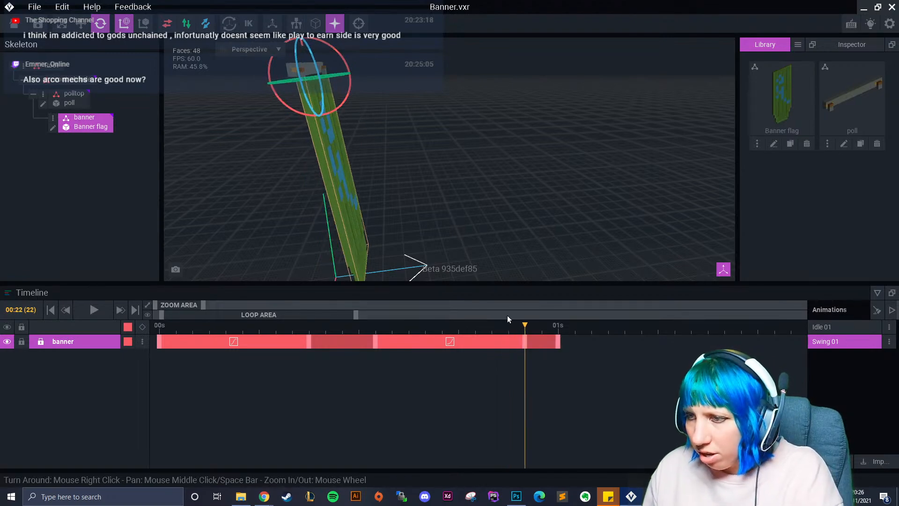
left_click_drag(335, 110, 332, 110)
right_click(525, 342)
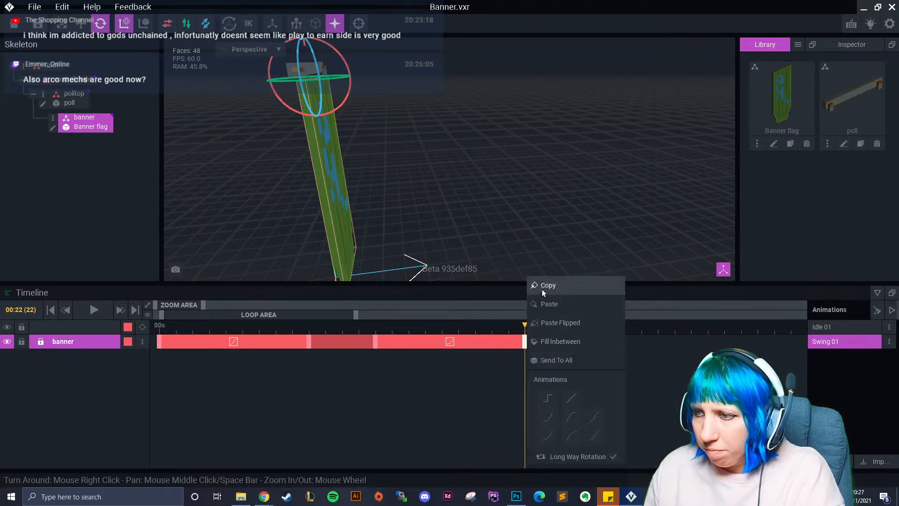
right_click(557, 342)
left_click(582, 321)
- Tilt the banner further around its X axis at frame 29 and apply ease-in-out to the segment leading to it
left_click_drag(531, 328, 641, 337)
left_click_drag(341, 106, 345, 105)
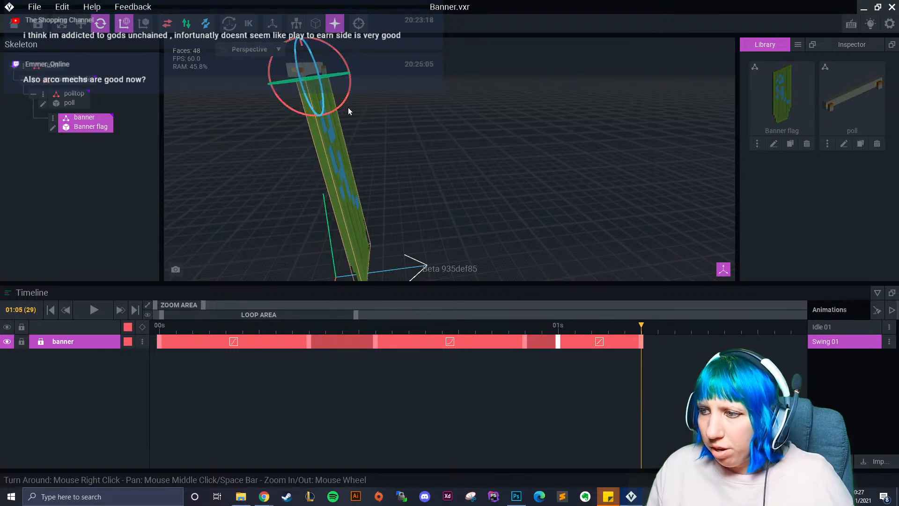
right_click(586, 344)
left_click(656, 416)
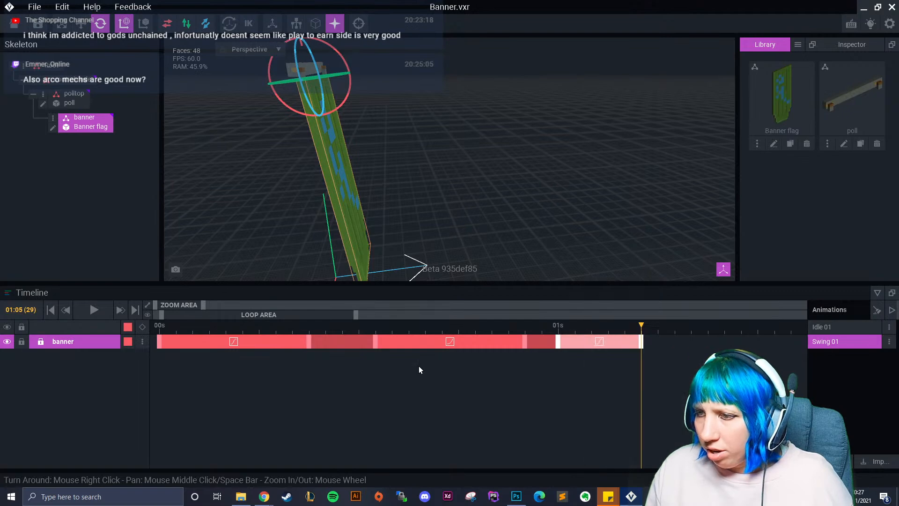
left_click_drag(280, 347, 659, 386)
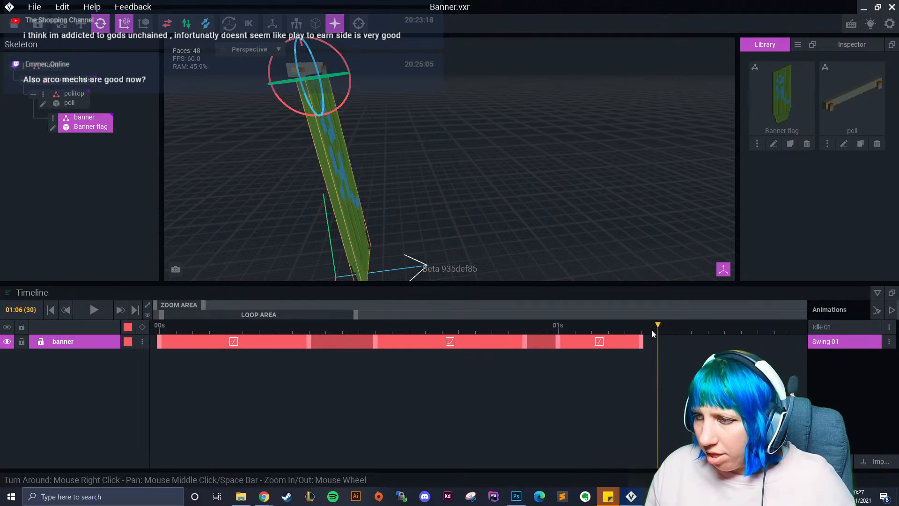
- Copy the banner's frame 24 keyframe to frame 32 and shift the copy to frame 33
left_click(673, 328)
right_click(560, 341)
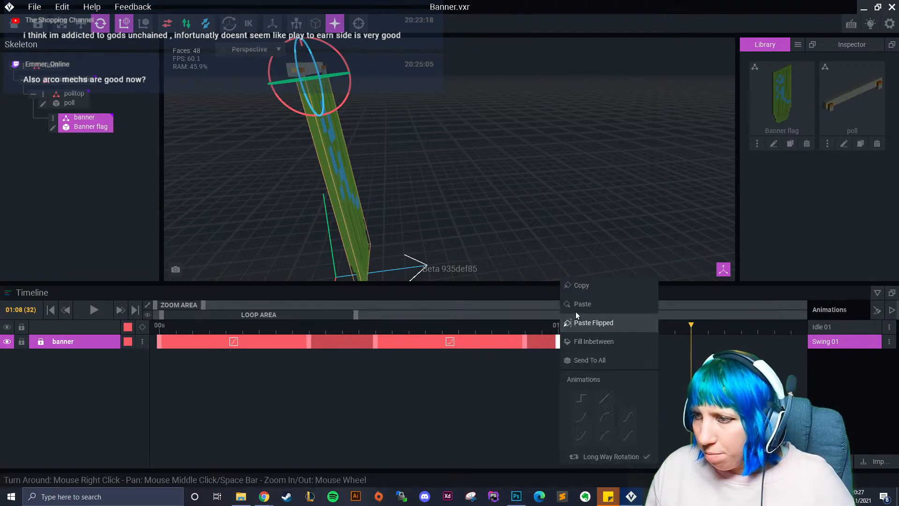
left_click(579, 287)
right_click(690, 340)
left_click(703, 303)
left_click_drag(692, 324, 691, 361)
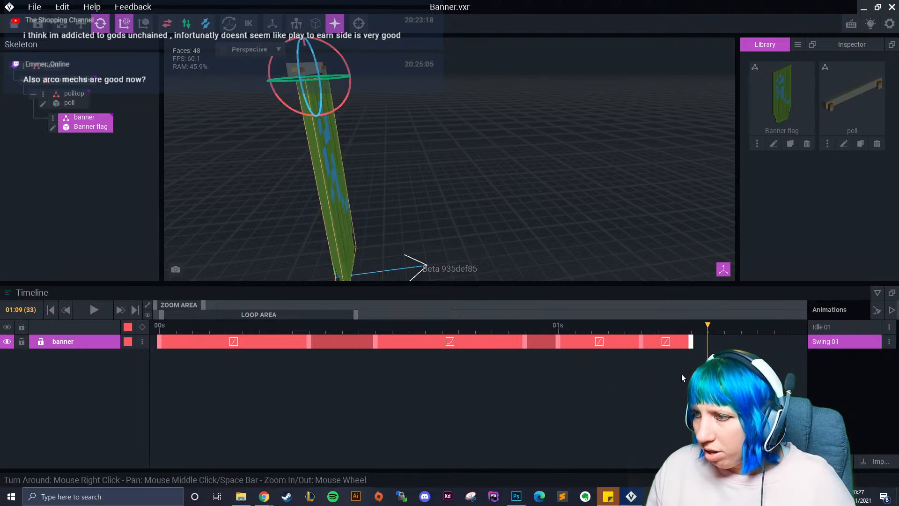
left_click_drag(193, 305, 207, 305)
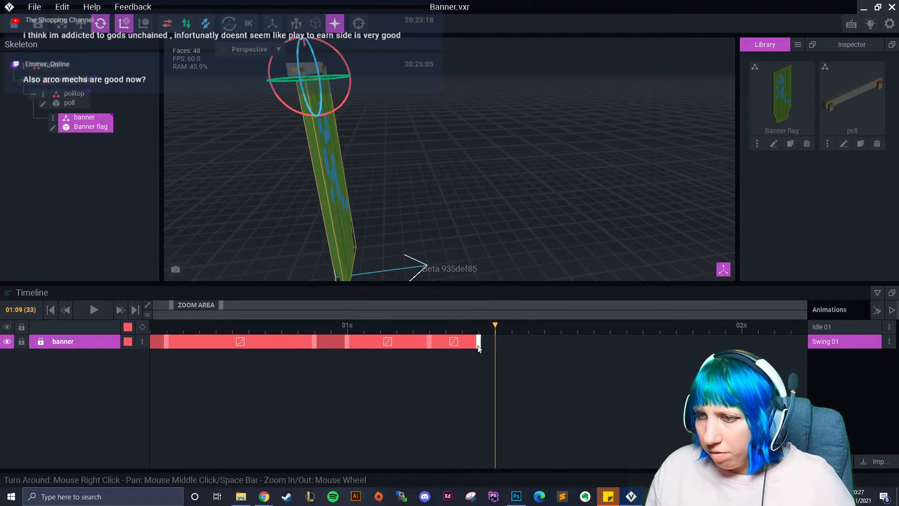
left_click_drag(496, 328, 395, 328)
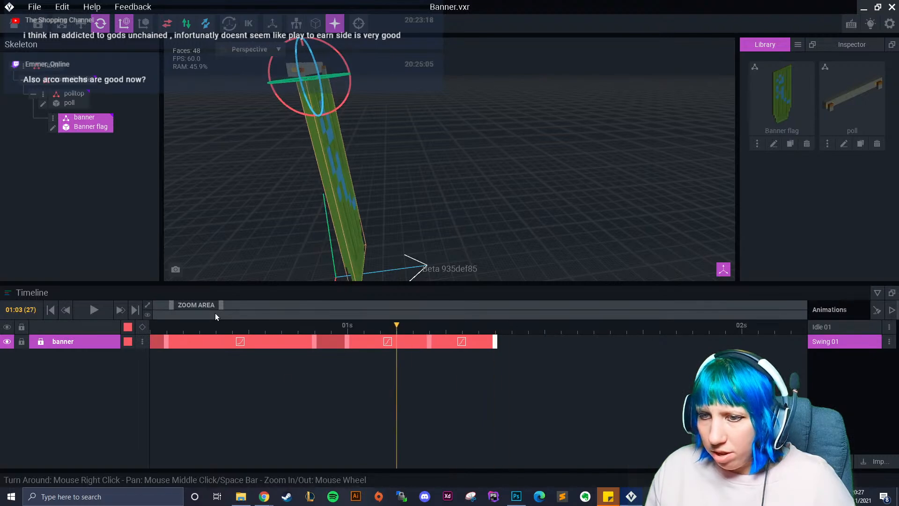
- Copy the banner's starting keyframe to frame 38 and play back the Swing 01 animation
left_click_drag(220, 305, 241, 307)
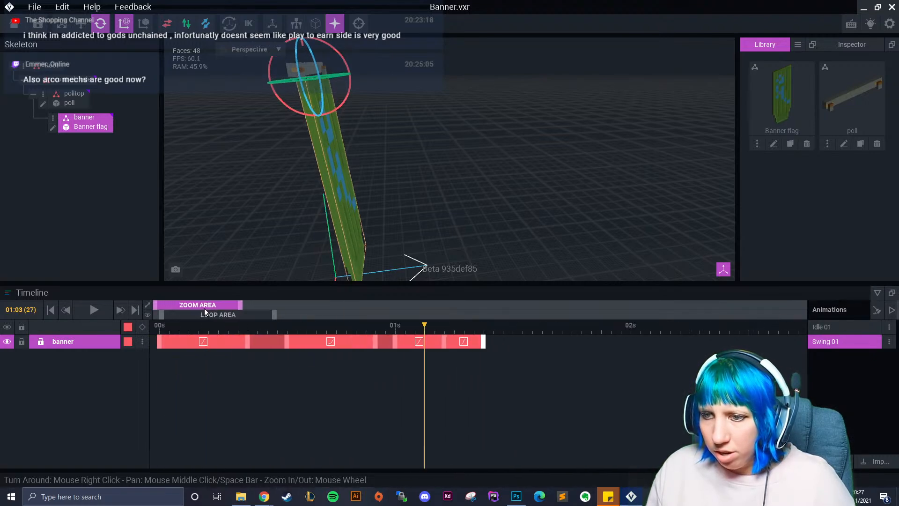
right_click(159, 339)
left_click(194, 288)
left_click(503, 334)
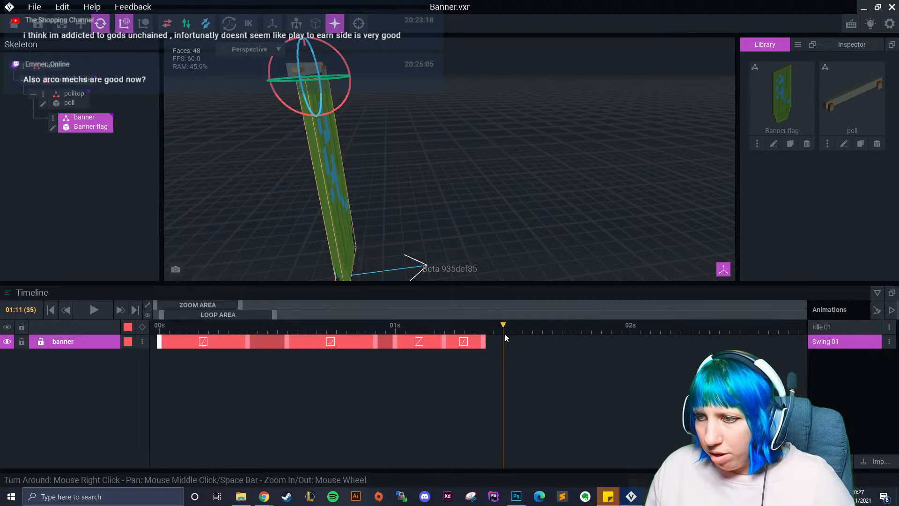
right_click(533, 340)
left_click(557, 305)
left_click(287, 325)
left_click(94, 310)
left_click(477, 207)
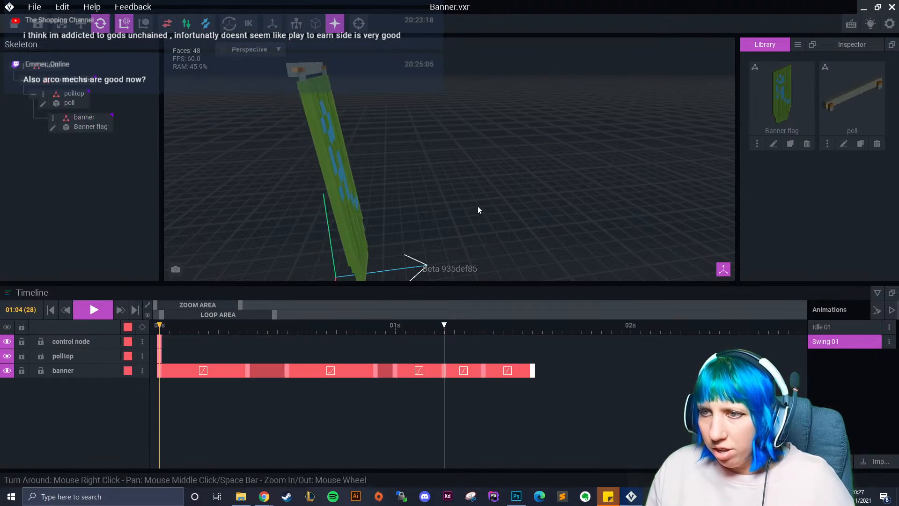
left_click(94, 310)
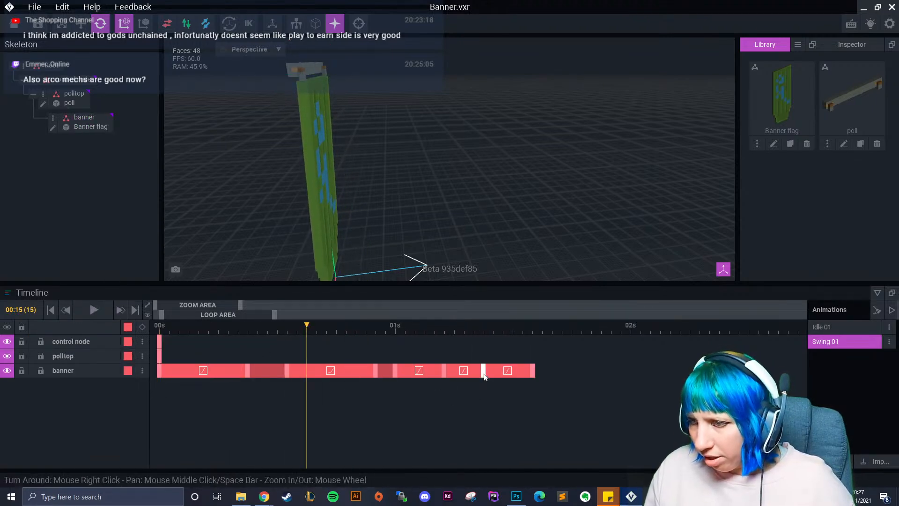
- Delete the banner's frame 33 keyframe, move its last keyframe to frame 37 and replay the animation
key("Delete")
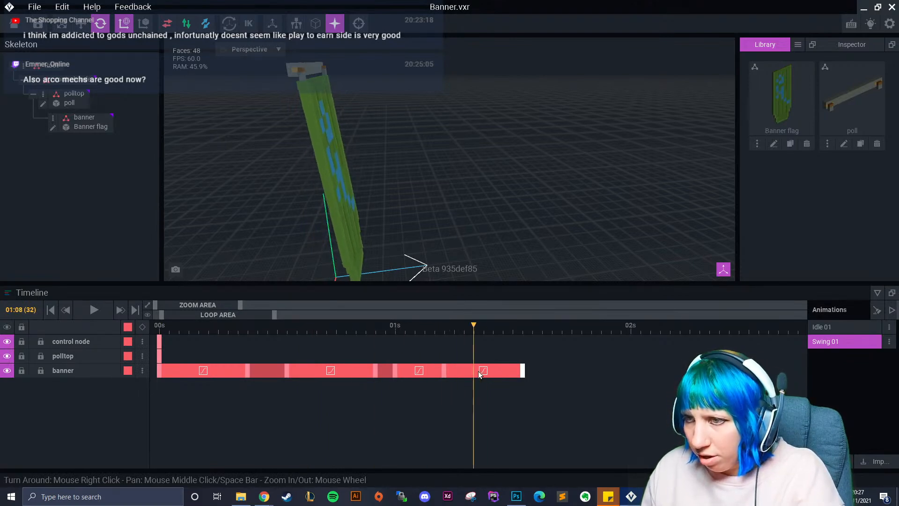
left_click_drag(535, 383, 103, 357)
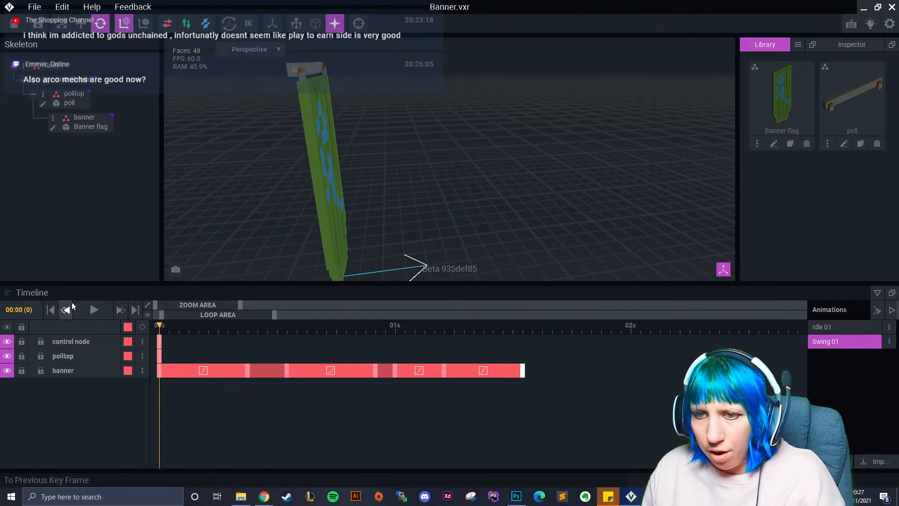
left_click(94, 313)
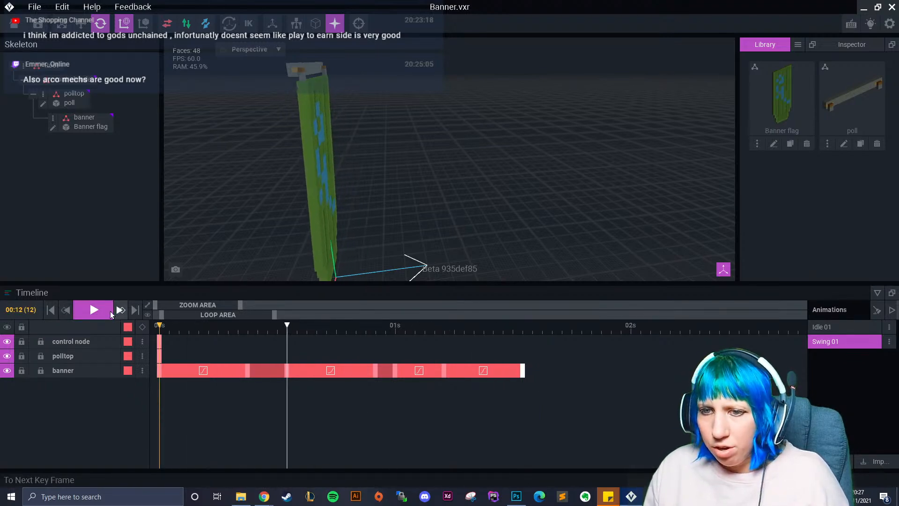
left_click(108, 312)
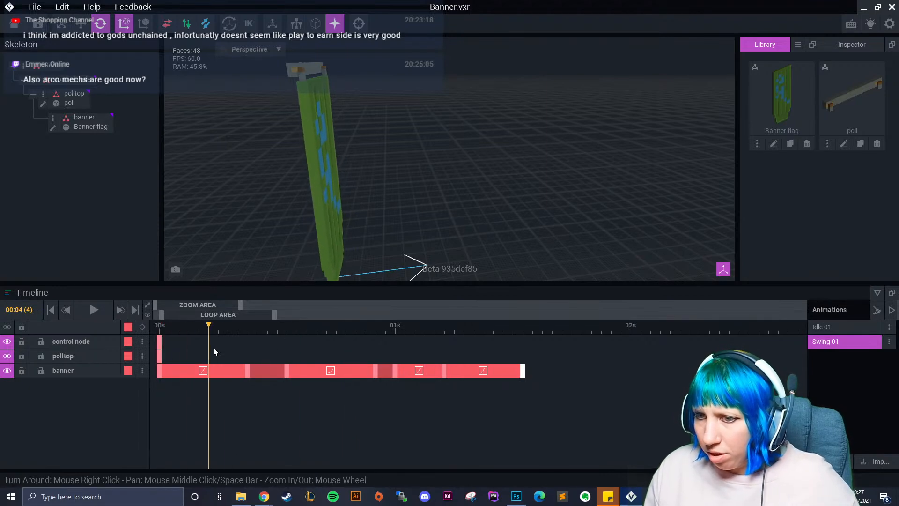
- Apply ease-in-out to the banner's segment between frames 13 and 22, move the frame 24 keyframe to frame 25 and replay
left_click_drag(305, 365, 356, 376)
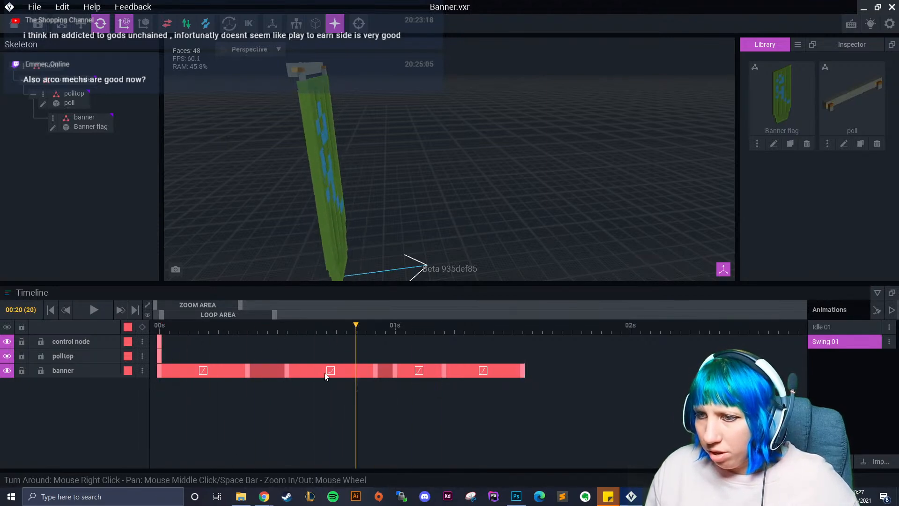
right_click(325, 372)
left_click(394, 416)
left_click(96, 310)
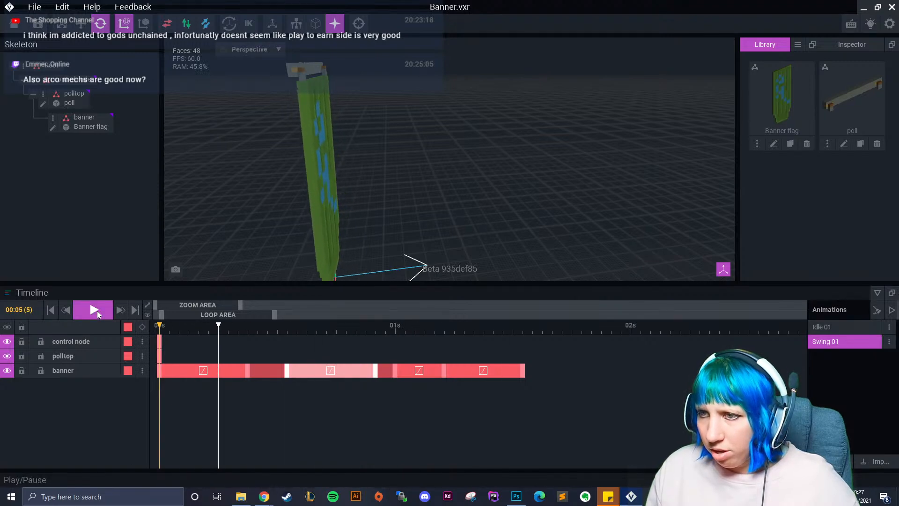
left_click(97, 310)
left_click_drag(395, 370, 406, 370)
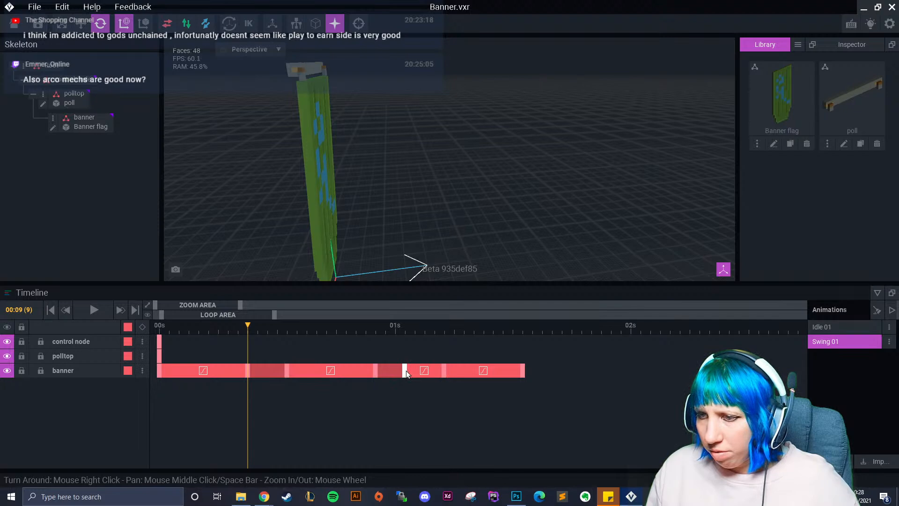
left_click(92, 310)
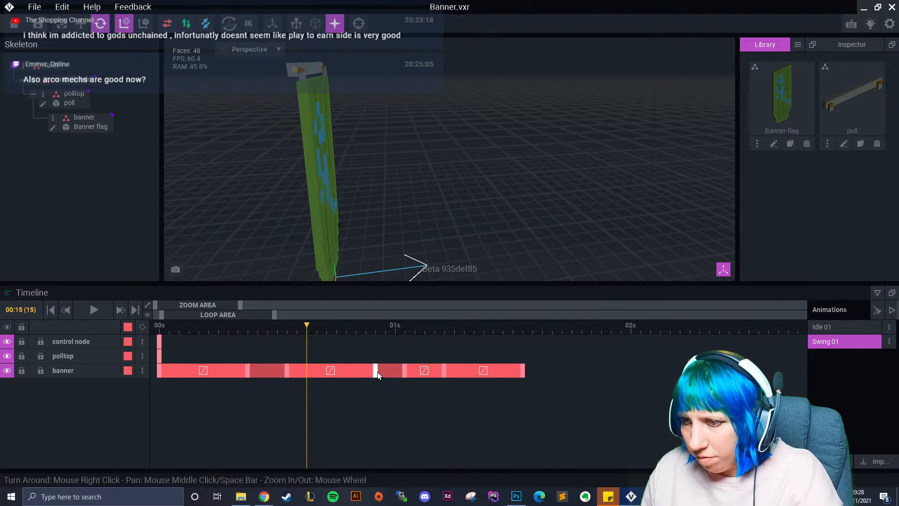
- Delete the banner's frame 22 and frame 25 keyframes and replay Swing 01 from the start
key("Delete")
left_click(405, 372)
key("Delete")
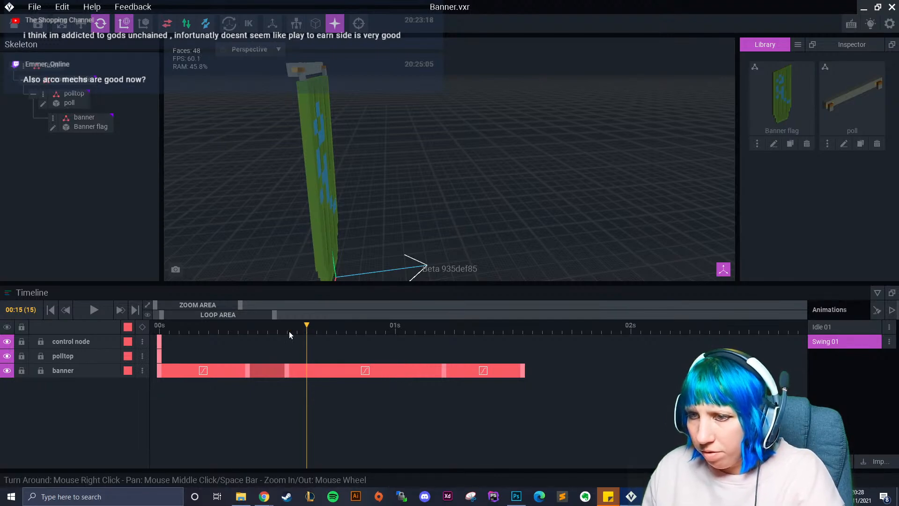
left_click_drag(306, 331, 151, 331)
left_click(101, 312)
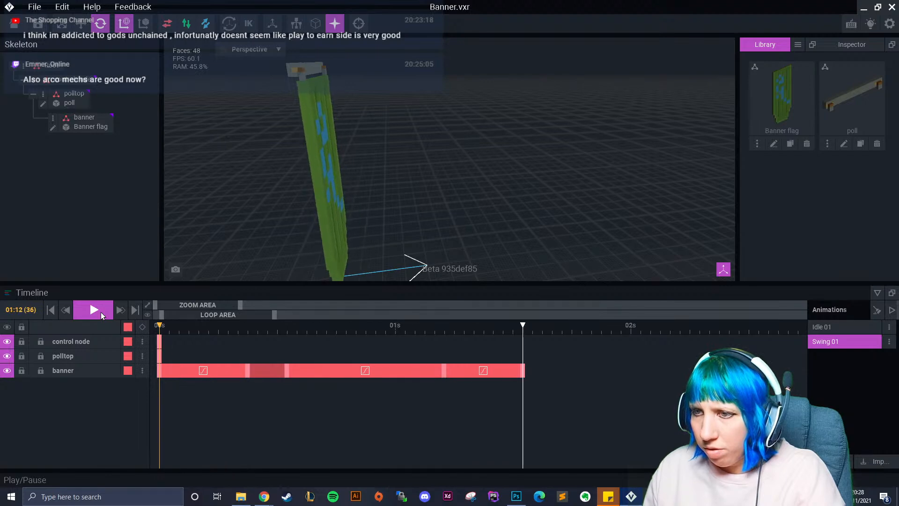
left_click(100, 312)
- Copy the banner's frame 9 keyframe onto its last keyframe, shift that keyframe to frame 42 and play the animation
right_click(247, 374)
left_click(279, 300)
left_click(521, 372)
right_click(522, 371)
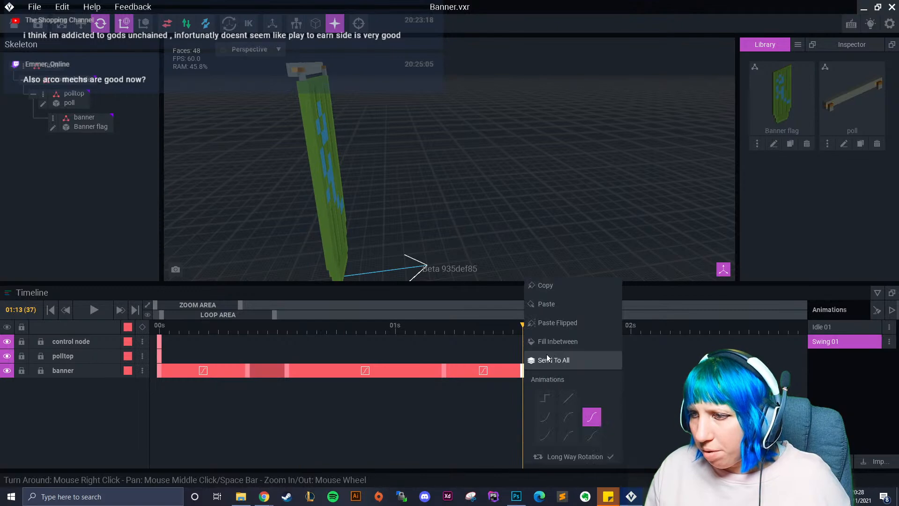
left_click(558, 307)
left_click_drag(518, 332, 95, 367)
left_click(93, 310)
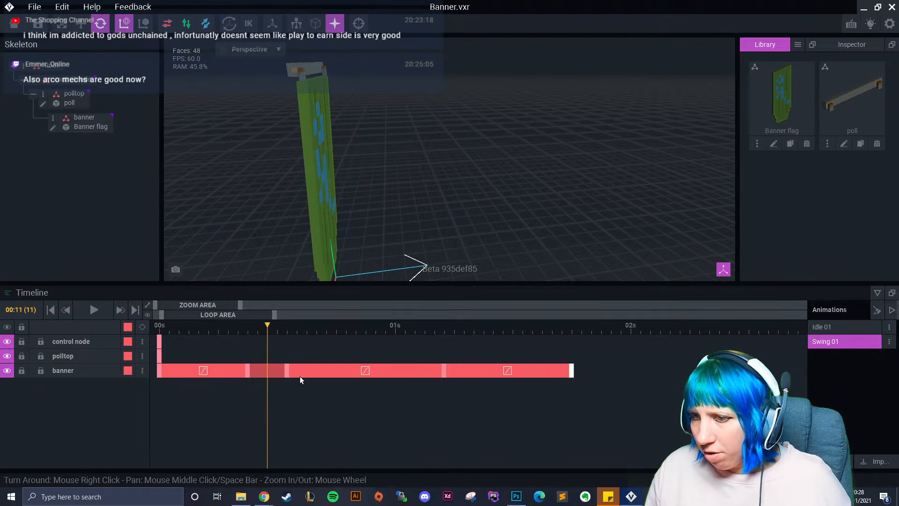
- Copy the banner's frame 42 keyframe to frame 45
right_click(288, 370)
left_click(321, 291)
left_click(578, 332)
left_click_drag(587, 337, 602, 339)
left_click(572, 370)
right_click(572, 370)
left_click(604, 286)
right_click(604, 366)
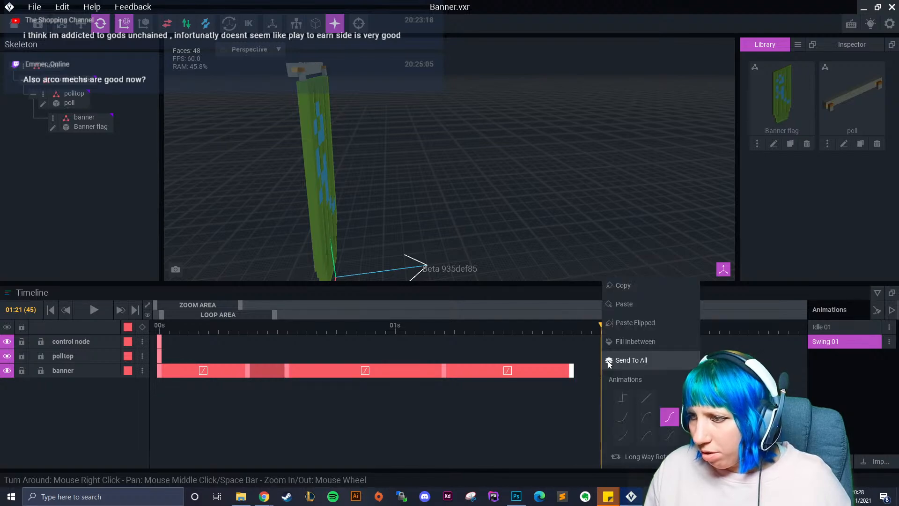
left_click(623, 304)
- Copy the banner's starting keyframe to frame 50 and play back the Swing 01 animation
right_click(160, 371)
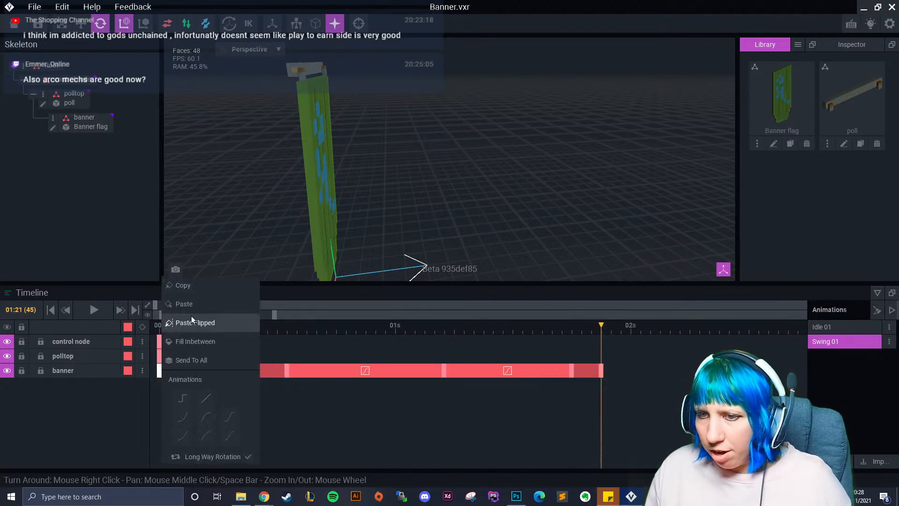
left_click(201, 289)
left_click(632, 346)
left_click(649, 346)
right_click(652, 368)
left_click(680, 317)
left_click(94, 310)
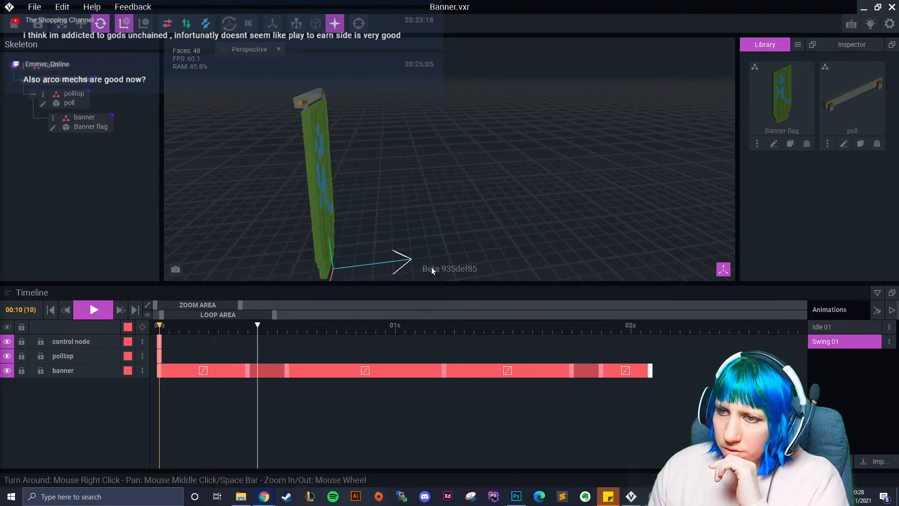
key("space")
- Rotate the banner slightly around its X axis at frame 42, delete its frame 45 keyframe and replay the animation
left_click_drag(446, 326, 572, 377)
left_click(319, 164)
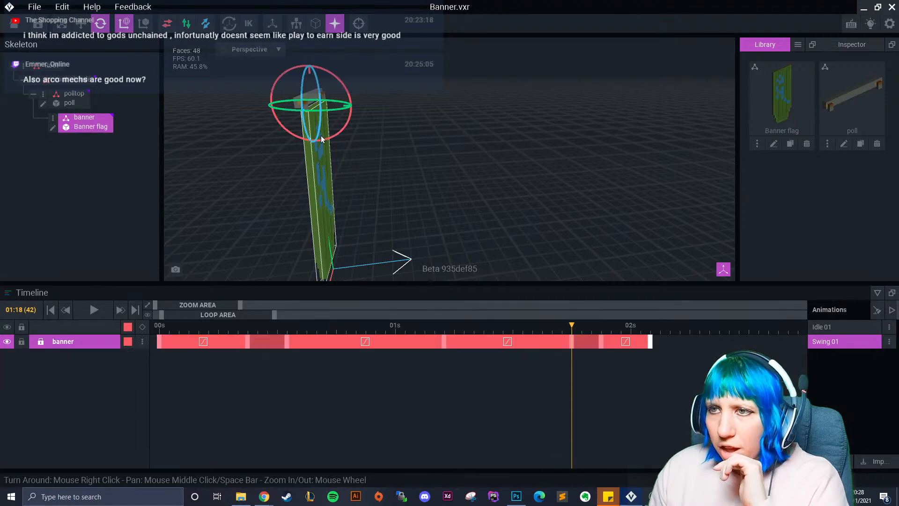
left_click_drag(330, 136, 328, 141)
left_click_drag(574, 331, 327, 331)
left_click(89, 307)
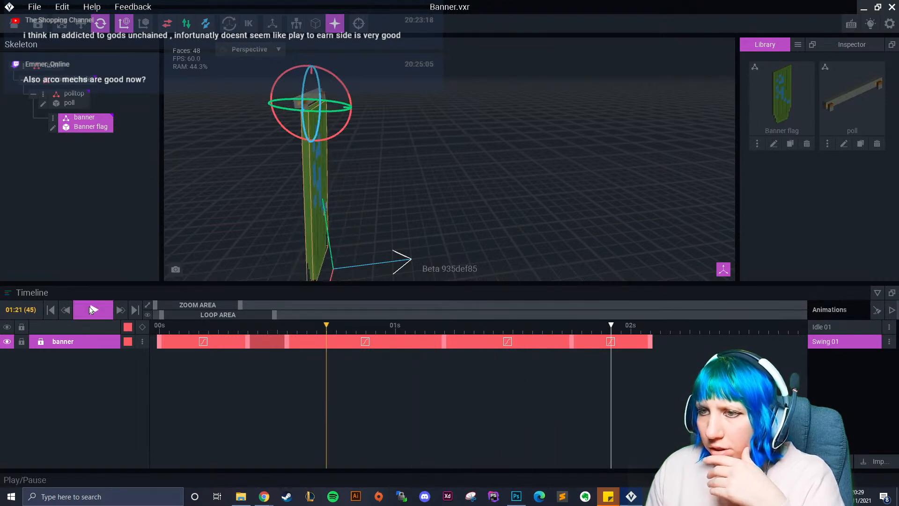
left_click(413, 200)
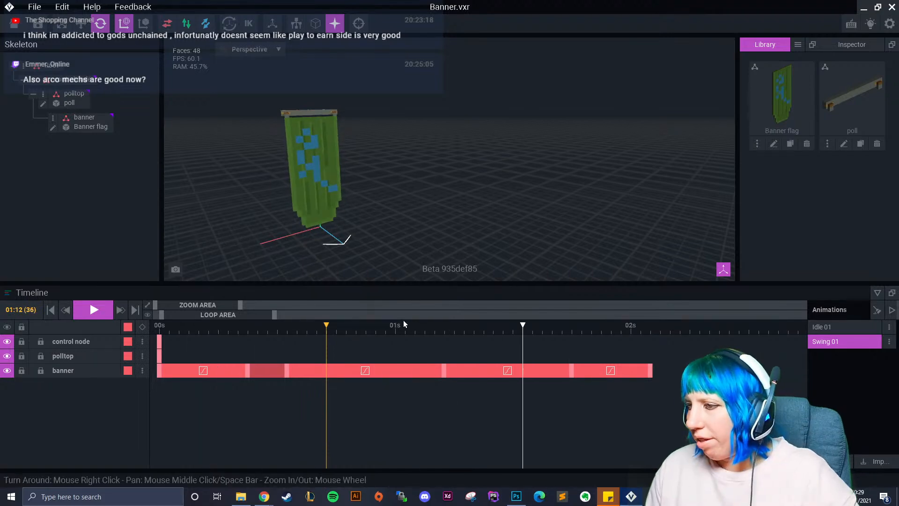
- Copy the starting keyframes of the control node and polltop to frame 50 so every track ends together
left_click(248, 325)
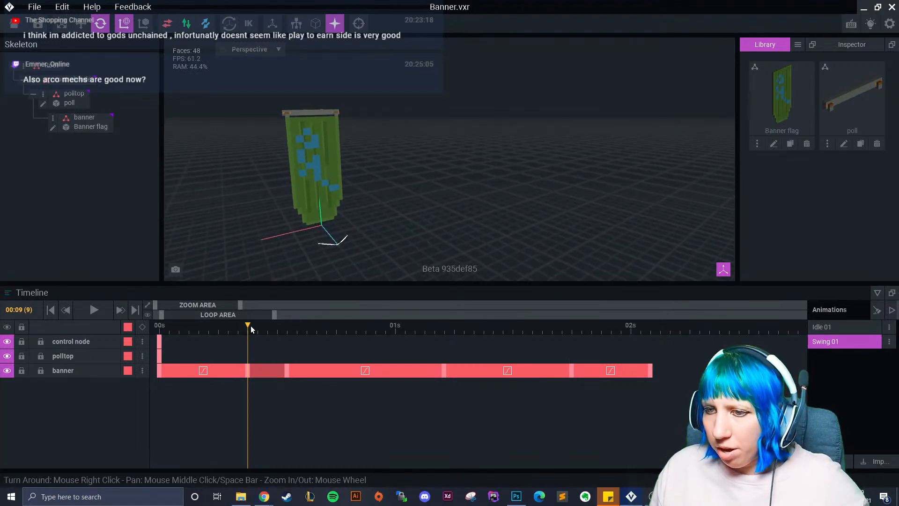
left_click_drag(250, 326, 648, 373)
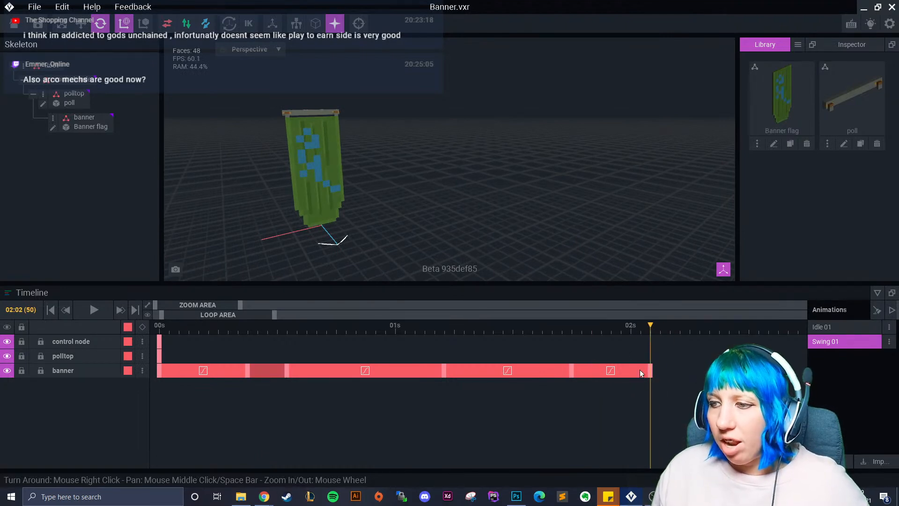
left_click_drag(168, 337, 158, 357)
right_click(159, 341)
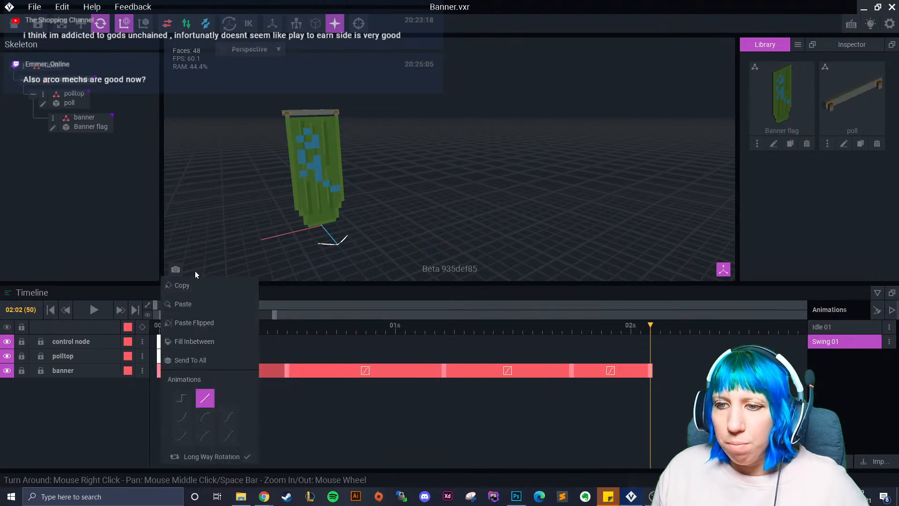
right_click(651, 336)
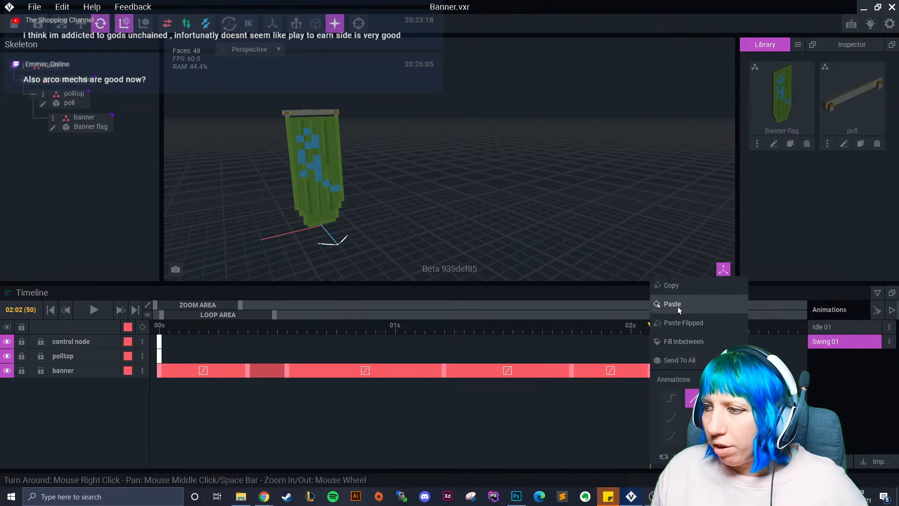
left_click(660, 306)
left_click(650, 327)
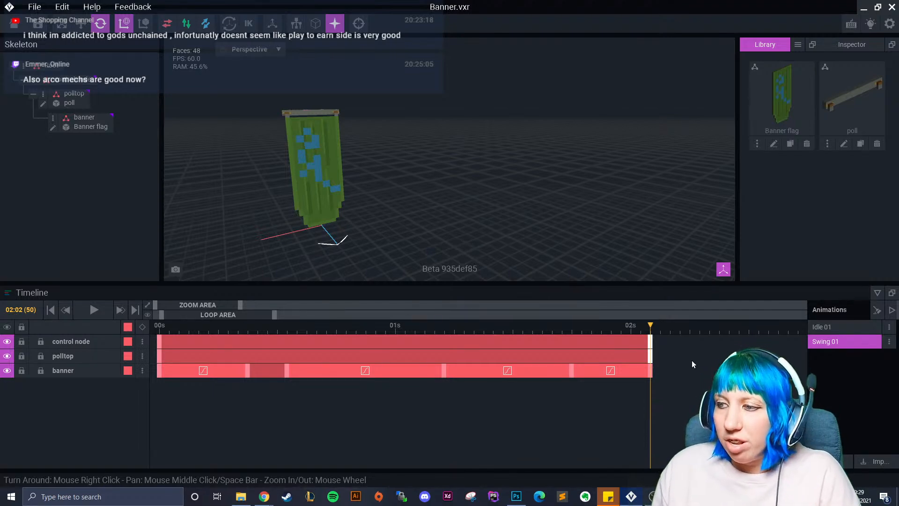
left_click(562, 327)
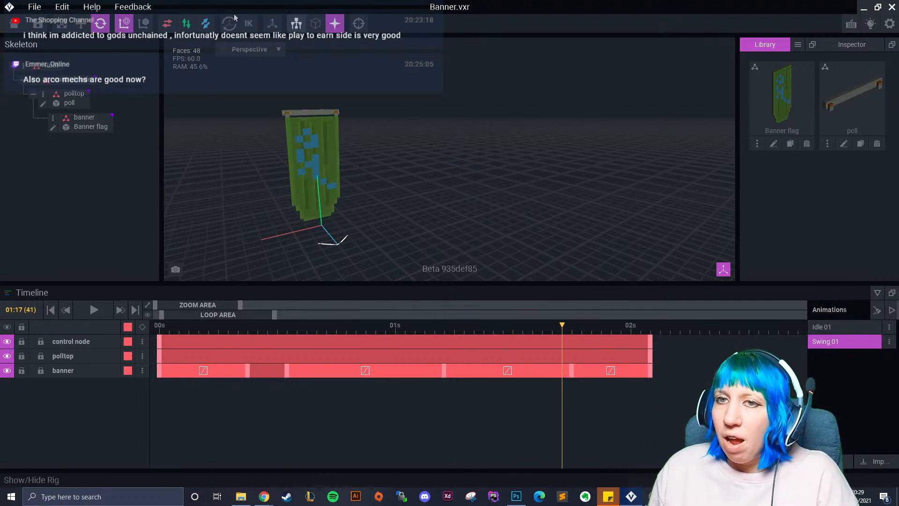
- Save the banner asset, return to the start page and open Mammals_Biped_Small_Human_V2.vxr
left_click(14, 24)
left_click(347, 181)
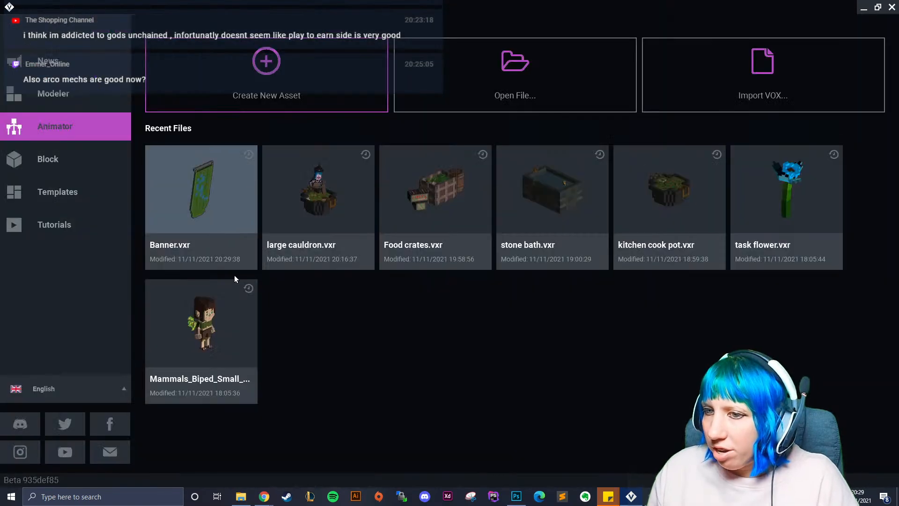
left_click(247, 301)
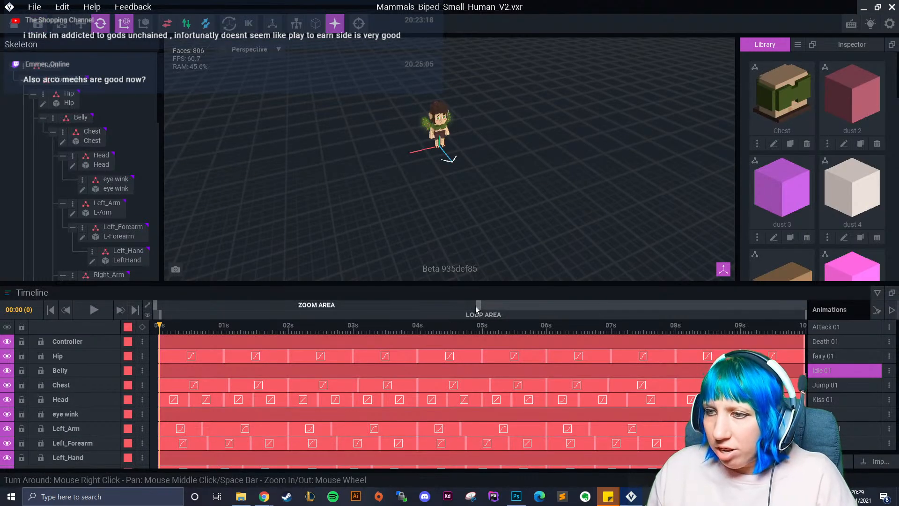
- Examine how the keyframes are spaced across the character's tracks in the Idle 01 and Jump 01 animations
left_click_drag(478, 305, 581, 305)
left_click_drag(160, 327, 331, 349)
scroll(464, 397, "down", 1)
left_click(866, 390)
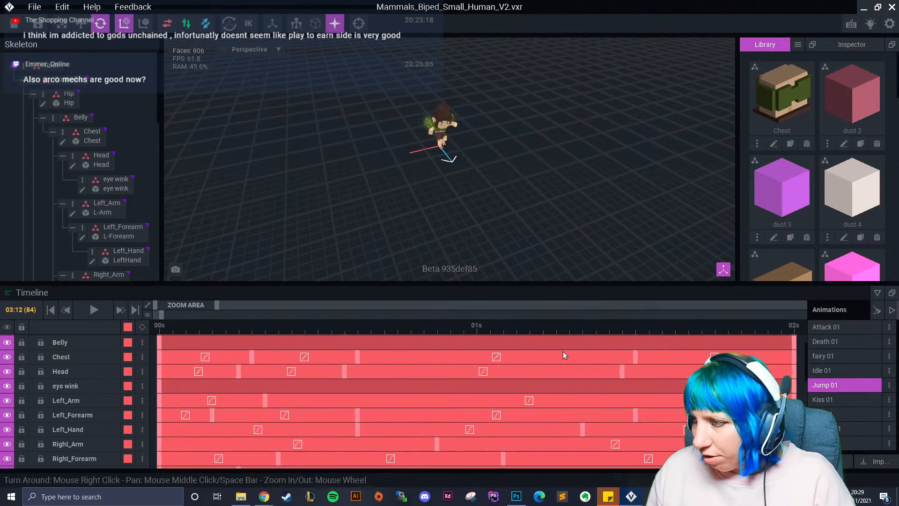
left_click_drag(343, 343, 407, 375)
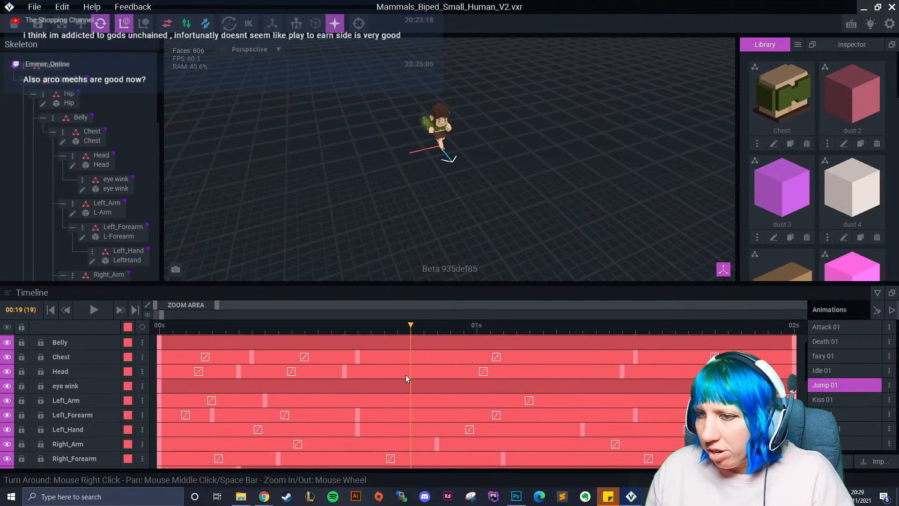
scroll(642, 389, "up", 1)
scroll(642, 394, "down", 4)
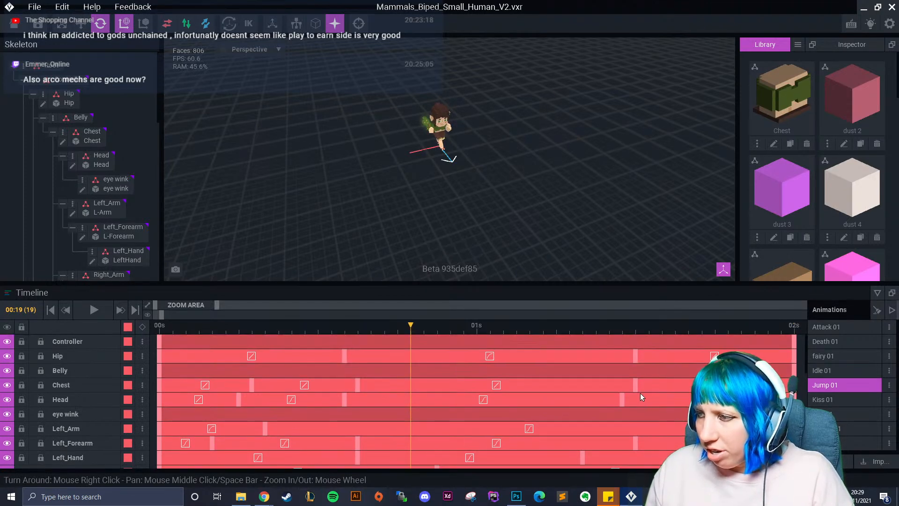
scroll(644, 417, "down", 3)
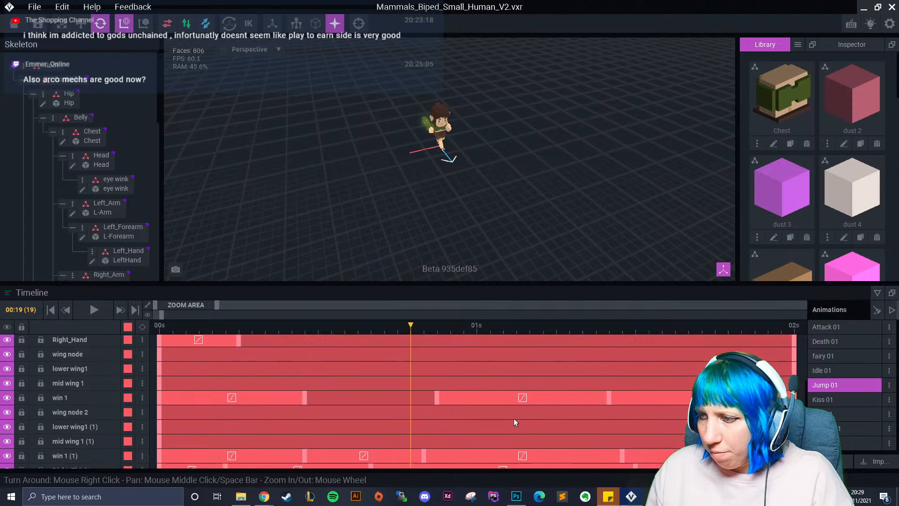
left_click_drag(423, 327, 544, 357)
scroll(653, 415, "down", 1)
scroll(653, 417, "down", 1)
left_click_drag(544, 326, 702, 339)
left_click_drag(218, 304, 310, 305)
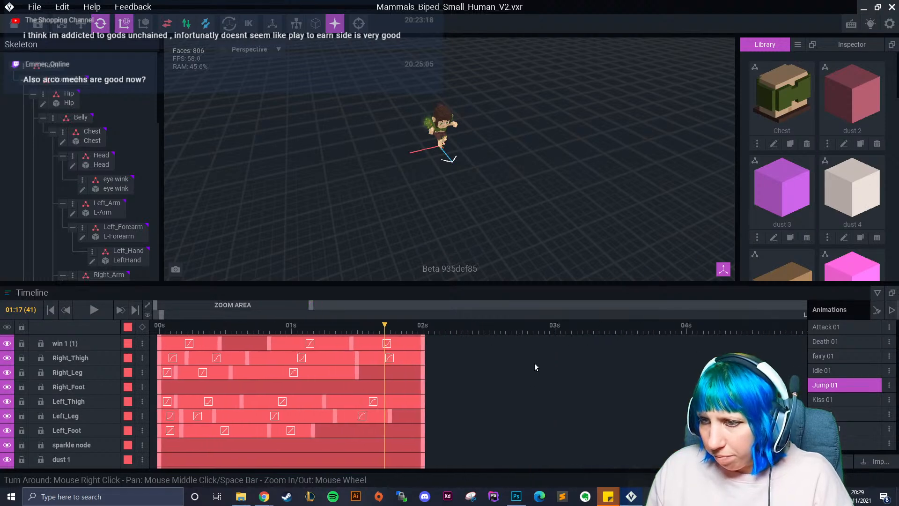
- Inspect the dust keyframes near the end of Kiss 01 and the interpolation options of a dust 2 segment
left_click(836, 399)
left_click_drag(227, 305, 368, 328)
scroll(423, 395, "down", 2)
scroll(453, 179, "up", 5)
left_click_drag(318, 307, 247, 306)
scroll(398, 384, "down", 1)
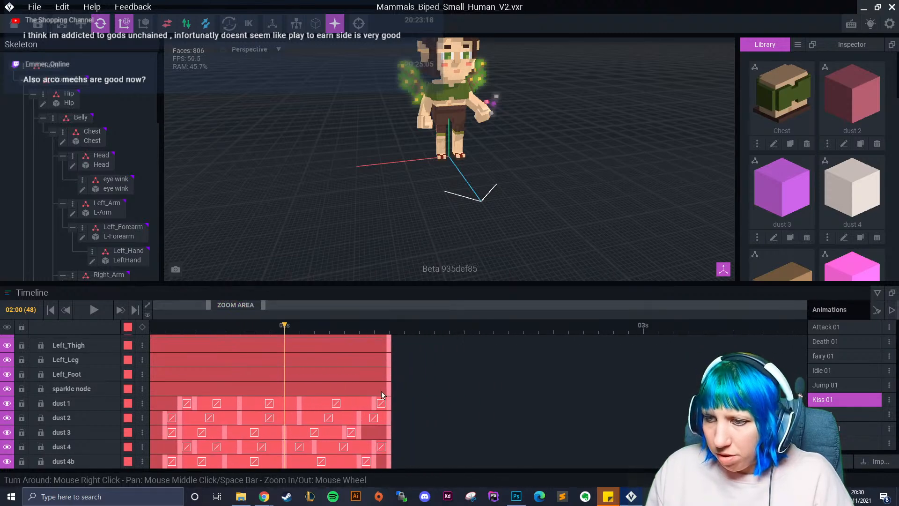
left_click(359, 350)
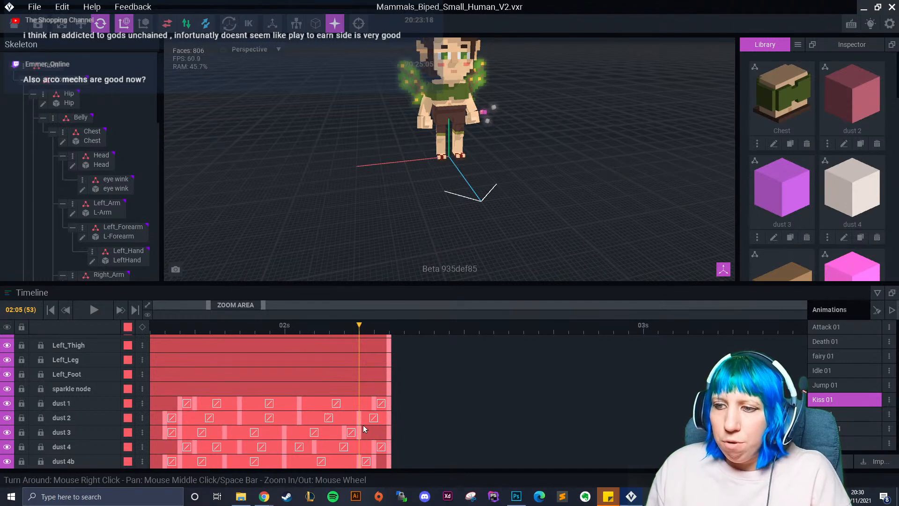
right_click(329, 418)
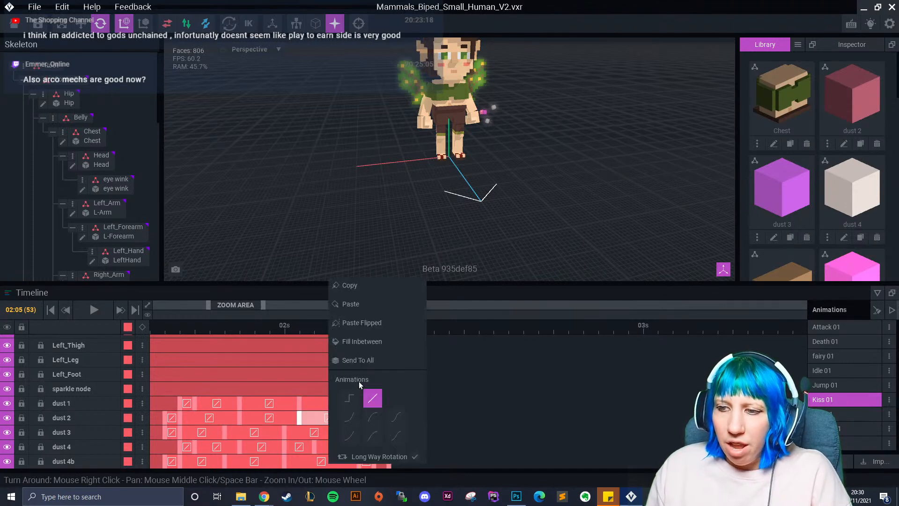
left_click(506, 411)
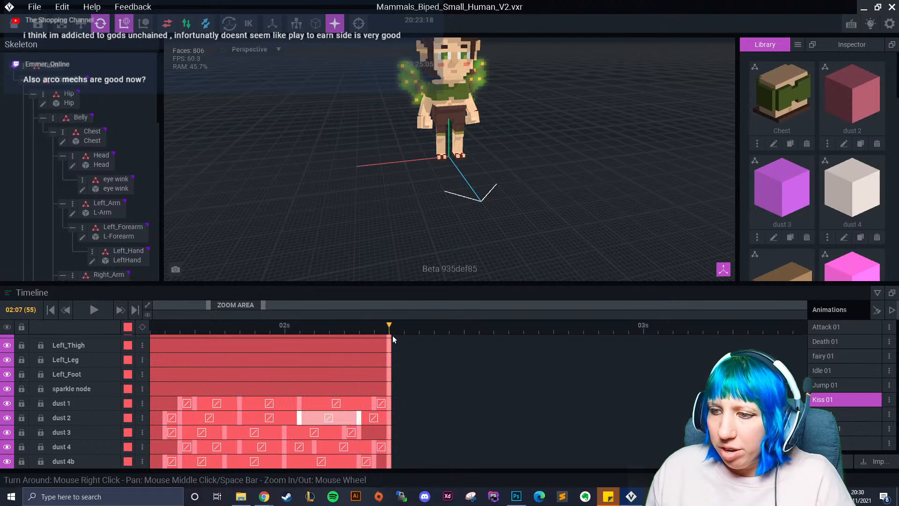
- Inspect the copy, paste and interpolation options on the last two dust 3 keyframes in Kiss 01
right_click(358, 433)
left_click(421, 291)
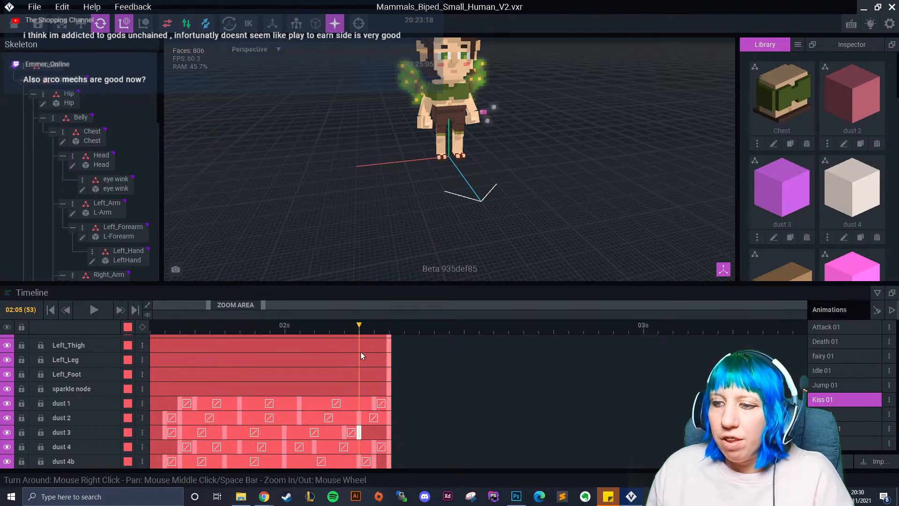
left_click(348, 374)
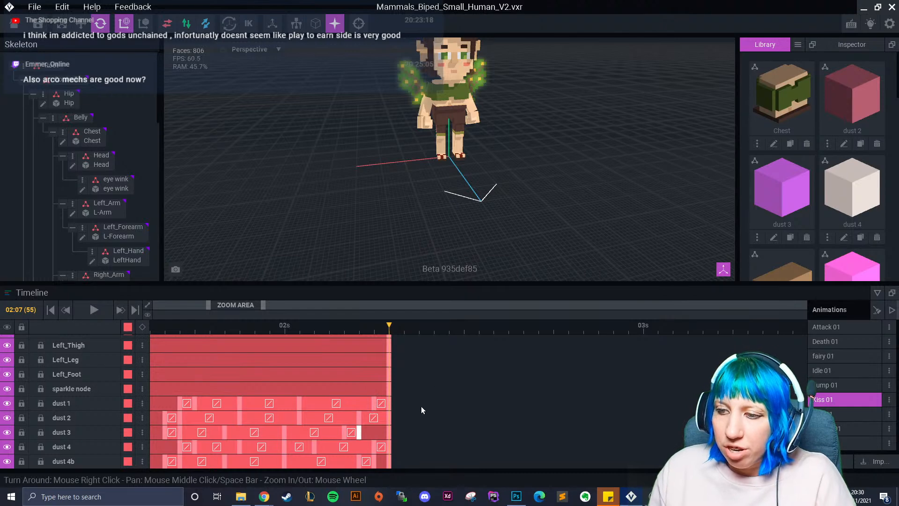
middle_click_drag(399, 160, 391, 192)
scroll(391, 192, "up", 3)
right_click_drag(392, 192, 332, 231)
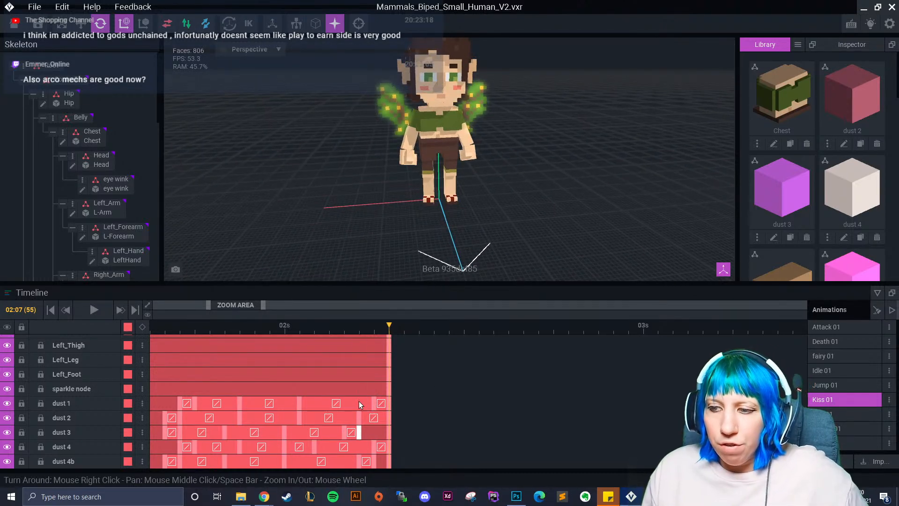
right_click(359, 431)
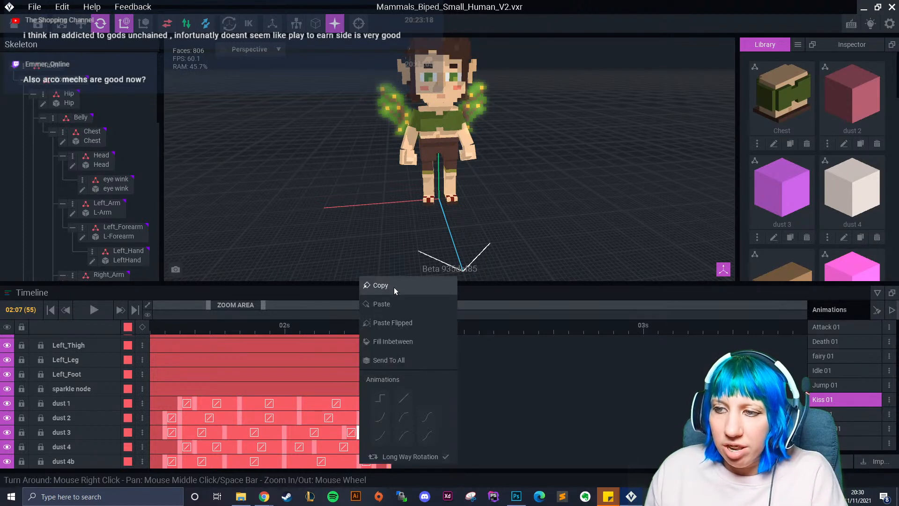
left_click(555, 408)
right_click(391, 436)
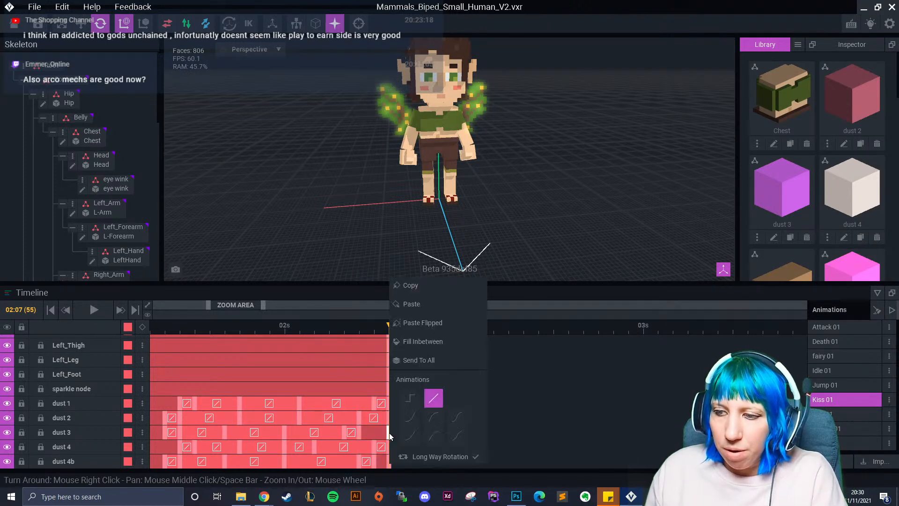
left_click(551, 399)
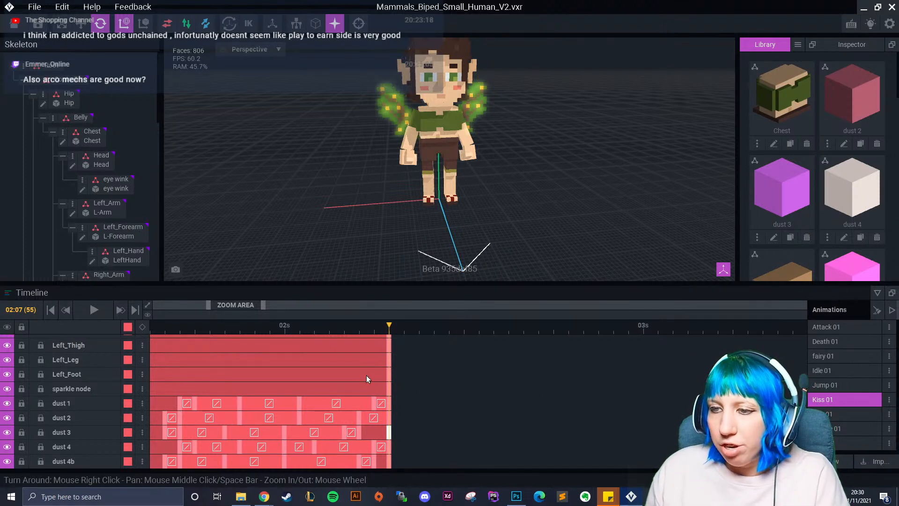
- Select the Hip with the Move tool and check its vertical position at frame 55 of Kiss 01
left_click(435, 156)
key("w")
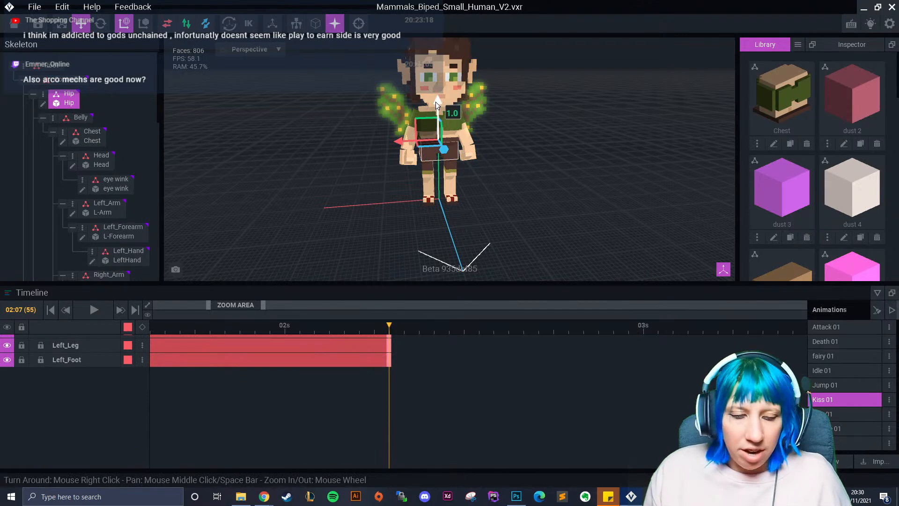
left_click_drag(396, 324, 547, 351)
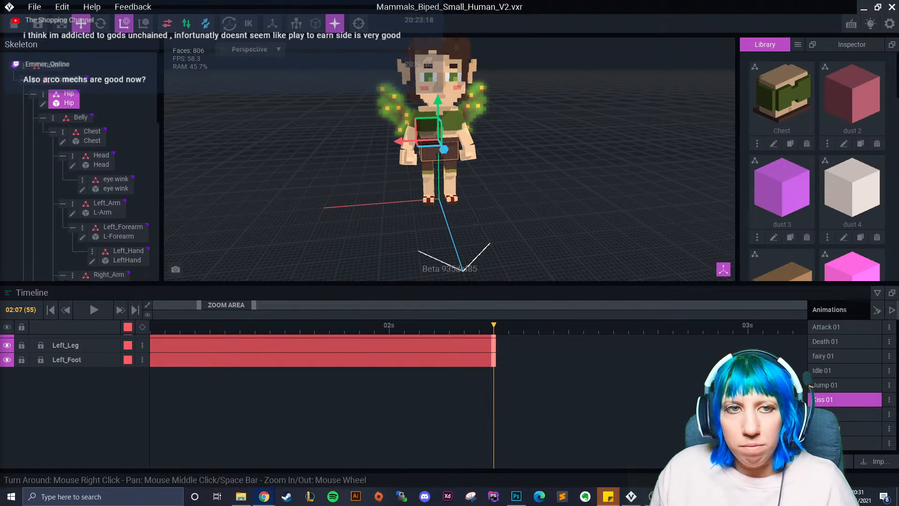
- Scrub Kiss 01 back to frame 0, widen the visible timeline range and play the animation
left_click_drag(210, 328, 164, 329)
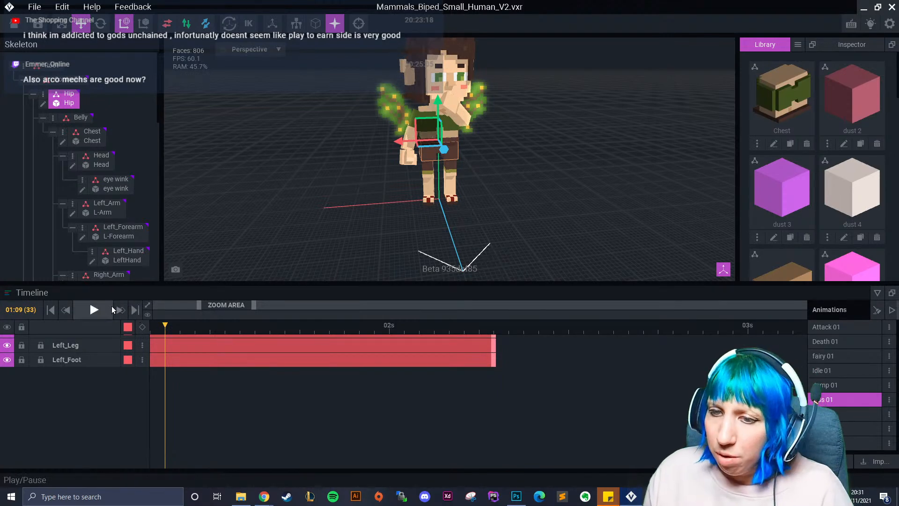
left_click_drag(253, 305, 388, 307)
left_click_drag(288, 306, 216, 305)
scroll(346, 400, "up", 5)
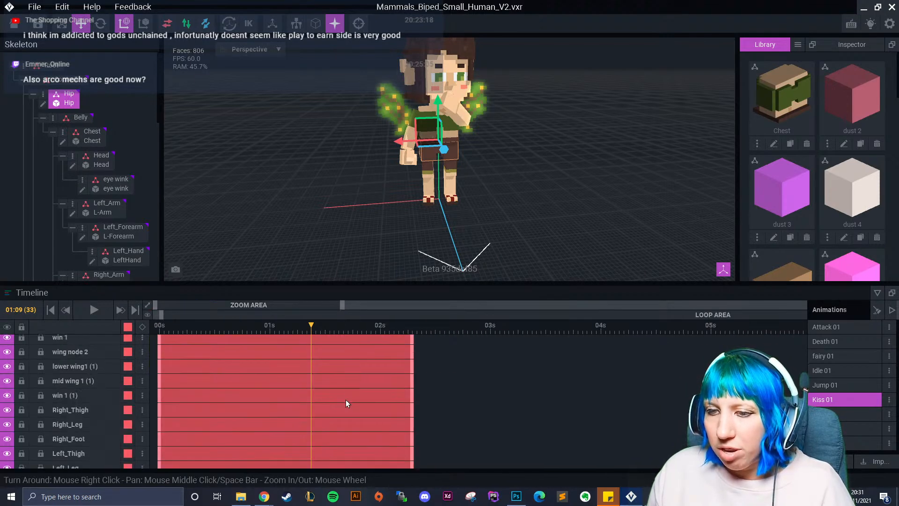
left_click_drag(301, 332, 167, 370)
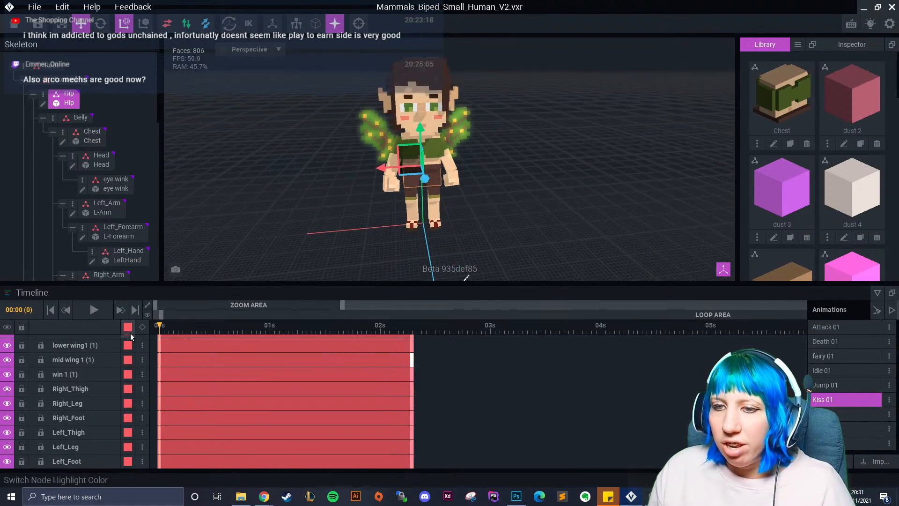
left_click(93, 310)
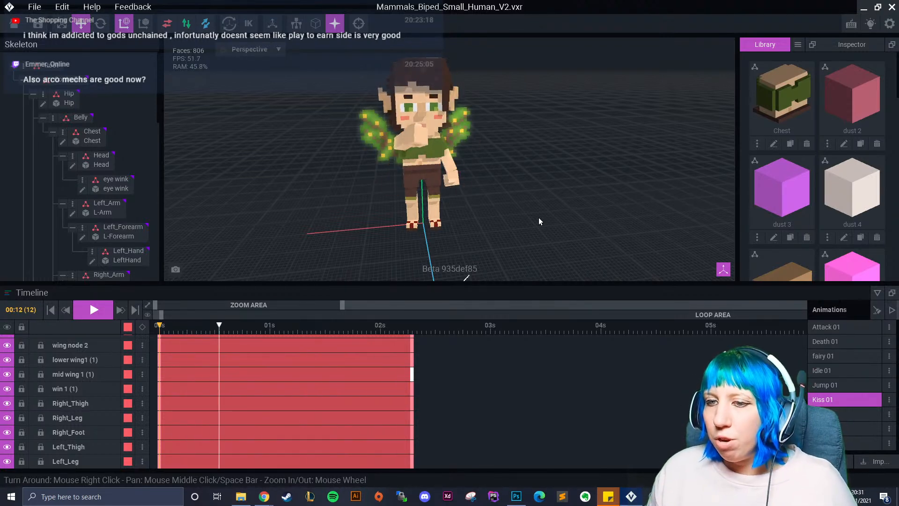
- Compare the lower wing1 (1) node's position at frames 0 and 55 of Kiss 01
left_click(412, 329)
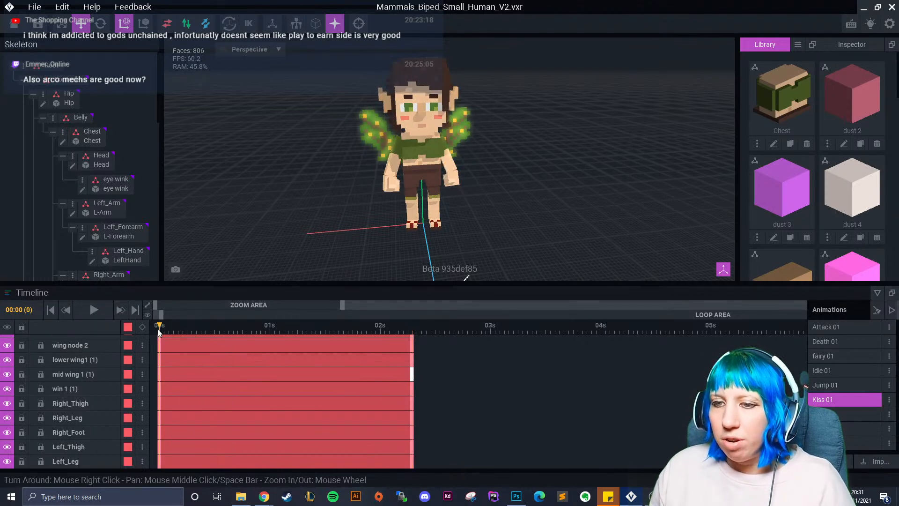
right_click(160, 345)
left_click(187, 305)
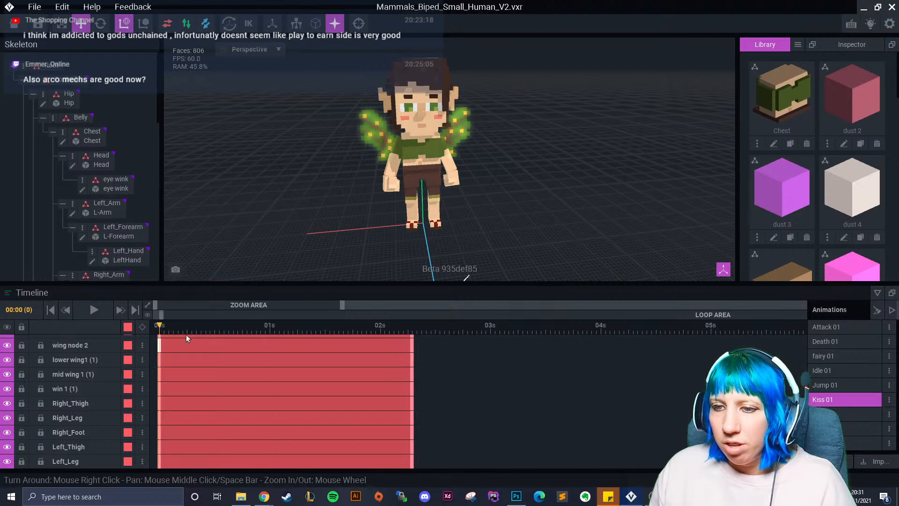
left_click(107, 359)
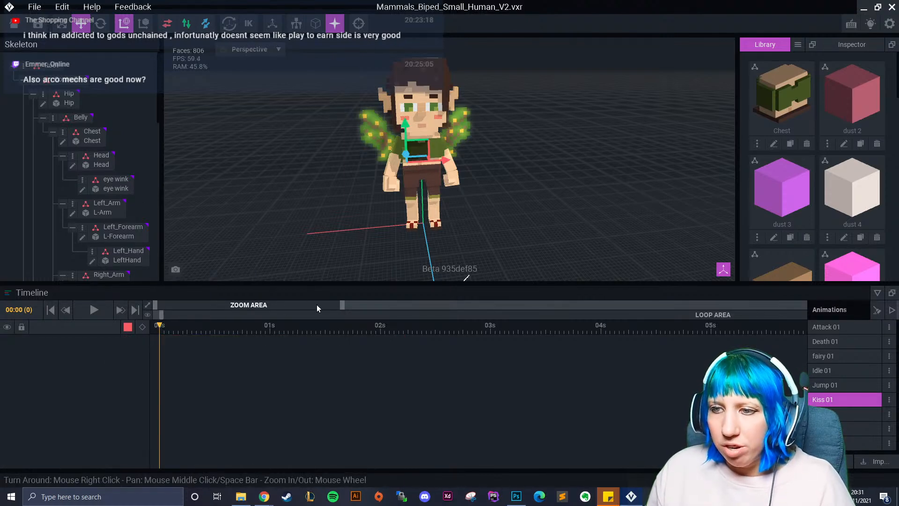
scroll(300, 368, "up", 2)
left_click_drag(416, 330, 412, 329)
left_click_drag(405, 132, 404, 124)
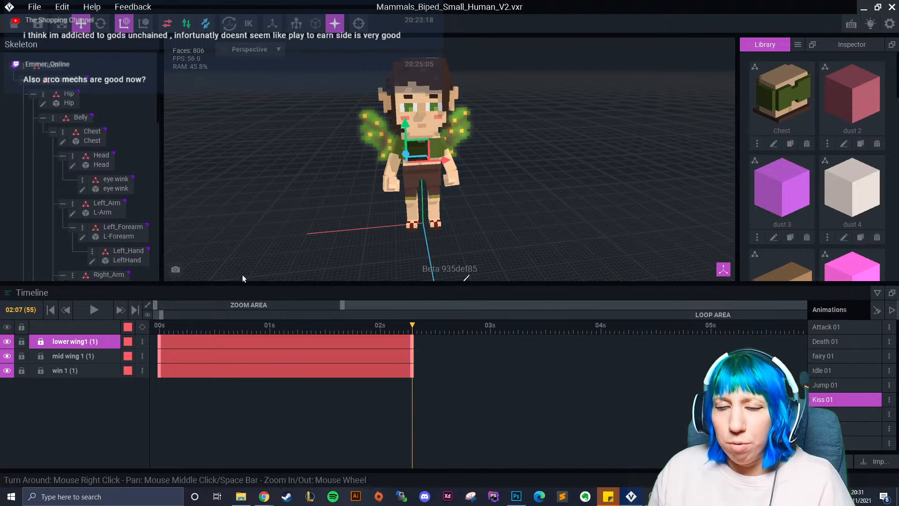
left_click(160, 329)
- Close the character without saving its changes and open Banner.vxr
left_click(15, 23)
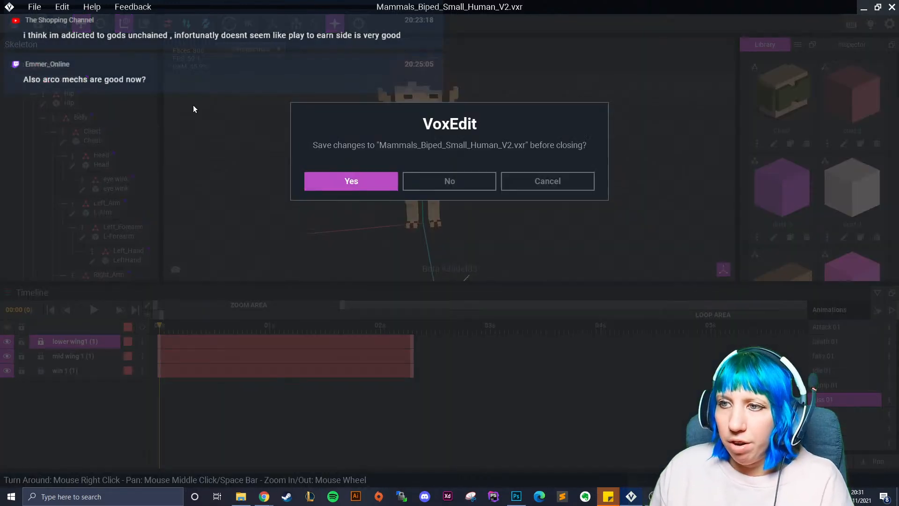
left_click(425, 175)
left_click(227, 189)
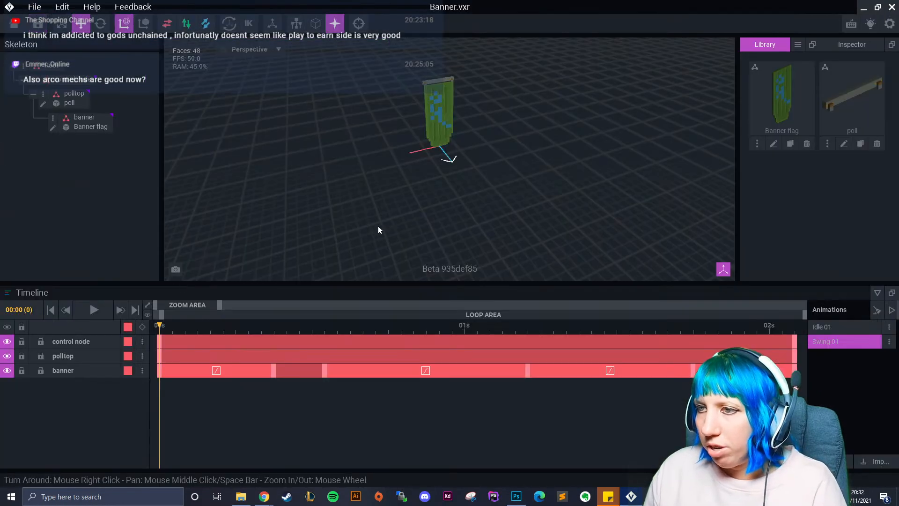
- Compare the banner node's vertical position at frame 0 and frame 50 of Swing 01
left_click_drag(219, 305, 319, 295)
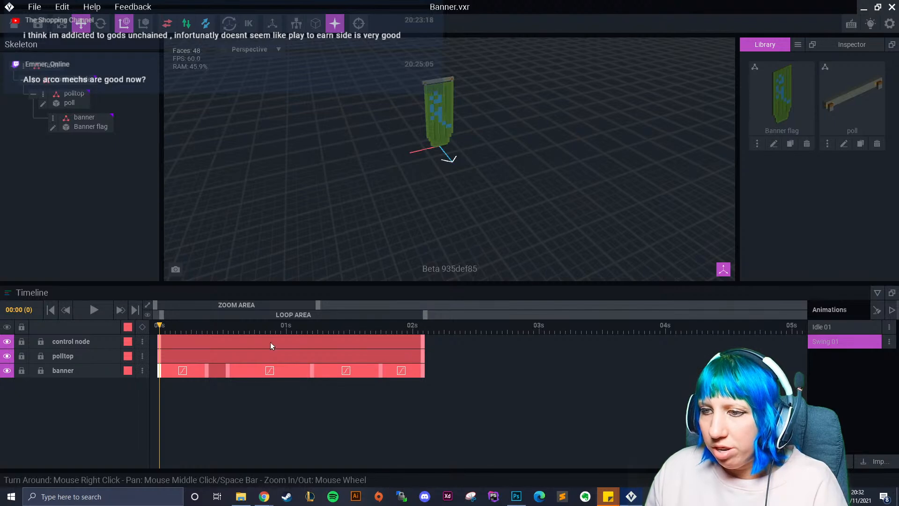
left_click(79, 117)
left_click_drag(439, 43, 439, 43)
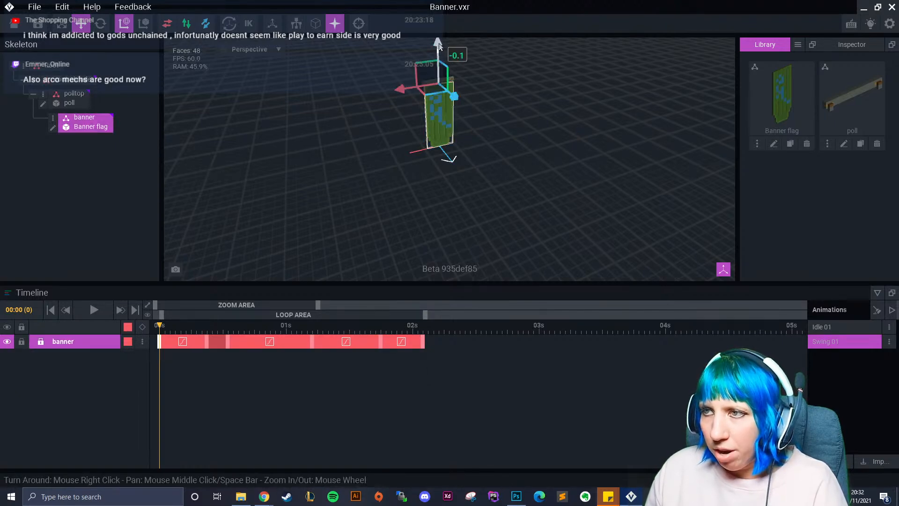
left_click(423, 328)
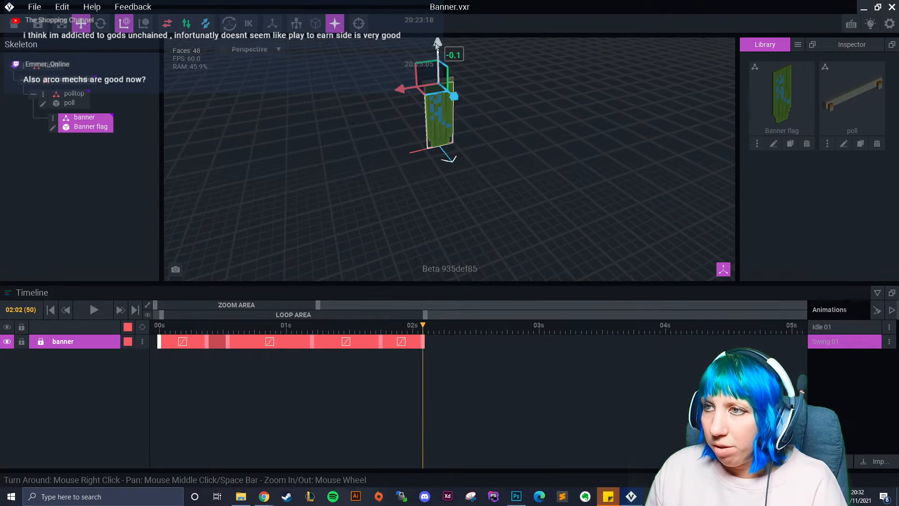
- Play the Swing 01 animation and watch the banner's movement close up and from the side
scroll(428, 129, "up", 5)
right_click_drag(427, 129, 447, 155)
middle_click_drag(447, 156, 427, 192)
right_click_drag(427, 195, 428, 201)
left_click(93, 310)
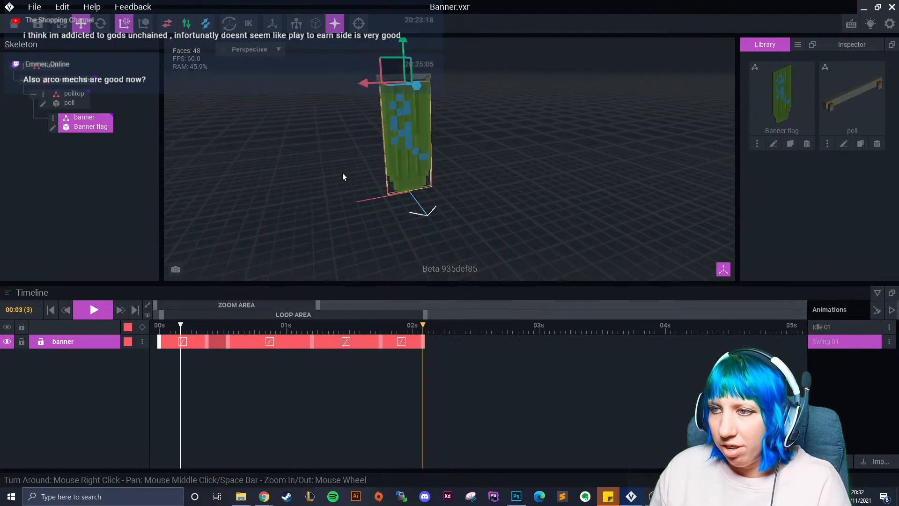
left_click(319, 182)
right_click_drag(335, 177, 335, 178)
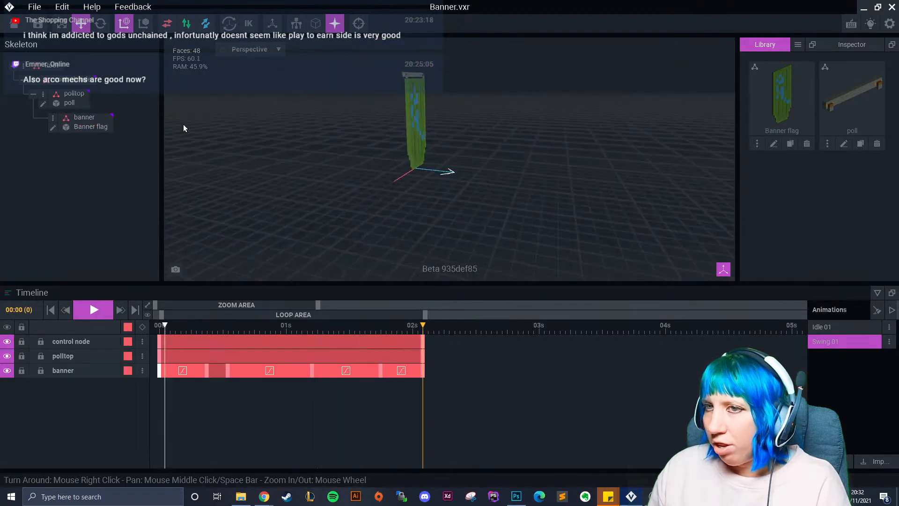
- Save the banner asset while closing it and open panda kong.vxr from the VoxEdit > Kongz > panda kong folder
left_click(16, 28)
left_click(346, 182)
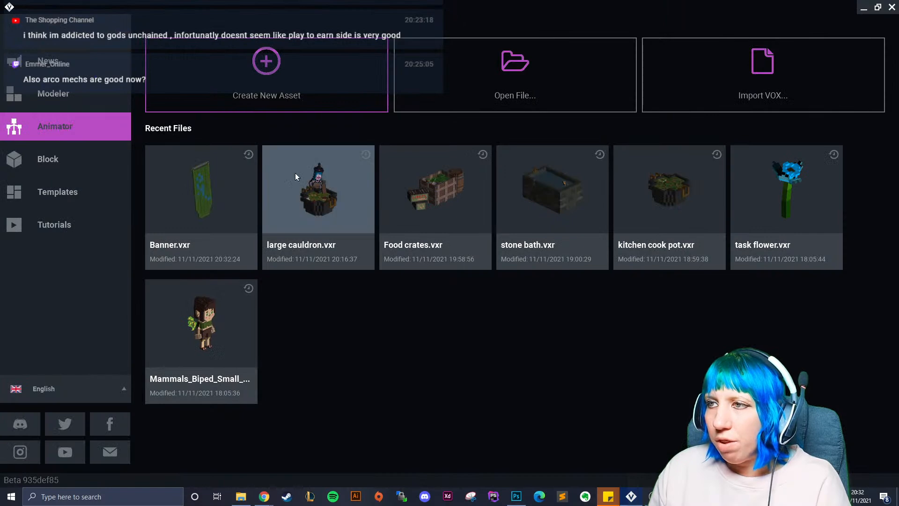
left_click(459, 103)
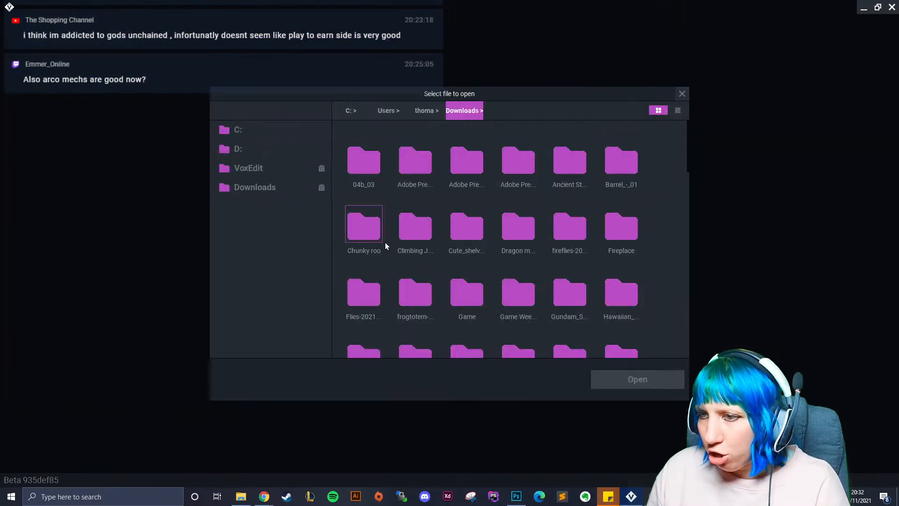
scroll(370, 238, "down", 3)
left_click(250, 191)
left_click(249, 168)
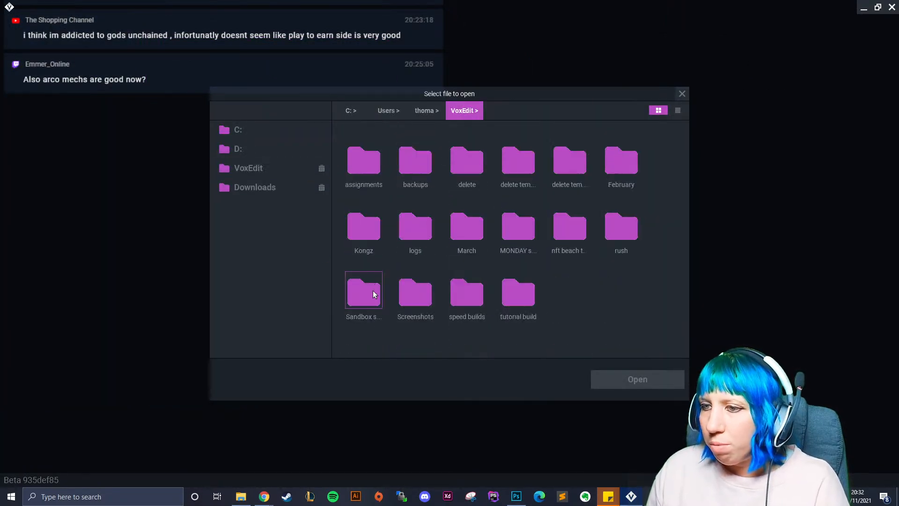
double_click(347, 224)
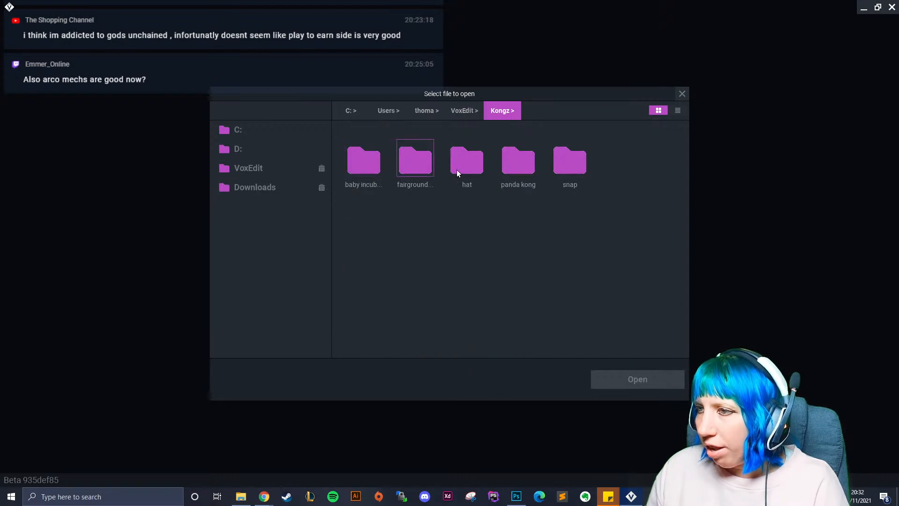
double_click(515, 163)
left_click(352, 170)
left_click(608, 374)
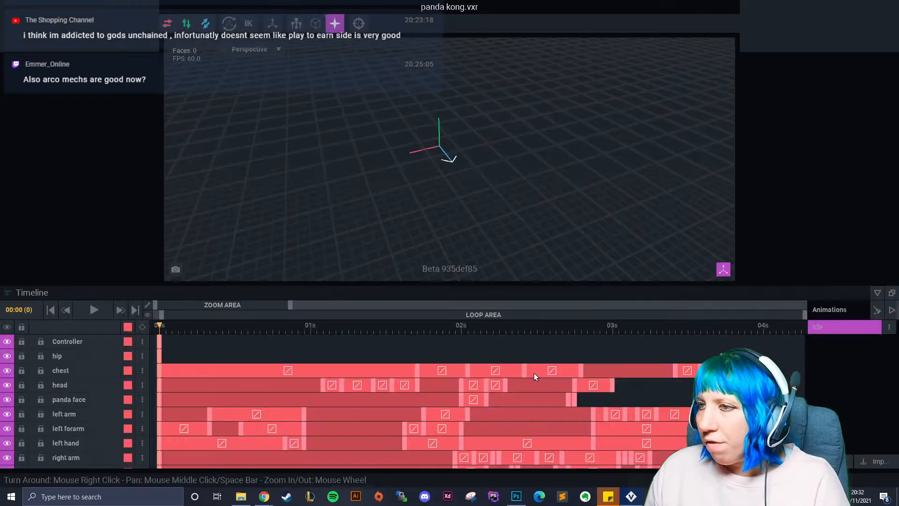
- Play the panda kong Idle animation to examine its movement and keyframe spacing, then stop playback
mouse_move(468, 177)
right_mouse_down()
mouse_move(456, 182)
mouse_move(465, 191)
right_mouse_up()
scroll(465, 190, "up", 3)
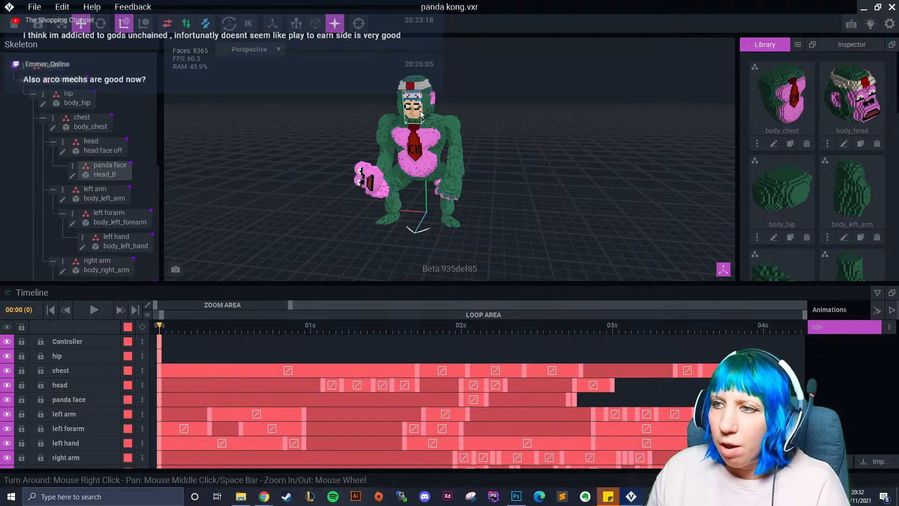
left_click(94, 309)
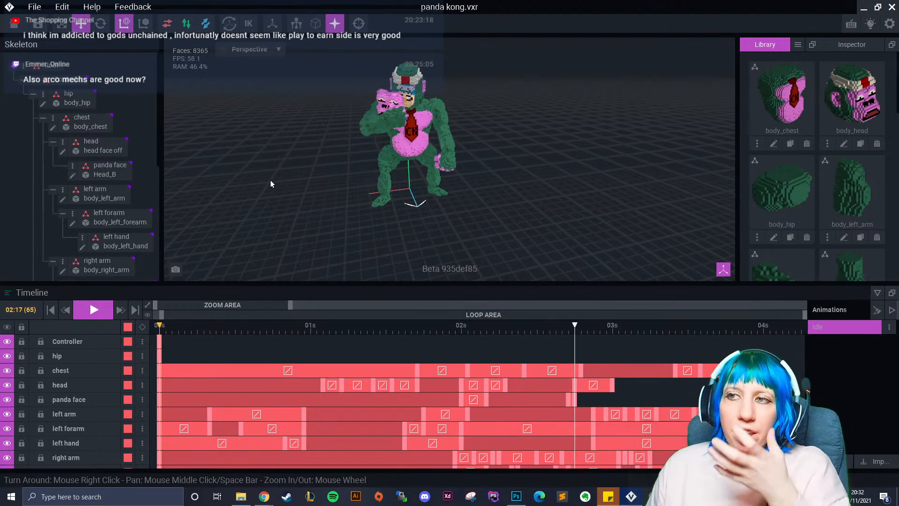
left_click(450, 163)
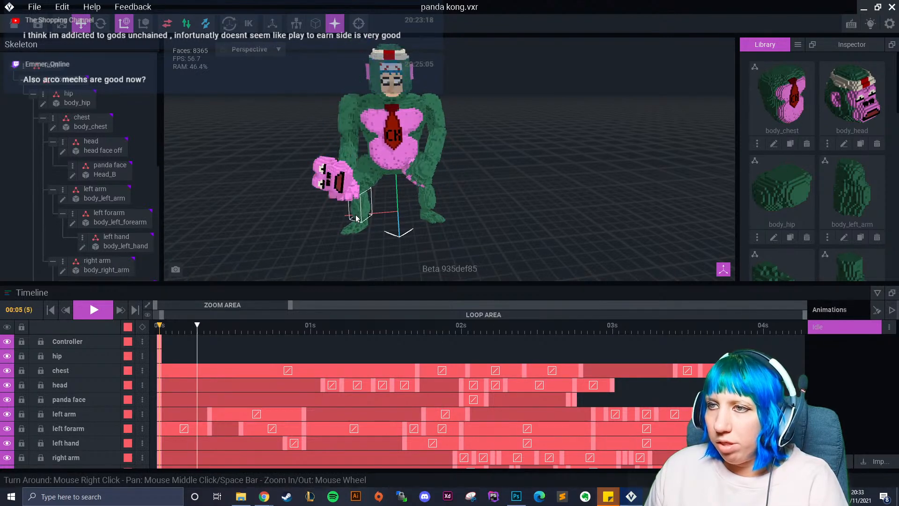
left_click(94, 310)
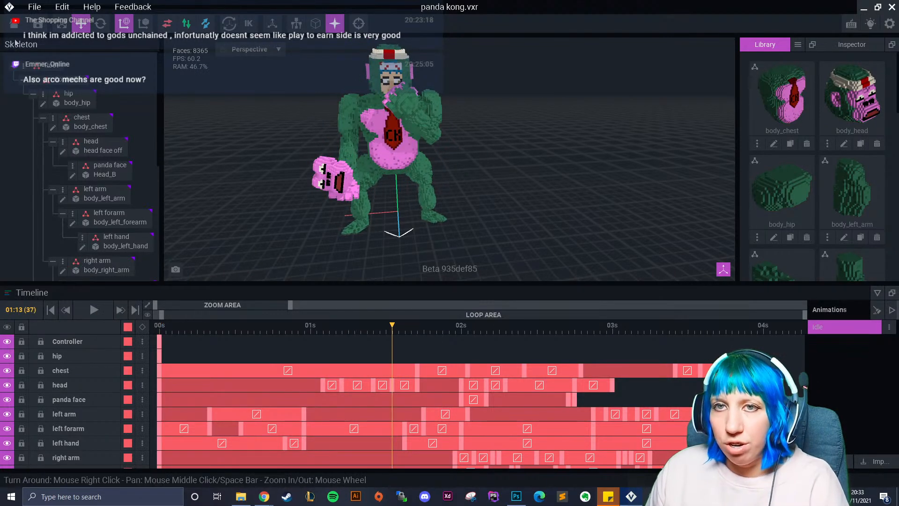
- Save the panda kong asset while closing it and reopen Banner.vxr
left_click(15, 24)
left_click(329, 180)
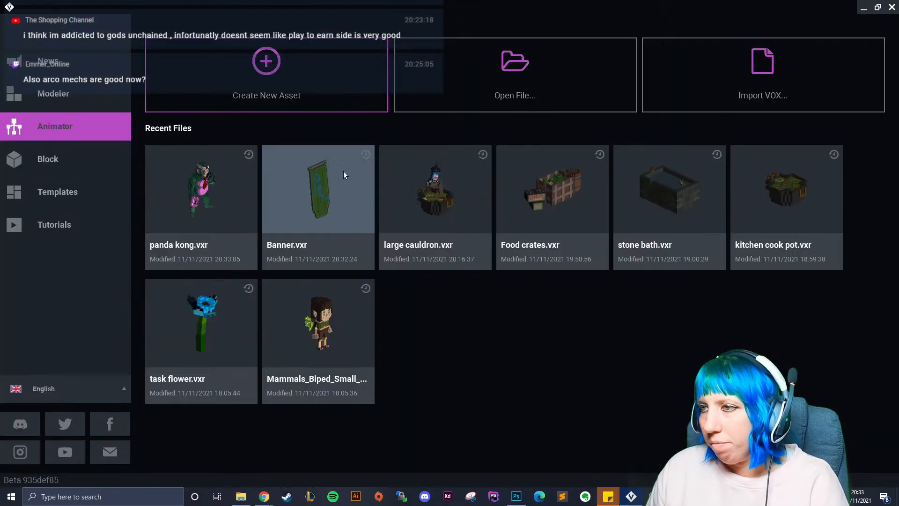
left_click(321, 213)
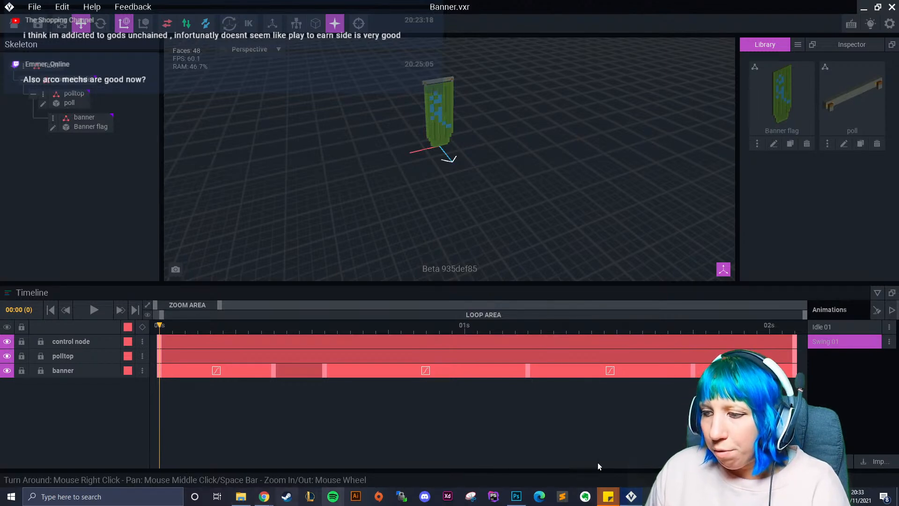
mouse_move(608, 497)
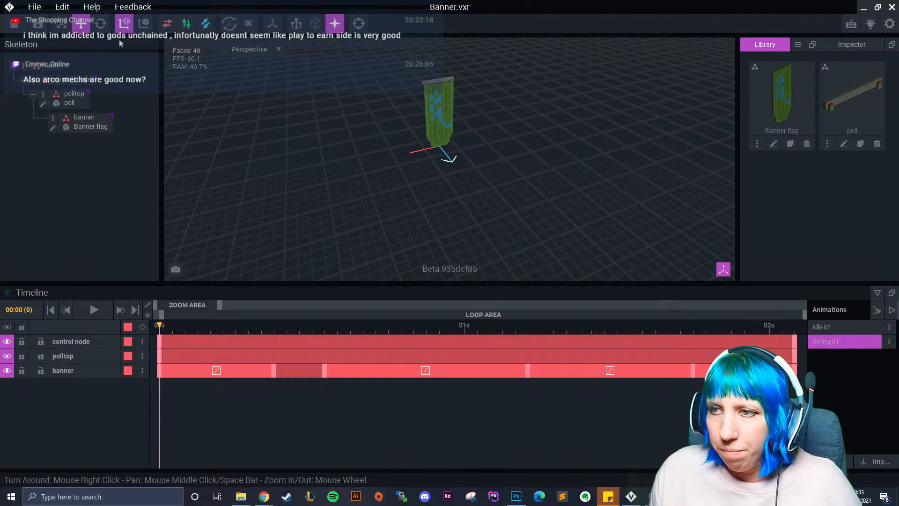
- Save the banner asset while closing it and open final no animation.vxr from the Toilets folder
left_click(15, 24)
left_click(330, 182)
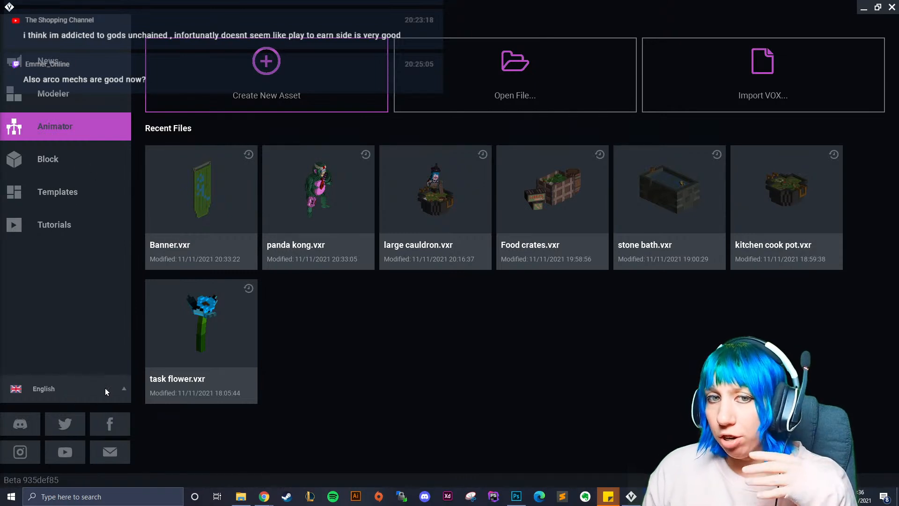
left_click(468, 91)
left_click(461, 111)
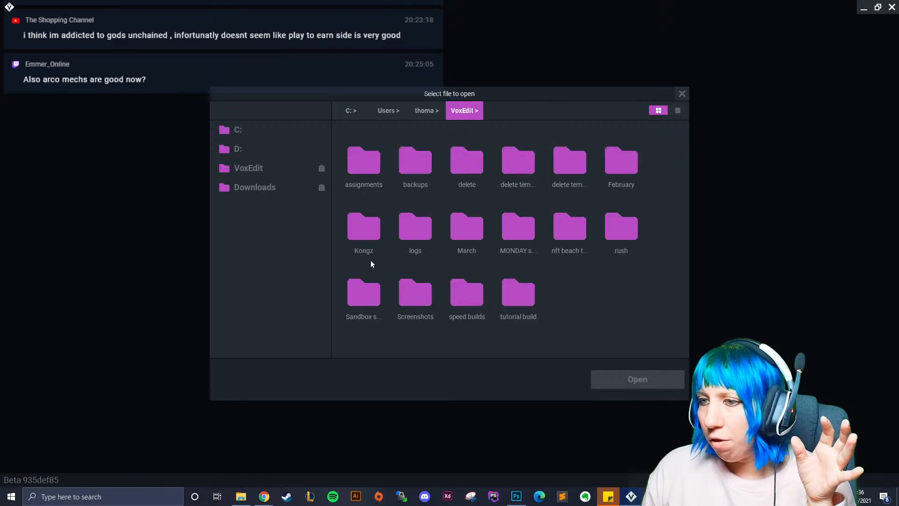
double_click(368, 288)
double_click(462, 294)
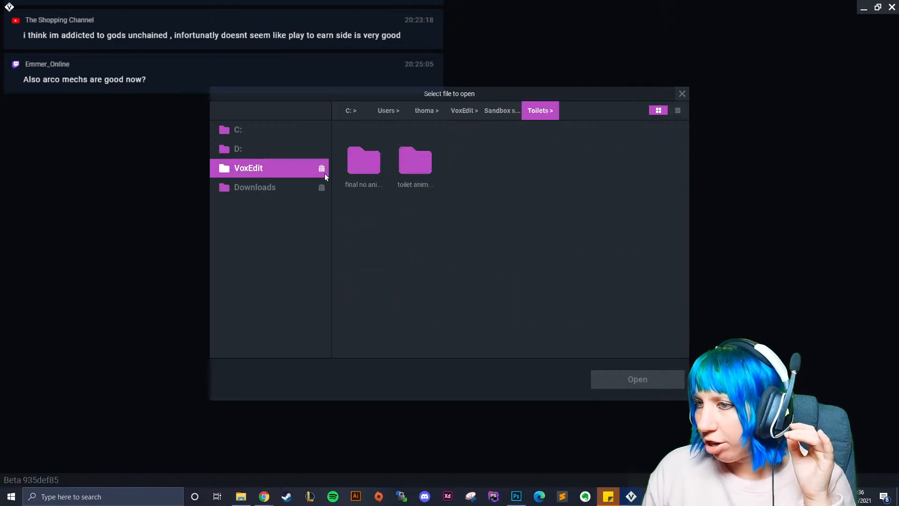
double_click(410, 156)
left_click(536, 111)
double_click(359, 174)
left_click(362, 164)
left_click(613, 374)
right_click_drag(412, 145, 524, 201)
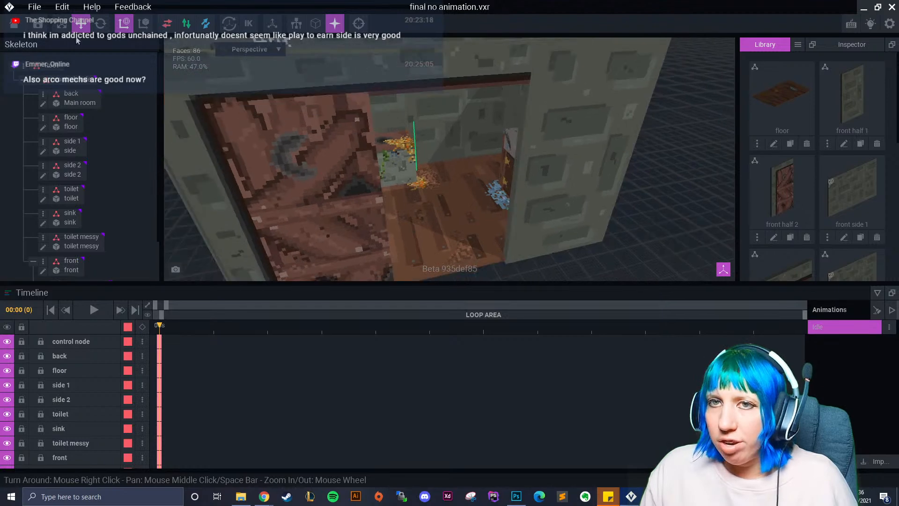
- Save and close the toilet room asset, and open toilet animated.vxr from the Toilets folder to view it
left_click(14, 23)
left_click(343, 186)
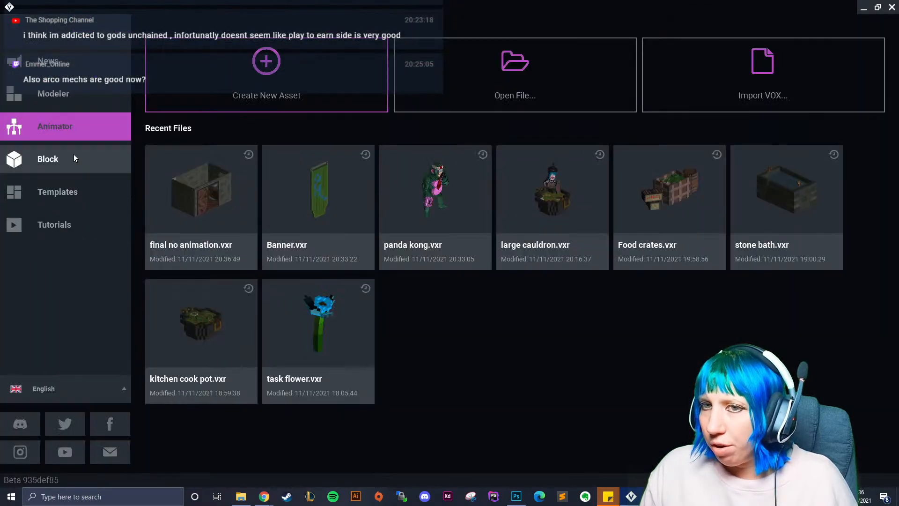
left_click(374, 78)
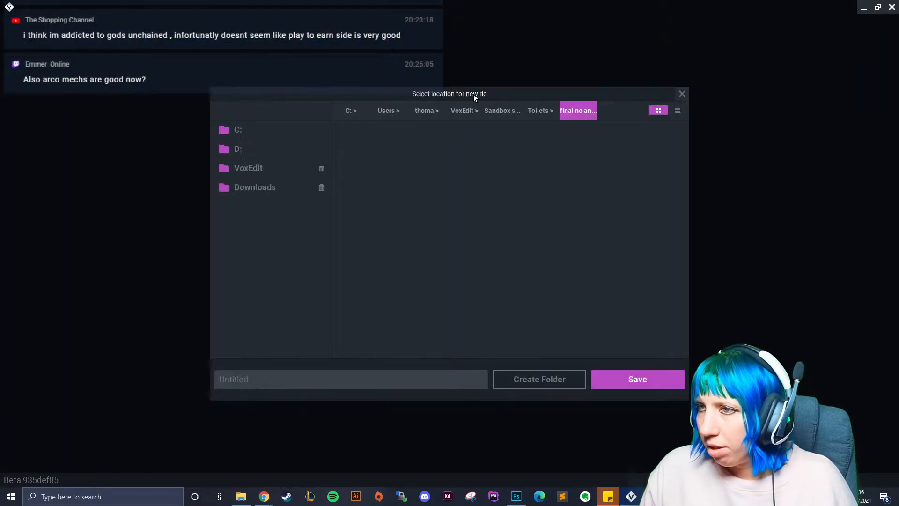
left_click(681, 94)
left_click(474, 67)
left_click(538, 111)
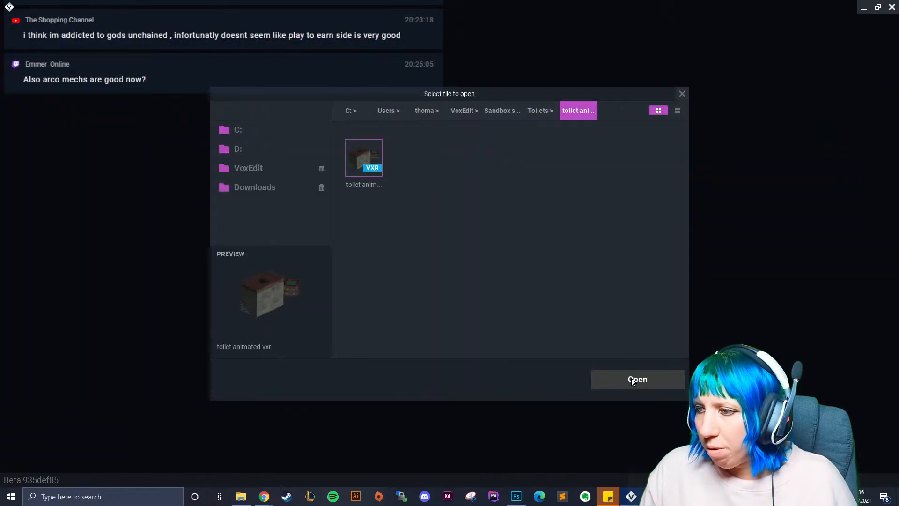
left_click(637, 379)
scroll(498, 147, "up", 5)
right_click_drag(499, 147, 436, 151)
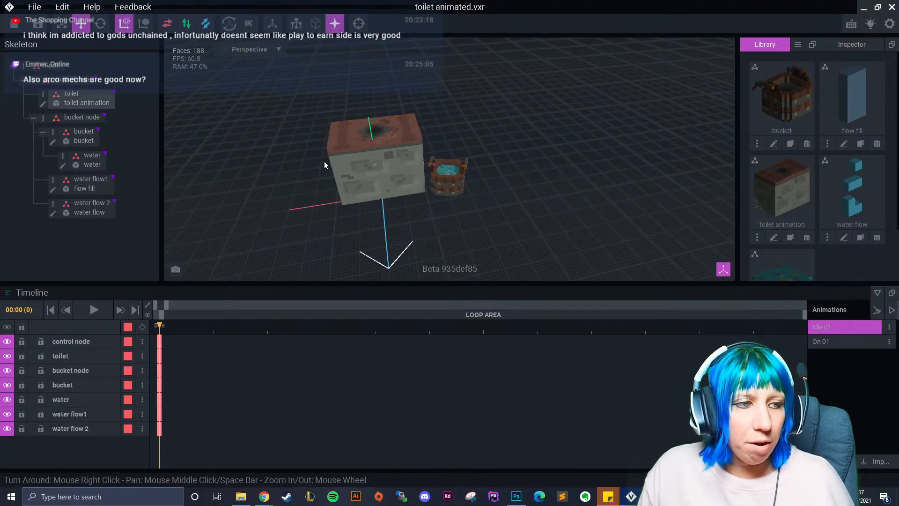
- Save and close the animated toilet, and start a new asset with a "treasure room" folder created inside the goblin castle folder
left_click(15, 24)
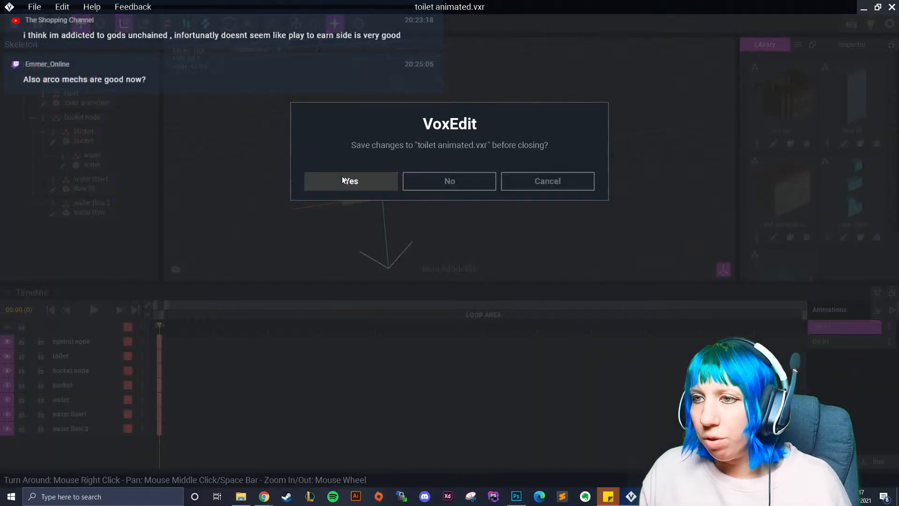
left_click(341, 171)
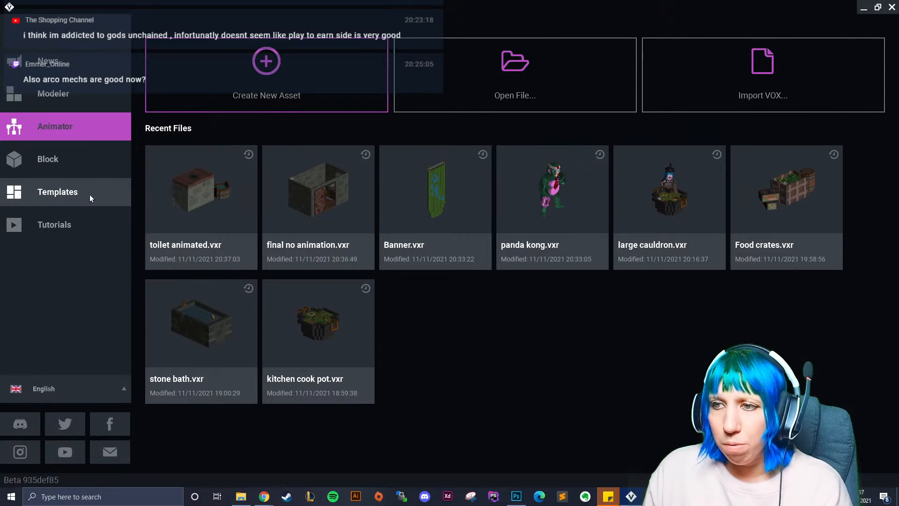
left_click(264, 75)
left_click(465, 110)
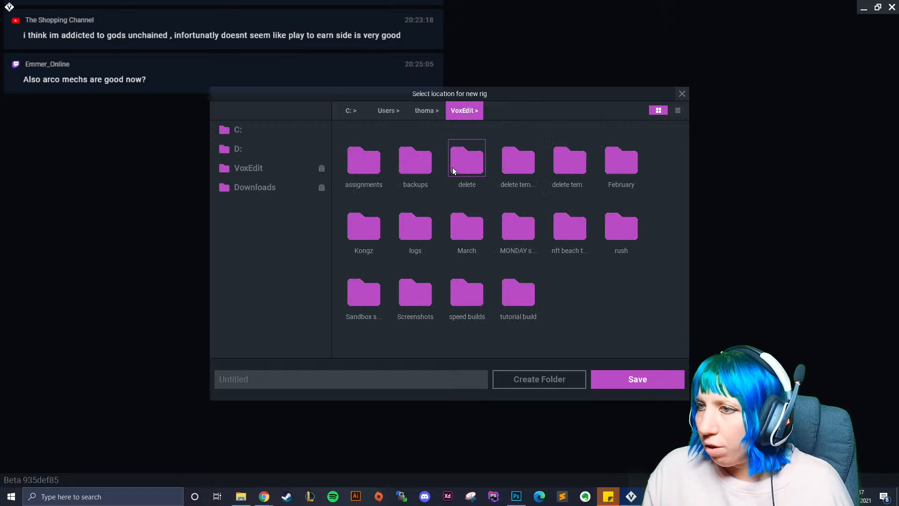
double_click(364, 291)
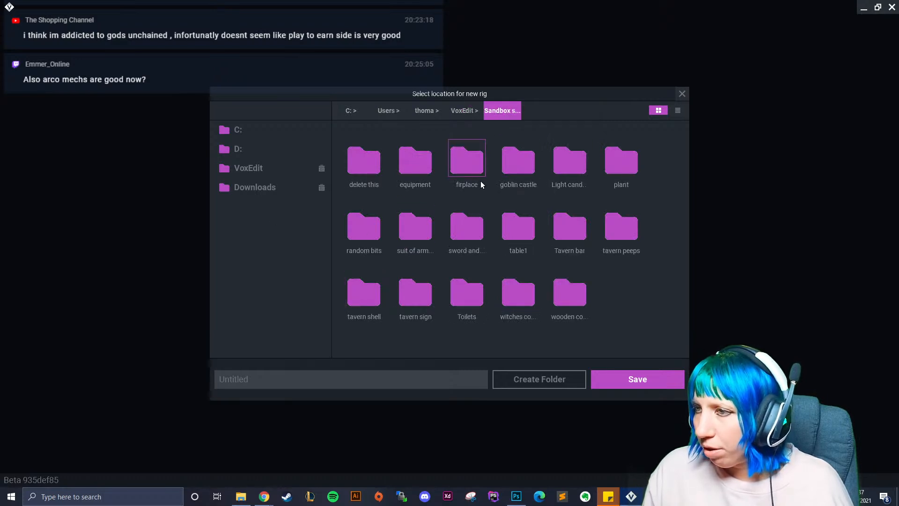
double_click(519, 162)
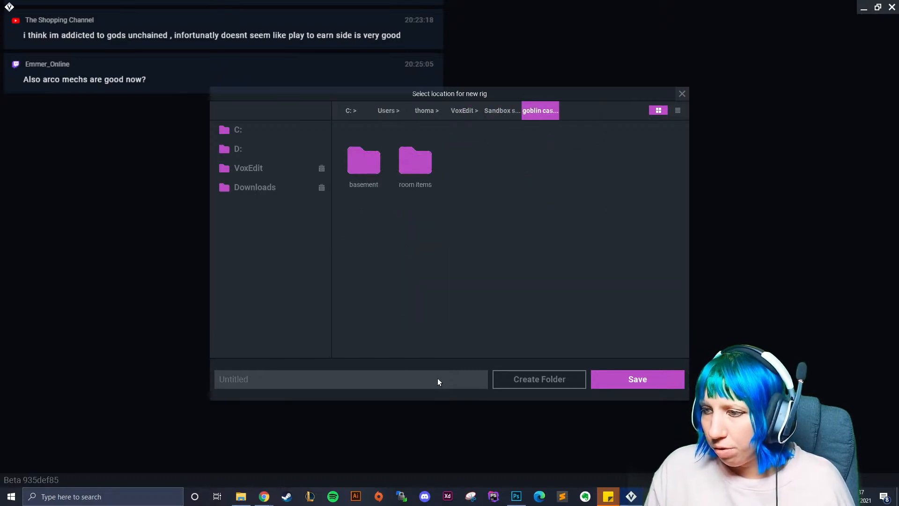
left_click(504, 379)
type("treasure room")
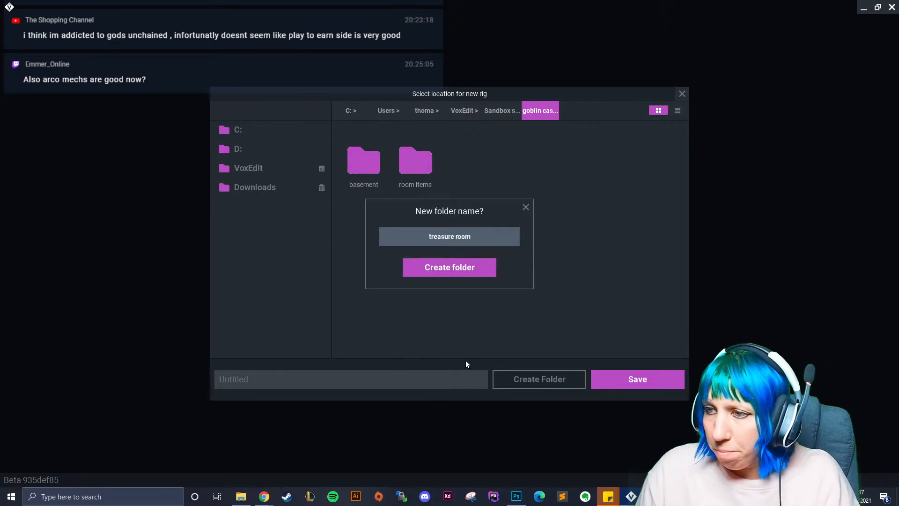
left_click(427, 264)
- Name the new rig "room" and save it in the treasure room folder
left_click(342, 381)
type("room")
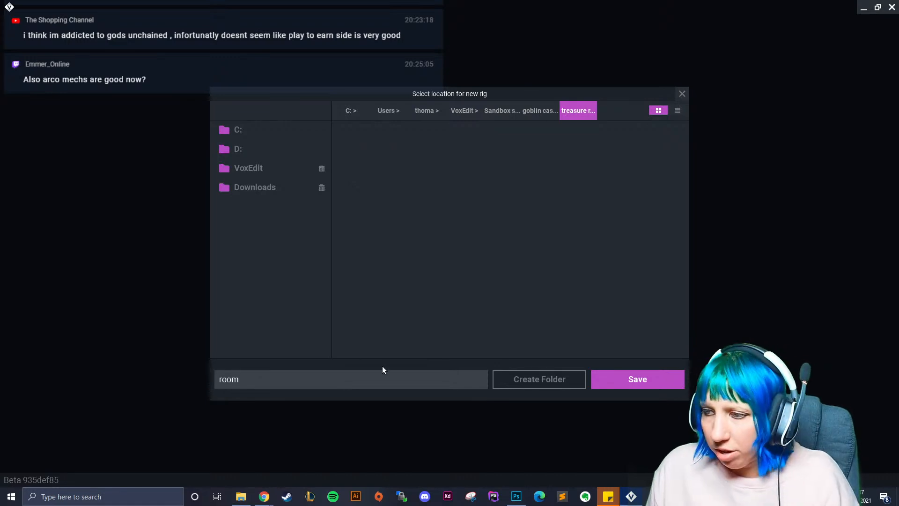
left_click(630, 386)
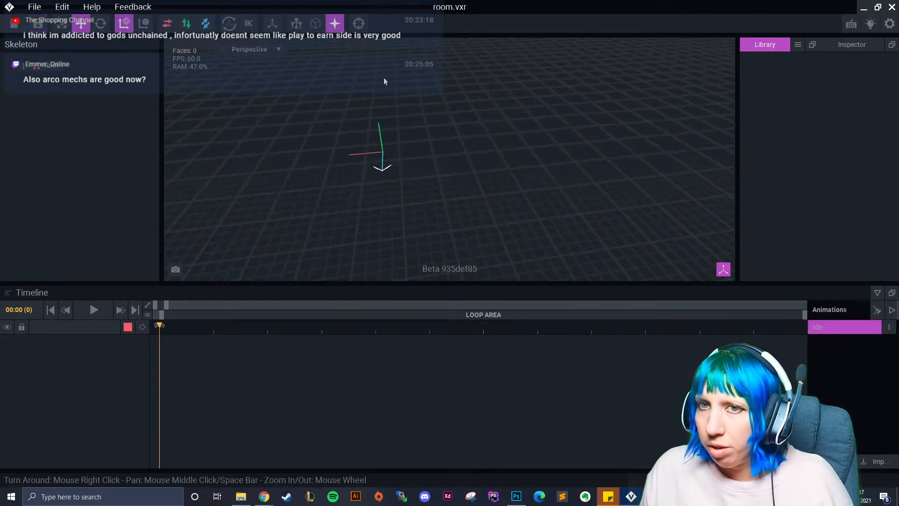
- Create a new model named "wall 1" in the room rig's library
left_click(798, 44)
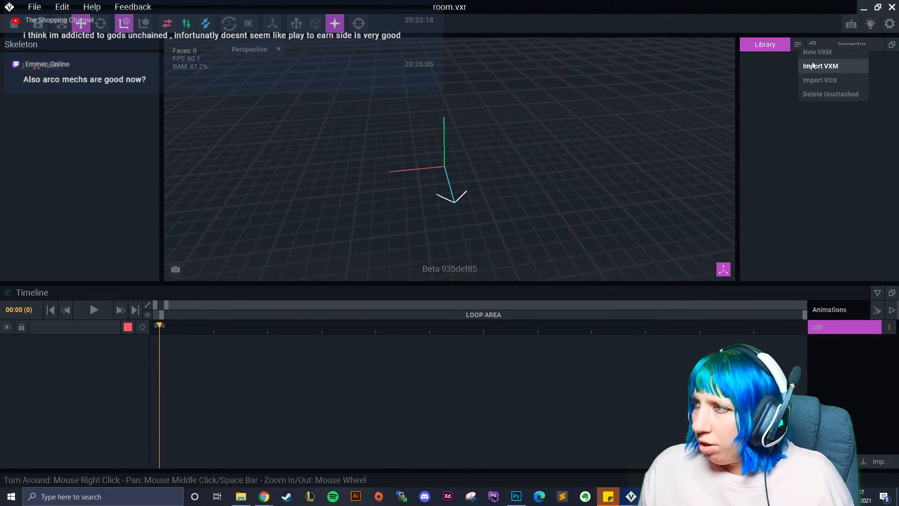
left_click(818, 52)
type("wall")
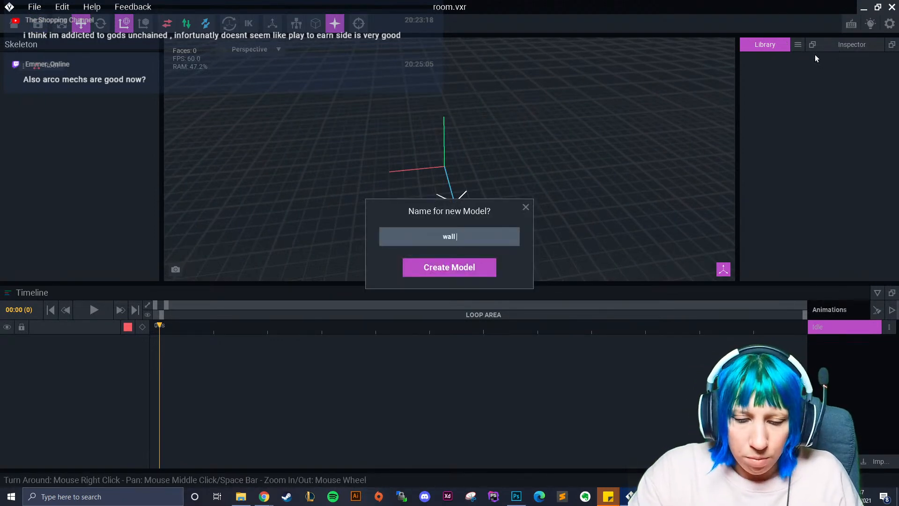
key("Return")
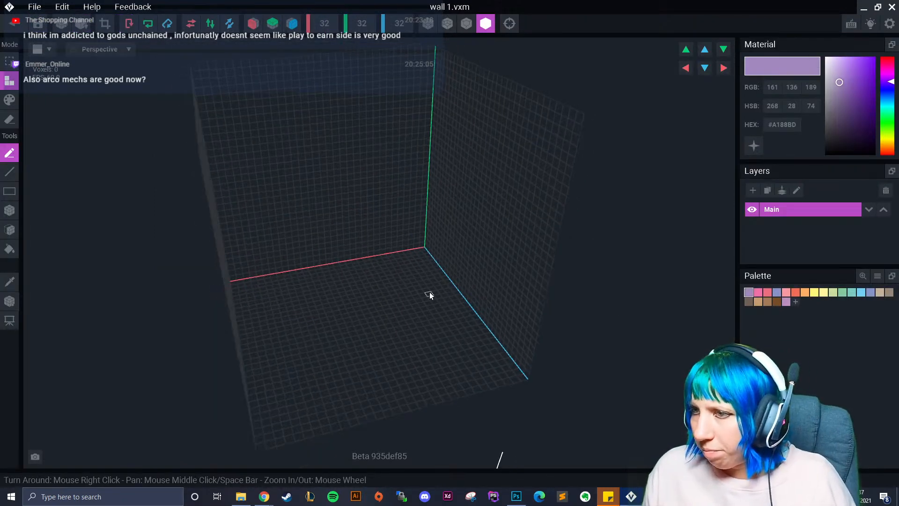
- Load the "USE THISS..." PNG from the Downloads folder as the colour palette for the wall model
right_click(855, 290)
left_click(814, 302)
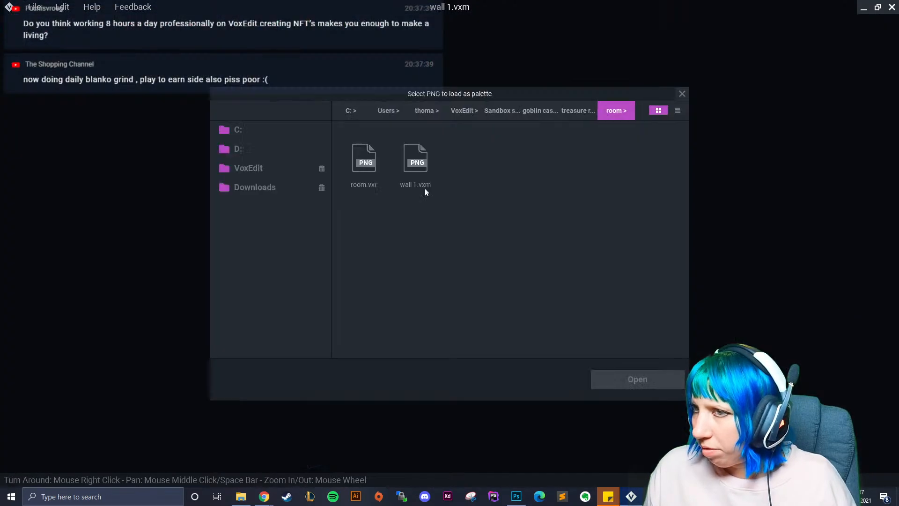
left_click(258, 187)
left_click_drag(686, 139, 690, 348)
left_click(414, 309)
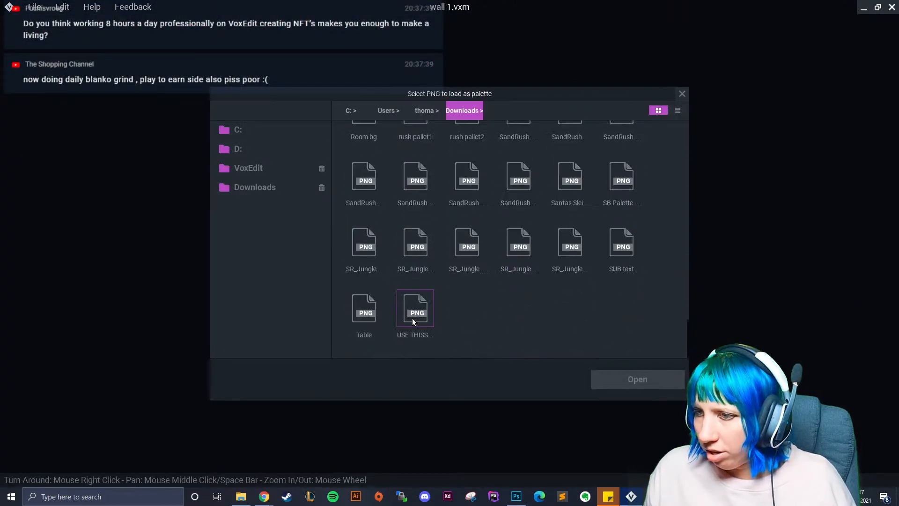
left_click(605, 379)
- Calculate 32 × 5 in Calculator and set the wall model's volume width to 160
left_click(108, 497)
type("ca")
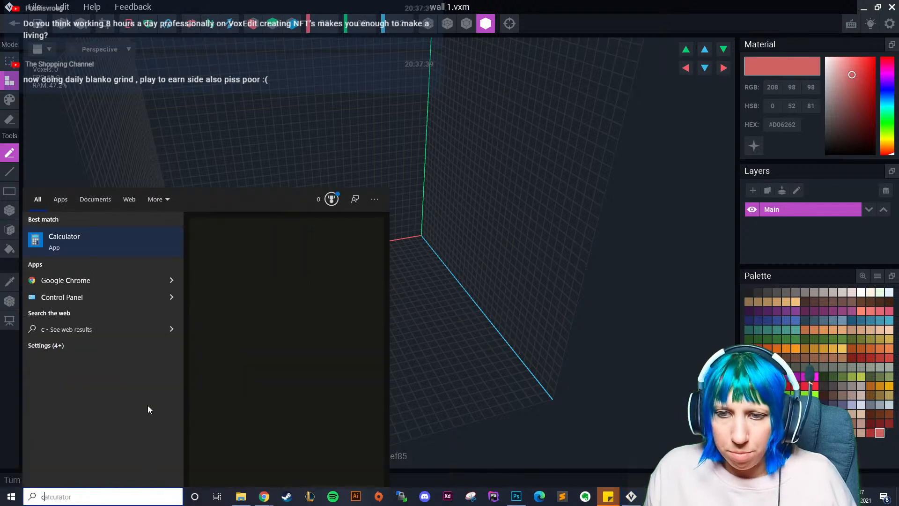
left_click(102, 243)
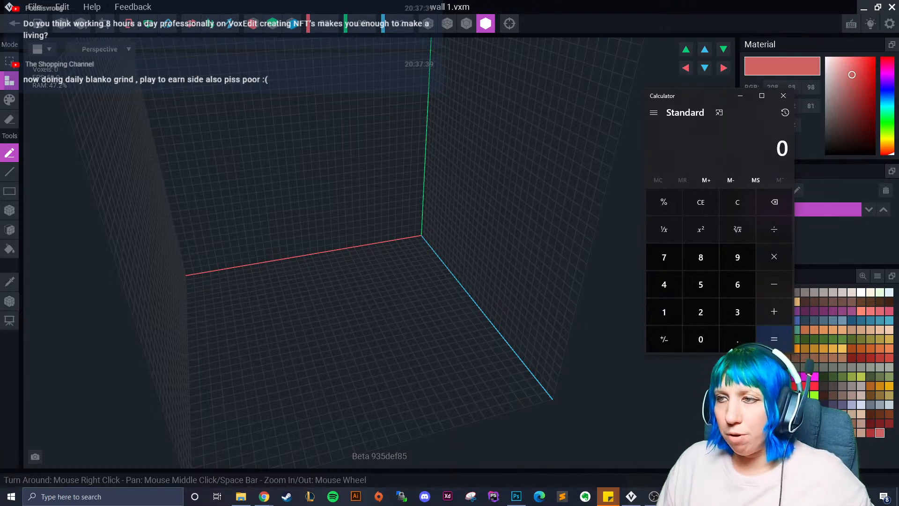
left_click(738, 311)
left_click(701, 312)
left_click(774, 257)
left_click(693, 294)
left_click(780, 347)
right_click_drag(487, 263, 387, 193)
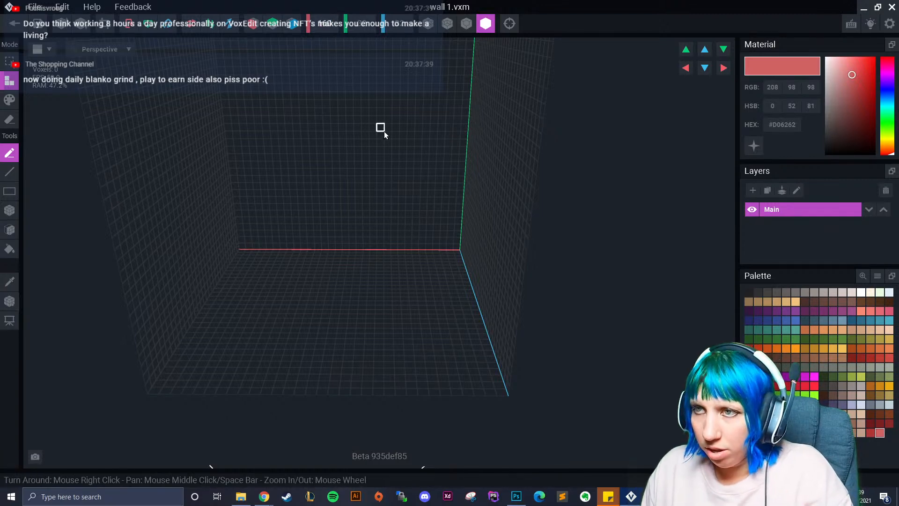
right_click_drag(382, 129, 434, 219)
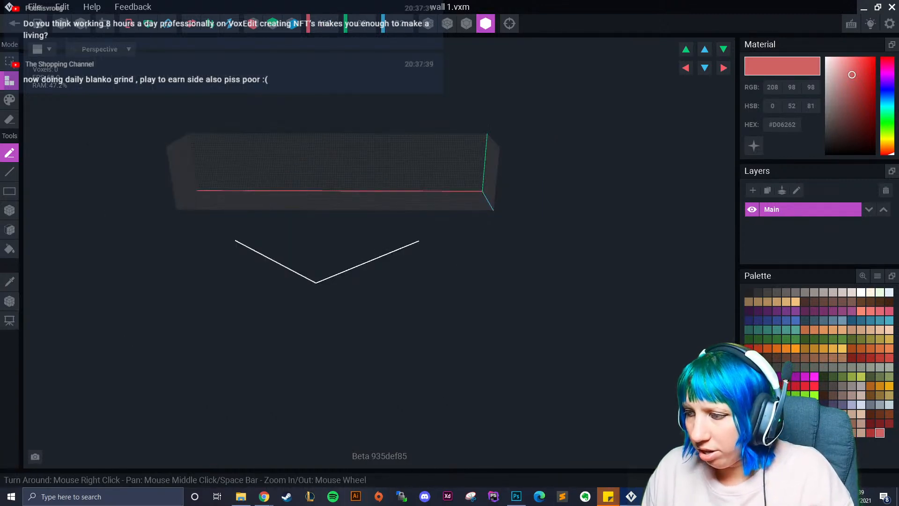
- Subtract 32 from the width in Calculator and set the wall model's volume height to 128
left_click(654, 496)
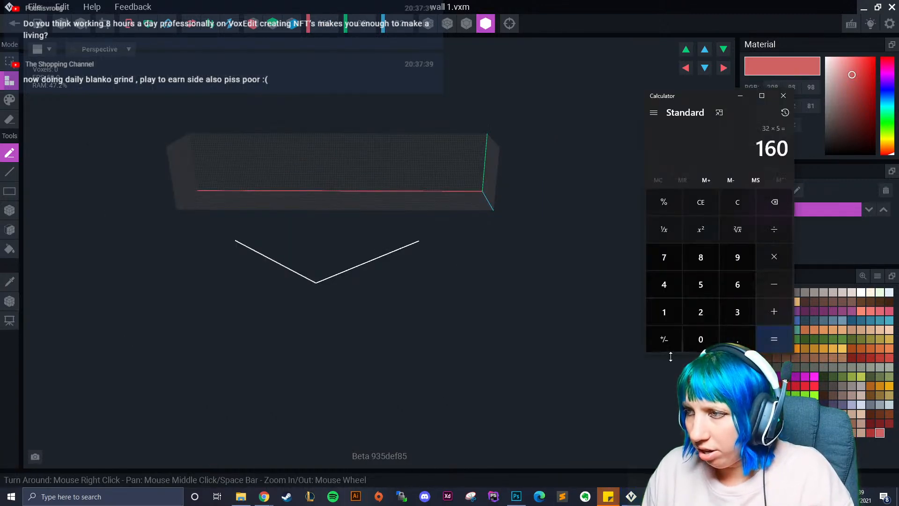
left_click(772, 290)
left_click(737, 312)
left_click(700, 312)
left_click(774, 339)
left_click(368, 29)
type("128")
key("Return")
- Fill the back face of the volume with grey-brown #645F5C voxels and reduce the volume depth to 2
scroll(377, 212, "down", 2)
right_click_drag(378, 213, 463, 243)
middle_click_drag(492, 234, 529, 273)
right_click_drag(529, 274, 487, 269)
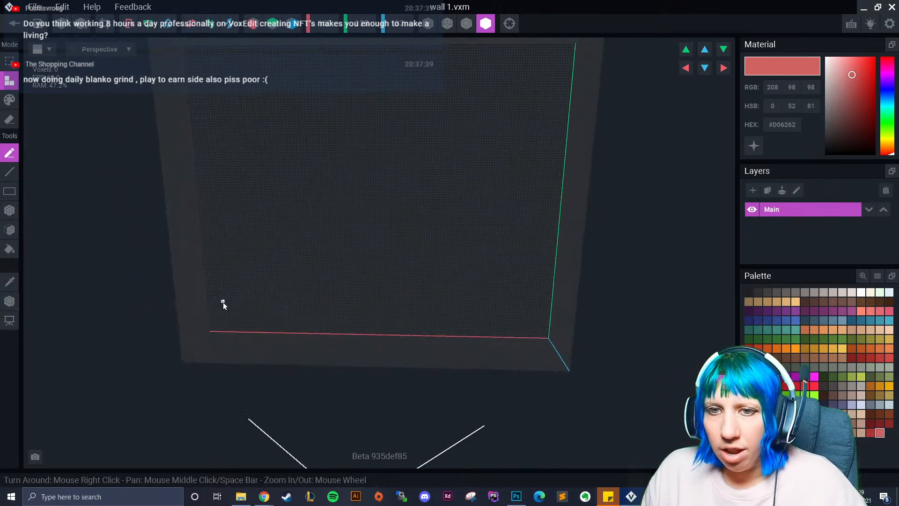
left_click(10, 230)
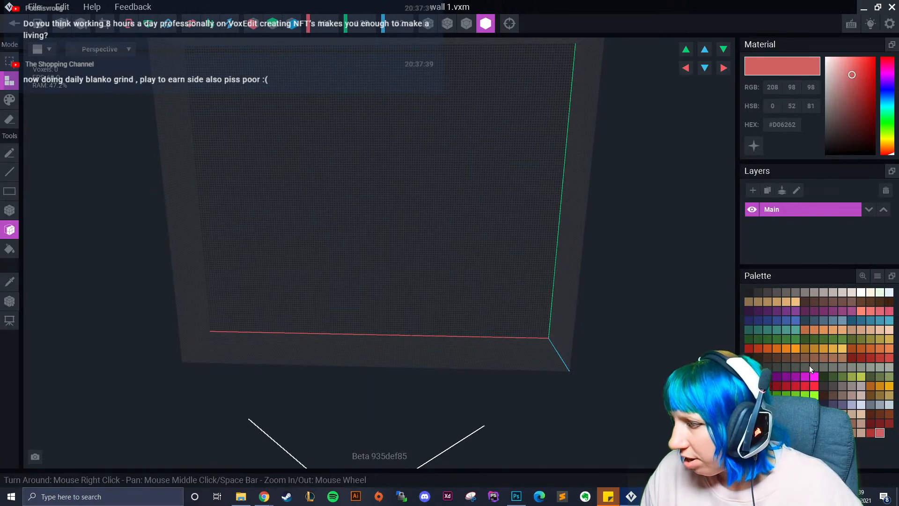
left_click(796, 367)
left_click(786, 291)
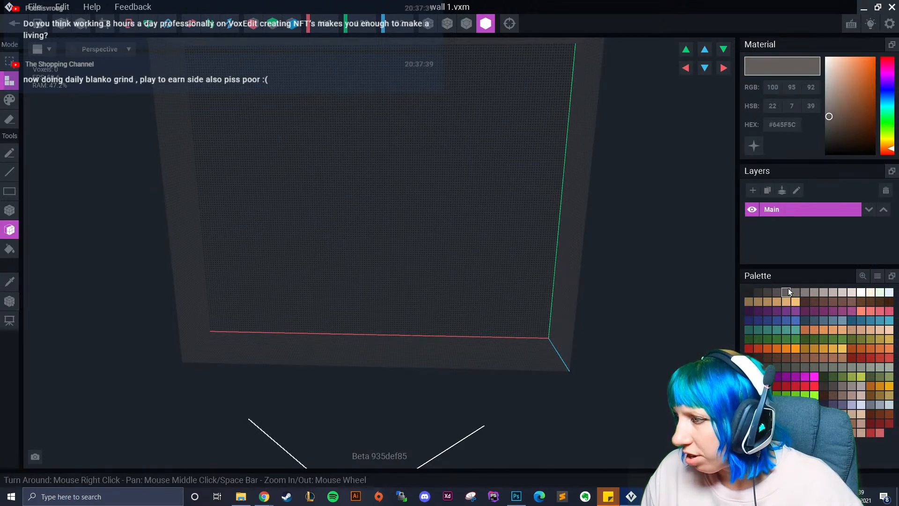
left_click(425, 253)
right_click_drag(426, 255, 373, 275)
left_click(466, 25)
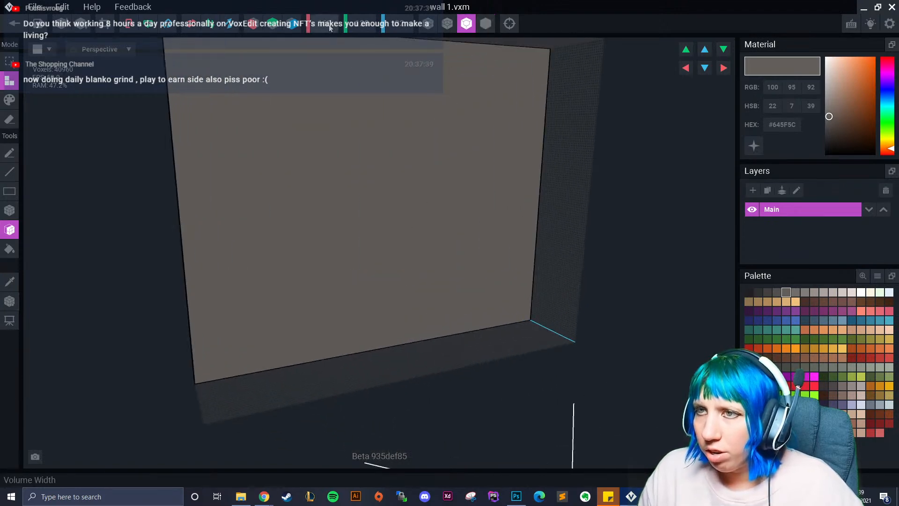
right_click_drag(303, 158, 313, 303)
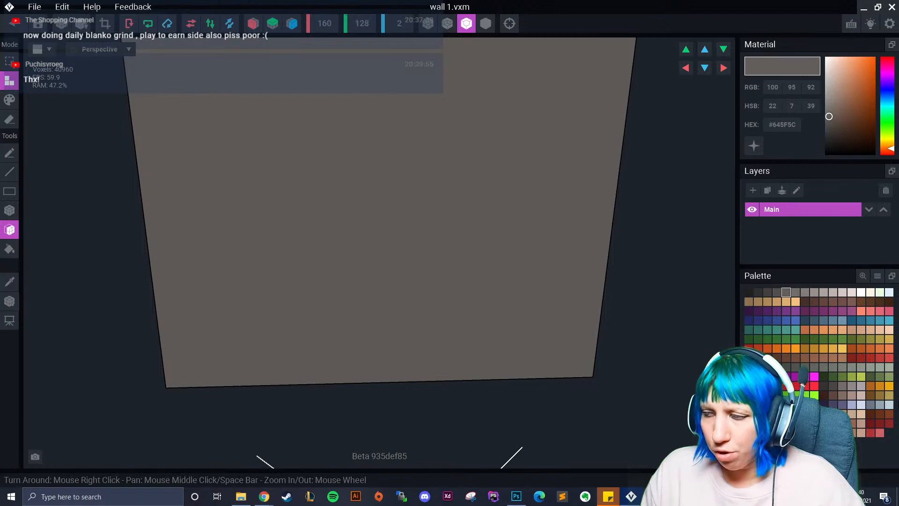
- Paint a tall dark #302F2F doorway block centred at the wall's base with X mirroring on, and bring up Calculator
left_click(759, 292)
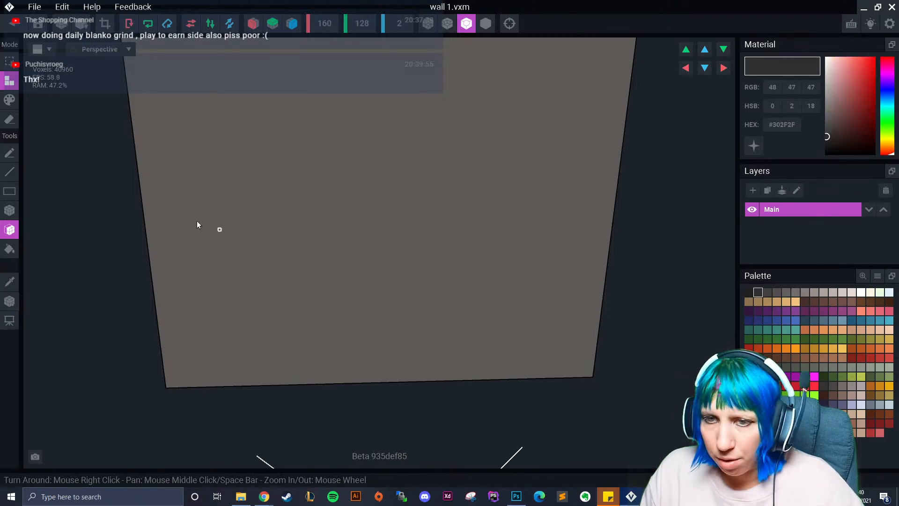
left_click(9, 100)
left_click(10, 210)
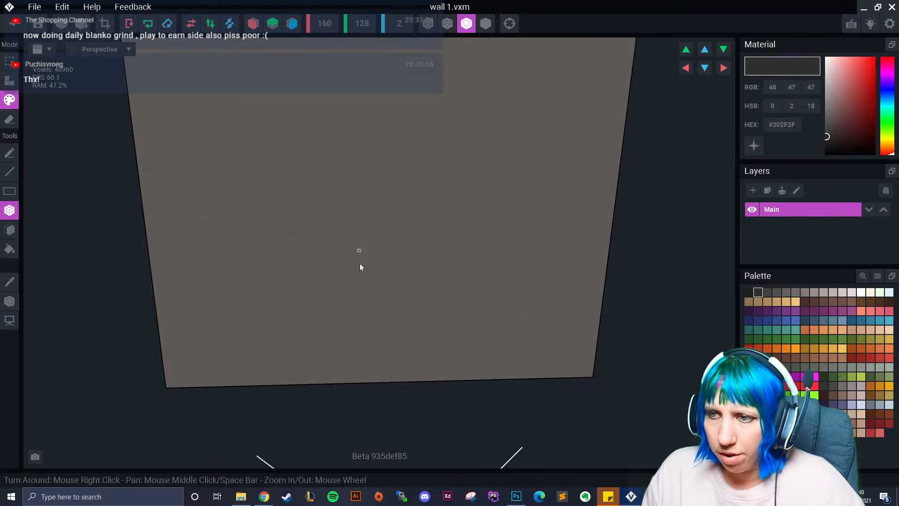
left_click(252, 23)
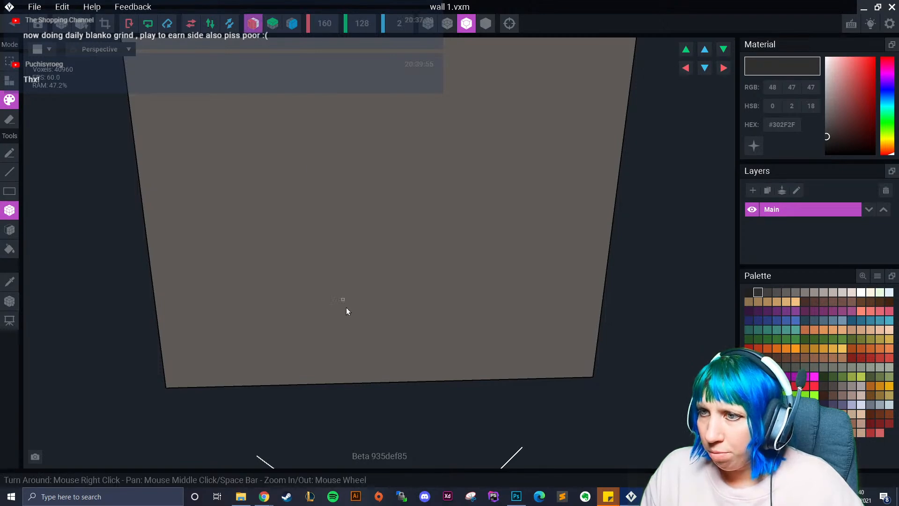
left_click_drag(334, 382, 401, 118)
left_click(654, 496)
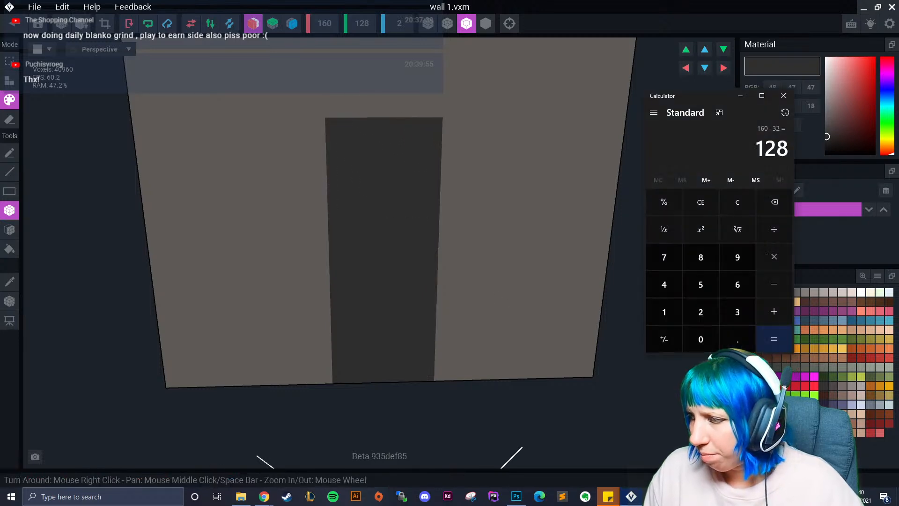
- Calculate 32 × 3 in Calculator and widen the doorway with a block 48 voxels wide and 96 high using X mirroring
left_click(690, 201)
left_click(738, 312)
left_click(700, 312)
left_click(774, 257)
left_click(738, 312)
left_click(773, 340)
right_click_drag(313, 302, 339, 171)
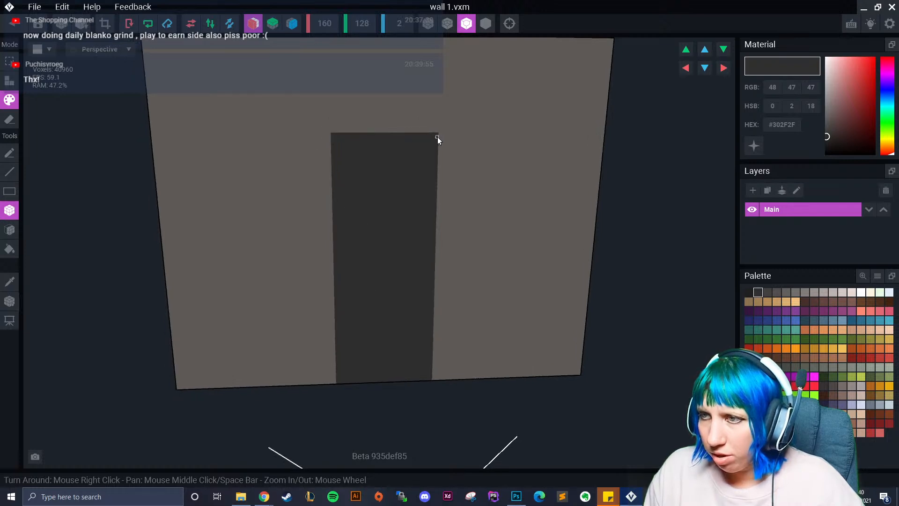
left_click_drag(436, 135, 313, 387)
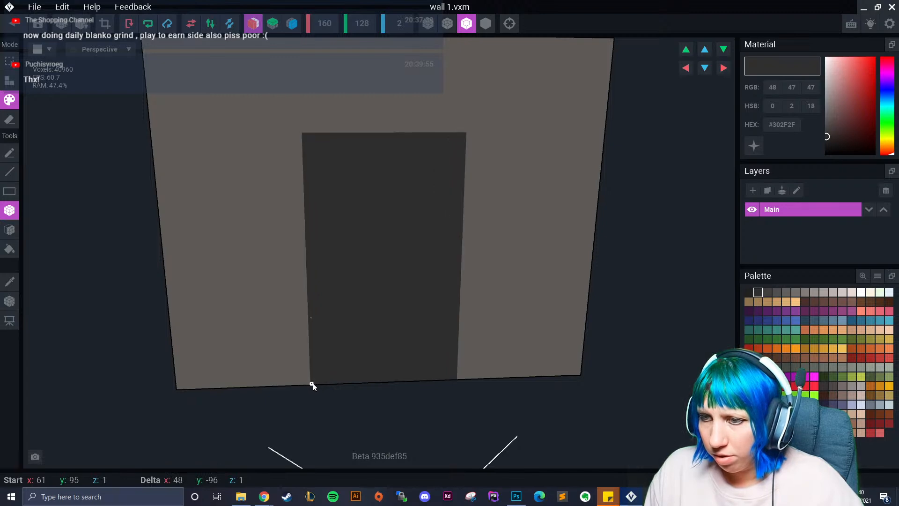
- Save and close the wall 1 model and its room project
left_click(14, 23)
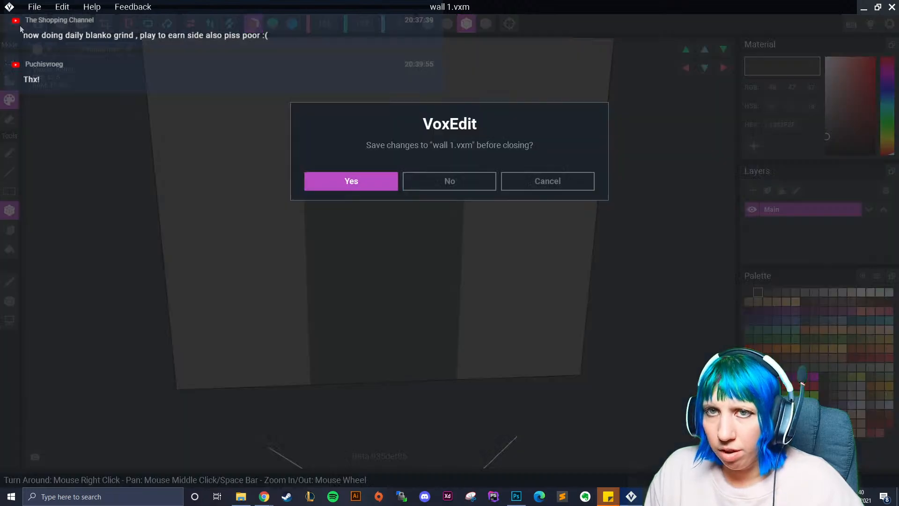
left_click(343, 184)
left_click(14, 22)
left_click(346, 180)
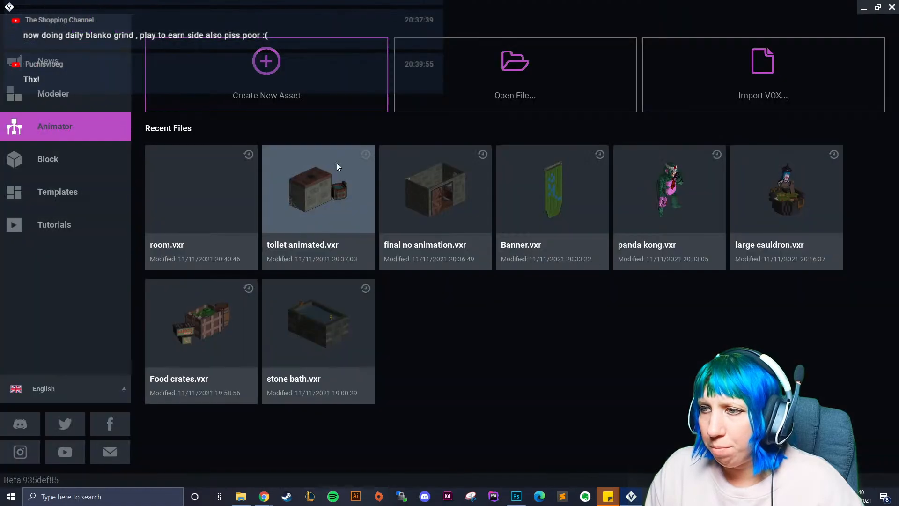
- Check the volume size of the front wall piece in final no animation.vxr, saving and closing both files
left_click(438, 203)
right_click_drag(436, 200, 463, 162)
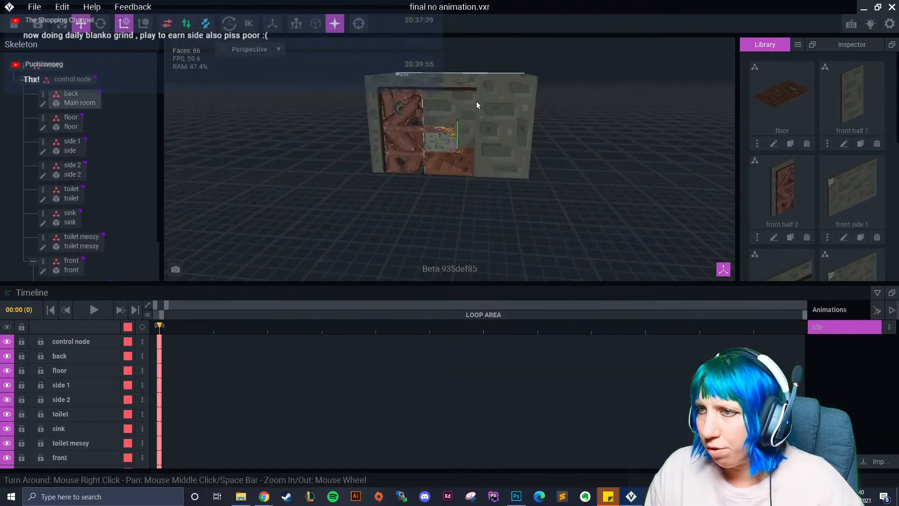
left_click(453, 89)
left_click(43, 224)
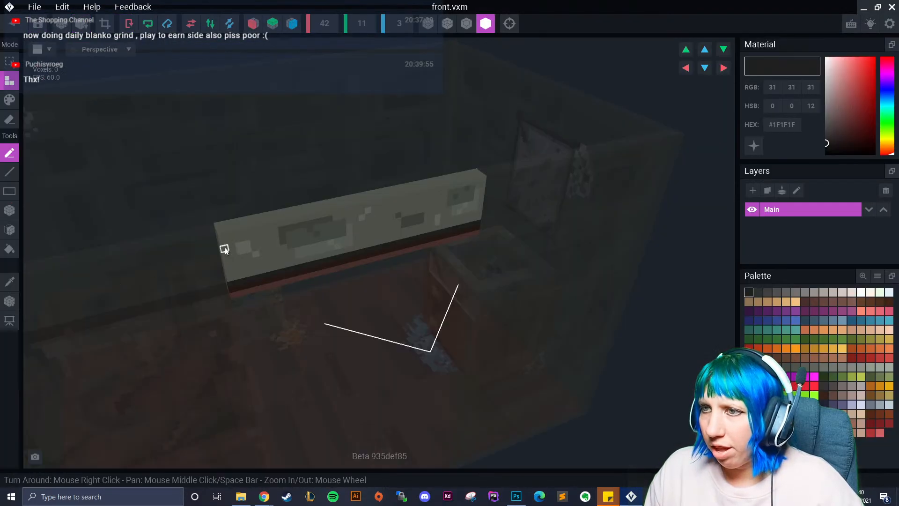
left_click(14, 23)
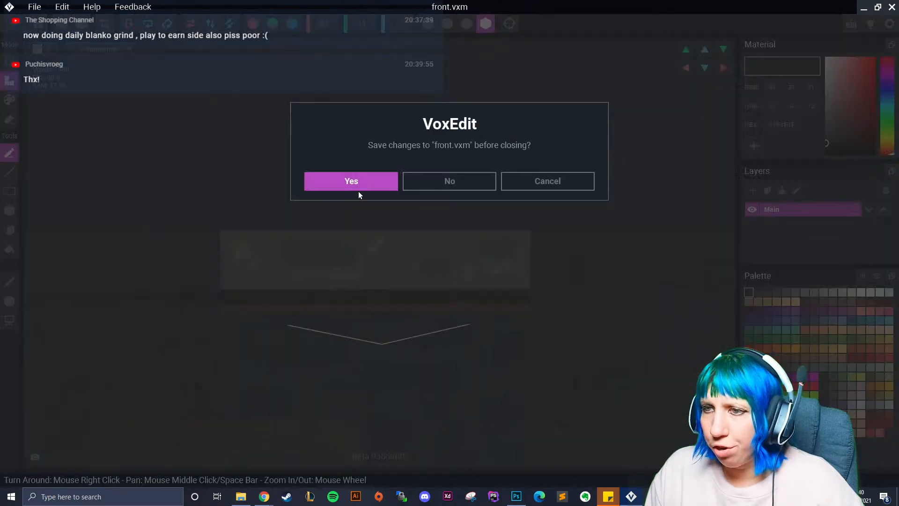
left_click(356, 182)
left_click(14, 23)
left_click(355, 180)
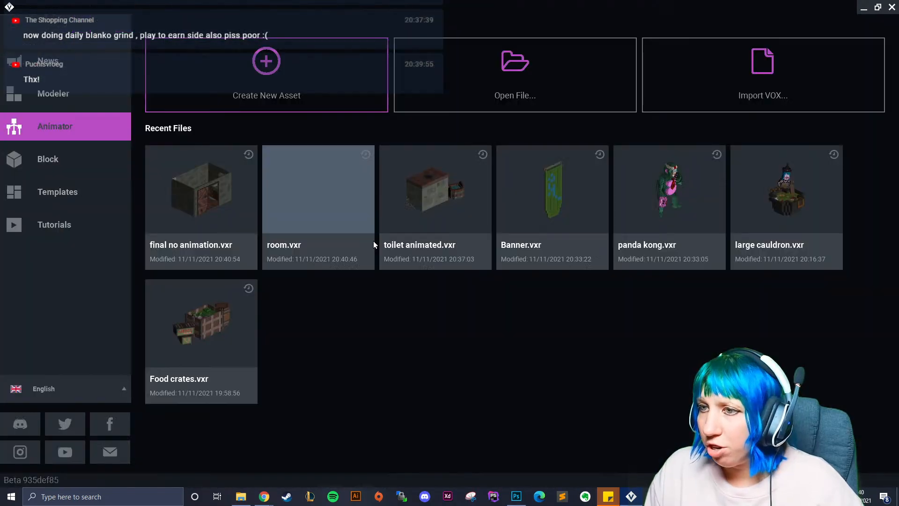
- Open wall 1 from room.vxr and measure the doorway's top edge with the Line tool in Paint mode
left_click(316, 204)
left_click(770, 146)
scroll(382, 185, "up", 5)
middle_click_drag(382, 184, 383, 144)
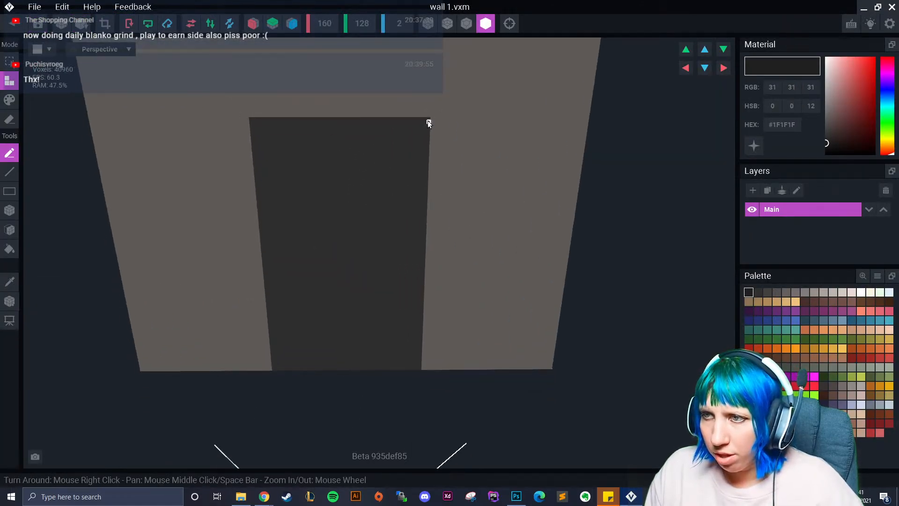
left_click(9, 100)
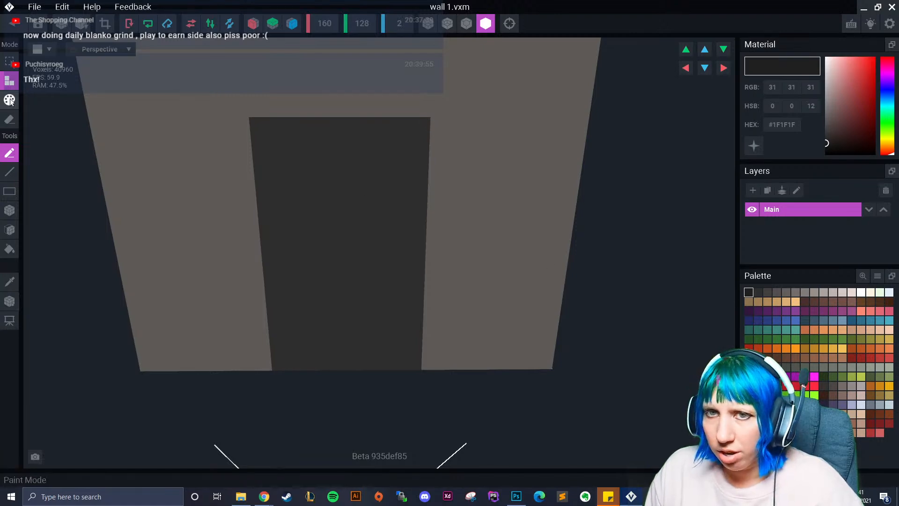
left_click(10, 171)
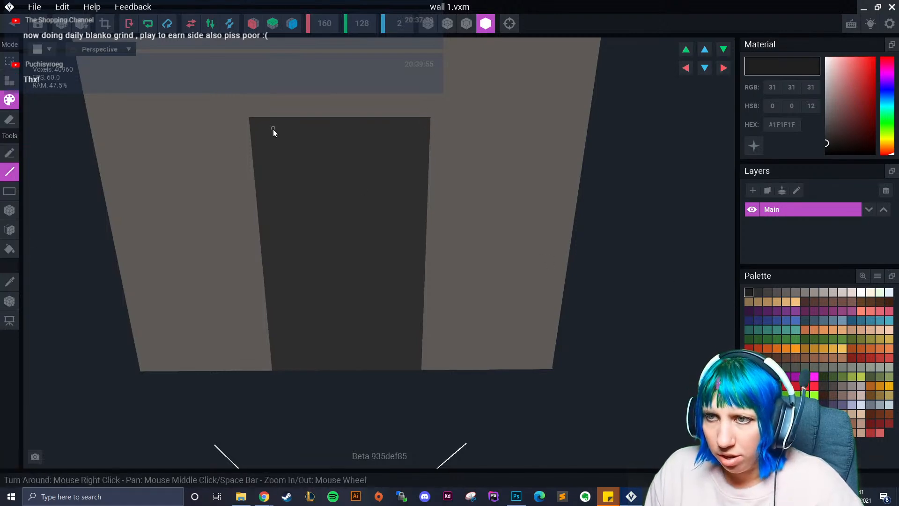
left_click_drag(254, 120, 428, 119)
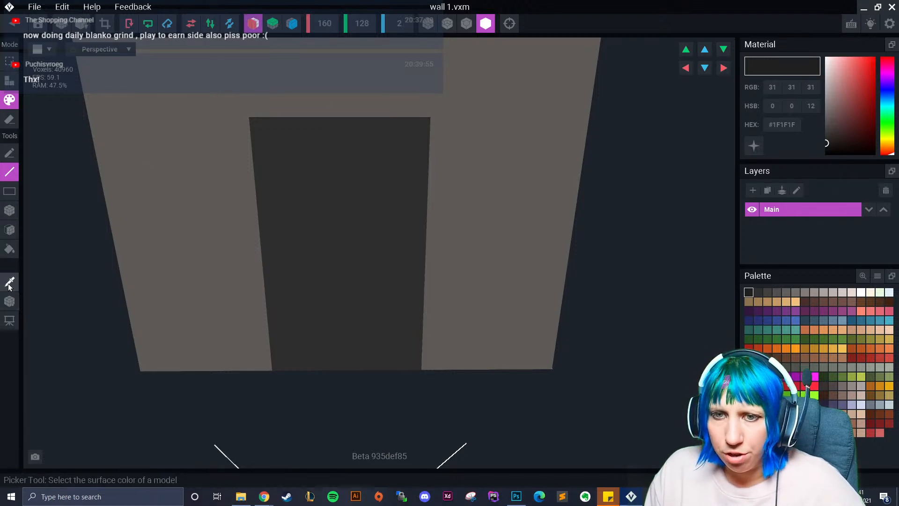
- Paint over the doorway's side edge from top to base with the sampled wall colour, using X mirroring
left_click(220, 203, "alt")
left_click_drag(251, 119, 273, 375)
left_click(10, 210)
left_click_drag(237, 119, 276, 370)
- Sample the doorway's dark colour and repaint the doorway block from its top corner to the wall's base
left_click(9, 281)
left_click(355, 178)
scroll(394, 151, "up", 2)
left_click_drag(435, 97, 254, 416)
- Paint over the top 4 voxel rows of the doorway with the wall colour #645F5C
left_click(9, 281)
left_click(167, 230)
left_click_drag(225, 97, 384, 110)
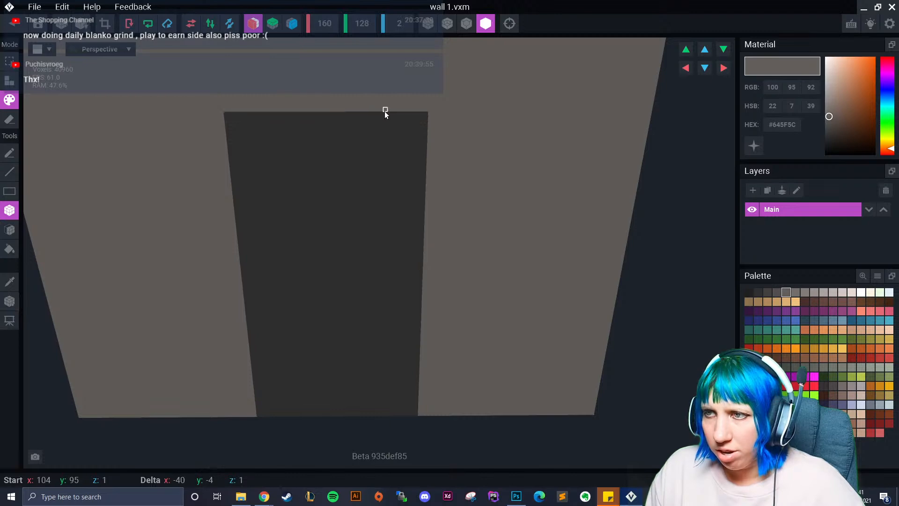
right_click_drag(438, 178, 434, 248)
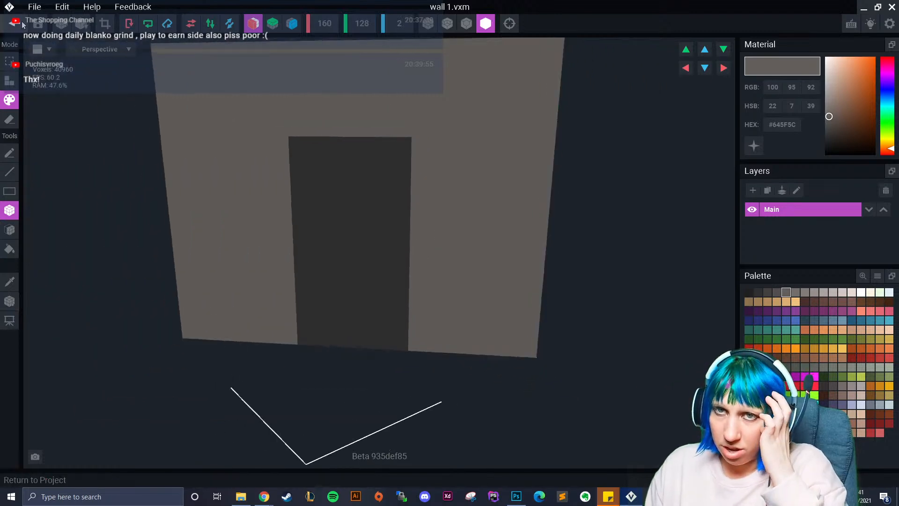
- Save and close the trimmed wall model, and return from the room project to the recent files
left_click(12, 23)
left_click(353, 185)
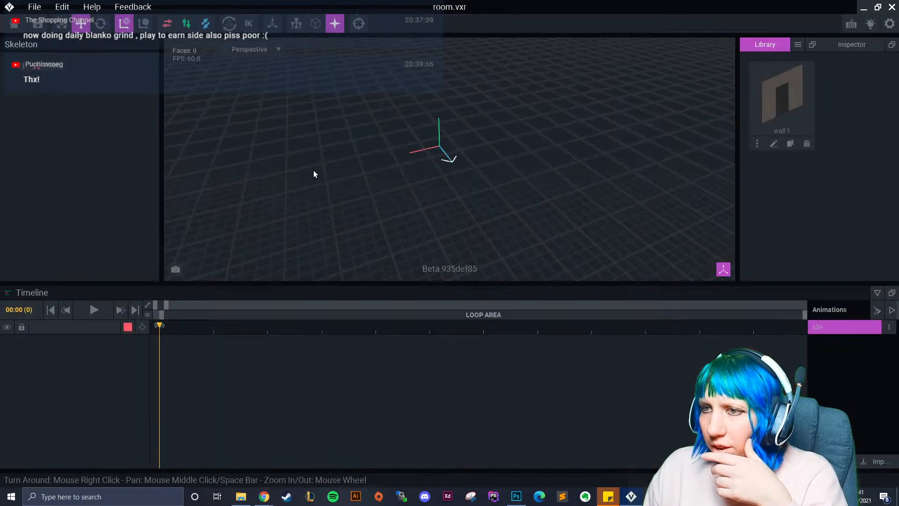
left_click(12, 23)
left_click(342, 187)
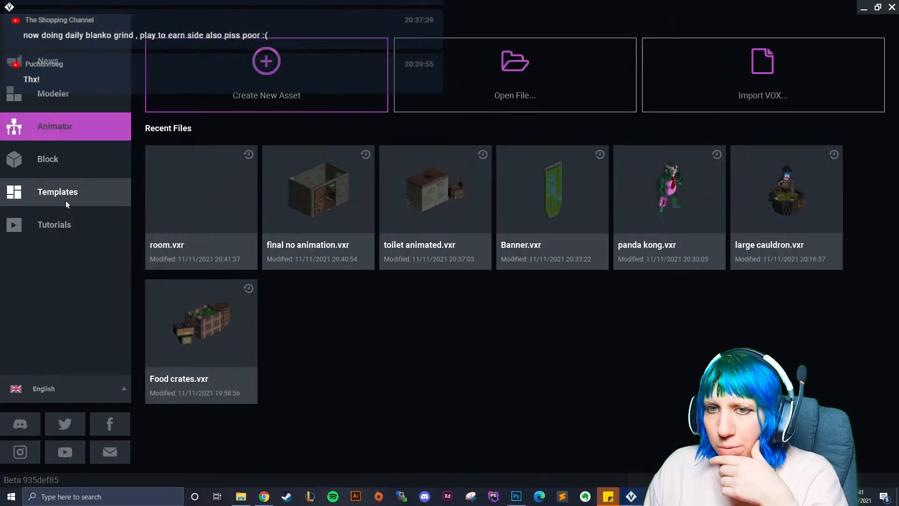
- Start a new asset from the Single Door template and choose the delete folder in VoxEdit as its location
left_click(28, 194)
scroll(411, 263, "down", 10)
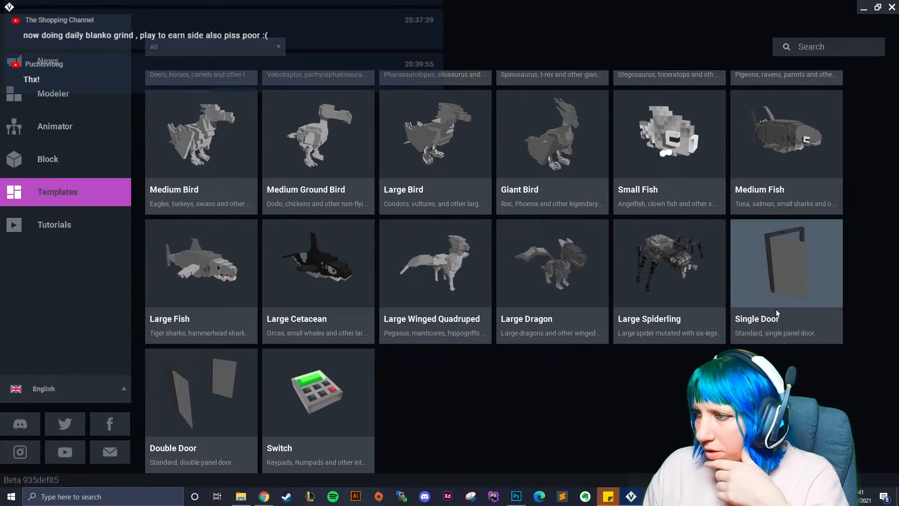
left_click(782, 273)
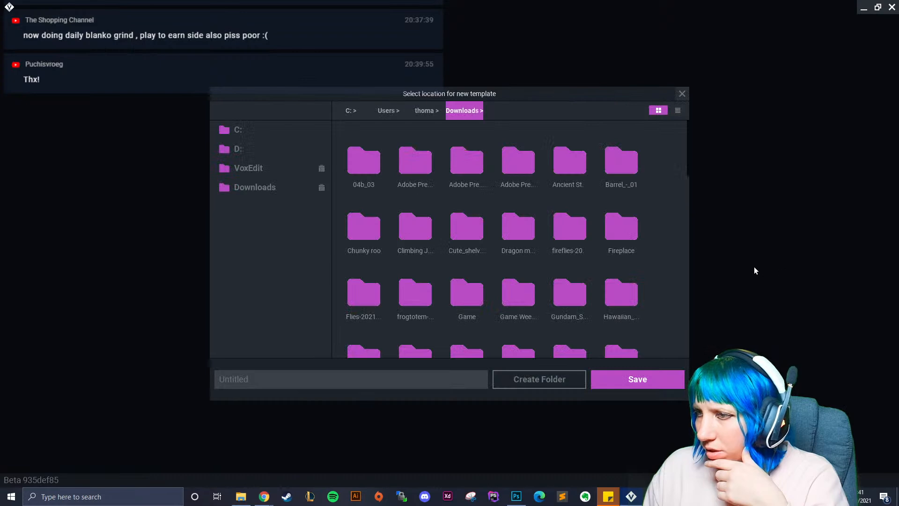
left_click(248, 168)
double_click(468, 169)
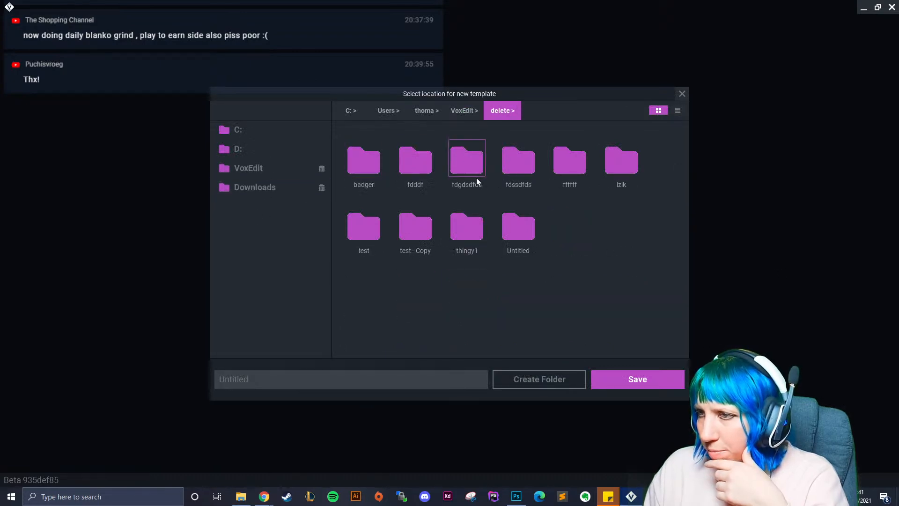
- Name the new template asset door test and save it
double_click(385, 379)
type("f")
key("BackSpace")
type("do")
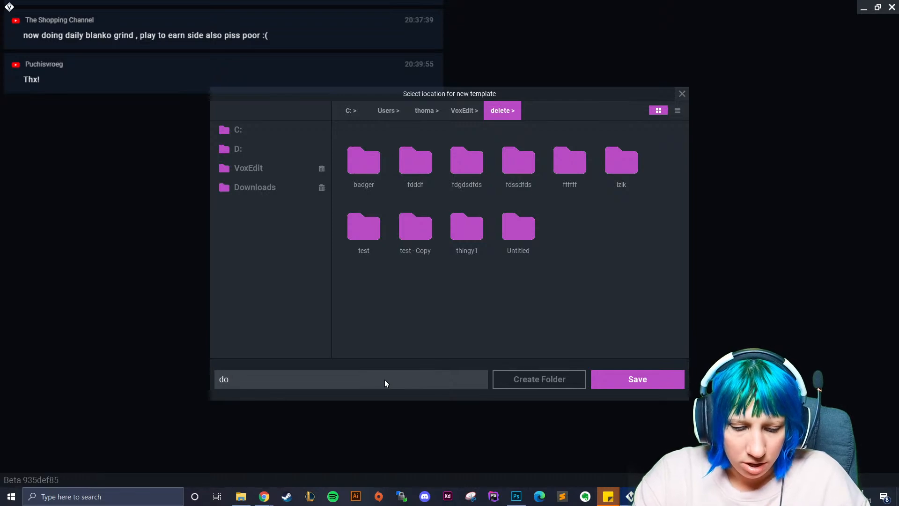
type("or test")
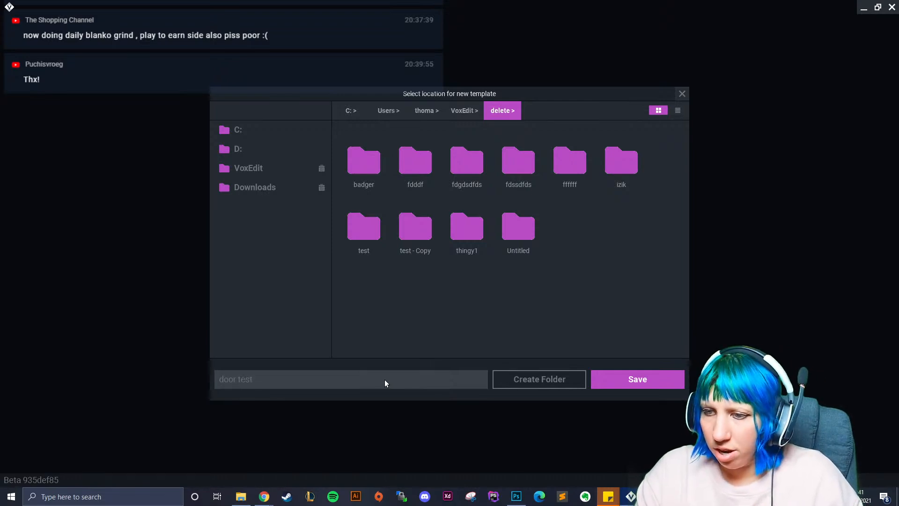
left_click(600, 377)
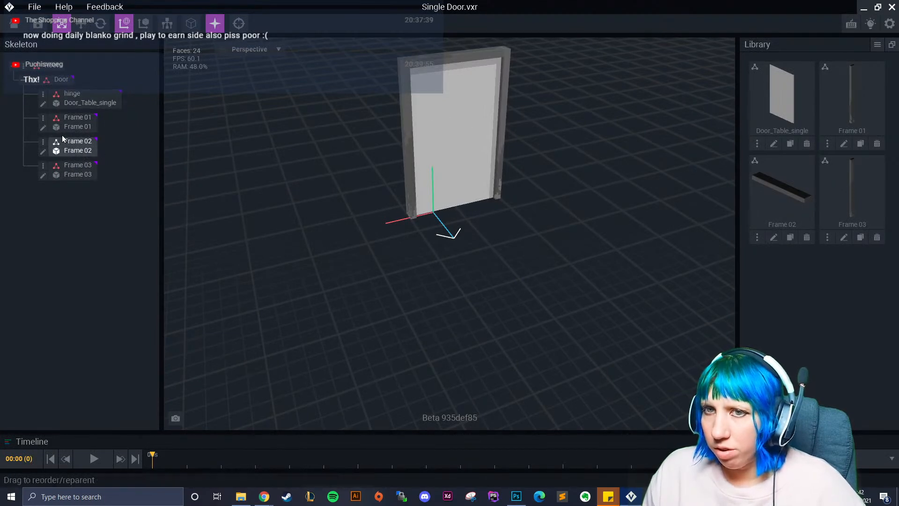
- Check the volume sizes of the Door_Table_single and Frame 02 models, and save and close the door project
left_click(773, 143)
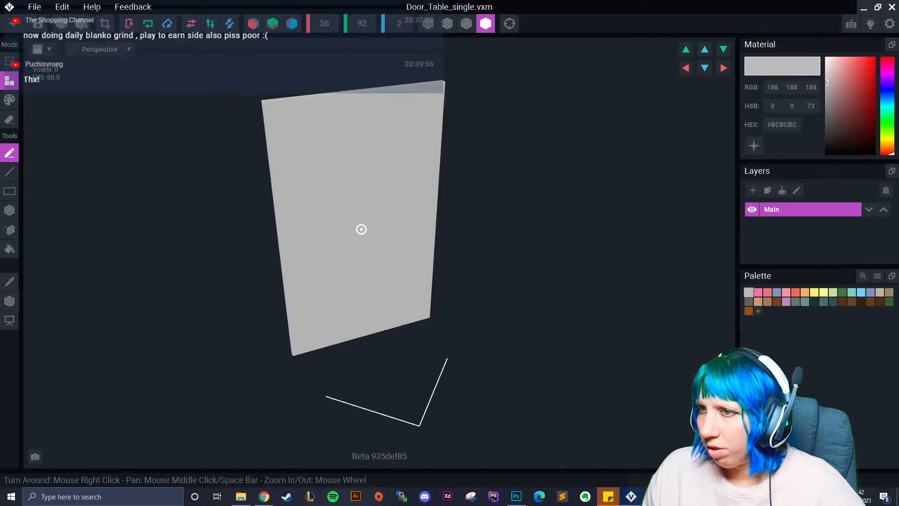
left_click(13, 23)
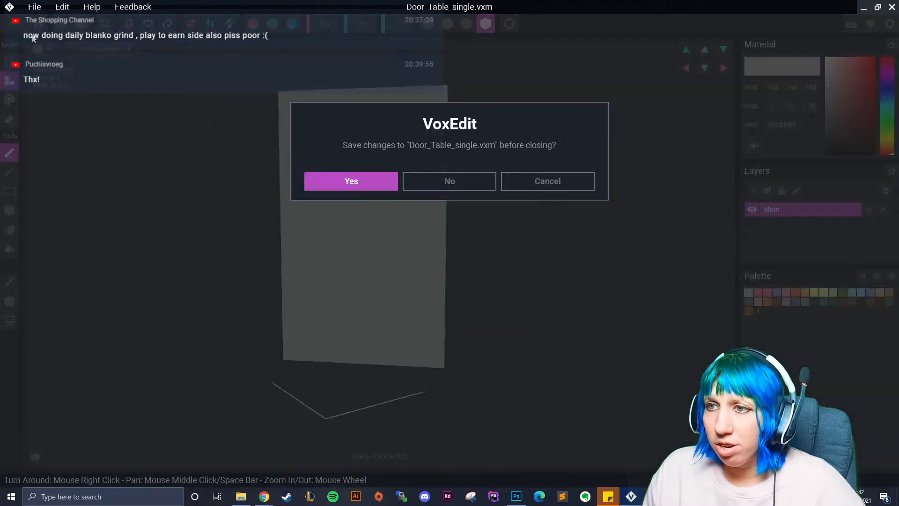
left_click(351, 181)
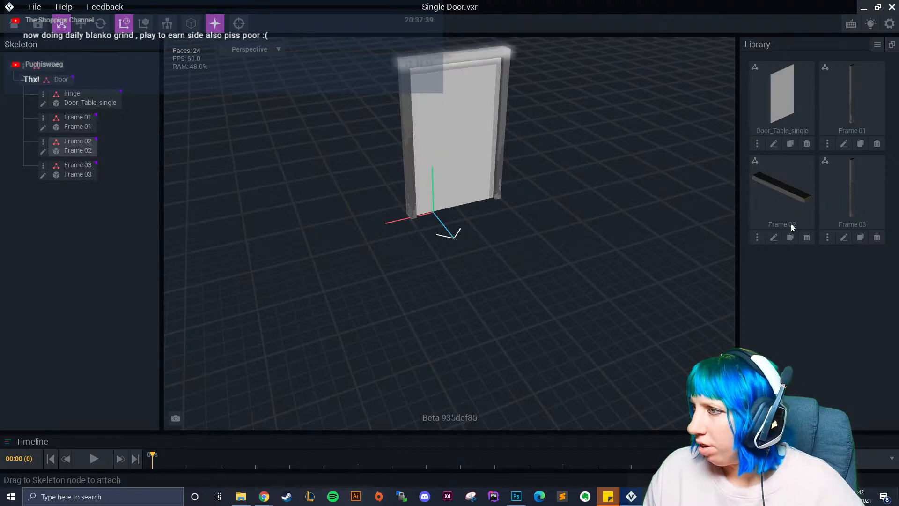
left_click(773, 237)
right_click_drag(414, 184, 375, 217)
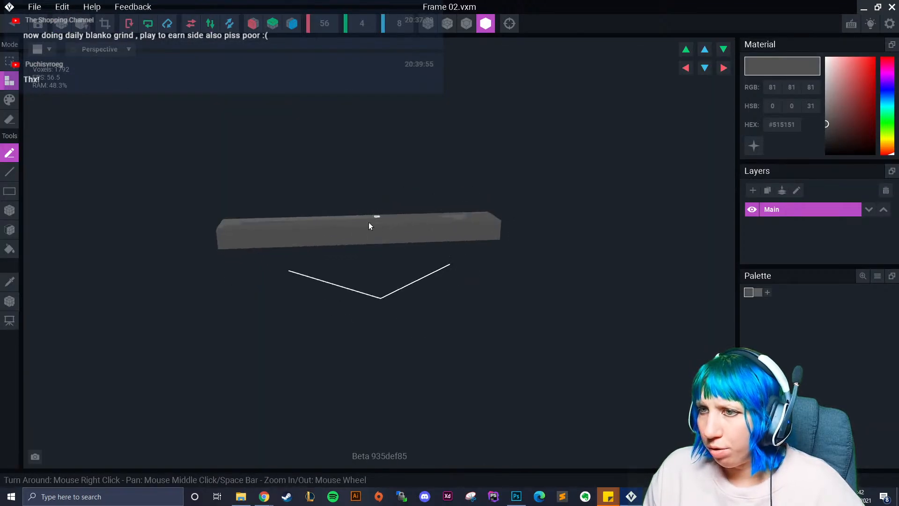
left_click(14, 23)
left_click(340, 179)
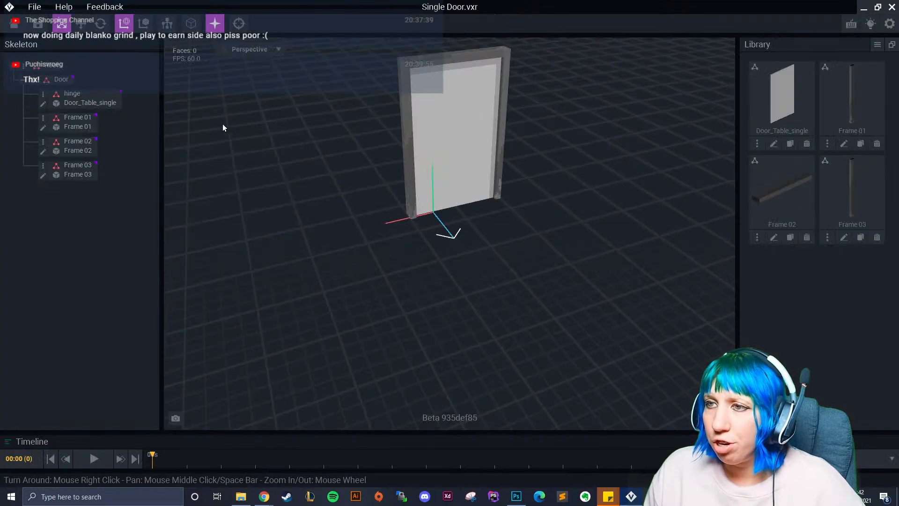
left_click(18, 26)
left_click(368, 184)
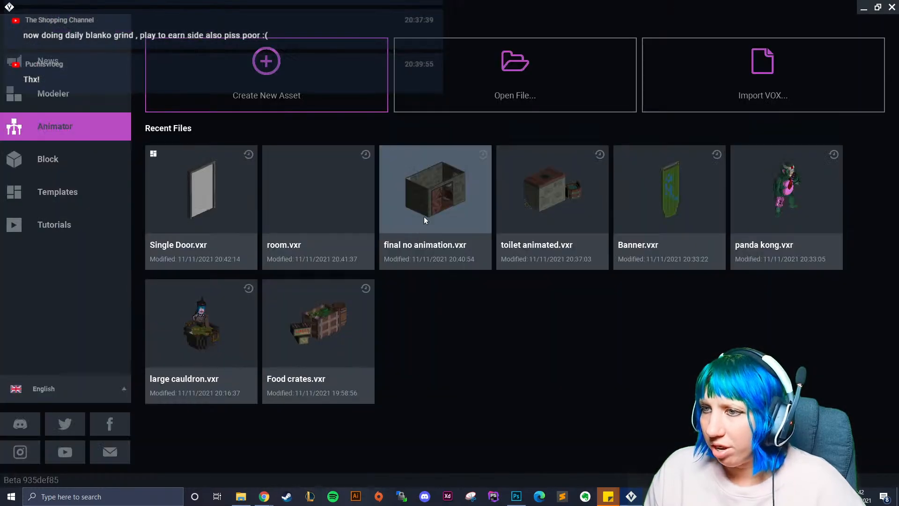
- Reopen wall 1 in room.vxr and paint #302F2F blocks to raise the whole doorway to 96 voxels high
left_click(321, 211)
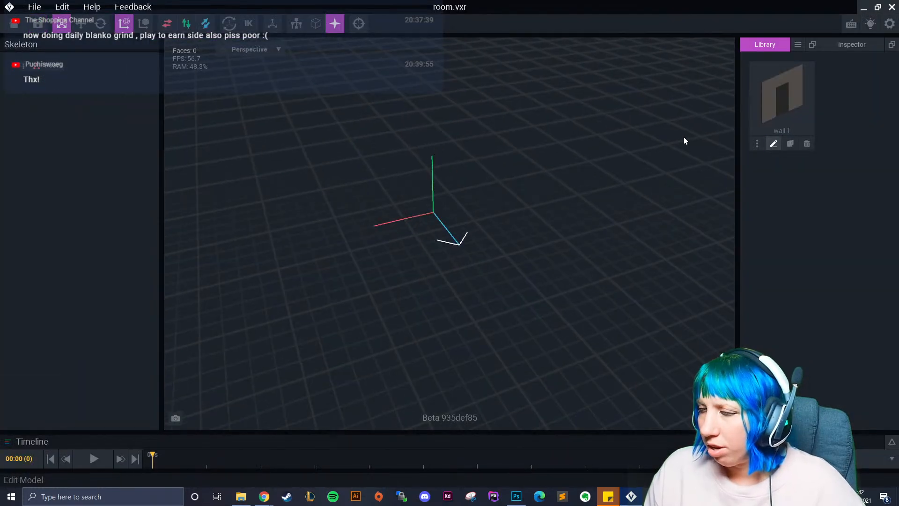
left_click(773, 144)
left_click(10, 282)
left_click(301, 261)
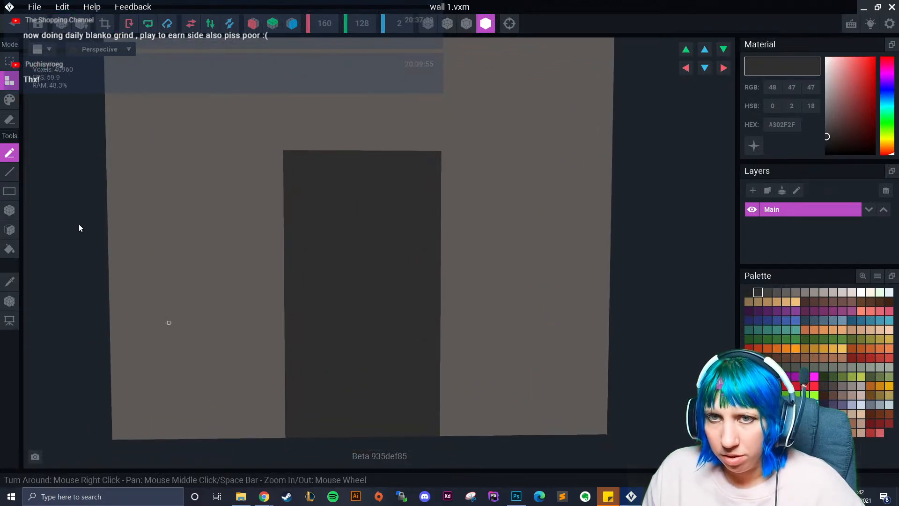
left_click(9, 99)
left_click(10, 211)
left_click_drag(287, 437, 289, 194)
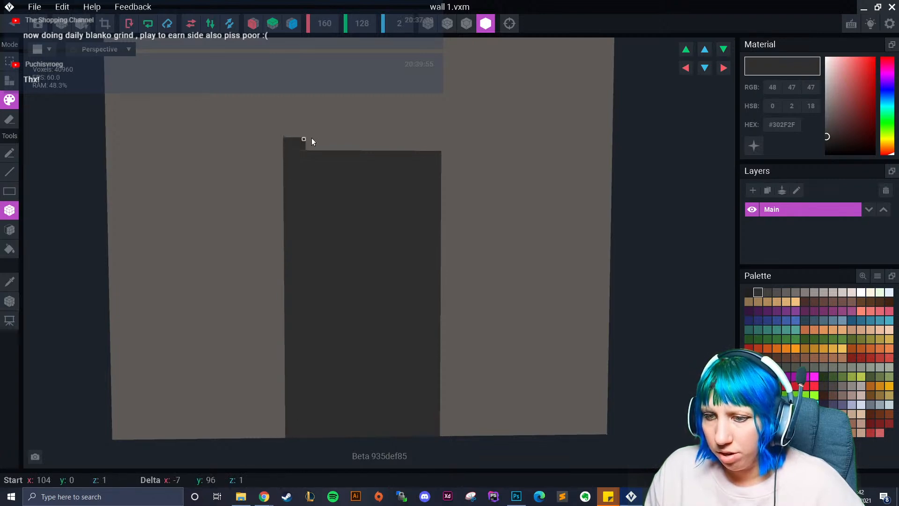
mouse_move(405, 146)
left_mouse_down()
mouse_move(443, 146)
mouse_move(434, 141)
left_mouse_up()
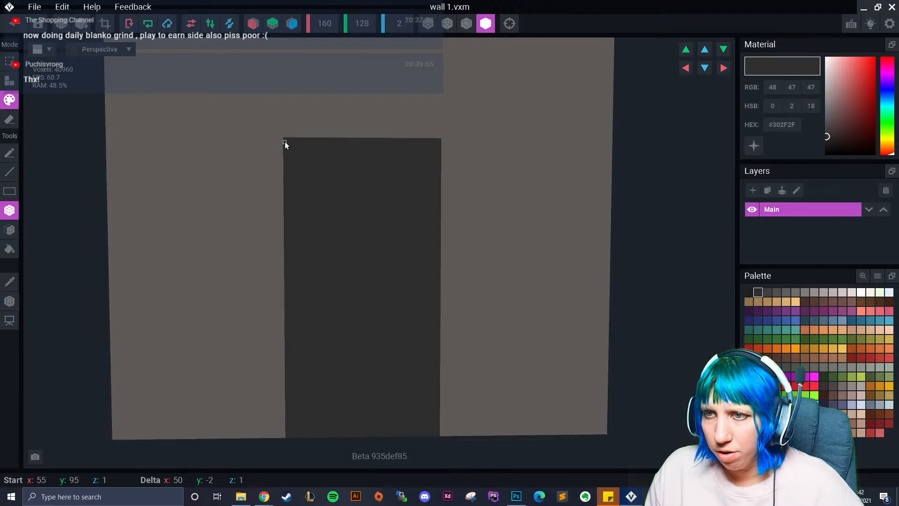
left_click_drag(285, 141, 282, 140)
- Review the full doorway and return from the wall model to the room project
scroll(333, 273, "down", 2)
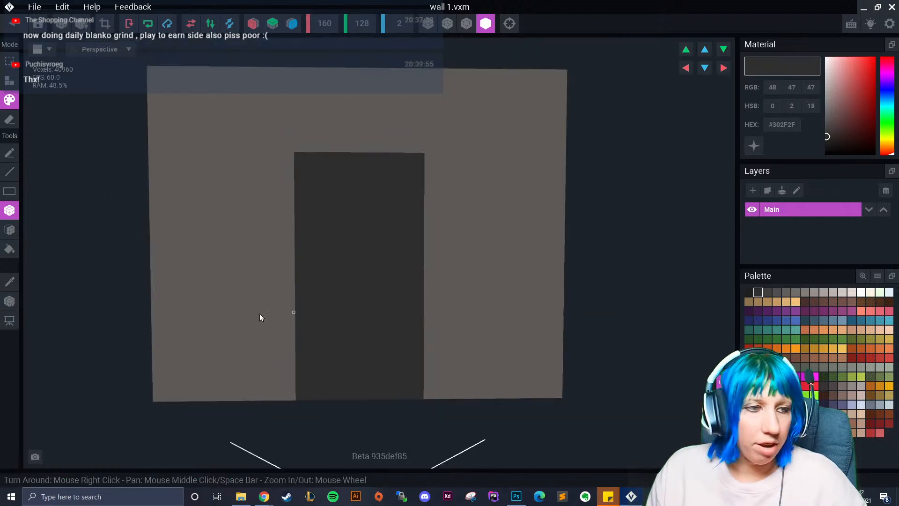
right_click_drag(319, 265, 385, 273)
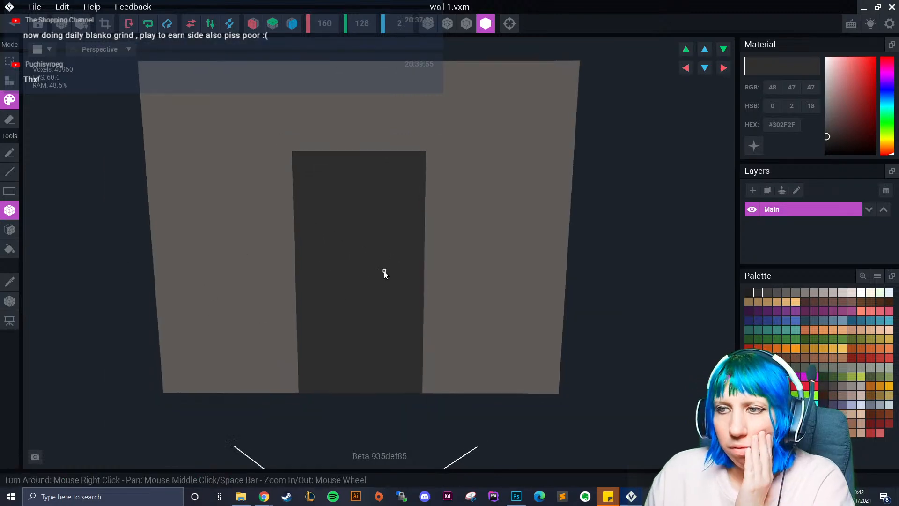
left_click(14, 25)
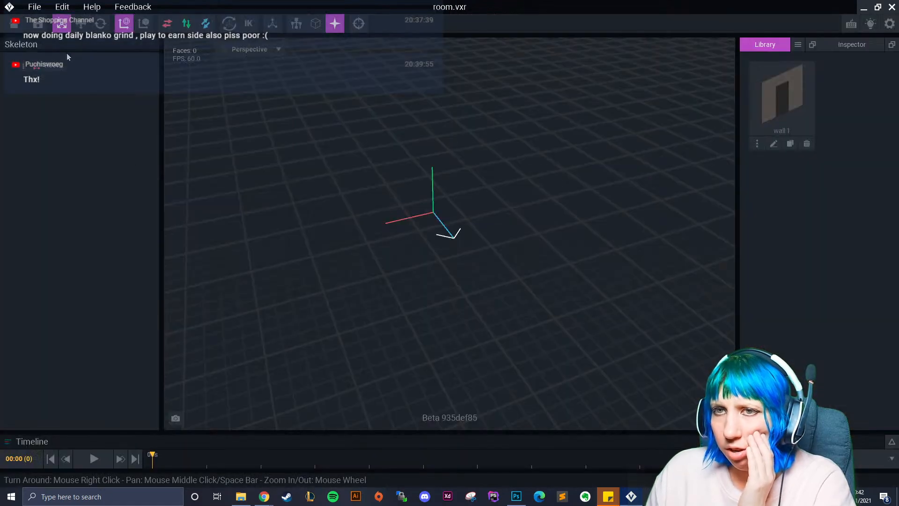
- Check the volume size of the Door_Table_single model in Single Door.vxr and close the door project
left_click(13, 24)
left_click(316, 178)
left_click(301, 199)
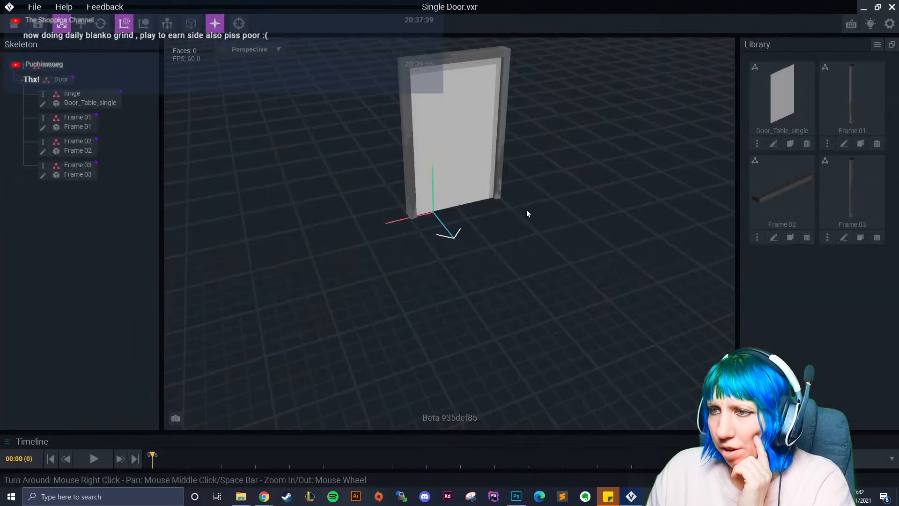
double_click(487, 206)
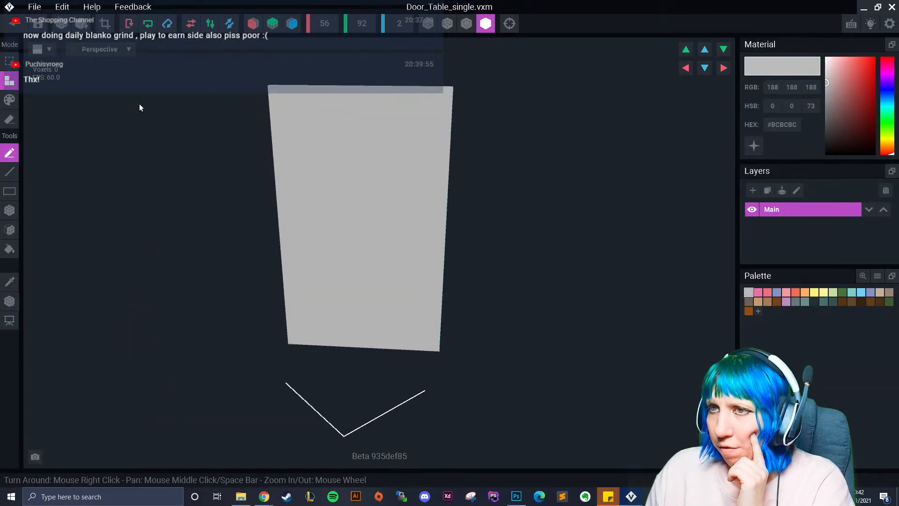
left_click(13, 25)
left_click(358, 180)
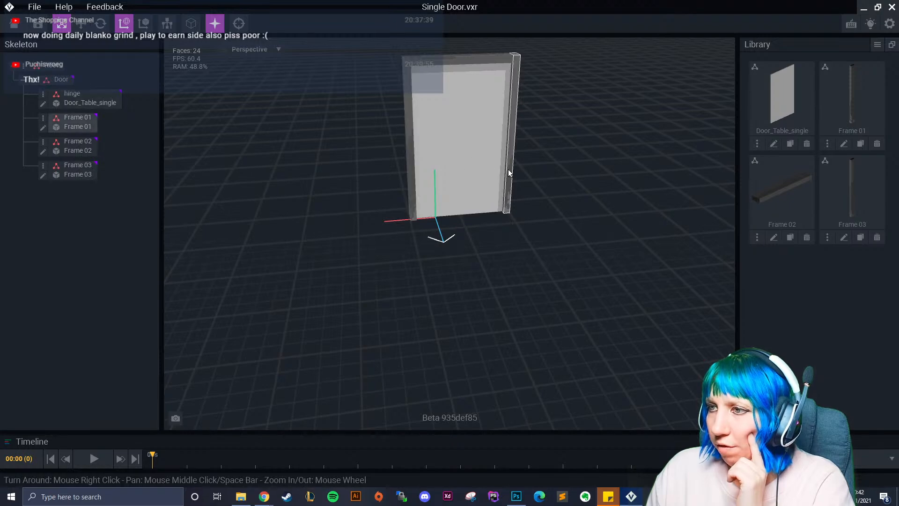
left_click(14, 24)
left_click(342, 178)
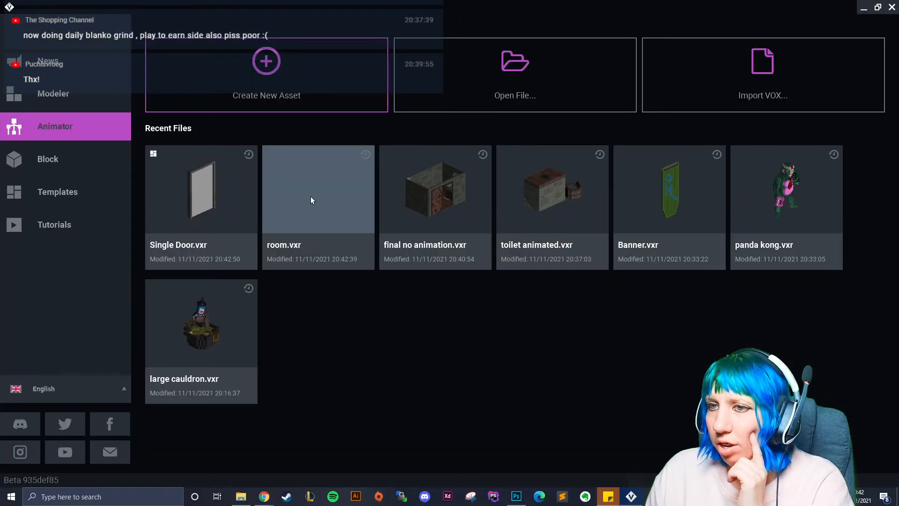
- Reopen wall 1 in room.vxr, sample the doorway's #302F2F, and paint a full-height block strip along the doorway's left edge
left_click(309, 207)
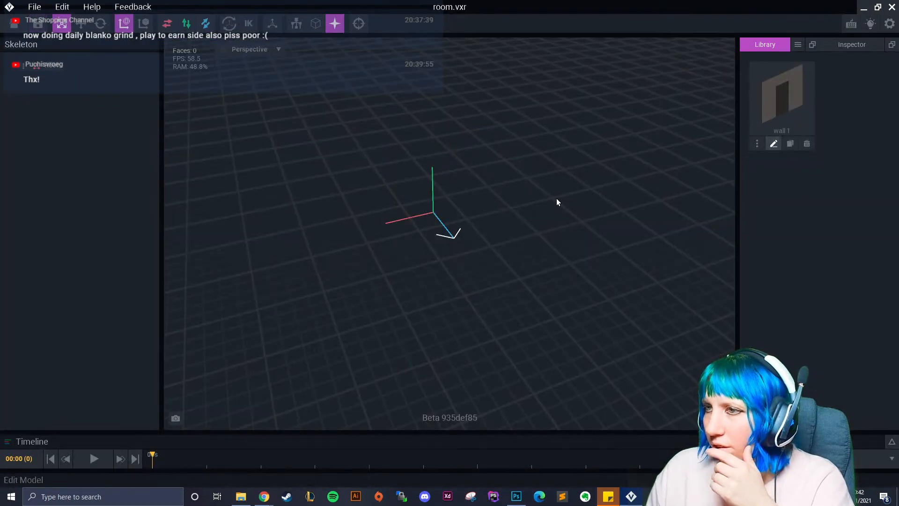
right_click_drag(417, 233, 361, 229)
scroll(361, 229, "up", 3)
left_click(9, 283)
left_click(328, 232)
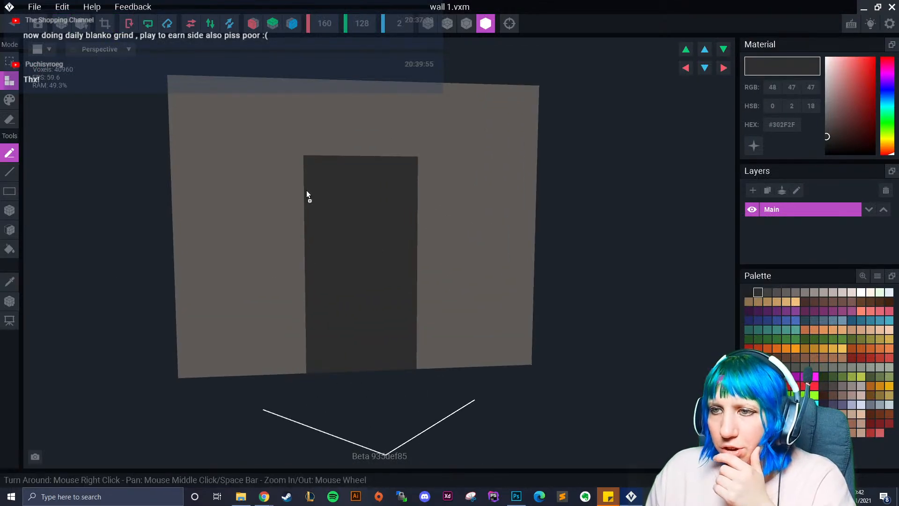
scroll(294, 253, "up", 3)
left_click(10, 99)
left_click(9, 210)
right_click_drag(281, 236, 286, 232)
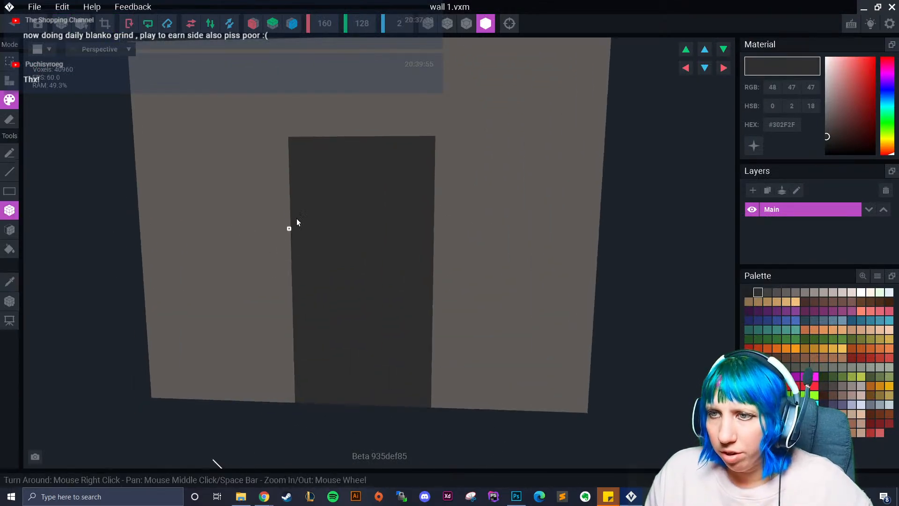
left_click_drag(287, 139, 291, 404)
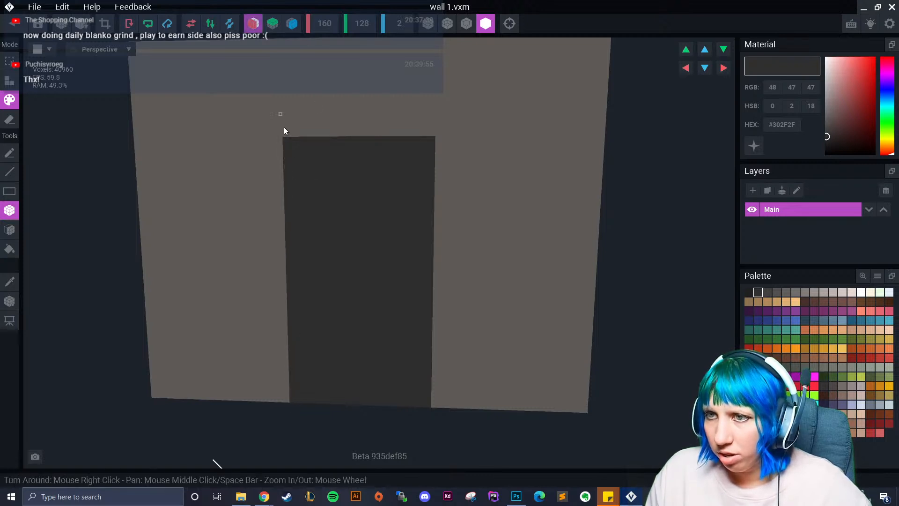
- Widen the doorway evenly on both sides with full-height #302F2F strips using X mirroring, measuring its width with block drags
left_click_drag(286, 141, 292, 156)
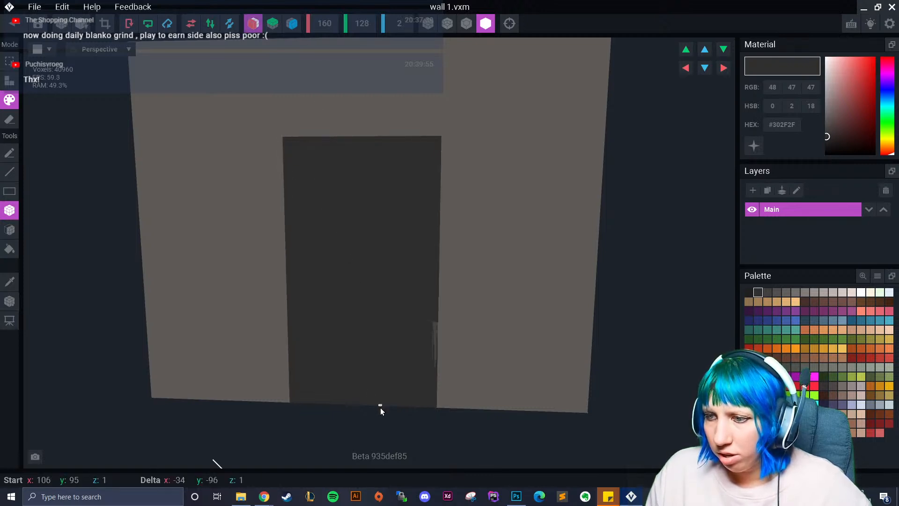
left_click_drag(379, 406, 379, 406)
left_click_drag(284, 140, 370, 152)
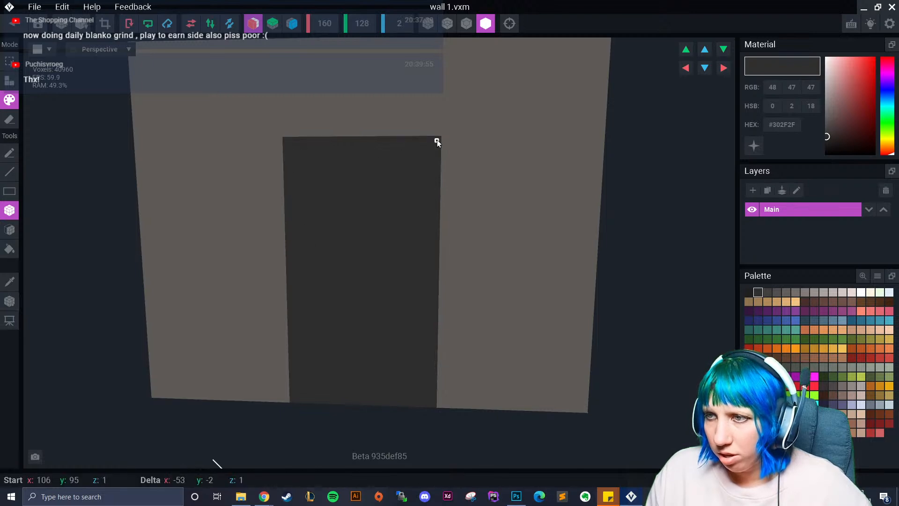
left_click_drag(439, 139, 439, 140)
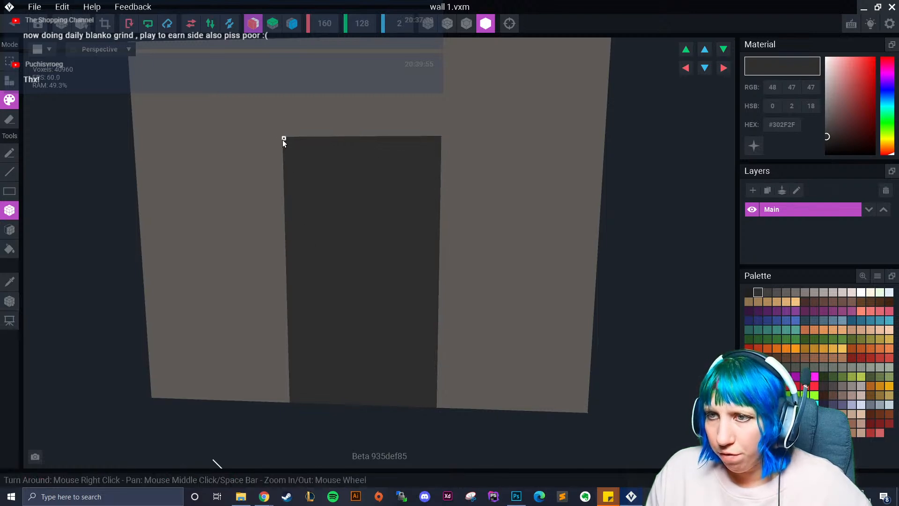
mouse_move(280, 139)
left_mouse_down()
mouse_move(274, 317)
mouse_move(284, 402)
left_mouse_up()
right_click_drag(352, 378, 372, 377)
scroll(372, 377, "down", 3)
scroll(187, 187, "up", 2)
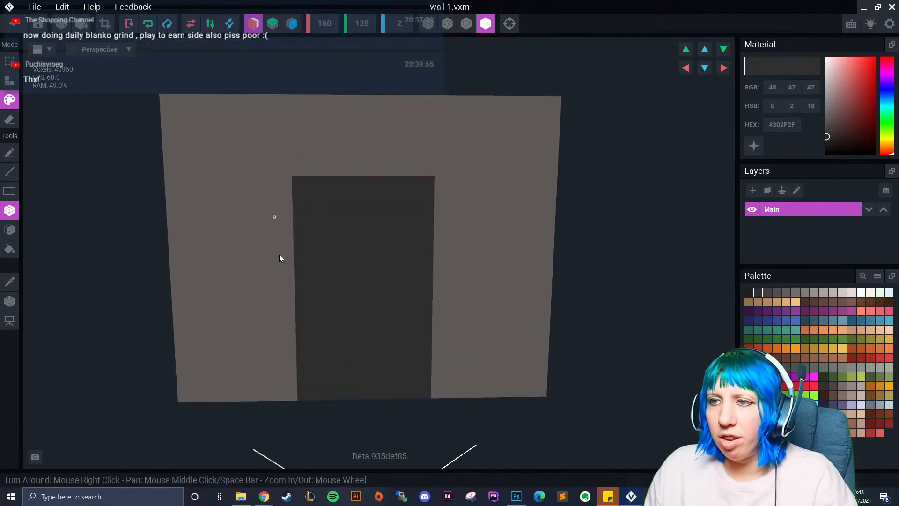
left_click(10, 282)
left_click(252, 299)
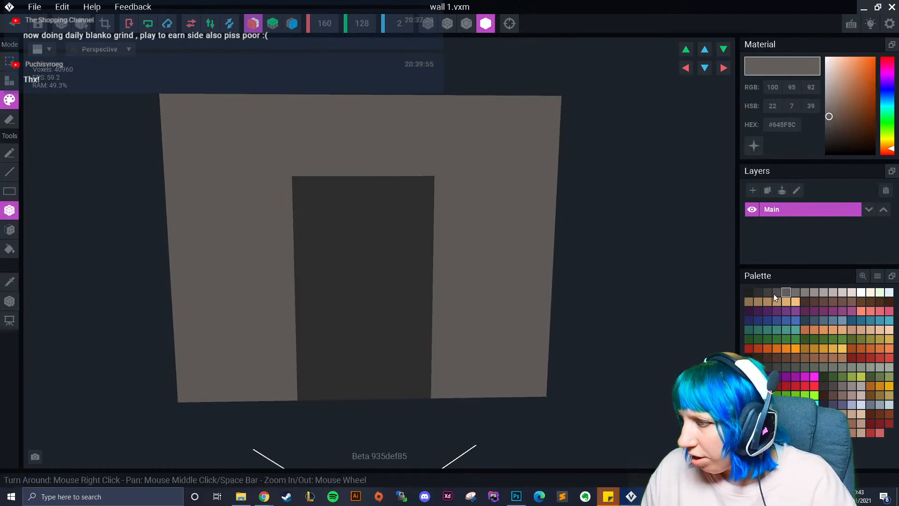
scroll(409, 259, "up", 2)
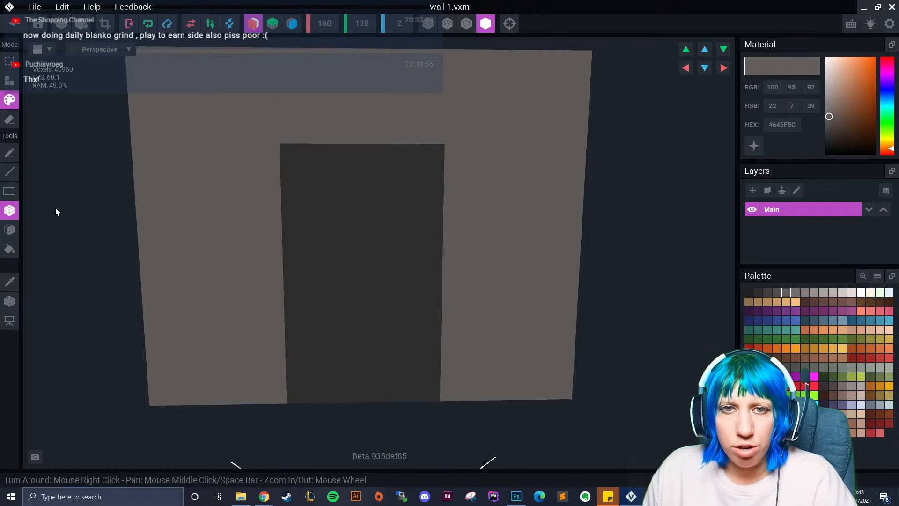
right_click_drag(367, 308, 376, 308)
right_click_drag(334, 284, 317, 292)
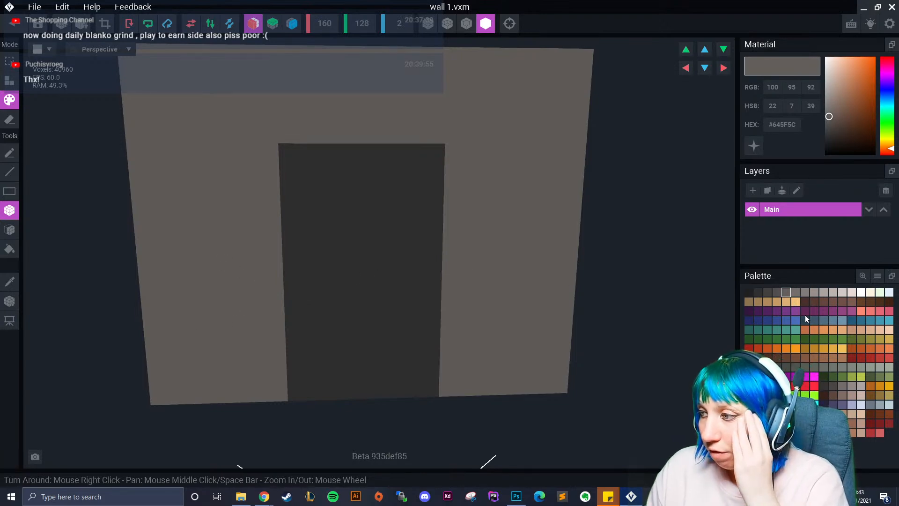
left_click(795, 293)
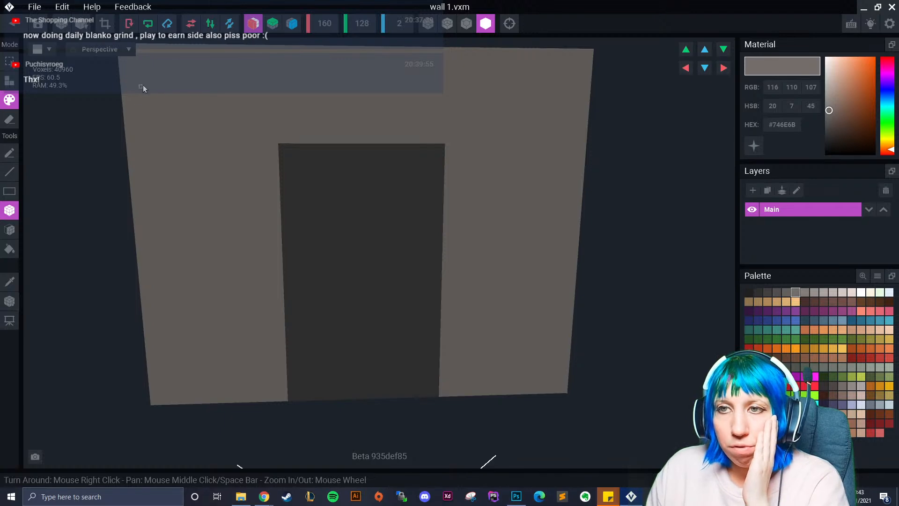
middle_click_drag(307, 187, 323, 236)
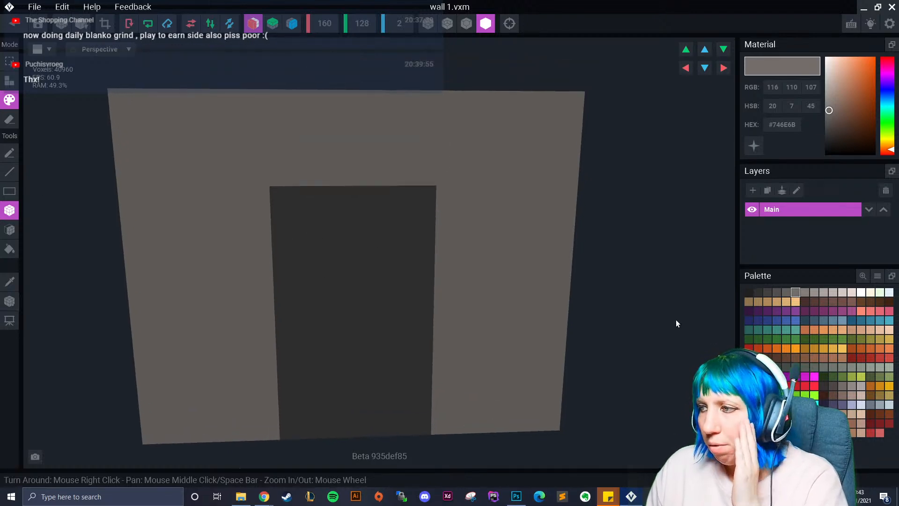
- Paint a wide rectangular sign board centred above the doorway and recolour it #583823
left_click(786, 358)
left_click_drag(249, 119, 408, 173)
left_click(768, 358)
left_click(823, 302)
left_click(9, 229)
left_click(360, 162)
left_click(871, 302)
left_click(429, 157)
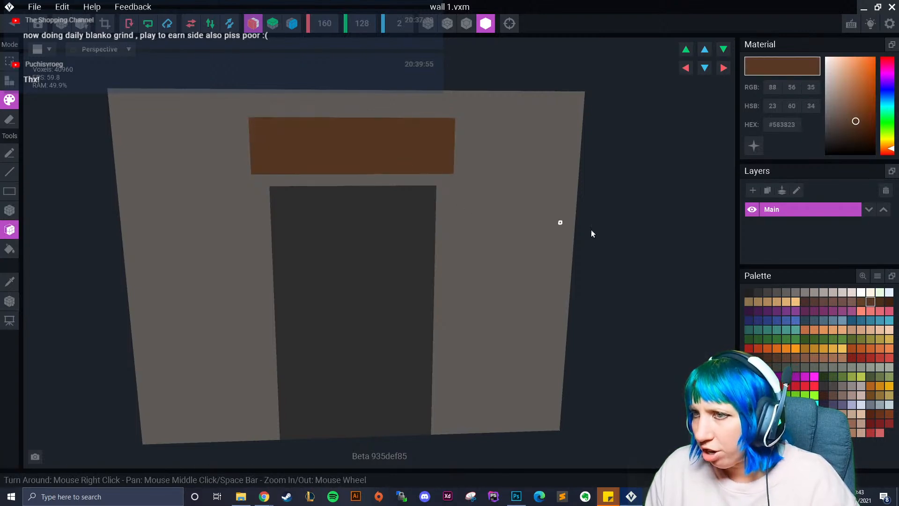
- Paint a darker #4B2E1B frame around all four edges of the sign board
scroll(445, 235, "up", 3)
scroll(445, 235, "down", 2)
left_click(880, 302)
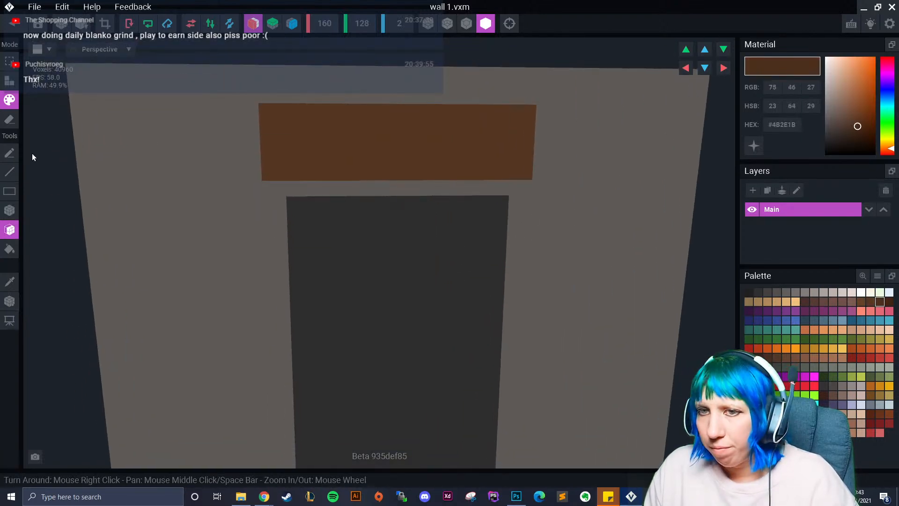
left_click(10, 210)
left_click(259, 173)
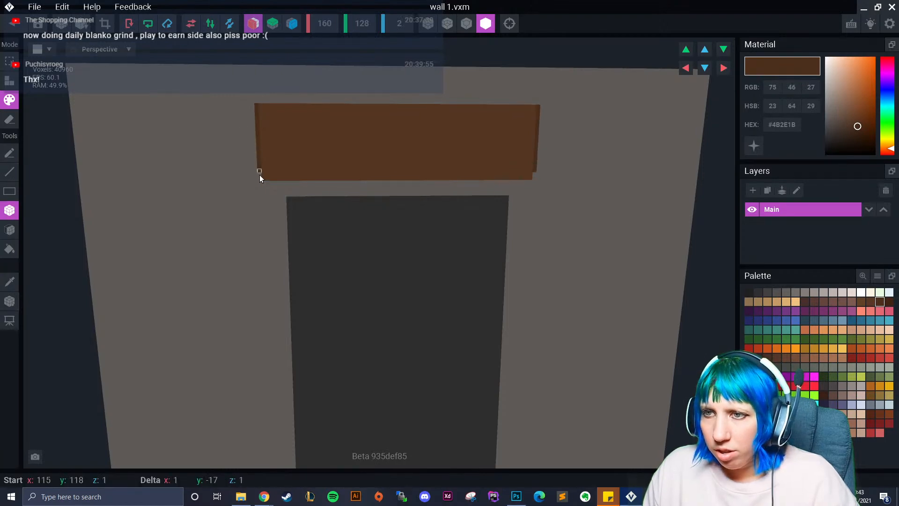
left_click(259, 179)
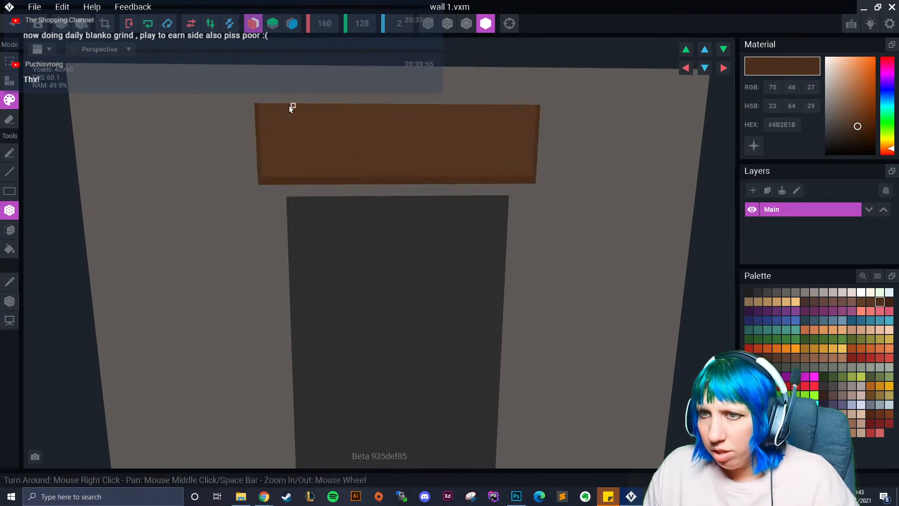
left_click(261, 103)
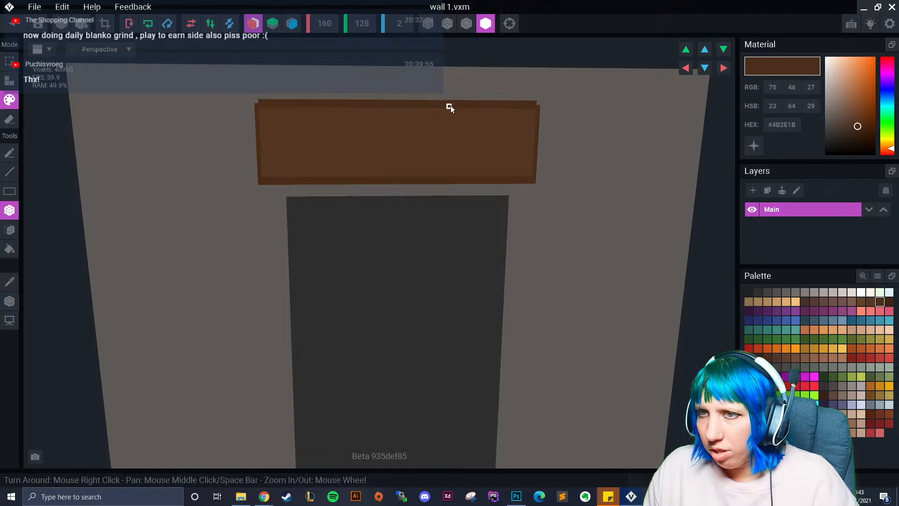
left_click_drag(260, 102, 479, 102)
scroll(262, 192, "up", 2)
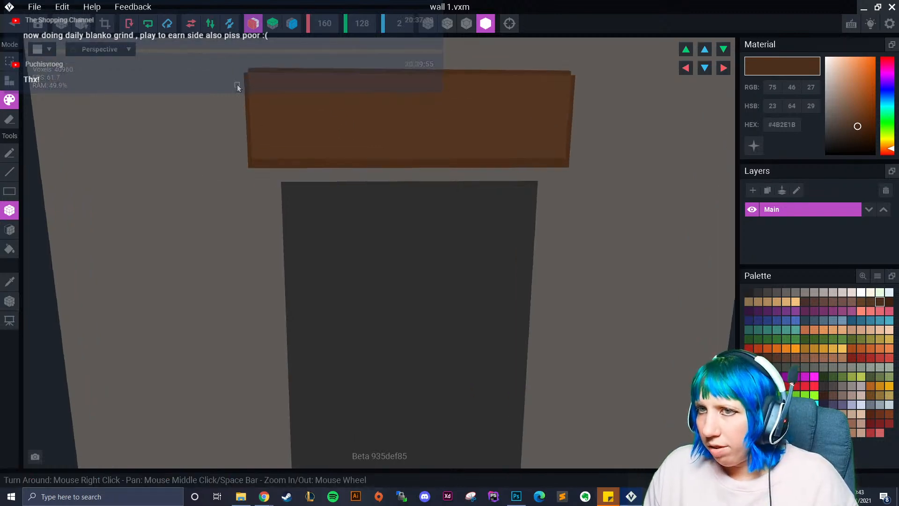
left_click_drag(241, 77, 257, 156)
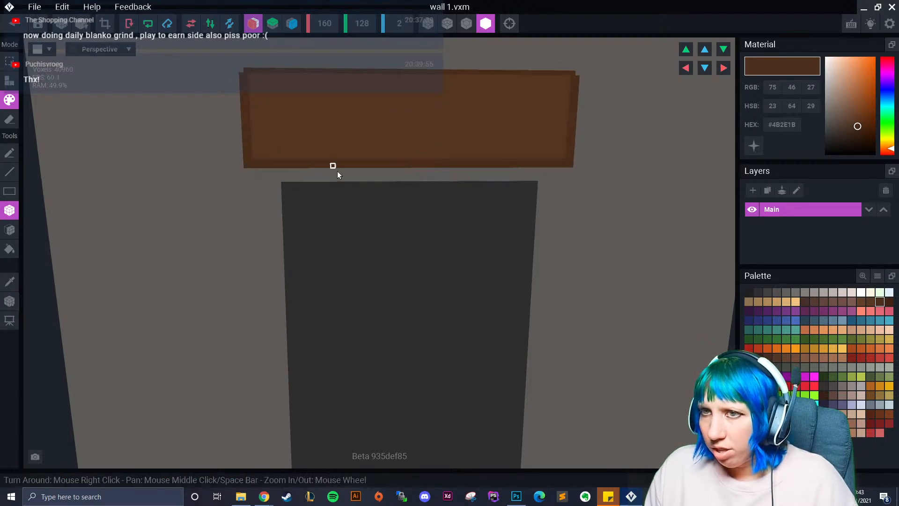
scroll(337, 178, "down", 3)
scroll(335, 252, "up", 1)
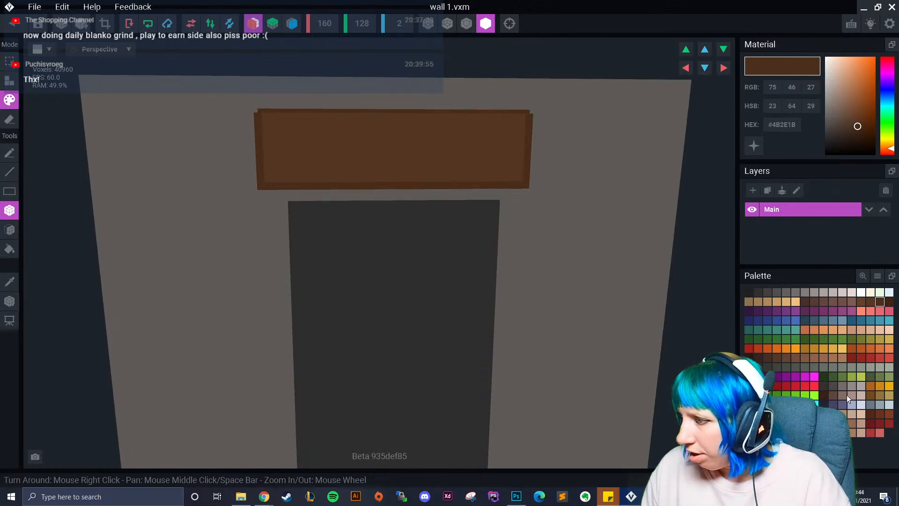
- Paint a treasure chest in the middle of the sign with a #6F4A20 body and a stepped #B2631E lid
left_click(870, 395)
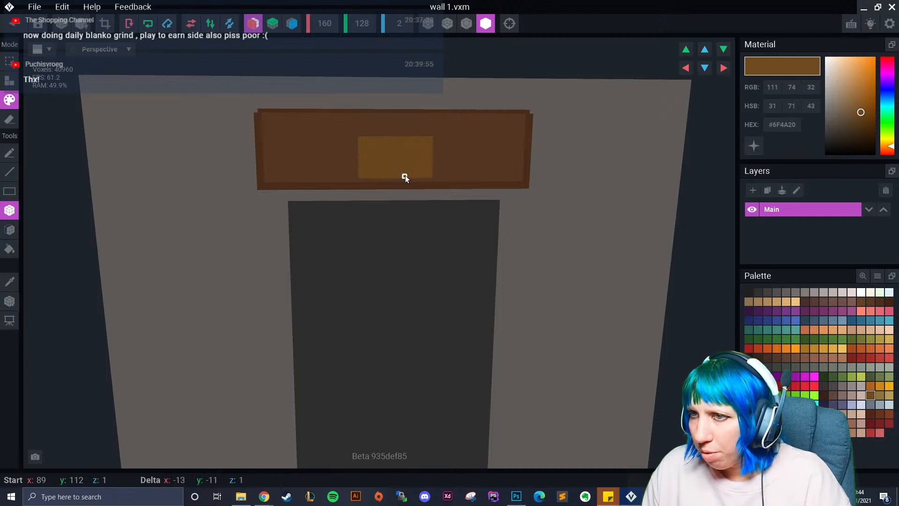
left_click_drag(406, 175, 406, 175)
scroll(406, 176, "up", 4)
middle_click_drag(453, 113, 393, 167)
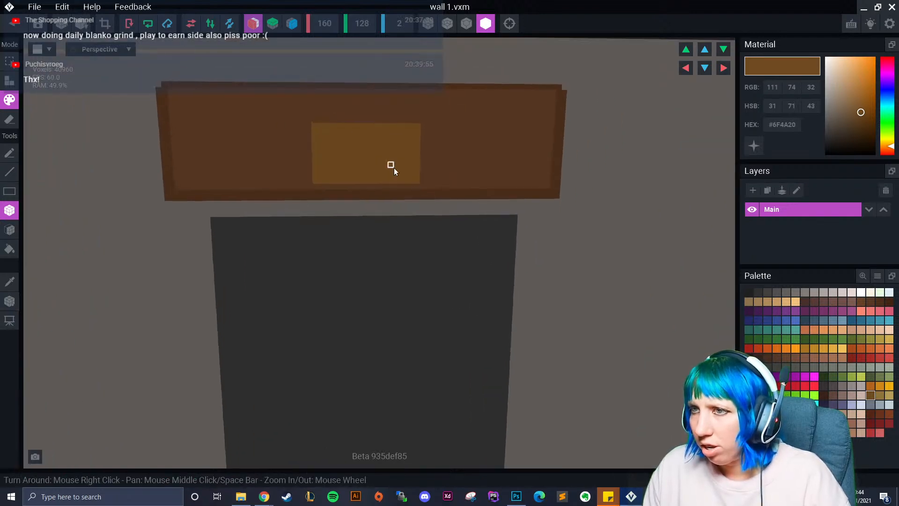
left_click(871, 386)
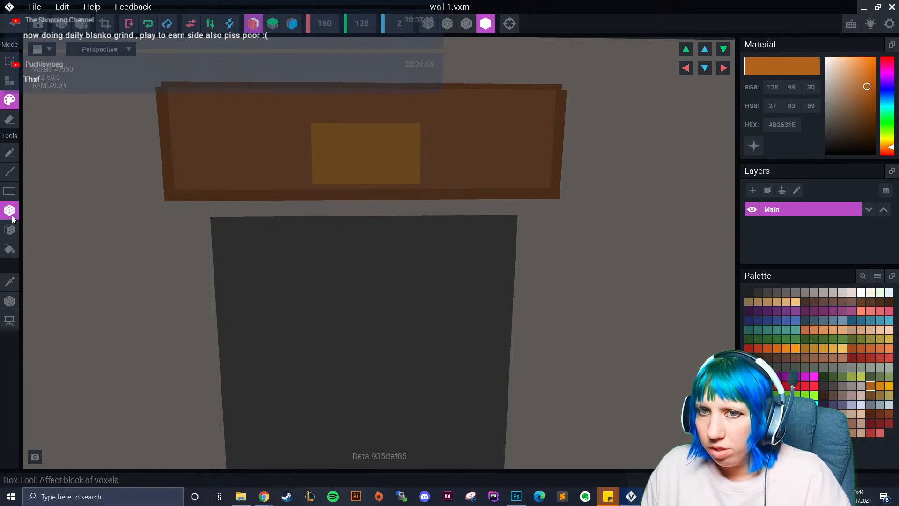
left_click(9, 153)
left_click_drag(313, 122, 384, 120)
mouse_move(316, 122)
left_mouse_down()
mouse_move(378, 128)
mouse_move(317, 128)
left_mouse_up()
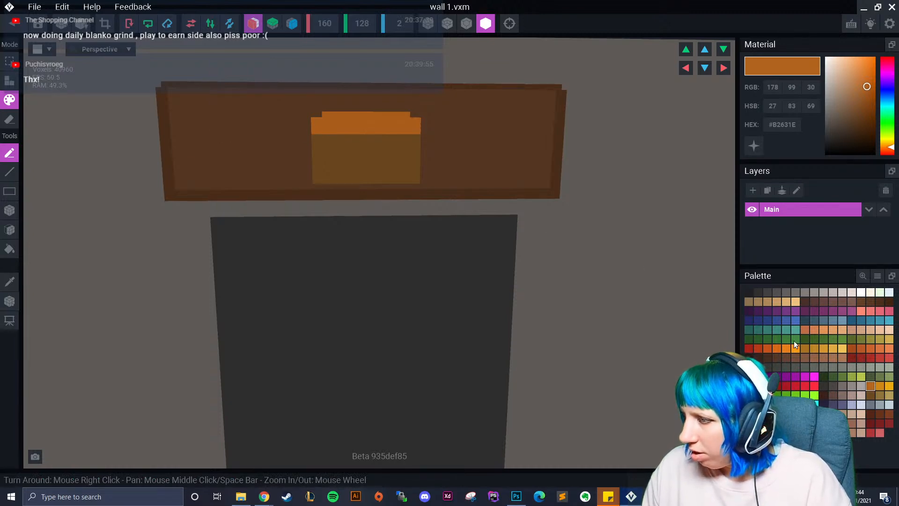
- Add a #534F4E lock to the chest front and mirrored #CE8716 gold accents to its lid
left_click(778, 292)
left_click_drag(355, 130, 364, 142)
scroll(363, 192, "up", 3)
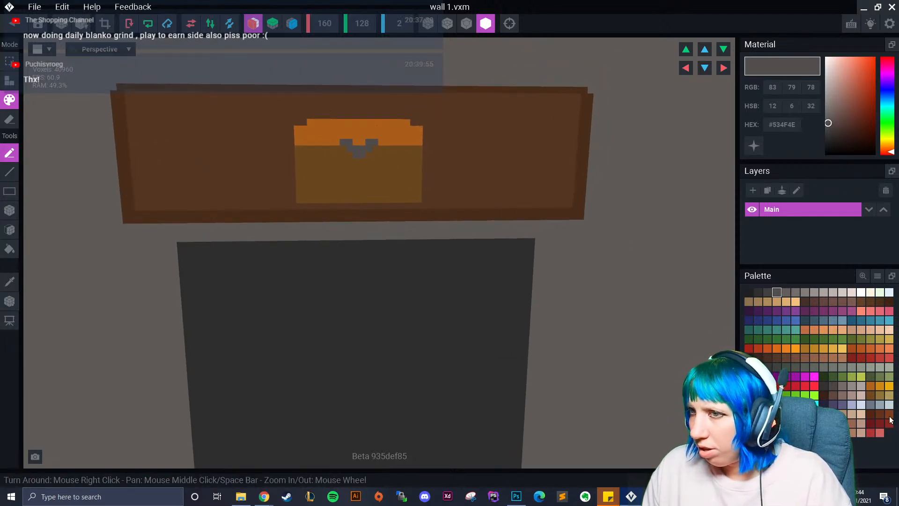
left_click(880, 386)
mouse_move(325, 132)
left_mouse_down()
mouse_move(335, 124)
mouse_move(321, 127)
left_mouse_up()
- Turn off X mirroring and undo the last gold strokes on the chest lid
left_click(252, 23)
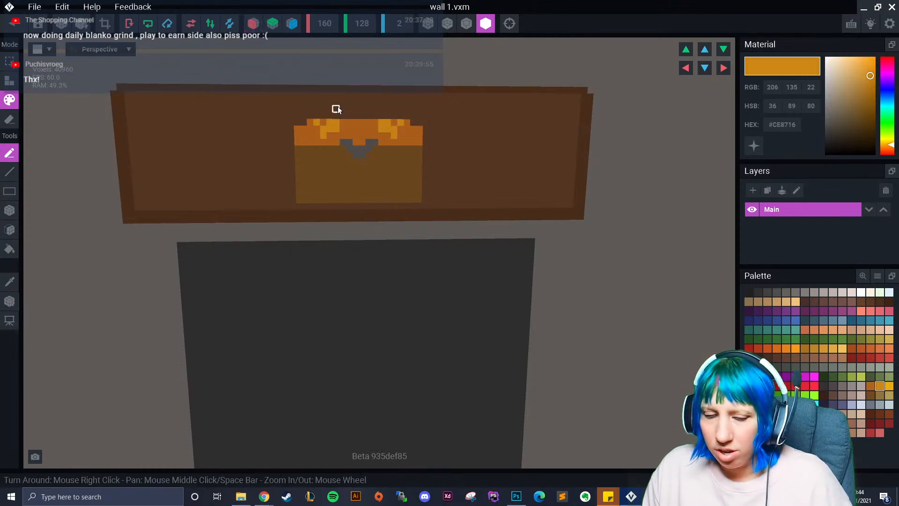
key("ctrl+z")
key("ctrl+z")
key("ctrl+z")
key("ctrl+z")
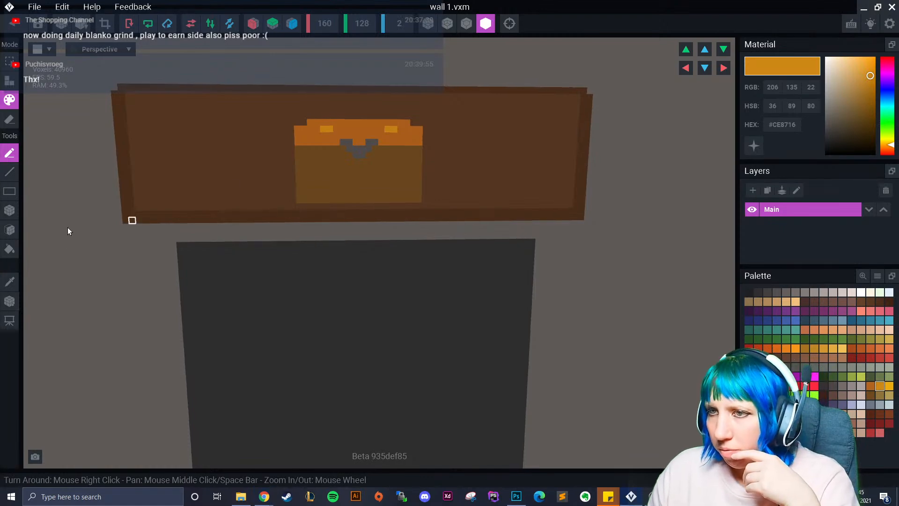
- Sample the sign's #583823 and paint a block over the whole chest to clear the sign board
left_click(248, 169, "alt")
mouse_move(300, 135)
left_mouse_down()
mouse_move(406, 178)
mouse_move(419, 198)
left_mouse_up()
left_click(9, 210)
left_click_drag(302, 131, 430, 210)
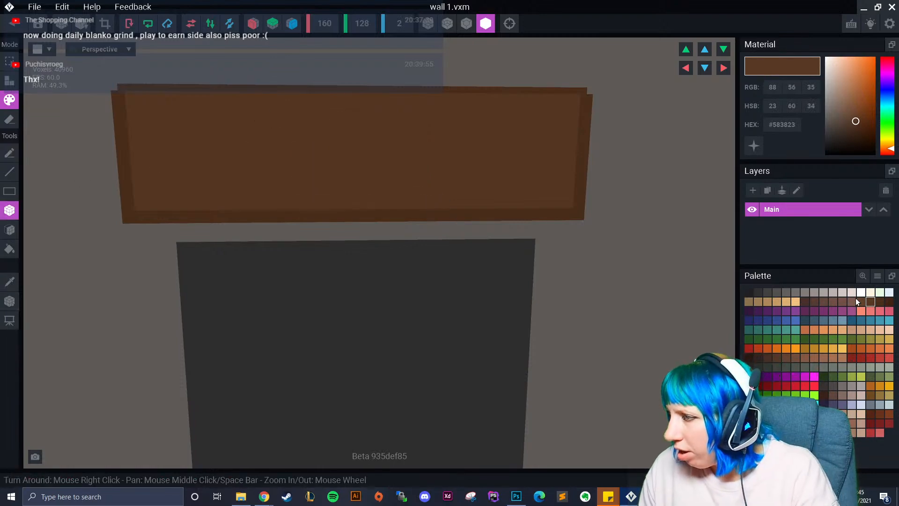
- Turn on X mirroring and paint a #95271F red rectangle in the middle of the sign as a chest front
left_click(870, 394)
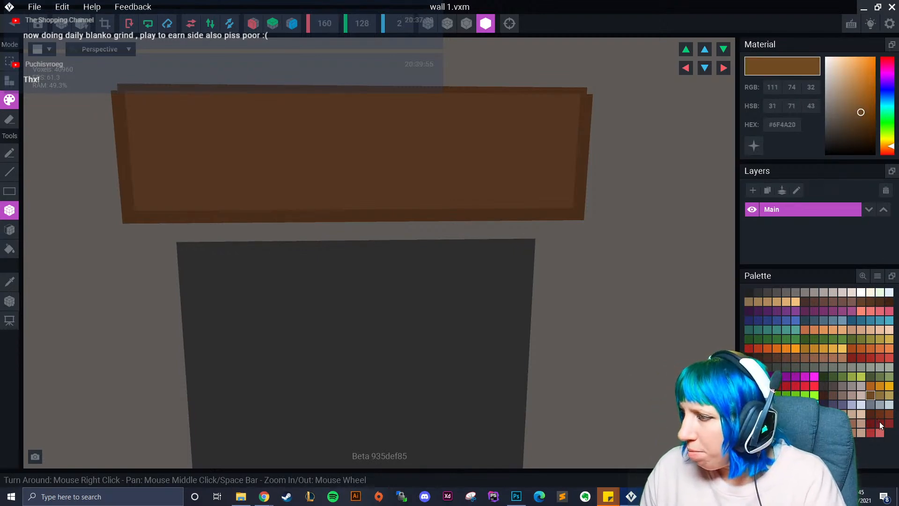
left_click(860, 358)
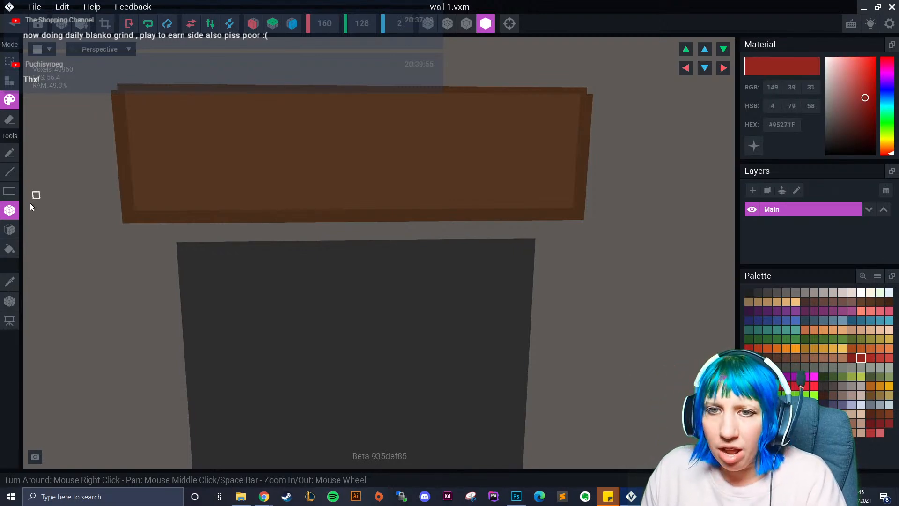
left_click(253, 26)
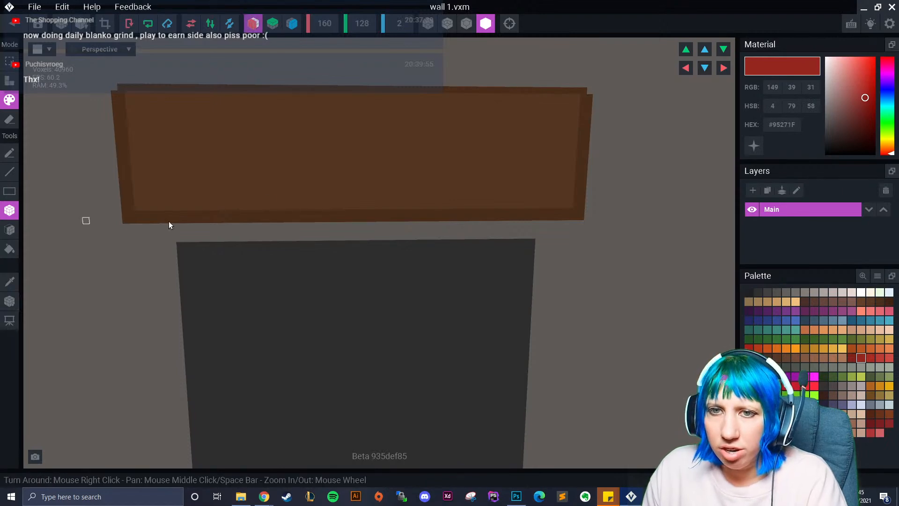
left_click_drag(311, 141, 370, 190)
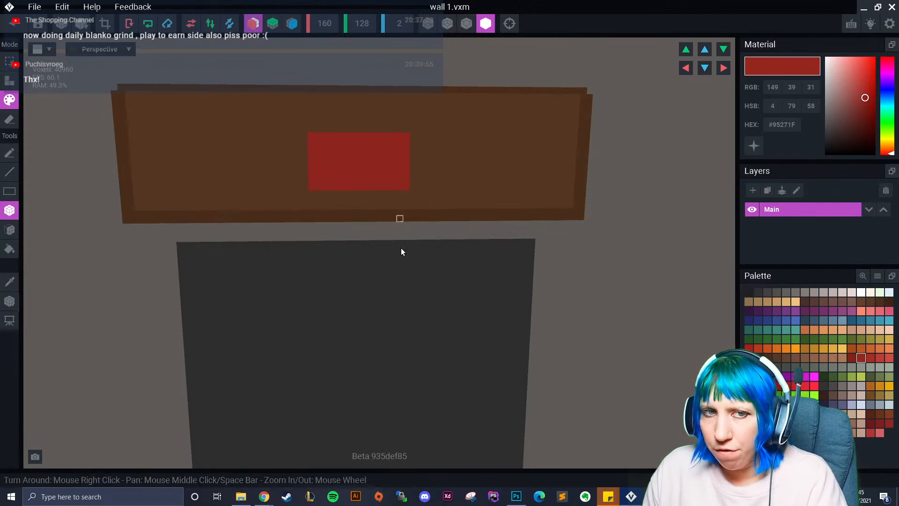
- Paint #B2631E trim along both sides and the upper edge of the red chest front
left_click(871, 386)
left_click_drag(309, 133, 311, 186)
left_click_drag(310, 136, 378, 137)
- Undo the extra mirrored strokes at the chest's upper corners and turn off X mirroring
left_click_drag(301, 132, 296, 124)
key("ctrl+z")
key("ctrl+z")
left_click(254, 24)
- Paint #B2631E stepped voxels off both upper corners and outline a side panel on the chest's left, down to its base
left_click(304, 129)
left_click(291, 122)
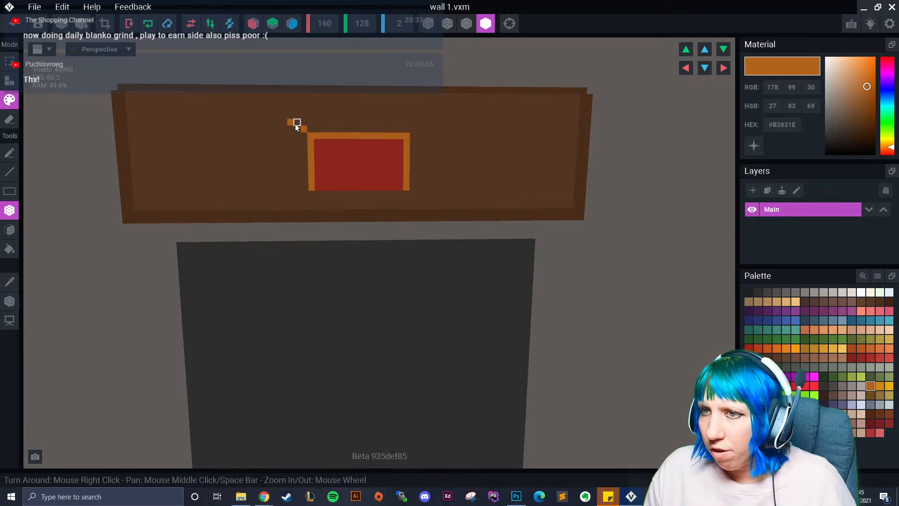
left_click(404, 129)
left_click(399, 124)
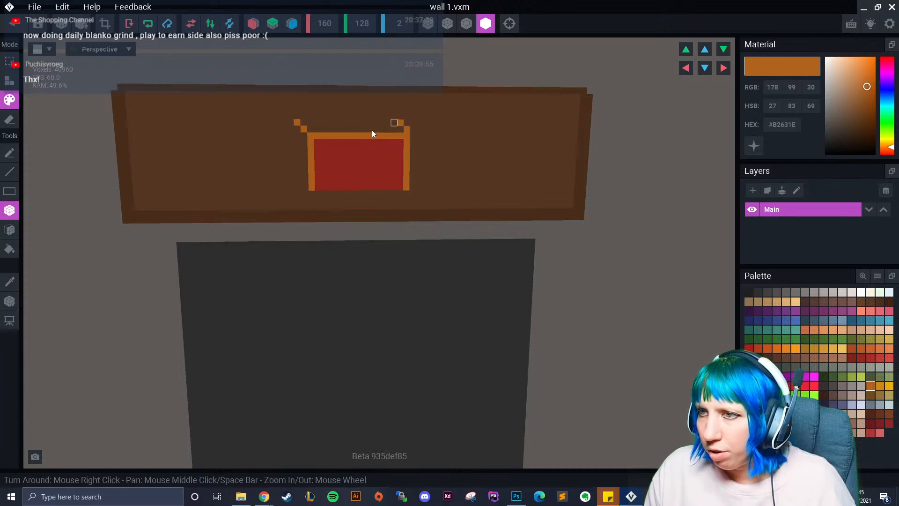
left_click_drag(291, 131, 291, 157)
left_click(306, 188)
left_click(300, 181)
scroll(361, 187, "up", 1)
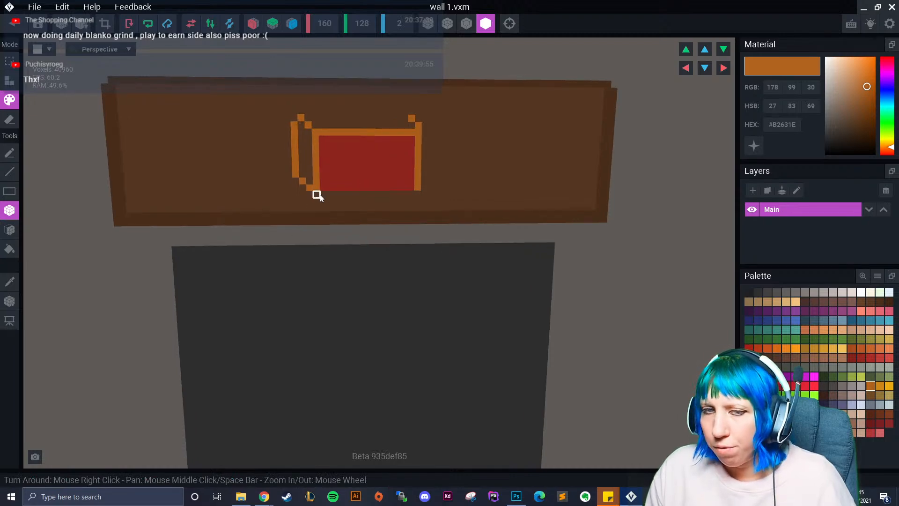
- Paint the chest front's lowest row and the whole left side panel, including its stepped base, in #82221B
left_click(852, 357)
left_click_drag(325, 190, 412, 190)
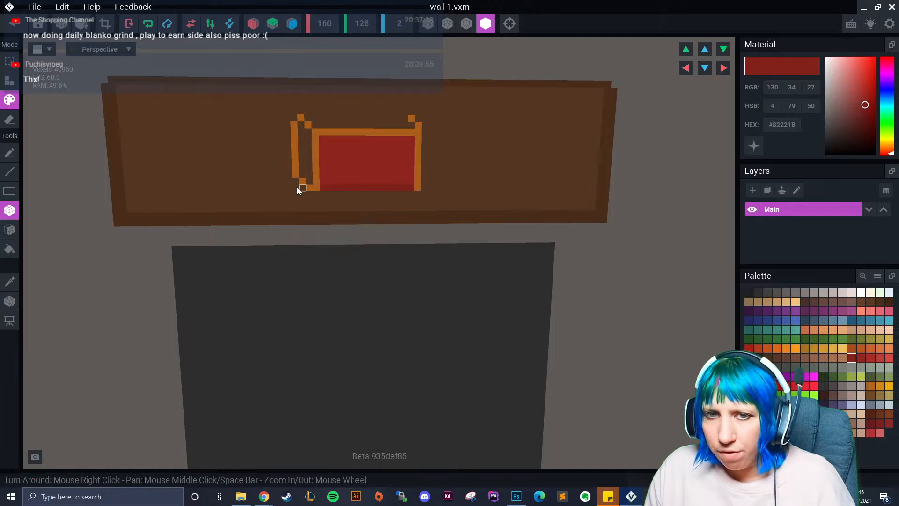
left_click(309, 188)
left_click(303, 181)
scroll(344, 193, "up", 1)
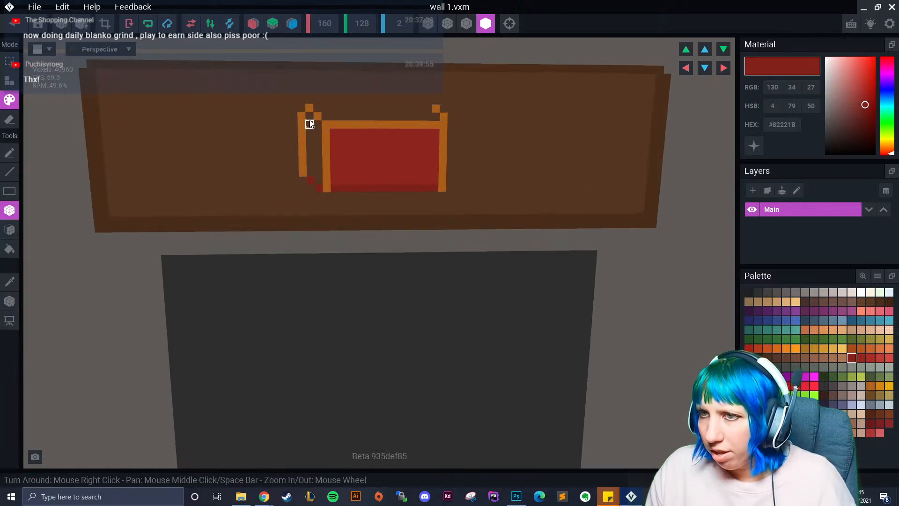
left_click(13, 233)
left_click(316, 160)
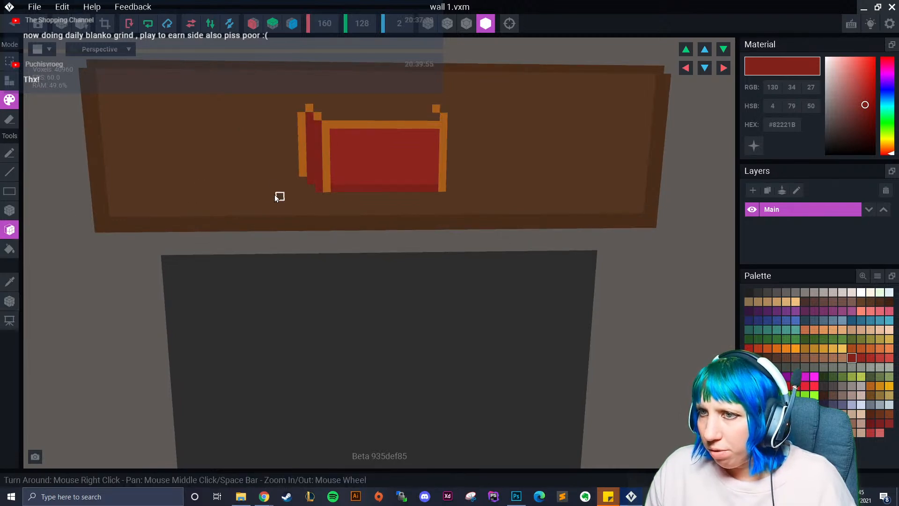
- Recolour the chest front to #A82C23, and its lowest row and the side panel to #95271F
scroll(323, 198, "up", 1)
middle_click_drag(331, 197, 271, 224)
left_click(861, 357)
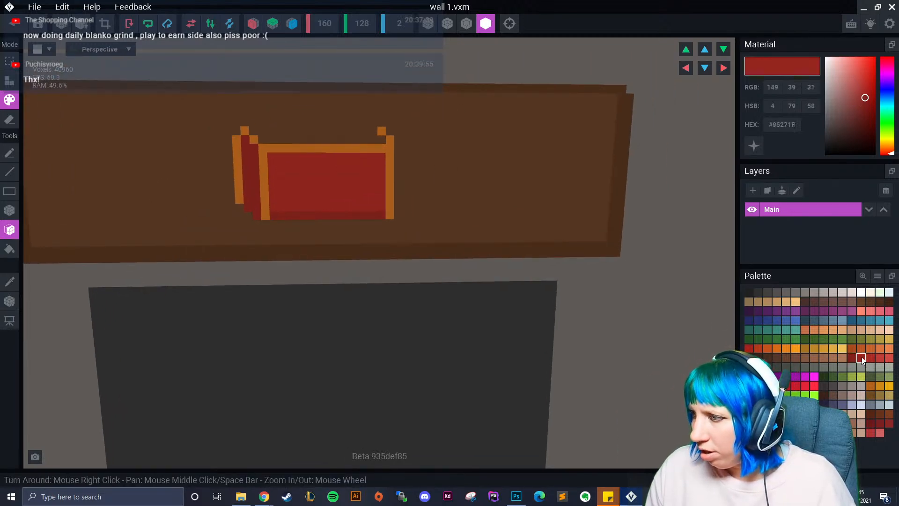
left_click(869, 358)
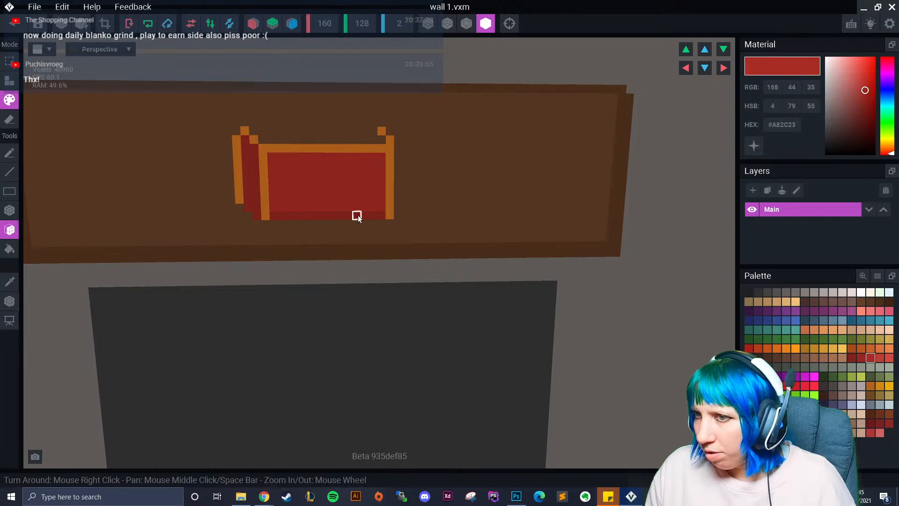
left_click(860, 358)
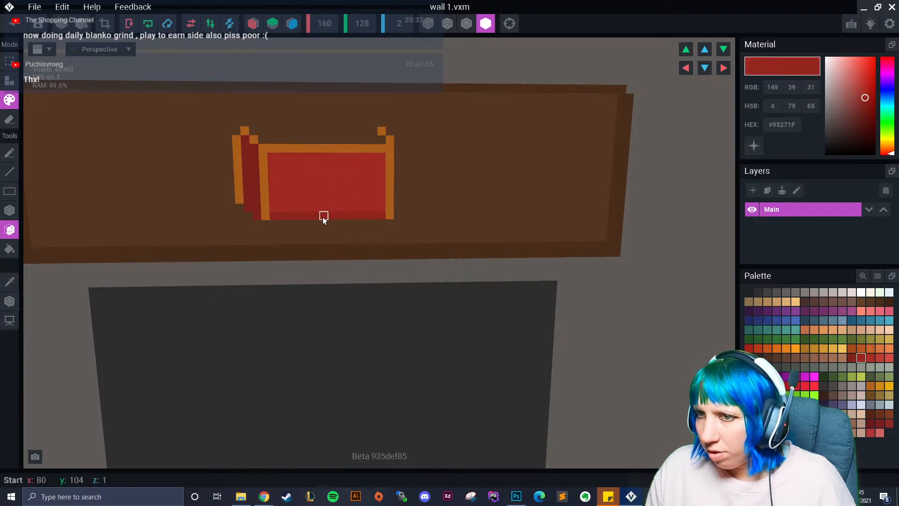
left_click(257, 216)
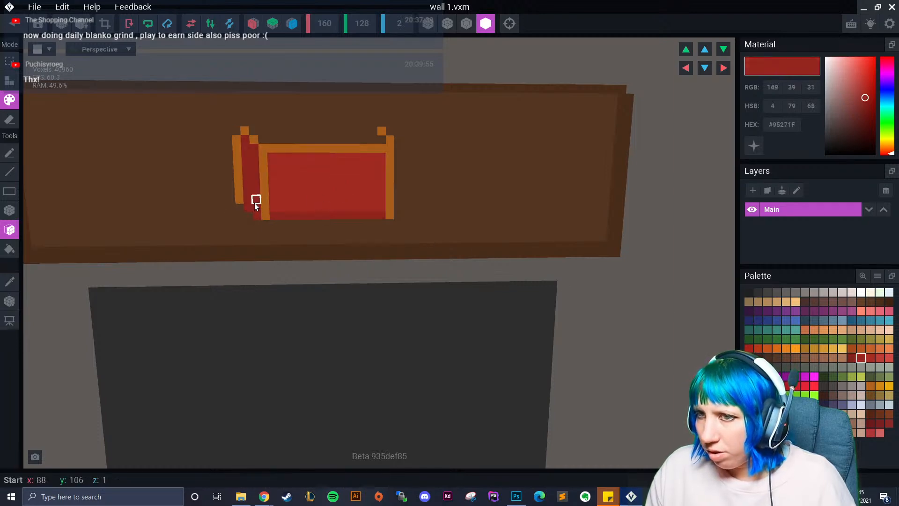
- Add darker #82221B shading voxels to the chest's left side panel and its stepped base
left_click(852, 358)
left_click(10, 209)
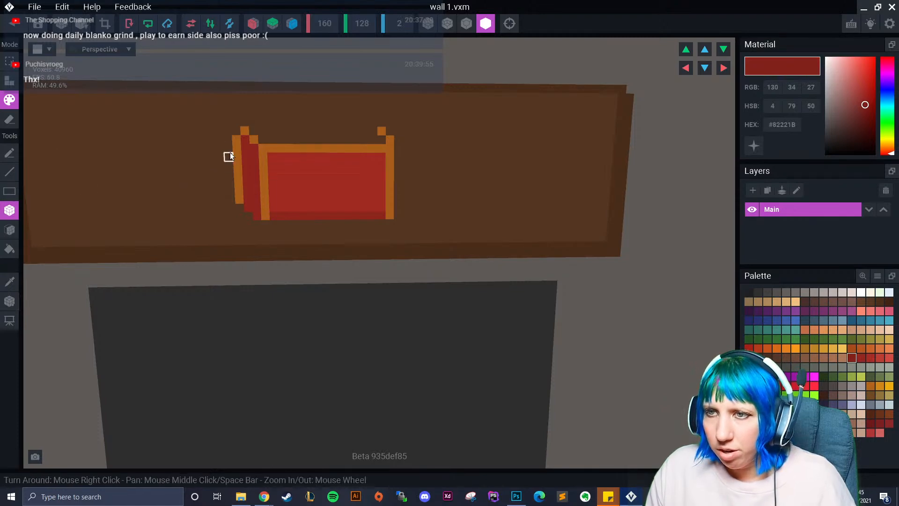
mouse_move(244, 142)
left_mouse_down()
mouse_move(245, 205)
mouse_move(257, 216)
left_mouse_up()
left_click(257, 216)
scroll(245, 249, "down", 2)
scroll(281, 241, "up", 1)
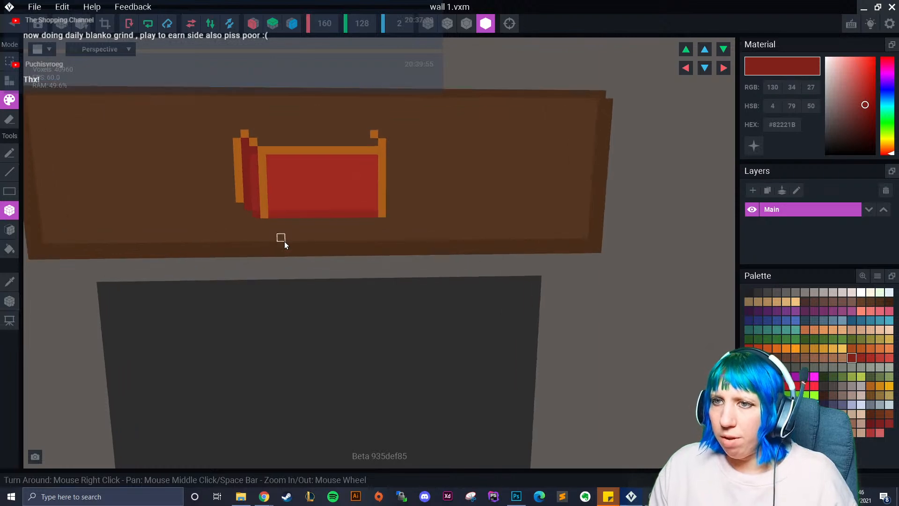
- Sample the chest's #B2631E trim and paint the back rim across the top, joining the two stepped corners
middle_click_drag(286, 236, 255, 250)
middle_click_drag(235, 216, 210, 247)
scroll(220, 223, "up", 1)
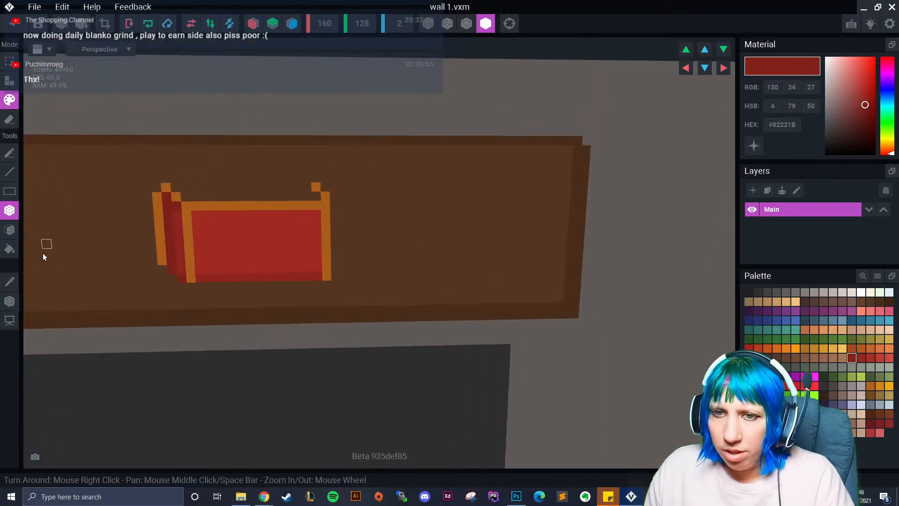
left_click(9, 280)
left_click(185, 206)
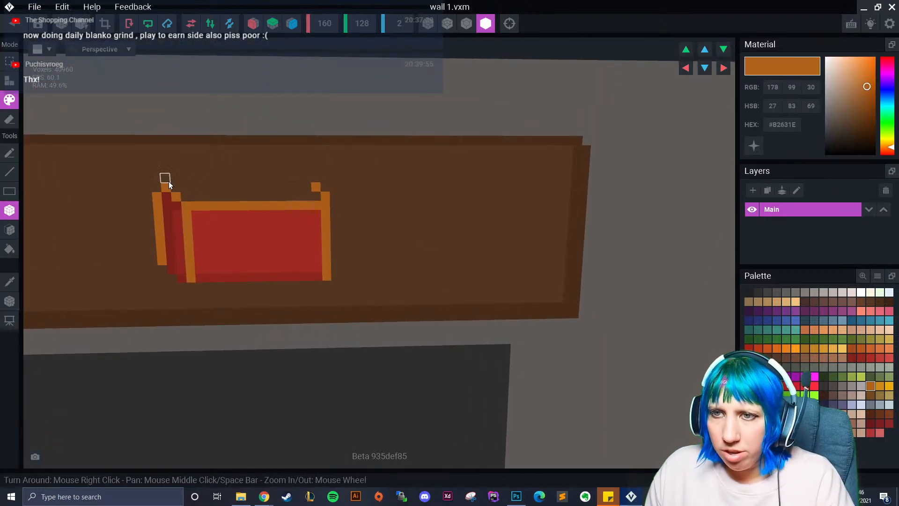
left_click_drag(172, 181, 226, 180)
left_click_drag(300, 177, 303, 177)
- Fill the open top of the chest inside the rim with #A87221, and replace it with bright gold #F9991C
right_click_drag(158, 187, 284, 258)
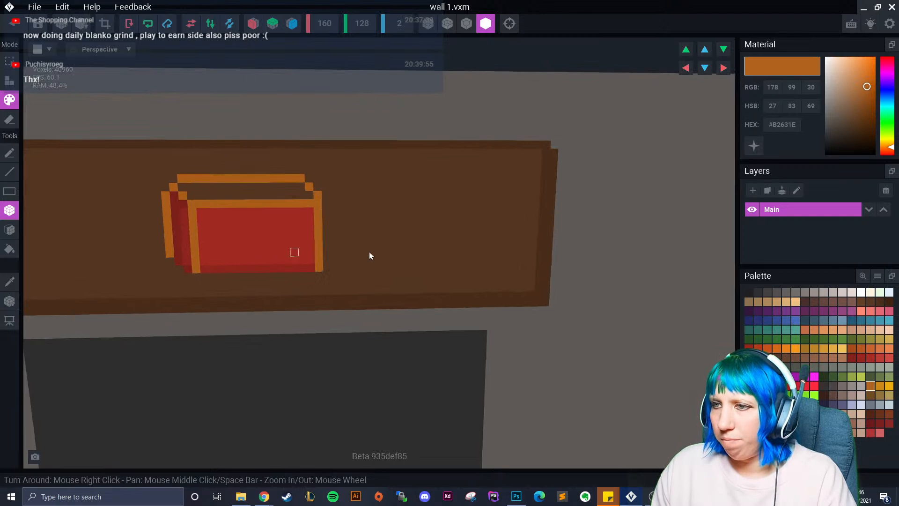
left_click(804, 349)
left_click(9, 229)
left_click(221, 199)
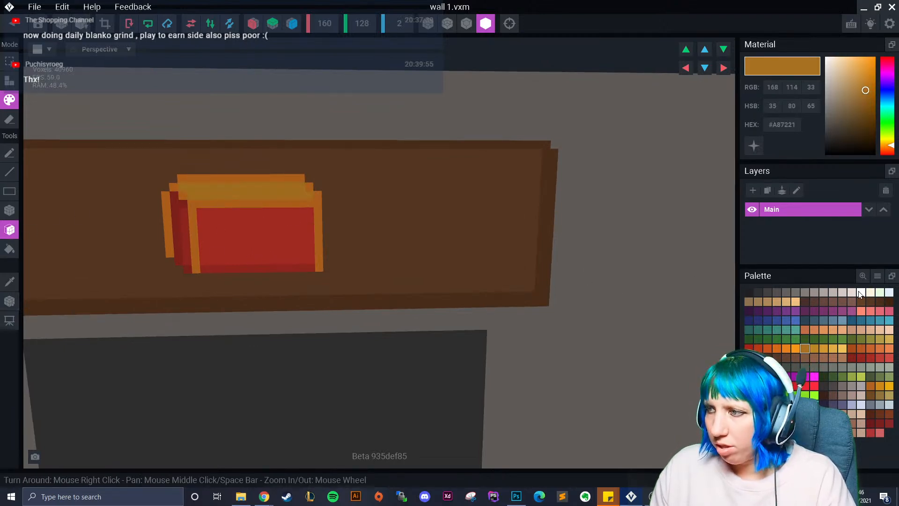
left_click(795, 349)
left_click(284, 195)
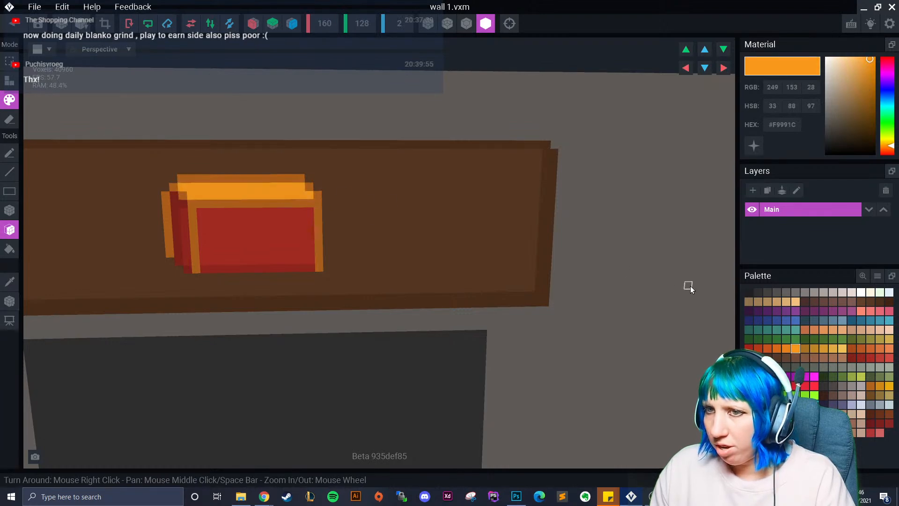
- Scatter #BE8528 voxels over the gold in the chest opening as coin texture
left_click(813, 348)
left_click(9, 152)
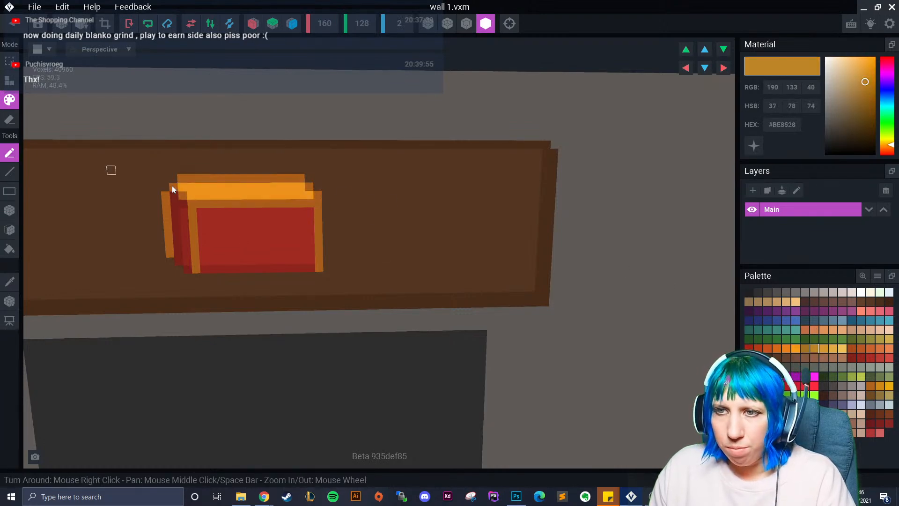
left_click(207, 187)
left_click(198, 194)
mouse_move(225, 194)
left_mouse_down()
mouse_move(225, 187)
mouse_move(284, 195)
left_mouse_up()
left_click(250, 194)
left_click(251, 187)
left_click(276, 187)
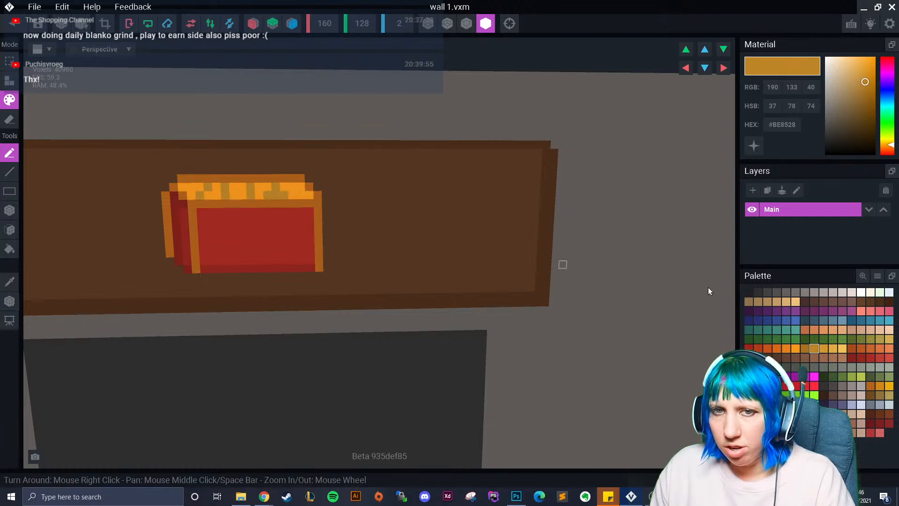
- Add more coin variation to the gold with scattered #A87221 and #E8811B voxels
left_click(803, 347)
left_click(258, 195)
left_click(235, 196)
left_click(217, 195)
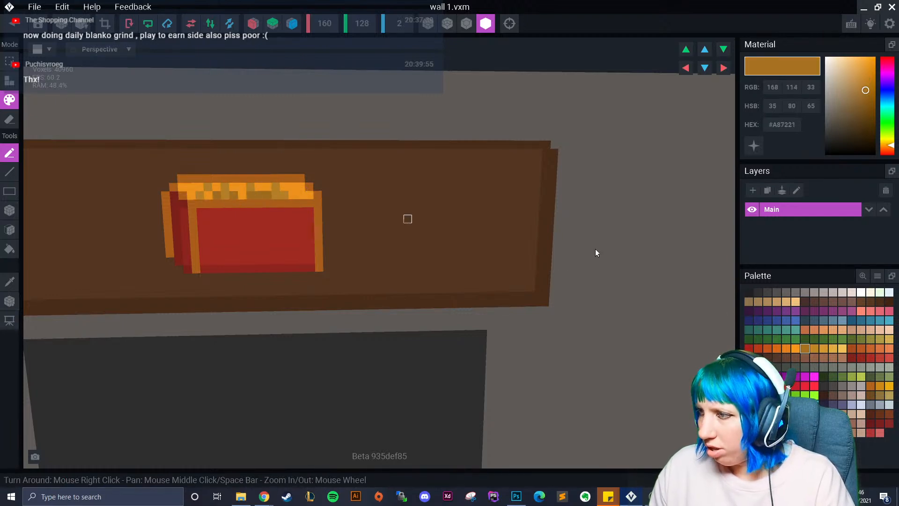
left_click(786, 348)
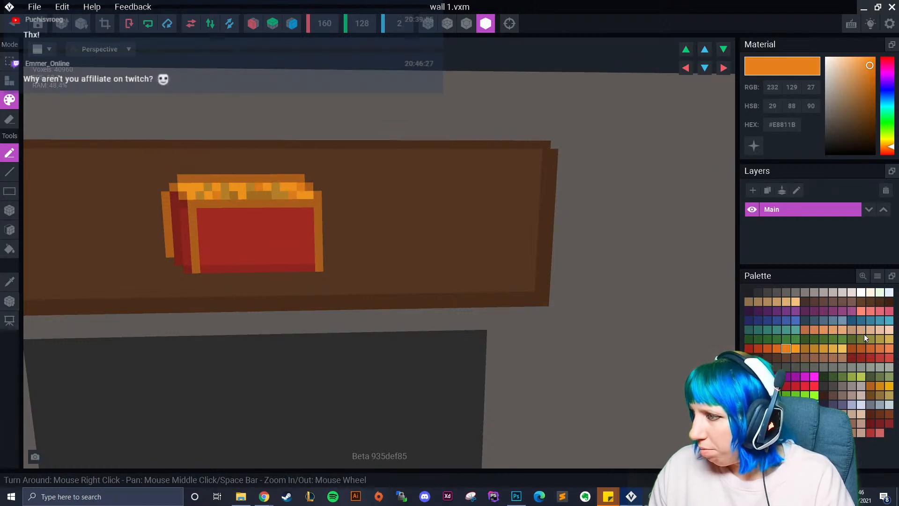
- Place two glowing green gem voxels in #2B5B29 among the gold, one near each end of the chest opening
left_click(842, 338)
left_click(292, 190)
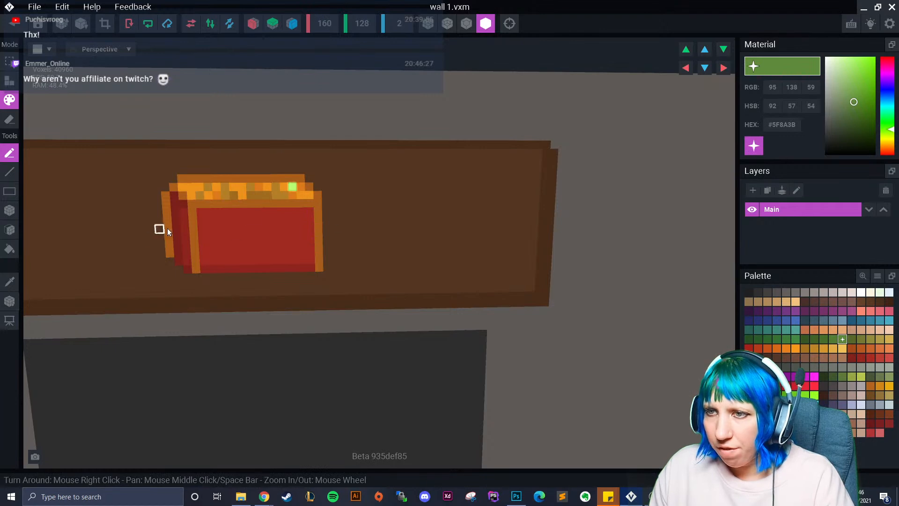
left_click(760, 339)
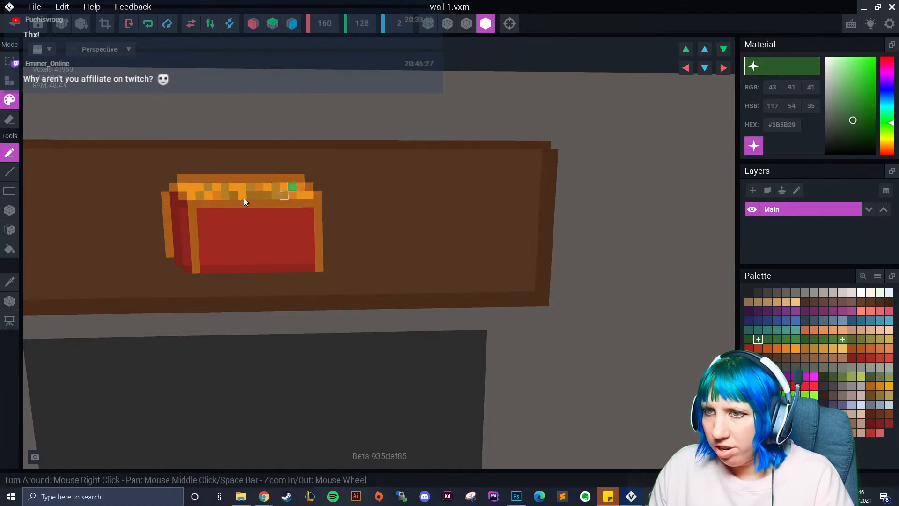
left_click(208, 198)
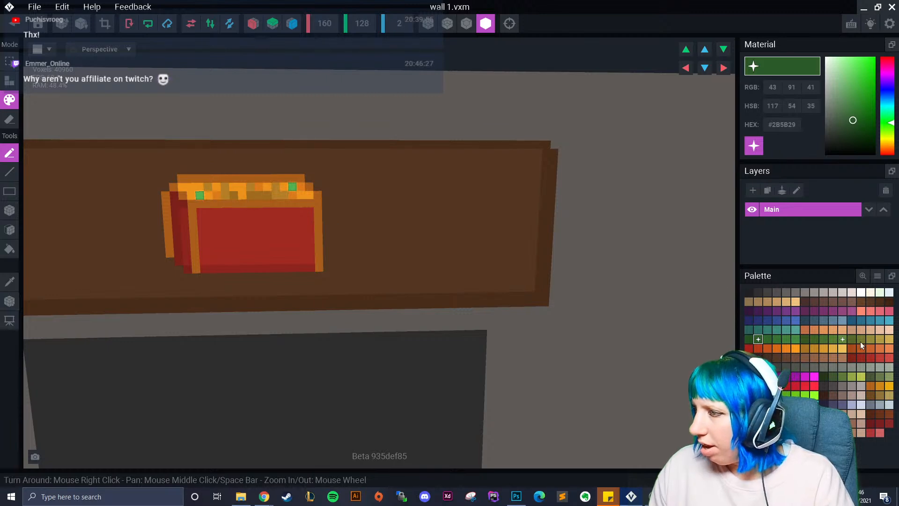
- Place two glowing blue gem voxels in #2C6E8D, one mid-pile and one at the gold's right end
left_click(861, 320)
left_click(754, 145)
left_click(241, 188)
left_click(310, 196)
scroll(319, 307, "down", 2)
scroll(320, 307, "up", 3)
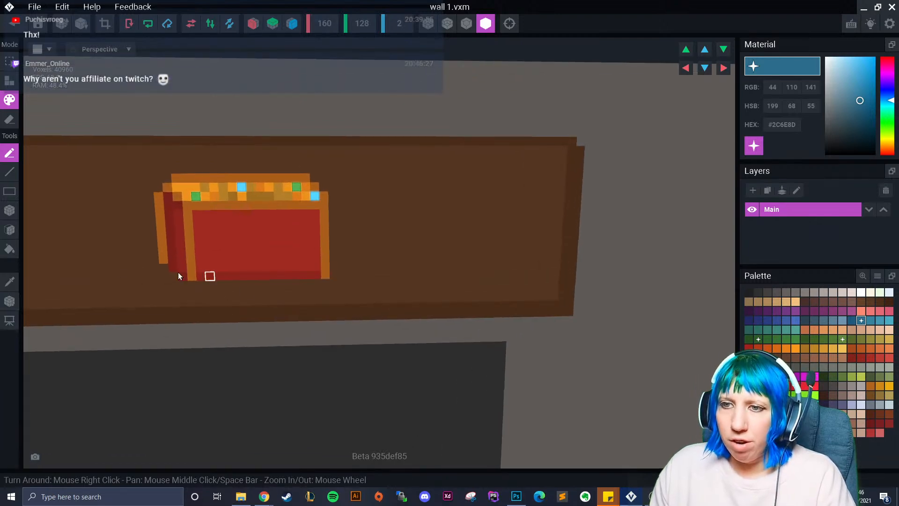
- Paint a #6F4A20 lock plate tapering downward at the upper middle of the chest's front, with a #1F1F1F keyhole in it
left_click(10, 281)
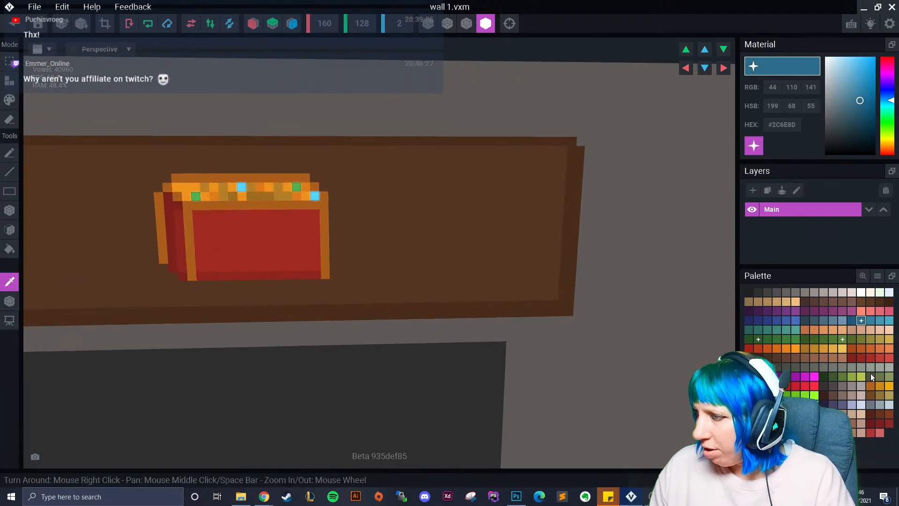
left_click(253, 224)
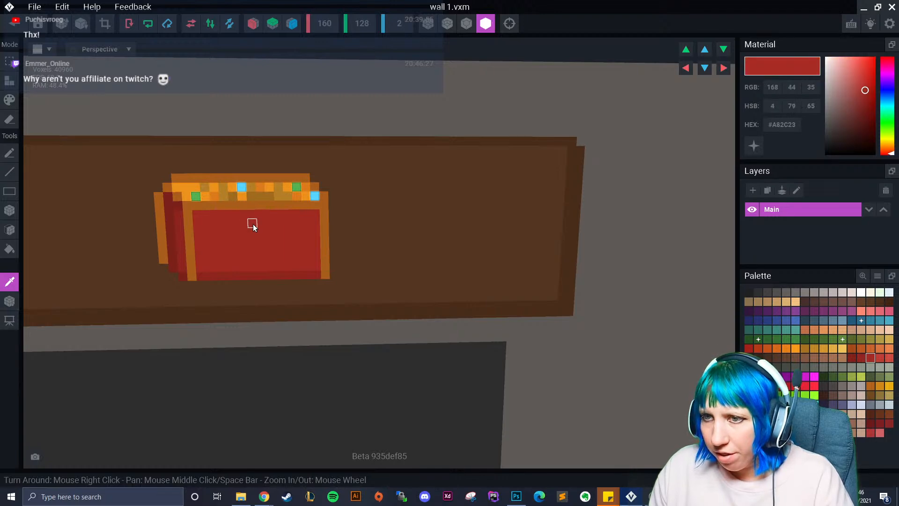
left_click(867, 394)
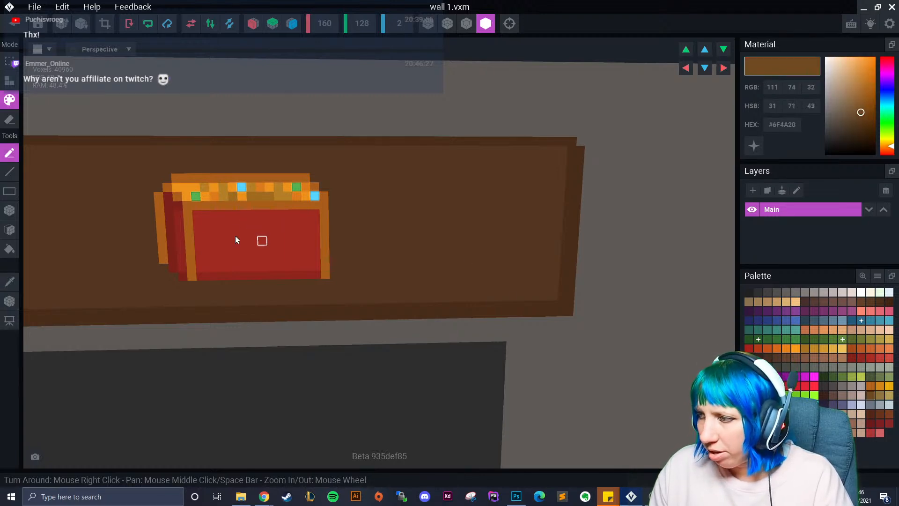
left_click_drag(252, 216, 254, 225)
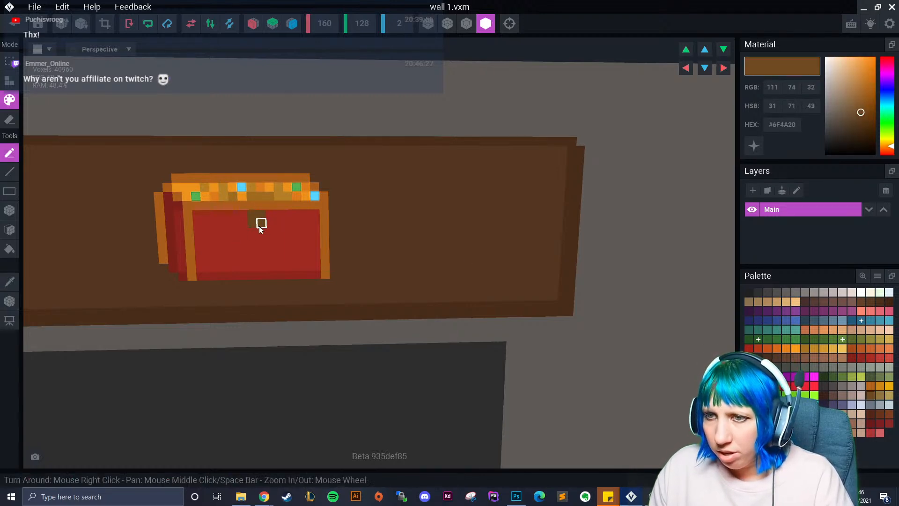
mouse_move(243, 220)
left_mouse_down()
mouse_move(270, 223)
mouse_move(261, 231)
left_mouse_up()
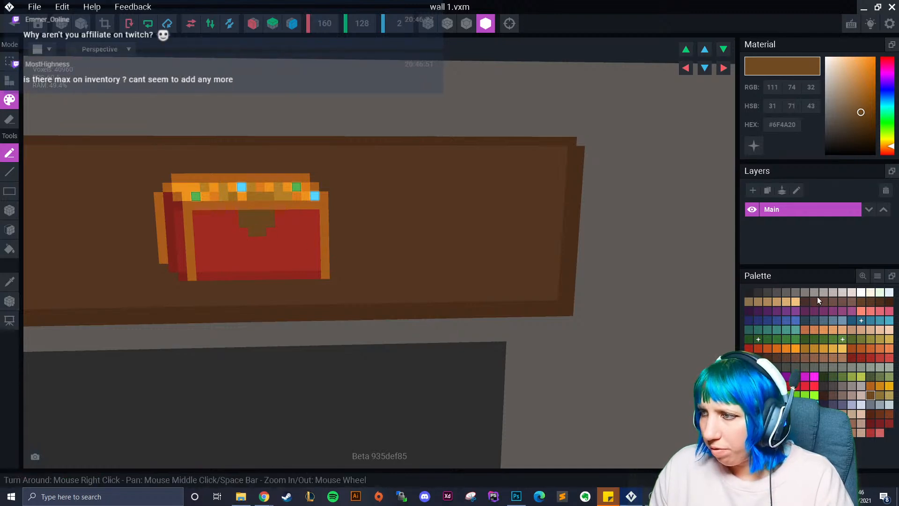
left_click(749, 292)
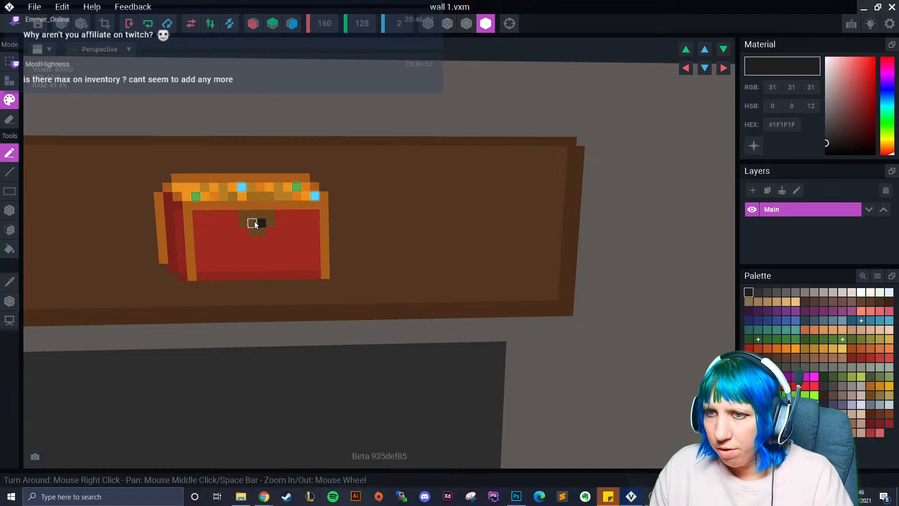
left_click(252, 220)
- Outline a stepped, open lid above the gold in the chest's red #A82C23 and fill its interior
scroll(272, 235, "up", 2)
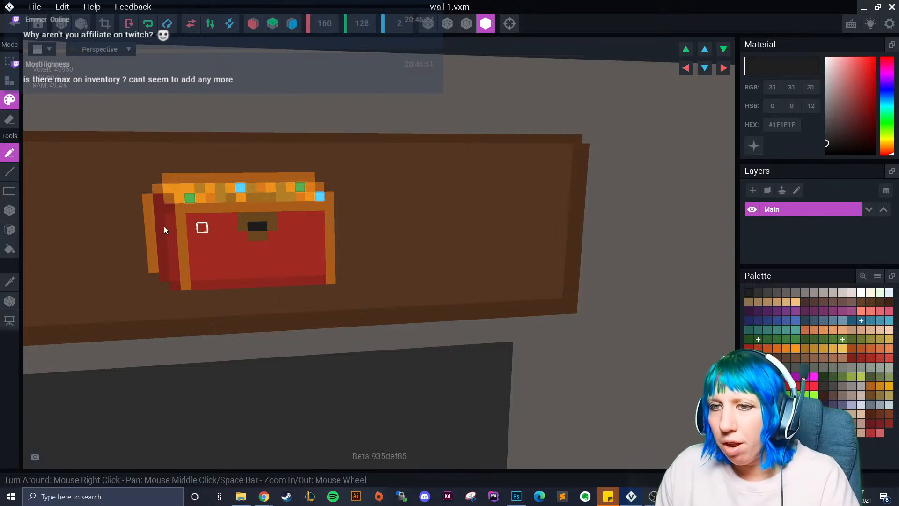
left_click(9, 281)
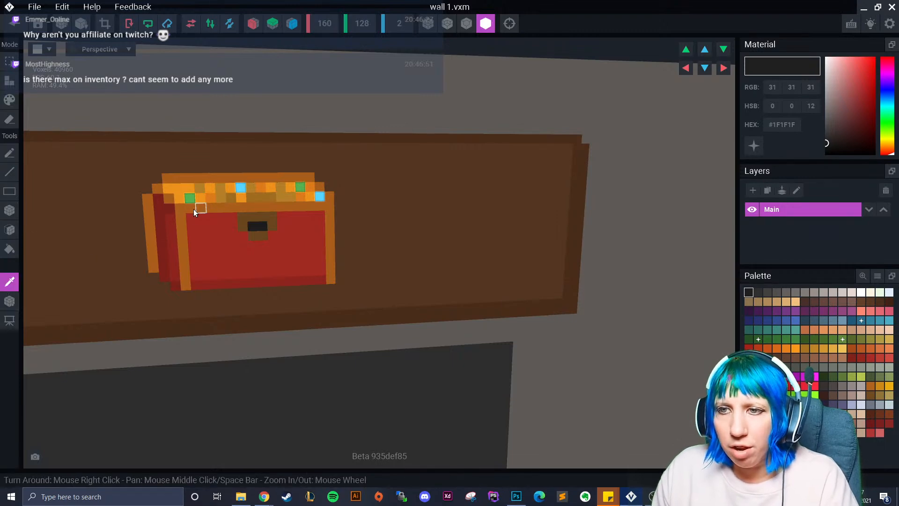
left_click(165, 203)
mouse_move(146, 189)
left_mouse_down()
mouse_move(159, 161)
mouse_move(232, 150)
mouse_move(309, 168)
left_mouse_up()
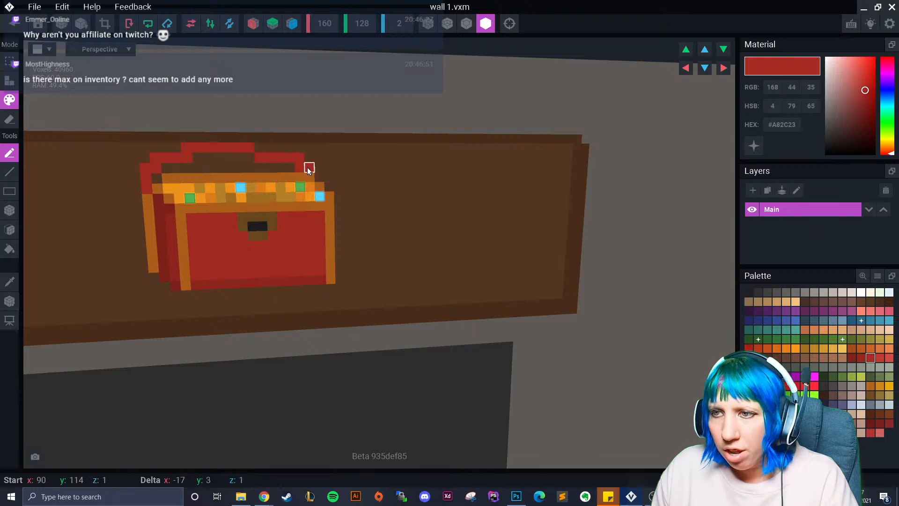
left_click(10, 229)
left_click(205, 168)
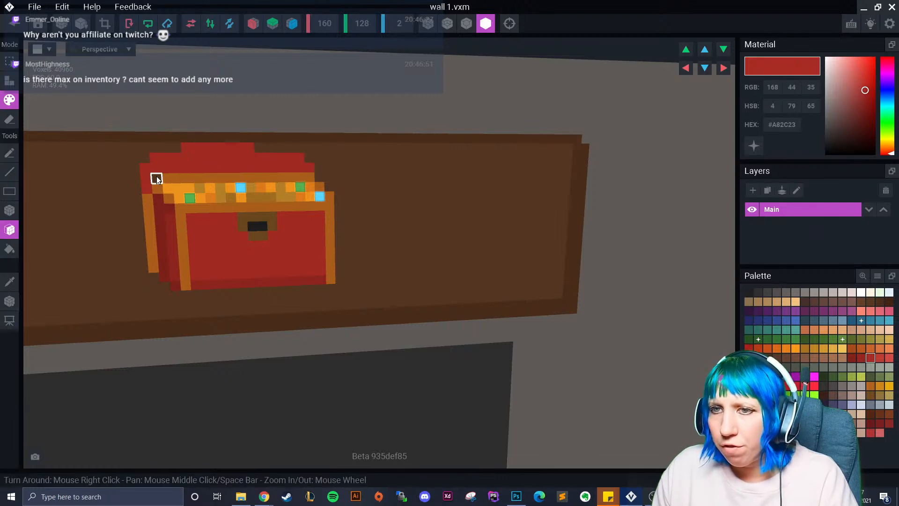
- Trim the stepped edges at both ends of the red lid with #B2631E voxels
left_click(15, 284)
left_click(181, 217)
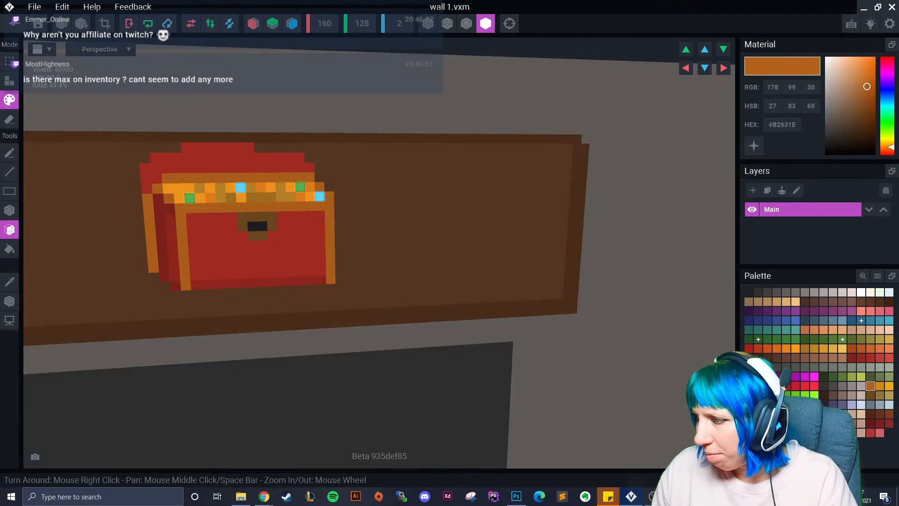
left_click(137, 170)
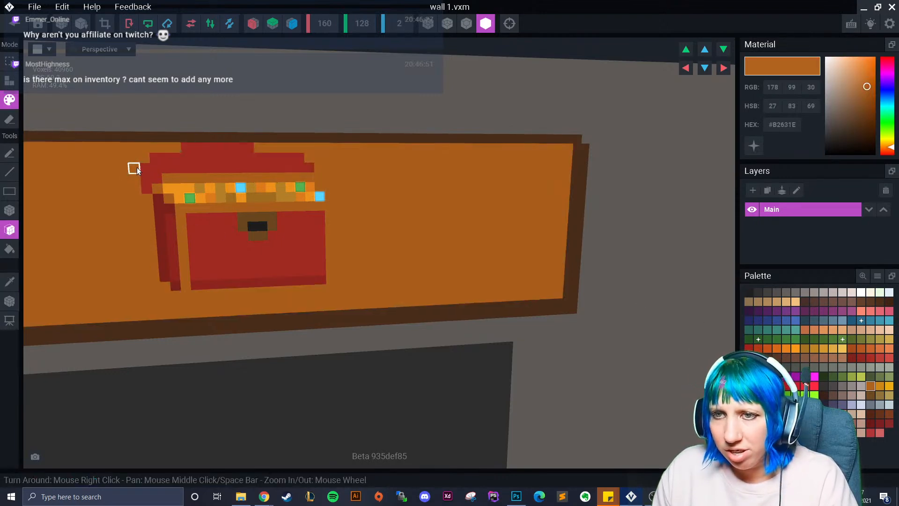
key("ctrl+z")
left_click(10, 210)
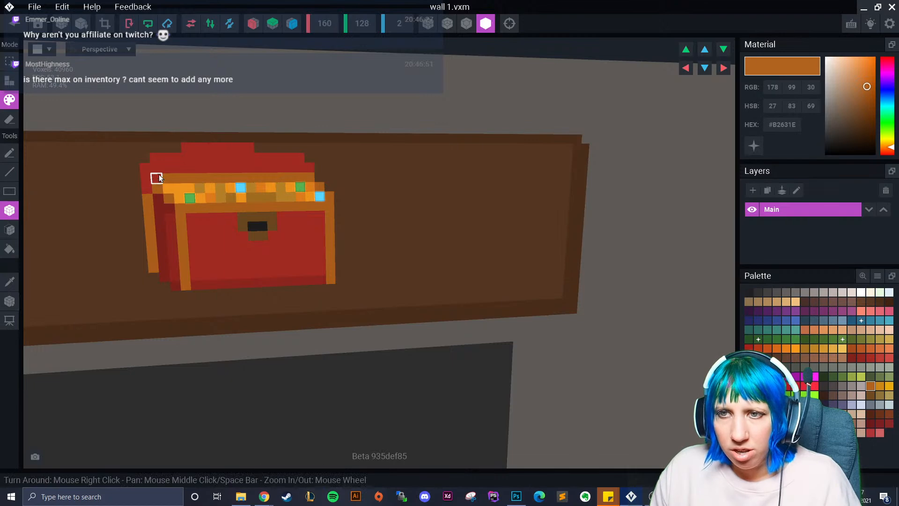
mouse_move(139, 173)
left_mouse_down()
mouse_move(150, 152)
mouse_move(173, 147)
left_mouse_up()
left_click_drag(256, 147, 304, 155)
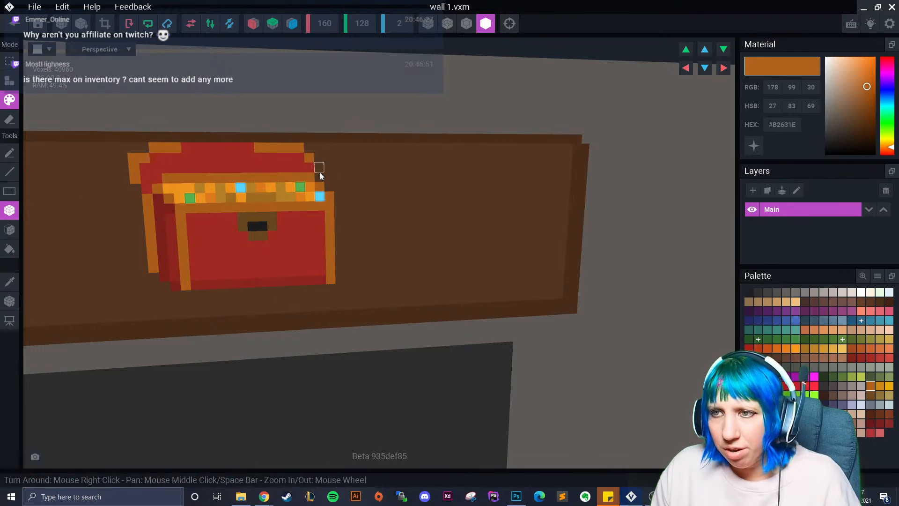
left_click(319, 168)
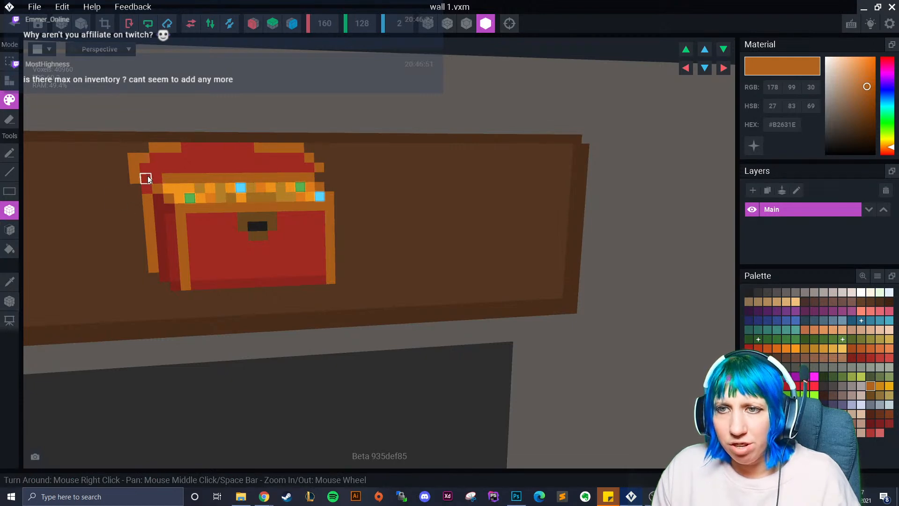
- Shade the lid's lower corners in #6F4A20 and recolour the stepped edge trim at both ends with it
left_click(872, 394)
left_click_drag(157, 178, 147, 178)
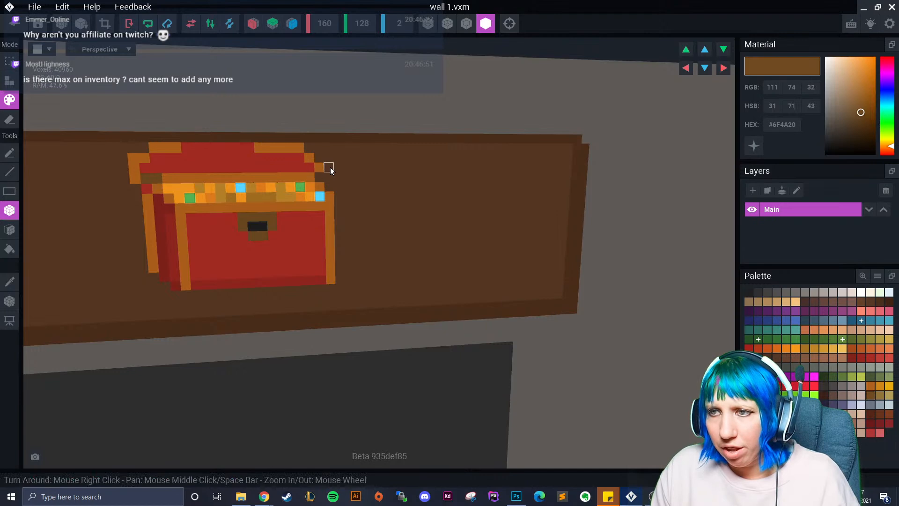
left_click(322, 173)
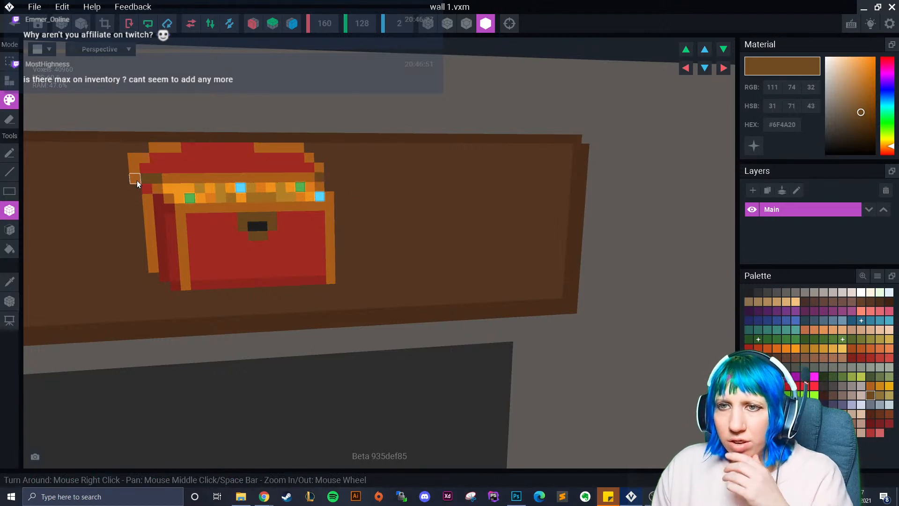
mouse_move(134, 173)
left_mouse_down()
mouse_move(136, 160)
mouse_move(176, 150)
left_mouse_up()
left_click_drag(260, 147, 299, 149)
left_click(317, 168)
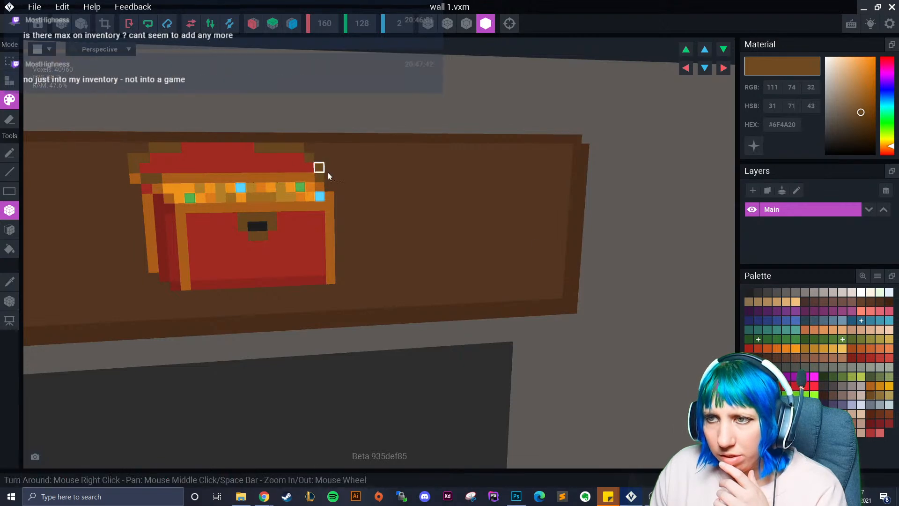
- Shade the red lid with #95271F along its lowest row, its top row and the end of the middle row
left_click(861, 358)
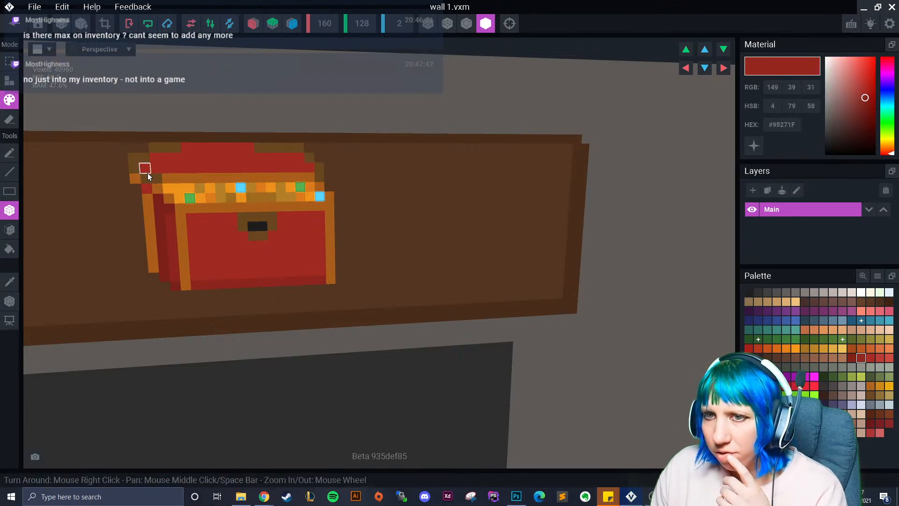
left_click_drag(148, 173, 252, 172)
left_click_drag(305, 166, 302, 165)
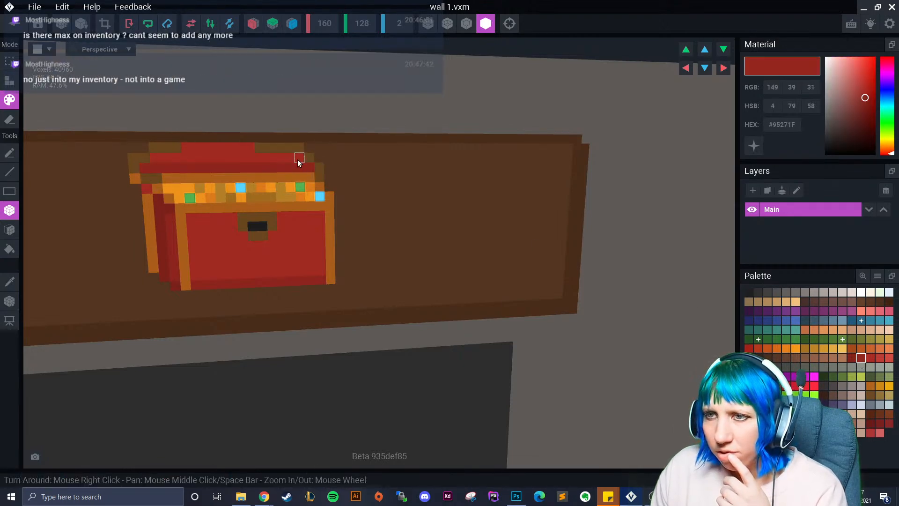
left_click_drag(192, 146, 250, 146)
left_click(157, 158)
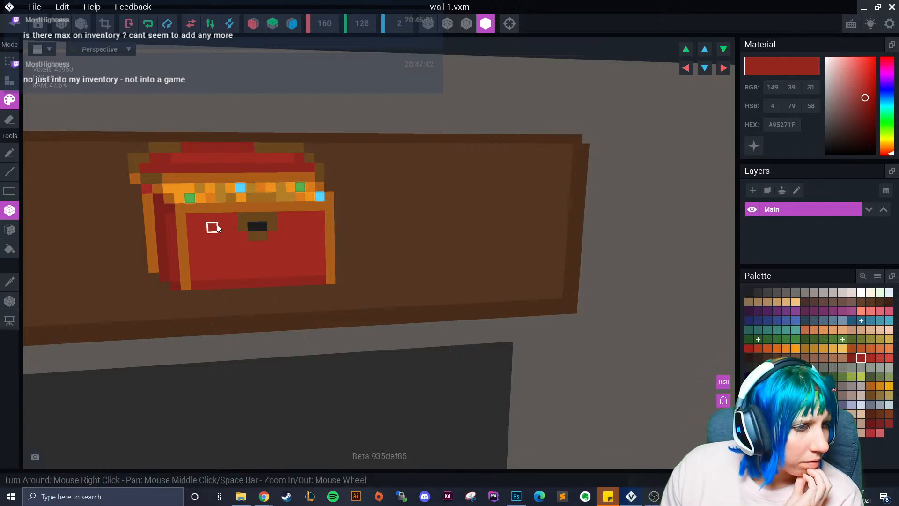
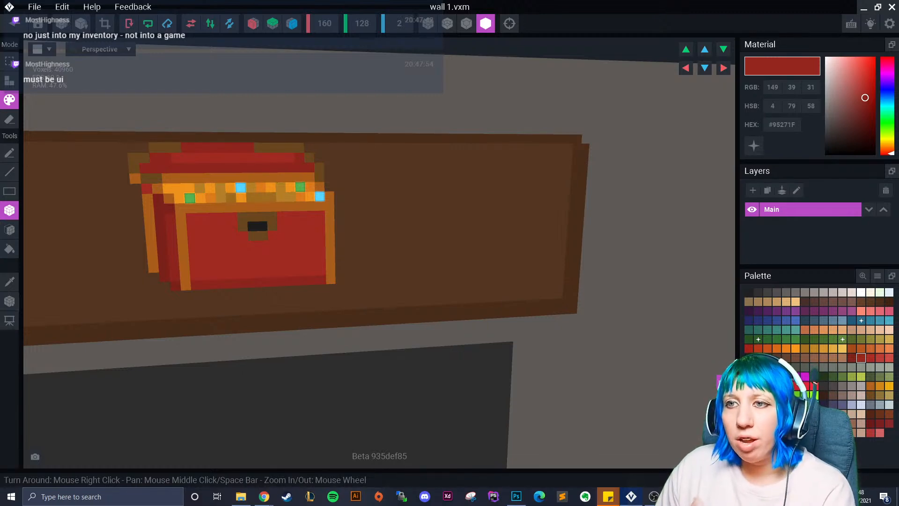
- Raise the sign's upper frame edge by one row across its full width in the frame colour #4B2E1B
scroll(444, 238, "down", 5)
right_click_drag(356, 303, 347, 296)
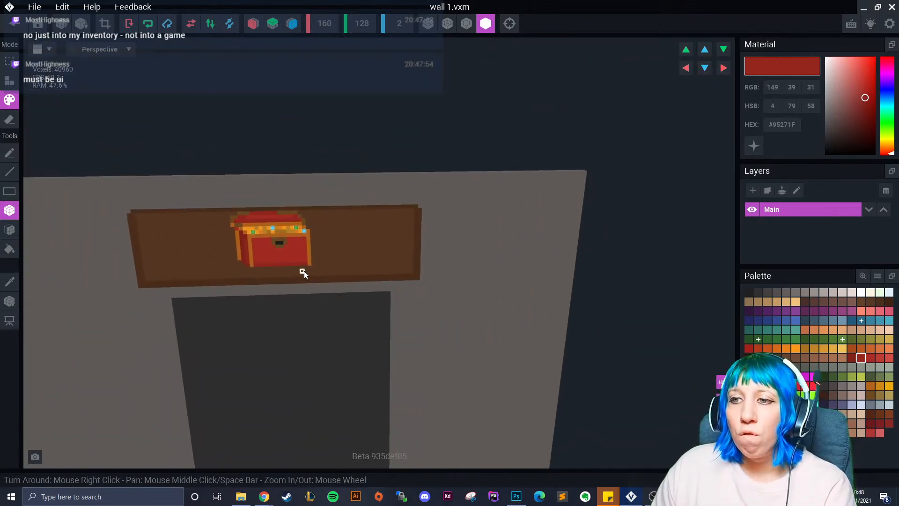
scroll(245, 259, "up", 5)
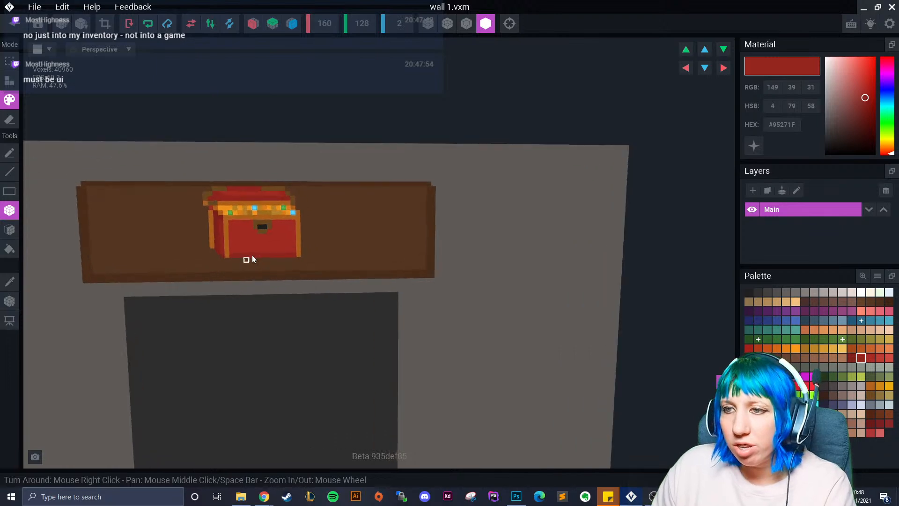
left_click(12, 281)
left_click(157, 139)
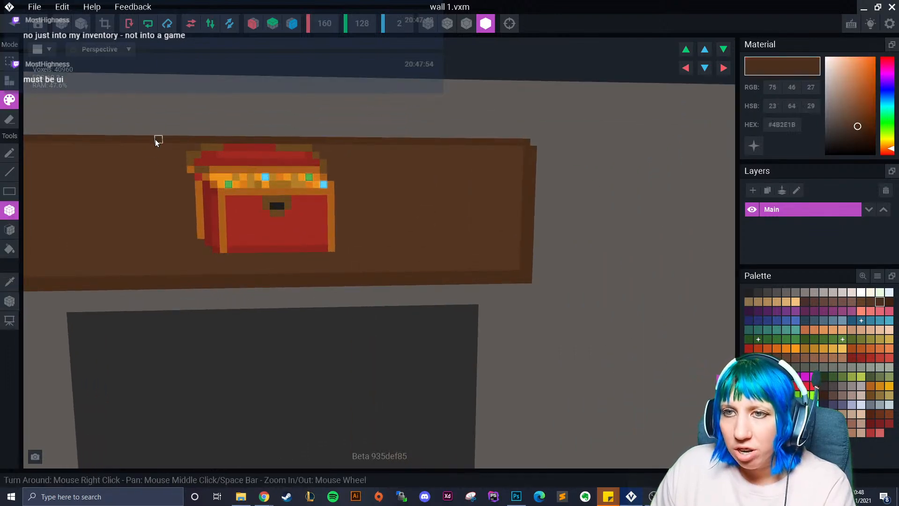
middle_click_drag(75, 183, 137, 200)
left_click_drag(73, 147, 585, 151)
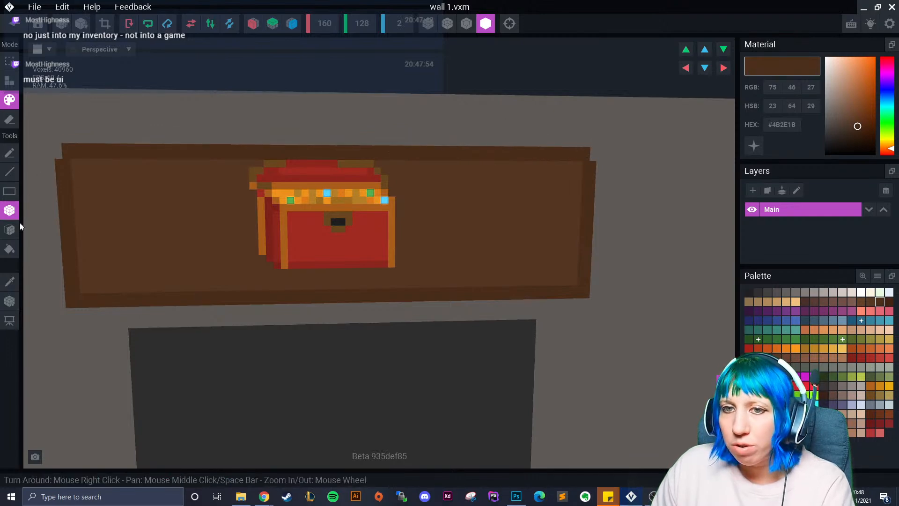
- Repaint the former upper frame row inside the sign with the board colour #583823
left_click(82, 159, "alt")
left_click_drag(77, 158, 506, 161)
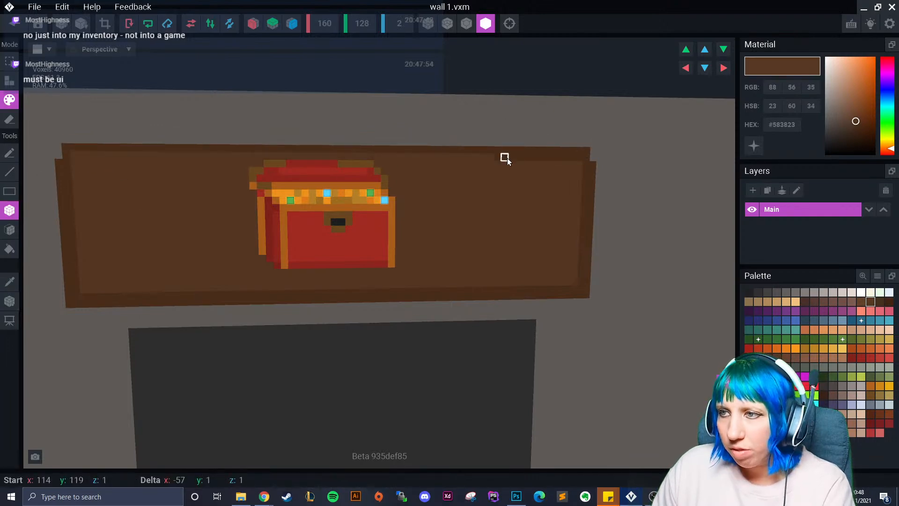
left_click_drag(574, 158, 580, 157)
scroll(429, 255, "down", 2)
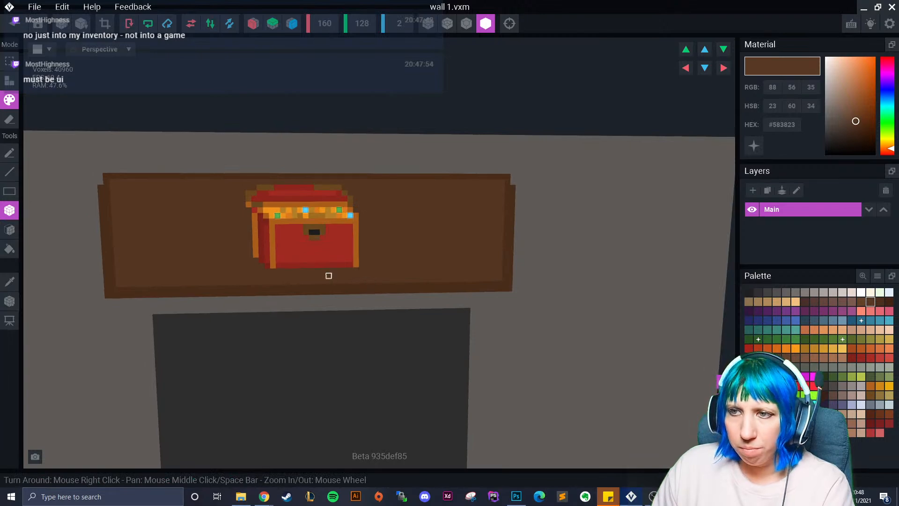
- Enable X-axis symmetry and paint new frame sides closer to the chest in the sign's dark frame brown
scroll(330, 277, "down", 5)
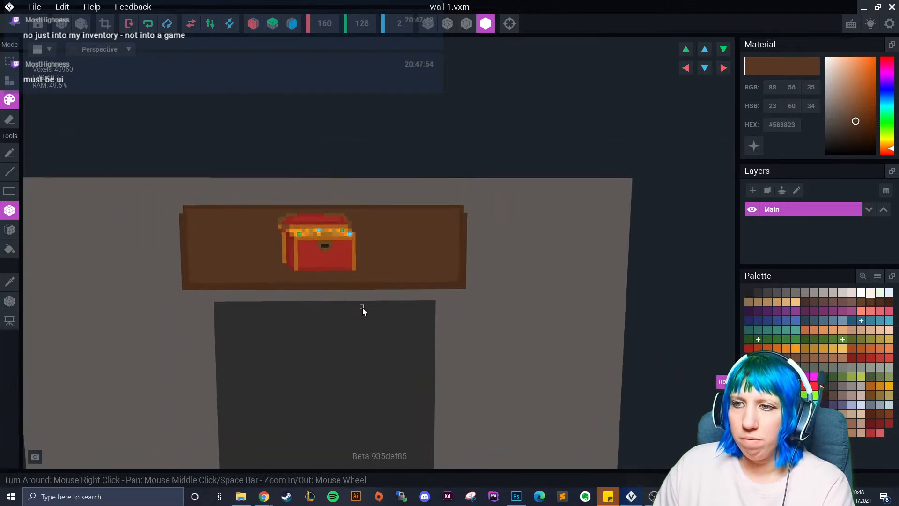
scroll(363, 308, "up", 2)
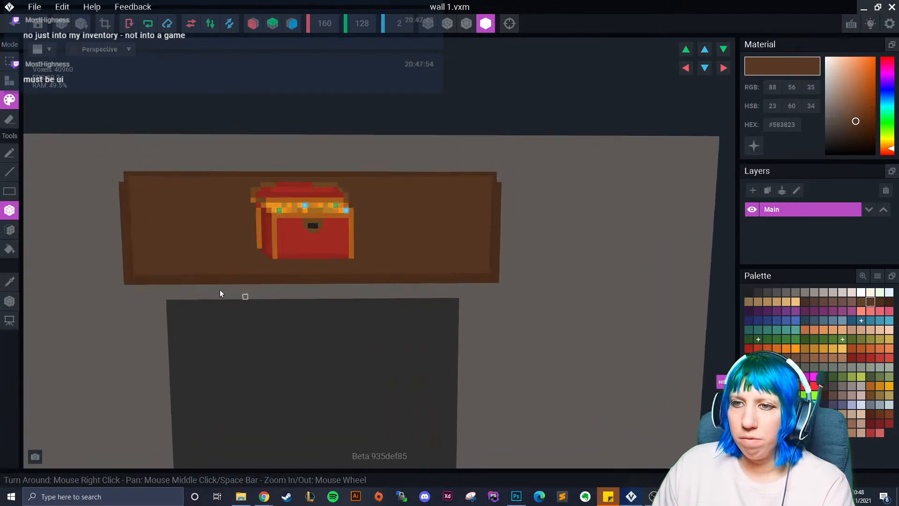
left_click(10, 283)
left_click(124, 199)
mouse_move(133, 181)
left_mouse_down()
mouse_move(171, 263)
mouse_move(162, 274)
mouse_move(184, 273)
left_mouse_up()
left_click(253, 23)
mouse_move(177, 179)
left_mouse_down()
mouse_move(159, 266)
mouse_move(137, 274)
left_mouse_up()
- Narrow the sign by covering its outer ends with the wall grey #645F5C
left_click(9, 281)
left_click(117, 188)
mouse_move(127, 172)
left_mouse_down()
mouse_move(178, 177)
mouse_move(135, 220)
mouse_move(176, 279)
left_mouse_up()
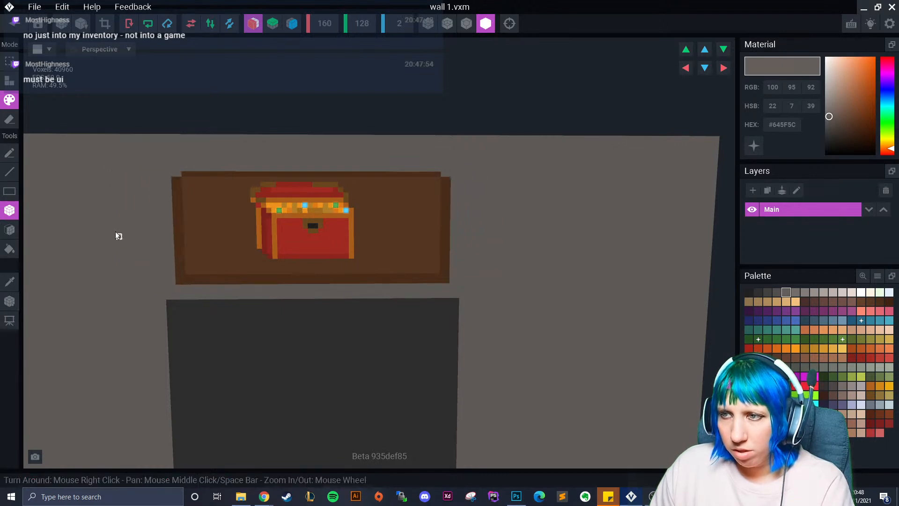
scroll(28, 249, "up", 1)
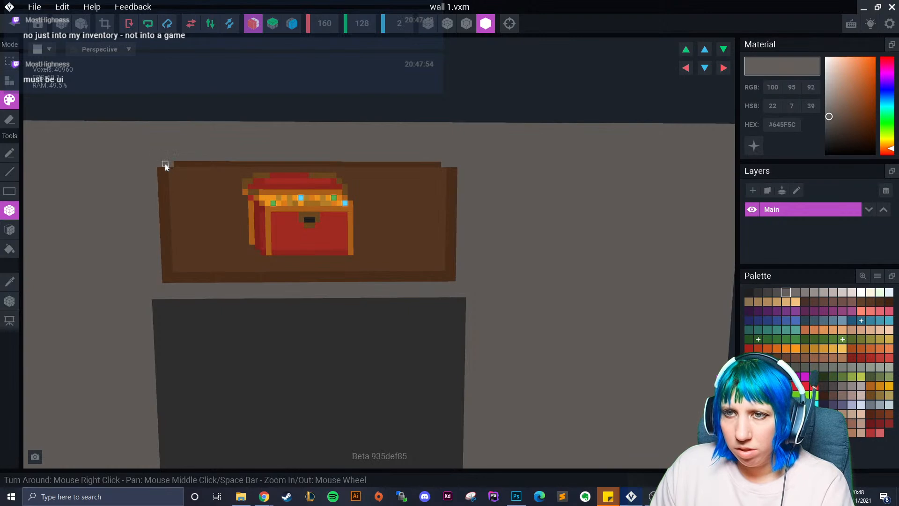
- Extend the narrowed sign upward by two rows above its upper edge in #4B2E1B
left_click(165, 209, "alt")
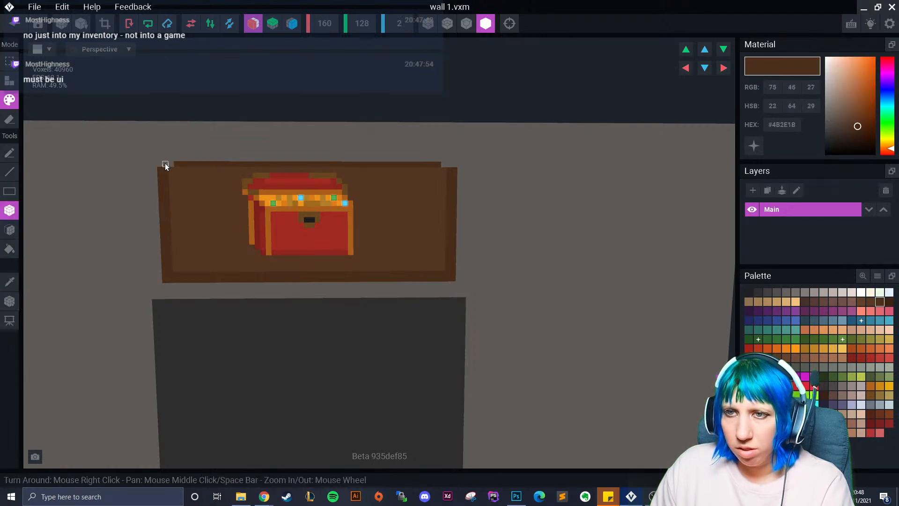
scroll(311, 276, "down", 4)
scroll(323, 311, "up", 3)
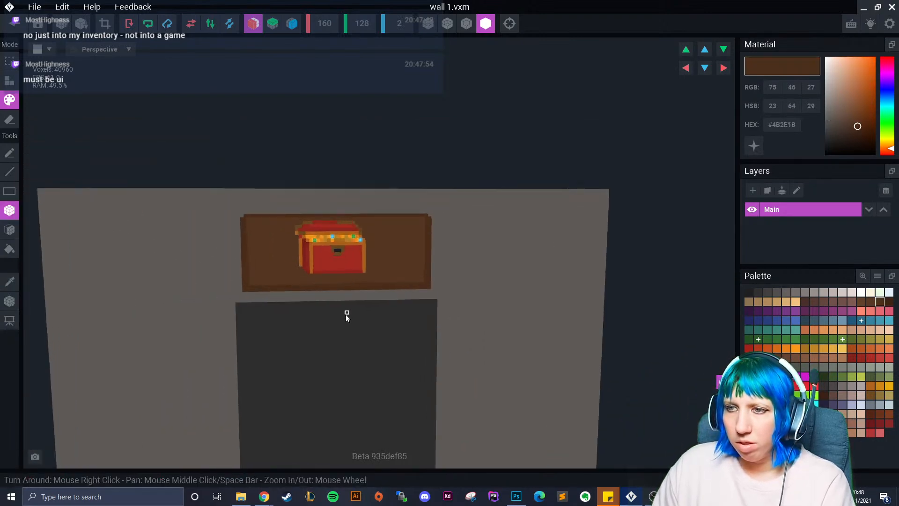
scroll(291, 322, "up", 4)
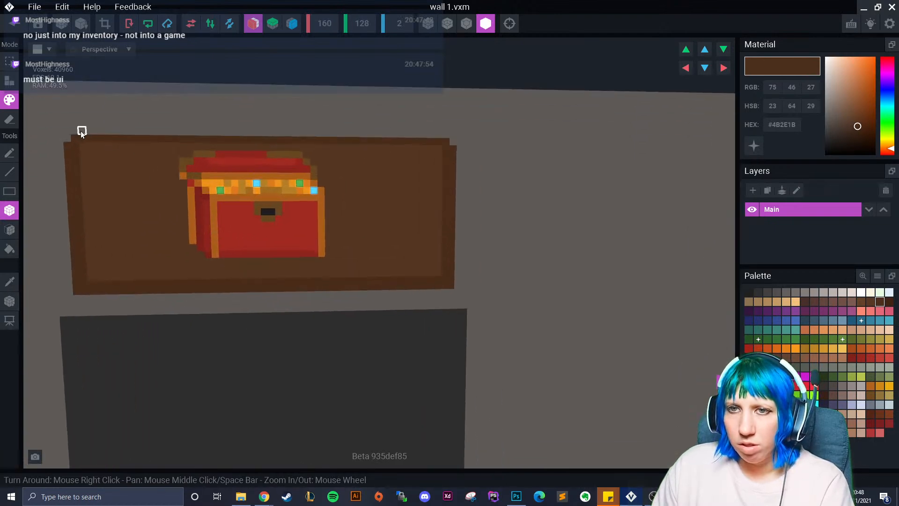
left_click_drag(80, 133, 369, 129)
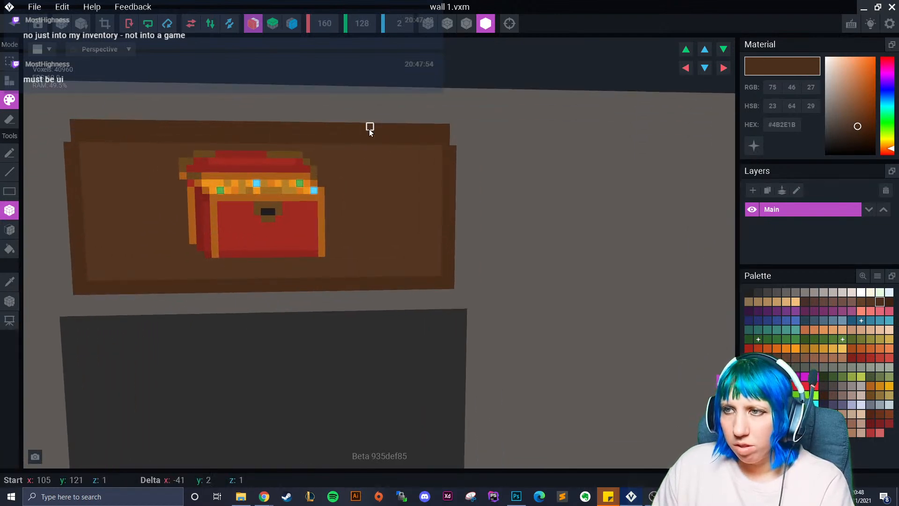
- Fill the rows under the raised upper edge with the lighter board brown and continue the #4B2E1B frame sides up to it
left_click(9, 281)
left_click(88, 138)
left_click_drag(88, 137, 400, 137)
left_click(9, 281)
left_click(69, 153)
scroll(314, 251, "down", 3)
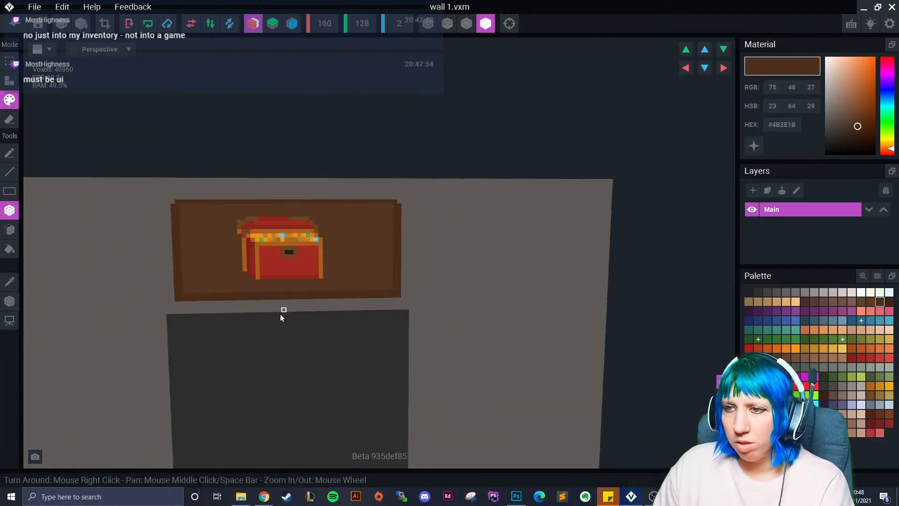
scroll(250, 274, "down", 2)
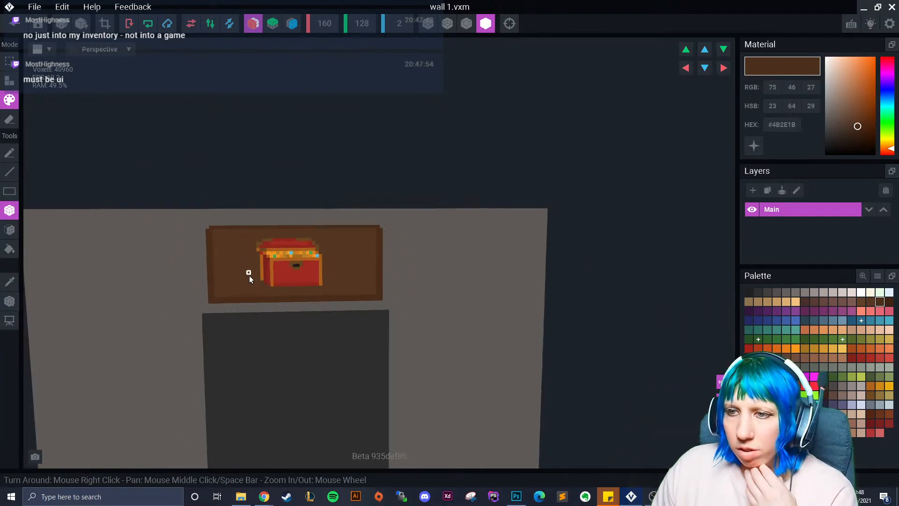
- Sample the wall's grey as a reference, and choose the darker grey #534F4E as the paint colour
scroll(258, 309, "up", 2)
scroll(295, 344, "down", 3)
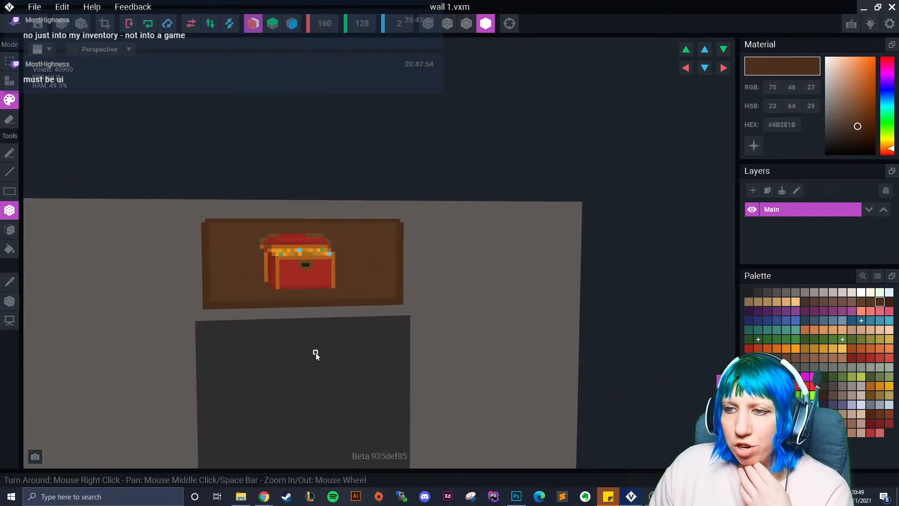
scroll(313, 357, "up", 1)
scroll(315, 361, "down", 3)
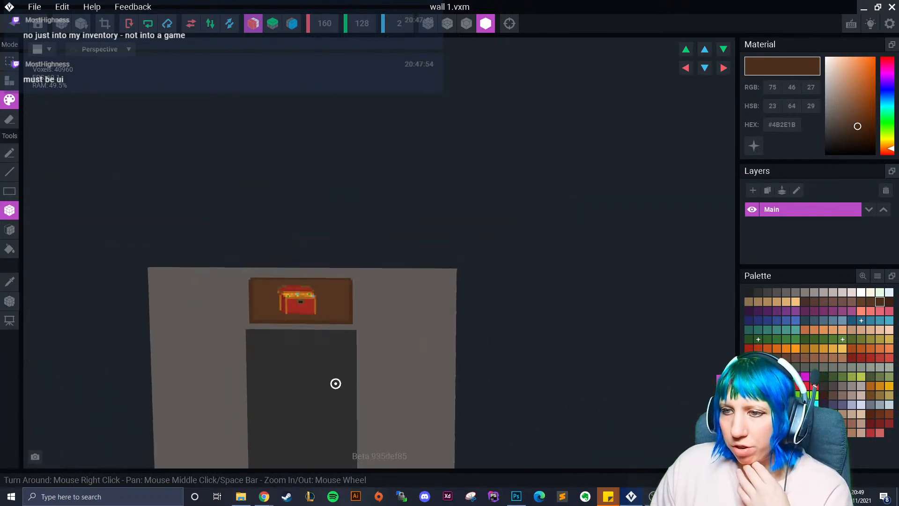
right_click_drag(349, 384, 288, 348)
scroll(333, 363, "up", 2)
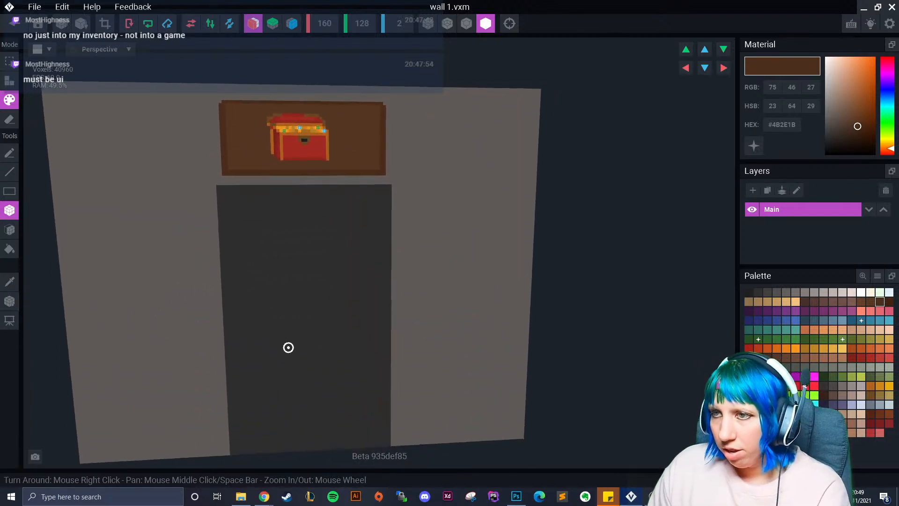
left_click(9, 281)
left_click(115, 261)
left_click(776, 292)
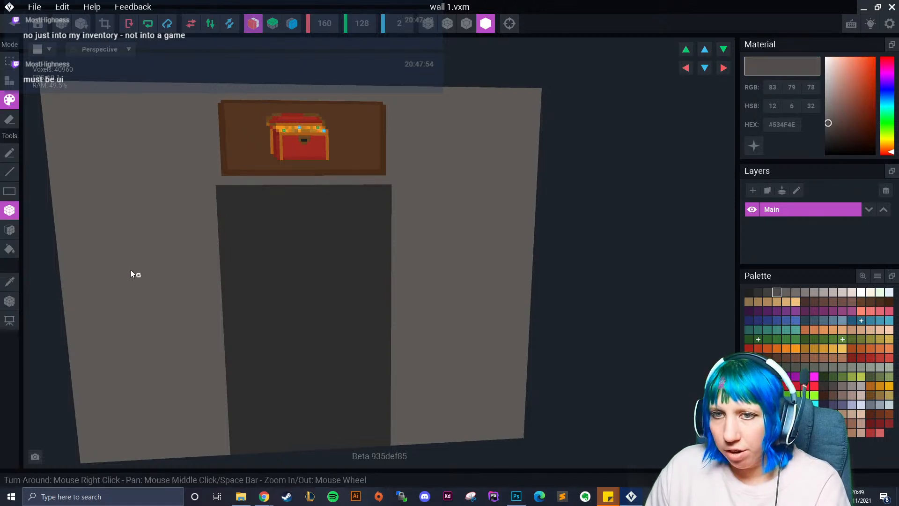
right_click_drag(155, 254, 181, 249)
scroll(166, 255, "down", 2)
left_click_drag(128, 189, 204, 224)
left_click(253, 24)
left_click_drag(240, 268, 189, 302)
left_click_drag(134, 353, 190, 377)
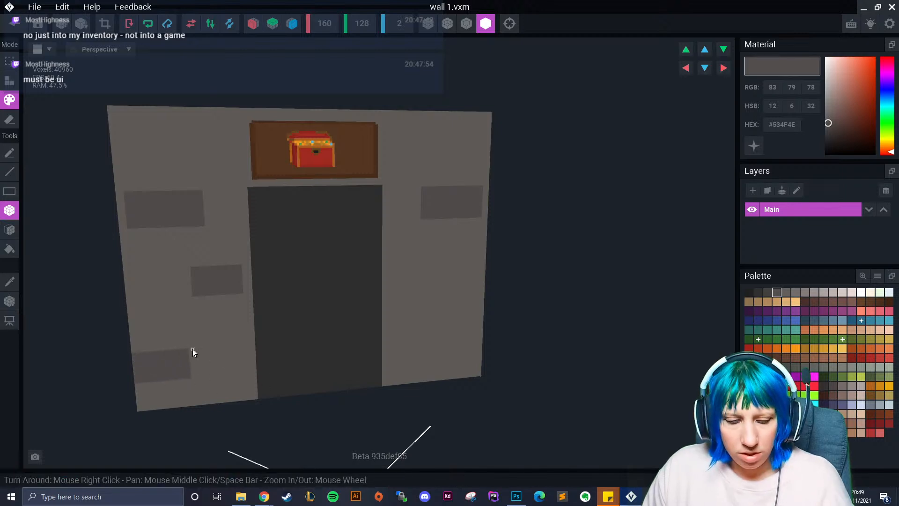
key("ctrl+z")
key("ctrl+z")
key("ctrl+z")
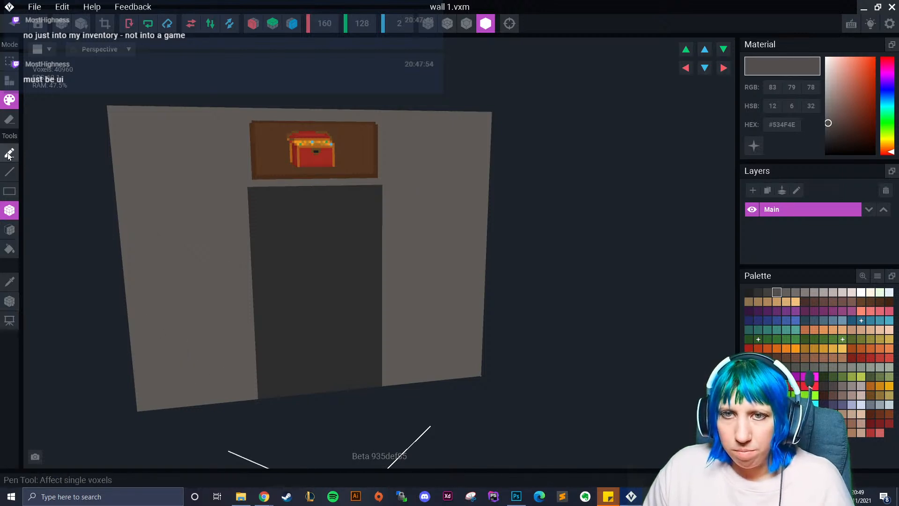
- Draw five spaced horizontal mortar lines on both sides of the doorway with the Line tool, mirrored along the X axis
left_click(10, 172)
right_click_drag(134, 323, 161, 327)
left_click_drag(136, 323, 250, 323)
left_click(253, 23)
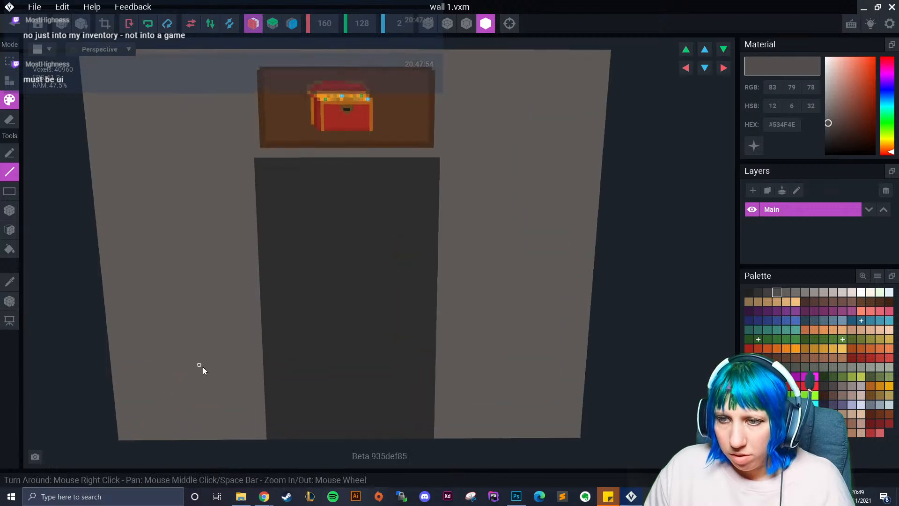
left_click_drag(307, 333, 159, 332)
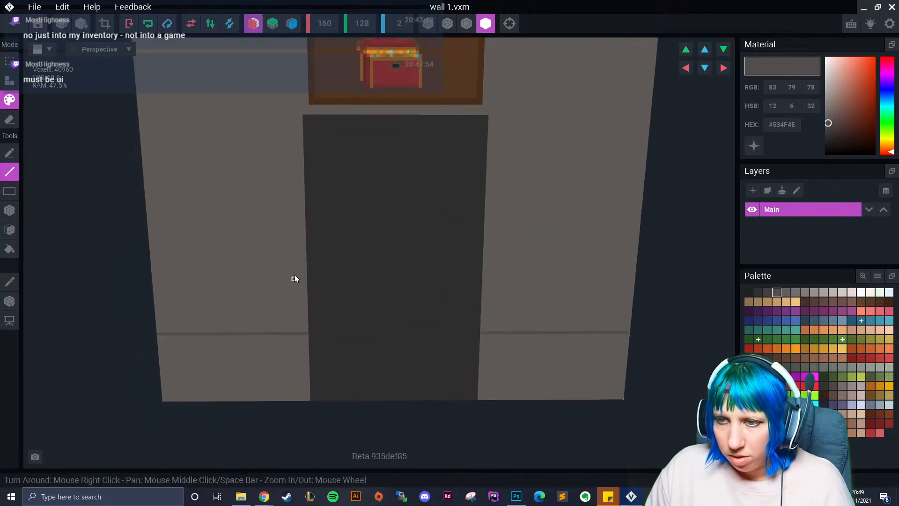
left_click_drag(301, 254, 149, 259)
left_click_drag(301, 177, 145, 177)
middle_click_drag(145, 177, 185, 270)
middle_click_drag(330, 209, 347, 235)
left_click_drag(357, 234, 196, 235)
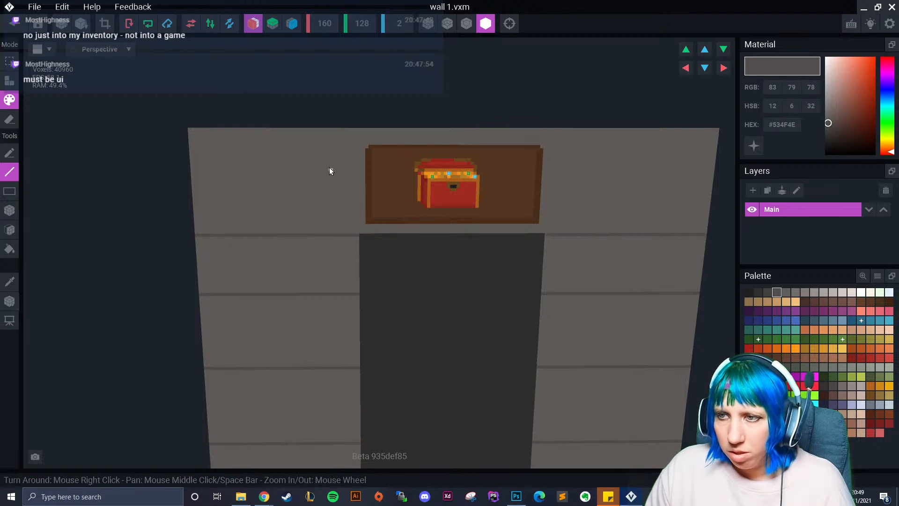
left_click_drag(362, 168, 190, 167)
- Turn off X mirroring and draw staggered vertical joints that divide the rows left of the doorway into bricks
scroll(524, 177, "down", 3)
mouse_move(357, 289)
right_mouse_down()
mouse_move(342, 293)
mouse_move(342, 281)
right_mouse_up()
scroll(342, 280, "up", 1)
middle_click_drag(342, 280, 363, 229)
mouse_move(280, 106)
left_mouse_down()
mouse_move(279, 135)
mouse_move(308, 149)
left_mouse_up()
left_click(253, 23)
mouse_move(310, 188)
left_mouse_down()
mouse_move(269, 222)
mouse_move(268, 238)
mouse_move(319, 299)
mouse_move(277, 341)
mouse_move(279, 372)
mouse_move(319, 428)
left_mouse_up()
- Draw vertical brick joints around the chest sign: to its right, just below it, and in the top row above it
middle_click_drag(550, 246, 418, 189)
left_click_drag(399, 100, 398, 152)
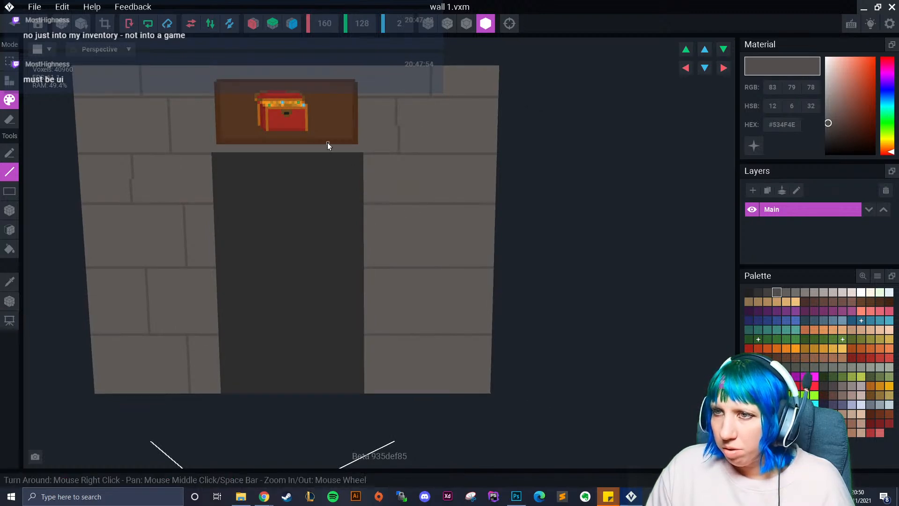
left_click_drag(327, 145, 326, 151)
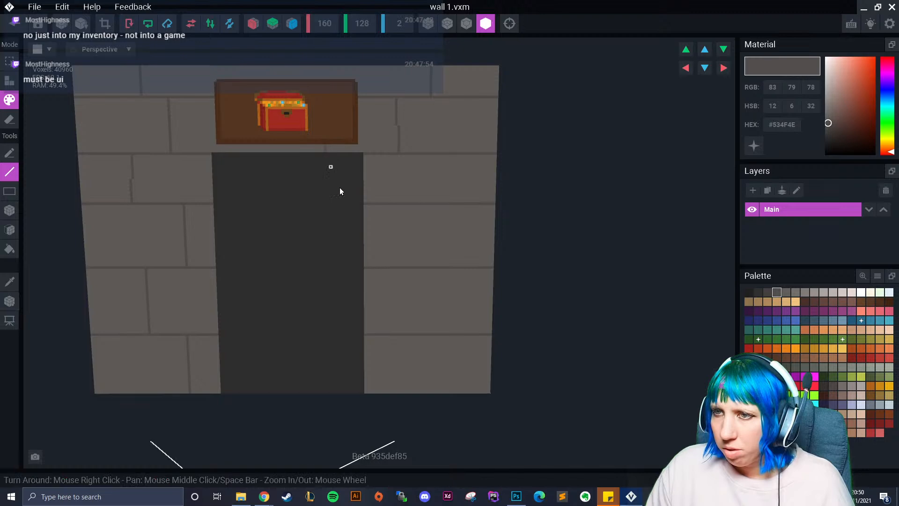
scroll(327, 145, "up", 1)
middle_click_drag(318, 103, 353, 192)
left_click_drag(331, 162, 331, 145)
scroll(235, 159, "up", 1)
left_click_drag(251, 125, 252, 138)
left_click_drag(360, 125, 359, 139)
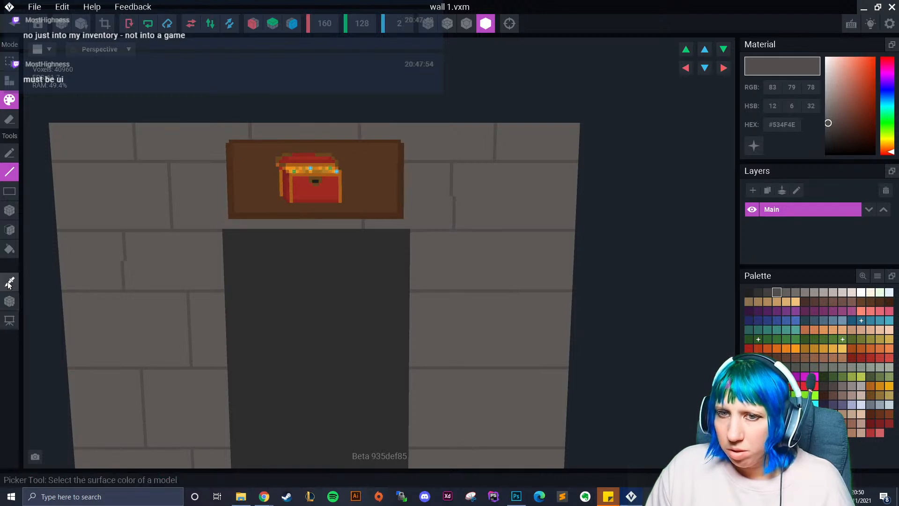
- Cover the joint beneath the sign with wall grey #645F5C and redraw it centred under the sign in #534F4E
left_click(267, 223, "alt")
left_click_drag(365, 221, 364, 226)
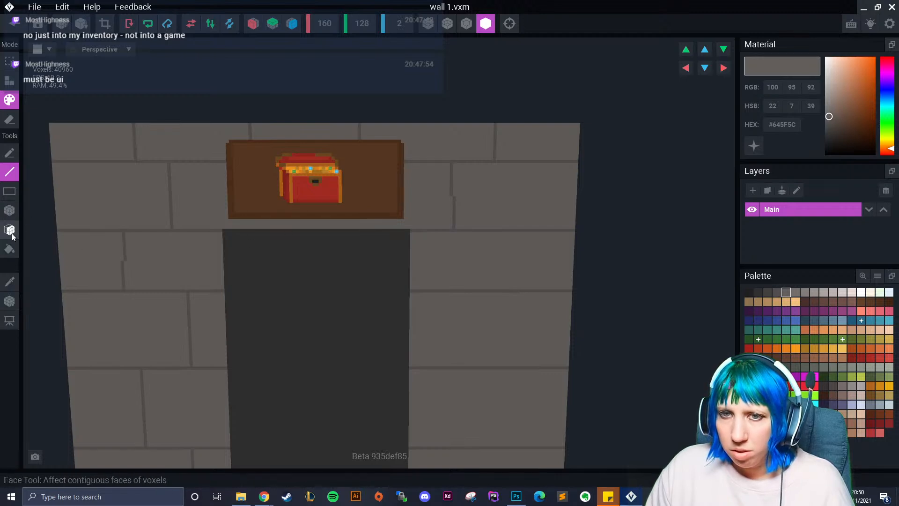
left_click(310, 223, "alt")
left_click_drag(310, 223, 309, 226)
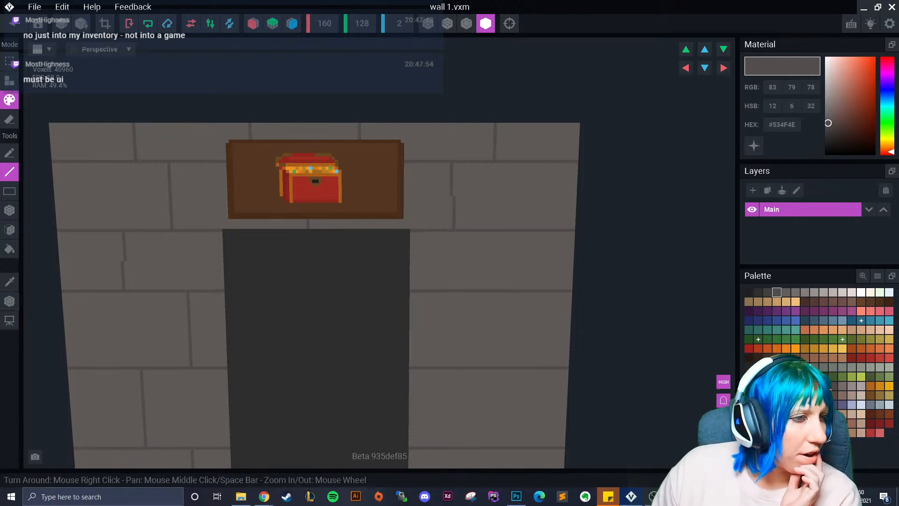
- Draw staggered vertical joints in the remaining brick rows right of the doorway, down to the wall's bottom edge
middle_click_drag(491, 248, 436, 202)
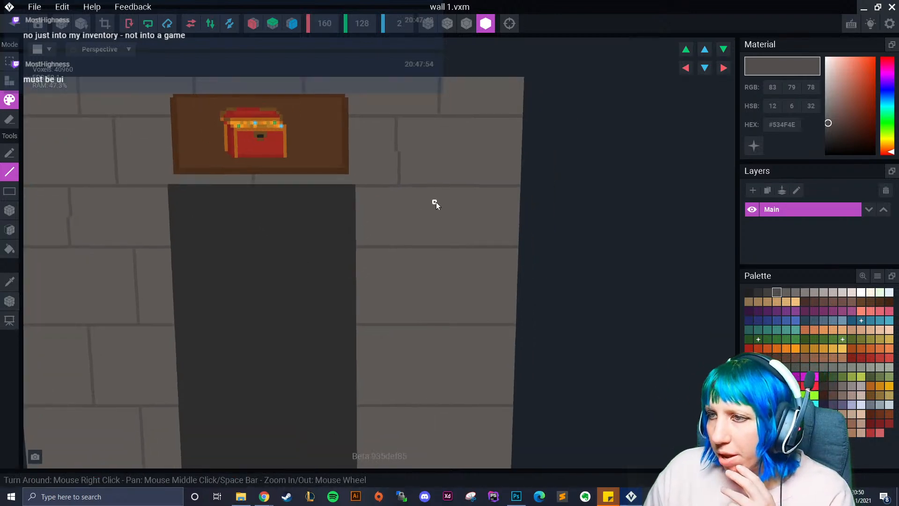
left_click_drag(449, 187, 448, 245)
middle_click_drag(448, 246, 464, 197)
left_click_drag(427, 203, 426, 283)
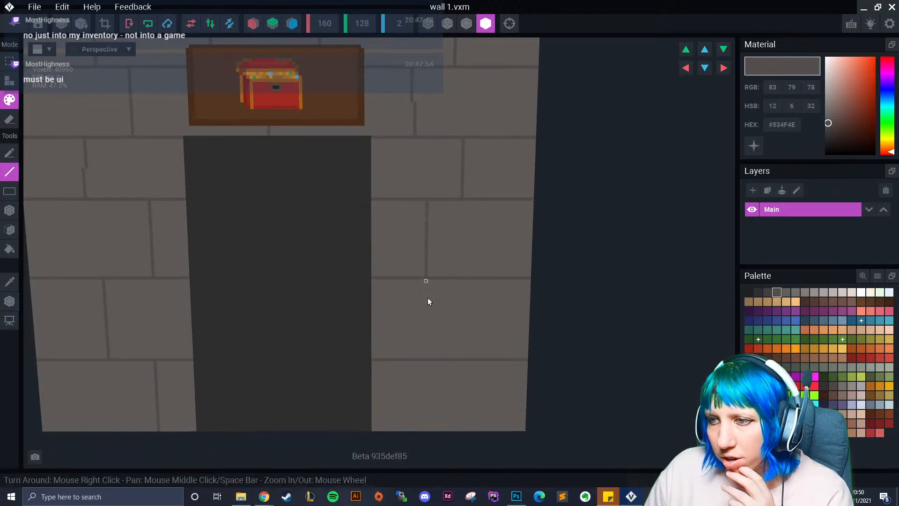
middle_click_drag(426, 283, 484, 243)
left_click_drag(496, 231, 496, 307)
mouse_move(493, 227)
middle_mouse_down()
mouse_move(466, 296)
mouse_move(476, 252)
middle_mouse_up()
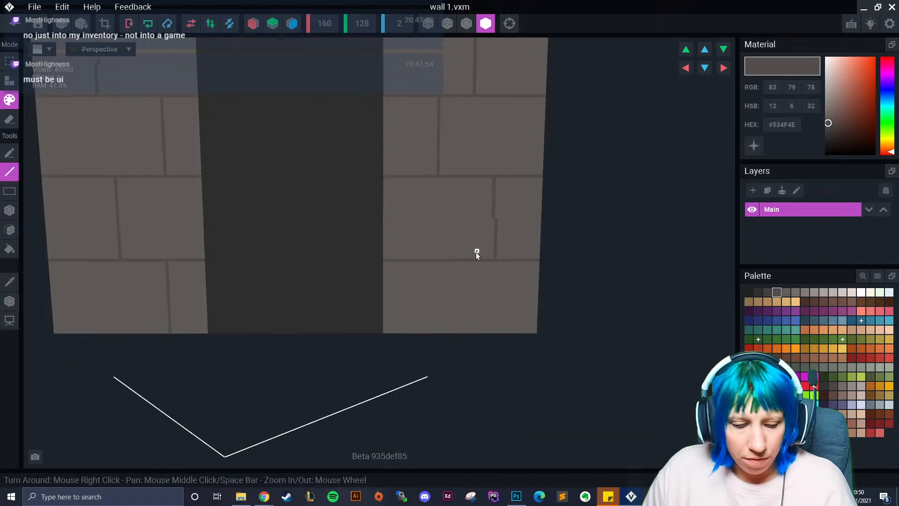
left_click_drag(497, 181, 448, 331)
- Continue the horizontal mortar lines around the wall's narrow side edges in #534F4E, using the Box tool in paint mode
right_click_drag(448, 332, 433, 267)
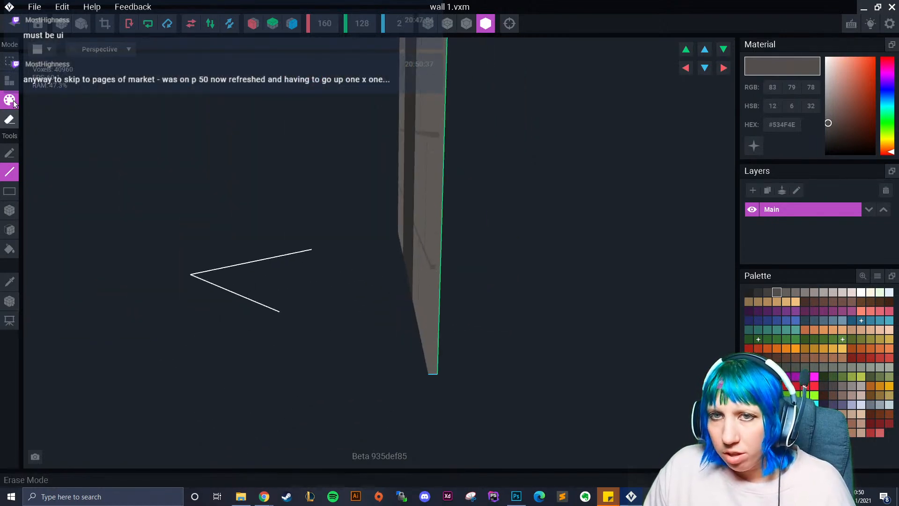
left_click(11, 81)
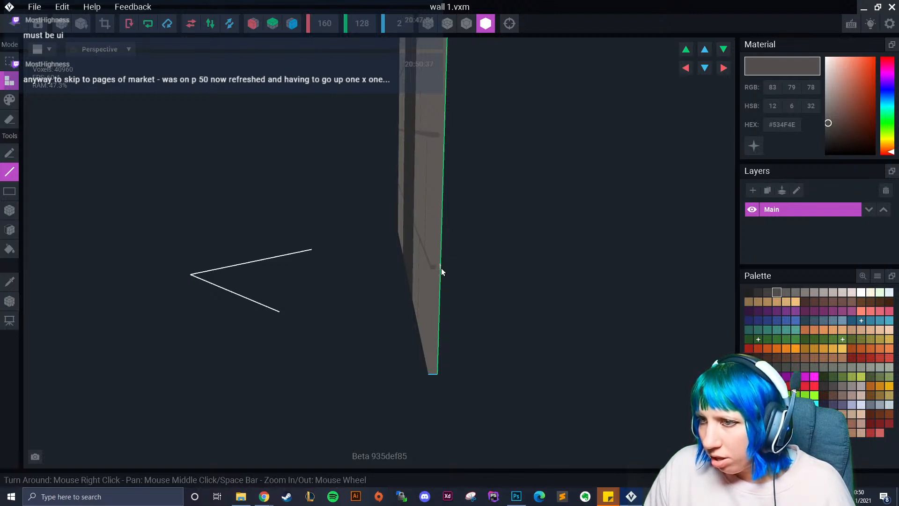
right_click_drag(433, 285, 426, 263)
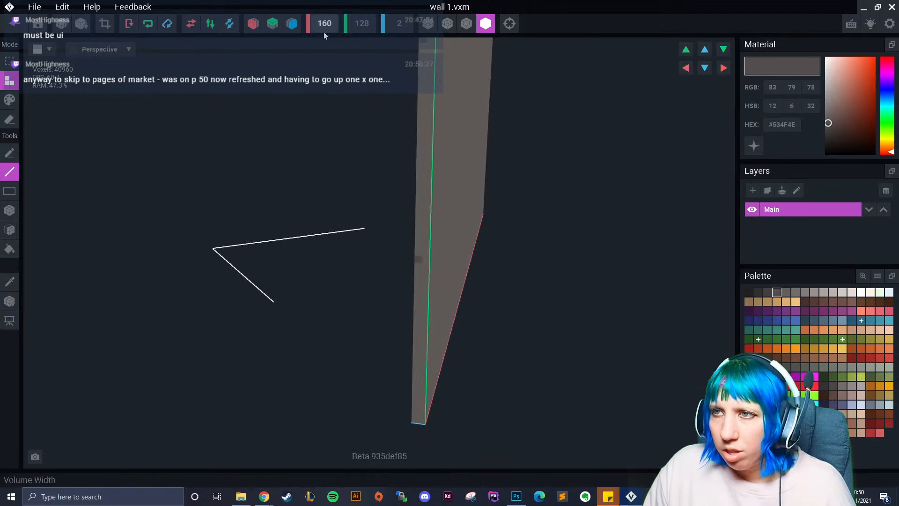
left_click(10, 99)
left_click(13, 210)
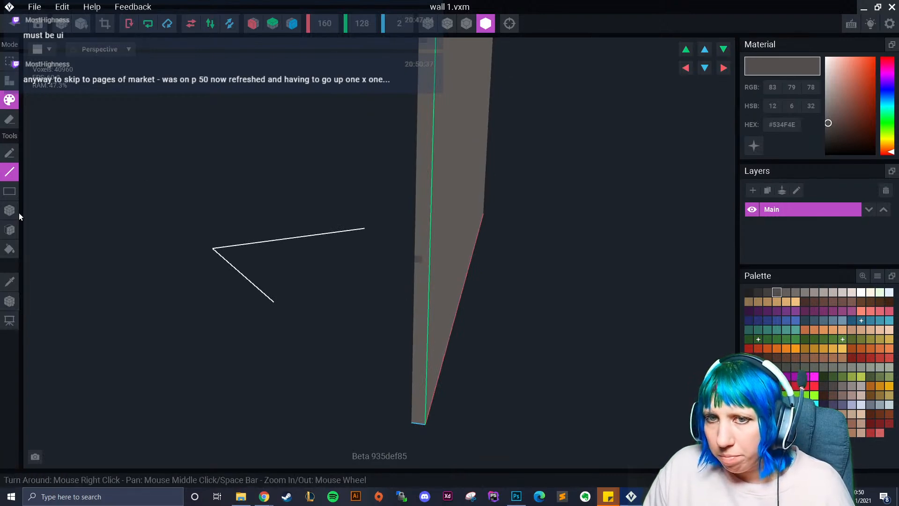
mouse_move(425, 261)
right_mouse_down()
mouse_move(397, 353)
mouse_move(418, 256)
right_mouse_up()
right_click_drag(394, 188, 351, 207)
right_click_drag(324, 278, 329, 197)
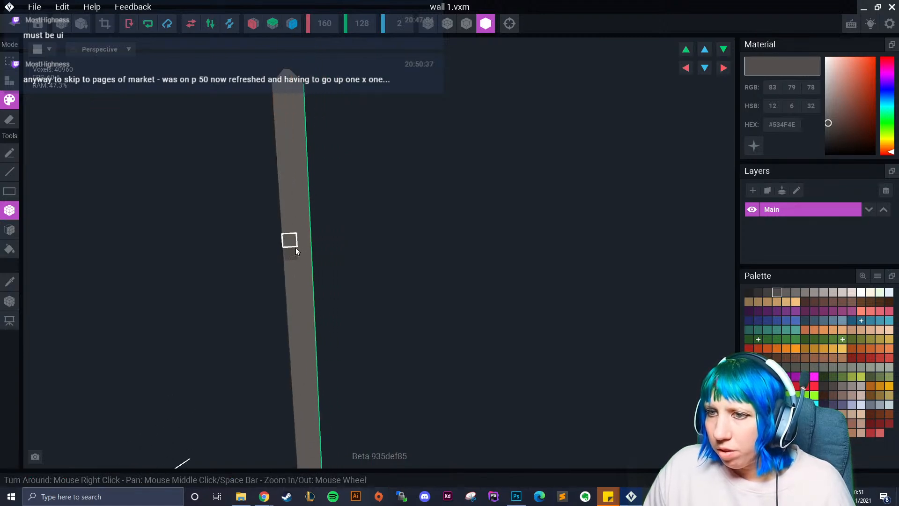
right_click_drag(301, 252, 283, 59)
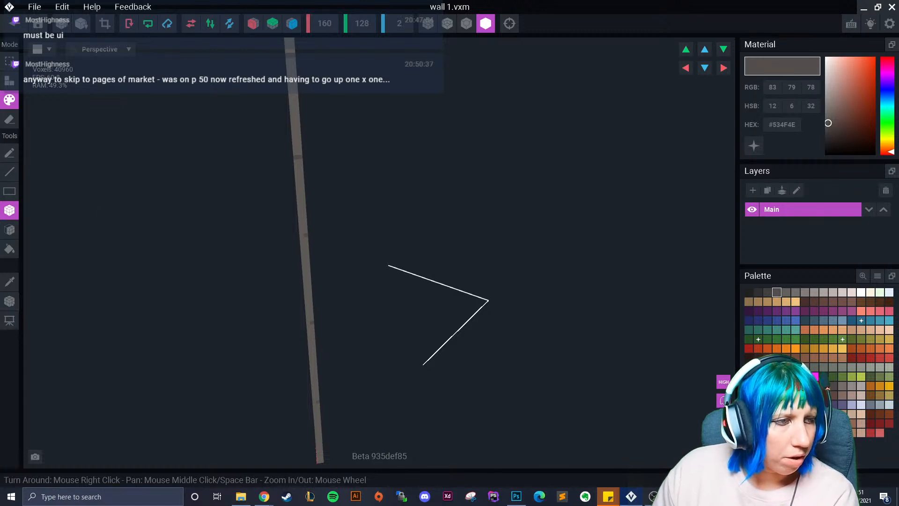
right_click_drag(261, 274, 284, 208)
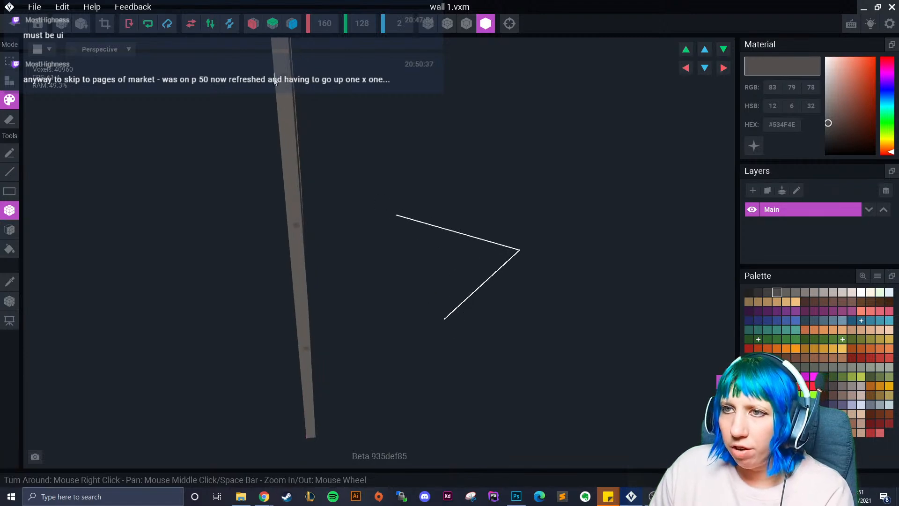
- Paint lighter grey #746E6B highlights along the right and bottom edges of the wide fourth-row brick left of the doorway
right_click_drag(304, 331, 395, 325)
scroll(407, 328, "up", 3)
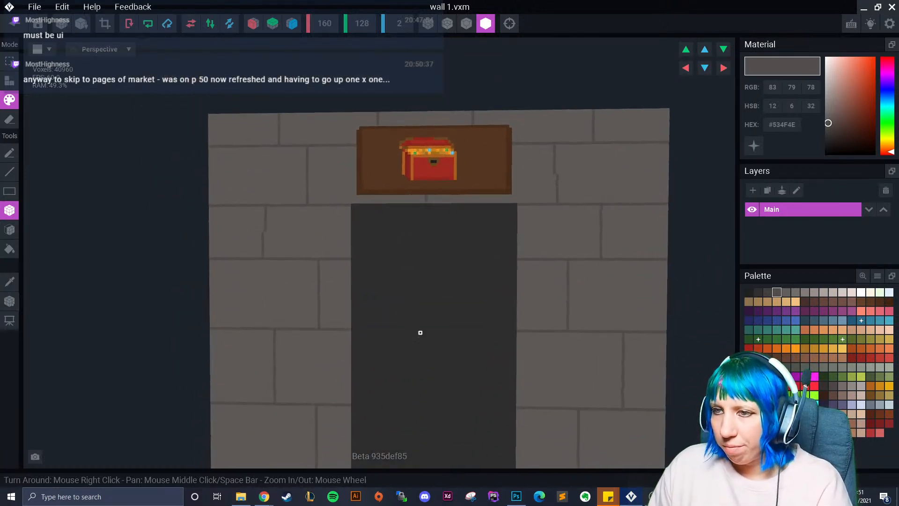
middle_click_drag(420, 335, 461, 304)
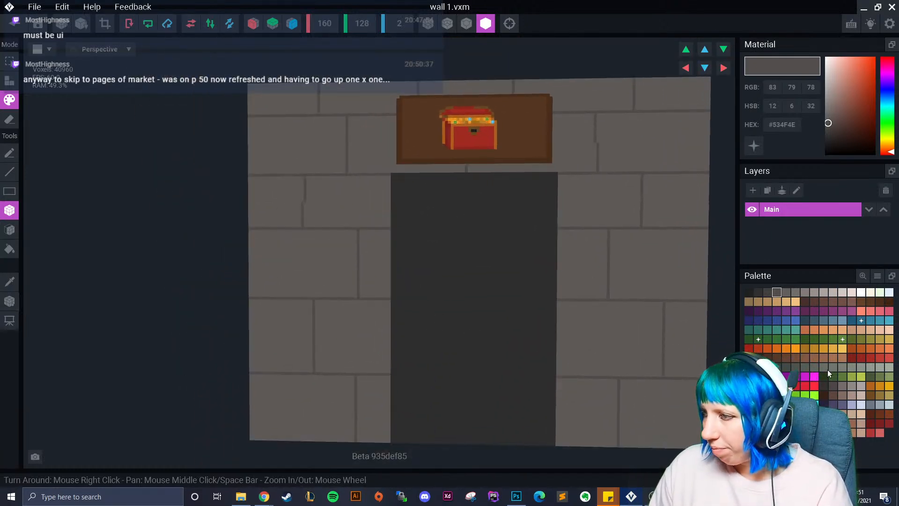
left_click(795, 293)
scroll(291, 324, "up", 2)
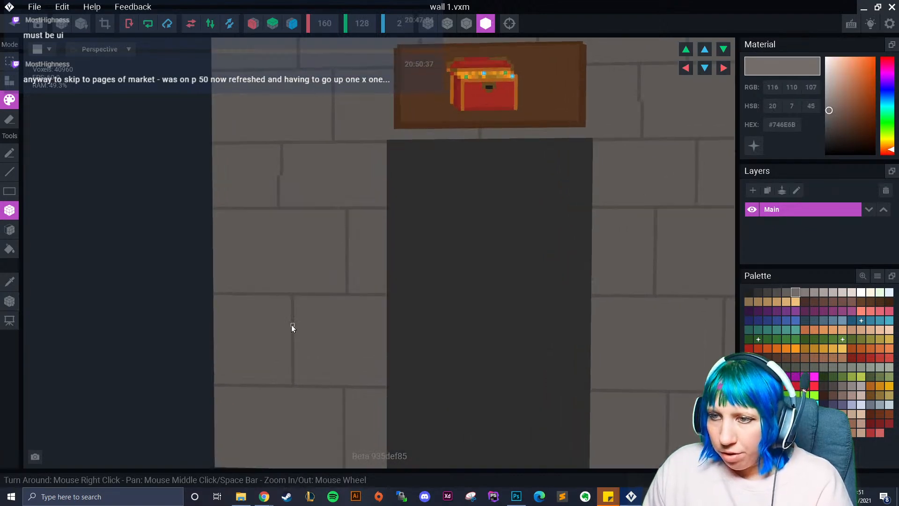
mouse_move(217, 289)
left_mouse_down()
mouse_move(340, 293)
mouse_move(340, 212)
left_mouse_up()
scroll(328, 262, "up", 2)
left_click_drag(320, 269, 321, 276)
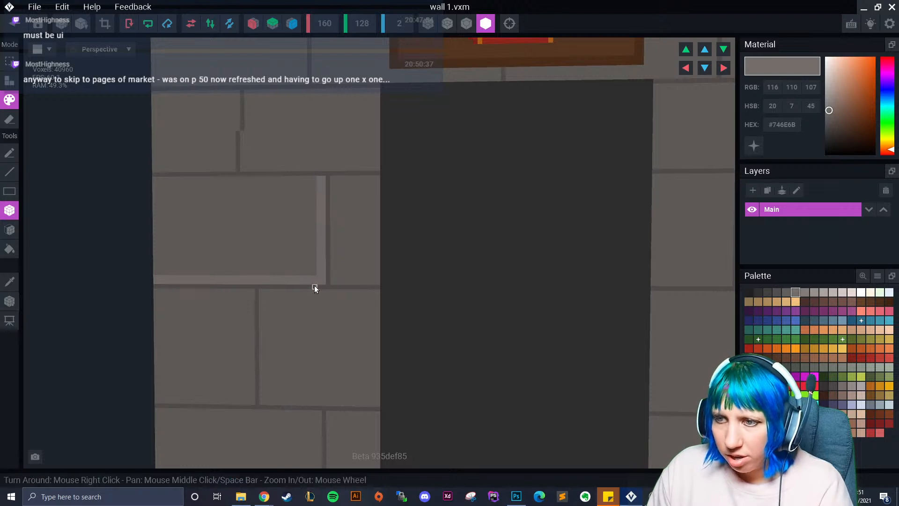
- Add a highlight along that brick's top edge, and highlight the left and bottom edges of the brick above it
middle_click_drag(269, 219, 324, 288)
left_click_drag(210, 247, 372, 249)
middle_click_drag(302, 160, 307, 249)
mouse_move(307, 246)
left_mouse_down()
mouse_move(304, 323)
mouse_move(424, 332)
mouse_move(440, 325)
left_mouse_up()
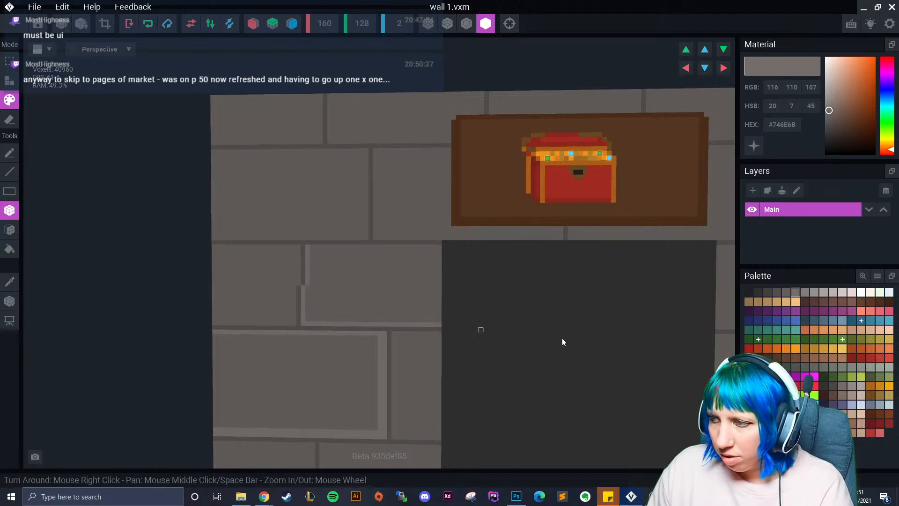
- Fill the brick right of the chest sign and the wall's bottom-left brick with red #95271F using the Face tool
left_click(852, 358)
left_click(861, 358)
scroll(490, 292, "down", 3)
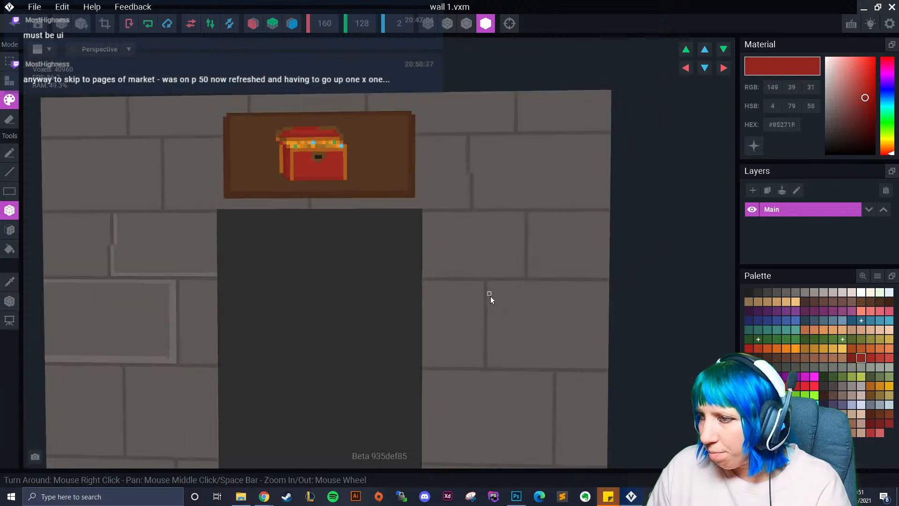
left_click(9, 229)
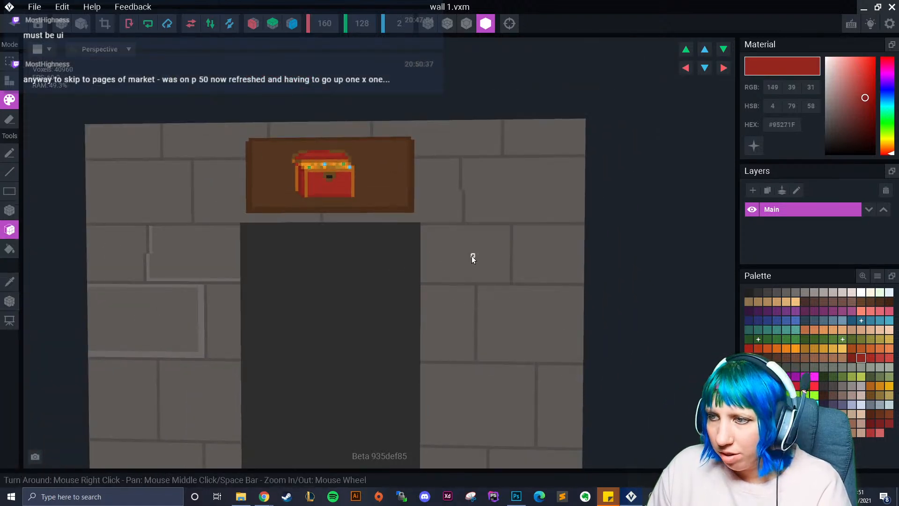
left_click(518, 200)
right_click_drag(518, 201, 493, 332)
left_click(209, 313)
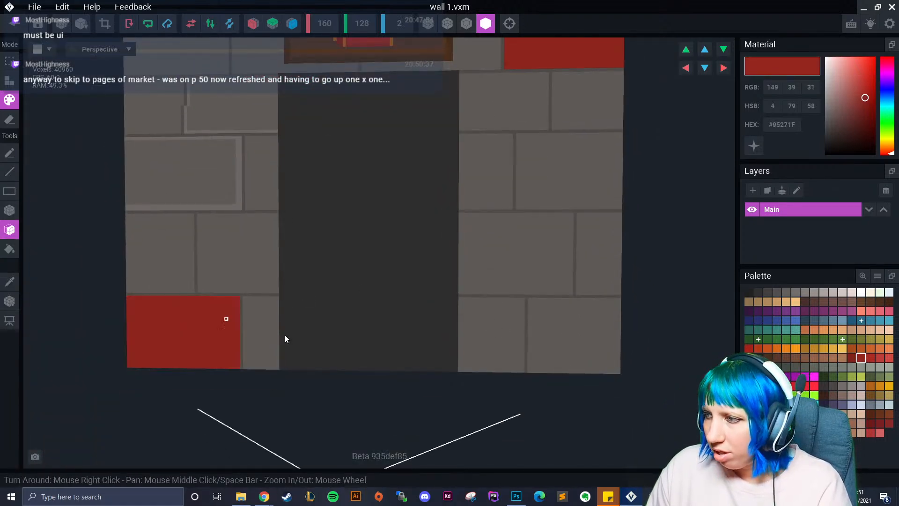
- Shade the bottom-left red brick and the left edge of the upper-right red brick in darker red #82221B with the Box tool
left_click(850, 358)
left_click(10, 211)
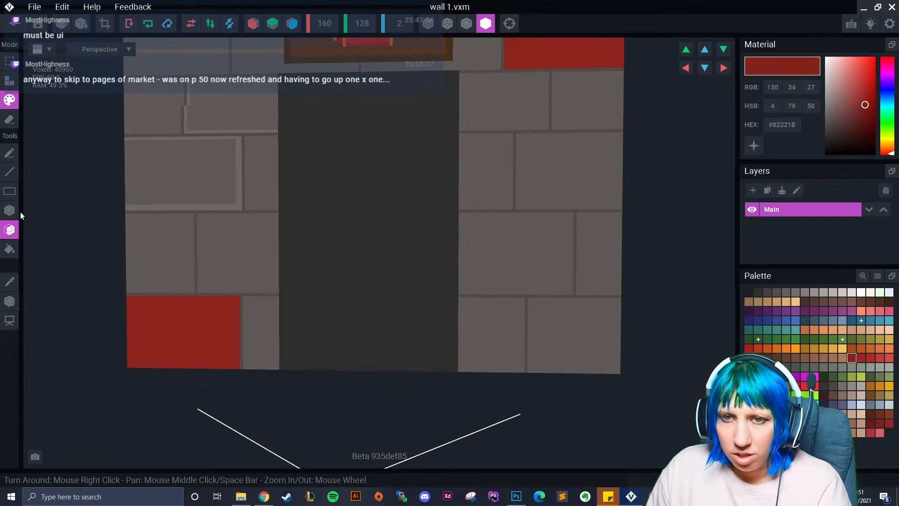
mouse_move(127, 300)
left_mouse_down()
mouse_move(237, 304)
mouse_move(238, 370)
left_mouse_up()
middle_click_drag(237, 370, 348, 195)
left_click_drag(342, 175, 344, 195)
scroll(347, 187, "up", 3)
middle_click_drag(339, 181, 312, 256)
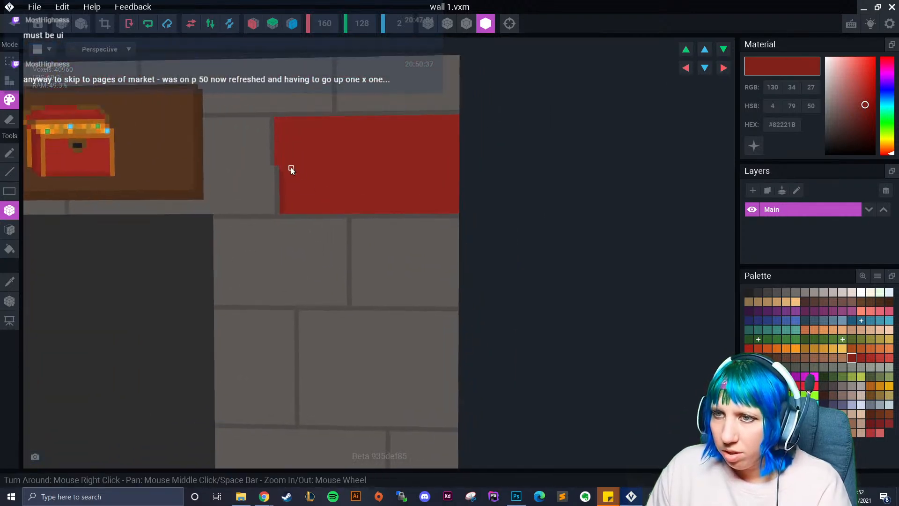
left_click_drag(279, 161, 278, 117)
left_click(281, 165)
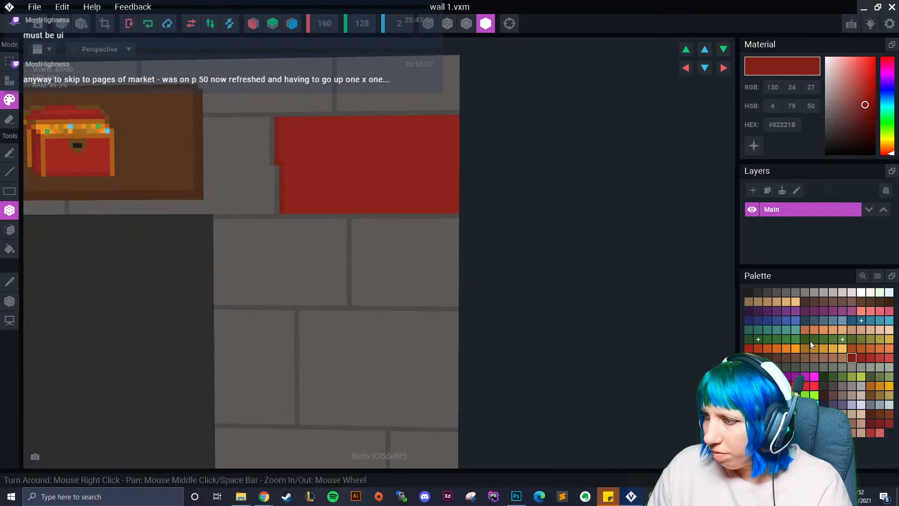
- Paint lighter red #A82C23 highlights along the edges of the upper-right red brick and a small mark in its middle
left_click(871, 358)
left_click_drag(283, 119, 453, 215)
left_click_drag(457, 123, 450, 212)
mouse_move(373, 161)
left_mouse_down()
mouse_move(386, 167)
mouse_move(365, 173)
left_mouse_up()
- Highlight the bottom edge of the bottom-left red brick with #A82C23 and add a small mark near its centre
scroll(366, 238, "down", 5)
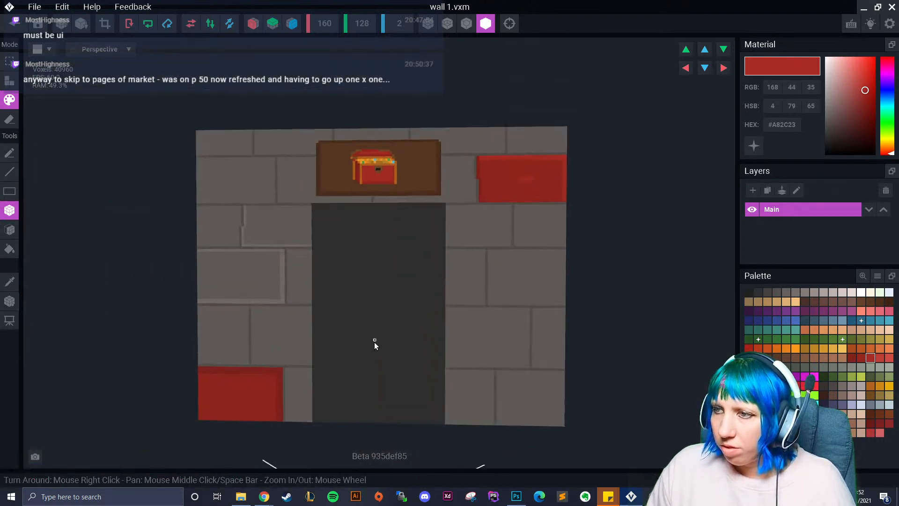
scroll(375, 345, "down", 1)
middle_click_drag(310, 402, 385, 295)
scroll(333, 352, "up", 3)
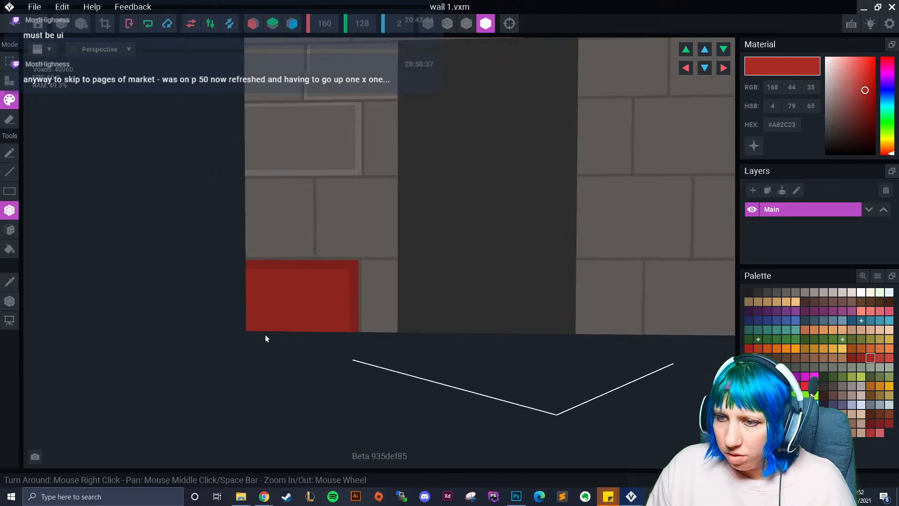
left_click_drag(248, 327, 347, 328)
scroll(296, 323, "up", 1)
left_click_drag(268, 287, 271, 287)
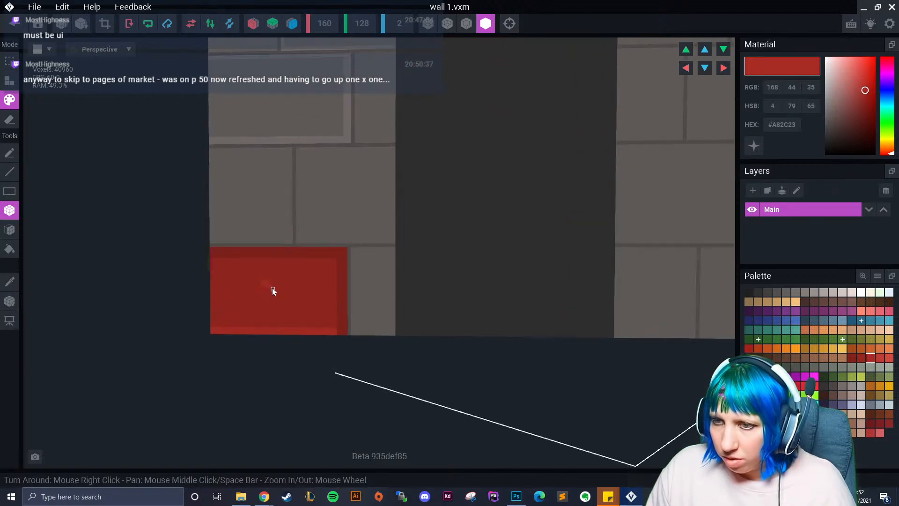
scroll(328, 276, "down", 3)
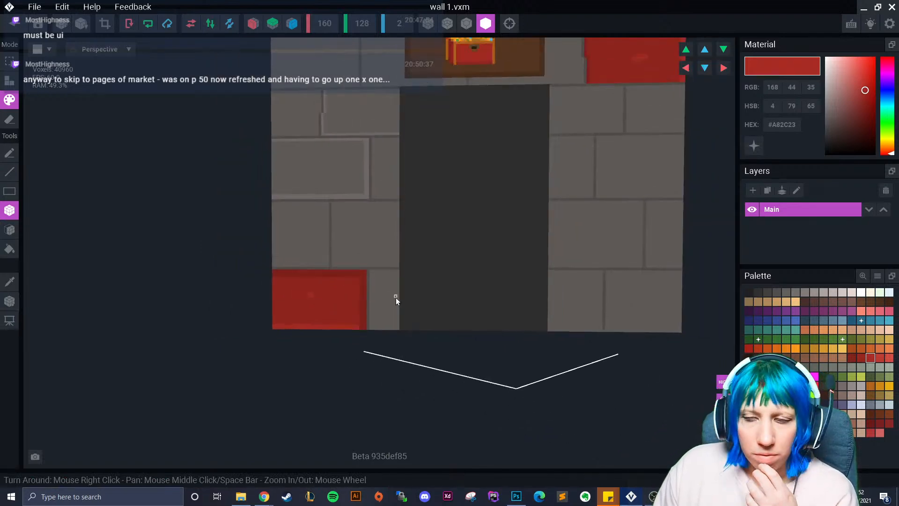
- Sample the highlight grey #746E6B and highlight the top, right and bottom edges of the narrow fourth-row brick right of the doorway
right_click_drag(380, 318, 357, 315)
scroll(357, 318, "down", 3)
right_click_drag(360, 353, 358, 353)
scroll(357, 352, "up", 3)
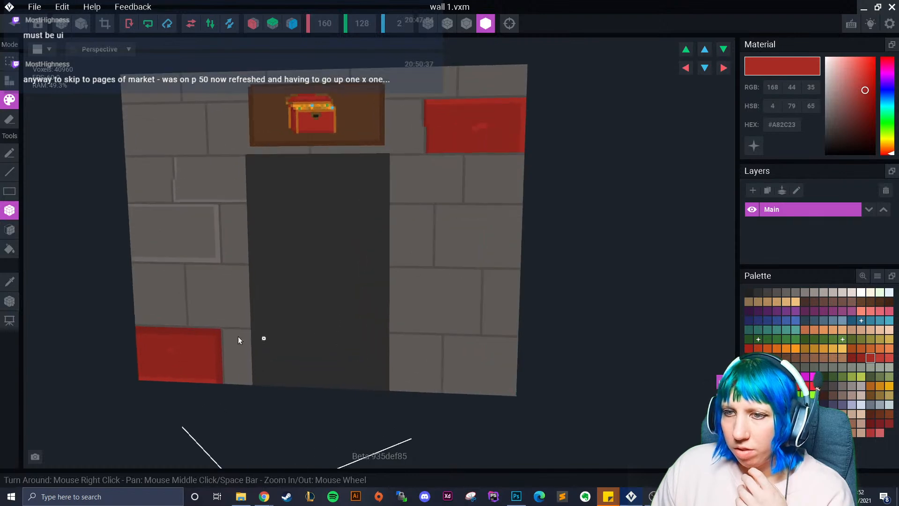
left_click(10, 281)
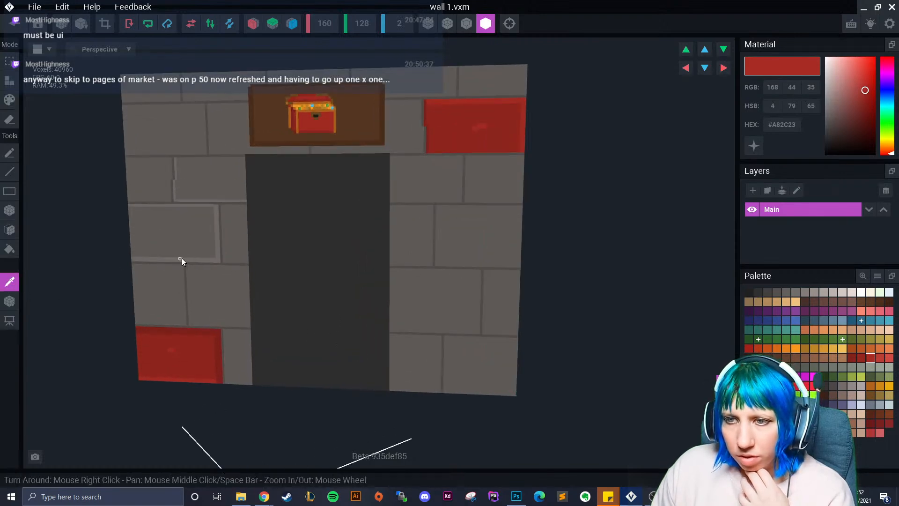
left_click(205, 260)
middle_click_drag(436, 259, 338, 228)
scroll(338, 228, "up", 2)
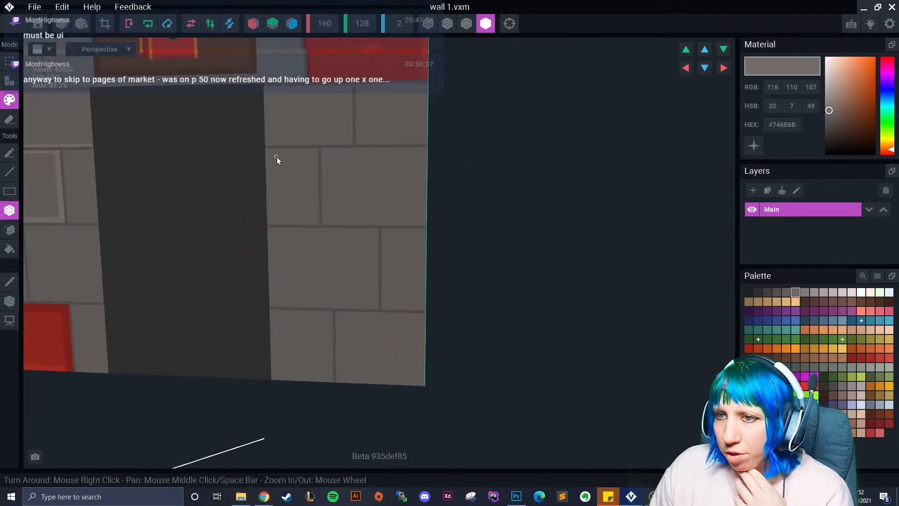
mouse_move(268, 152)
left_mouse_down()
mouse_move(316, 156)
mouse_move(317, 225)
mouse_move(270, 223)
left_mouse_up()
- Highlight the top and right edges of the fifth-row brick directly right of the doorway with #746E6B
scroll(372, 289, "up", 1)
middle_click_drag(262, 232, 268, 172)
mouse_move(256, 137)
left_mouse_down()
mouse_move(389, 144)
mouse_move(386, 233)
left_mouse_up()
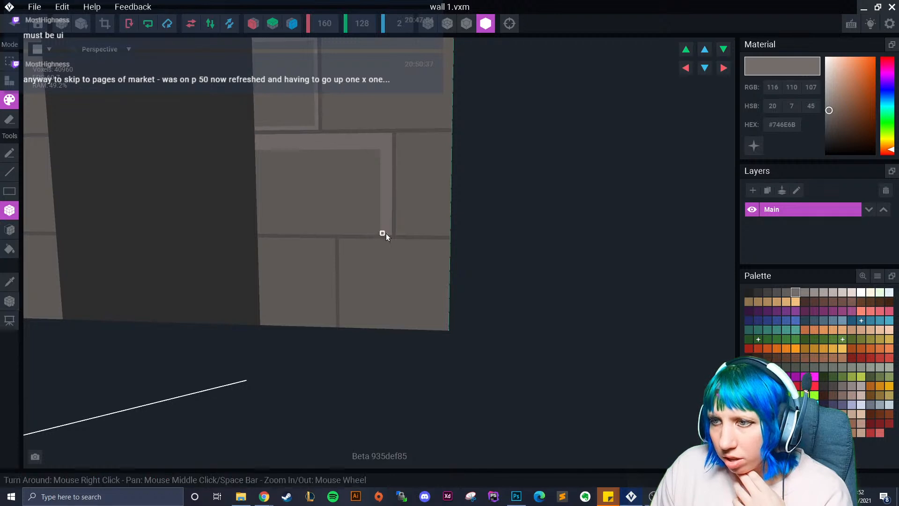
- Shade the bottom edge and the inside of the right highlight on that fifth-row brick with dark grey #423F3E
left_click(777, 292)
mouse_move(265, 233)
left_mouse_down()
mouse_move(377, 230)
mouse_move(258, 234)
left_mouse_up()
left_click(786, 292)
left_click(768, 292)
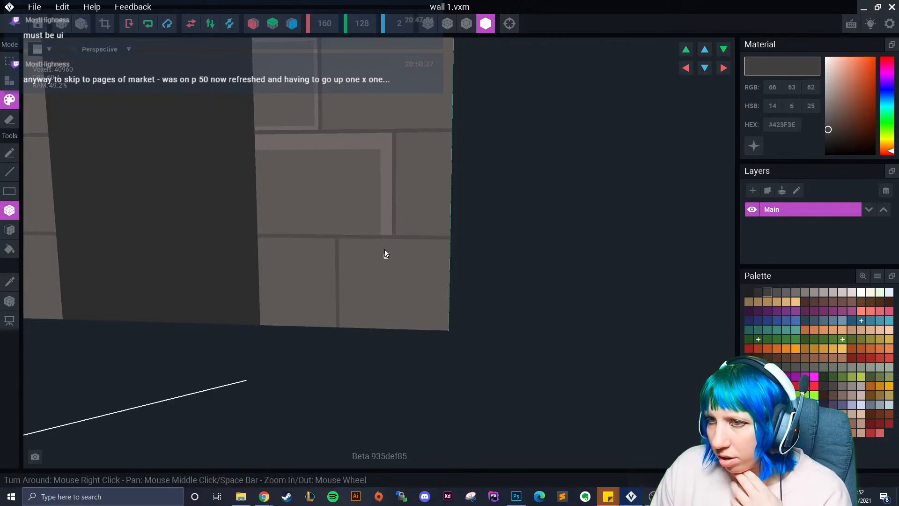
left_click_drag(377, 232, 259, 233)
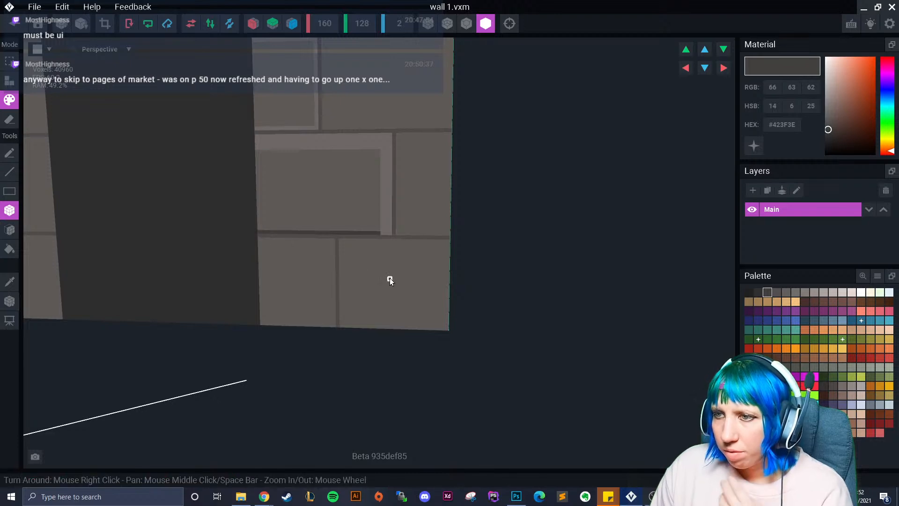
left_click_drag(378, 151, 378, 229)
scroll(407, 311, "down", 5)
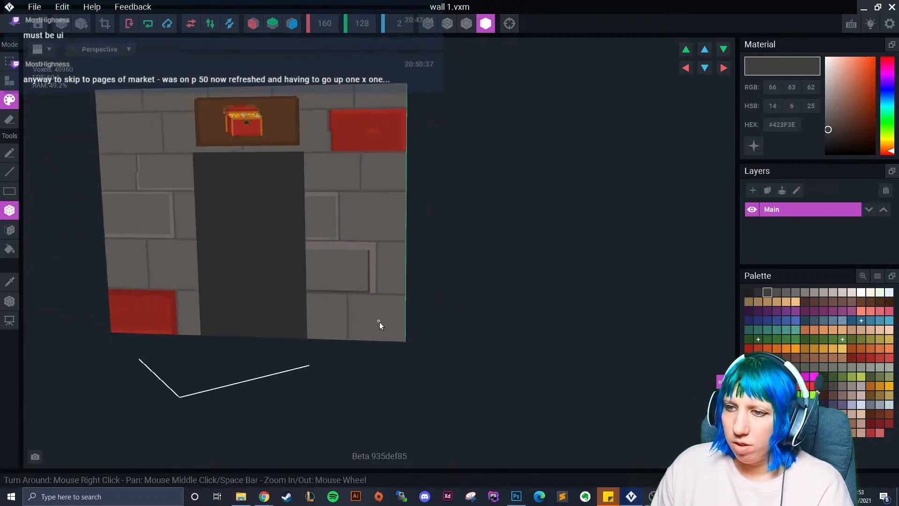
- Try shading the left and bottom edges of the wide fourth-row brick right of the doorway in #423F3E and #534F4E, and undo it
scroll(379, 323, "up", 6)
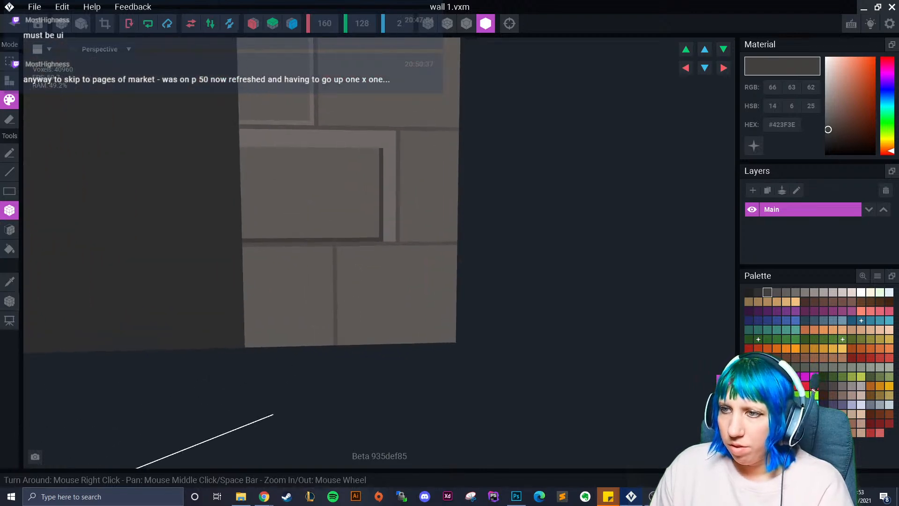
scroll(291, 217, "up", 2)
mouse_move(274, 194)
left_mouse_down()
mouse_move(282, 295)
mouse_move(421, 297)
left_mouse_up()
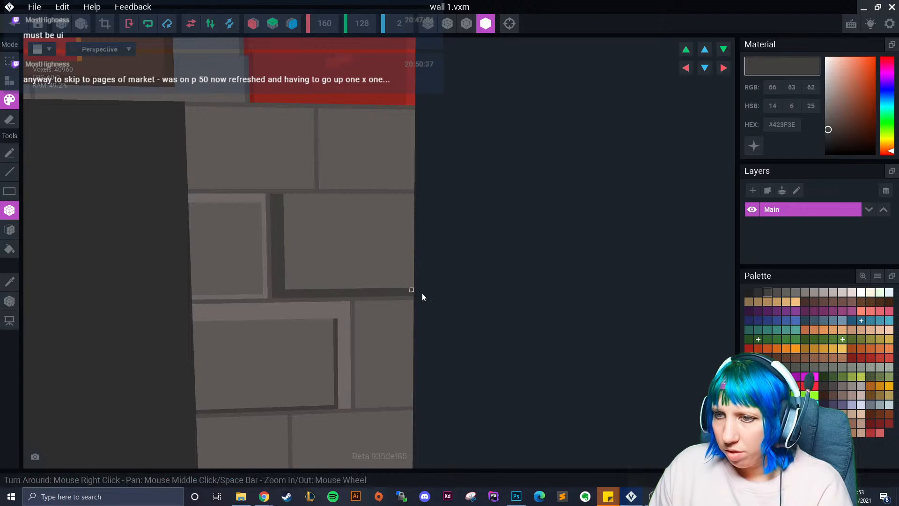
left_click(776, 293)
left_click_drag(314, 200, 323, 234)
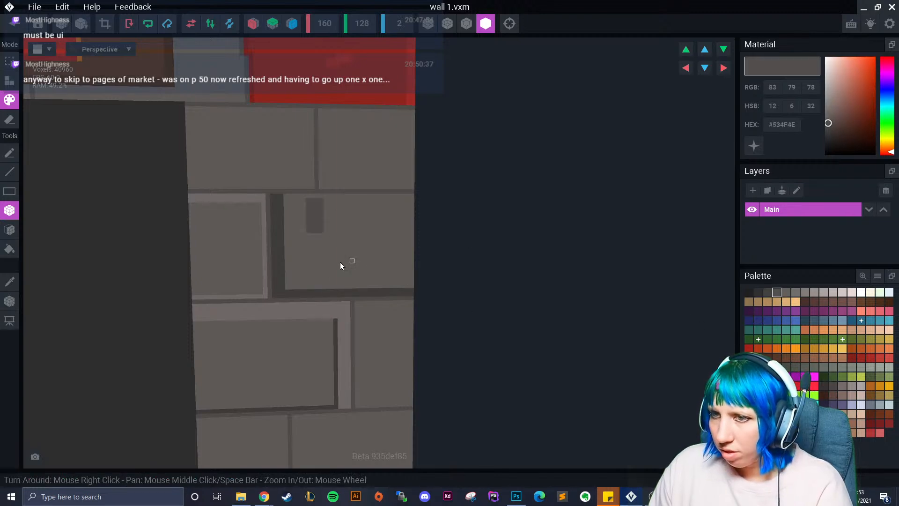
key("ctrl+z")
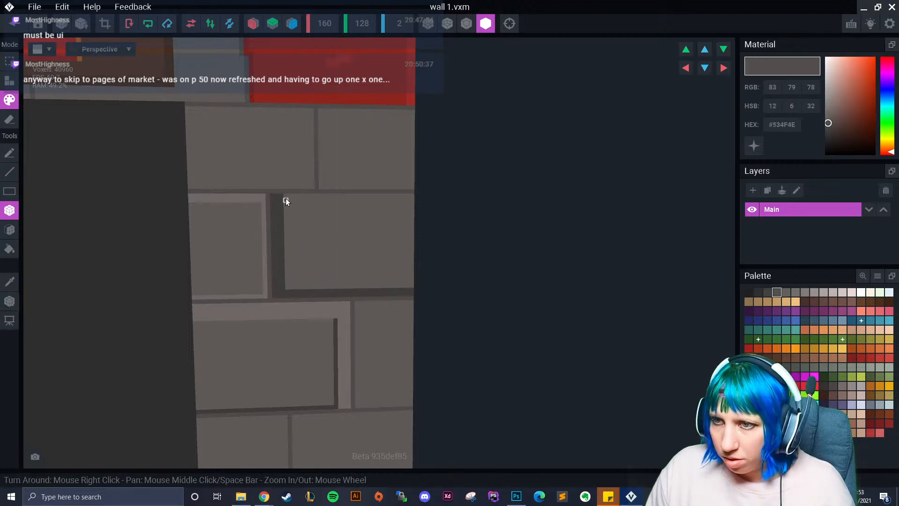
left_click_drag(282, 289, 282, 201)
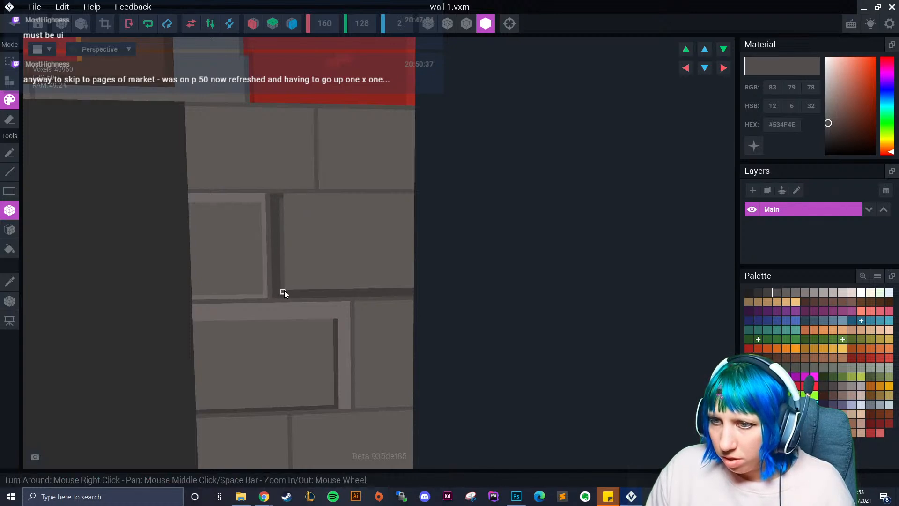
key("ctrl+z")
scroll(314, 290, "down", 4)
middle_click_drag(310, 288, 344, 281)
key("ctrl+z")
key("ctrl+z")
- Turn on X-axis symmetry and recolour the mortar lines left of the doorway to #423F3E with the Face tool
left_click(253, 23)
middle_click_drag(303, 204, 473, 203)
scroll(375, 187, "down", 1)
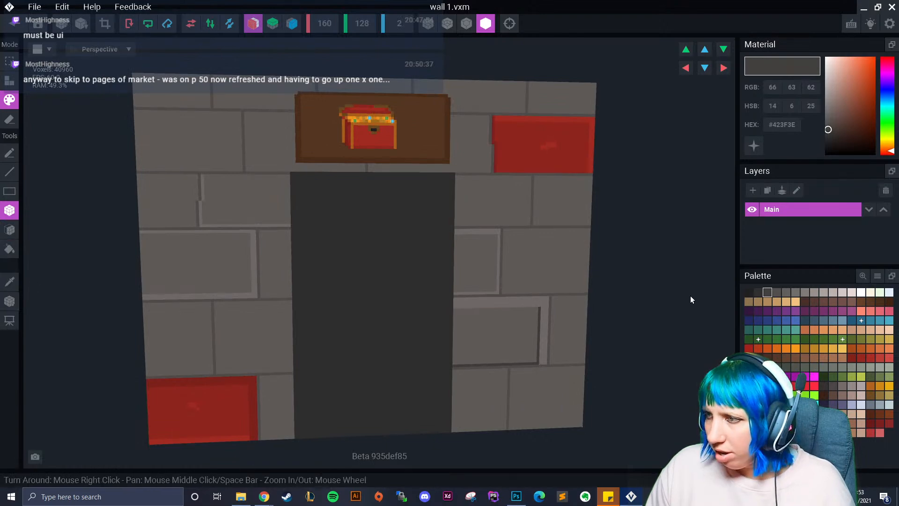
left_click(16, 227)
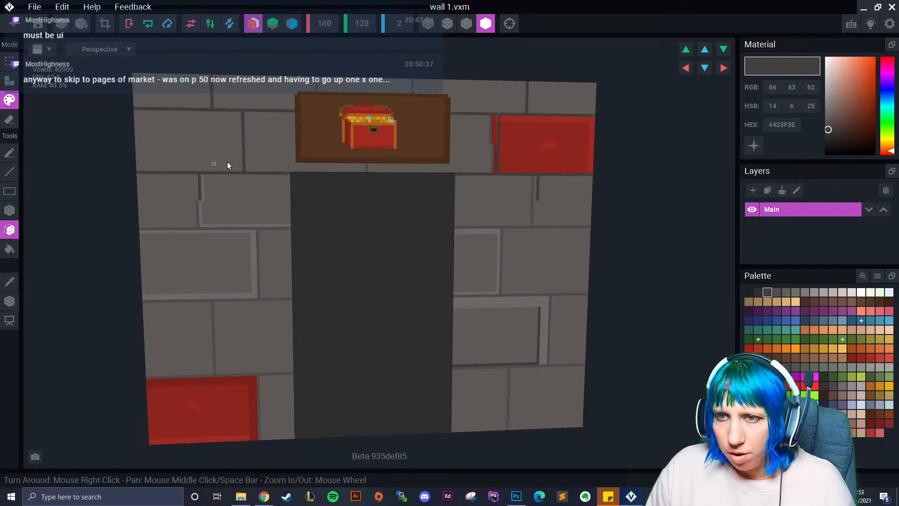
left_click(196, 211)
- Recolour the mortar lines between the lower bricks right of the doorway to #423F3E with the Face tool
right_click_drag(523, 323, 501, 323)
scroll(503, 322, "up", 3)
middle_click_drag(502, 322, 430, 310)
left_click(425, 221)
middle_click_drag(482, 382, 465, 339)
left_click(420, 363)
middle_click_drag(406, 388, 384, 350)
scroll(385, 350, "up", 1)
right_click_drag(385, 349, 386, 352)
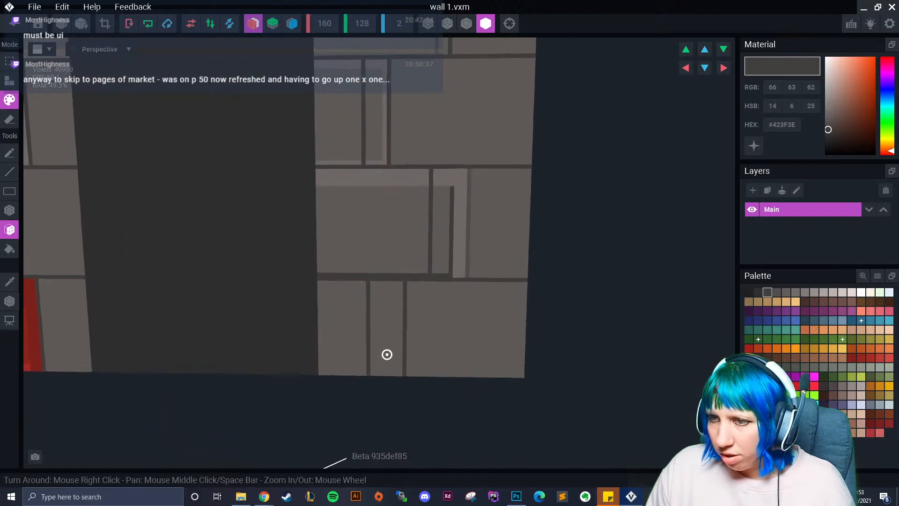
- Repair the bottom-left red brick's top edge in #82221B with the Box tool, and turn off symmetry
middle_click_drag(384, 349, 492, 317)
scroll(355, 350, "down", 2)
right_click_drag(249, 333, 259, 329)
scroll(250, 333, "up", 2)
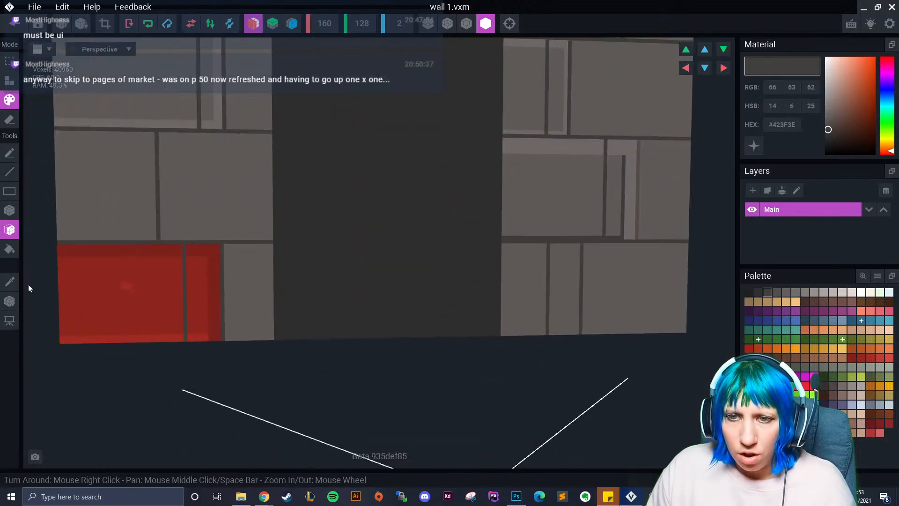
left_click(11, 282)
left_click(131, 255)
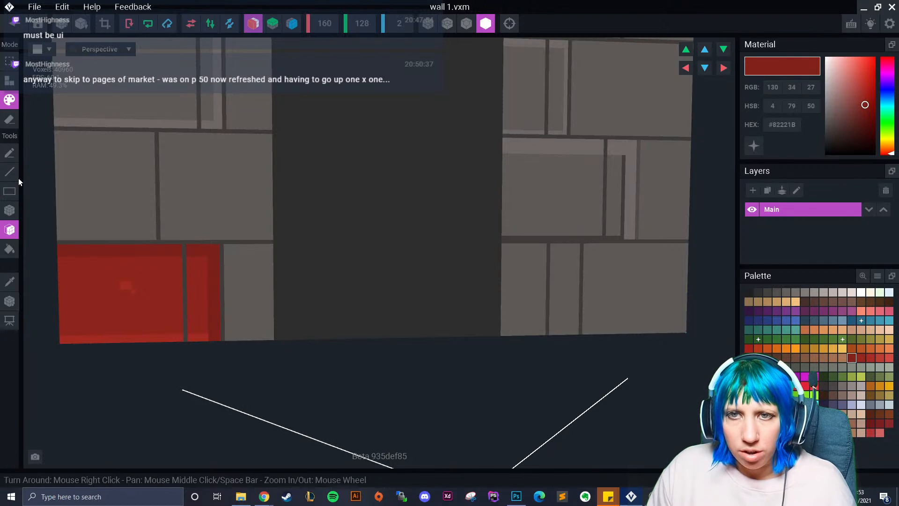
left_click(10, 210)
left_click(184, 248)
left_click(248, 28)
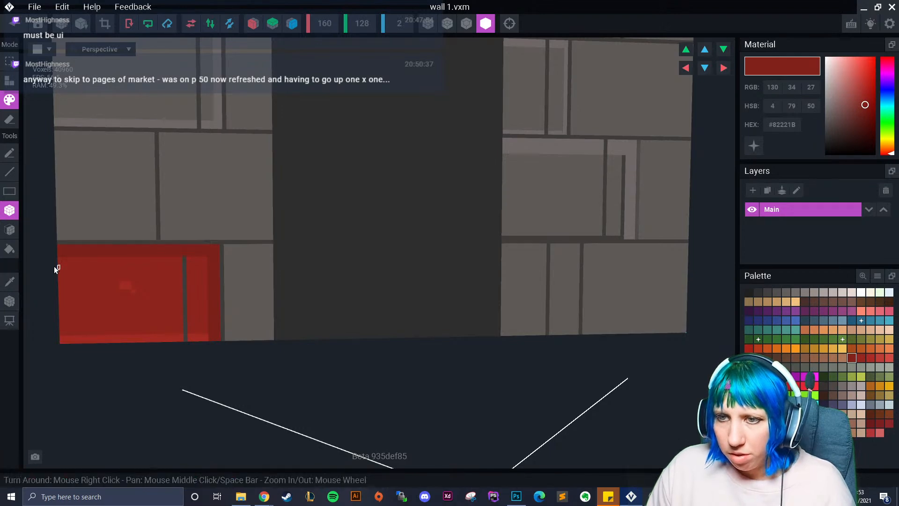
- Paint out the stray vertical line through the bottom-left red brick using the brick's own sampled reds
left_click(9, 281)
left_click(173, 267)
mouse_move(186, 260)
left_mouse_down()
mouse_move(189, 341)
mouse_move(204, 339)
left_mouse_up()
left_click(9, 282)
left_click(145, 338)
- Paint over the extra vertical lines in the fifth and sixth rows right of the doorway with brick grey #645F5C
right_click_drag(343, 345, 134, 264)
left_click(10, 282)
left_click(325, 246)
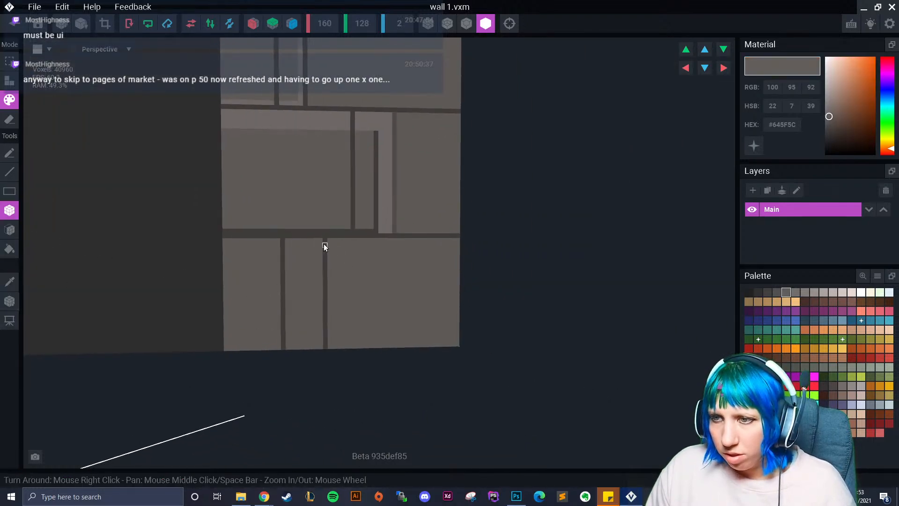
left_click_drag(326, 243, 329, 347)
middle_click_drag(392, 210, 367, 289)
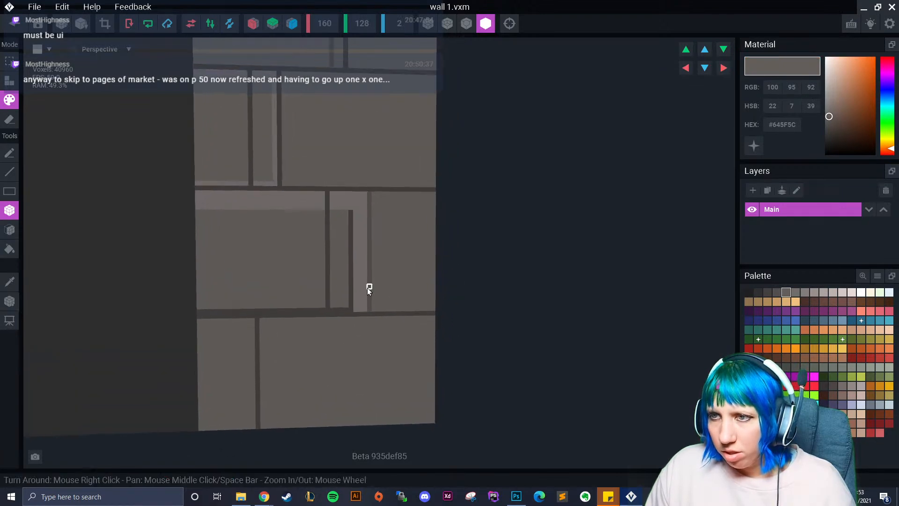
mouse_move(370, 196)
left_mouse_down()
mouse_move(338, 289)
mouse_move(346, 306)
mouse_move(334, 310)
left_mouse_up()
- Cover the extra vertical lines in the fourth and third rows right of the doorway with #645F5C
middle_click_drag(282, 88, 307, 221)
left_click_drag(311, 212, 285, 311)
left_click_drag(304, 210, 279, 210)
middle_click_drag(380, 148, 384, 182)
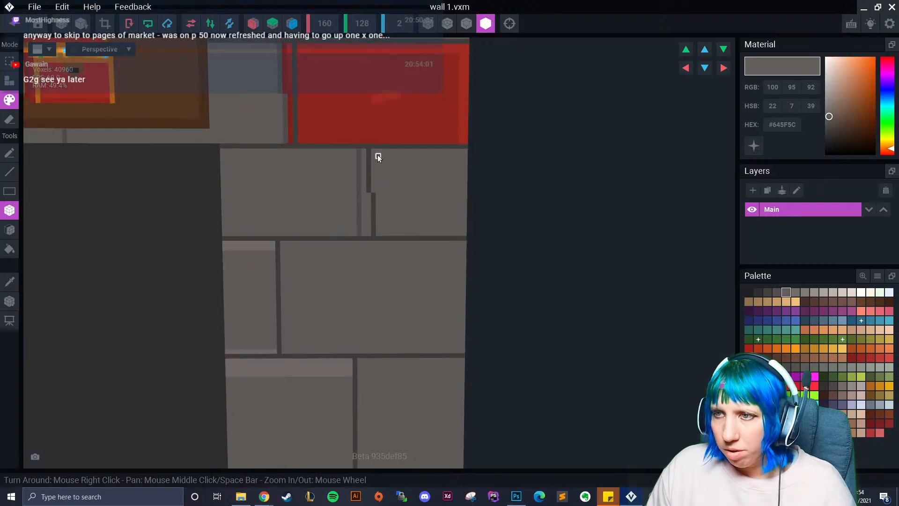
left_click_drag(369, 153, 373, 230)
- Sample a wall colour and repaint the vertical joint between the third-row bricks right of the doorway
left_click(10, 281)
left_click(359, 168)
left_click_drag(358, 159, 360, 231)
- Paint out the stray vertical line in the upper-right red brick with its sampled reds, including #95271F
middle_click_drag(335, 178, 295, 261)
left_click(11, 282)
left_click(328, 174)
left_click_drag(311, 168, 308, 276)
left_click(10, 281)
left_click(302, 235)
- Paint out the stray joint in the wide fourth-row brick left of the doorway and restore its #746E6B highlight
scroll(209, 272, "down", 3)
scroll(276, 272, "down", 4)
middle_click_drag(206, 273, 296, 271)
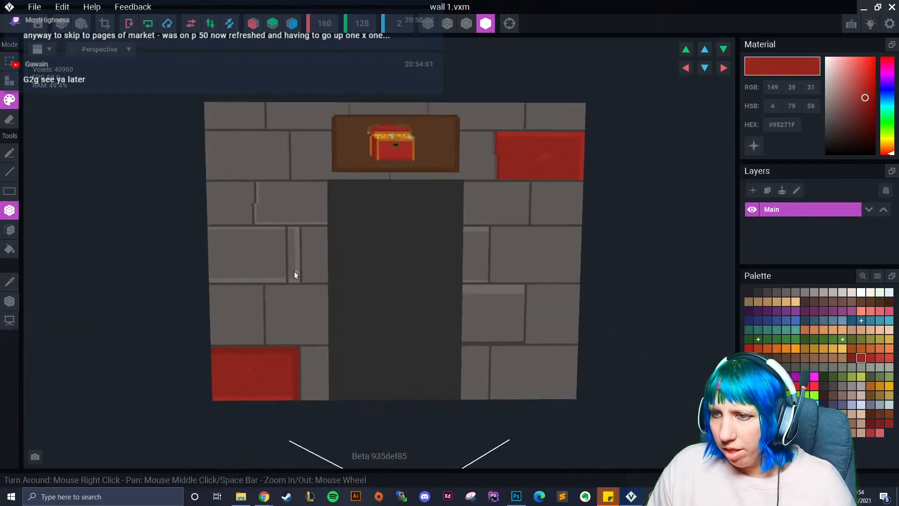
scroll(271, 280, "up", 5)
left_click(9, 281)
left_click(250, 117)
left_click_drag(259, 117, 267, 259)
left_click(9, 281)
left_click(206, 265)
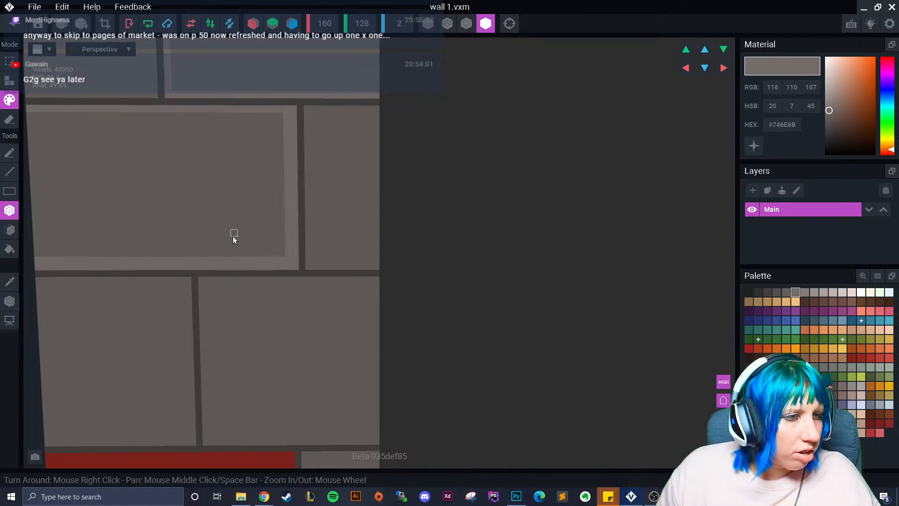
- Shade the right edge of the narrow fourth-row brick right of the doorway with dark grey #534F4E
scroll(222, 257, "down", 3)
middle_click_drag(591, 269, 465, 290)
scroll(465, 291, "down", 5)
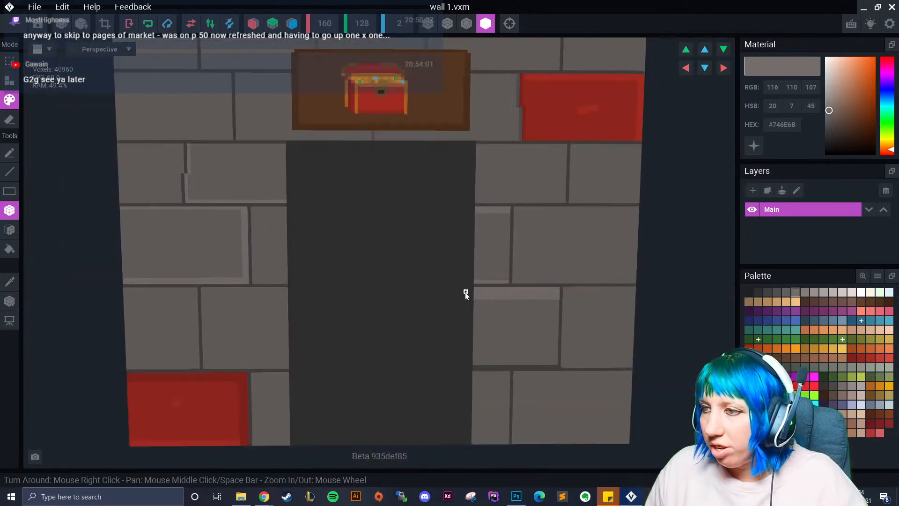
middle_click_drag(512, 307, 419, 295)
scroll(305, 263, "up", 3)
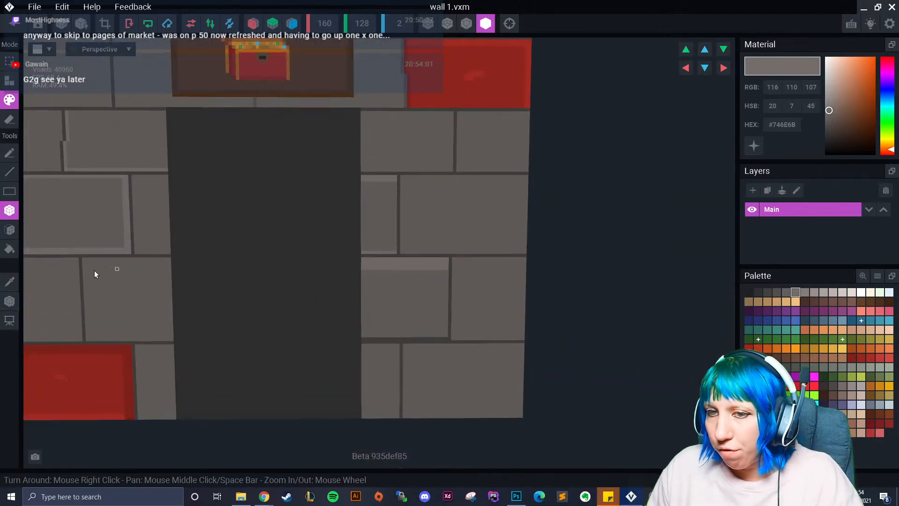
left_click(10, 281)
left_click(767, 292)
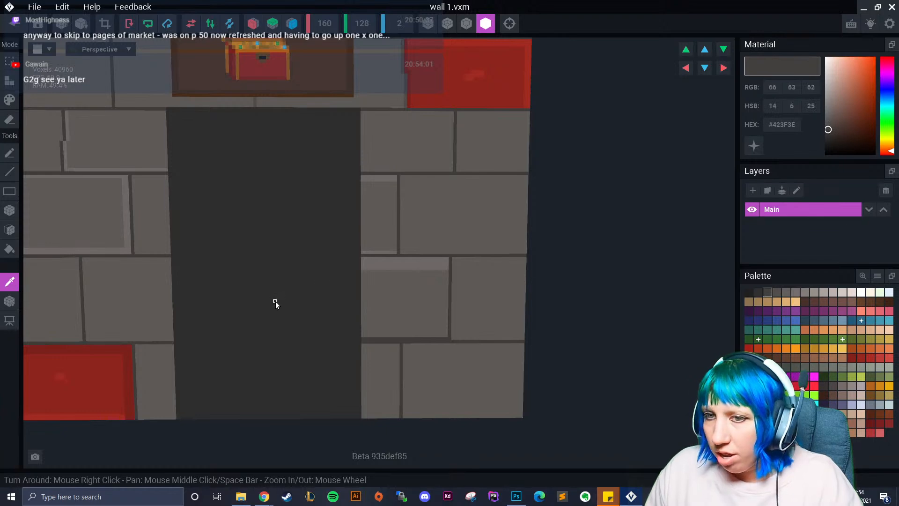
left_click(93, 215)
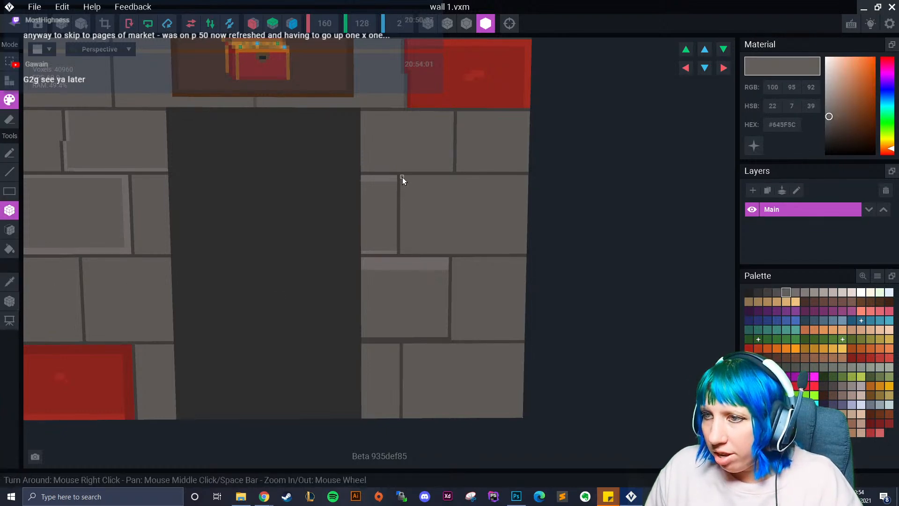
scroll(542, 251, "up", 1)
left_click(776, 292)
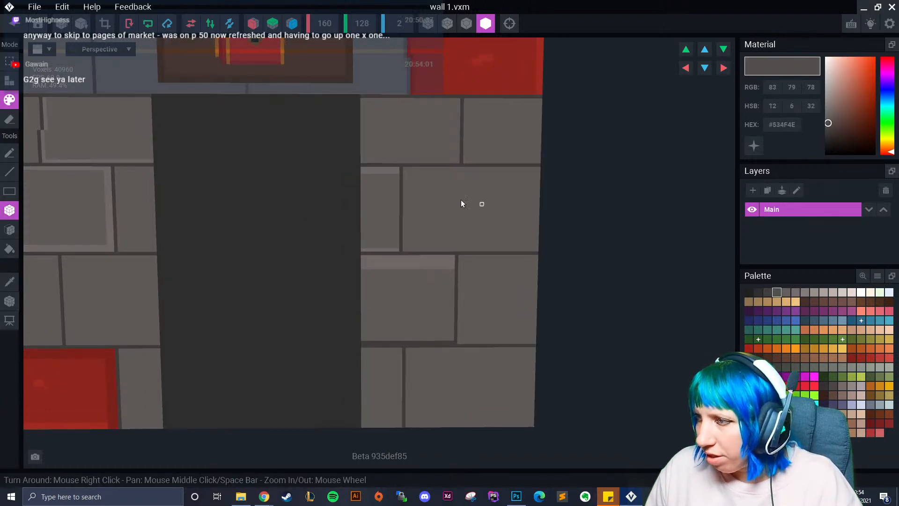
left_click_drag(397, 169, 393, 250)
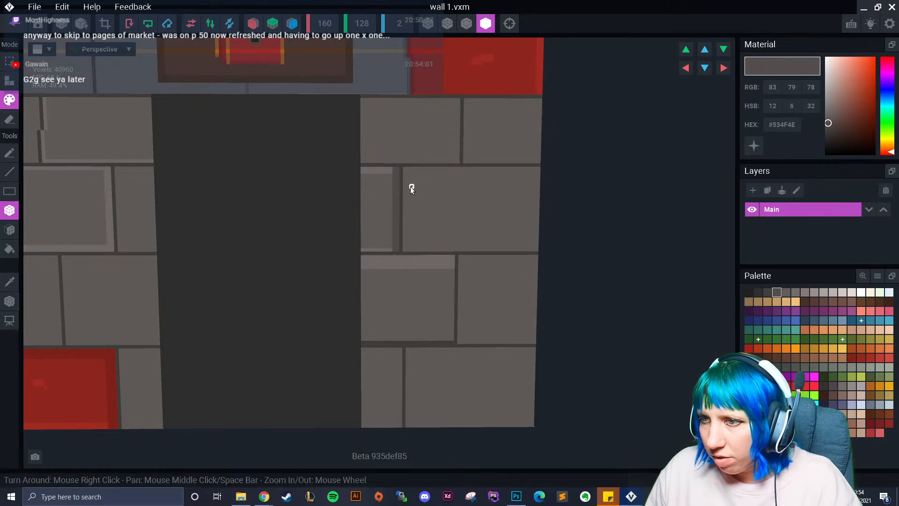
- Shade the top and right edges of the third-row brick directly right of the doorway with #534F4E
scroll(406, 186, "up", 1)
middle_click_drag(398, 179, 356, 236)
mouse_move(320, 127)
left_mouse_down()
mouse_move(438, 133)
mouse_move(422, 197)
left_mouse_up()
scroll(412, 268, "down", 5)
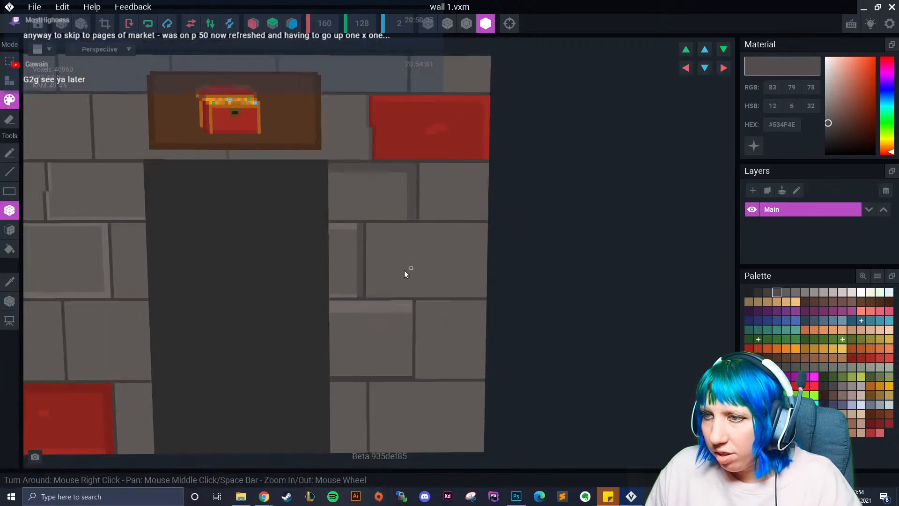
scroll(279, 198, "up", 4)
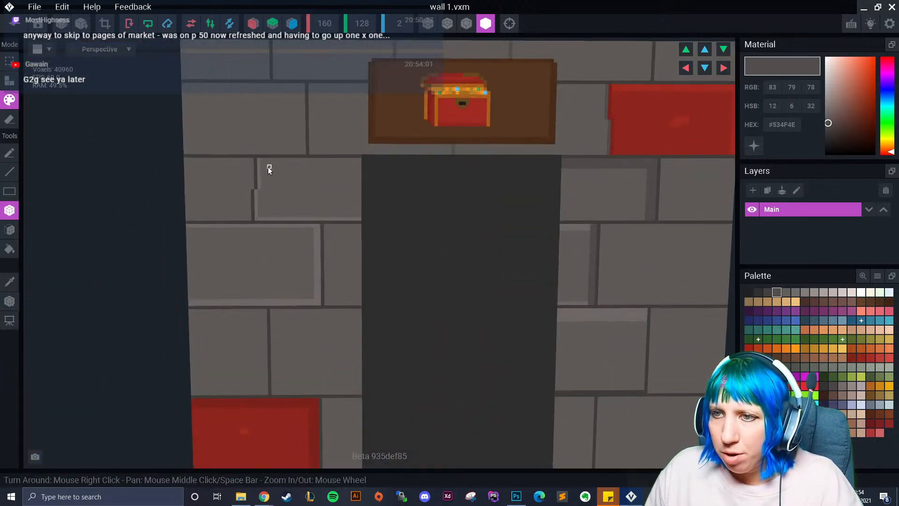
- Shade the top and right edges of the third-row brick directly left of the doorway with #534F4E
mouse_move(262, 159)
left_mouse_down()
mouse_move(355, 164)
mouse_move(352, 218)
left_mouse_up()
middle_click_drag(275, 211, 274, 265)
scroll(274, 265, "up", 2)
- Fill the leftmost second-row brick with #534F4E and highlight its top and right edges in #645F5C
key("f")
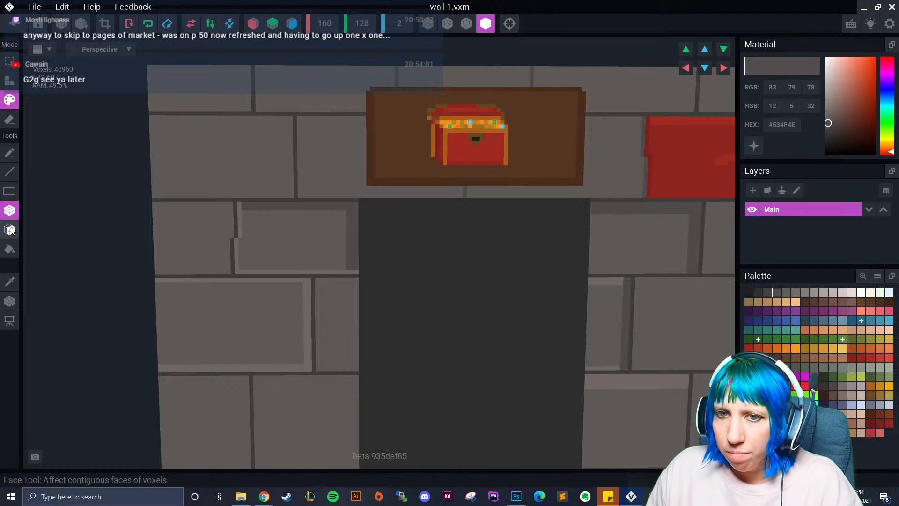
left_click(786, 292)
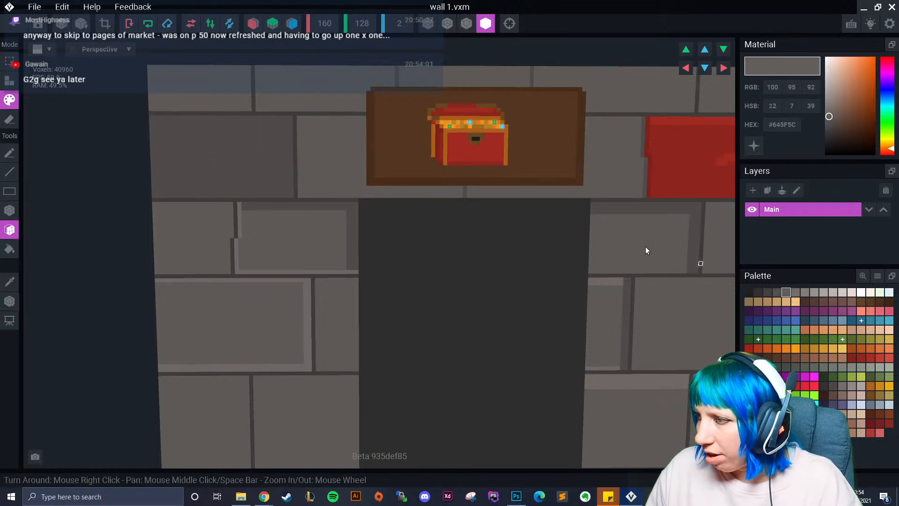
left_click(9, 210)
left_click_drag(151, 119, 292, 125)
left_click_drag(288, 193, 287, 195)
scroll(343, 265, "down", 5)
scroll(387, 330, "up", 5)
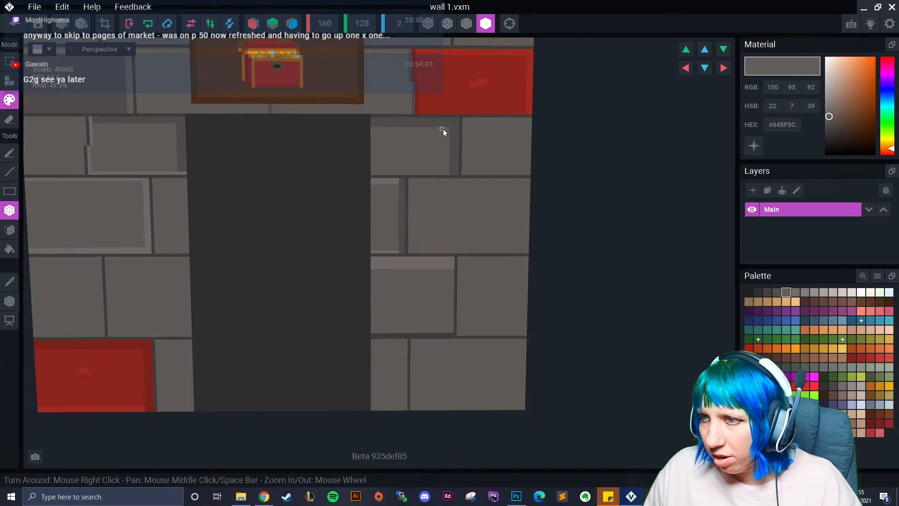
- Add a small #746E6B highlight inside the top-right corner of the third-row brick directly right of the doorway
left_click(795, 292)
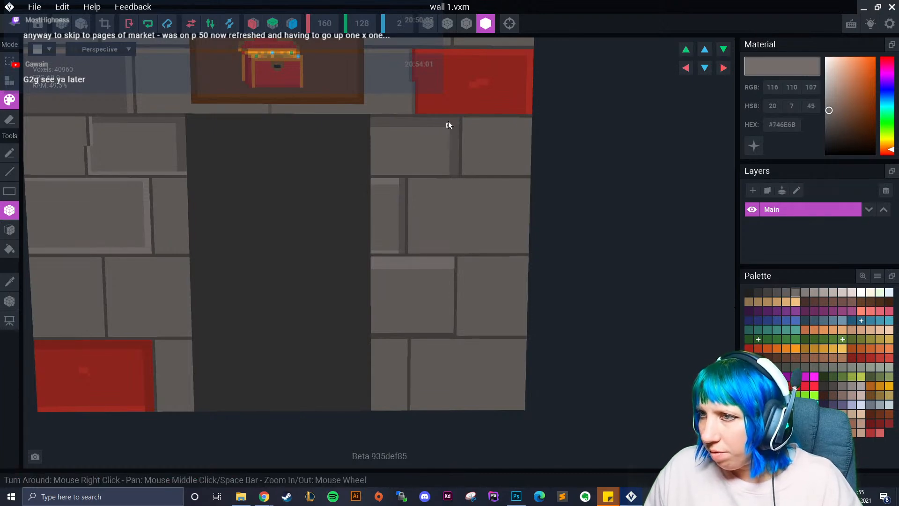
left_click_drag(446, 128, 447, 133)
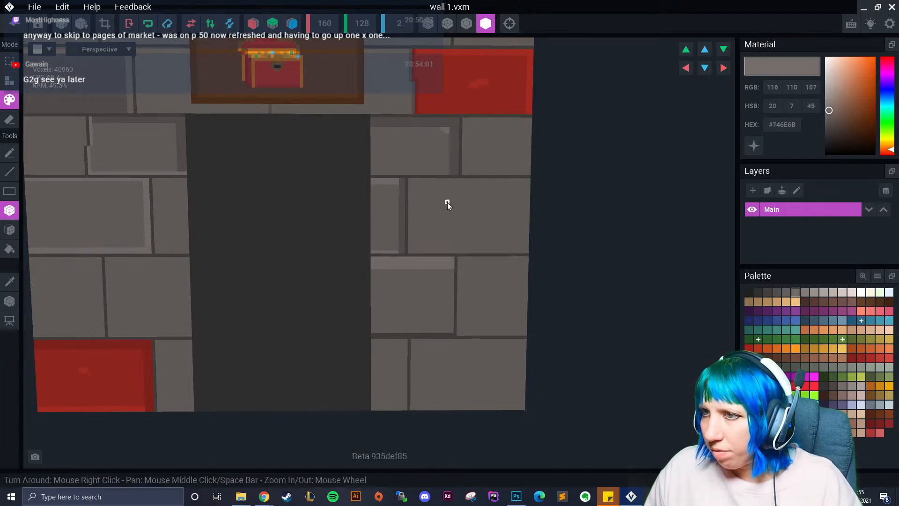
scroll(448, 202, "down", 5)
scroll(416, 341, "up", 5)
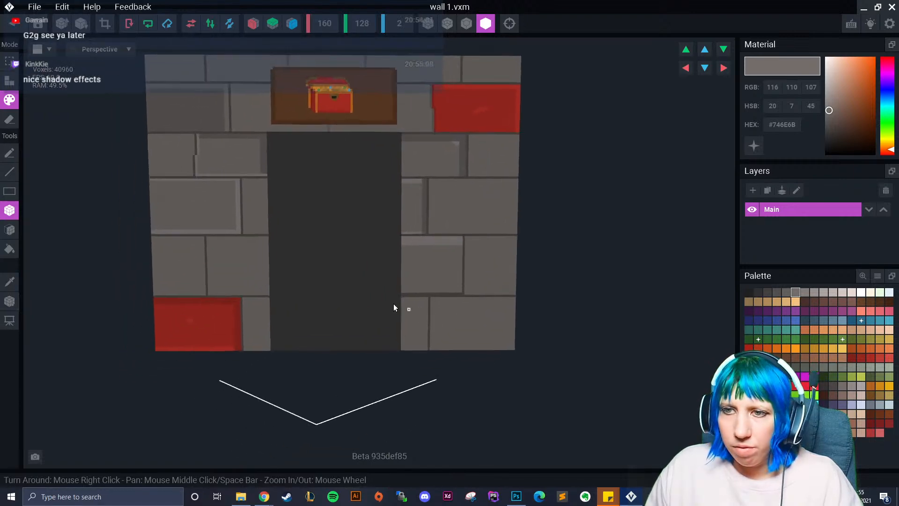
- Fill the wide fourth-row brick left of the doorway with #746E6B and highlight its top and right edges in #847D7A
left_click(9, 230)
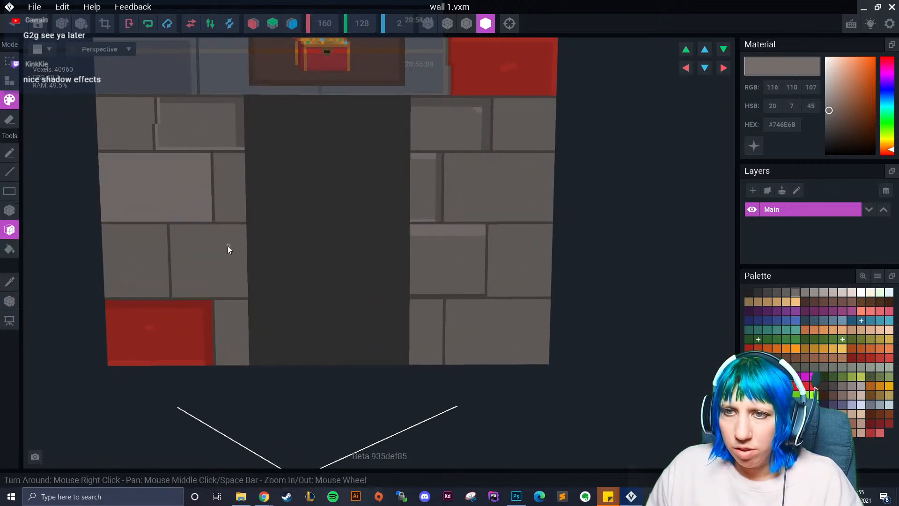
scroll(249, 252, "up", 4)
left_click(302, 213, "alt")
left_click(9, 210)
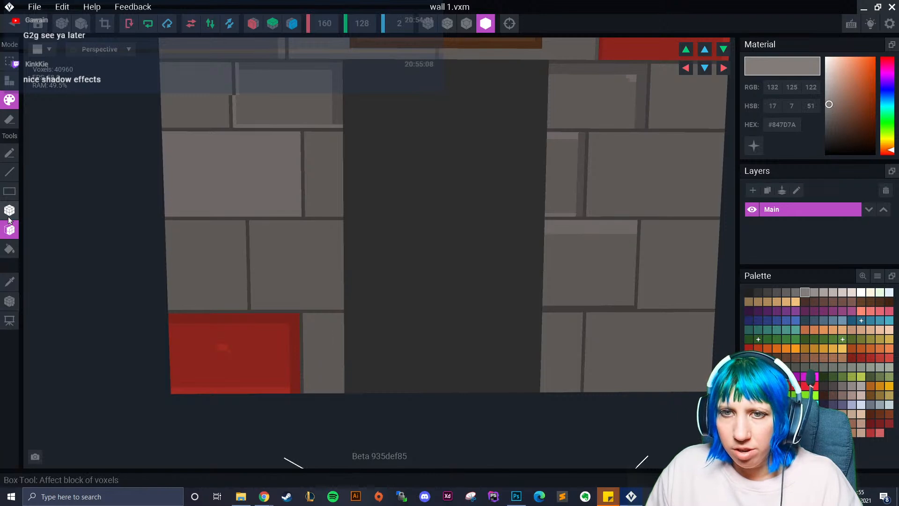
left_click_drag(164, 138, 319, 256)
scroll(332, 305, "down", 5)
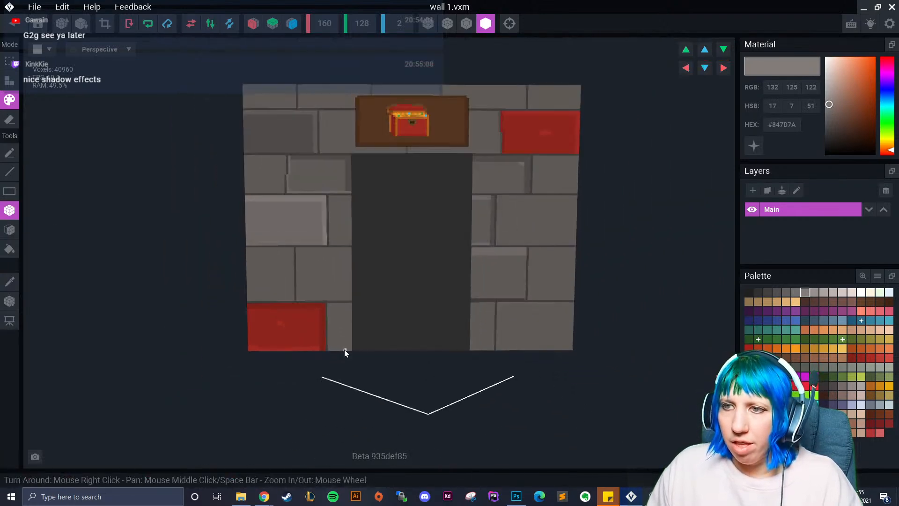
scroll(344, 349, "down", 2)
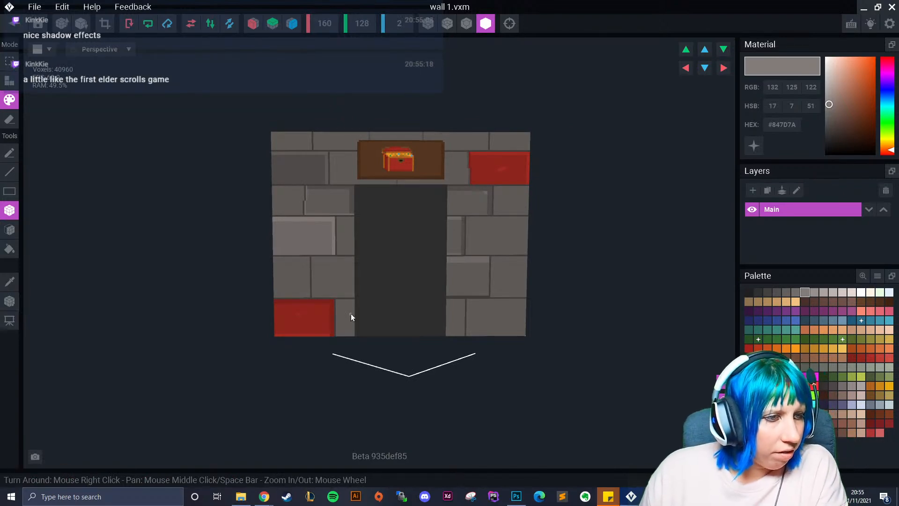
scroll(438, 259, "up", 3)
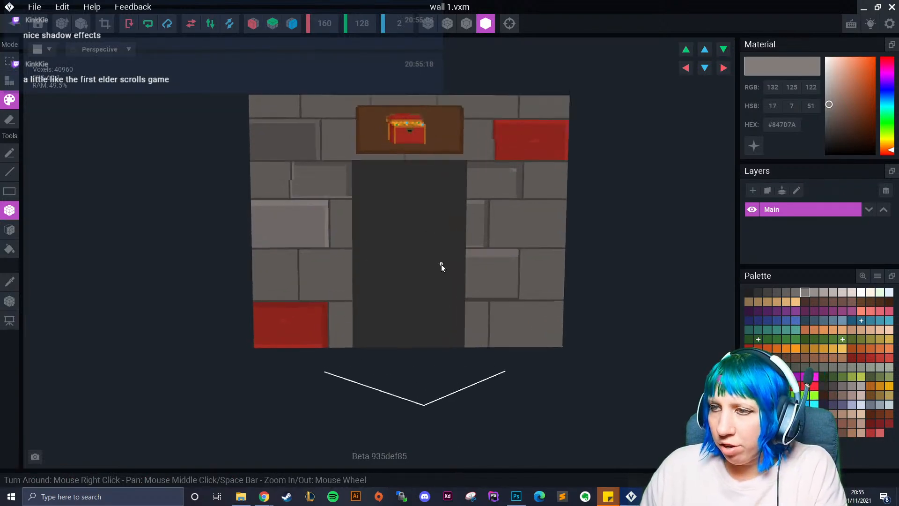
middle_click_drag(441, 264, 419, 262)
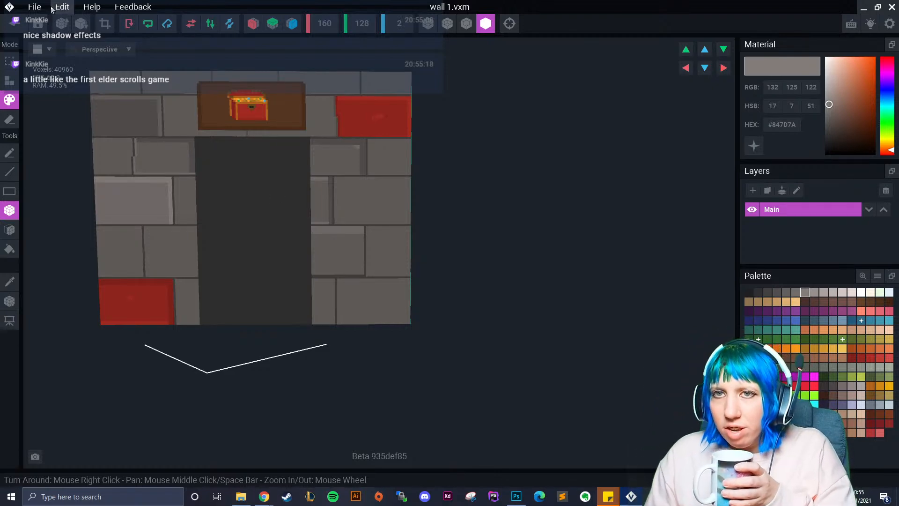
- Close wall 1.vxm with its changes saved and leave the Animator project behind it
left_click(13, 31)
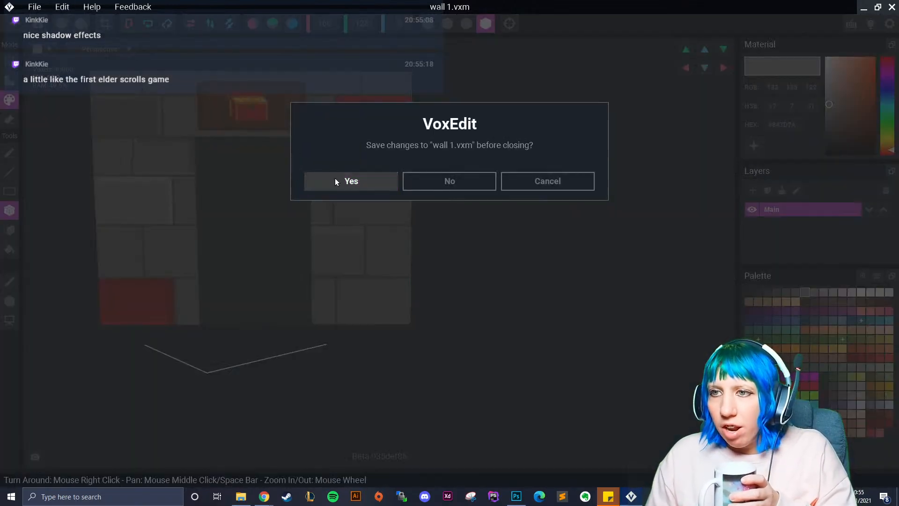
left_click(394, 180)
left_click(14, 23)
left_click(333, 182)
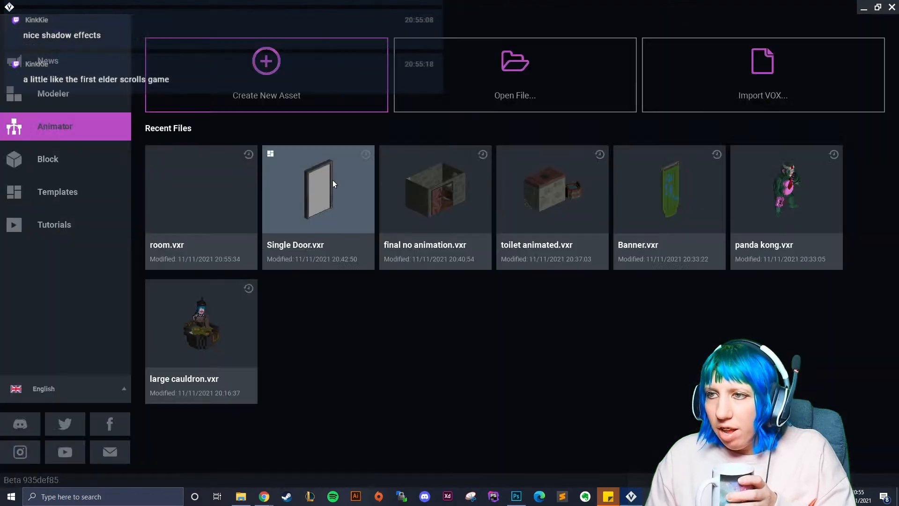
- Open final.vxr from the large tower project's final folder, inside the August assignments in the VoxEdit directory
left_click(460, 79)
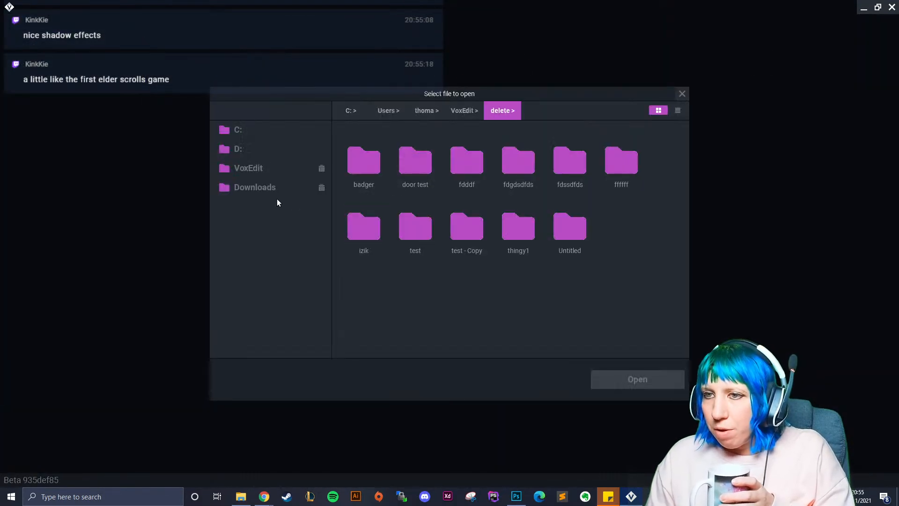
left_click(267, 168)
double_click(360, 174)
double_click(413, 174)
double_click(466, 170)
double_click(370, 180)
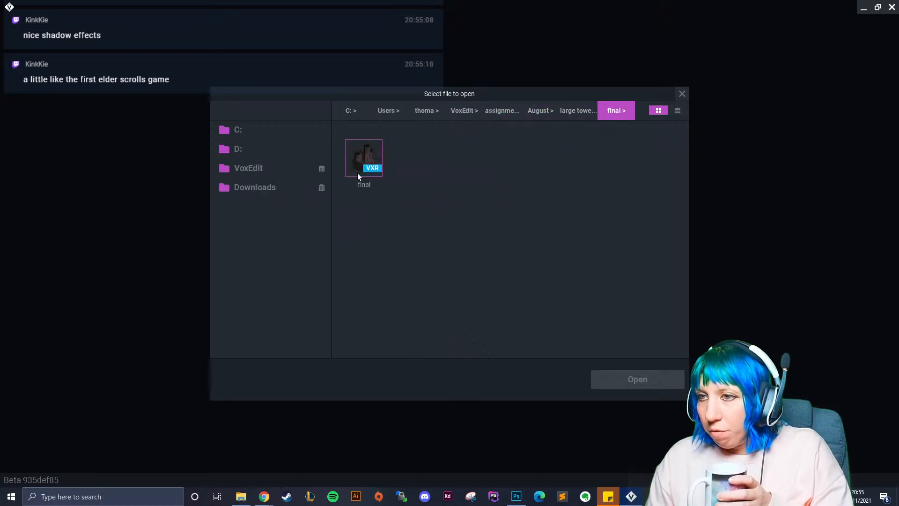
left_click(370, 176)
left_click(614, 378)
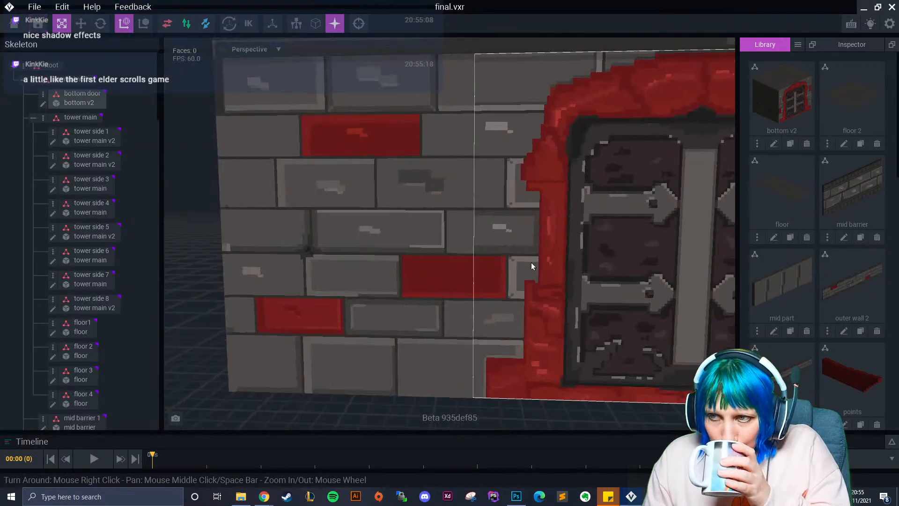
- Examine the brick highlights, chips and mortar joints on the tower's lower walls as a painting reference
scroll(529, 269, "down", 6)
right_click_drag(519, 294, 477, 302)
right_click_drag(426, 244, 397, 310)
scroll(440, 255, "up", 3)
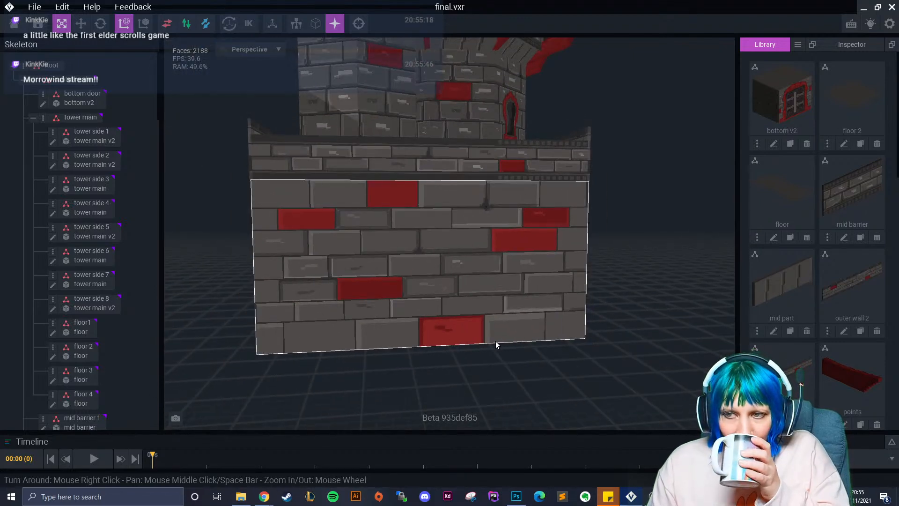
scroll(437, 346, "up", 5)
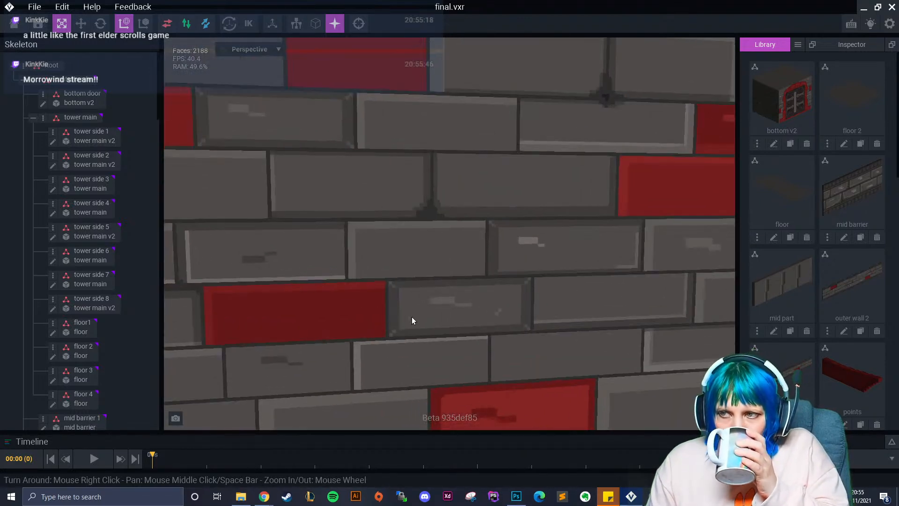
right_click_drag(415, 313, 431, 291)
scroll(430, 295, "down", 3)
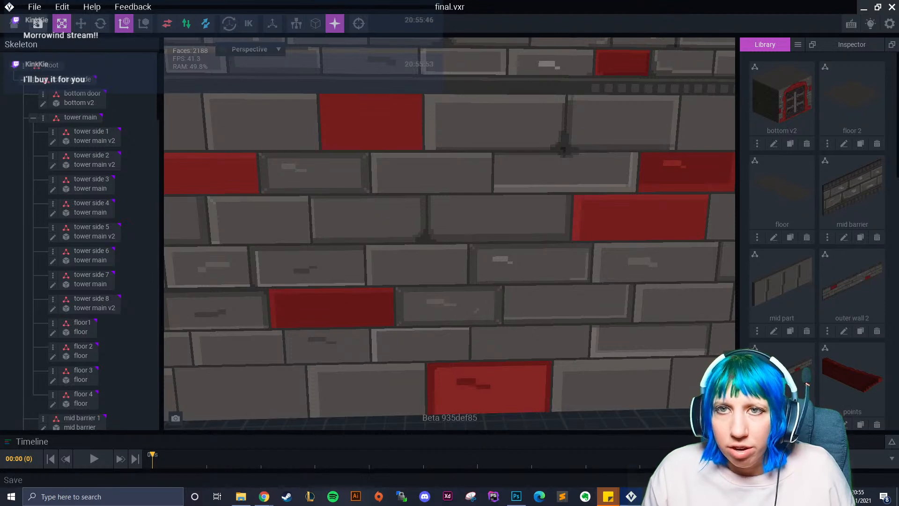
- Close final.vxr and reopen wall 1.vxm for editing
left_click(15, 23)
left_click(352, 182)
left_click(302, 214)
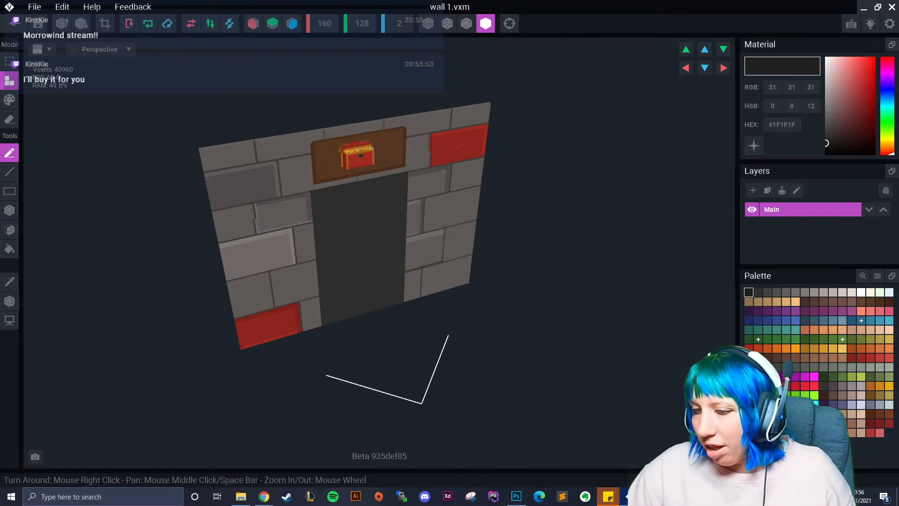
- Paint a stepped chip in the sampled mortar colour #423F3E at the bottom-left corner of the wide fourth-row brick right of the doorway
right_click_drag(412, 283, 362, 270)
scroll(375, 311, "up", 5)
middle_click_drag(415, 316, 369, 302)
right_click_drag(369, 271, 333, 243)
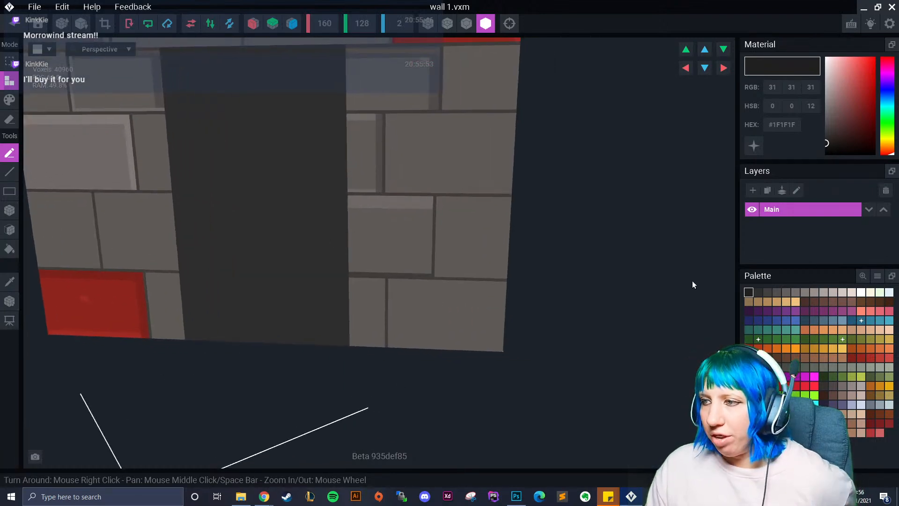
left_click(9, 281)
left_click(383, 191)
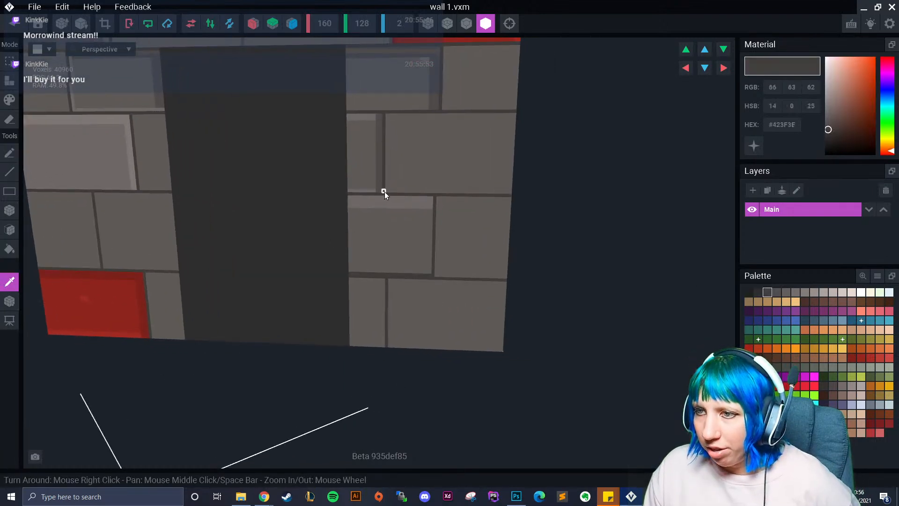
left_click(10, 100)
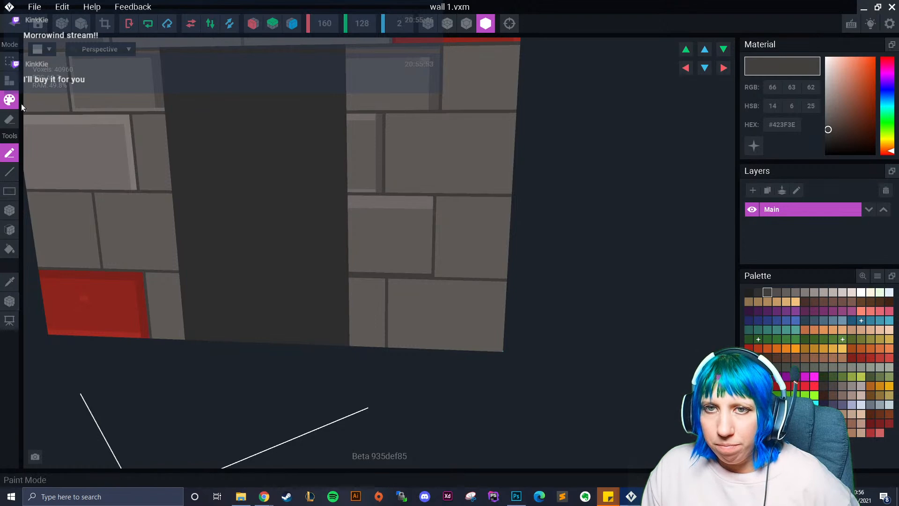
scroll(398, 173, "up", 2)
mouse_move(392, 162)
left_mouse_down()
mouse_move(400, 170)
mouse_move(392, 161)
left_mouse_up()
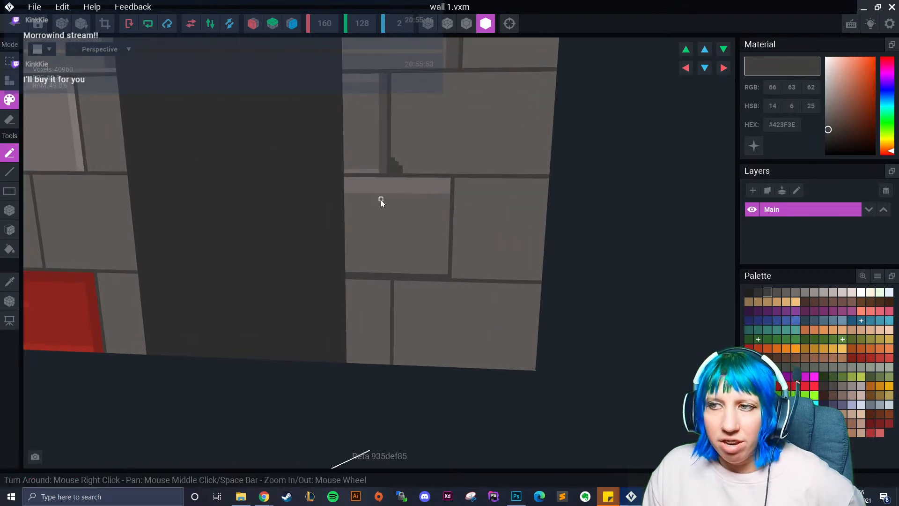
- Paint another short #423F3E stroke near the vertical mortar joint in the fifth row right of the doorway
scroll(377, 196, "up", 1)
scroll(384, 193, "up", 1)
scroll(387, 219, "down", 2)
scroll(400, 187, "up", 1)
middle_click_drag(361, 147, 480, 164)
mouse_move(558, 266)
left_mouse_down()
mouse_move(565, 258)
mouse_move(576, 266)
left_mouse_up()
right_click_drag(328, 269, 359, 283)
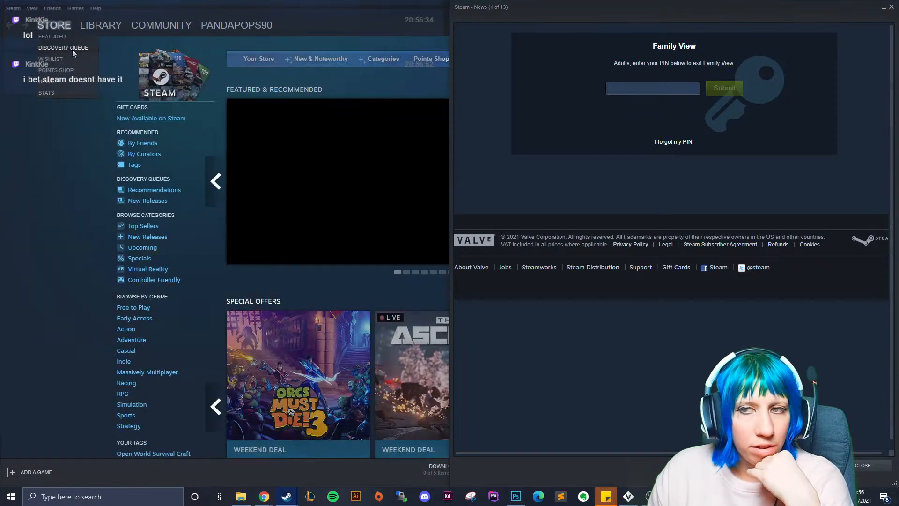
- In the Steam store, search for "elder s" and "morrowi", and open The Elder Scrolls III: Morrowind Game of the Year Edition
left_click(100, 26)
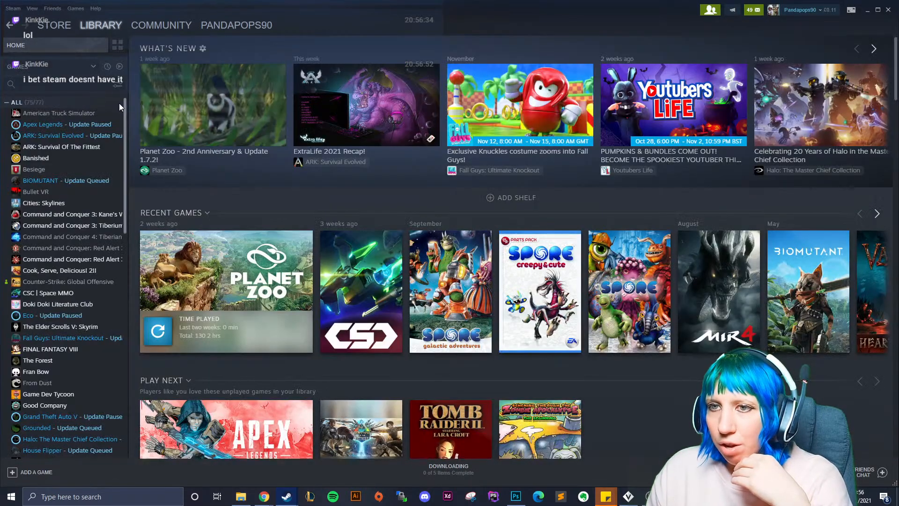
left_click(51, 28)
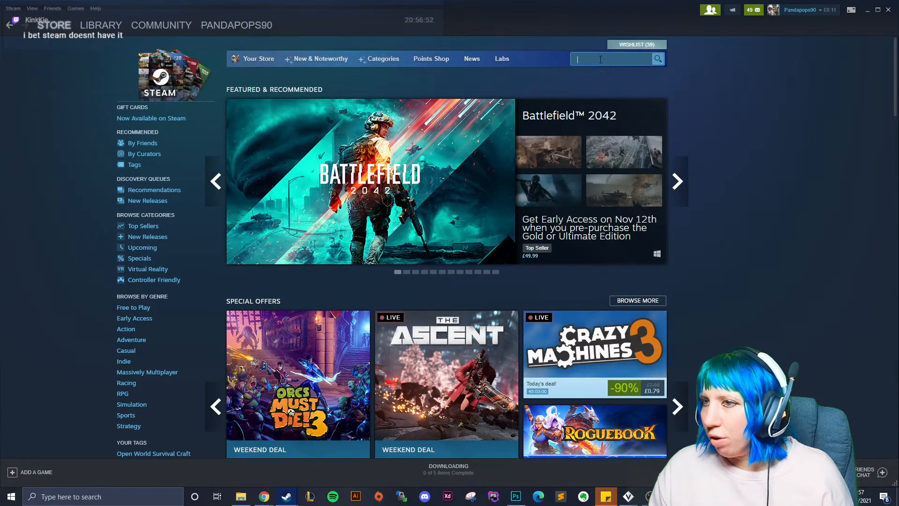
type("er s")
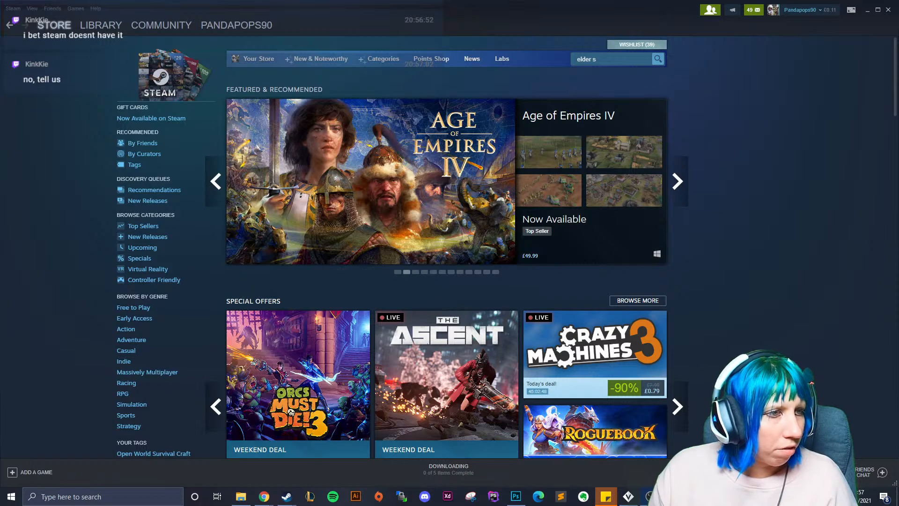
left_click(602, 59)
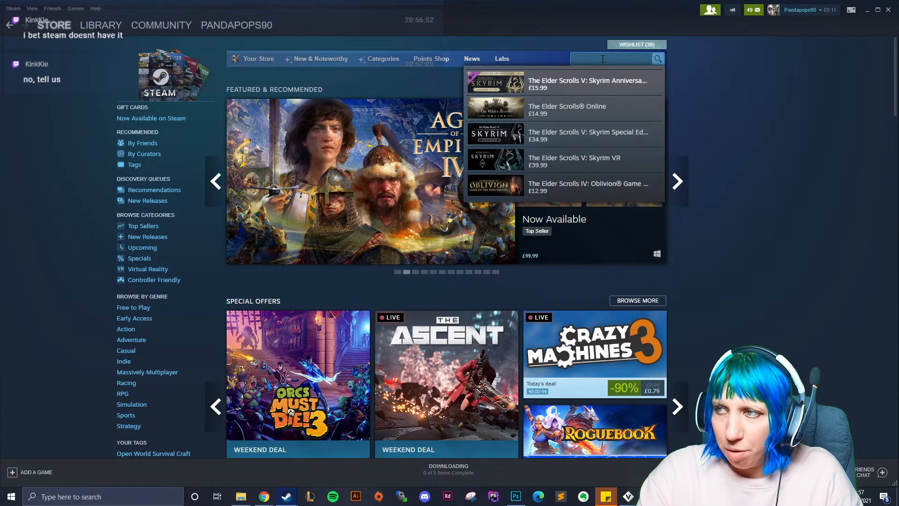
type("morrowi")
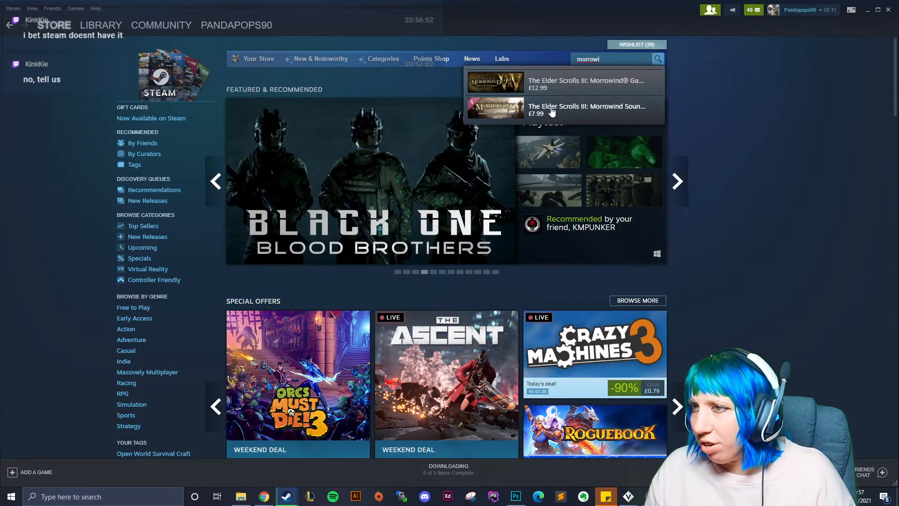
left_click(589, 90)
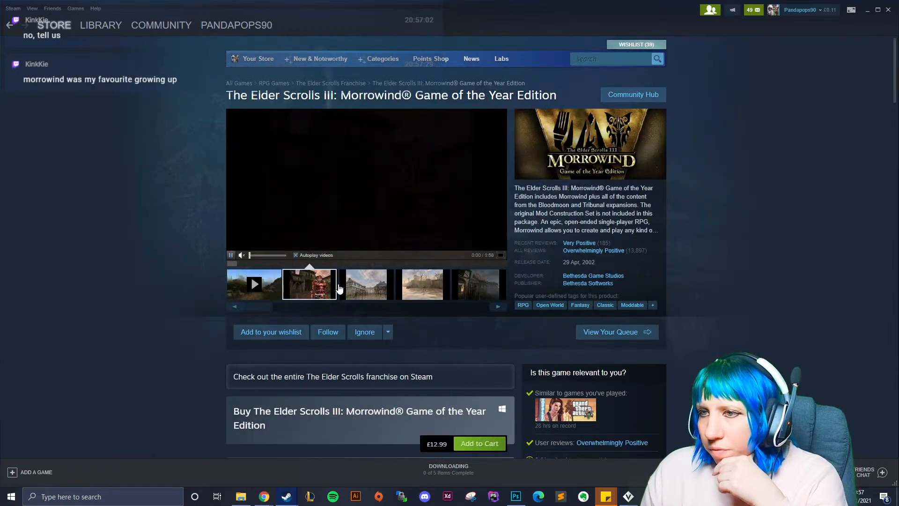
- Browse the gallery screenshots on the Morrowind store page and return the thumbnail strip to its start
left_click(365, 295)
left_click(422, 295)
left_click(470, 293)
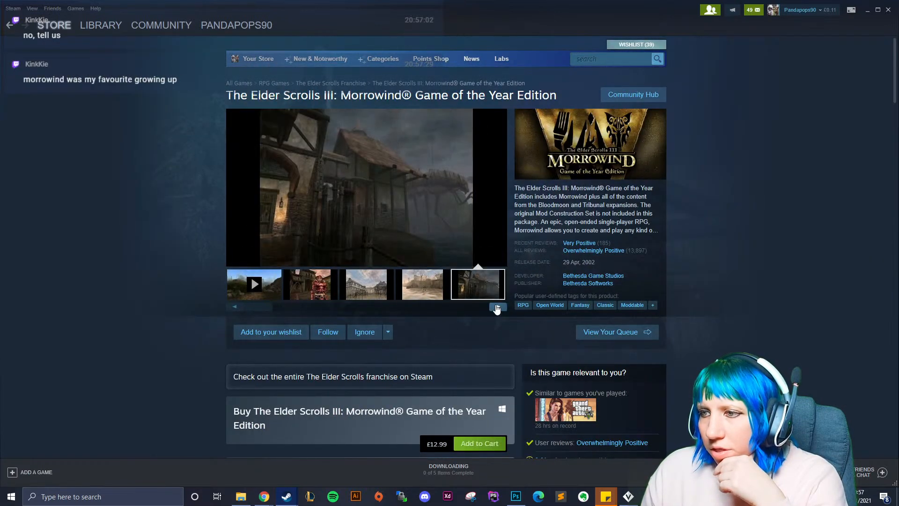
left_click(462, 300)
left_click(367, 293)
left_click(408, 290)
left_click(493, 289)
left_click(498, 306)
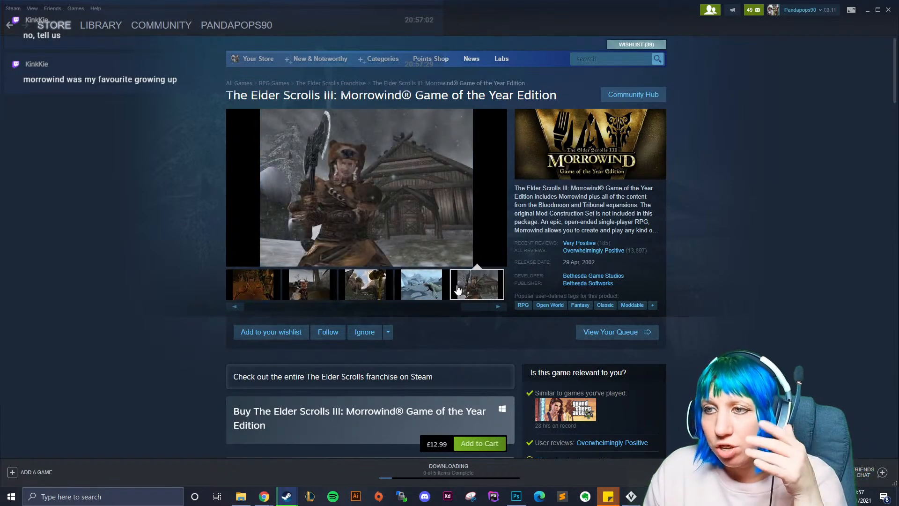
left_click_drag(479, 313, 228, 314)
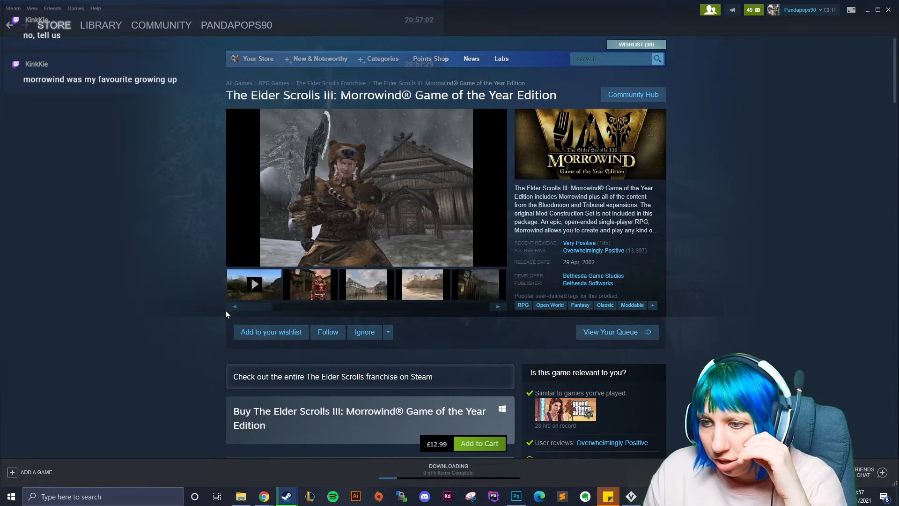
- Close the Steam store and its news window and return to the voxel editor
scroll(244, 315, "down", 4)
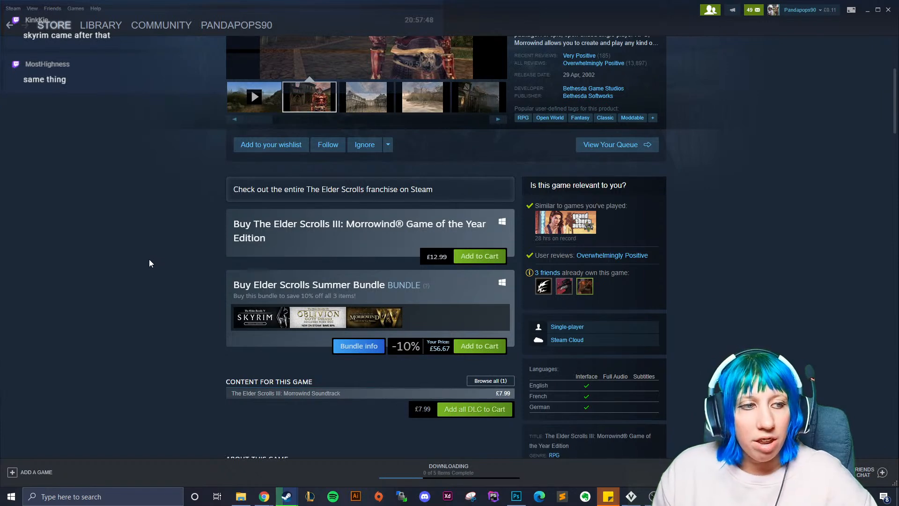
left_click(888, 10)
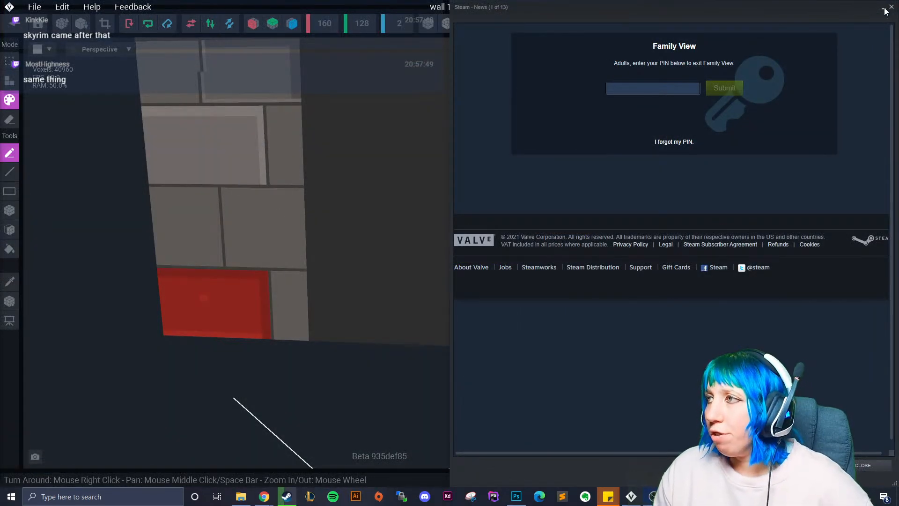
left_click(891, 7)
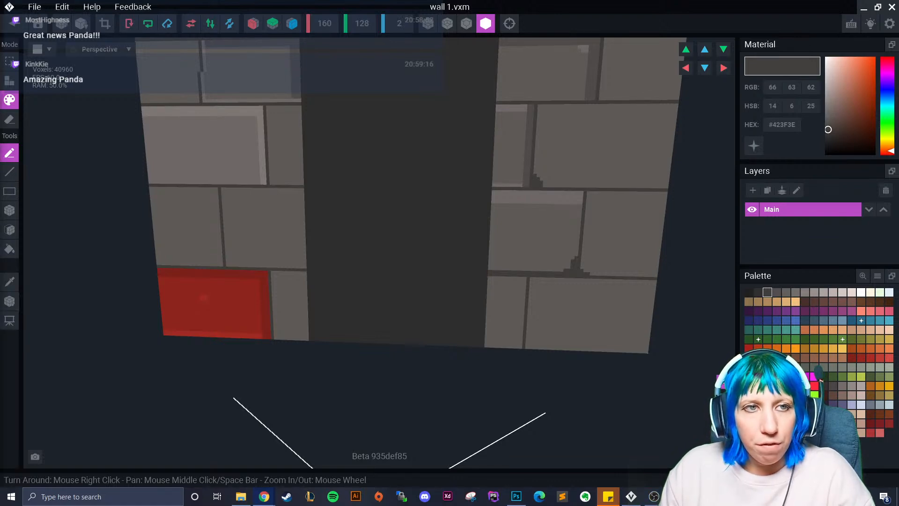
- Shade the left, bottom and top edges of the wide fourth-row brick right of the doorway with sampled #534F4E, following the chipped corner
right_click_drag(420, 266, 473, 285)
middle_click_drag(539, 232, 348, 281)
scroll(327, 276, "up", 2)
left_click(10, 282)
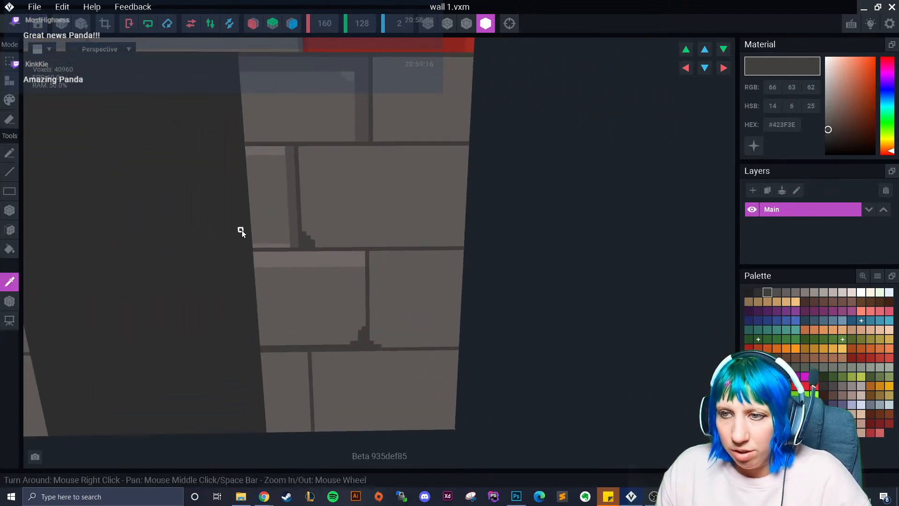
left_click(295, 215)
left_click(10, 210)
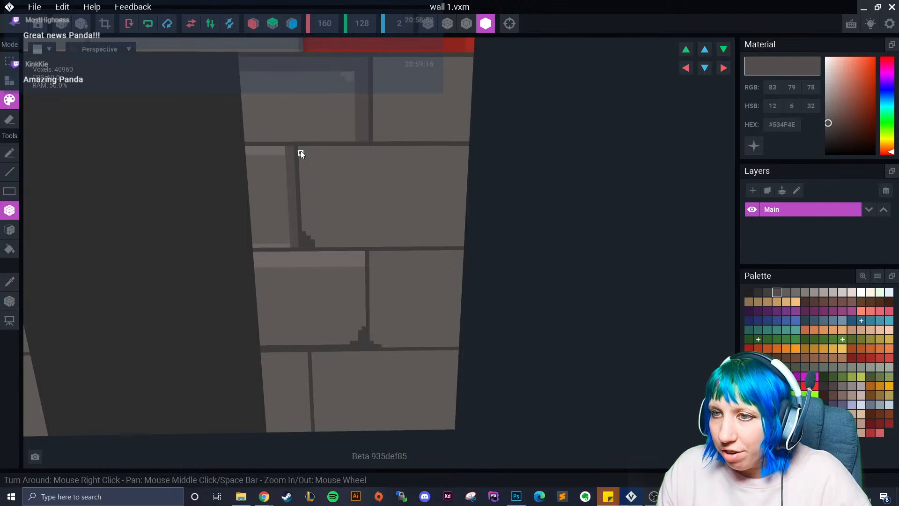
scroll(310, 232, "up", 1)
scroll(257, 227, "up", 1)
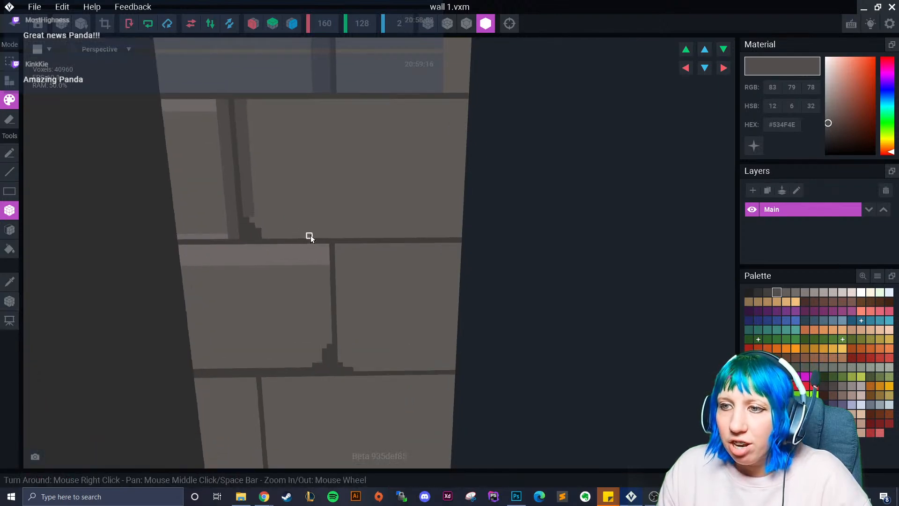
left_click_drag(264, 233, 460, 232)
left_click(258, 222)
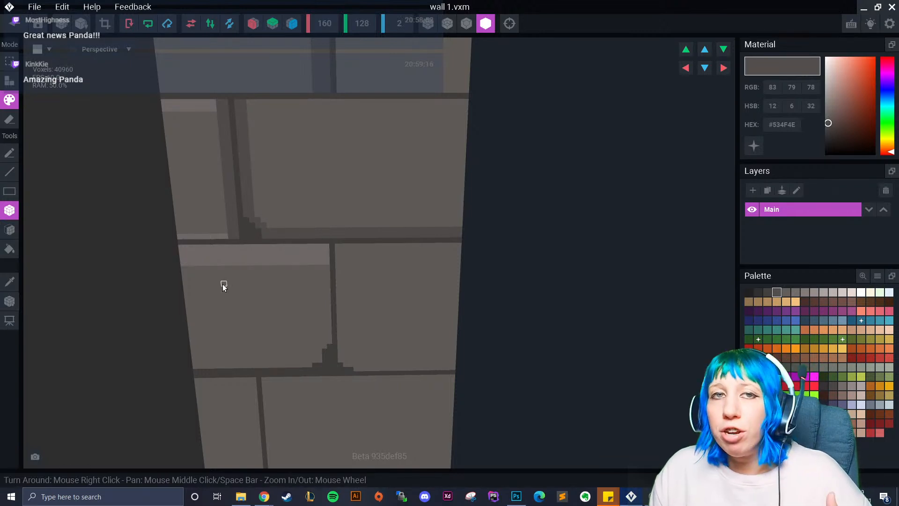
scroll(299, 229, "down", 3)
left_click_drag(302, 146, 469, 145)
scroll(434, 212, "down", 1)
- Fill the leftmost brick in the second row with #746E6B
right_click_drag(435, 212, 356, 293)
scroll(356, 293, "down", 4)
middle_click_drag(361, 293, 260, 284)
scroll(322, 255, "up", 2)
middle_click_drag(167, 136, 266, 211)
scroll(266, 211, "up", 4)
middle_click_drag(224, 103, 251, 164)
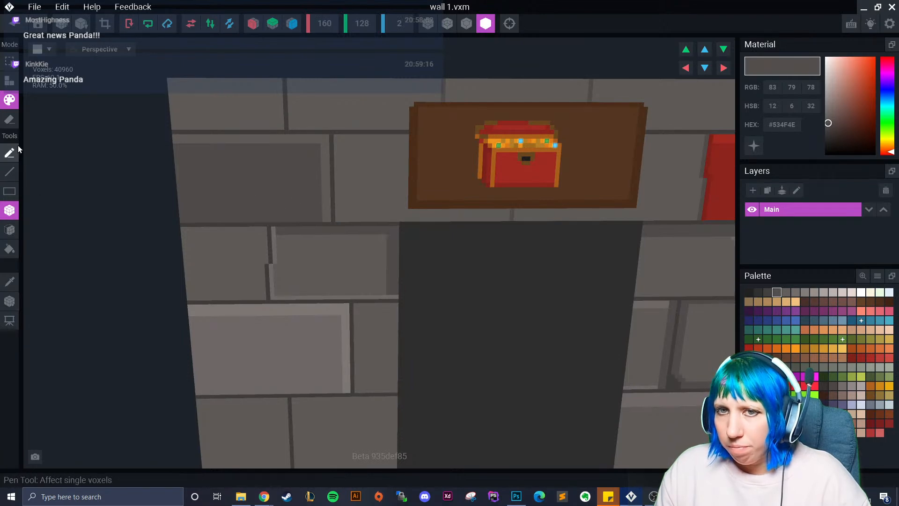
left_click(14, 231)
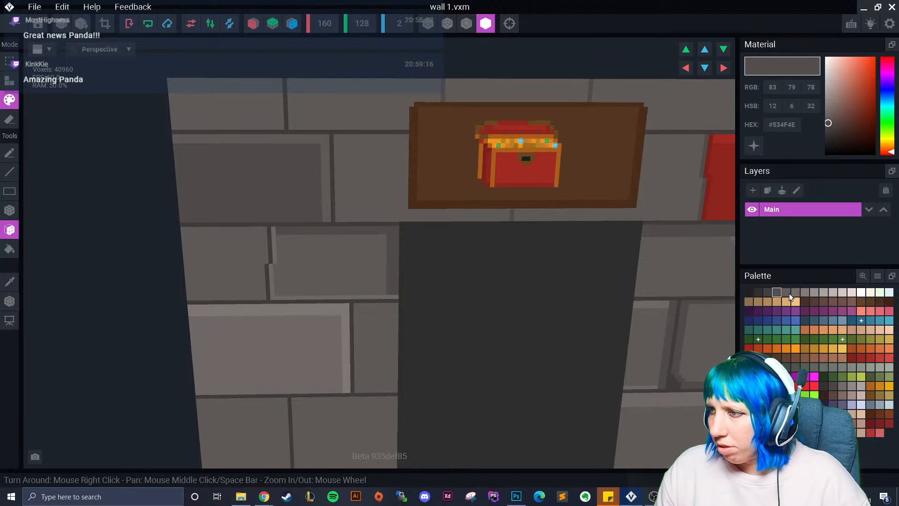
left_click(274, 195)
left_click(796, 293)
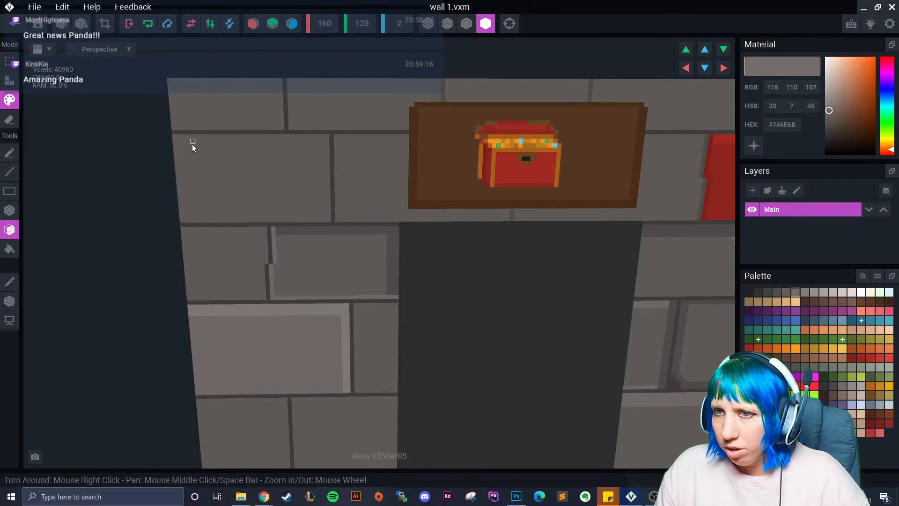
- Highlight the top and right edges of the leftmost second-row brick in #847D7A
left_click(806, 292)
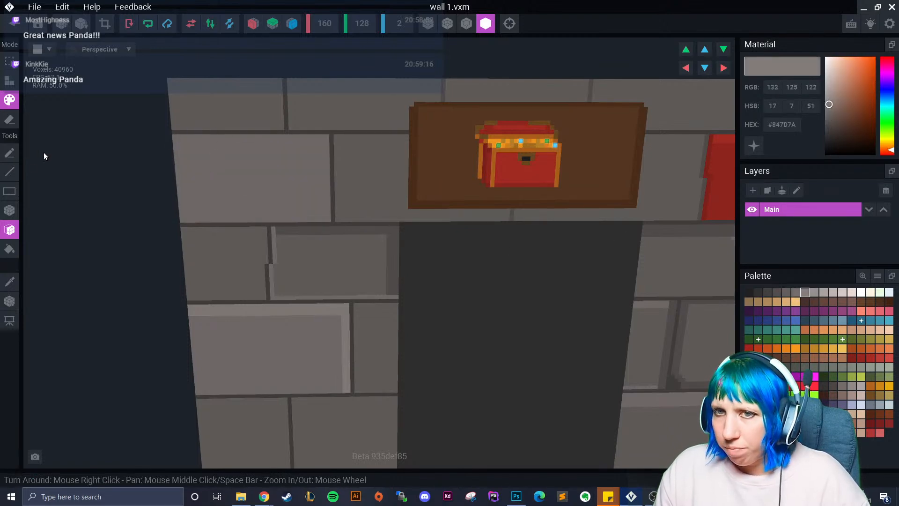
left_click(9, 210)
left_click_drag(174, 136, 325, 218)
- Try filling the wide bottom-row brick right of the doorway with #423F3E, and undo the fill
middle_click_drag(543, 318, 433, 255)
scroll(440, 298, "down", 5)
scroll(435, 257, "up", 2)
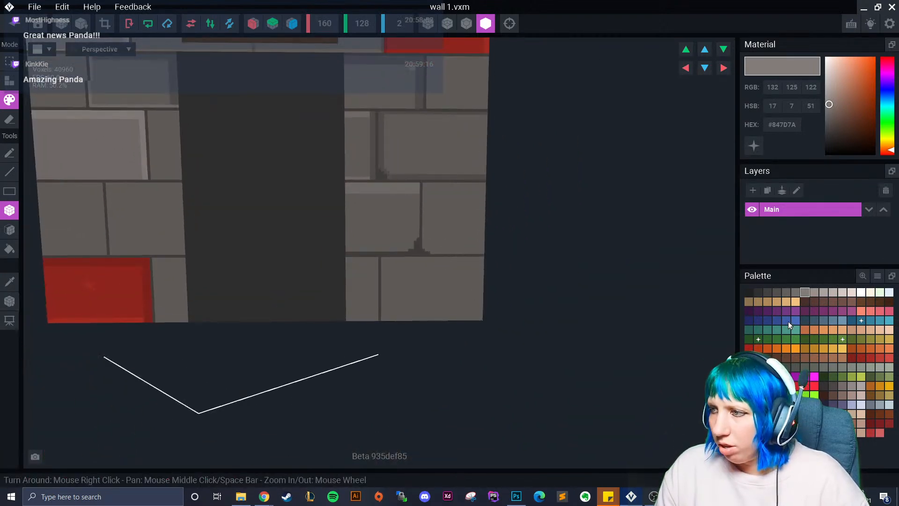
left_click(767, 294)
middle_click_drag(352, 367, 252, 294)
scroll(252, 294, "up", 3)
left_click(11, 230)
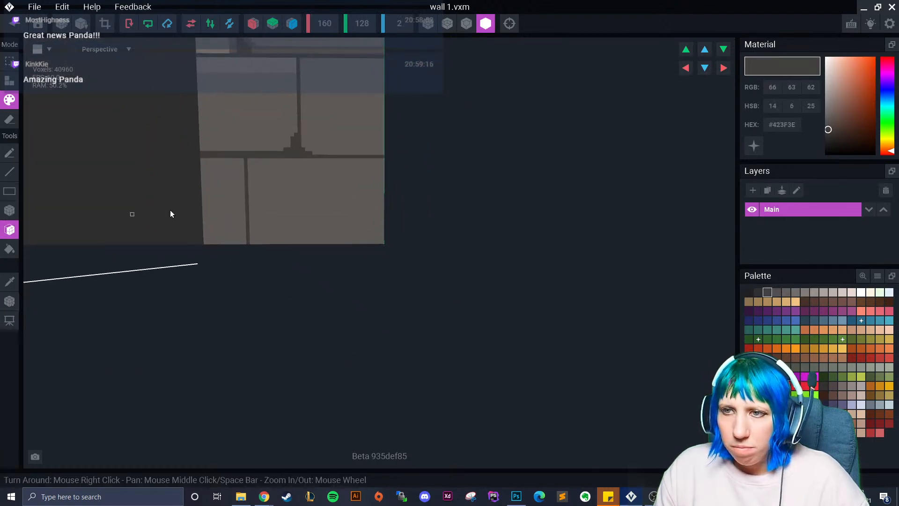
left_click(251, 161)
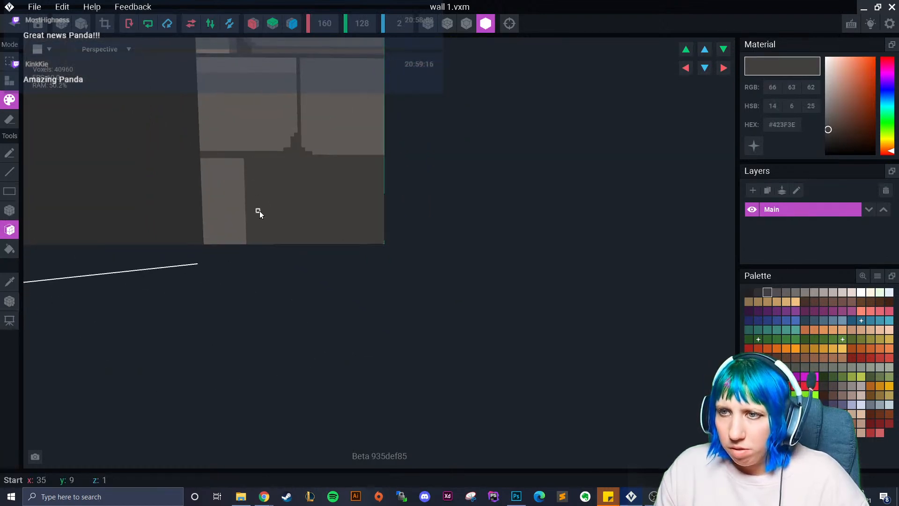
key("ctrl+z")
- Paint a #534F4E shaded border along all four edges of the wide bottom-row brick right of the doorway
left_click(776, 292)
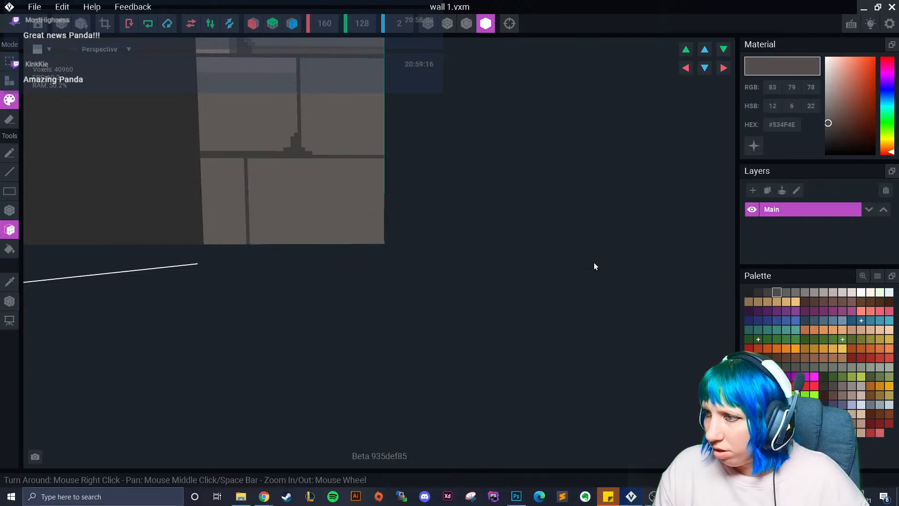
left_click(9, 211)
left_click_drag(250, 162, 257, 243)
mouse_move(252, 162)
left_mouse_down()
mouse_move(380, 164)
mouse_move(376, 244)
left_mouse_up()
scroll(376, 243, "up", 2)
left_click_drag(234, 238, 372, 240)
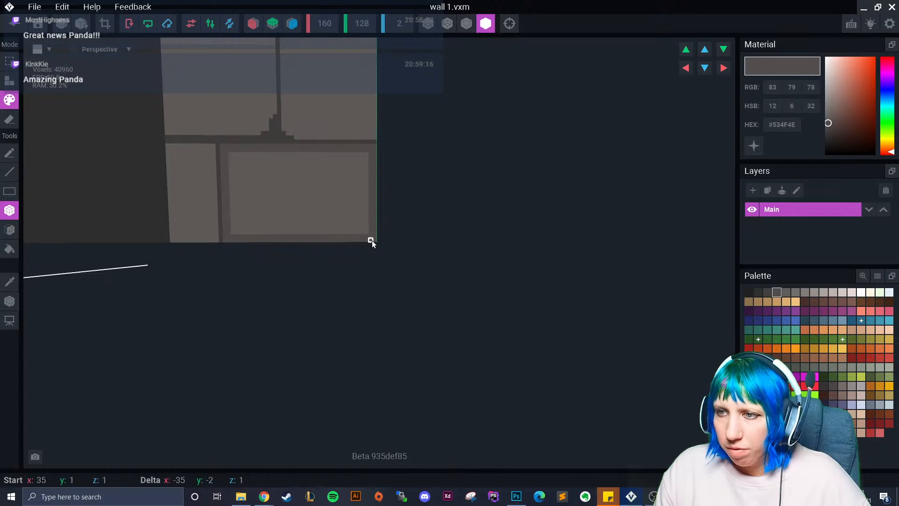
- Break up the four corners of that brick's border with the sampled brick colour #645F5C
left_click(10, 282)
left_click(229, 238)
left_click(226, 238)
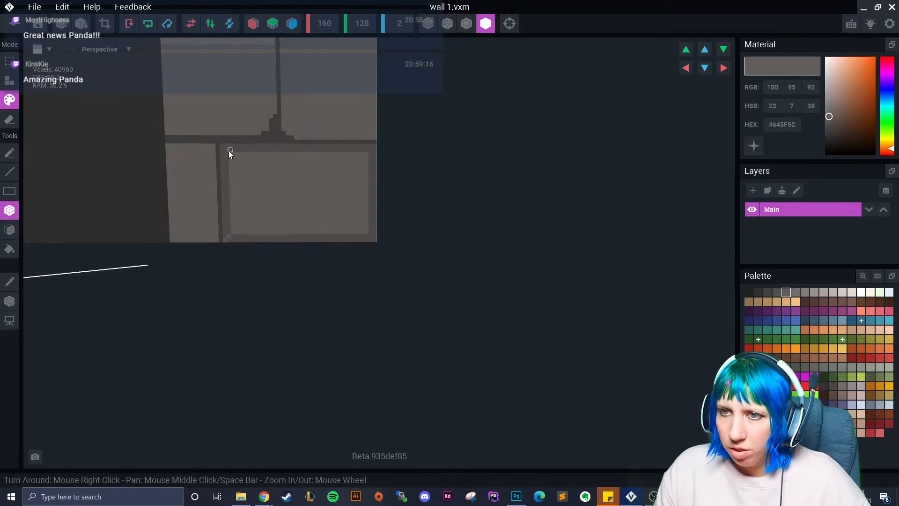
left_click_drag(374, 149, 374, 242)
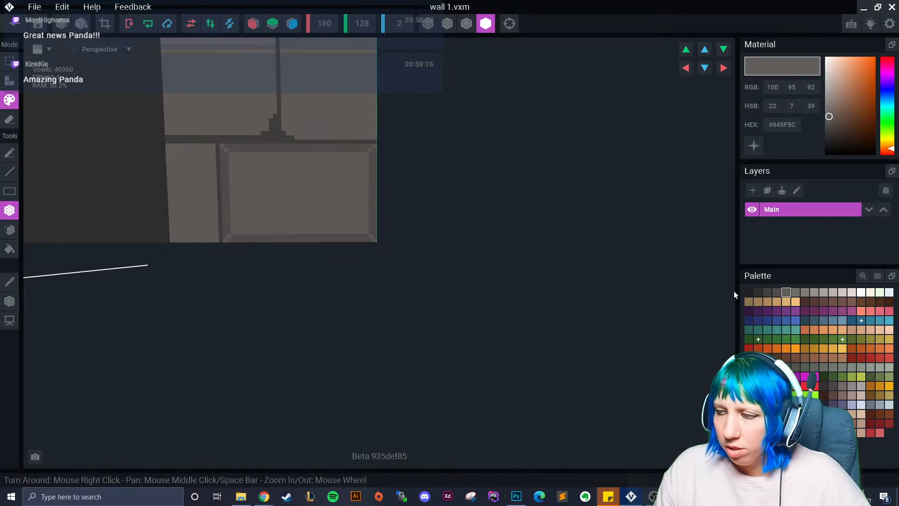
- Paint small #746E6B highlight marks on the wide bottom-row brick and the fifth-row brick beside the doorway's right edge
left_click(795, 291)
left_click_drag(283, 184, 313, 197)
middle_click_drag(313, 198, 325, 205)
left_click_drag(259, 170, 269, 175)
left_click_drag(279, 178, 283, 178)
- Paint a small stepped #534F4E mark on the upper part of the wide fourth-row brick right of the doorway
middle_click_drag(283, 179, 295, 234)
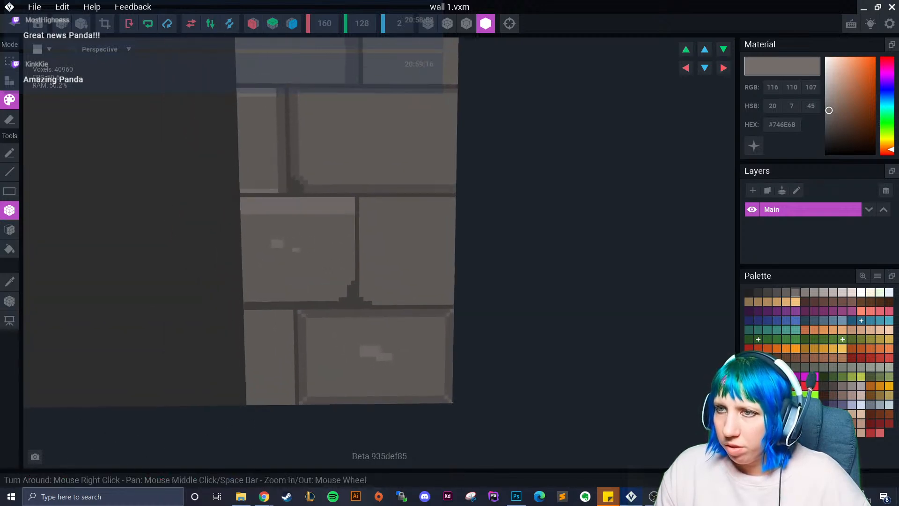
left_click(776, 292)
left_click_drag(401, 148, 364, 146)
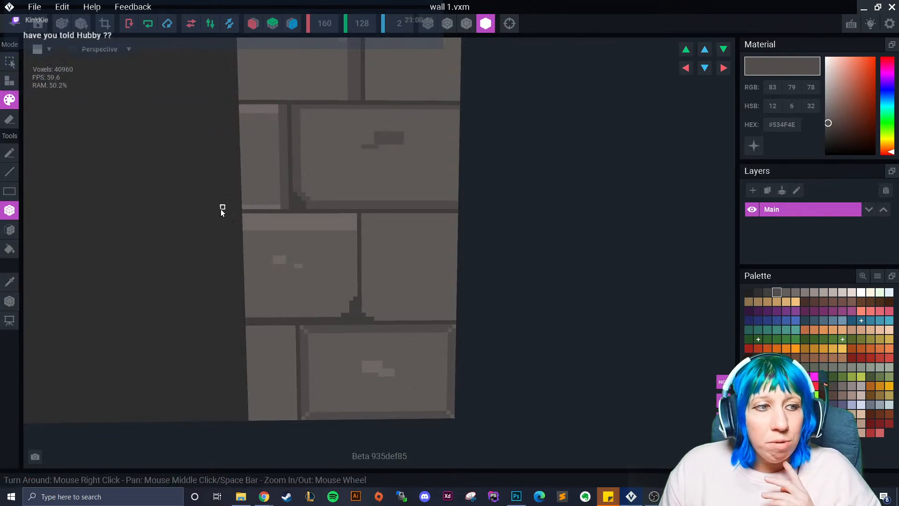
- Shade the left and bottom edges of the fifth-row brick directly left of the doorway in #534F4E
scroll(279, 204, "up", 3)
middle_click_drag(279, 204, 315, 235)
scroll(315, 236, "down", 5)
scroll(429, 251, "up", 2)
middle_click_drag(229, 257, 445, 229)
scroll(428, 249, "down", 3)
scroll(271, 296, "up", 3)
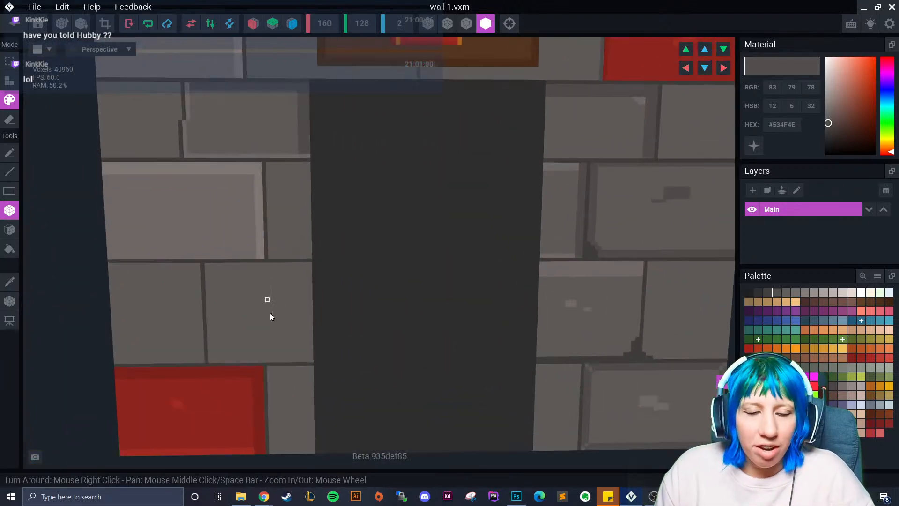
left_click_drag(217, 240, 321, 333)
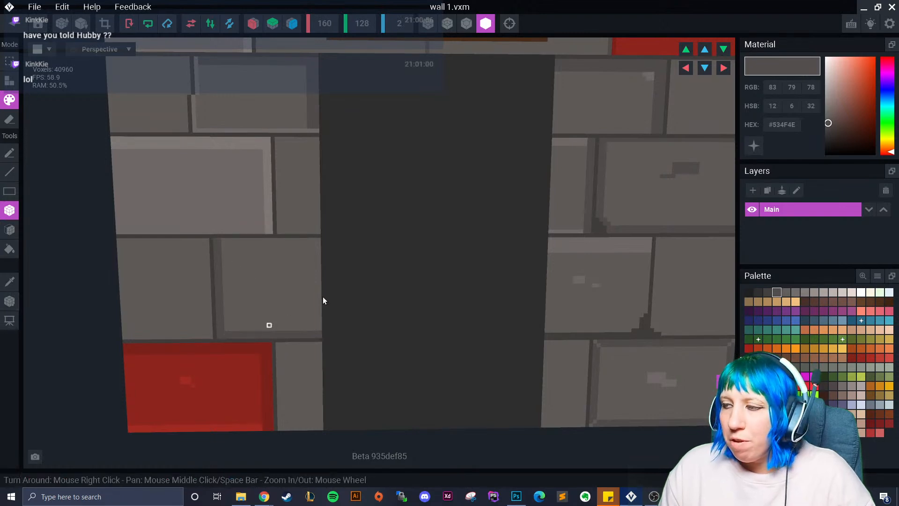
- Highlight the top edge of the fifth-row brick directly left of the doorway in #746E6B and add a small mark at its centre
left_click(795, 292)
left_click_drag(223, 240, 318, 241)
scroll(309, 290, "up", 2)
mouse_move(306, 303)
middle_mouse_down()
mouse_move(293, 303)
mouse_move(314, 282)
middle_mouse_up()
left_click_drag(226, 268, 251, 274)
- Trim the light centre mark with #645F5C and paint a short #534F4E mark beside it
left_click(786, 292)
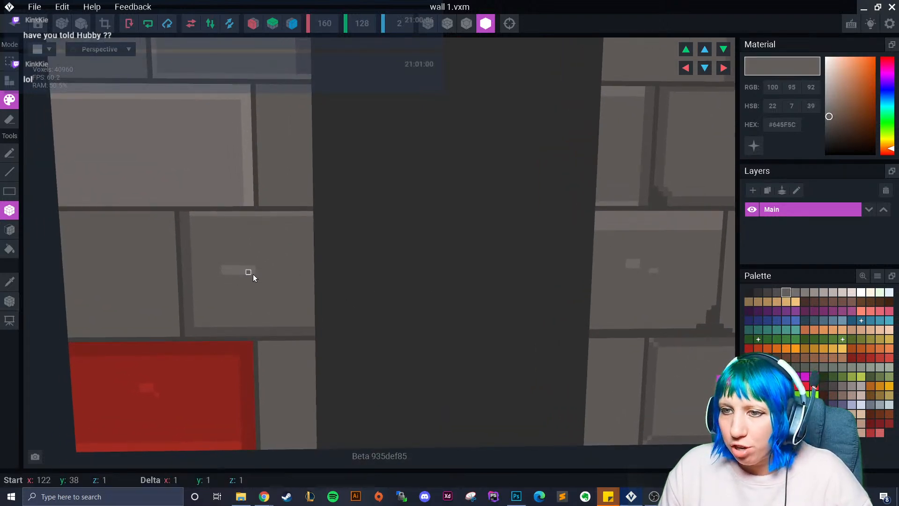
left_click(776, 292)
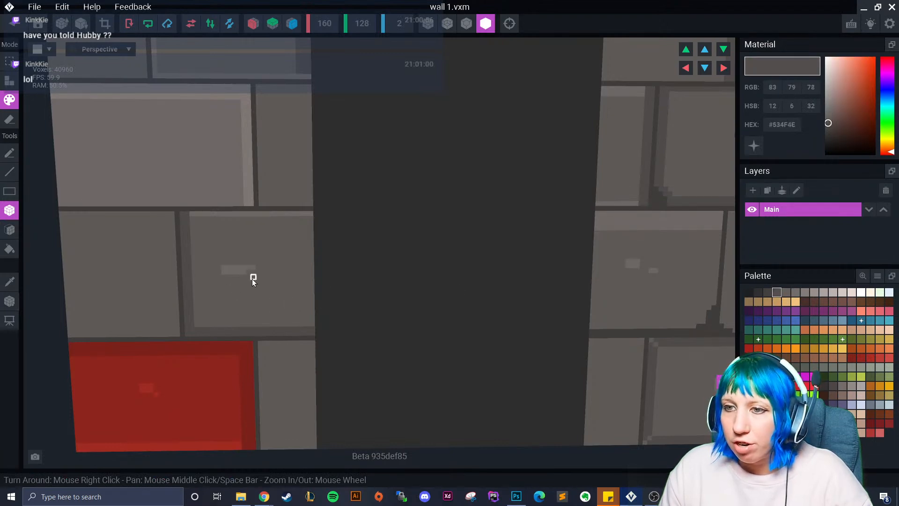
left_click_drag(251, 273, 271, 277)
- Shade the top, right and bottom edges of the leftmost fifth-row brick in #534F4E
scroll(241, 318, "down", 2)
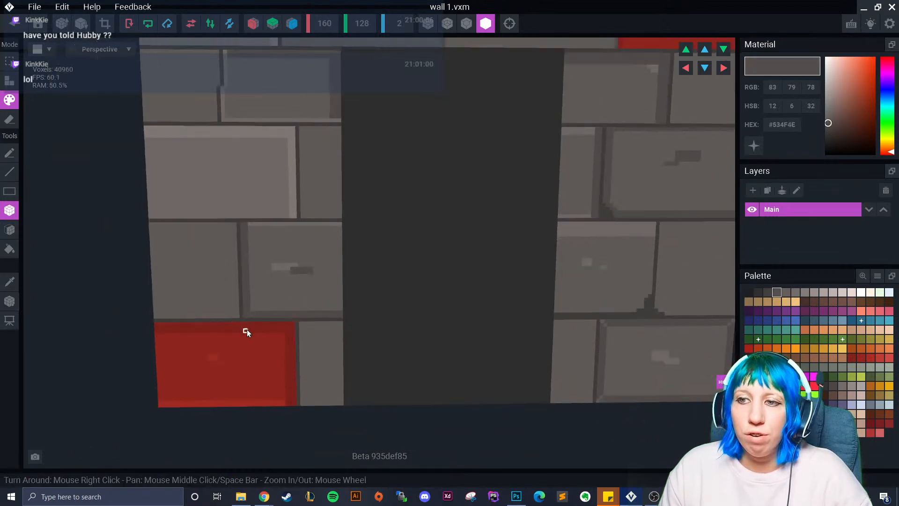
scroll(232, 335, "down", 3)
scroll(220, 281, "up", 3)
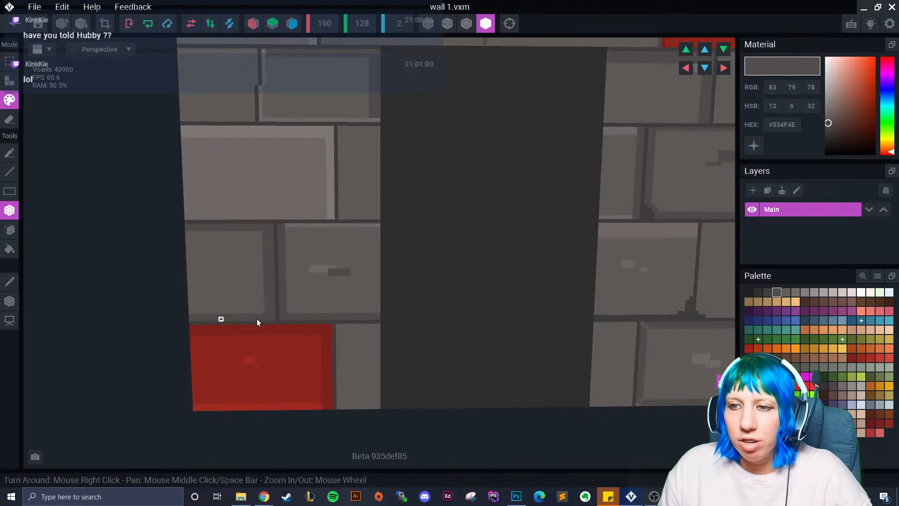
- Paint a short #423F3E dent on the leftmost fifth-row brick and edge its lower right with a #746E6B highlight
left_click(756, 293)
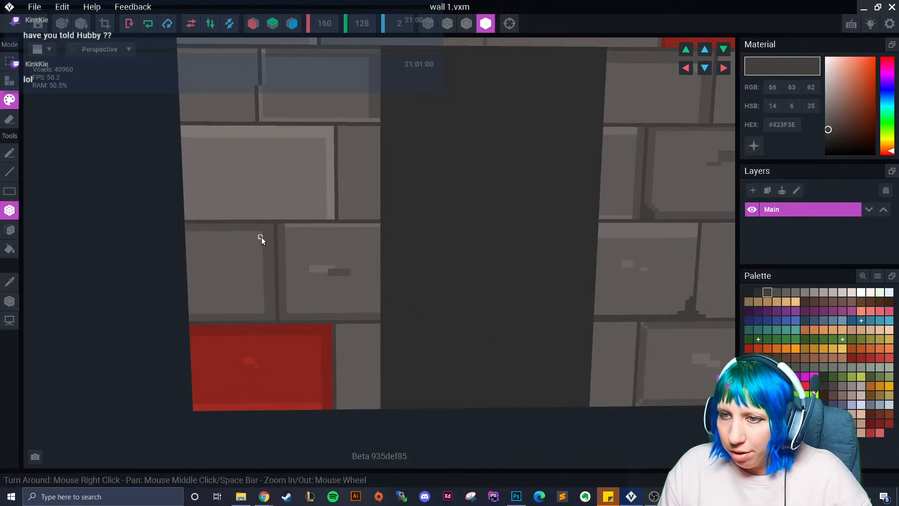
left_click_drag(205, 266, 229, 269)
left_click(795, 293)
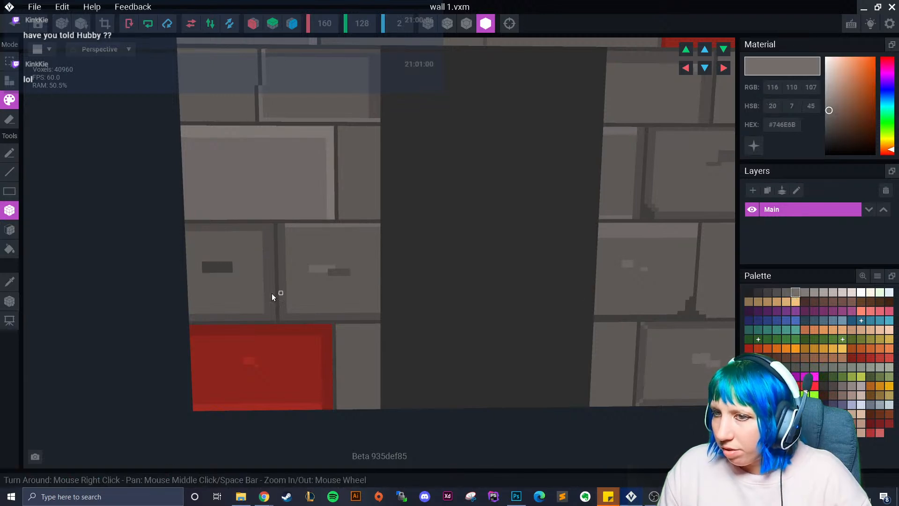
left_click_drag(235, 271, 236, 268)
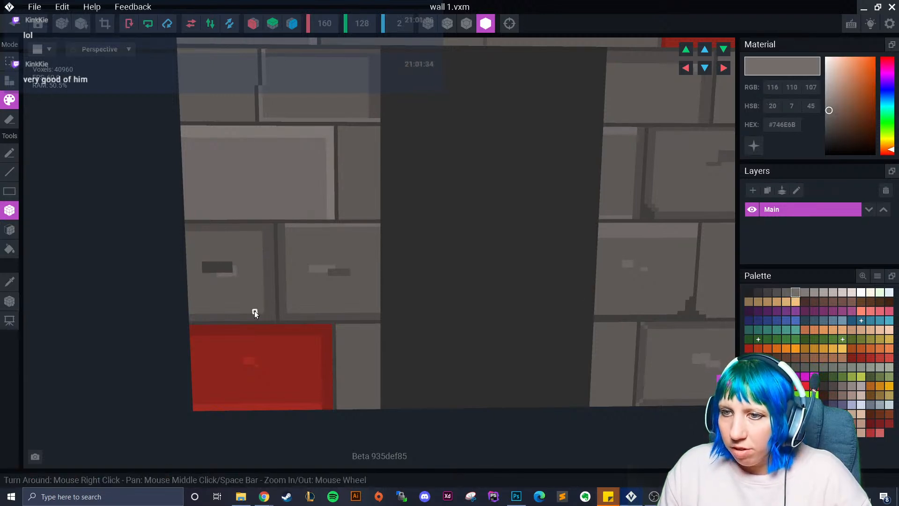
- Examine the brick shading across the whole wall from closer and wider views
scroll(281, 310, "down", 2)
scroll(286, 311, "up", 3)
middle_click_drag(285, 314, 296, 325)
scroll(296, 325, "down", 2)
scroll(337, 324, "down", 3)
scroll(403, 289, "up", 5)
middle_click_drag(403, 289, 235, 306)
left_click(767, 292)
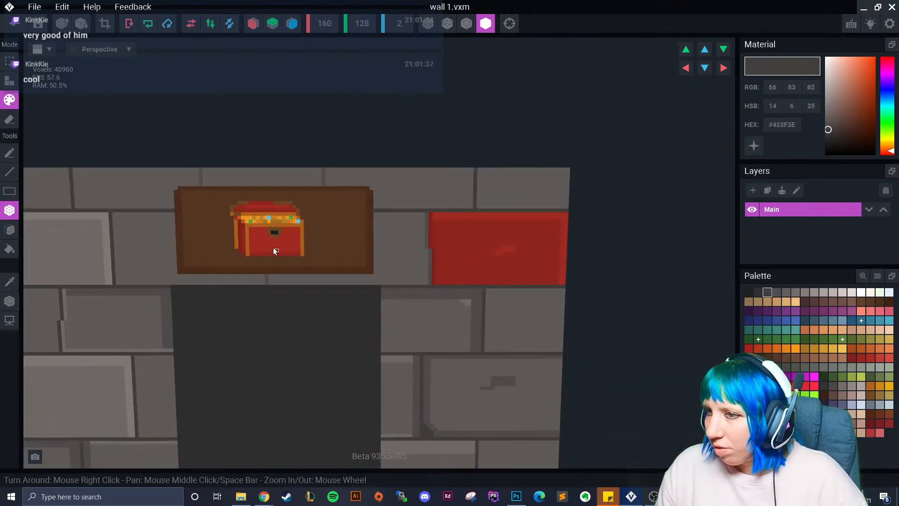
scroll(261, 293, "down", 2)
middle_click_drag(261, 293, 341, 133)
scroll(341, 316, "down", 1)
middle_click_drag(341, 317, 309, 393)
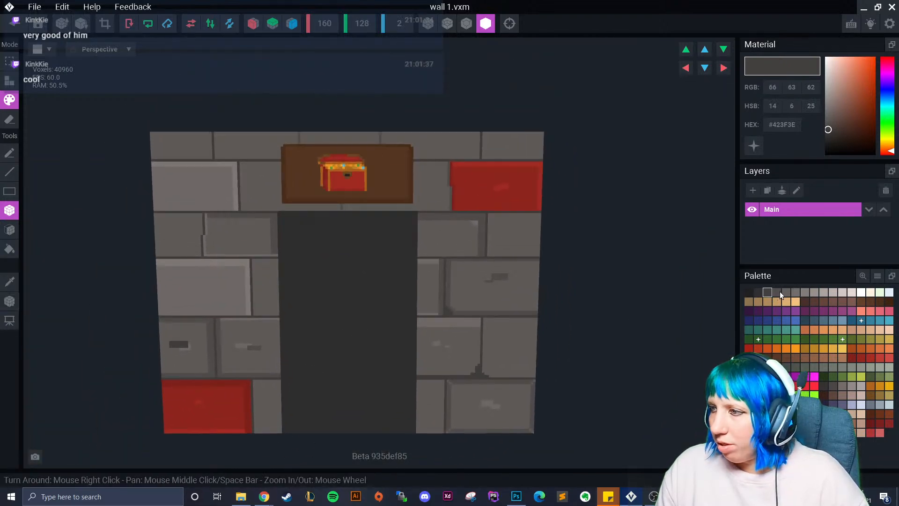
- Fill the second and fourth bricks of the top row with #847D7A, and select #98908C as the paint colour
left_click(804, 292)
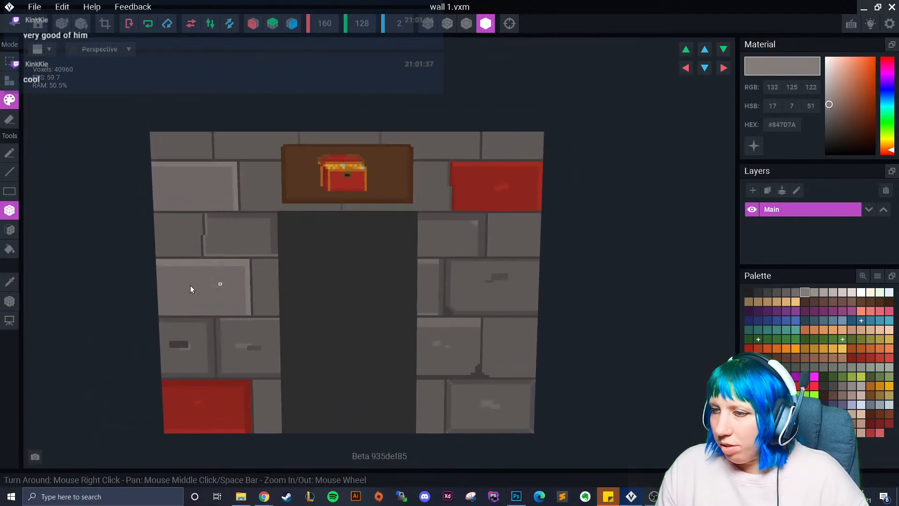
left_click(9, 229)
scroll(417, 200, "up", 2)
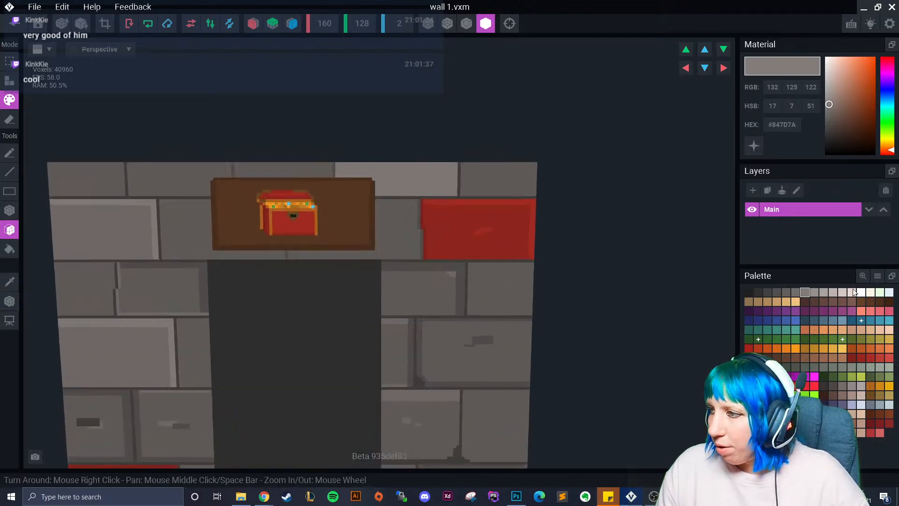
middle_click_drag(191, 172, 238, 229)
scroll(440, 275, "up", 3)
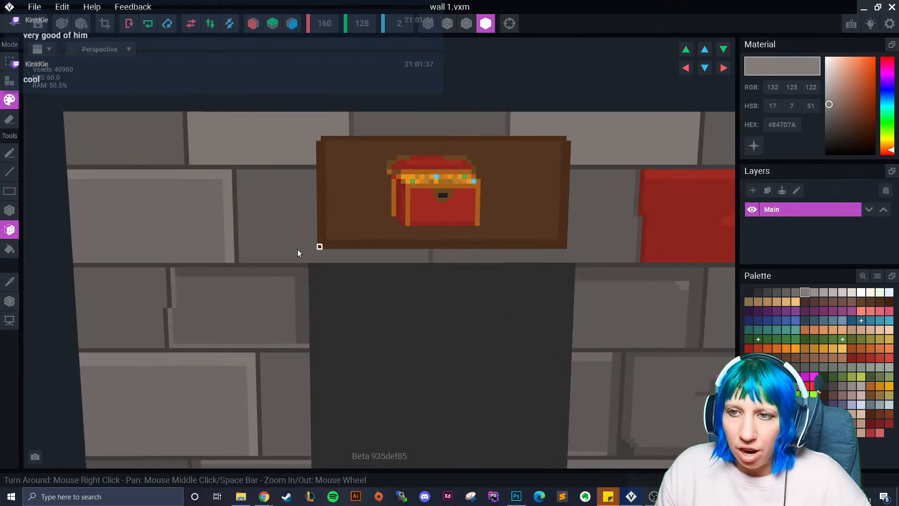
left_click(814, 293)
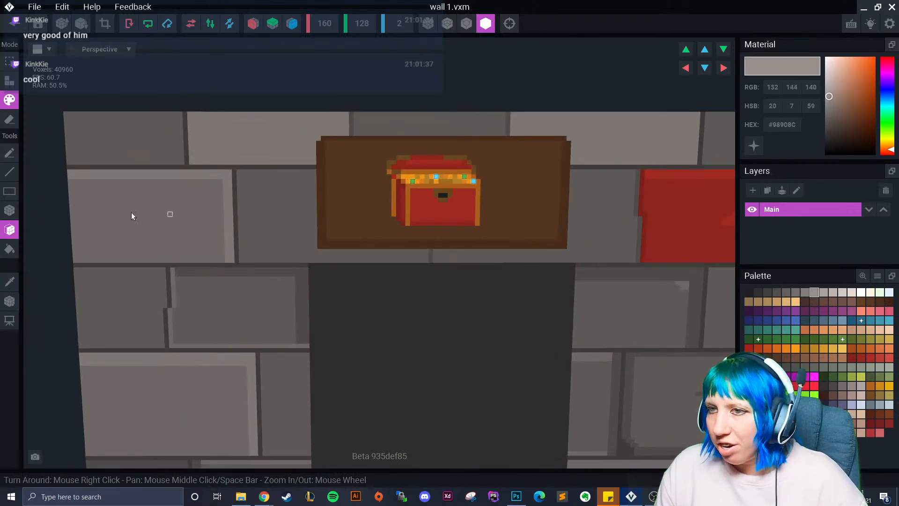
- Highlight the left edge of the second top-row brick in #98908C and edge both lighter top-row bricks with #746E6B
left_click(9, 210)
left_click_drag(191, 117, 191, 164)
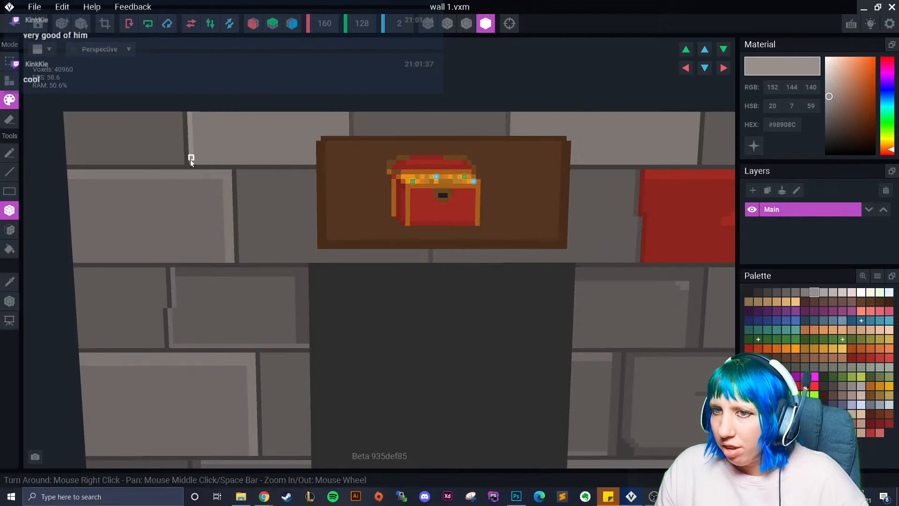
left_click(794, 292)
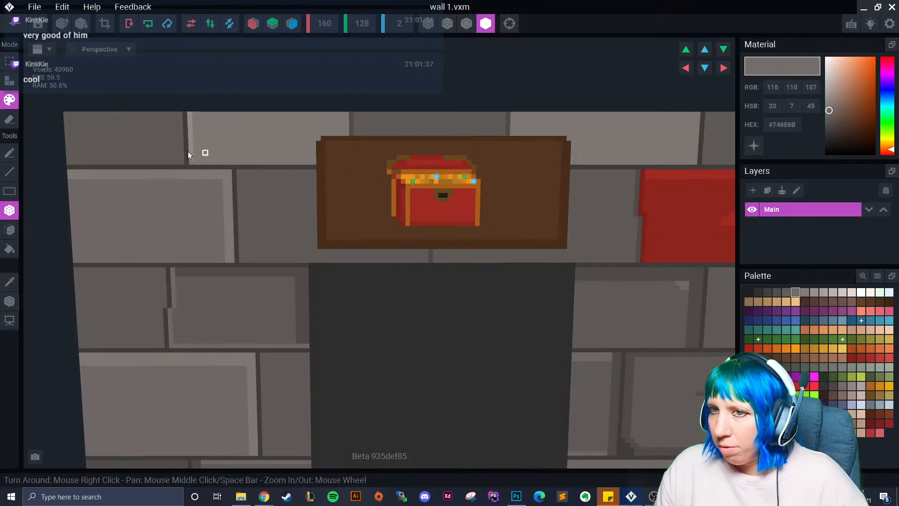
left_click_drag(193, 160, 313, 159)
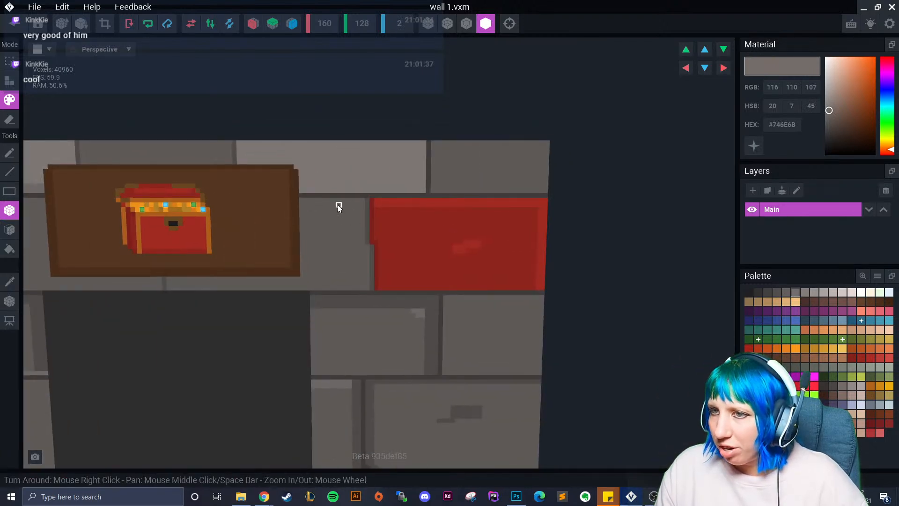
mouse_move(303, 190)
left_mouse_down()
mouse_move(427, 186)
mouse_move(425, 141)
left_mouse_up()
- Pick #645F5C and examine the top-row shading against the rest of the wall from closer and wider views
left_click(786, 292)
scroll(375, 204, "down", 3)
scroll(434, 268, "down", 2)
scroll(399, 262, "up", 3)
left_click_drag(417, 204, 340, 204)
scroll(395, 282, "down", 2)
scroll(398, 290, "down", 4)
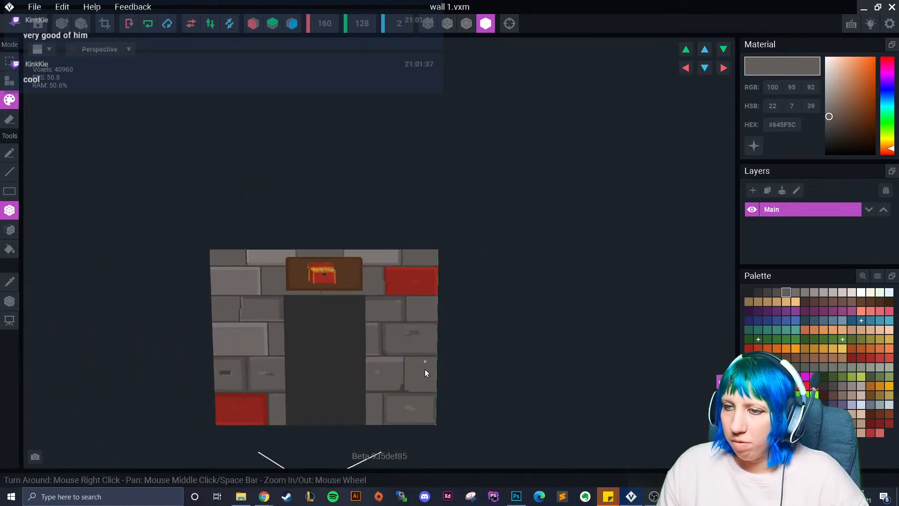
middle_click_drag(424, 359, 437, 342)
scroll(437, 343, "down", 2)
mouse_move(437, 342)
right_mouse_down()
mouse_move(412, 340)
mouse_move(426, 344)
right_mouse_up()
scroll(426, 344, "up", 3)
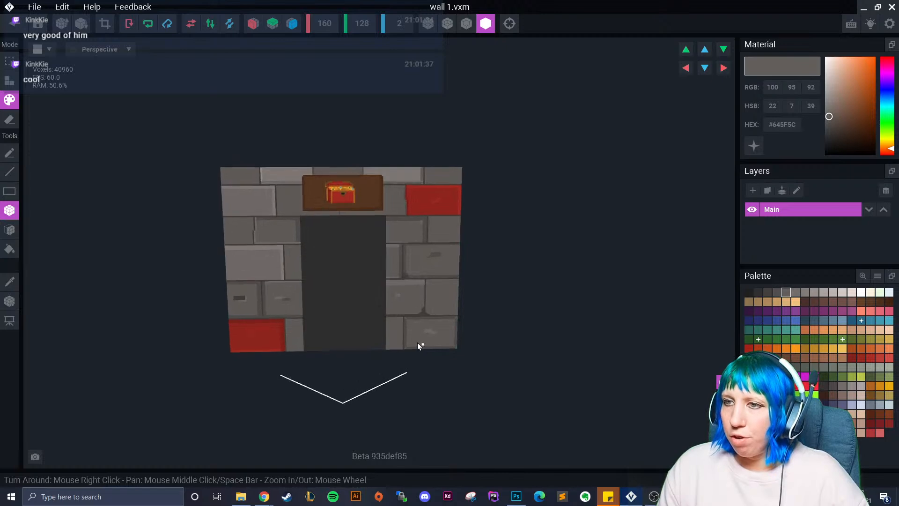
scroll(423, 345, "up", 6)
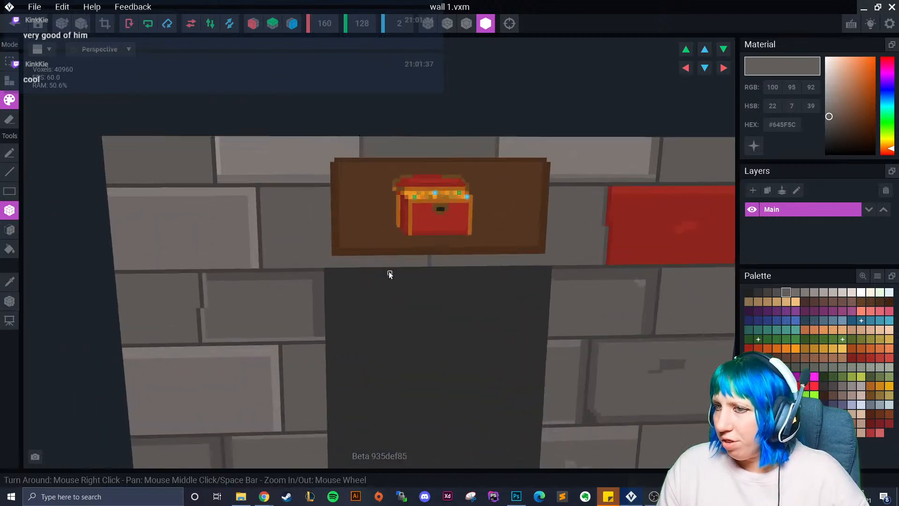
scroll(389, 271, "up", 1)
middle_click_drag(389, 271, 318, 245)
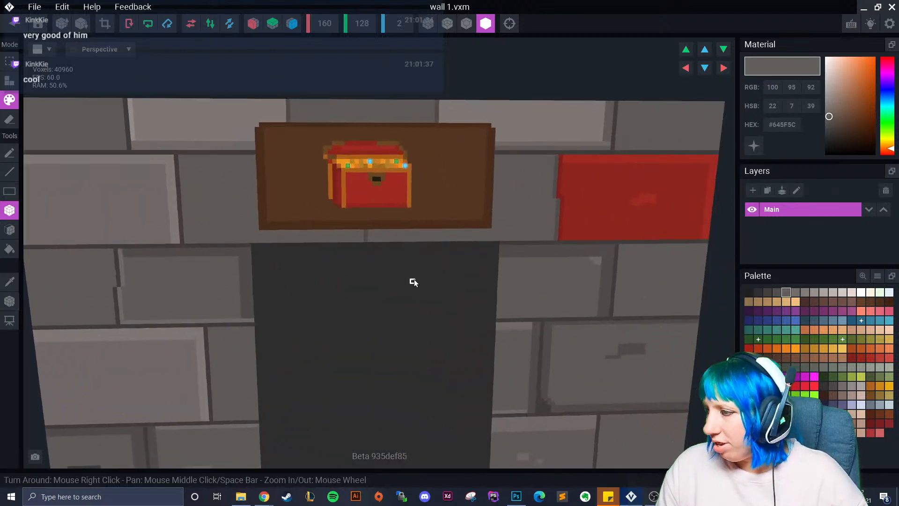
- Paint a small square #746C6A nail head in each of the four corners of the chest sign
left_click(843, 386)
left_click(272, 134)
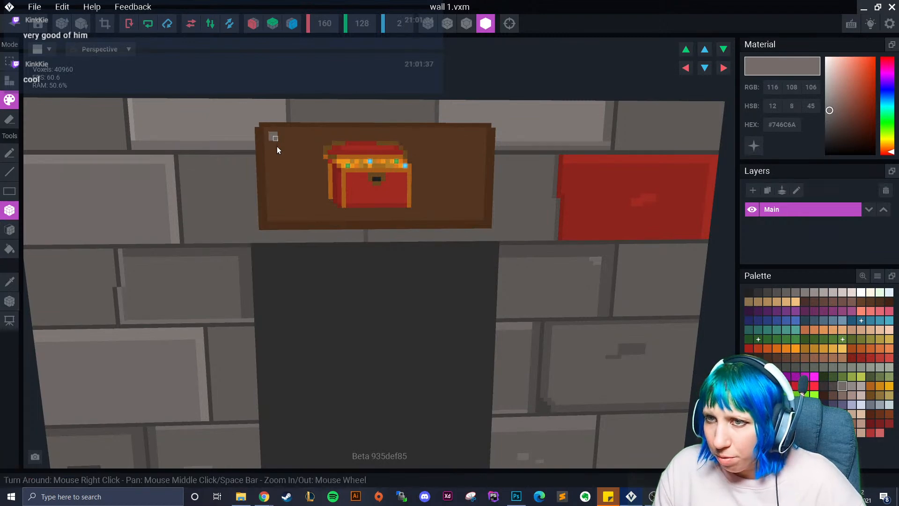
left_click(277, 212)
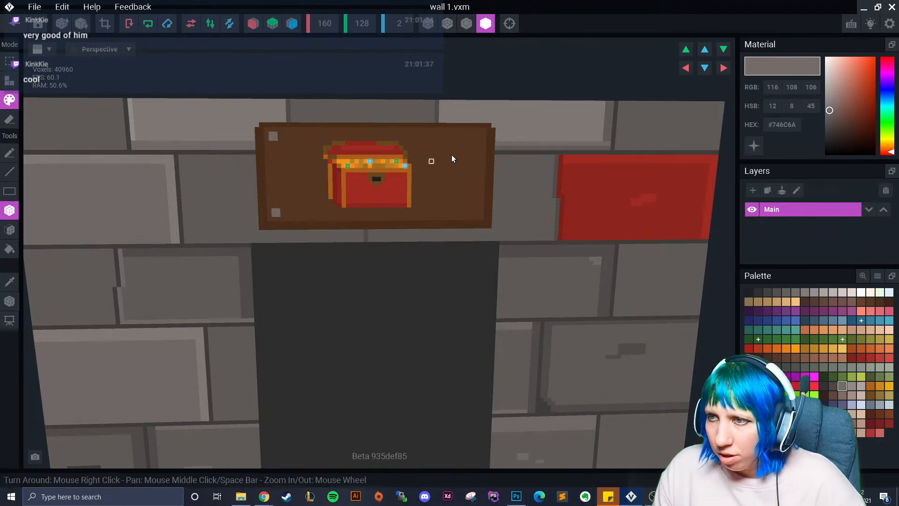
left_click(479, 136)
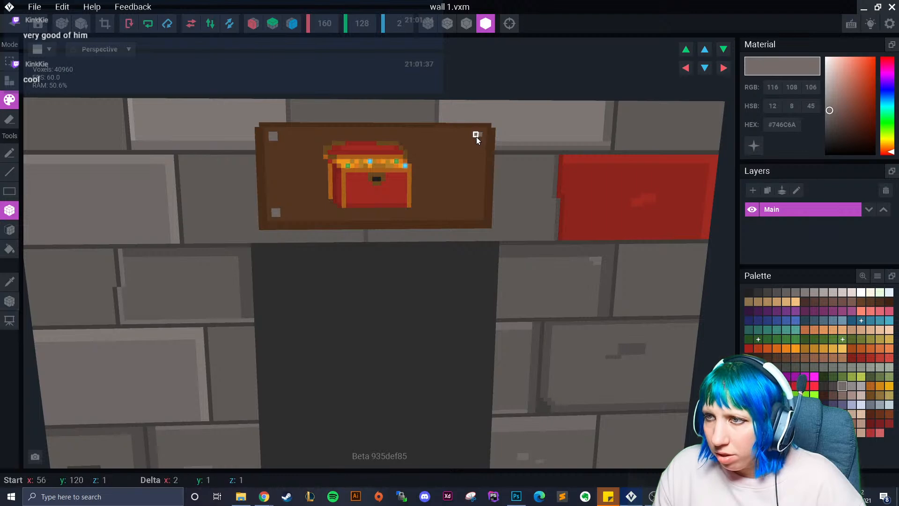
left_click(474, 213)
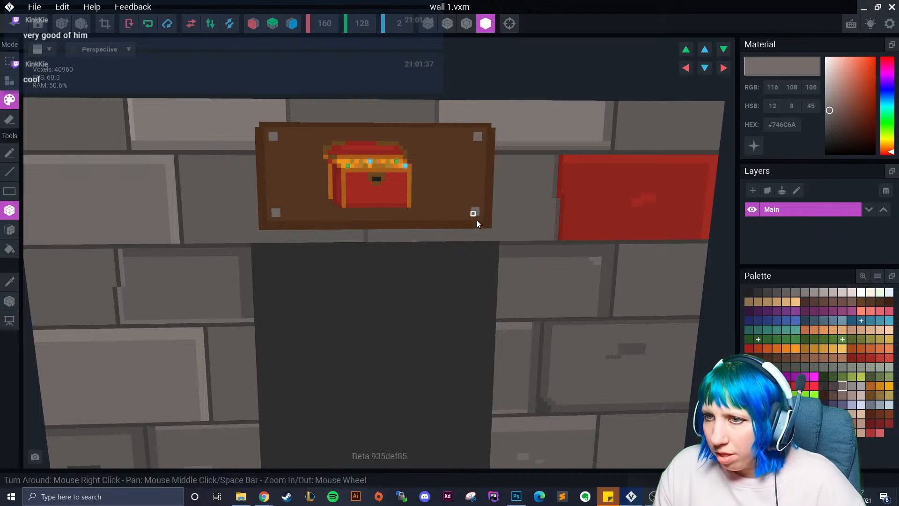
scroll(453, 274, "down", 5)
scroll(429, 301, "up", 2)
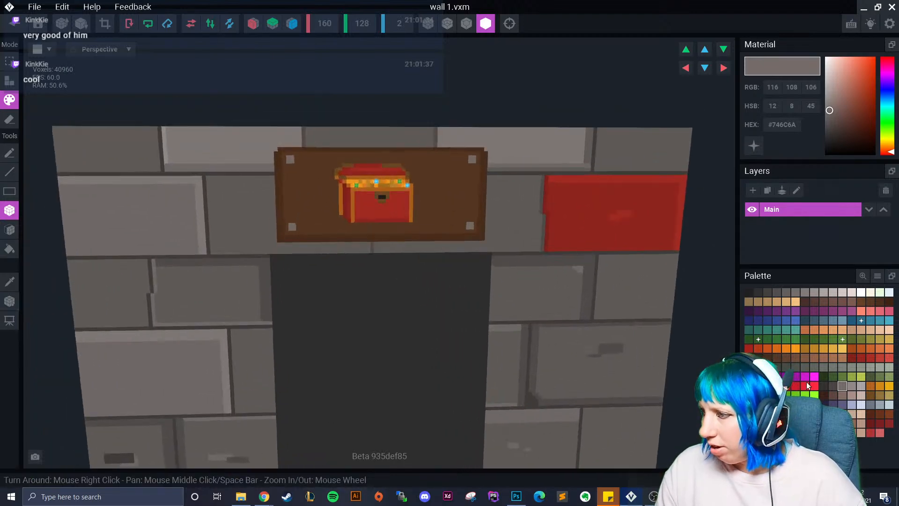
- Shade one voxel of each of the sign's four nail heads in #4C4646
left_click(833, 385)
scroll(318, 213, "up", 3)
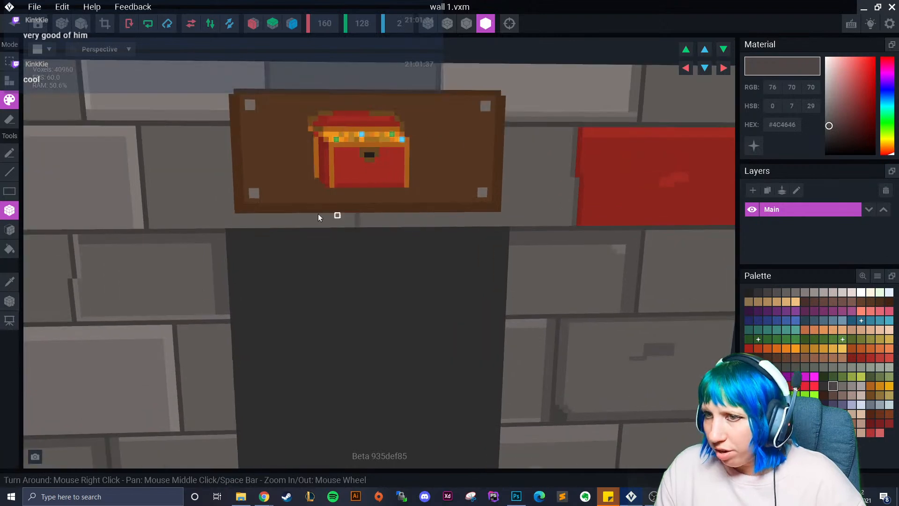
left_click(252, 197)
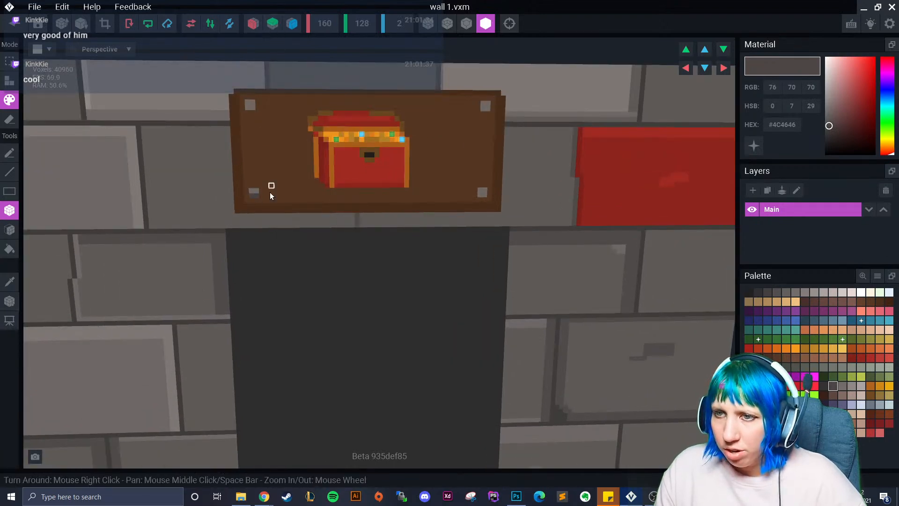
key("ctrl+z")
left_click(251, 194)
left_click(249, 105)
left_click(486, 105)
left_click(484, 195)
- Examine the shaded nail heads and the sign from wider, tilted and closer views of the wall
scroll(358, 253, "down", 3)
middle_click_drag(328, 231, 382, 286)
scroll(396, 347, "down", 5)
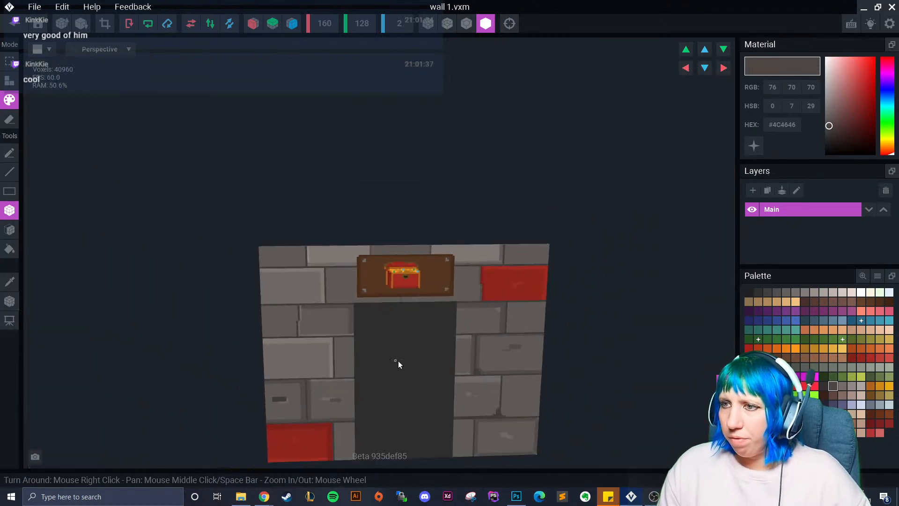
middle_click_drag(400, 380, 407, 338)
scroll(428, 346, "down", 2)
right_click_drag(428, 345, 427, 313)
scroll(446, 314, "up", 2)
scroll(450, 317, "down", 3)
scroll(448, 318, "up", 2)
scroll(451, 300, "up", 5)
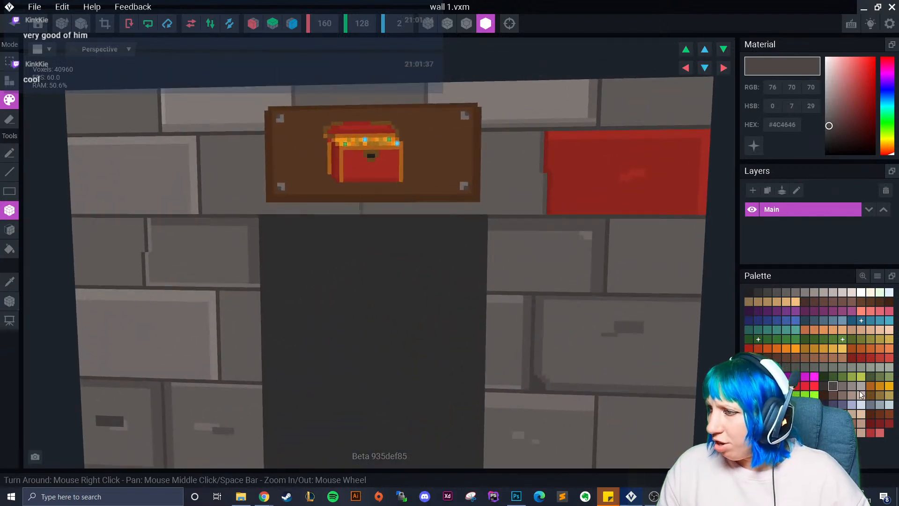
- Add a #918987 highlight voxel to each of the sign's nail heads
left_click(851, 385)
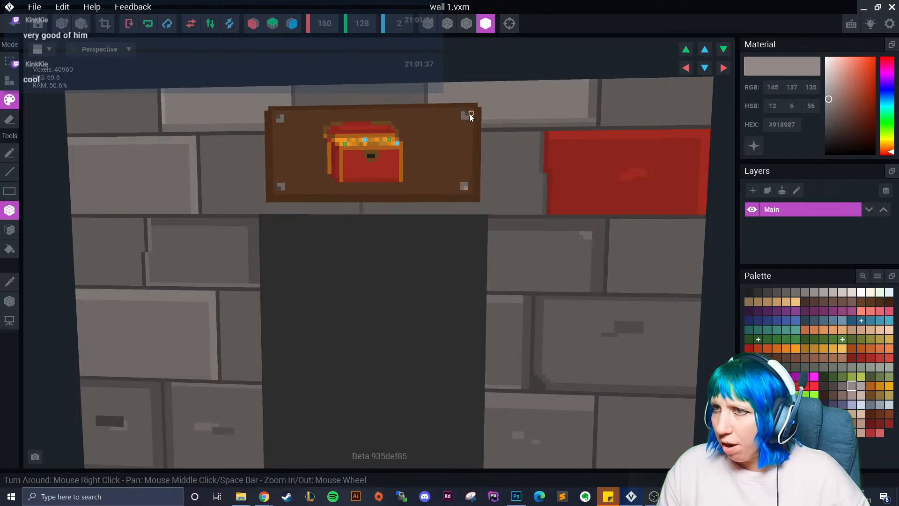
scroll(415, 178, "up", 2)
middle_click_drag(407, 179, 437, 262)
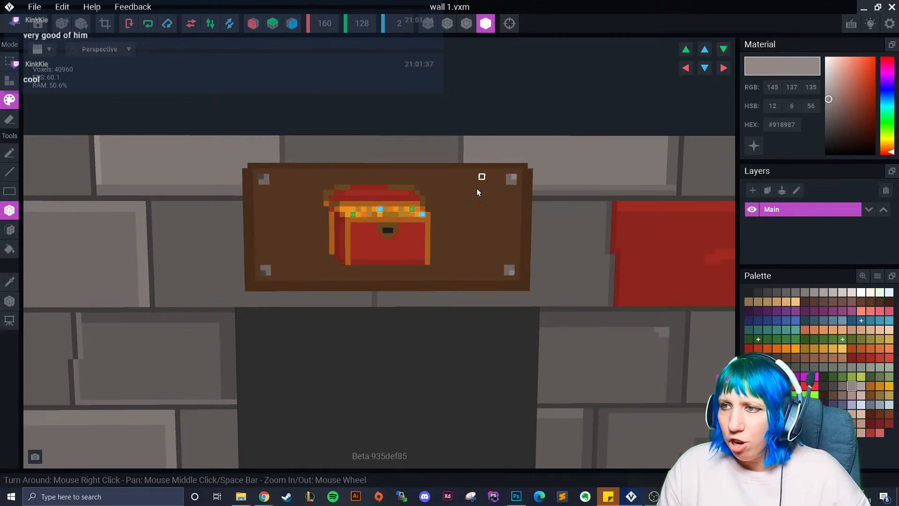
- Examine the whole painted wall and its chest sign for light direction and overall balance
scroll(502, 191, "down", 8)
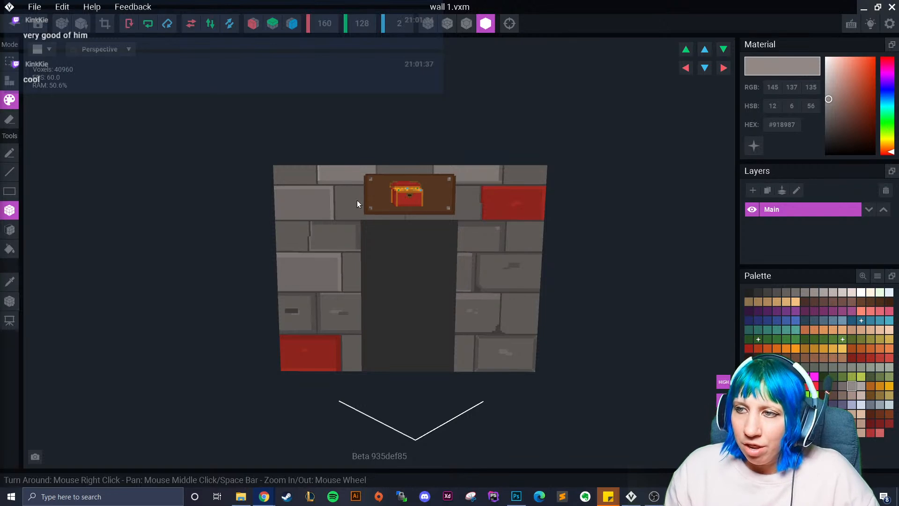
scroll(395, 187, "up", 5)
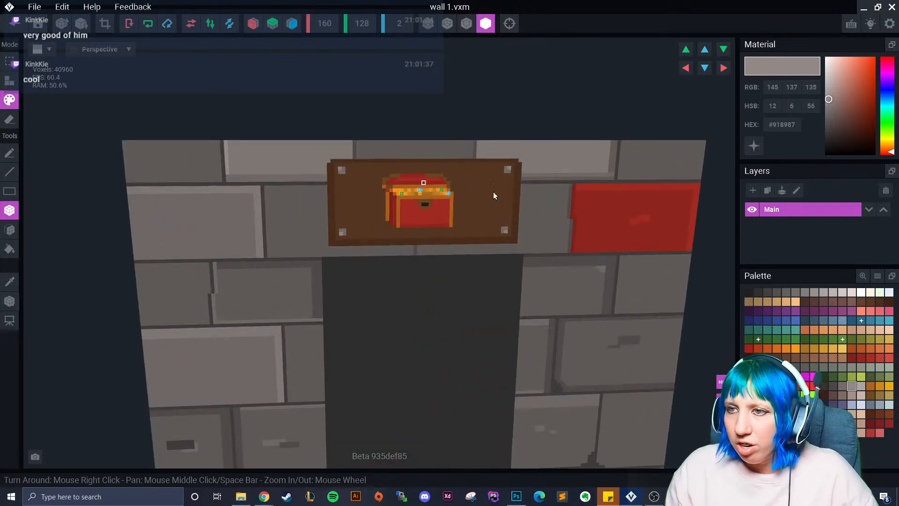
right_click_drag(468, 265, 439, 275)
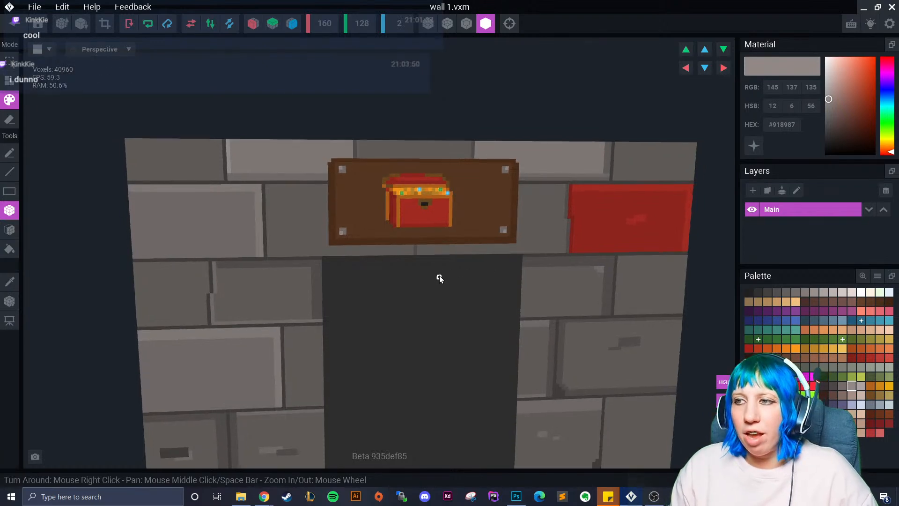
scroll(439, 280, "down", 5)
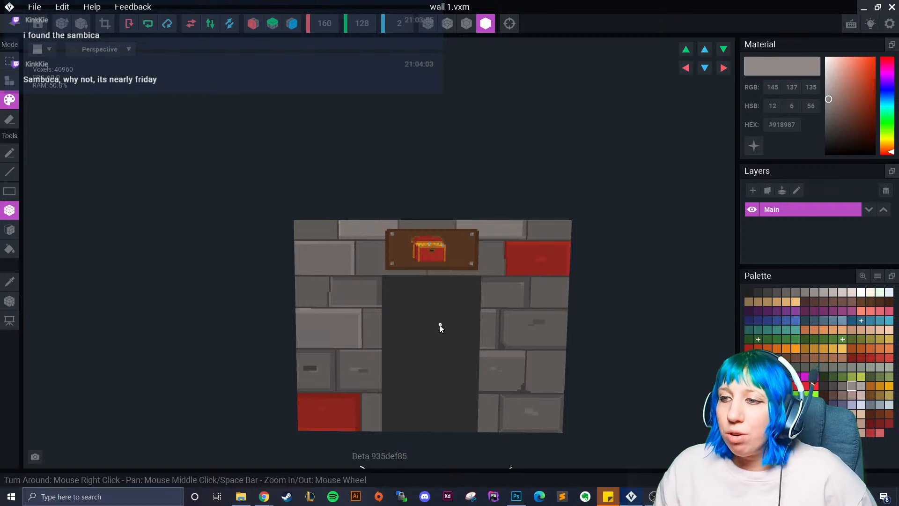
right_click_drag(421, 333, 415, 355)
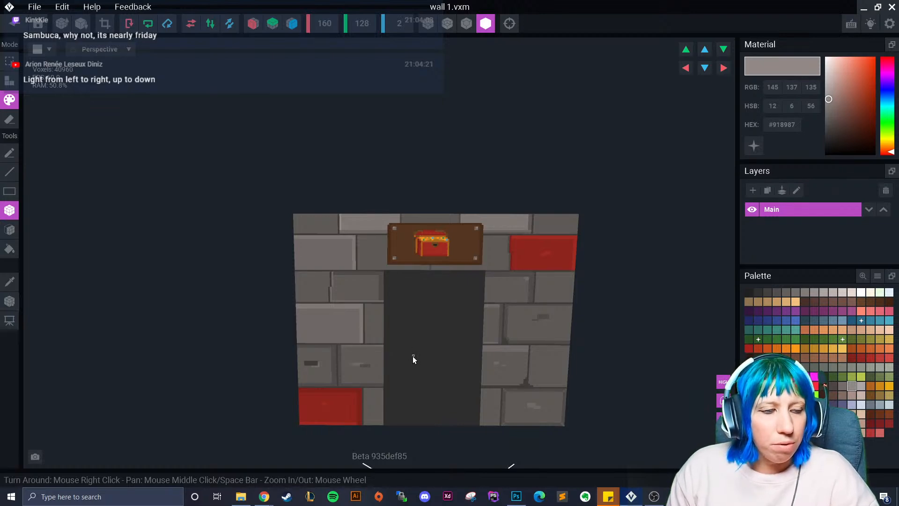
scroll(411, 271, "up", 2)
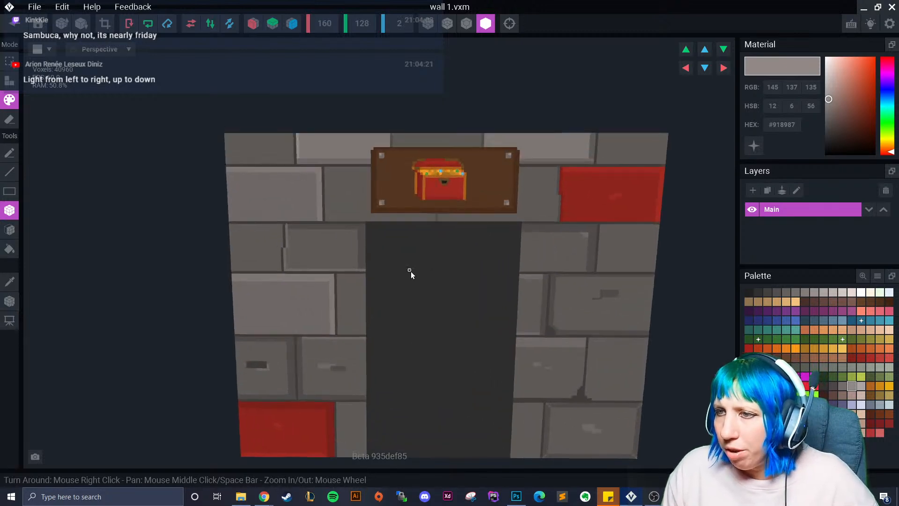
scroll(410, 270, "up", 2)
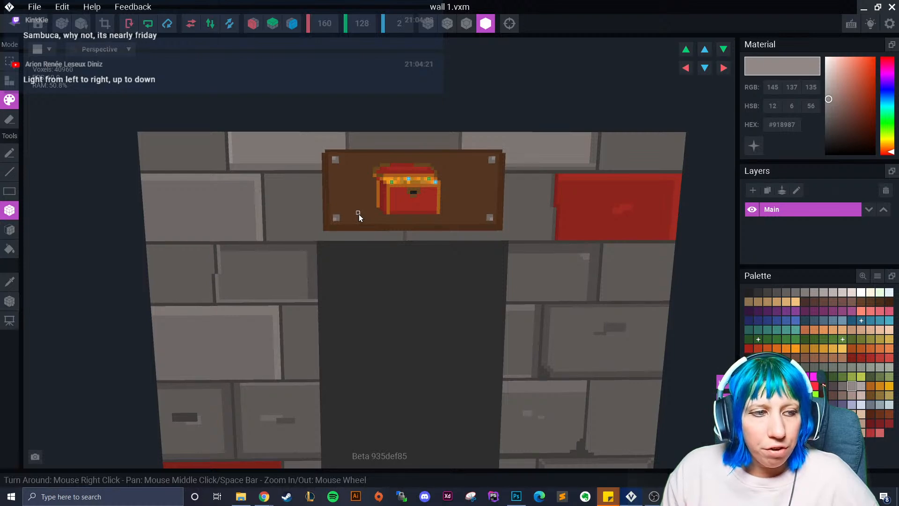
scroll(359, 214, "up", 1)
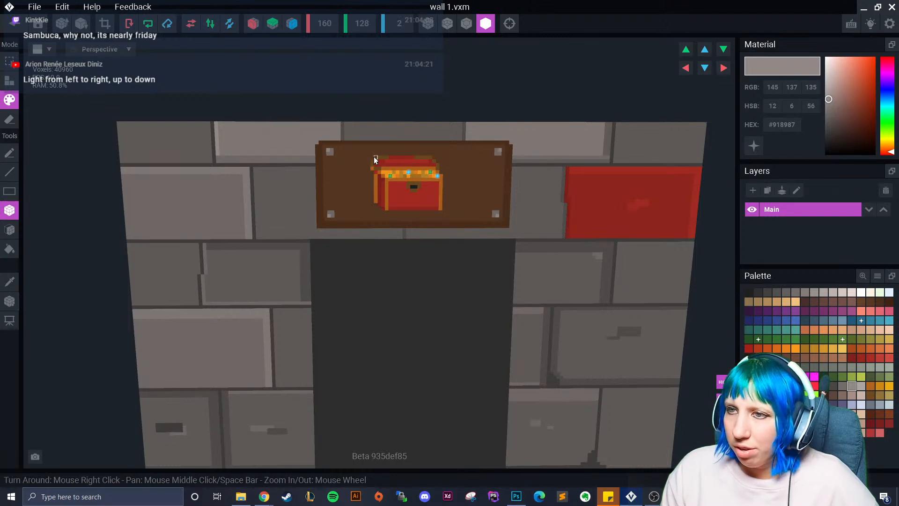
scroll(415, 307, "down", 5)
scroll(415, 313, "up", 2)
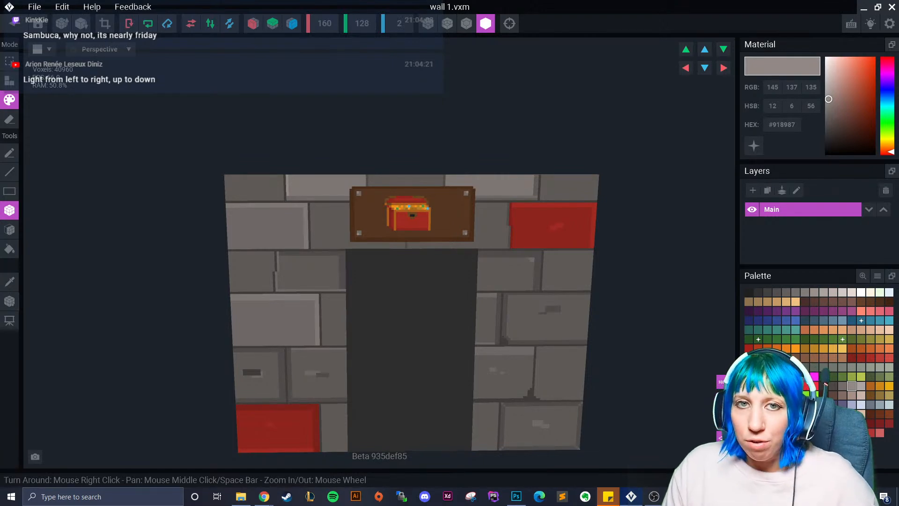
- Close wall 1.vxm with its changes saved and return to room.vxr
left_click(13, 23)
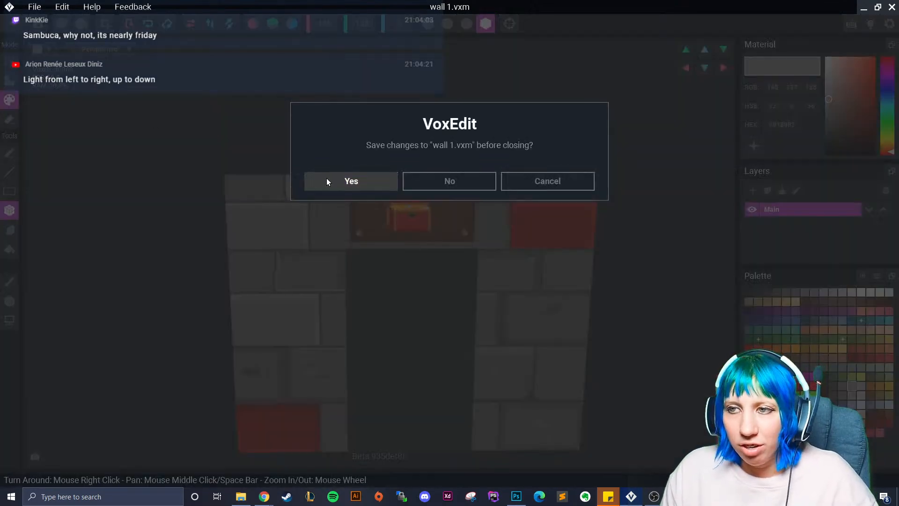
left_click(327, 175)
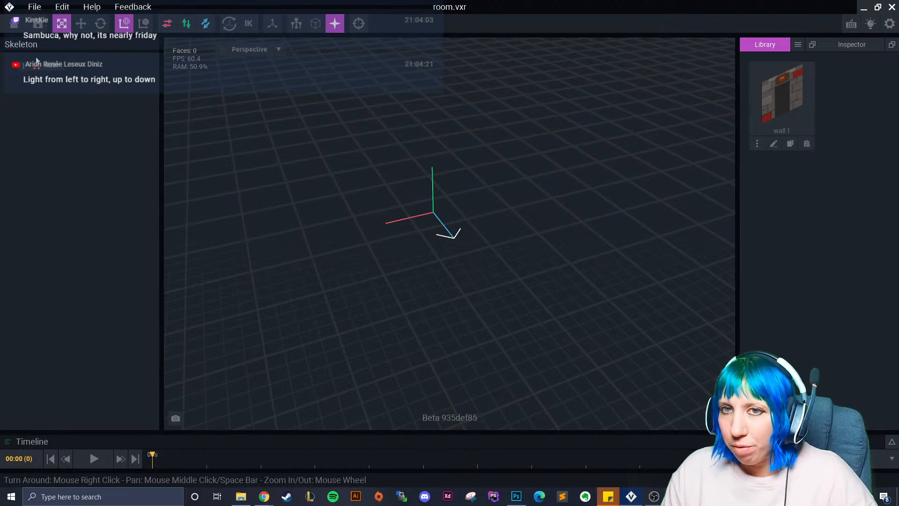
- Add a new node under the skeleton's root and create a child node named "wall 1" beneath it
right_click(24, 69)
left_click(83, 78)
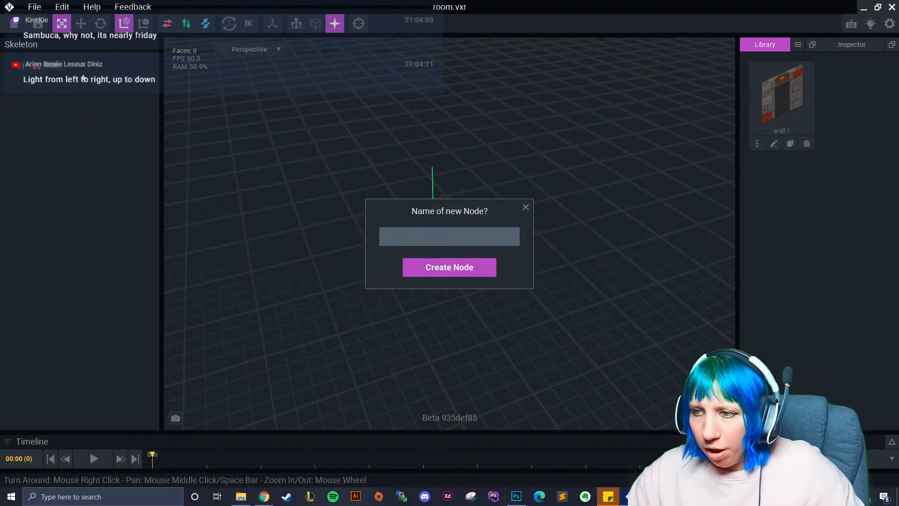
type("camera light")
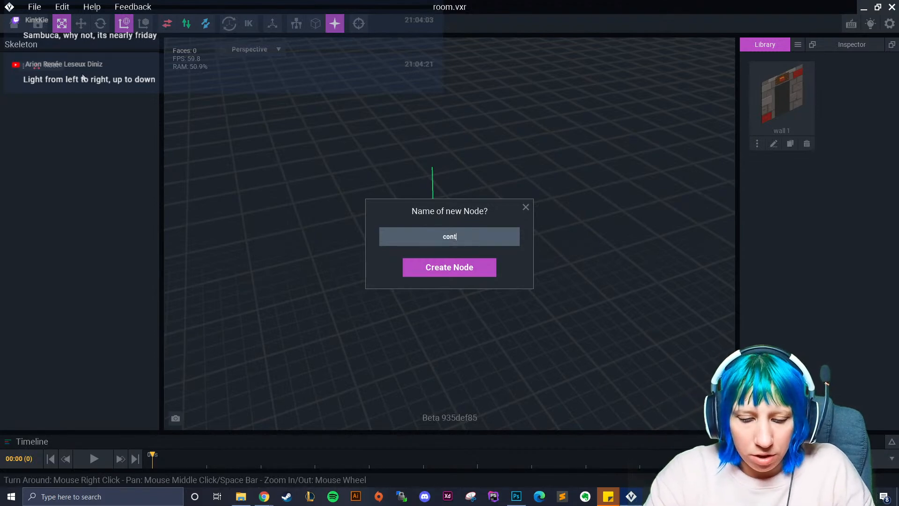
key("Return")
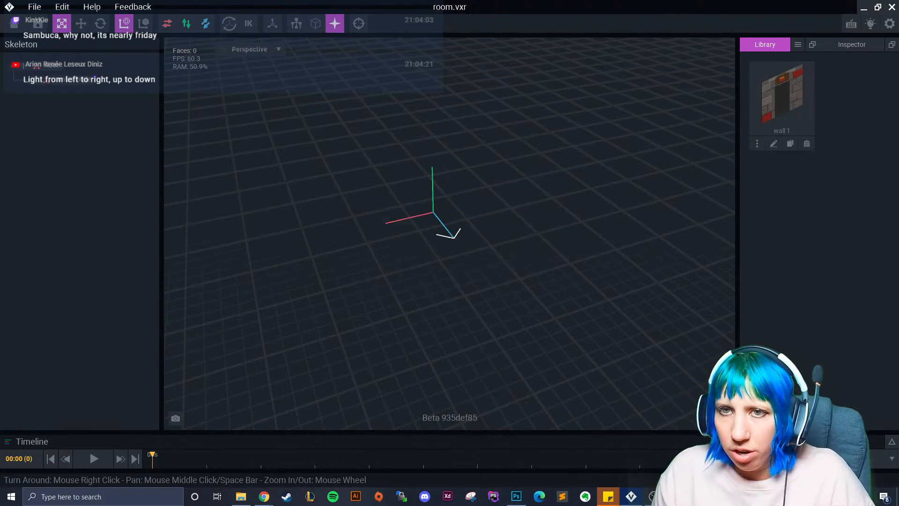
right_click(41, 83)
left_click(74, 104)
type("wall 1")
key("Return")
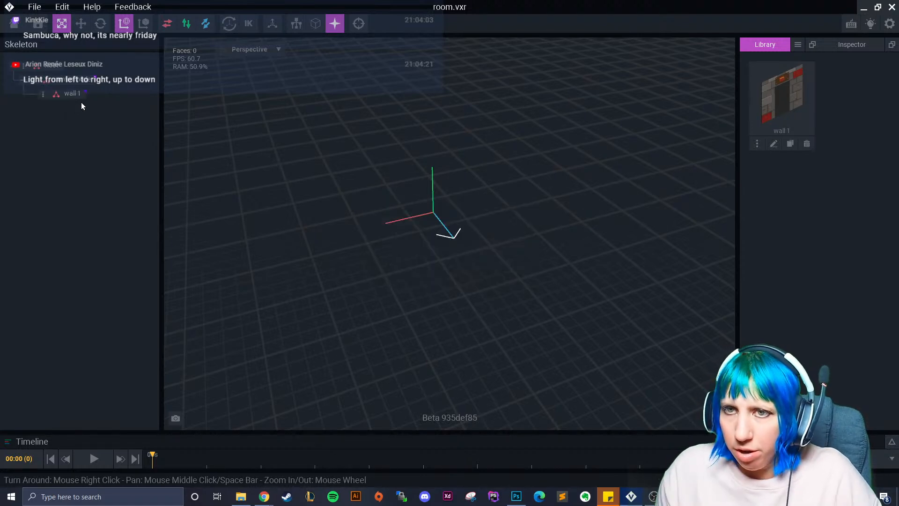
- Attach the wall 1 model from the library to the wall 1 node and open that model for editing
left_click_drag(781, 96, 60, 94)
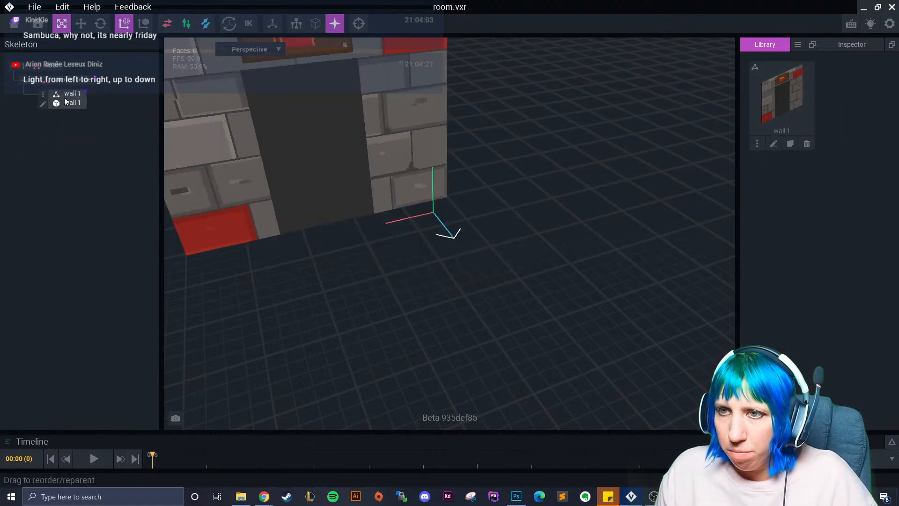
left_click(773, 144)
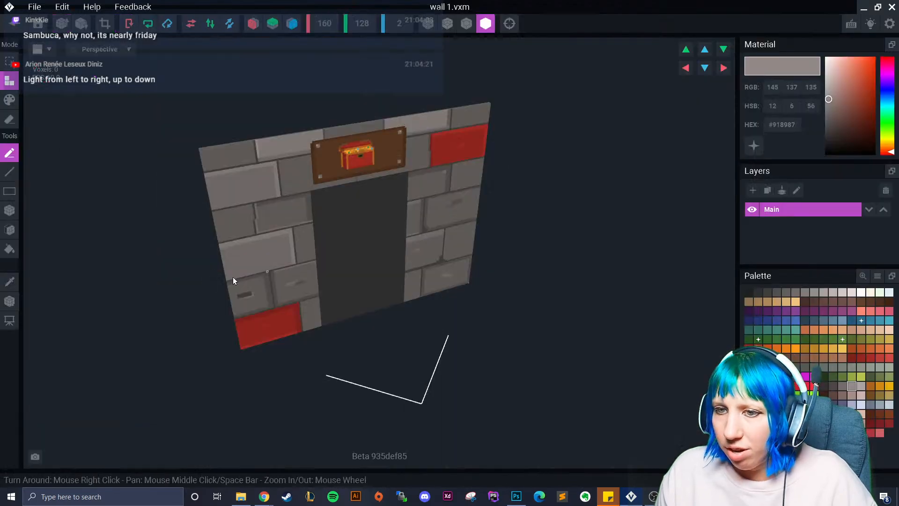
- Save and close wall 1.vxm, check the wall in the room.vxr rig, and reopen the model for editing
left_click(11, 302)
right_click(11, 302)
left_click(51, 309)
left_click(15, 24)
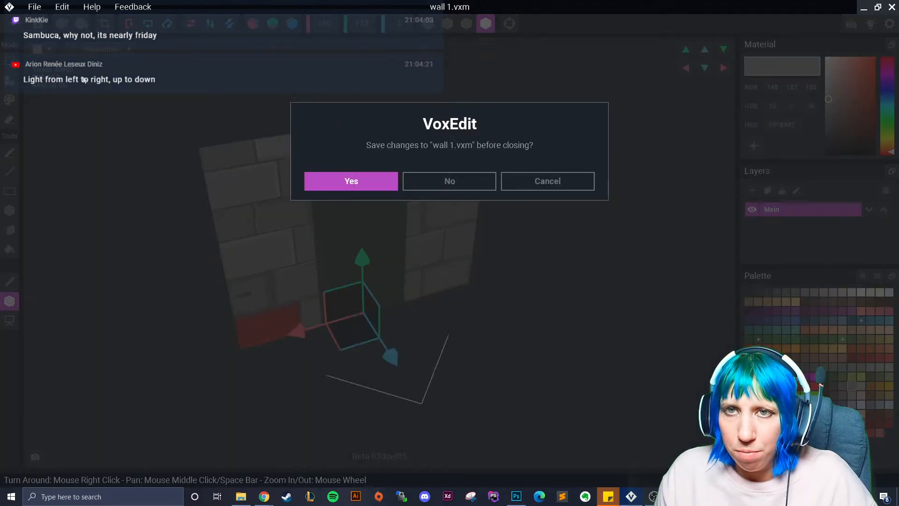
left_click(327, 181)
right_click_drag(378, 173, 357, 201)
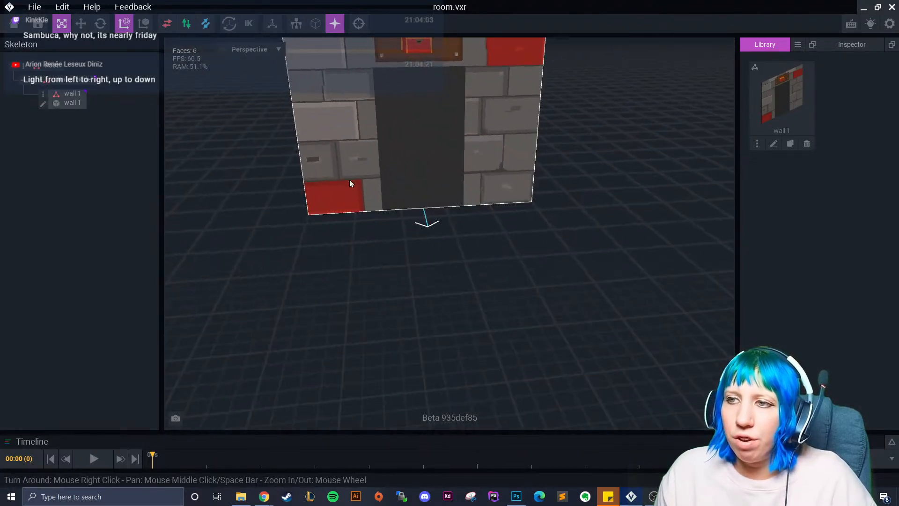
left_click(42, 104)
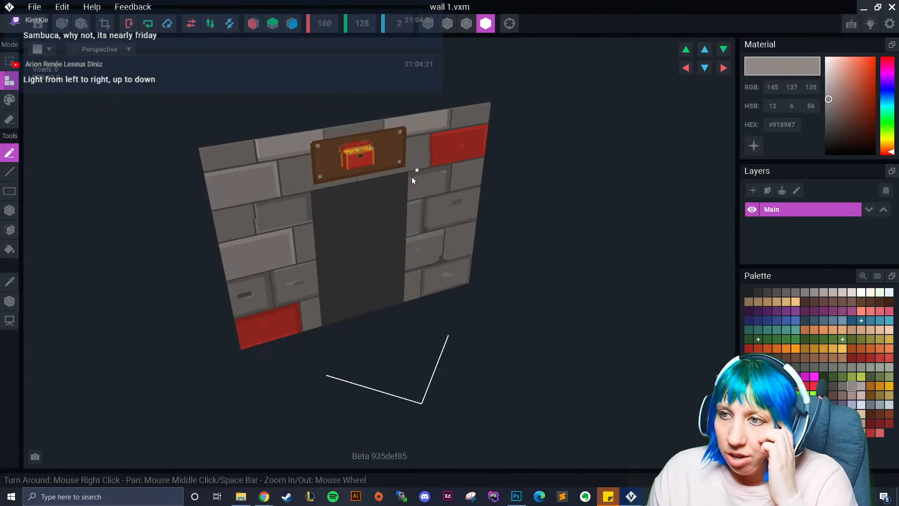
- Enable Z-axis mirroring, sample the dark mortar colour #423F3E, and set the Face tool to Paint mode
left_click(289, 29)
scroll(271, 196, "up", 4)
right_click_drag(270, 198, 260, 195)
left_click(256, 27)
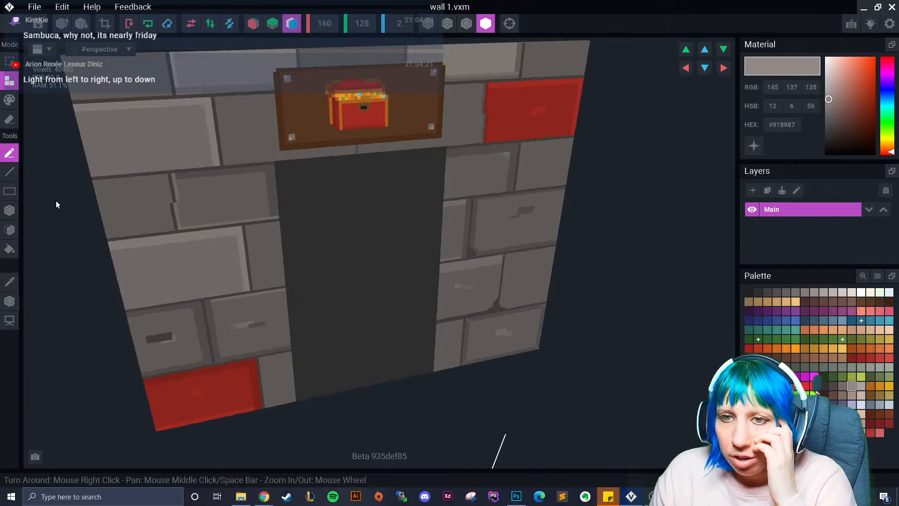
left_click(10, 280)
left_click(127, 176)
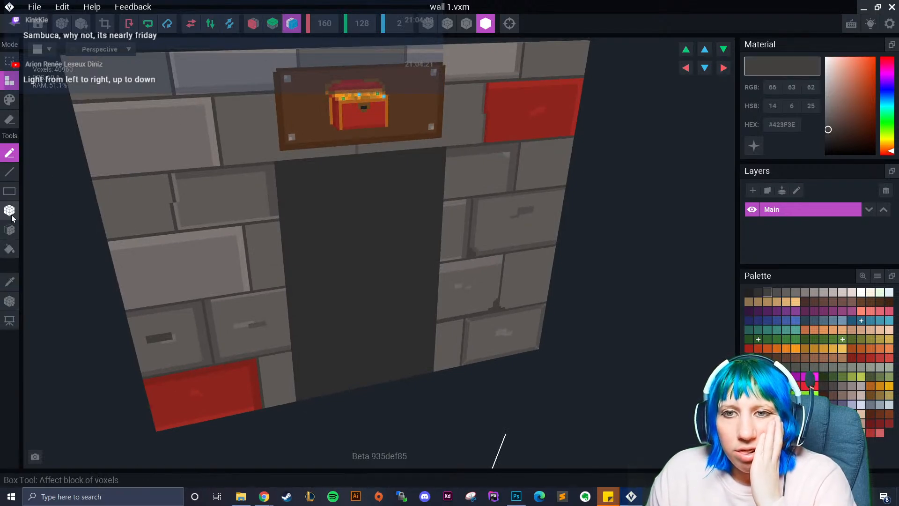
left_click(9, 229)
left_click(9, 100)
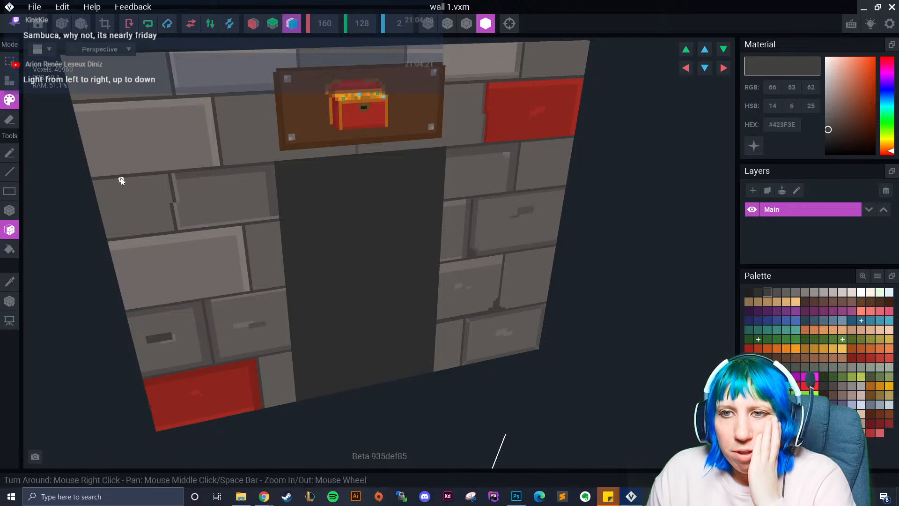
right_click_drag(120, 180, 528, 180)
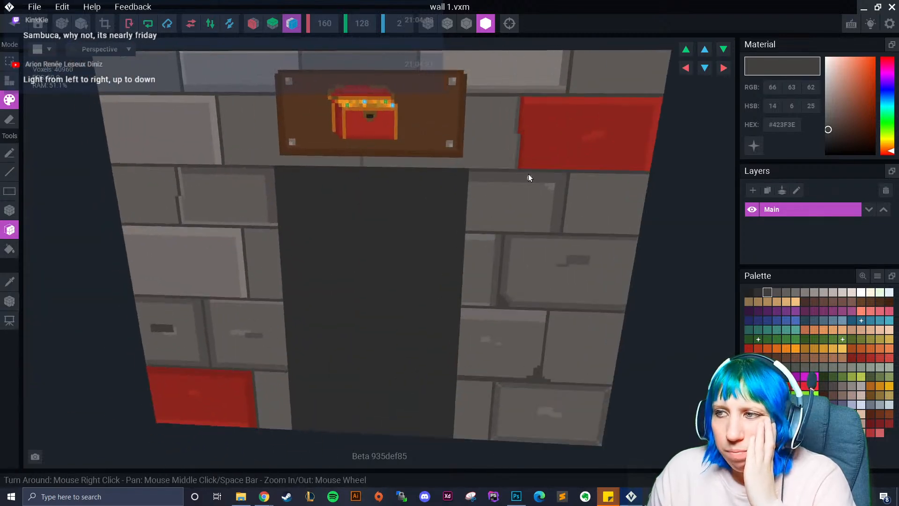
right_click_drag(490, 314, 336, 303)
right_click_drag(384, 245, 391, 246)
- Paint a side brick and a top-row brick on the wall's back face in the sampled lighter grey #746E6B
left_click(10, 281)
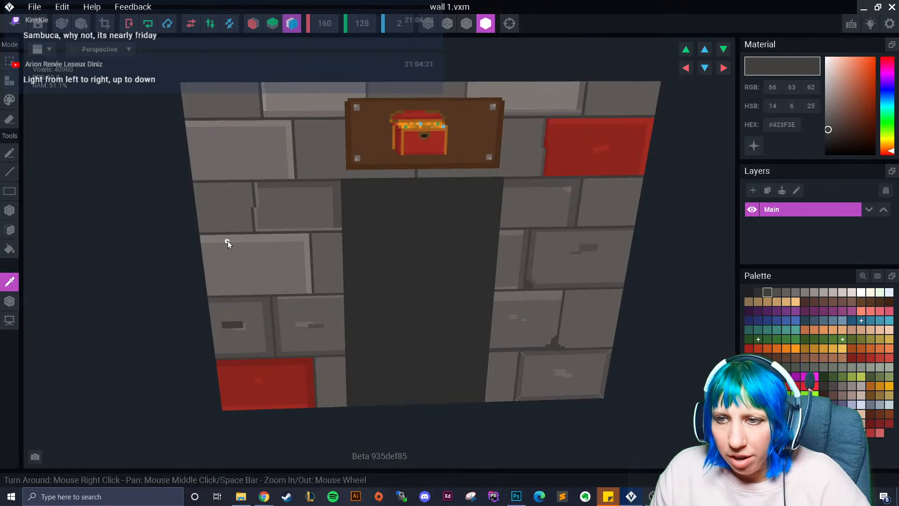
left_click(229, 240)
left_click(10, 281)
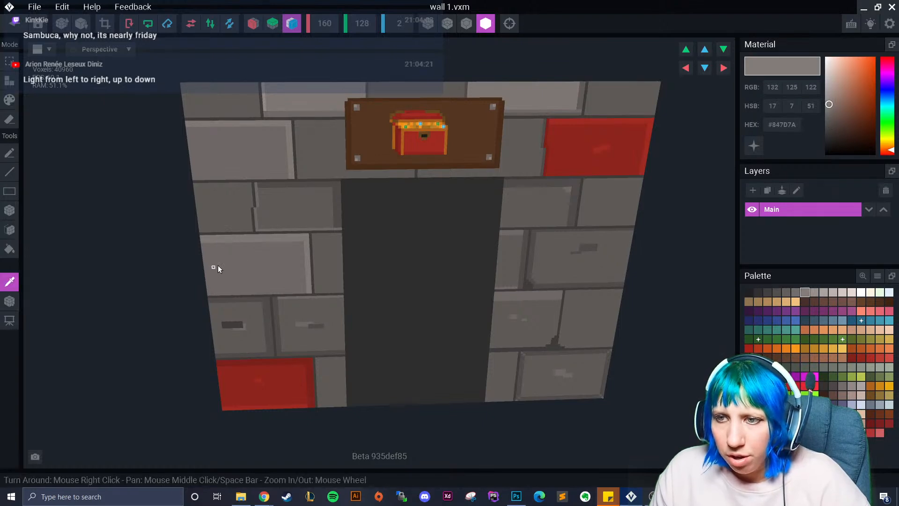
left_click(238, 264)
left_click(10, 281)
left_click(269, 249)
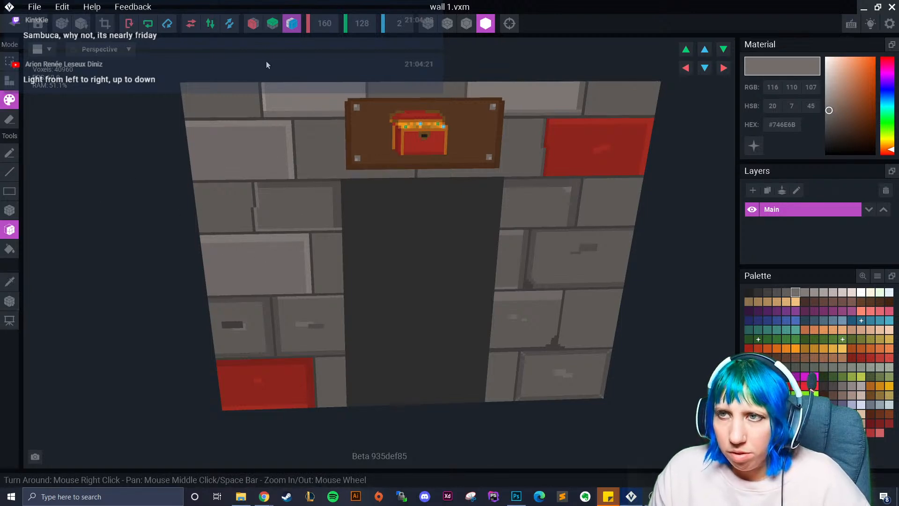
right_click_drag(121, 222, 268, 242)
left_click(11, 286)
left_click(514, 235)
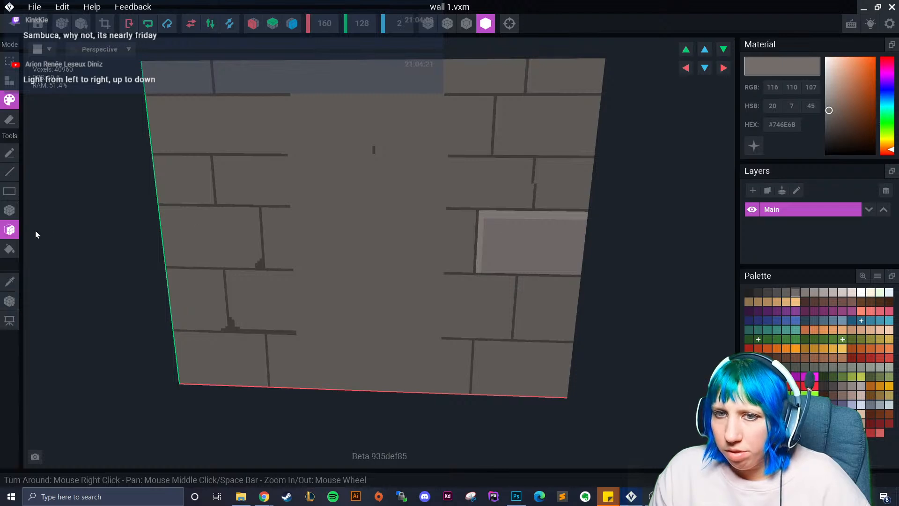
left_click(191, 244)
left_click(564, 82)
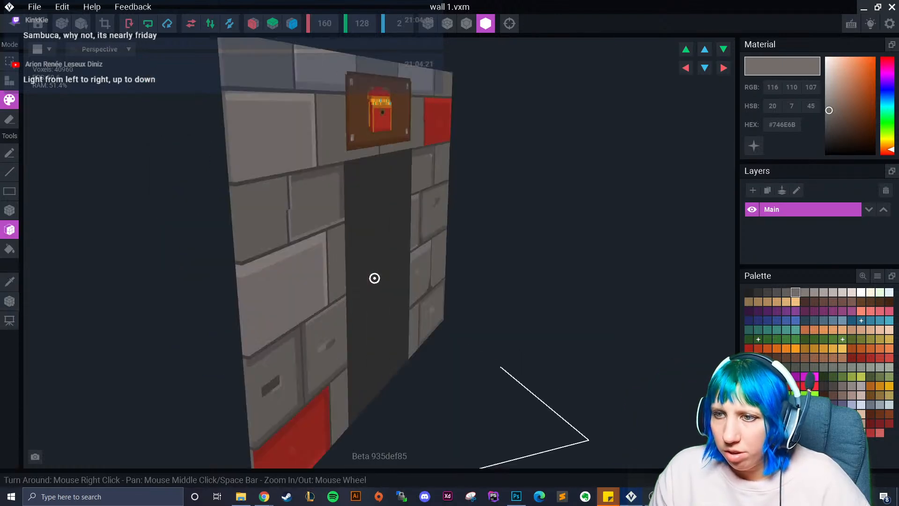
- Sample the darker grey #534F4E from the front and paint the back face's lower corner brick and a second-row edge brick with it
right_click_drag(374, 277, 337, 186)
key("alt")
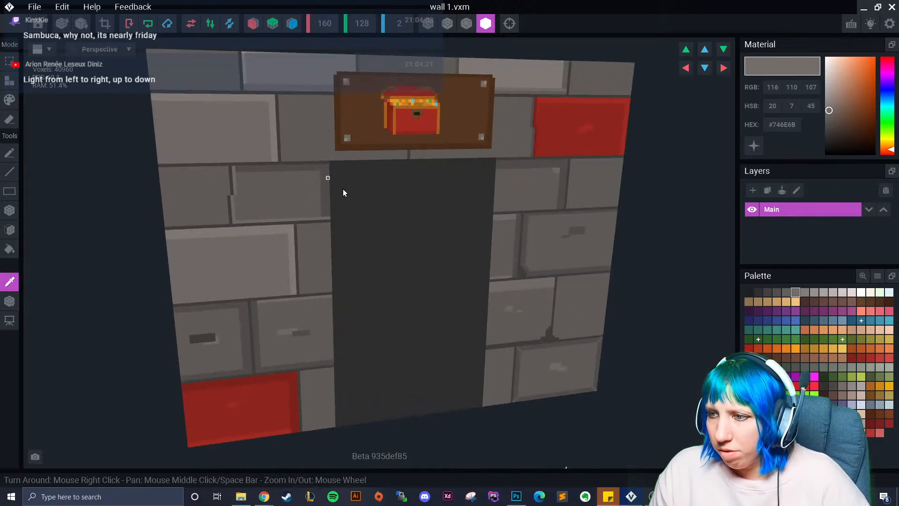
left_click(549, 347, "alt")
right_click_drag(549, 346, 332, 333)
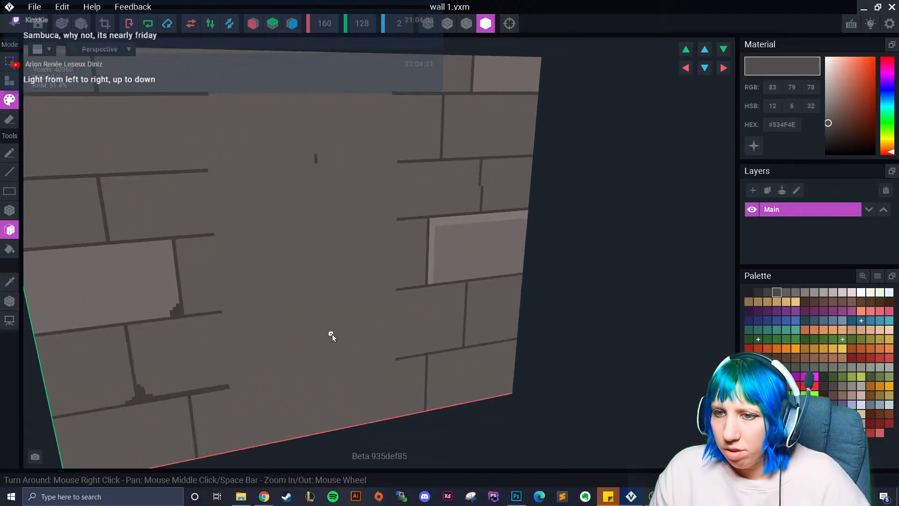
middle_click_drag(333, 333, 497, 328)
scroll(341, 347, "down", 3)
left_click(346, 362)
right_click_drag(381, 378, 540, 176)
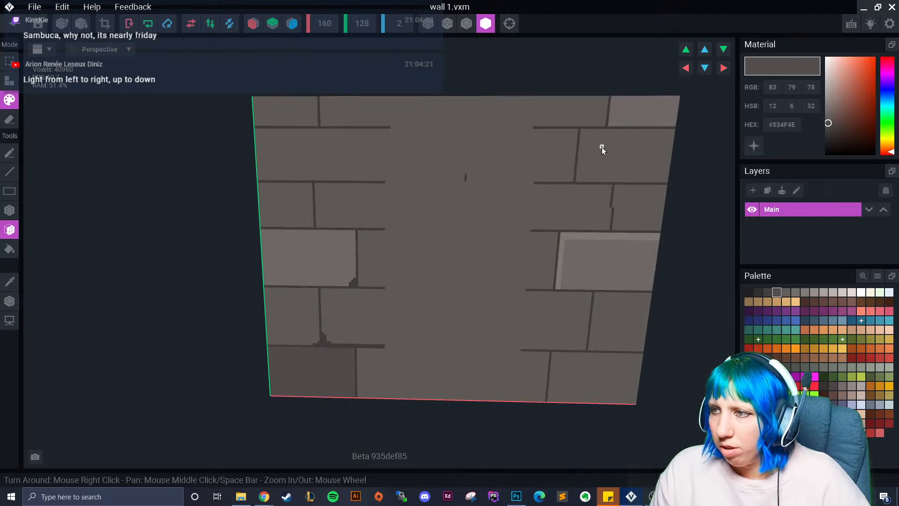
scroll(459, 265, "up", 2)
middle_click_drag(639, 305, 408, 317)
left_click(395, 128)
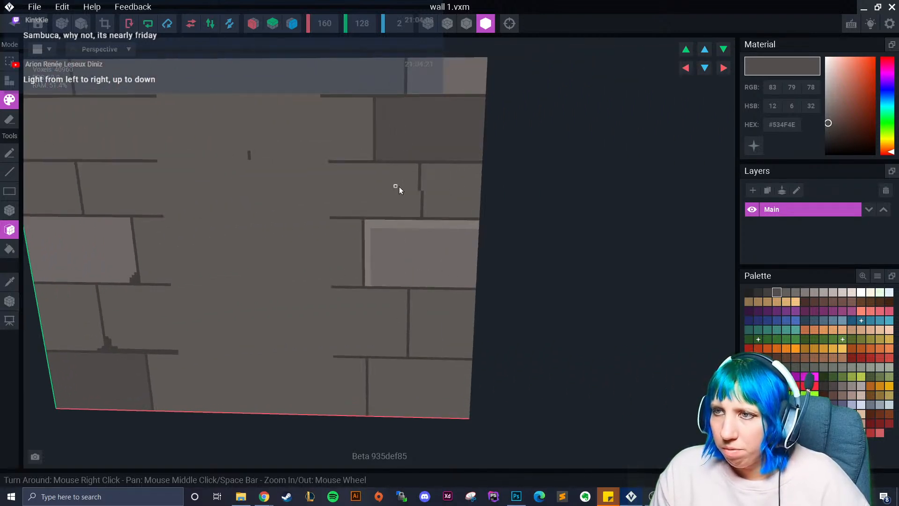
- Check the front of the wall, close wall 1.vxm with its changes saved, and return to room.vxr
scroll(395, 211, "down", 3)
right_click_drag(387, 230, 398, 232)
middle_click_drag(196, 234, 281, 227)
scroll(333, 263, "down", 3)
right_click_drag(363, 313, 358, 309)
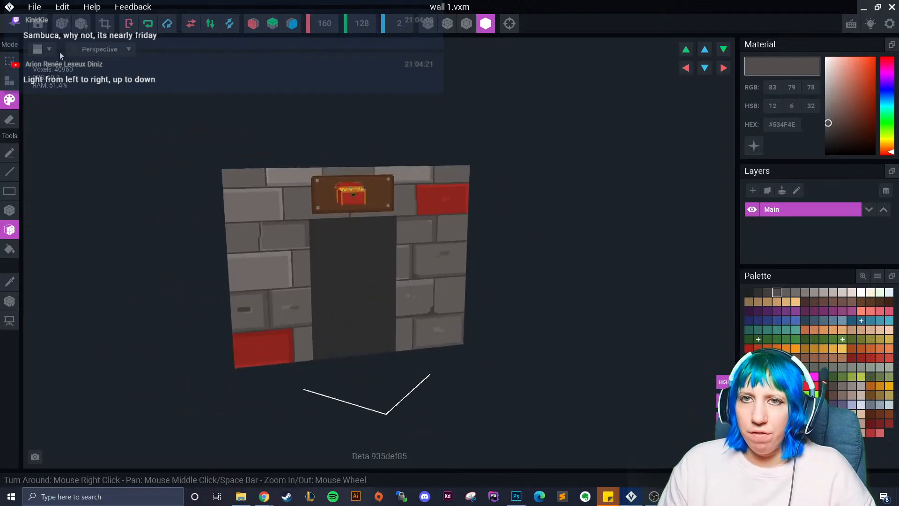
left_click(14, 24)
left_click(338, 182)
right_click_drag(418, 189, 421, 190)
scroll(504, 235, "down", 5)
right_click_drag(370, 217, 367, 215)
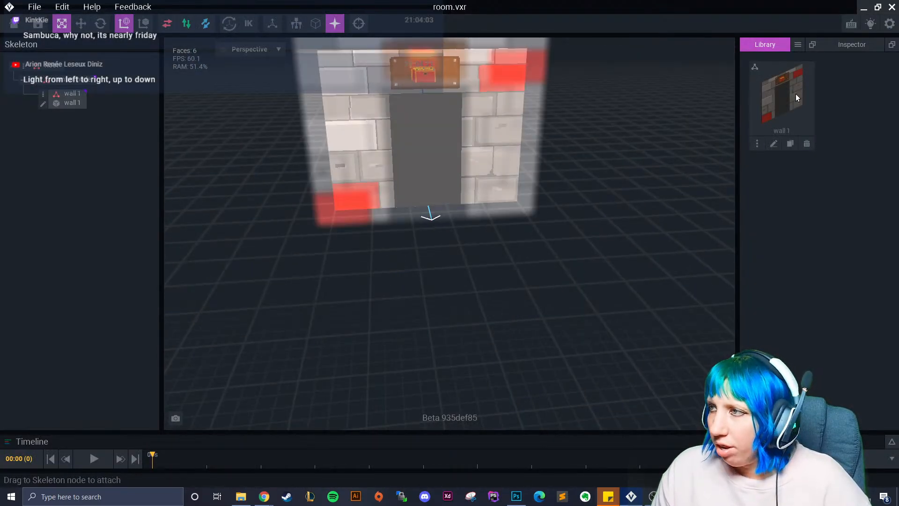
- Clone the wall 1 model in the library as "back wall" and open the clone for editing
left_click(791, 144)
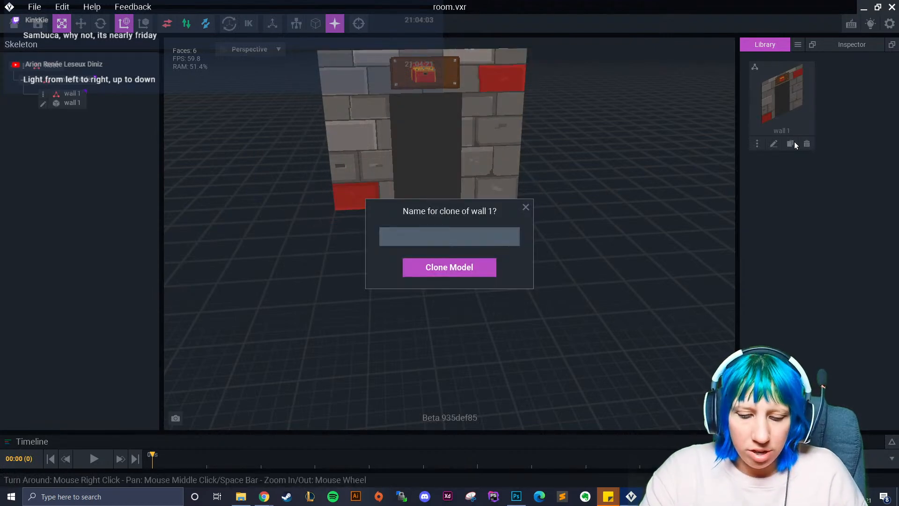
type("back wall")
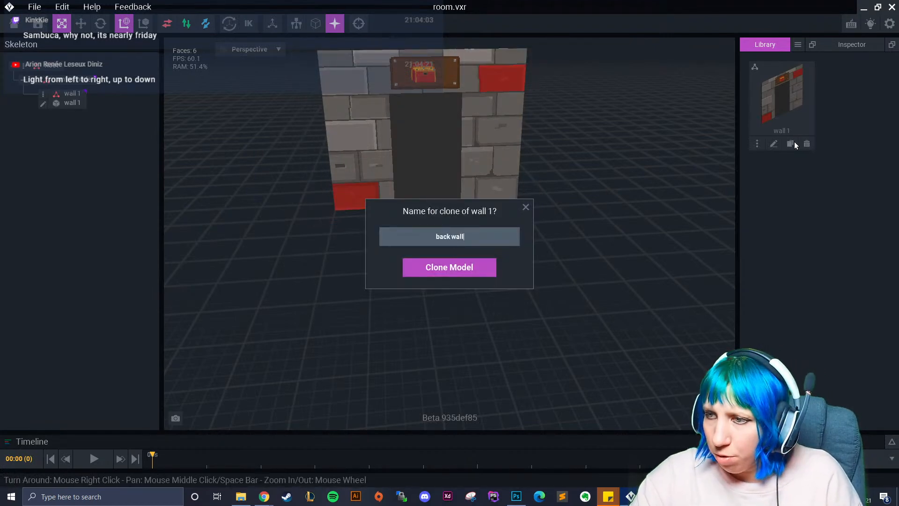
key("Return")
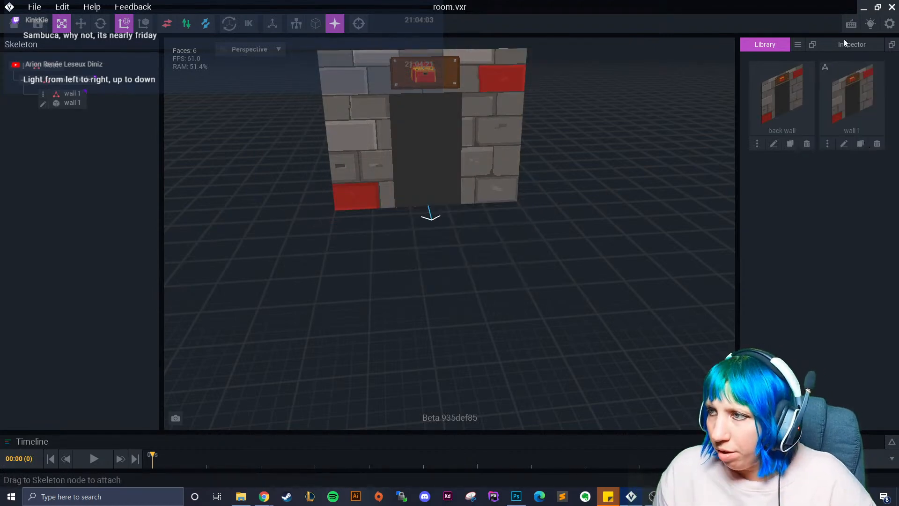
left_click(775, 143)
- Paint a box over the whole chest sign in the light grey #847D7A sampled beside it
scroll(417, 313, "up", 3)
right_click_drag(414, 239, 361, 229)
scroll(364, 262, "up", 3)
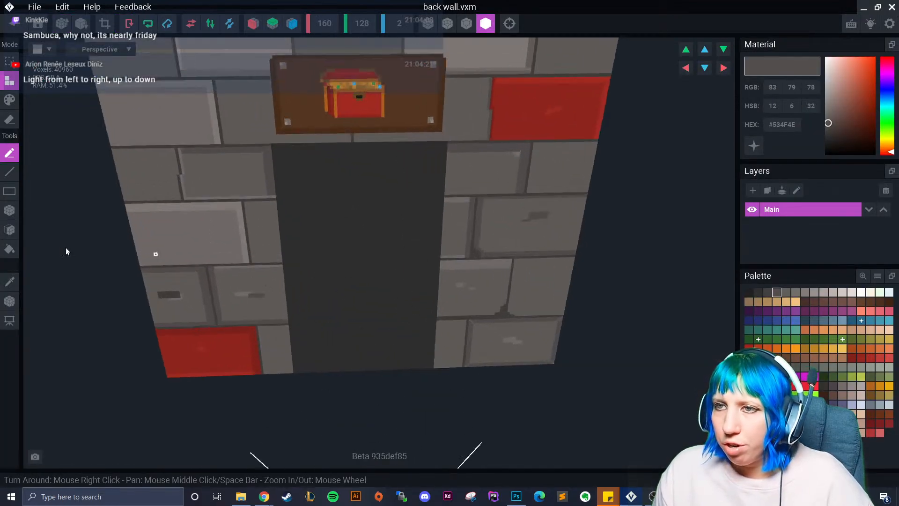
left_click(11, 279)
middle_click_drag(269, 71, 264, 128)
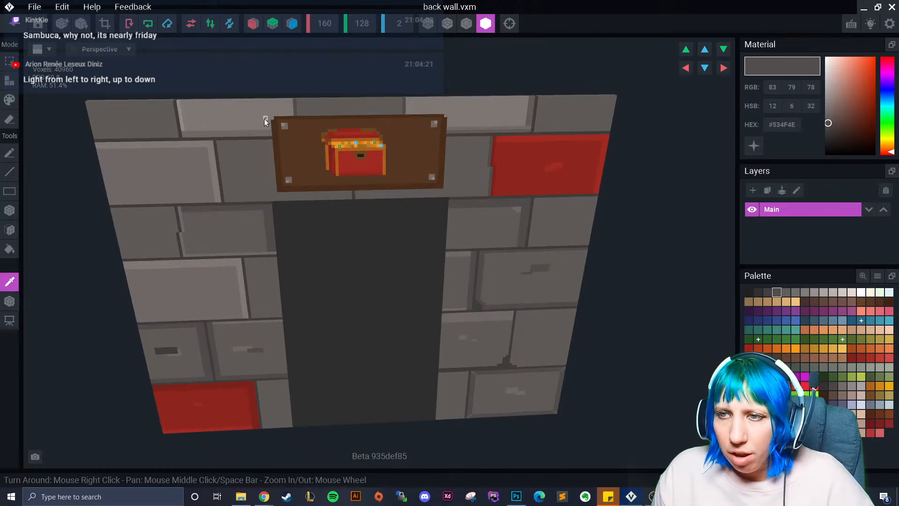
left_click(264, 119)
left_click(9, 100)
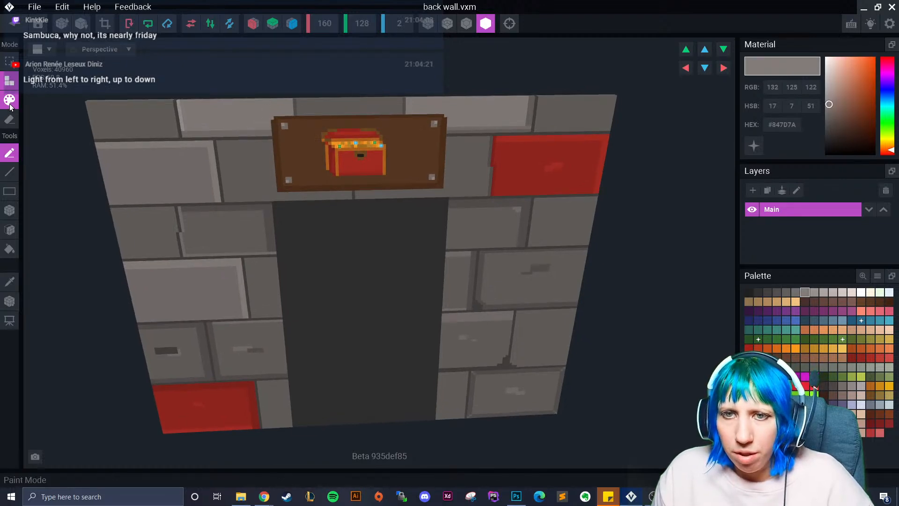
left_click(11, 215)
left_click_drag(270, 119, 445, 189)
right_click_drag(445, 189, 394, 244)
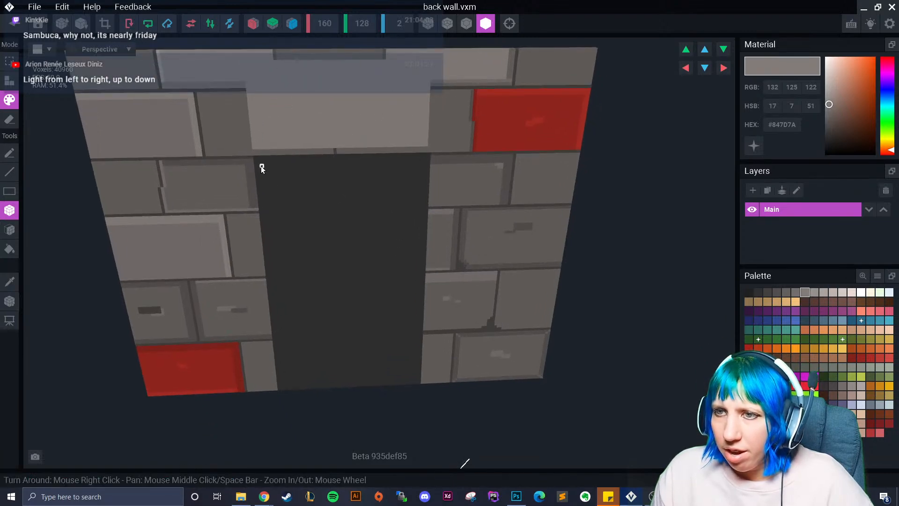
- Fill the sign area and the dark doorway with the base brick grey #645F5C sampled from the wall
left_click(10, 281)
left_click(238, 123)
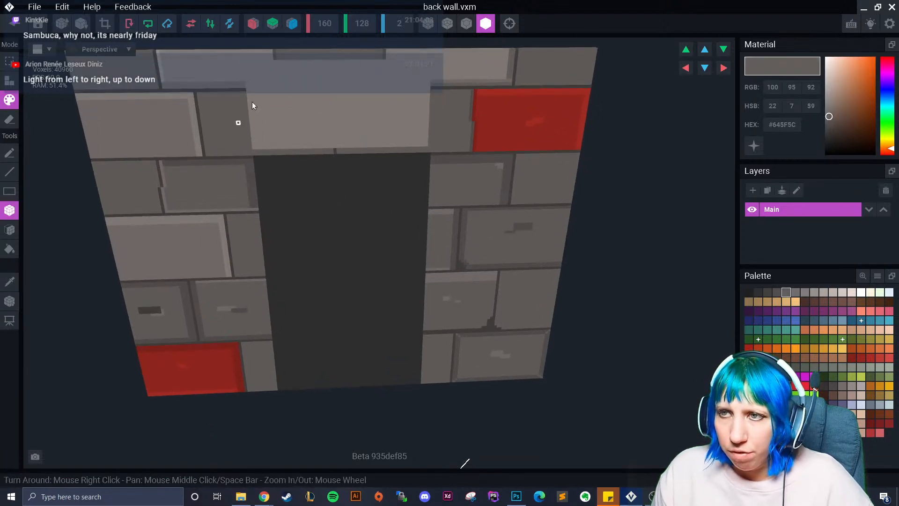
left_click_drag(248, 64, 426, 148)
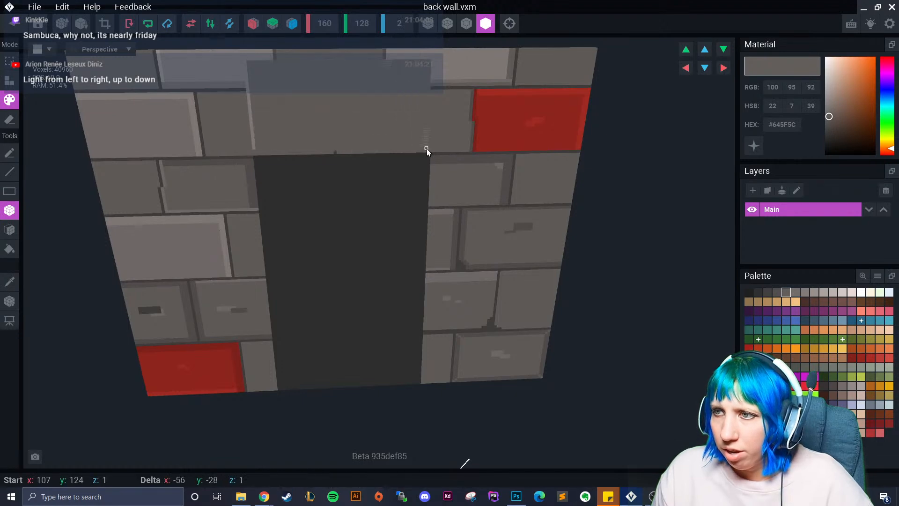
left_click_drag(256, 65, 255, 151)
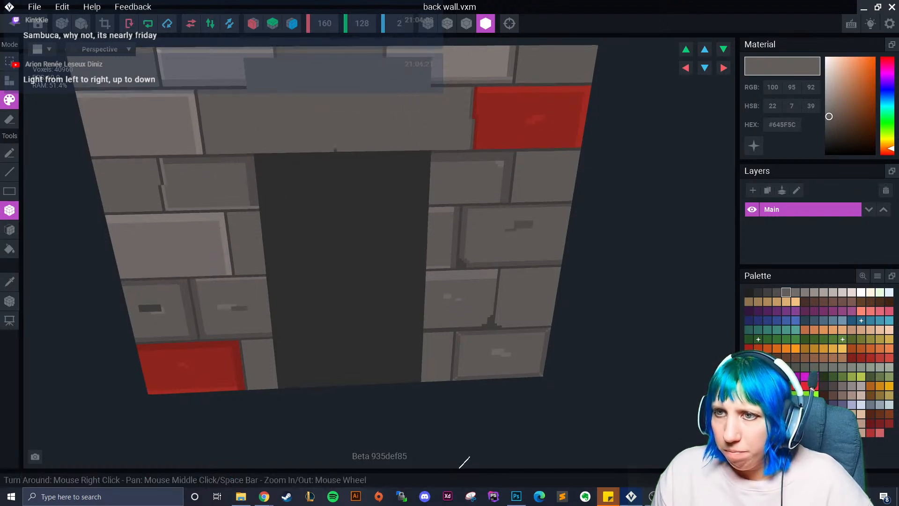
middle_click_drag(311, 231, 309, 183)
left_click_drag(252, 108, 417, 344)
- Enable Z-axis mirroring and try a #746E6B line across the filled area beneath the top brick row
left_click(291, 23)
left_click(10, 281)
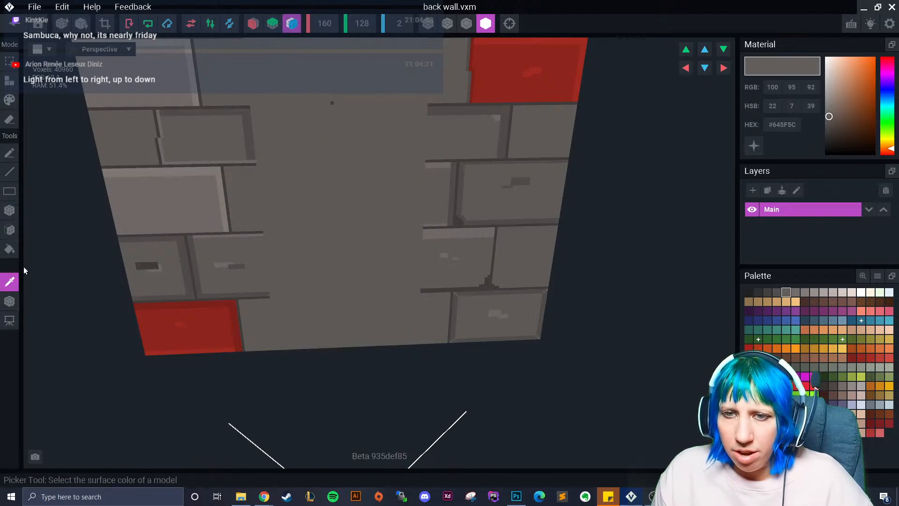
left_click(167, 164)
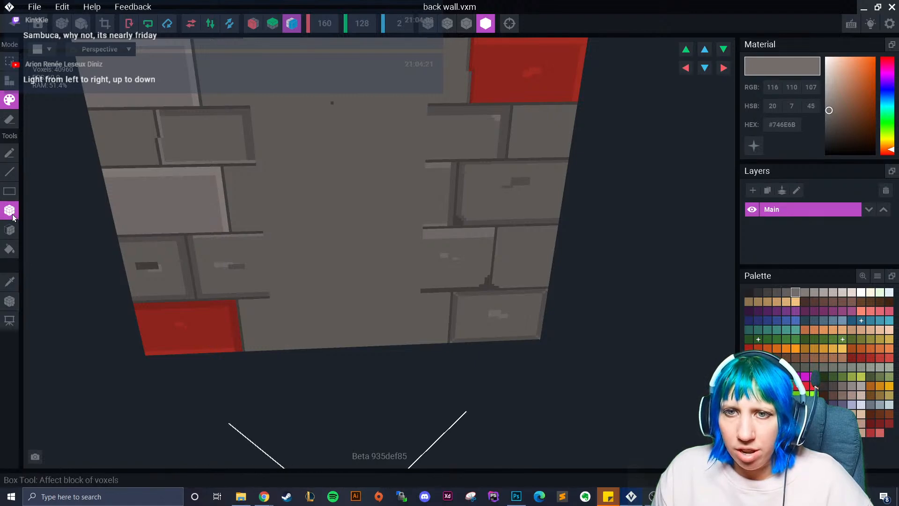
middle_click_drag(223, 79, 216, 140)
scroll(216, 141, "up", 1)
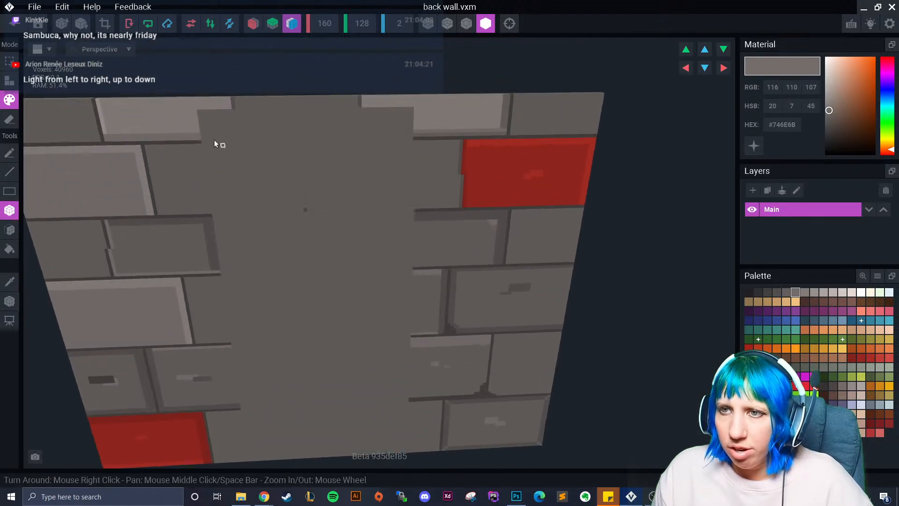
left_click(10, 171)
mouse_move(193, 151)
left_mouse_down()
mouse_move(203, 141)
mouse_move(415, 136)
left_mouse_up()
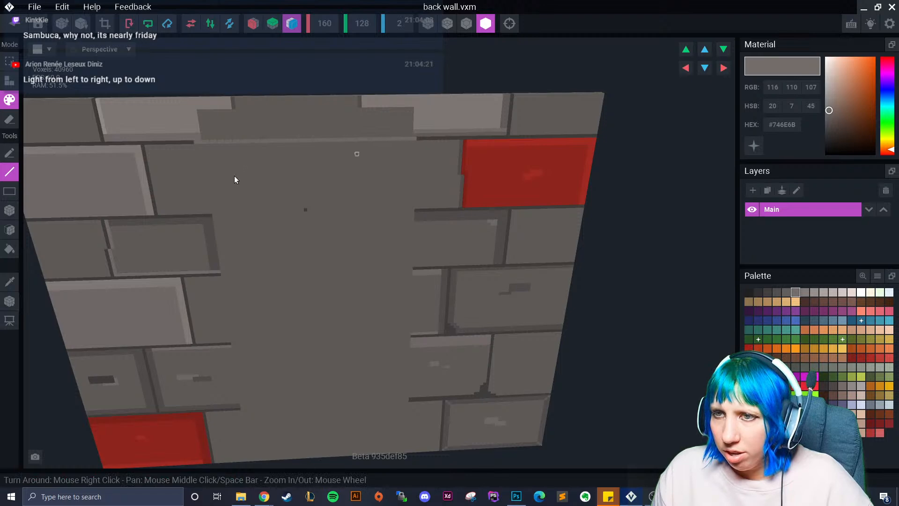
- Draw horizontal mortar lines in the sampled dark #423F3E across the filled area, reconnecting the seams between all brick rows
left_click(10, 280)
left_click(188, 142)
left_click_drag(195, 142, 415, 139)
middle_click_drag(208, 218, 201, 176)
left_click_drag(200, 175, 419, 168)
middle_click_drag(329, 282, 350, 210)
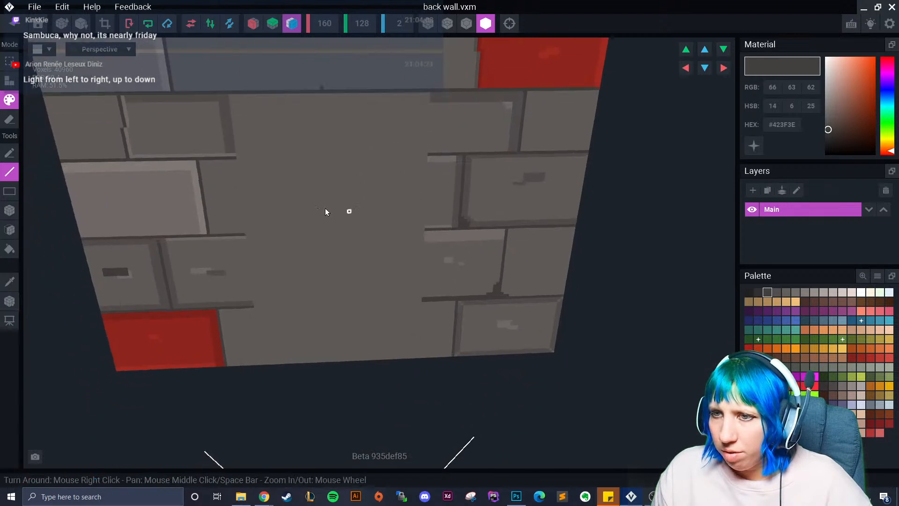
left_click_drag(231, 159, 431, 155)
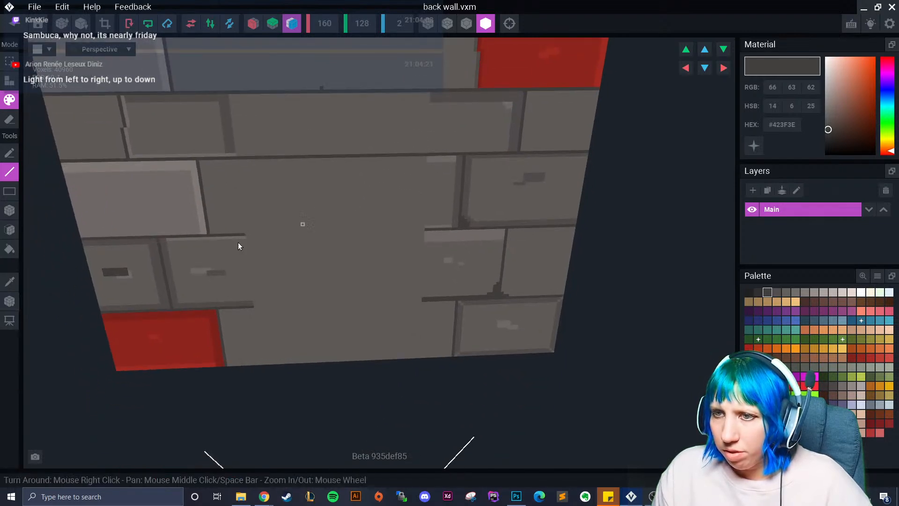
left_click_drag(237, 234, 436, 231)
left_click_drag(248, 310, 427, 301)
- Draw vertical mortar lines in #423F3E that divide the filled stretches of the top two rows into bricks
scroll(297, 273, "up", 3)
left_click_drag(324, 207, 316, 139)
left_click_drag(245, 96, 247, 139)
left_click_drag(380, 111, 380, 136)
right_click_drag(378, 209, 356, 103)
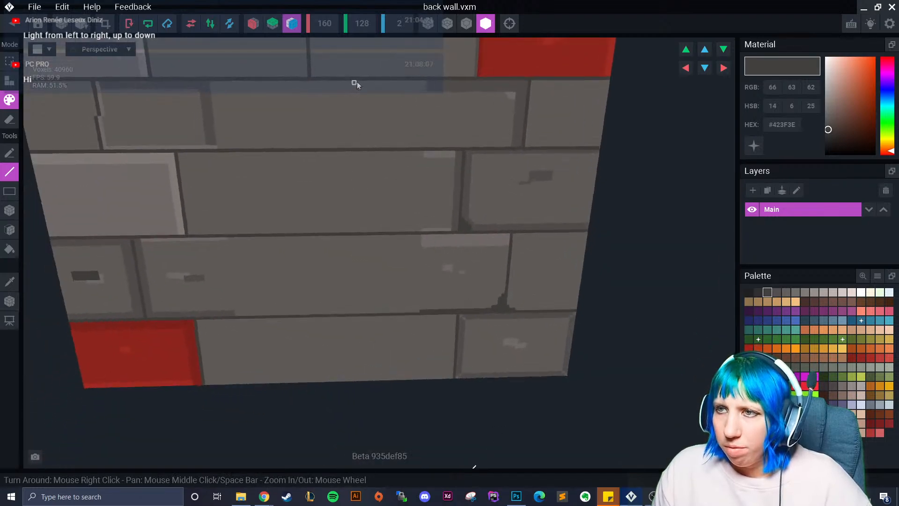
- Draw staggered vertical #423F3E mortar lines through the filled stretches of the lower four brick rows
left_click_drag(399, 84, 399, 146)
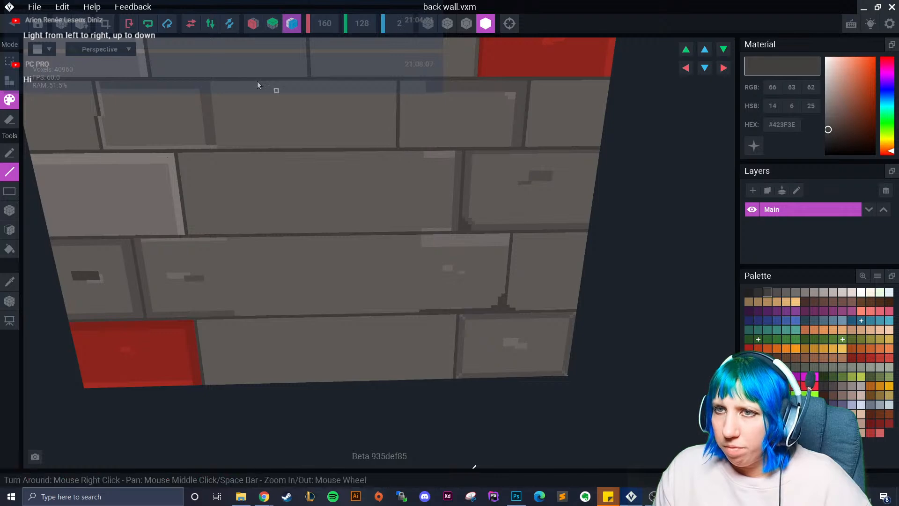
left_click_drag(215, 83, 218, 147)
left_click_drag(231, 96, 235, 149)
mouse_move(297, 166)
left_mouse_down()
mouse_move(300, 232)
mouse_move(271, 240)
mouse_move(275, 315)
left_mouse_up()
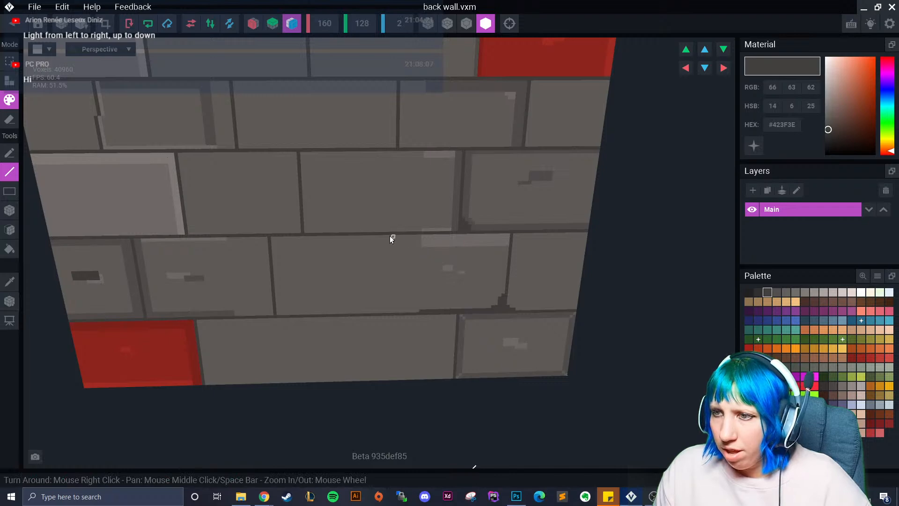
left_click_drag(409, 236, 407, 311)
left_click_drag(343, 316, 344, 381)
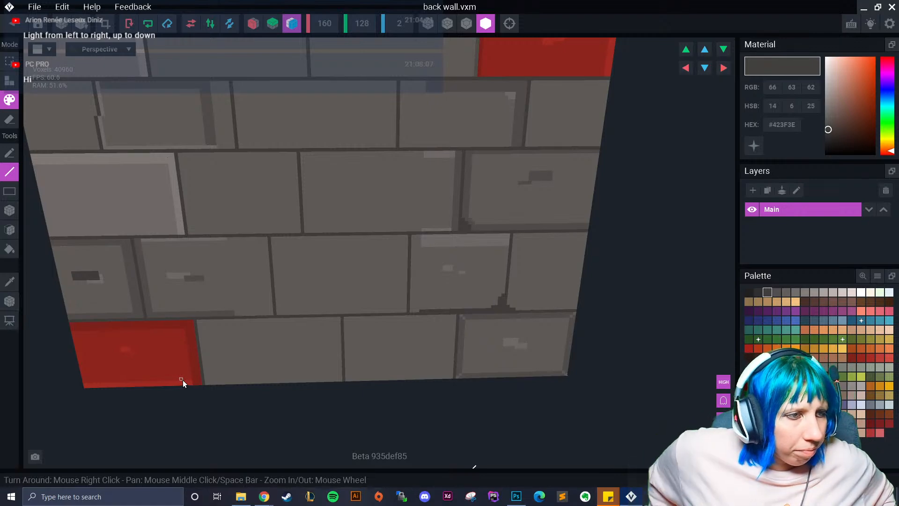
- Fill the plain middle brick of the third row with the red #95271F sampled from the bottom-row red brick
right_click_drag(219, 271, 324, 322)
left_click(10, 283)
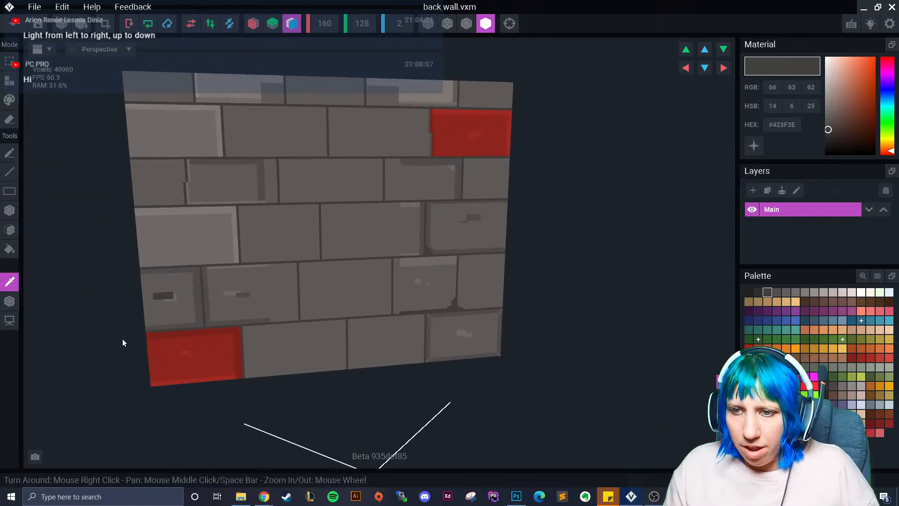
left_click(214, 359)
left_click(10, 230)
right_click_drag(333, 252, 310, 250)
left_click(319, 188)
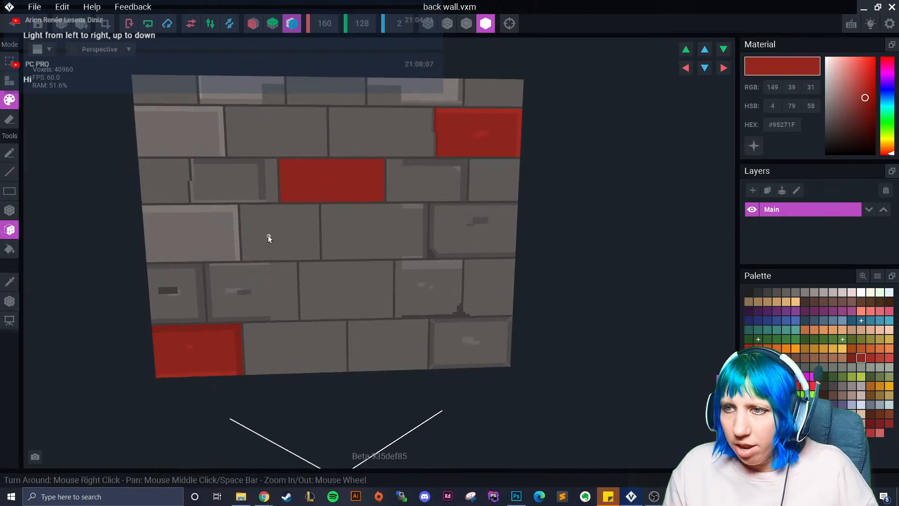
- Recolour the red brick at the left end of the bottom row, including its edges and chip, with the sampled grey #746E6B
left_click(10, 282)
left_click(171, 247)
left_click(170, 357)
left_click(156, 365)
left_click(186, 329)
left_click(188, 347)
left_click(191, 375)
right_click_drag(201, 359, 113, 251)
- Fill the half brick at the left end of the third row with the sampled red #95271F
left_click(10, 281)
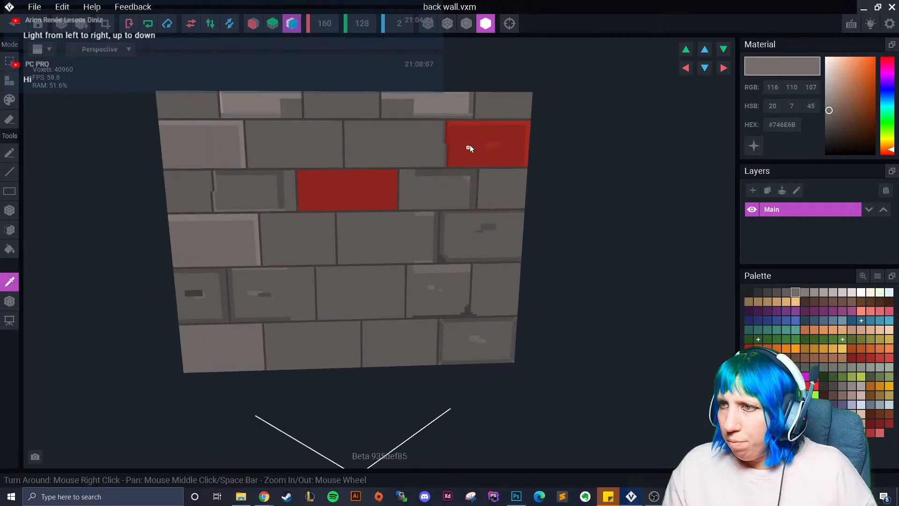
left_click(469, 148)
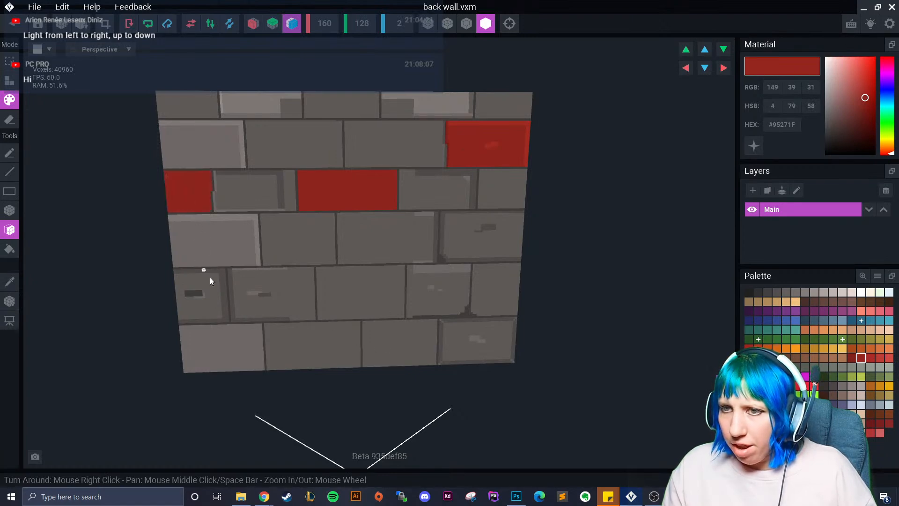
scroll(279, 326, "up", 3)
- Paint base grey #645F5C over the misplaced shadow on the brick between the two red ones and re-shade its right edge in #534F4E
left_click(10, 281)
left_click(235, 158)
scroll(199, 206, "up", 3)
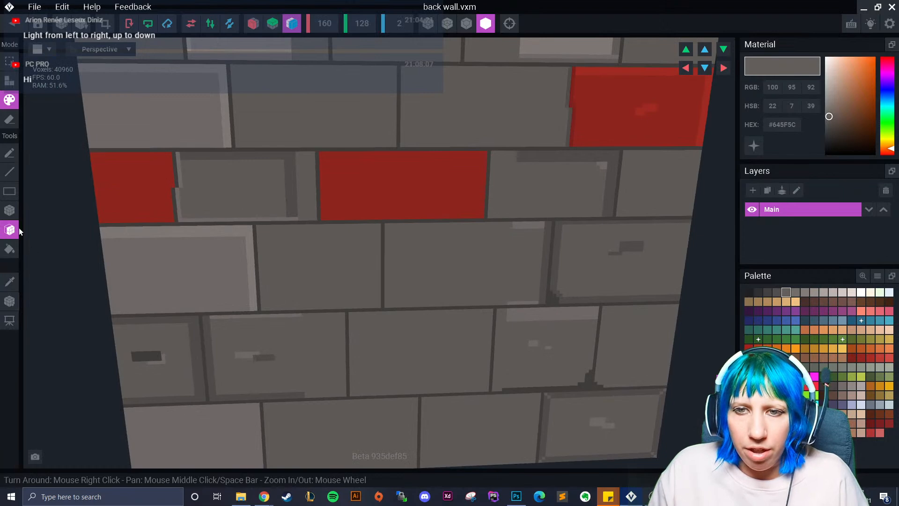
left_click(9, 210)
left_click_drag(301, 207, 303, 215)
mouse_move(287, 162)
left_mouse_down()
mouse_move(311, 170)
mouse_move(311, 221)
left_mouse_up()
left_click(10, 282)
left_click(282, 155)
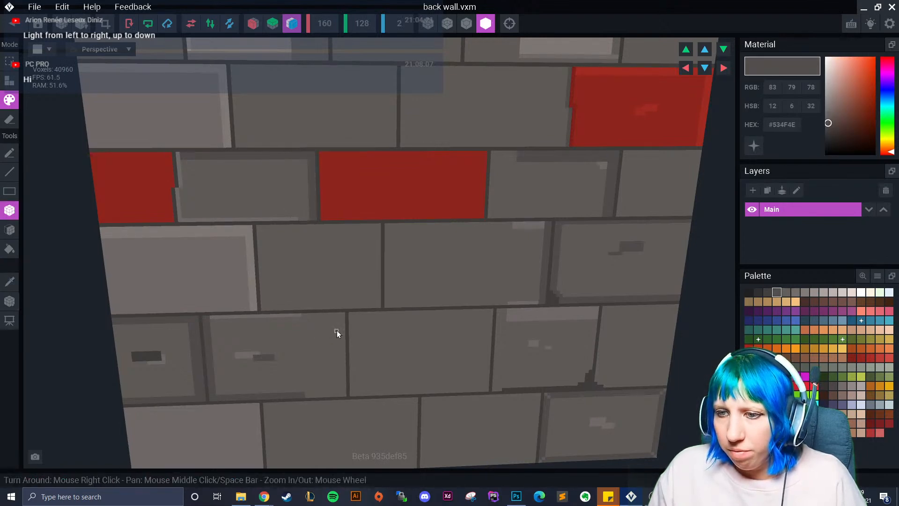
- Add #534F4E edge shadows to the third bottom-row brick and to the two chipped bricks in the row above
scroll(337, 330, "down", 4)
middle_click_drag(387, 327, 347, 305)
scroll(353, 321, "up", 1)
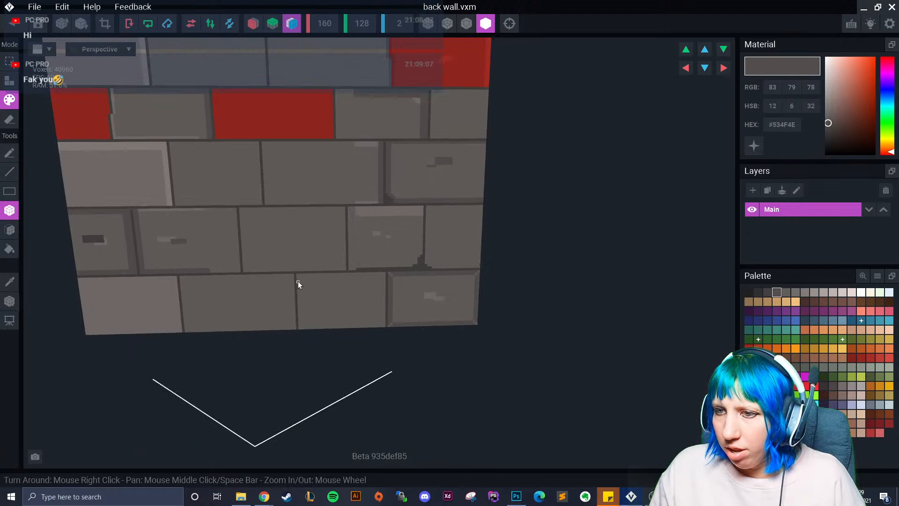
left_click_drag(297, 275, 386, 323)
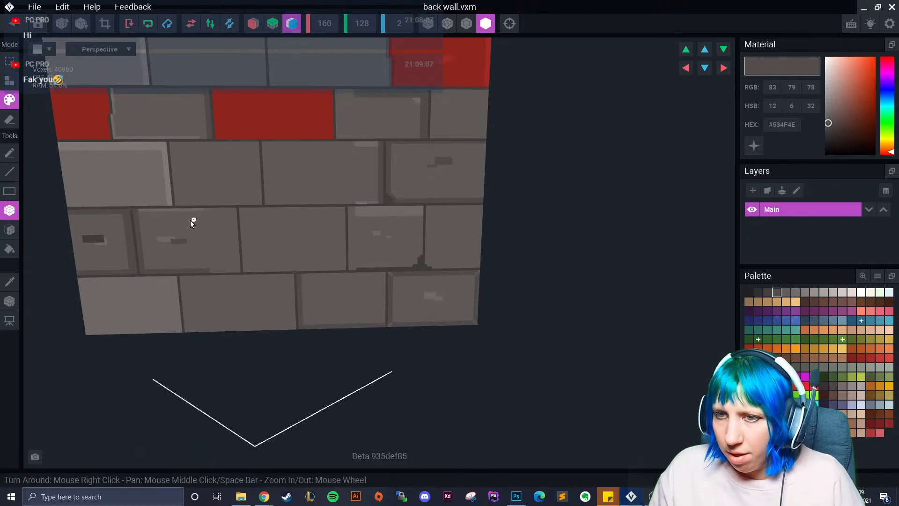
left_click_drag(237, 273, 234, 207)
scroll(407, 238, "up", 5)
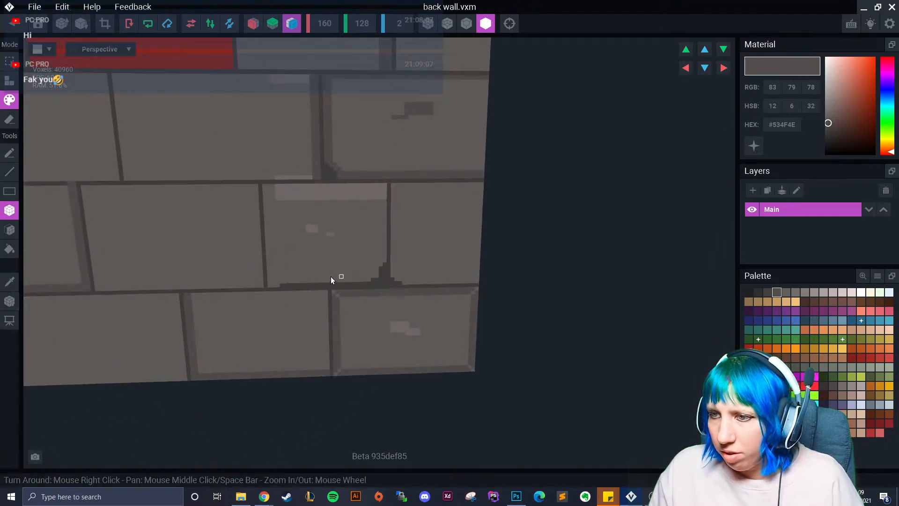
left_click_drag(302, 280, 380, 202)
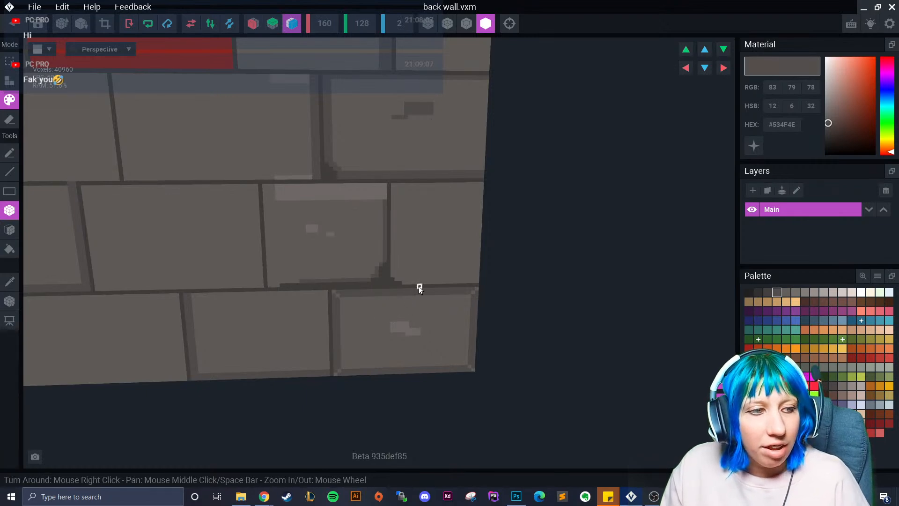
scroll(418, 285, "down", 5)
right_click_drag(414, 286, 359, 271)
scroll(429, 307, "down", 3)
right_click_drag(296, 308, 300, 309)
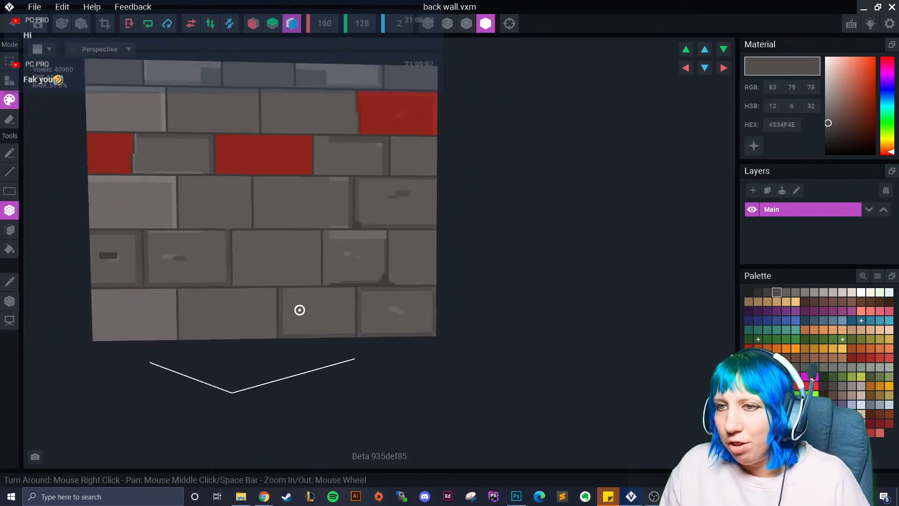
- Fill the missing corners of the two light bricks in the top row with the sampled light grey #847D7A
scroll(299, 310, "up", 5)
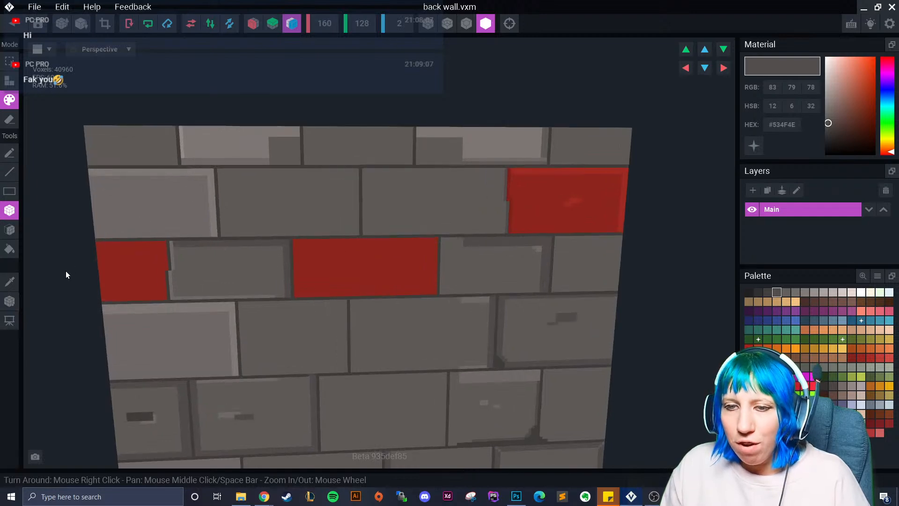
left_click(10, 281)
left_click(238, 144)
left_click(10, 230)
left_click(10, 210)
left_click_drag(270, 137, 297, 156)
left_click_drag(416, 140, 466, 156)
- Extend the #746E6B shadow strip along the full bottom edges of the two light top-row bricks
middle_click_drag(295, 195, 339, 214)
scroll(243, 224, "down", 1)
left_click(9, 282)
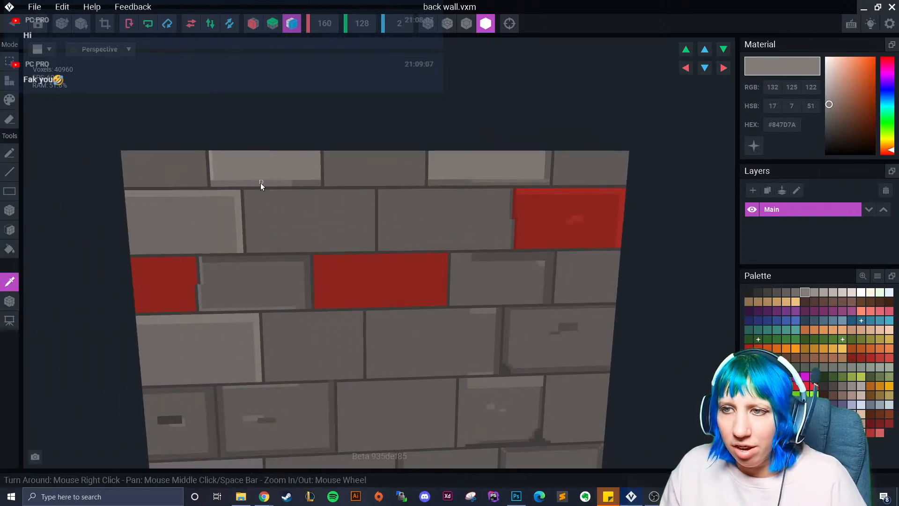
left_click(290, 181)
left_click_drag(293, 184, 321, 184)
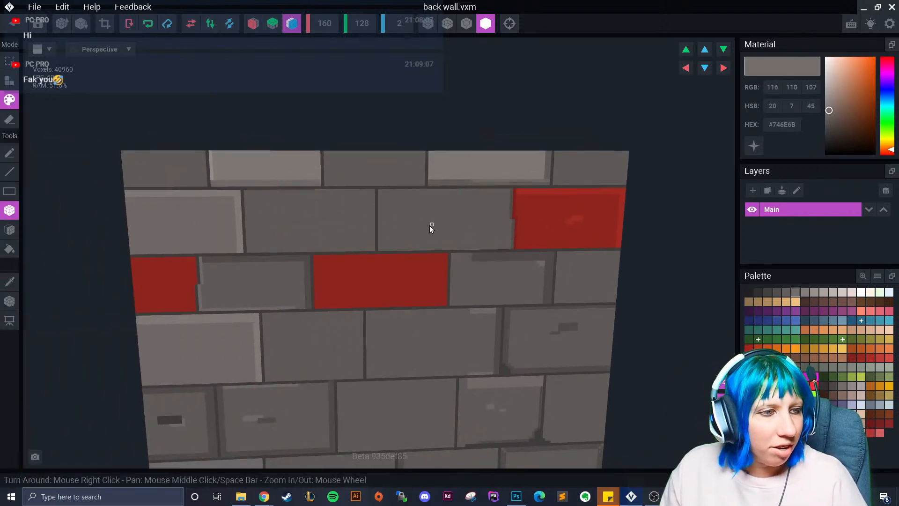
middle_click_drag(431, 226, 326, 217)
mouse_move(271, 180)
left_mouse_down()
mouse_move(389, 183)
mouse_move(268, 185)
left_mouse_up()
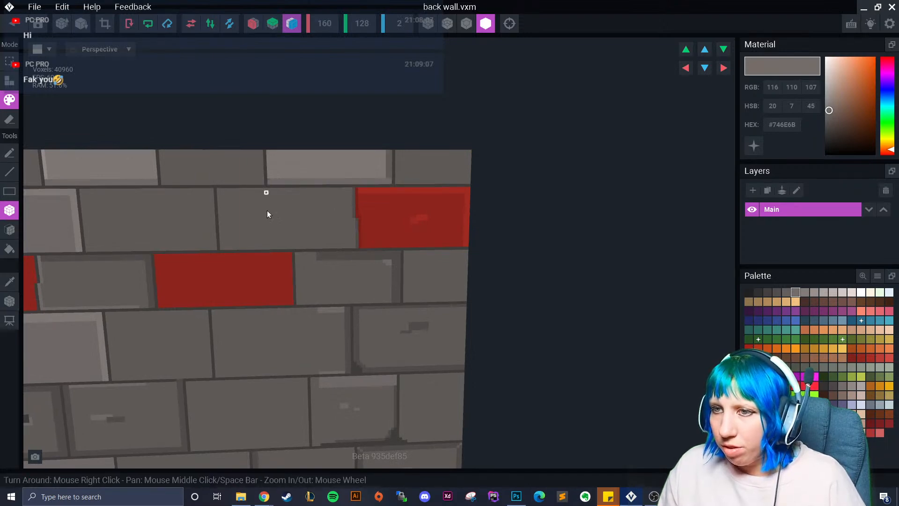
- Paint a #746E6B highlight along the top, left and bottom edges of the fourth row's third brick
scroll(268, 186, "down", 3)
scroll(328, 349, "up", 5)
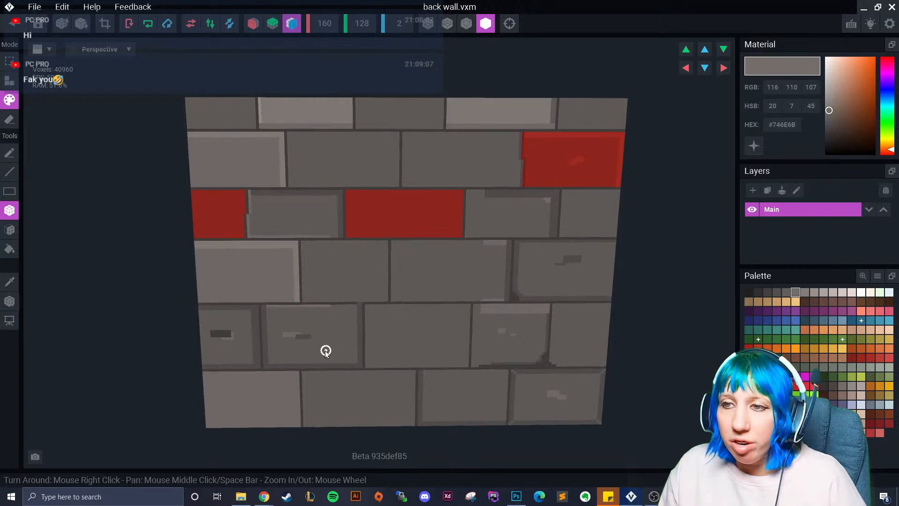
scroll(347, 338, "down", 2)
scroll(409, 200, "up", 2)
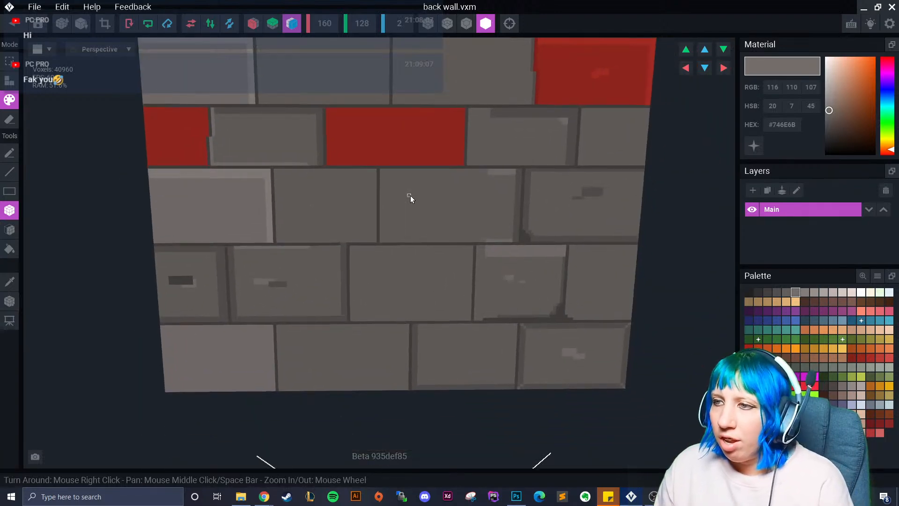
left_click_drag(510, 241, 381, 240)
mouse_move(381, 235)
left_mouse_down()
mouse_move(384, 171)
mouse_move(514, 172)
left_mouse_up()
right_click_drag(476, 219, 420, 187)
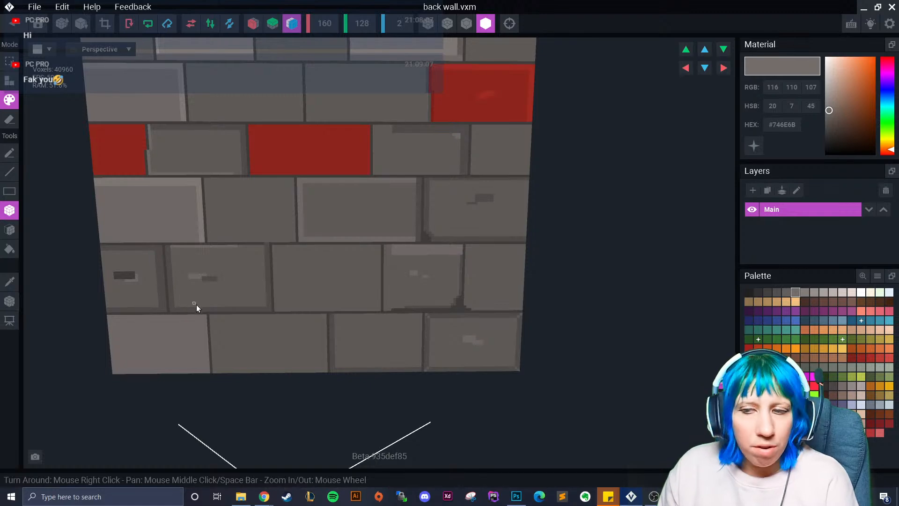
- Extend the sampled #746E6B highlight along the top edge of the fifth row's second brick
scroll(191, 304, "up", 2)
left_click(9, 282)
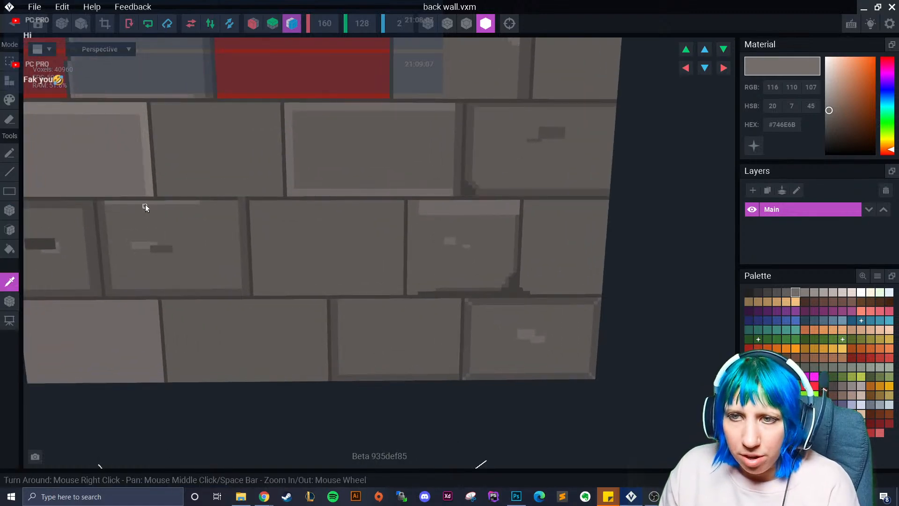
left_click(145, 204)
left_click(9, 281)
left_click(131, 203)
left_click_drag(130, 203, 230, 204)
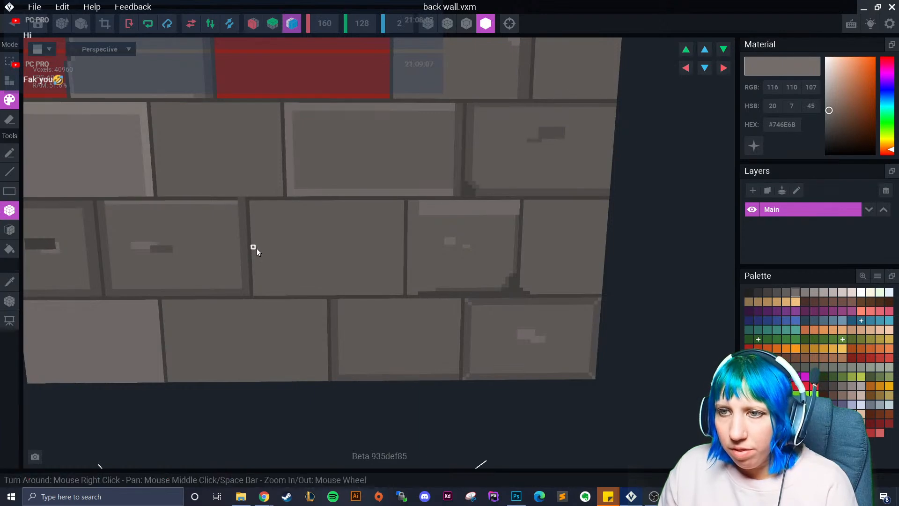
- Draw a jagged crack freehand in the sampled dark #423F3E at the upper-left corner of the fourth row's second brick
left_click(10, 281)
left_click(206, 198)
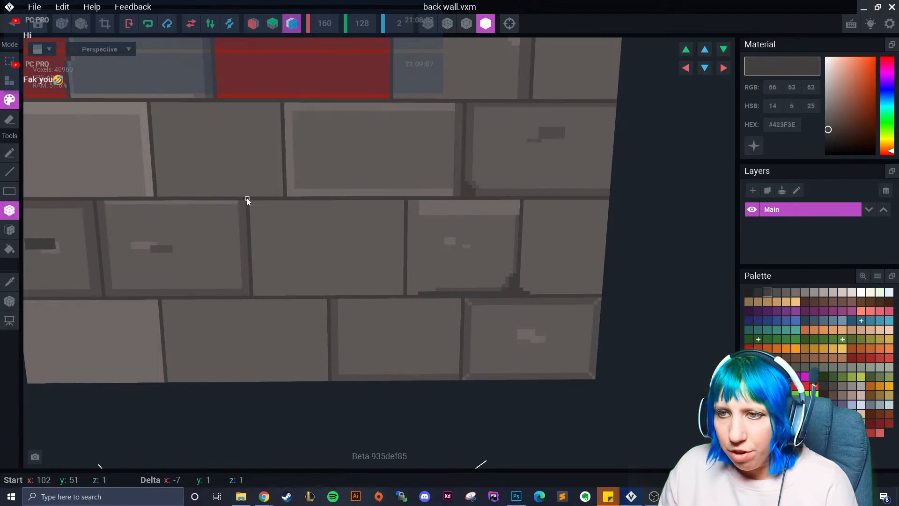
right_click_drag(247, 198, 244, 237)
left_click(10, 153)
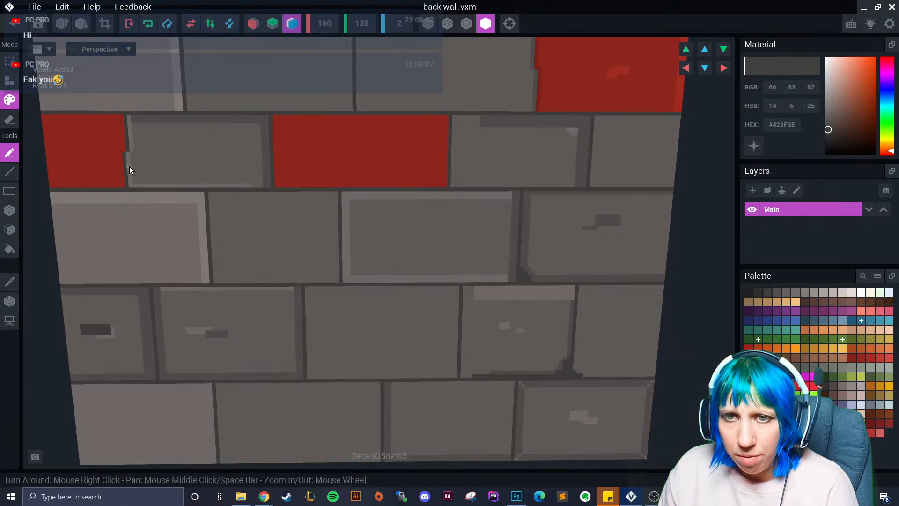
mouse_move(214, 192)
left_mouse_down()
mouse_move(212, 213)
mouse_move(225, 194)
mouse_move(211, 218)
mouse_move(229, 236)
left_mouse_up()
- Shade the rim of the corner crack freehand with the softer dark grey #534F4E from the palette
left_click(9, 282)
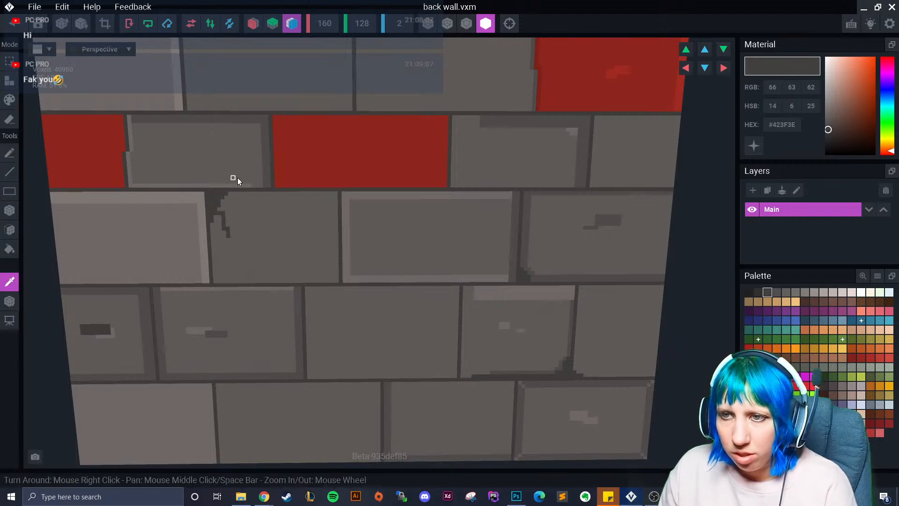
left_click(777, 293)
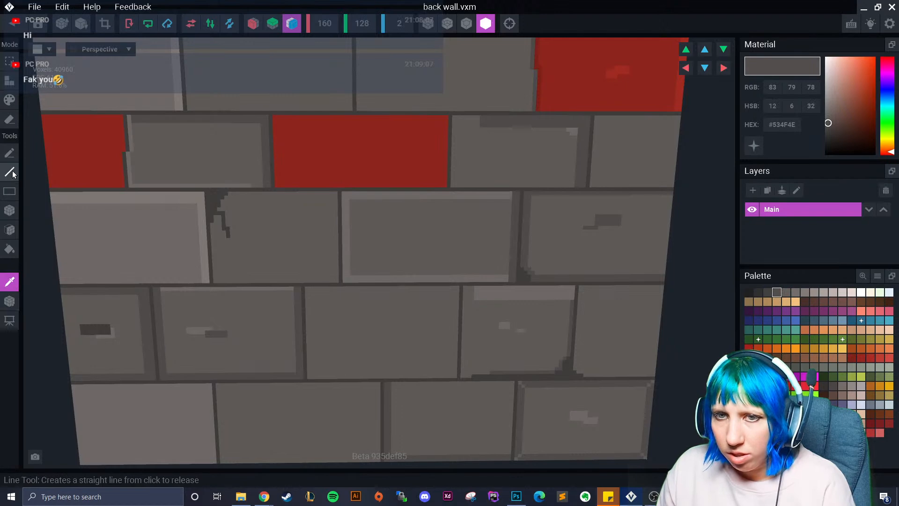
left_click(9, 153)
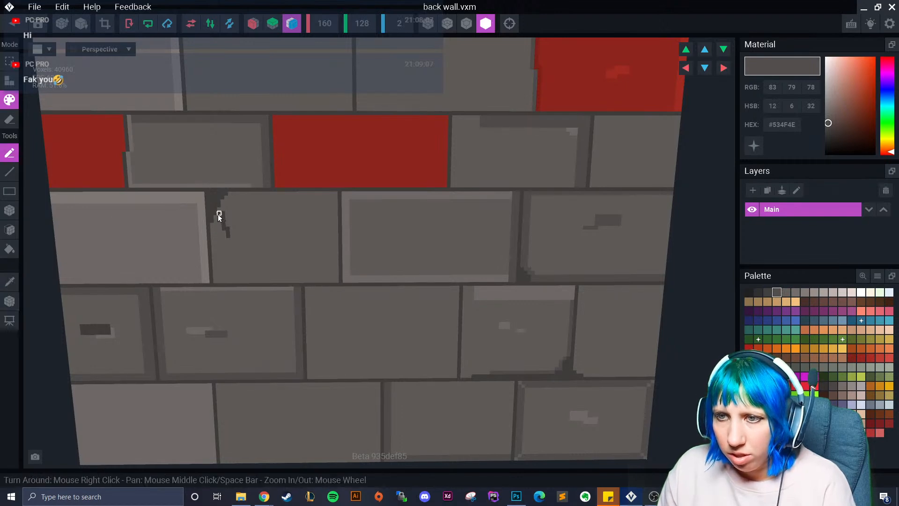
scroll(238, 228, "up", 2)
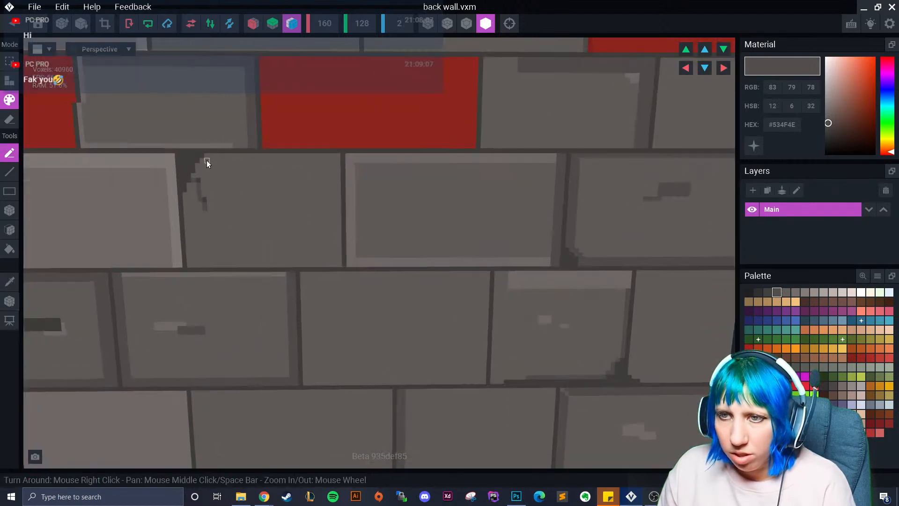
mouse_move(209, 156)
left_mouse_down()
mouse_move(184, 196)
mouse_move(216, 156)
mouse_move(187, 199)
mouse_move(197, 206)
left_mouse_up()
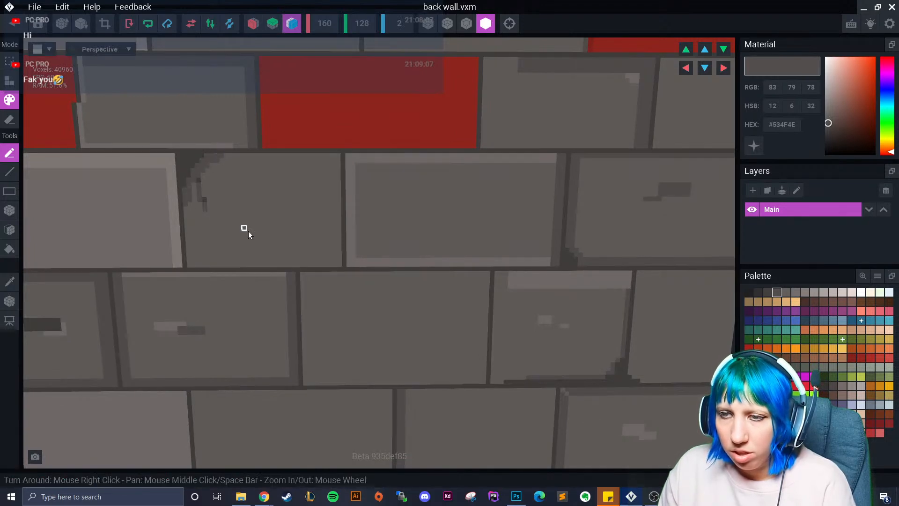
scroll(311, 276, "down", 2)
- Try palette greys #645F5C and #746E6B for the cracked brick, then fill its face with light grey #98908C
left_click(786, 292)
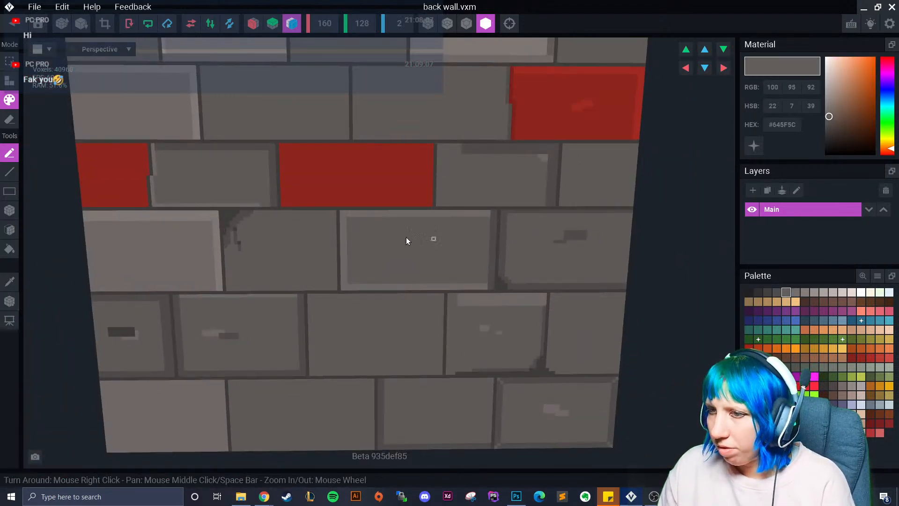
left_click_drag(292, 212, 328, 216)
left_click(7, 212)
left_click(7, 211)
left_click(795, 293)
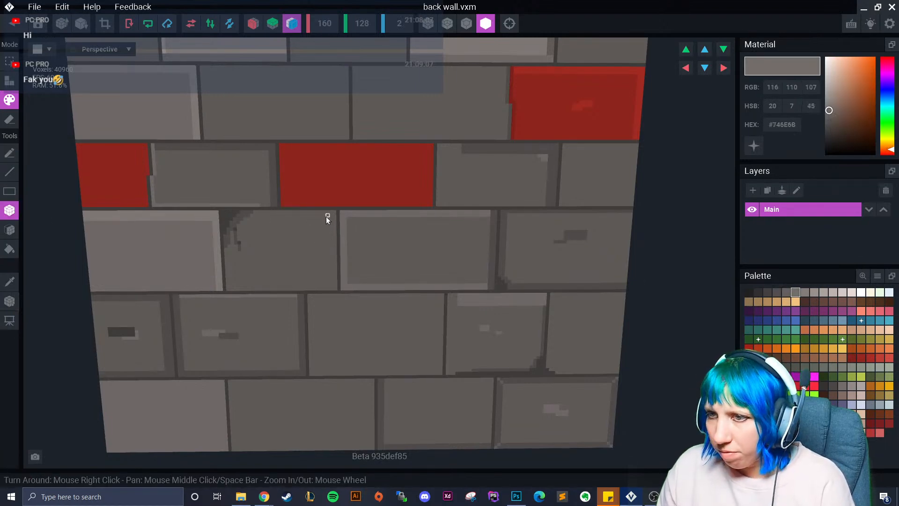
left_click(814, 292)
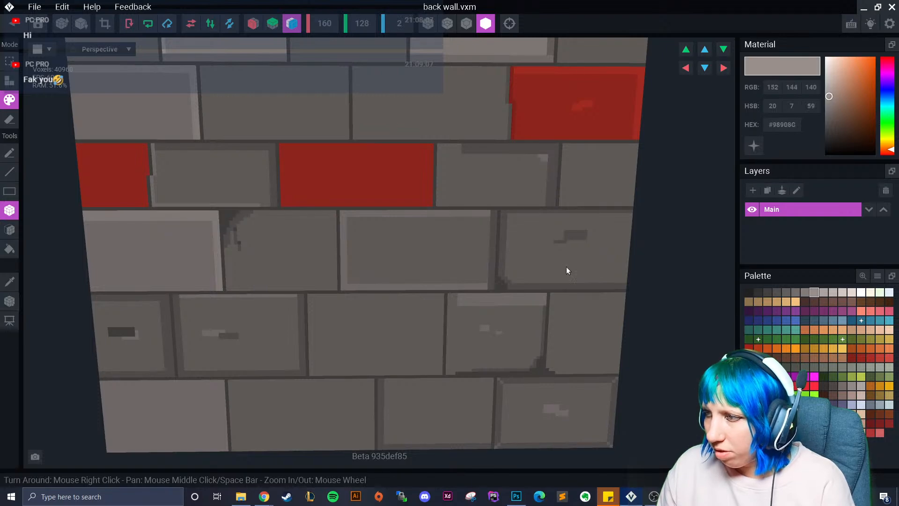
left_click(14, 232)
left_click(271, 244)
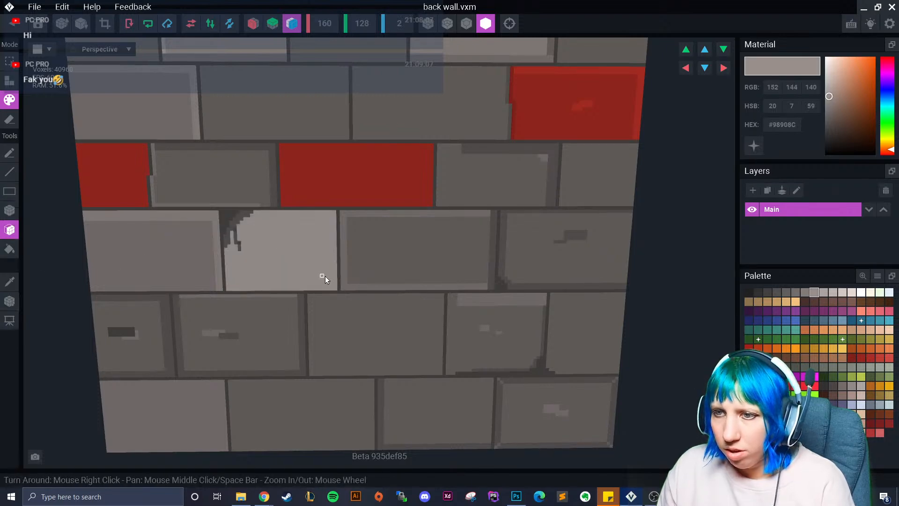
- Try grey #746E6B on the face of the fourth row's cracked second brick, then fill it with #847D7A
scroll(312, 265, "up", 1)
left_click(795, 293)
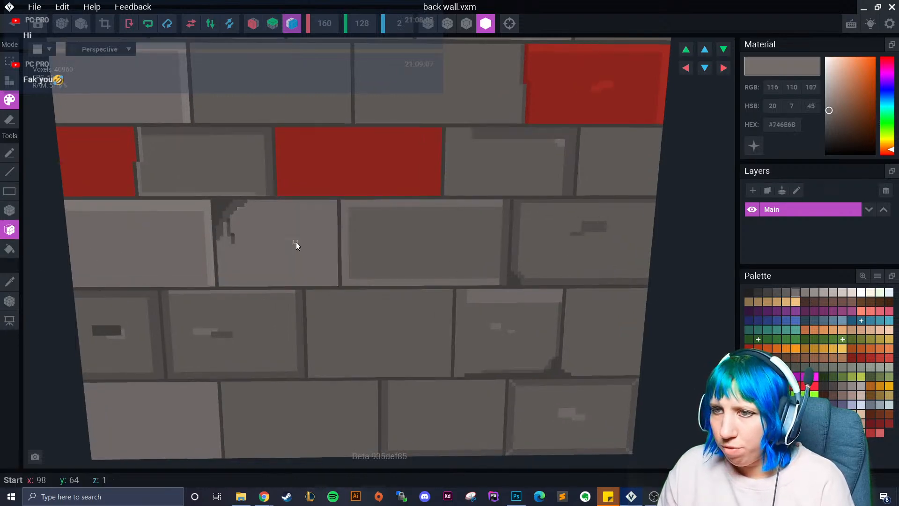
left_click(804, 292)
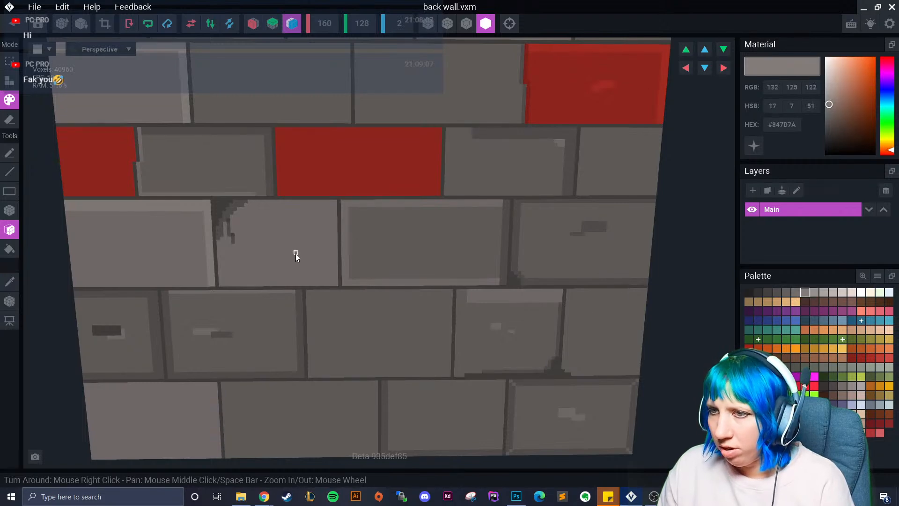
left_click(292, 254)
scroll(452, 308, "up", 1)
- Soften the corner crack's rim freehand with grey #645F5C and shade the bottom edge of the cracked brick
left_click(786, 292)
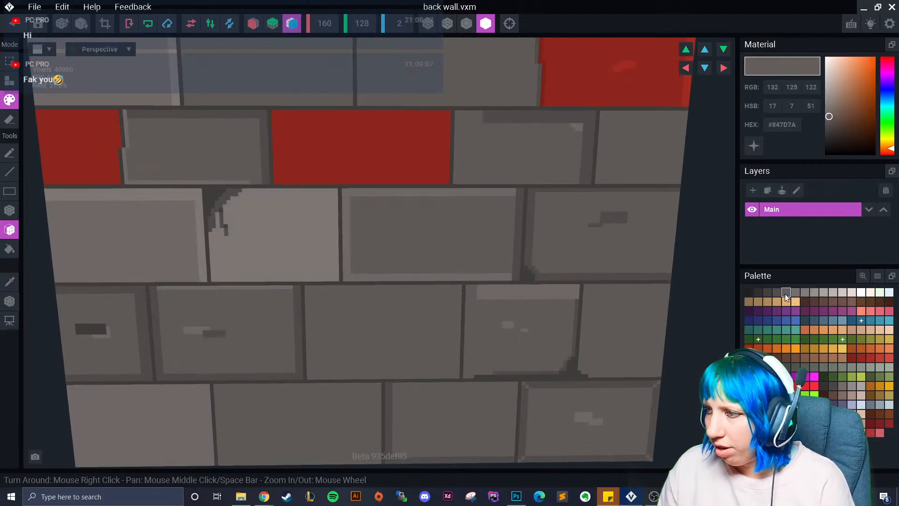
left_click(9, 153)
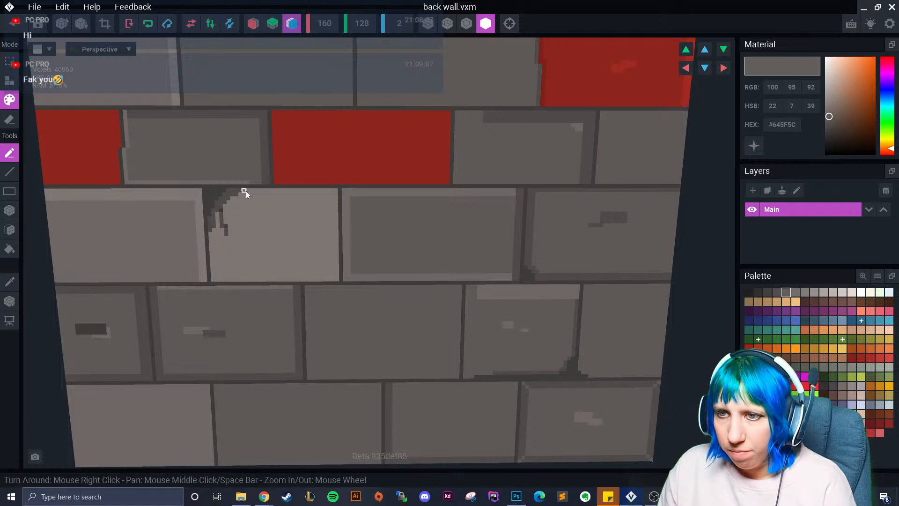
mouse_move(234, 200)
left_mouse_down()
mouse_move(212, 234)
mouse_move(213, 280)
mouse_move(336, 278)
left_mouse_up()
left_click(9, 209)
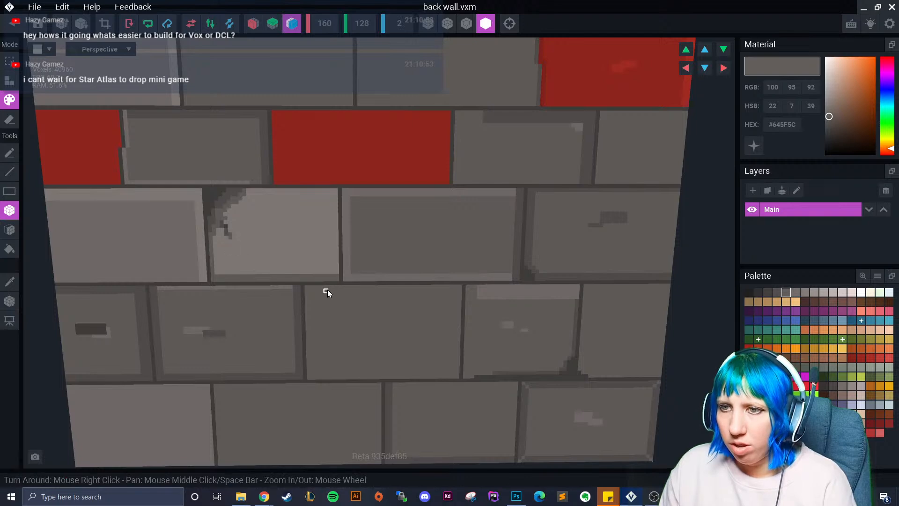
scroll(330, 299, "down", 4)
scroll(323, 317, "up", 2)
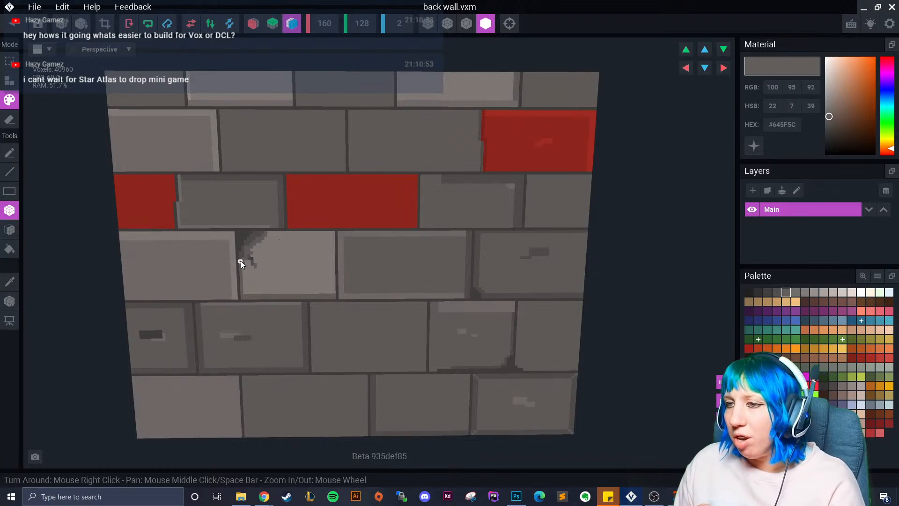
- Extend the sampled #746E6B top highlight and #423F3E mortar line to the left end of the fifth row's fourth brick
middle_click_drag(241, 260, 177, 212)
scroll(347, 286, "up", 4)
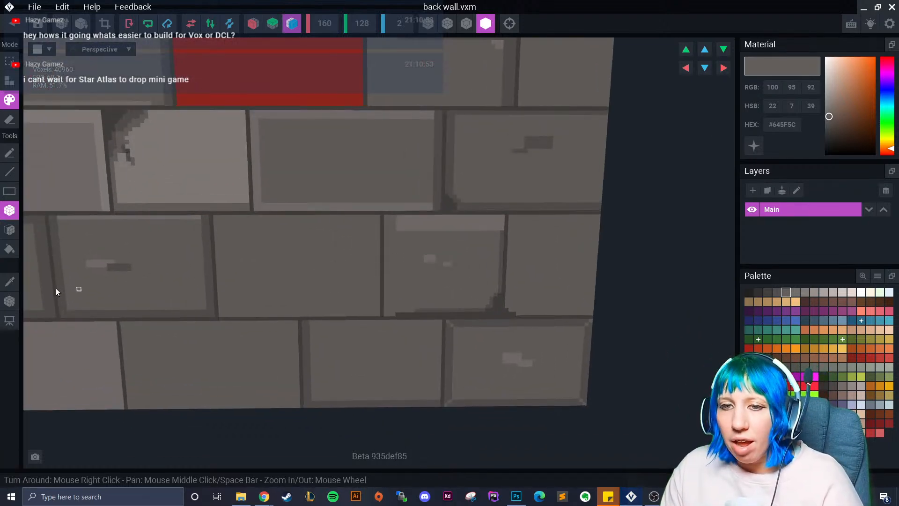
left_click(9, 281)
left_click(409, 225)
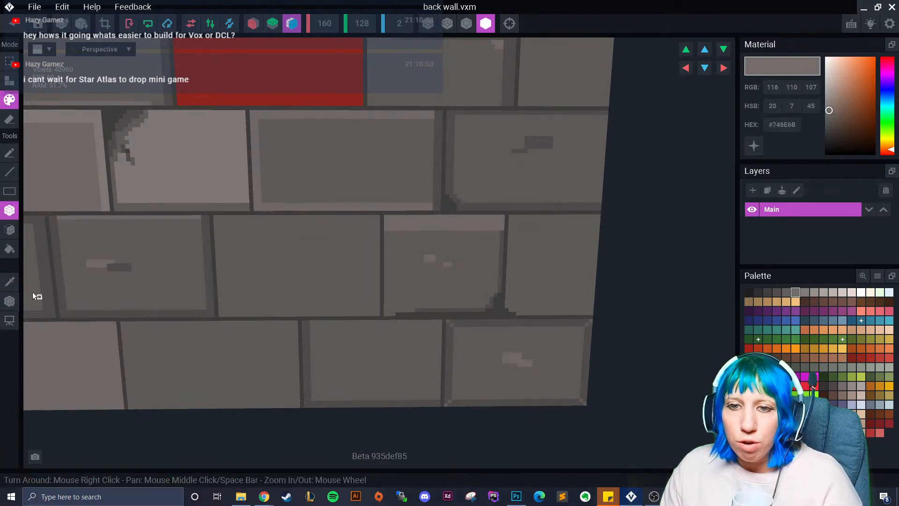
key("i")
left_click(415, 316)
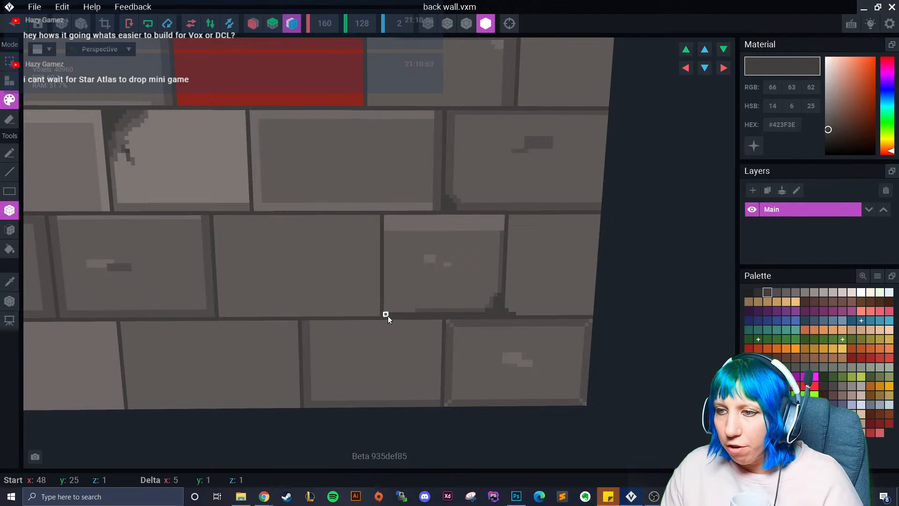
- Touch up the edge shading of the fifth row's fourth brick with the sampled dark grey #534F4E
key("i")
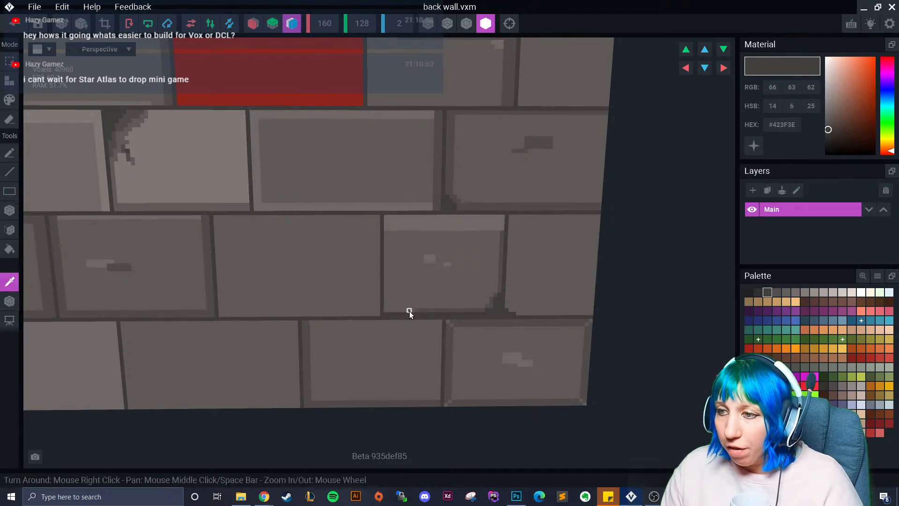
left_click(417, 311)
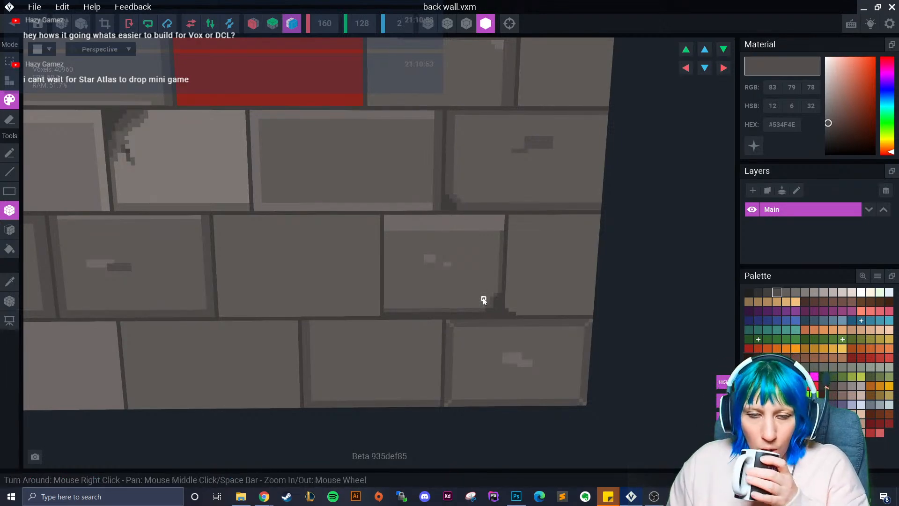
right_click_drag(464, 285, 405, 279)
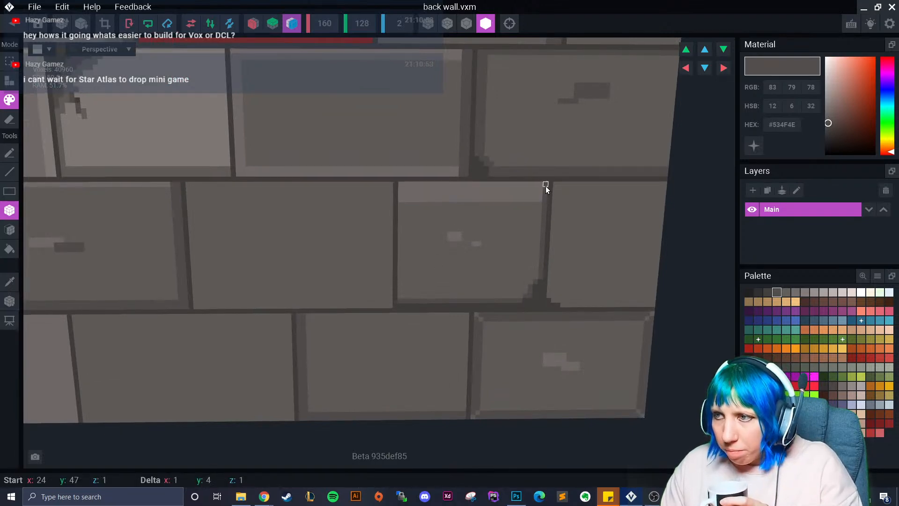
left_click_drag(542, 186, 402, 186)
scroll(406, 327, "down", 8)
scroll(359, 328, "up", 2)
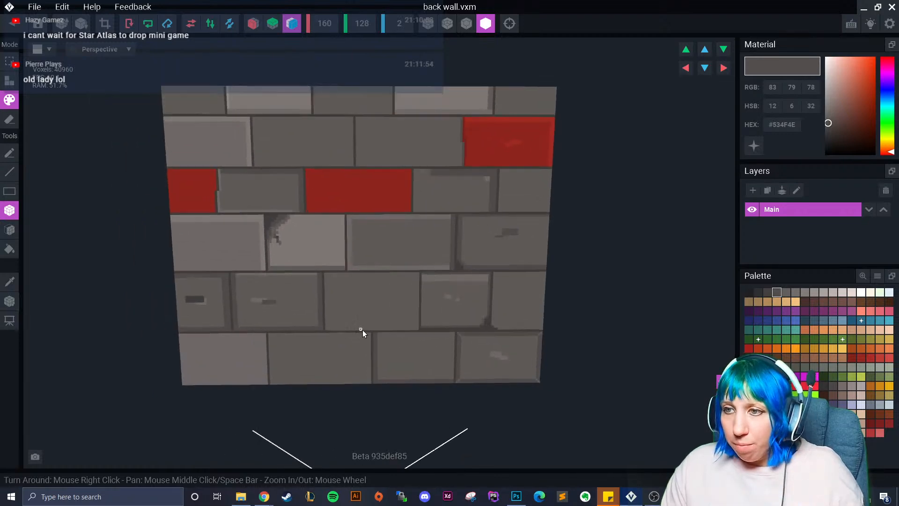
- Sample the dark strip atop the third row's fourth brick and extend it to the brick's left edge
scroll(401, 349, "down", 5)
scroll(379, 274, "up", 5)
scroll(356, 270, "up", 5)
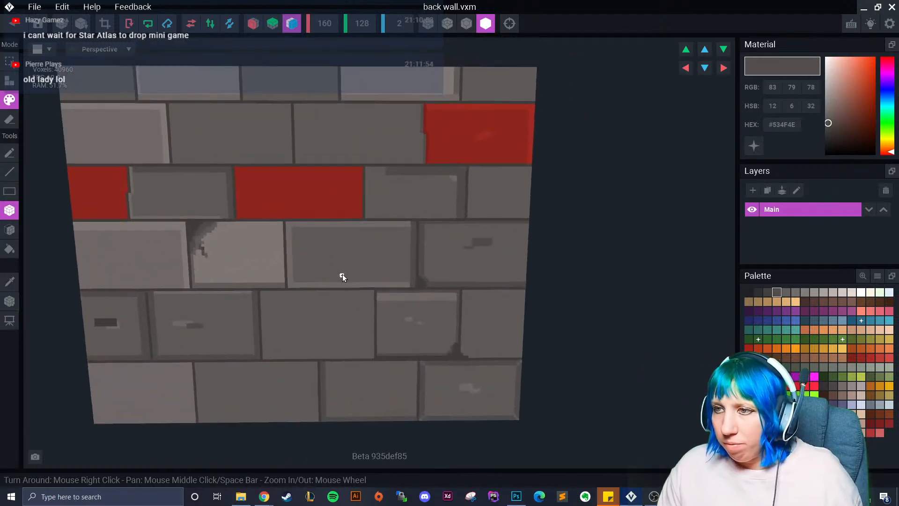
left_click(9, 281)
left_click(414, 112)
left_click_drag(406, 111, 380, 113)
- Shade the edges of the third row's middle red brick with the darker red #82221B
middle_click_drag(375, 133, 369, 218)
left_click(9, 281)
left_click(271, 219)
left_click(851, 357)
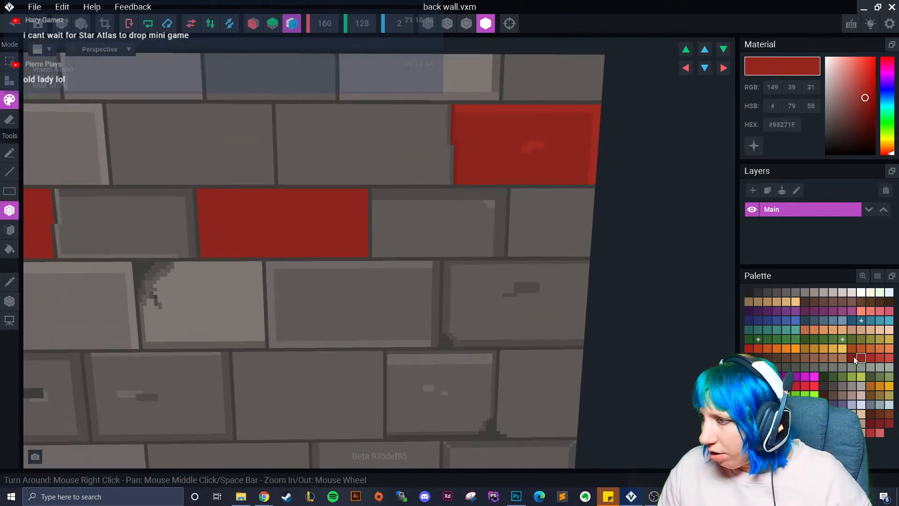
mouse_move(200, 191)
left_mouse_down()
mouse_move(207, 254)
mouse_move(366, 254)
mouse_move(365, 195)
mouse_move(213, 192)
left_mouse_up()
scroll(342, 258, "down", 5)
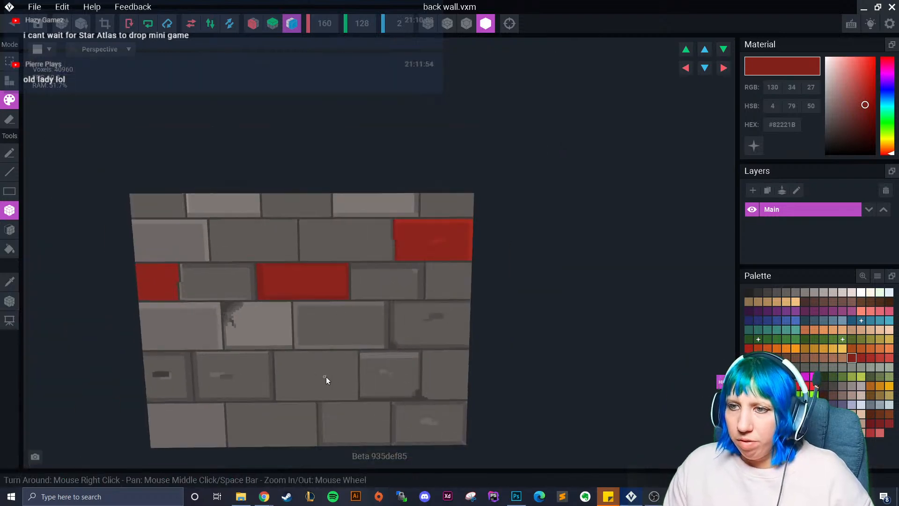
- Paint small #82221B dent marks in the centre of the middle red brick and finish its edge shading
scroll(325, 376, "up", 4)
left_click_drag(276, 235, 304, 245)
left_click(233, 218)
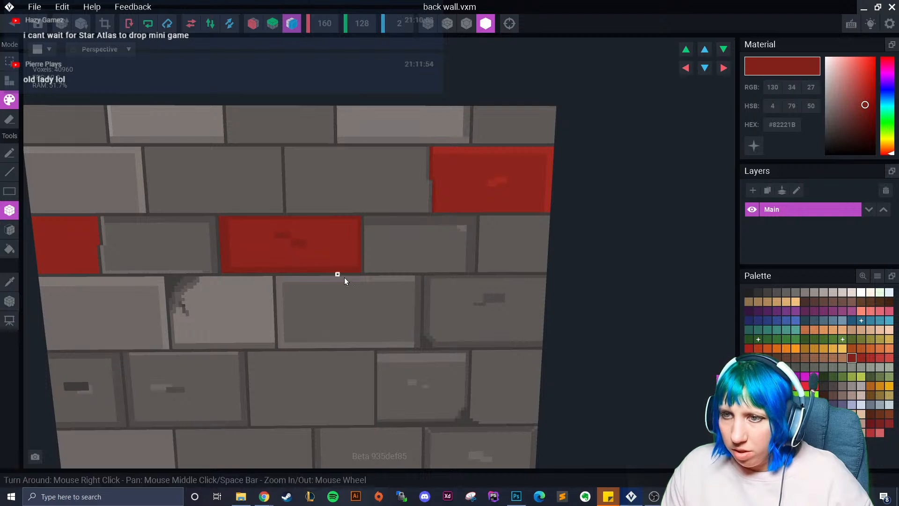
- Add light red #BD3C33 dent marks and bottom and right edge highlights to the third row's leftmost red brick
scroll(331, 304, "down", 4)
middle_click_drag(154, 332, 301, 330)
scroll(304, 331, "up", 4)
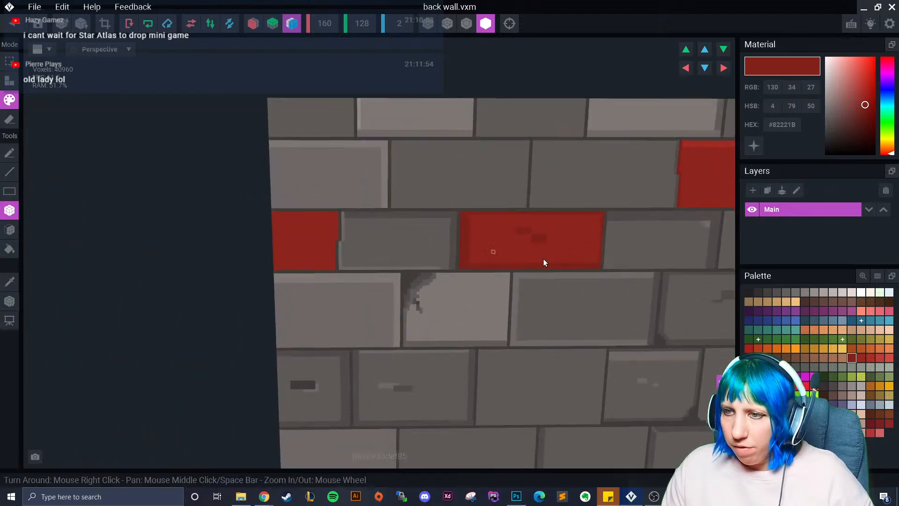
left_click(879, 358)
left_click_drag(296, 237, 310, 243)
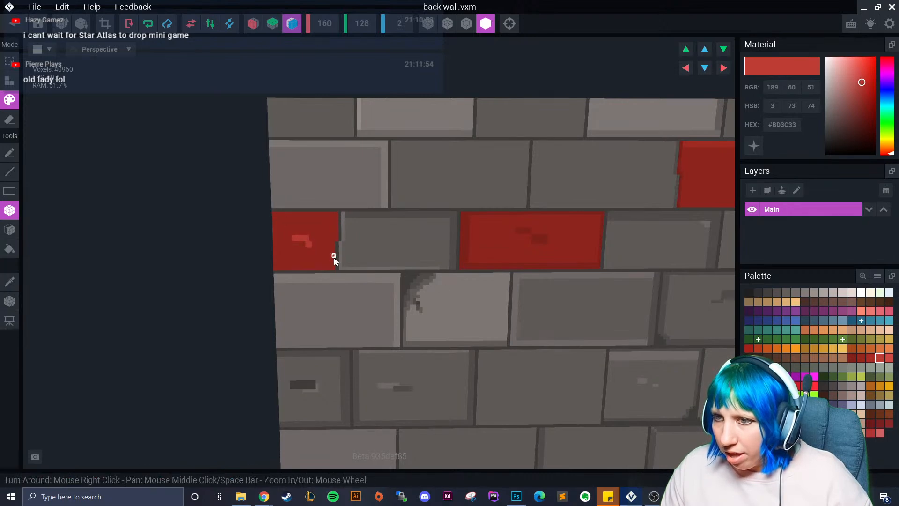
mouse_move(276, 267)
left_mouse_down()
mouse_move(333, 263)
mouse_move(333, 244)
mouse_move(334, 269)
mouse_move(337, 212)
left_mouse_up()
left_click(335, 241)
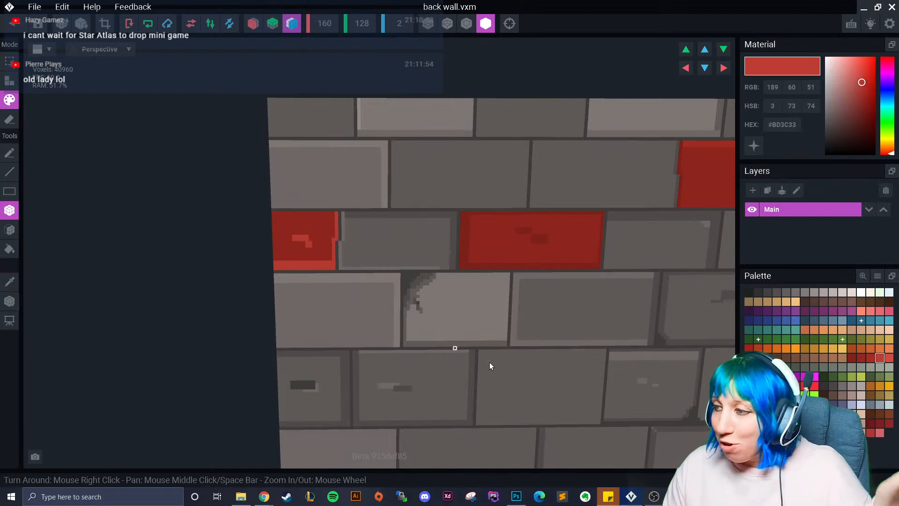
- Paint a softer red #A82C23 strip along the top edge of the third row's leftmost red brick
left_click(870, 357)
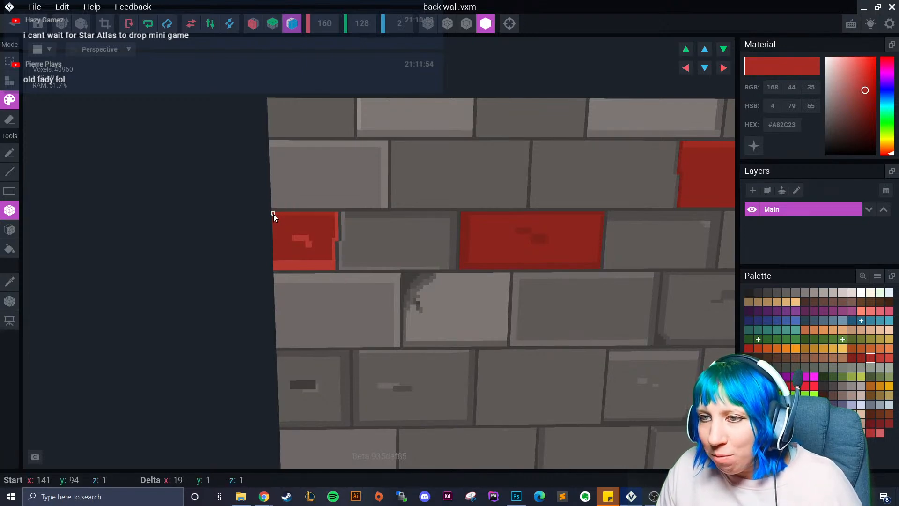
right_click_drag(305, 263, 391, 356)
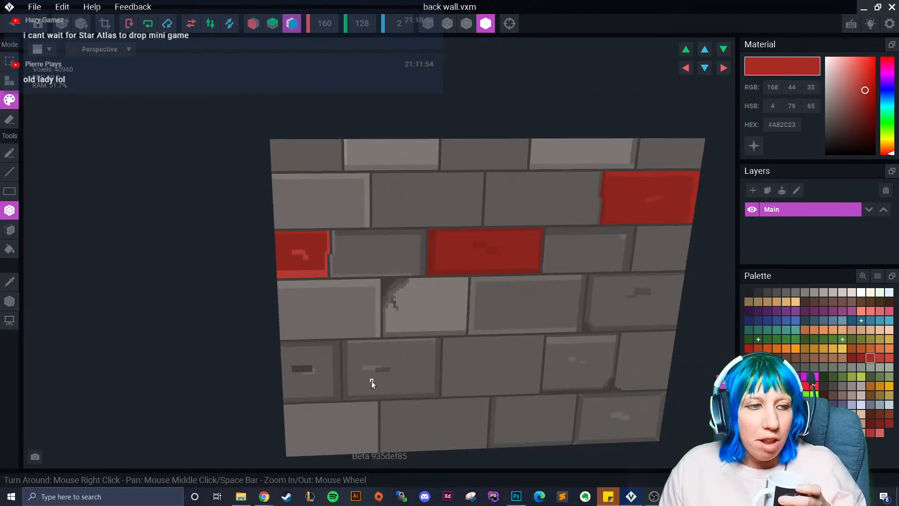
scroll(431, 350, "down", 2)
scroll(431, 349, "down", 1)
scroll(439, 364, "up", 2)
scroll(435, 371, "down", 1)
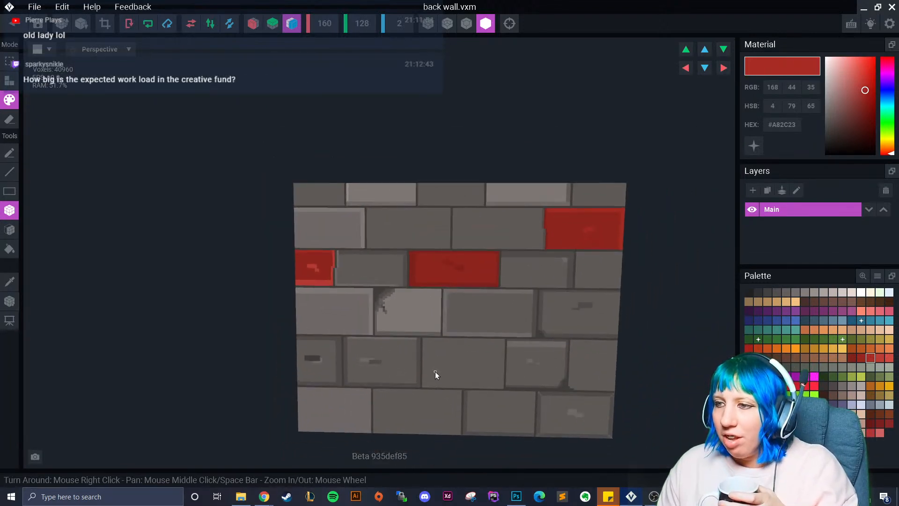
- Fill the narrow strips at the right edge of the second row's third brick with the sampled mortar grey #423F3E using the Face tool
scroll(474, 360, "up", 1)
scroll(463, 343, "up", 2)
scroll(439, 335, "up", 1)
left_click(9, 283)
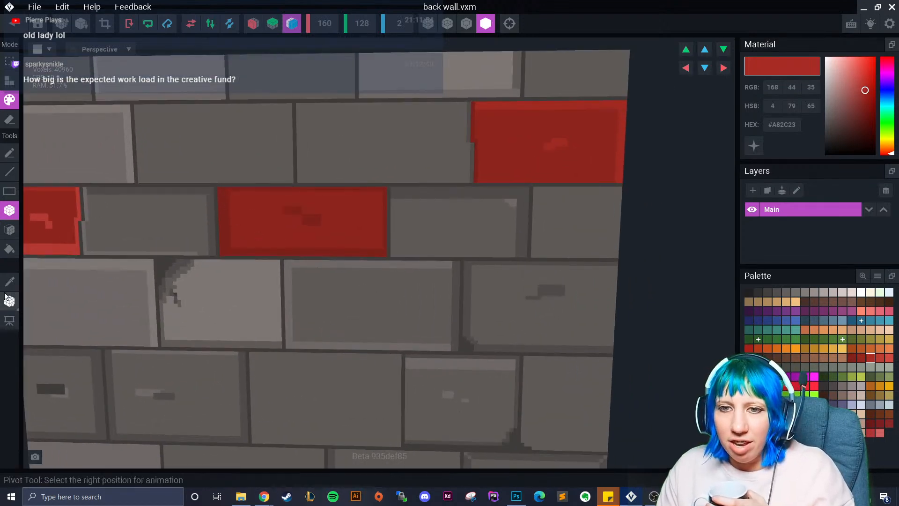
left_click(471, 186)
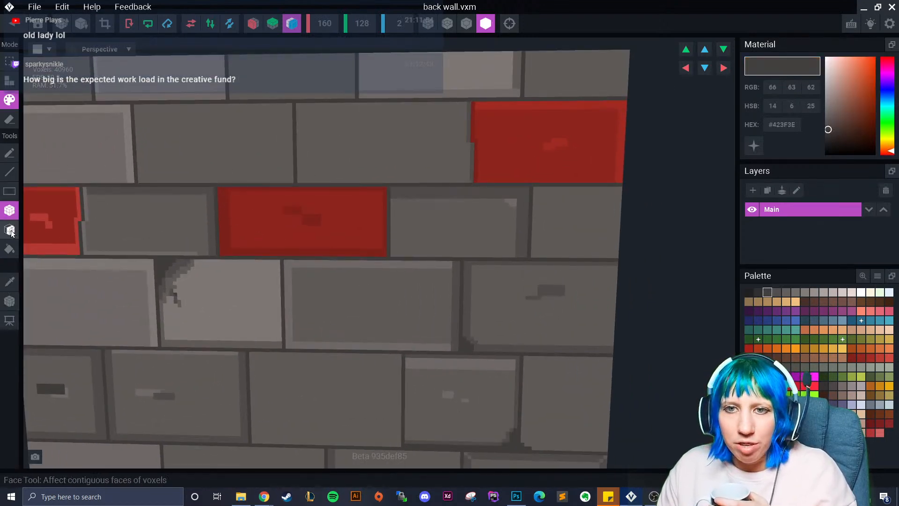
left_click(475, 150)
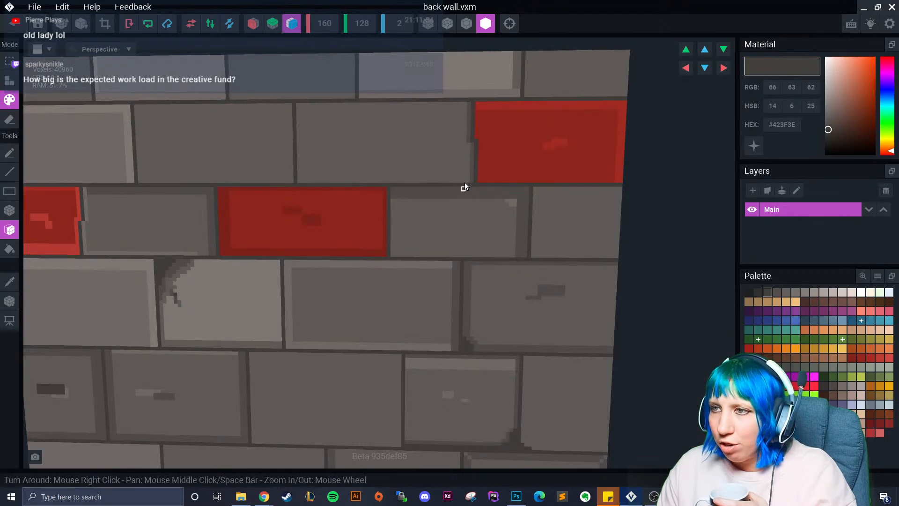
left_click(470, 151)
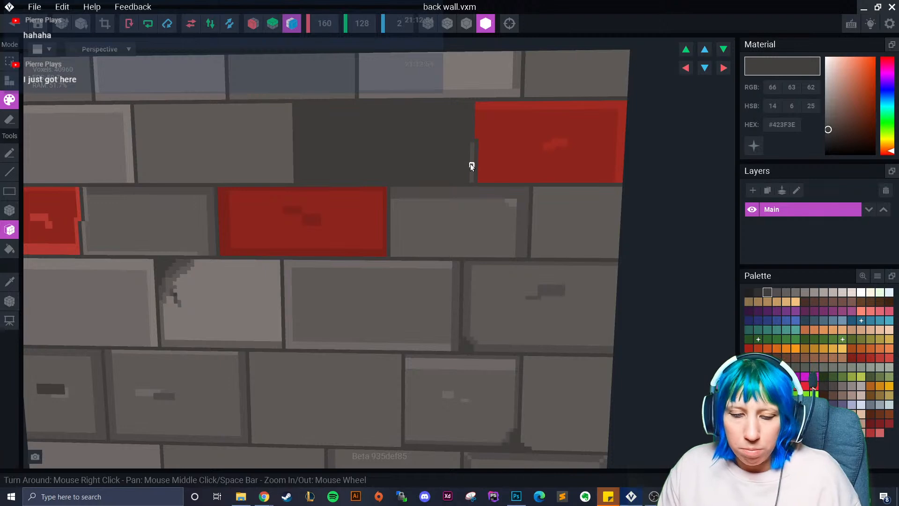
key("ctrl+z")
left_click(468, 126)
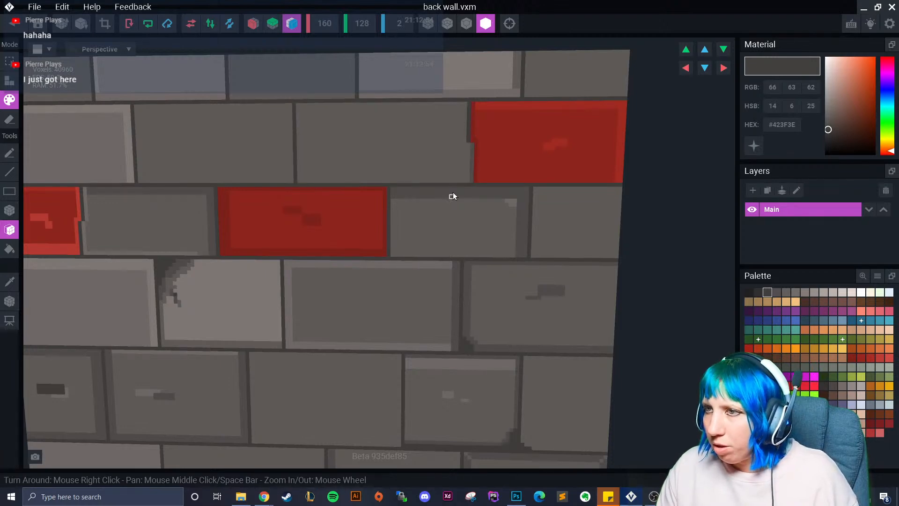
left_click(472, 158)
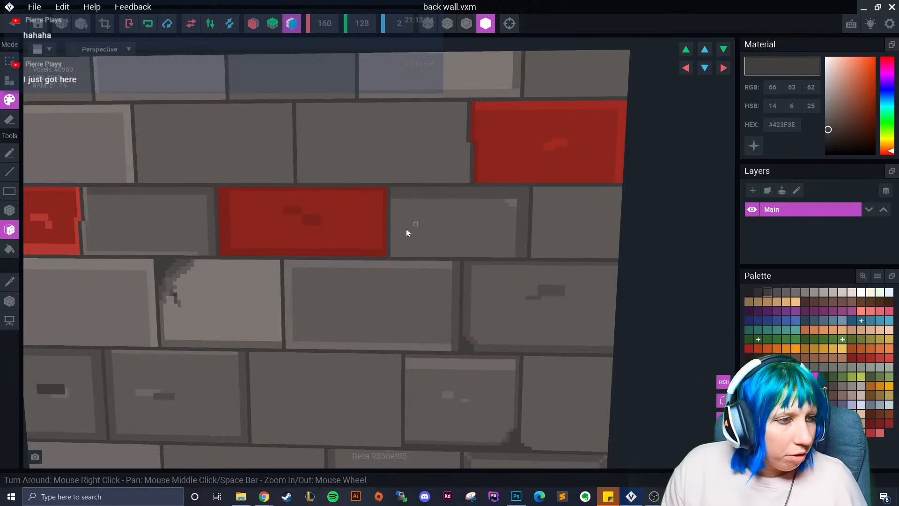
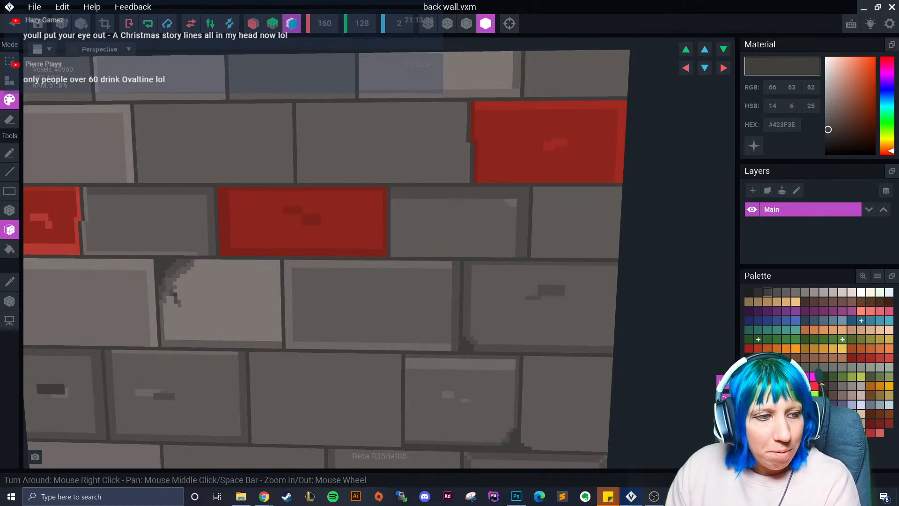
- Sample grey #746E6B and paint it as a highlight border around the second row's third brick
scroll(311, 268, "up", 1)
middle_click_drag(311, 268, 308, 313)
scroll(307, 312, "down", 2)
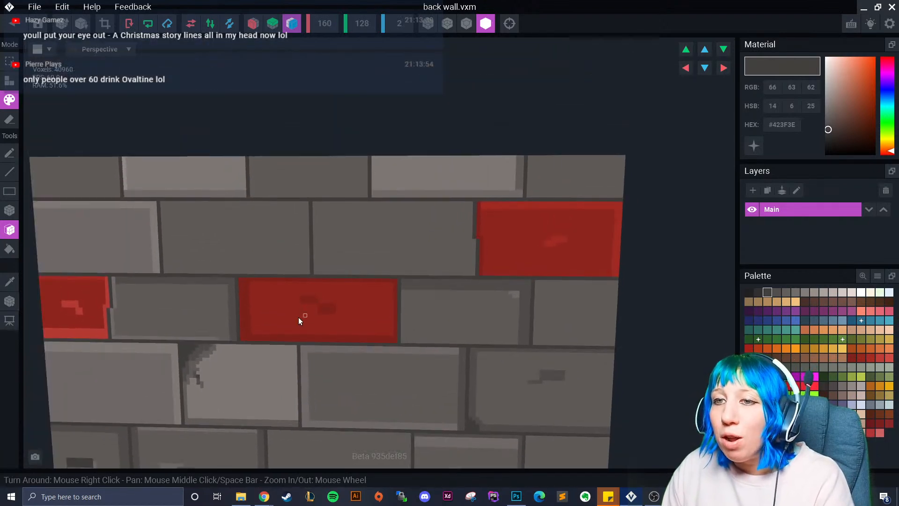
left_click(9, 281)
left_click(167, 194)
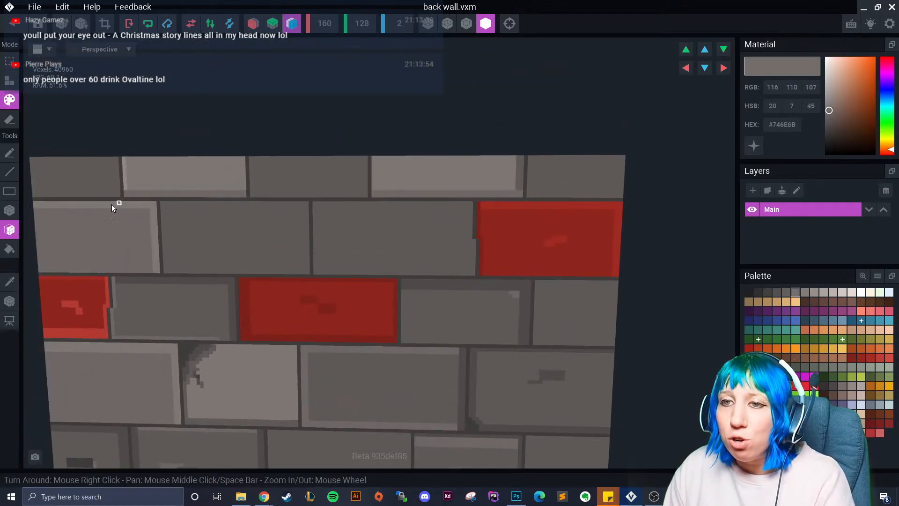
left_click(10, 210)
mouse_move(316, 206)
left_mouse_down()
mouse_move(321, 271)
mouse_move(475, 270)
mouse_move(470, 204)
mouse_move(321, 206)
left_mouse_up()
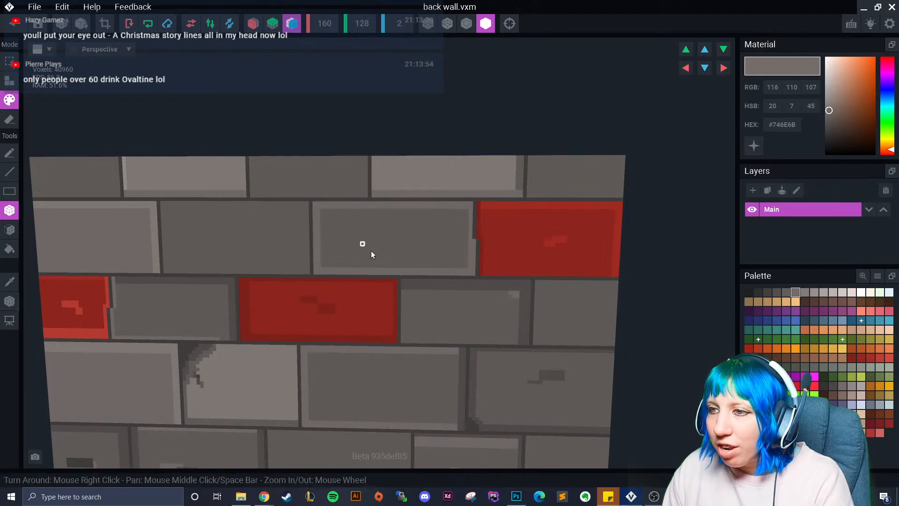
- Brighten the left and bottom edges of the second row's third brick with lighter grey #847D7A
scroll(387, 273, "up", 3)
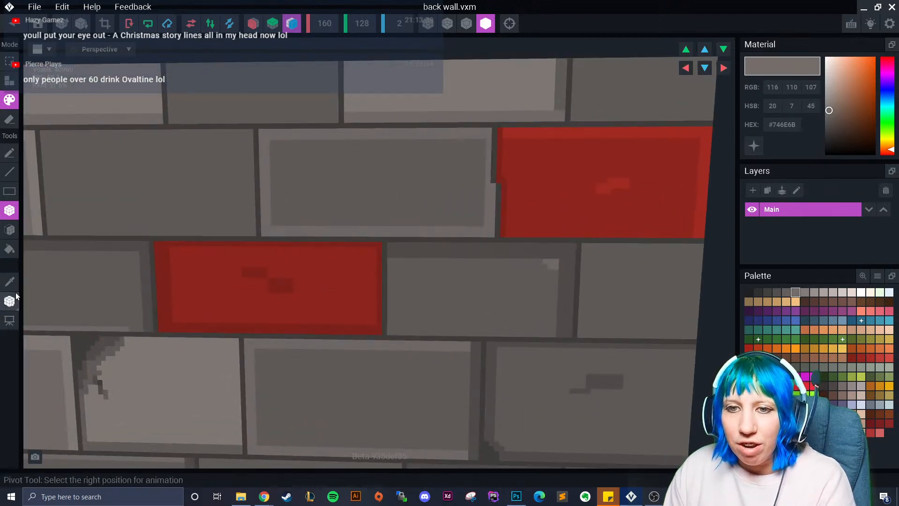
left_click(804, 292)
mouse_move(263, 136)
left_mouse_down()
mouse_move(265, 231)
mouse_move(489, 233)
left_mouse_up()
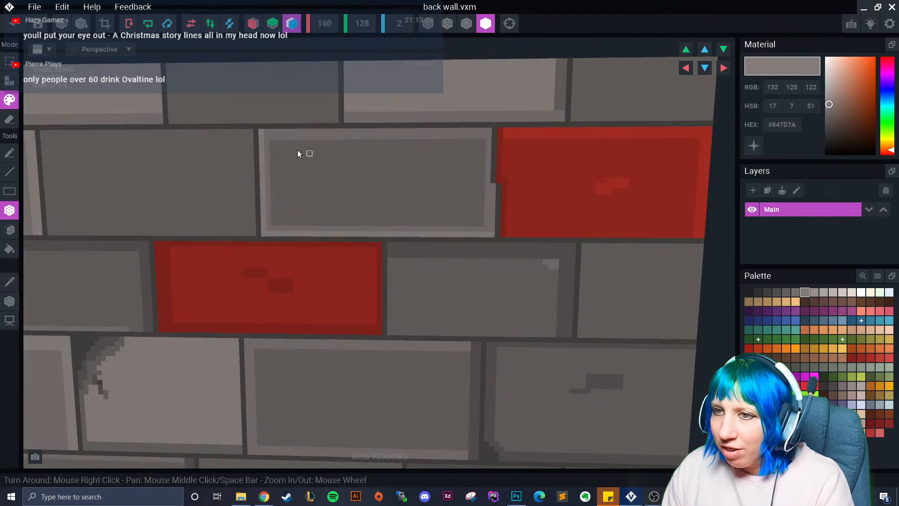
- Brighten the top edge of the second row's third brick with lighter grey #847D7A
left_click_drag(265, 136, 491, 133)
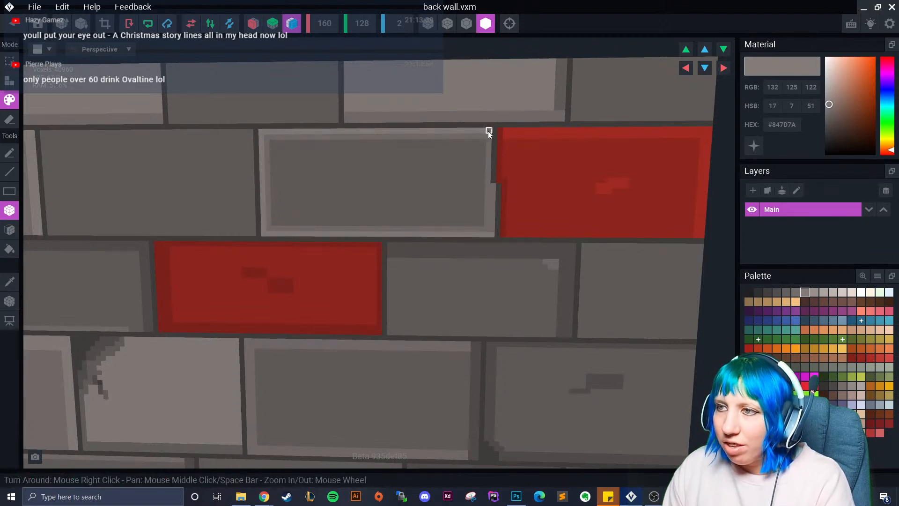
scroll(363, 201, "down", 2)
scroll(346, 232, "down", 4)
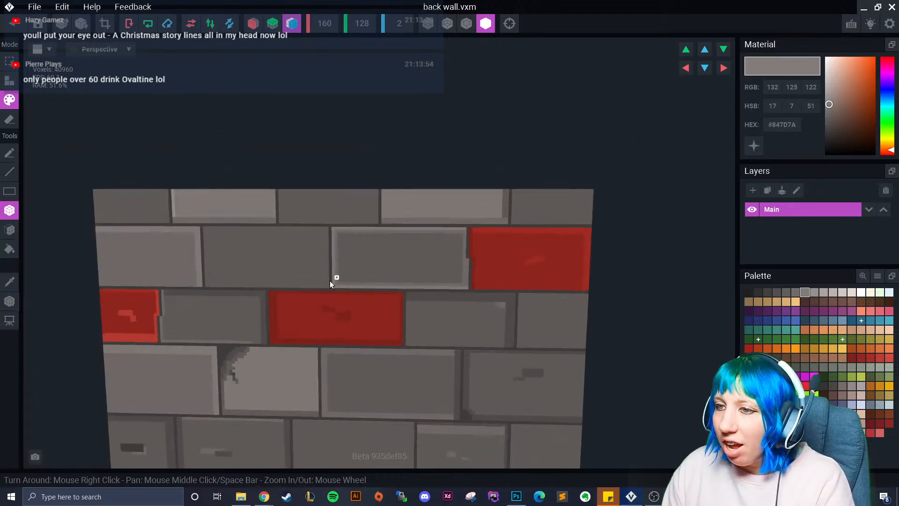
- Sample grey #746E6B and touch up the border of the second row's third brick with it
scroll(341, 277, "up", 3)
left_click(9, 281)
left_click(294, 195)
mouse_move(298, 179)
left_mouse_down()
mouse_move(301, 244)
mouse_move(475, 245)
left_mouse_up()
scroll(371, 279, "down", 4)
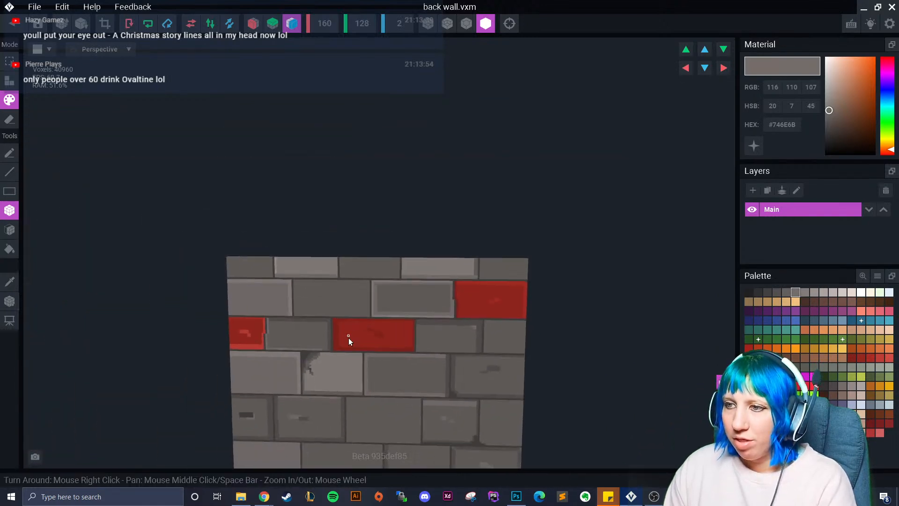
scroll(352, 341, "down", 1)
scroll(360, 373, "up", 3)
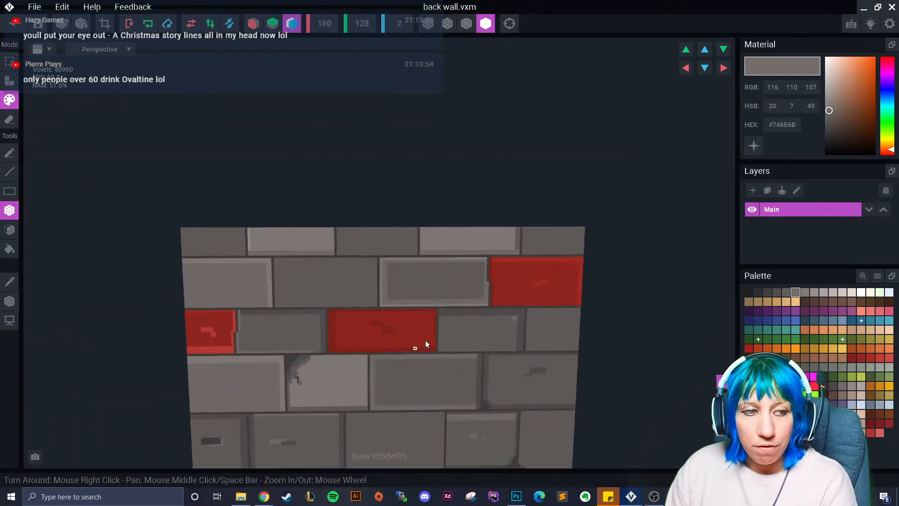
- Paint a small dark grey #534F4E crack mark near the centre of the second row's third brick
left_click(777, 292)
mouse_move(428, 274)
left_mouse_down()
mouse_move(448, 283)
mouse_move(422, 264)
left_mouse_up()
scroll(456, 291, "up", 3)
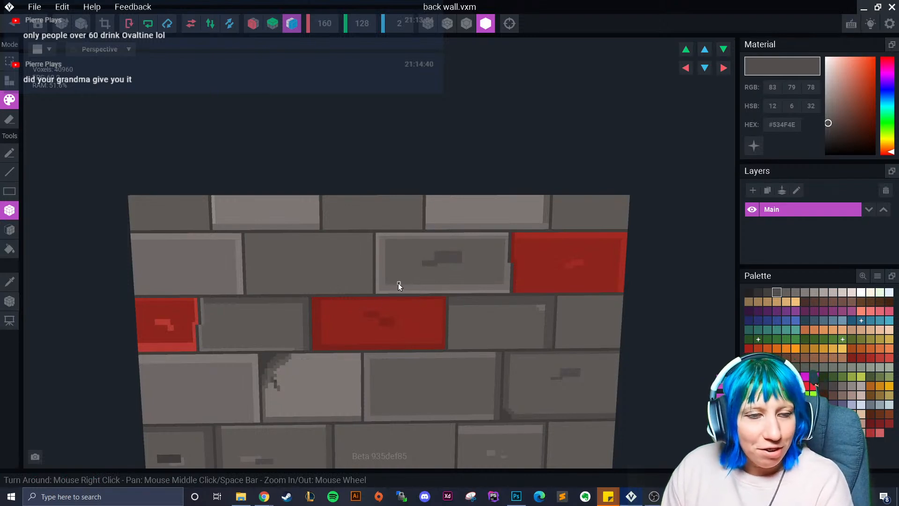
scroll(397, 300, "down", 1)
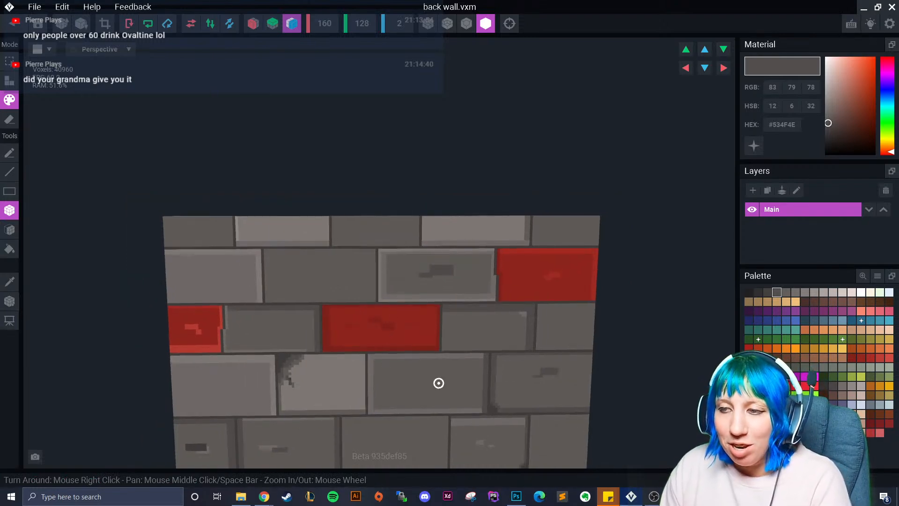
scroll(440, 389, "up", 2)
scroll(452, 393, "down", 3)
scroll(455, 417, "up", 1)
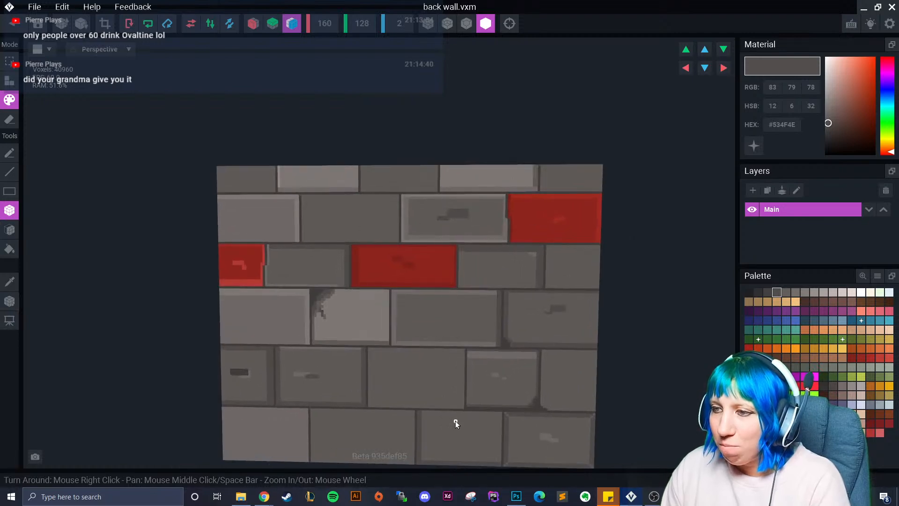
- Highlight the right and top edges of the fourth row's third brick with light grey #847D7A
scroll(455, 422, "up", 3)
middle_click_drag(426, 320, 420, 316)
scroll(421, 317, "up", 1)
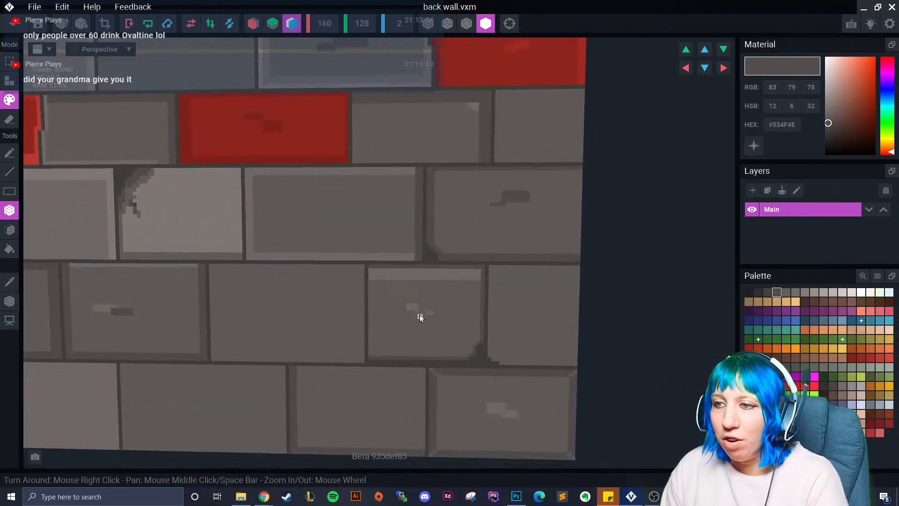
left_click(805, 292)
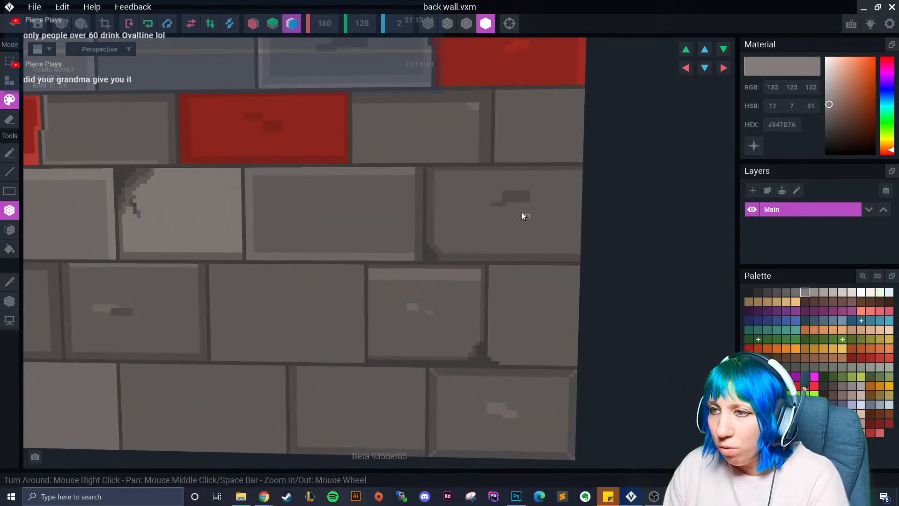
left_click_drag(417, 169, 421, 258)
left_click_drag(417, 170, 249, 169)
scroll(346, 323, "down", 3)
scroll(361, 356, "down", 3)
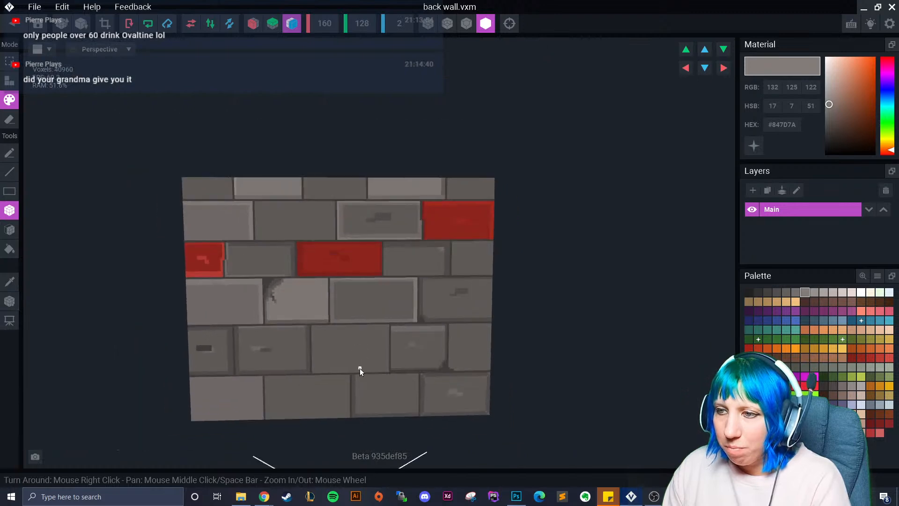
- Fill the fifth row's third brick with #847D7A using the Face tool, and highlight its left and bottom edges with #98908C
scroll(367, 384, "up", 5)
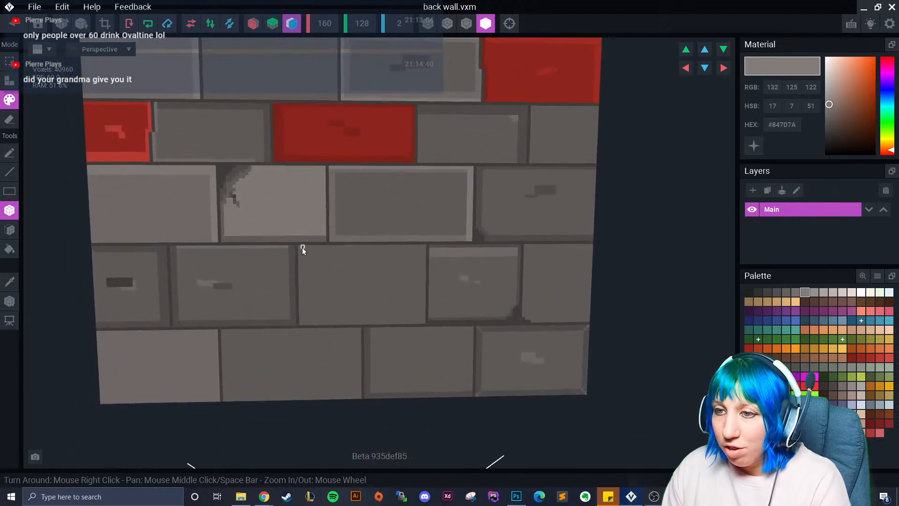
left_click(10, 230)
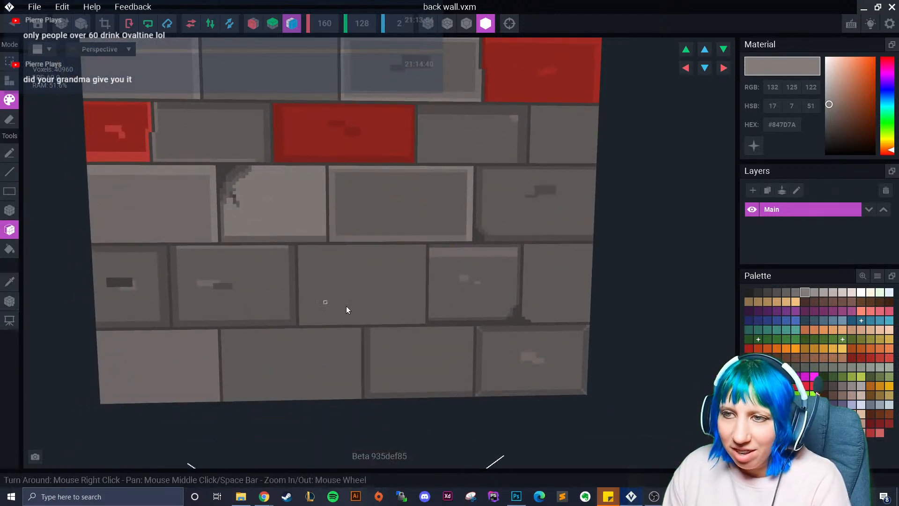
left_click(356, 304)
left_click(814, 293)
left_click(10, 210)
left_click_drag(296, 239, 425, 321)
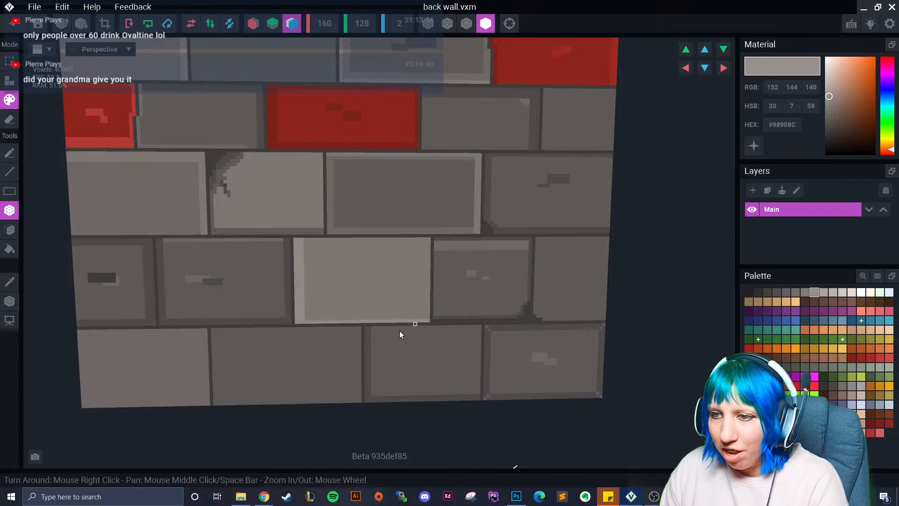
- Shade the top and right edges of the fifth row's third brick with darker grey #645F5C
left_click(787, 292)
mouse_move(306, 241)
left_mouse_down()
mouse_move(428, 240)
mouse_move(422, 319)
left_mouse_up()
scroll(331, 403, "down", 5)
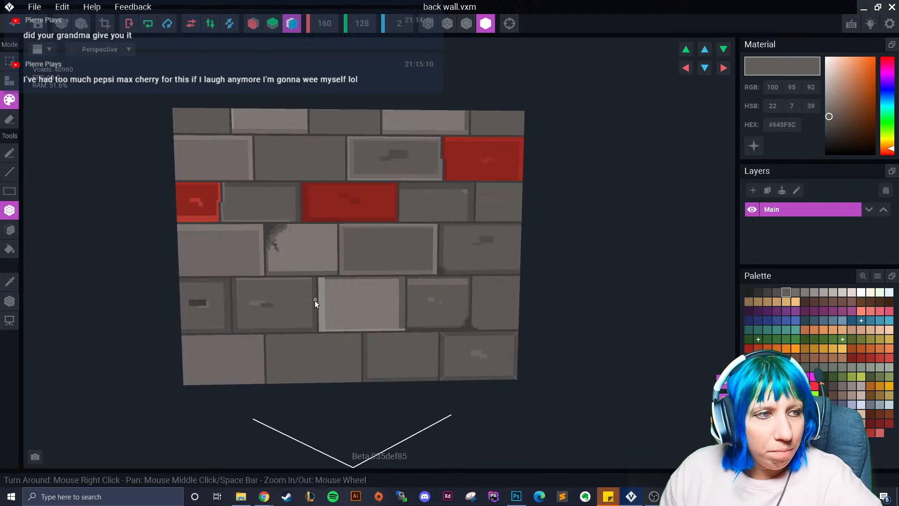
- Paint a crack on the bottom row's second brick: a dark grey block with a slightly lighter #534F4E extension at its lower right
scroll(377, 322, "up", 3)
scroll(374, 333, "down", 3)
right_click_drag(373, 333, 373, 342)
scroll(360, 354, "up", 4)
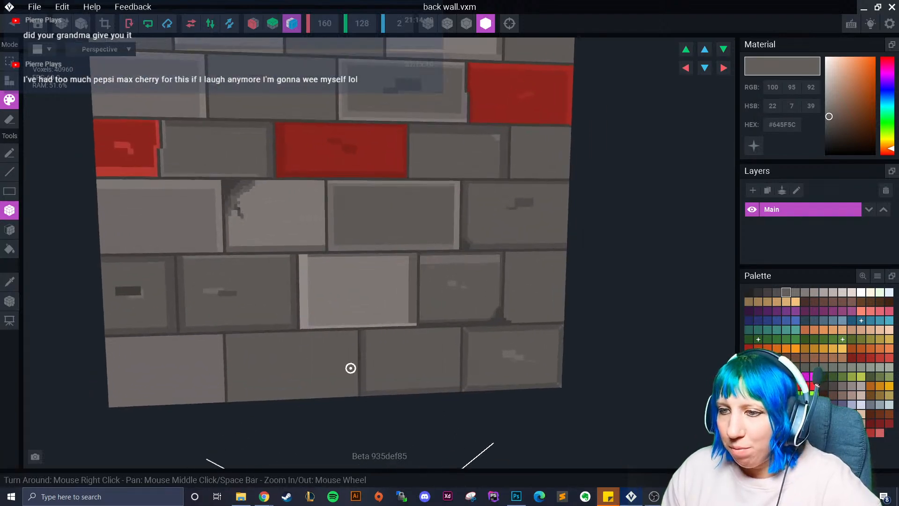
middle_click_drag(341, 369, 377, 358)
scroll(377, 358, "down", 2)
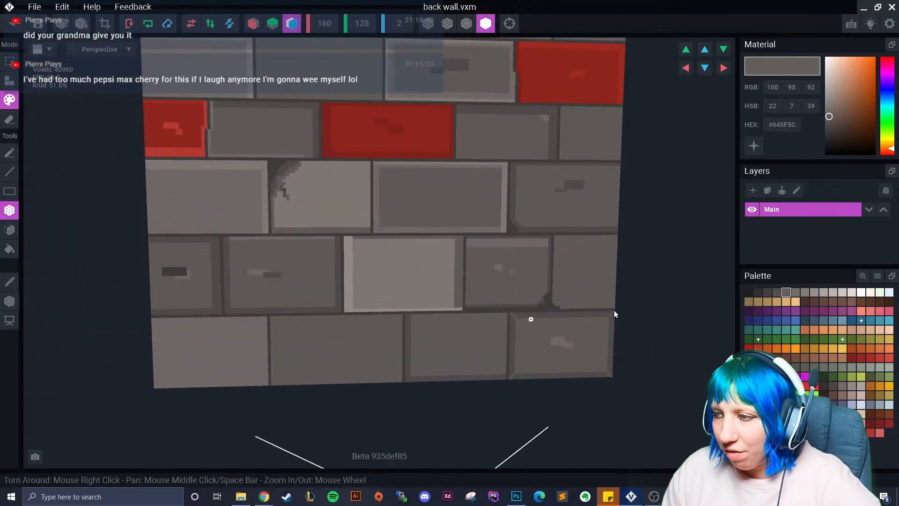
left_click(767, 292)
left_click(317, 341)
left_click_drag(330, 346, 347, 349)
left_click(776, 293)
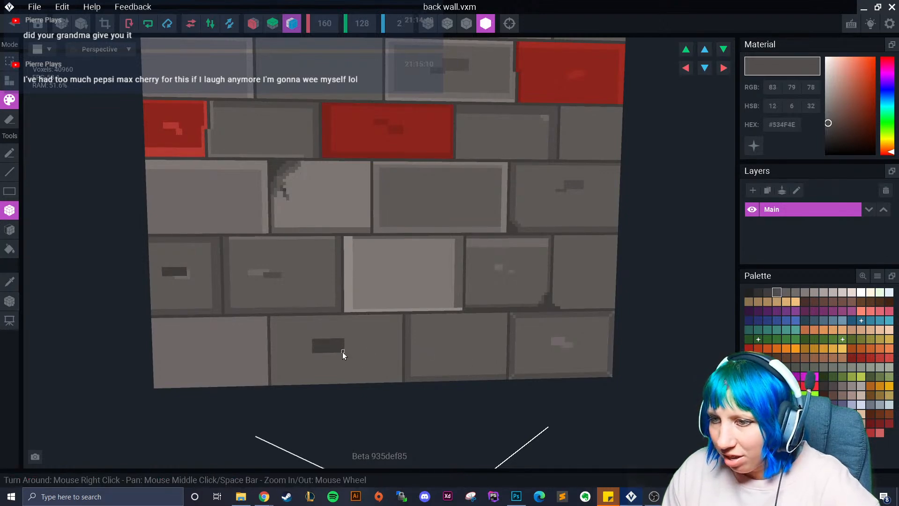
left_click_drag(341, 350, 370, 357)
- Close back wall.vxm and save its changes, returning to the room.vxr rig
scroll(415, 361, "down", 4)
right_click_drag(360, 265, 140, 63)
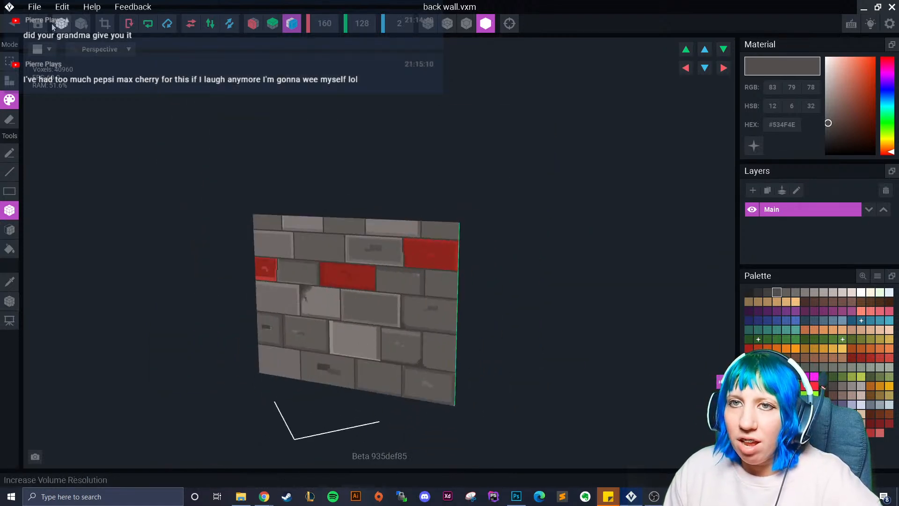
left_click(12, 23)
left_click(327, 180)
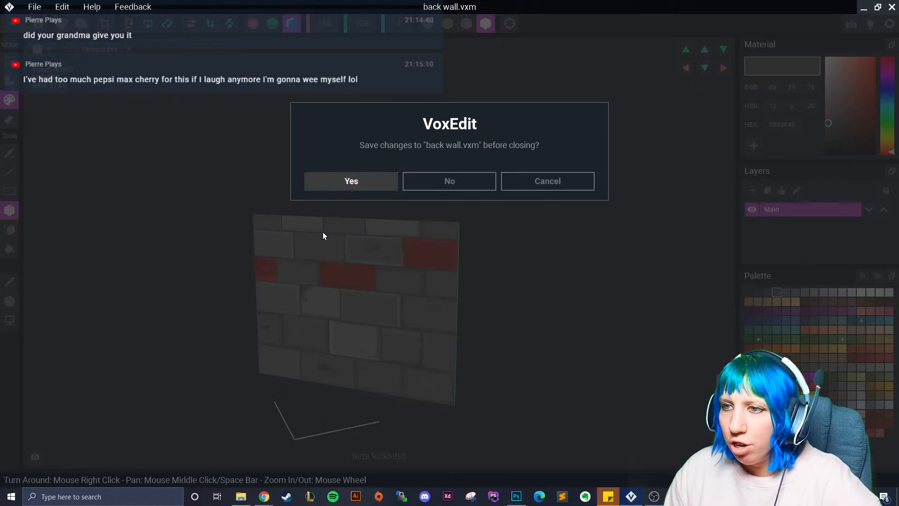
- Create a child node named "back wall" under the parent node and assign the back wall model from the library to it
left_click(43, 92)
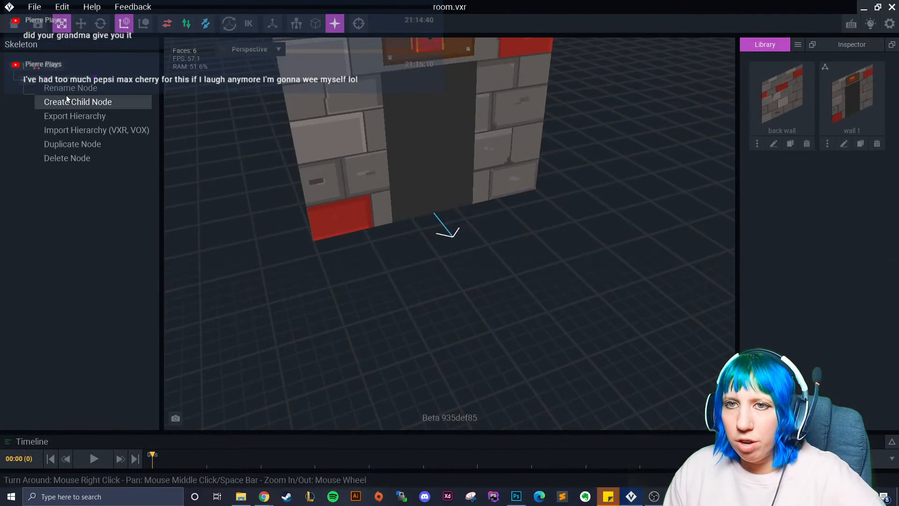
left_click(67, 97)
type("back wall")
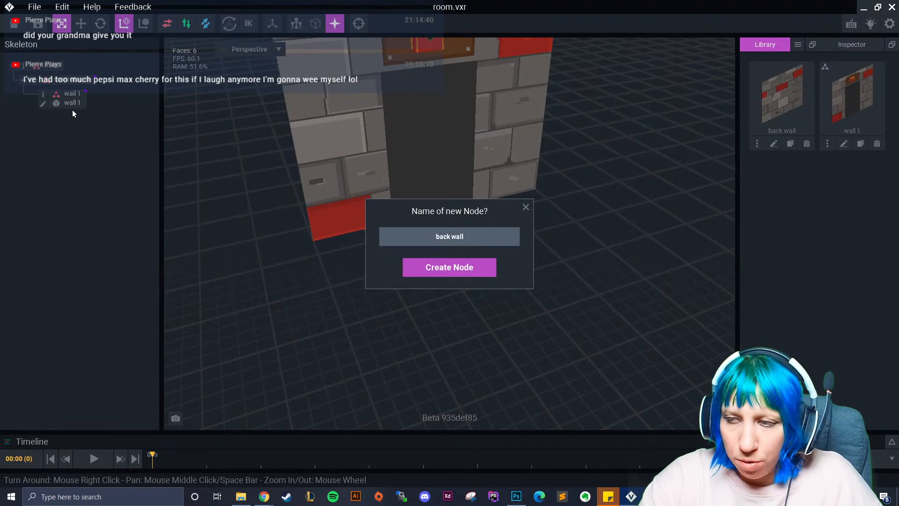
key("Return")
left_click_drag(799, 108, 75, 119)
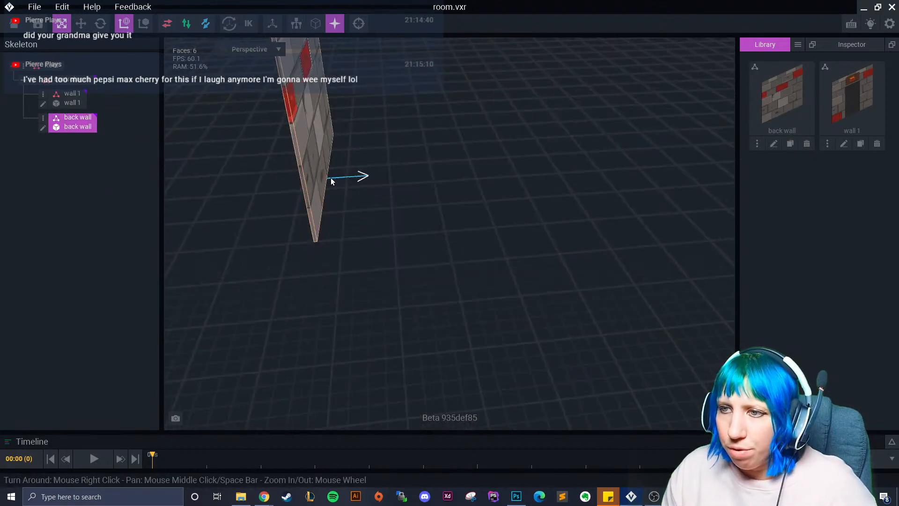
- Move the back wall node backward along the blue axis behind wall 1, and shift the parent node of both walls forward
left_click(80, 23)
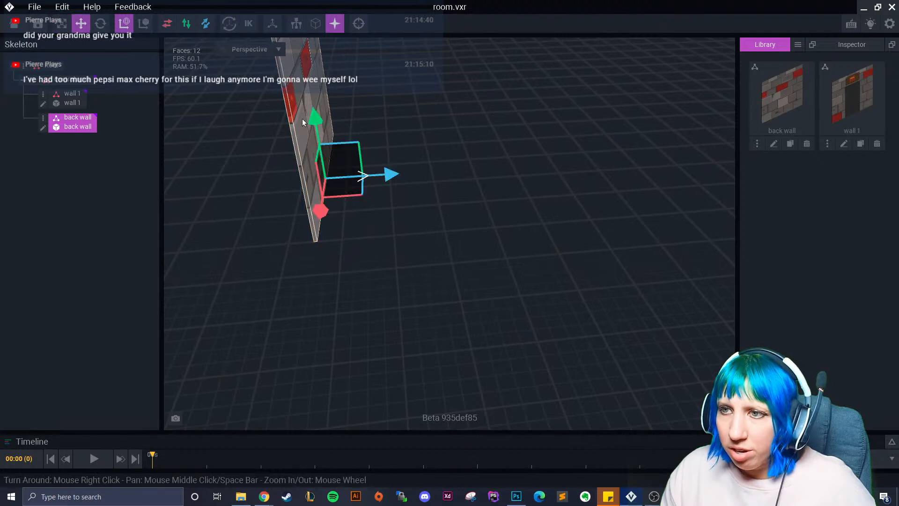
left_click_drag(388, 175, 250, 177)
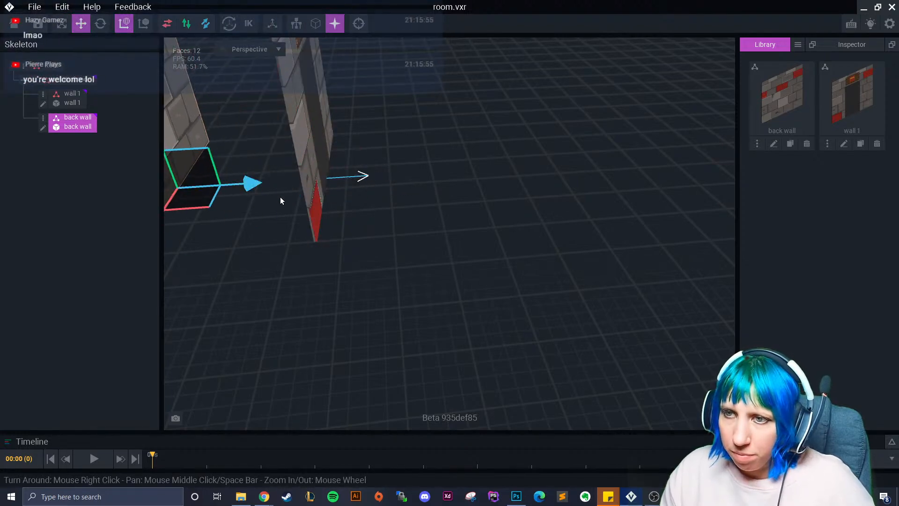
left_click(70, 80)
left_click_drag(390, 174, 464, 181)
left_click(487, 250)
- Move the back wall farther back along the blue axis to widen the gap between the two walls
right_click_drag(488, 251, 456, 270)
middle_click_drag(456, 270, 501, 241)
left_click(486, 251)
left_click_drag(509, 266, 315, 296)
left_click(469, 316)
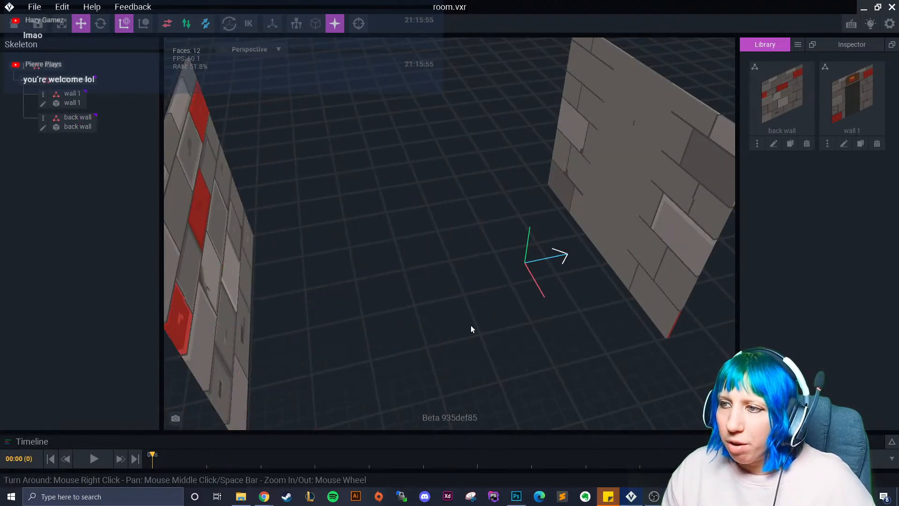
- Nudge wall 1 slightly forward along the blue axis, away from the back wall
right_click_drag(469, 316, 467, 349)
middle_click_drag(467, 349, 442, 344)
right_click_drag(442, 343, 335, 282)
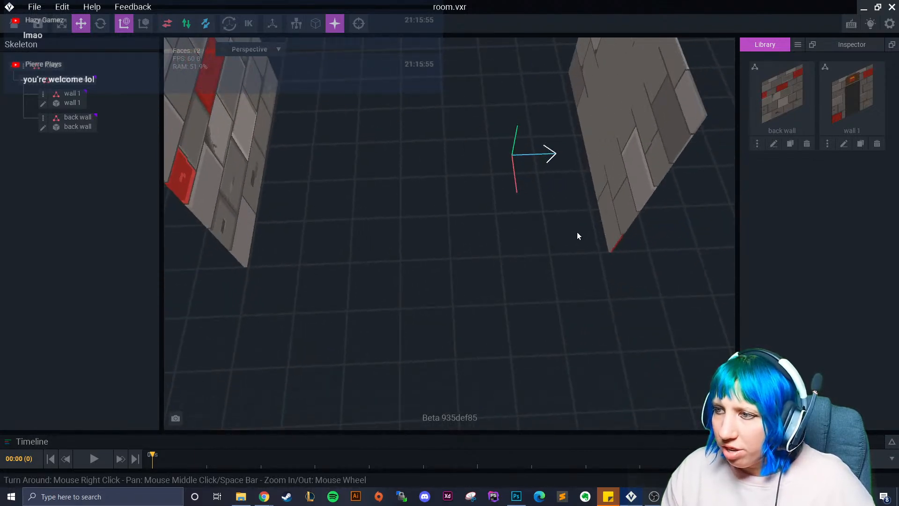
left_click(611, 217)
mouse_move(655, 153)
left_mouse_down()
mouse_move(681, 158)
mouse_move(671, 158)
left_mouse_up()
left_click(531, 304)
- Nudge the back wall slightly forward along the blue axis, towards wall 1
right_click_drag(507, 324, 397, 299)
left_click(281, 220)
left_click_drag(346, 225, 352, 227)
left_click(389, 331)
- Adjust the position of the parent node holding both walls along the blue axis, moving it forward and slightly back
right_click_drag(389, 332, 349, 335)
scroll(349, 335, "down", 3)
middle_click_drag(349, 335, 469, 345)
right_click_drag(470, 345, 440, 187)
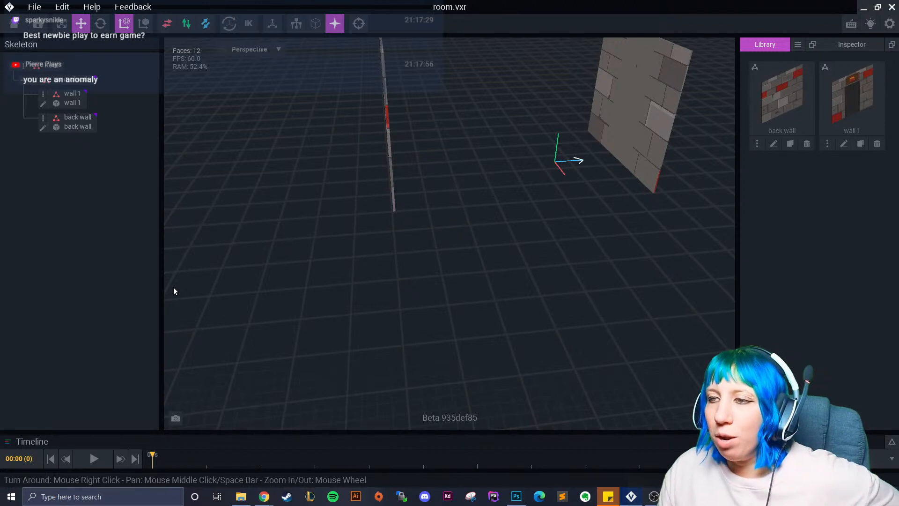
left_click(86, 80)
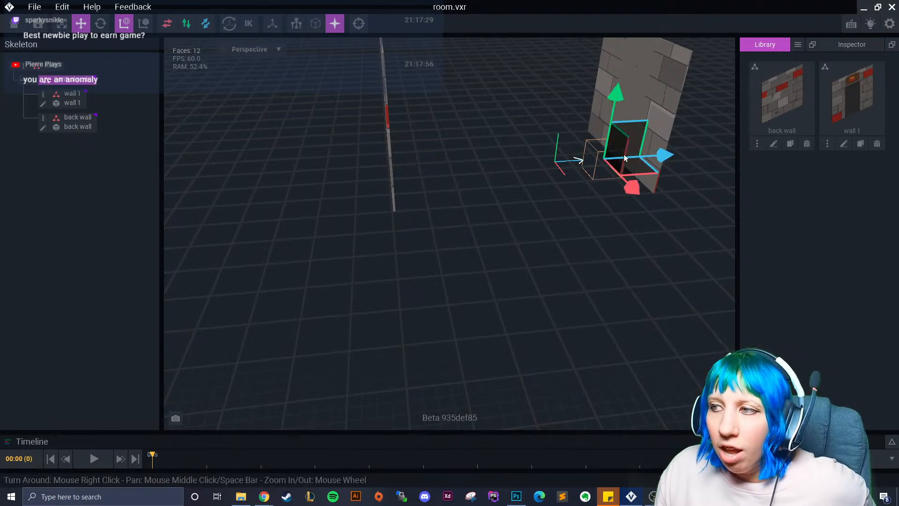
left_click_drag(666, 162, 707, 157)
middle_click_drag(572, 215, 372, 263)
left_click_drag(564, 168, 582, 170)
right_click_drag(516, 196, 412, 139)
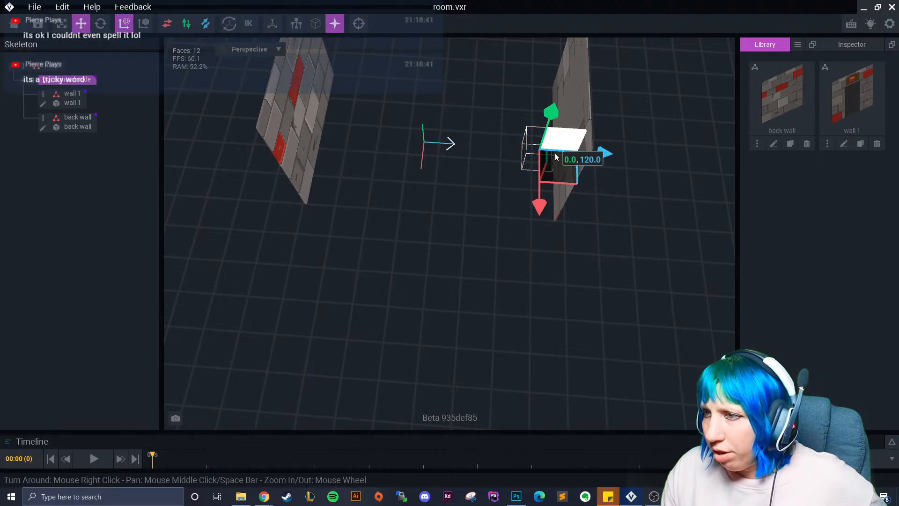
left_click_drag(599, 152, 582, 154)
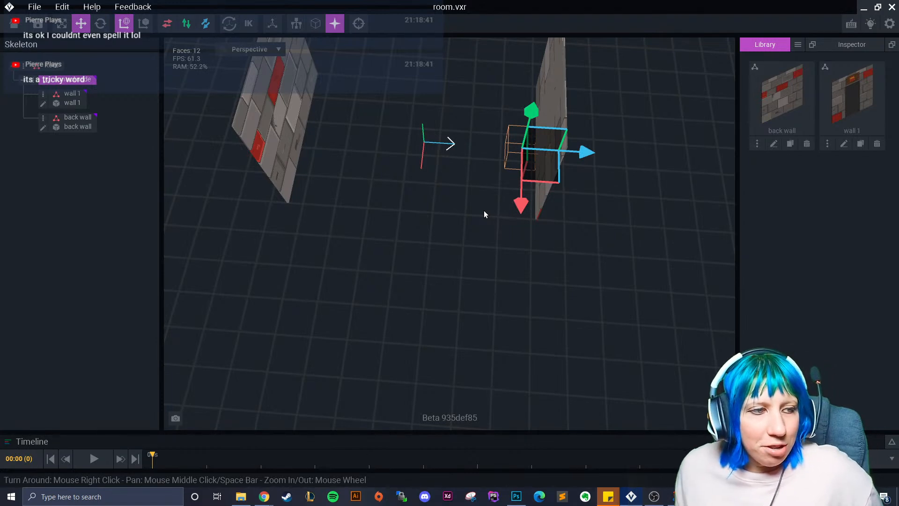
left_click(496, 260)
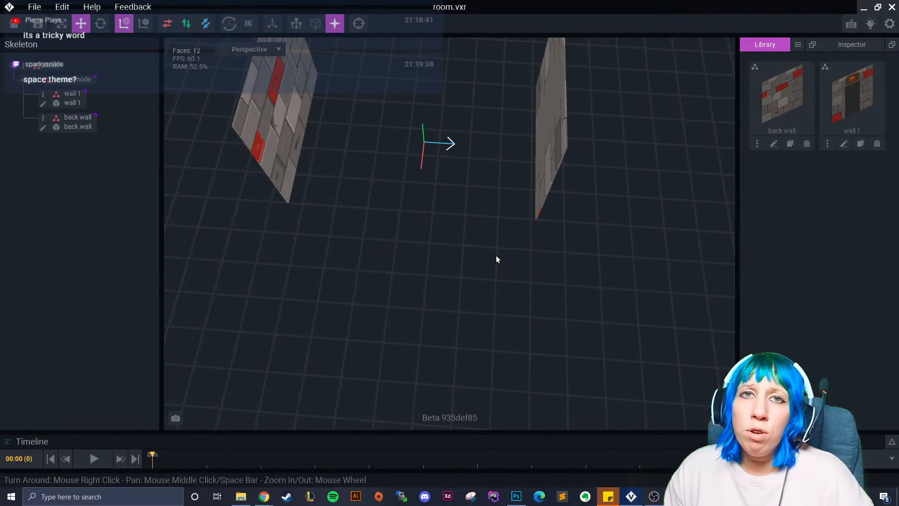
- Close room.vxr and save its changes
right_click_drag(454, 213, 454, 214)
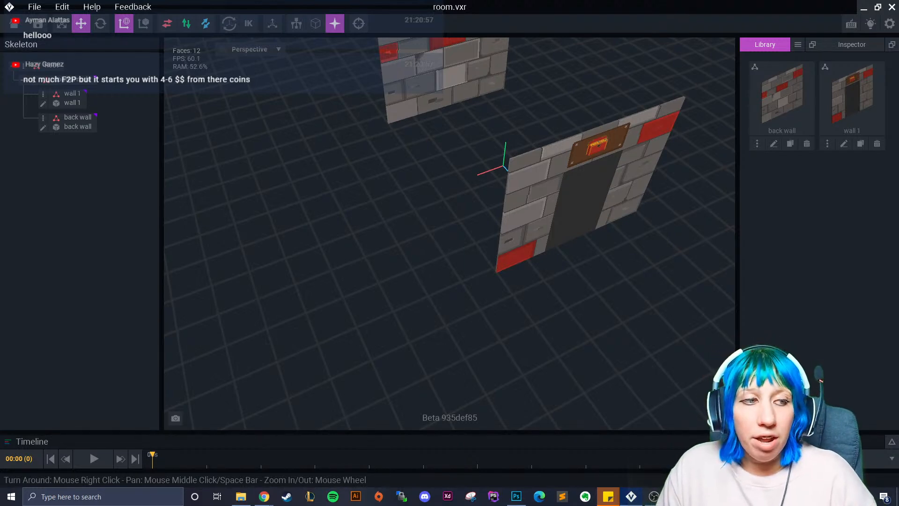
right_click_drag(431, 144, 487, 173)
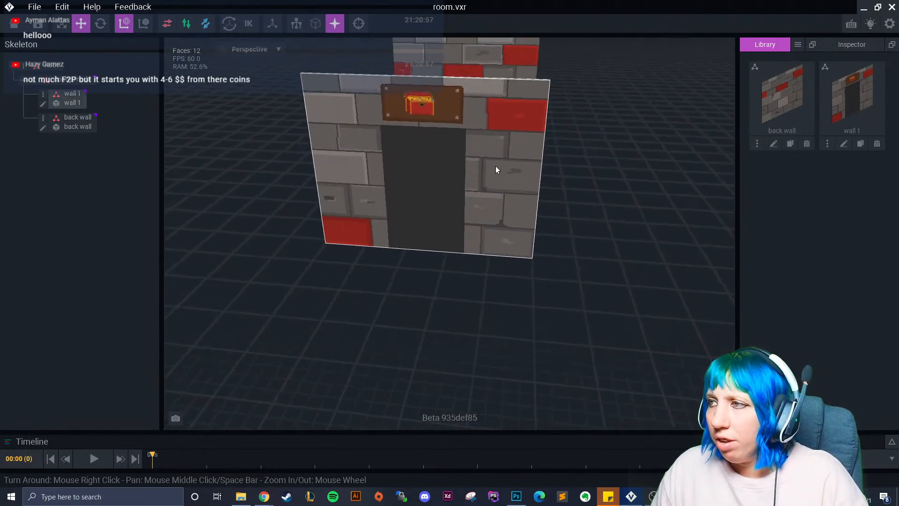
left_click(15, 25)
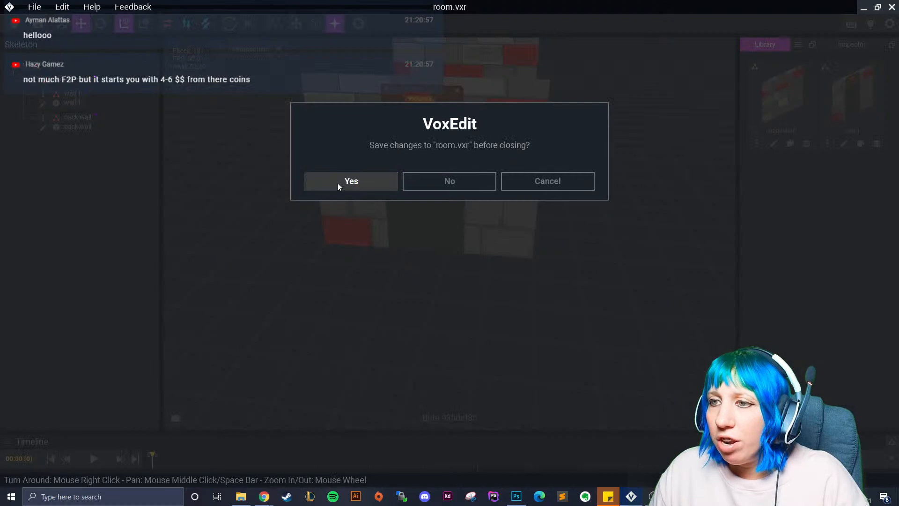
left_click(336, 181)
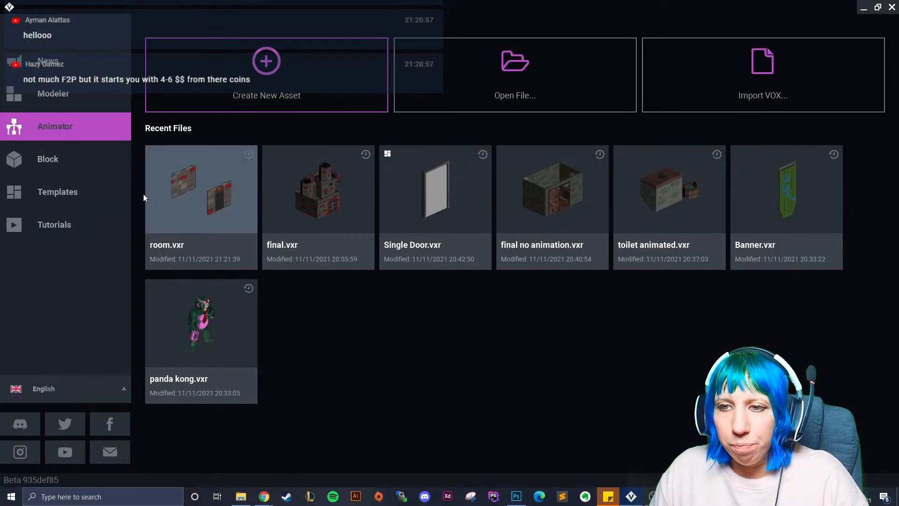
- Open room.vxr to view the wall with the doorway, and close it with its changes saved
left_click(169, 181)
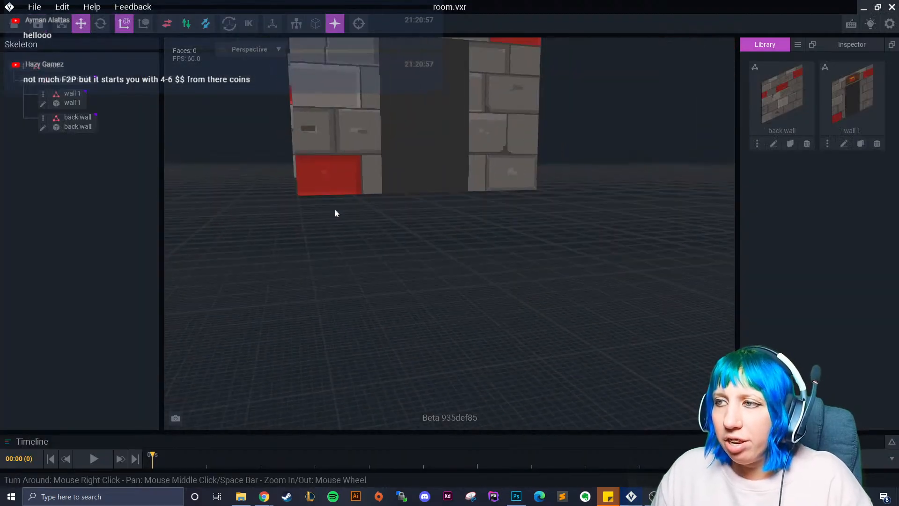
right_click_drag(403, 215, 486, 222)
left_click(23, 28)
left_click(335, 181)
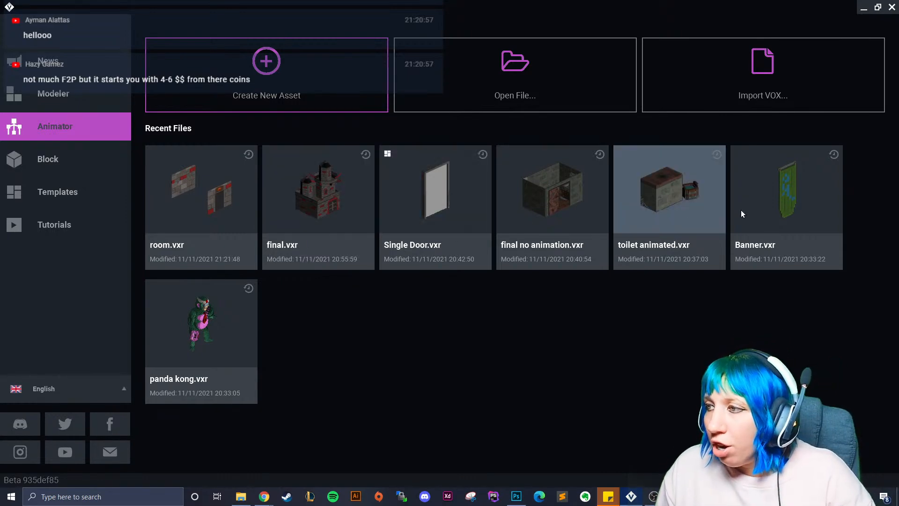
- Open Banner.vxr, play its flag animation, and close the file with its changes saved
left_click(758, 209)
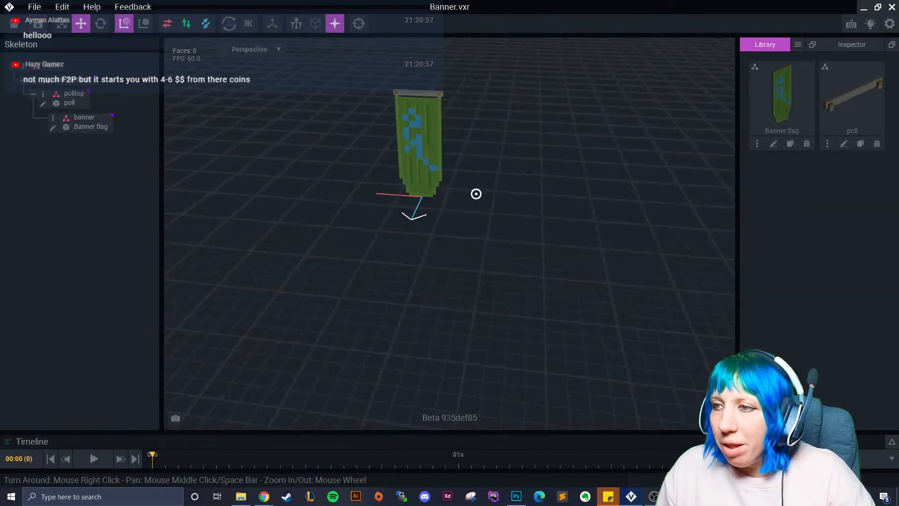
left_click(93, 459)
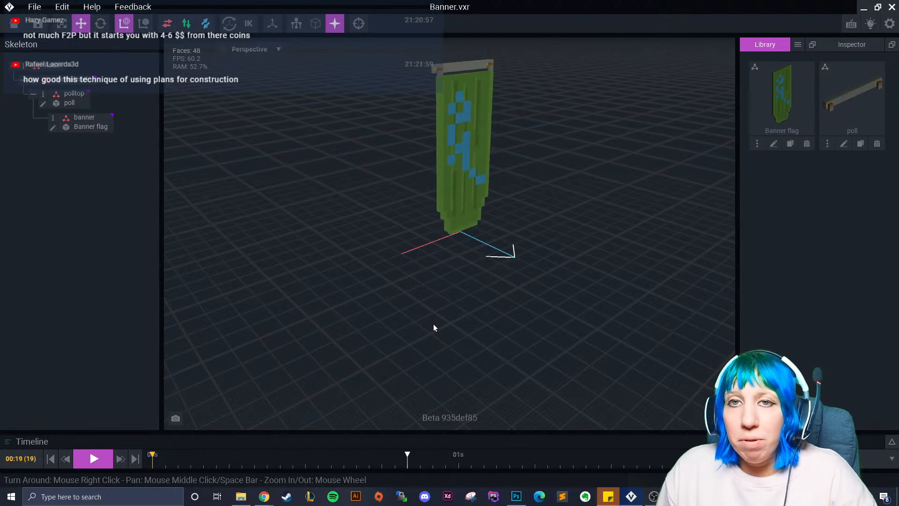
left_click(14, 27)
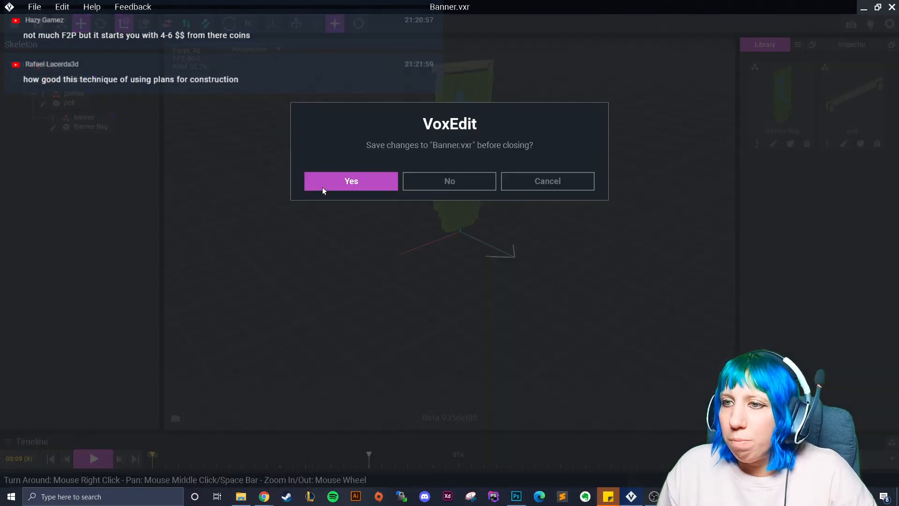
left_click(313, 182)
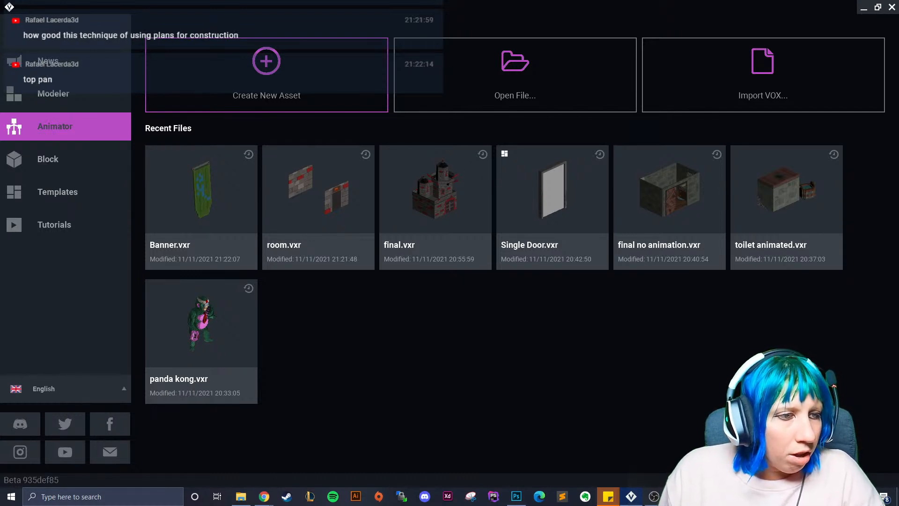
- Open room.vxr and clone the back wall model under the name "room"
left_click(302, 193)
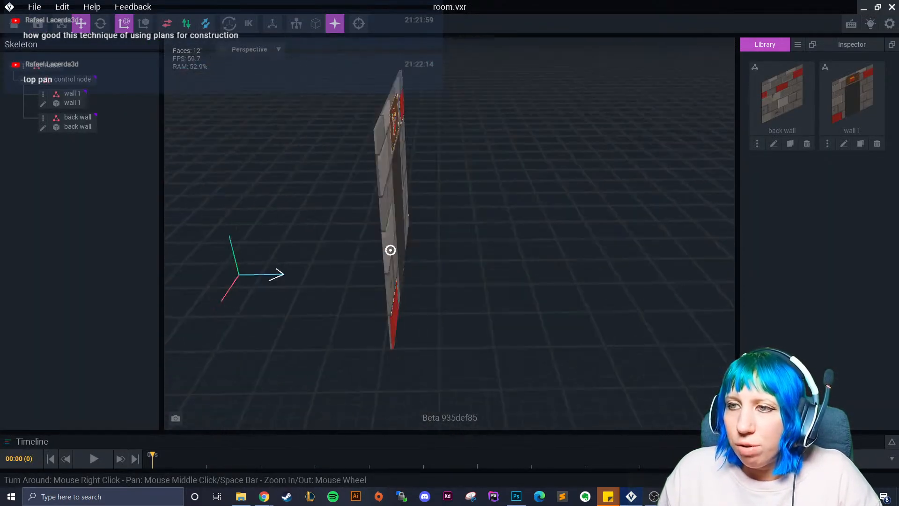
left_click(790, 144)
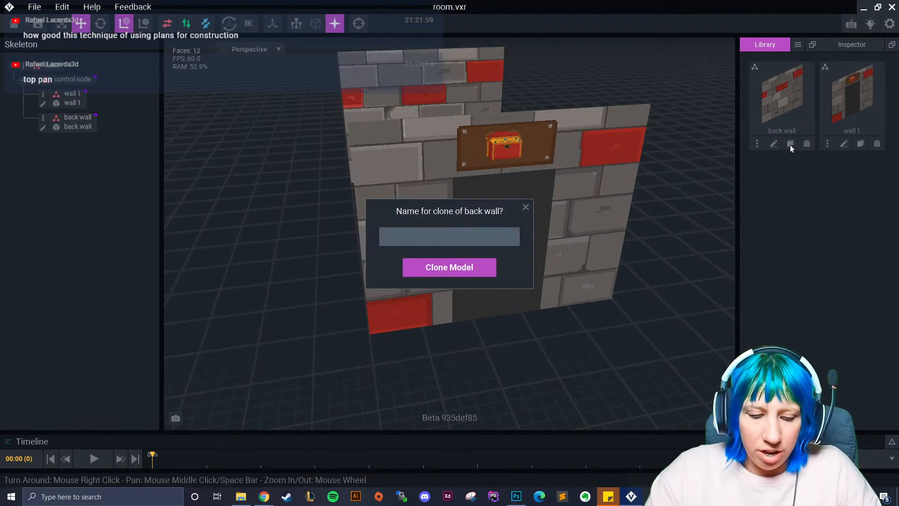
type("room")
key("Return")
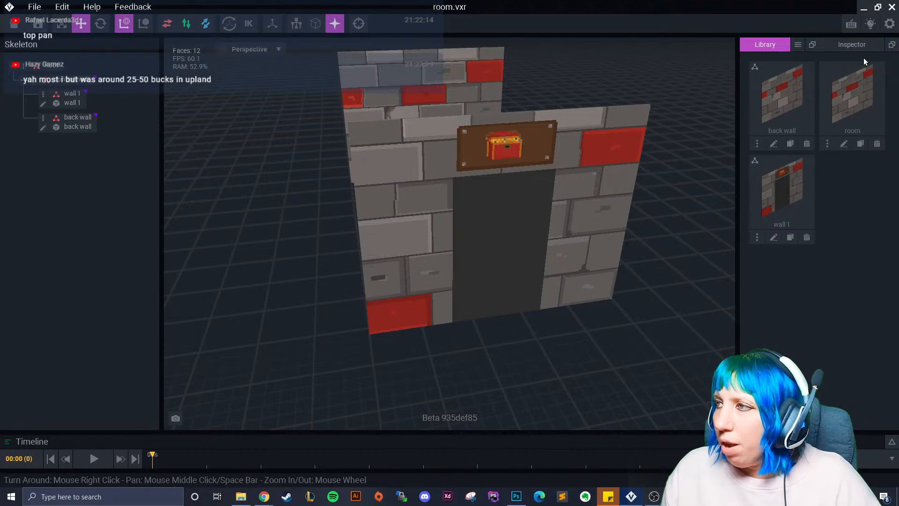
- Delete the cloned model "room" from the library and close room.vxr with its changes saved
left_click(876, 144)
left_click(418, 183)
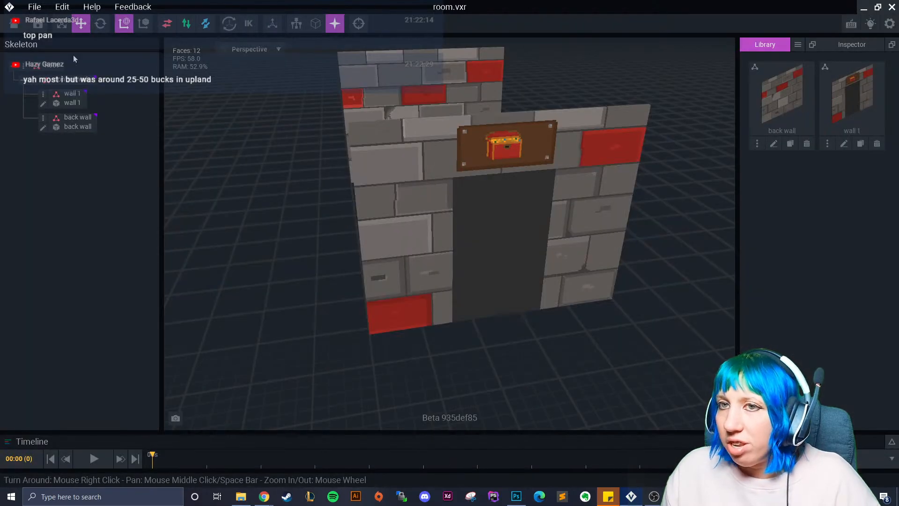
left_click(349, 180)
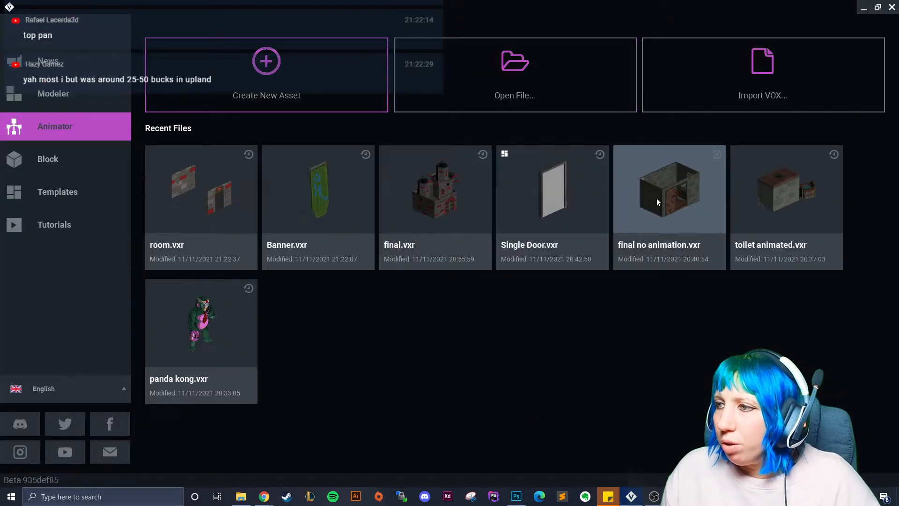
- Open final no animation.vxr, examine its front halves, doorway and interior, and close it with its changes saved
left_click(679, 201)
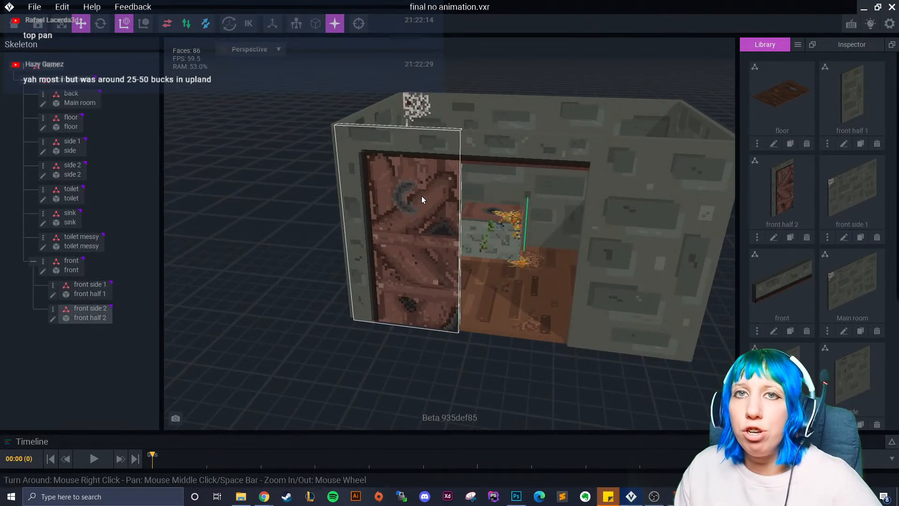
right_click_drag(355, 162, 327, 142)
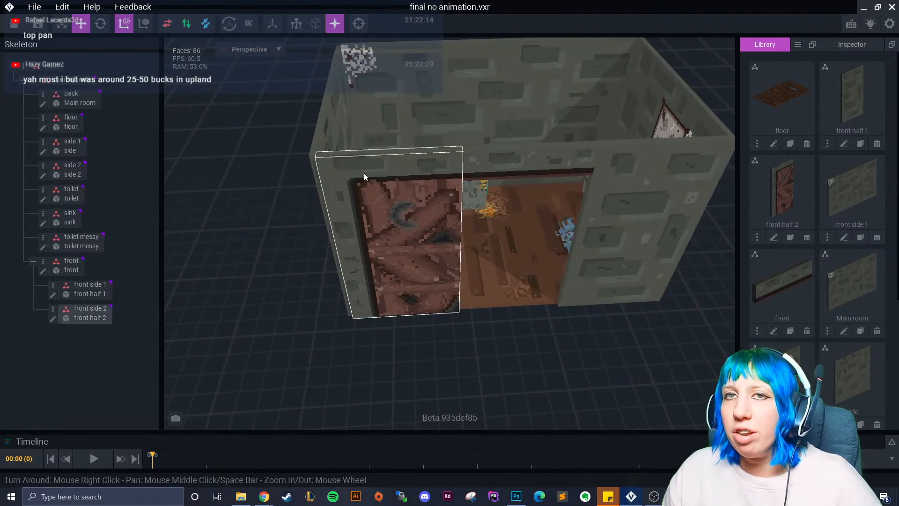
right_click_drag(408, 231, 402, 208)
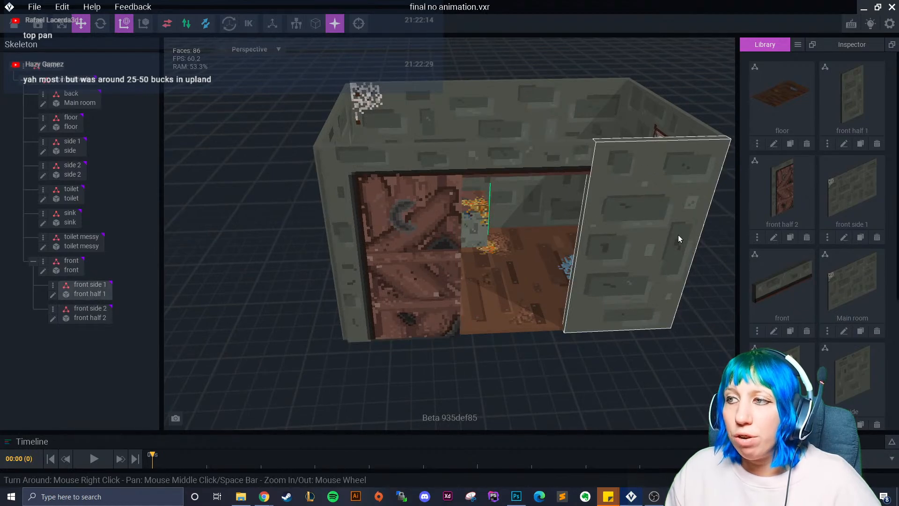
right_click_drag(588, 113, 381, 265)
scroll(386, 267, "up", 5)
mouse_move(447, 282)
right_mouse_down()
mouse_move(459, 281)
mouse_move(374, 323)
mouse_move(418, 257)
mouse_move(440, 246)
mouse_move(441, 272)
right_mouse_up()
scroll(457, 283, "up", 3)
scroll(503, 268, "down", 4)
right_click_drag(507, 264, 507, 262)
key("alt+F4")
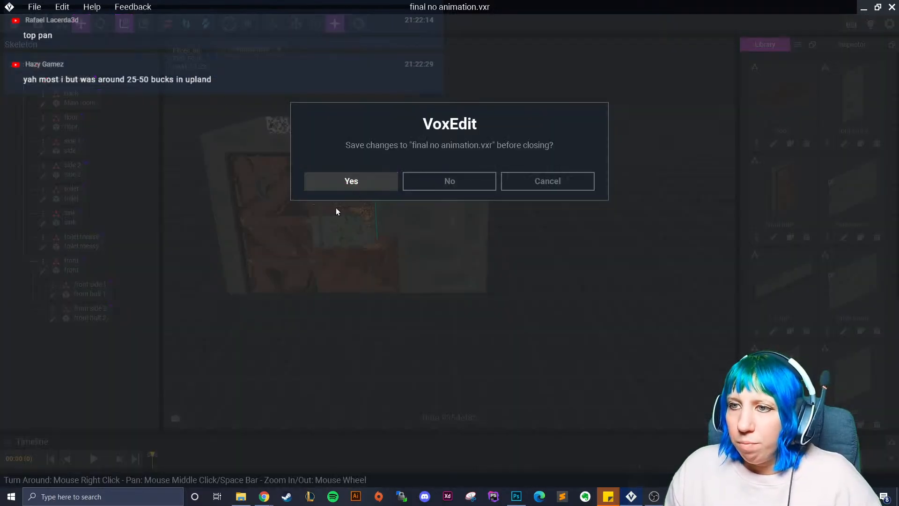
left_click(349, 184)
- Open room.vxr and examine how wall 1 and the back wall line up from the front and above
left_click(367, 201)
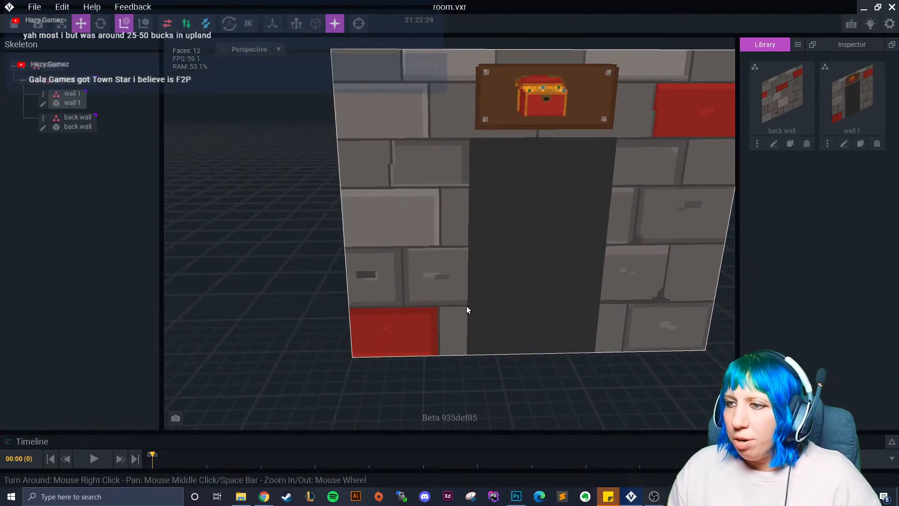
middle_click_drag(577, 210, 464, 211)
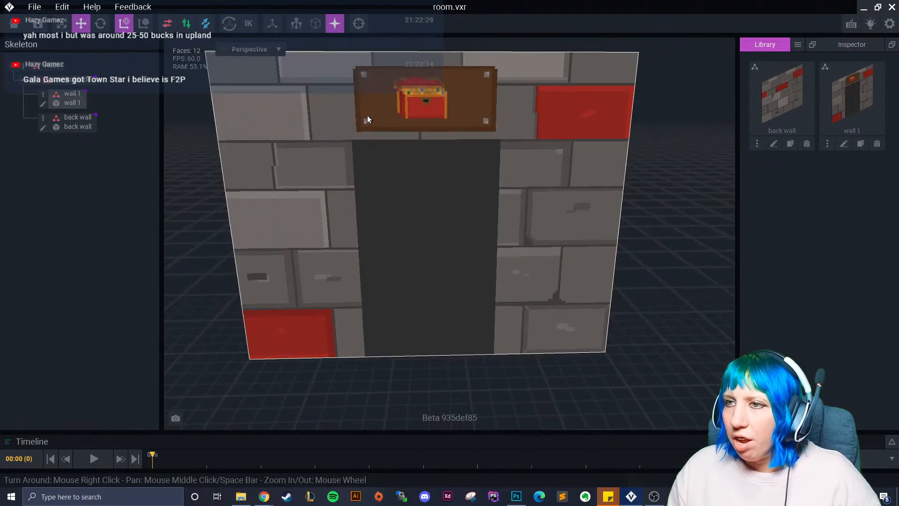
right_click_drag(431, 210, 397, 327)
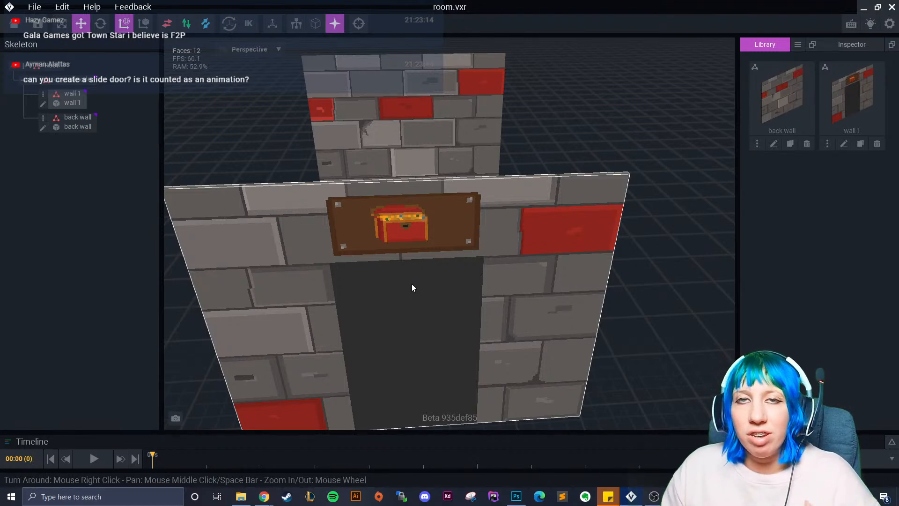
right_click_drag(443, 327, 507, 337)
scroll(507, 337, "down", 4)
scroll(507, 341, "up", 3)
middle_click_drag(507, 341, 529, 311)
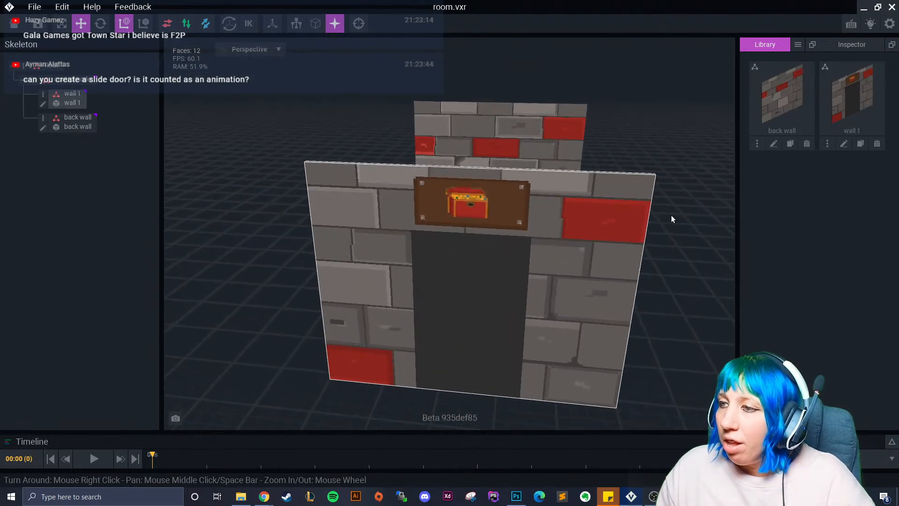
- Check the Collides setting of wall 1 and close room.vxr with its changes saved
left_click(852, 46)
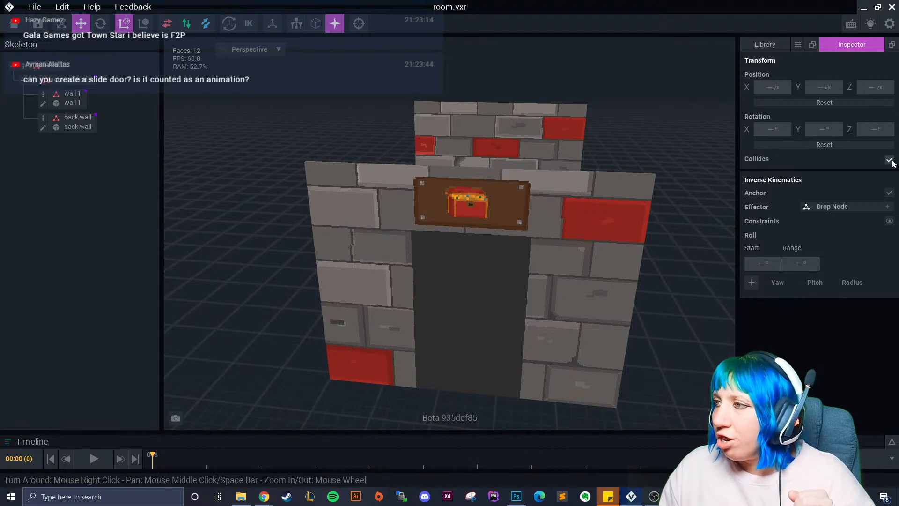
left_click(542, 212)
left_click(890, 159)
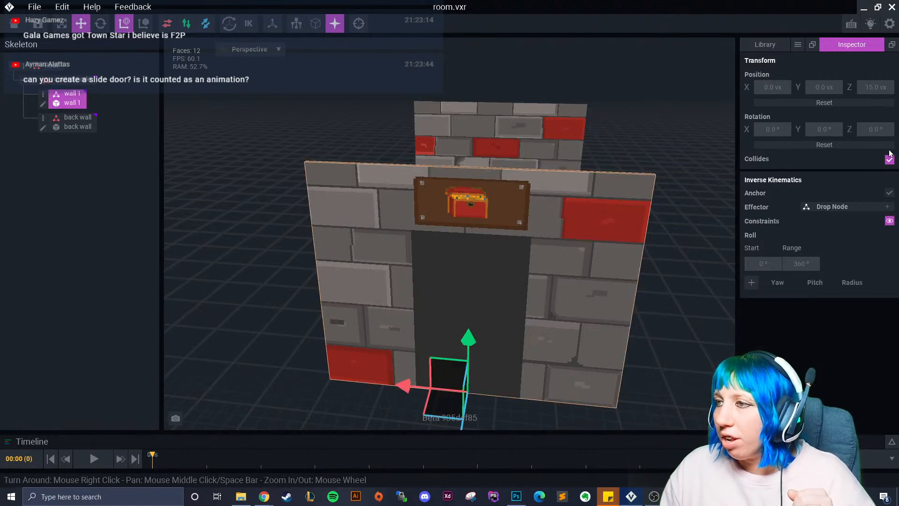
left_click(575, 135)
left_click(697, 226)
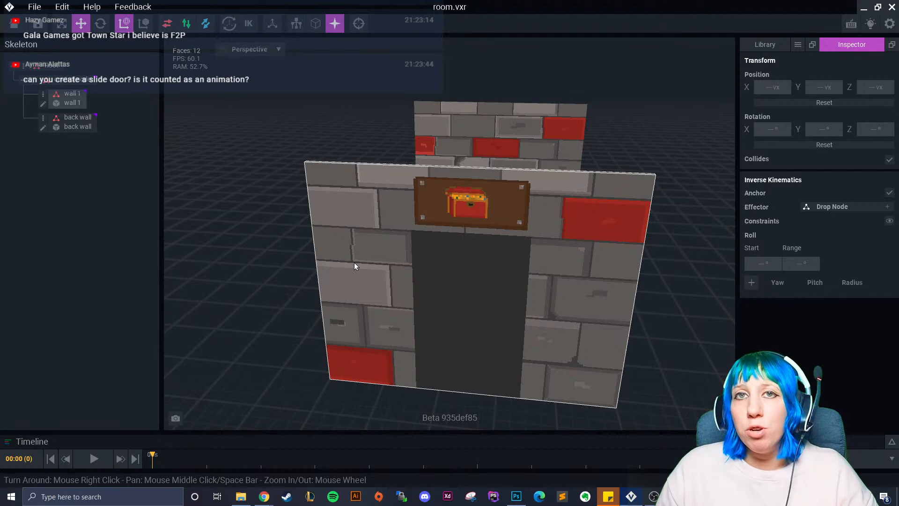
left_click(14, 24)
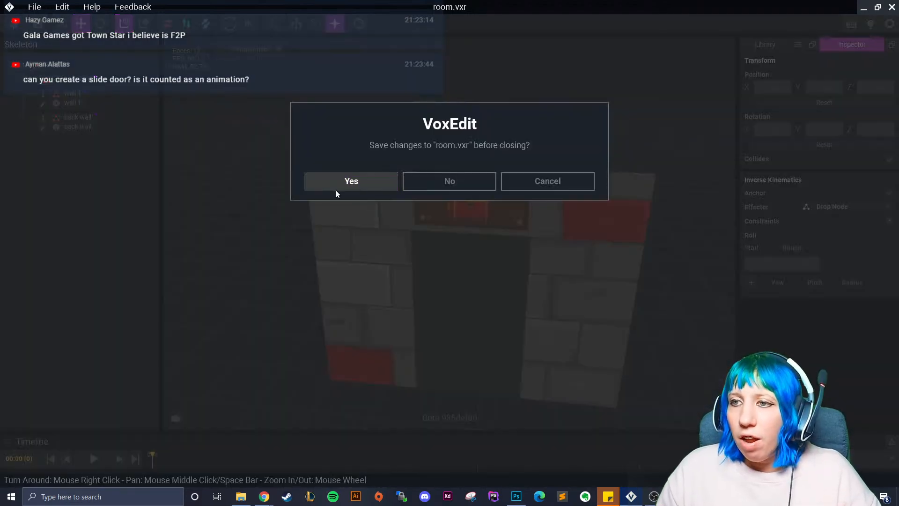
left_click(336, 185)
- Reopen final no animation.vxr, view the furnished interior from above, and close it with its changes saved
left_click(310, 187)
right_click_drag(503, 239, 508, 261)
scroll(433, 157, "up", 3)
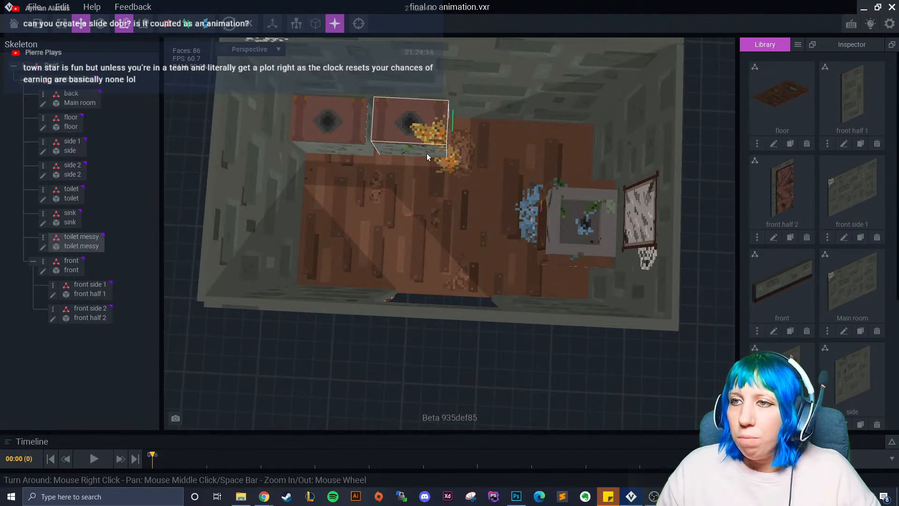
left_click(14, 24)
left_click(362, 184)
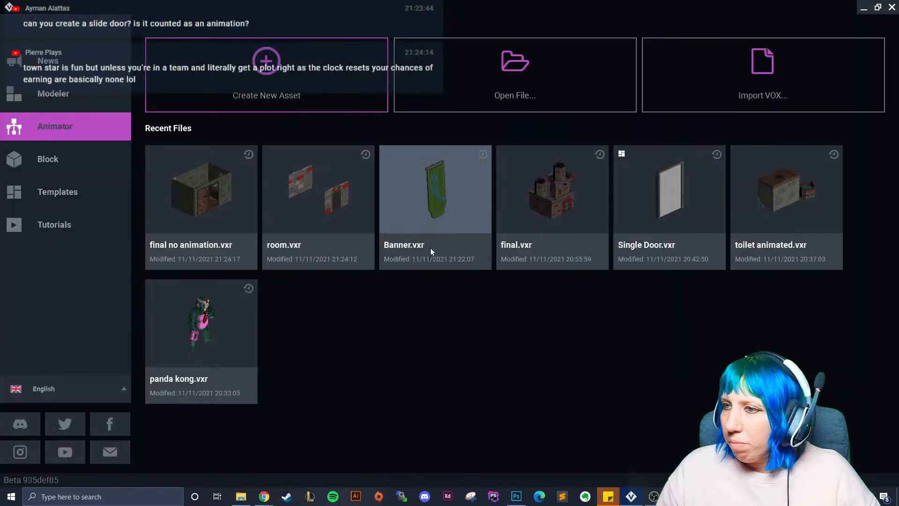
- Open toilet animated.vxr to view the toilet and bucket rig, and close it with its changes saved
left_click(803, 213)
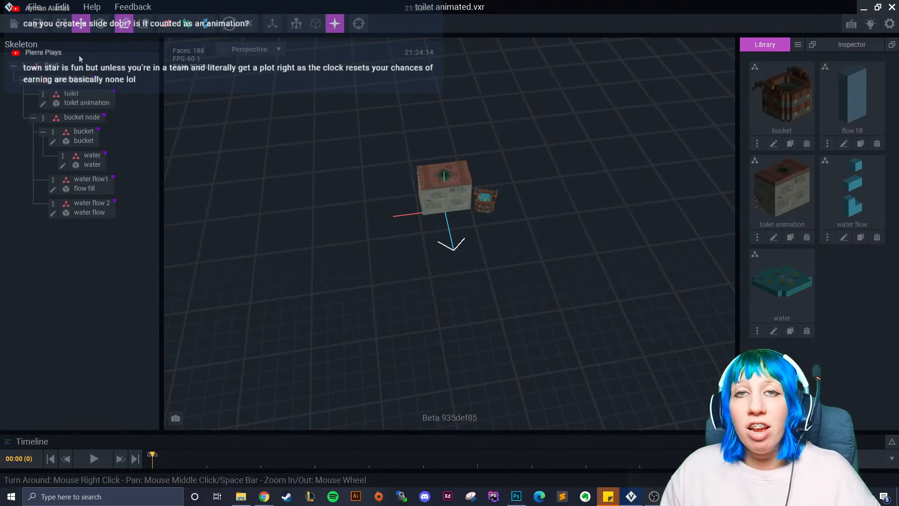
left_click(11, 27)
left_click(338, 181)
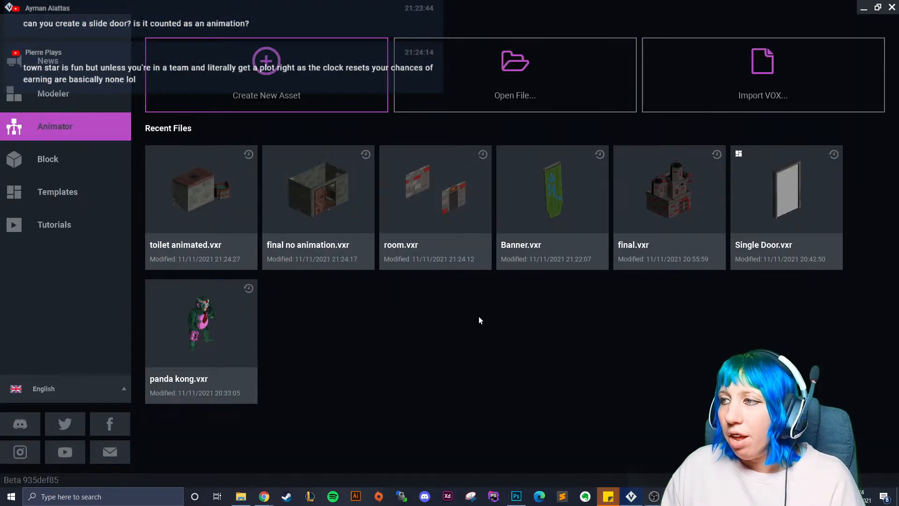